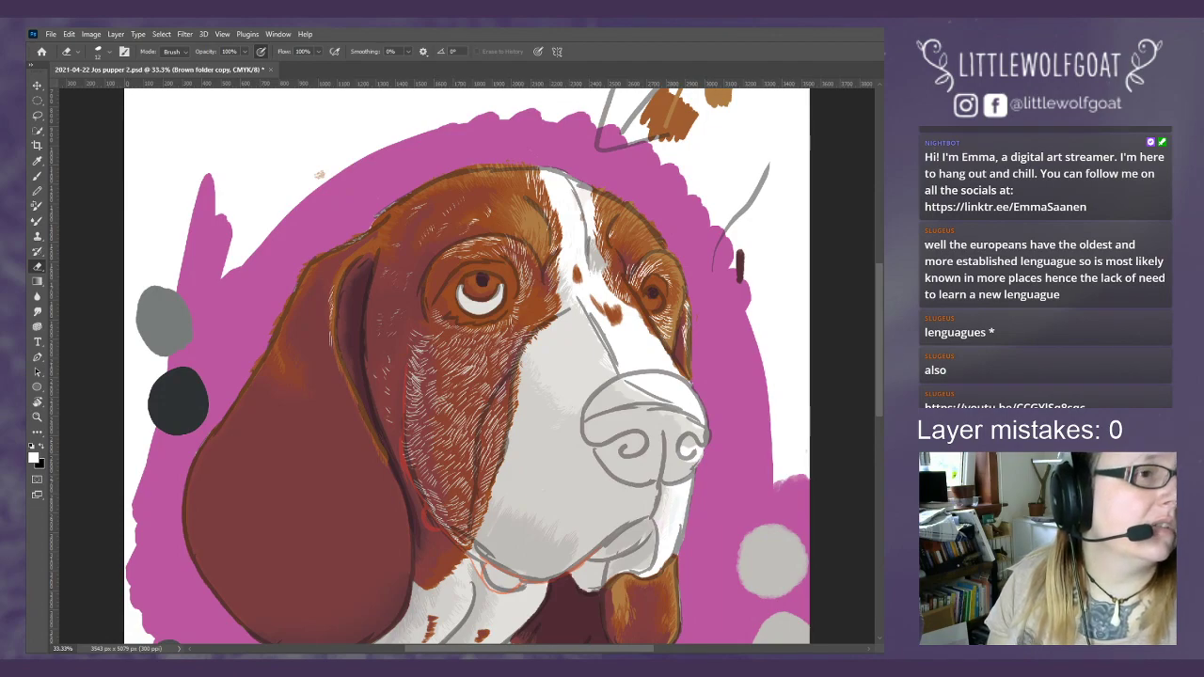
- Switch to Spotify to pause the StreamBeats - Lo-Fi playlist, and pause the YouTube tutorial on using layers in Photoshop
key("alt+Tab")
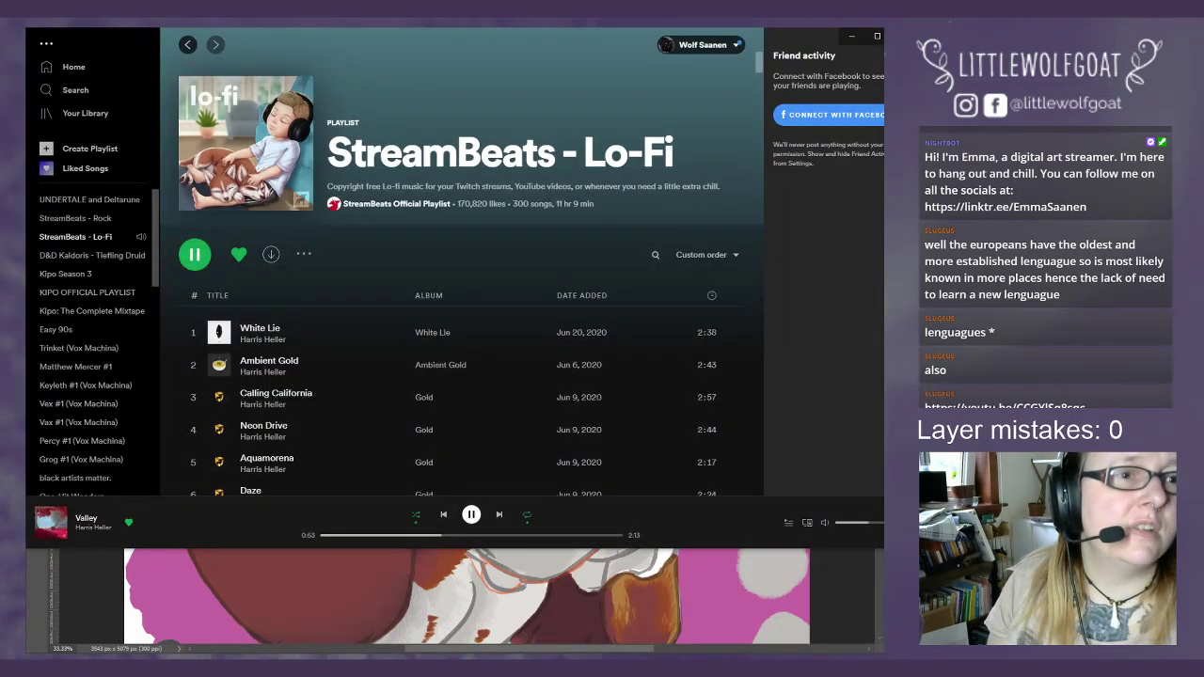
left_click(470, 514)
key("alt+Tab")
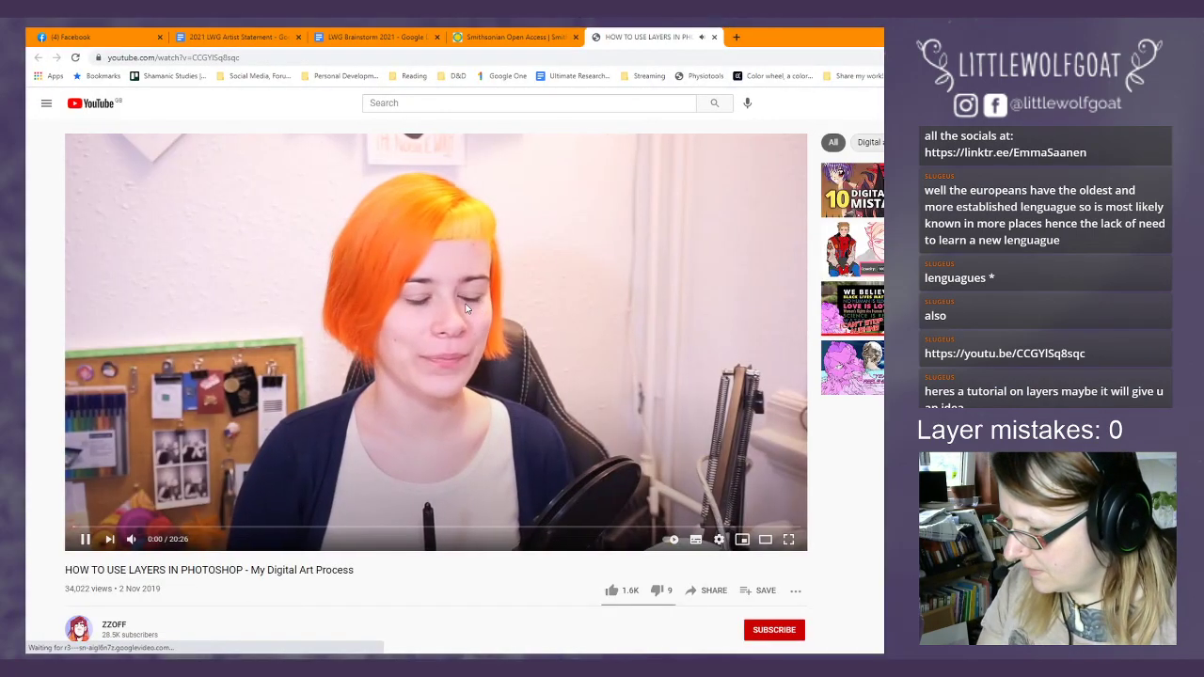
left_click(490, 307)
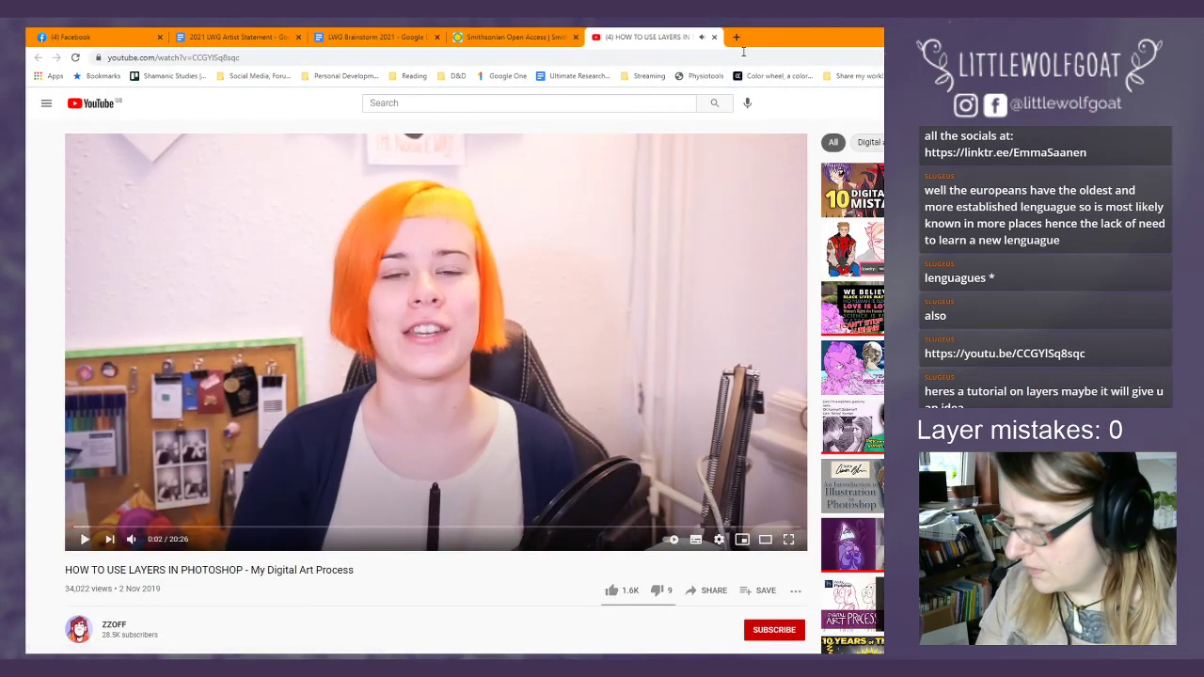
key("alt+Tab")
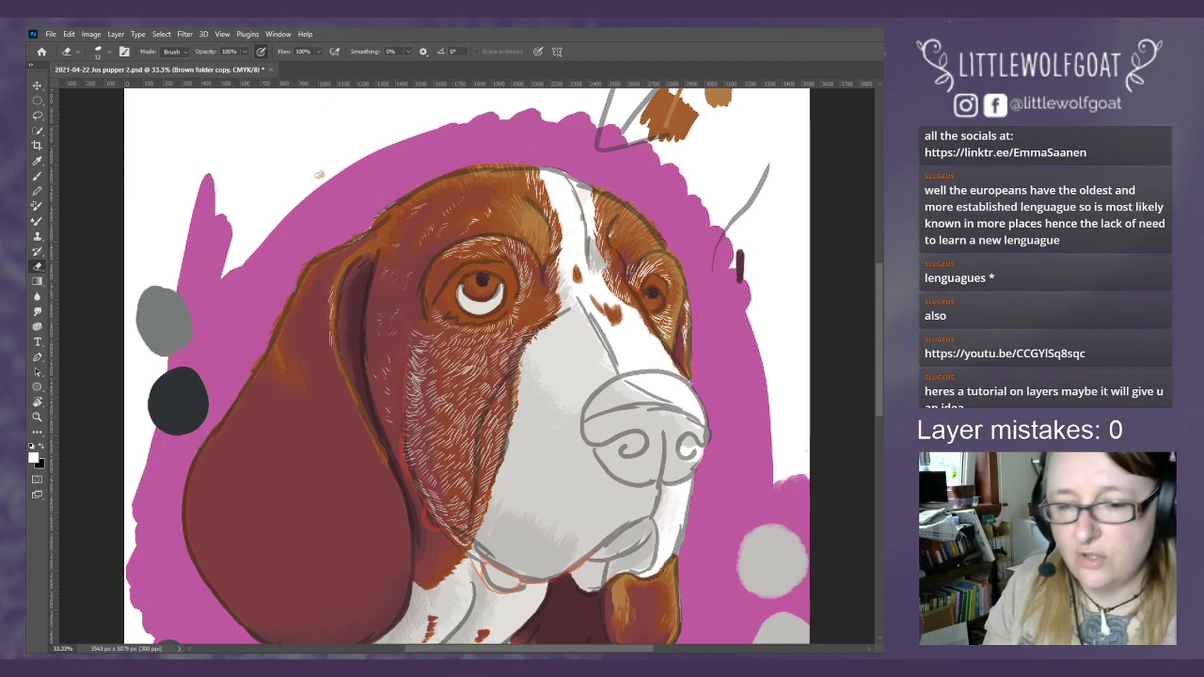
- Resume the StreamBeats - Lo-Fi playlist in Spotify and return to the dog portrait in Photoshop
key("alt+Tab")
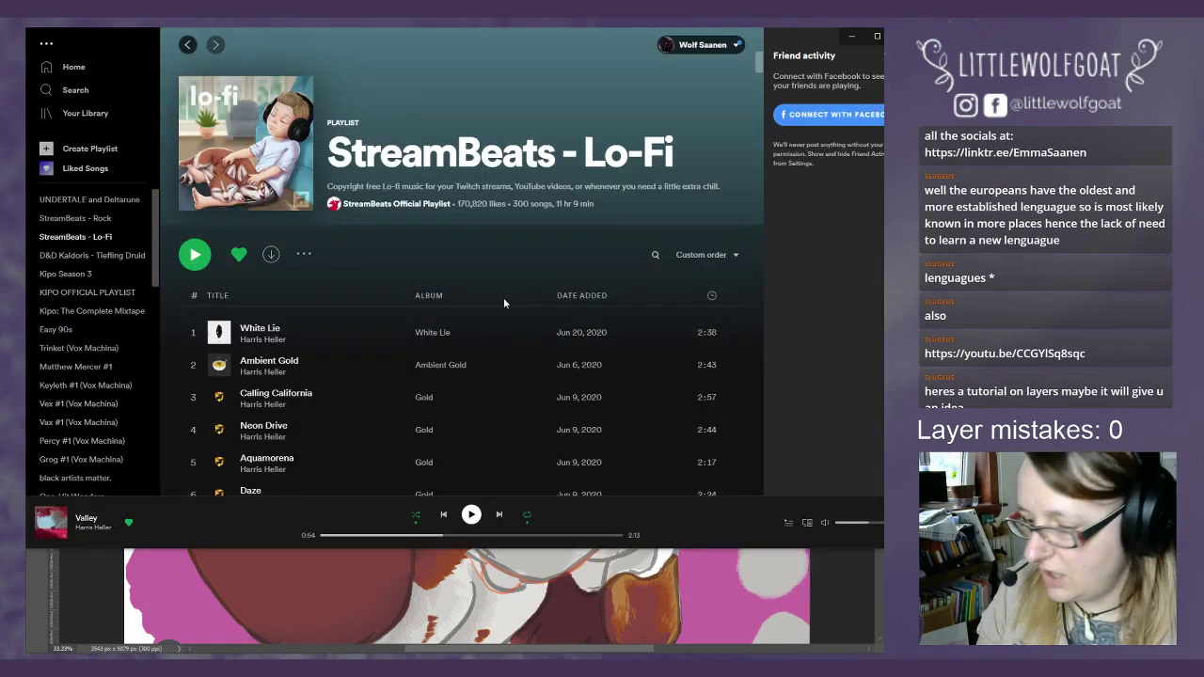
left_click(473, 517)
key("alt+Tab")
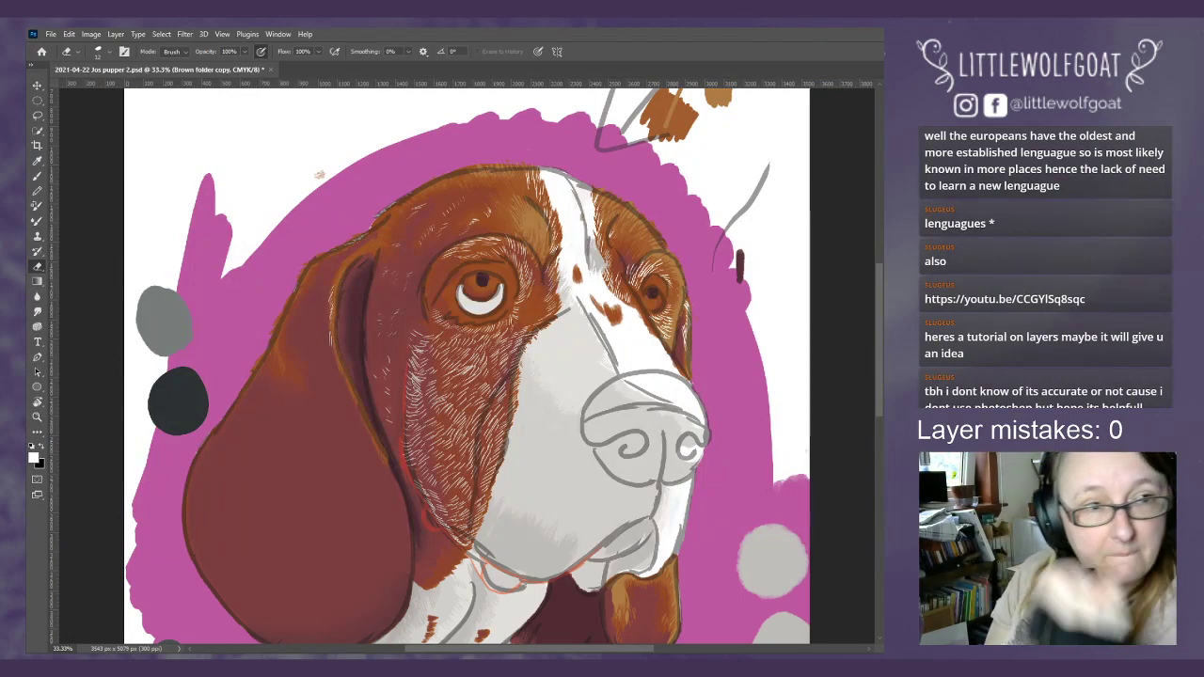
- Show the dark shading and fur layers for the hound's eyes, nose and muzzle
scroll(875, 417, "down", 3)
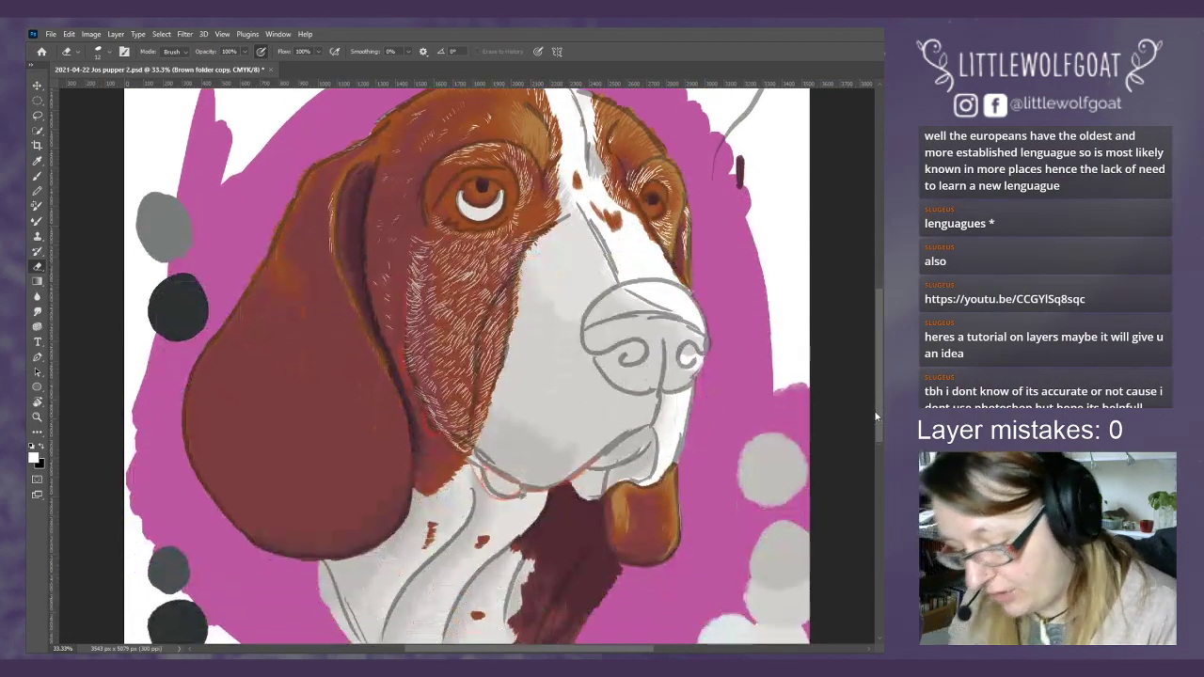
scroll(875, 417, "down", 2)
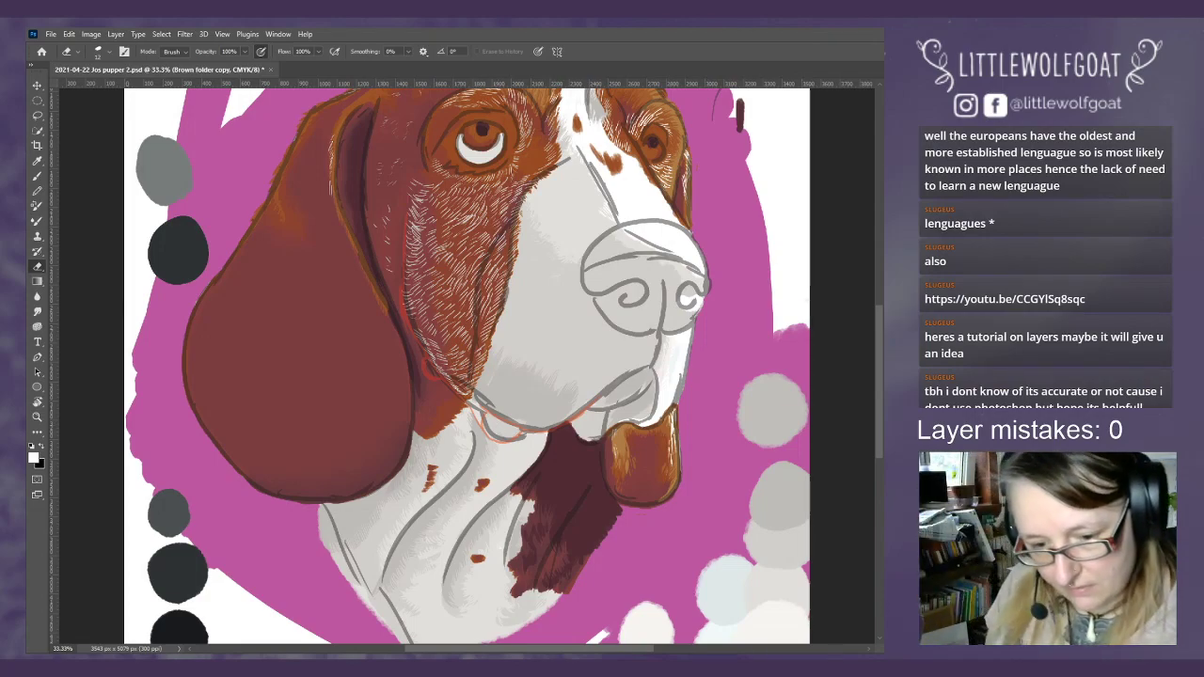
key("ctrl+z")
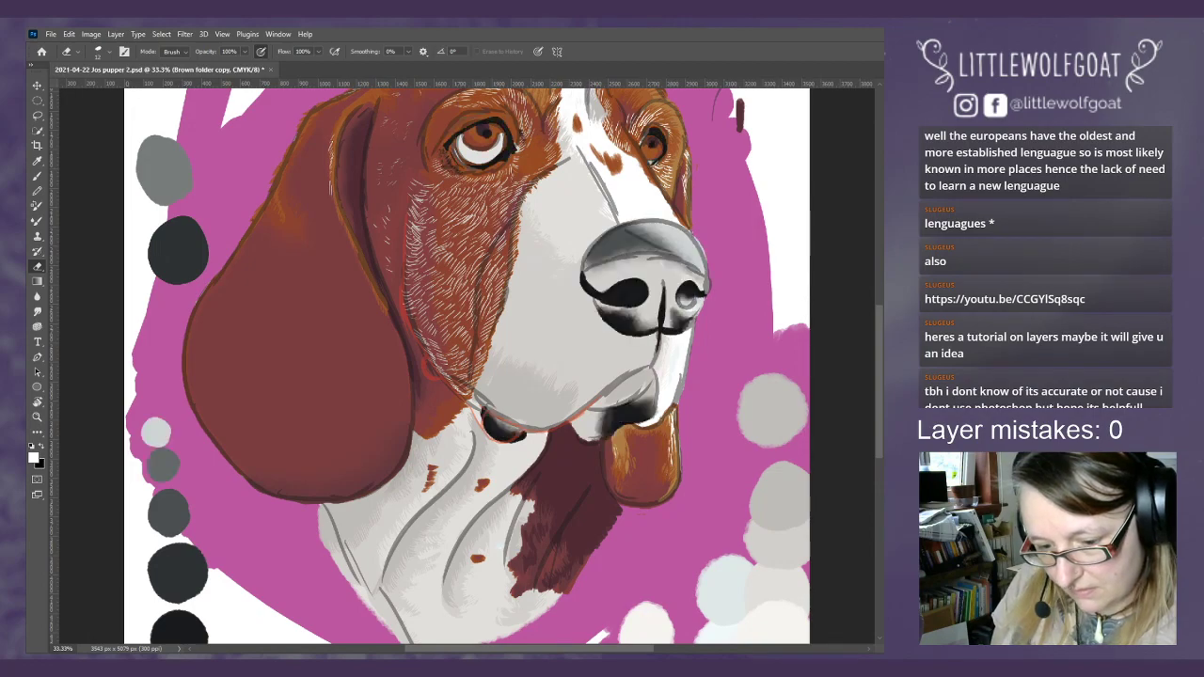
key("ctrl+z")
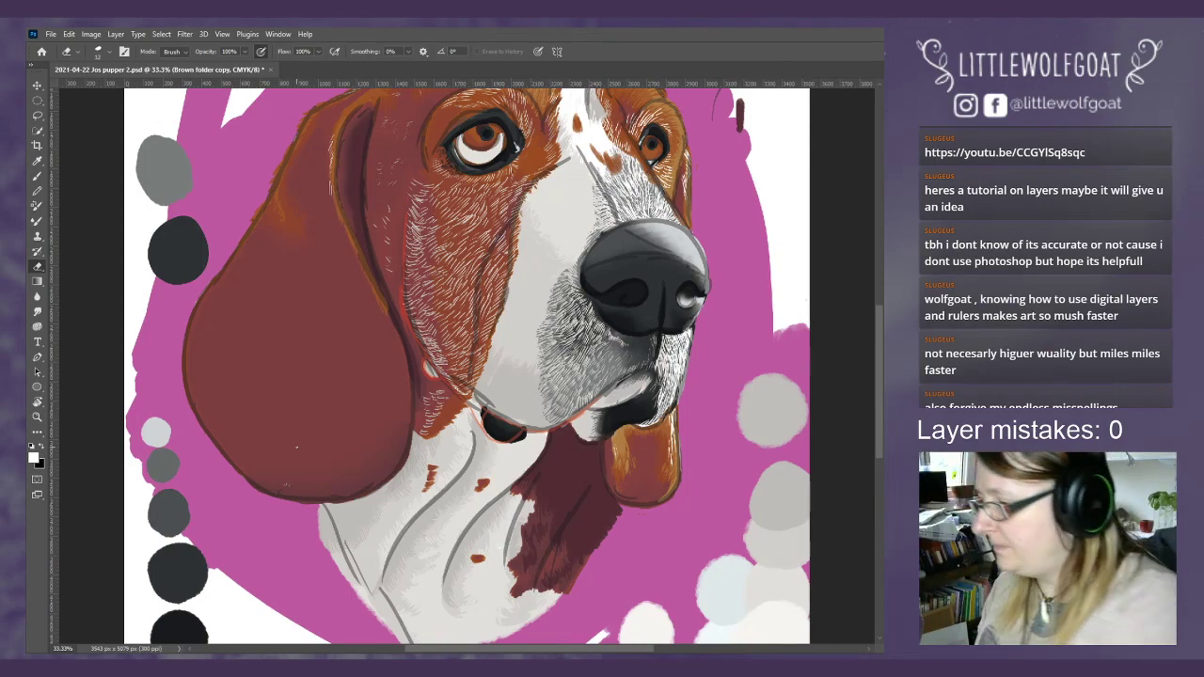
- Undo the most recent eraser strokes on the Brown folder copy layer one at a time
left_click(71, 35)
left_click(79, 46)
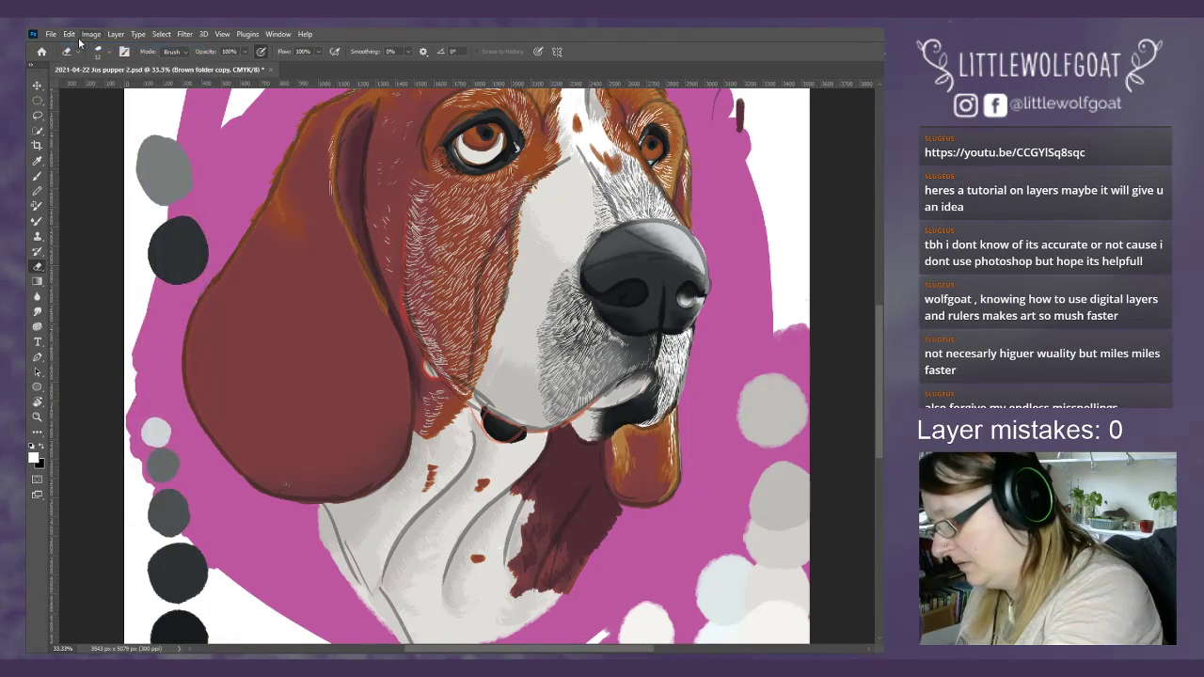
left_click(70, 35)
left_click(79, 46)
left_click(69, 35)
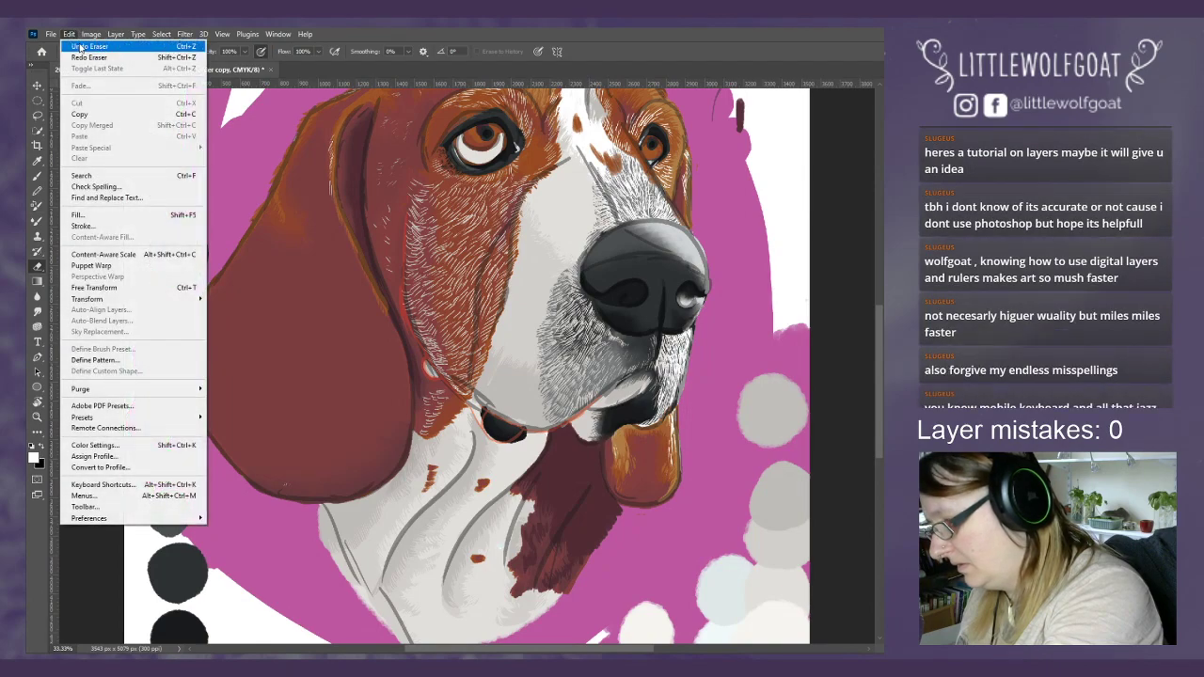
left_click(79, 46)
left_click(70, 35)
left_click(79, 46)
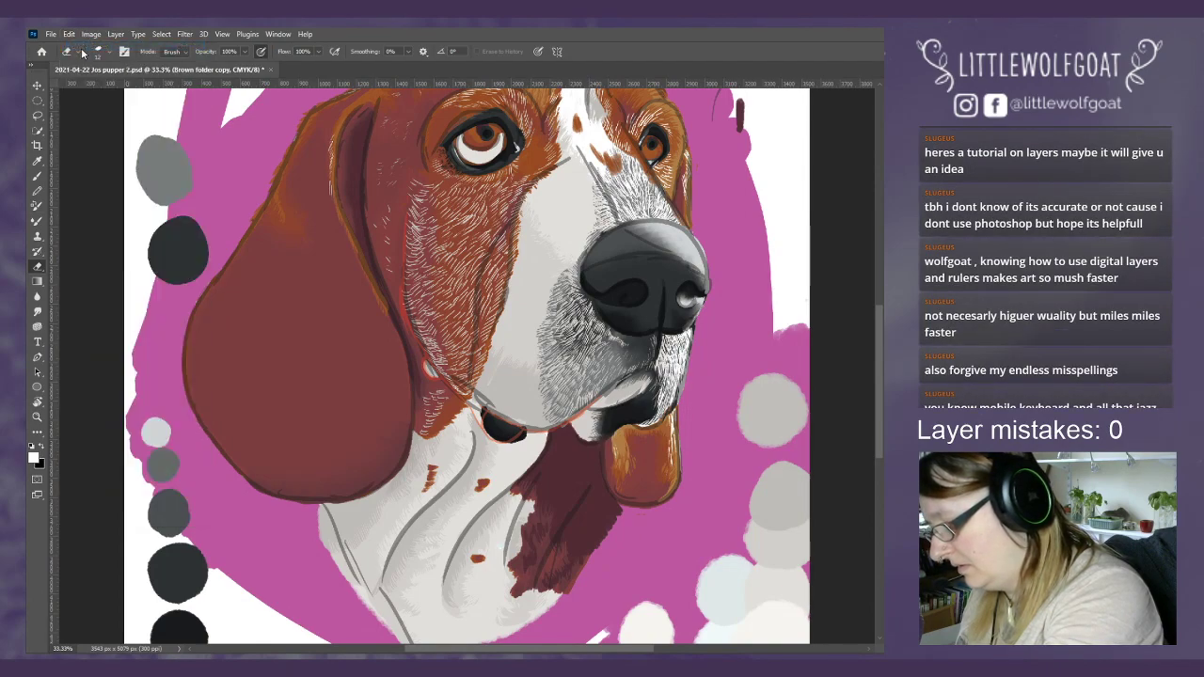
- Zoom out to see the whole head and hide the grey sketch line layer
left_click(226, 34)
left_click(246, 151)
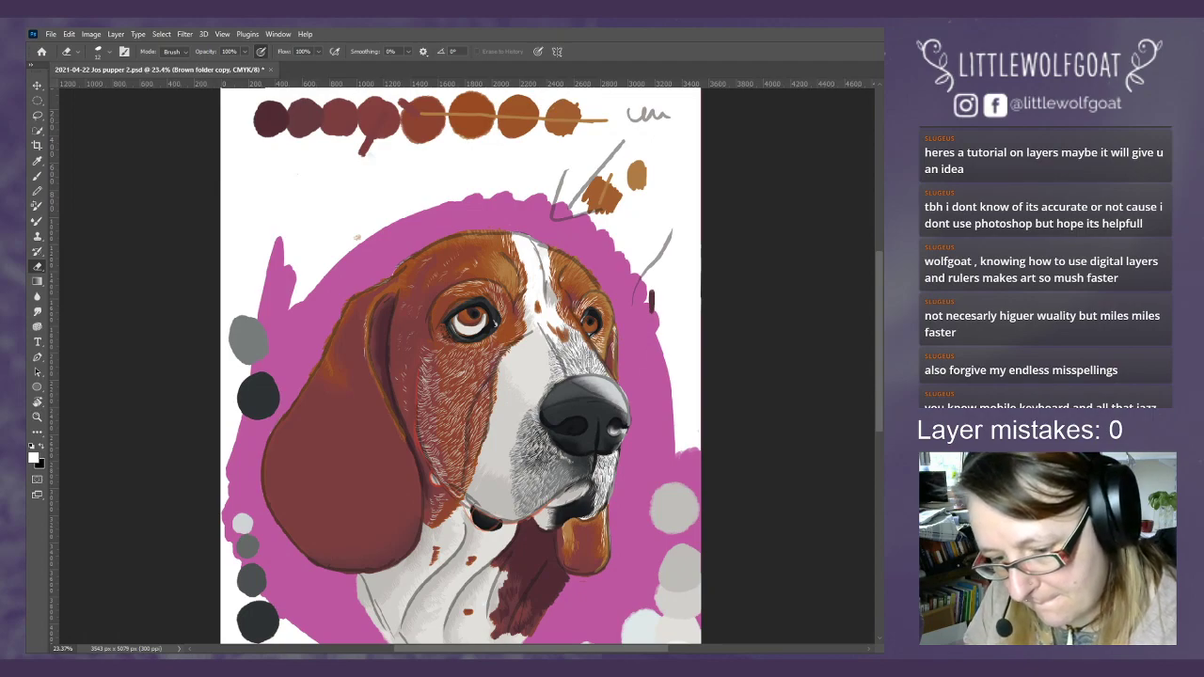
key("ctrl+comma")
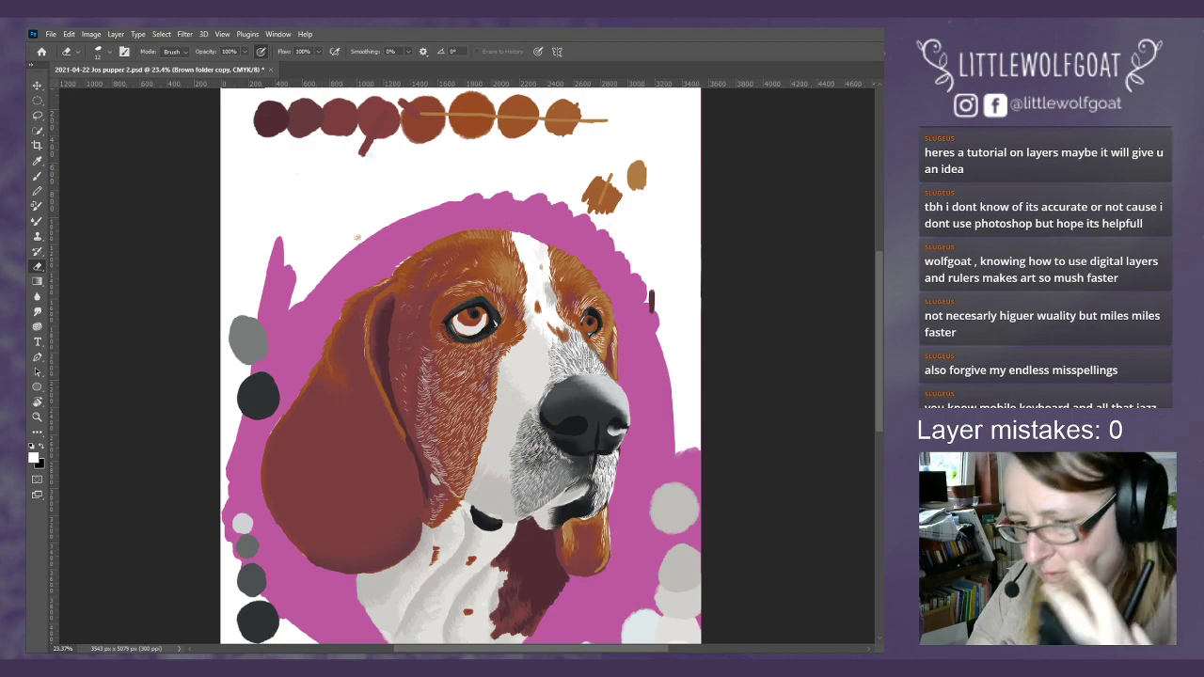
left_click_drag(878, 336, 877, 361)
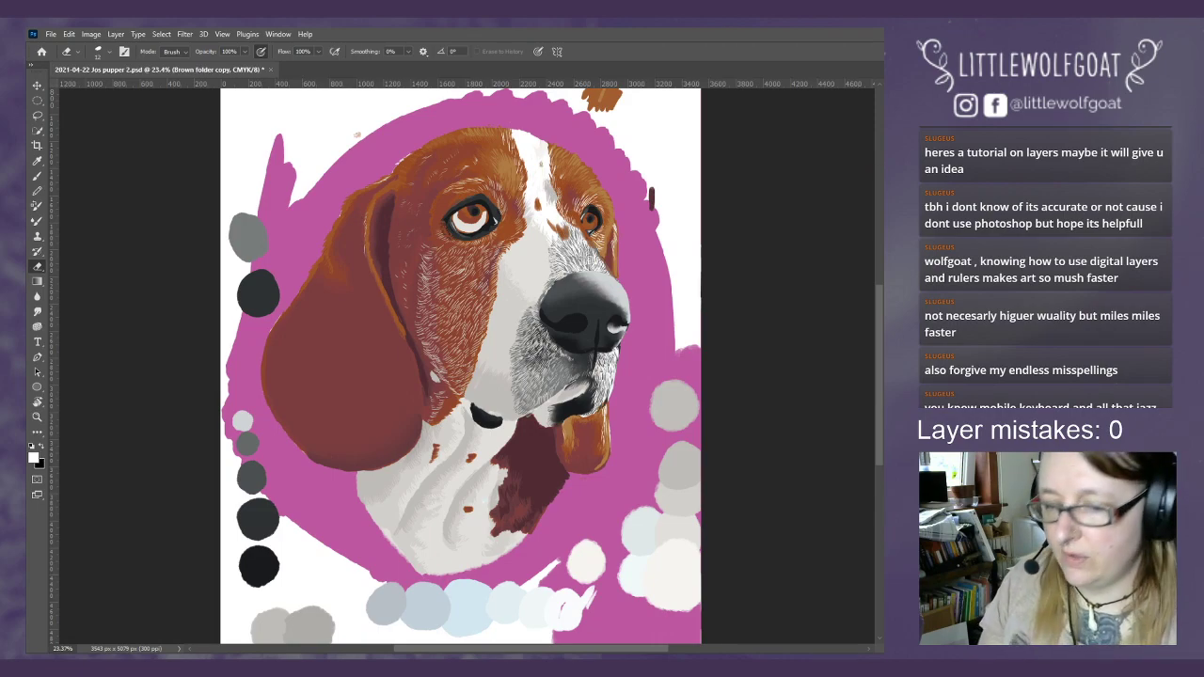
- Bring up the two hound reference photos in Photos, place them on either side of the painting, and return to Photoshop
key("alt+Tab")
left_click_drag(254, 97, 232, 90)
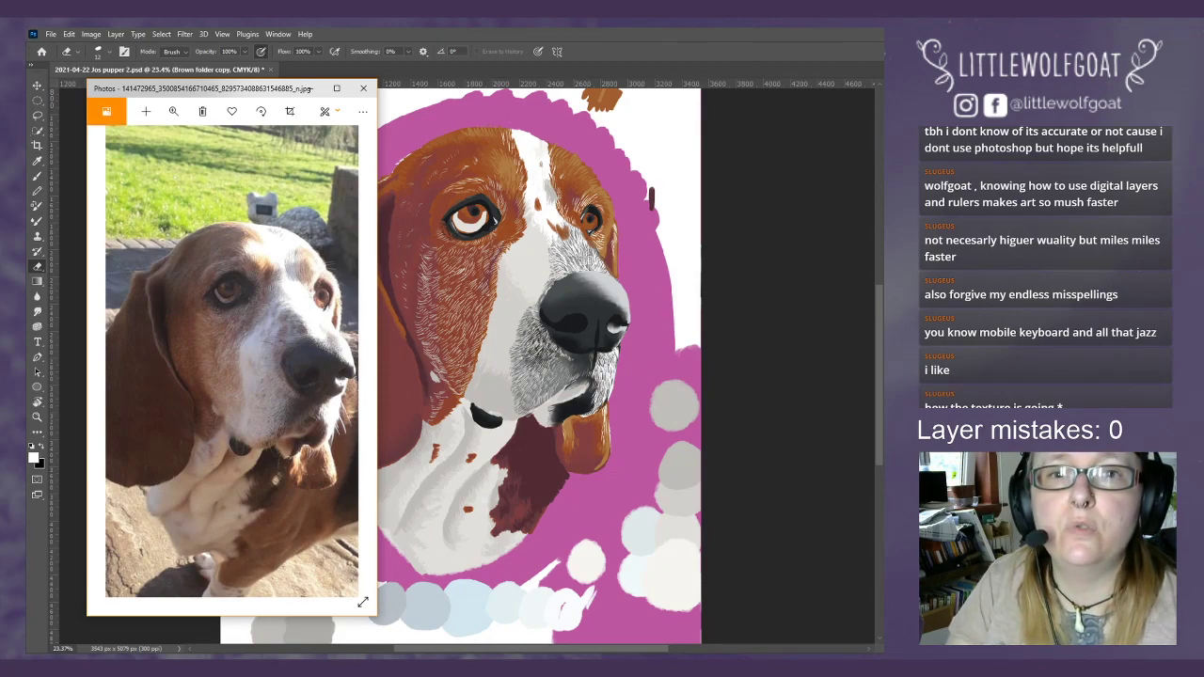
left_click_drag(763, 289, 749, 47)
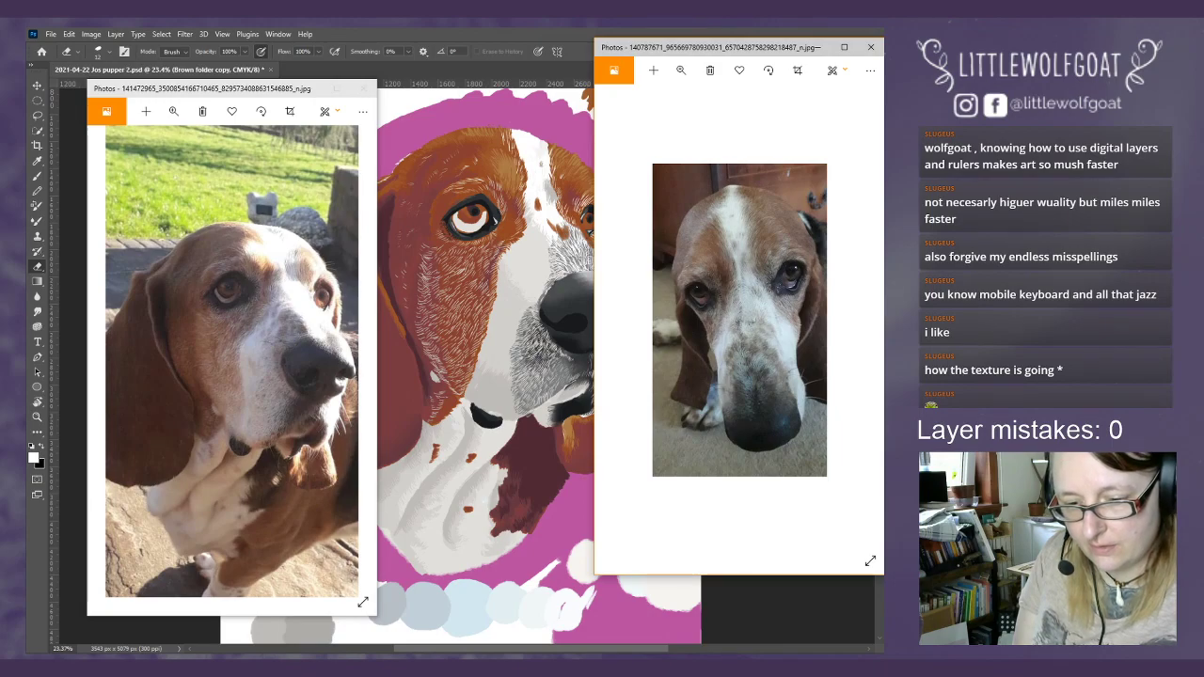
key("alt+Tab")
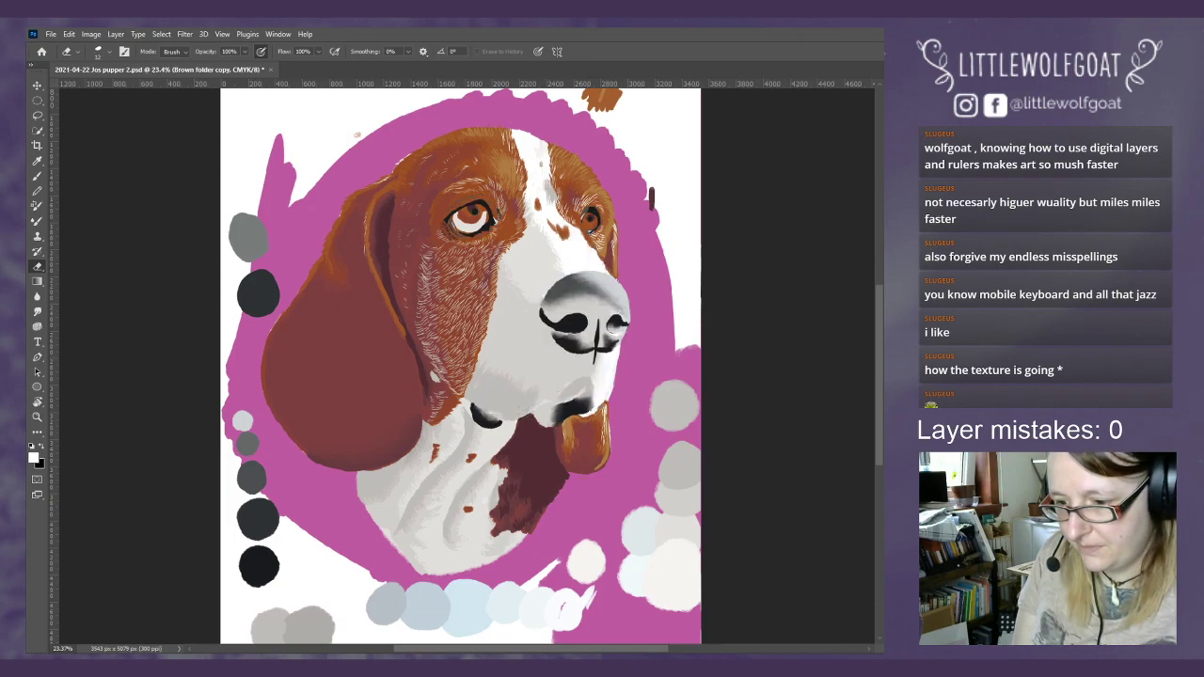
- Show the dark nose, eye and muzzle shading again and make Grey base the active layer
key("ctrl+")
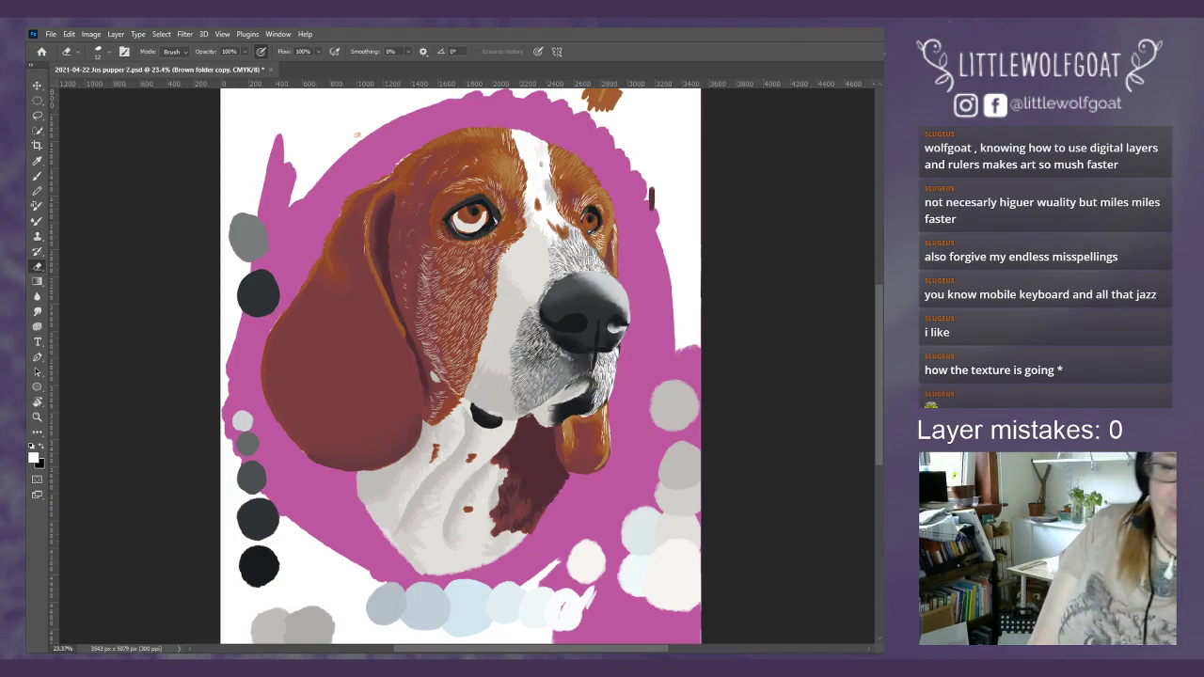
key("alt+[")
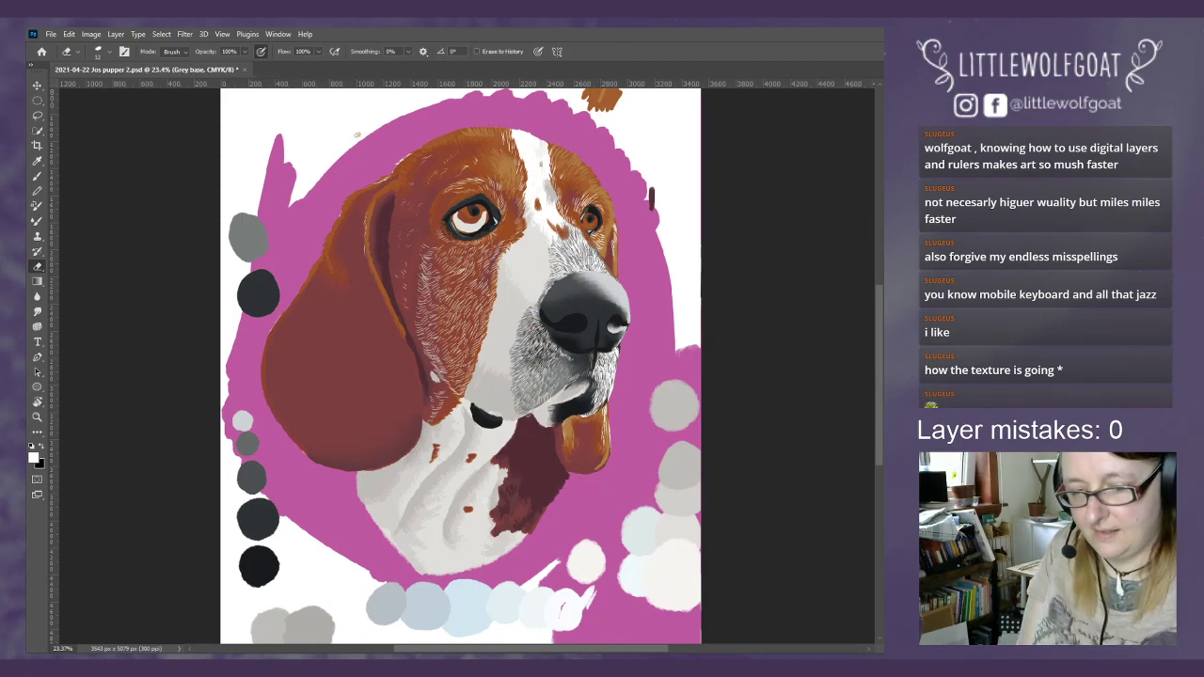
key("ctrl+")
key("ctrl+")
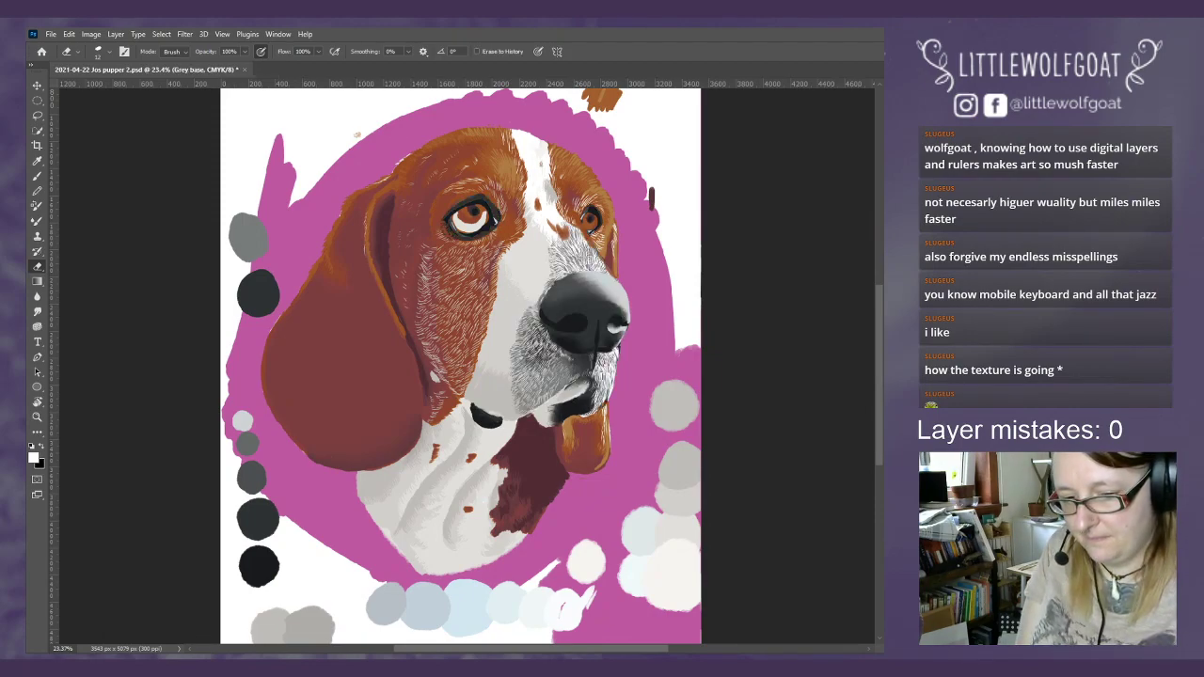
key("ctrl+")
key("ctrl+")
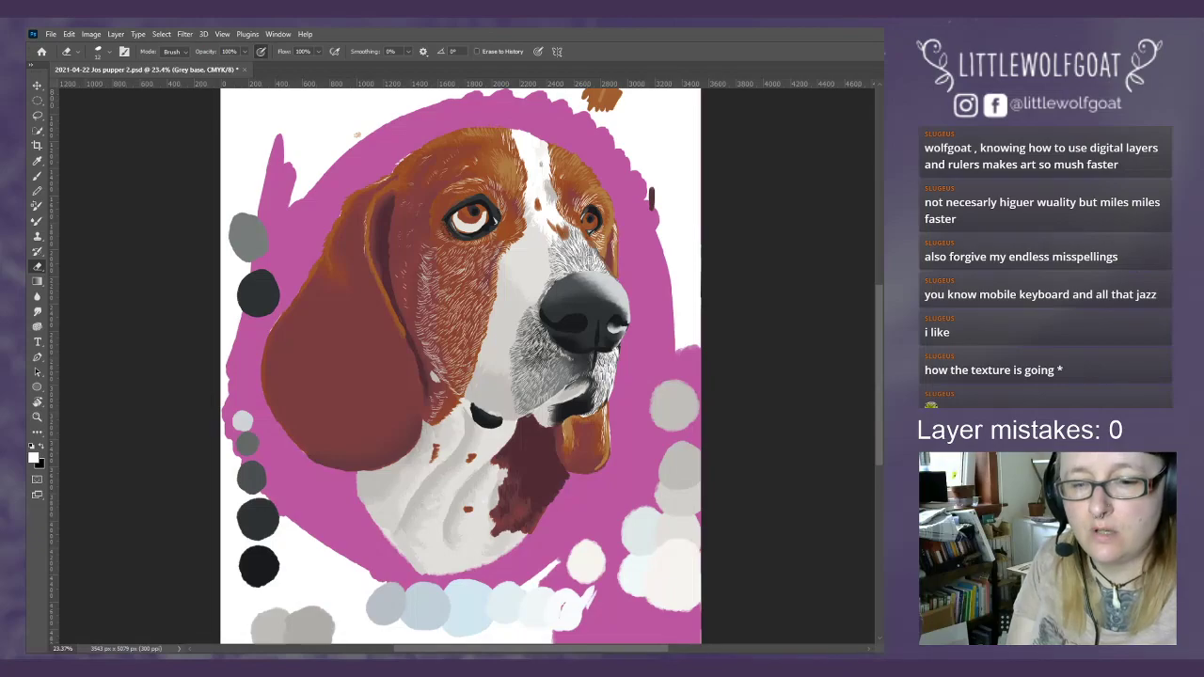
- Bring up the outdoor reference photo of the hound and move its window clear of the painting
key("alt+Tab")
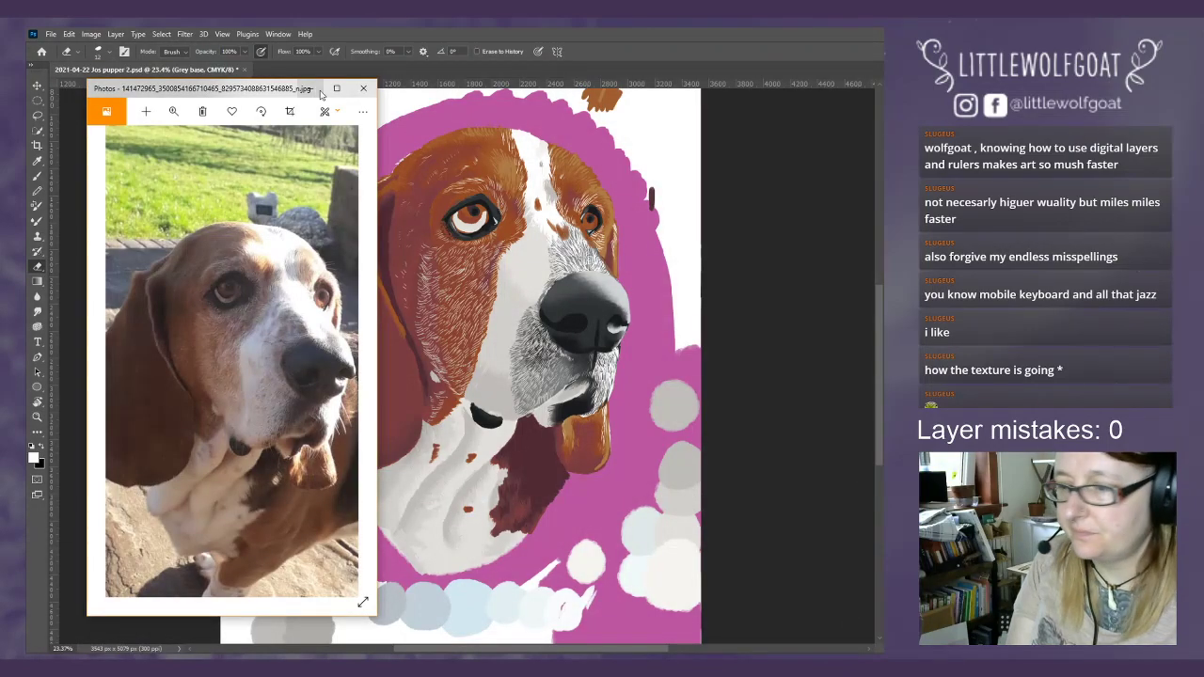
left_click_drag(275, 90, 1129, 42)
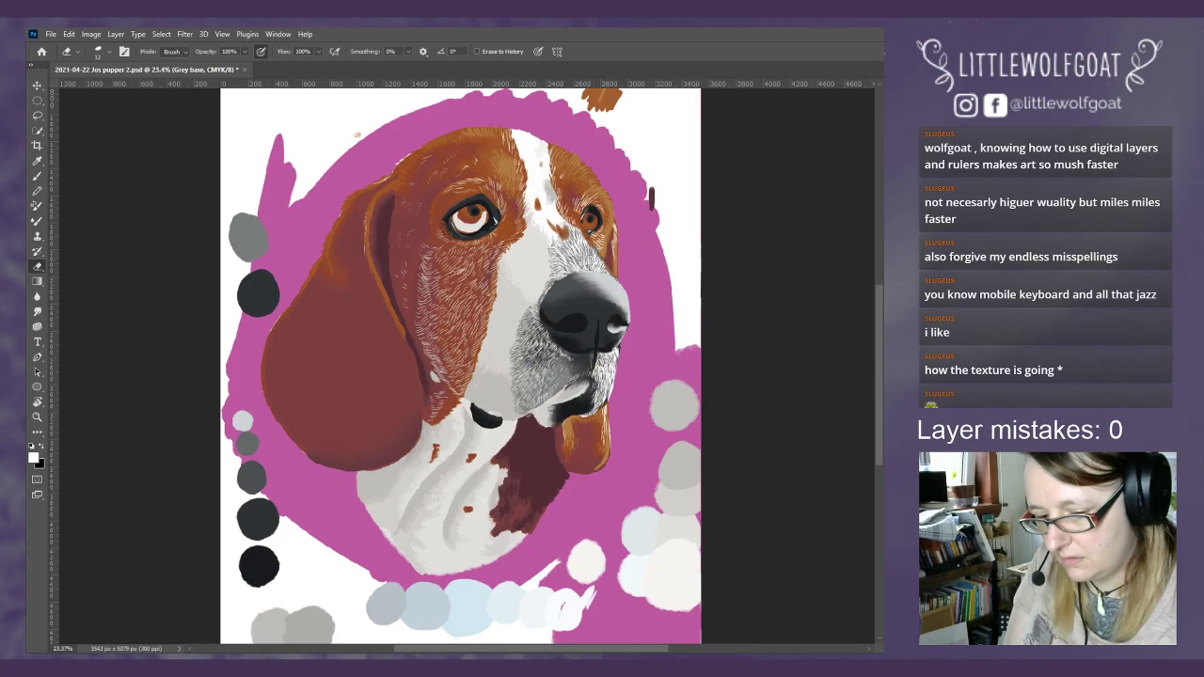
key("ctrl+z")
key("ctrl+shift+z")
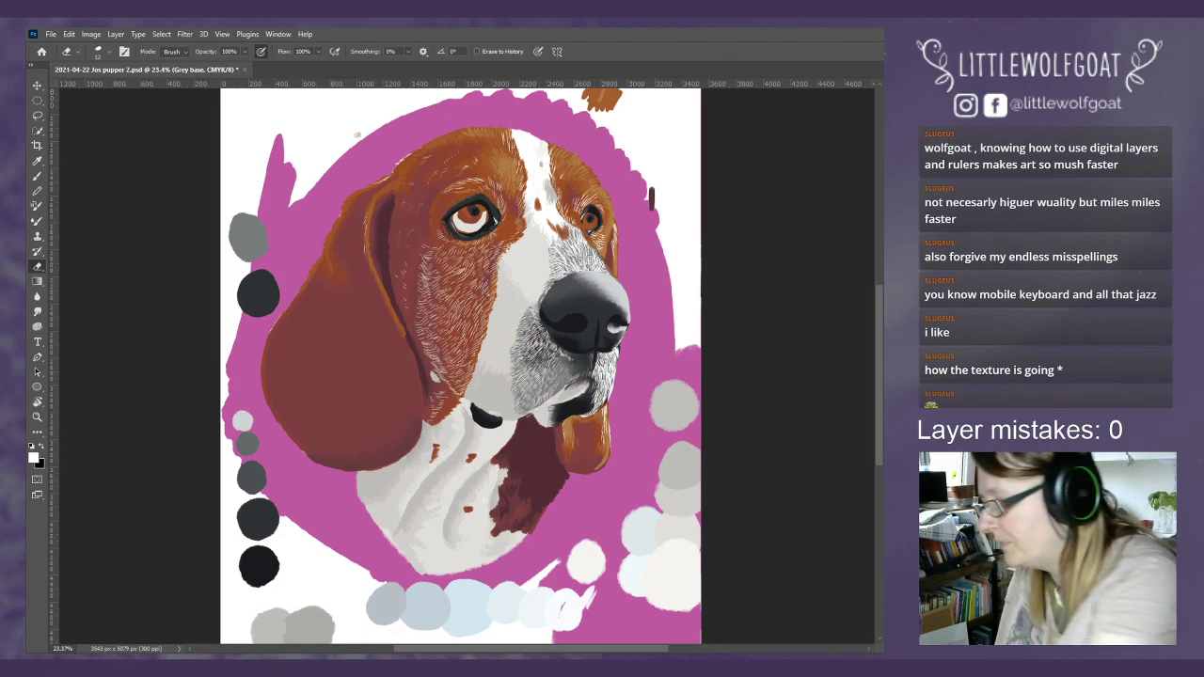
- Sample the mid grey from the muzzle on Grey base and paint it as a round swatch beside the nose on the Colours layer
left_click(38, 161)
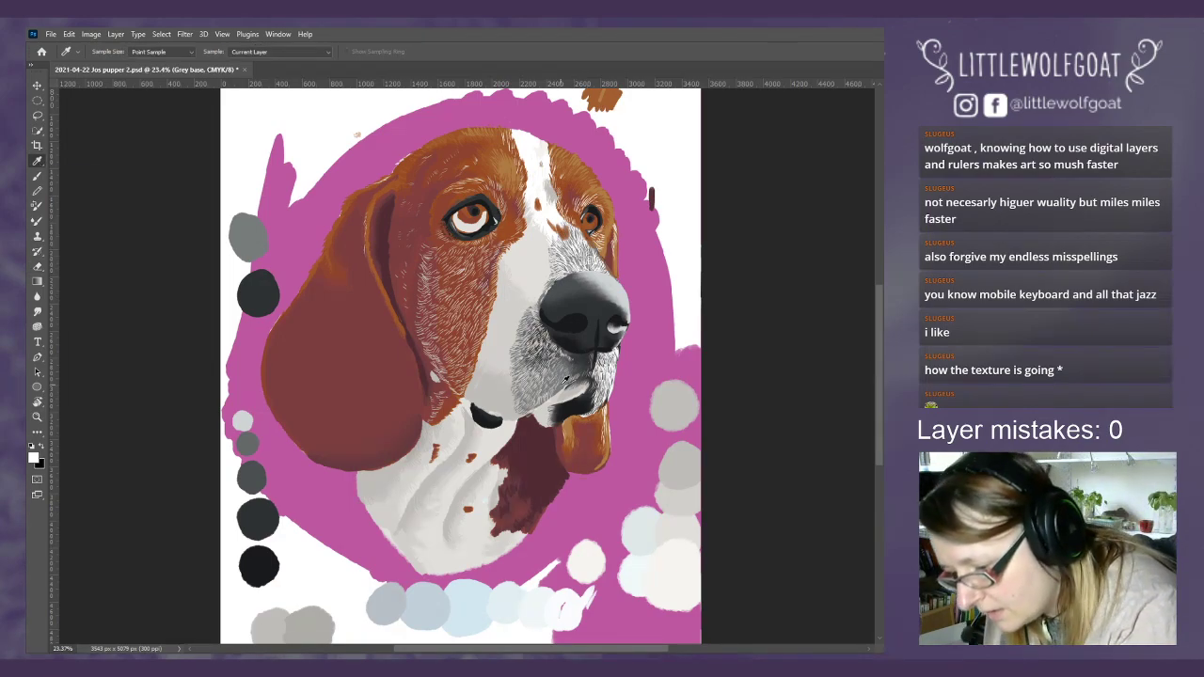
left_click(566, 383)
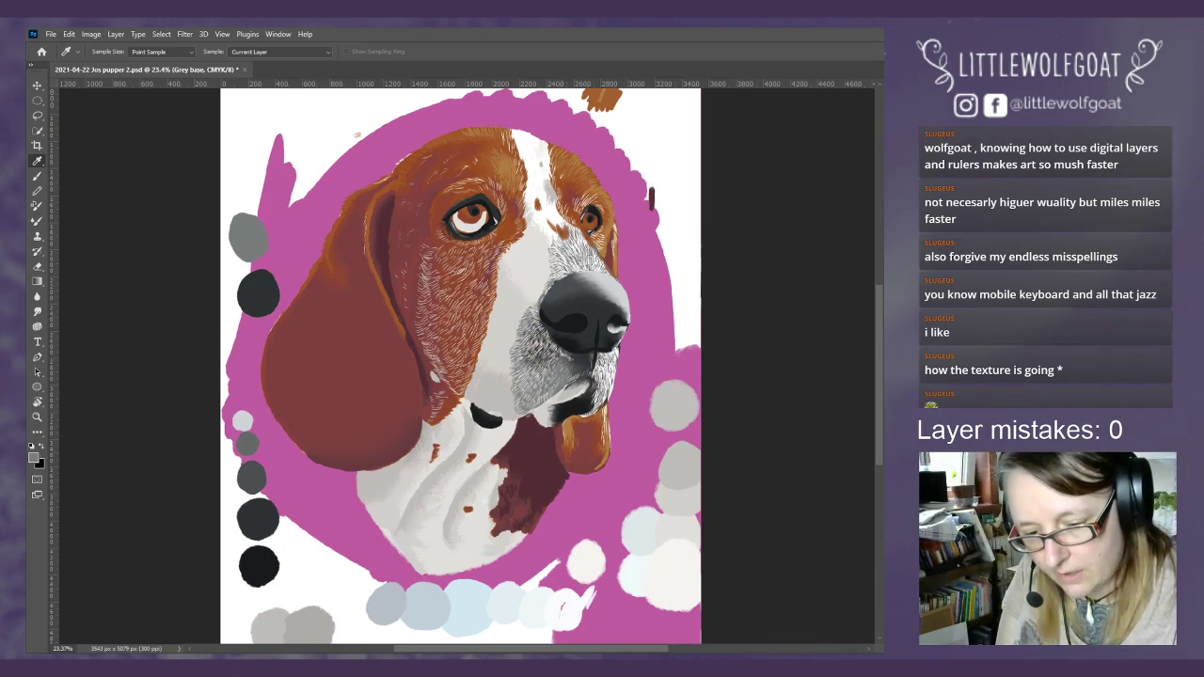
key("alt+bracketright")
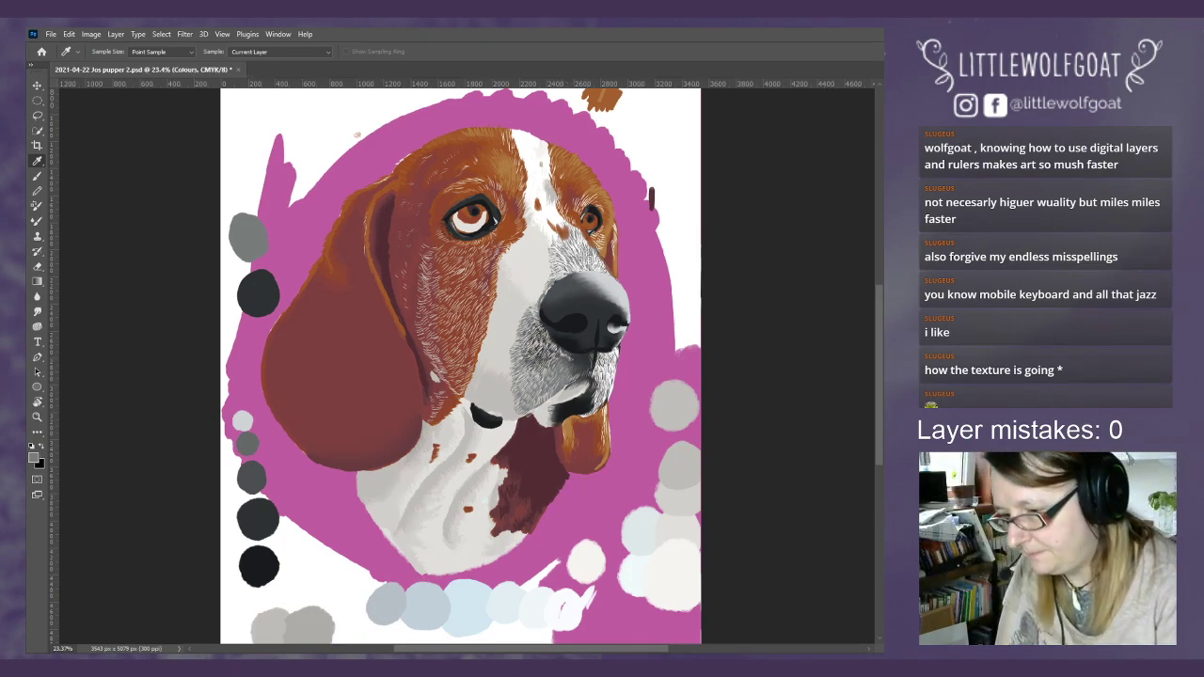
left_click_drag(878, 377, 882, 335)
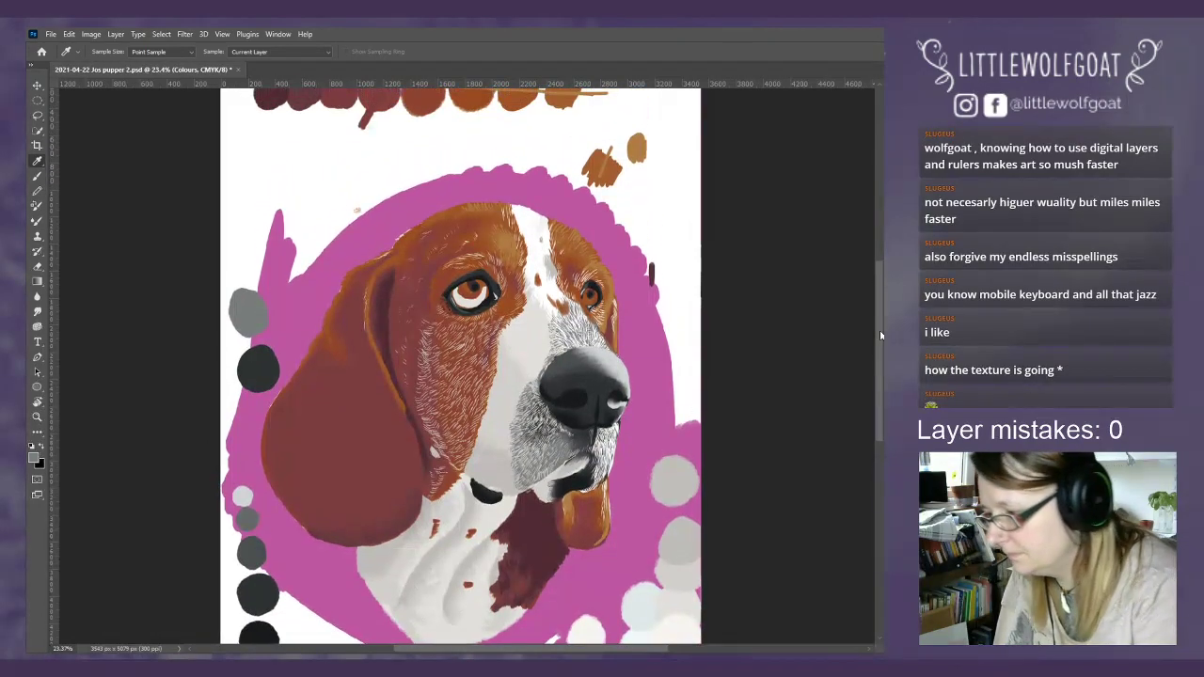
left_click(37, 176)
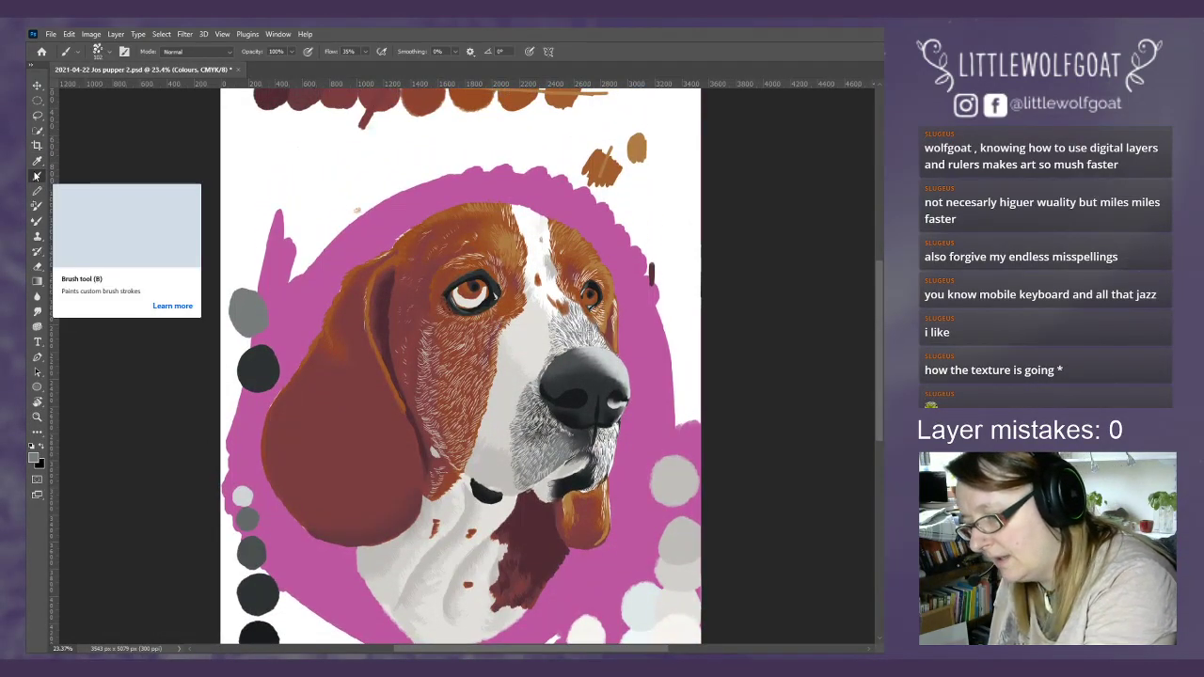
mouse_move(665, 352)
left_mouse_down()
mouse_move(679, 357)
mouse_move(674, 369)
mouse_move(672, 339)
left_mouse_up()
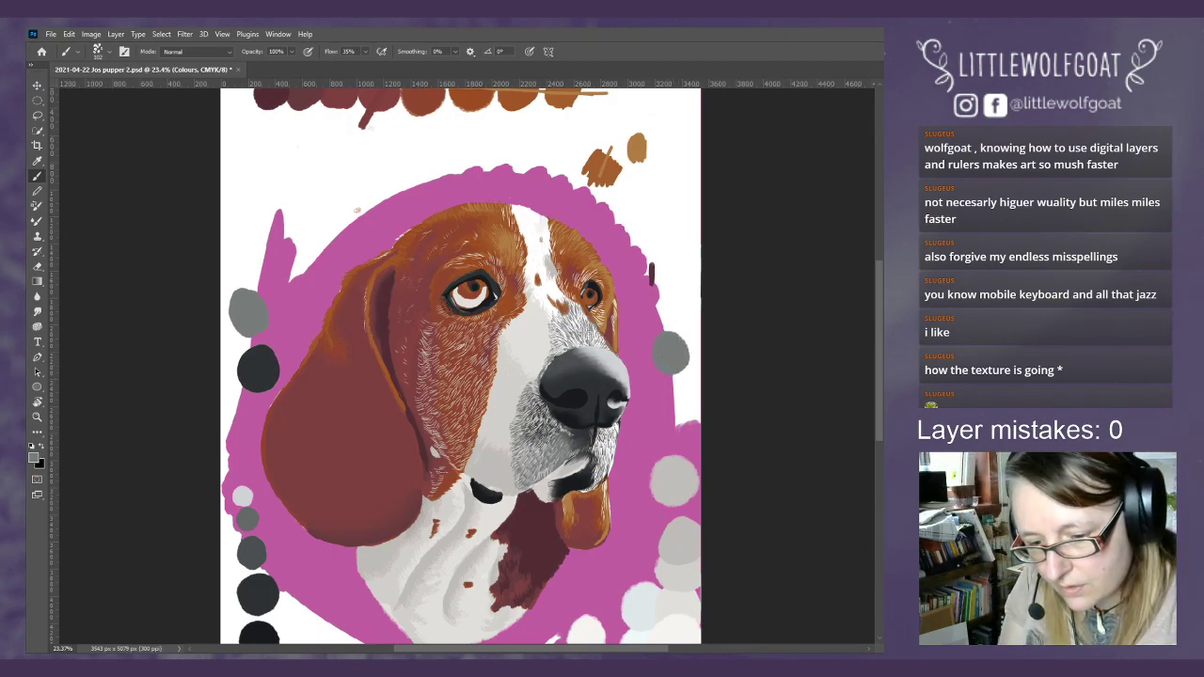
- Sample the ear's red-brown on Brown folder copy and paint it as a round swatch above the grey one on the Colours layer
key("alt+bracketleft")
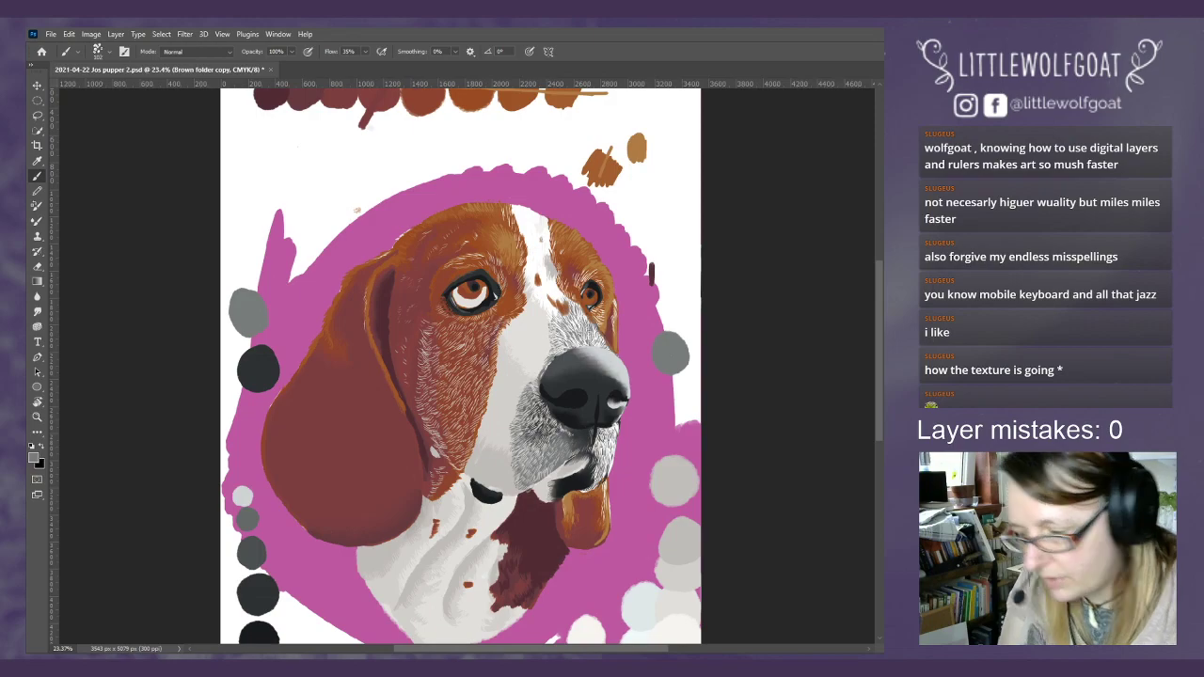
left_click(37, 161)
left_click(373, 457)
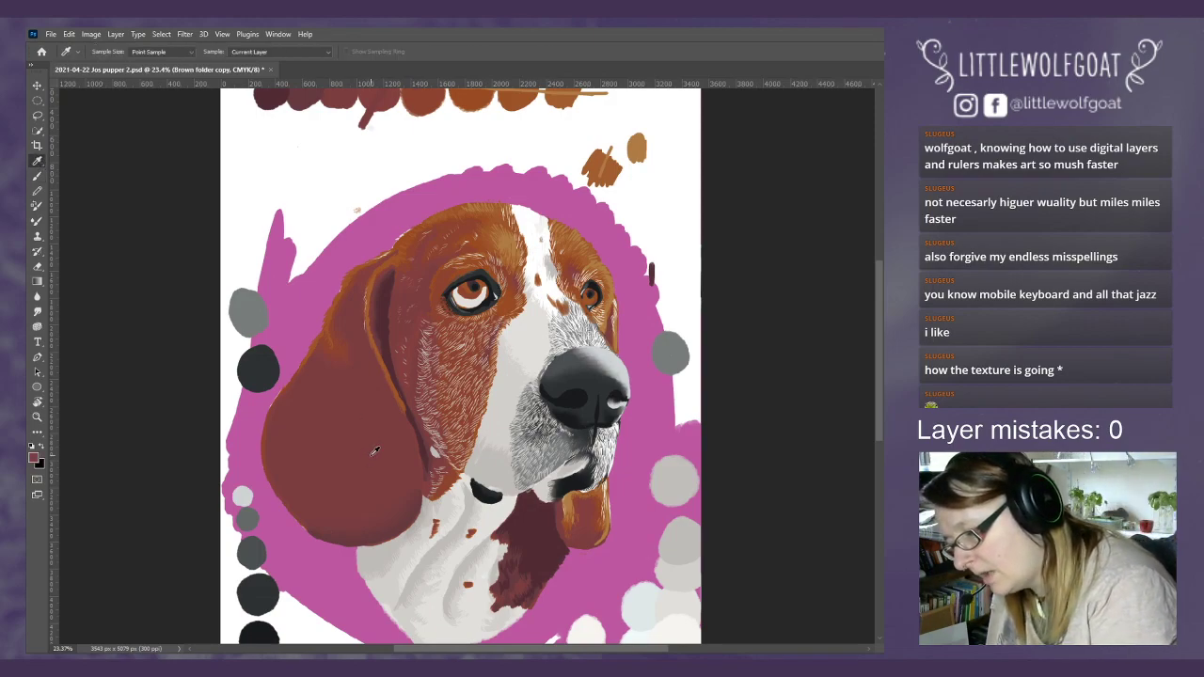
left_click(37, 176)
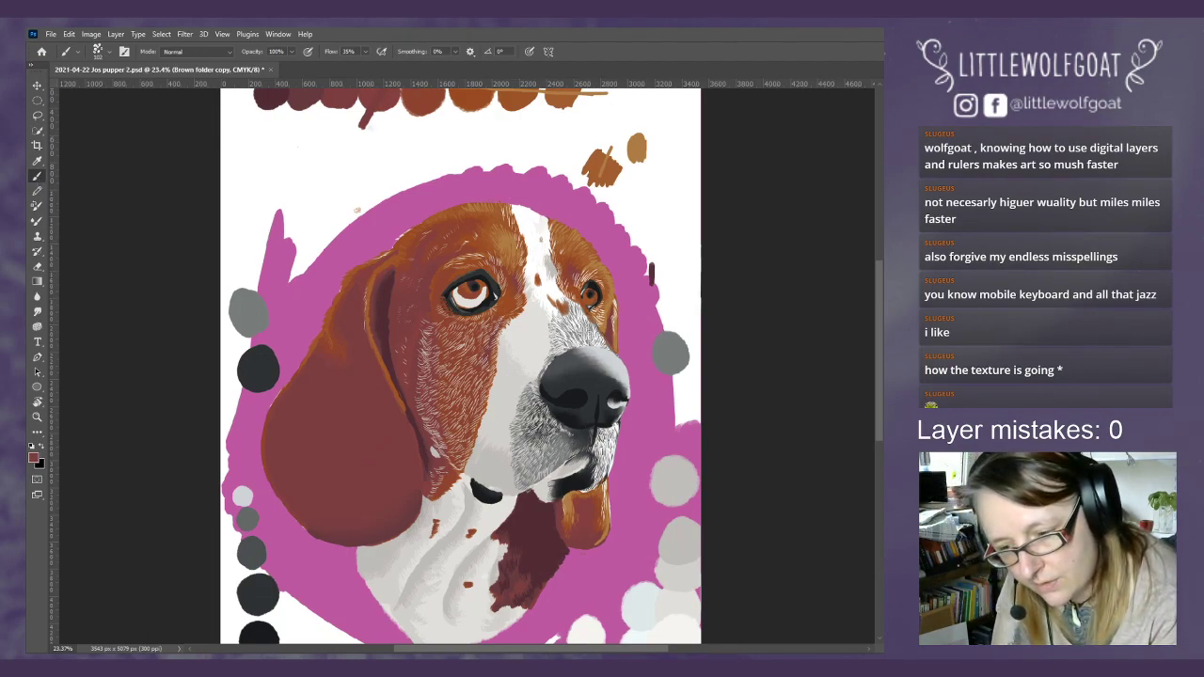
left_click_drag(664, 313, 687, 325)
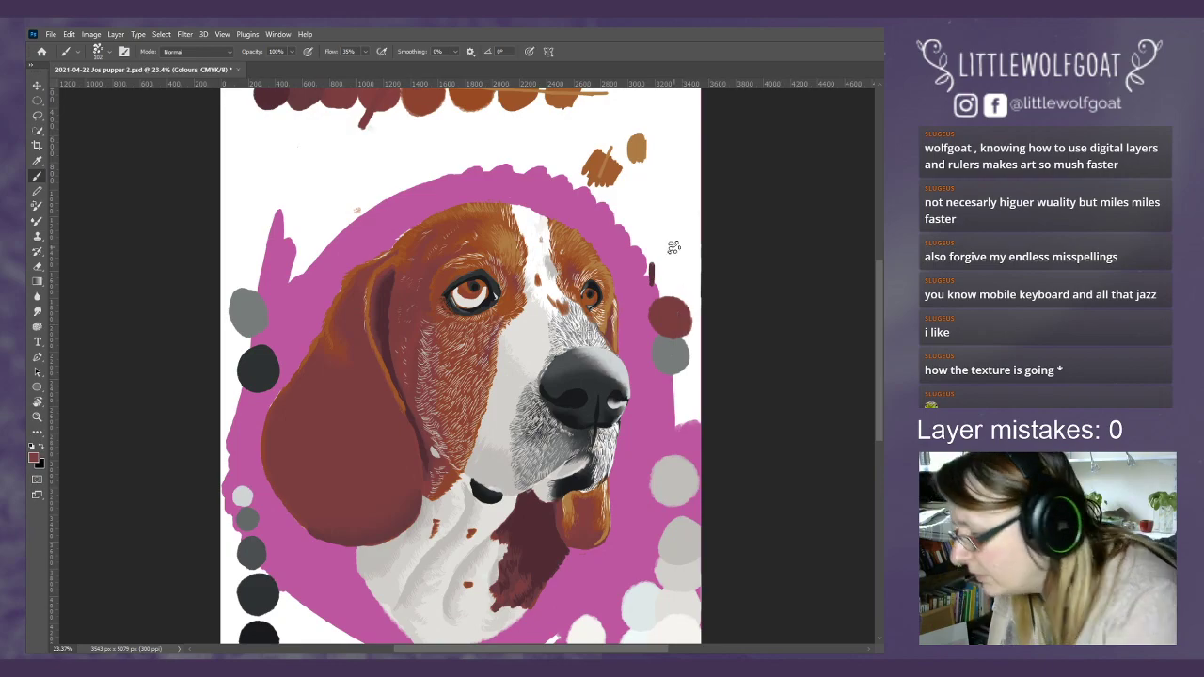
- Smudge the red-brown and grey swatches into each other with a 44 px brush to form a gradient
left_click(38, 312)
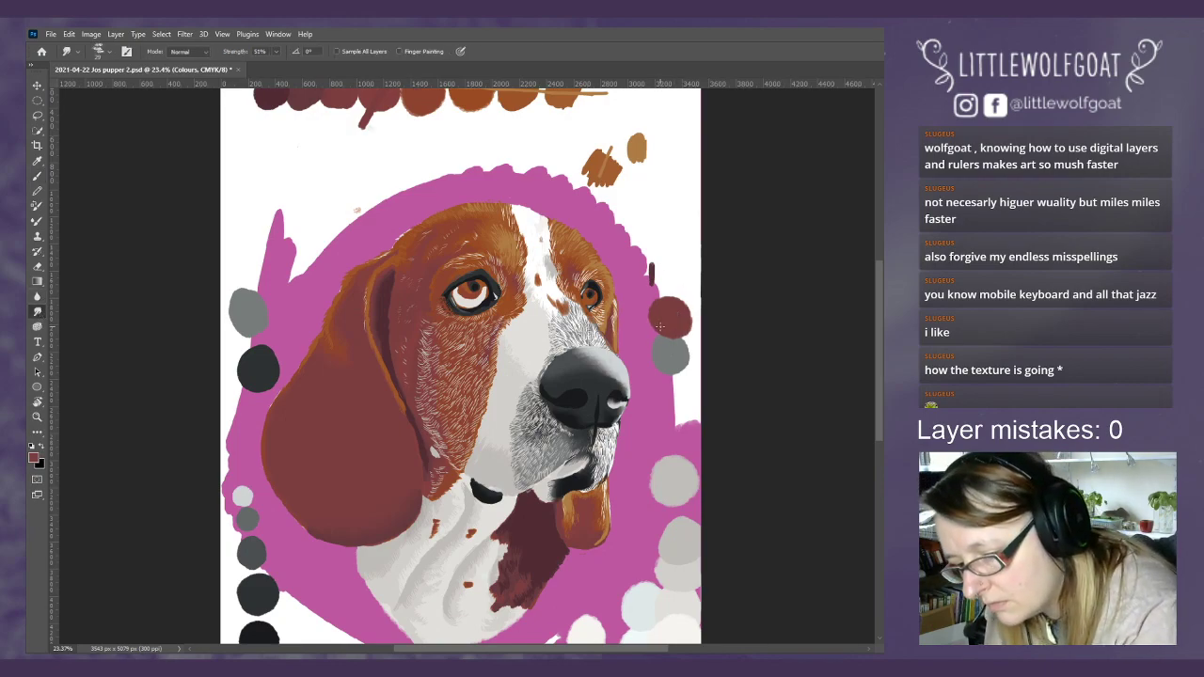
left_click(98, 51)
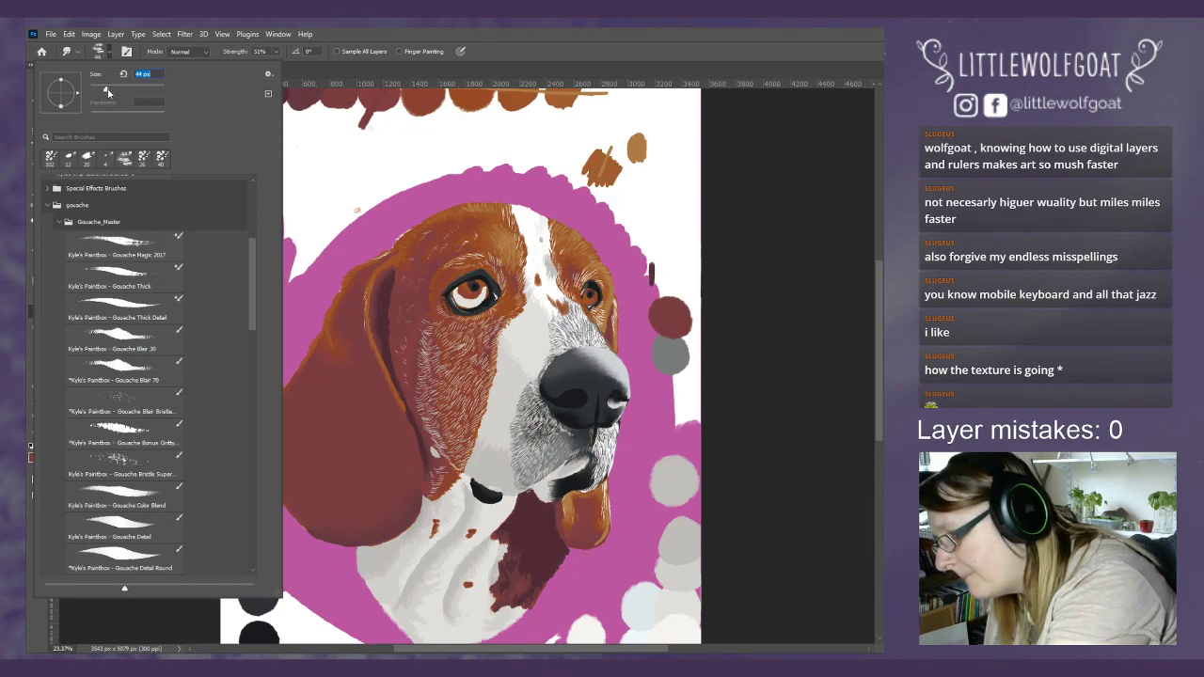
key("Return")
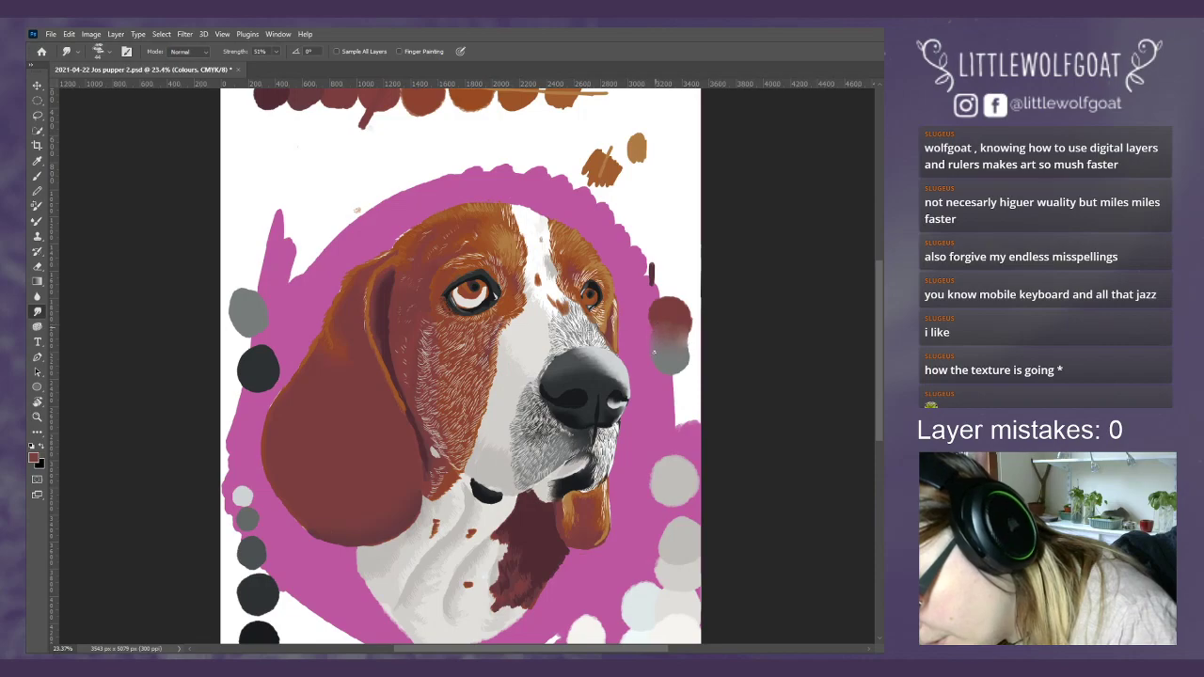
right_click(681, 327)
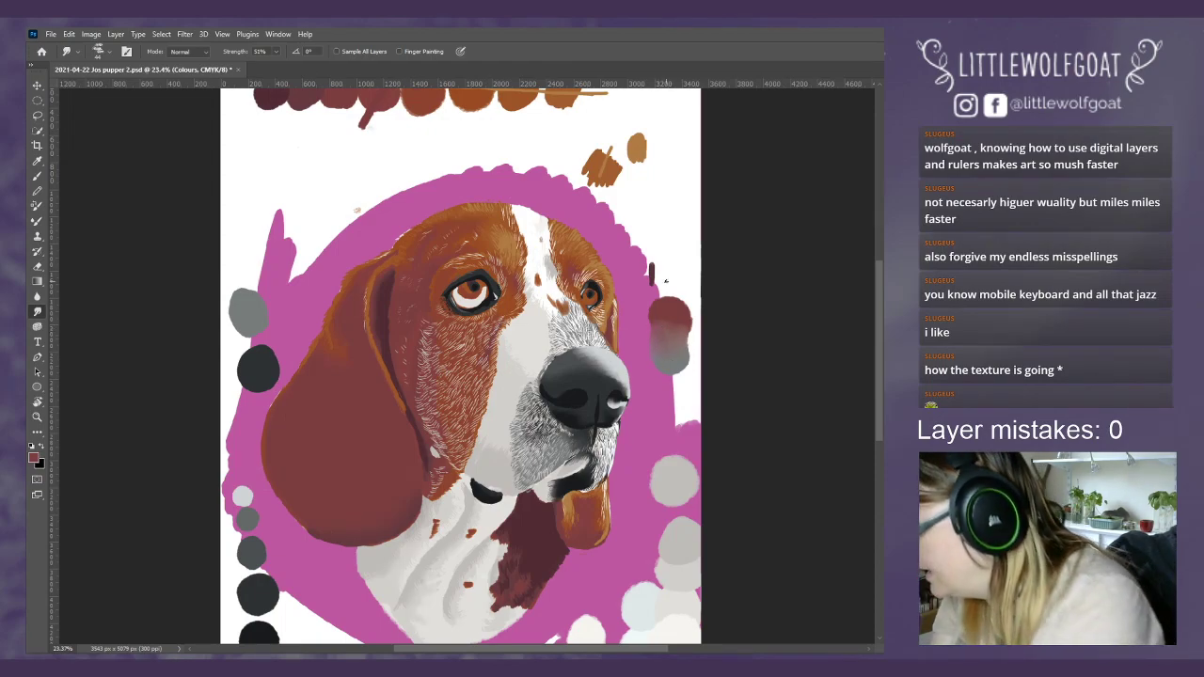
- Sample the muted mauve-brown from the blended swatches, paint it as a round swatch above them, and make Grey base the active layer
key("i")
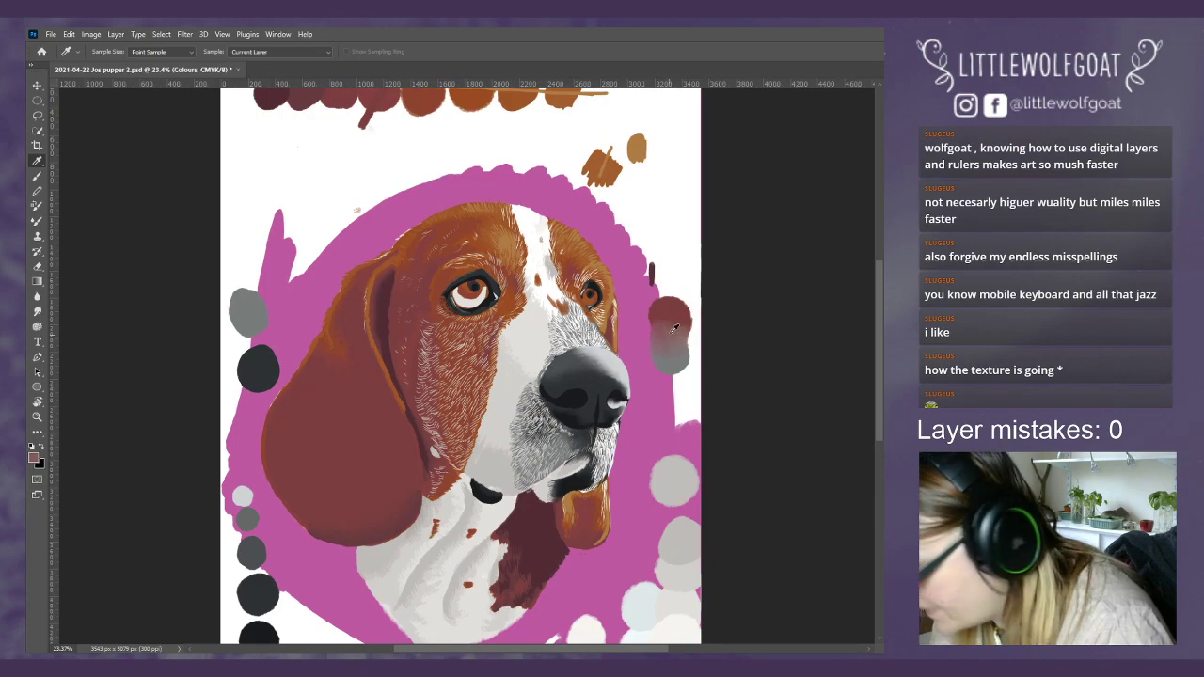
left_click(41, 176)
mouse_move(664, 230)
left_mouse_down()
mouse_move(674, 228)
mouse_move(671, 242)
mouse_move(659, 220)
left_mouse_up()
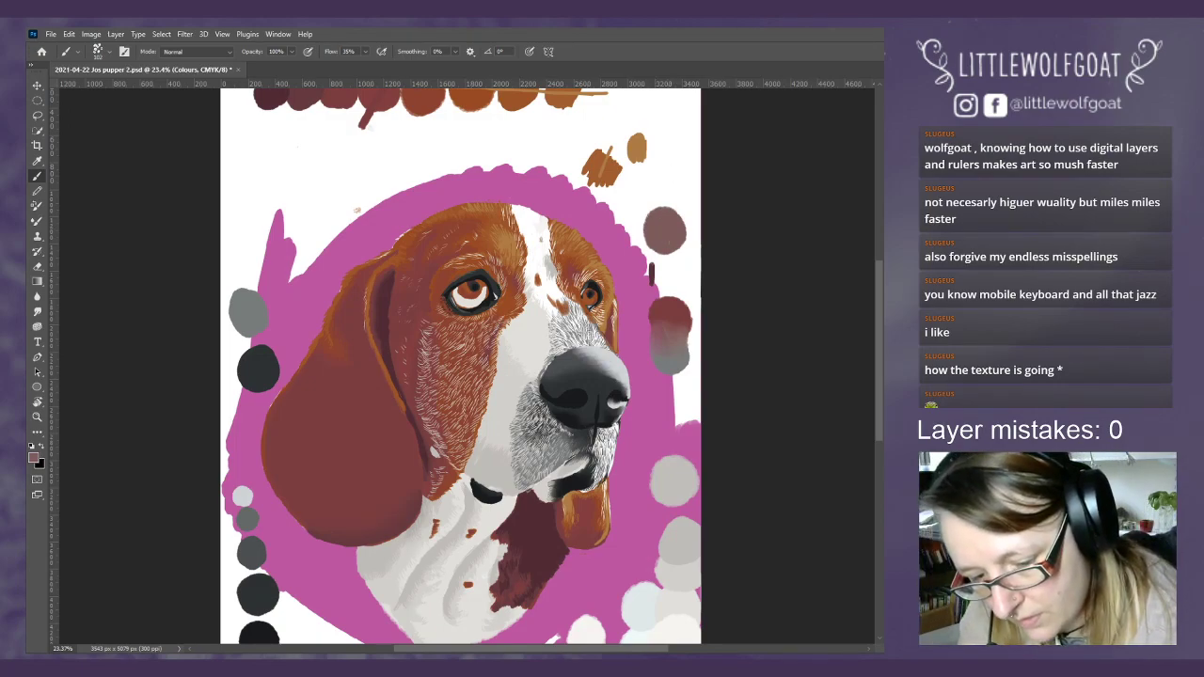
key("alt+bracketleft")
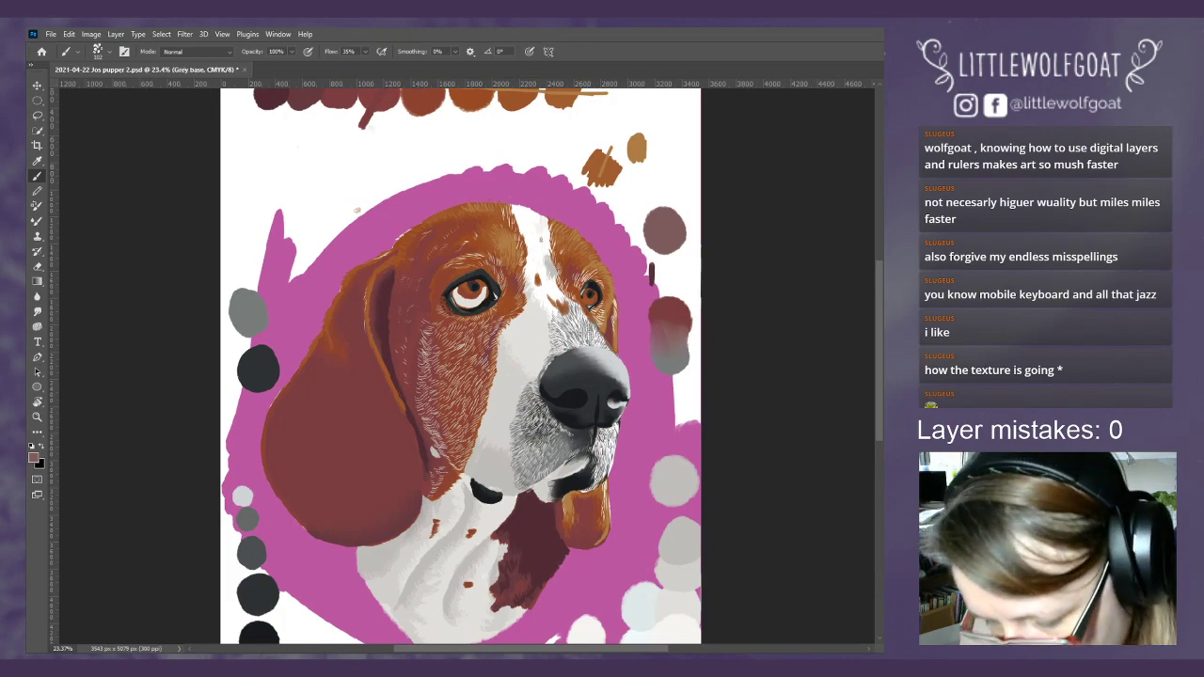
- Try recolouring the muzzle's grey fur base with the mauve-brown, reducing the brush to 17 px for the detailed areas
mouse_move(515, 381)
left_mouse_down()
mouse_move(533, 420)
mouse_move(518, 456)
mouse_move(541, 475)
mouse_move(555, 440)
left_mouse_up()
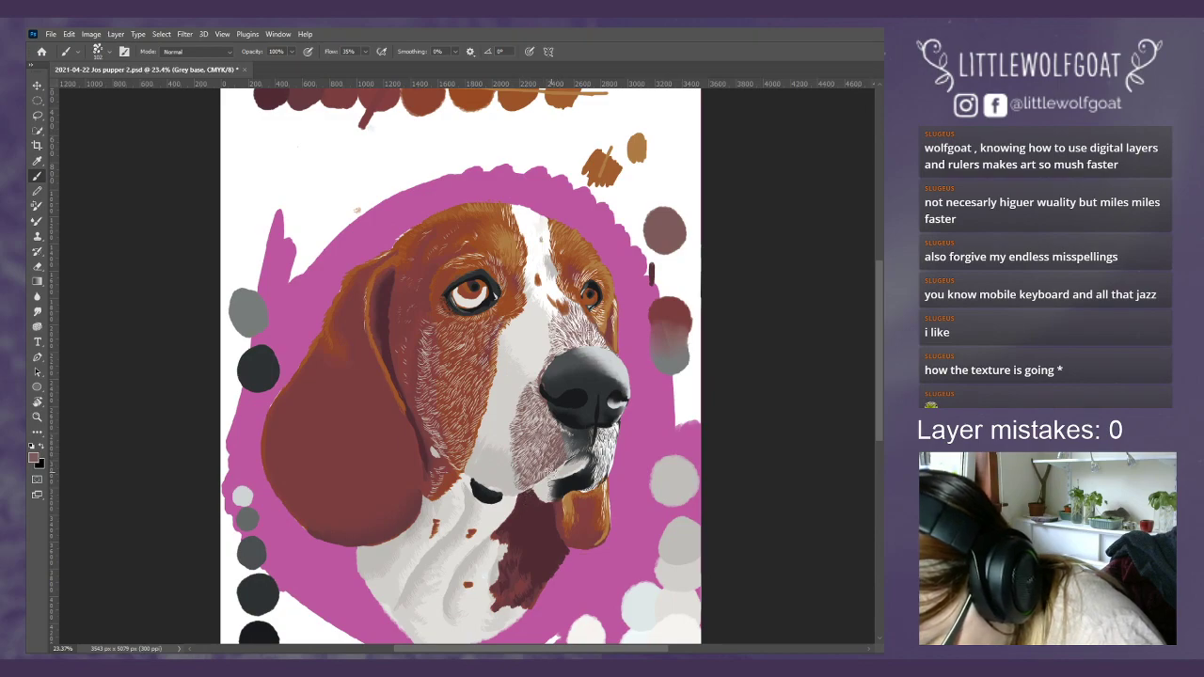
left_click(97, 51)
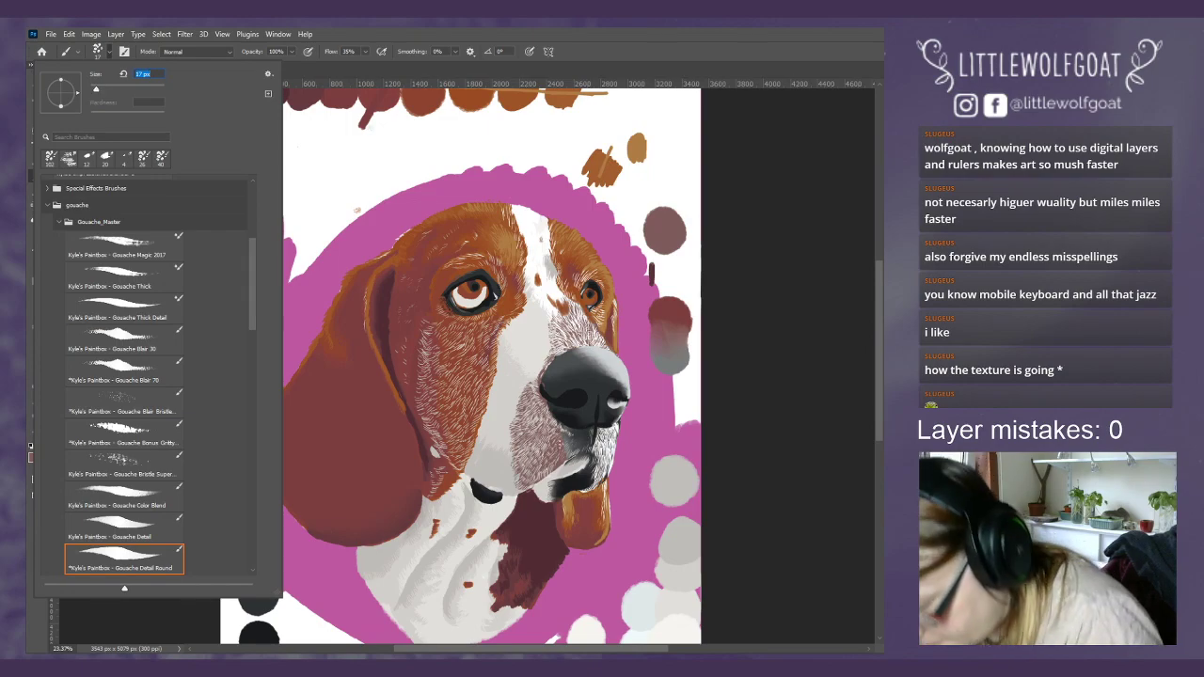
key("Return")
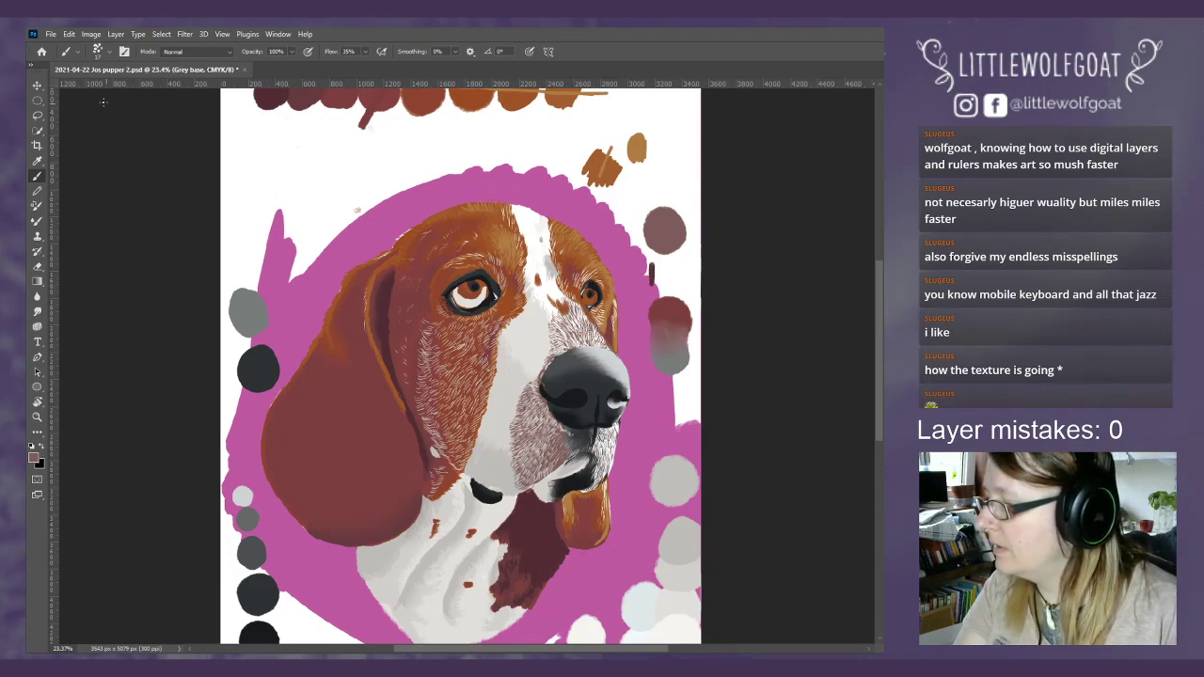
- Undo the mauve-brown brush strokes on the muzzle one by one until its fur base is fully grey again
left_click(69, 34)
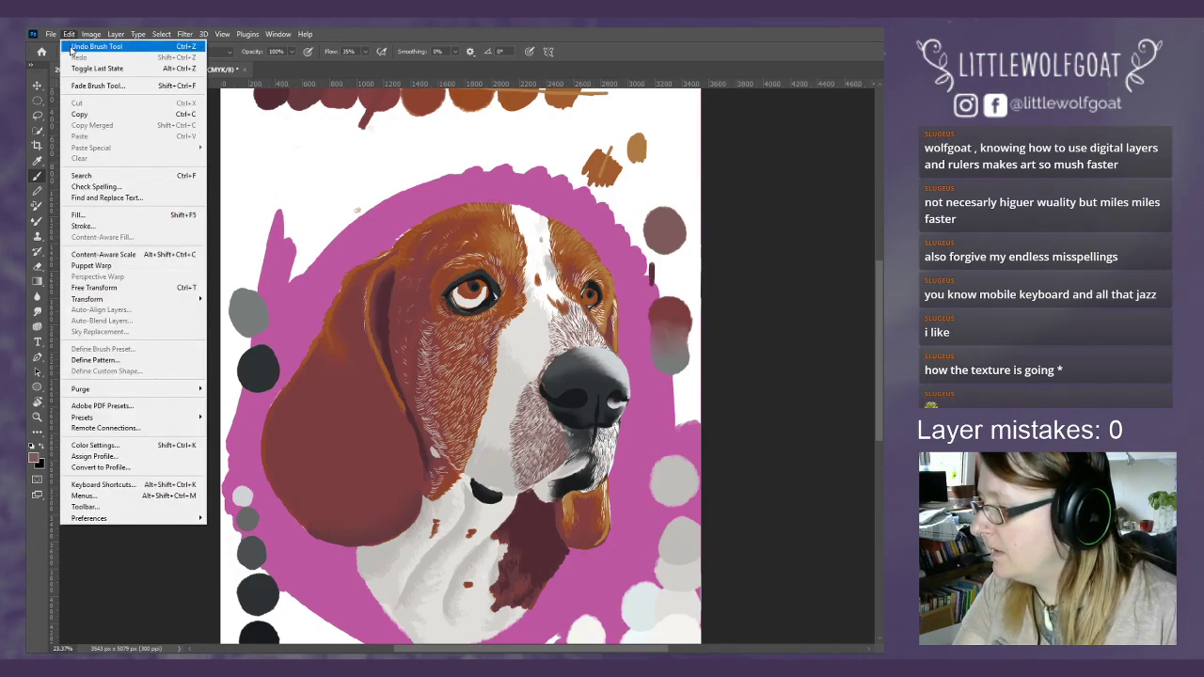
left_click(73, 47)
left_click(68, 34)
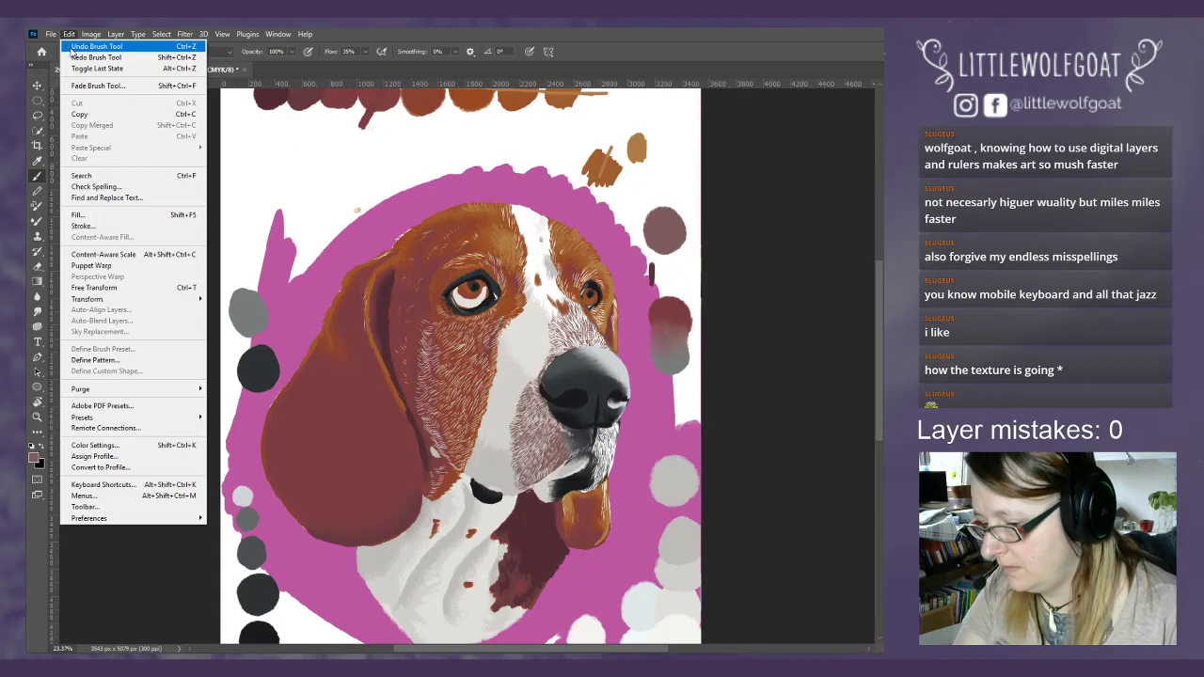
left_click(71, 47)
left_click(71, 34)
left_click(74, 46)
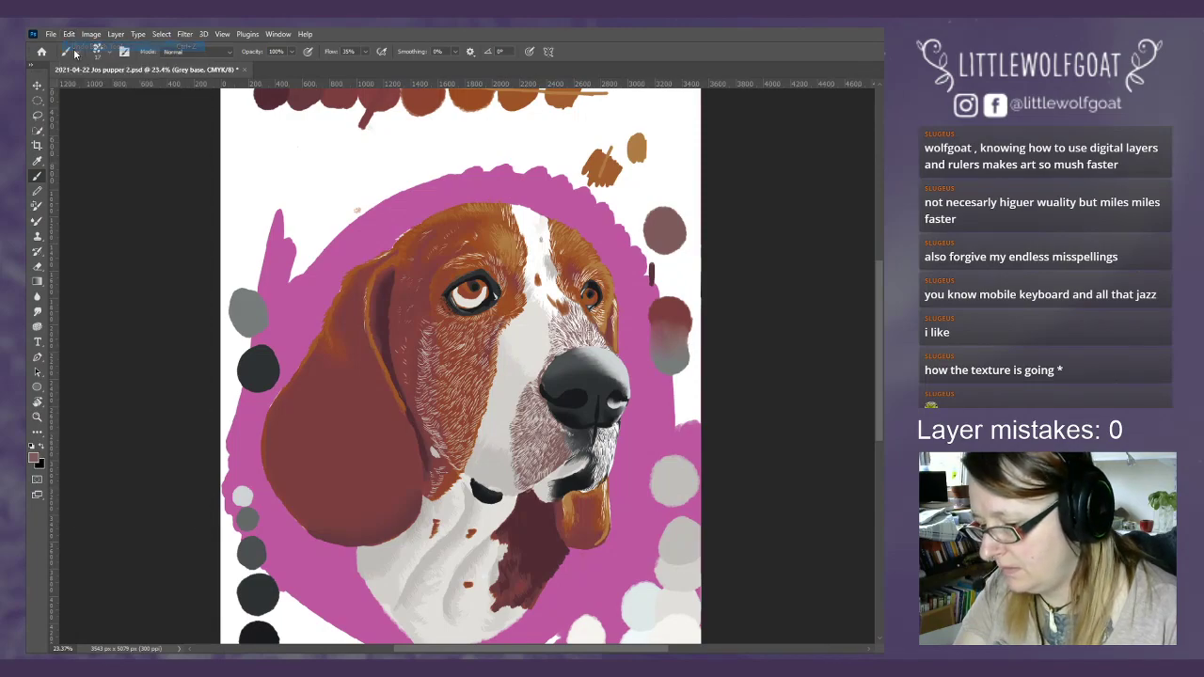
left_click(71, 34)
left_click(73, 49)
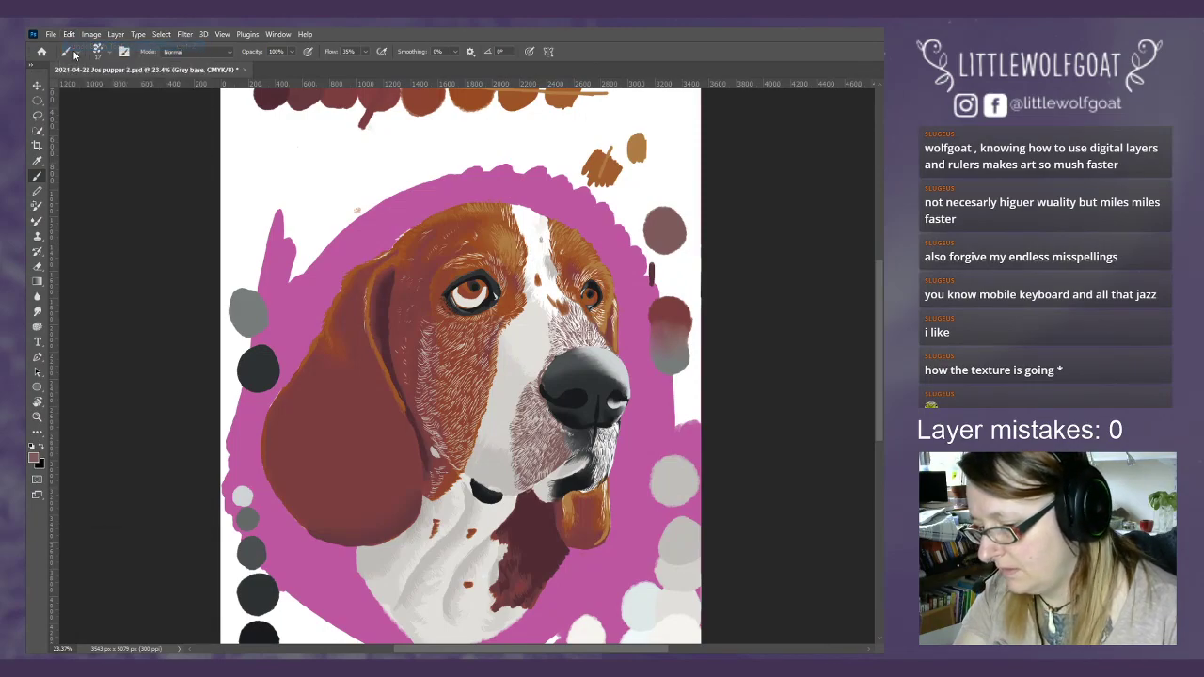
left_click(69, 34)
left_click(74, 48)
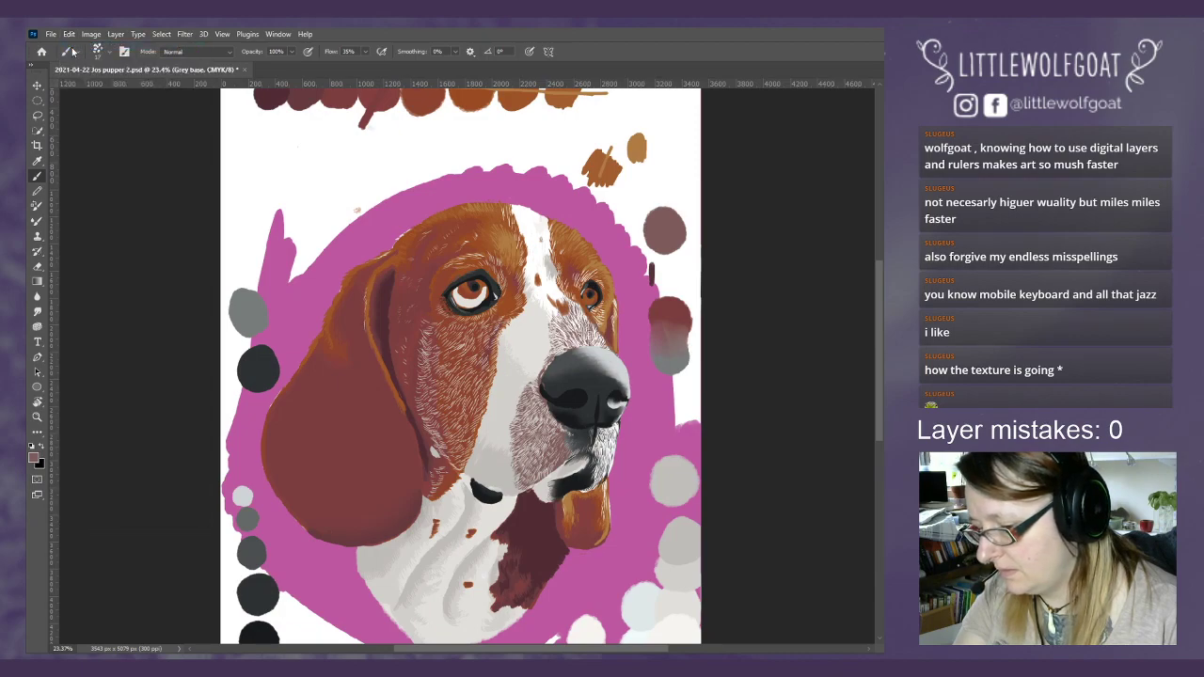
left_click(69, 34)
left_click(73, 47)
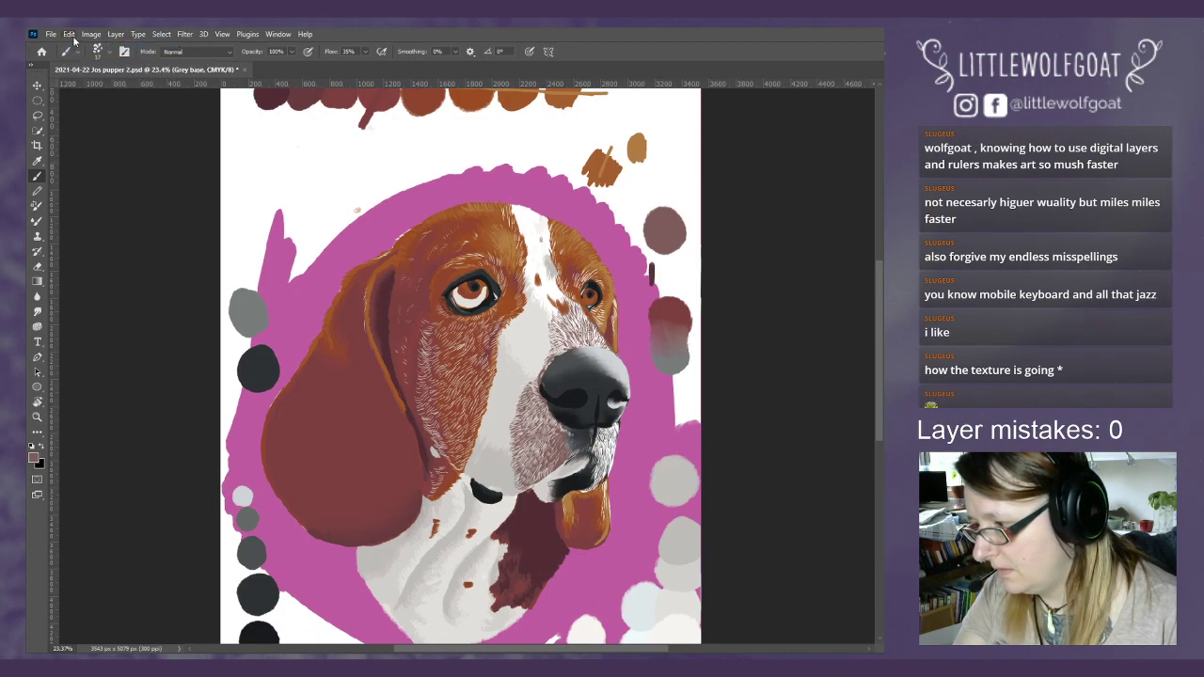
left_click(70, 35)
left_click(74, 44)
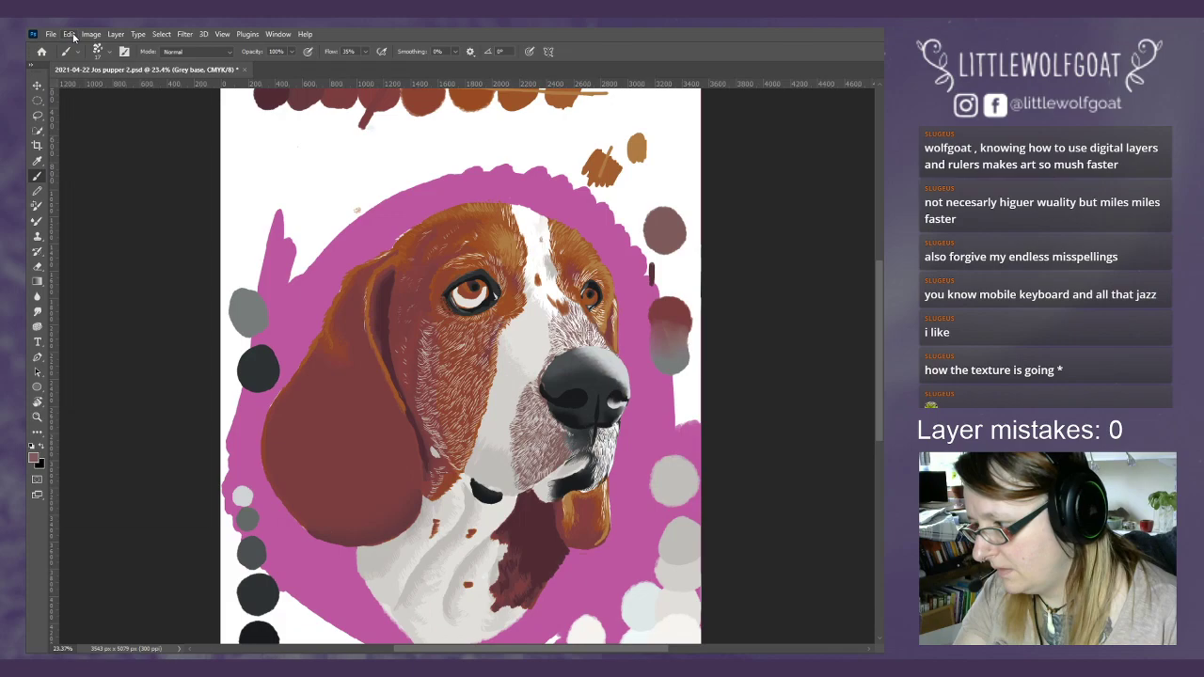
left_click(73, 36)
left_click(74, 46)
left_click(70, 33)
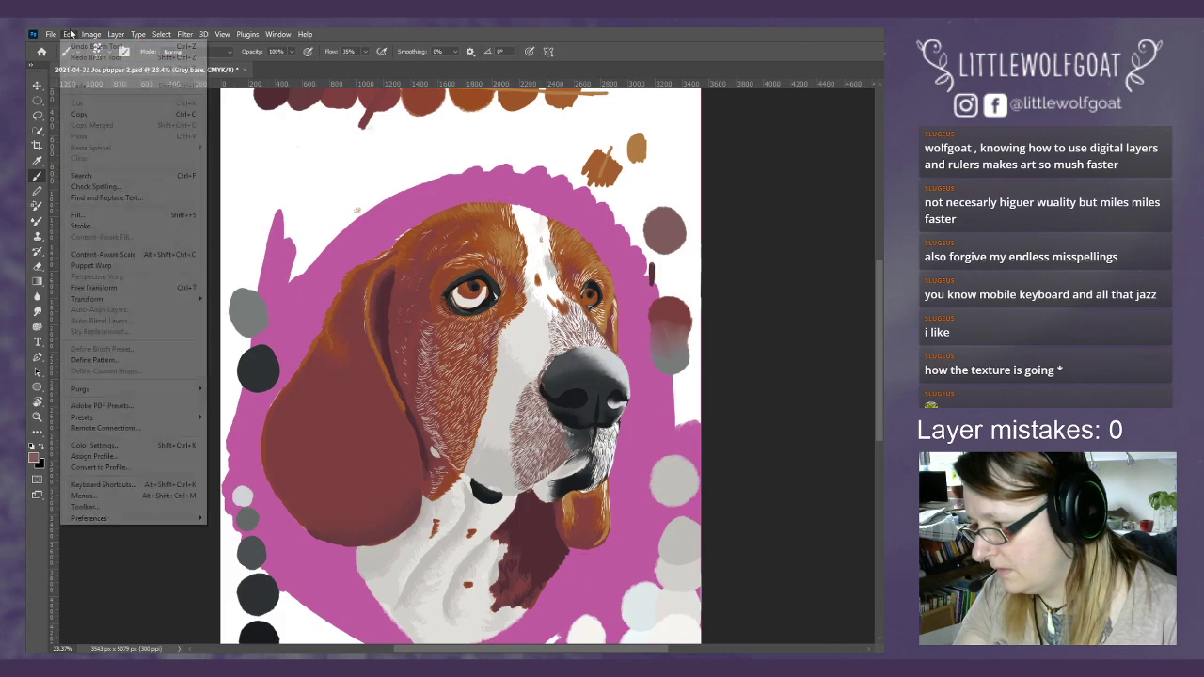
left_click(71, 47)
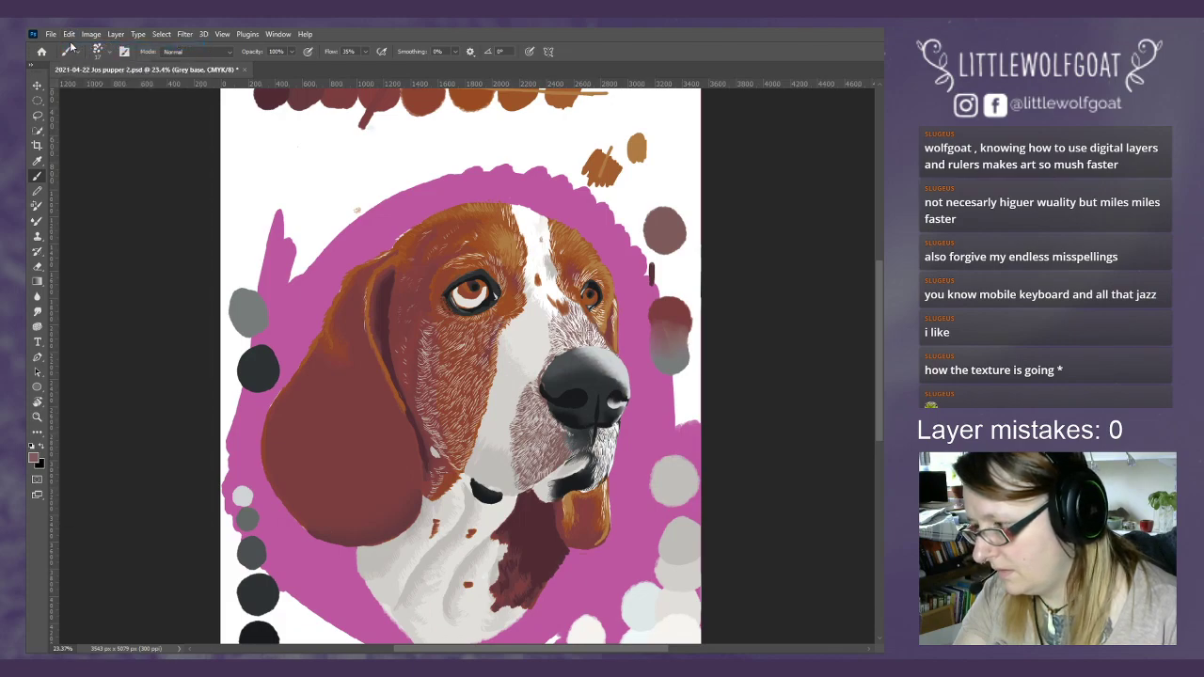
left_click(69, 34)
left_click(73, 47)
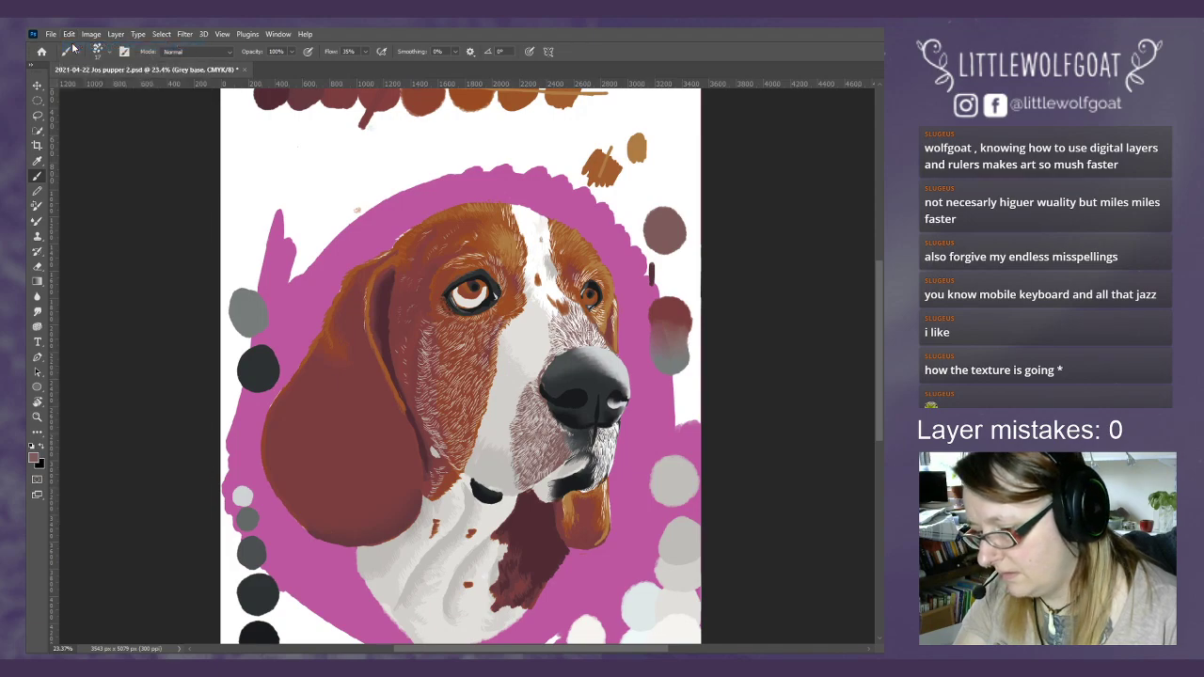
left_click(70, 34)
left_click(72, 46)
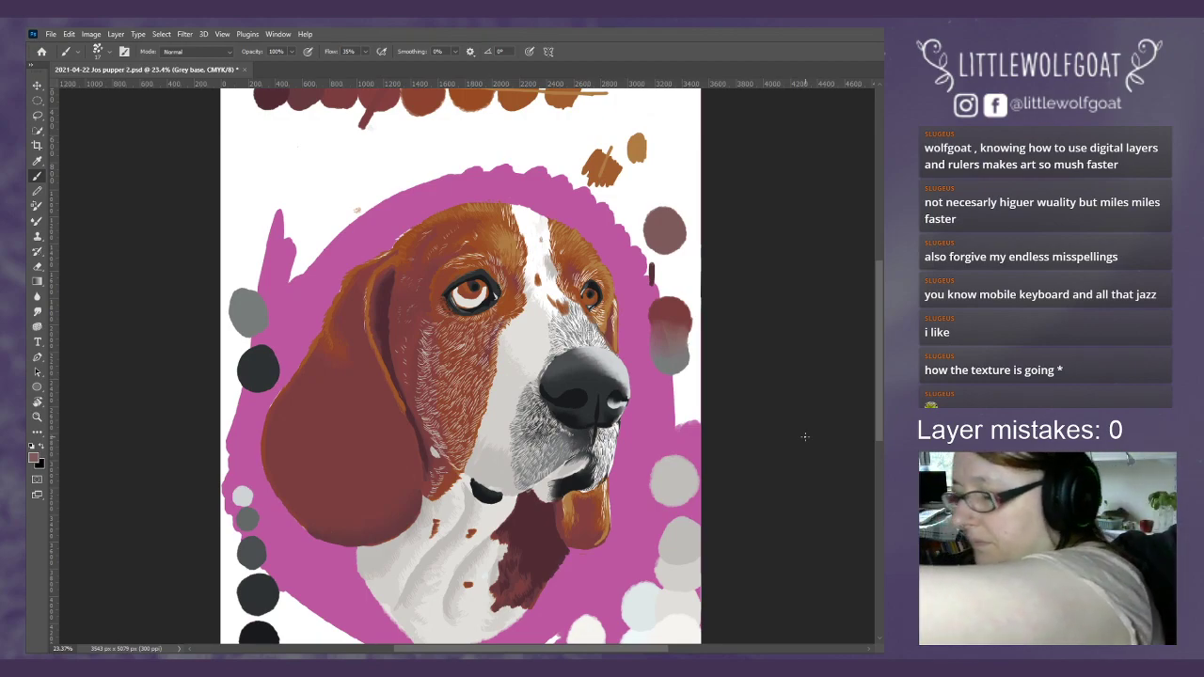
- Set the brush to 56 px and repaint the muzzle's fur base mauve-brown, keeping grey around the mouth
left_click(98, 50)
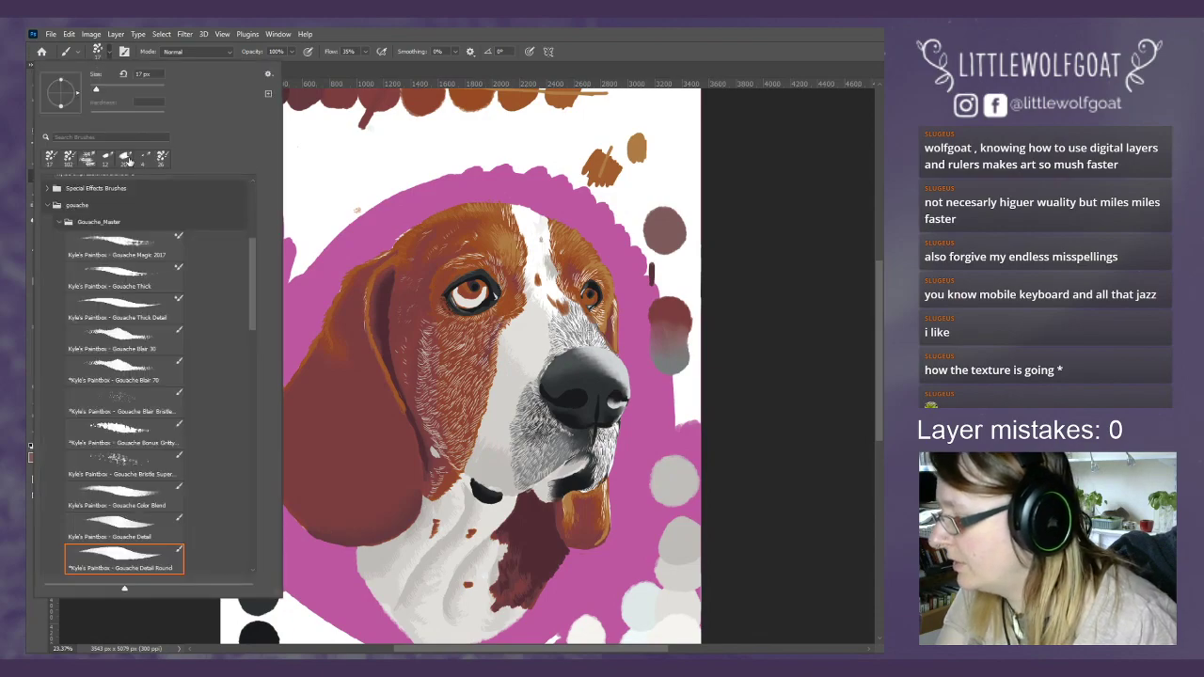
left_click(69, 157)
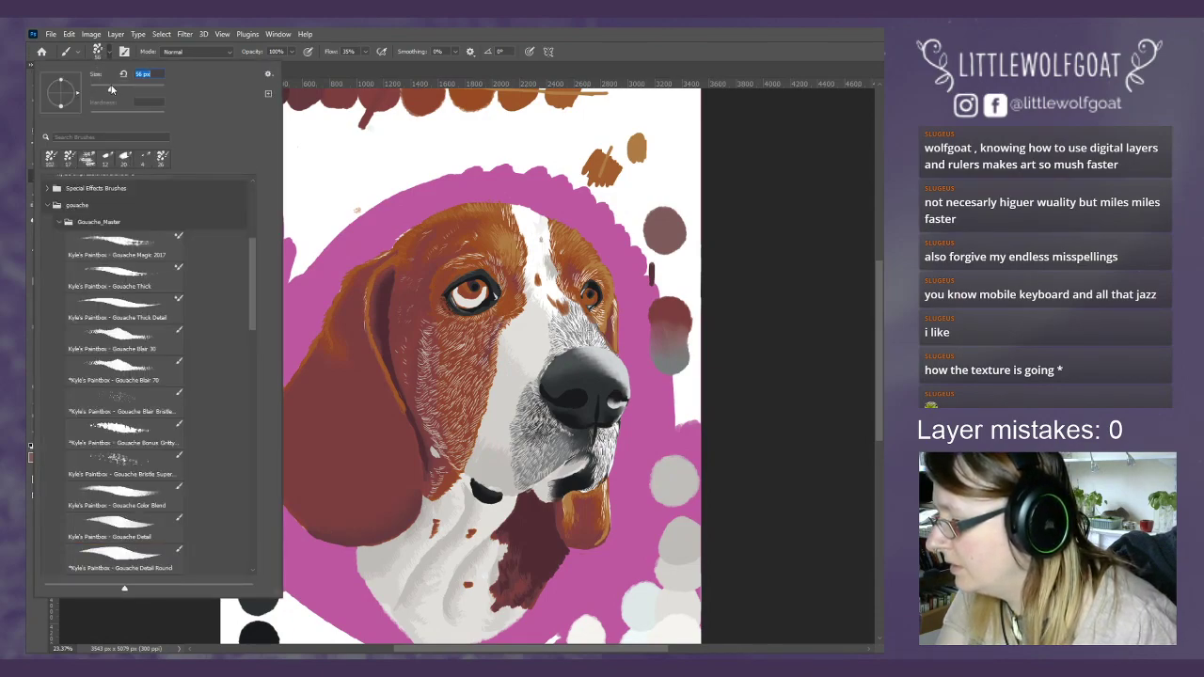
left_click(344, 67)
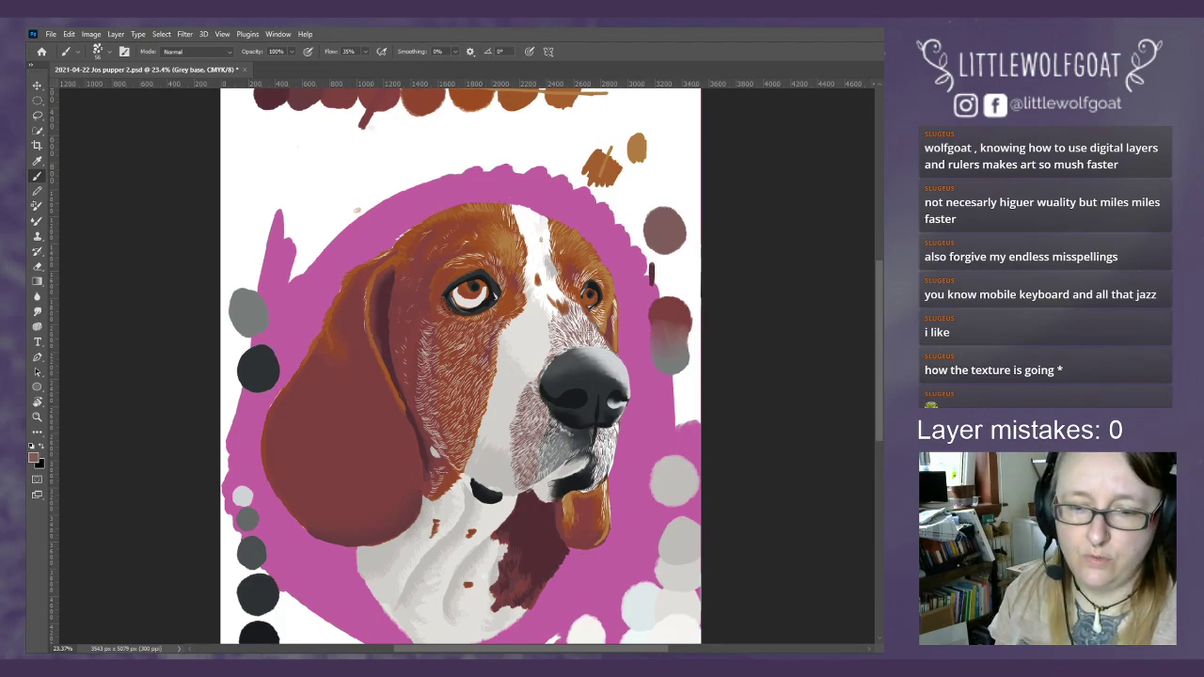
- Bring up the front-facing reference photo, move it beside the painting to compare the muzzle markings, and return to Photoshop
key("alt+Tab")
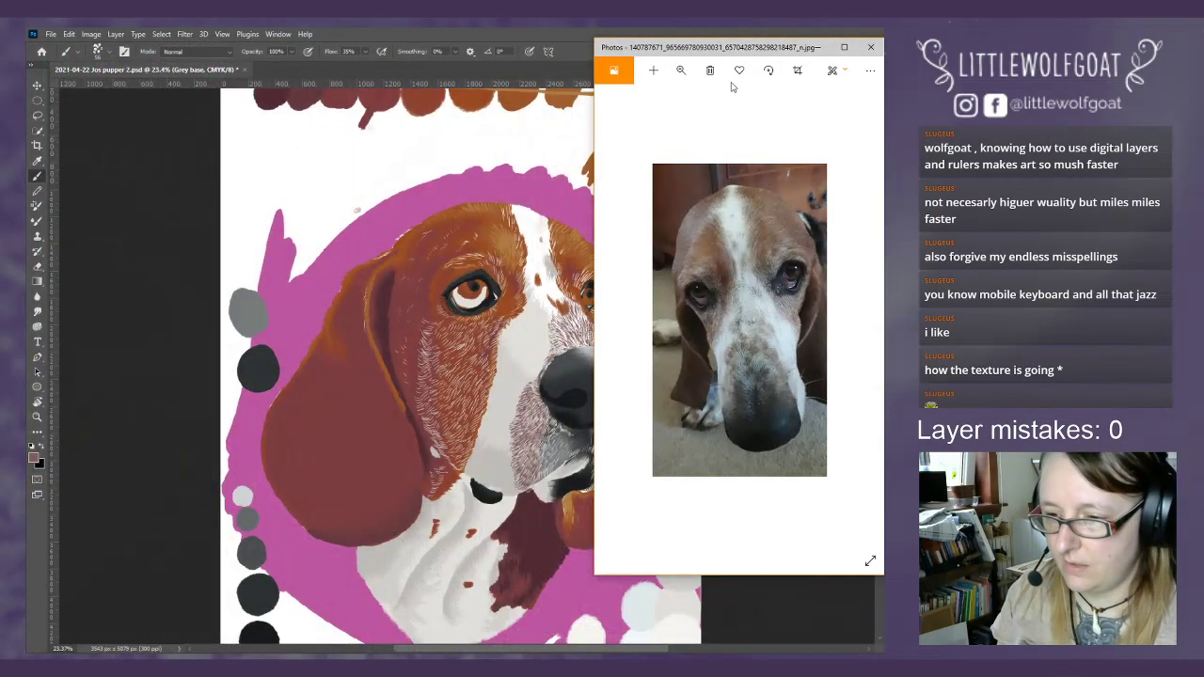
left_click_drag(700, 47, 134, 97)
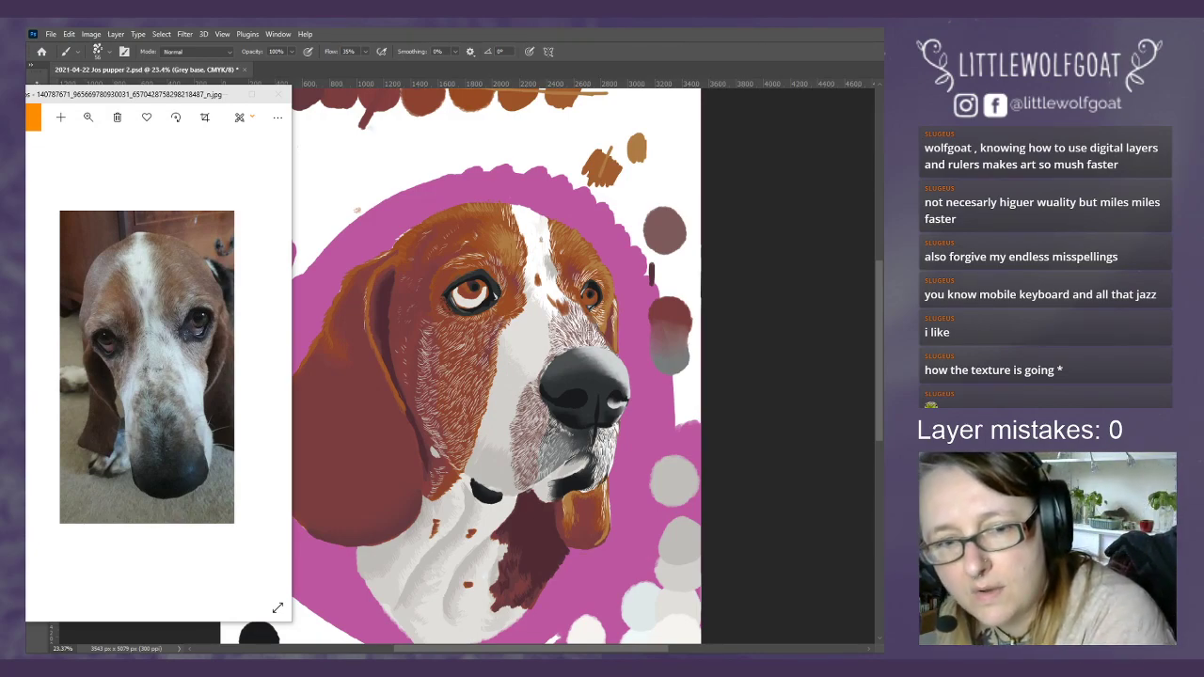
left_click(537, 369)
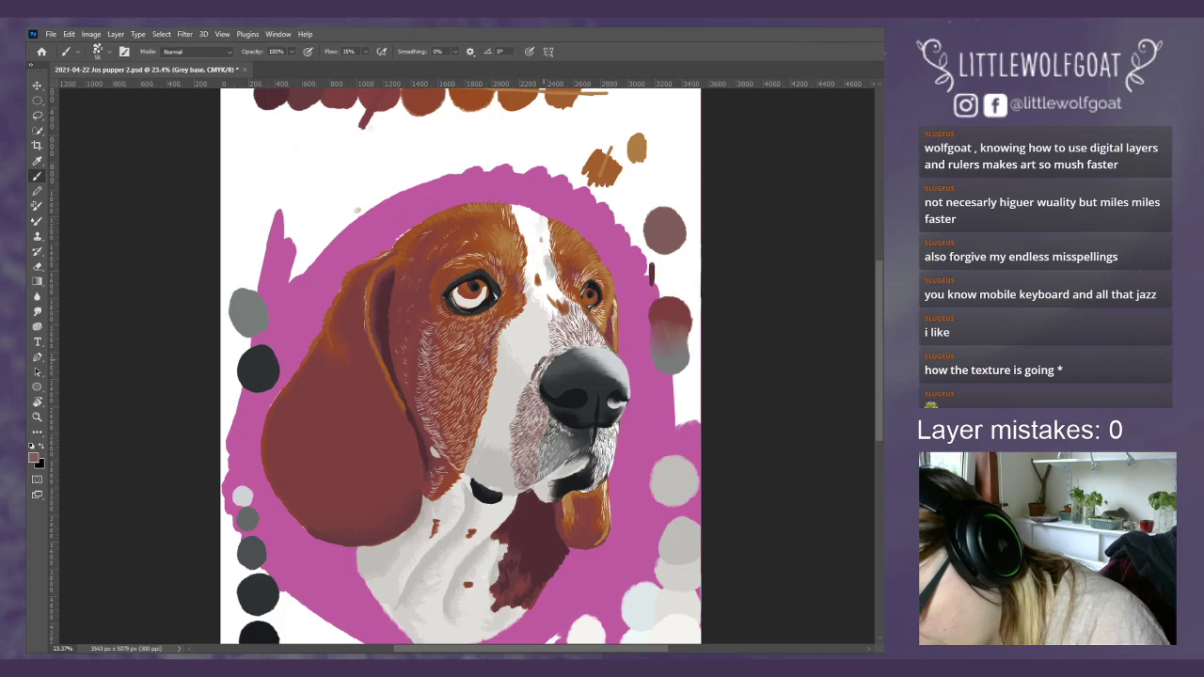
- Paint a mauve-brown patch beside the nose and several small spots along the white muzzle and bridge on Grey base
mouse_move(537, 369)
left_mouse_down()
mouse_move(543, 337)
mouse_move(526, 371)
left_mouse_up()
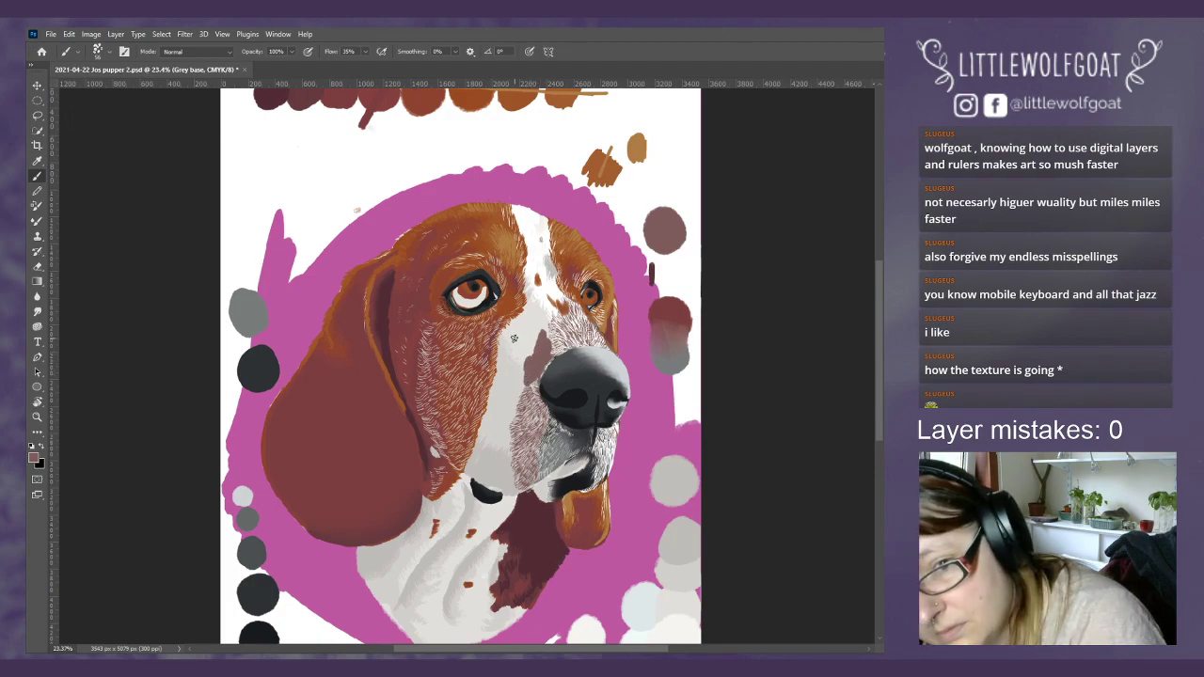
left_click(514, 341)
left_click(524, 326)
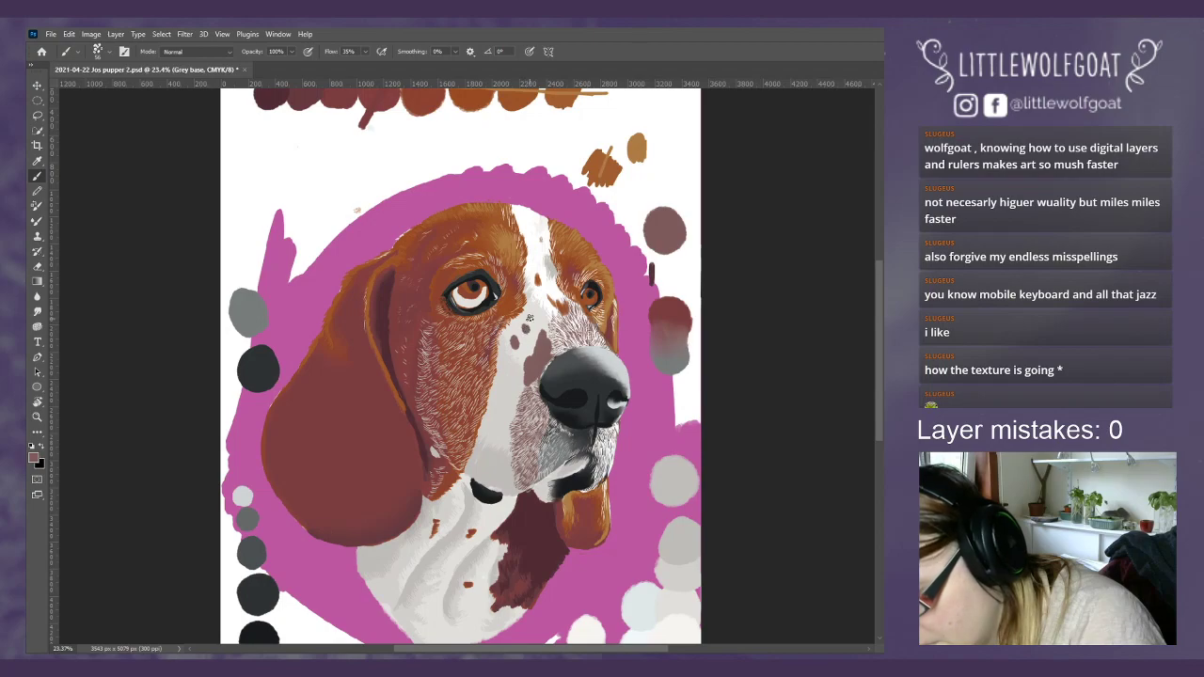
left_click(531, 318)
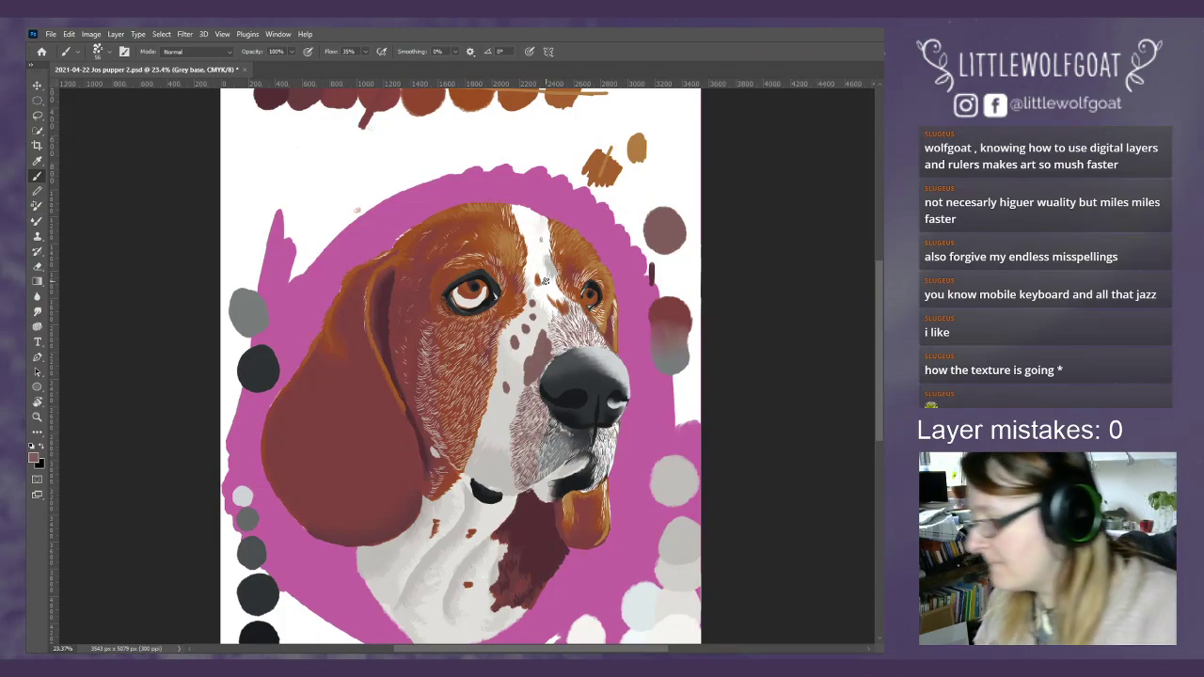
- Set the eraser to 17 px and erase fine hair strokes through the mauve-brown patch and spots on the muzzle
left_click(37, 268)
left_click(101, 55)
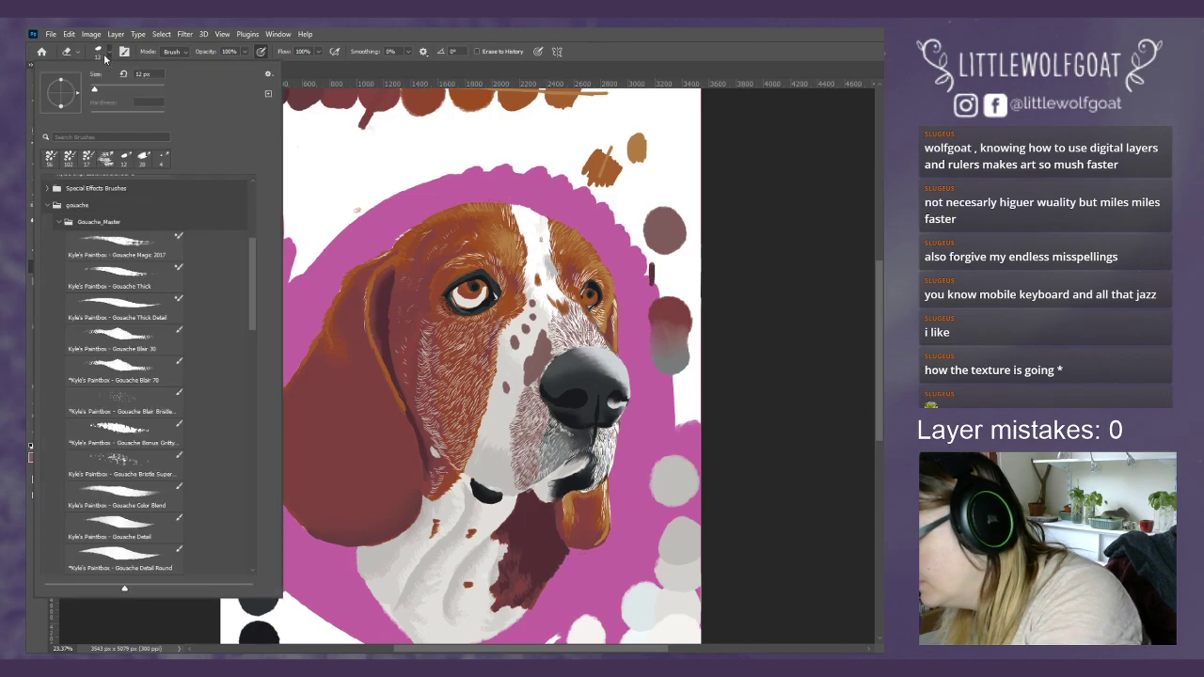
left_click_drag(101, 91, 98, 91)
left_click(325, 64)
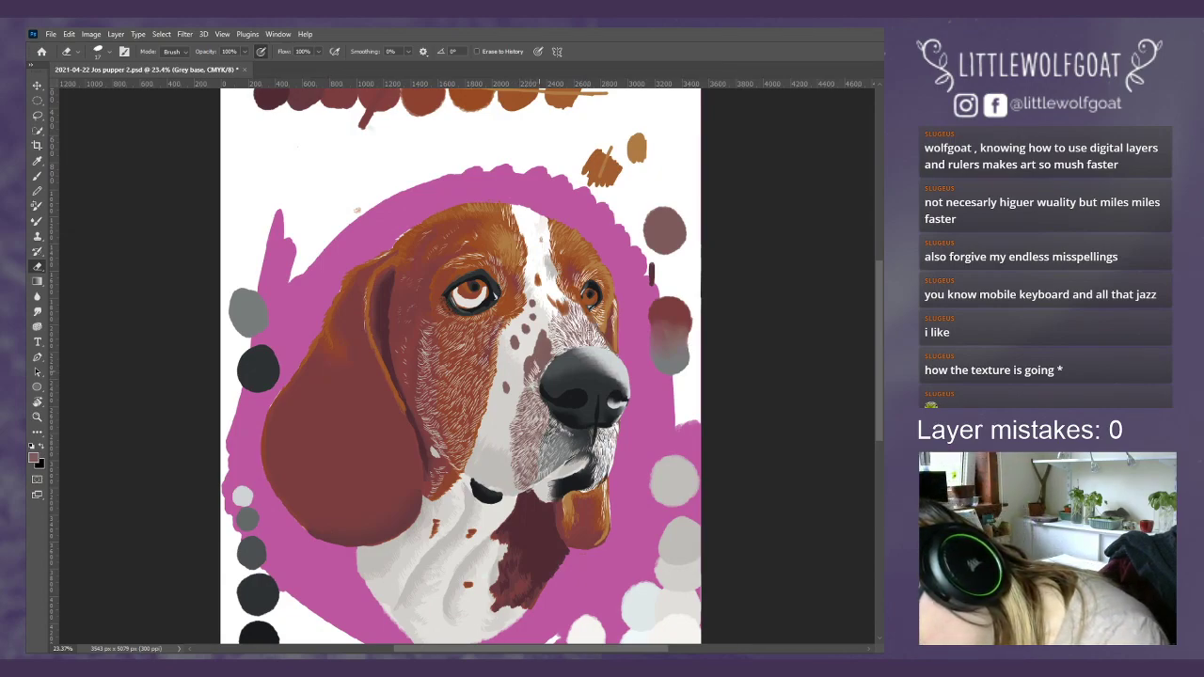
left_click_drag(540, 363, 541, 376)
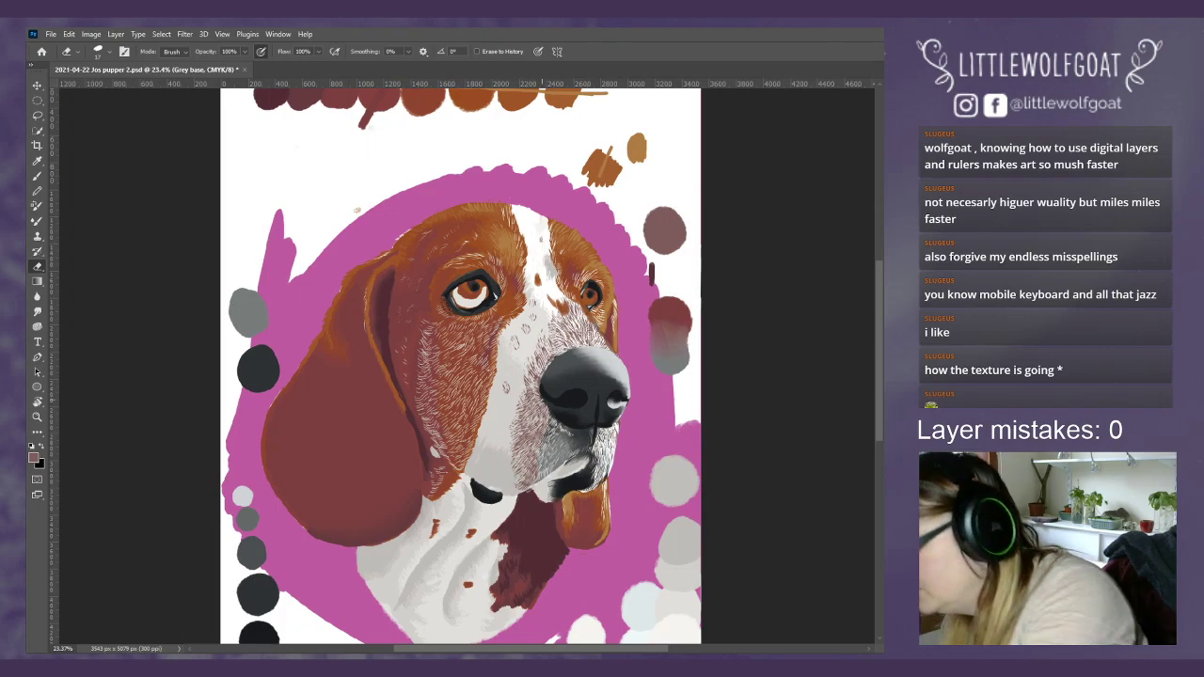
- Erase more fine fur strokes on the Grey base around the muzzle, softening the edges of the patch and the small bridge spots
left_click(224, 38)
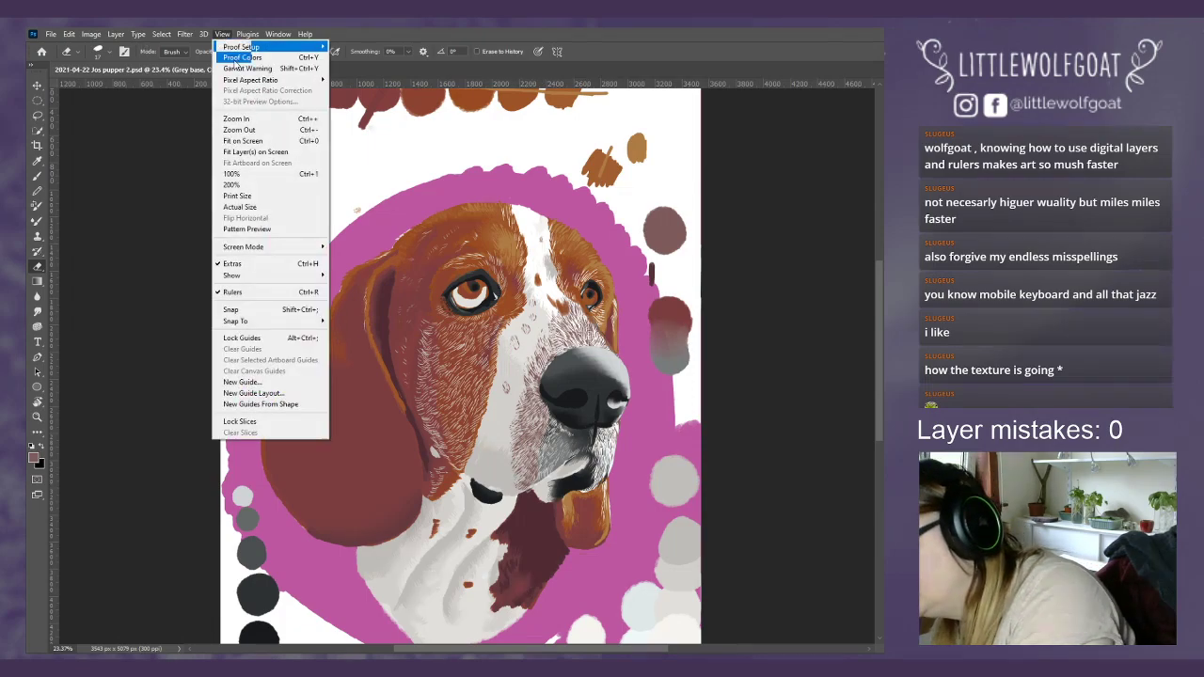
left_click(237, 119)
left_click(223, 35)
left_click(236, 119)
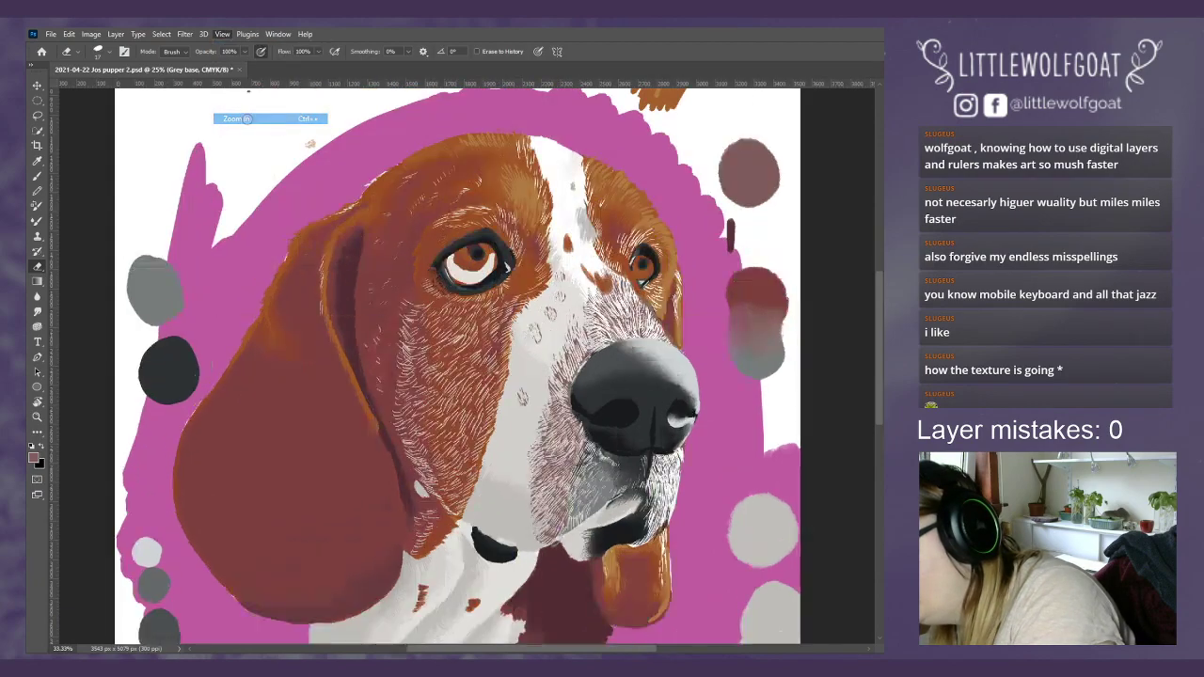
left_click(247, 34)
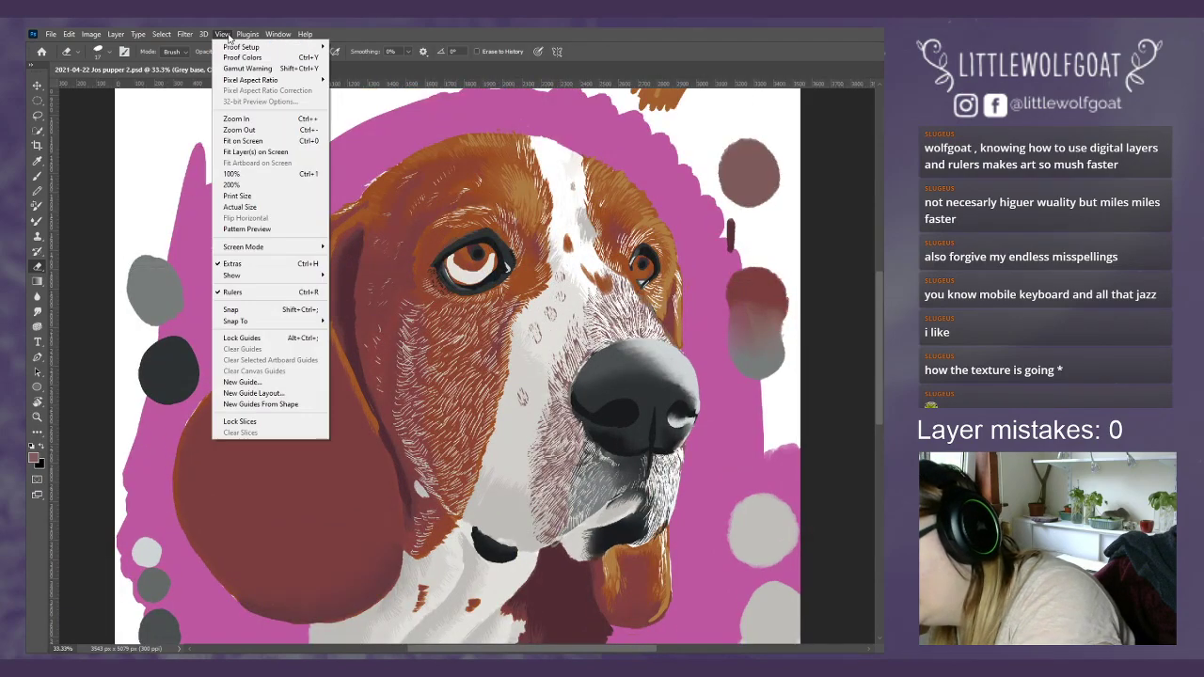
left_click(236, 119)
scroll(874, 379, "down", 3)
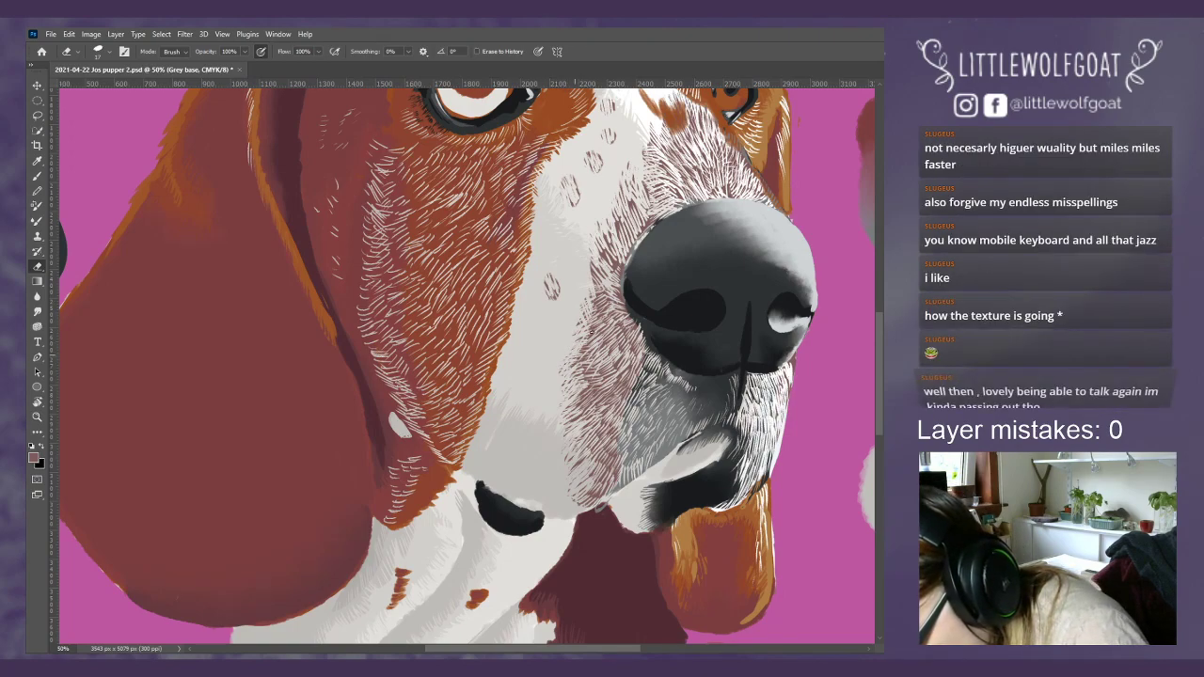
mouse_move(592, 367)
left_mouse_down()
mouse_move(582, 408)
mouse_move(591, 424)
mouse_move(646, 388)
mouse_move(630, 387)
mouse_move(625, 453)
left_mouse_up()
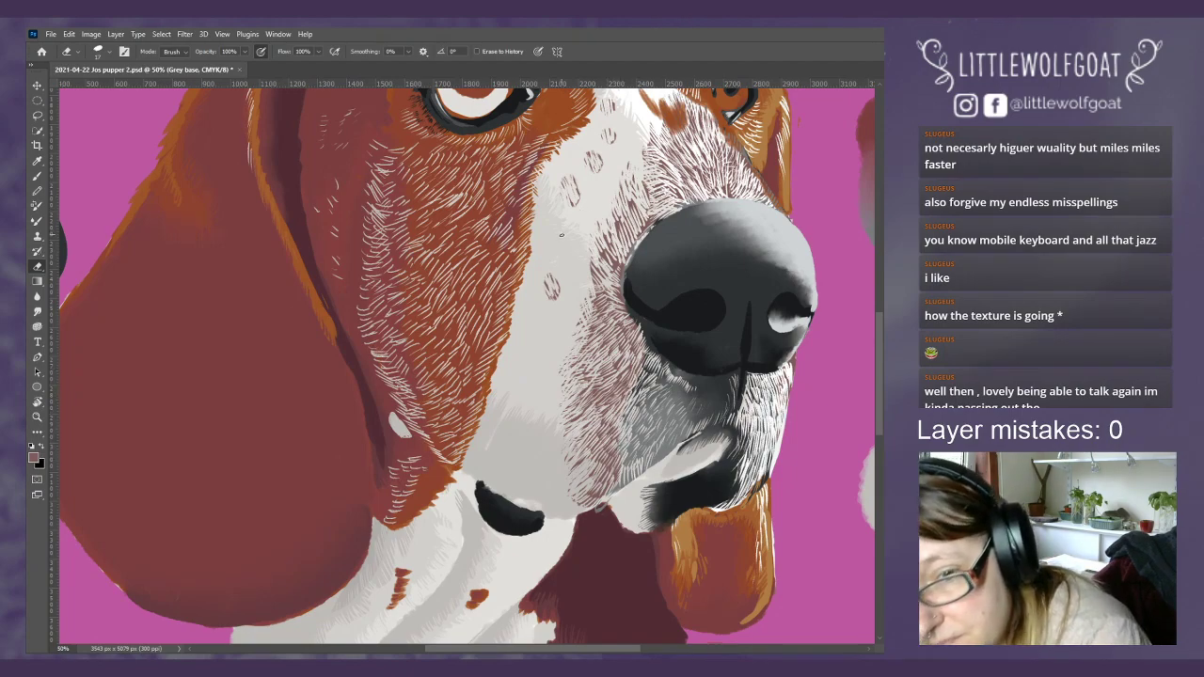
left_click_drag(586, 278, 620, 213)
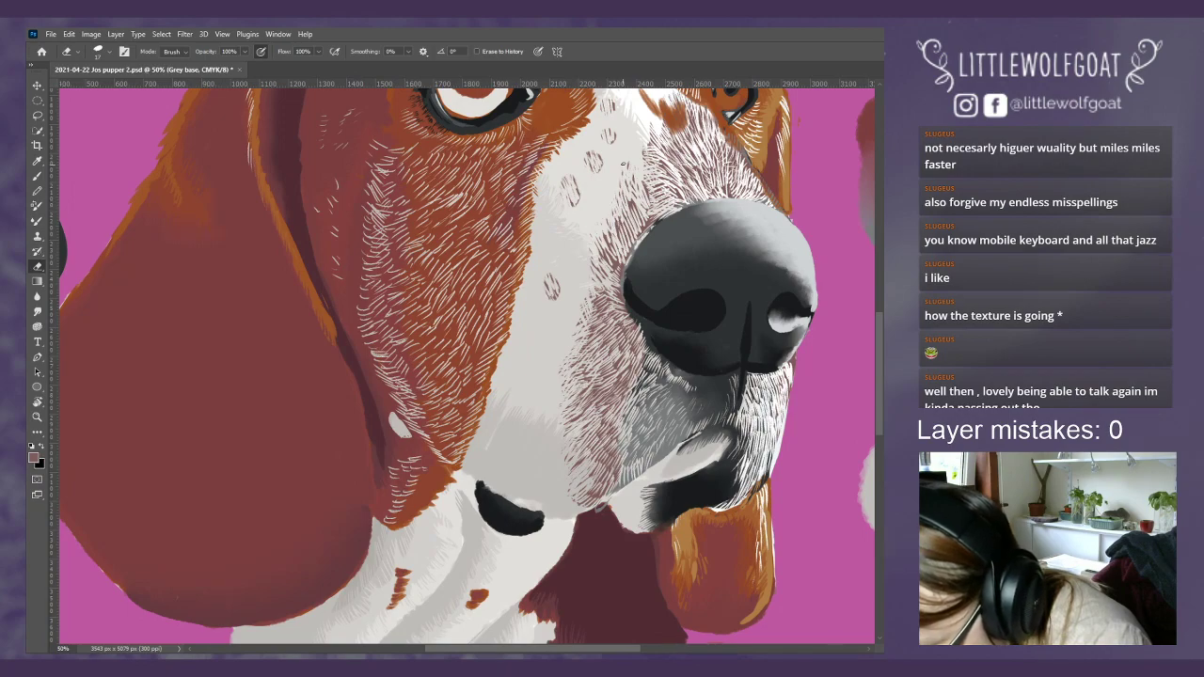
left_click_drag(653, 169, 654, 134)
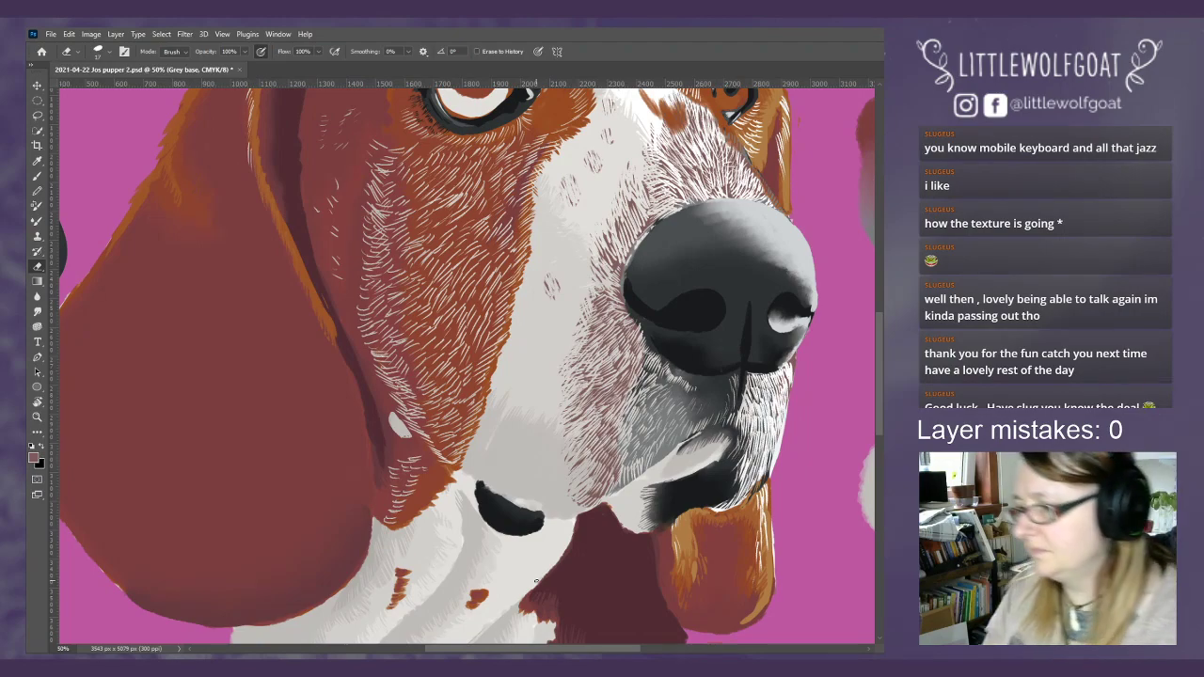
- Fit the whole painting in view, toggle the sketch lines on and off, and hide the fur colour swatches around the portrait
left_click(222, 34)
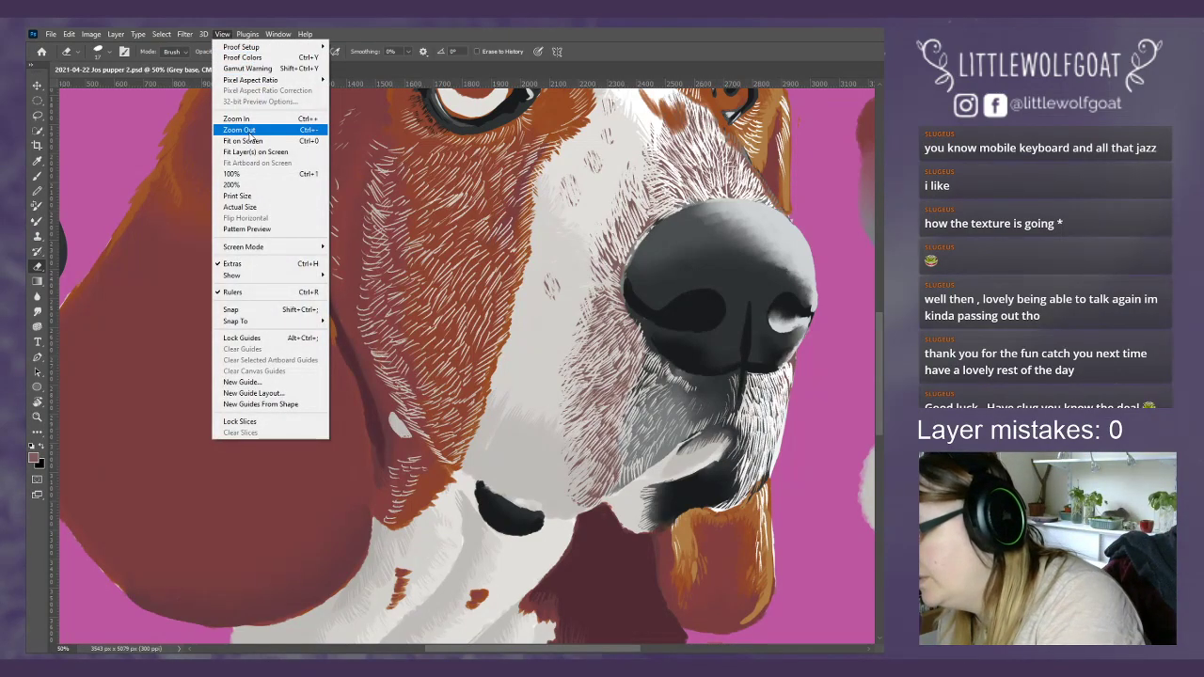
left_click(247, 140)
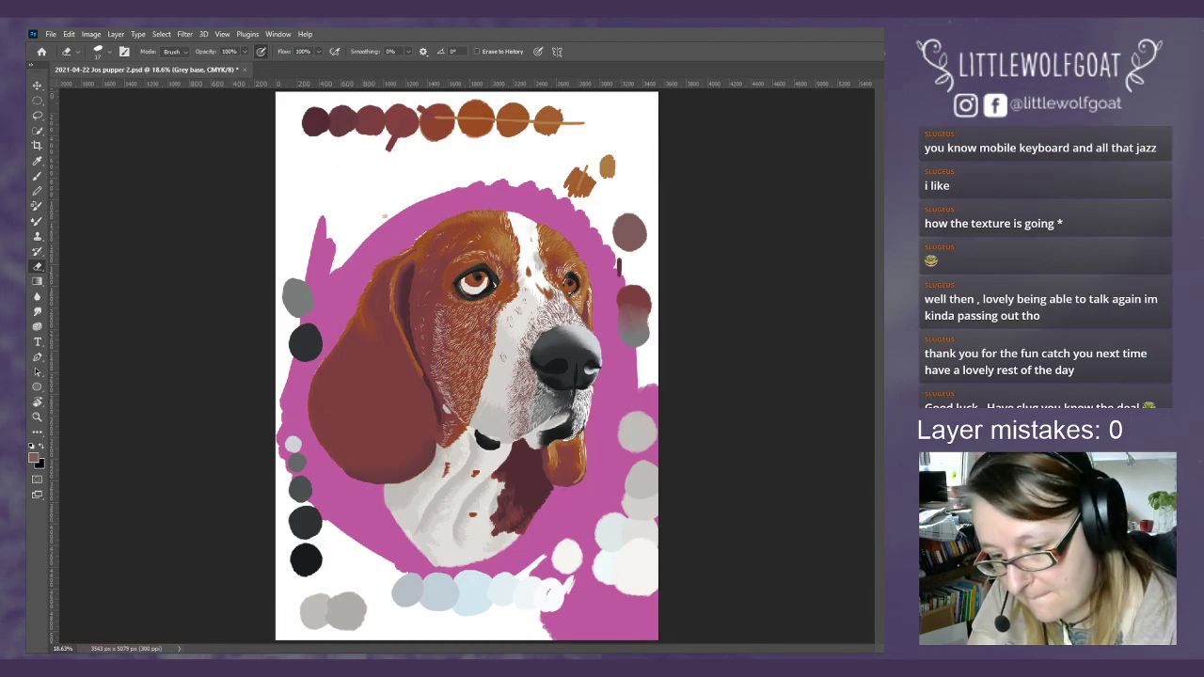
left_click_drag(538, 431, 493, 446)
key("ctrl+comma")
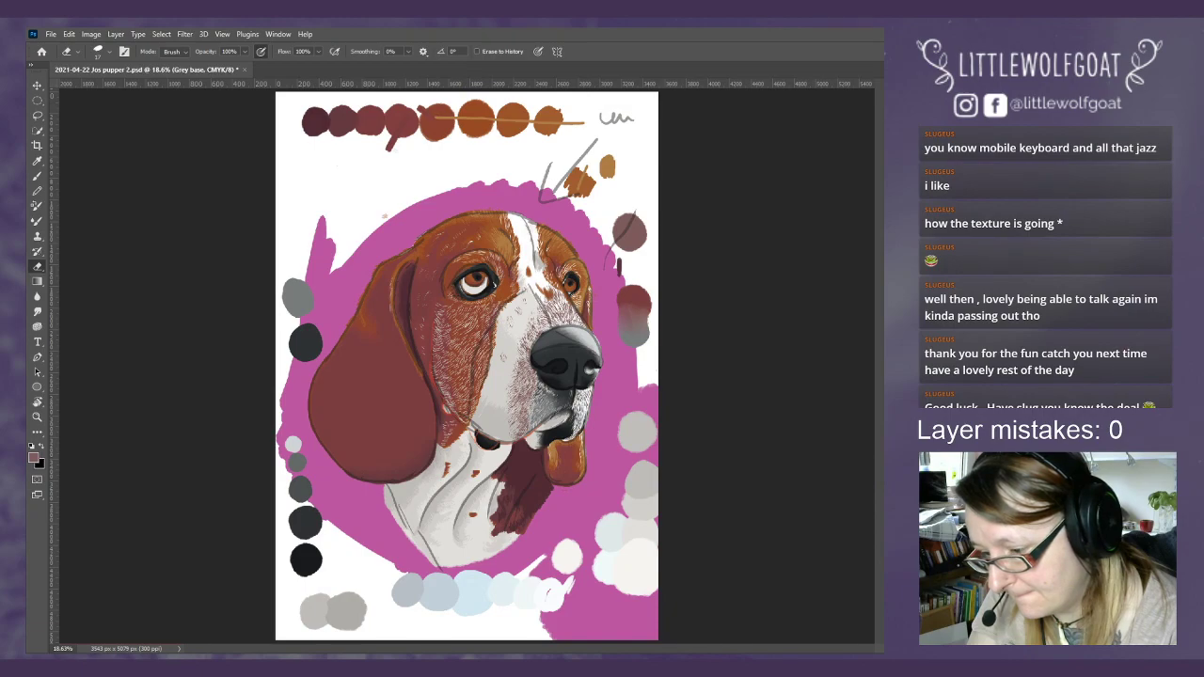
key("ctrl+comma")
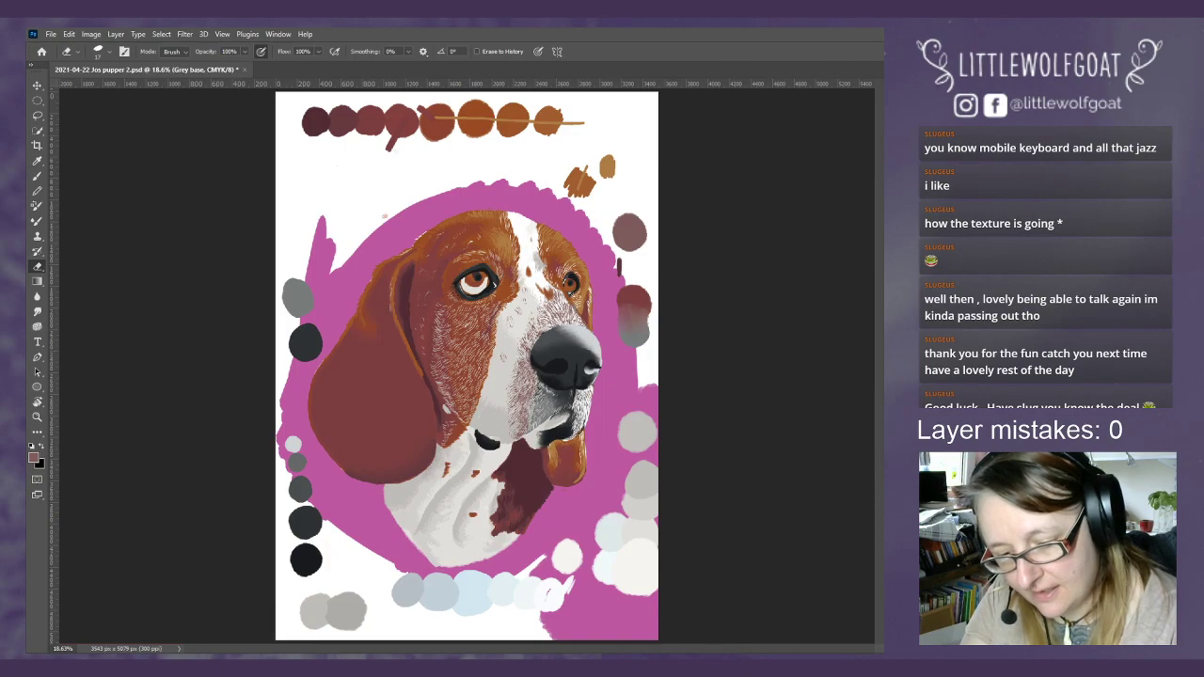
key("ctrl+comma")
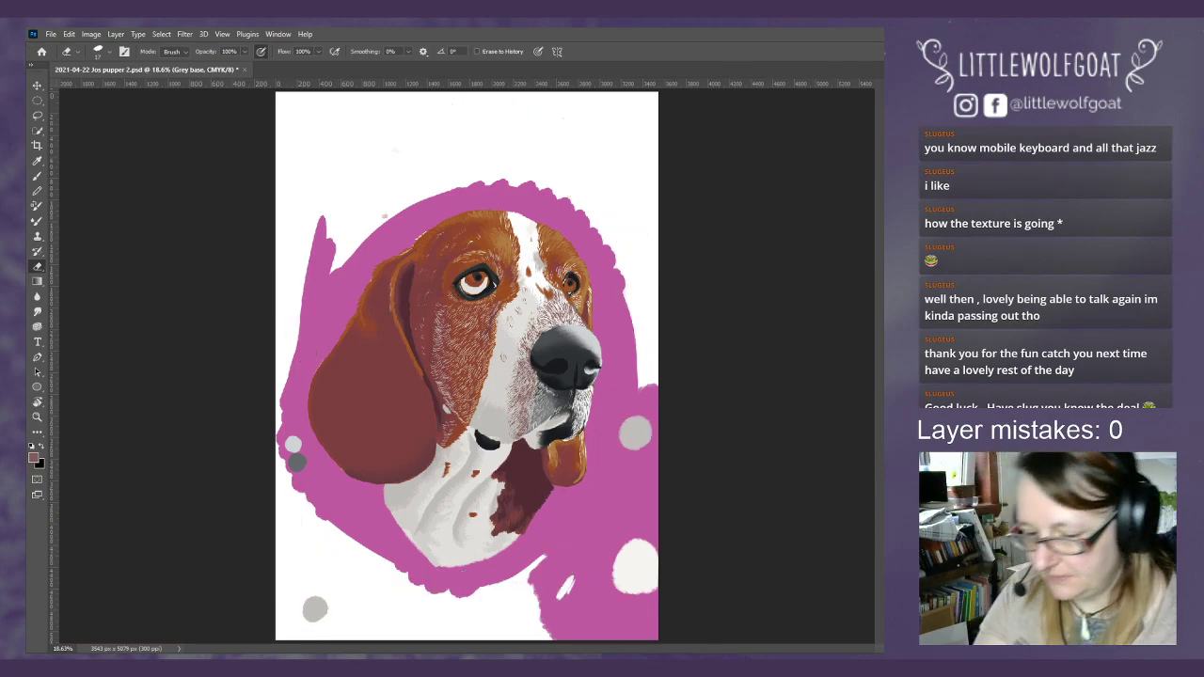
- Toggle the White Base layer to identify it, enlarge the eraser, and erase its off-white swatch from the canvas's lower-right corner
key("ctrl+comma")
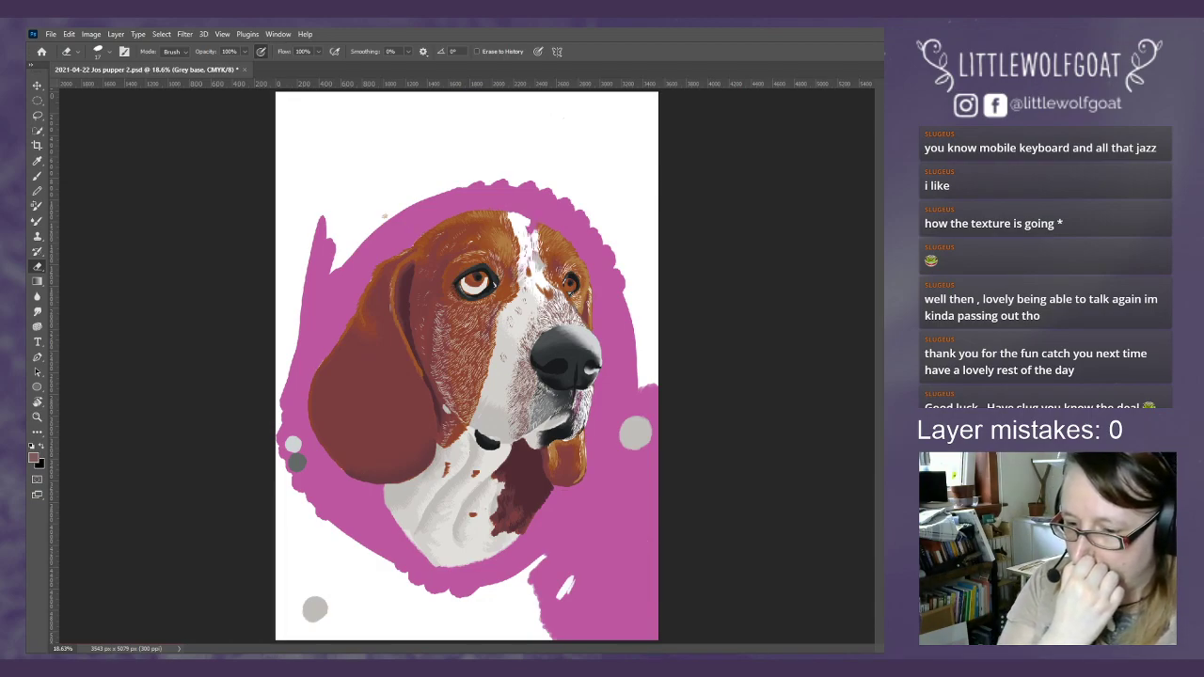
key("ctrl+comma")
key("alt+bracketleft")
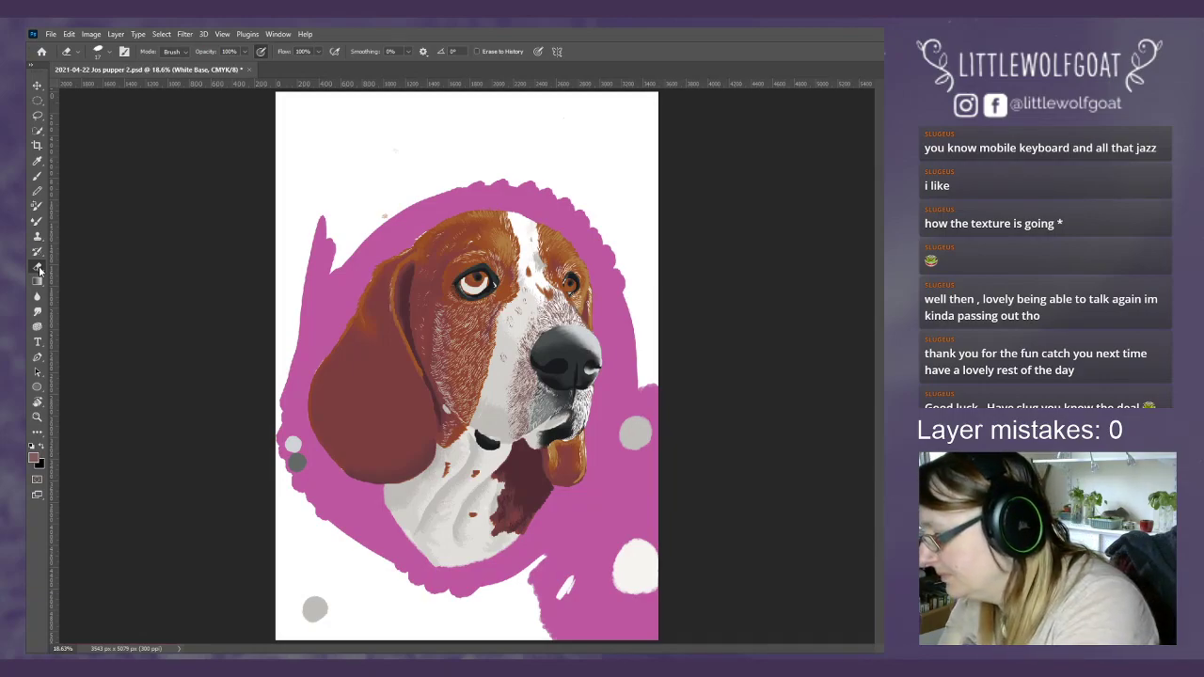
left_click(102, 54)
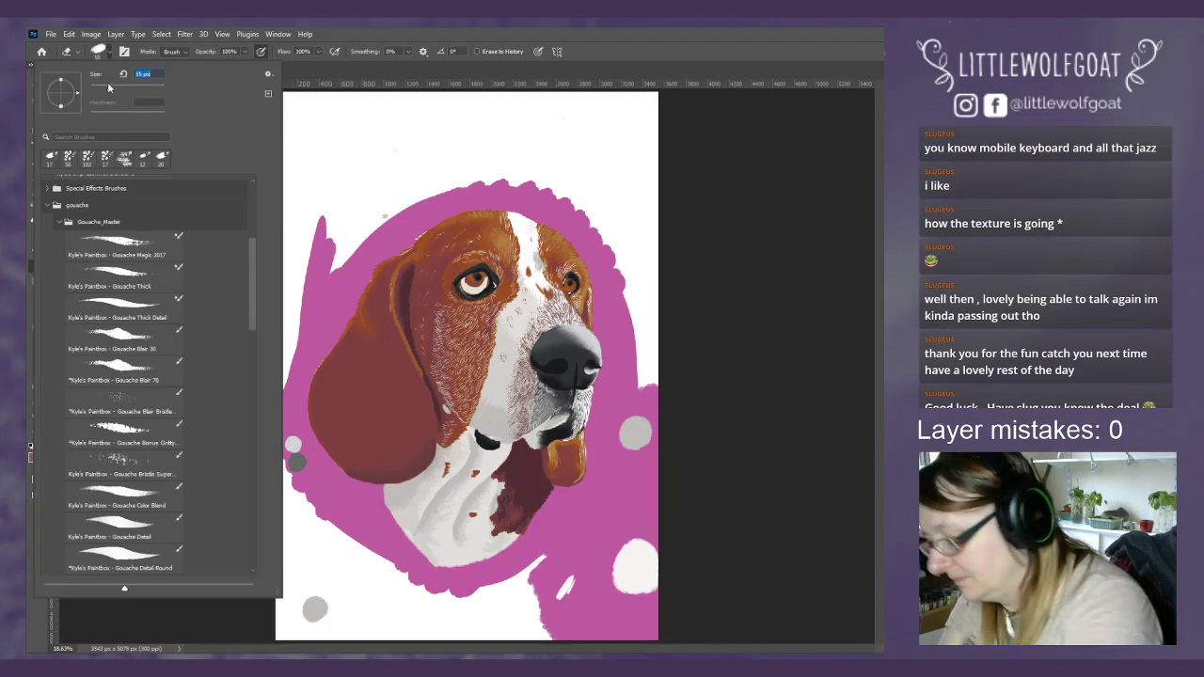
key("Return")
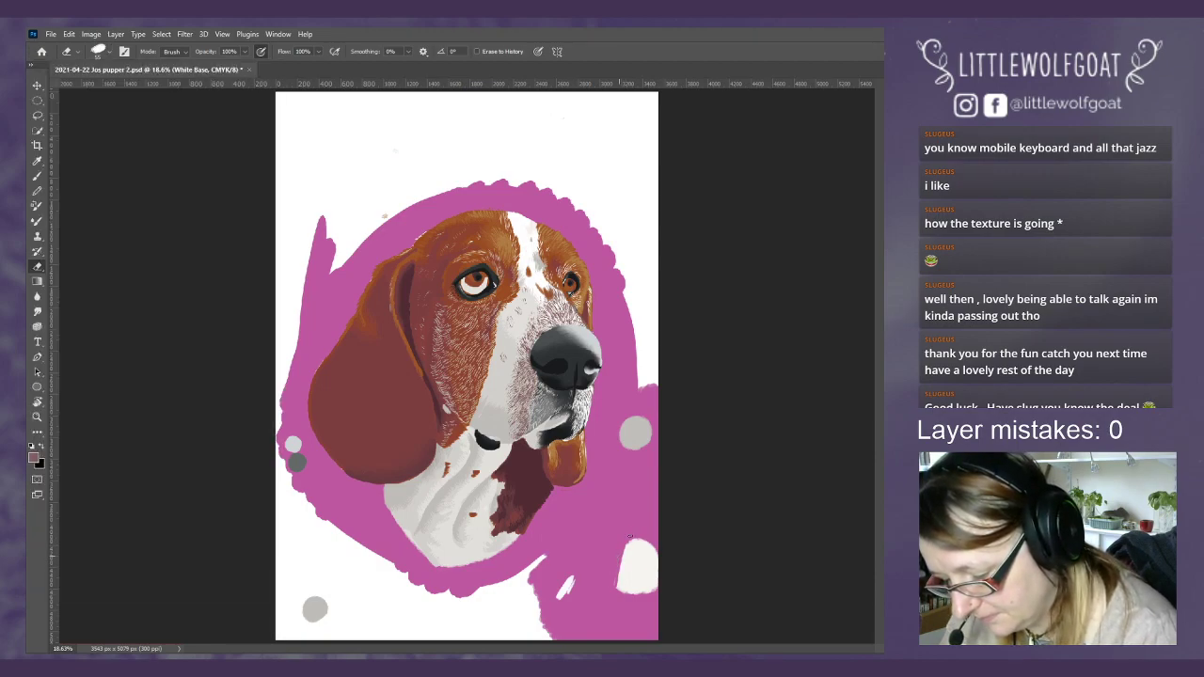
mouse_move(630, 538)
left_mouse_down()
mouse_move(625, 570)
mouse_move(636, 590)
mouse_move(646, 544)
mouse_move(651, 593)
mouse_move(656, 563)
mouse_move(629, 579)
mouse_move(639, 538)
left_mouse_up()
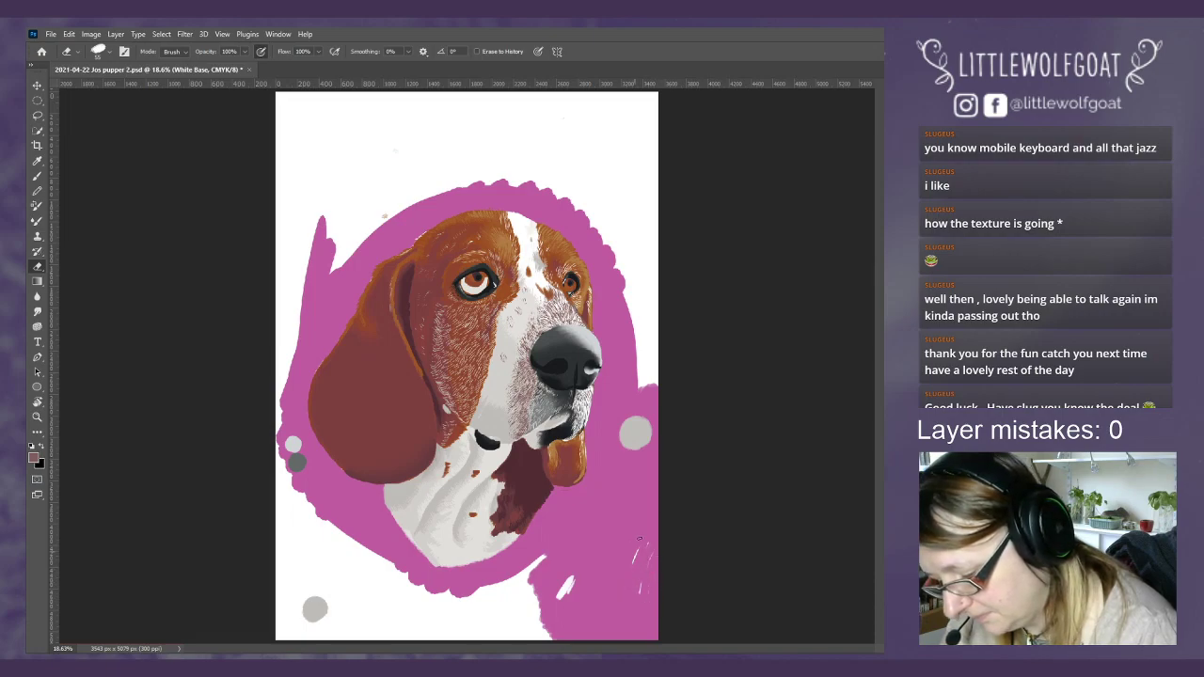
left_click(98, 51)
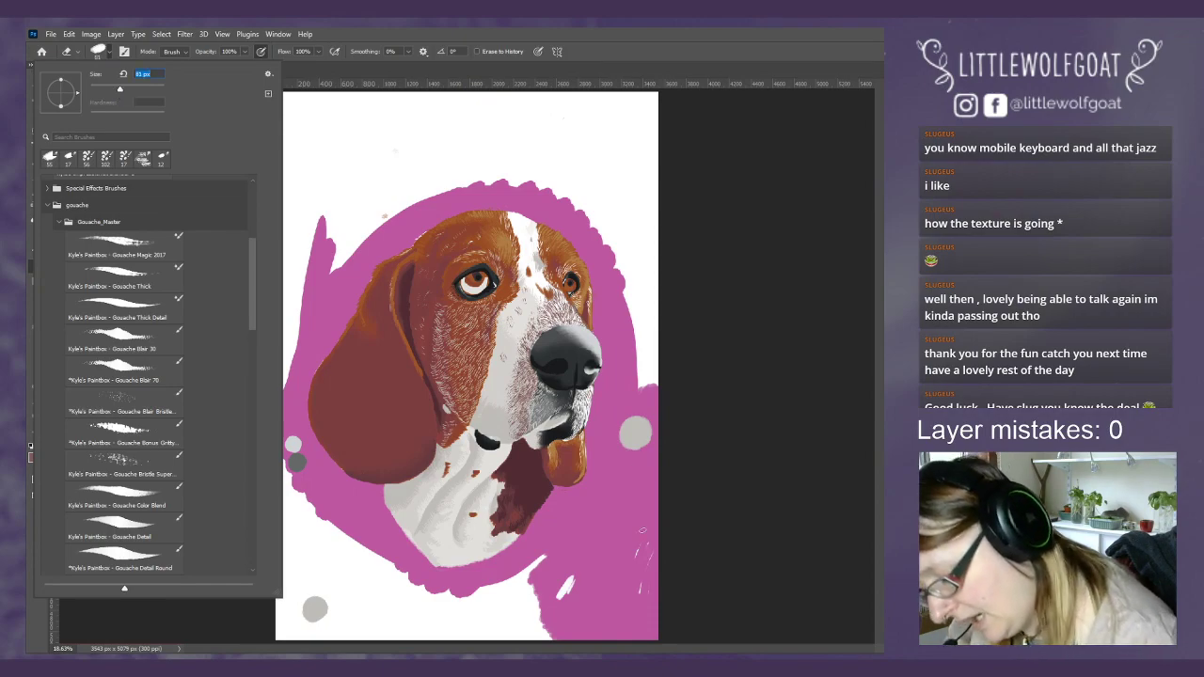
left_click(643, 533)
mouse_move(641, 558)
left_mouse_down()
mouse_move(648, 575)
mouse_move(651, 538)
mouse_move(652, 555)
left_mouse_up()
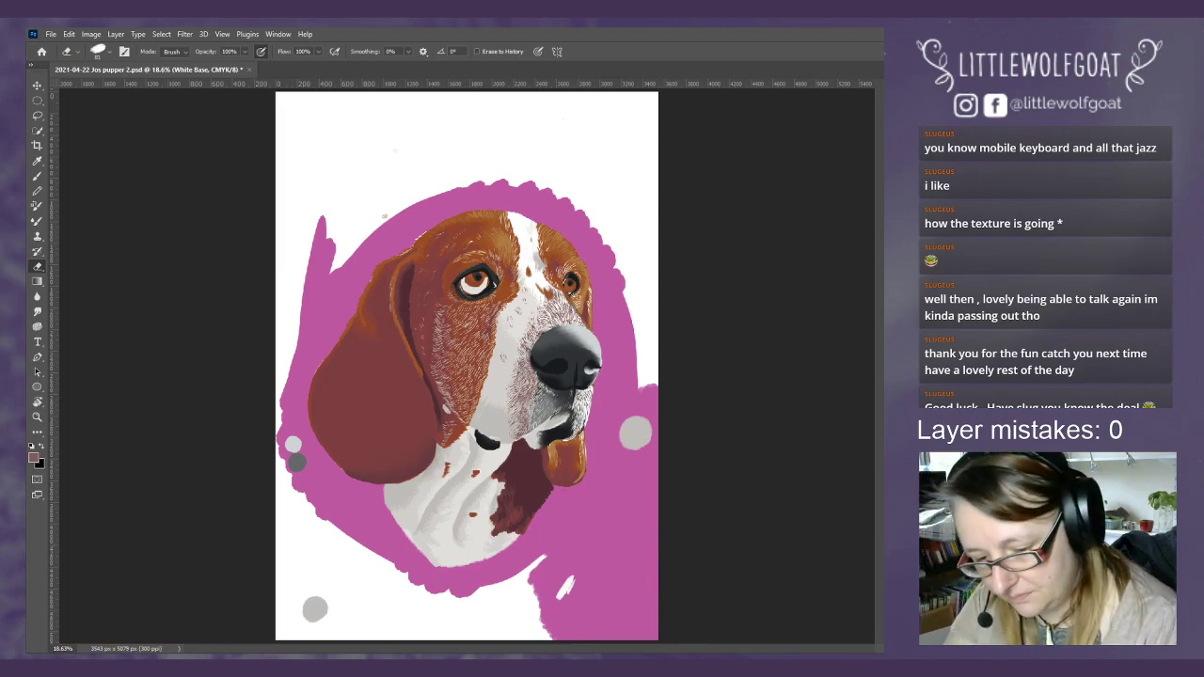
left_click_drag(527, 225, 577, 423)
key("ctrl+z")
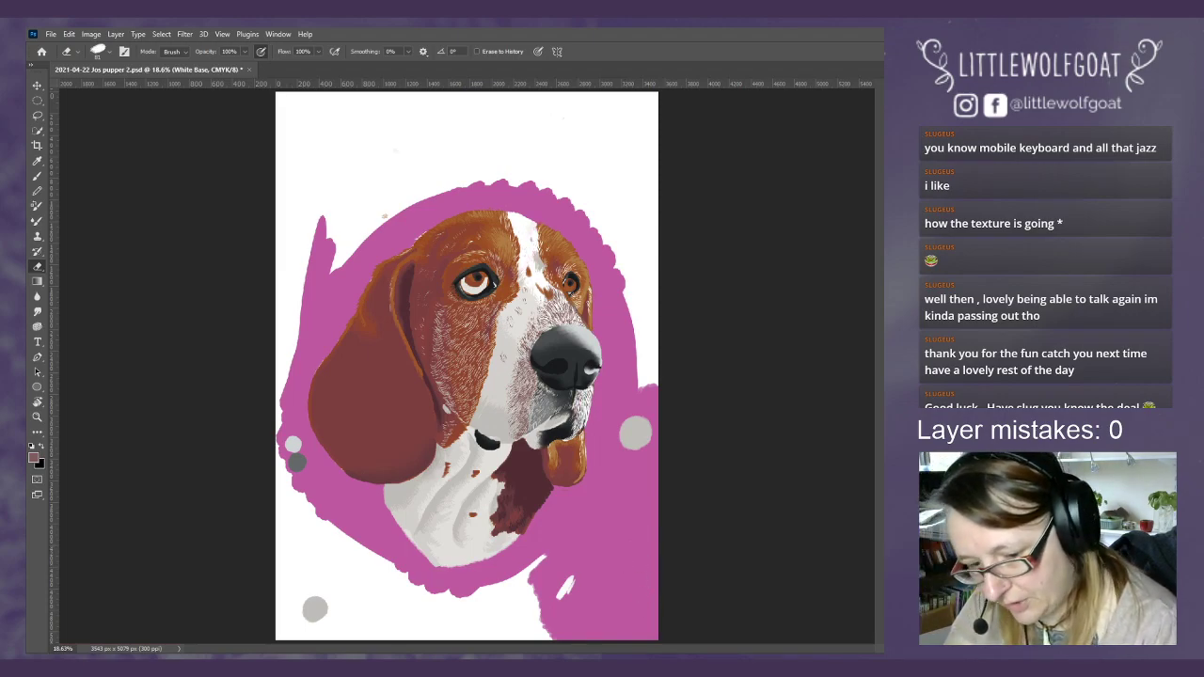
key("ctrl+z")
key("ctrl+shift+z")
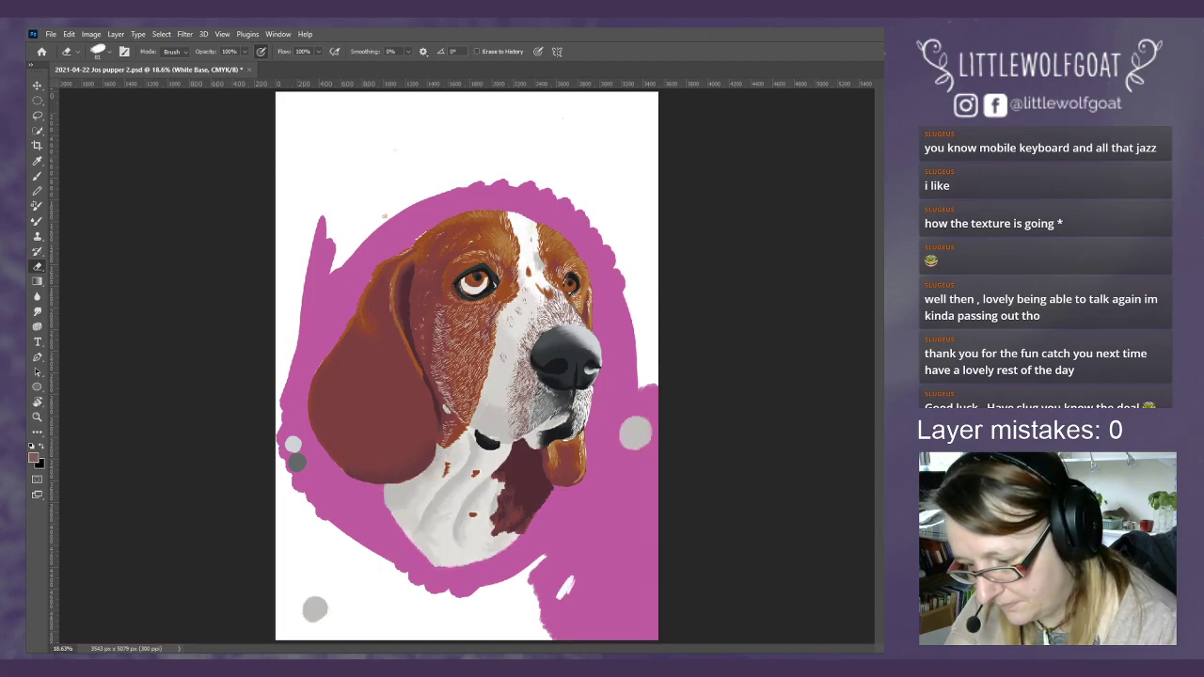
- Switch to the White light 1 layer and erase the grey swatch on the magenta background beside the dog's hanging ear
key("alt+]")
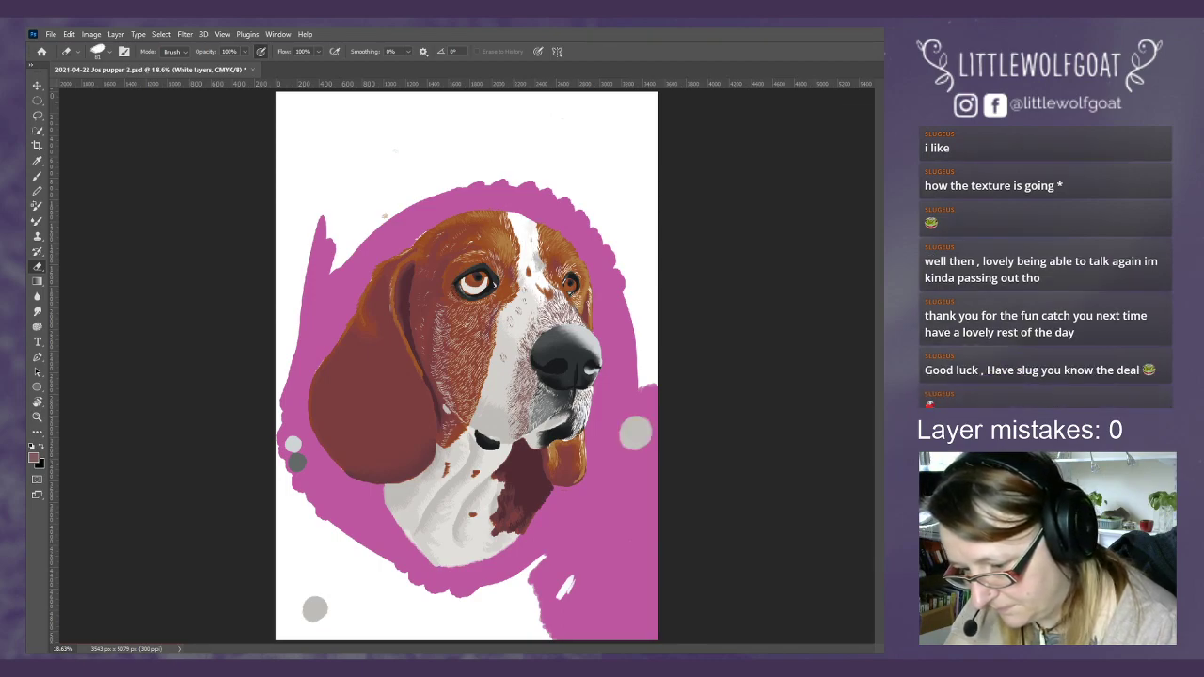
left_click(623, 428)
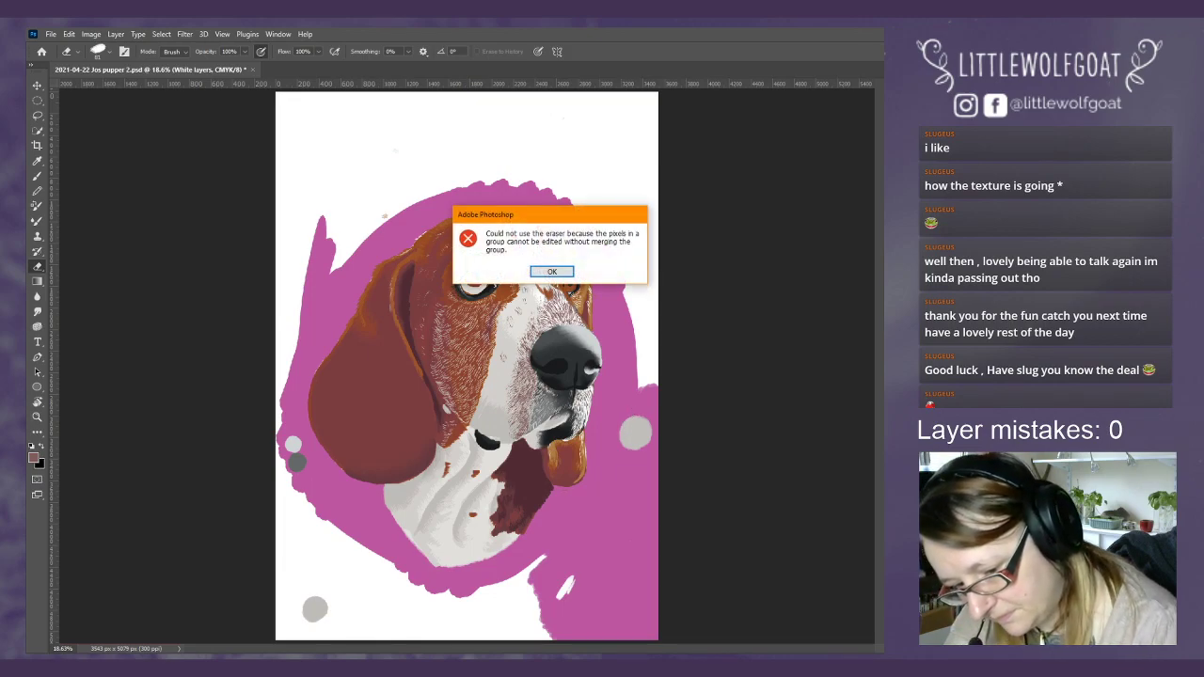
left_click(553, 271)
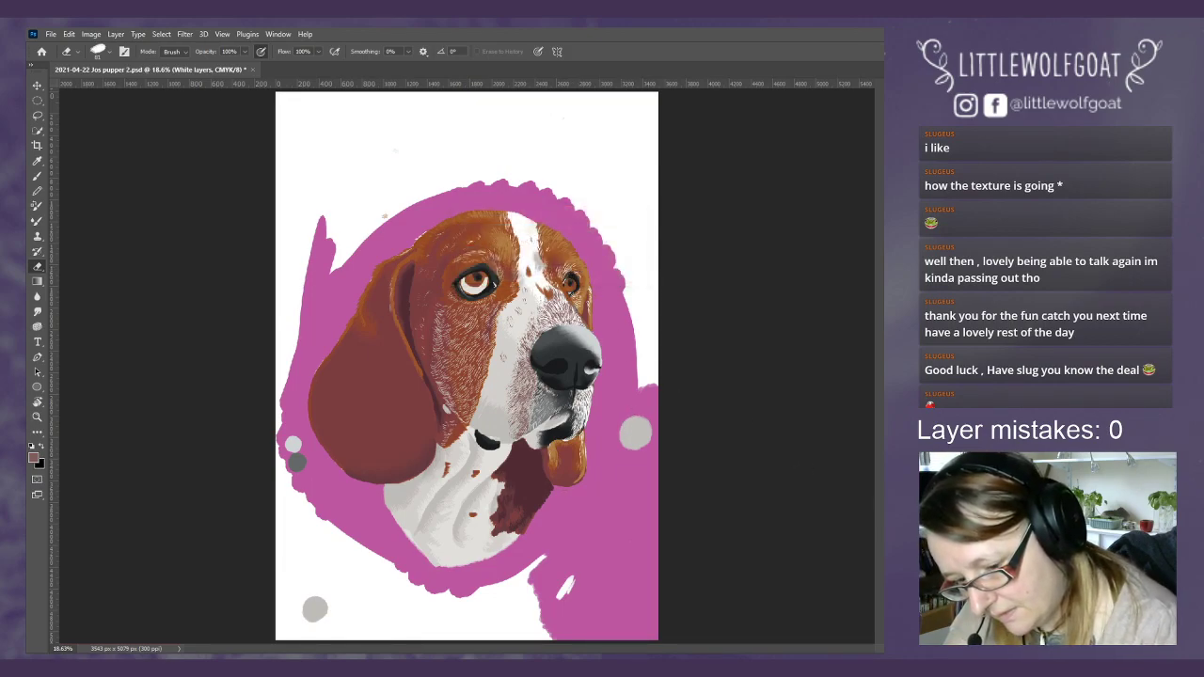
left_click(626, 422, "ctrl")
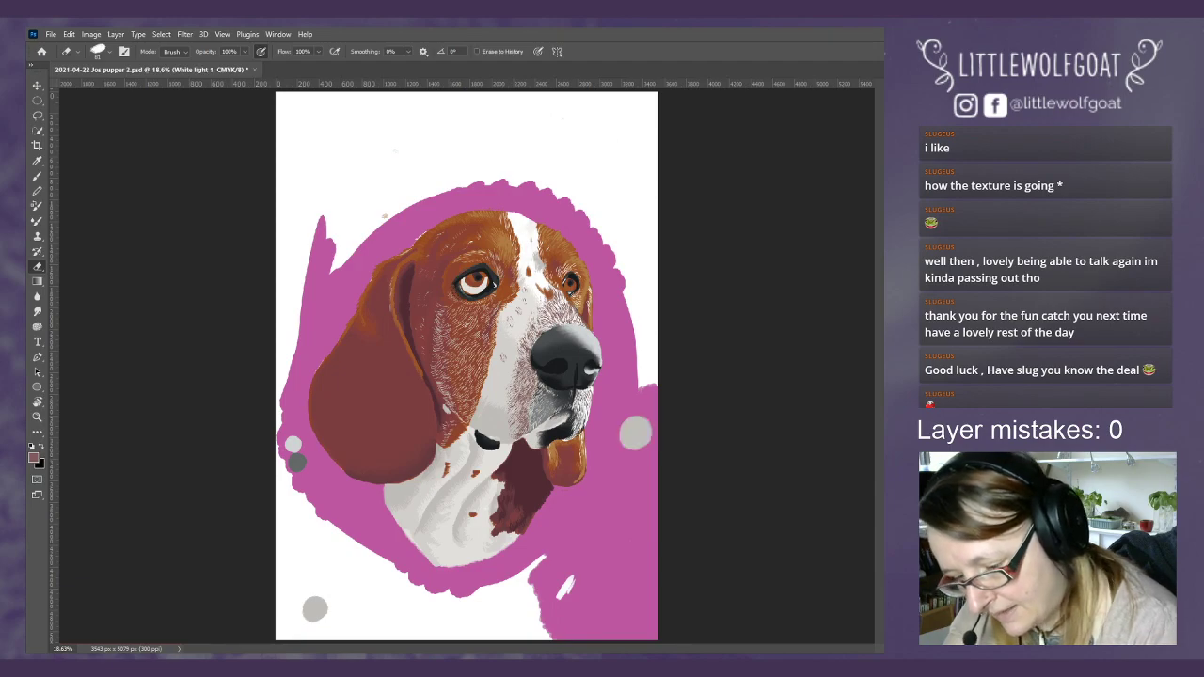
mouse_move(626, 422)
left_mouse_down()
mouse_move(633, 461)
mouse_move(643, 433)
mouse_move(647, 442)
left_mouse_up()
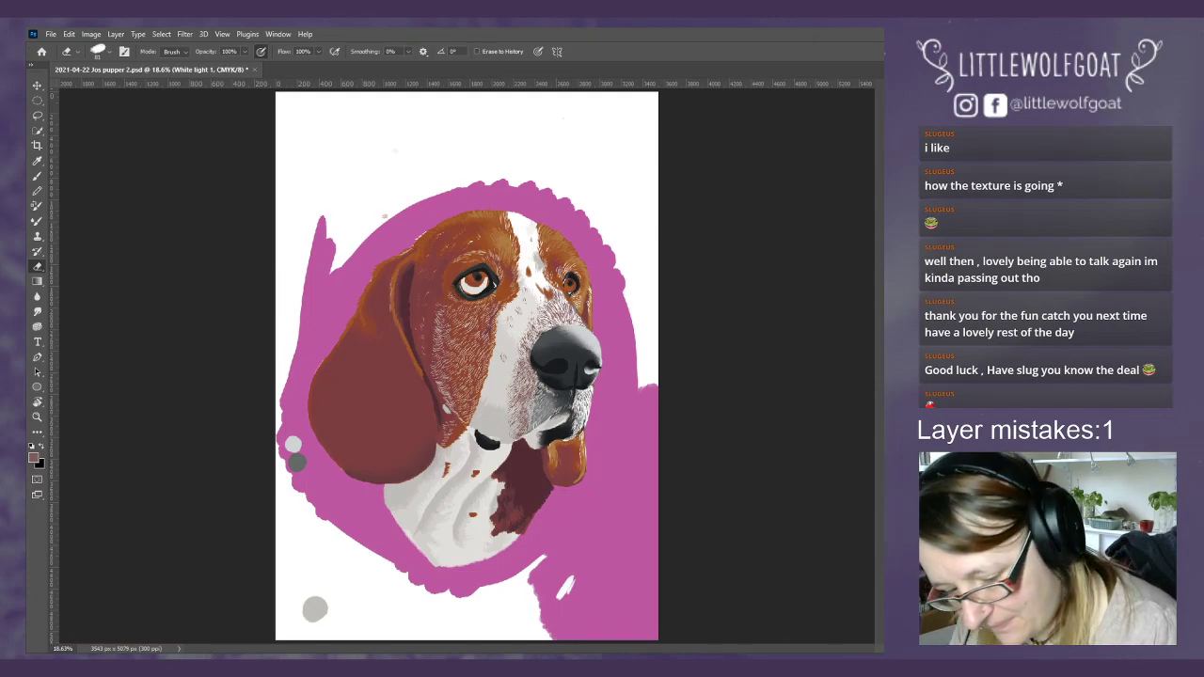
- Switch to the White dark 3 layer and erase the light grey swatch from the canvas's lower-left corner
left_click_drag(390, 503, 513, 405)
key("ctrl+z")
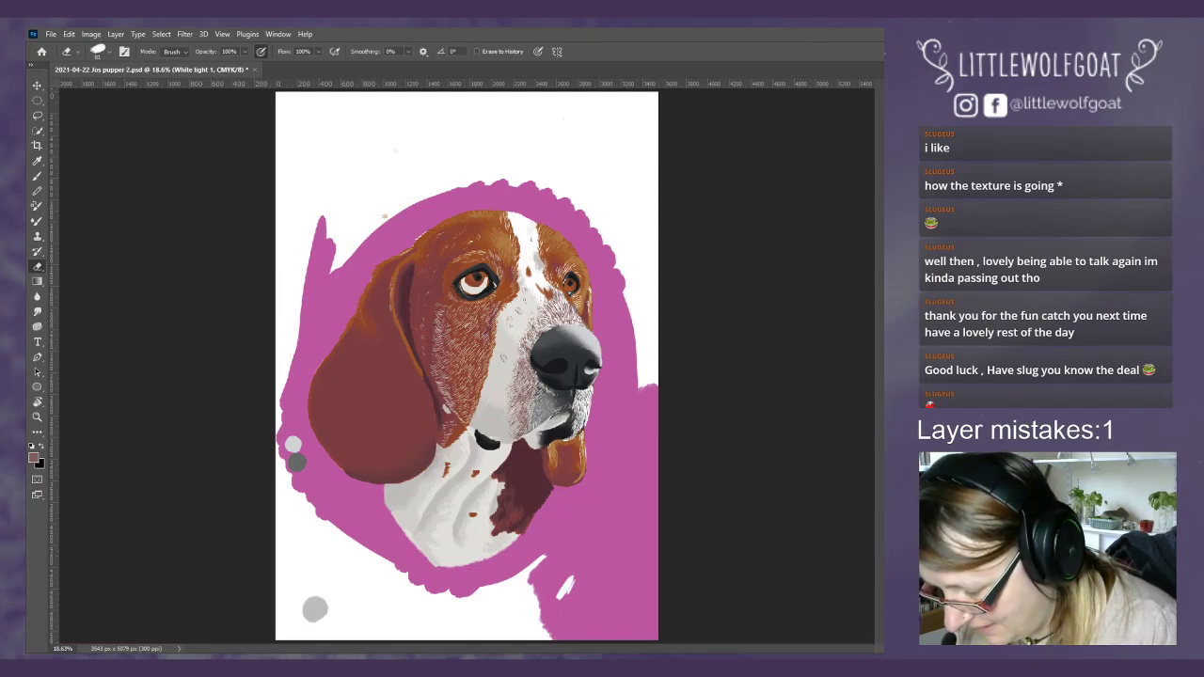
key("ctrl+shift+z")
key("ctrl+z")
key("alt+bracketleft")
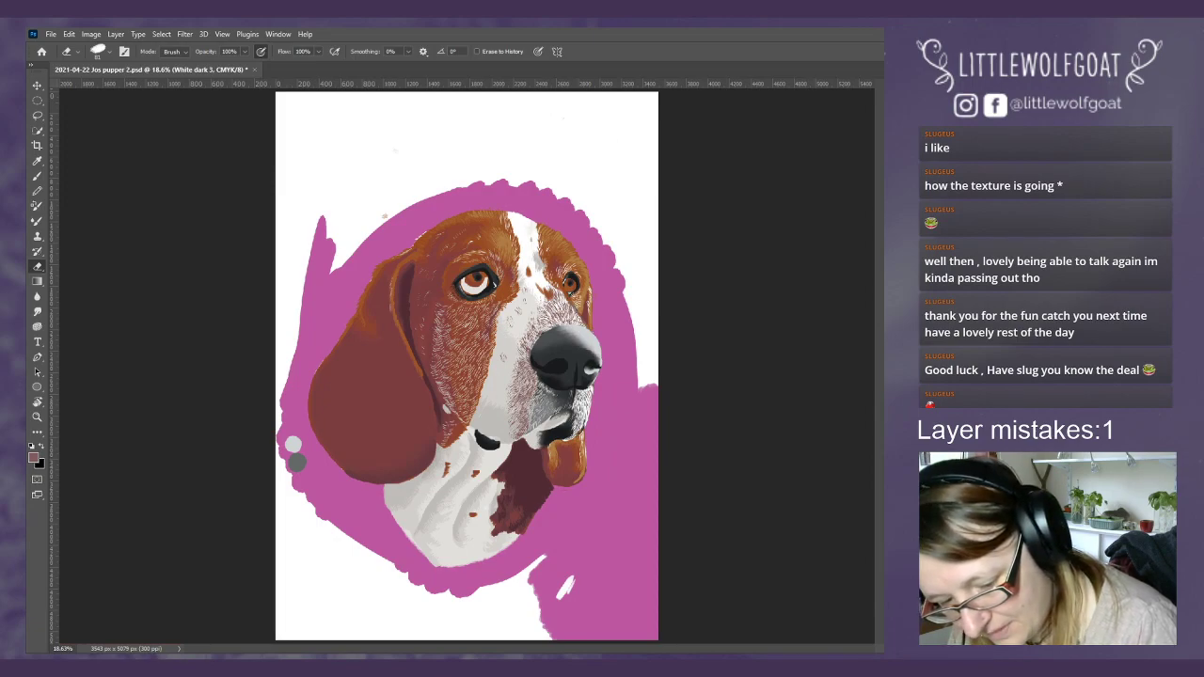
- Toggle the white shading and markings on the dog's neck and face off and on to compare the layers
key("ctrl+z")
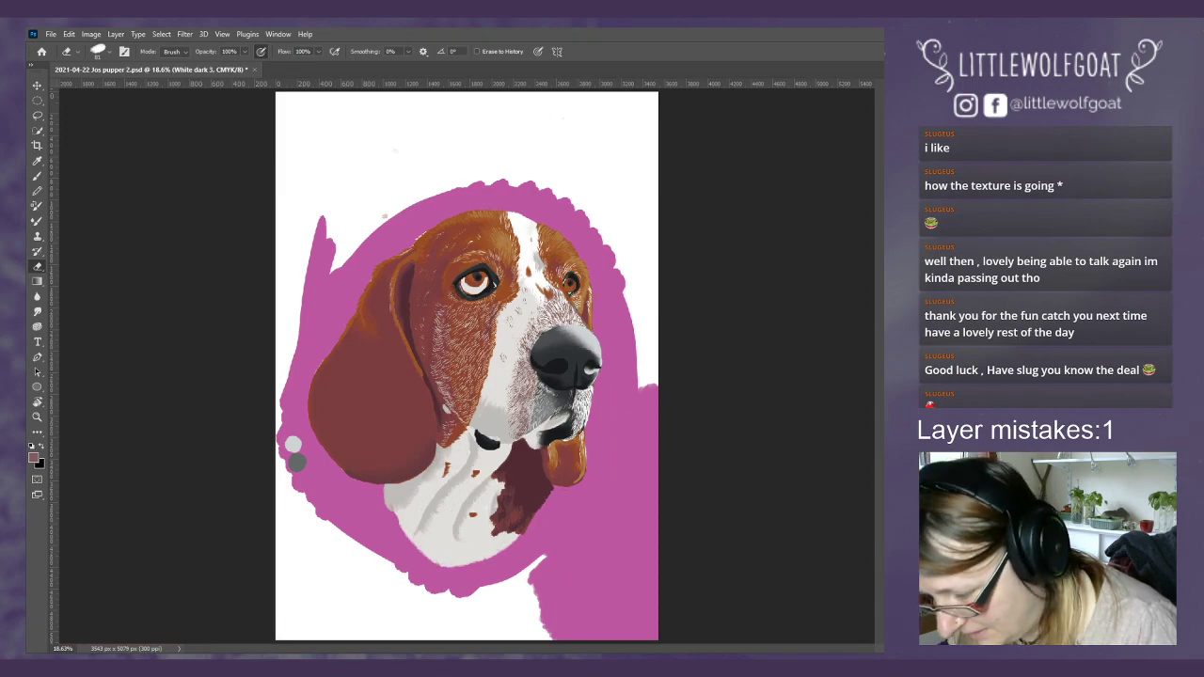
key("ctrl+shift+z")
key("ctrl+z")
key("ctrl+shift+z")
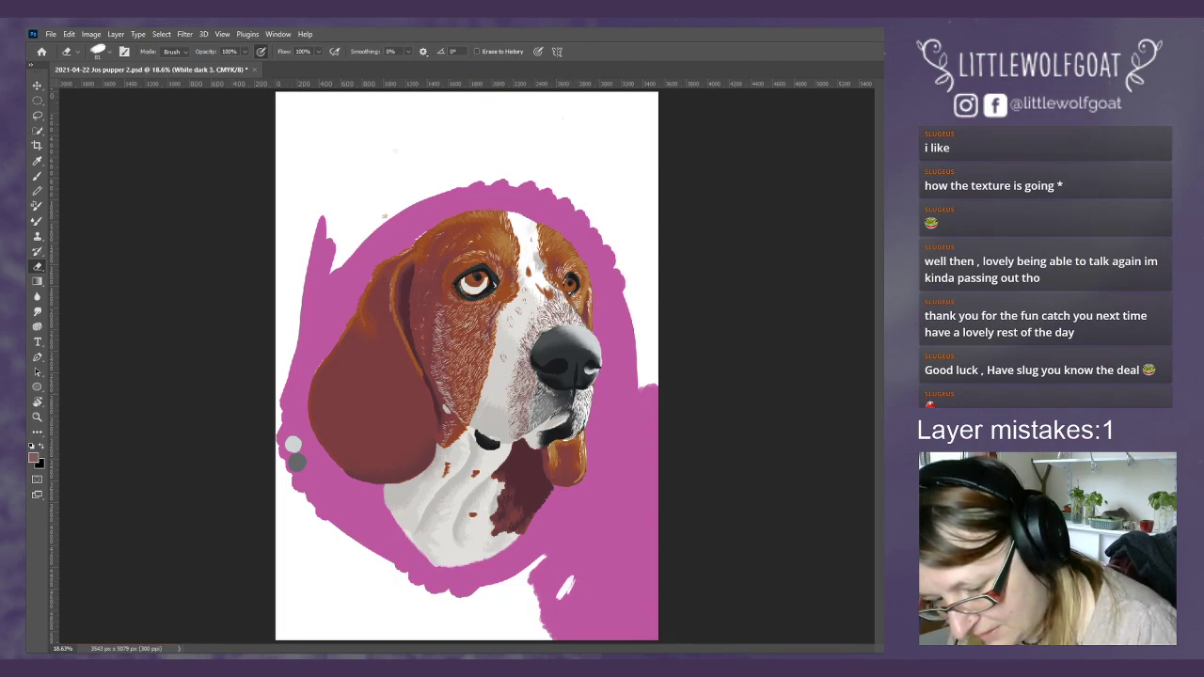
key("ctrl+z")
key("ctrl+shift+z")
key("ctrl+z")
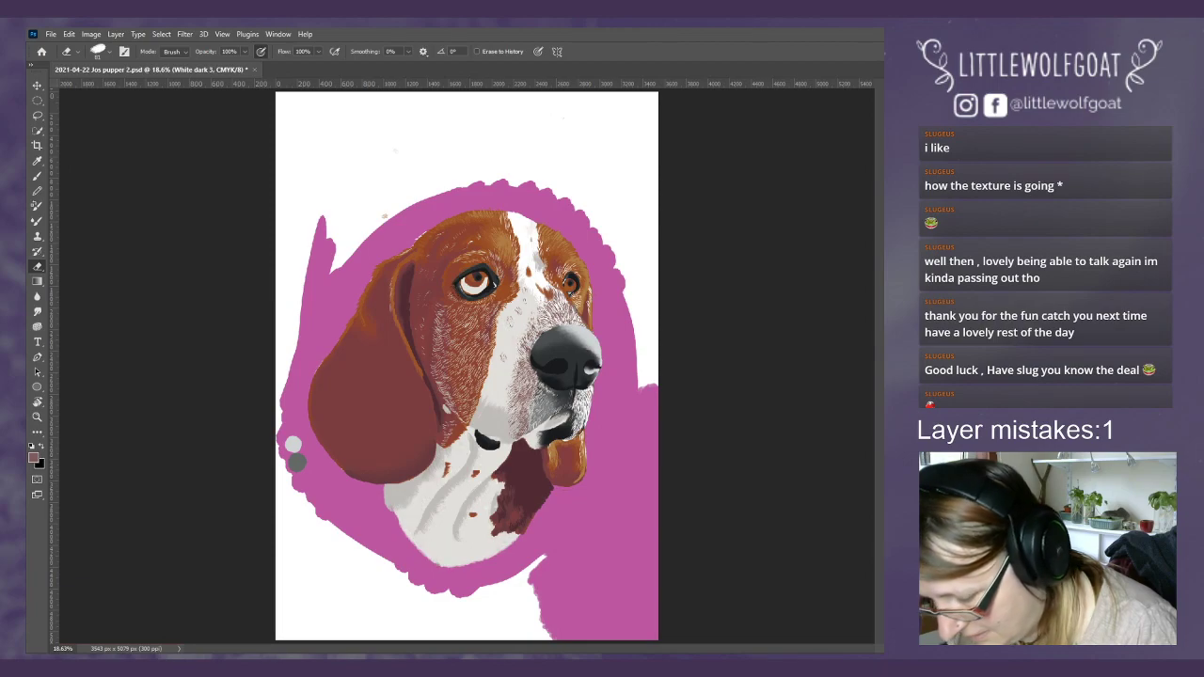
key("ctrl+z")
key("ctrl+shift+z")
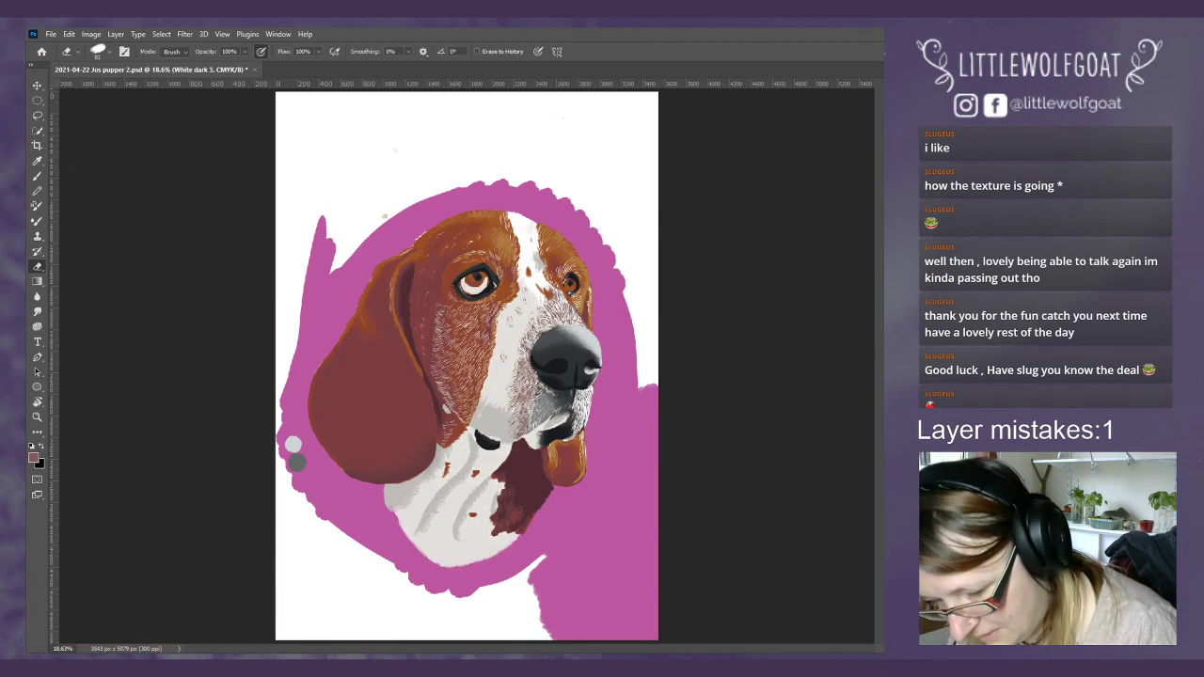
key("ctrl+shift+z")
key("ctrl+z")
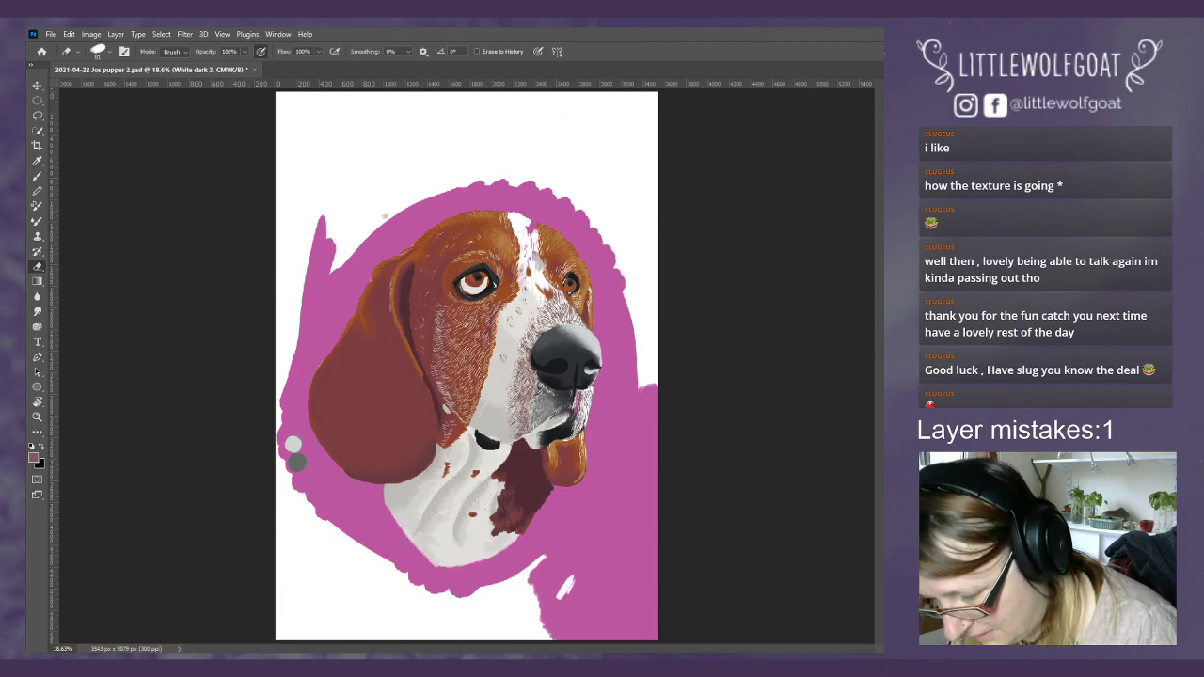
key("ctrl+shift+z")
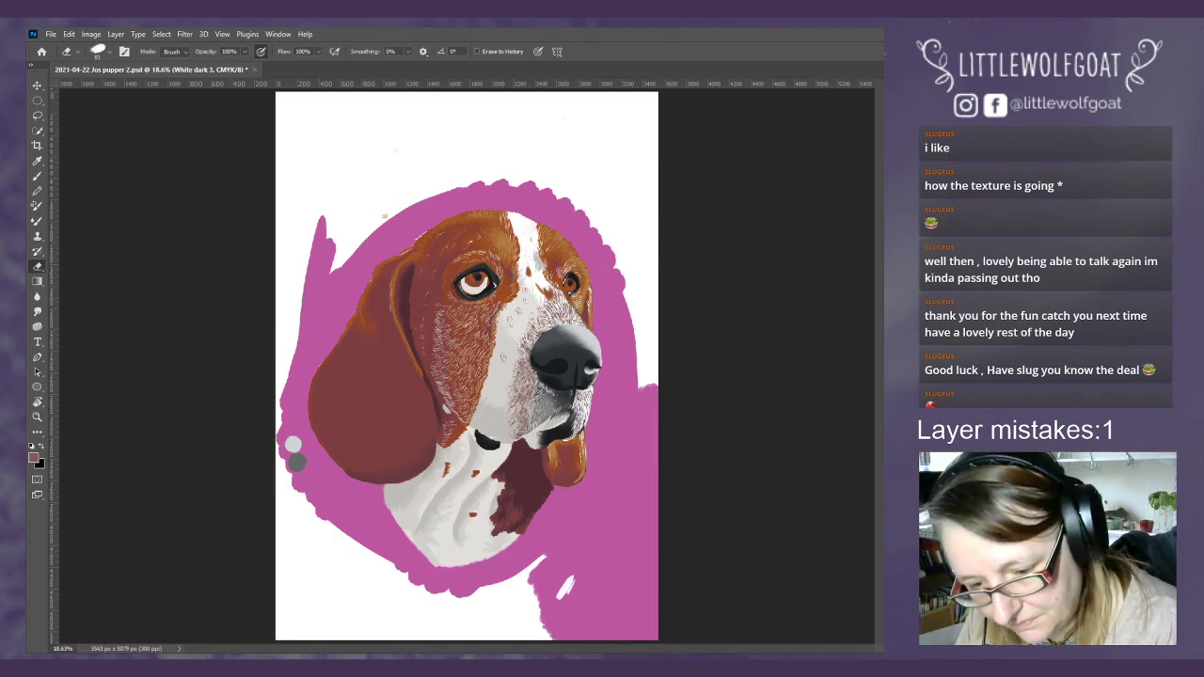
- Toggle the grey layers to identify them, switch to Grey light 2, and erase the two grey swatches at the canvas's left edge
key("alt+bracketleft")
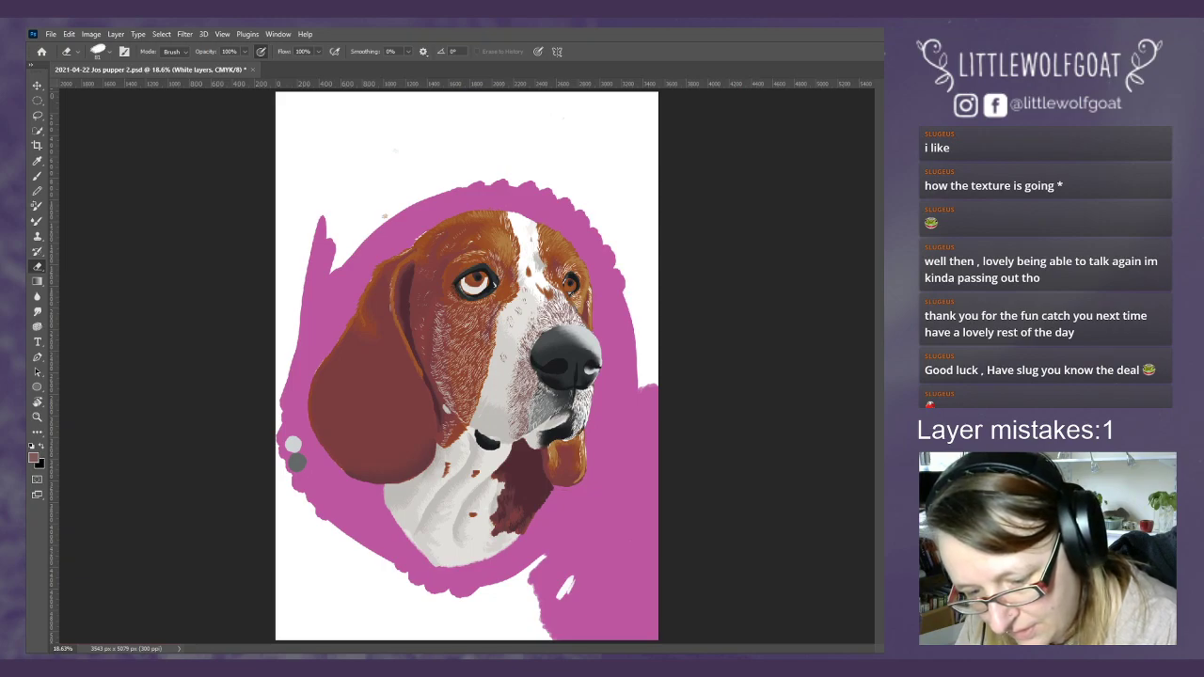
key("ctrl+comma")
key("ctrl+comma")
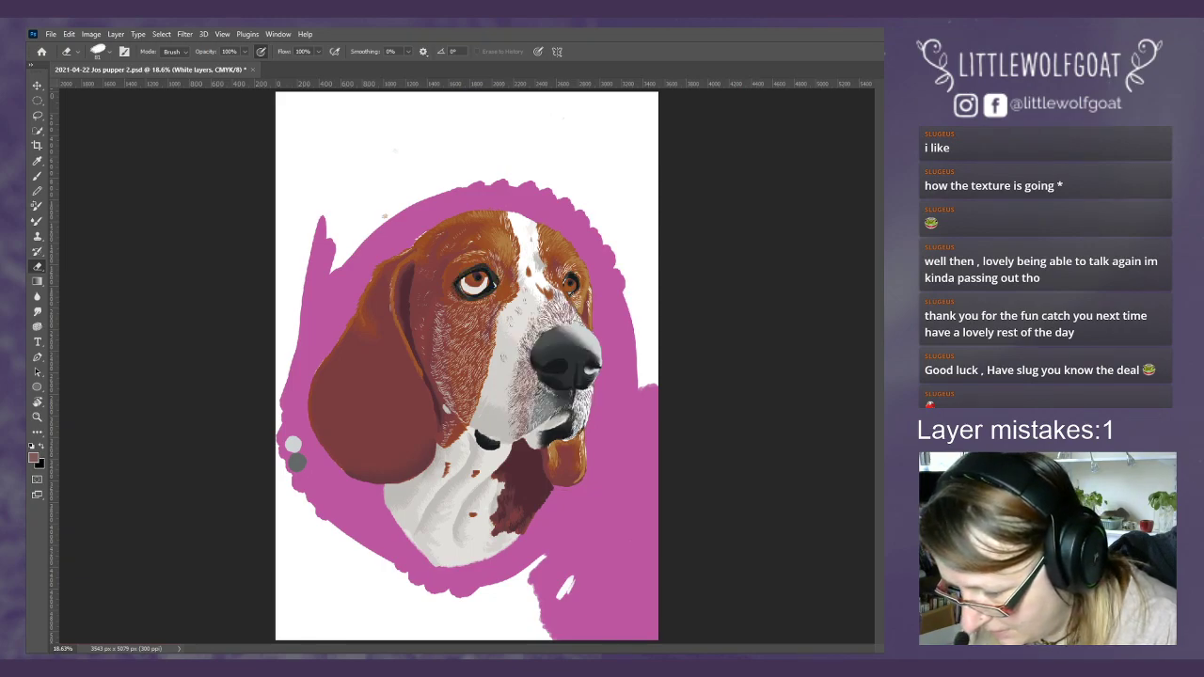
key("ctrl+comma")
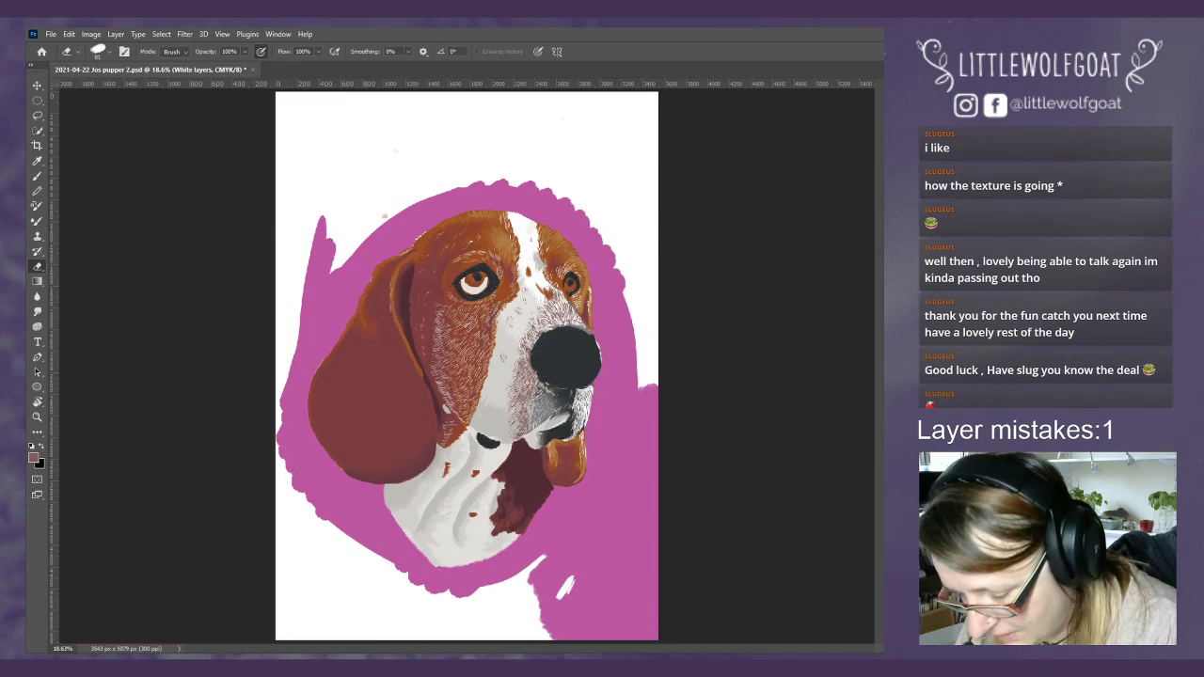
key("ctrl+comma")
key("alt+bracketleft")
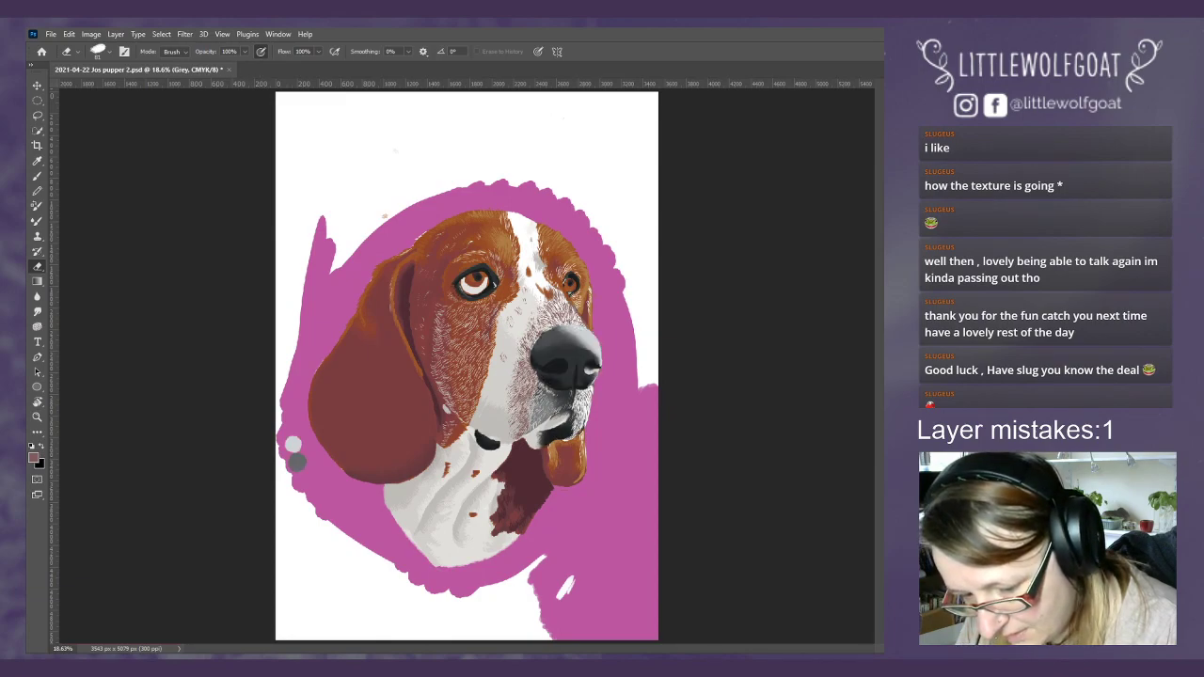
key("ctrl+comma")
key("ctrl+comma")
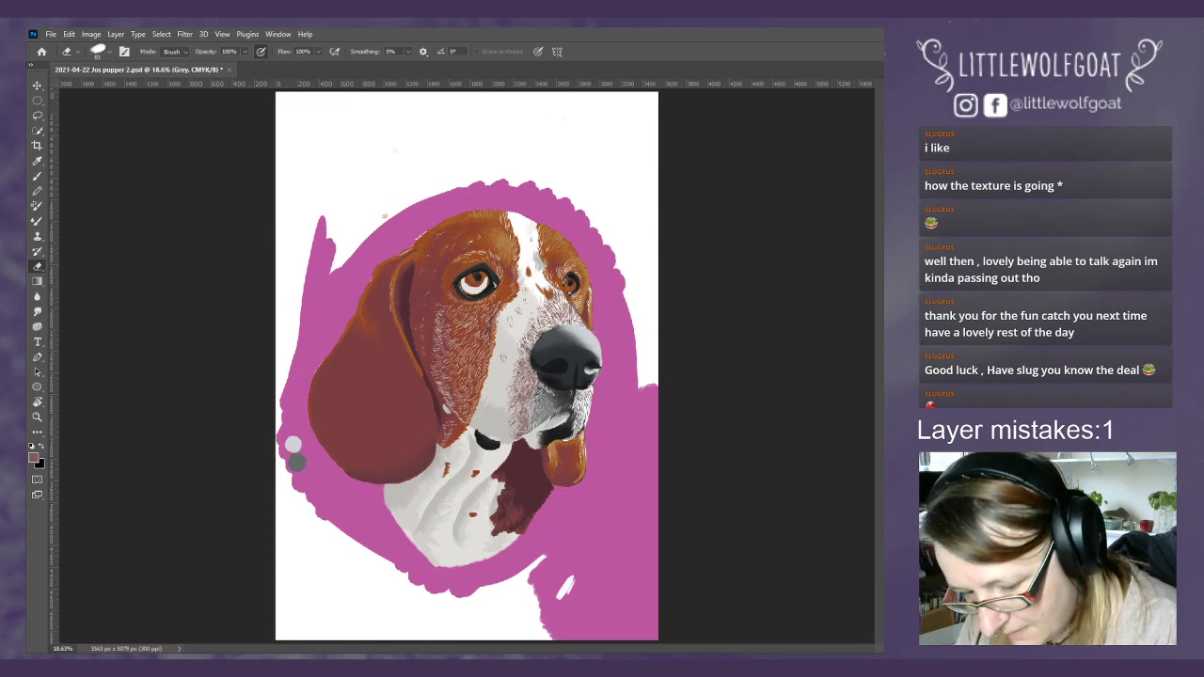
key("alt+bracketleft")
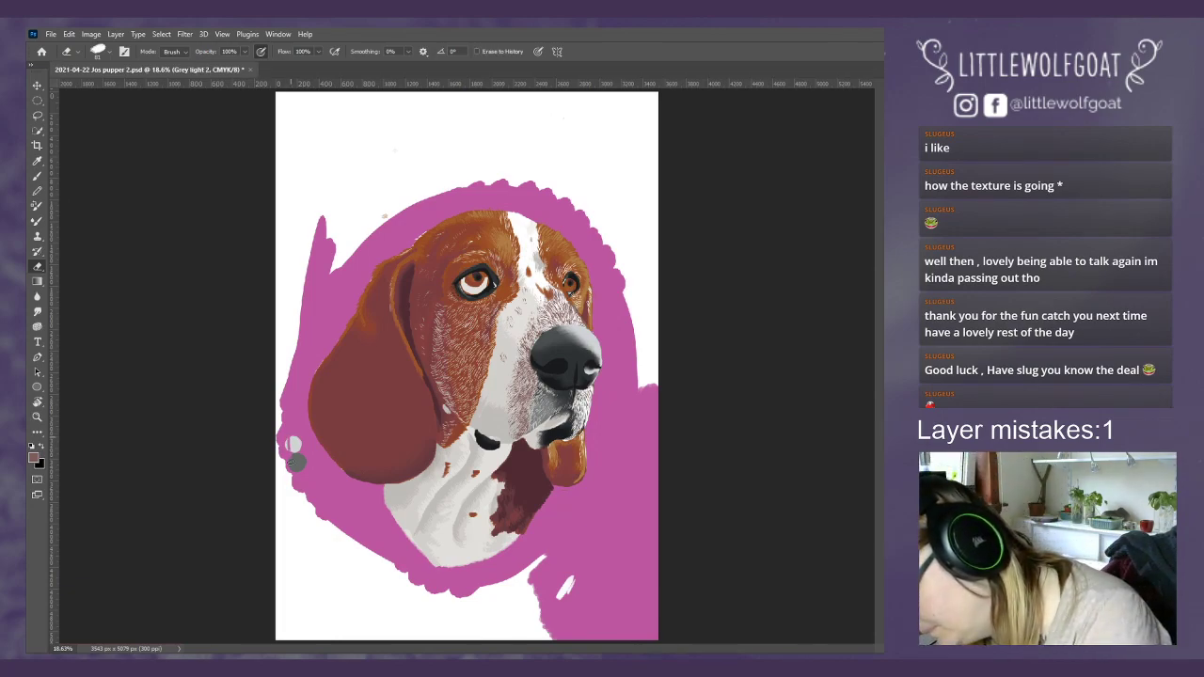
mouse_move(294, 451)
left_mouse_down()
mouse_move(290, 471)
mouse_move(293, 448)
mouse_move(303, 471)
left_mouse_up()
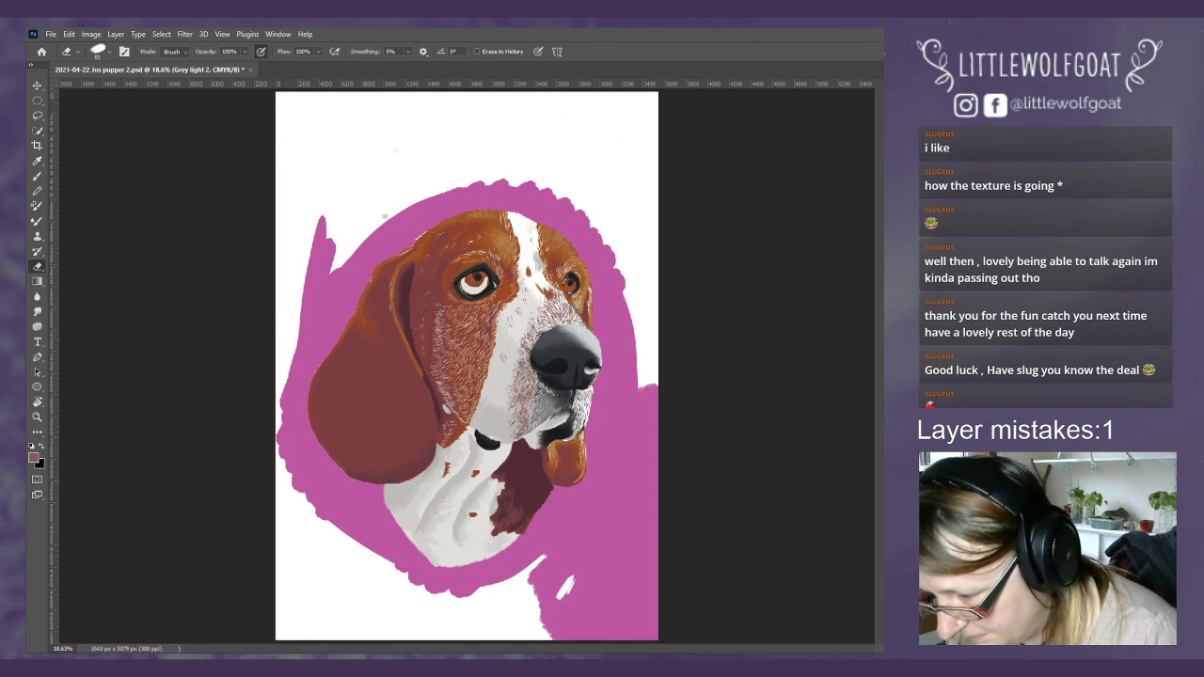
- Select Grey layers - eyes and create a new layer named Eyes
key("alt+bracketleft")
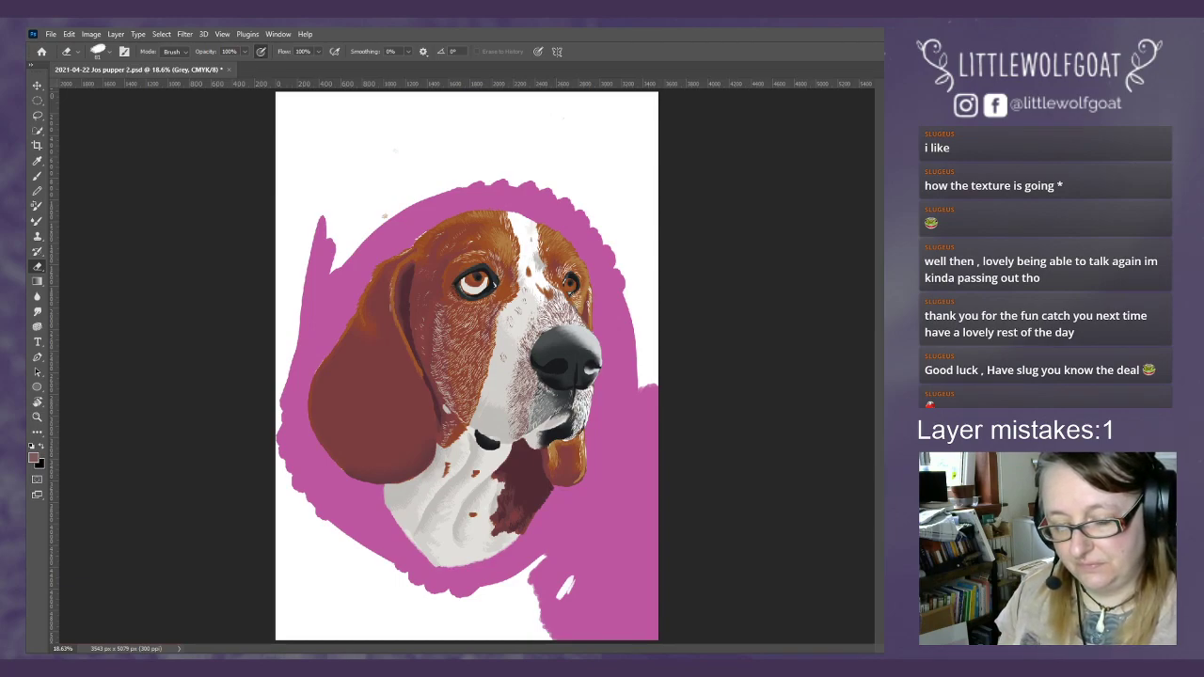
key("alt+bracketright")
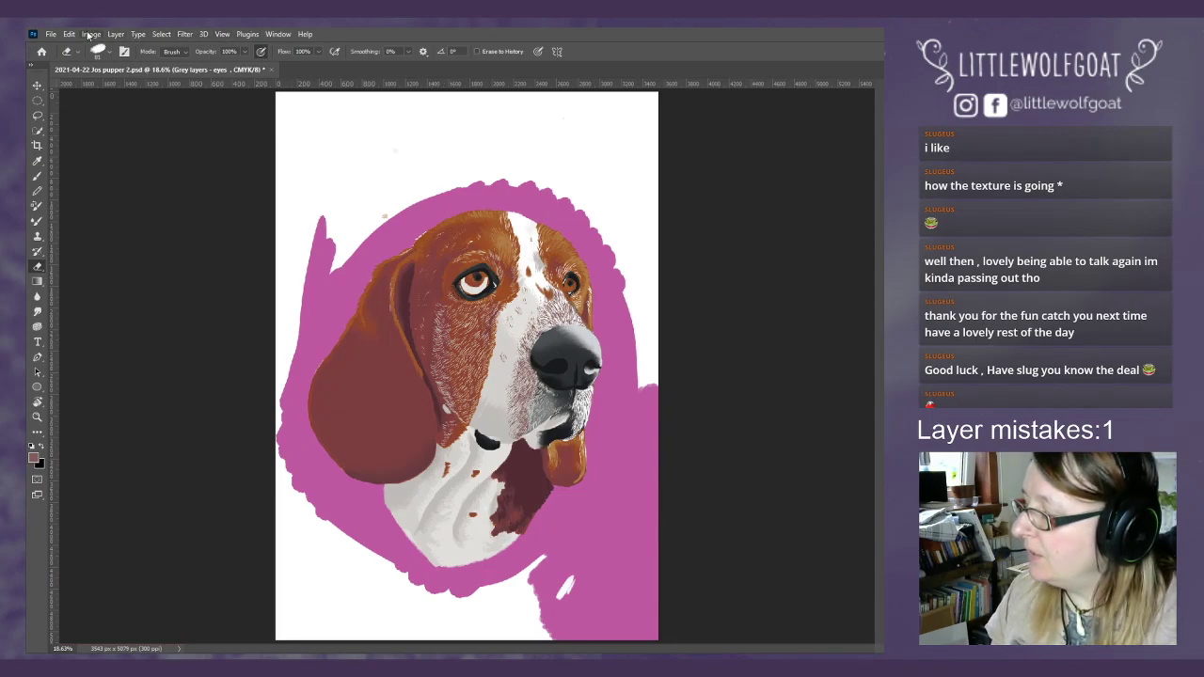
left_click(224, 36)
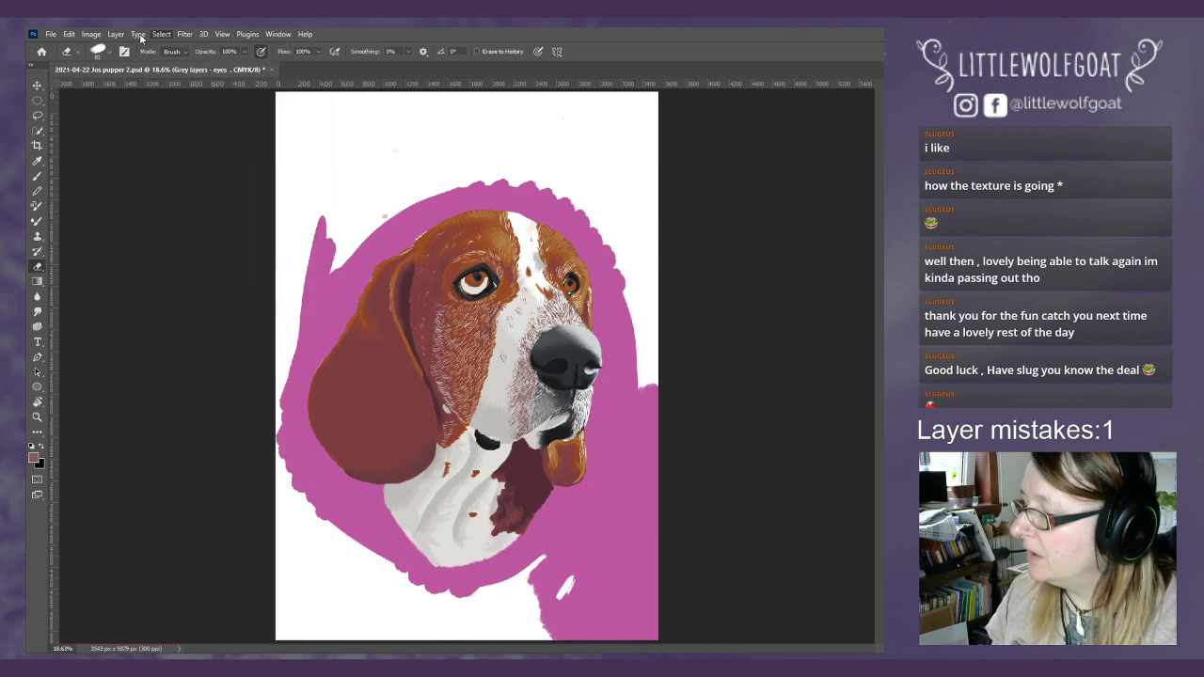
mouse_move(116, 38)
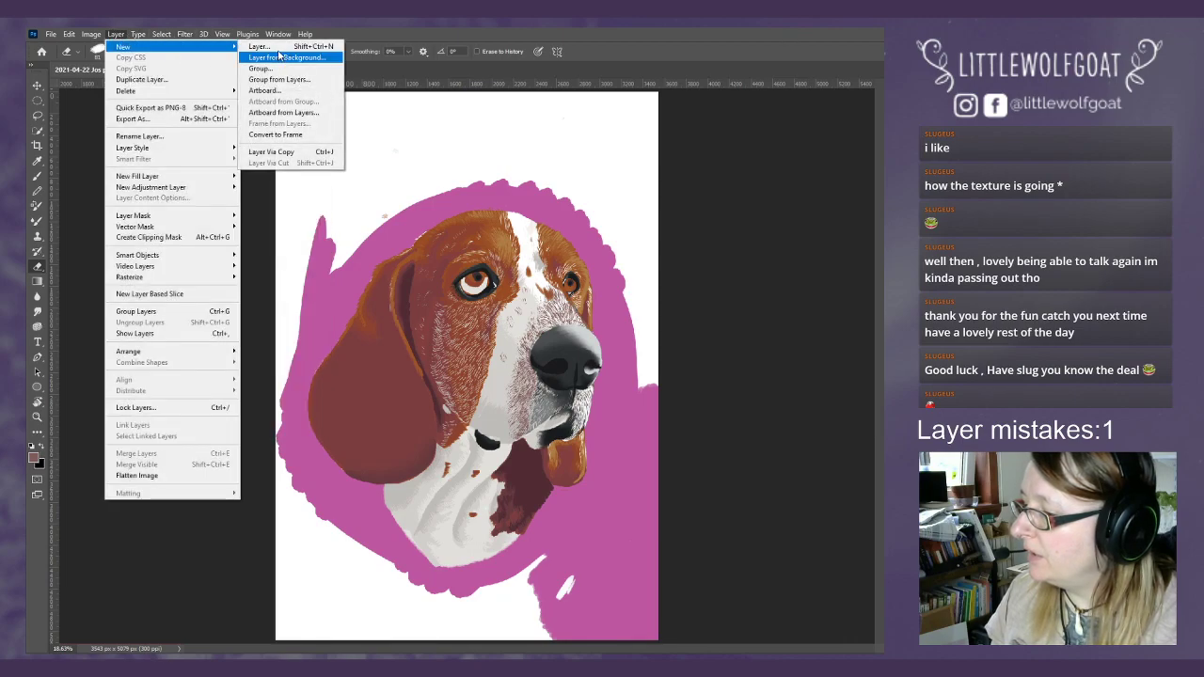
left_click(272, 44)
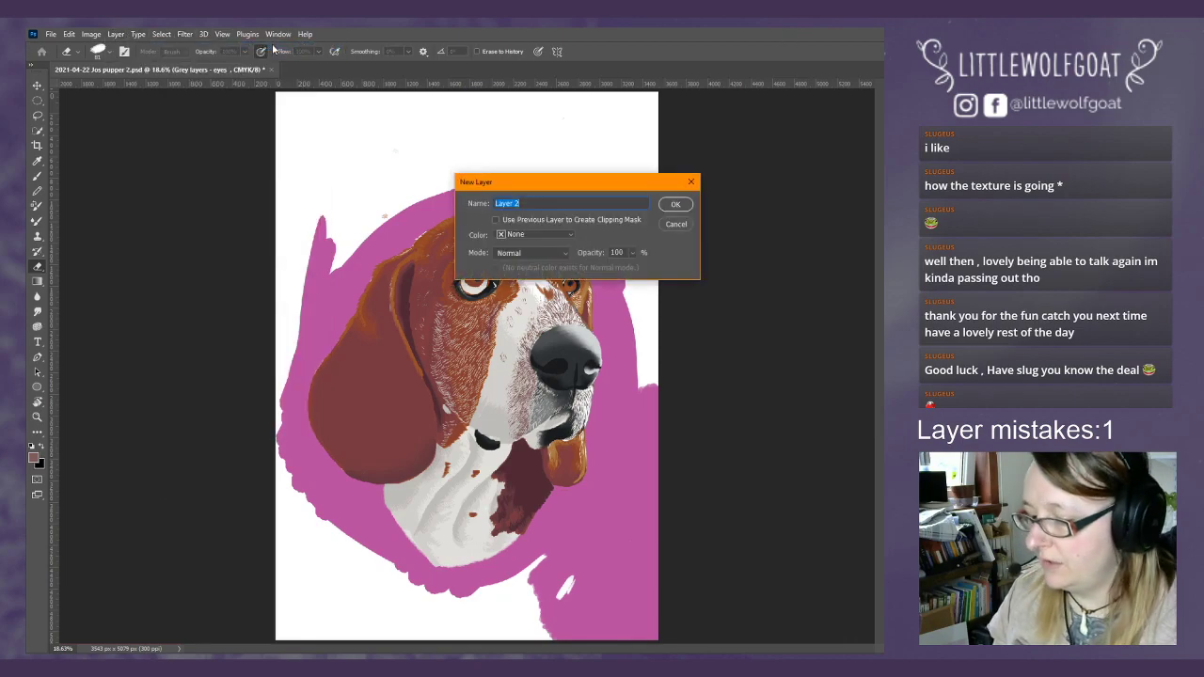
left_click(542, 202)
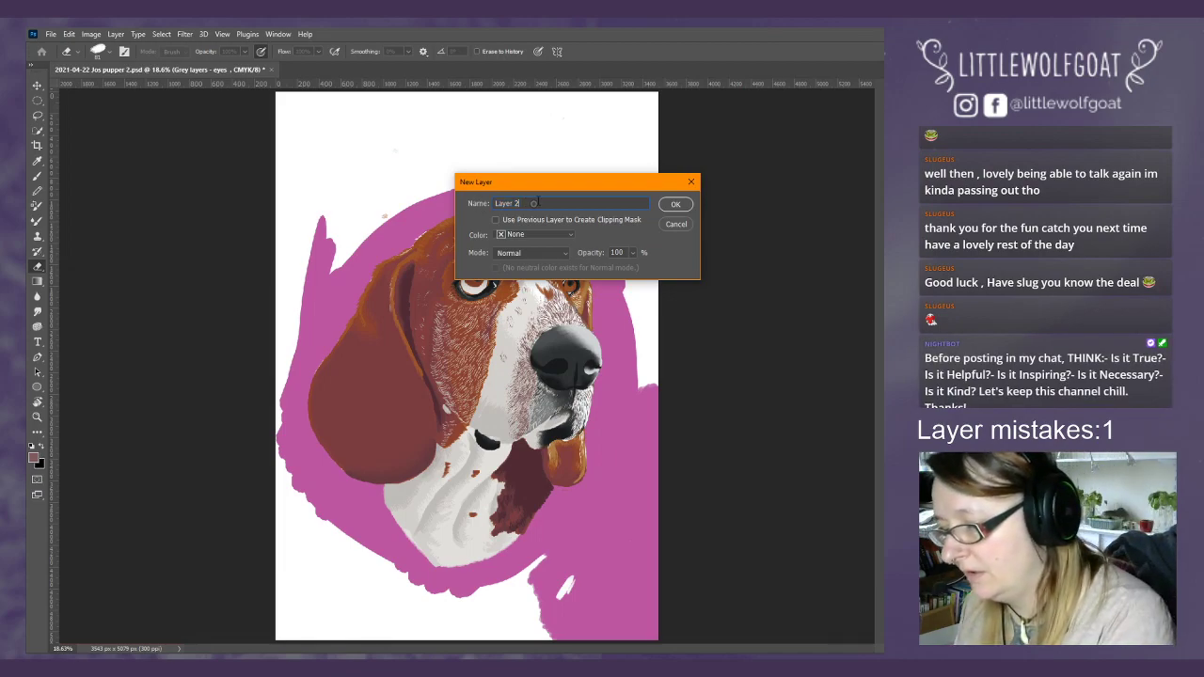
key("BackSpace")
key("BackSpace")
key("BackSpace")
key("BackSpace")
key("BackSpace")
key("BackSpace")
key("BackSpace")
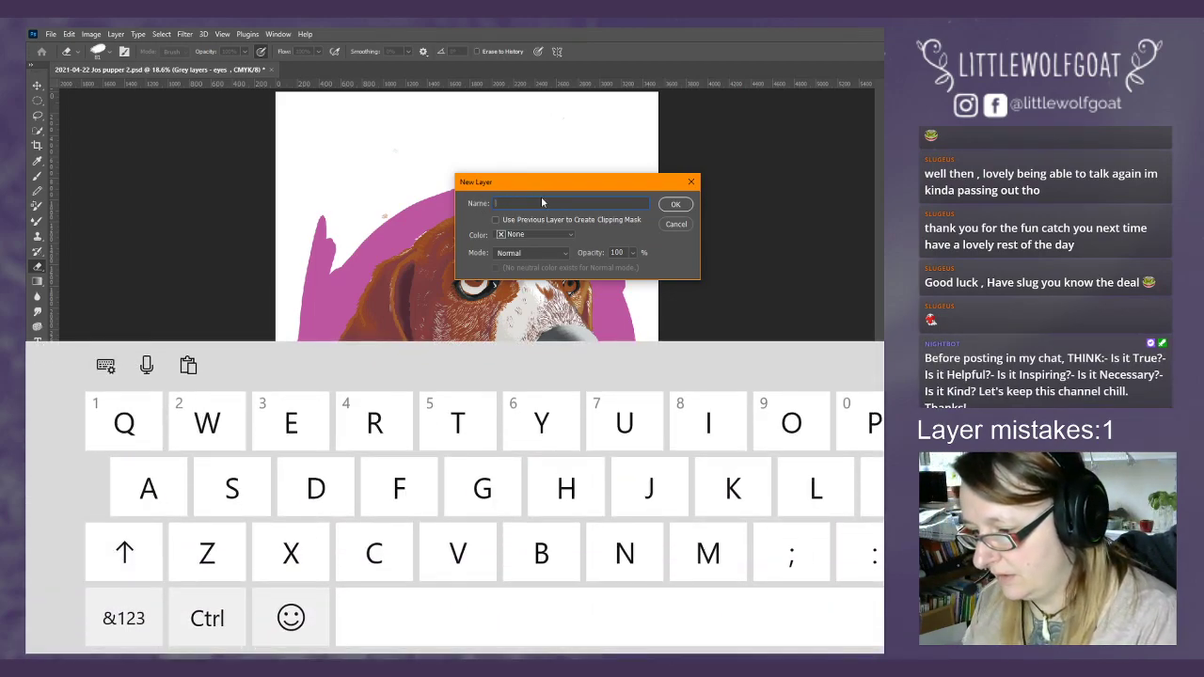
type("Eyes")
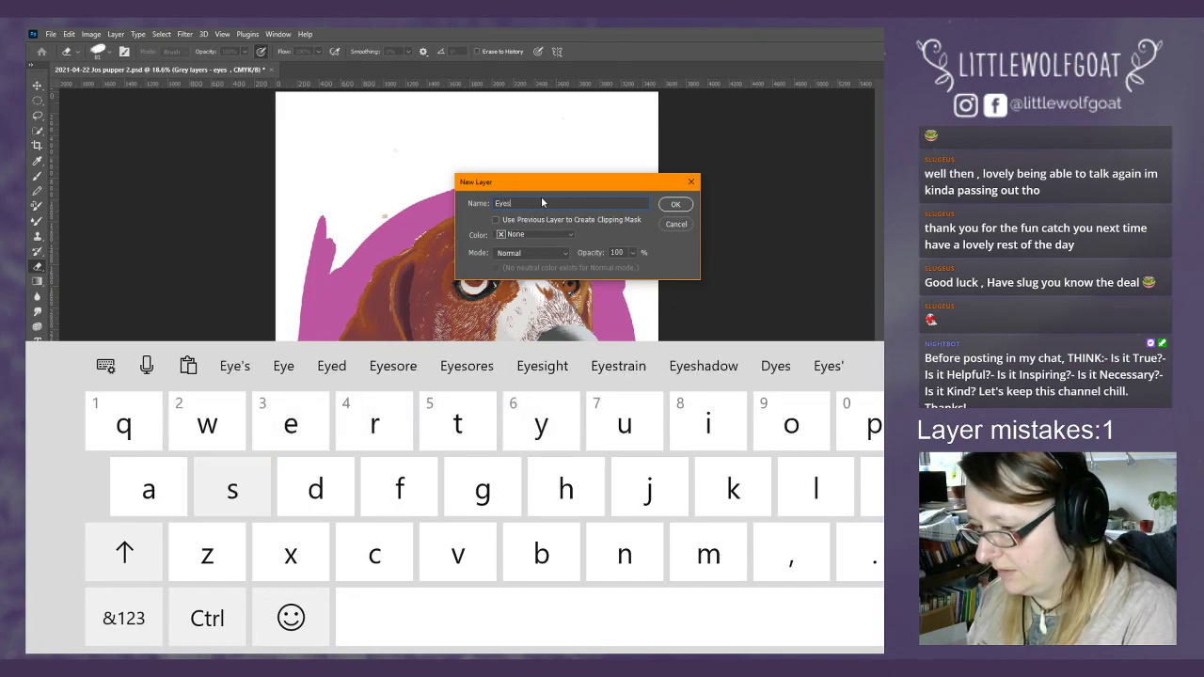
left_click(686, 205)
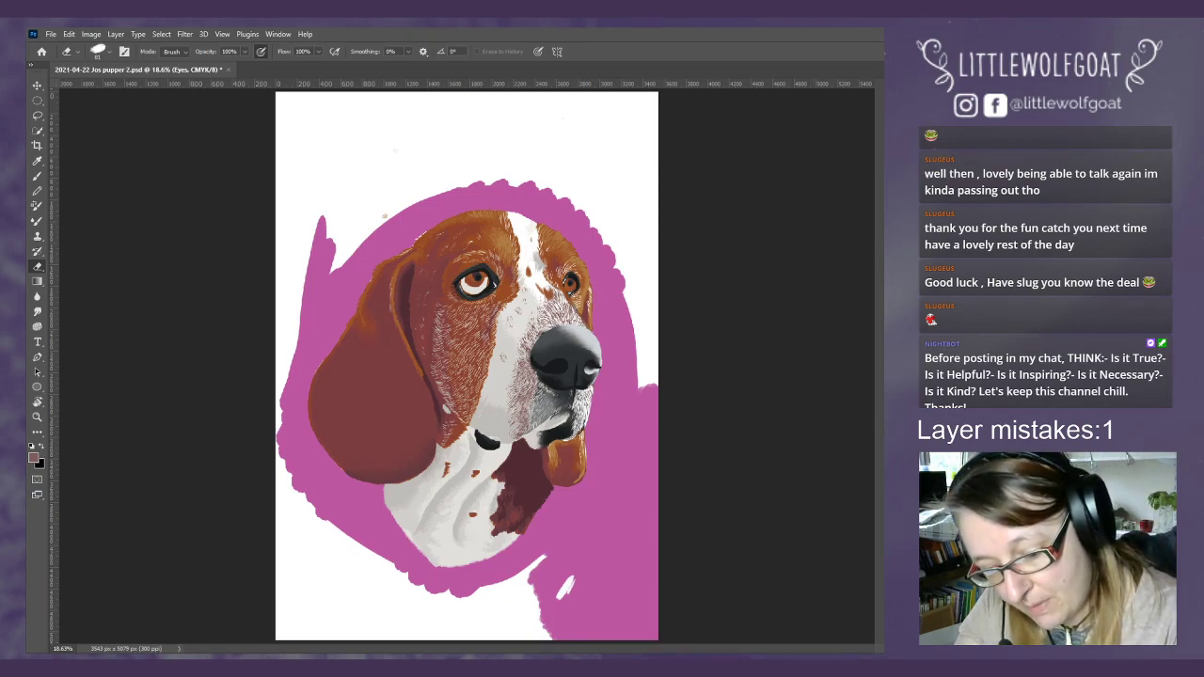
- Toggle the Brown folder to check it, hide the fine texture over the brown fur, and show the colour swatches around the portrait
key("alt+bracketleft")
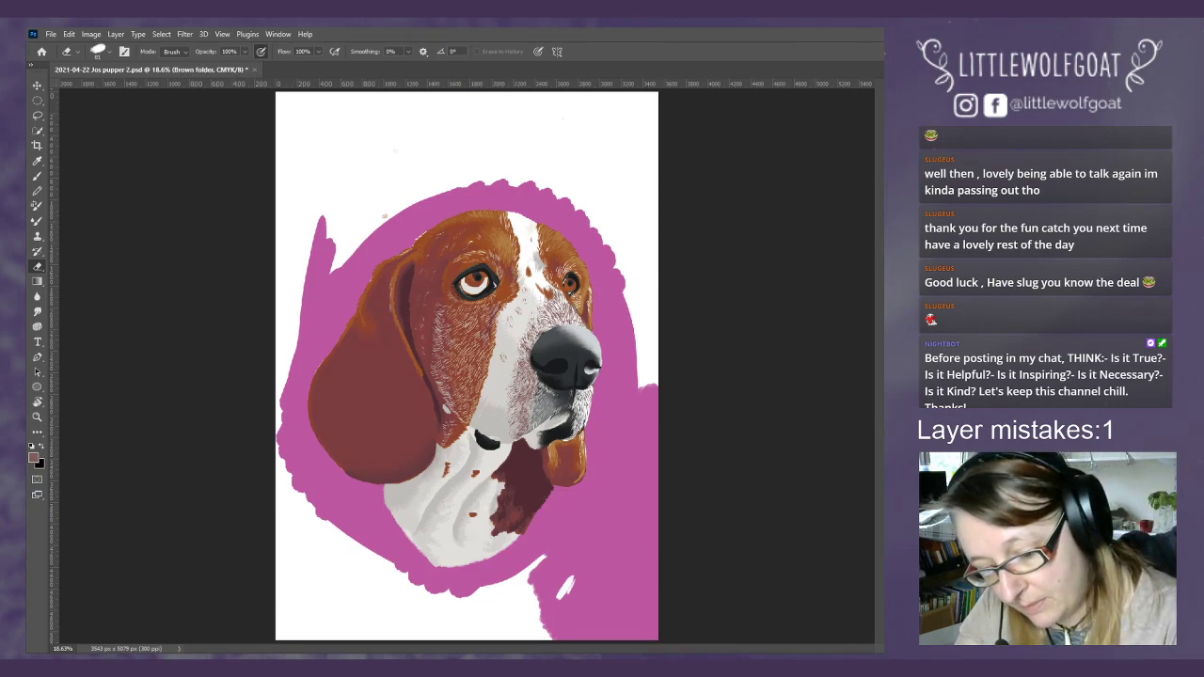
key("ctrl+comma")
key("ctrl+comma")
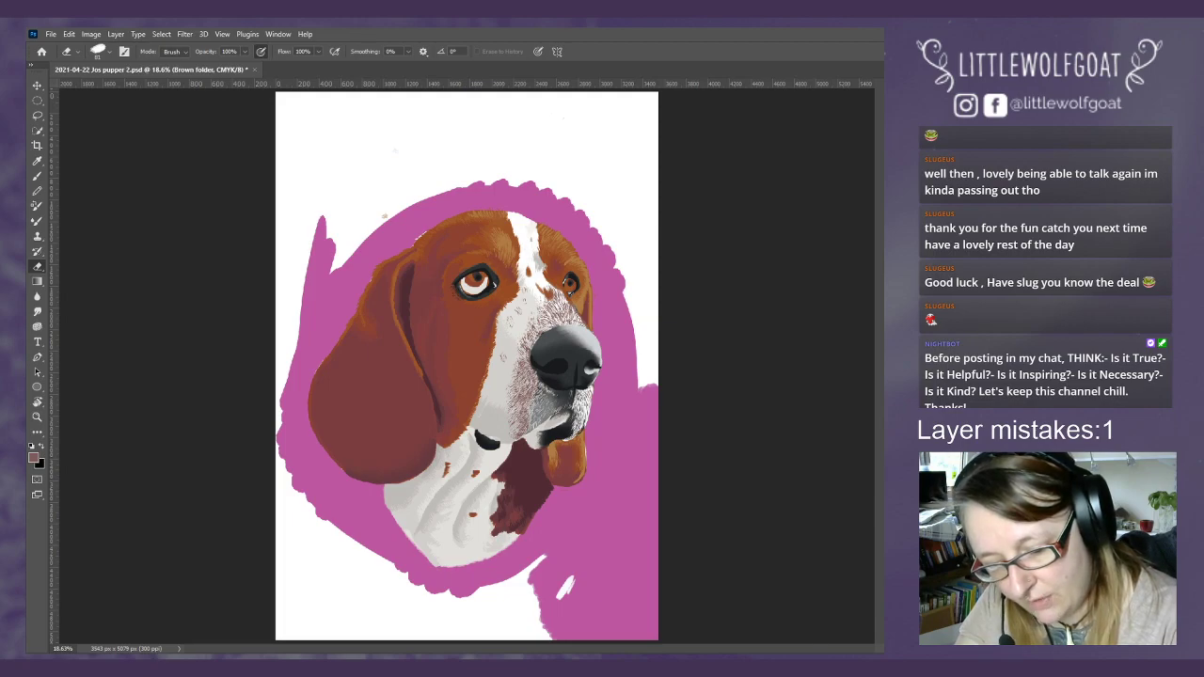
key("ctrl+z")
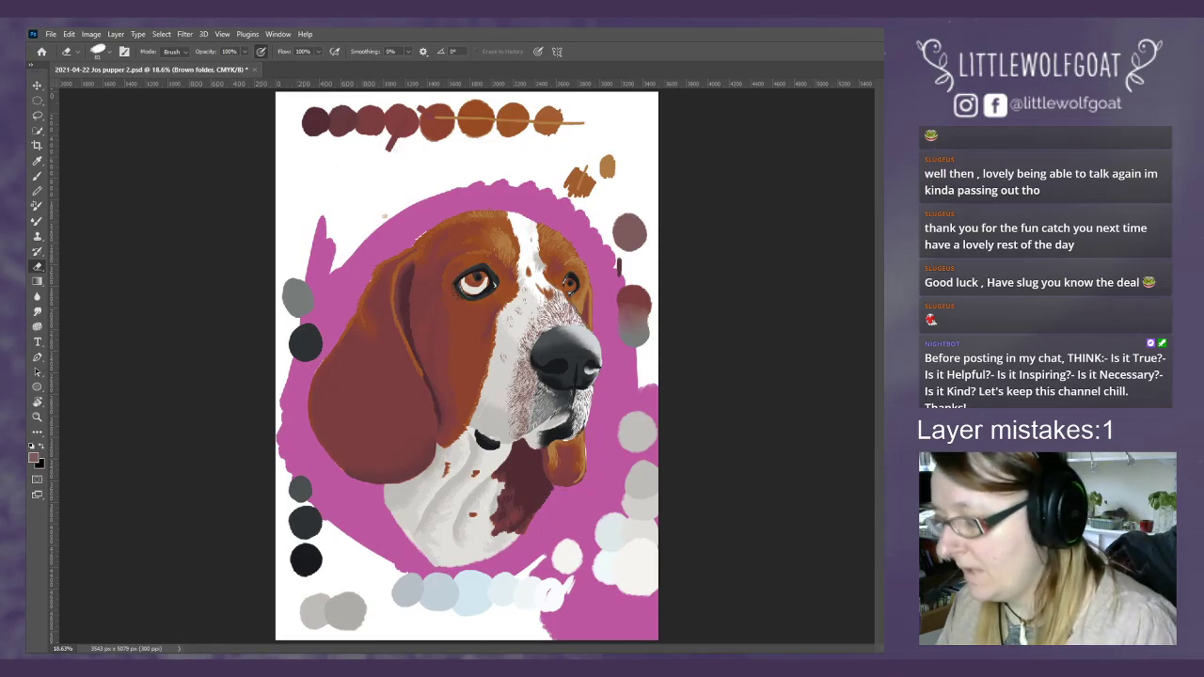
- Switch to the Colours layer, sample the reddish-brown swatch from the upper row, and paint a separate round swatch of it below the row
key("alt+bracketleft")
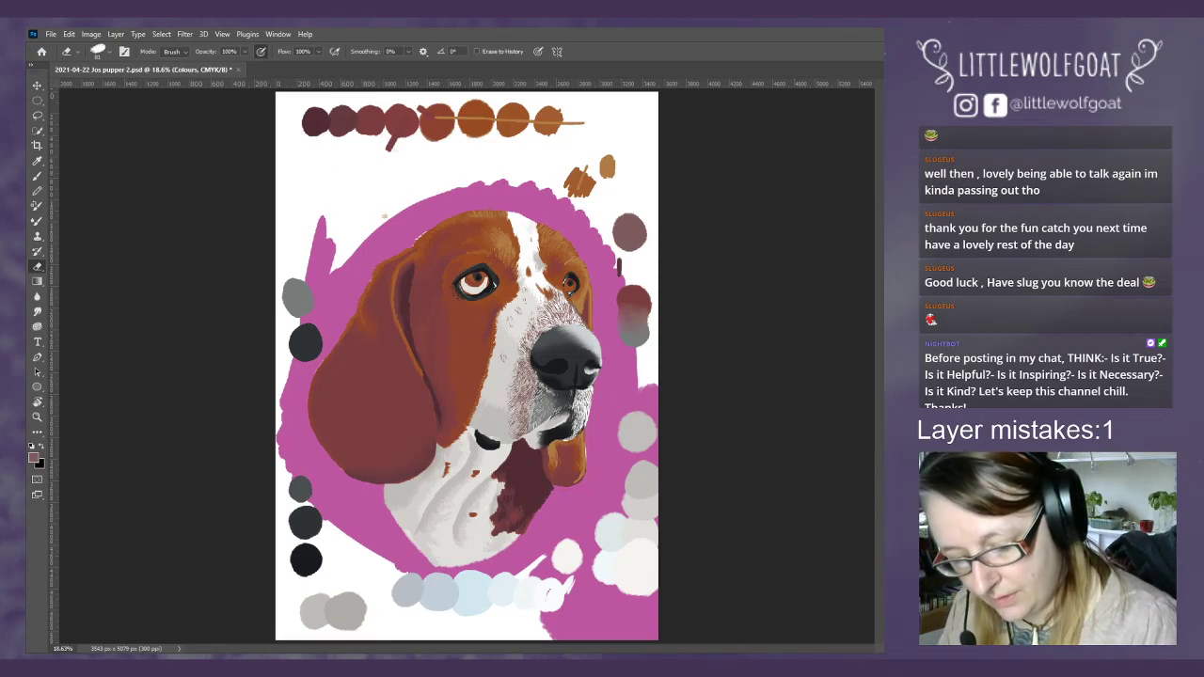
left_click(38, 163)
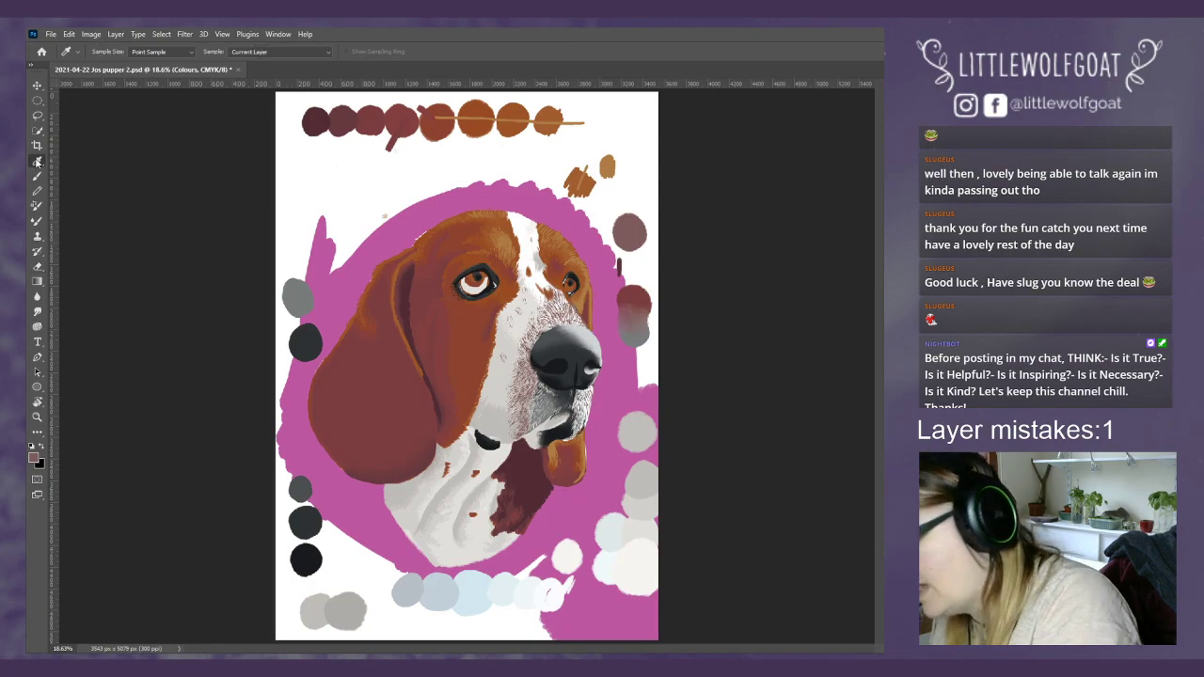
left_click(442, 120)
left_click(38, 176)
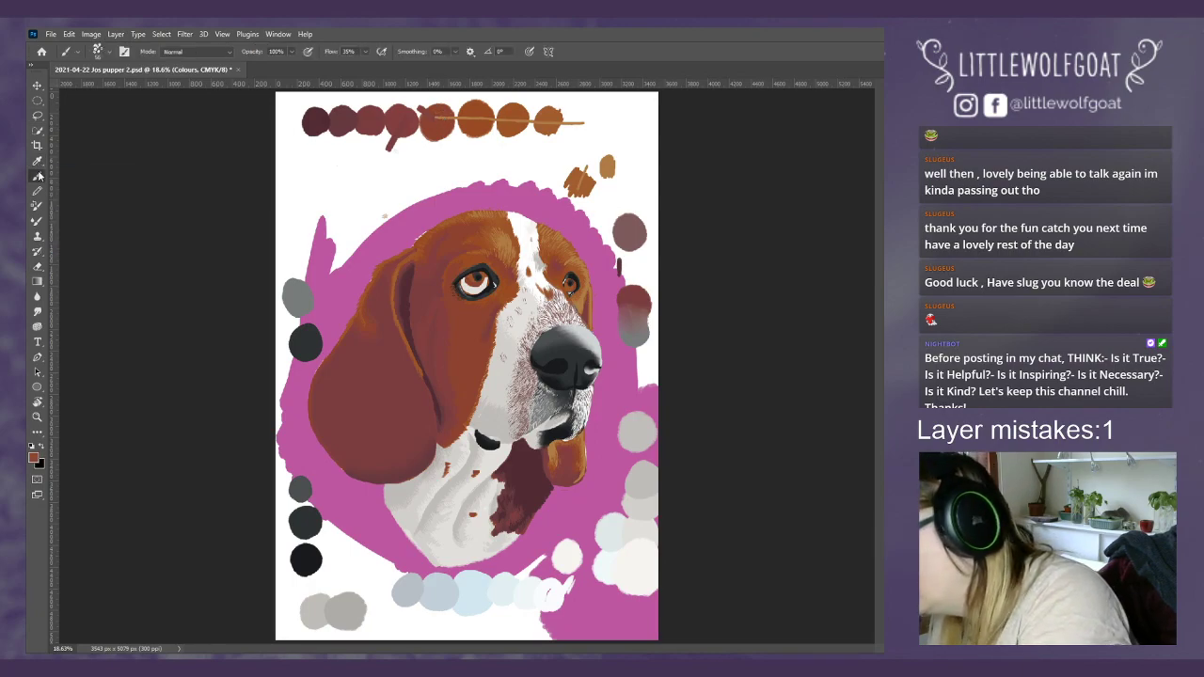
mouse_move(379, 185)
left_mouse_down()
mouse_move(386, 207)
mouse_move(371, 186)
mouse_move(371, 201)
mouse_move(386, 191)
left_mouse_up()
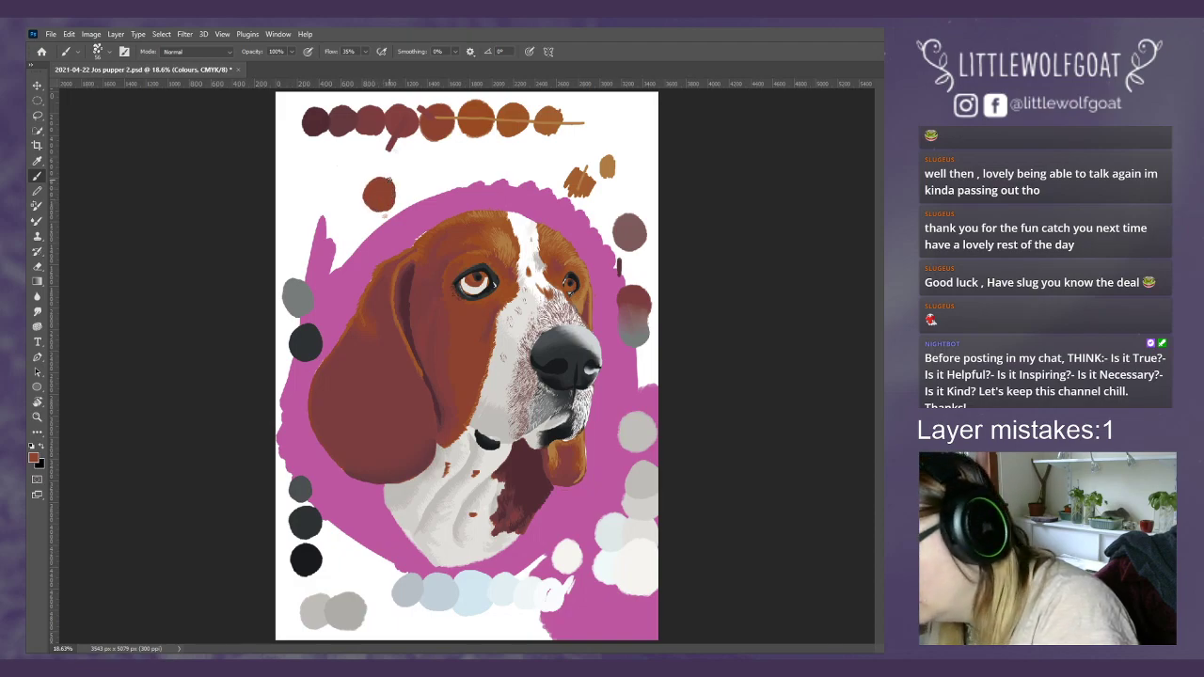
- Sample the dark plum swatch, second in the upper row, and paint a separate swatch near the canvas's upper-left edge
left_click(38, 161)
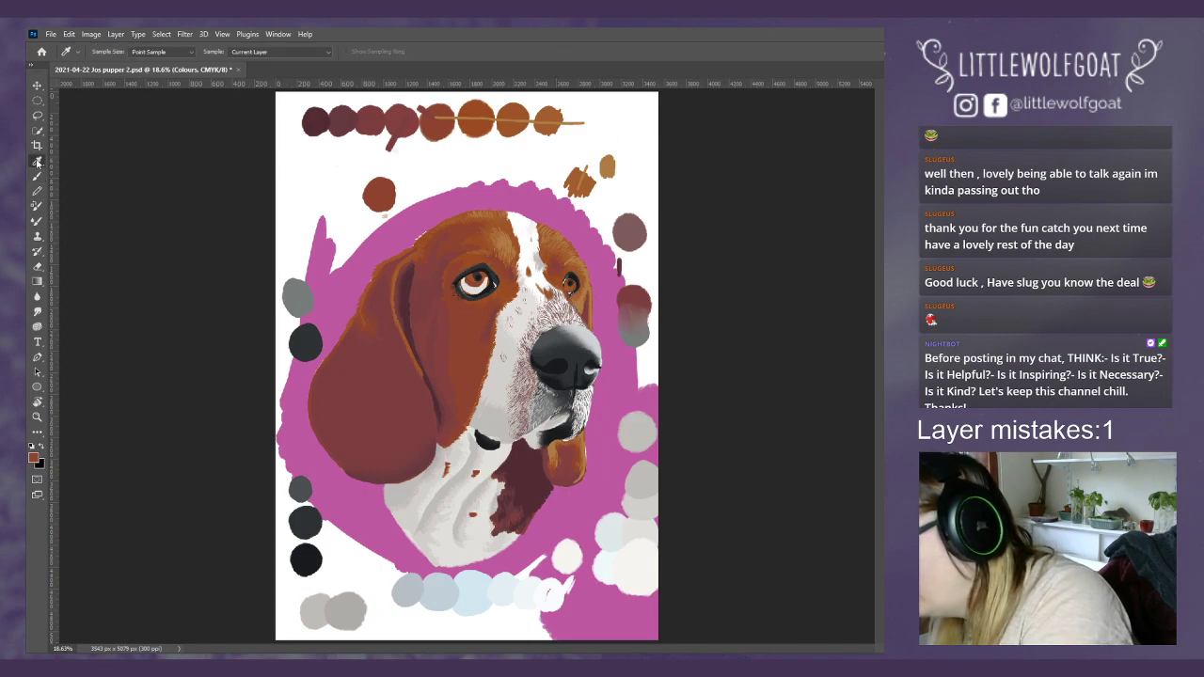
left_click(345, 110)
left_click(37, 176)
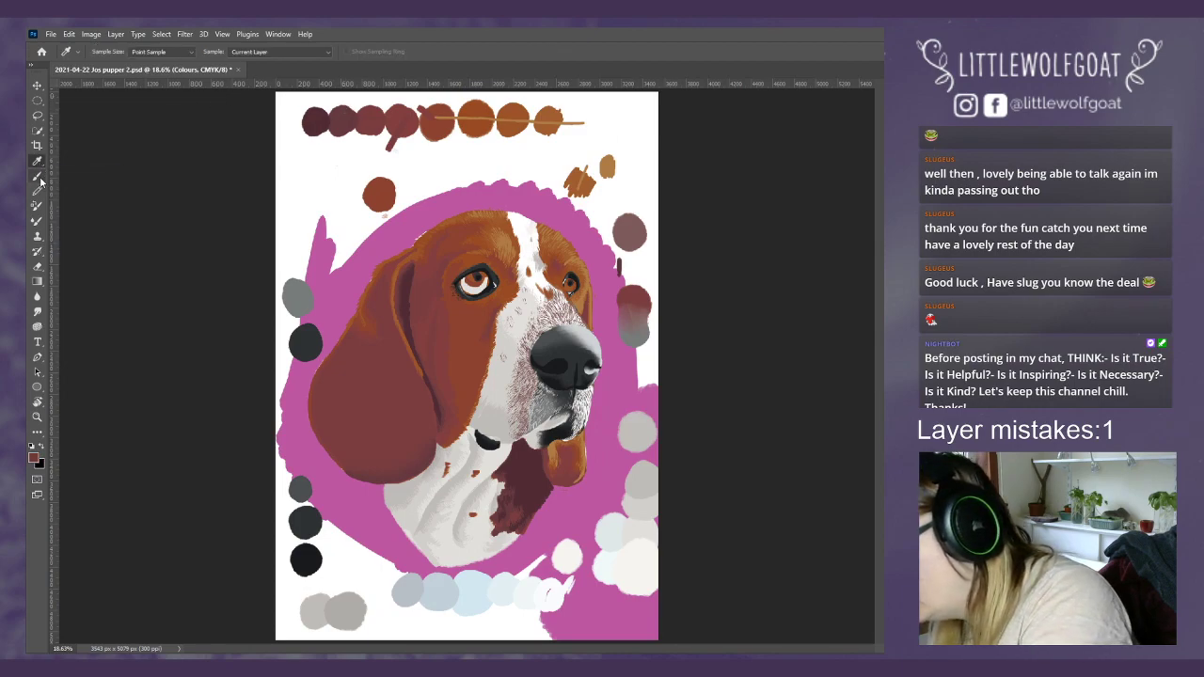
left_click_drag(308, 188, 314, 195)
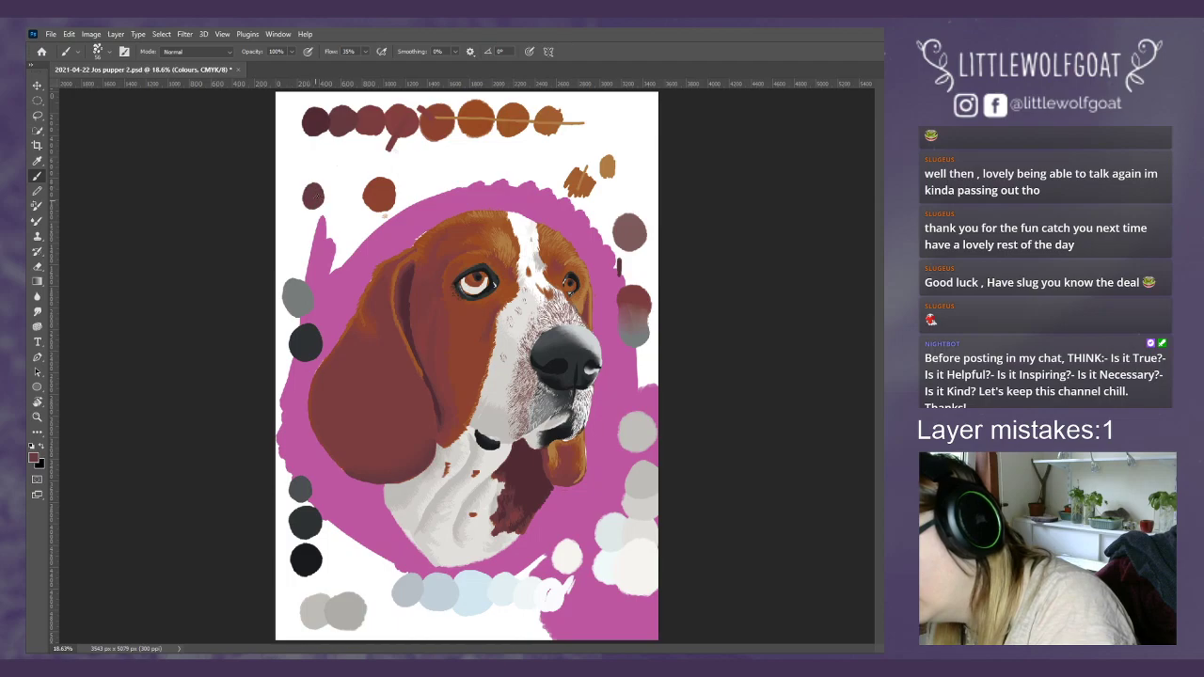
- Sample the orange-brown swatch from the upper row and paint a separate swatch beside the reddish-brown one
left_click(38, 162)
left_click(518, 119)
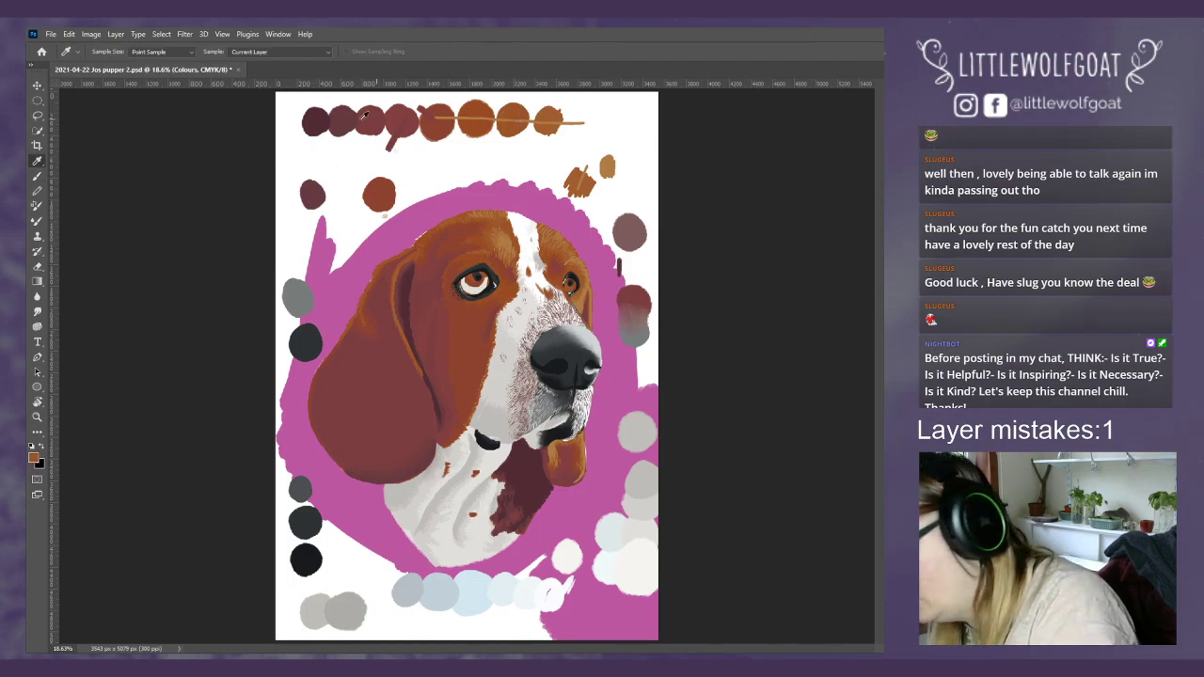
left_click(38, 176)
mouse_move(446, 183)
left_mouse_down()
mouse_move(449, 194)
mouse_move(443, 182)
mouse_move(429, 188)
left_mouse_up()
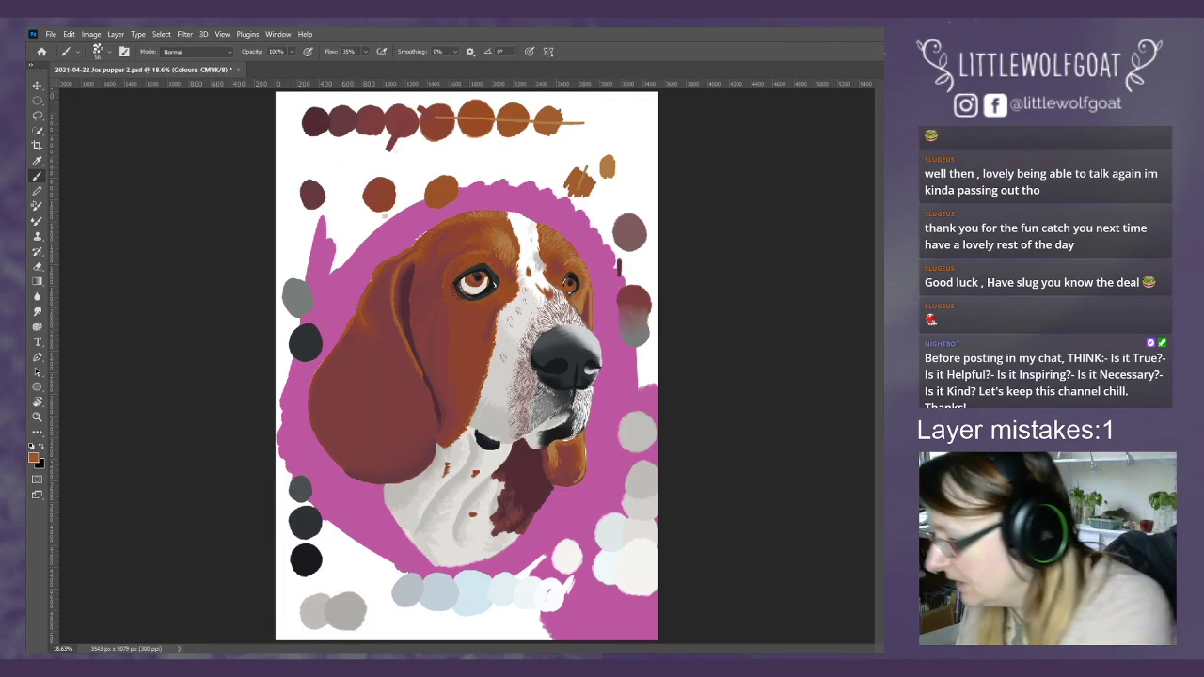
- Sample the separate reddish-brown swatch below the upper row and make the Eyes layer active
key("i")
left_click(382, 189)
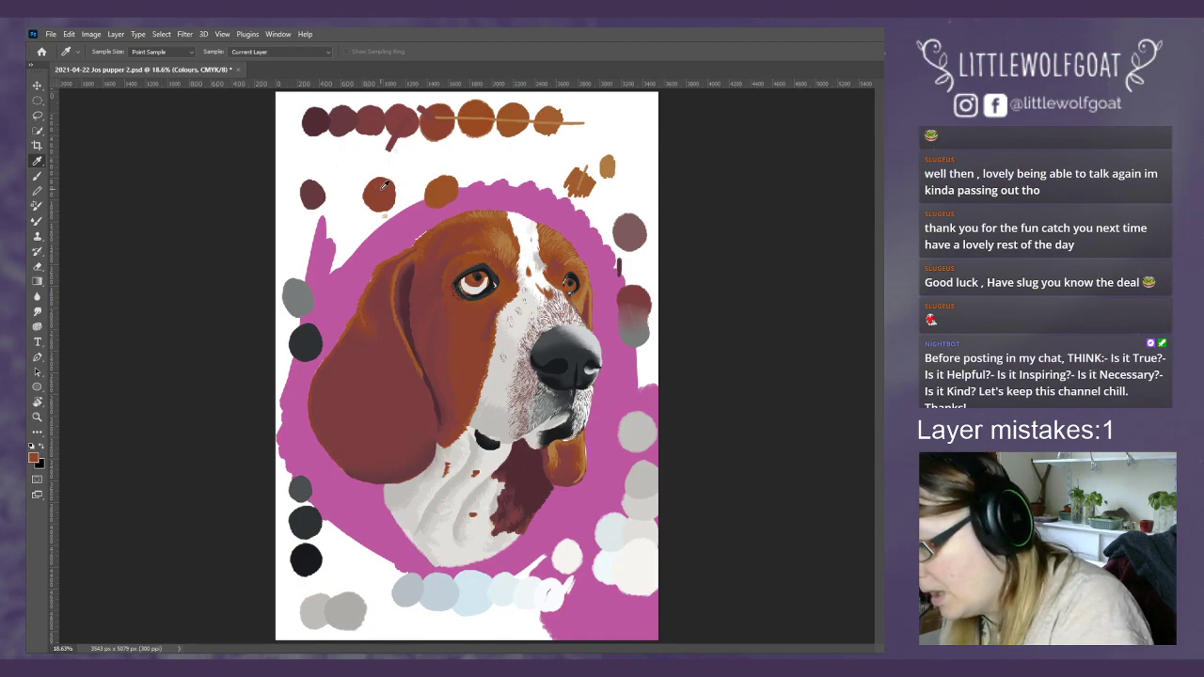
key("alt+bracketright")
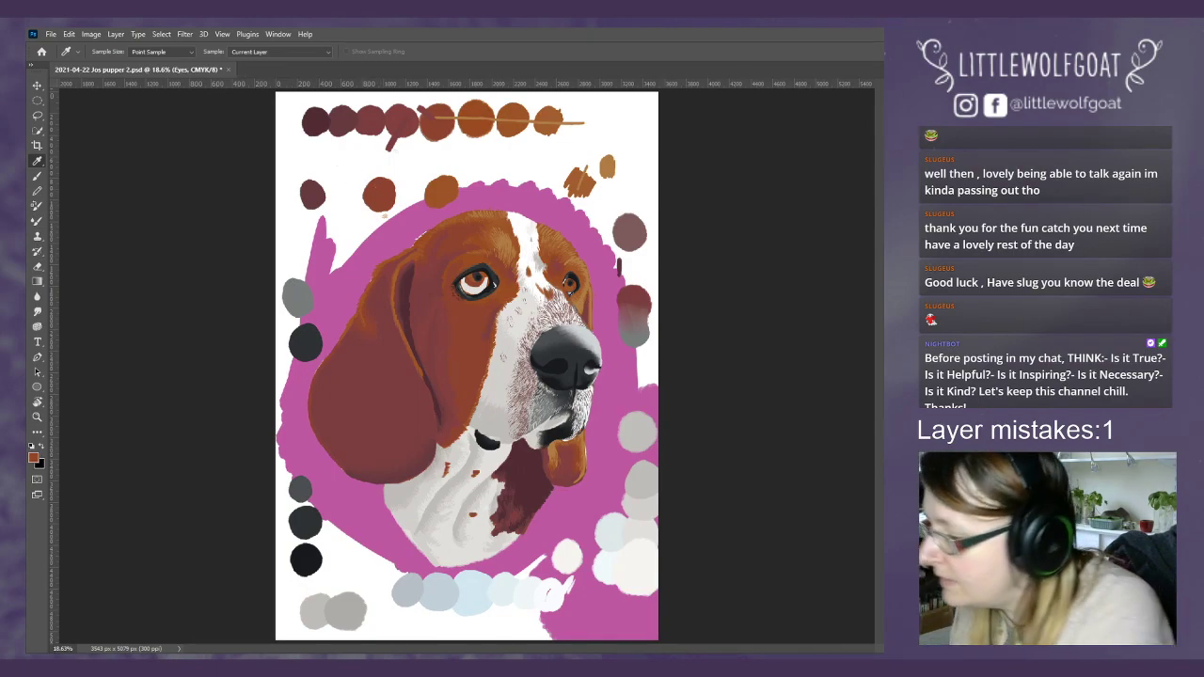
- Paint the iris and pupil of the dog's larger eye over with solid reddish-brown on the Eyes layer
left_click(223, 34)
mouse_move(247, 33)
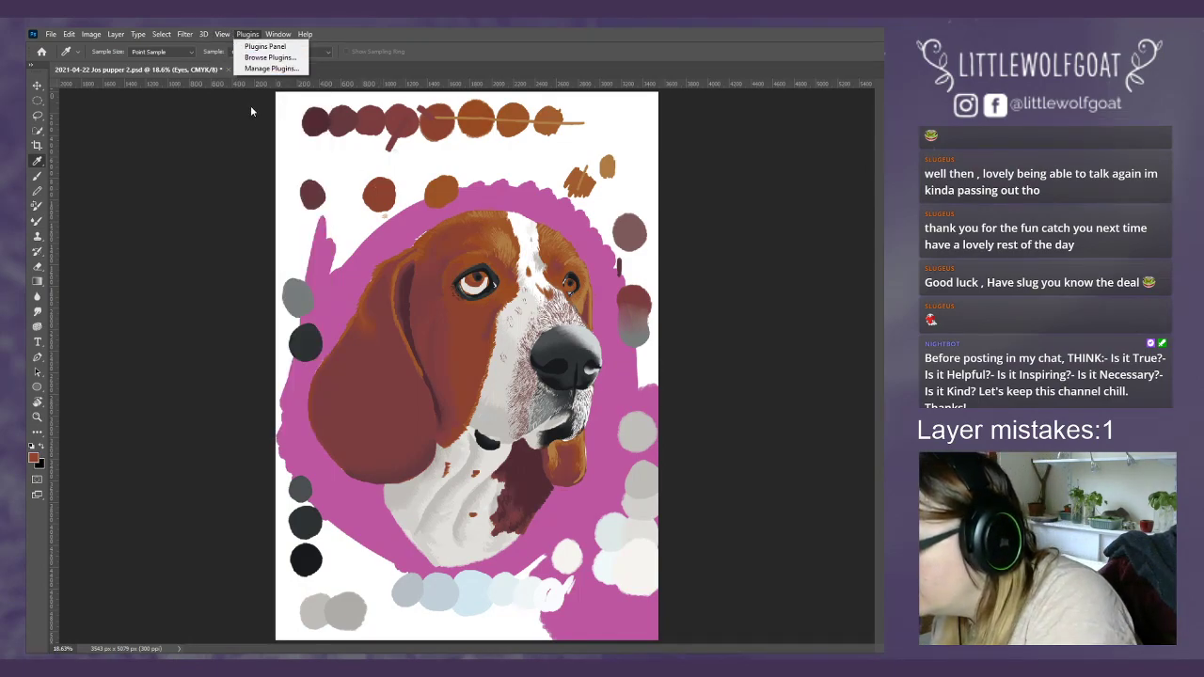
left_click(242, 119)
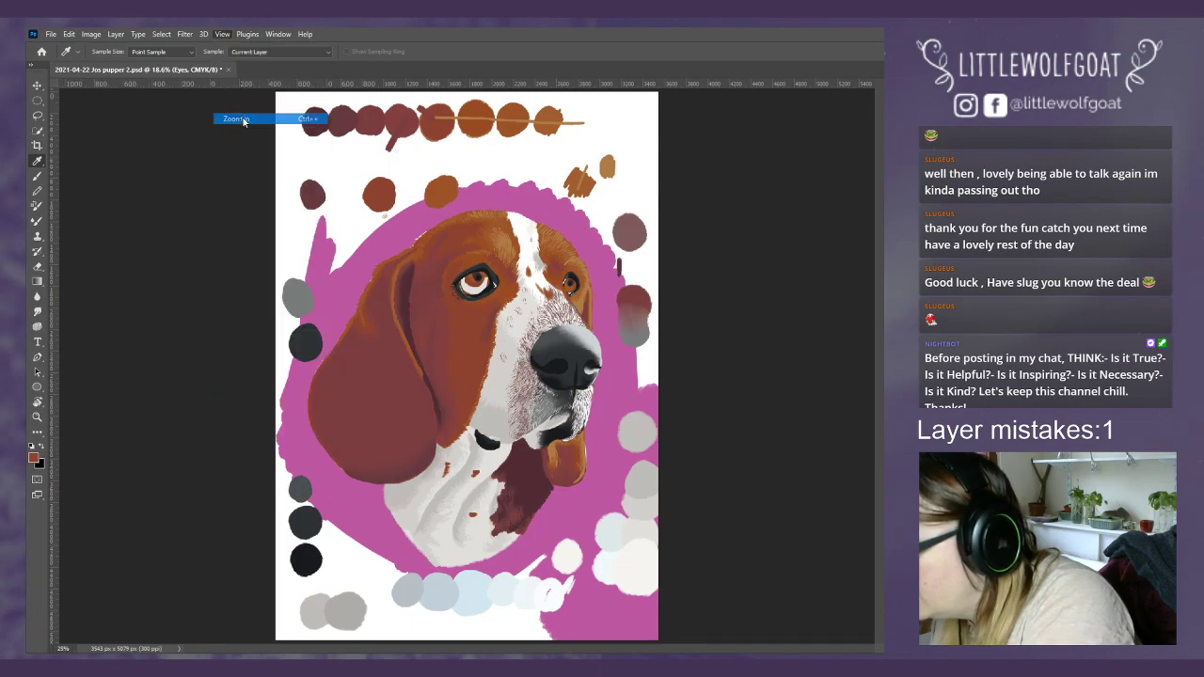
left_click(223, 34)
left_click(243, 119)
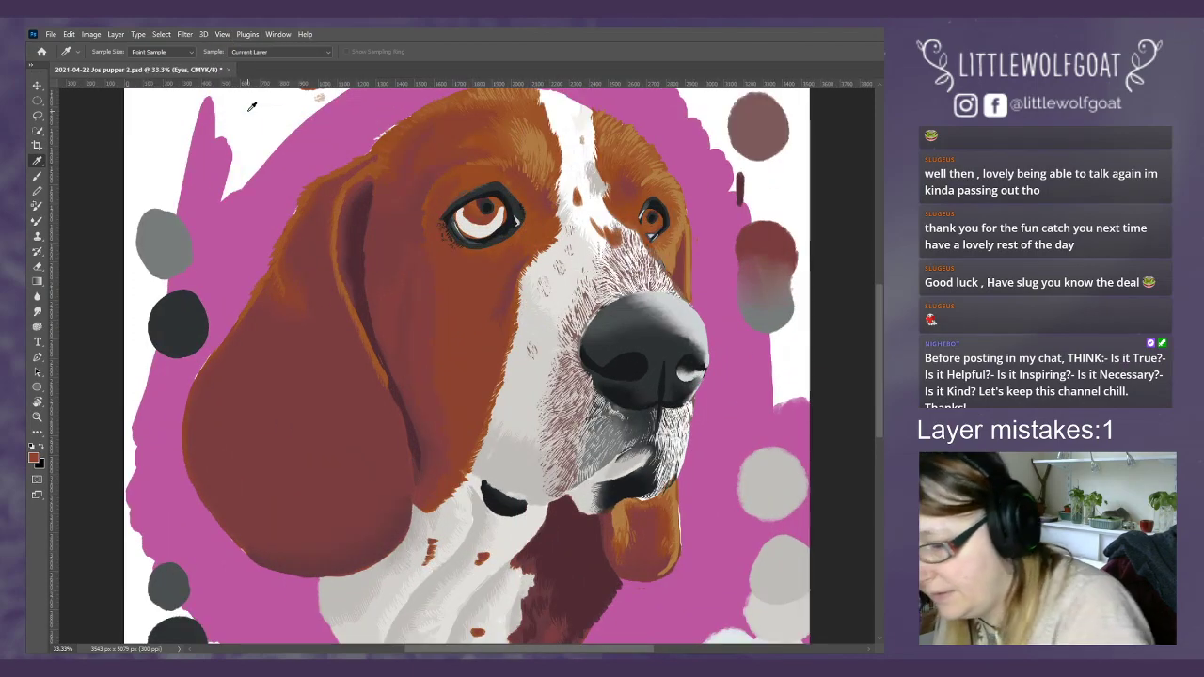
left_click_drag(879, 331, 876, 280)
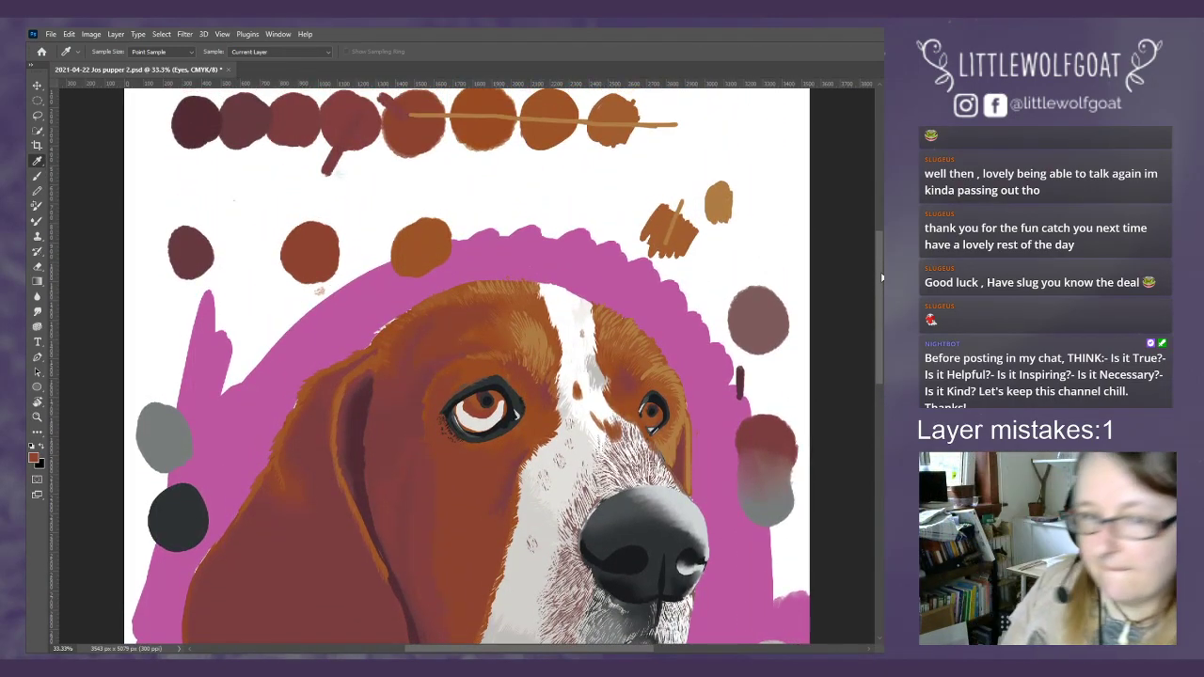
left_click(36, 178)
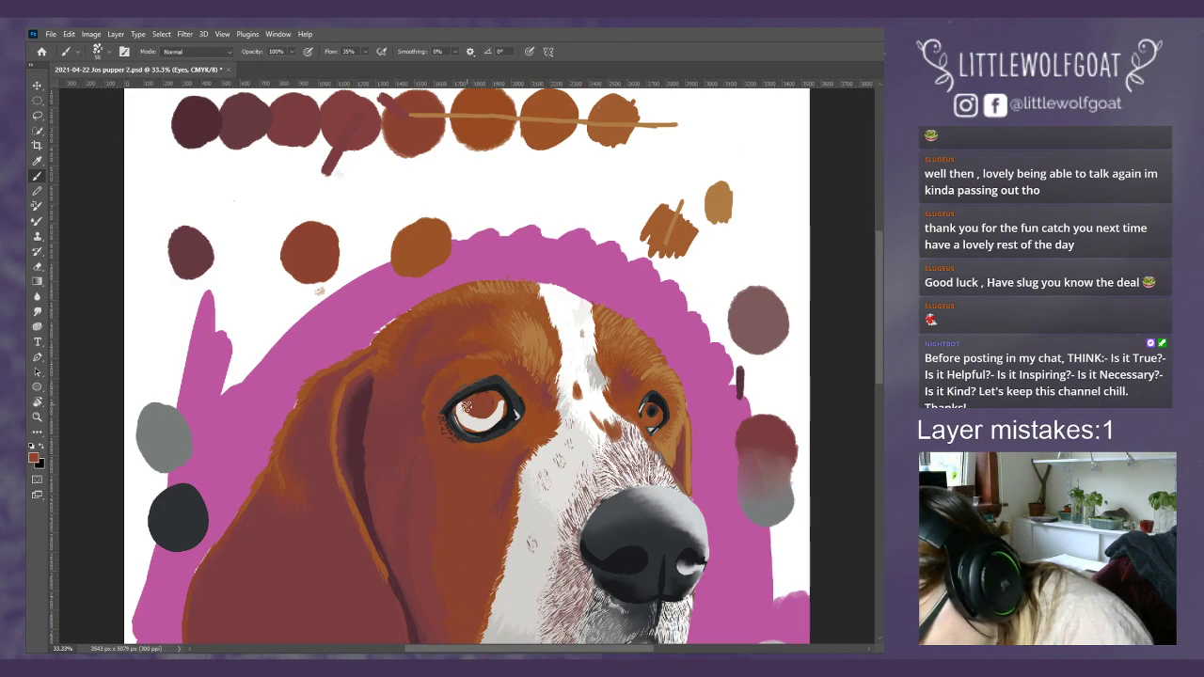
left_click_drag(467, 406, 481, 419)
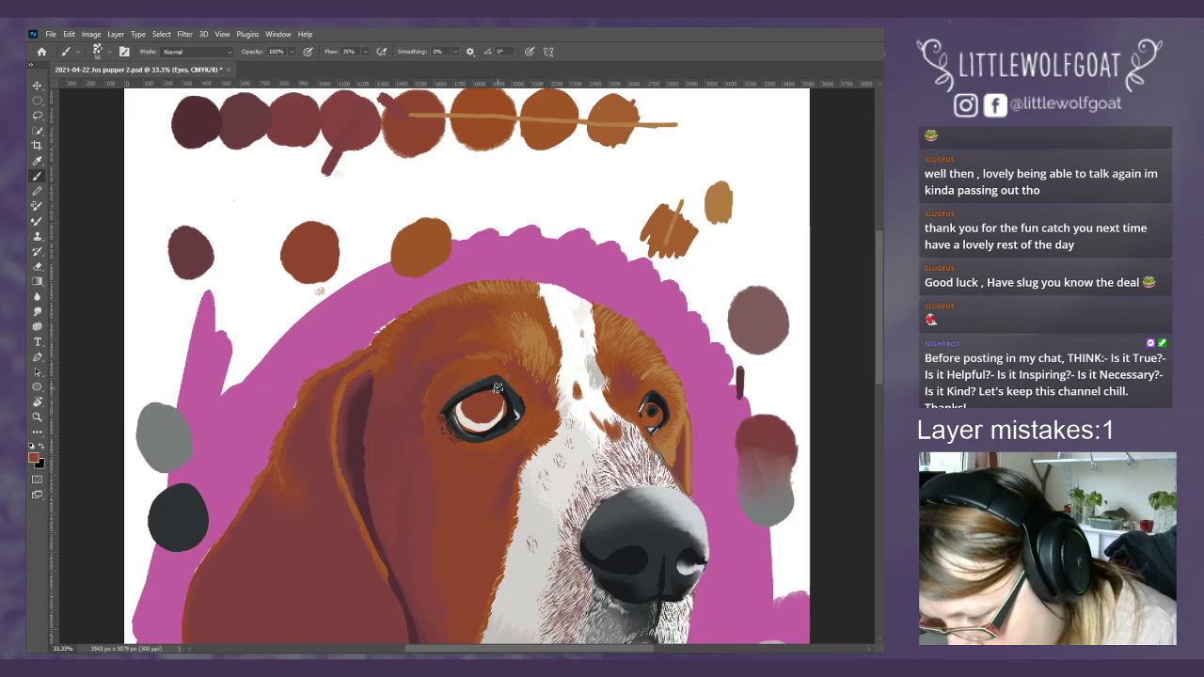
- Reduce the brush size to 18 px and fill the smaller far eye's iris with the same reddish-brown
left_click(102, 54)
left_click_drag(102, 95, 96, 90)
key("Return")
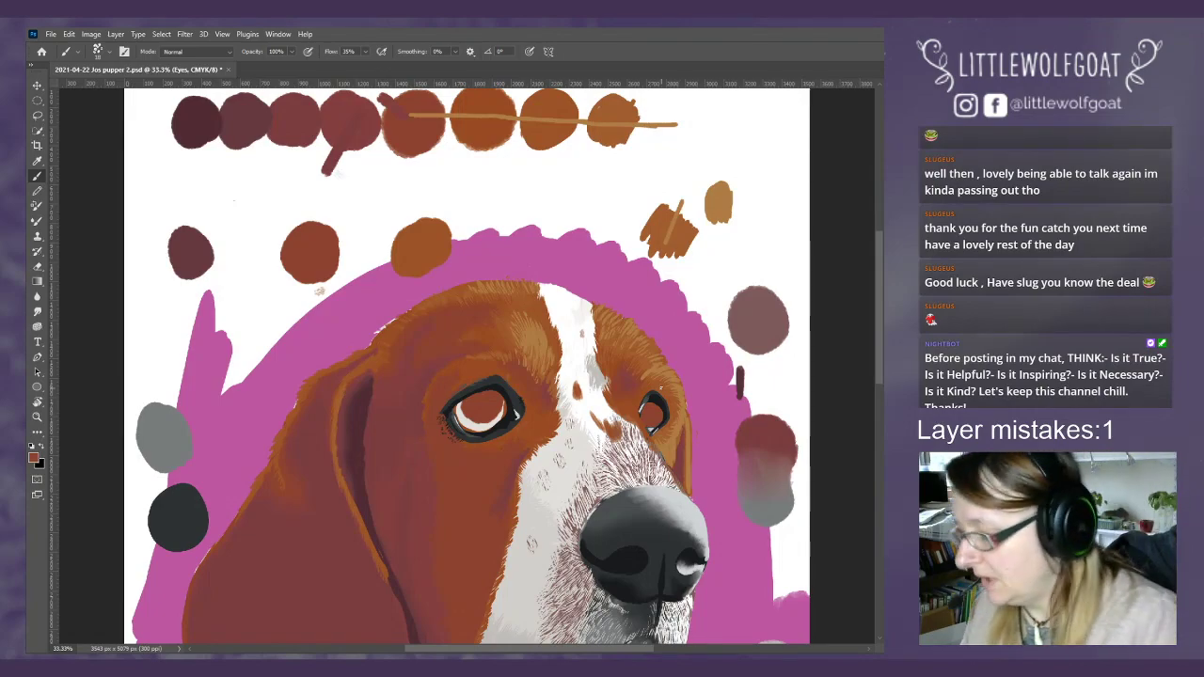
- Switch to the Colours layer and sample the separate dark plum swatch for the brush
key("alt+bracketright")
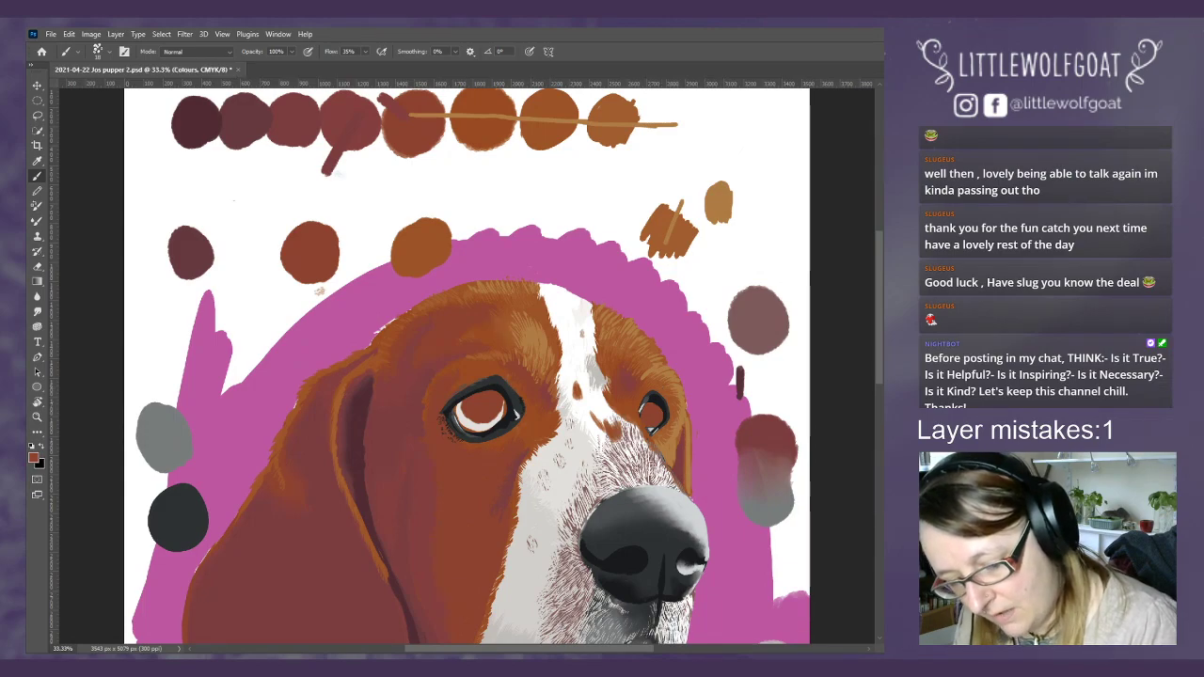
key("i")
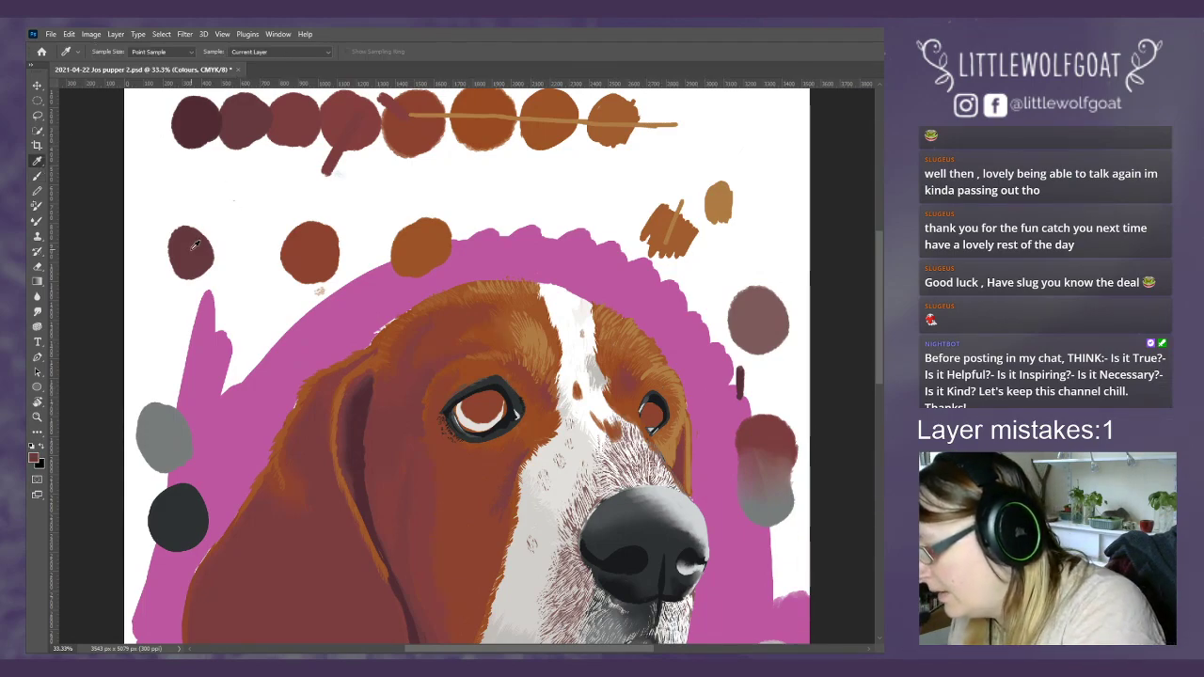
left_click(38, 179)
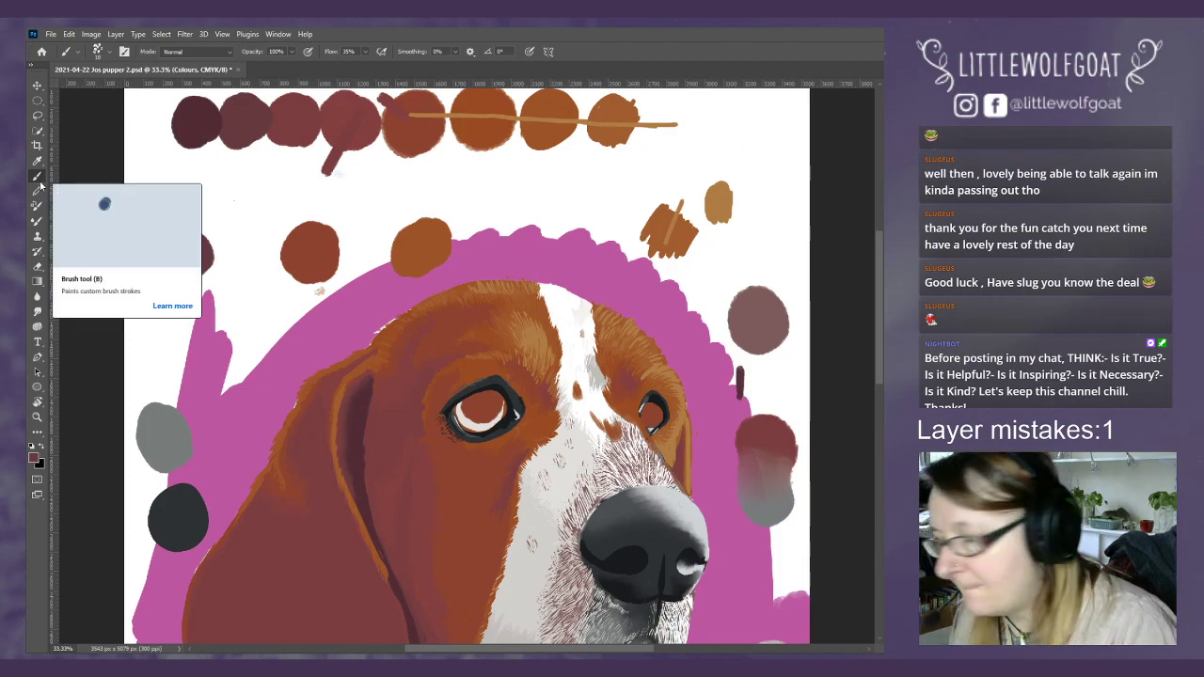
- Choose the KYLE Ultimate Inking Thick 'n Thin brush at 14 px and paint dark plum rims around both irises on the Eyes layer
left_click(104, 53)
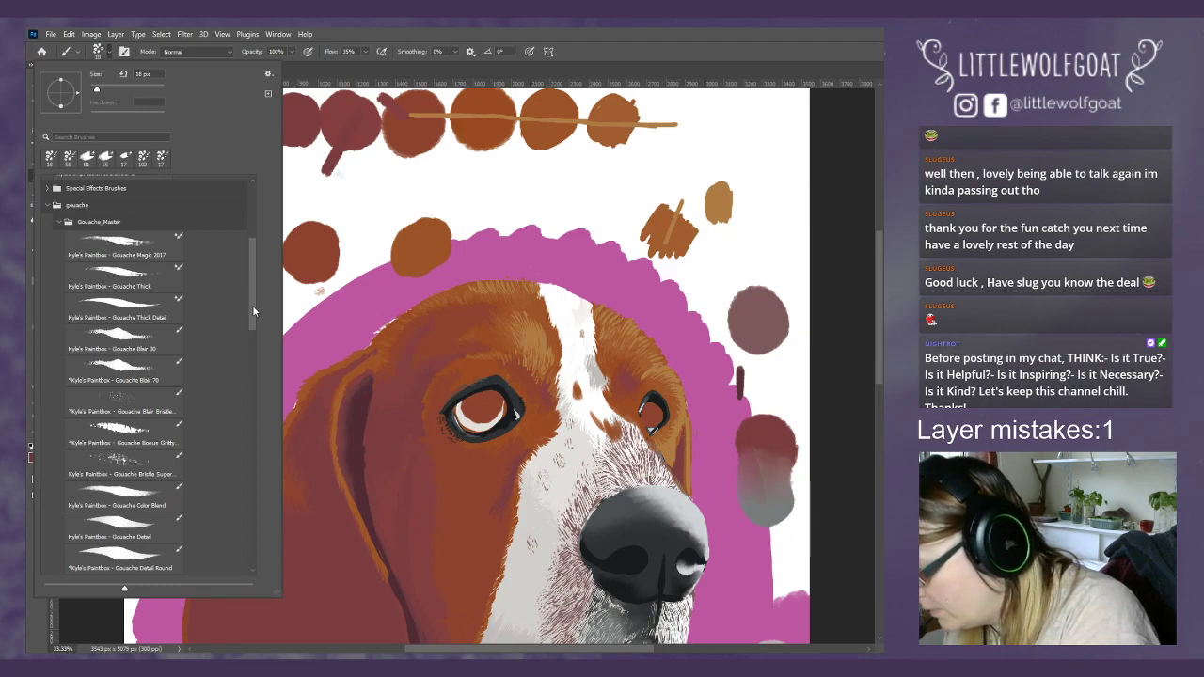
mouse_move(253, 307)
left_mouse_down()
mouse_move(256, 321)
mouse_move(252, 230)
left_mouse_up()
left_click(118, 250)
left_click(356, 188)
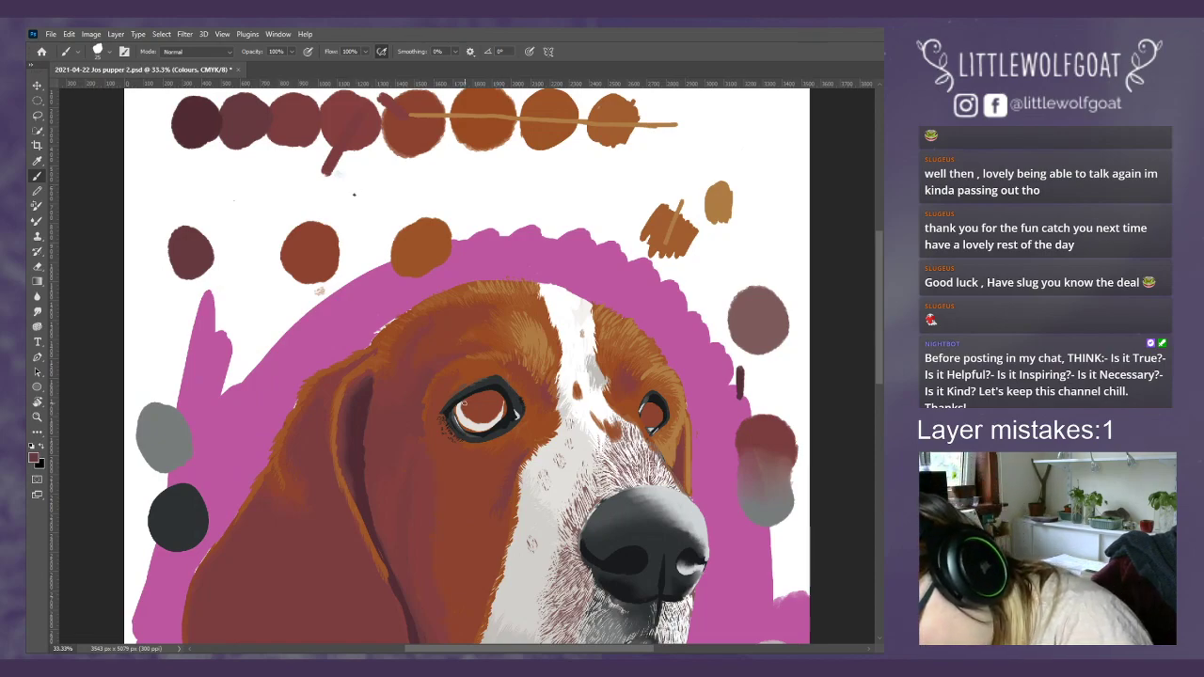
left_click(97, 51)
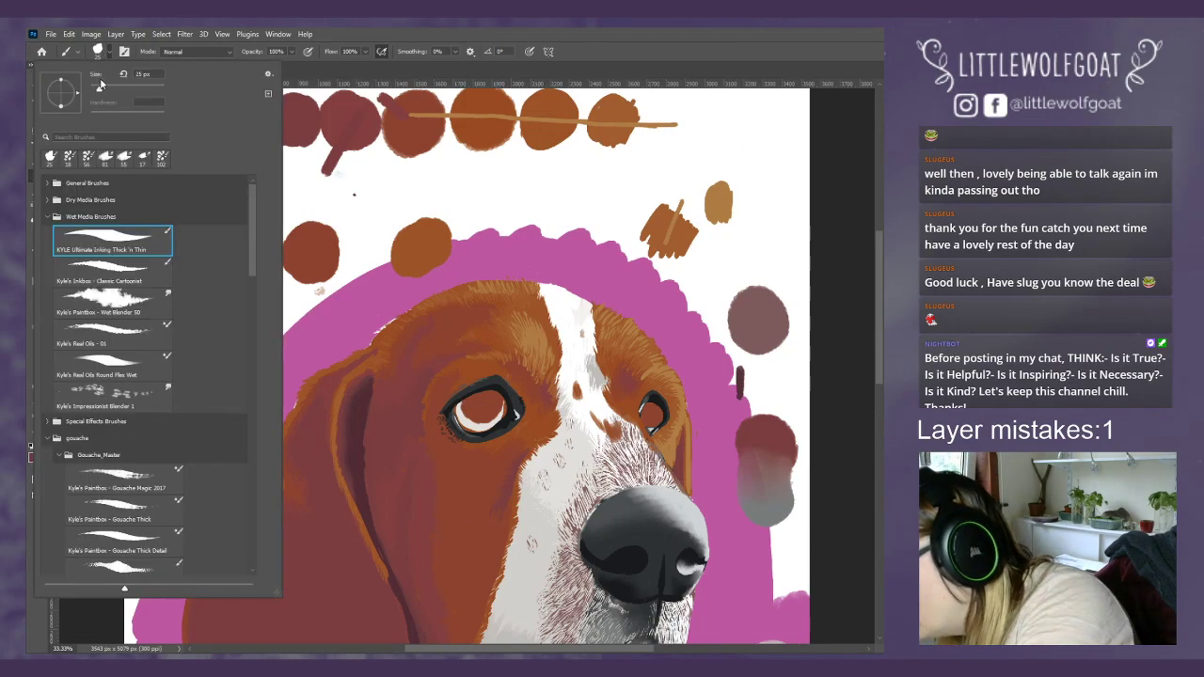
left_click_drag(96, 91, 101, 91)
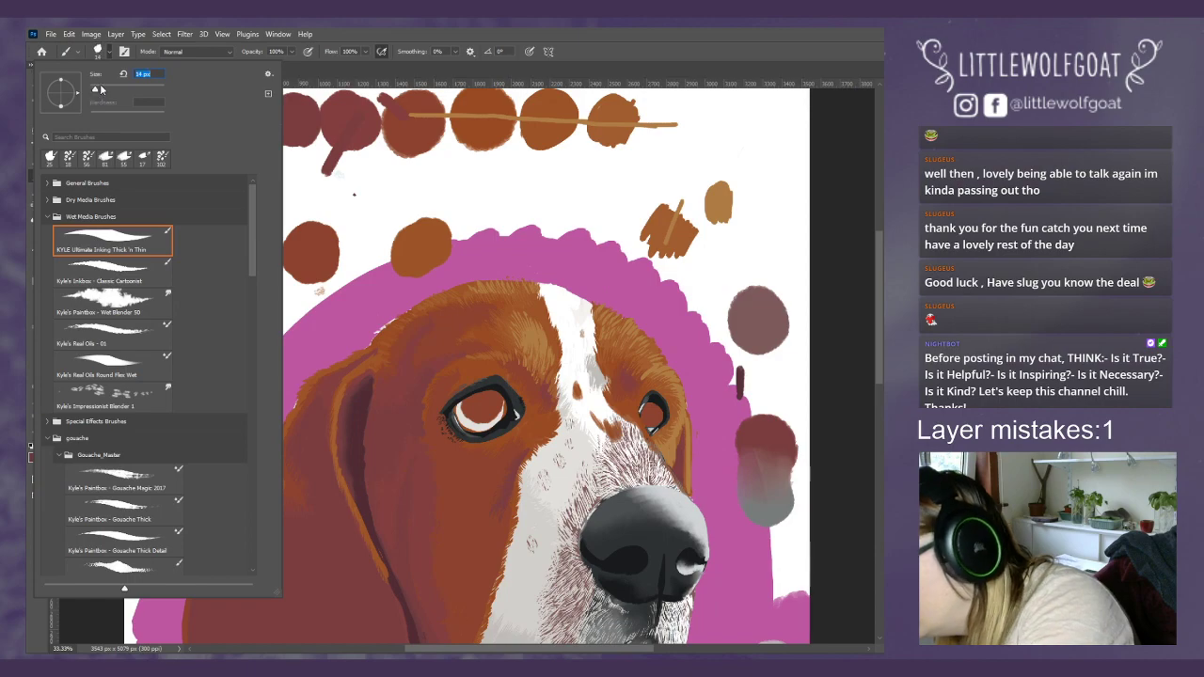
left_click(361, 68)
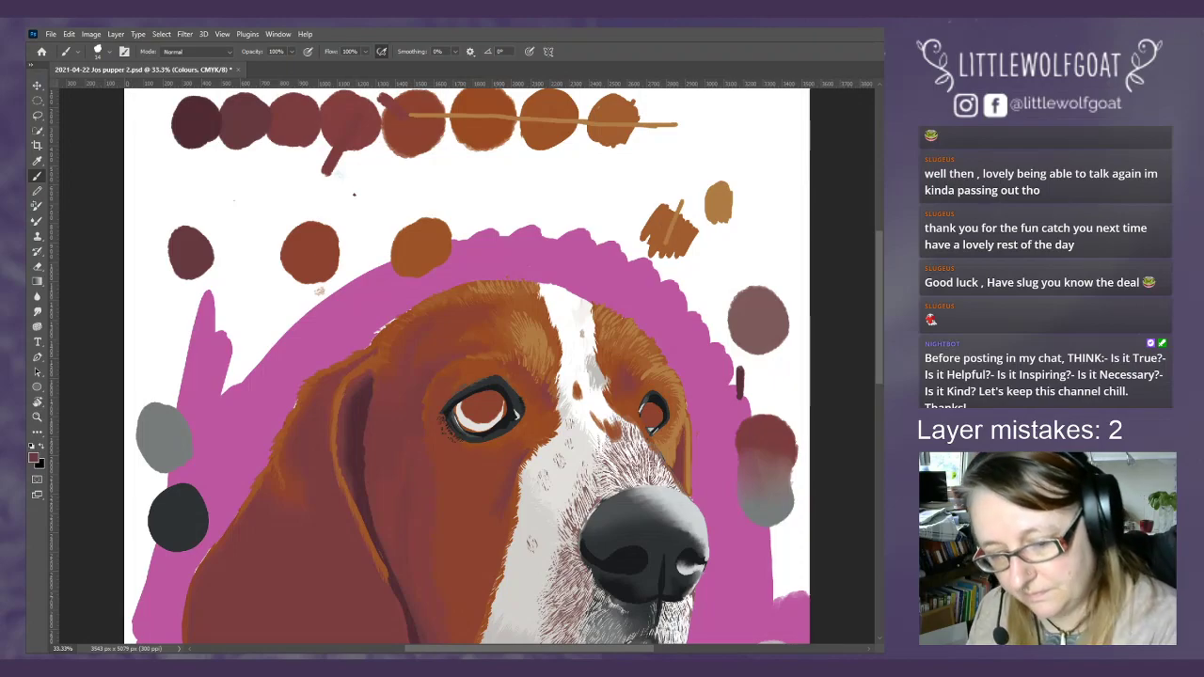
key("alt+]")
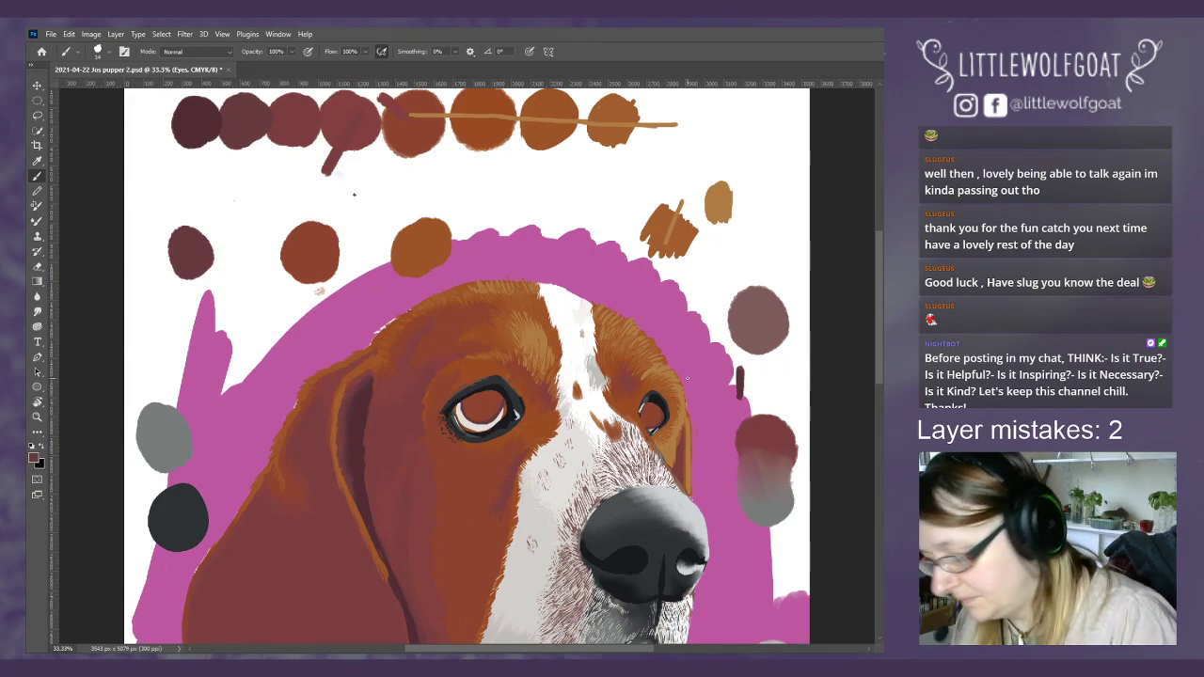
- Sample the separate orange-brown swatch from the Colours layer and paint lighter centres into both irises on the Eyes layer
key("alt+bracketleft")
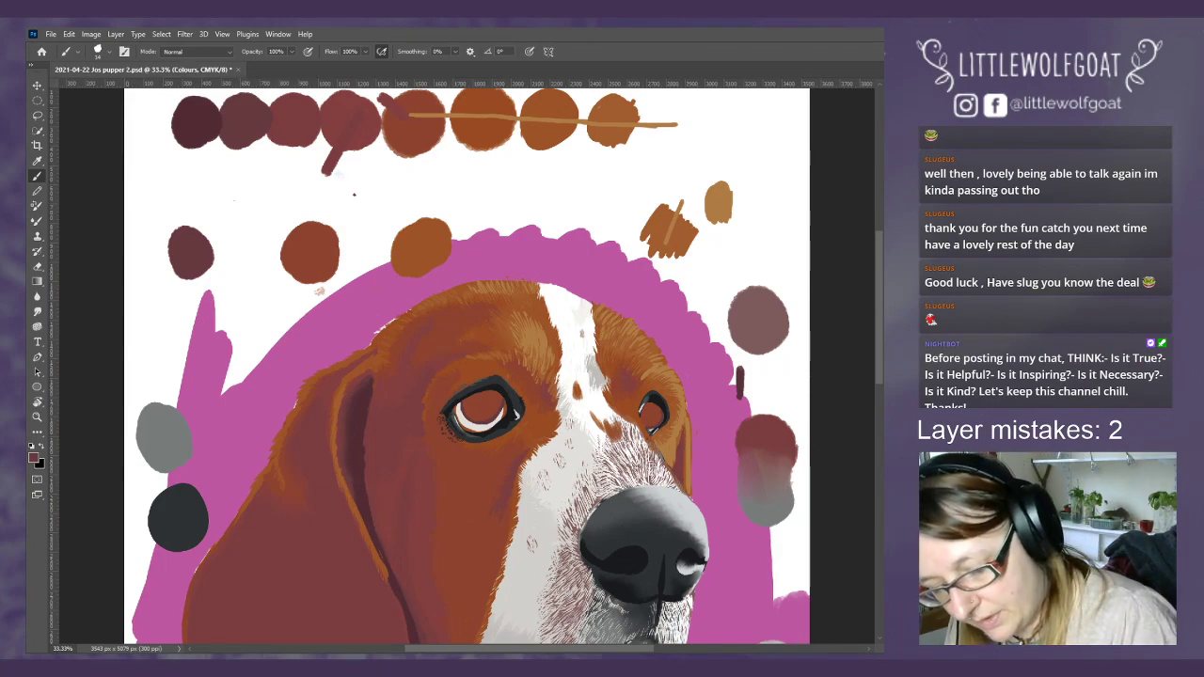
key("i")
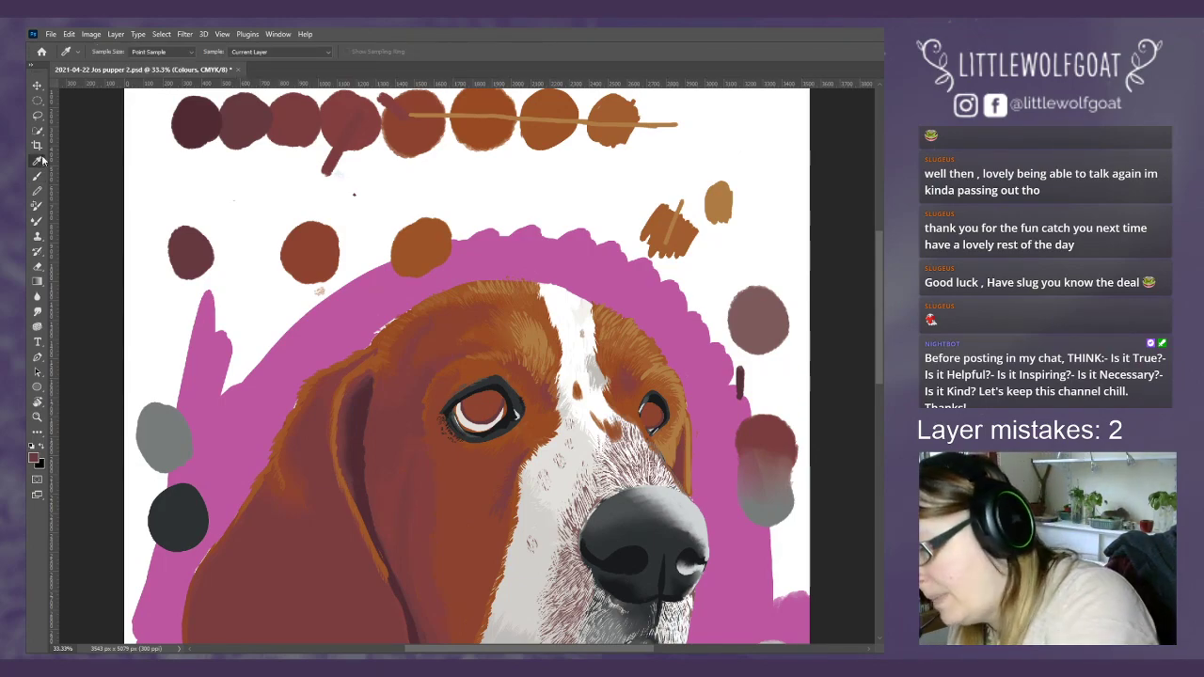
left_click(428, 226)
left_click(38, 175)
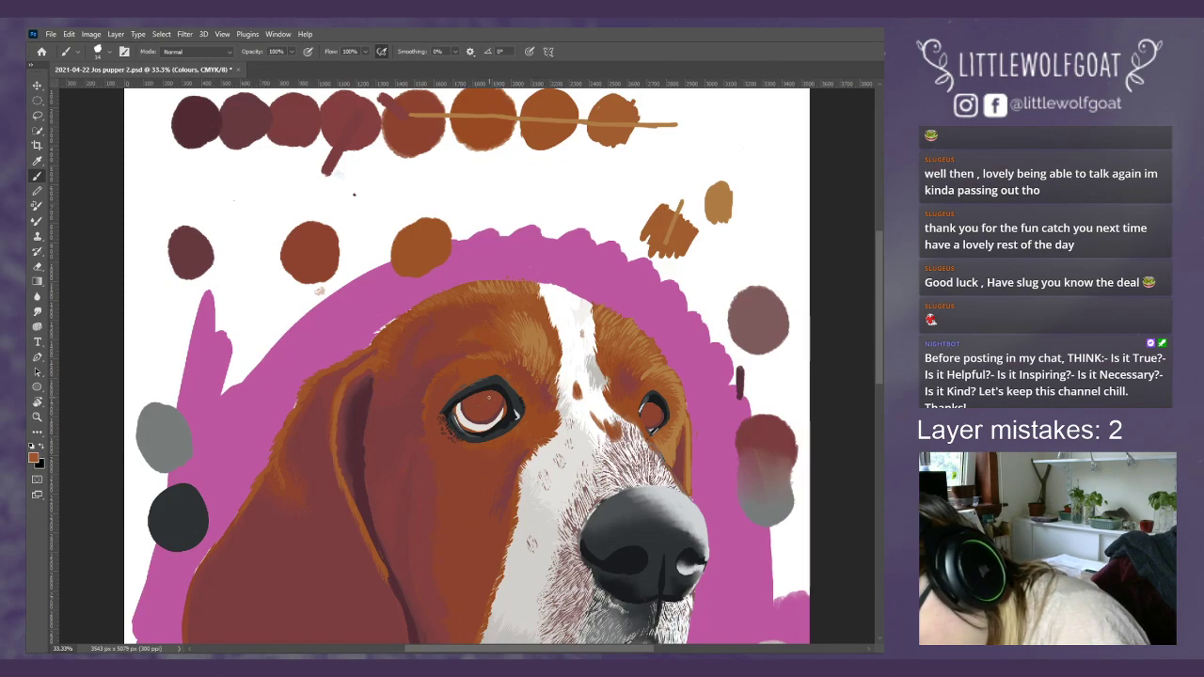
key("alt+bracketright")
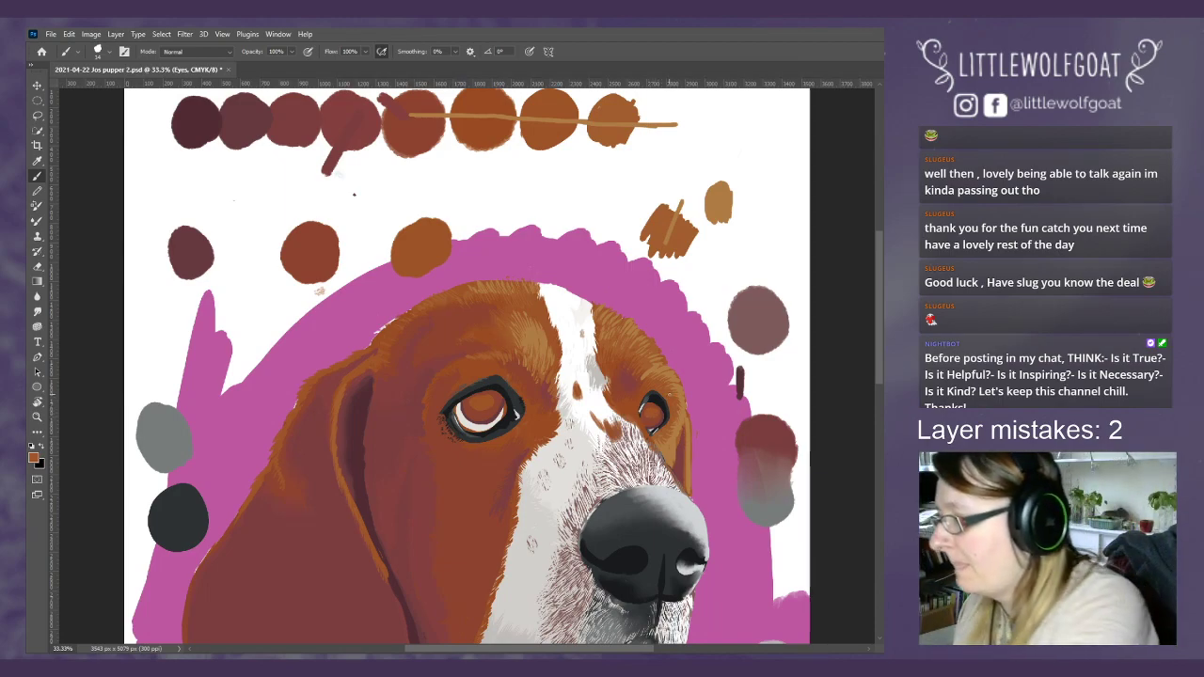
- Smudge the plum, reddish-brown and orange-brown areas of both irises into smooth blends with the Smudge tool
left_click(222, 34)
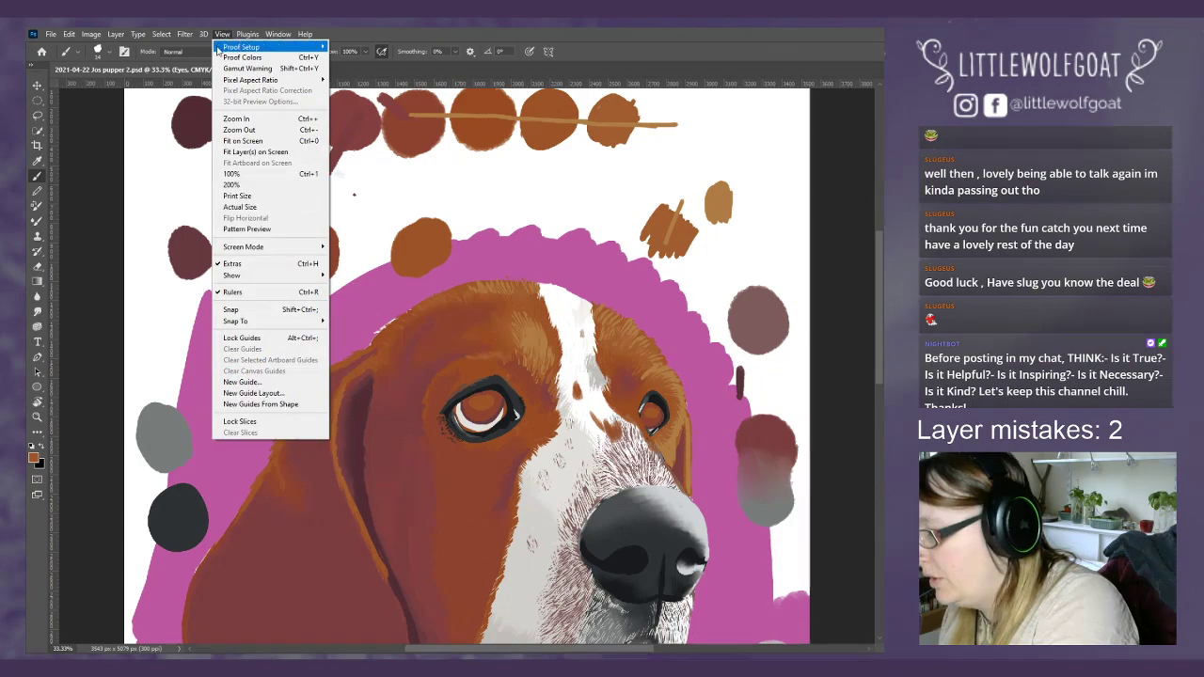
left_click(247, 121)
left_click(222, 33)
left_click(246, 120)
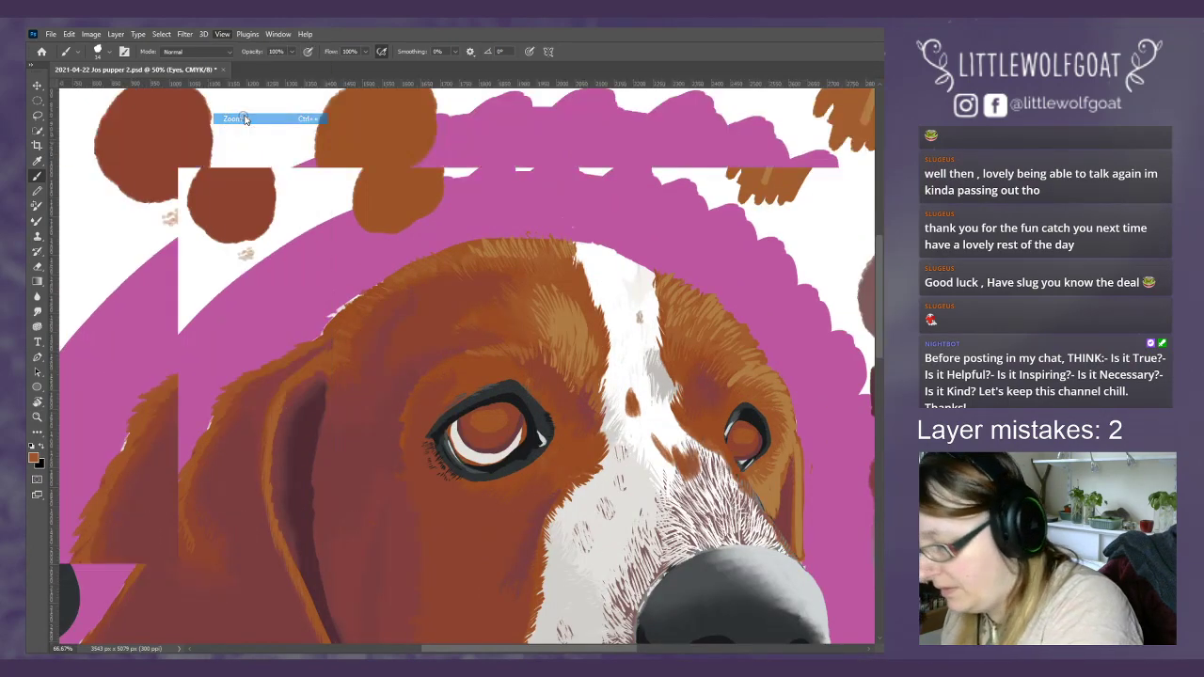
scroll(578, 584, "right", 5)
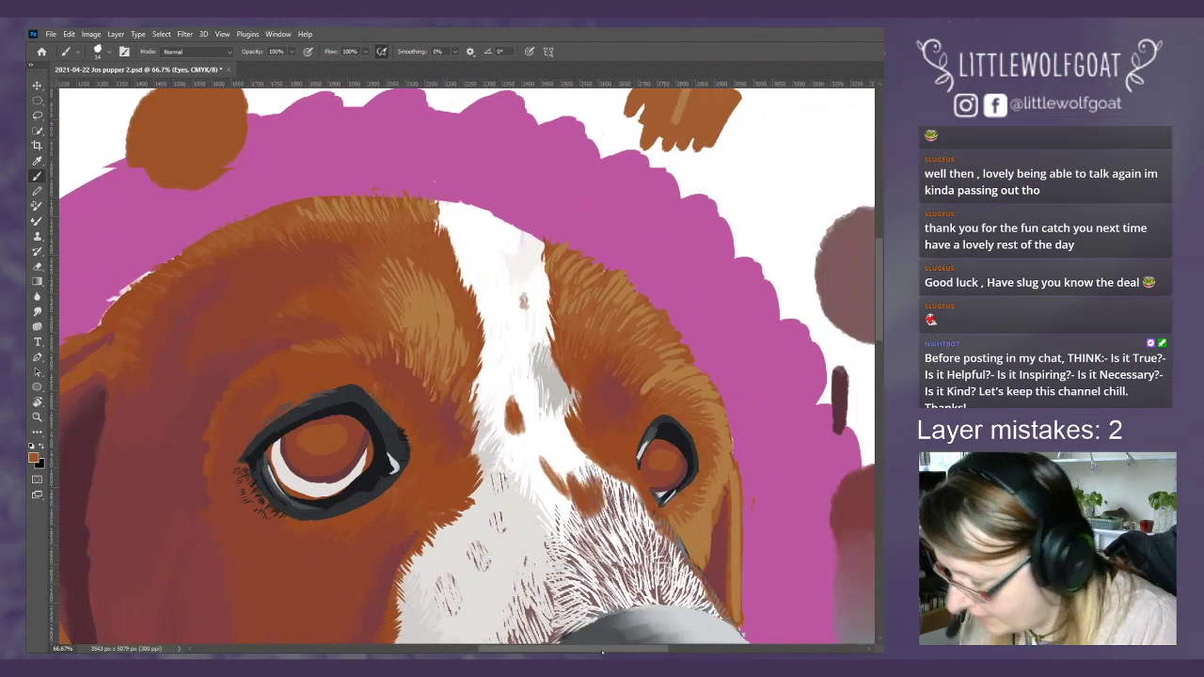
left_click(38, 311)
left_click(98, 51)
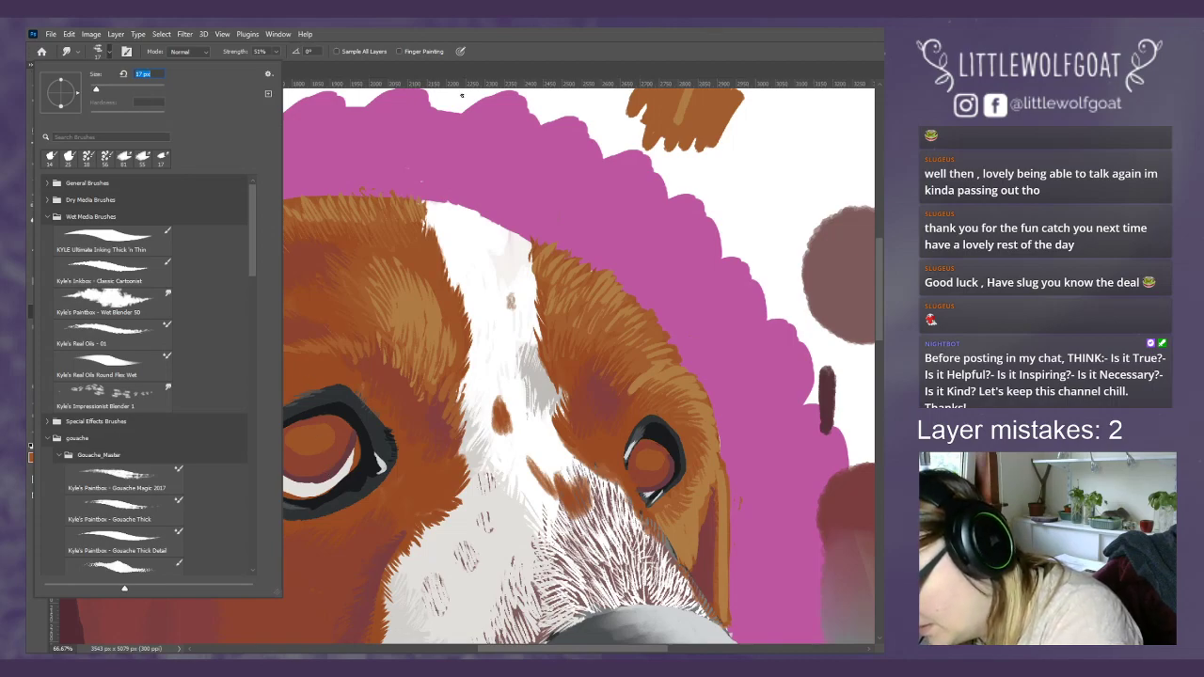
key("Return")
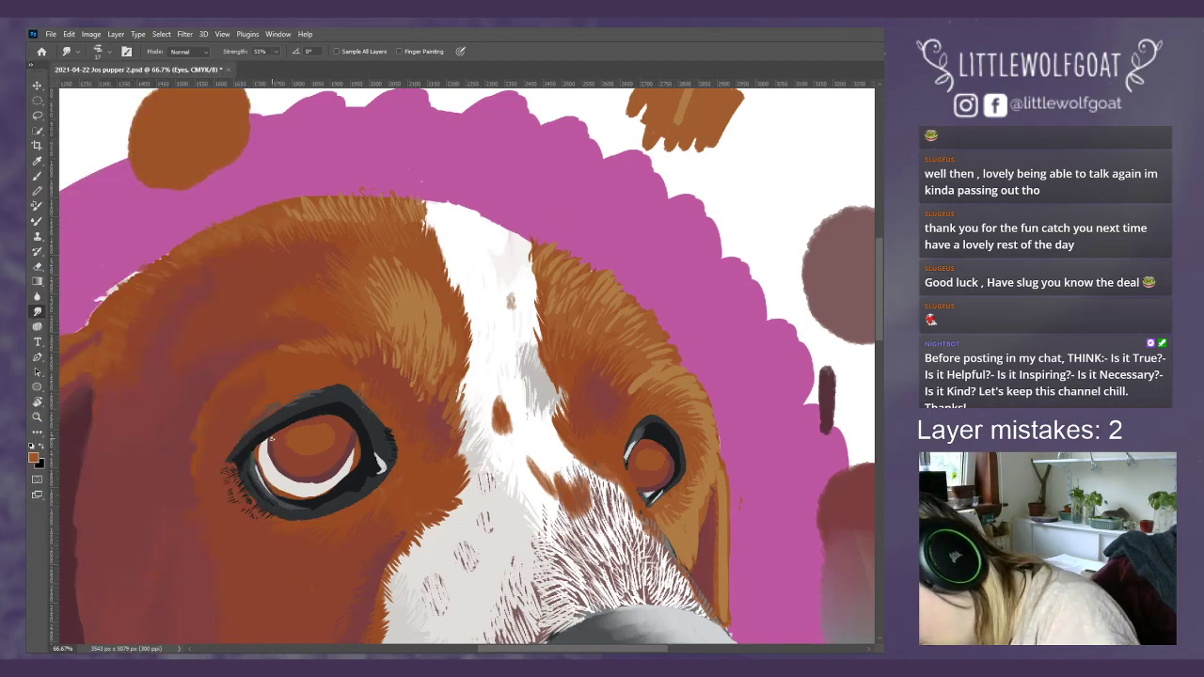
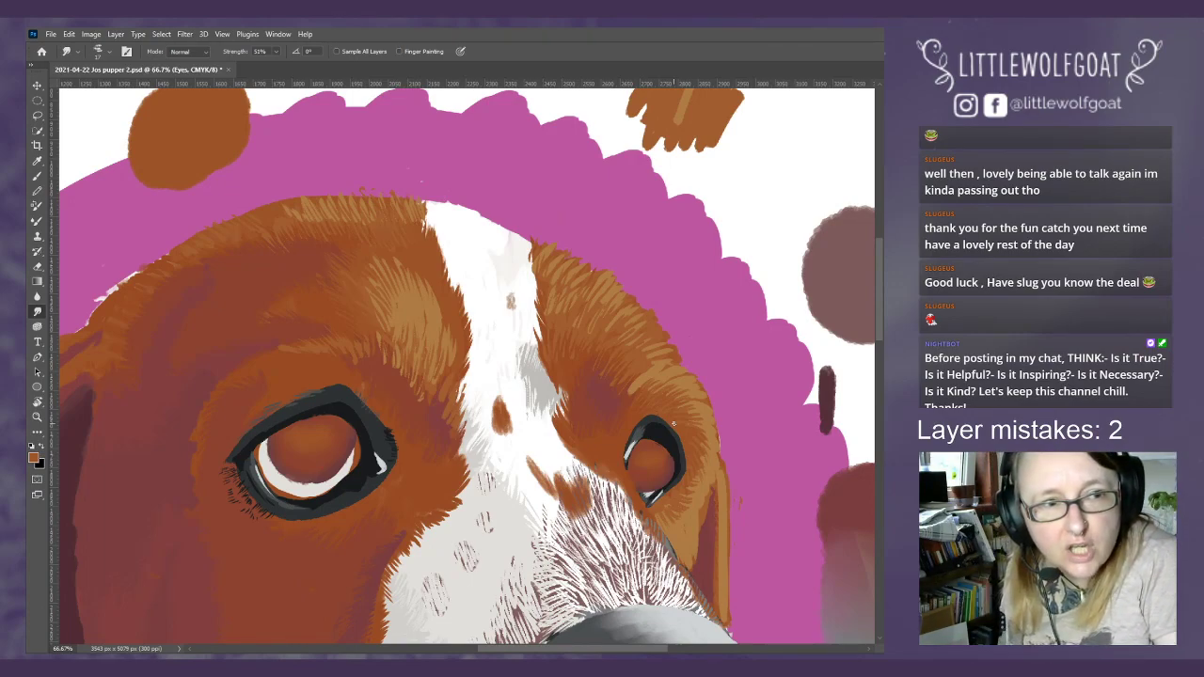
- Erase the excess colour along the lower edge of the larger eye's iris to tidy its outline against the white
left_click(38, 266)
left_click(101, 53)
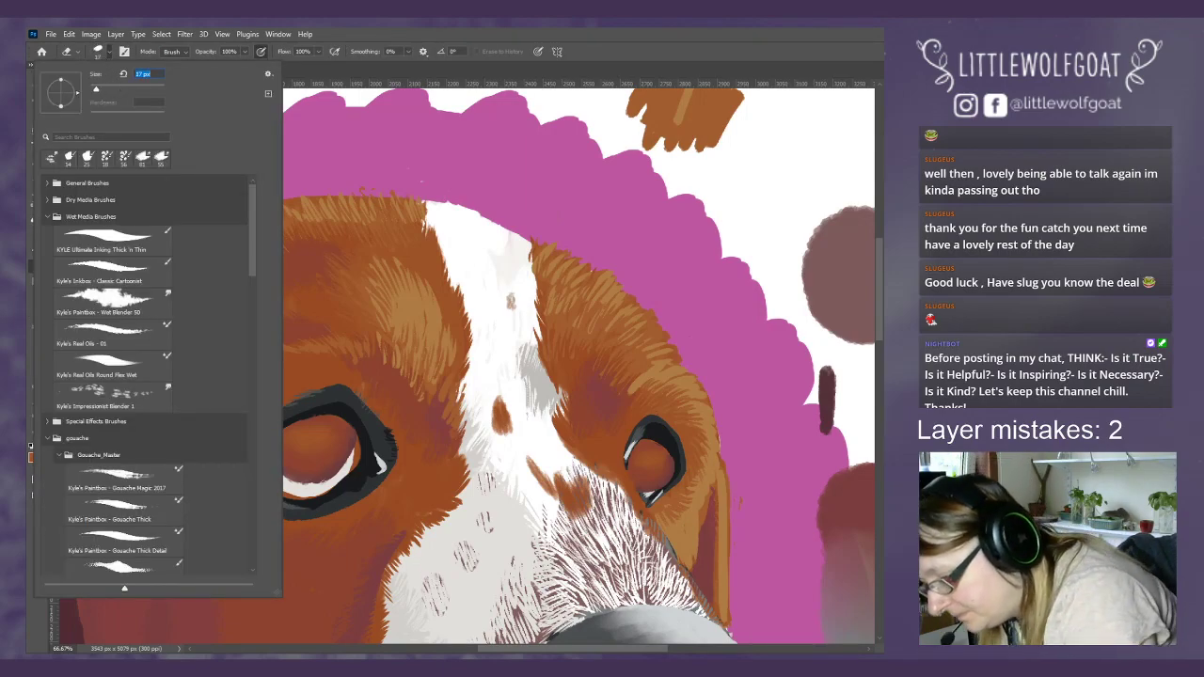
left_click(303, 489)
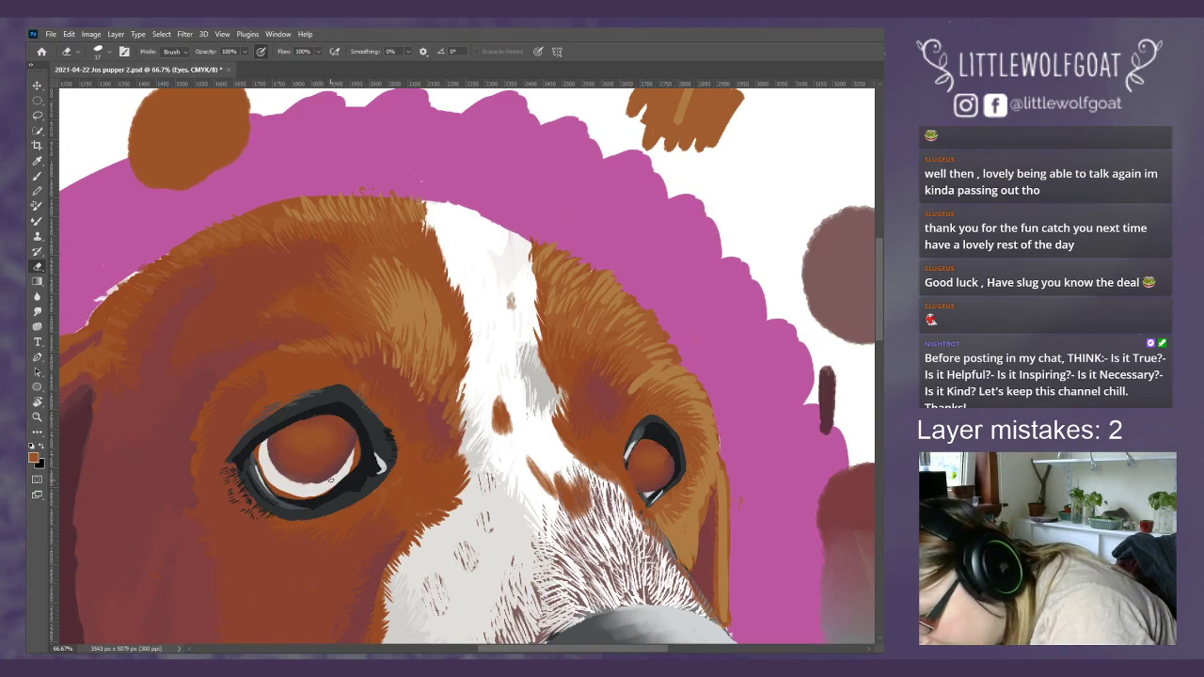
left_click(354, 452)
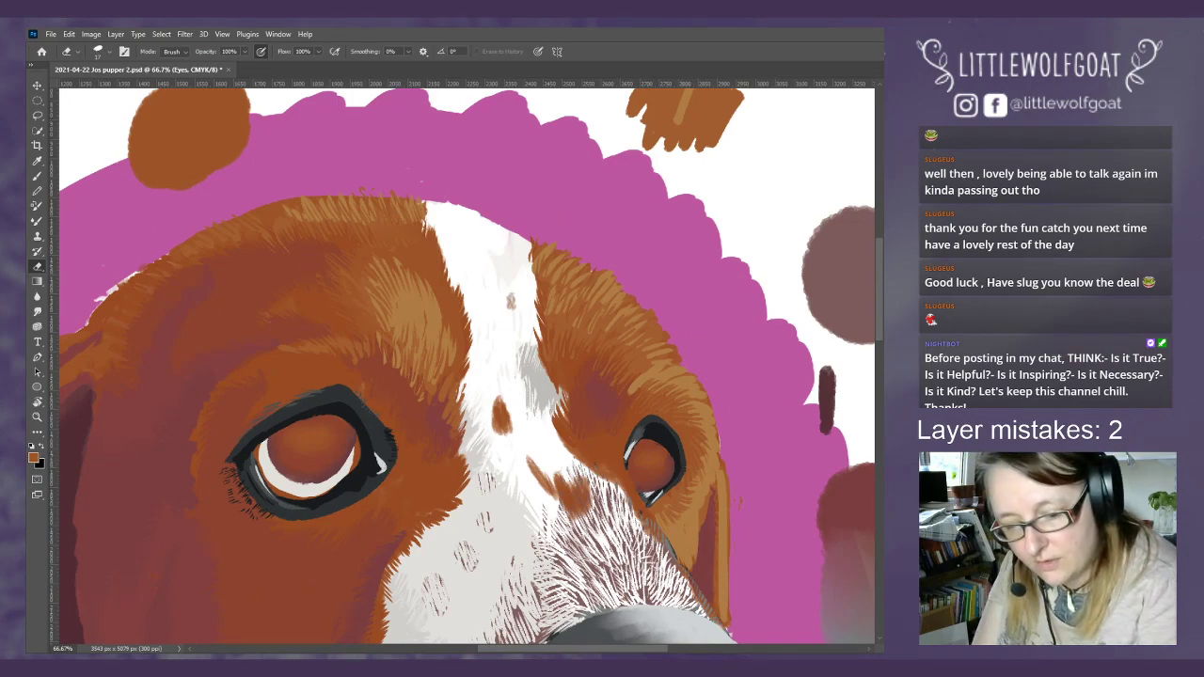
- Sample the dark plum swatch from the Colours layer, set the brush size to 7 px and reselect the Eyes layer
key("alt+bracketleft")
left_click_drag(876, 334, 881, 296)
left_click_drag(519, 650, 455, 633)
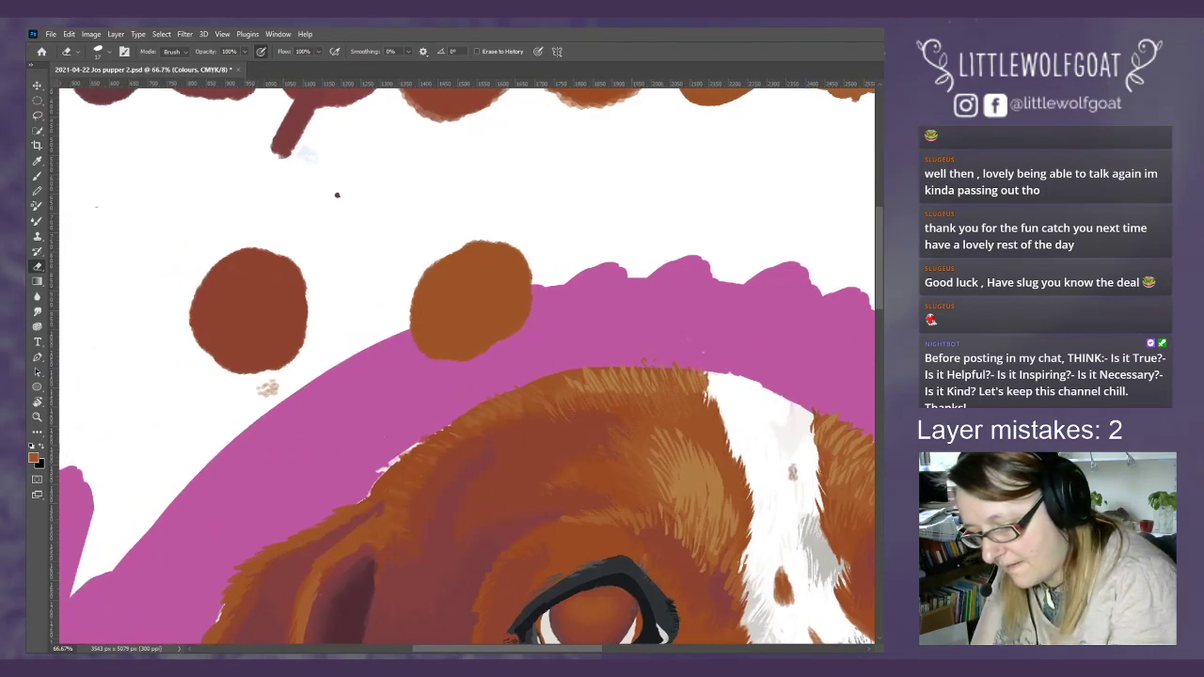
left_click_drag(527, 652, 452, 629)
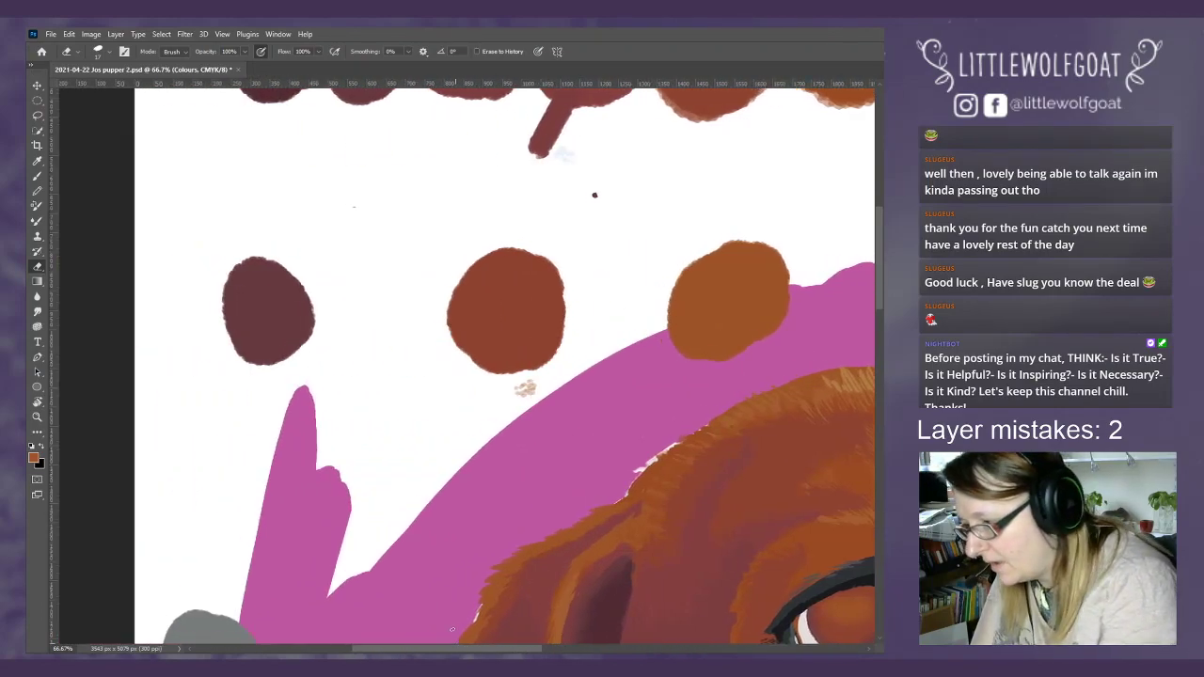
left_click(37, 161)
left_click(280, 307)
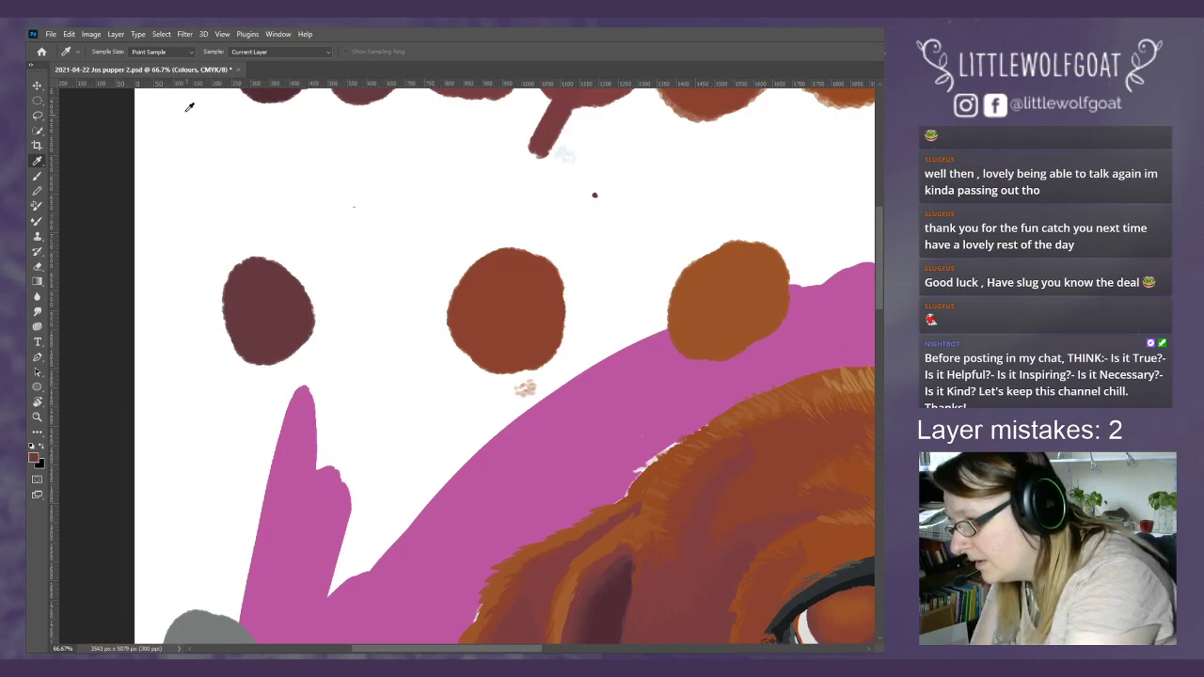
left_click(36, 176)
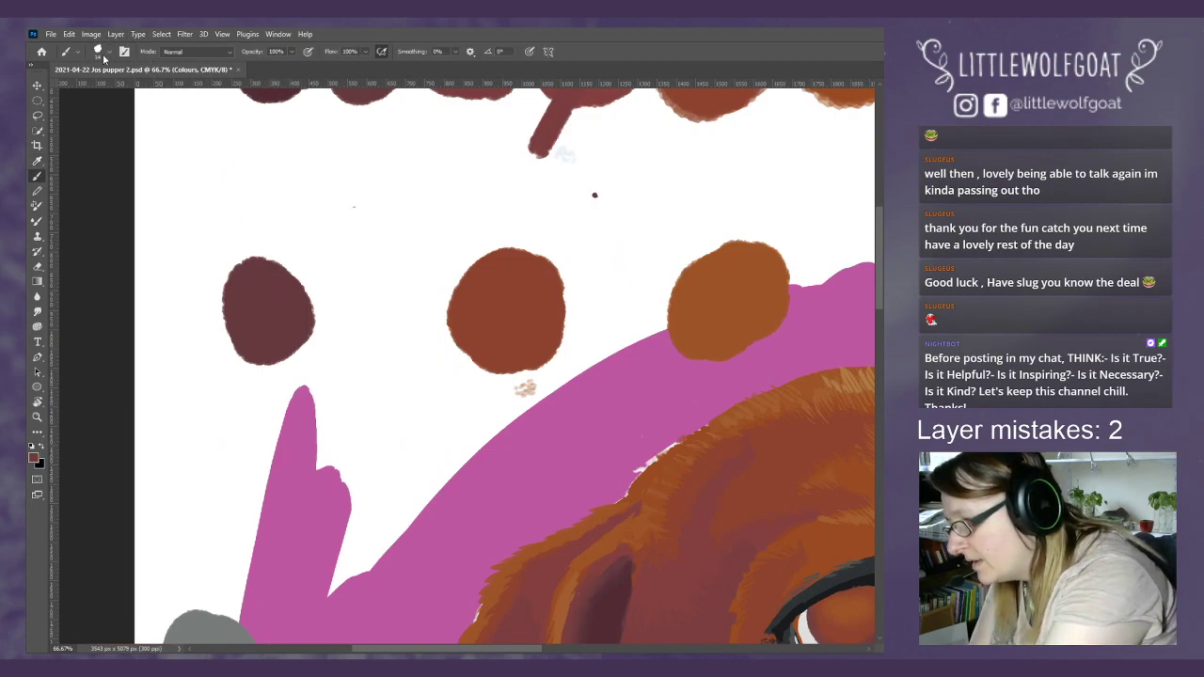
left_click(103, 53)
left_click_drag(96, 89, 94, 90)
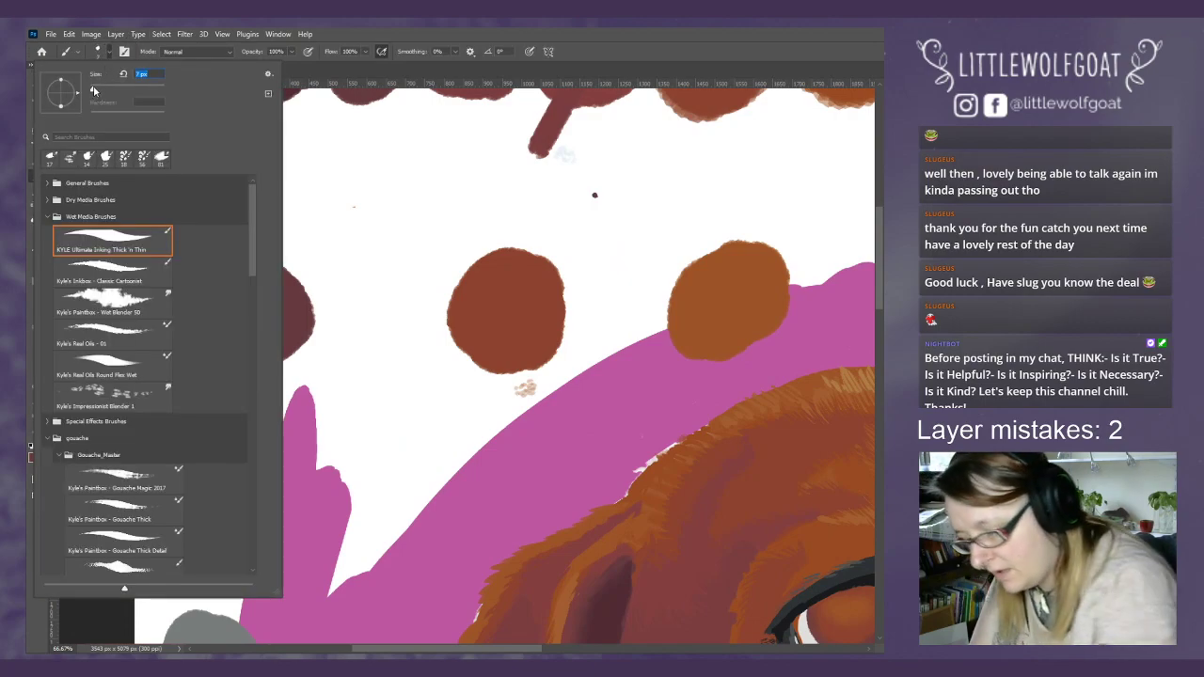
left_click_drag(536, 648, 646, 639)
left_click_drag(879, 281, 880, 333)
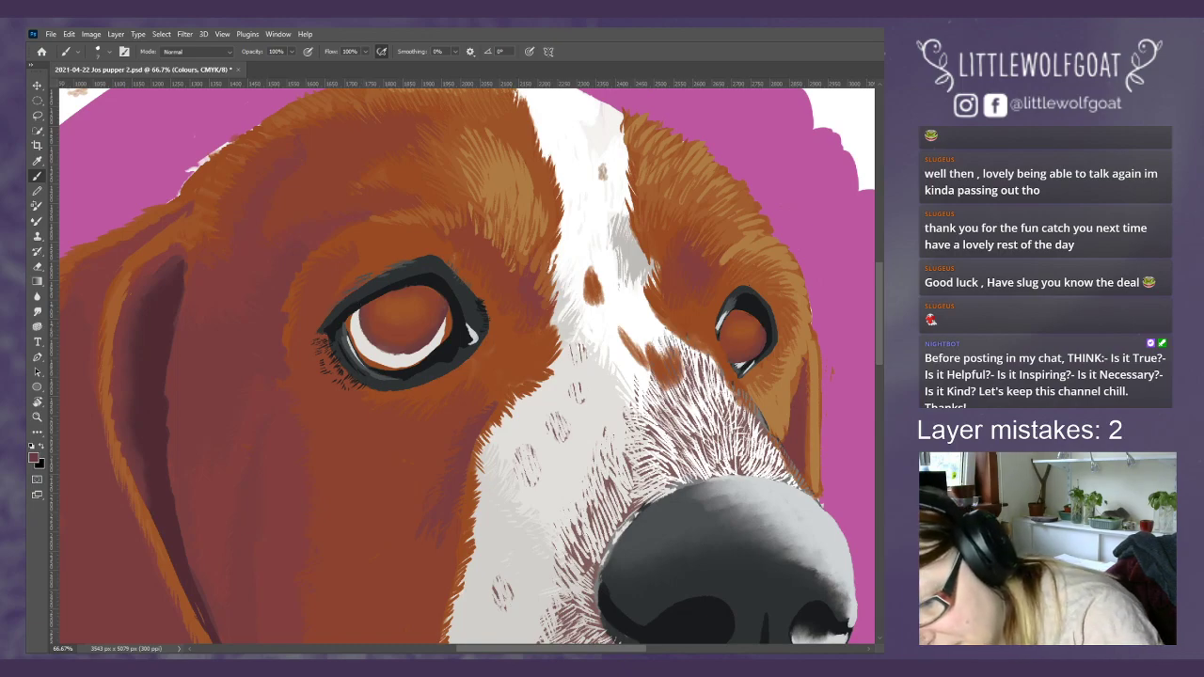
key("alt+bracketright")
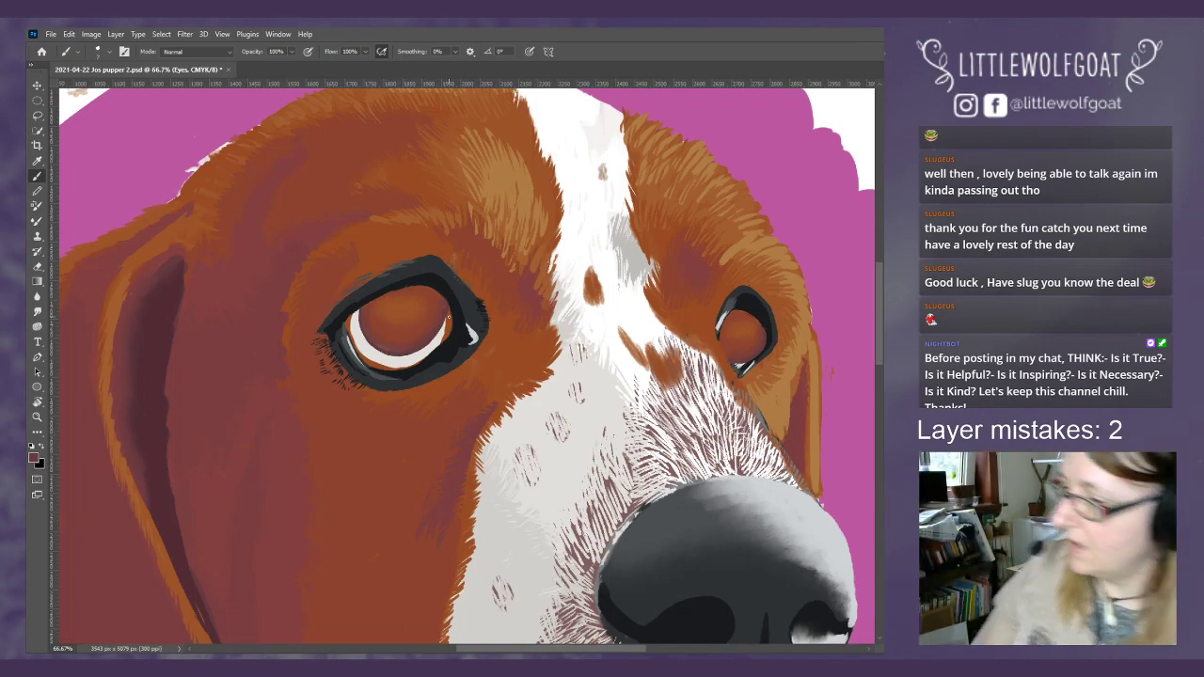
- Fit the whole portrait in view, show the fine fur-detail strokes on the dog's face and make Eyes b the active layer
left_click(222, 34)
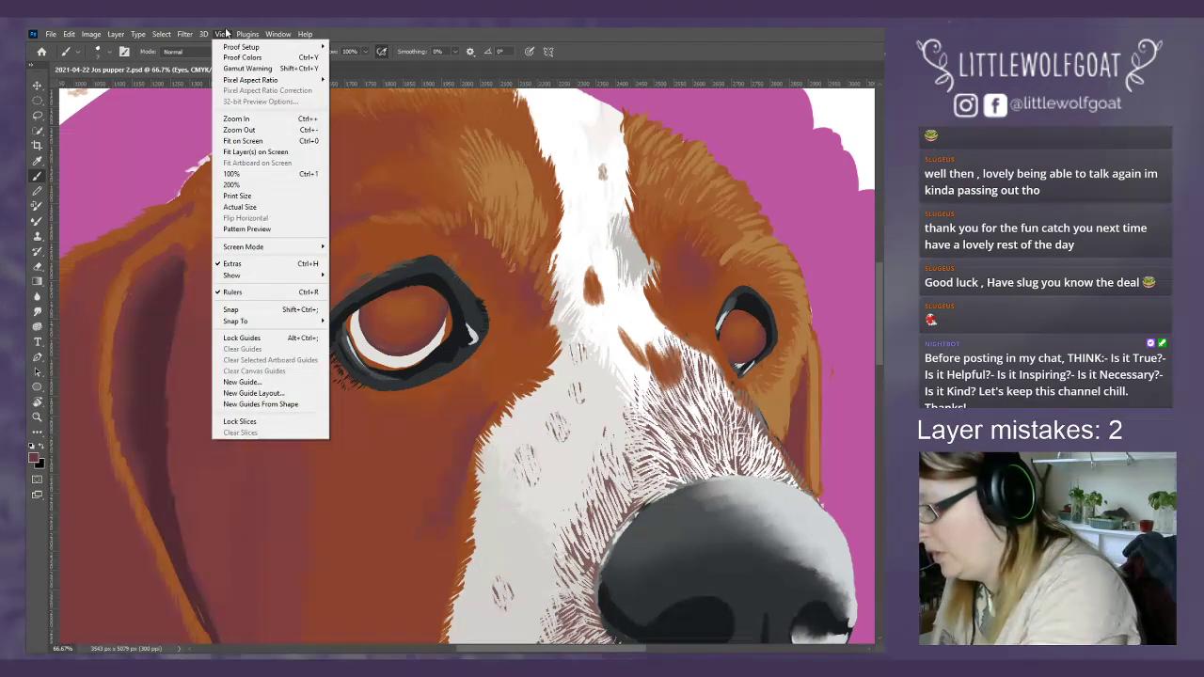
left_click(247, 140)
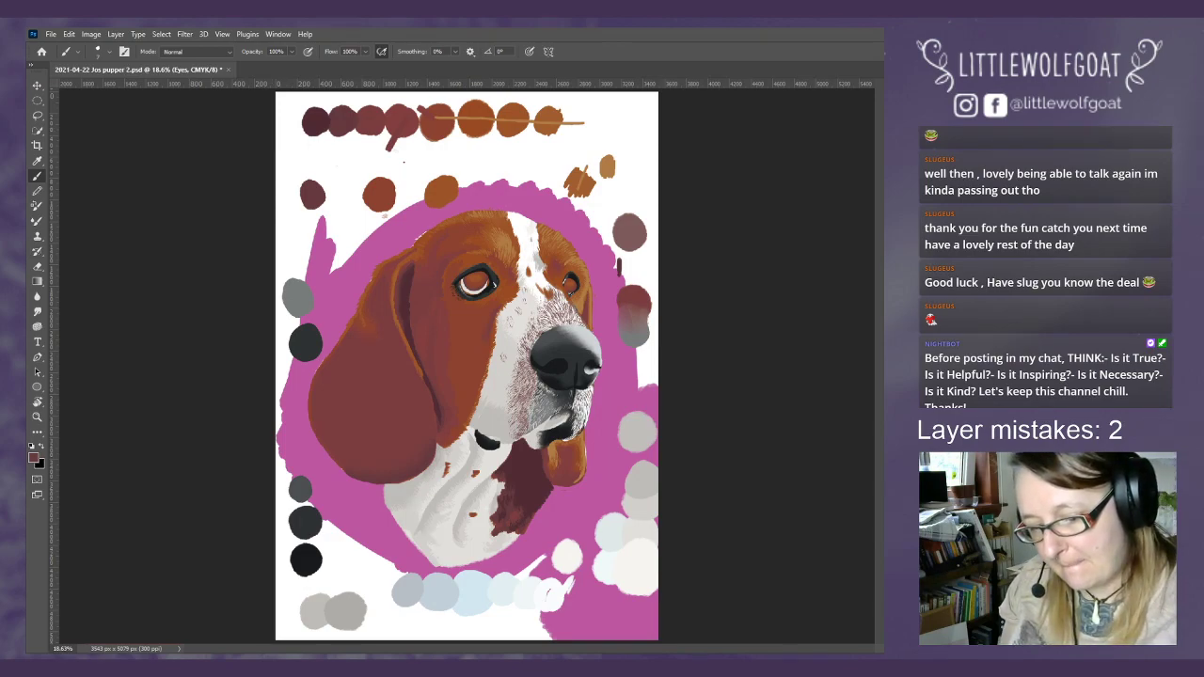
left_click_drag(529, 271, 544, 289)
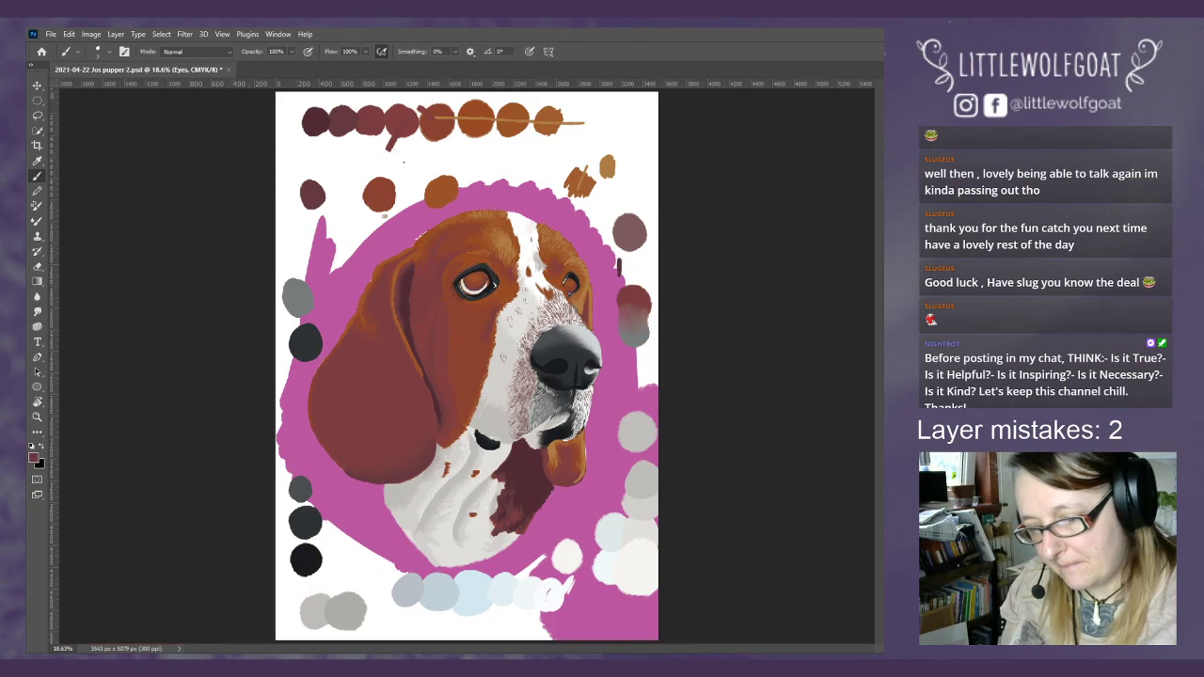
left_click_drag(504, 226, 443, 414)
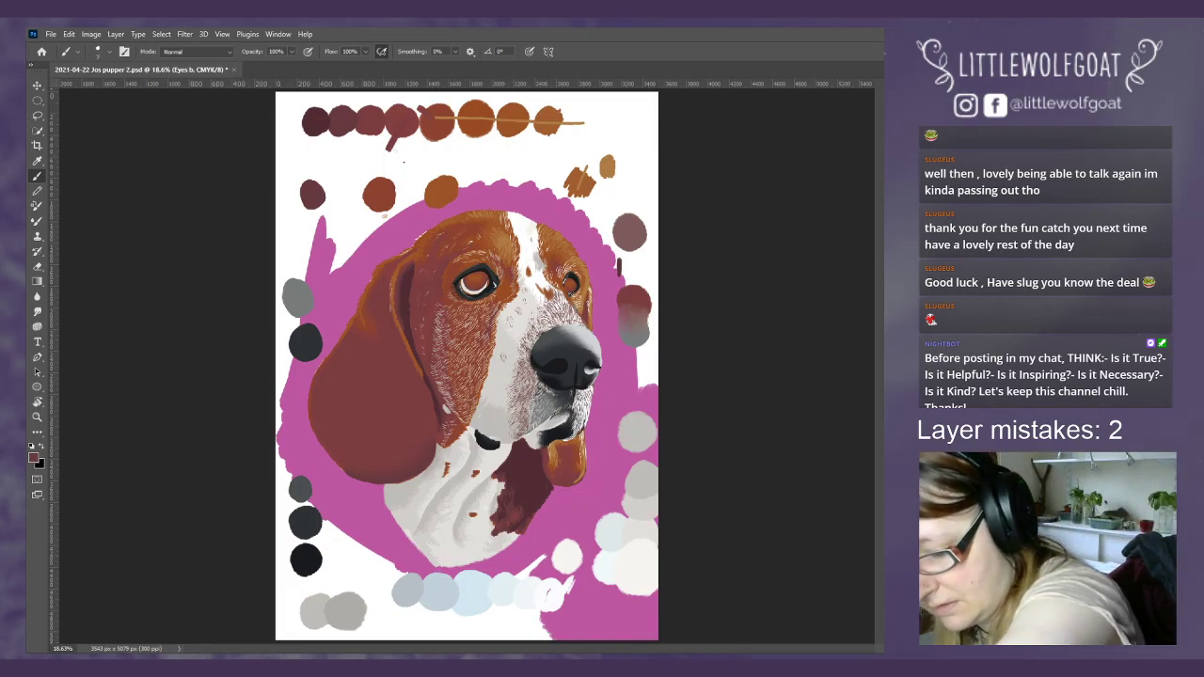
key("alt+bracketright")
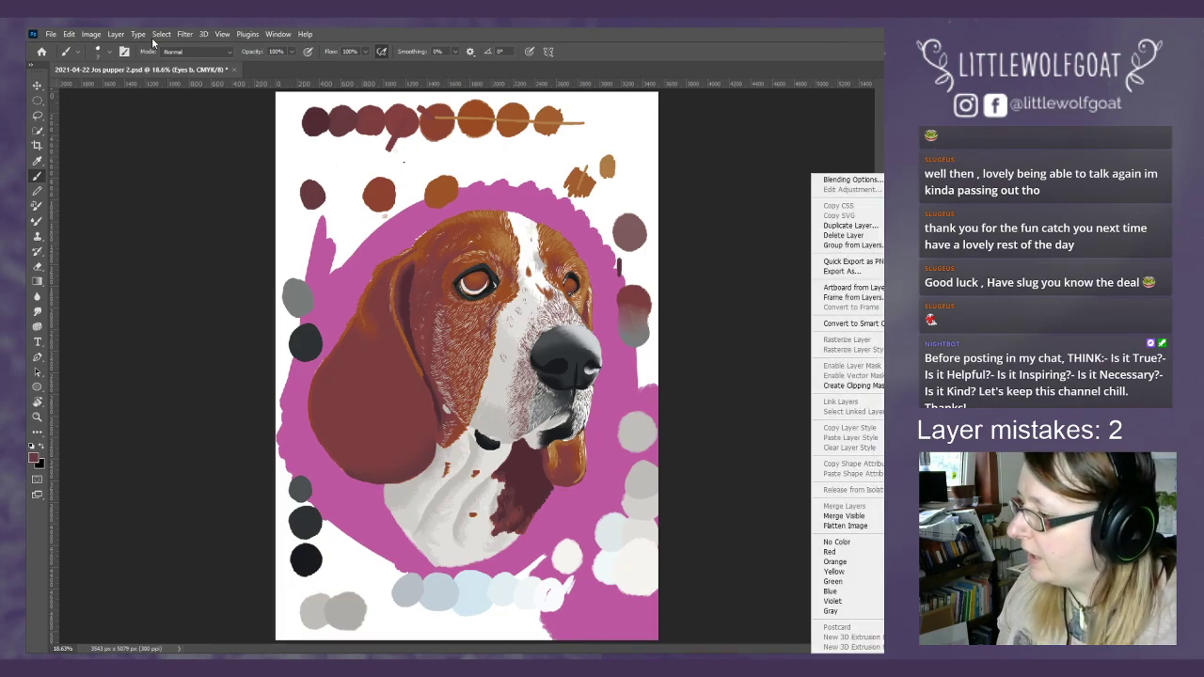
- Create a new layer named "Eyes w" with Normal mode and 100% opacity
left_click(117, 38)
left_click(118, 38)
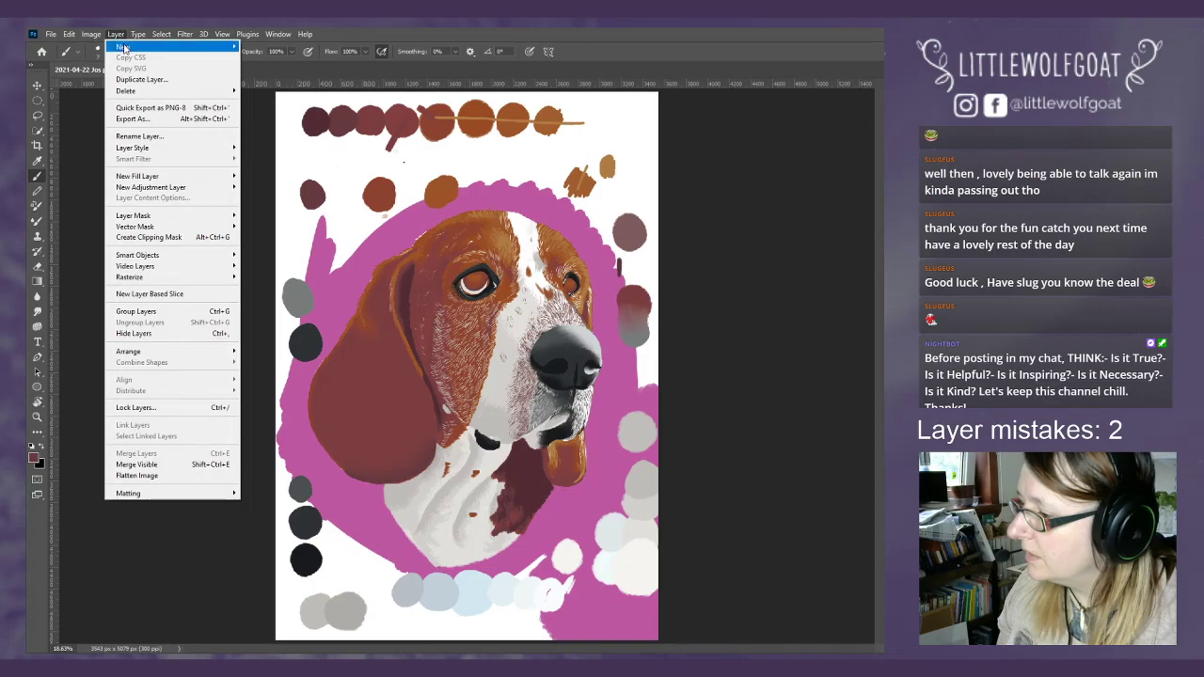
mouse_move(127, 46)
left_click(260, 45)
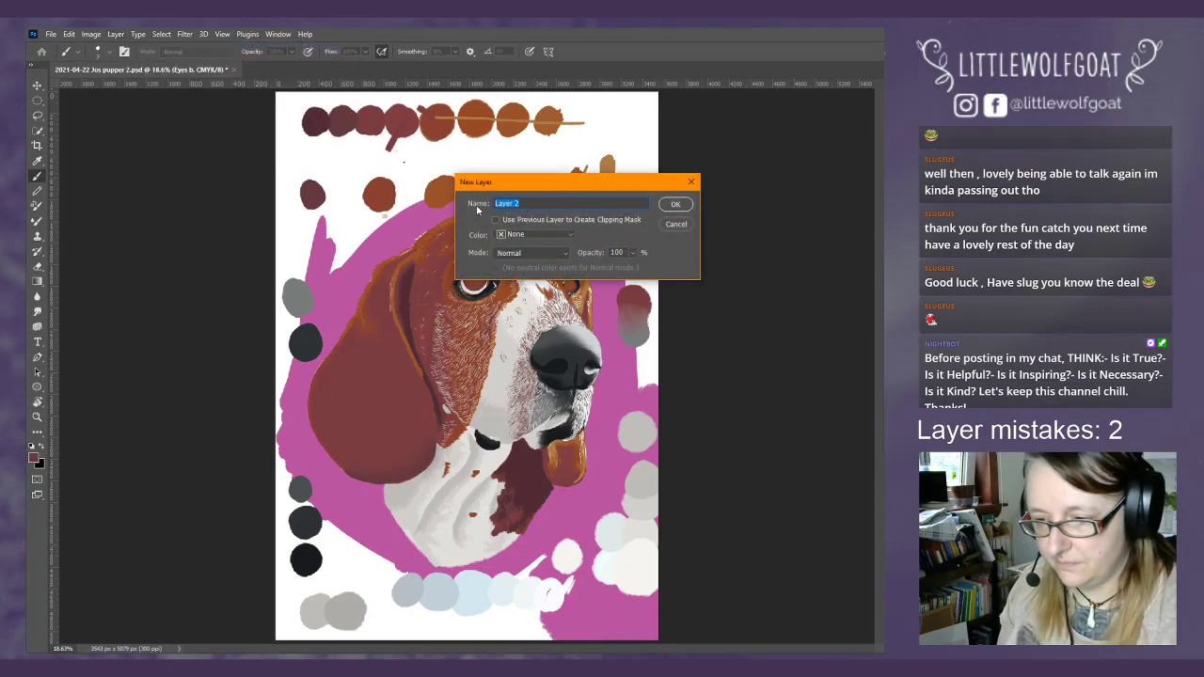
left_click(539, 203)
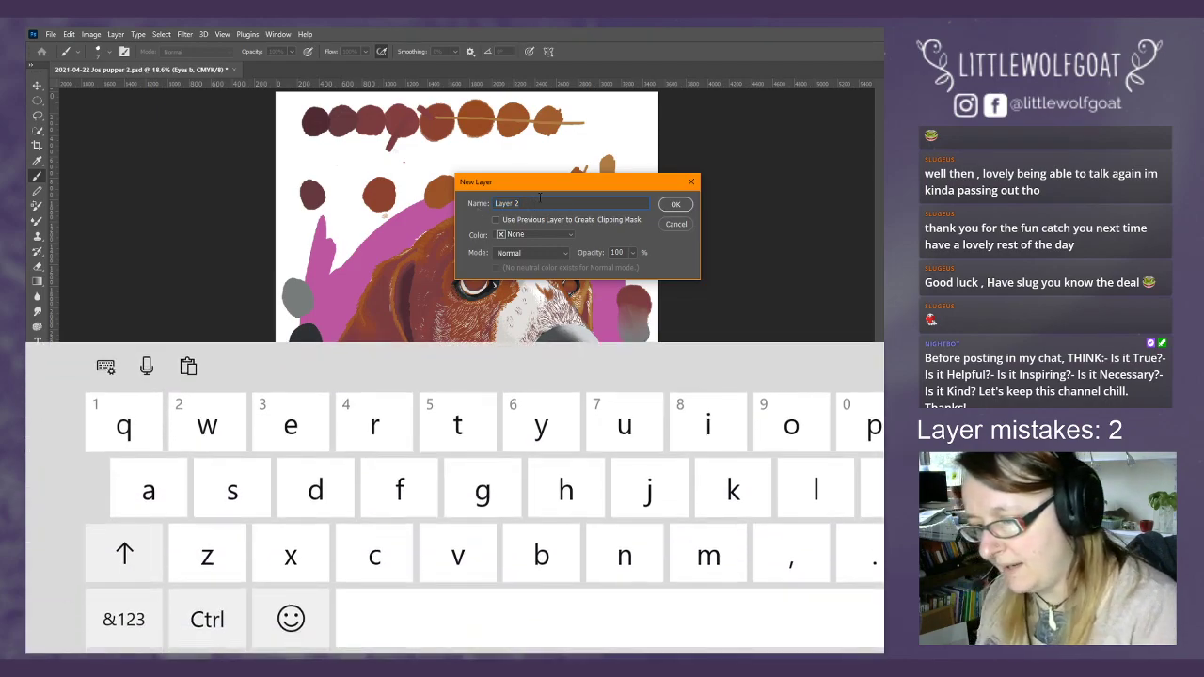
key("BackSpace")
key("BackSpace")
key("BackSpace")
key("BackSpace")
key("BackSpace")
key("BackSpace")
key("BackSpace")
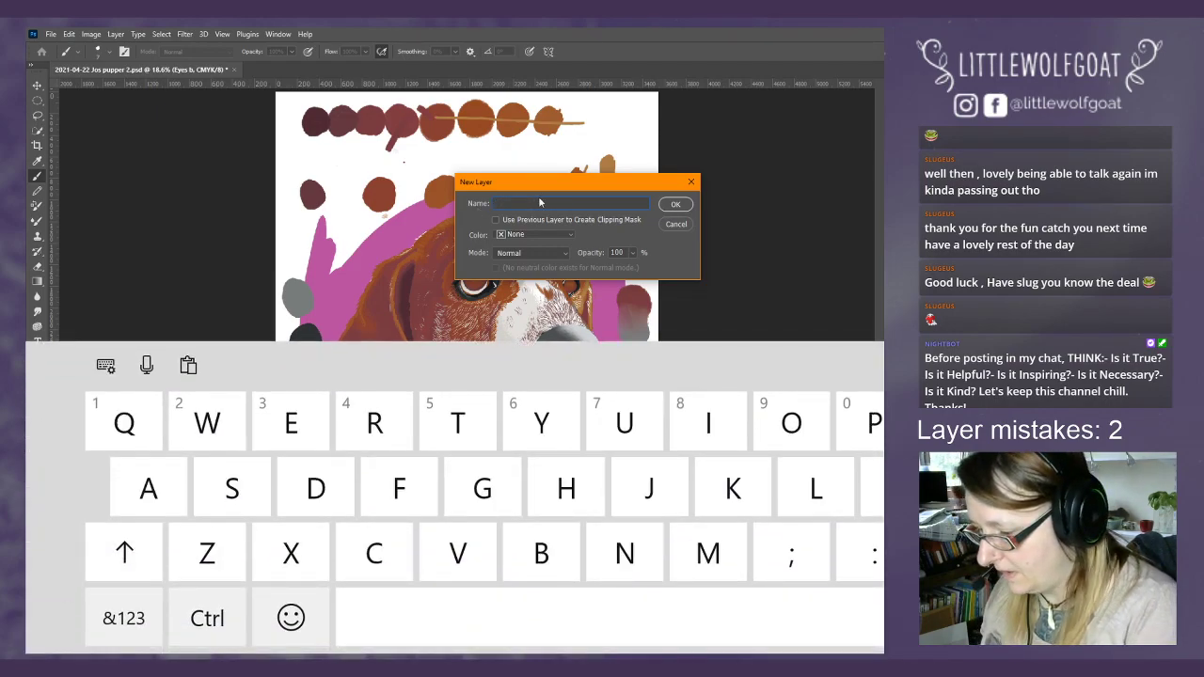
type("Eyes ")
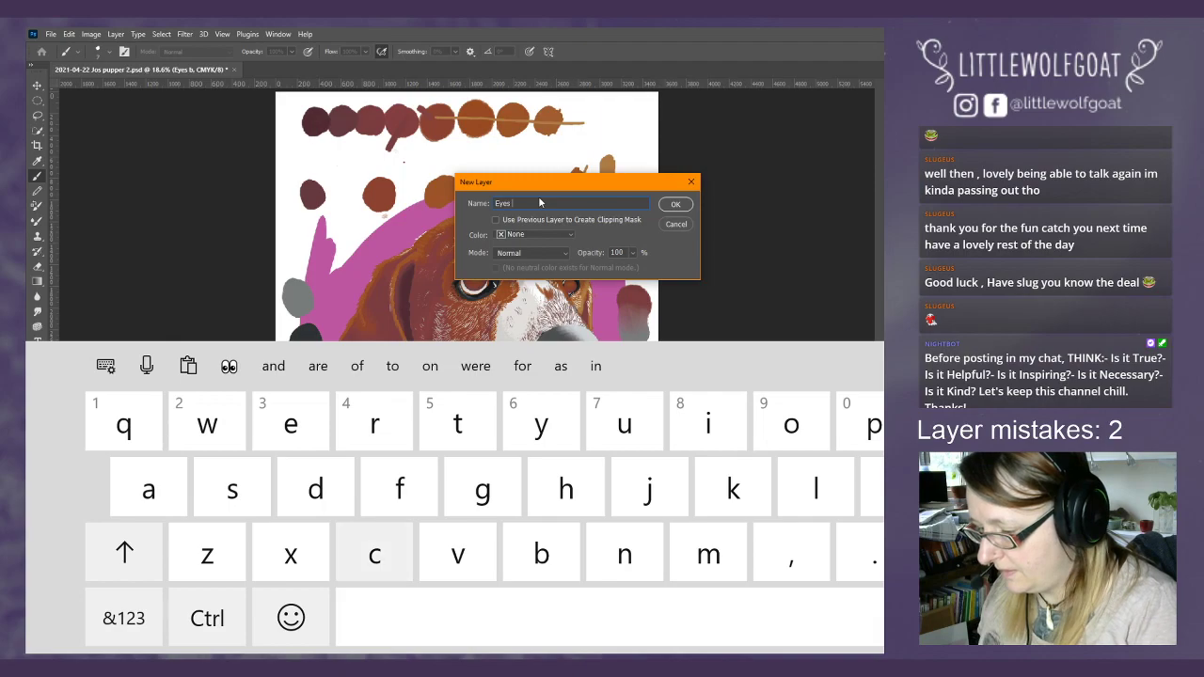
type("w")
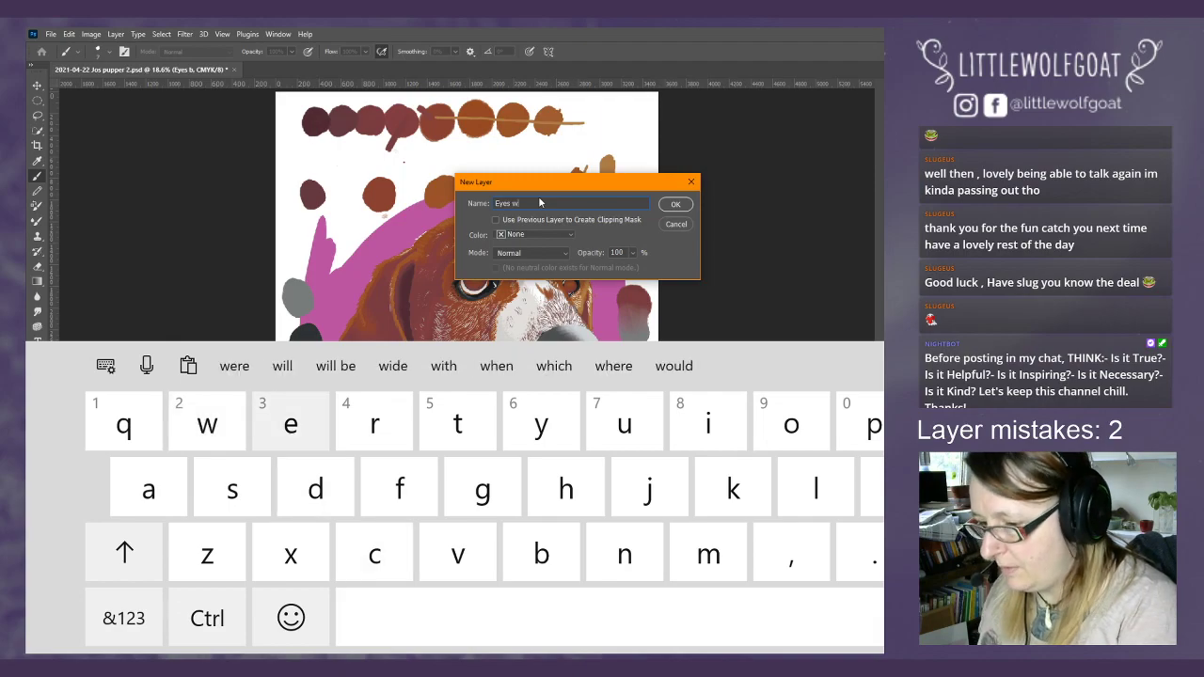
left_click(683, 207)
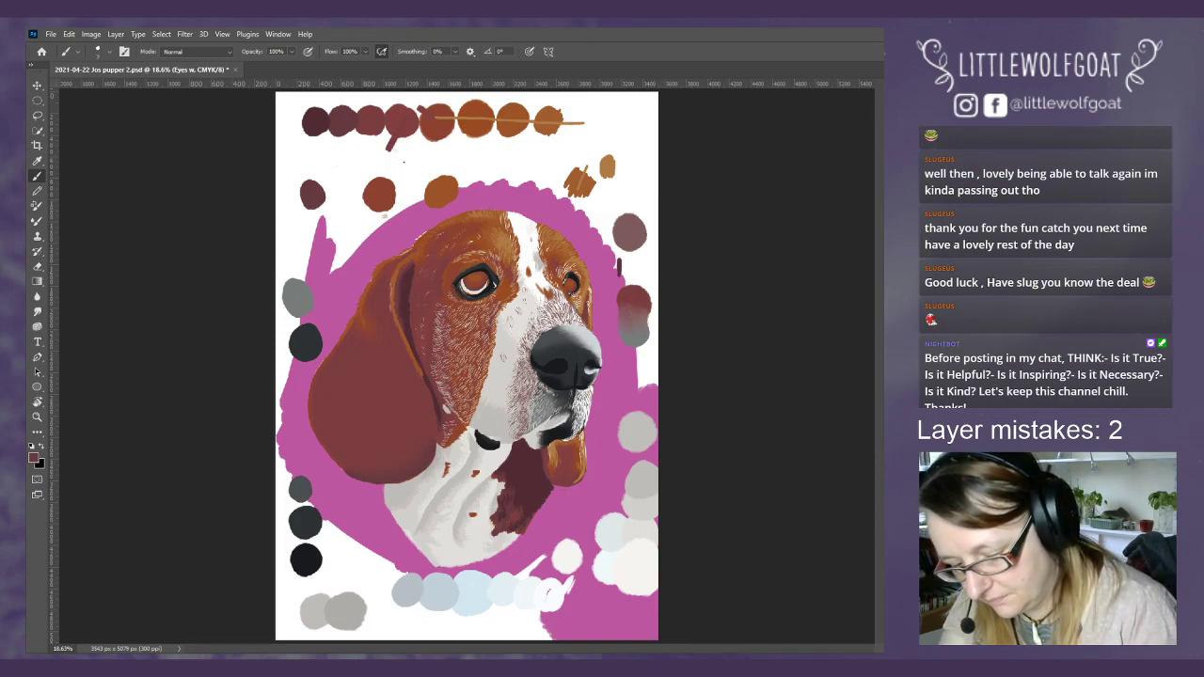
- Toggle the White layers shading off and on to check its effect on the dog's muzzle and chest
left_click_drag(533, 222, 523, 282)
left_click_drag(578, 393, 576, 427)
key("ctrl+z")
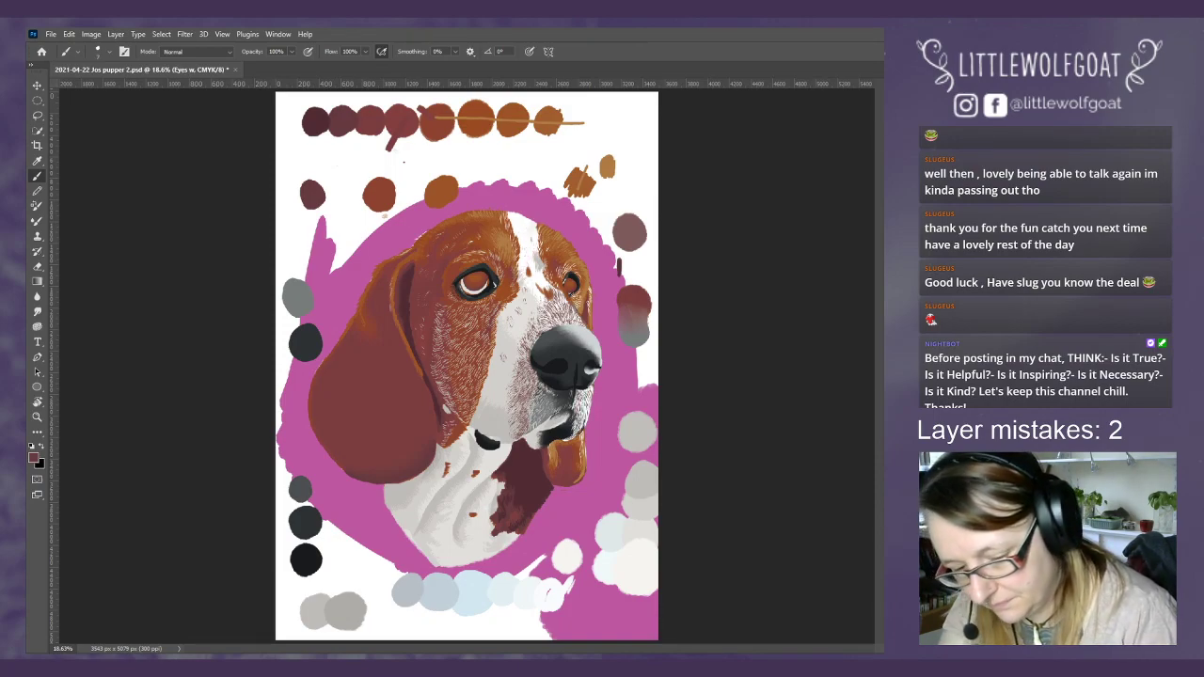
key("ctrl+z")
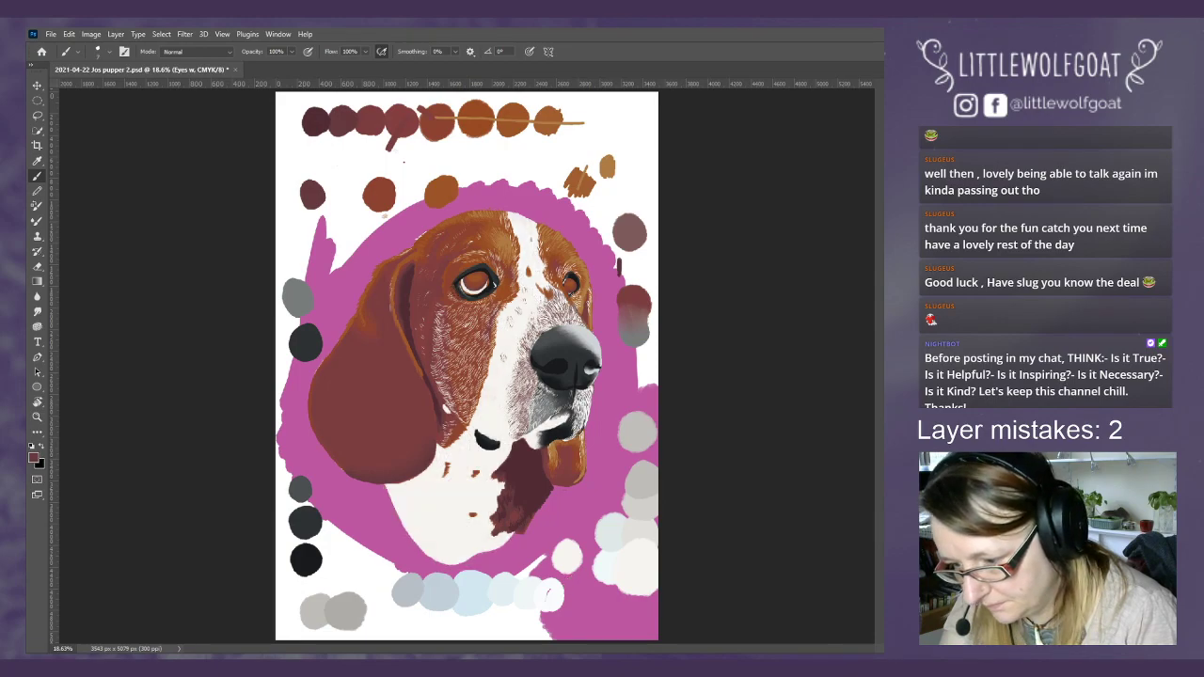
key("ctrl+shift+z")
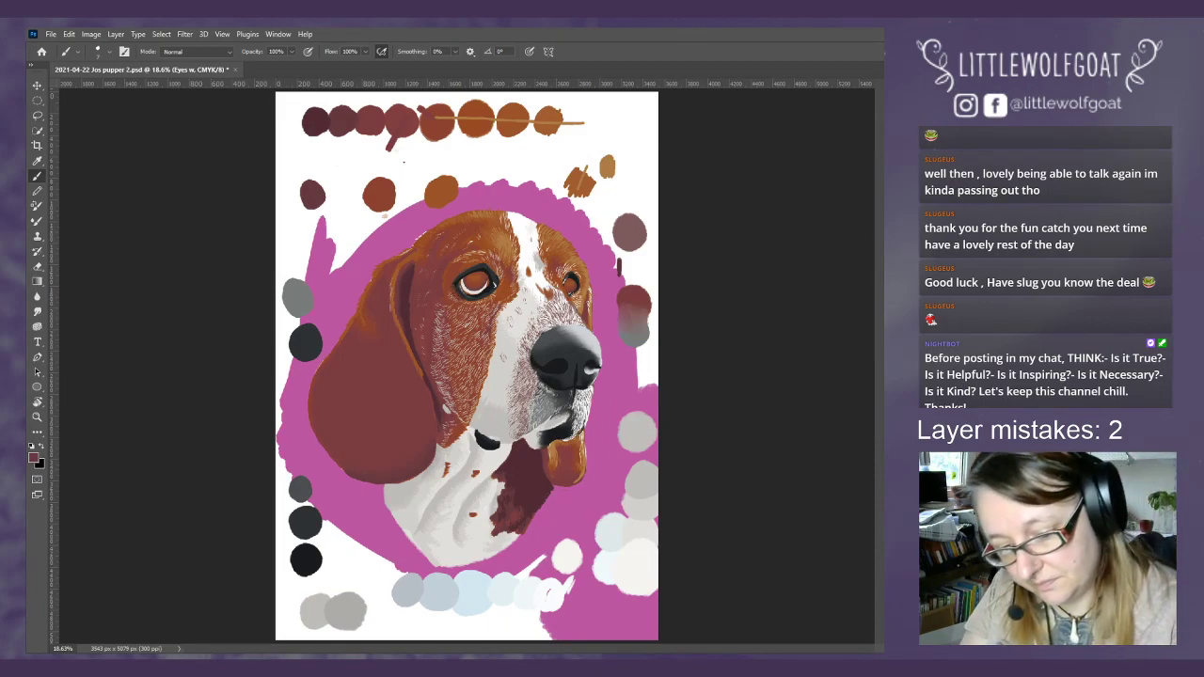
key("alt+bracketleft")
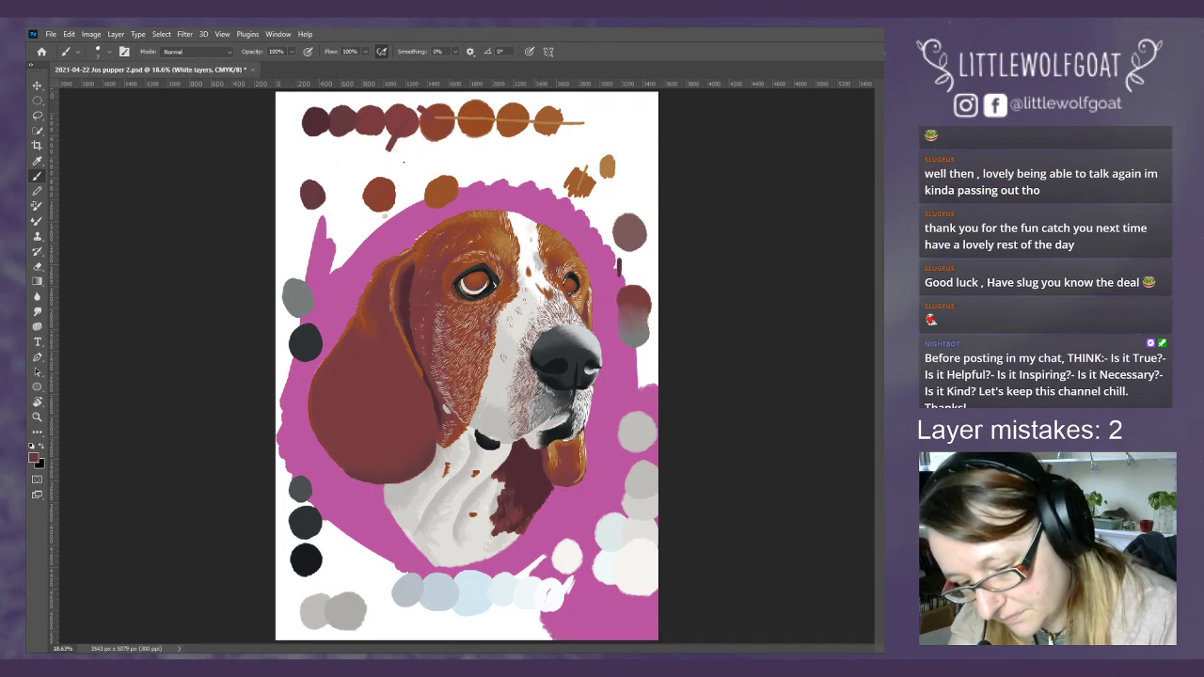
key("ctrl+z")
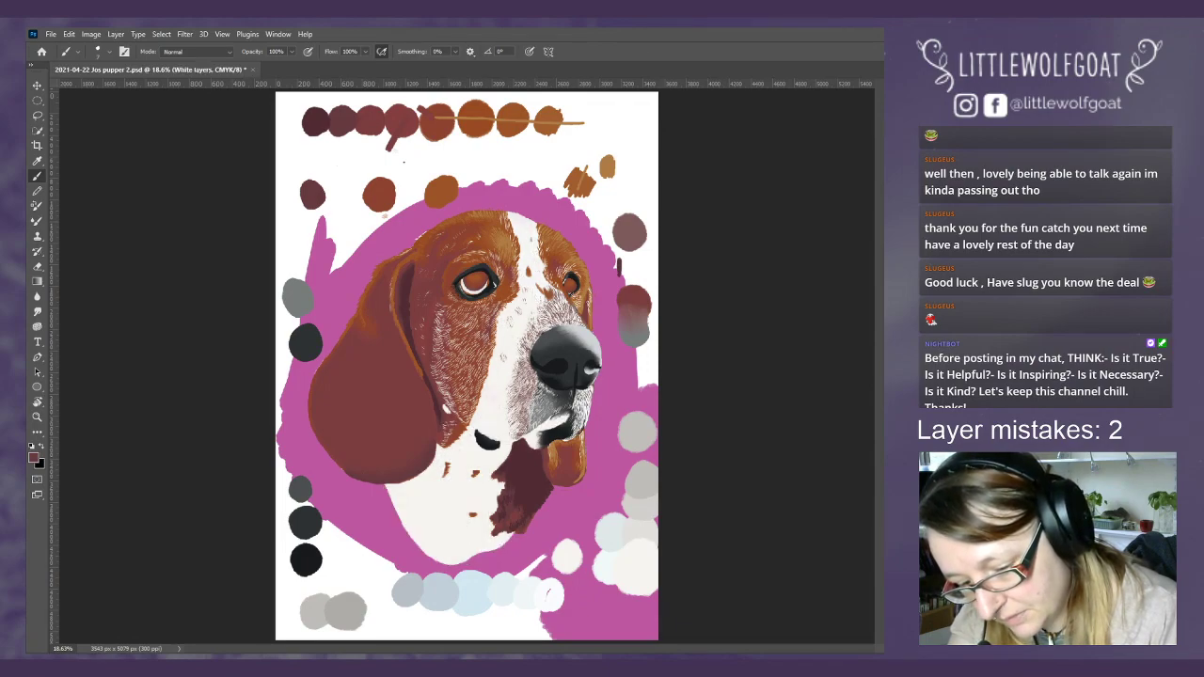
key("ctrl+shift+z")
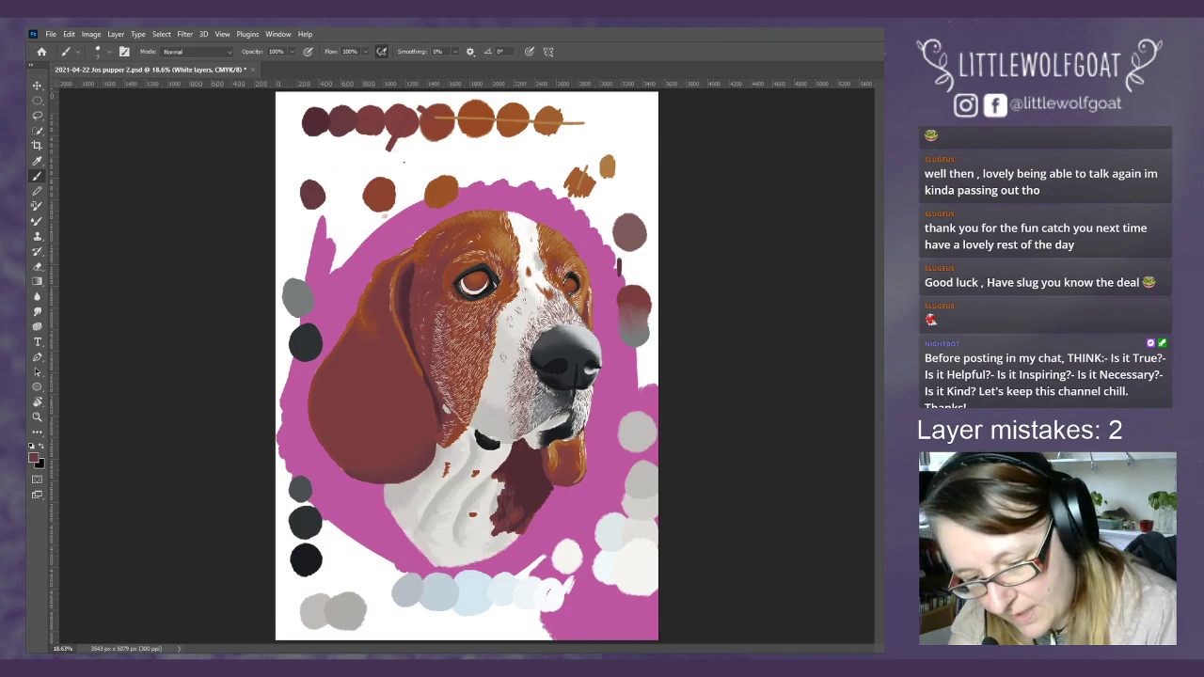
- Sample the pale grey-white swatch from the Colours layer and make Eyes w the active layer again
key("alt+bracketleft")
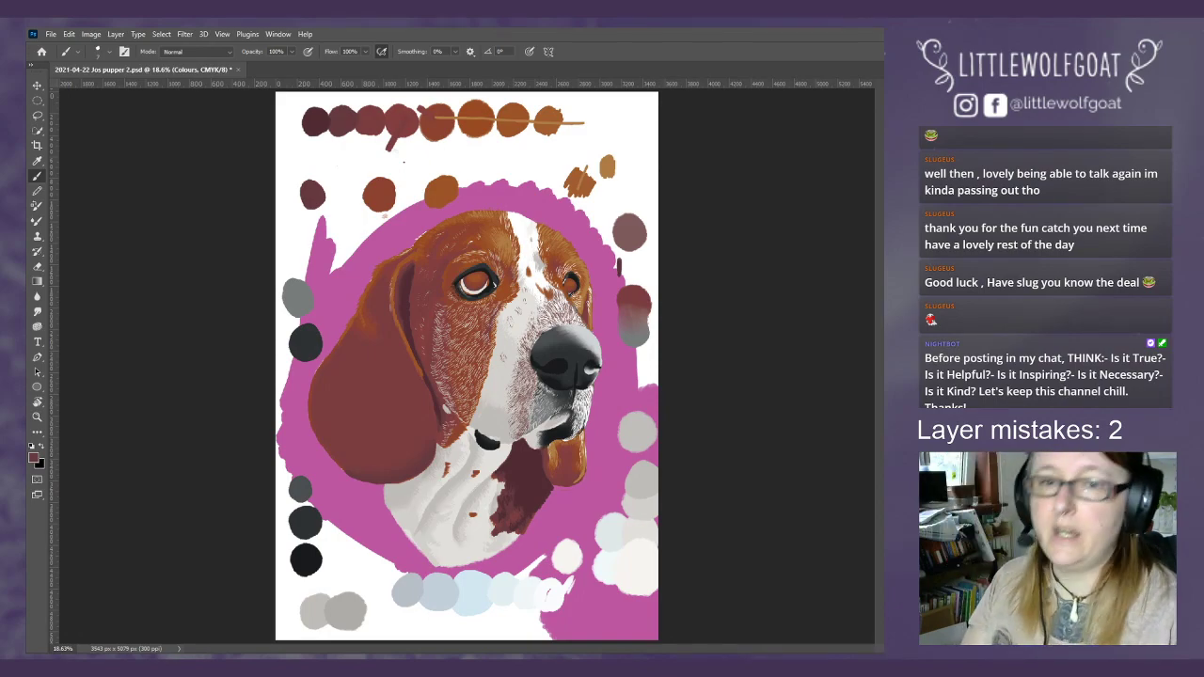
left_click(37, 162)
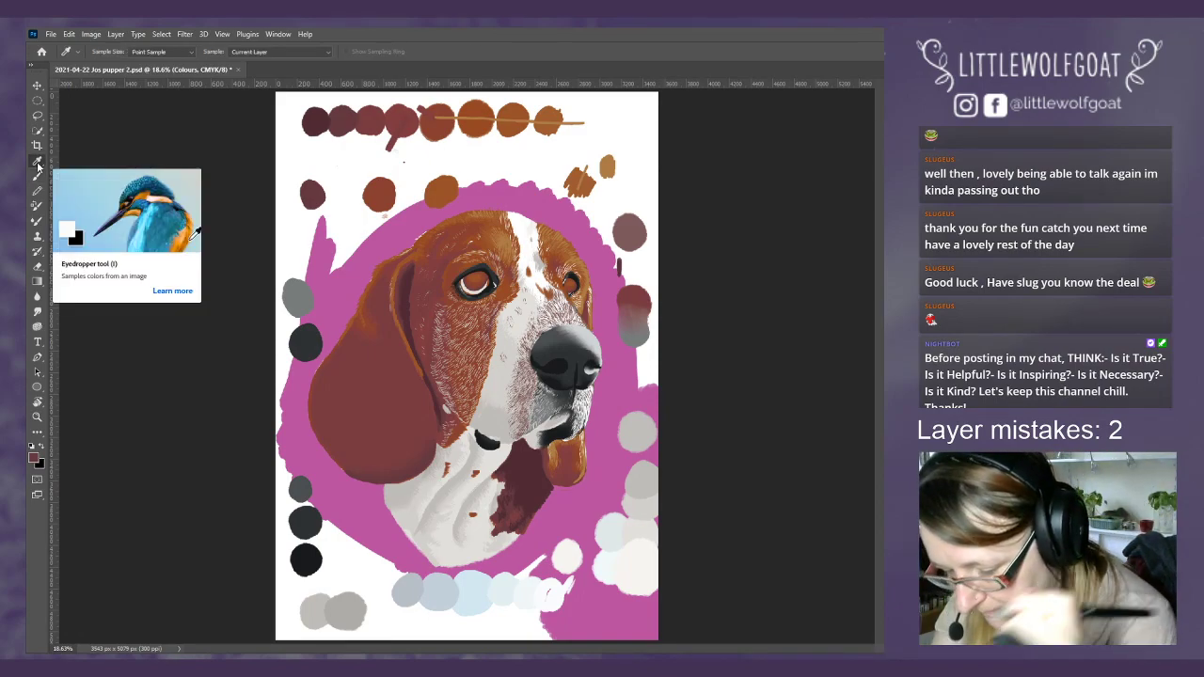
left_click(648, 524)
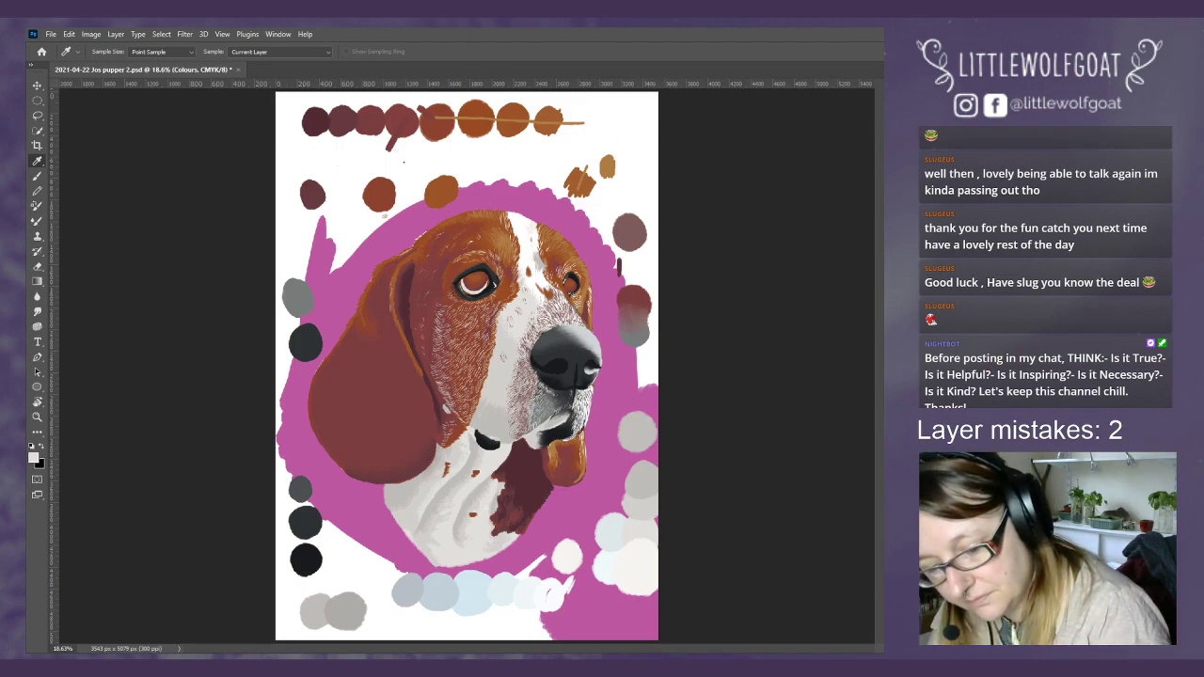
key("alt+bracketleft")
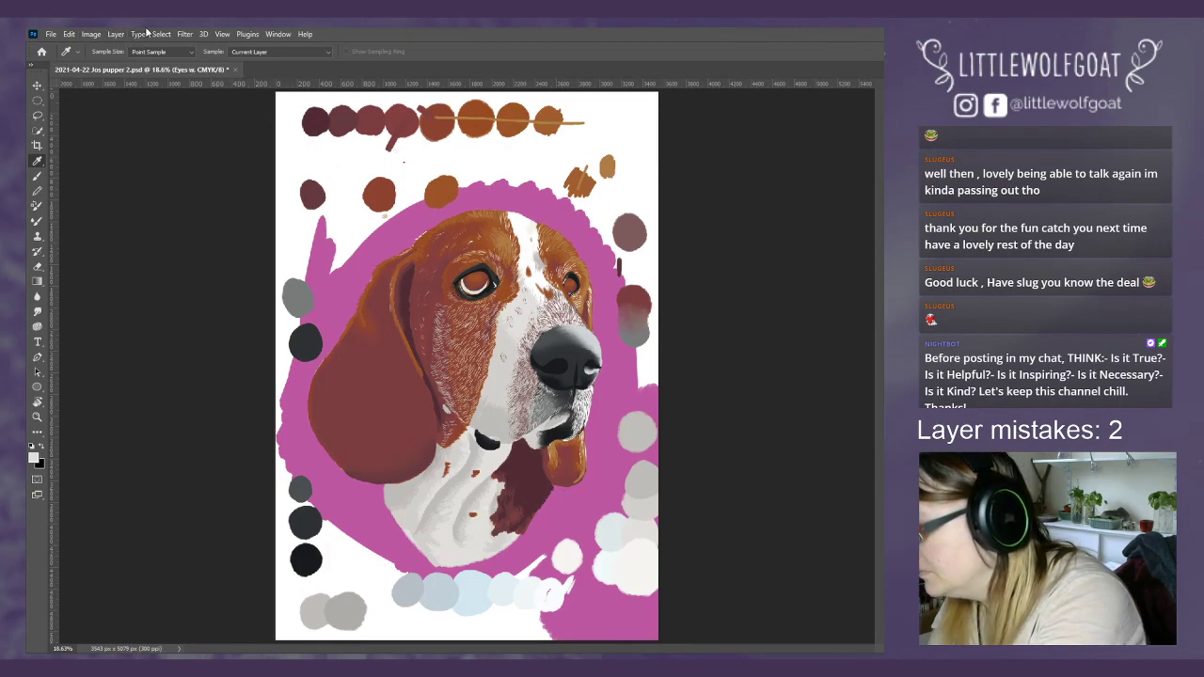
- Examine the dog's eyes up close at 66.67% magnification
left_click(227, 35)
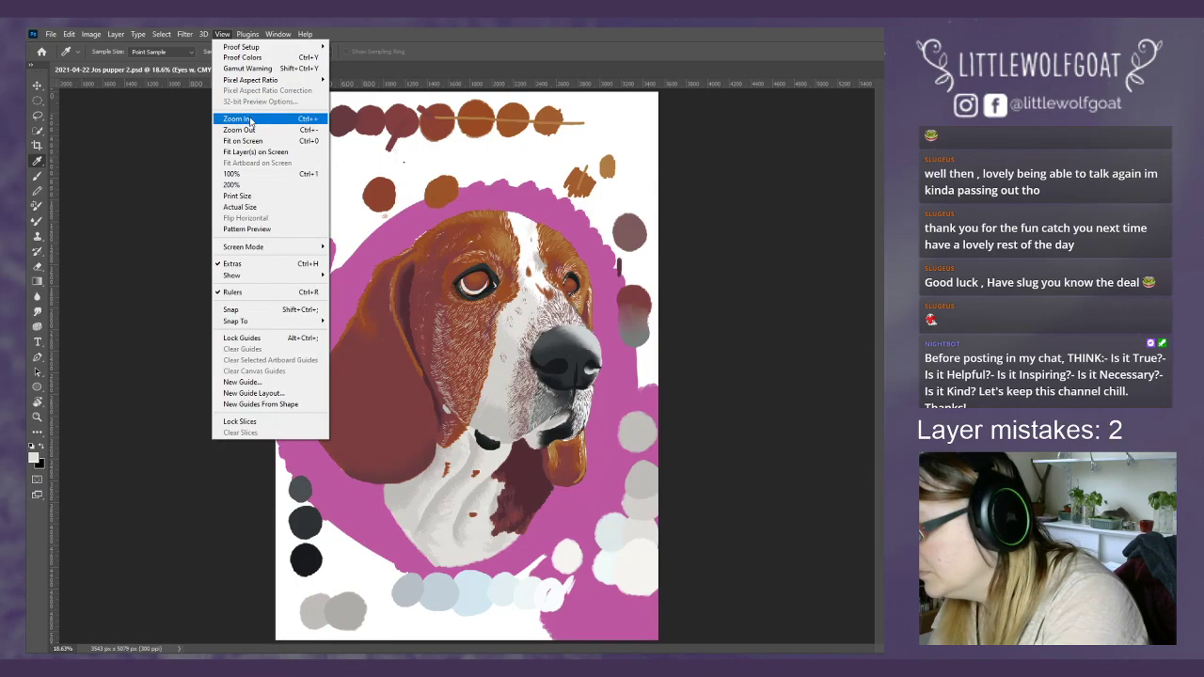
left_click(250, 119)
left_click(226, 35)
left_click(237, 119)
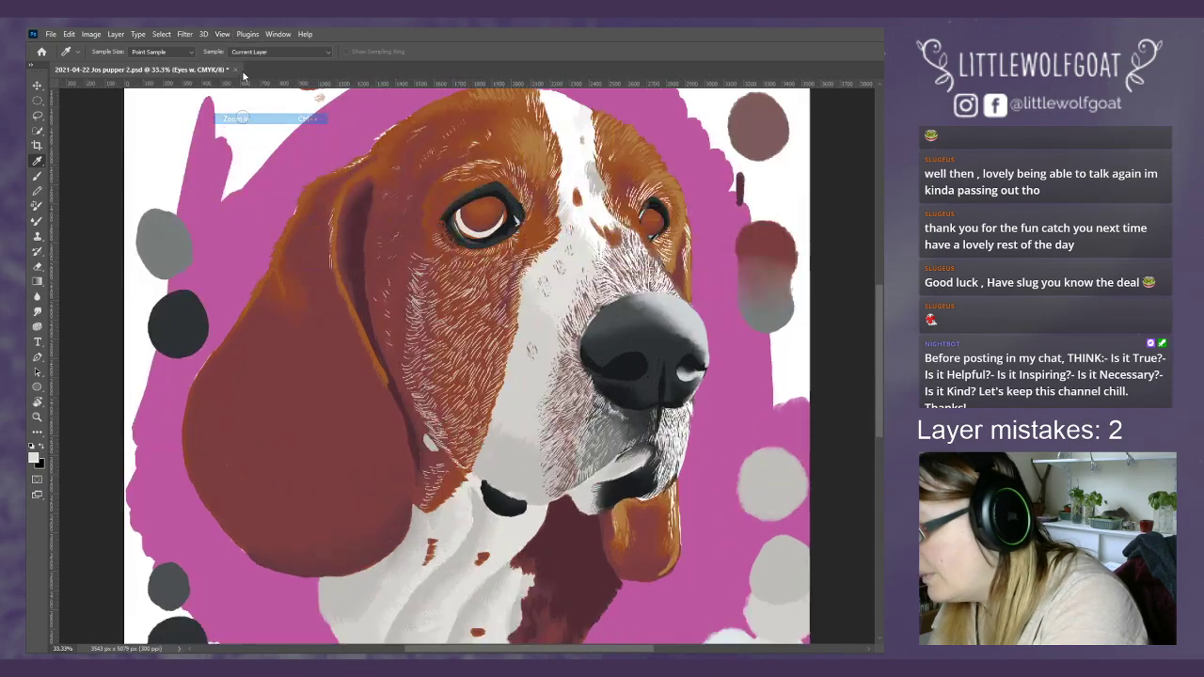
left_click(232, 35)
left_click(237, 119)
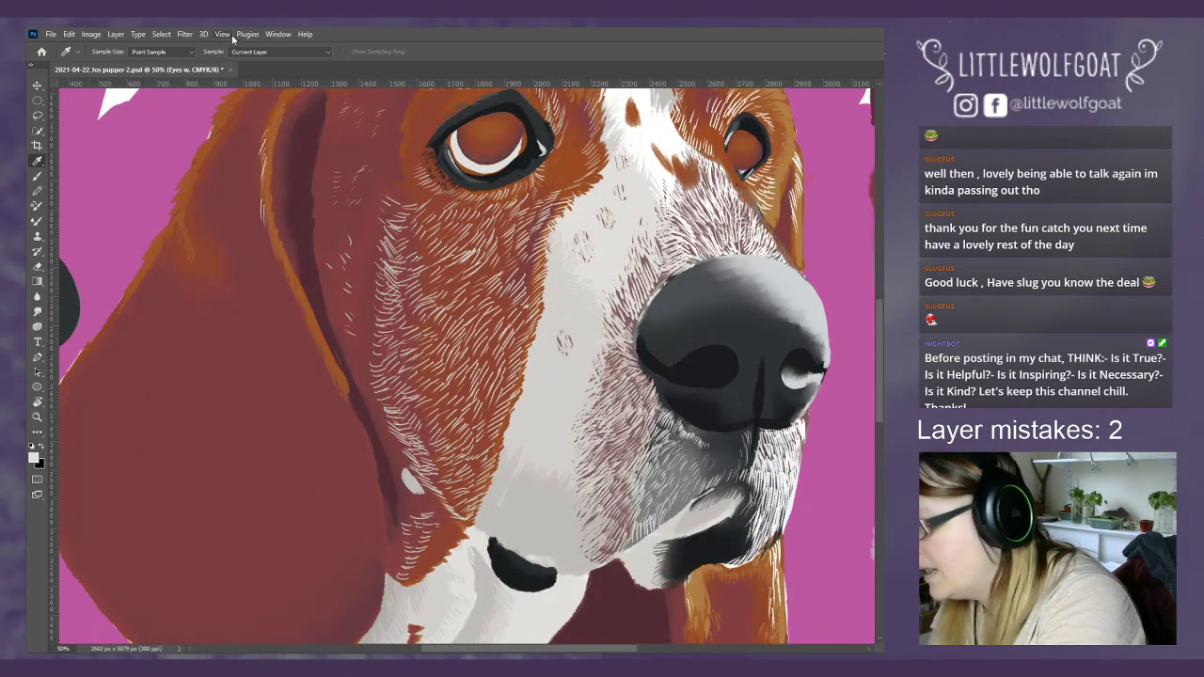
scroll(877, 354, "up", 4)
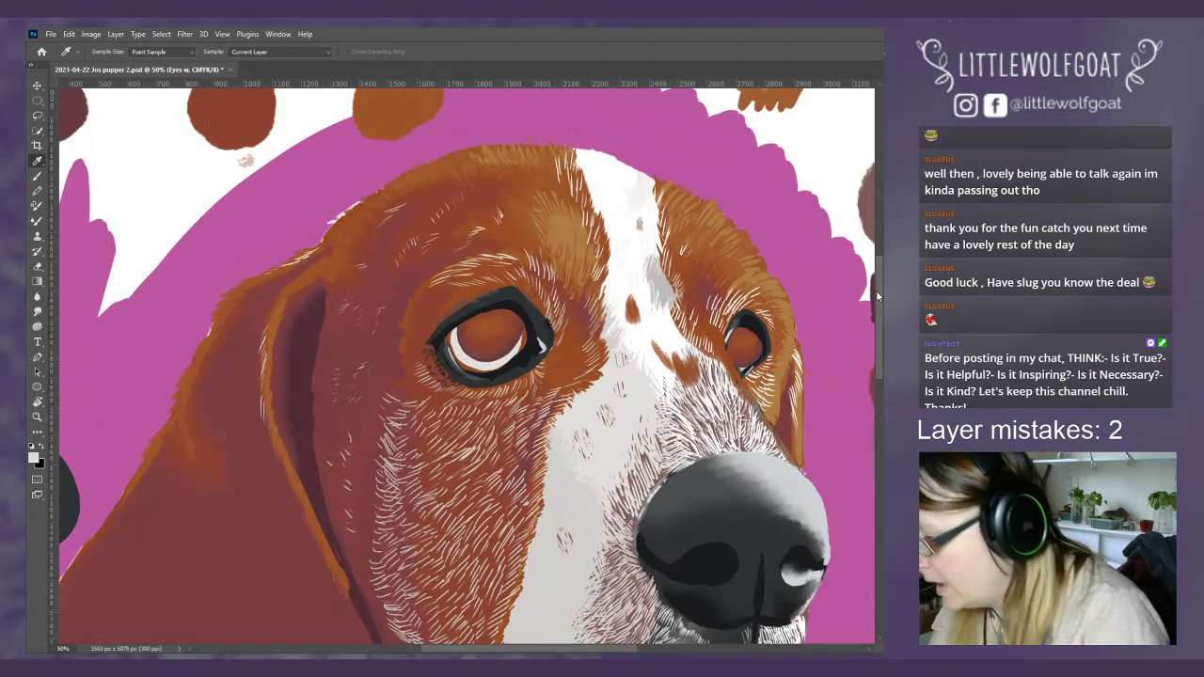
left_click(226, 34)
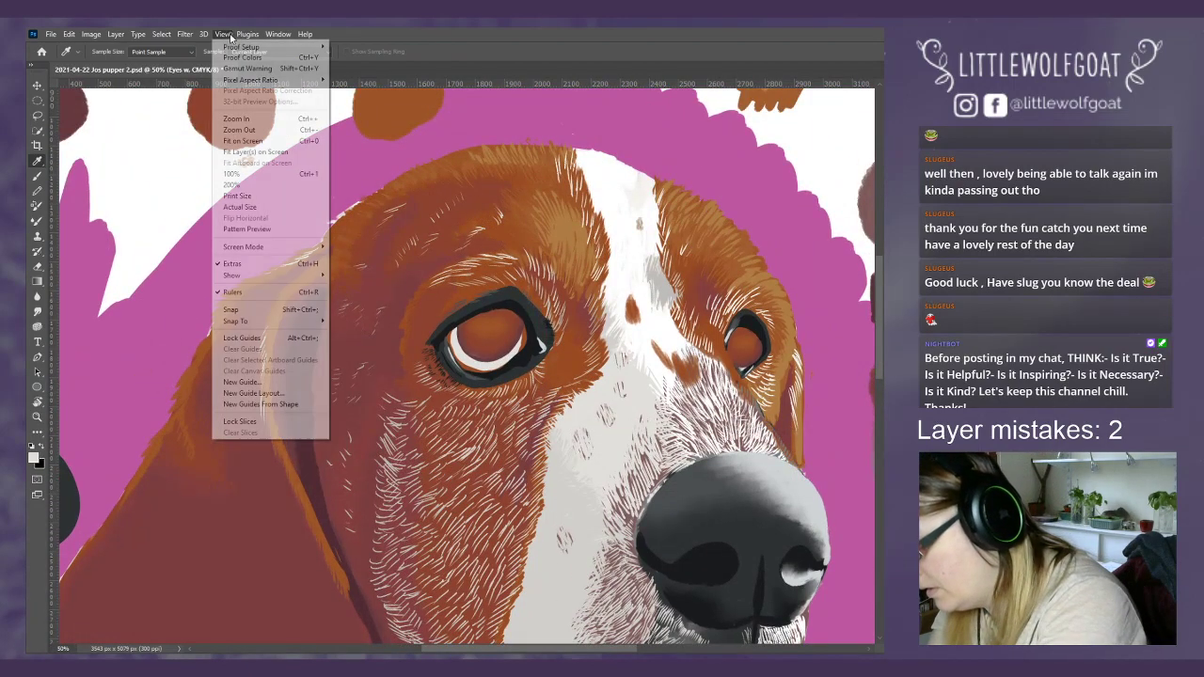
left_click(247, 119)
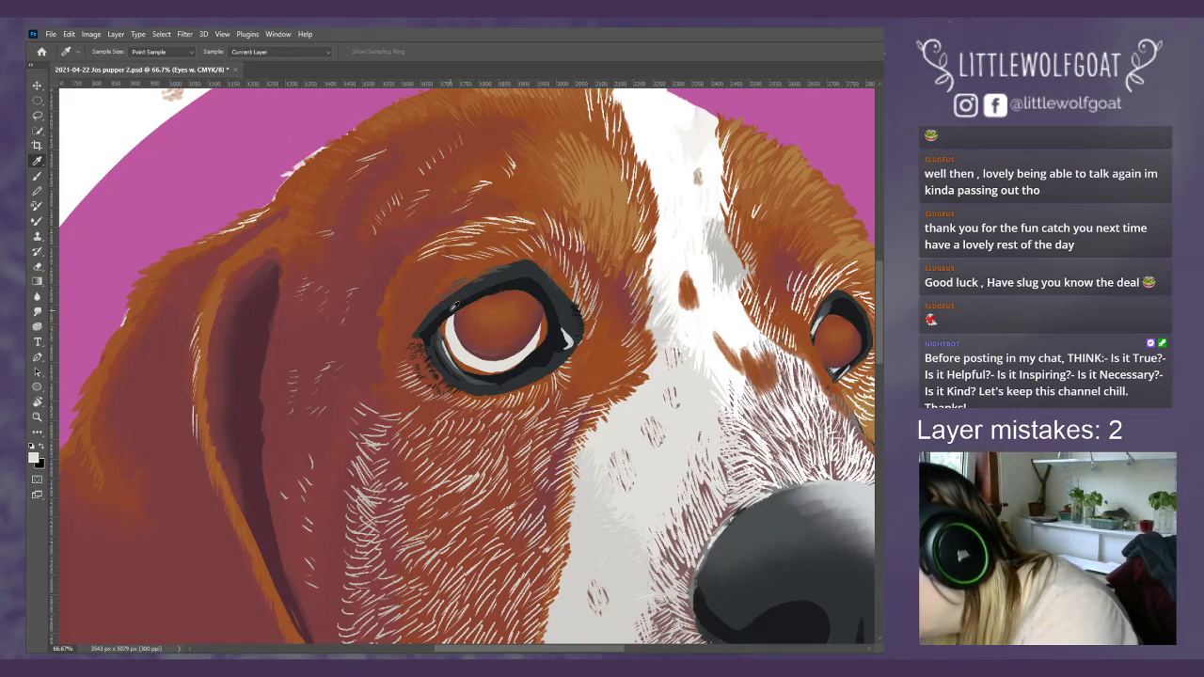
- Paint pale grey-white highlights in the white and inner corner of the dog's nearer eye on the Eyes w layer
left_click(38, 178)
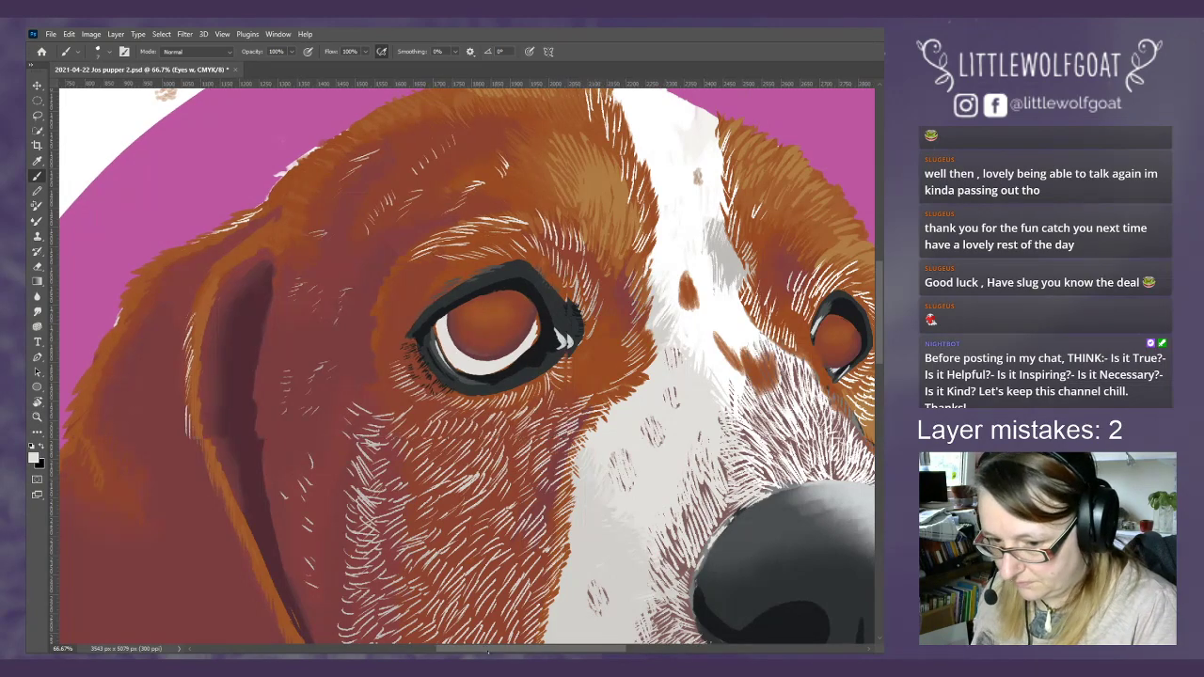
scroll(466, 366, "right", 3)
scroll(609, 358, "right", 3)
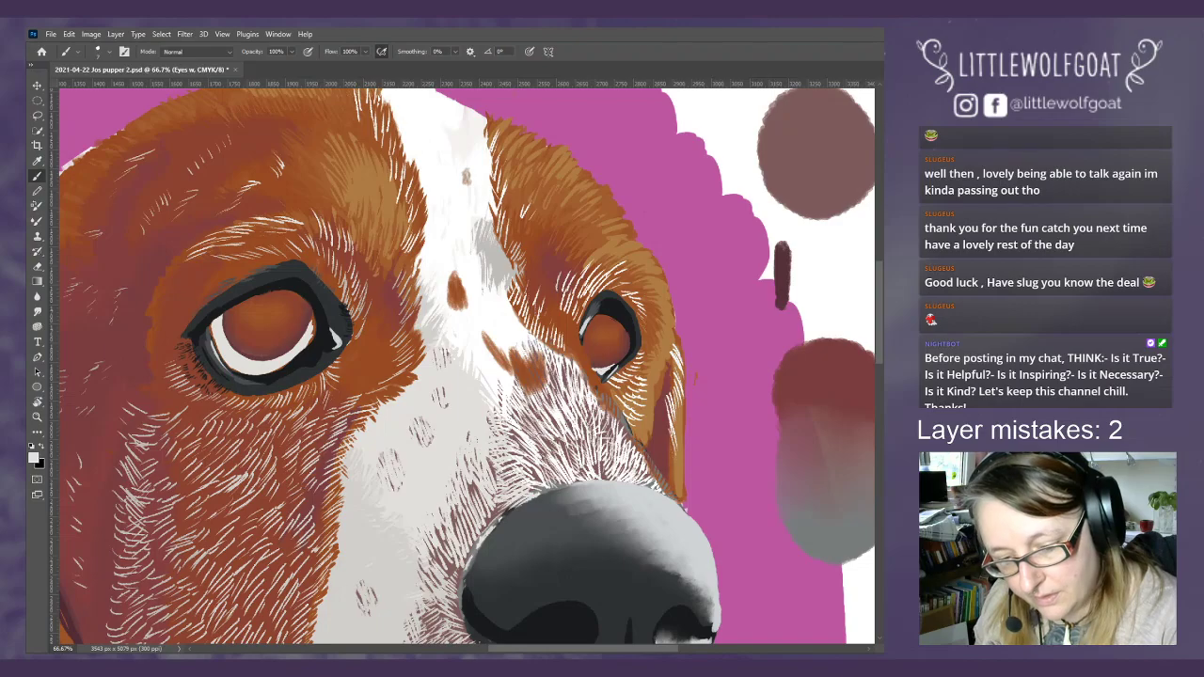
- Sample a light grey swatch from the Colours layer and brush it into the nearer eye's white on Eyes w
key("alt+bracketleft")
left_click_drag(875, 334, 877, 483)
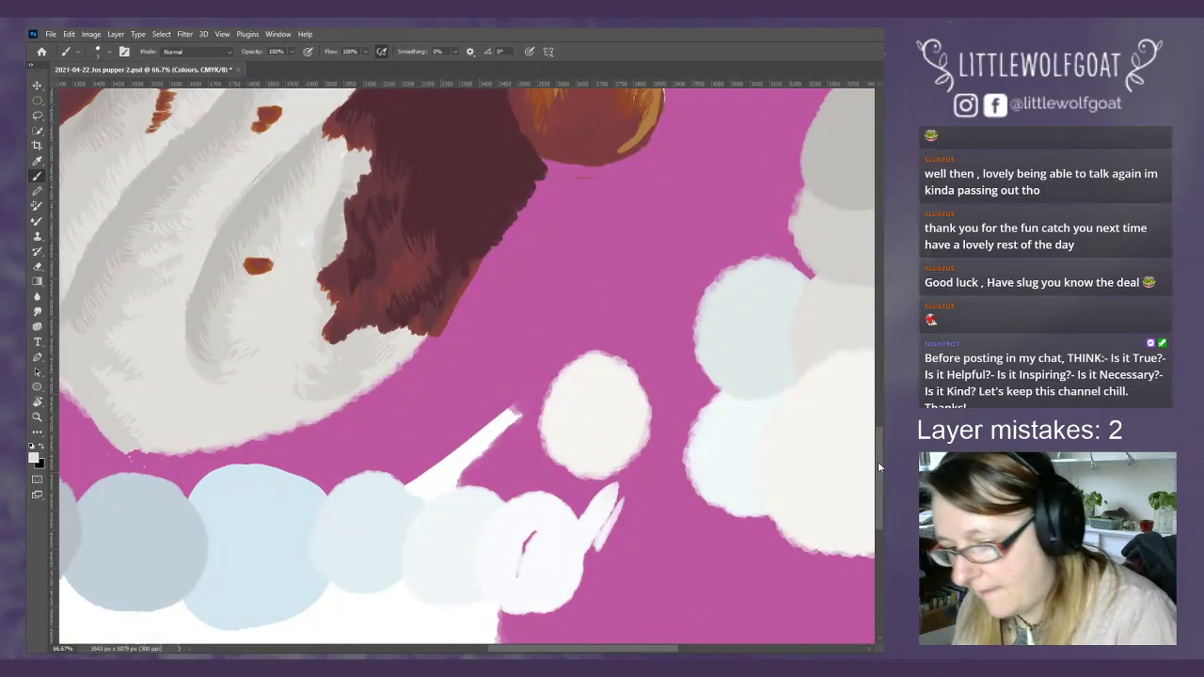
left_click(37, 162)
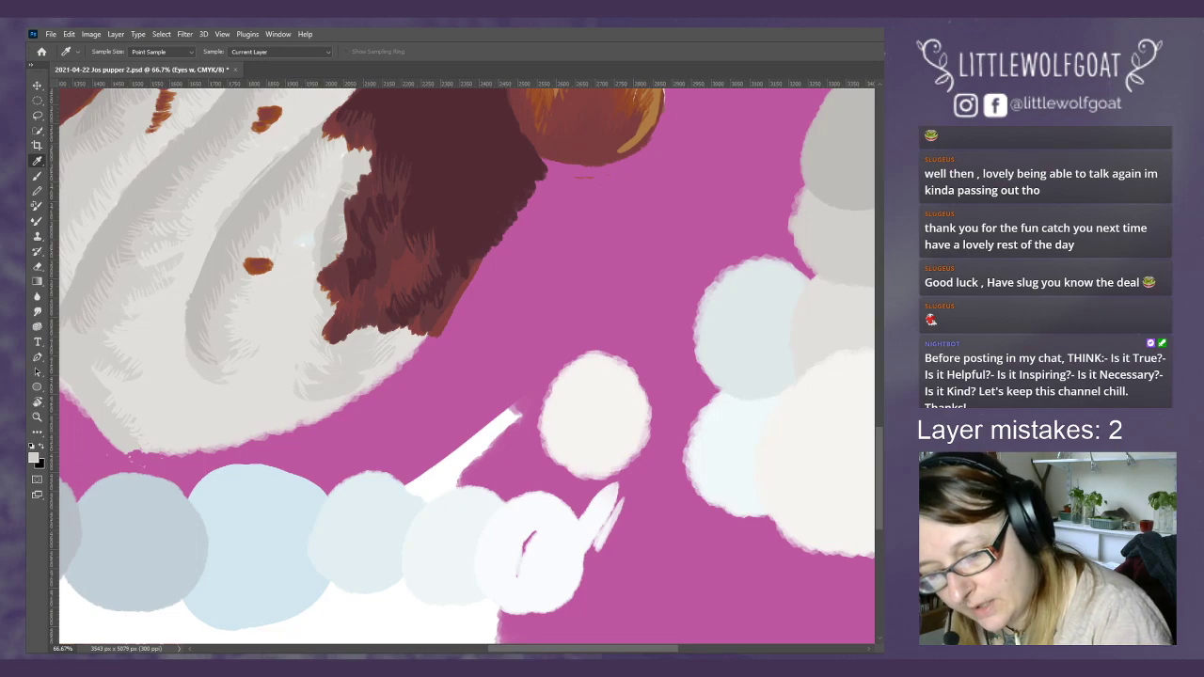
left_click_drag(876, 429, 860, 265)
left_click(37, 176)
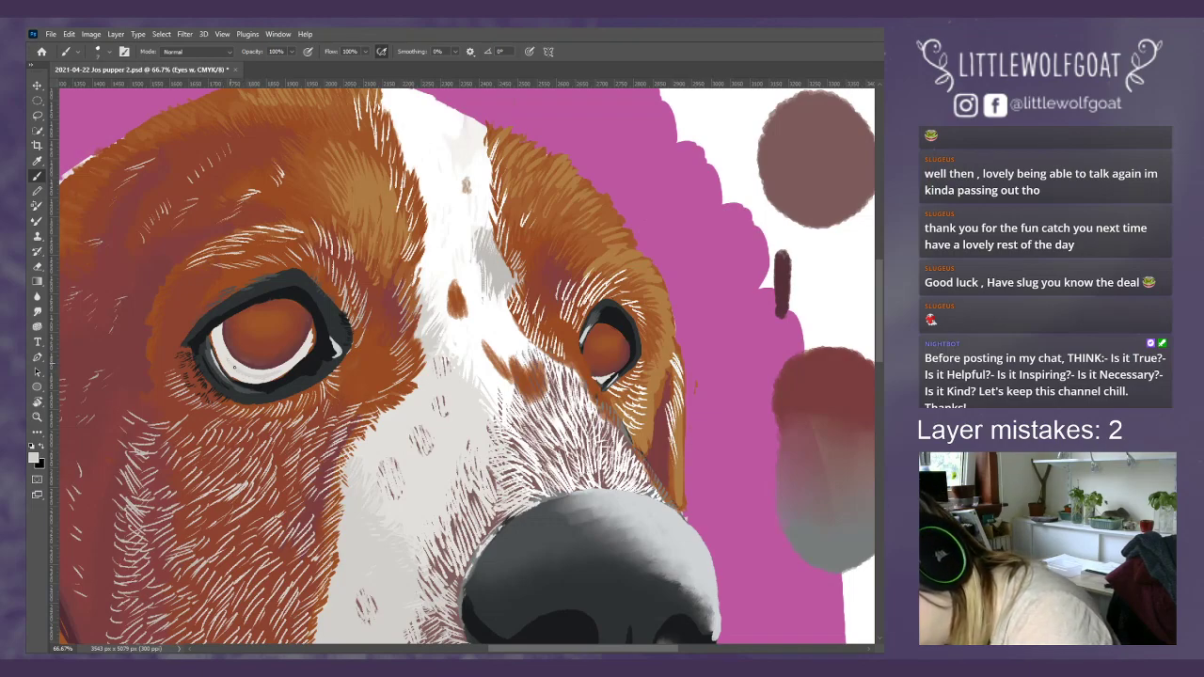
- Blend the light grey shading in the nearer eye's white with the Smudge tool
key("r")
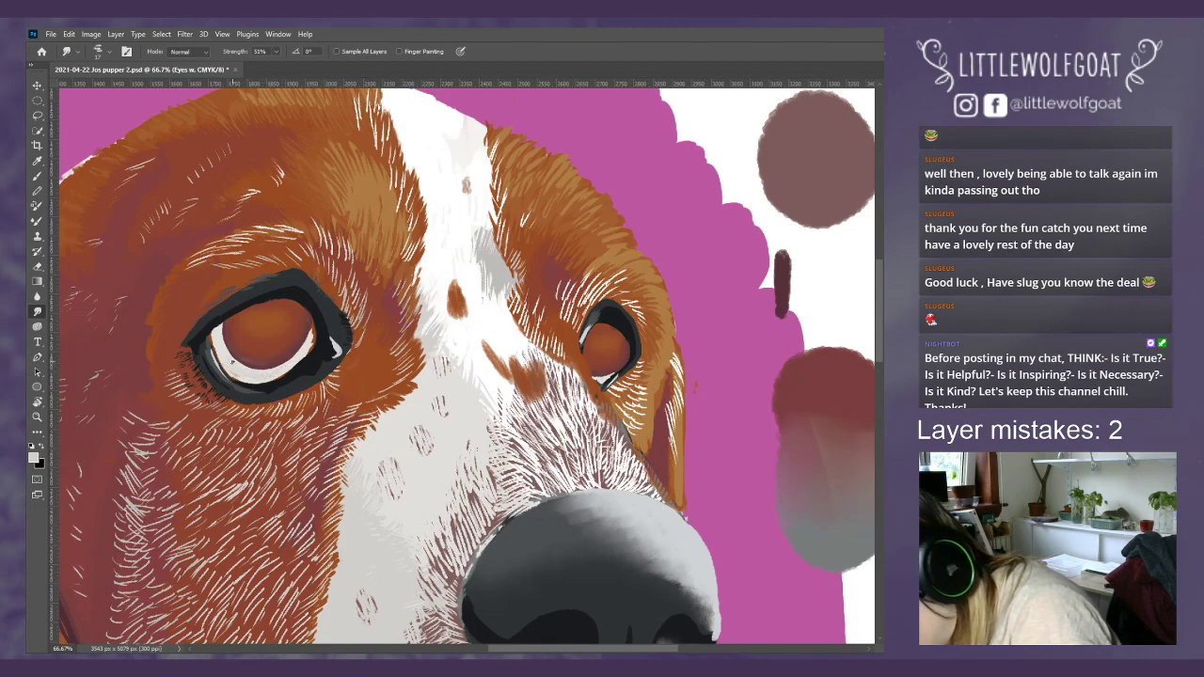
right_click(237, 371)
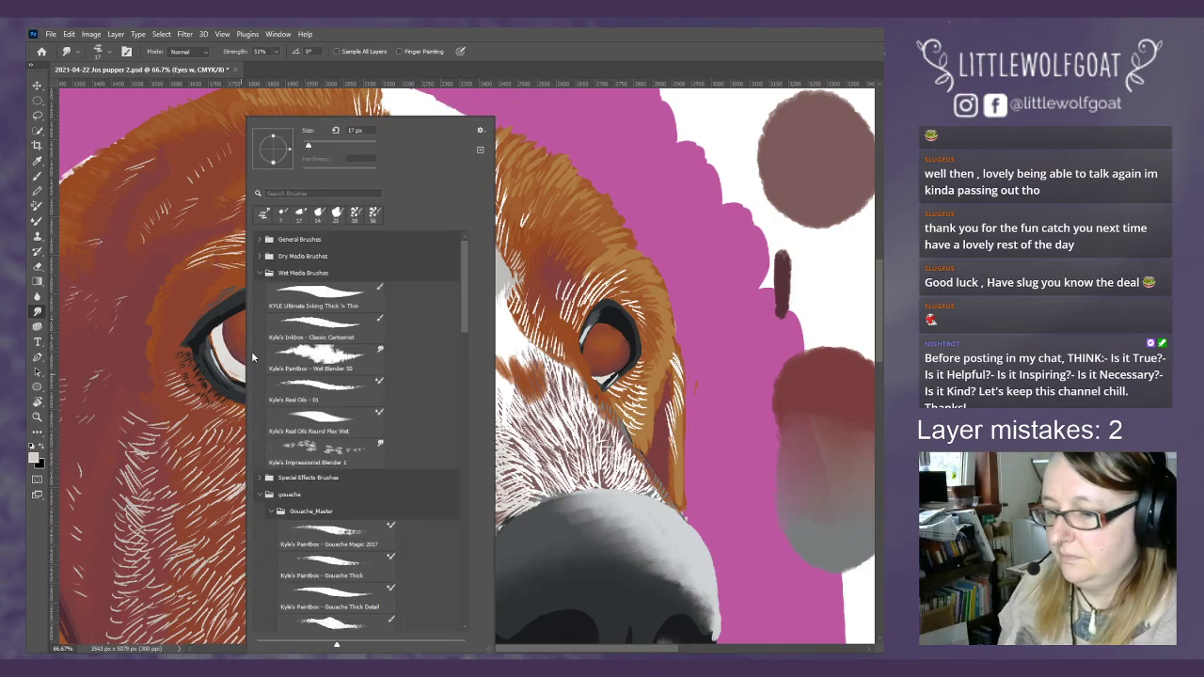
left_click(725, 148)
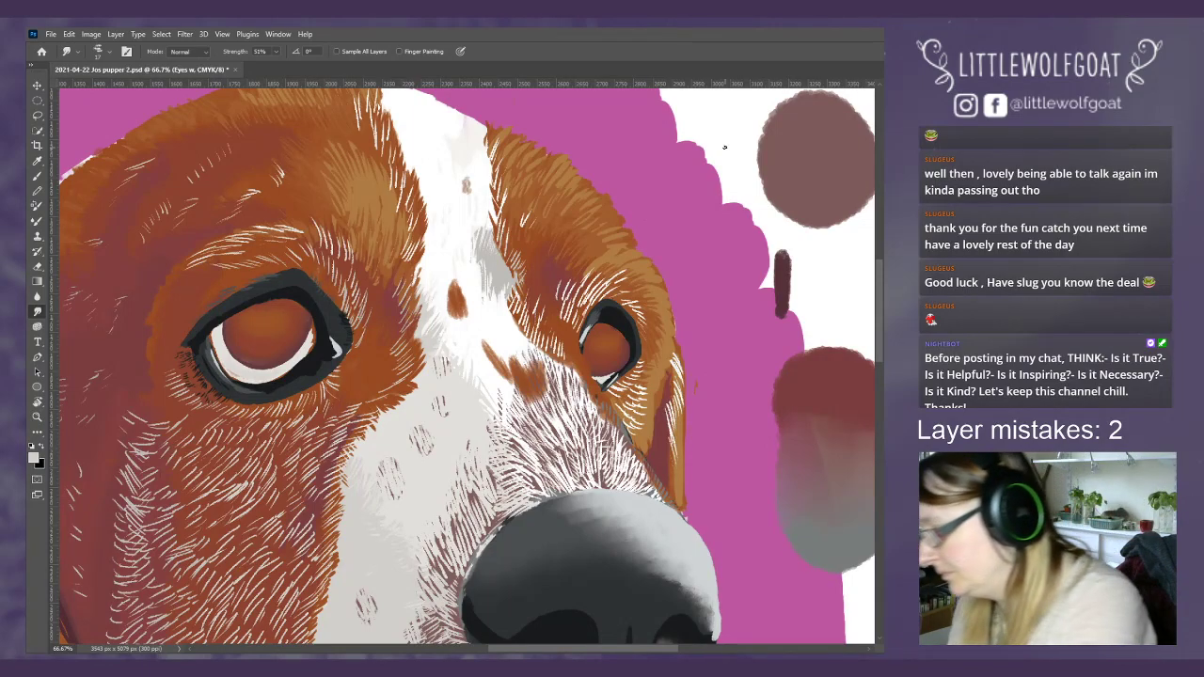
- Try a short pale brush stroke on the forehead above the nearer eye and undo it
key("b")
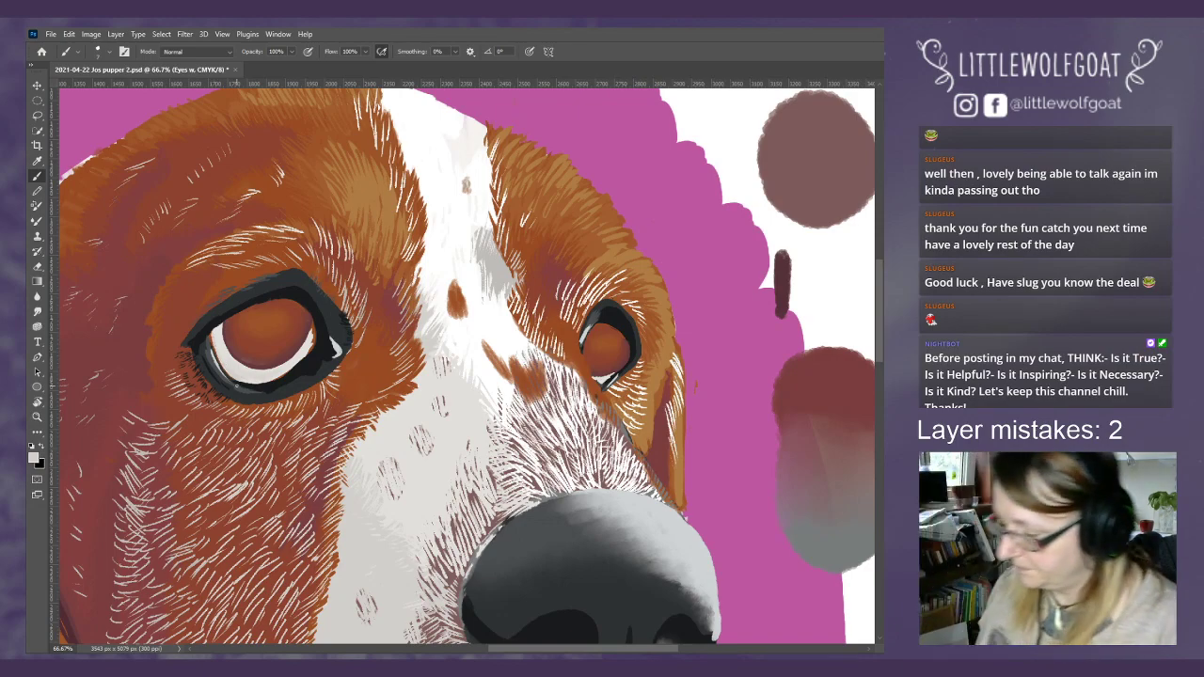
left_click_drag(304, 183, 308, 216)
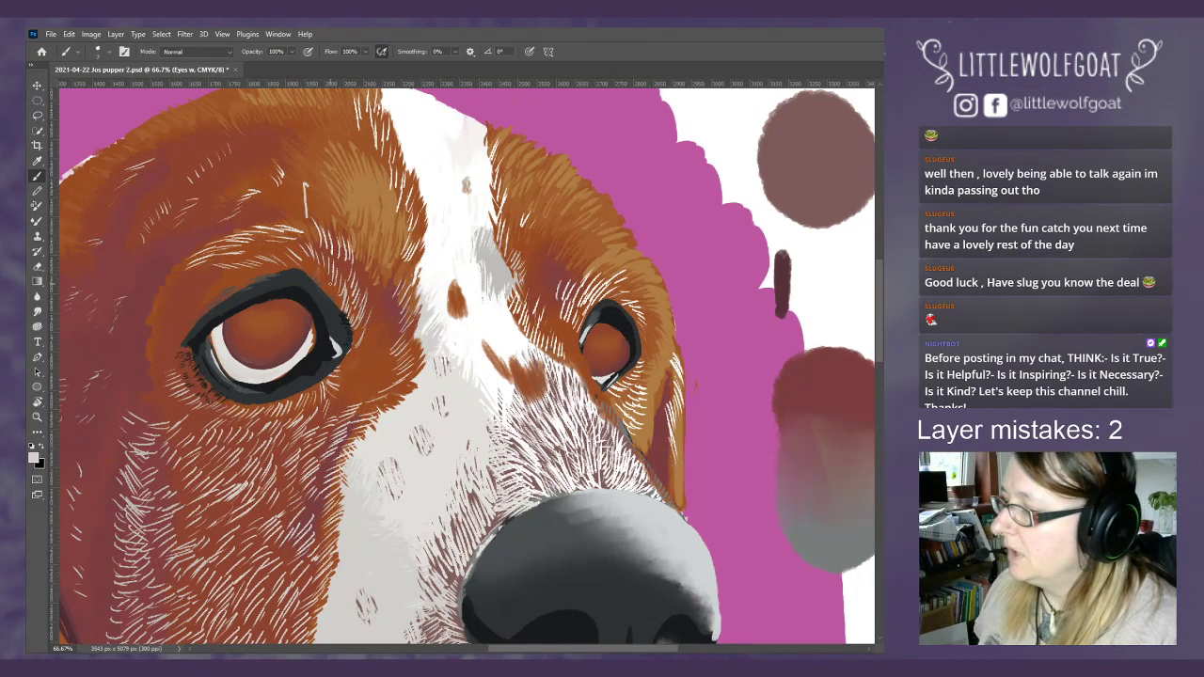
left_click(69, 35)
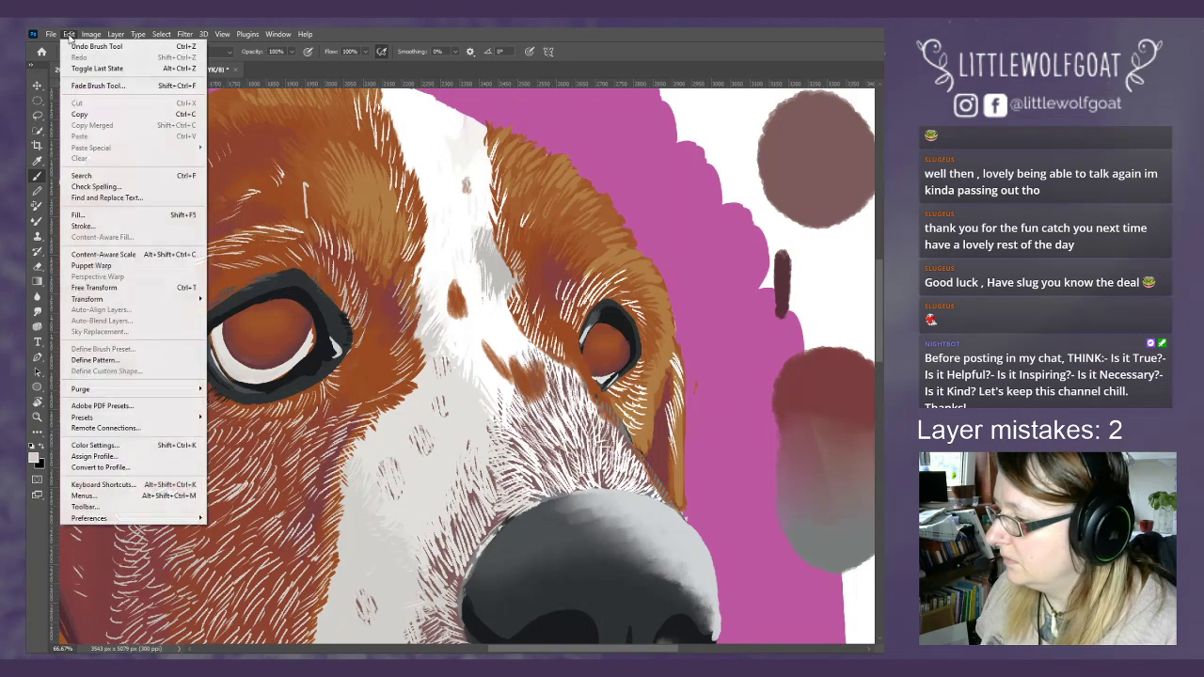
left_click(81, 46)
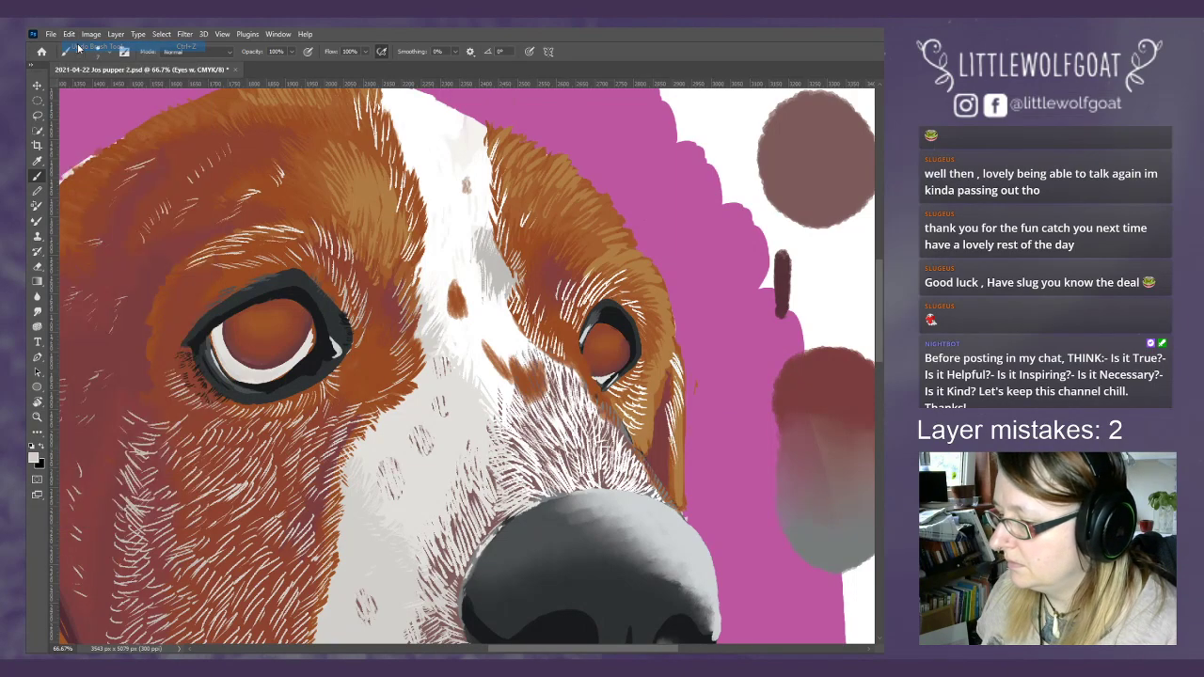
- Create a new layer named "Eyes g" with Normal mode and 100% opacity
left_click(226, 35)
left_click(252, 142)
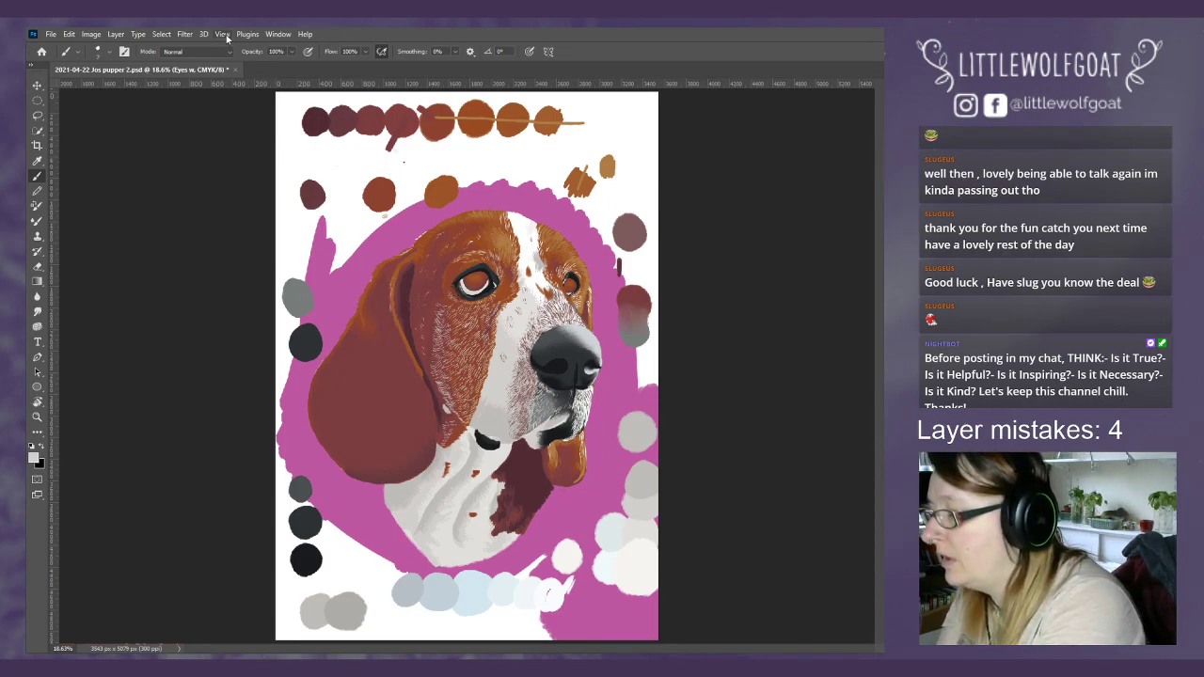
left_click(122, 36)
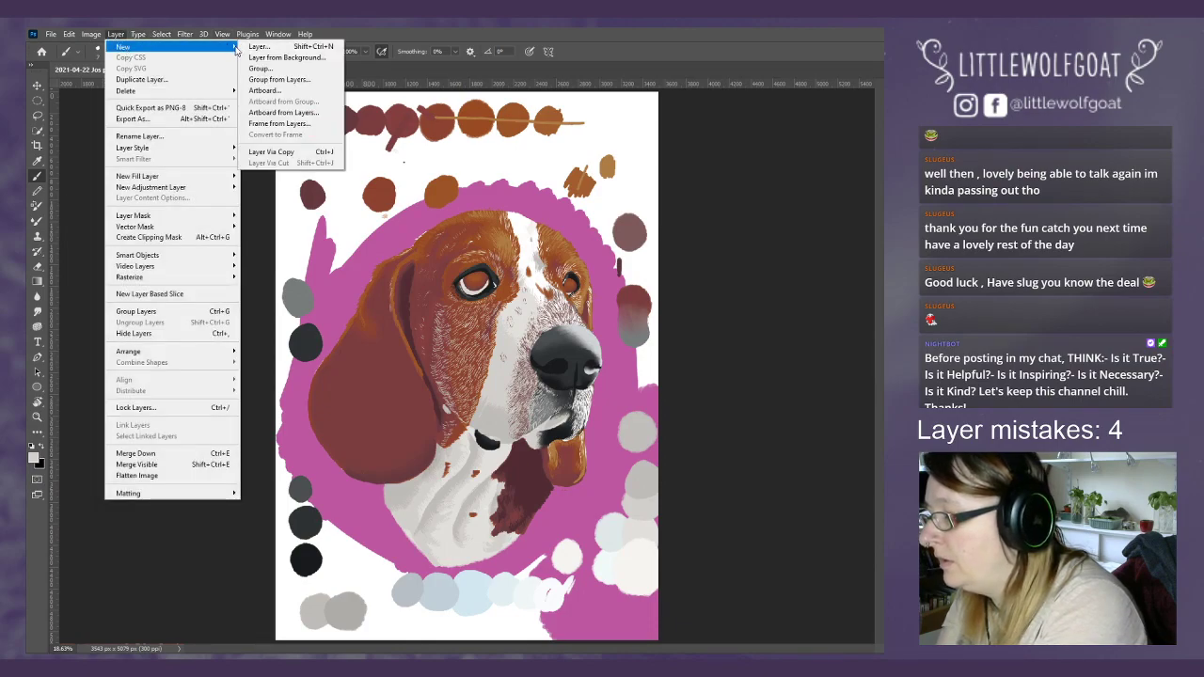
left_click(259, 46)
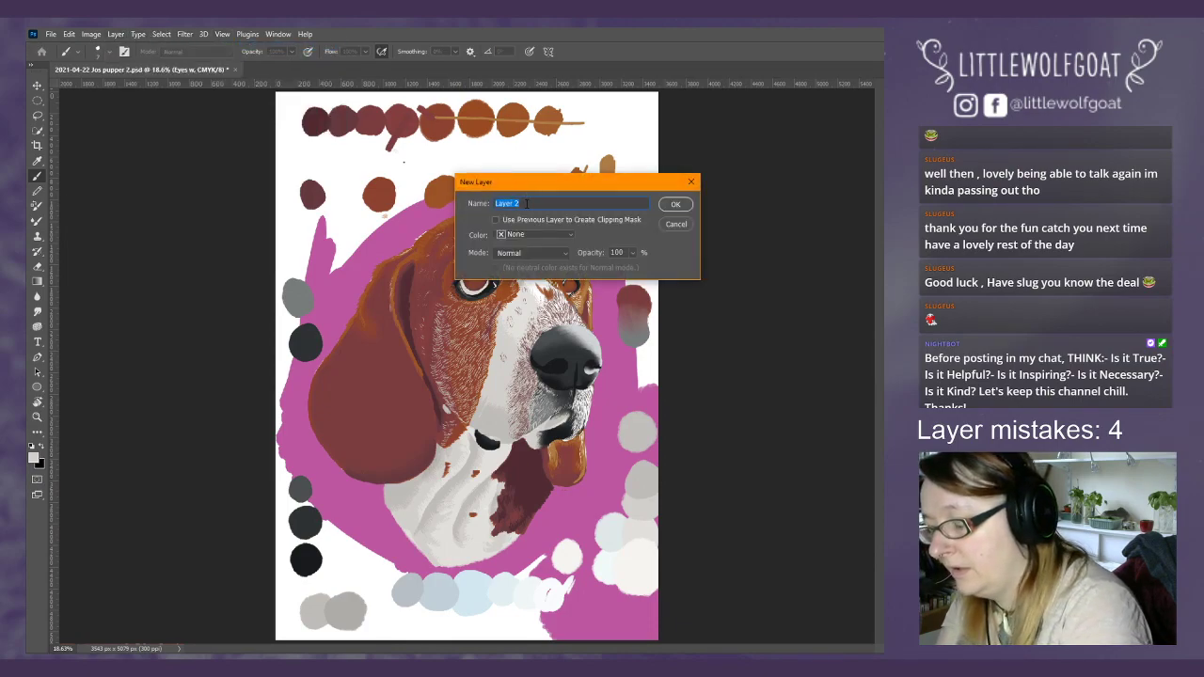
left_click(527, 203)
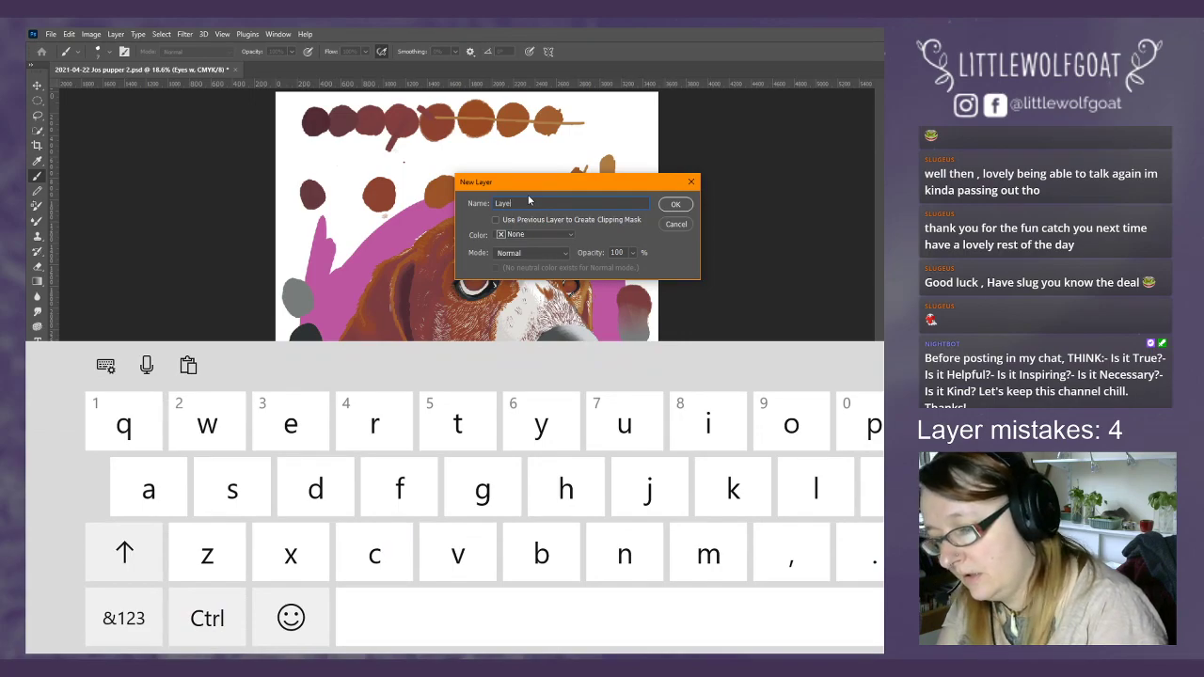
key("BackSpace")
key("BackSpace")
key("BackSpace")
key("BackSpace")
type("Ey")
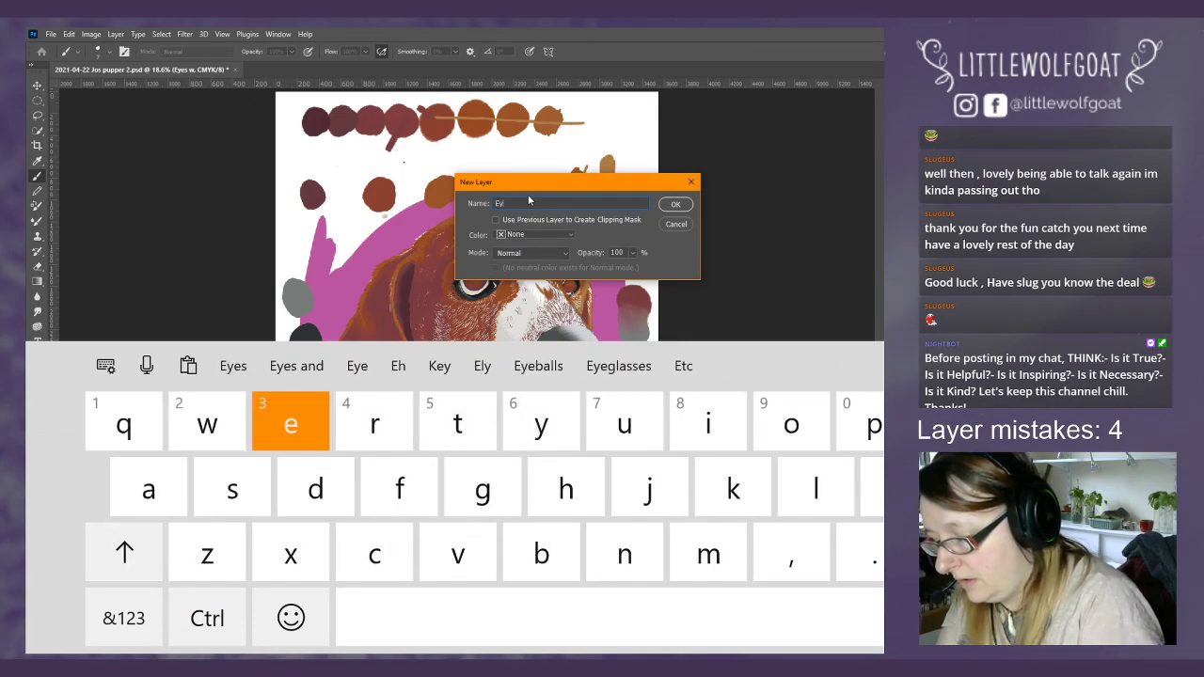
type("es g")
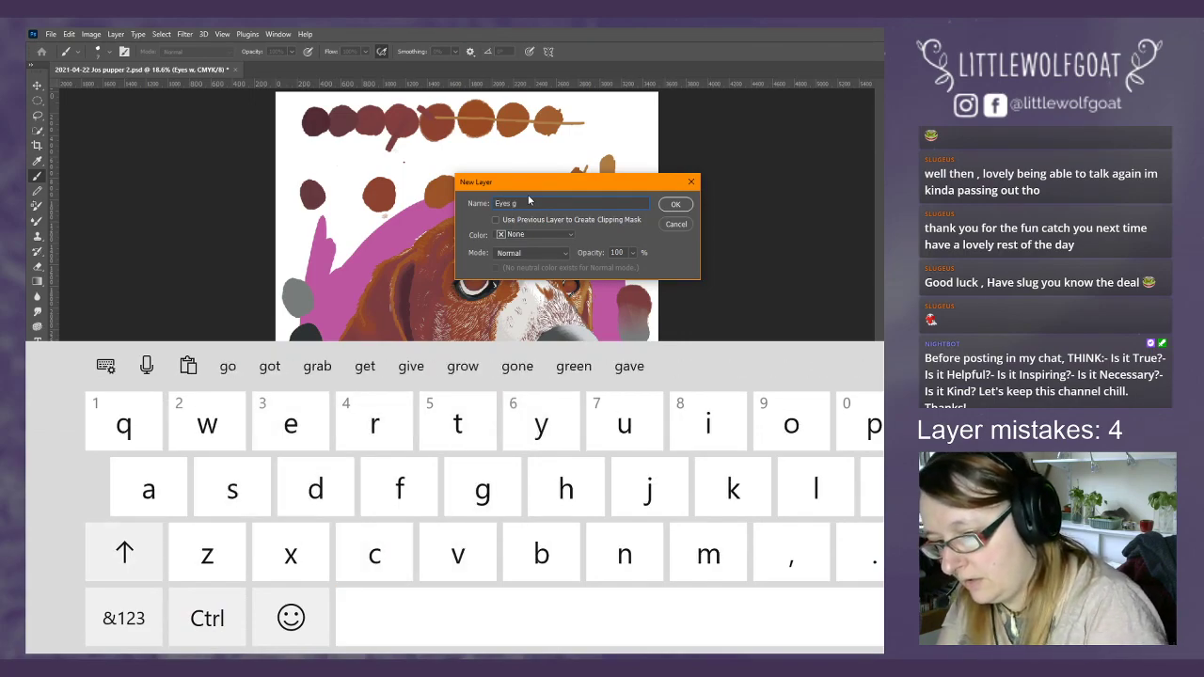
left_click(679, 204)
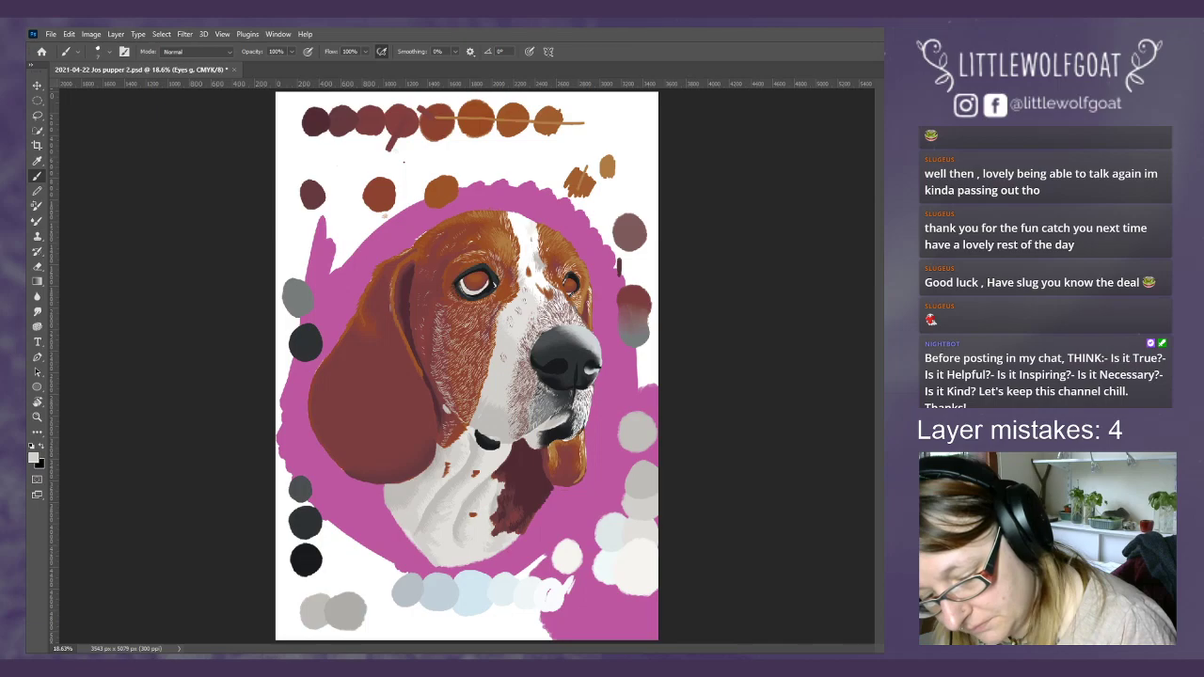
- Sample a dark charcoal swatch from the Colours layer and make Eyes g the active layer for brushing
key("alt+bracketleft")
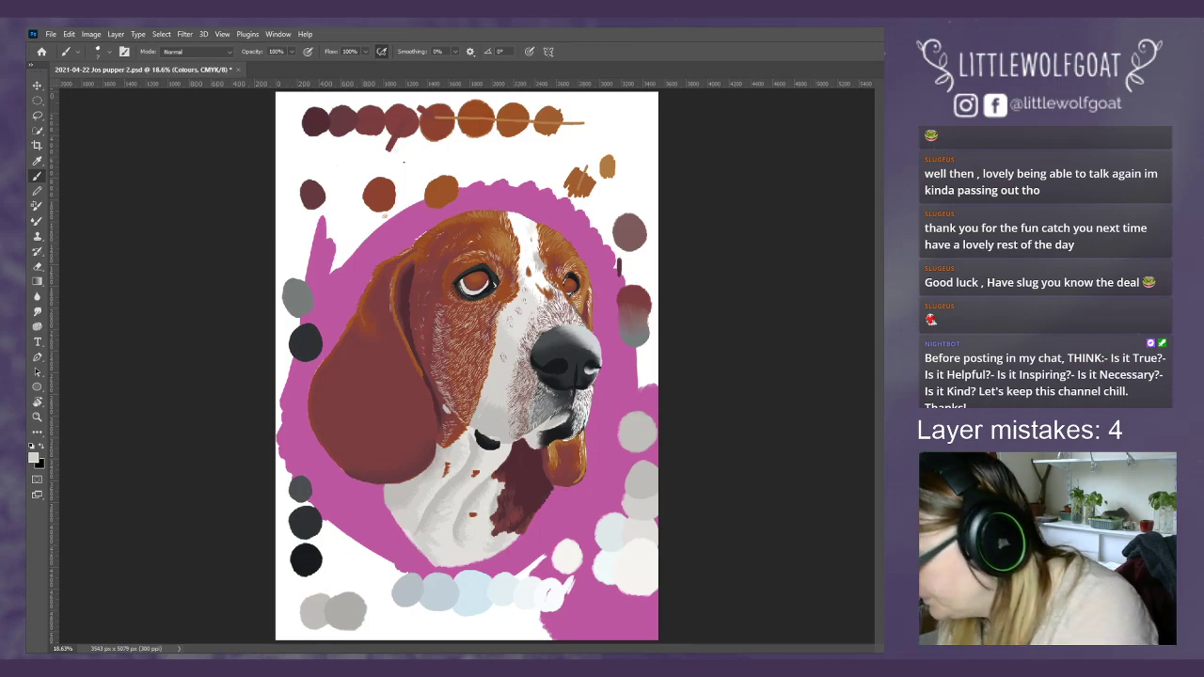
left_click(38, 160)
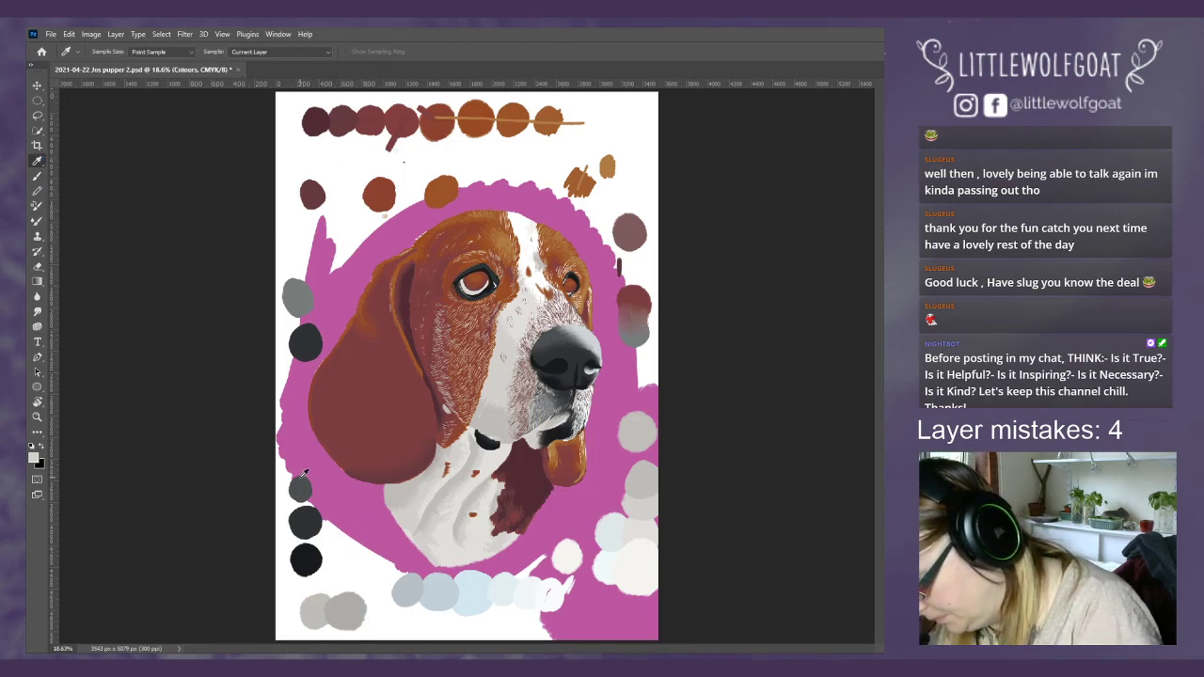
left_click(314, 512)
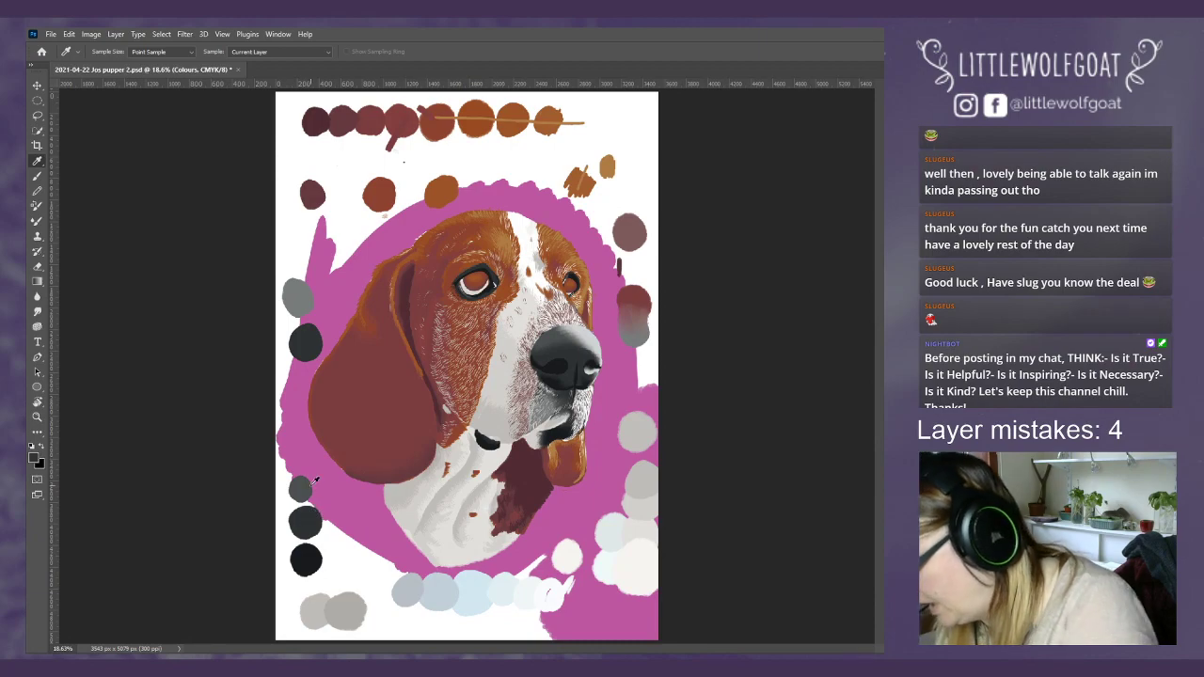
left_click(38, 176)
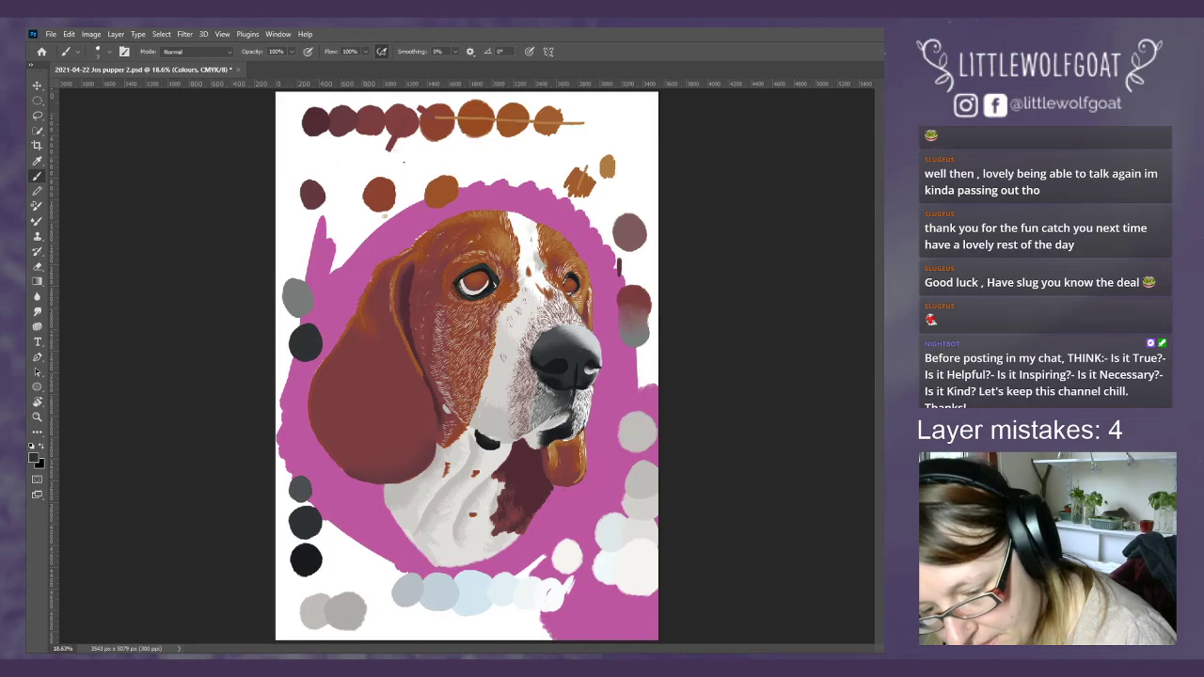
key("alt+bracketleft")
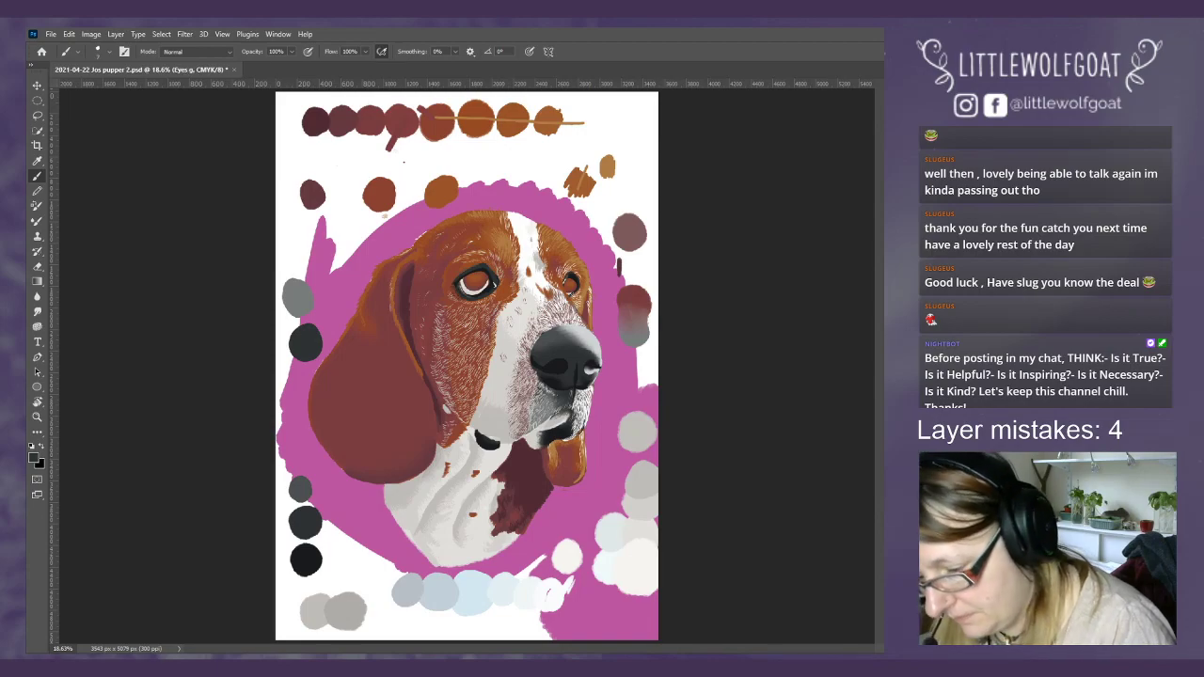
- Paint a round dark charcoal pupil in the brown iris of each of the dog's eyes on the Eyes g layer
left_click(220, 35)
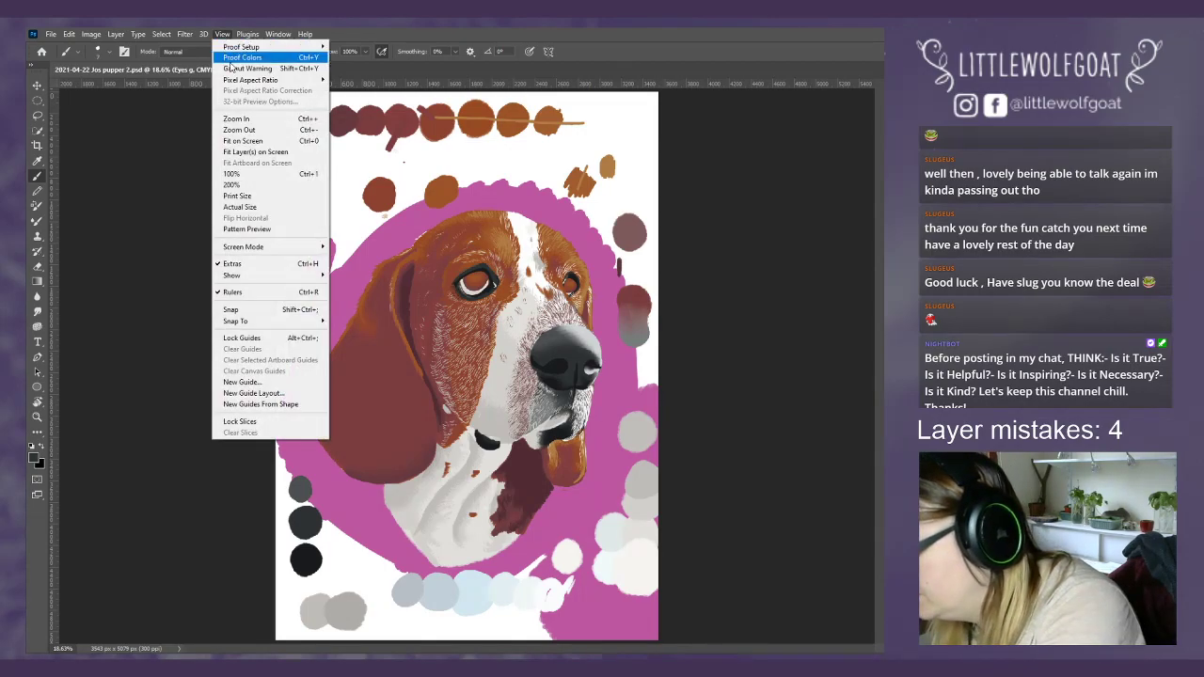
left_click(235, 118)
left_click(222, 34)
left_click(235, 118)
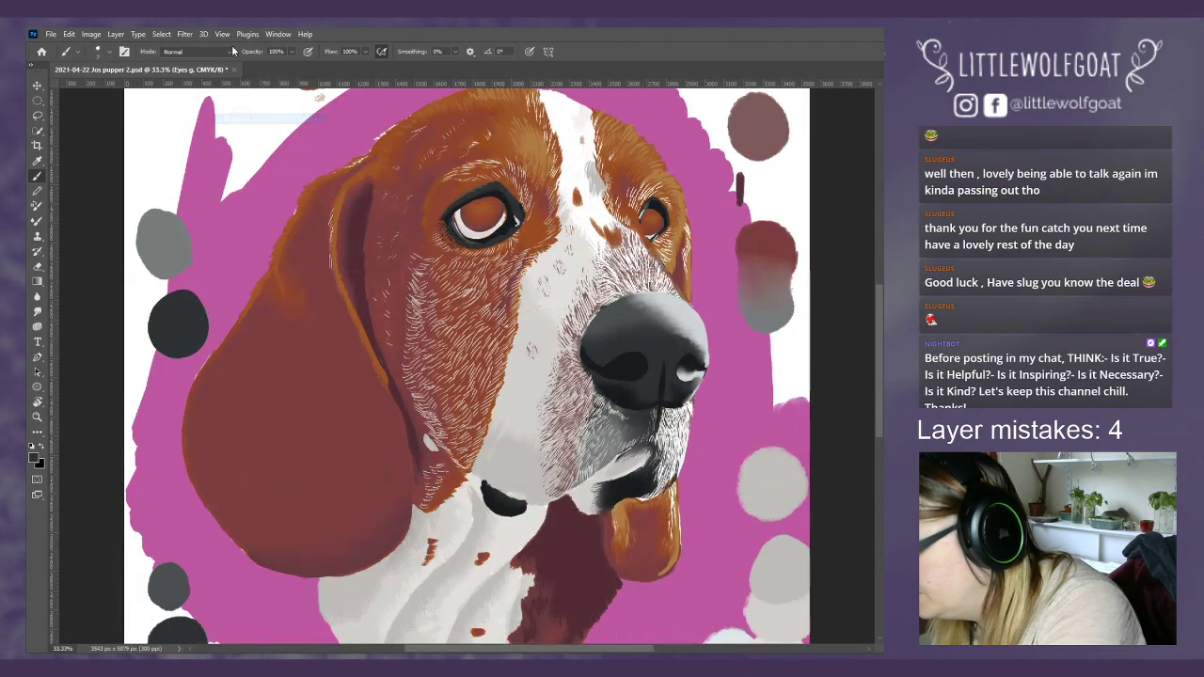
left_click(222, 35)
mouse_move(248, 35)
left_click(235, 118)
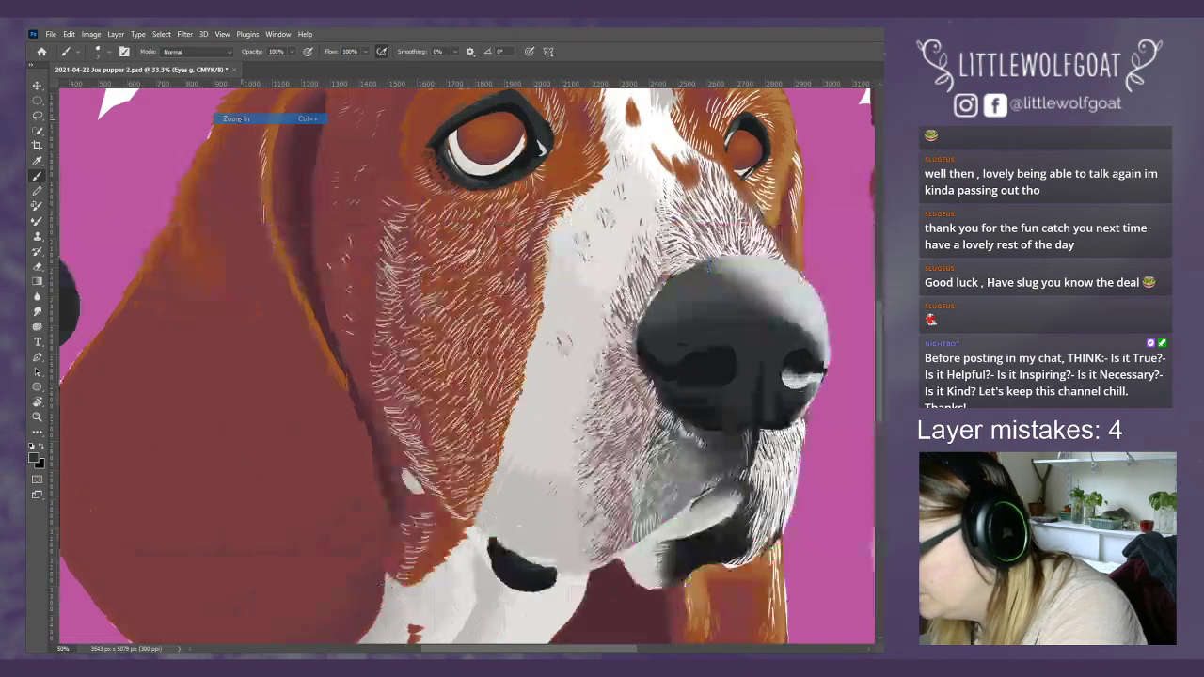
scroll(878, 337, "down", 2)
scroll(875, 311, "up", 8)
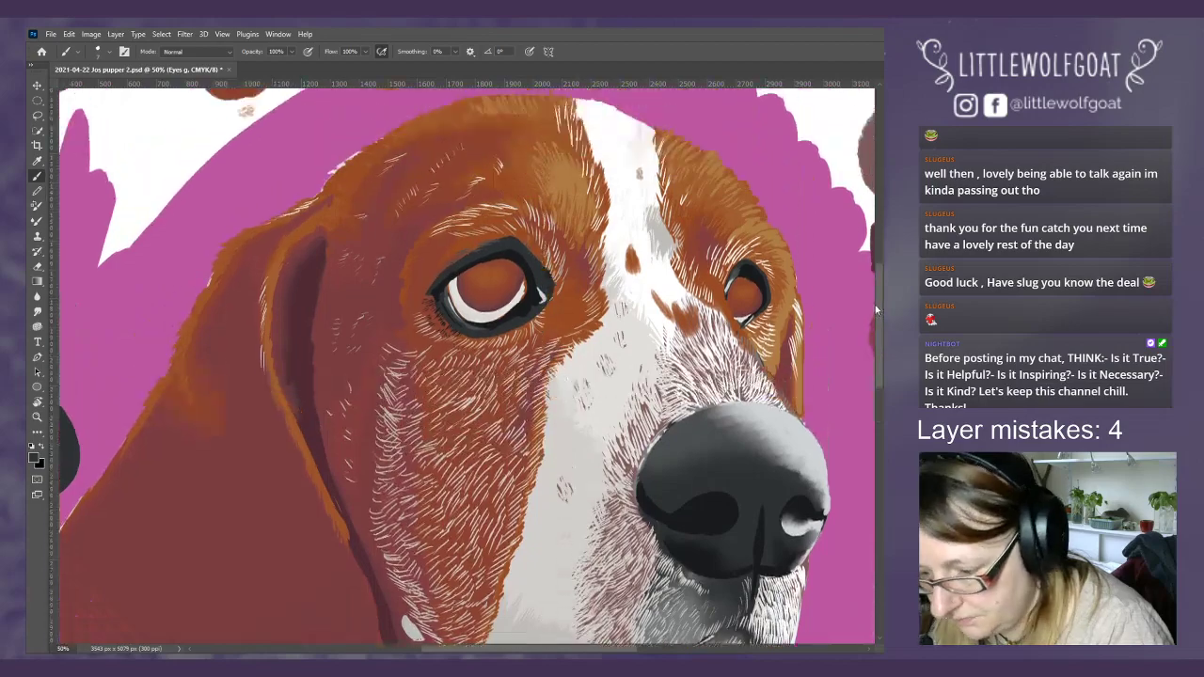
scroll(875, 274, "up", 1)
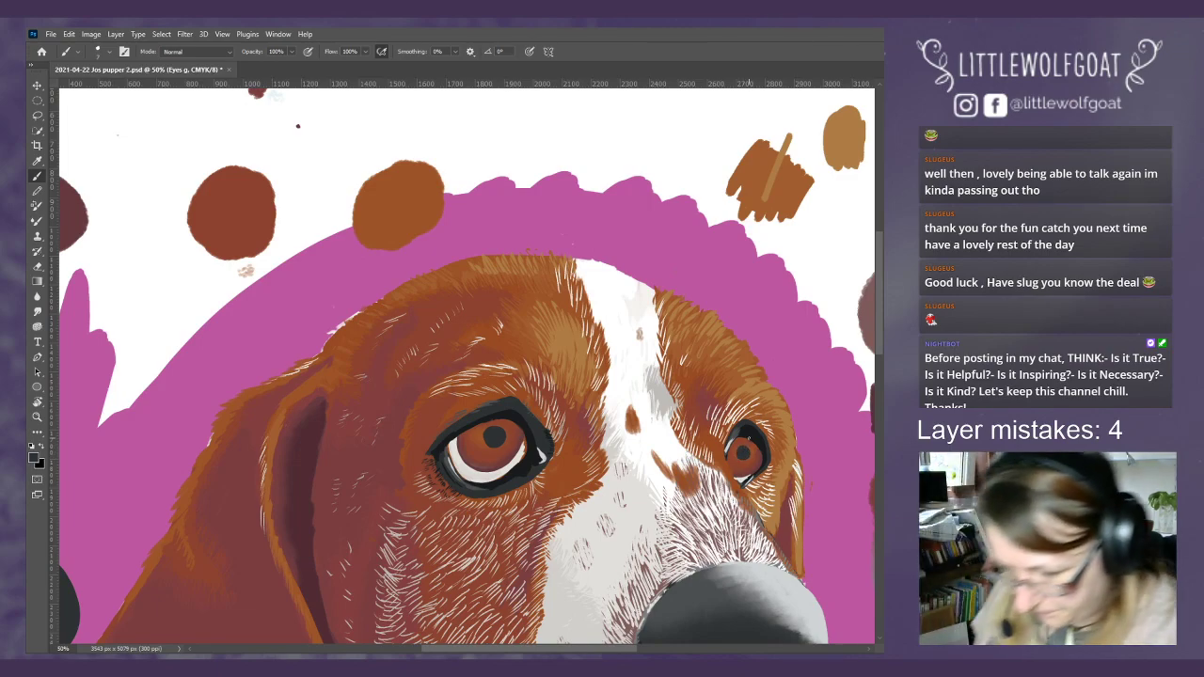
- Examine the new pupils in the full portrait and again up close at 50% magnification
left_click(222, 34)
mouse_move(247, 33)
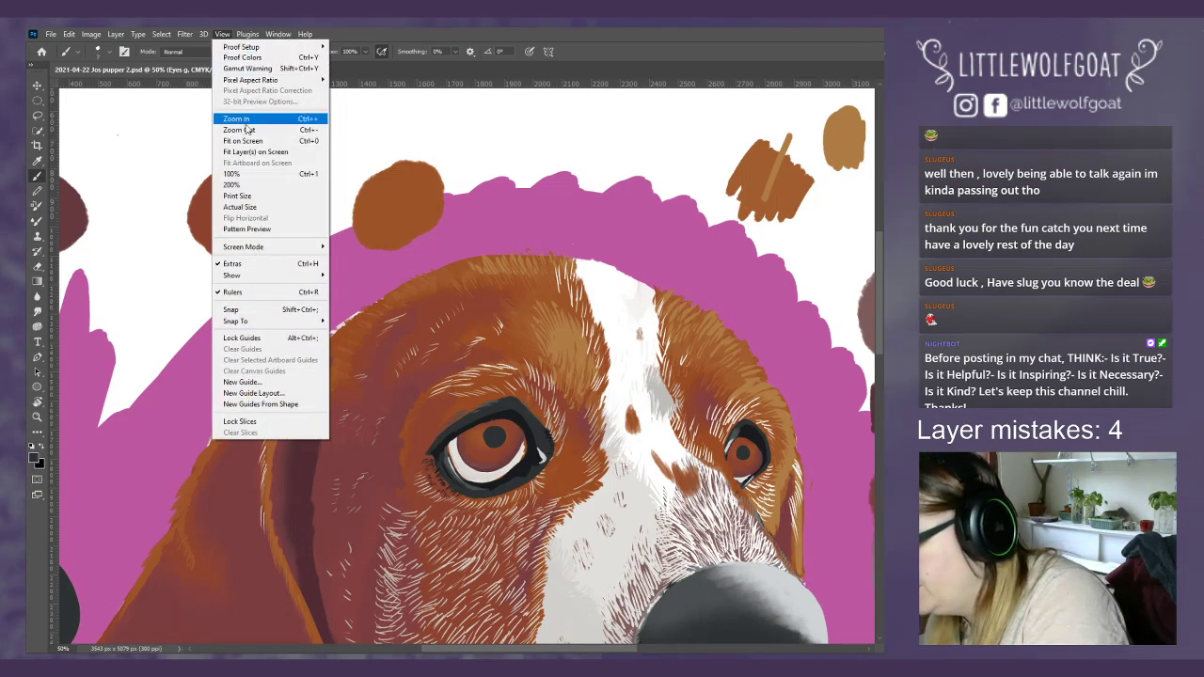
left_click(249, 141)
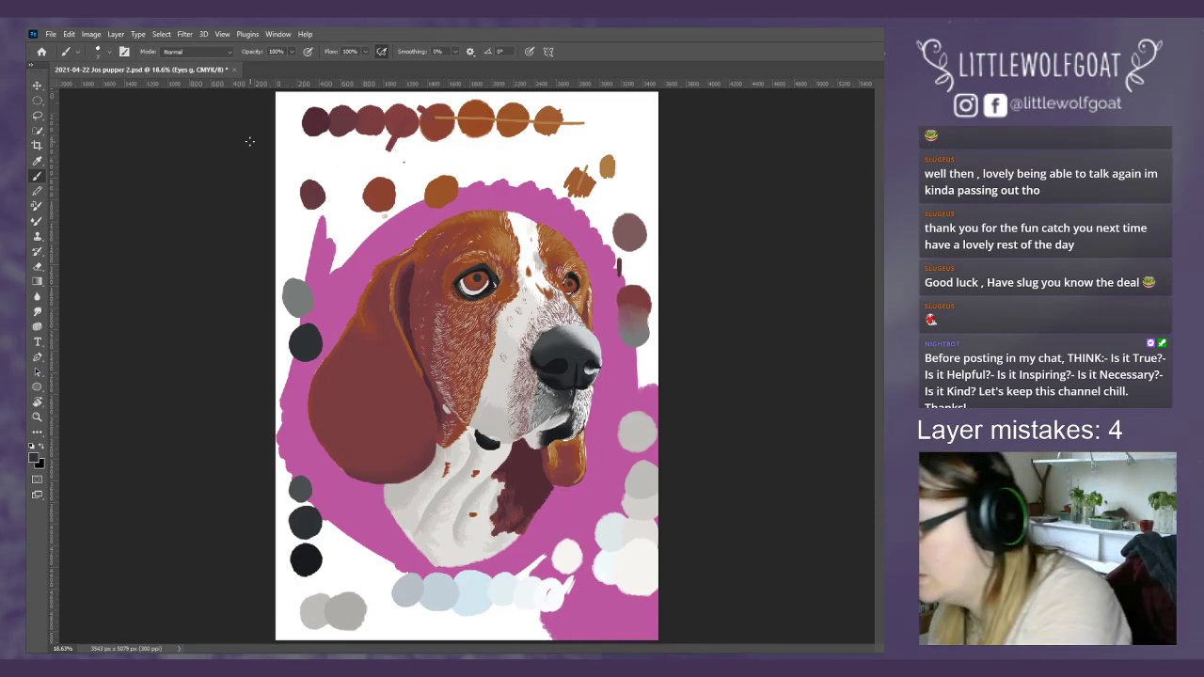
left_click(223, 35)
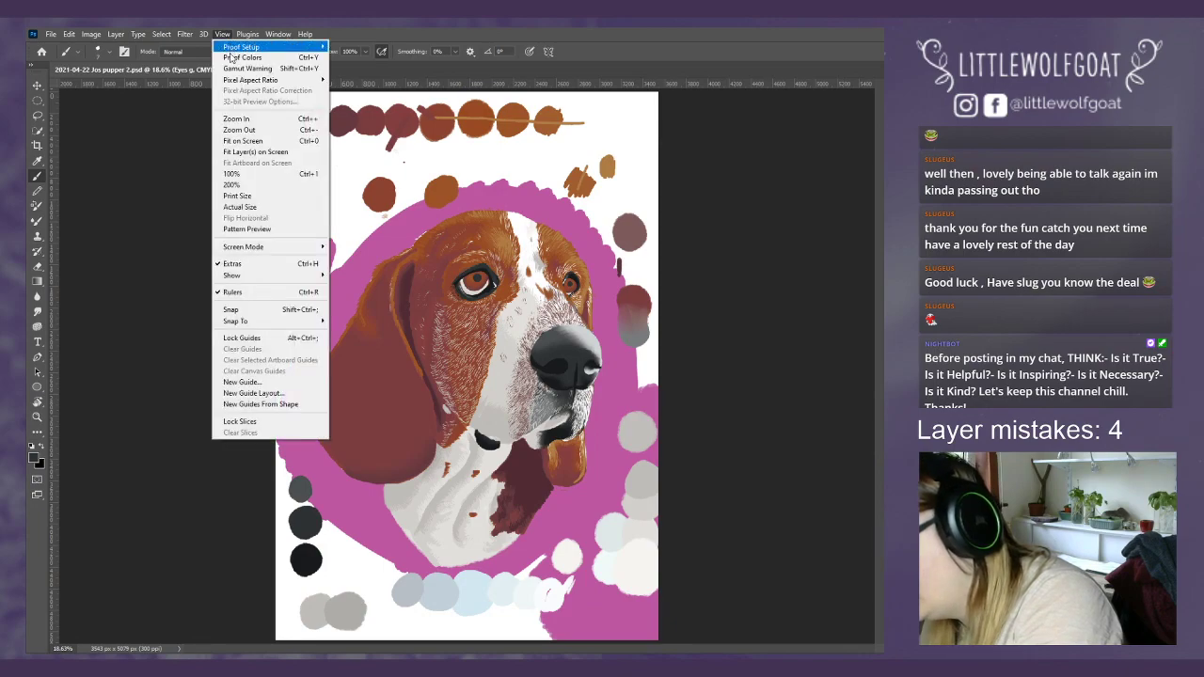
left_click(242, 141)
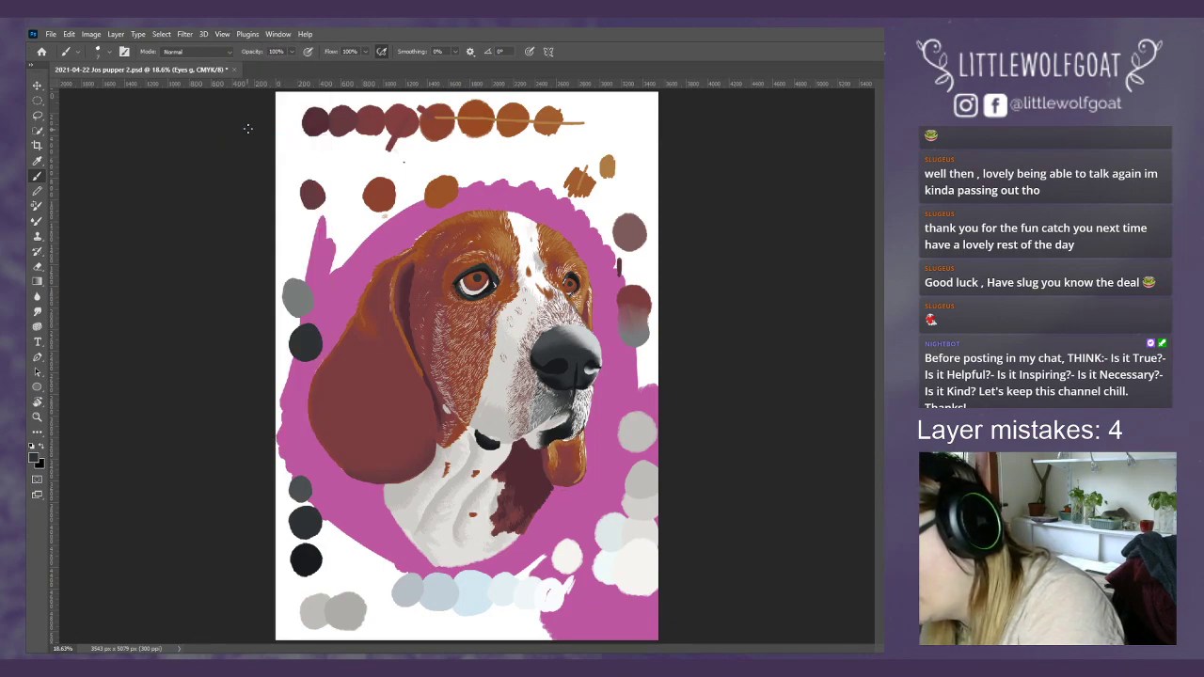
left_click(226, 35)
left_click(248, 120)
left_click(224, 35)
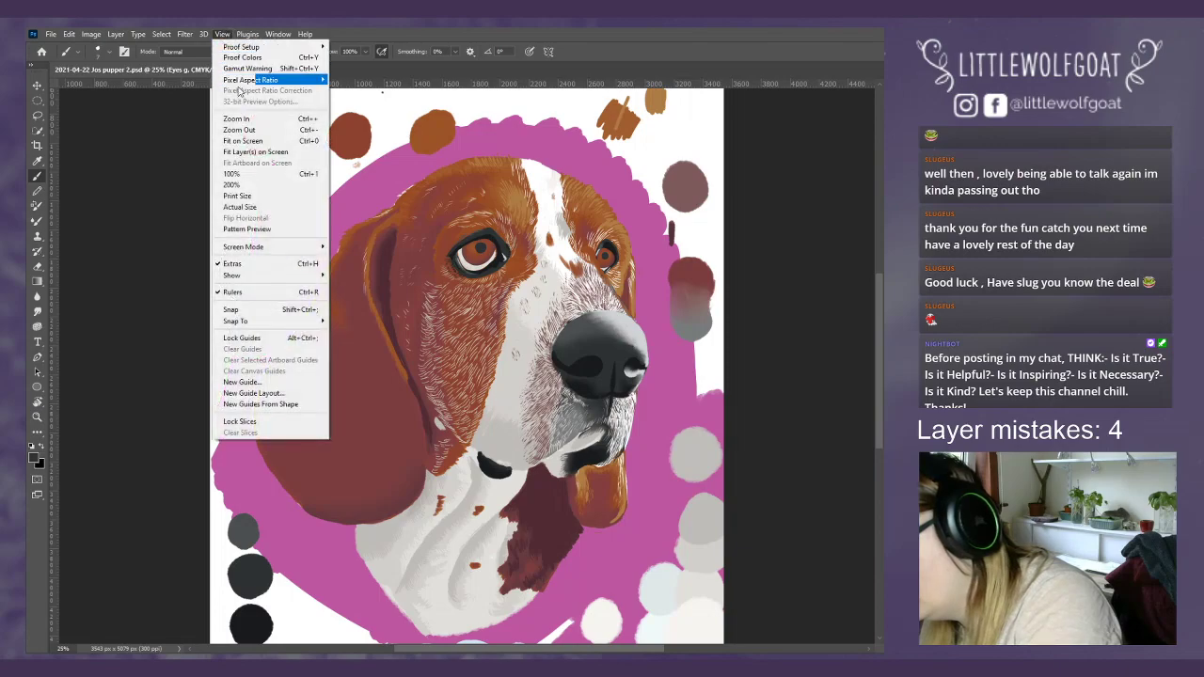
left_click(235, 119)
left_click(223, 35)
left_click(240, 118)
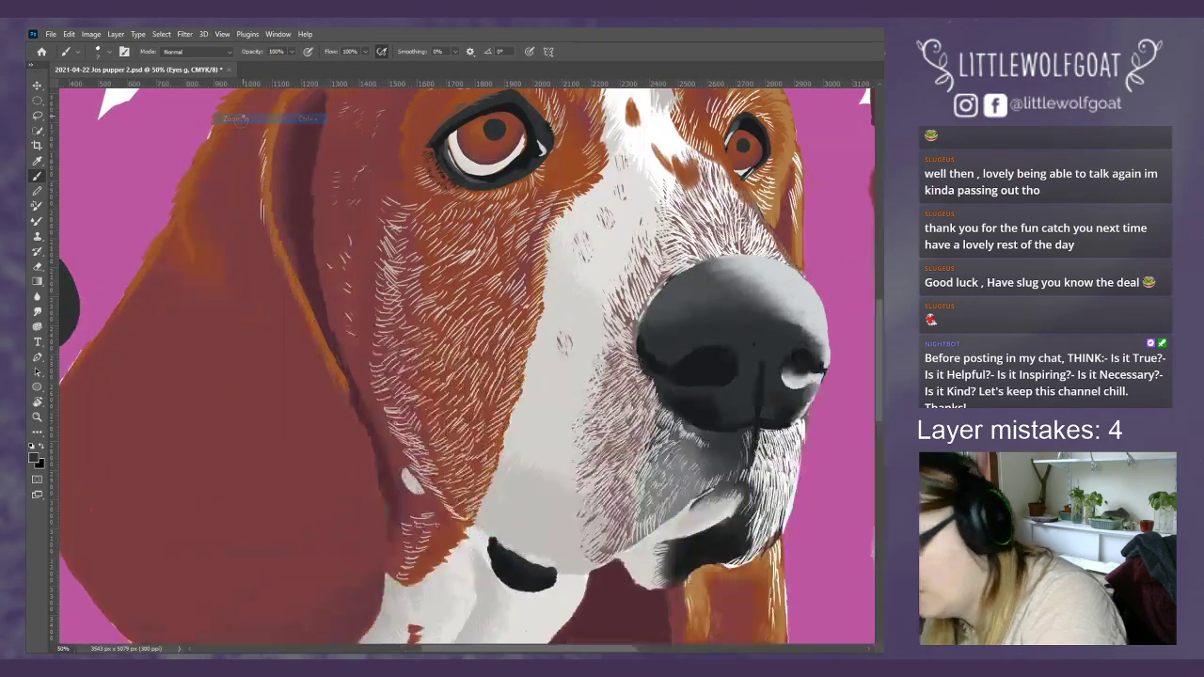
- Sample the near-black swatch from the Colours layer as the painting colour and return to the Brush tool
scroll(877, 367, "up", 2)
scroll(876, 367, "up", 4)
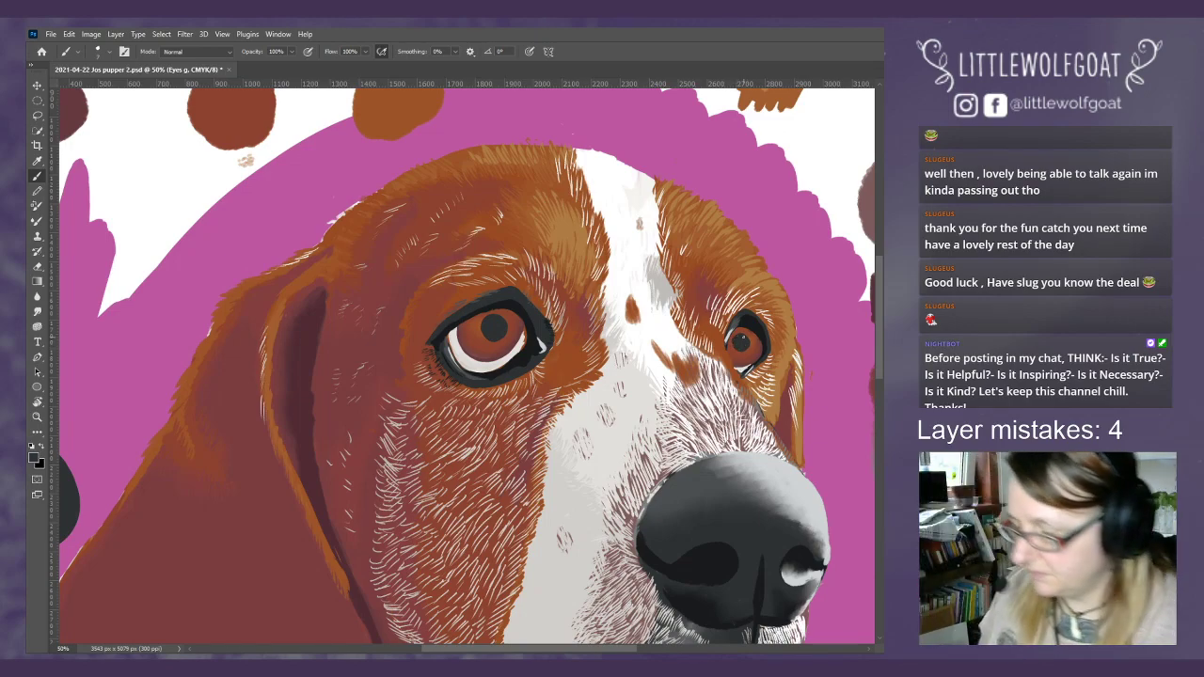
left_click(222, 34)
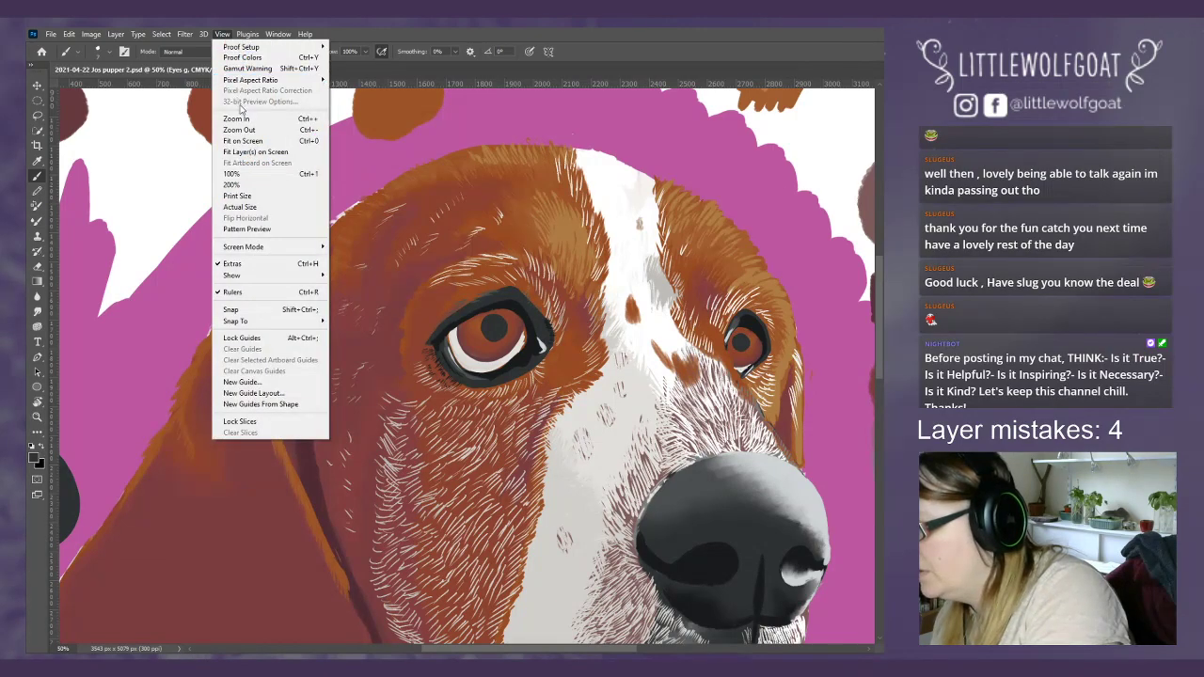
left_click(246, 141)
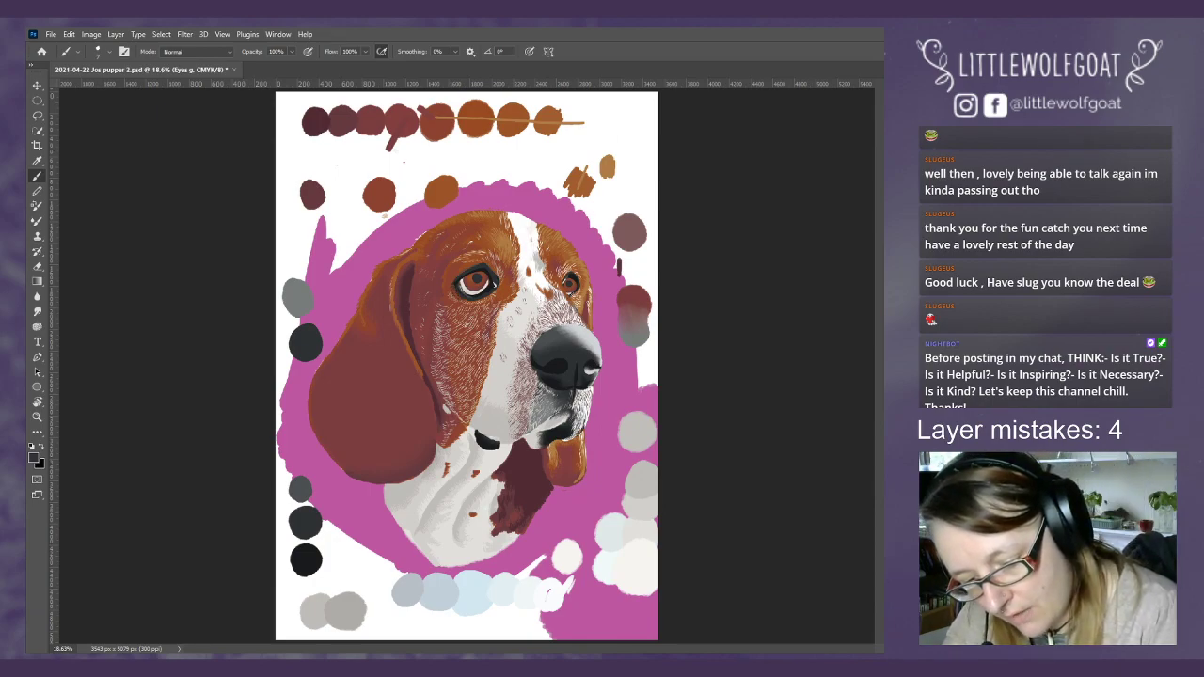
key("alt+bracketleft")
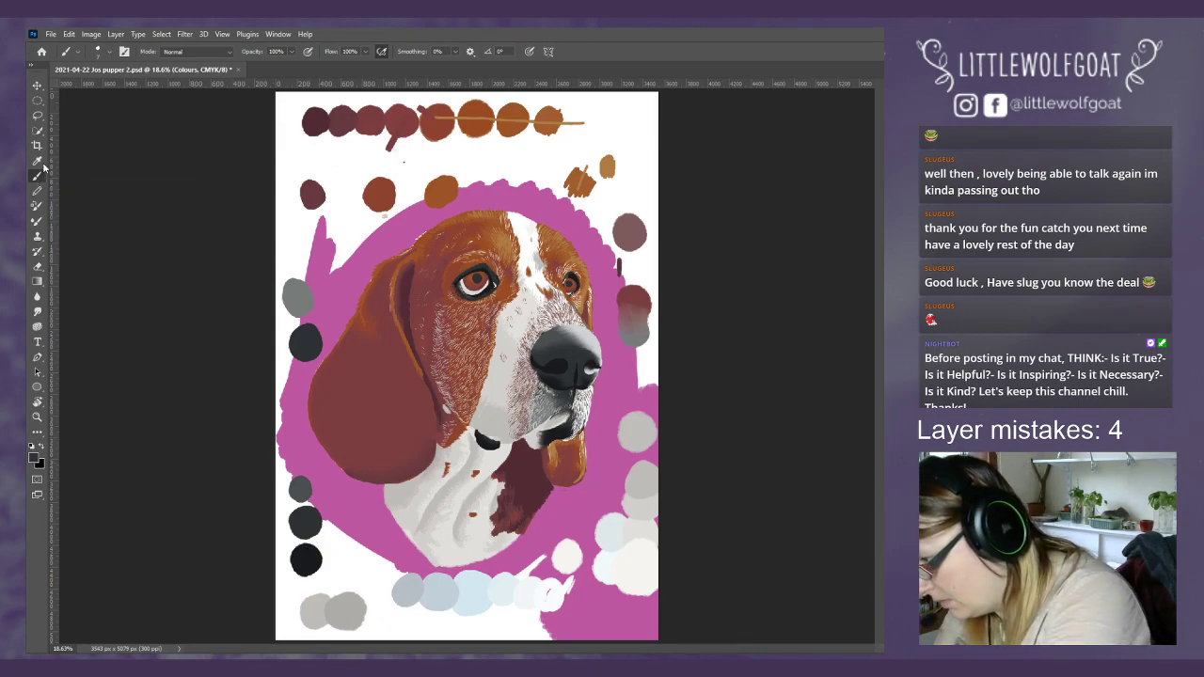
key("i")
left_click(311, 555)
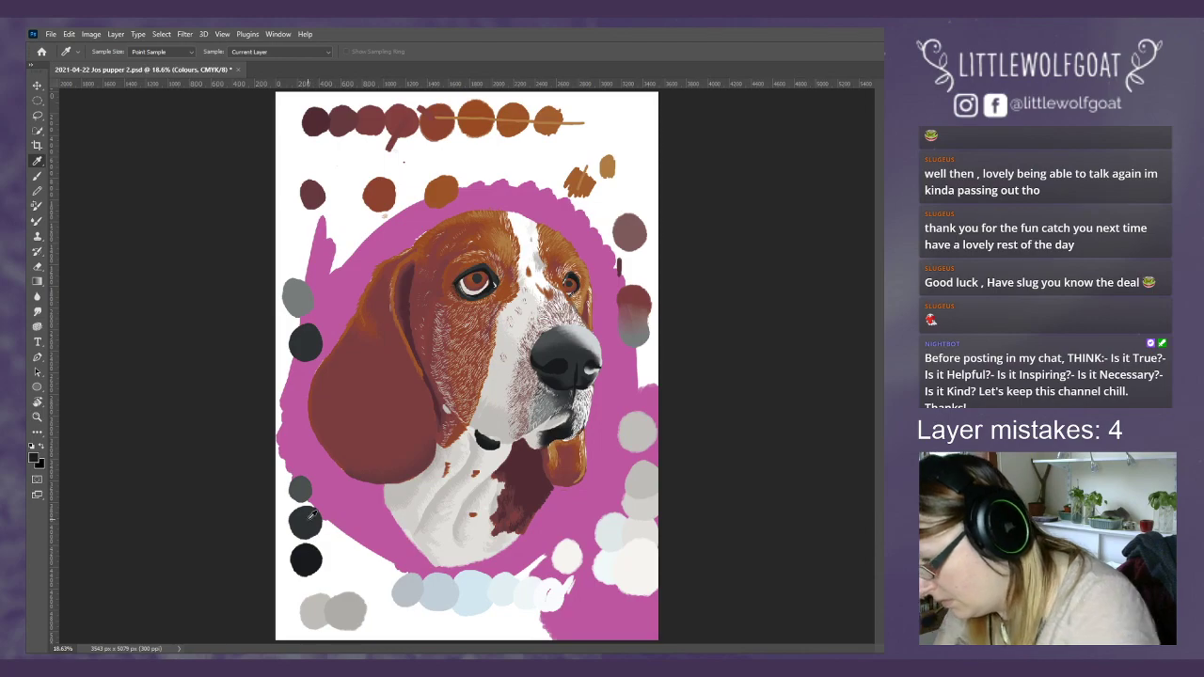
left_click(39, 177)
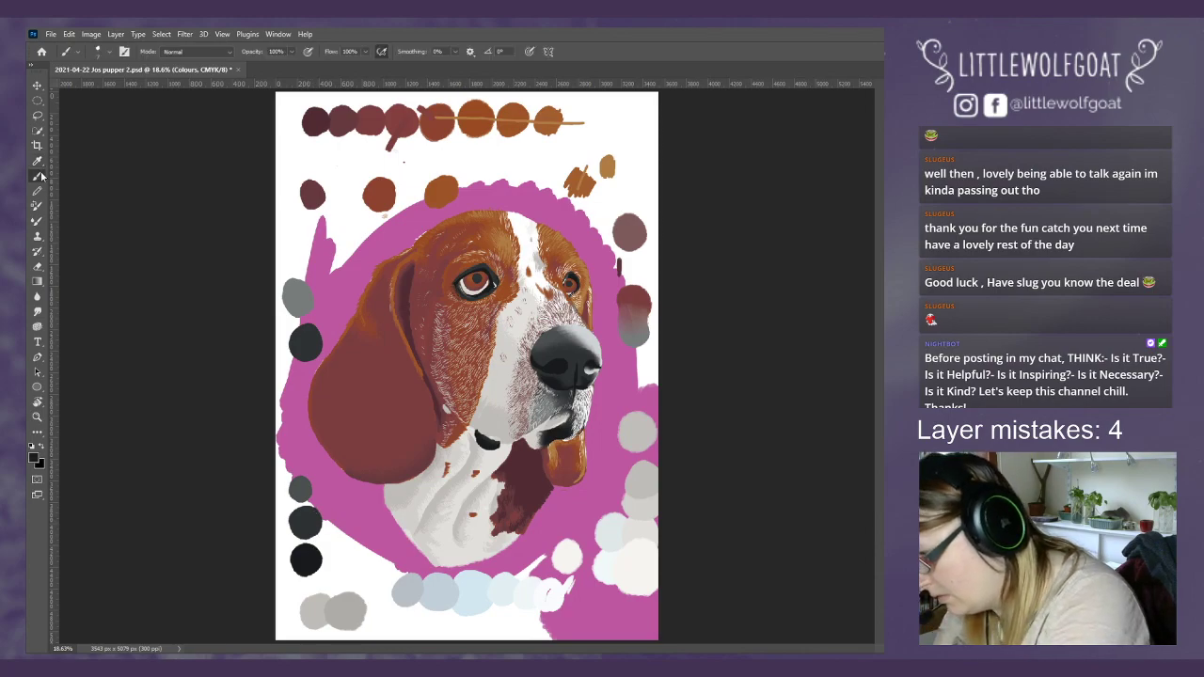
- Paint a near-black centre inside the charcoal pupils of the dog's eyes on the Eyes g layer
left_click(223, 33)
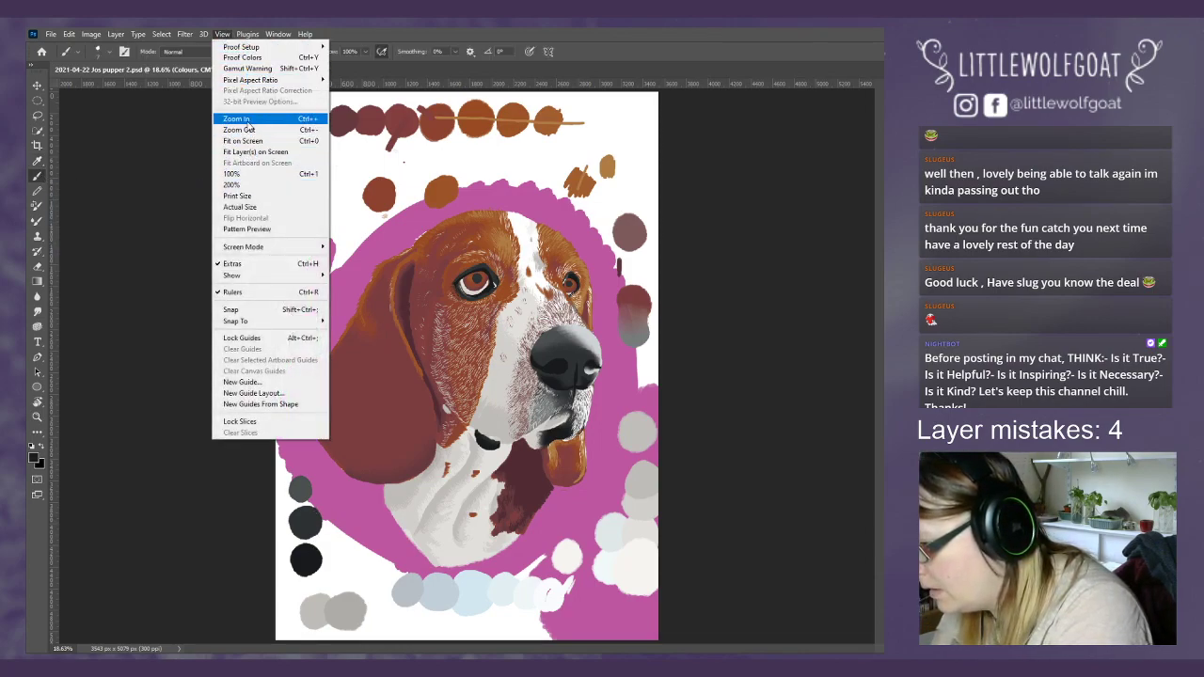
left_click(235, 118)
left_click(226, 35)
left_click(237, 119)
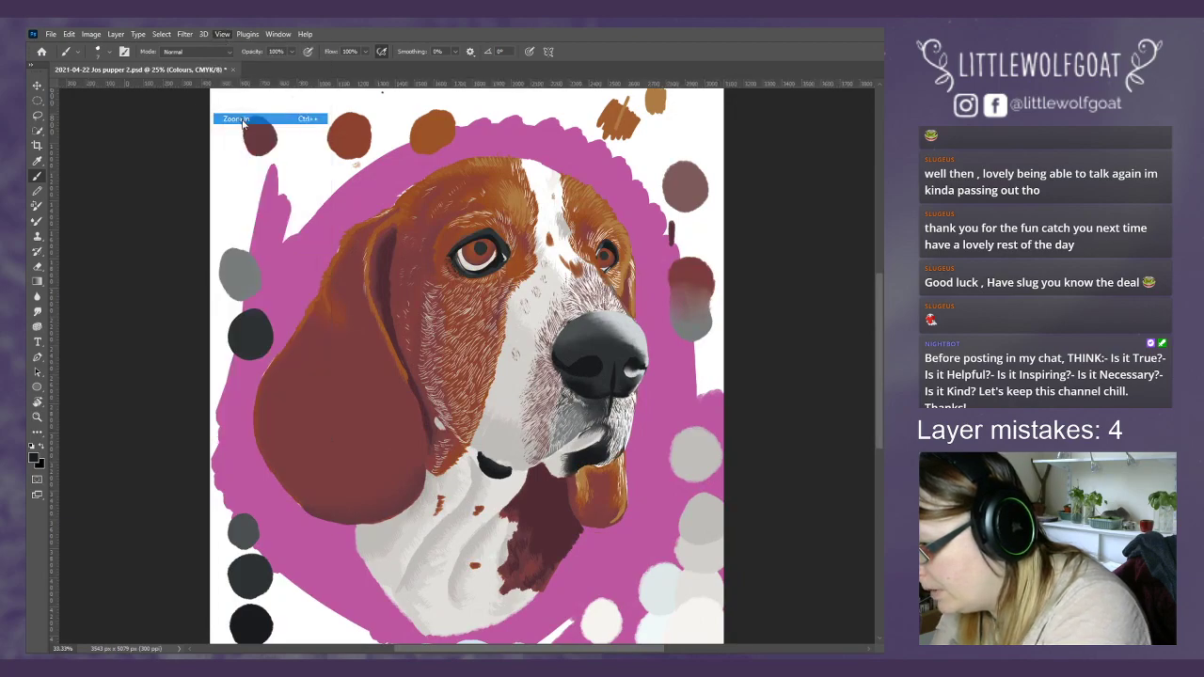
left_click(223, 34)
left_click(237, 119)
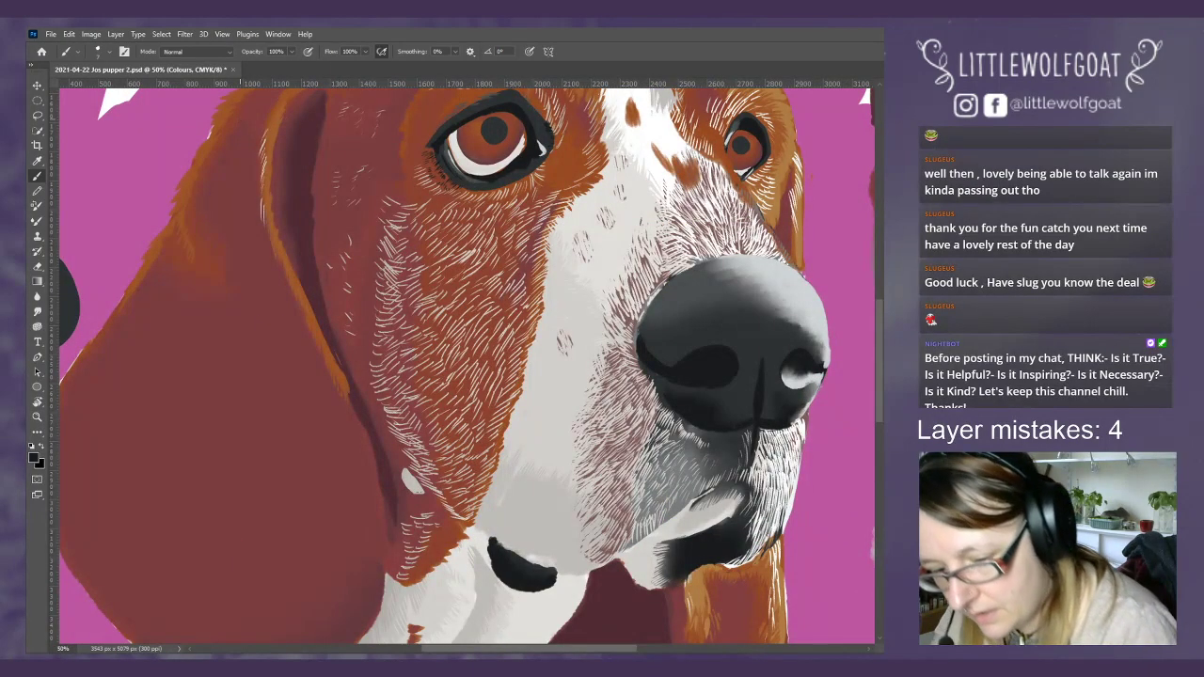
scroll(877, 329, "up", 5)
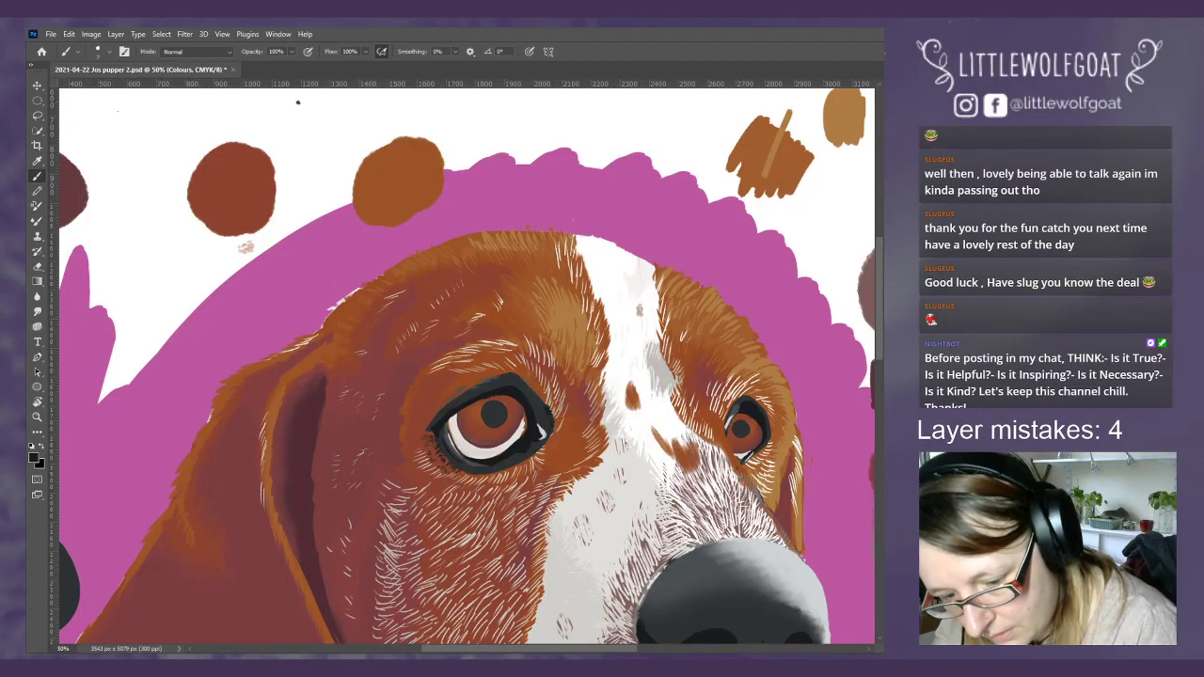
key("alt+bracketleft")
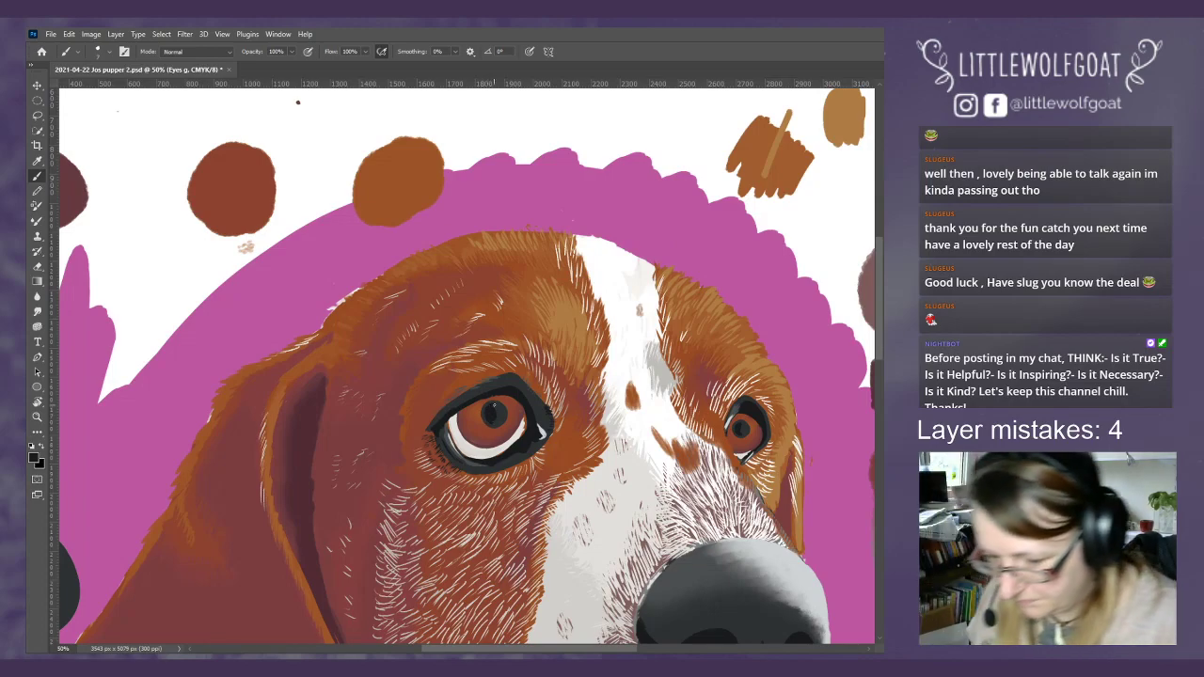
- Blend the near-black centres into the charcoal pupils of both eyes using the Smudge tool at 9 px
left_click(38, 315)
left_click(222, 34)
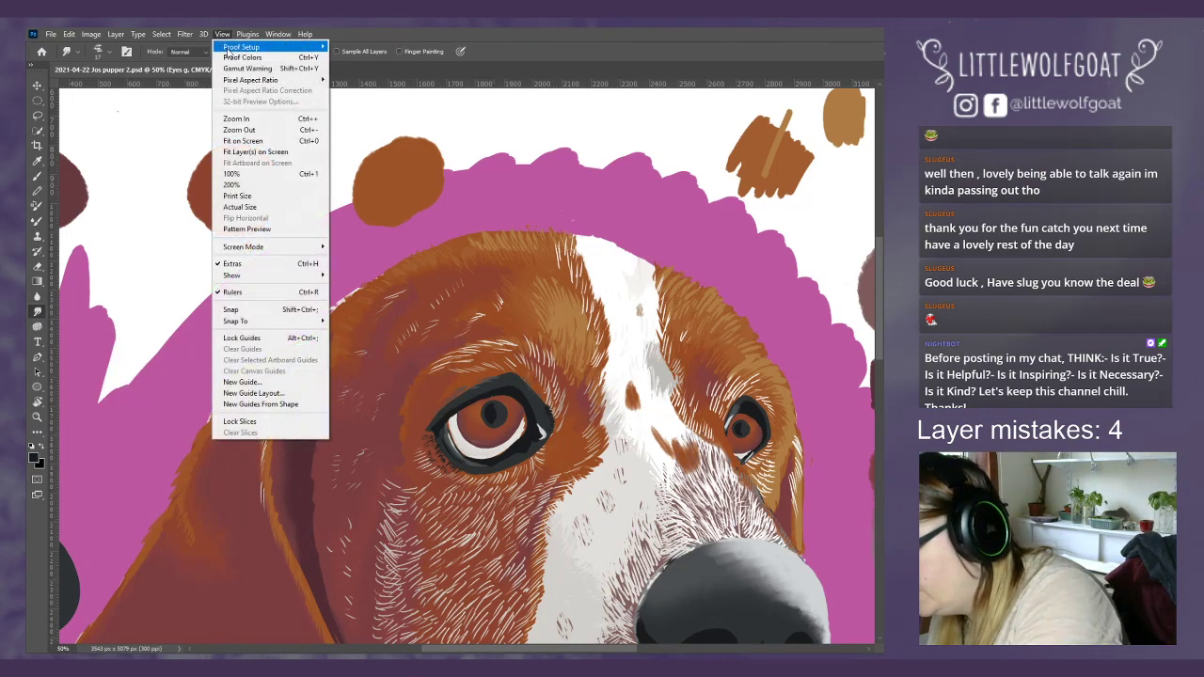
left_click(237, 121)
left_click(222, 34)
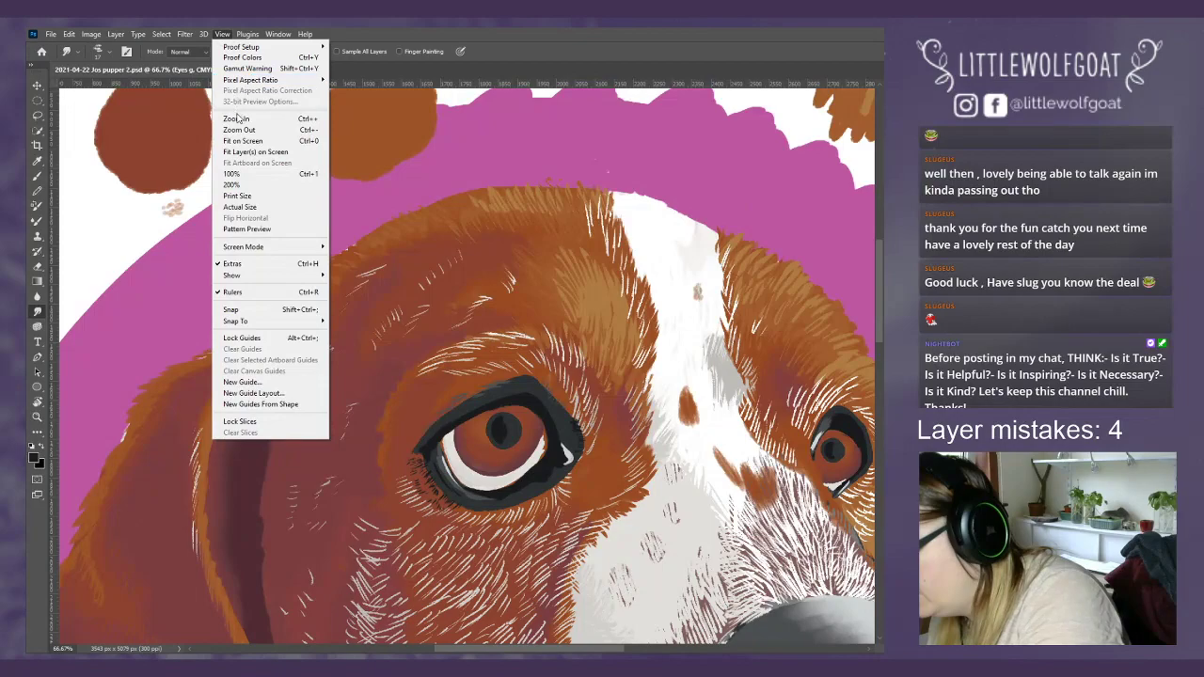
left_click(236, 120)
left_click(111, 52)
left_click_drag(108, 93, 95, 91)
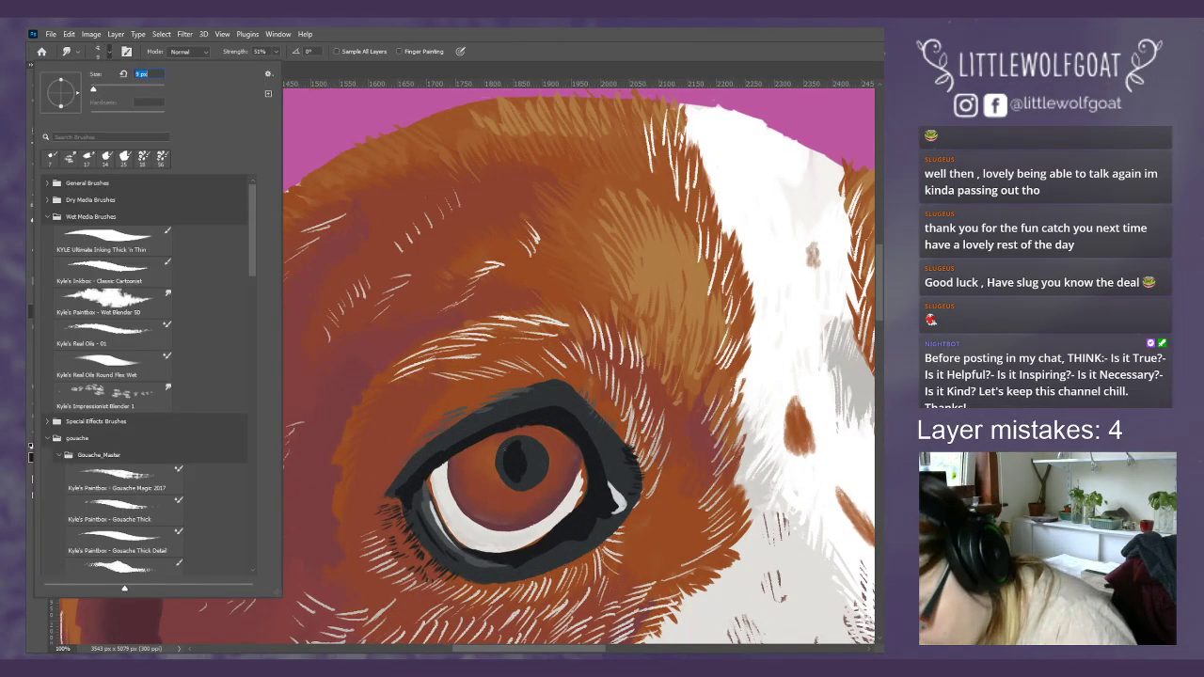
left_click(522, 442)
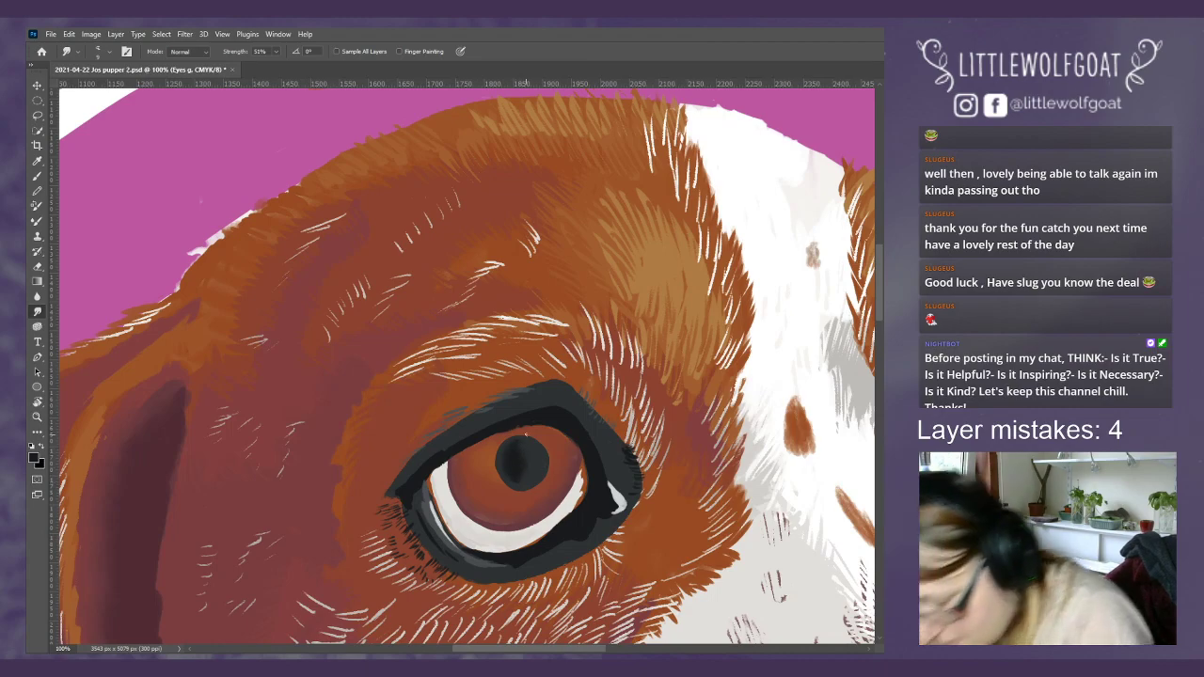
left_click_drag(567, 651, 642, 651)
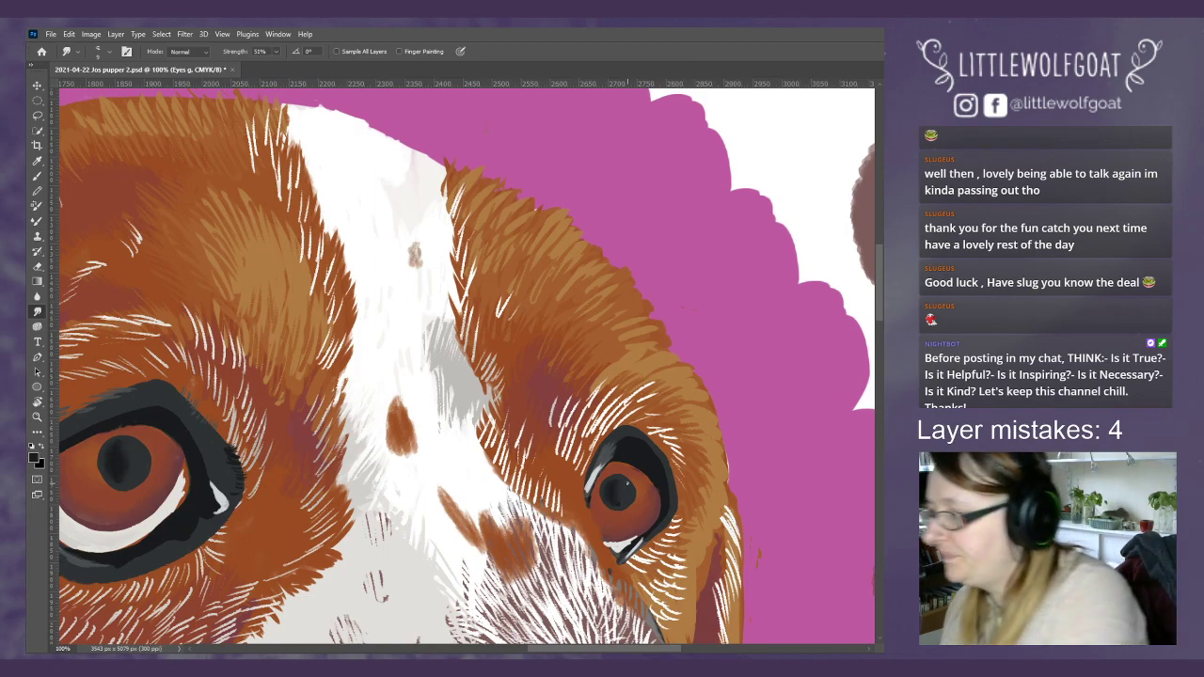
- Sample the pale eye-white colour from the Eyes w layer and make Eyes g active again for brushing
left_click(223, 34)
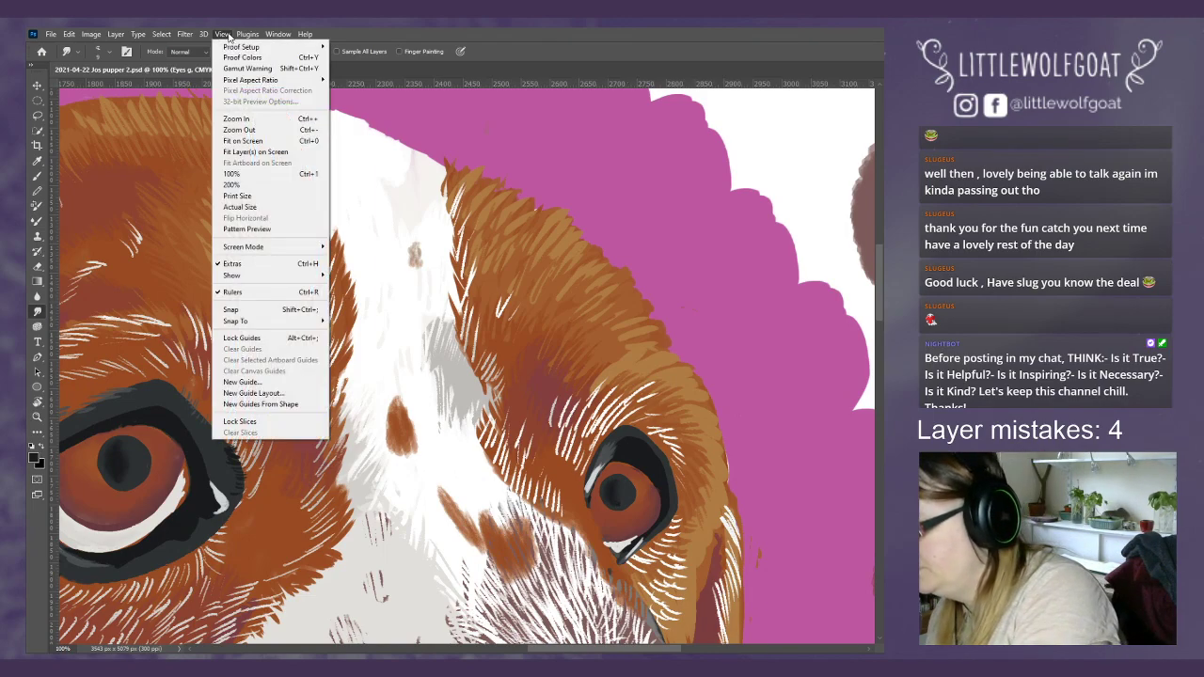
left_click(259, 151)
left_click(222, 34)
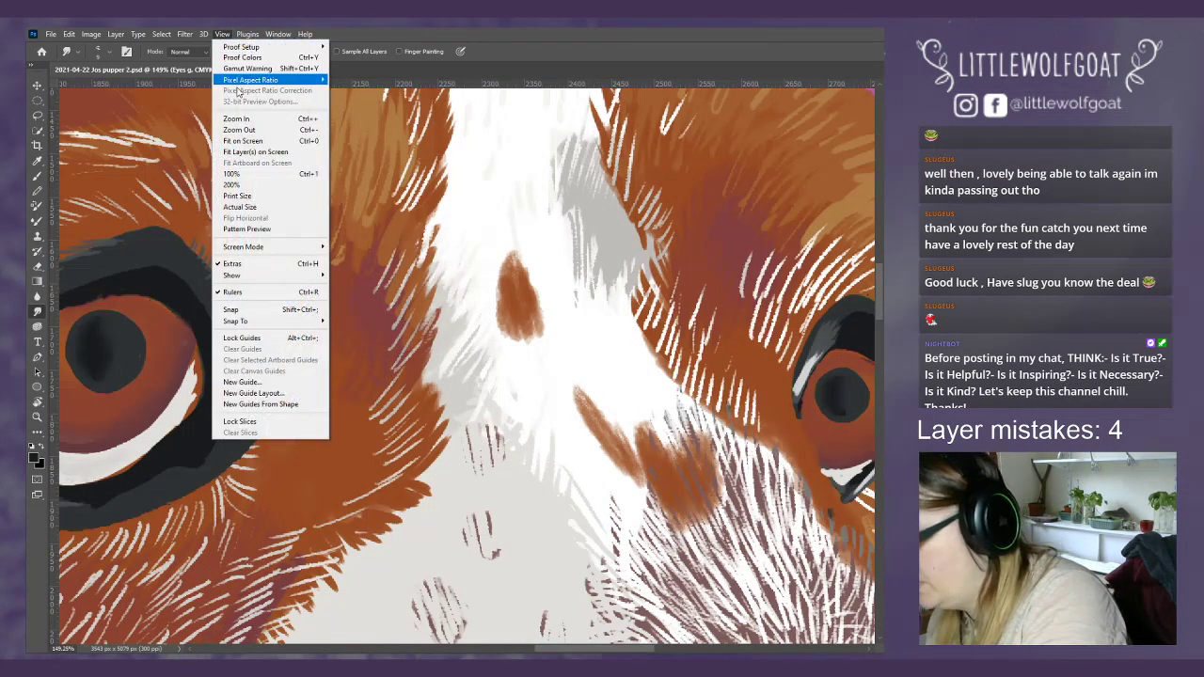
left_click(243, 141)
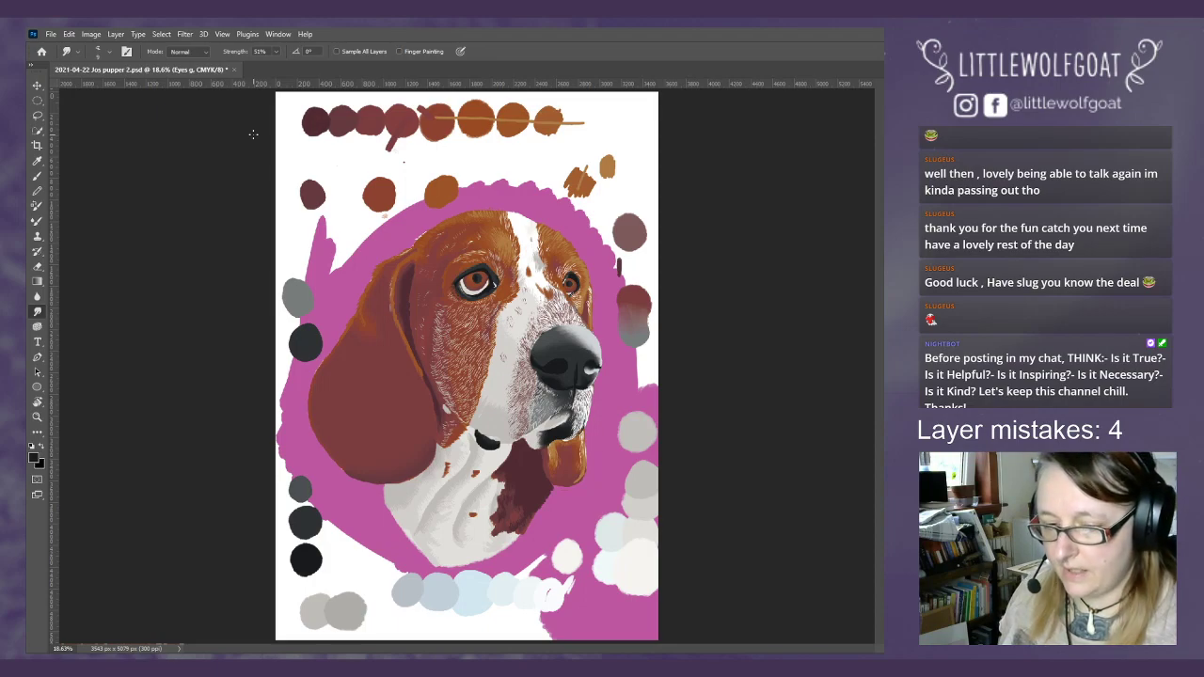
key("alt+bracketleft")
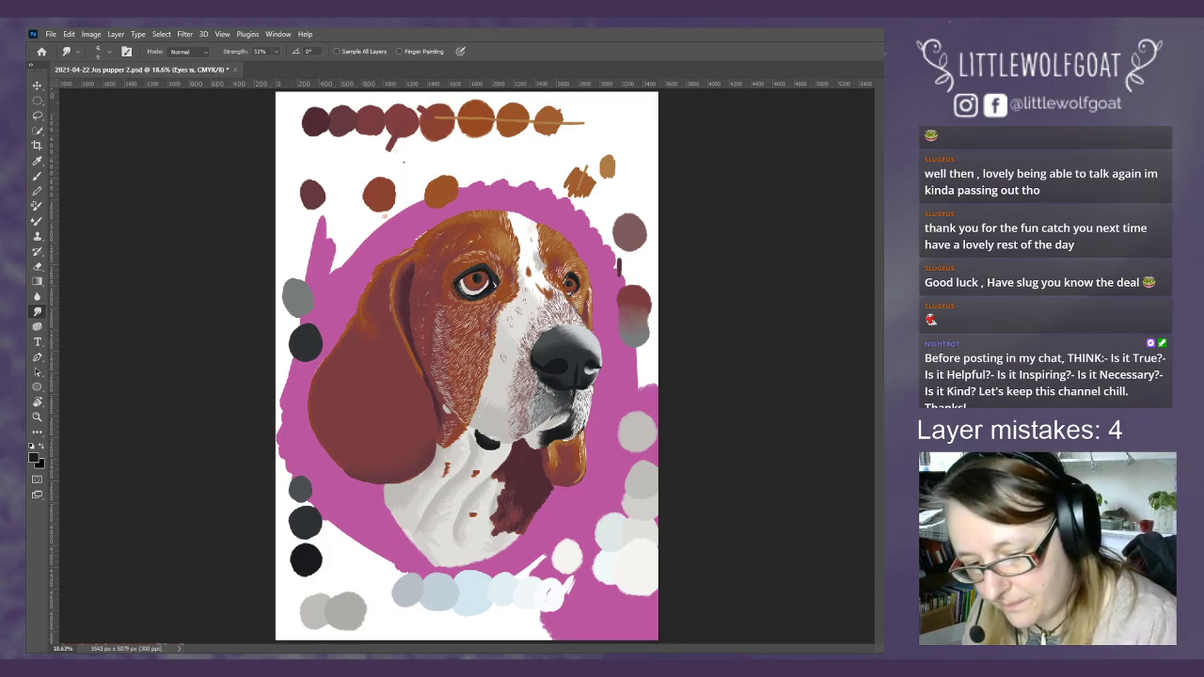
left_click(36, 160)
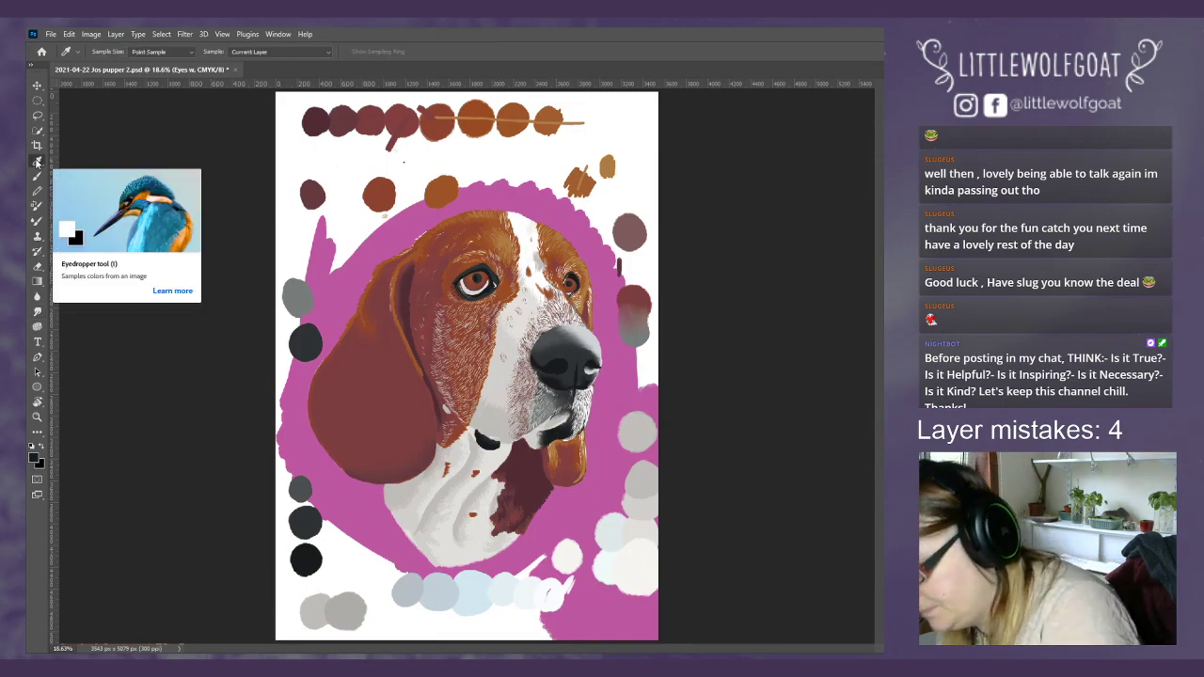
left_click(474, 282)
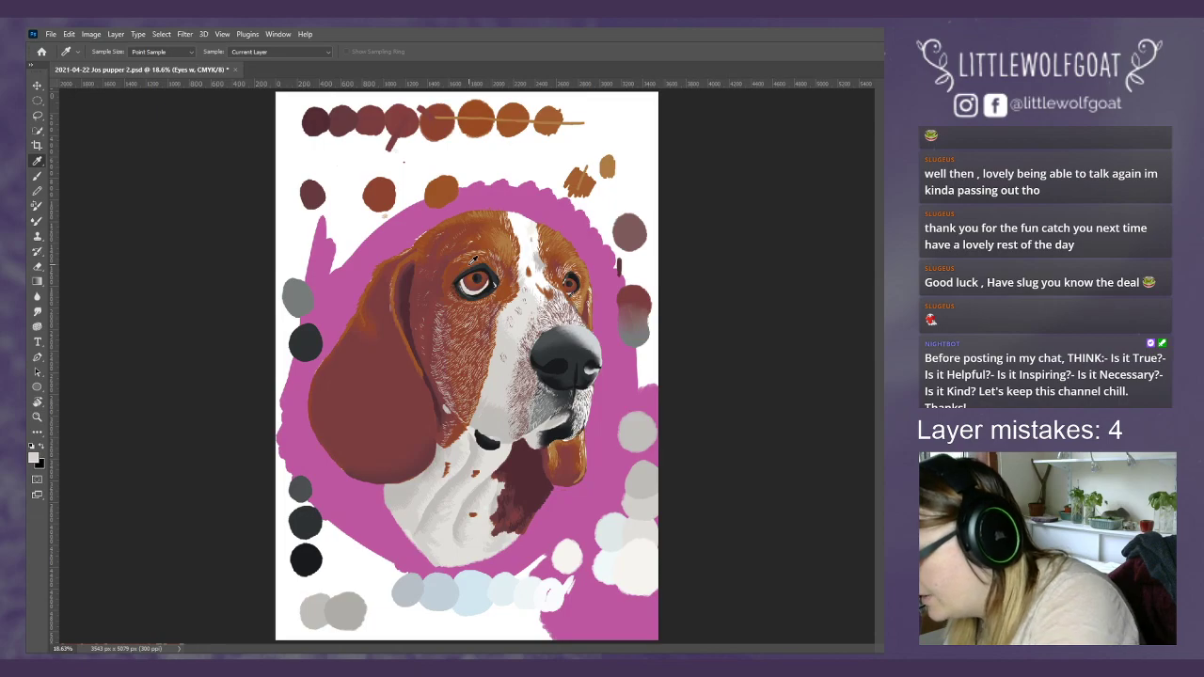
left_click(38, 177)
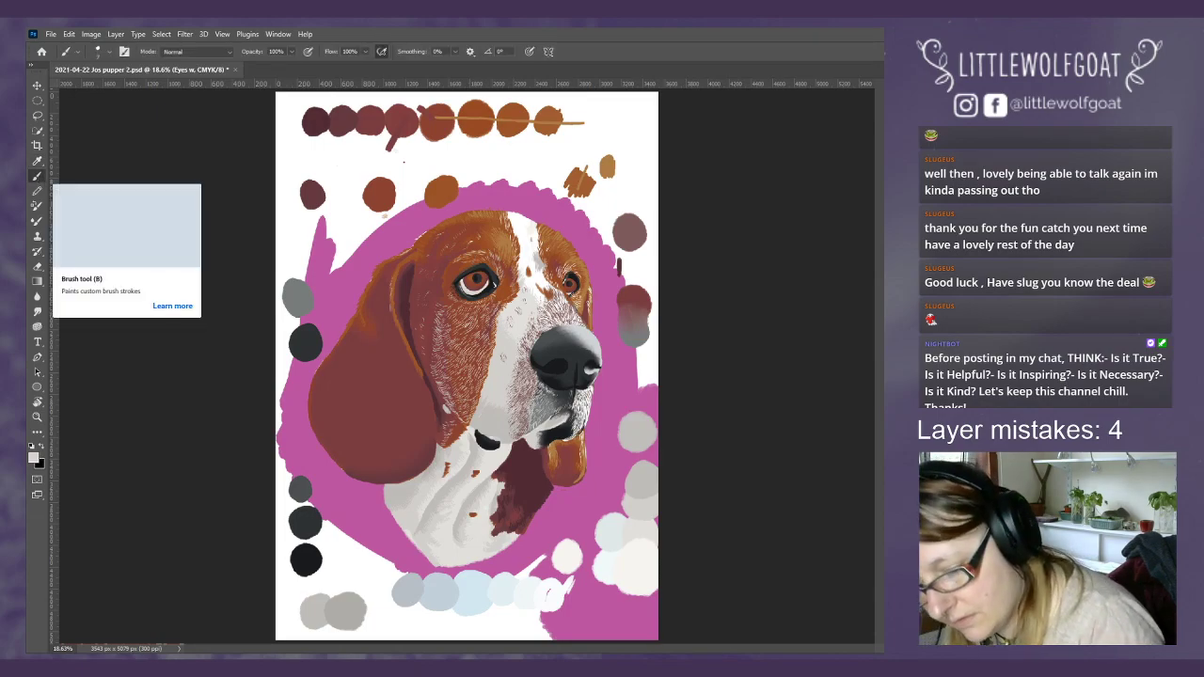
key("alt+bracketleft")
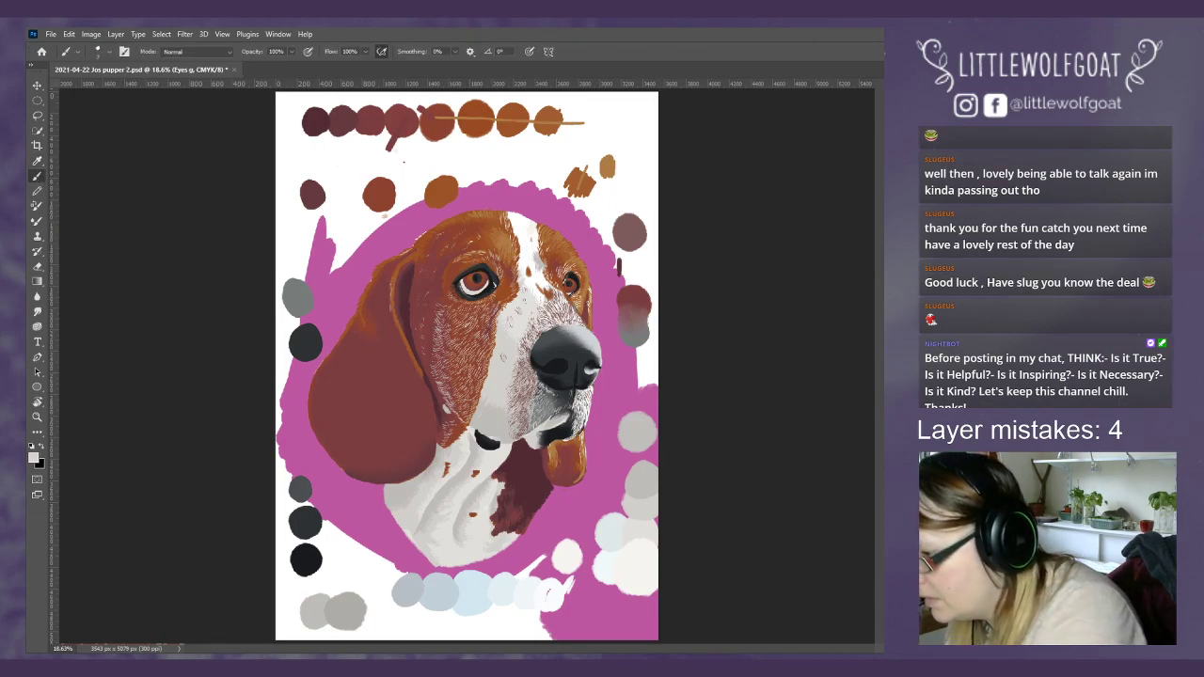
- Paint a small pale highlight beside the pupil in each of the dog's eyes on the Eyes g layer
left_click(223, 34)
left_click(237, 118)
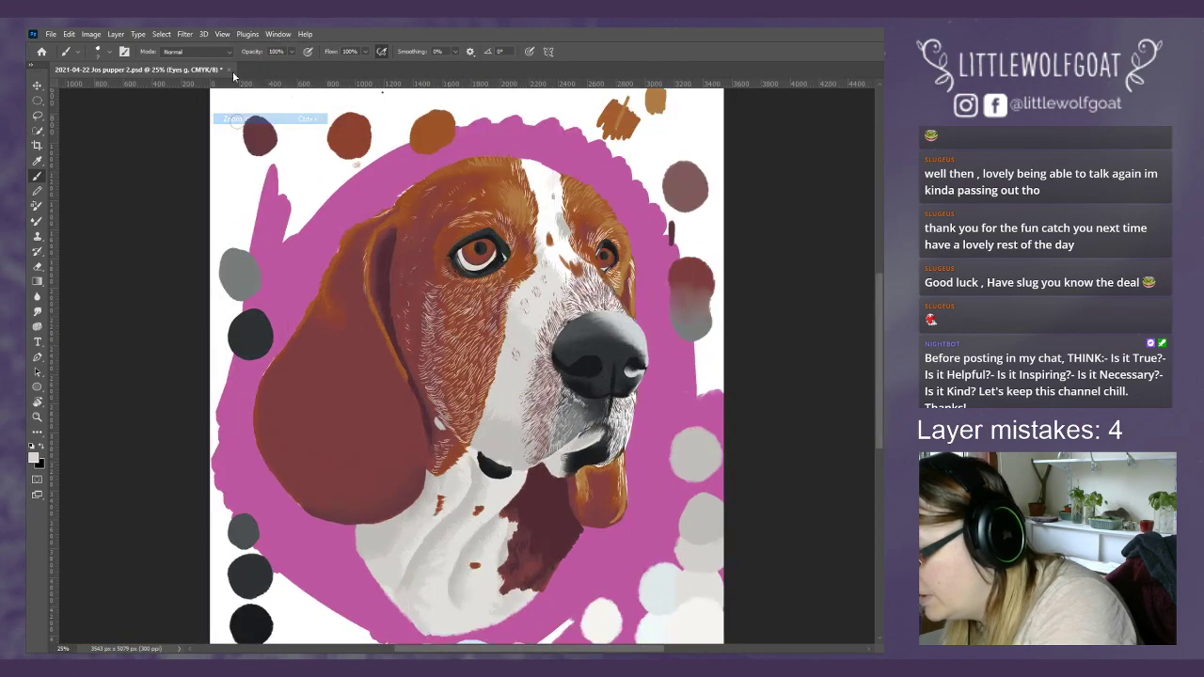
left_click(223, 34)
left_click(237, 119)
left_click(223, 34)
left_click(237, 119)
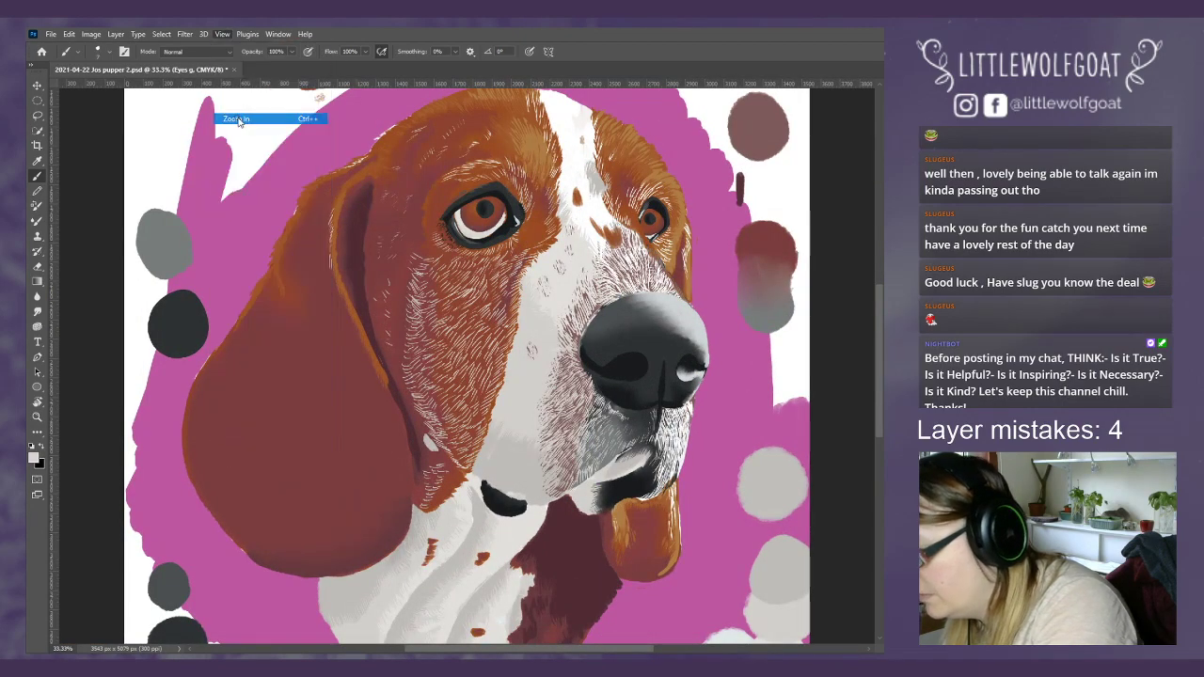
left_click_drag(877, 335, 879, 288)
left_click_drag(602, 651, 649, 651)
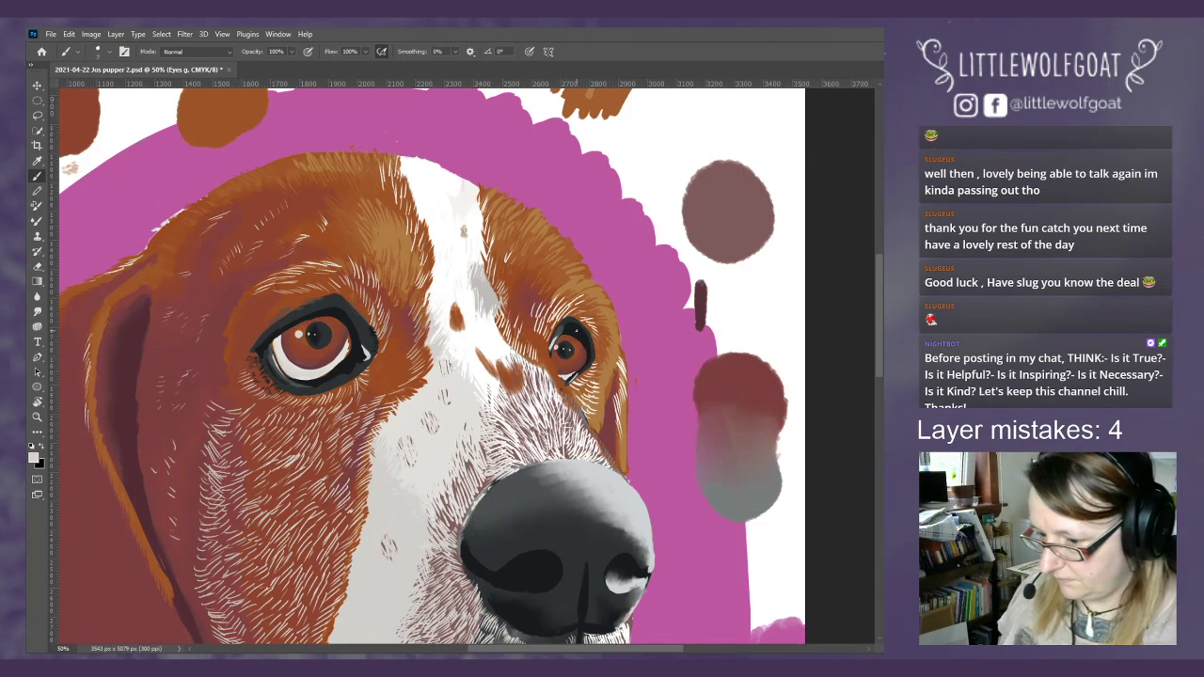
- Hide the Colours swatches and check the full portrait with the pink backdrop hidden and shown again
left_click(224, 34)
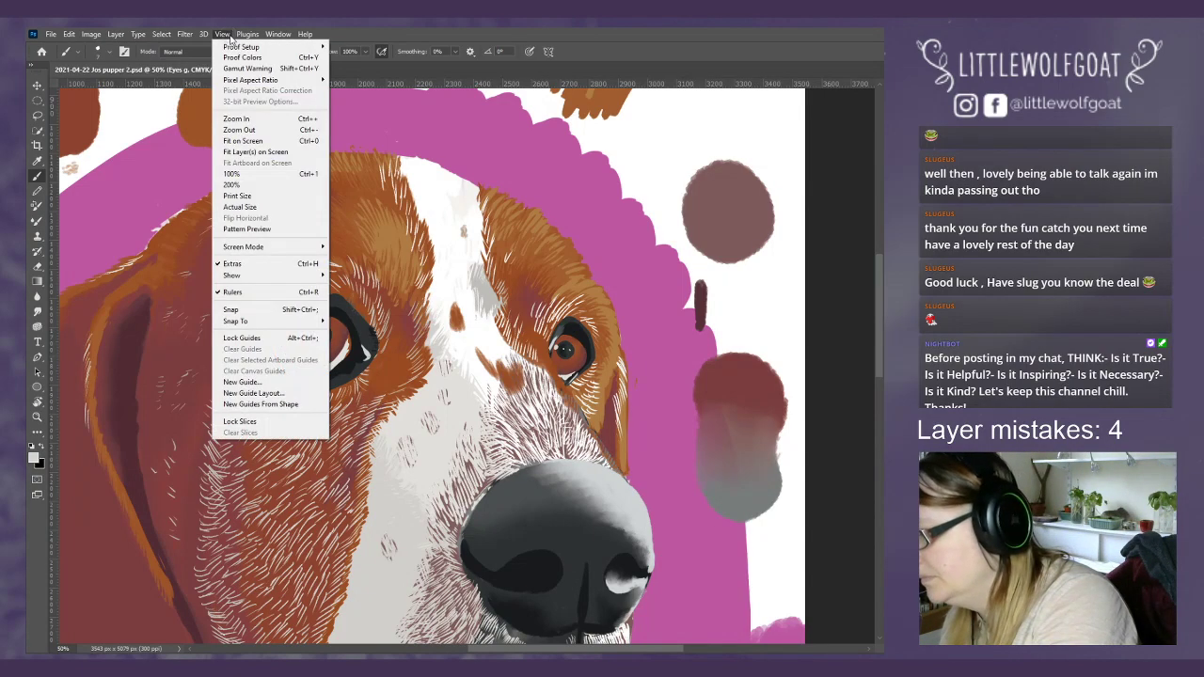
left_click(250, 141)
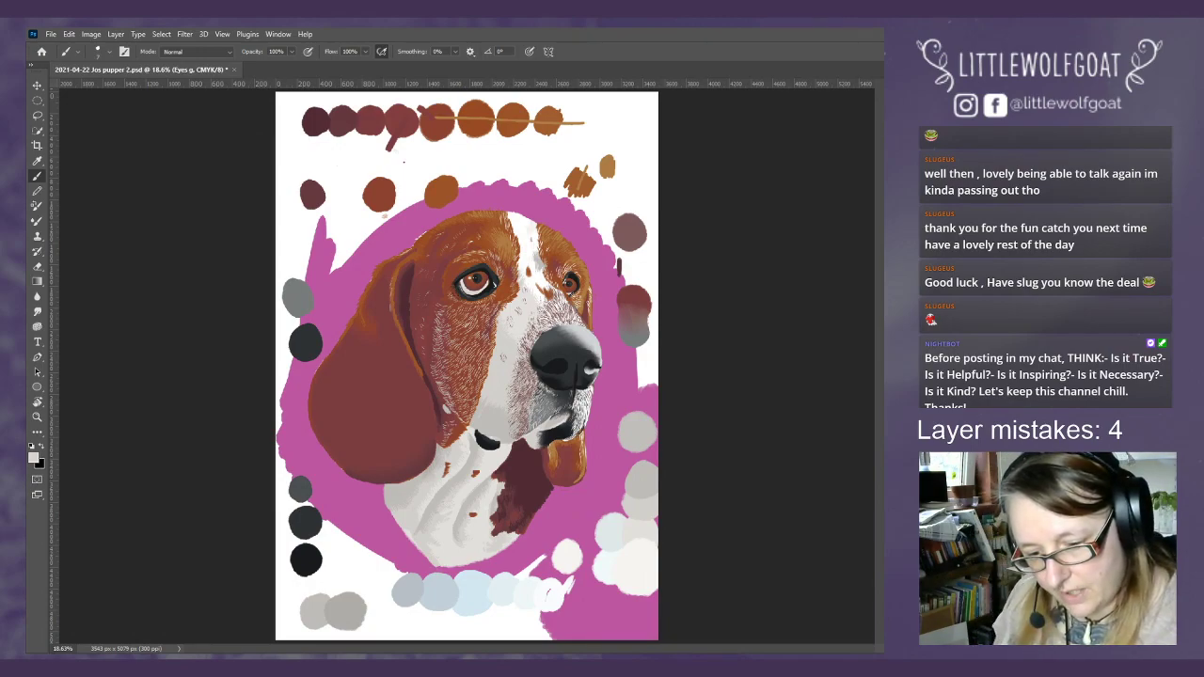
key("ctrl+comma")
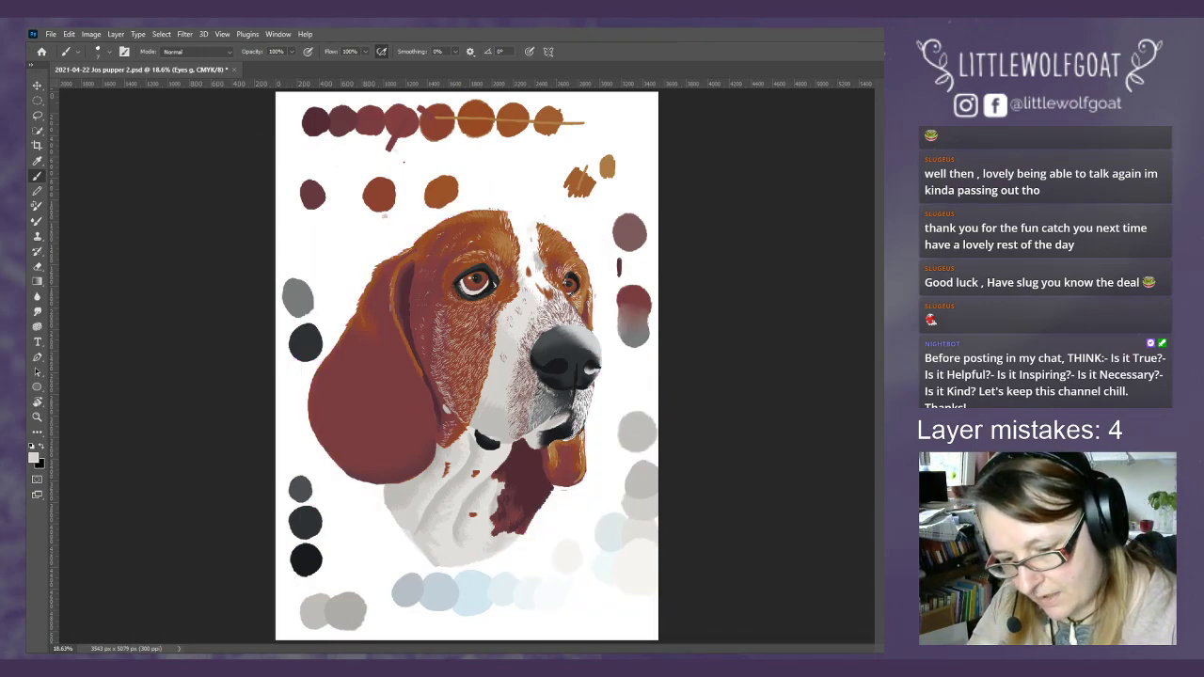
key("ctrl+comma")
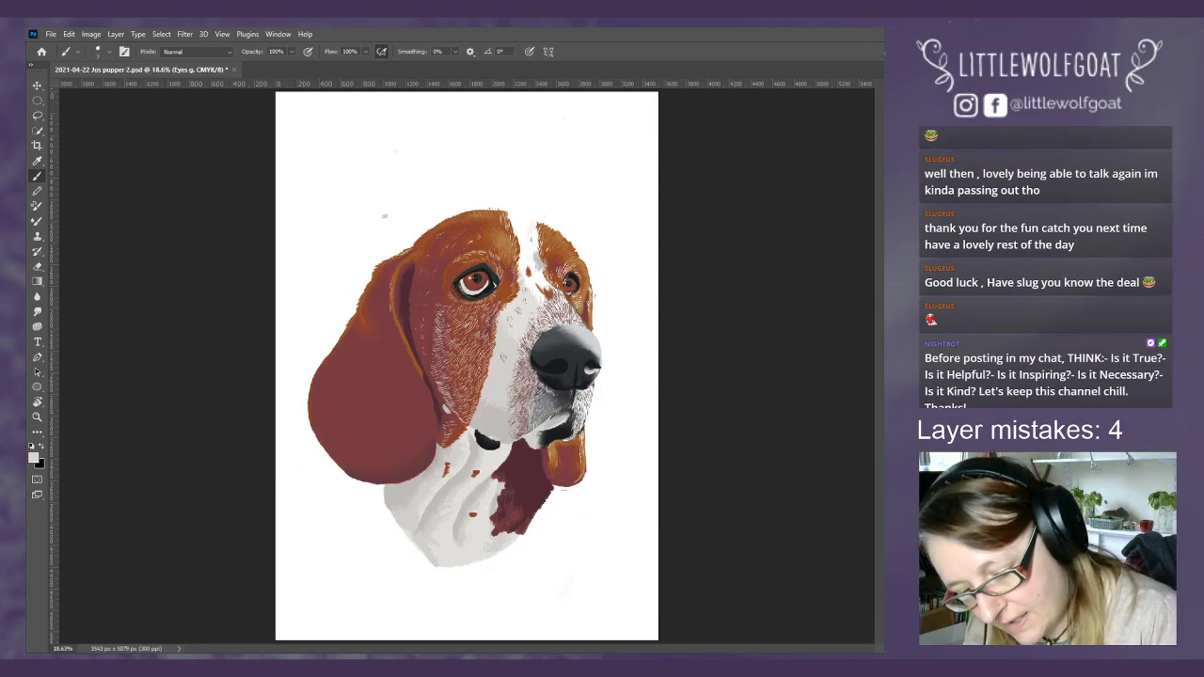
key("ctrl+z")
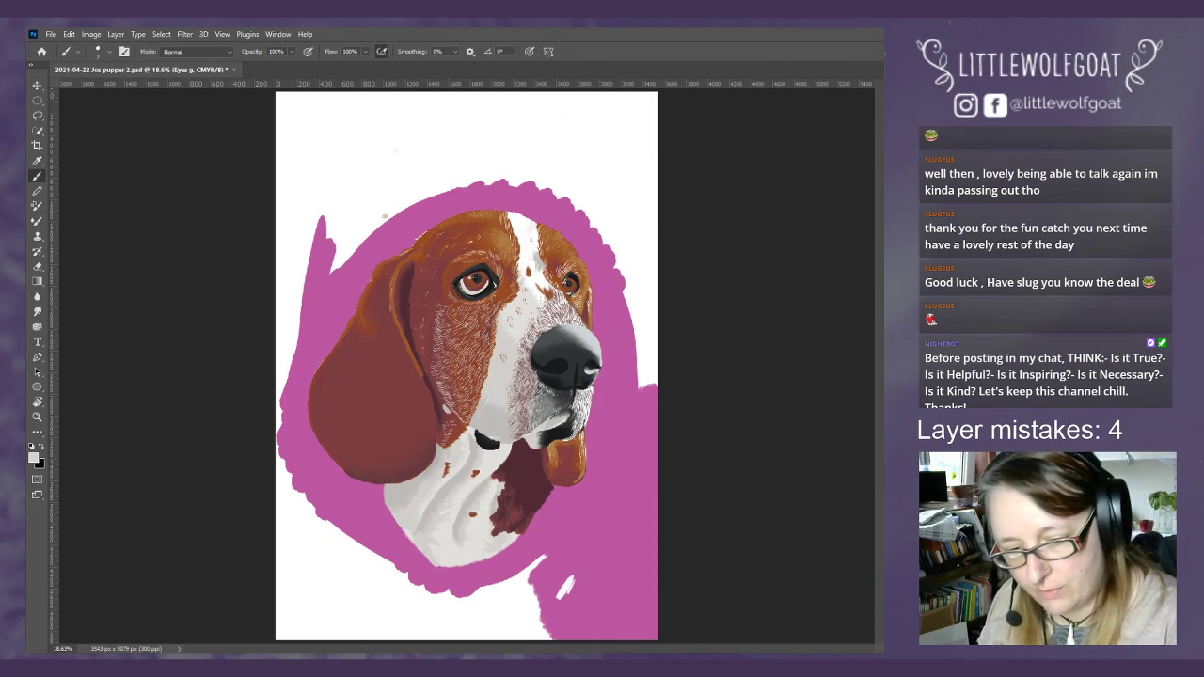
- Make White Base the active layer and compare the portrait without and with the pink backdrop
key("alt+bracketleft")
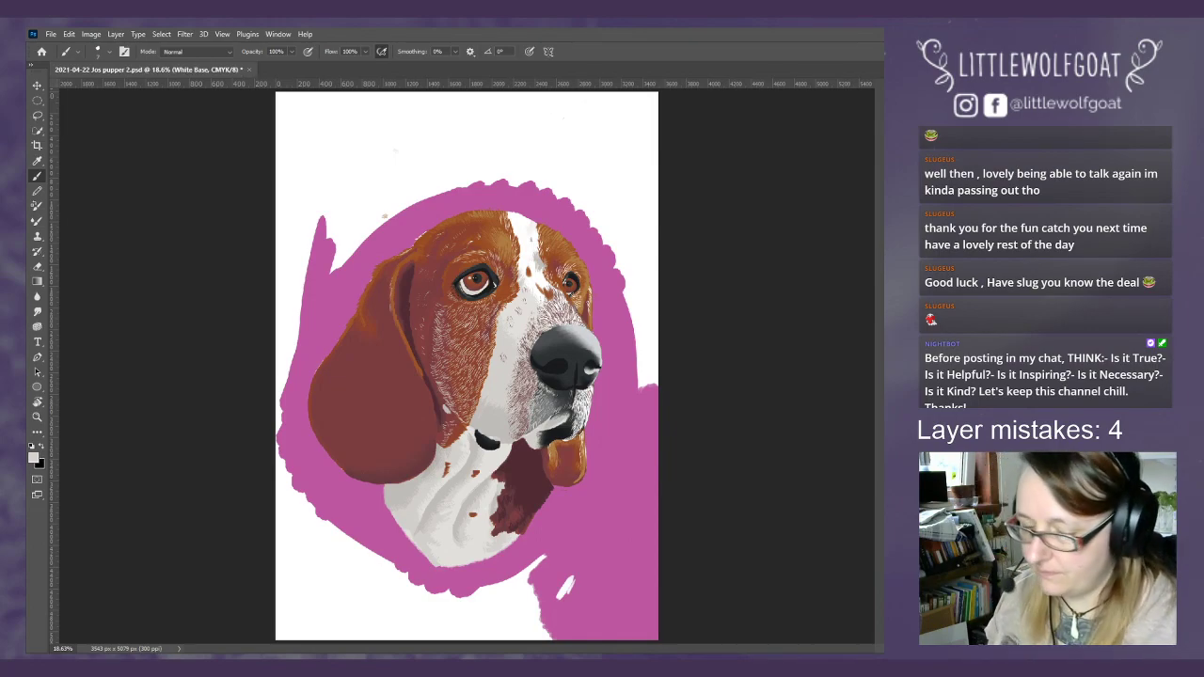
left_click(70, 34)
left_click(74, 47)
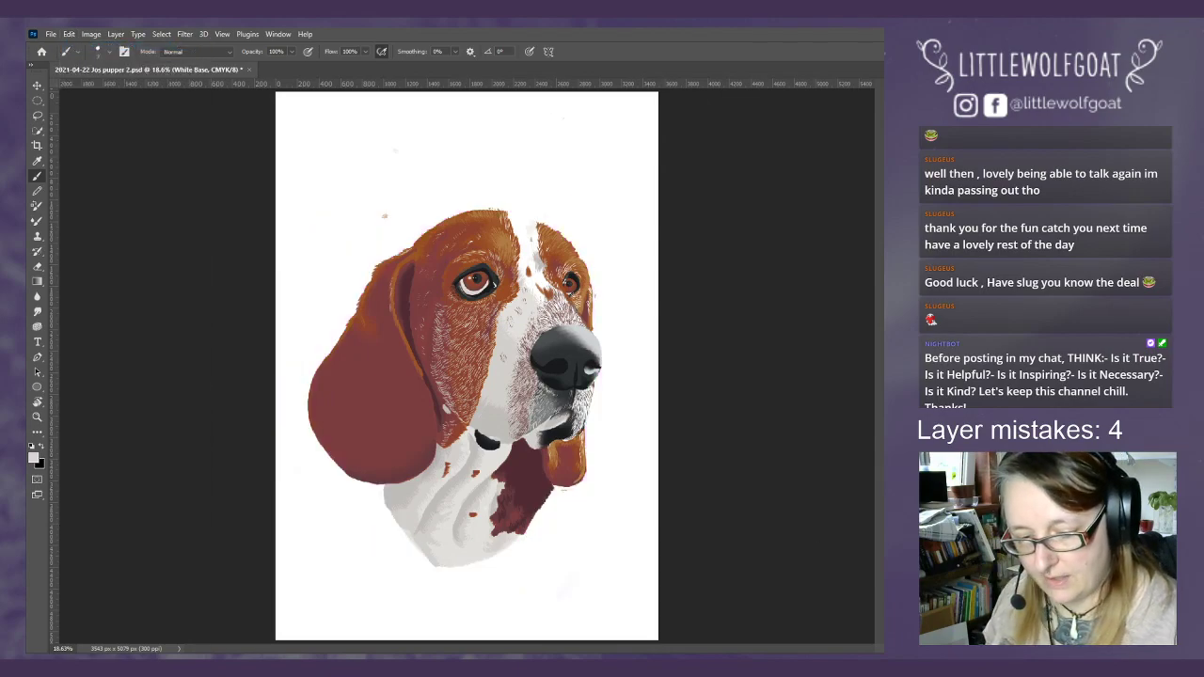
key("ctrl+shift+z")
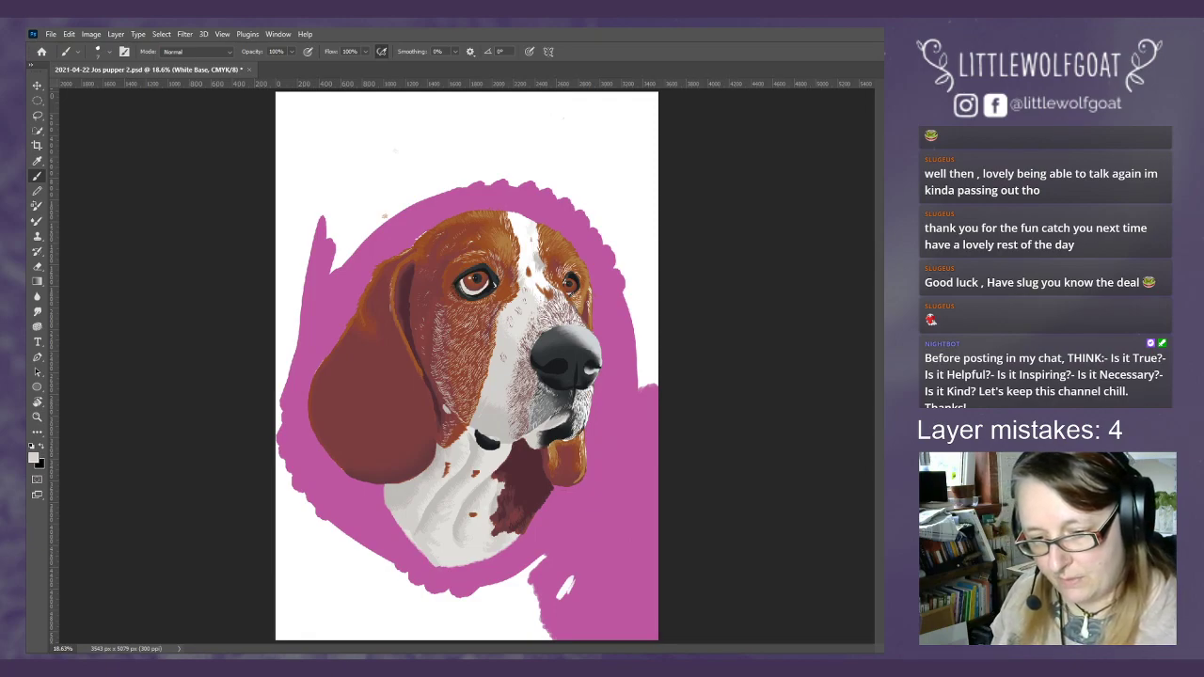
- Show the grey sketch lines over the painted dog portrait
key("ctrl+shift+z")
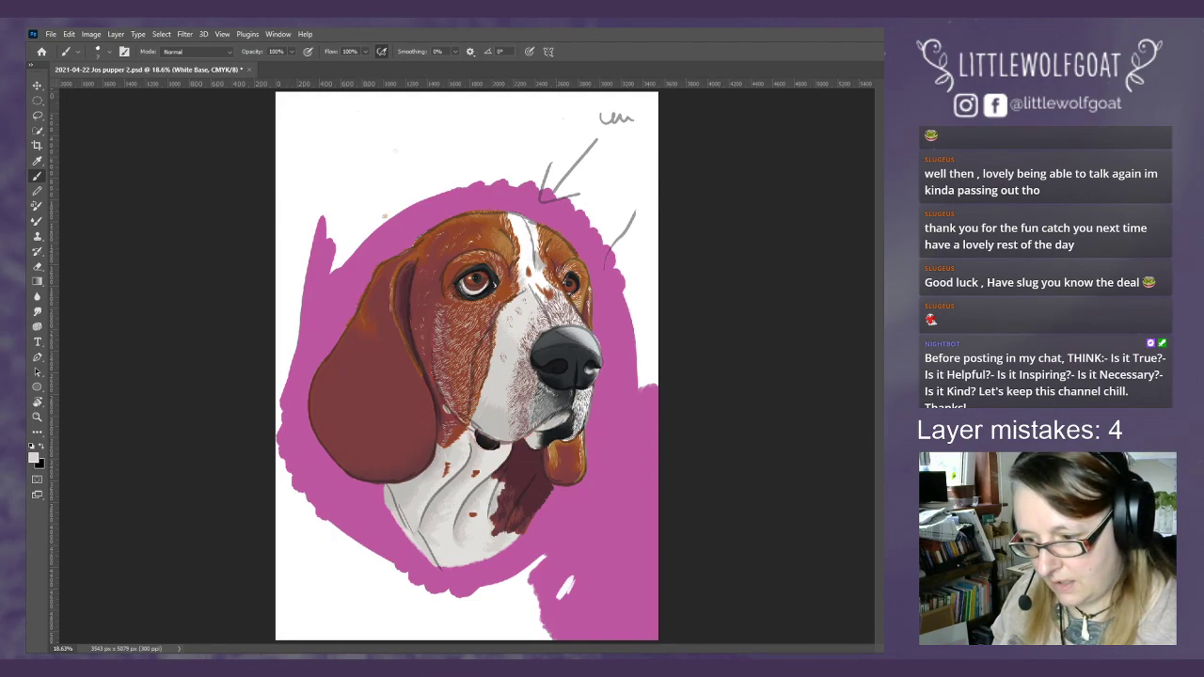
left_click(223, 34)
left_click(229, 119)
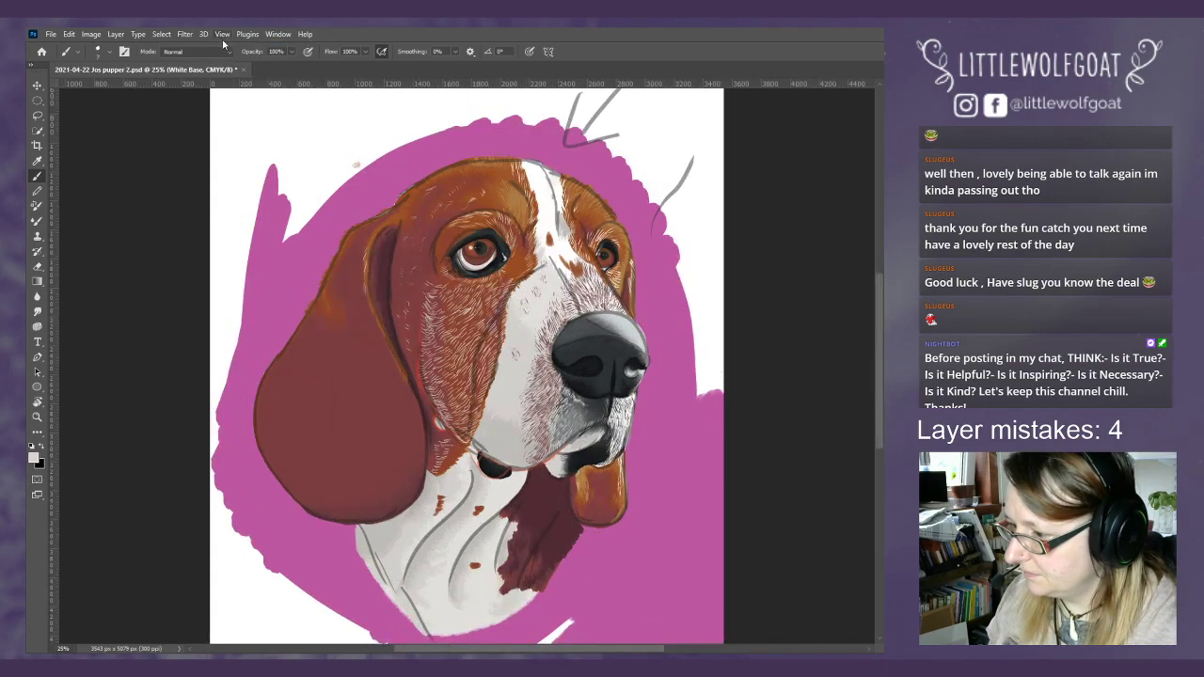
left_click(225, 35)
left_click(234, 121)
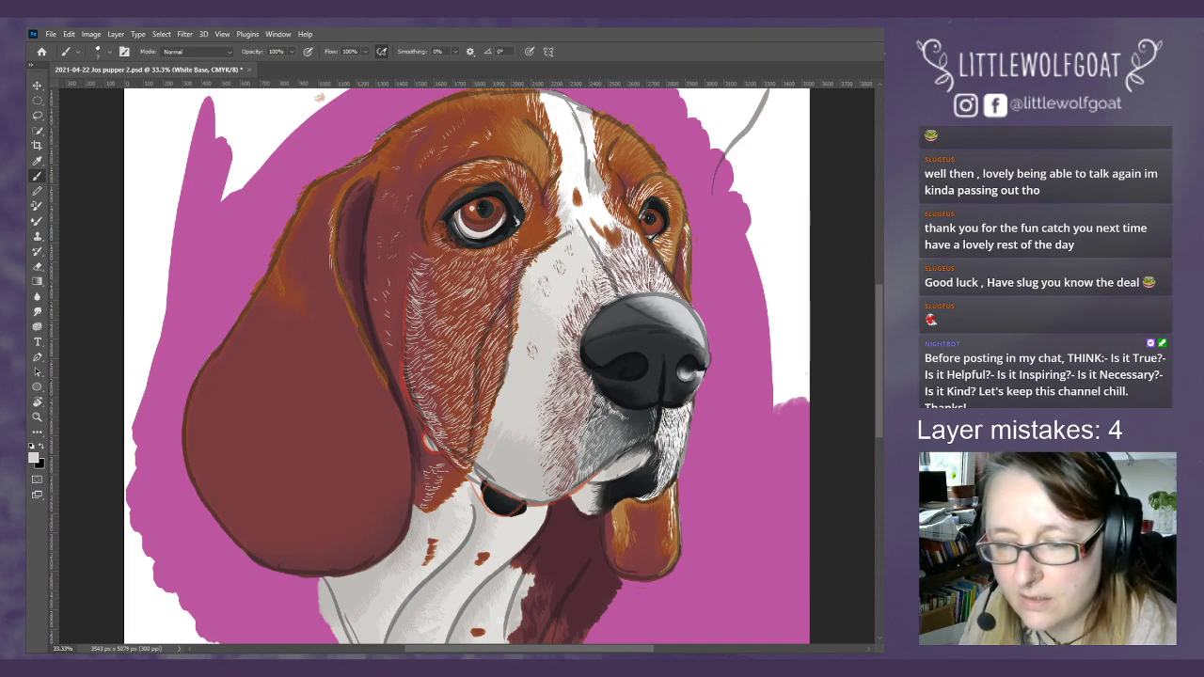
- View the finished Chocolate Labrador artwork in the browser beside the basset portrait, then return to Photoshop
key("alt+Tab")
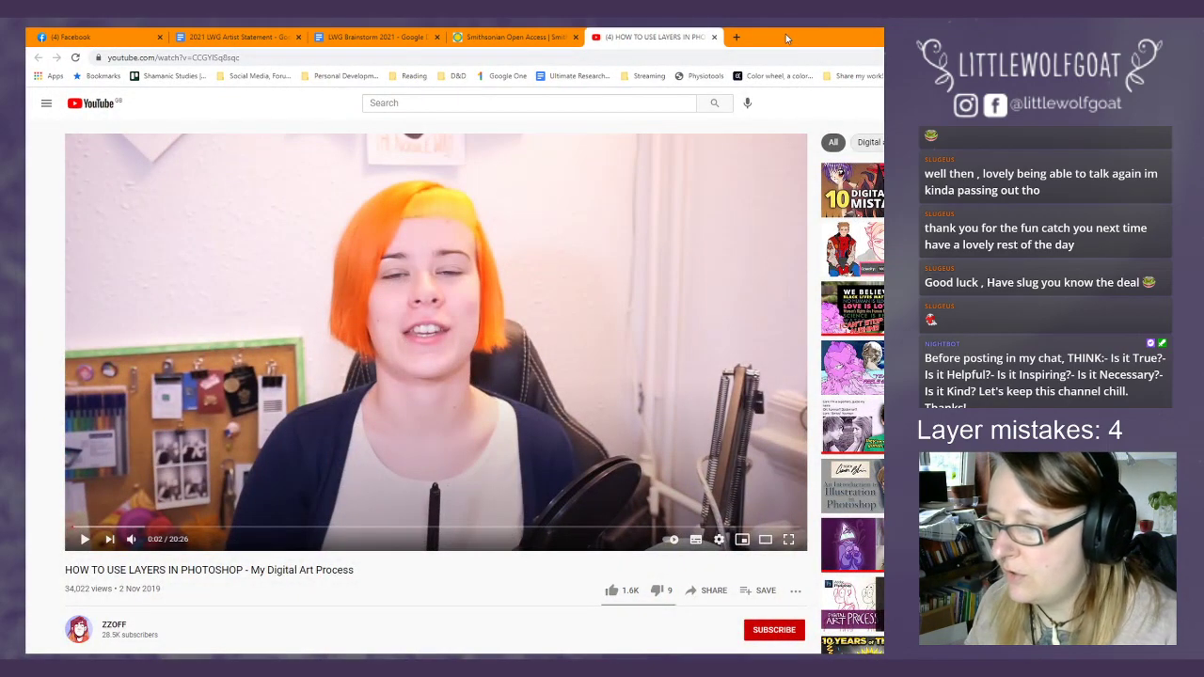
key("alt+Tab")
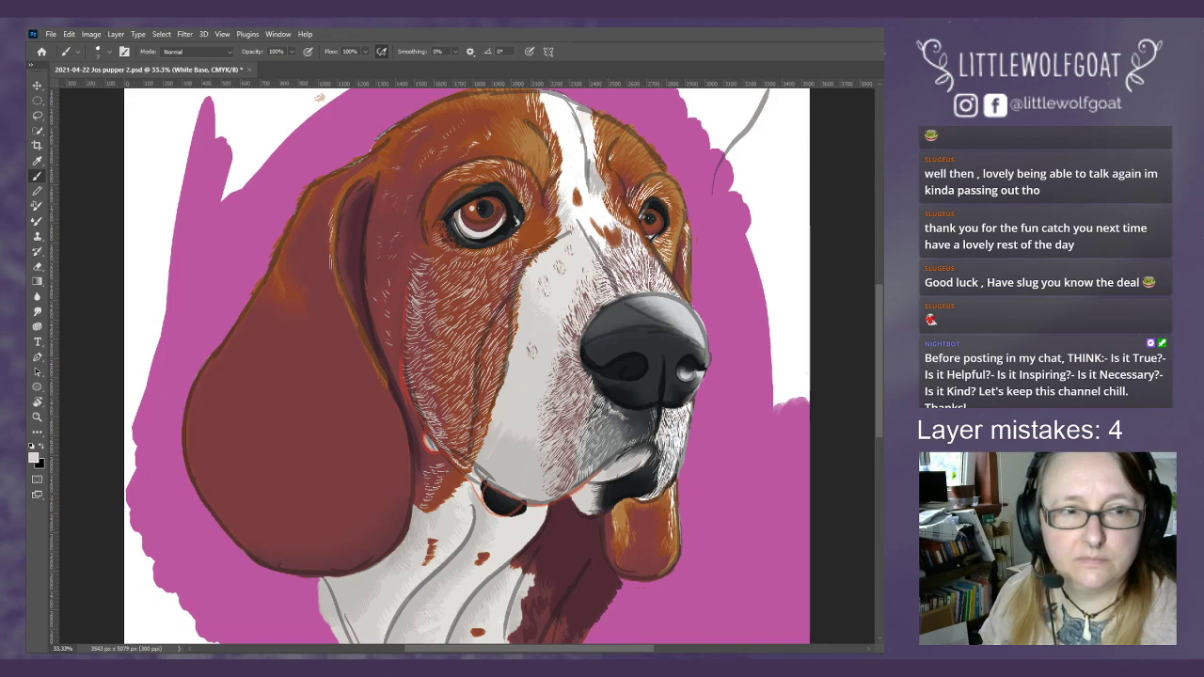
mouse_move(1195, 320)
left_mouse_down()
mouse_move(761, 297)
mouse_move(278, 171)
mouse_move(263, 87)
left_mouse_up()
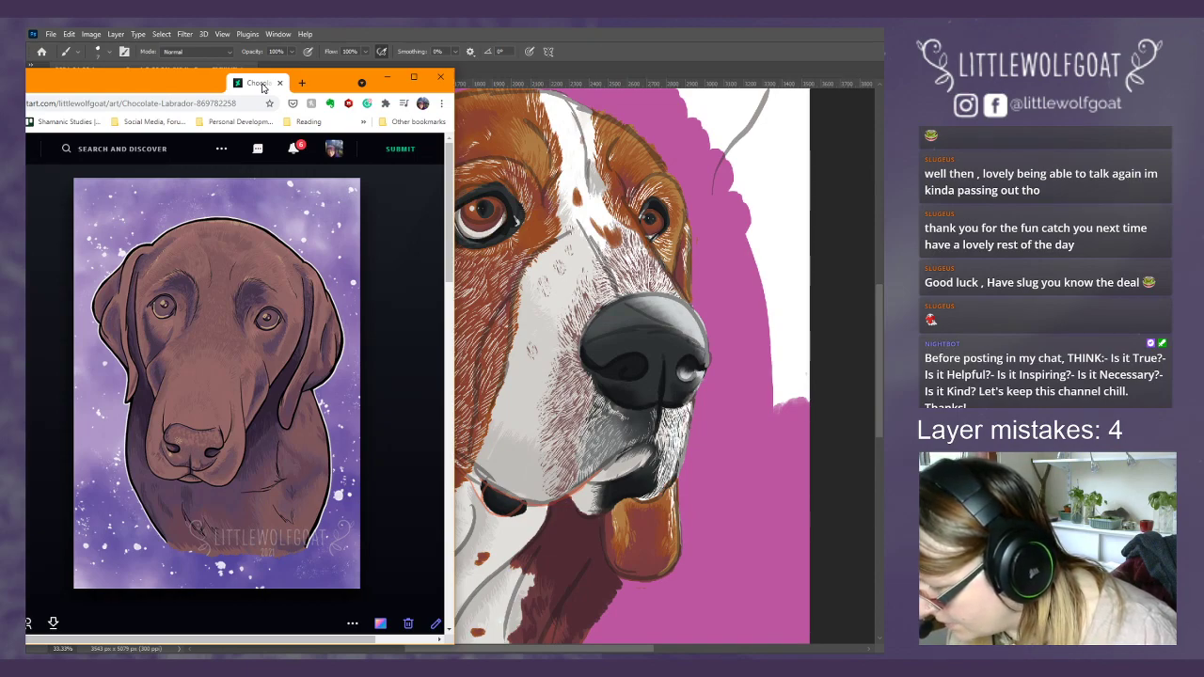
left_click(386, 76)
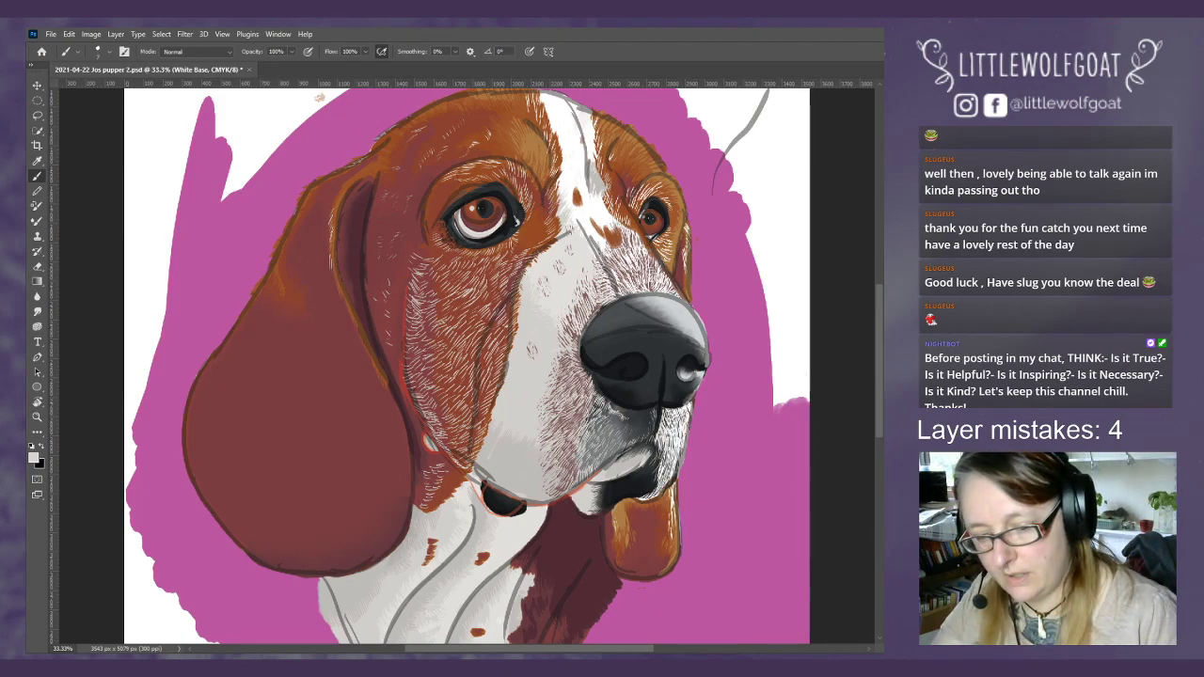
- Create a new layer named Ink above the sketch 3 layer, with Normal mode and 100% opacity
key("alt+]")
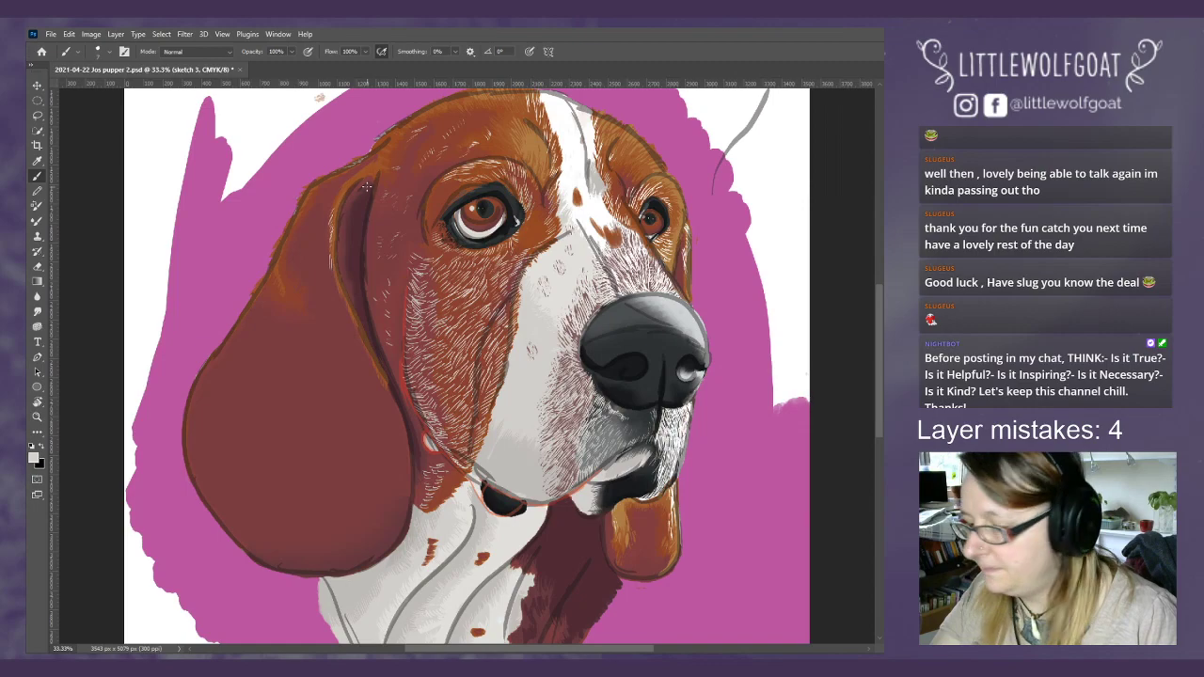
left_click(90, 35)
left_click(115, 35)
left_click(116, 35)
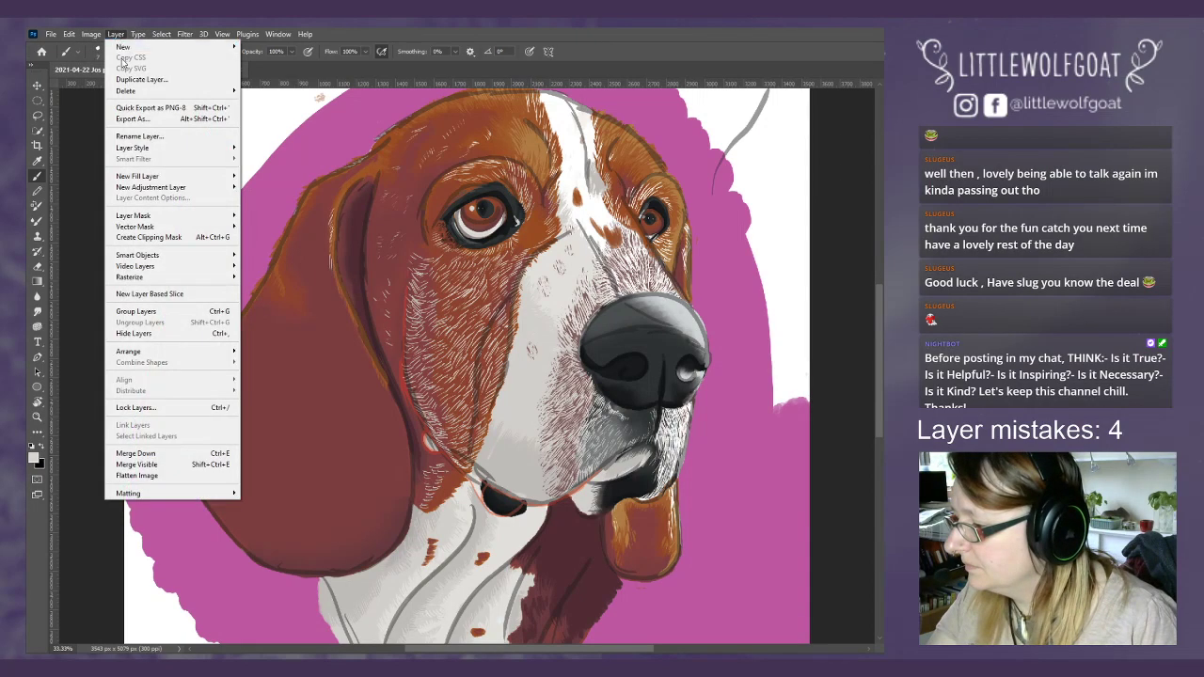
mouse_move(123, 47)
left_click(269, 53)
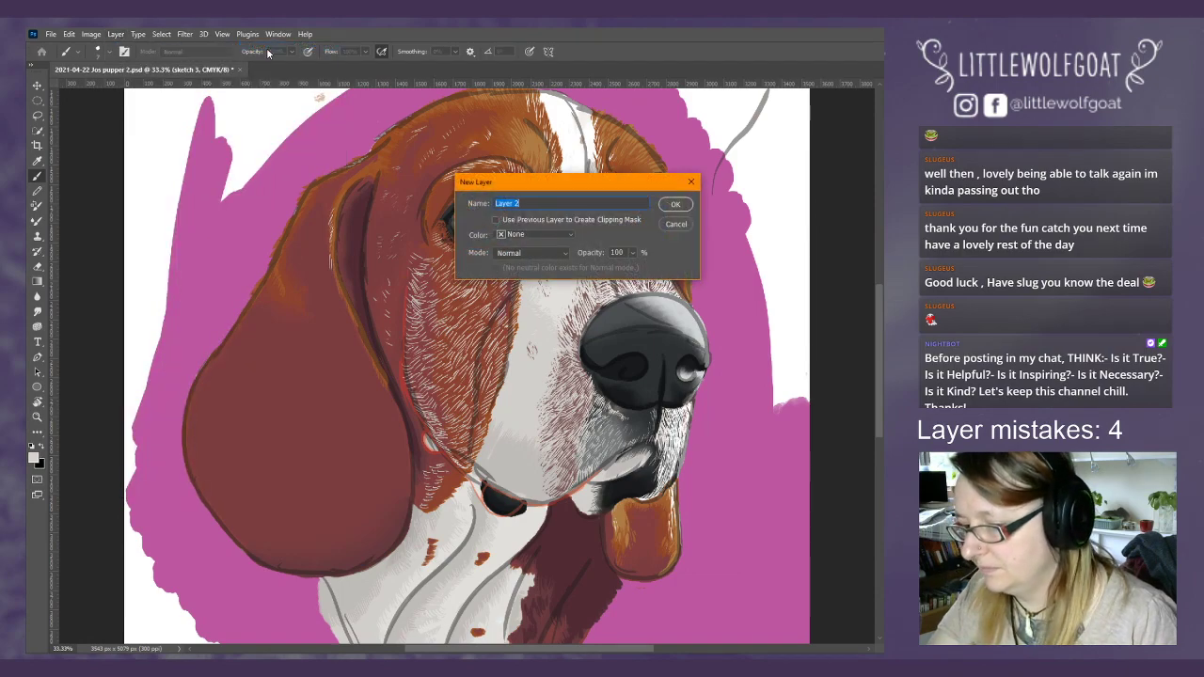
left_click(520, 203)
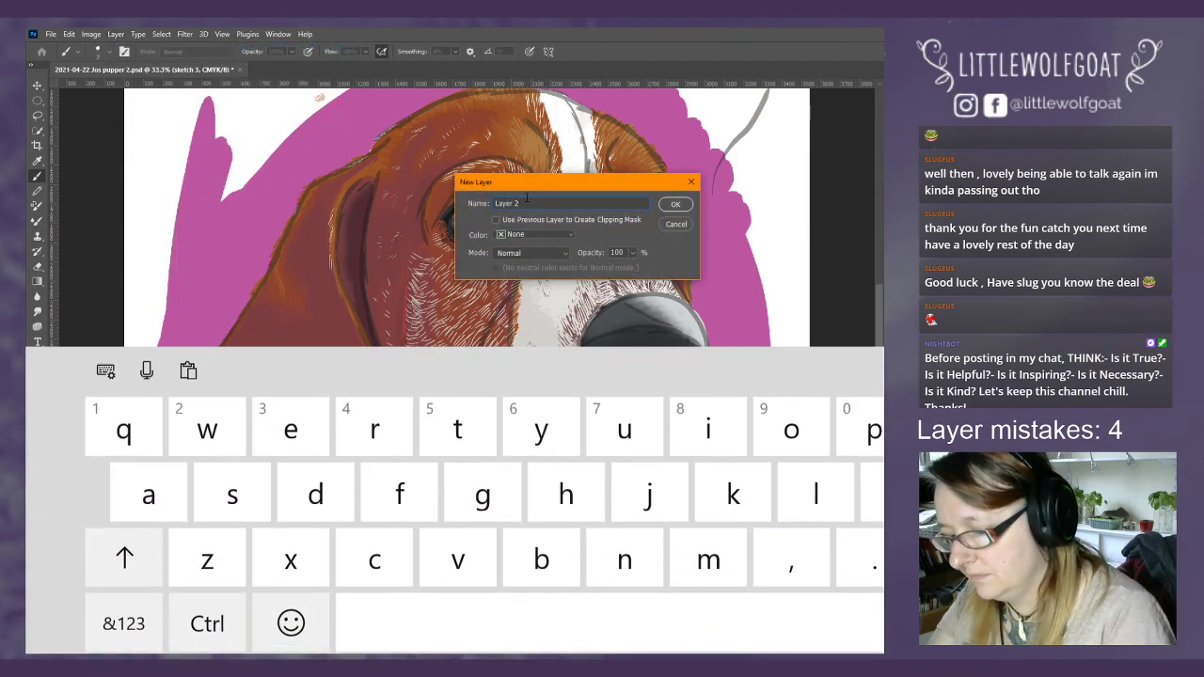
key("BackSpace")
key("BackSpace")
key("BackSpace")
key("BackSpace")
key("BackSpace")
key("BackSpace")
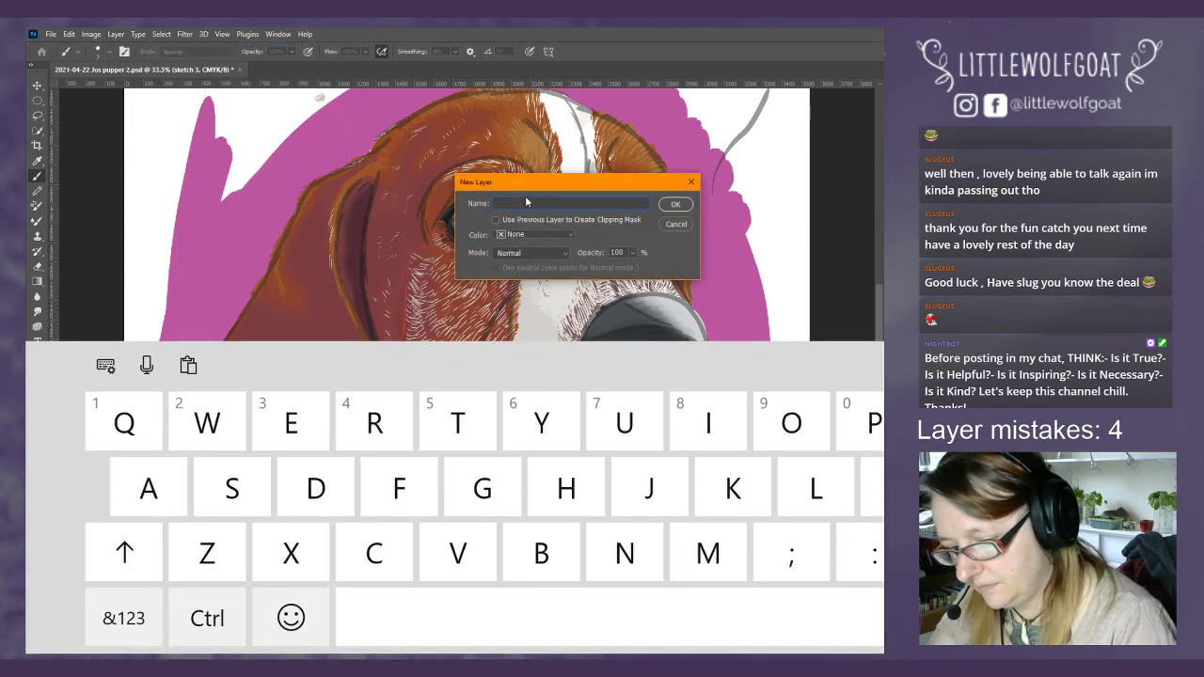
type("Ink")
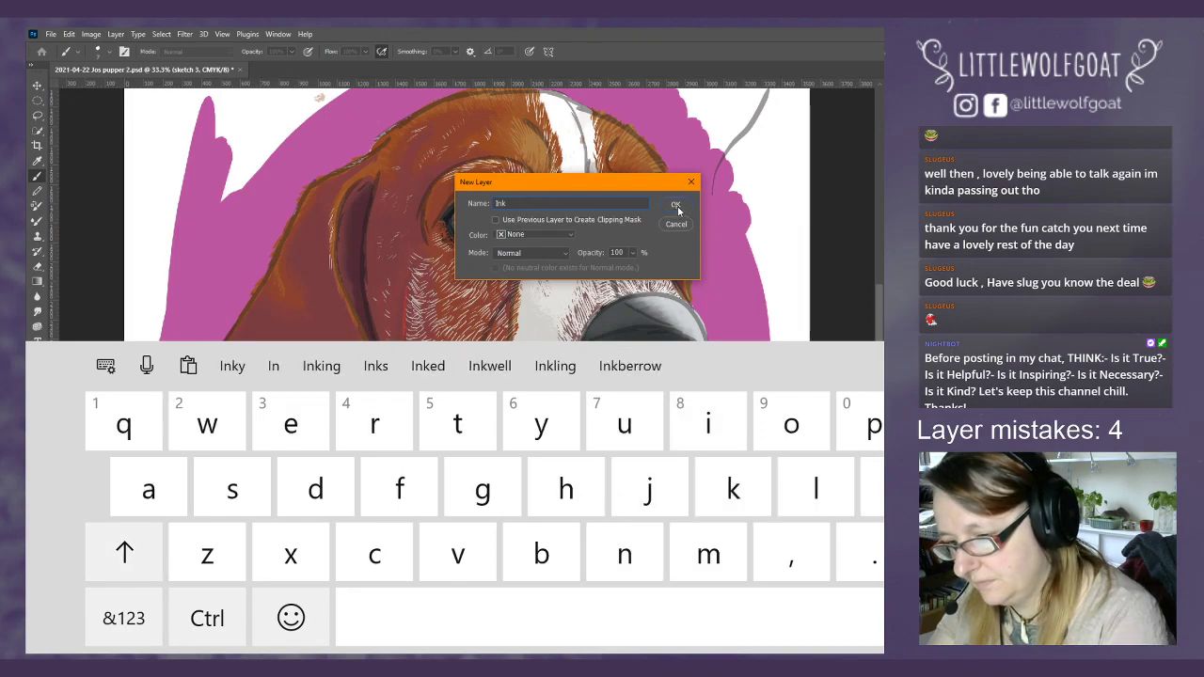
left_click(676, 205)
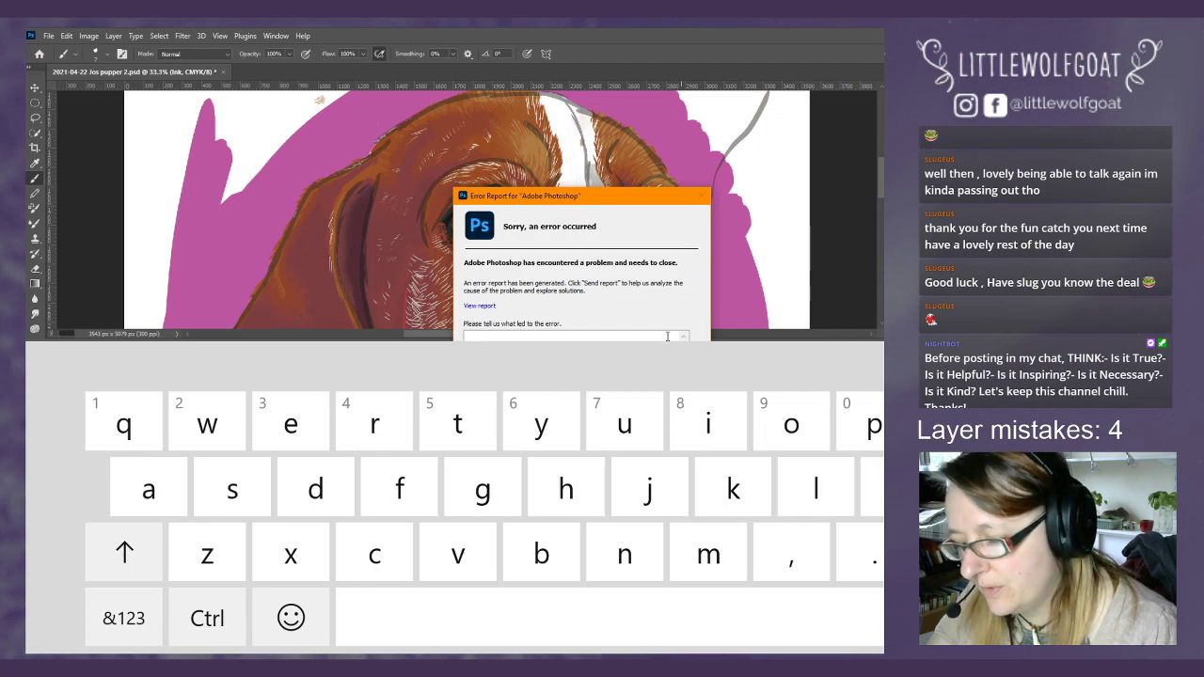
- Send the Photoshop crash report without a comment and return to the recovered portrait document
left_click_drag(574, 201, 456, 45)
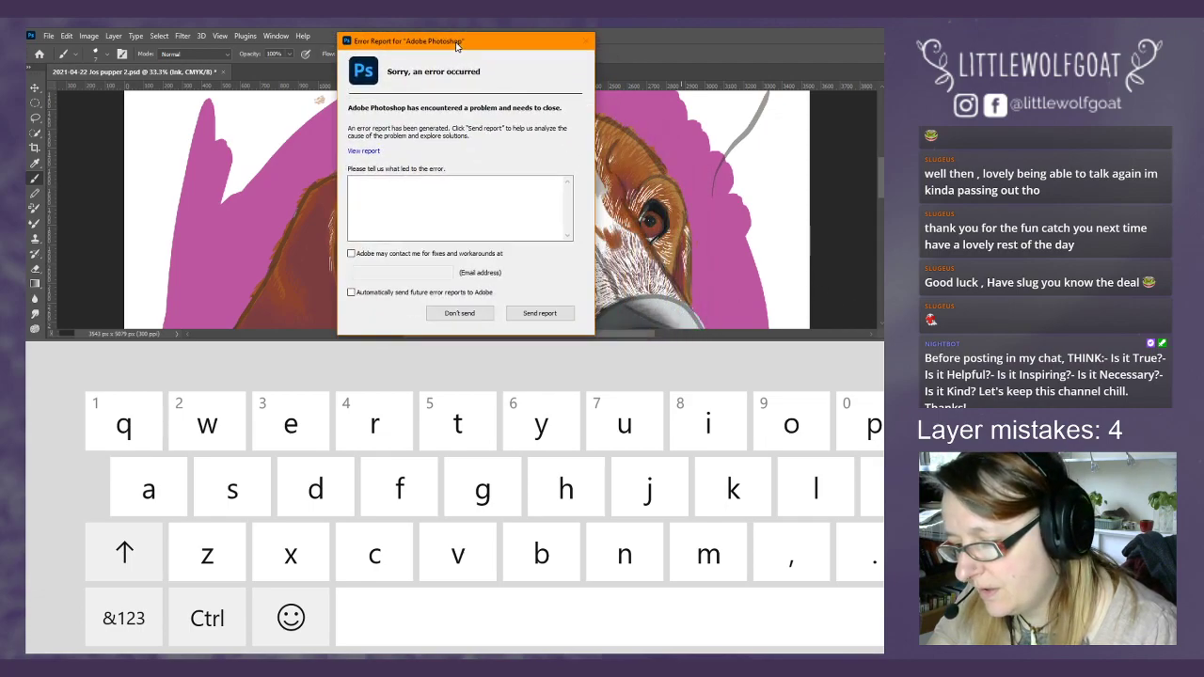
left_click(536, 314)
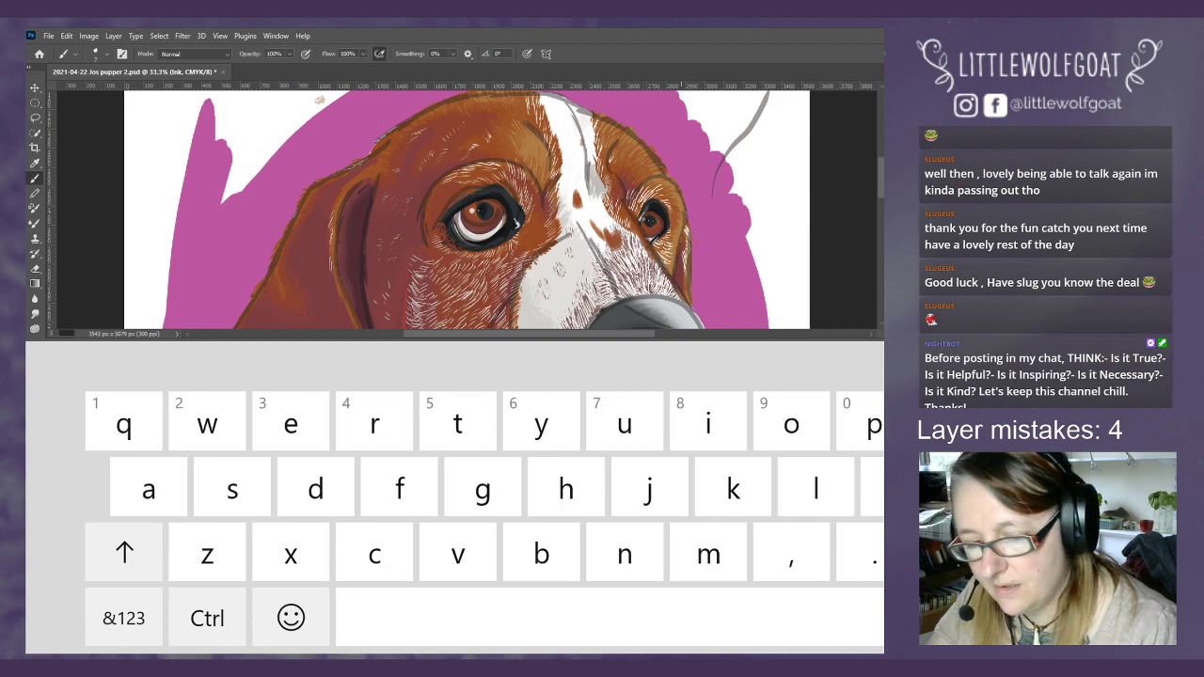
key("alt+Tab")
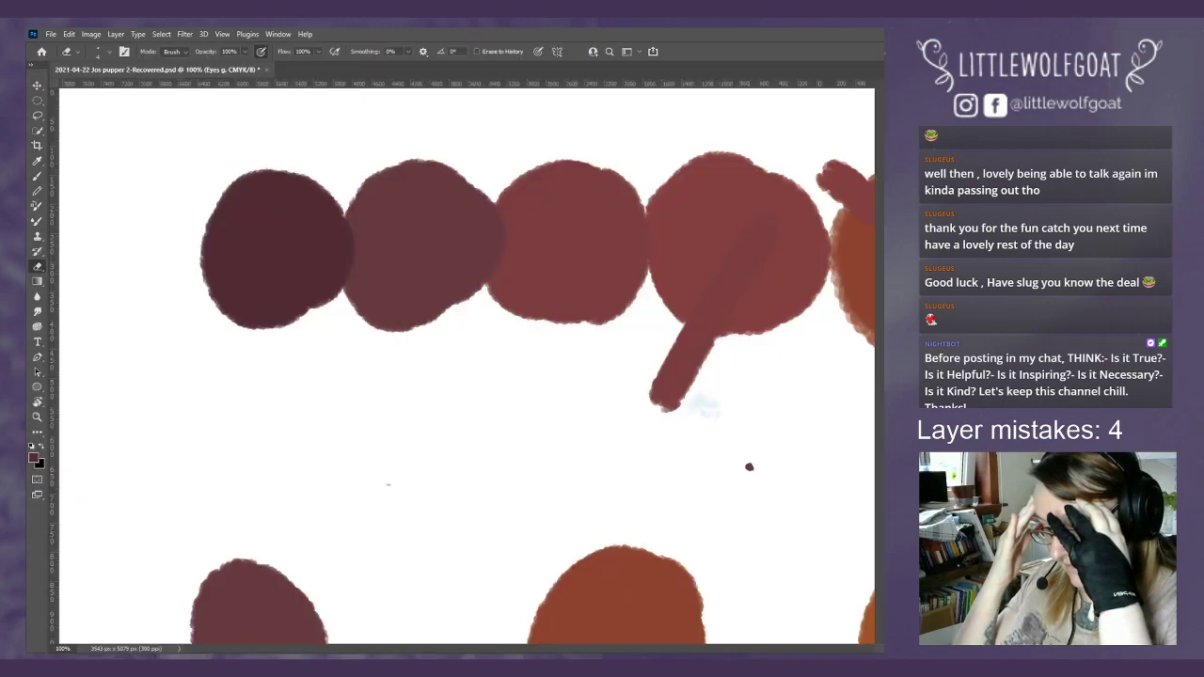
- Save the recovered portrait on the computer in the Creative Cloud Files folder as a layered Photoshop file, keeping the suggested file name
key("ctrl+0")
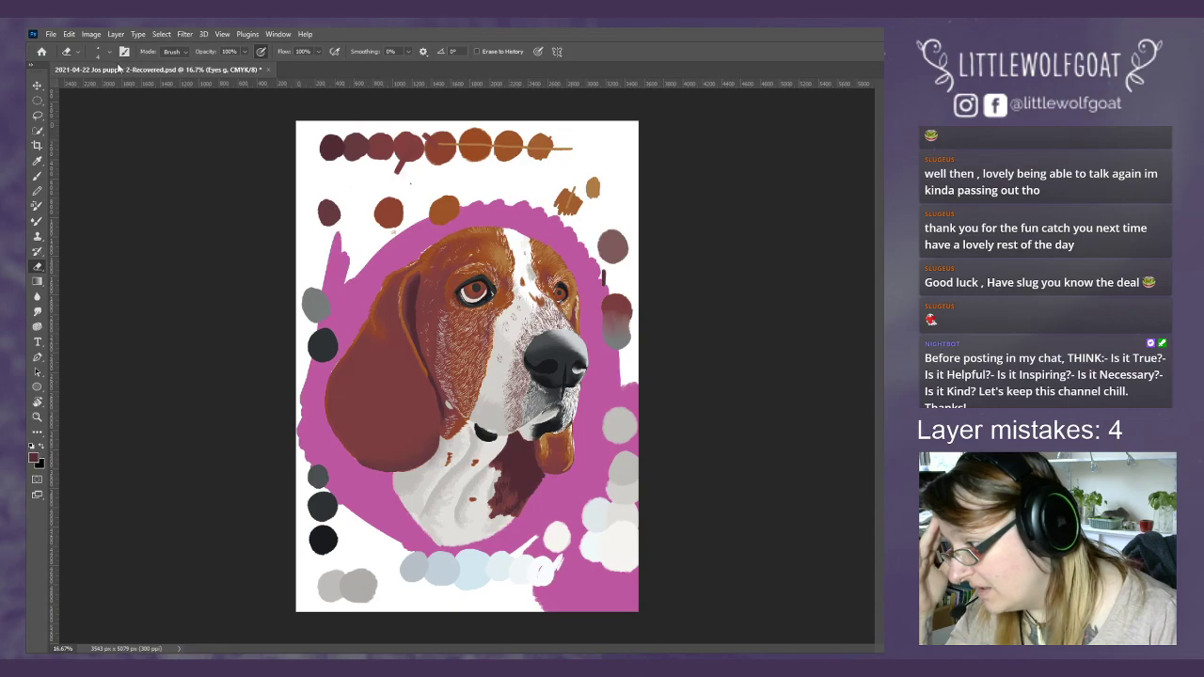
left_click(50, 35)
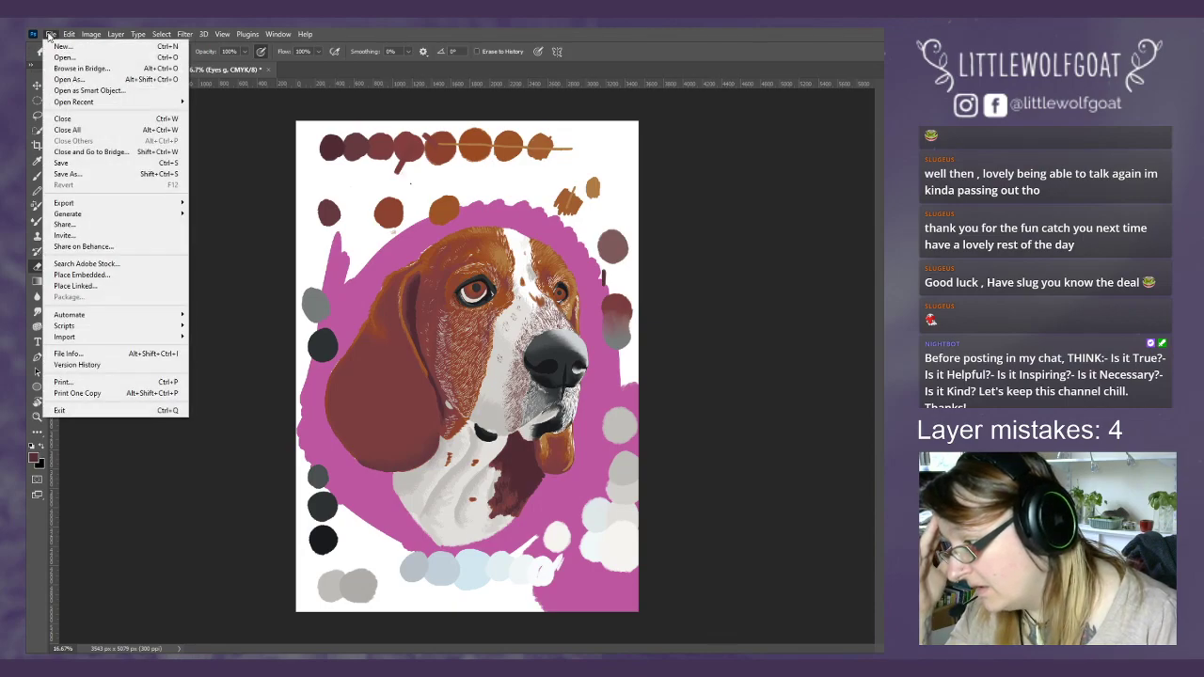
left_click(63, 163)
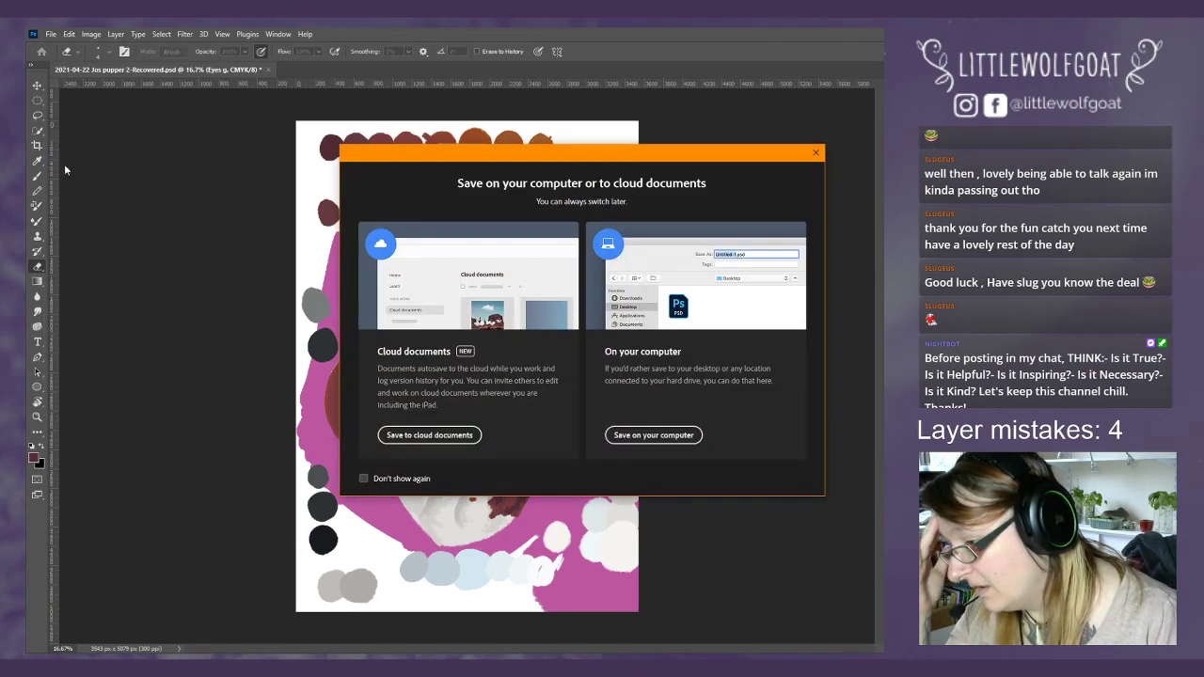
left_click(666, 433)
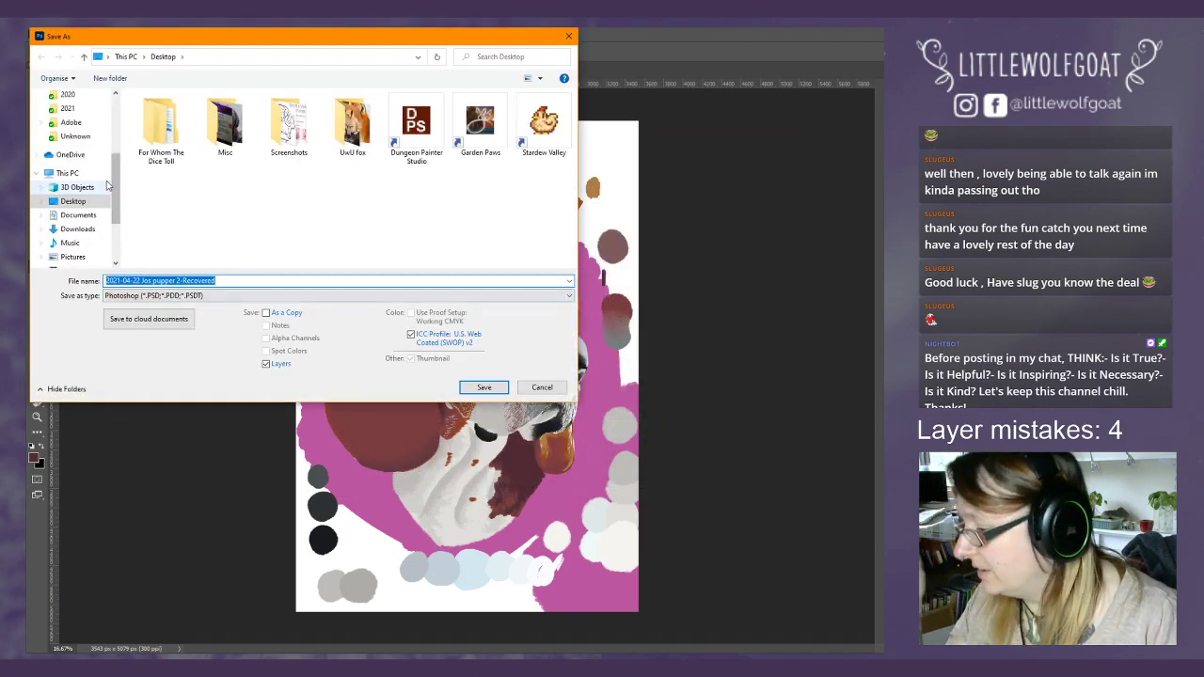
left_click_drag(113, 188, 111, 127)
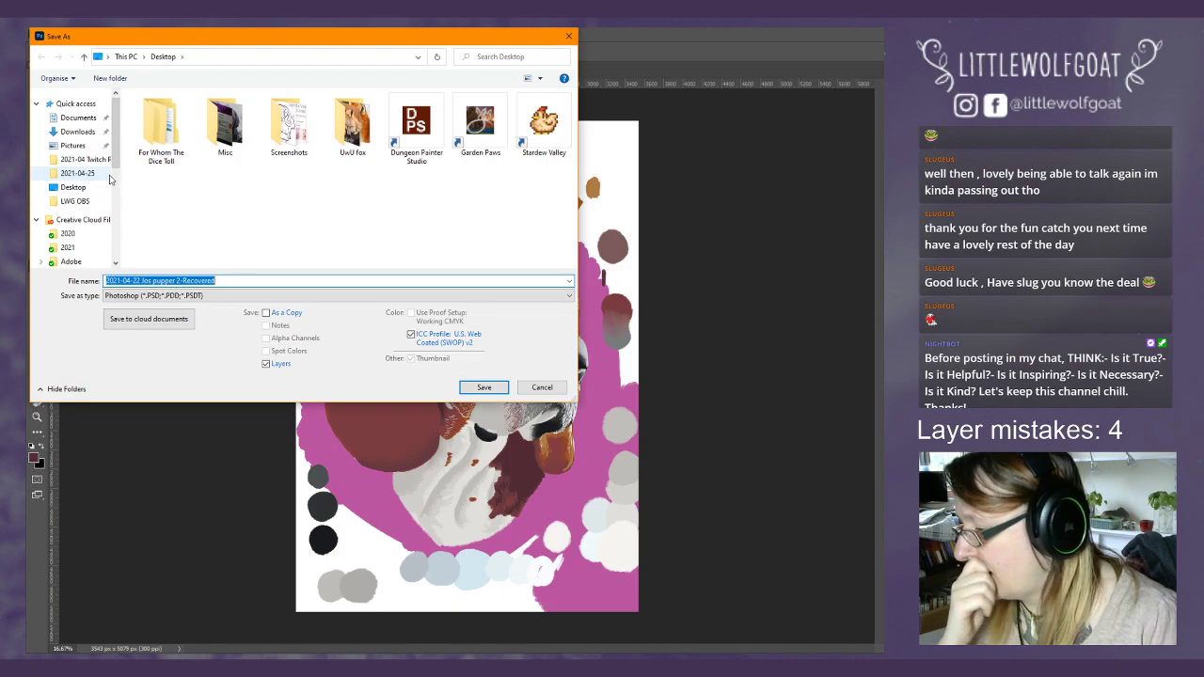
left_click(94, 220)
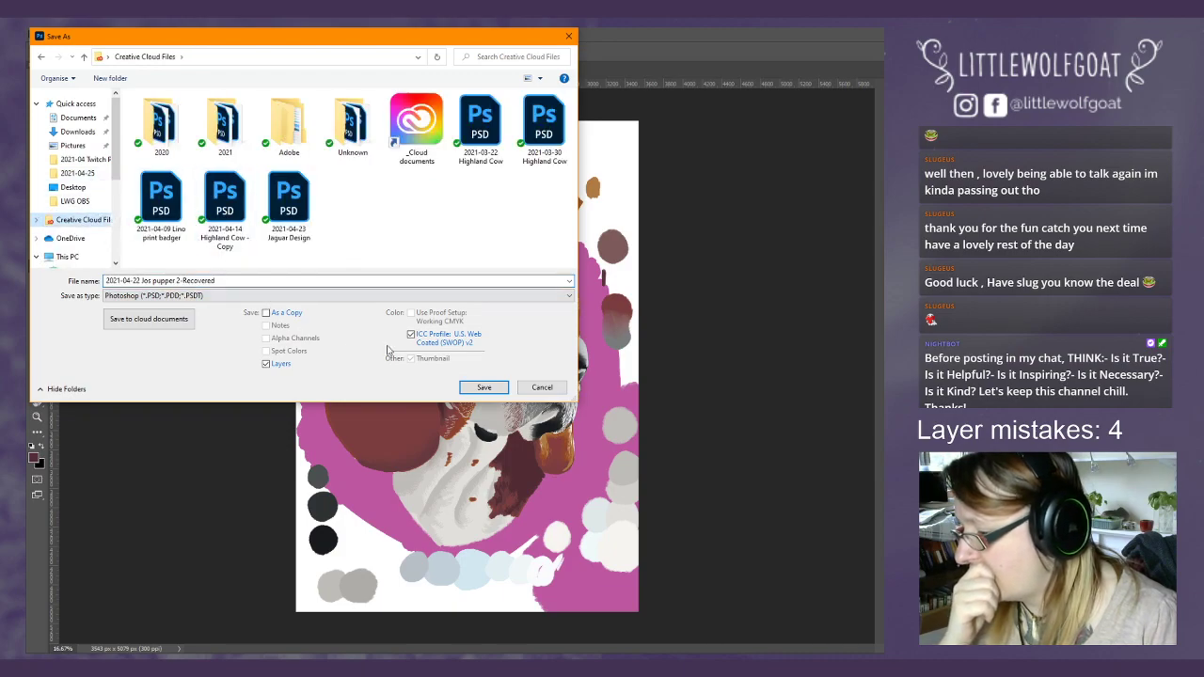
left_click(483, 388)
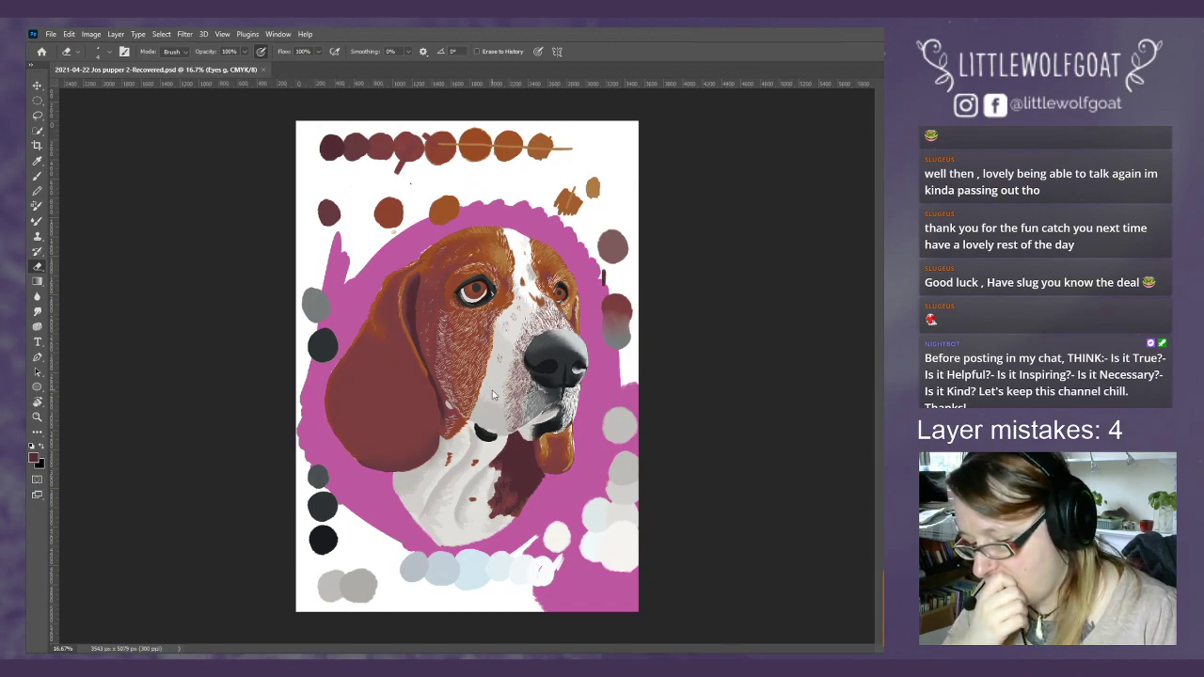
- Make Eyes w the active layer and sample the pale eye-white colour for the Brush tool
left_click(685, 420)
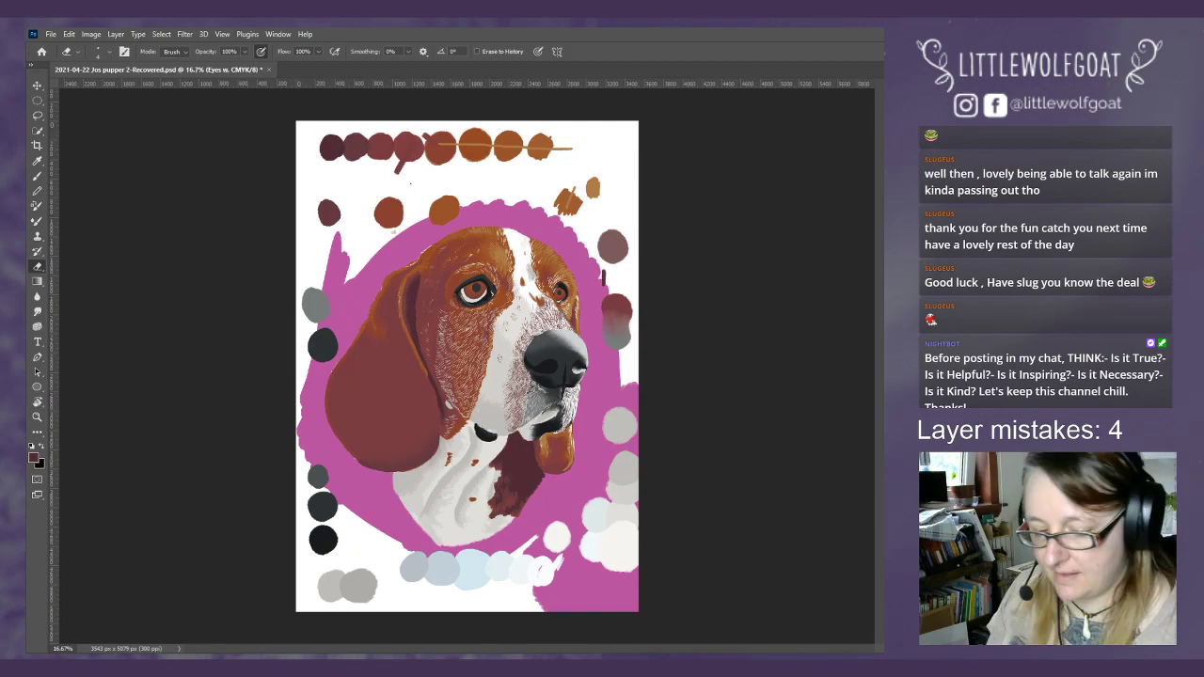
left_click(37, 161)
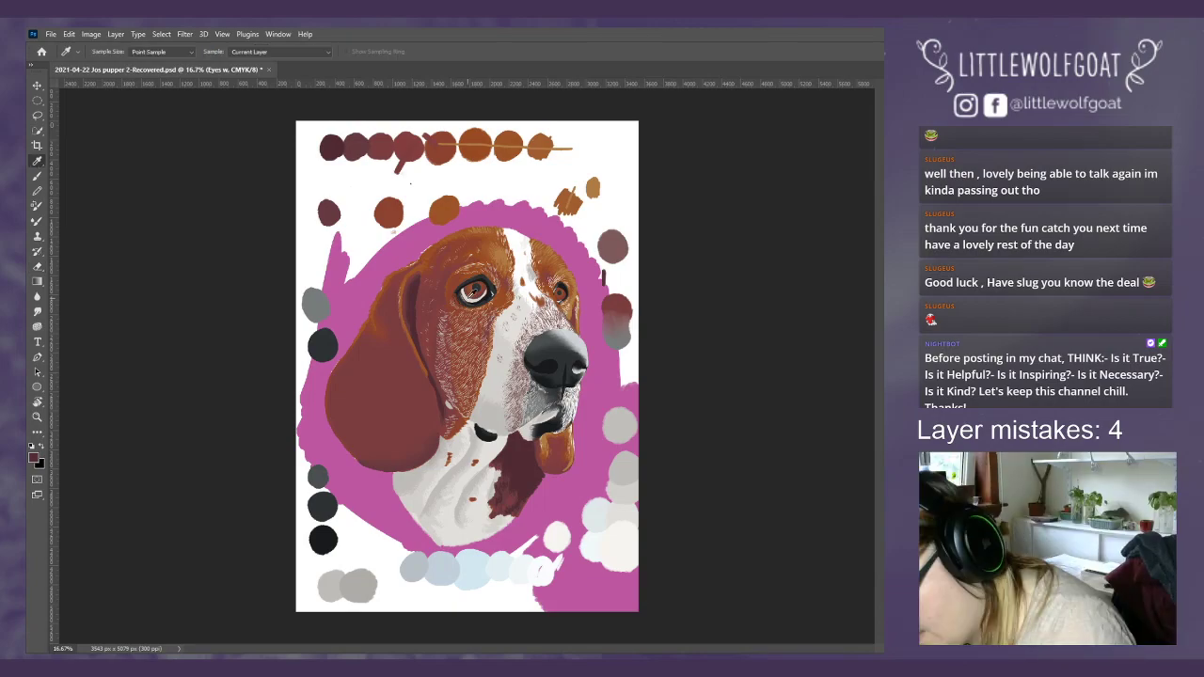
left_click(474, 292)
left_click(38, 177)
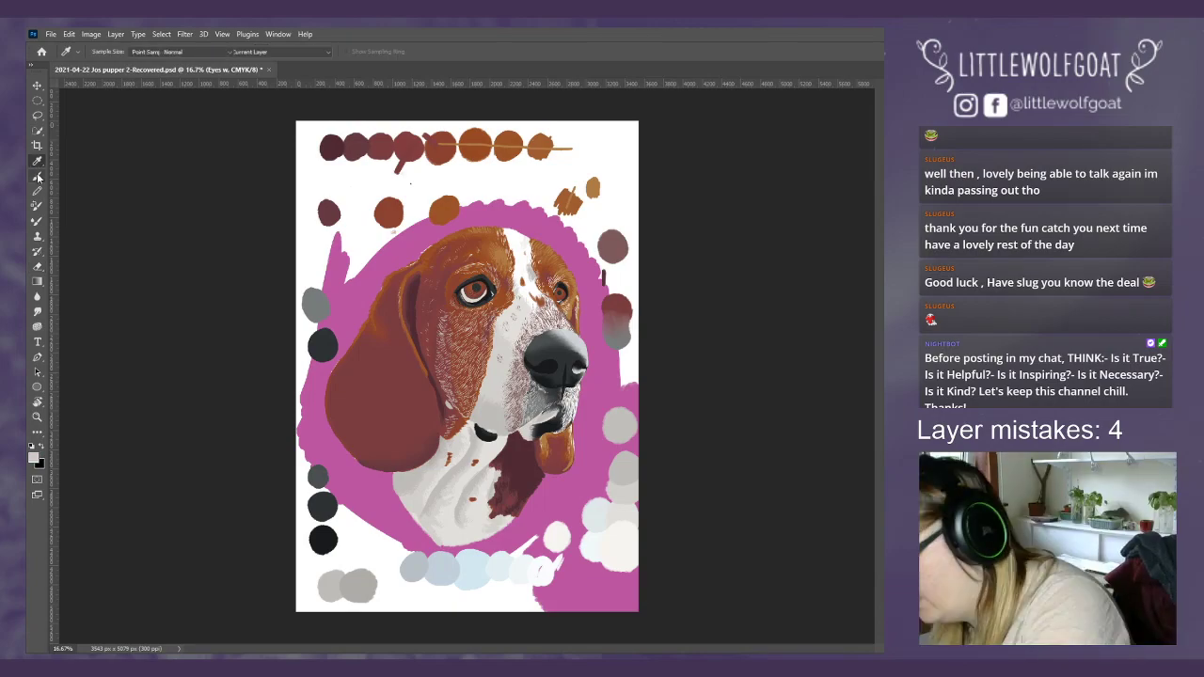
- Paint a small pale highlight beside the larger eye's pupil with the KYLE Ultimate Inking Thick 'n Thin brush at 25 px
left_click(222, 34)
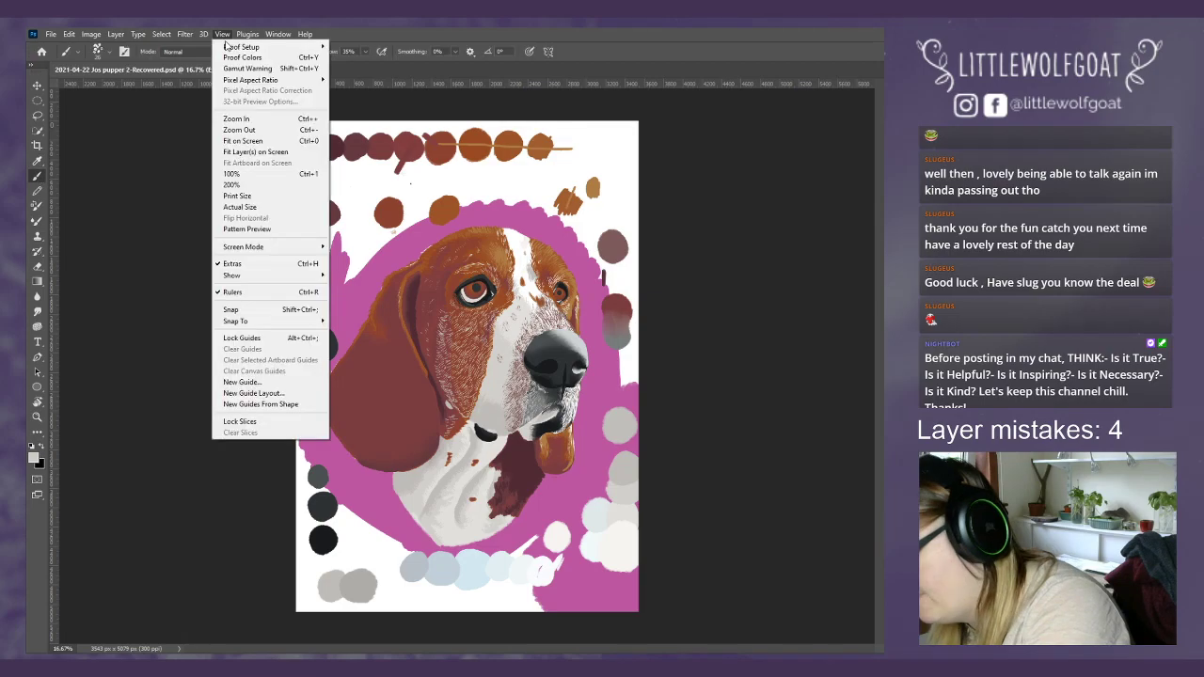
key("ctrl+plus")
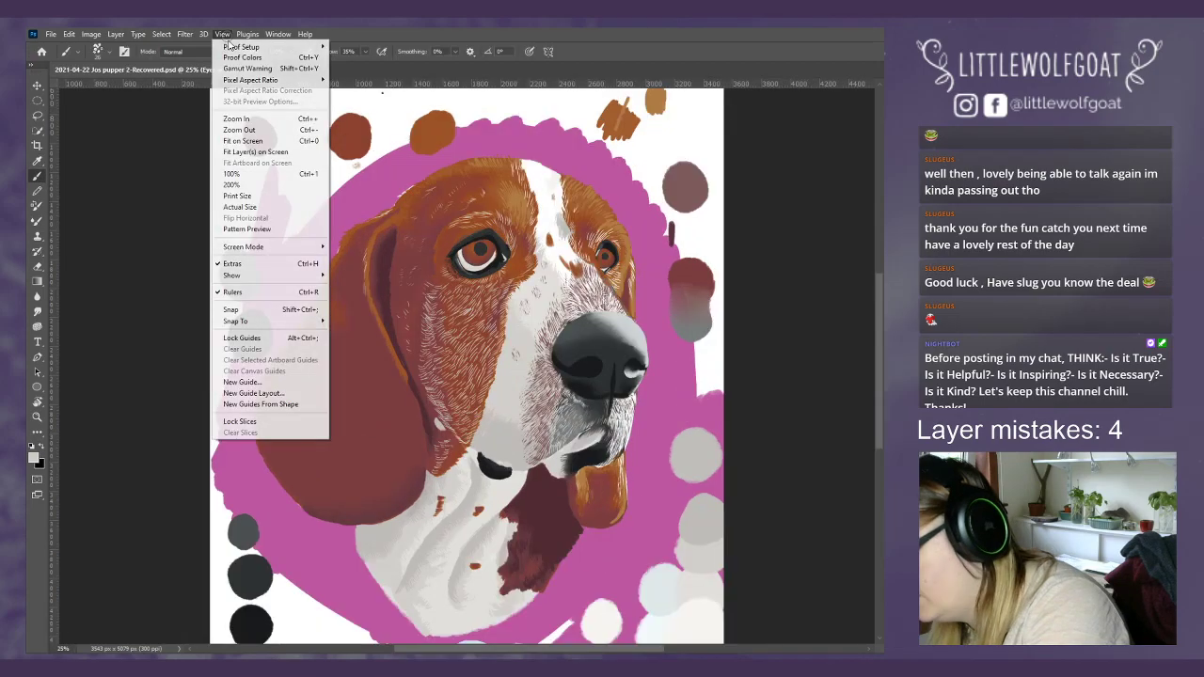
key("ctrl+plus")
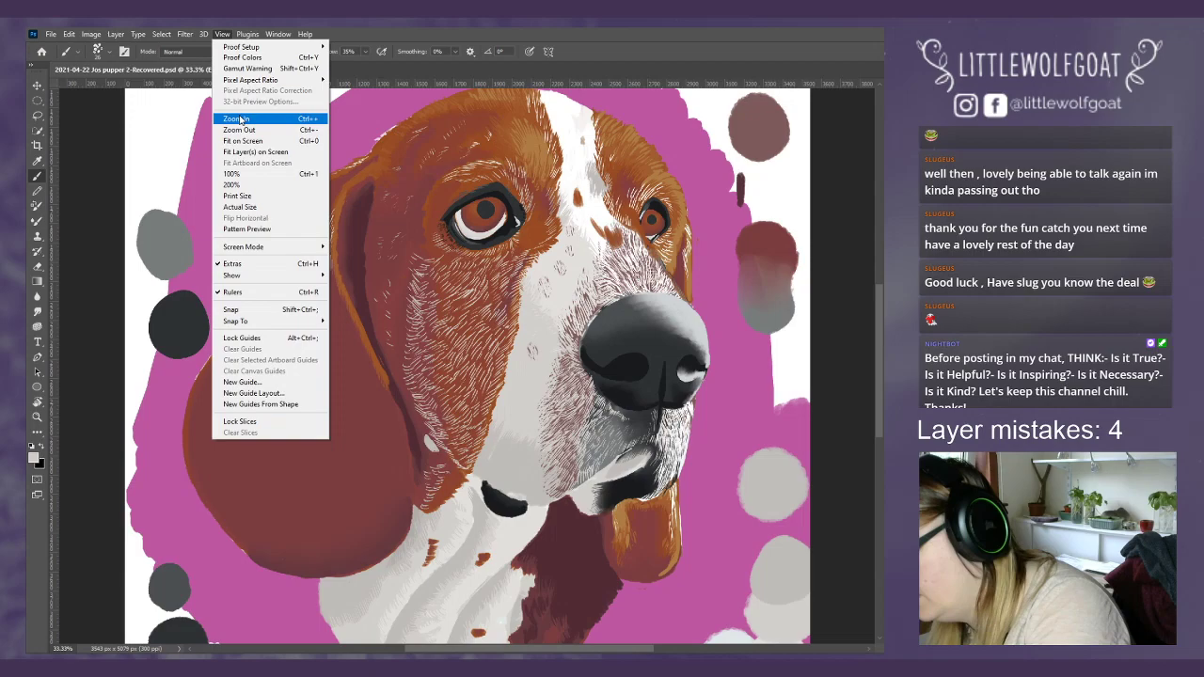
left_click(241, 119)
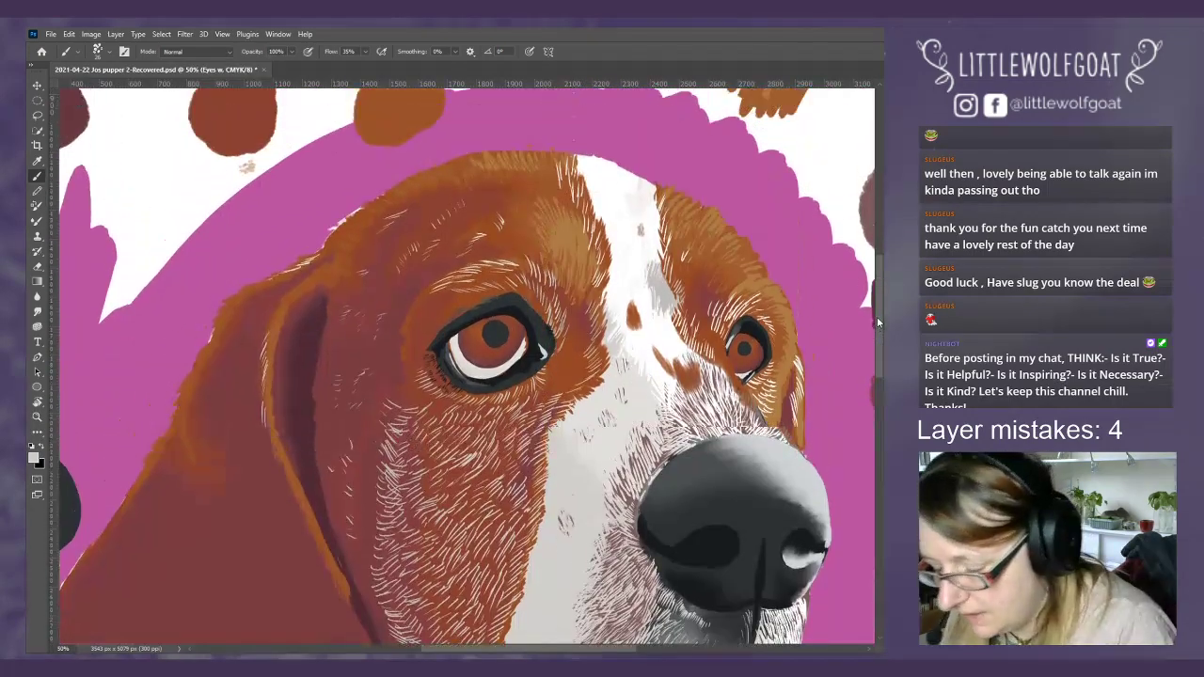
left_click_drag(877, 321, 877, 307)
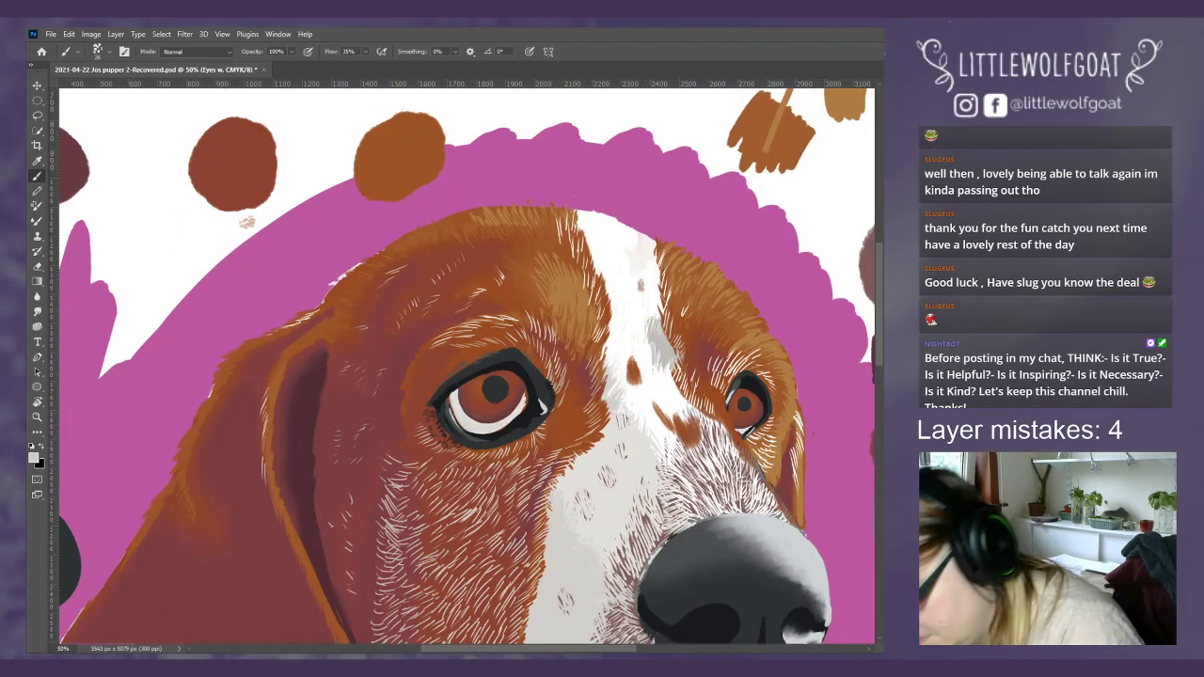
left_click(110, 50)
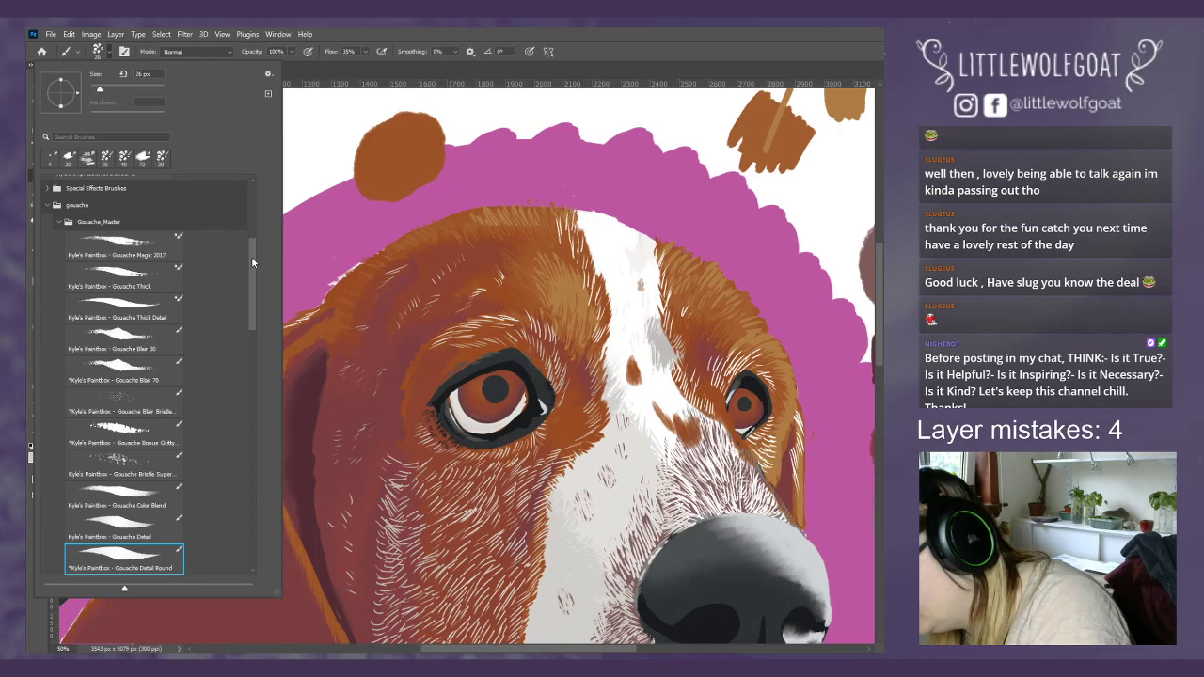
scroll(188, 236, "up", 5)
left_click(156, 237)
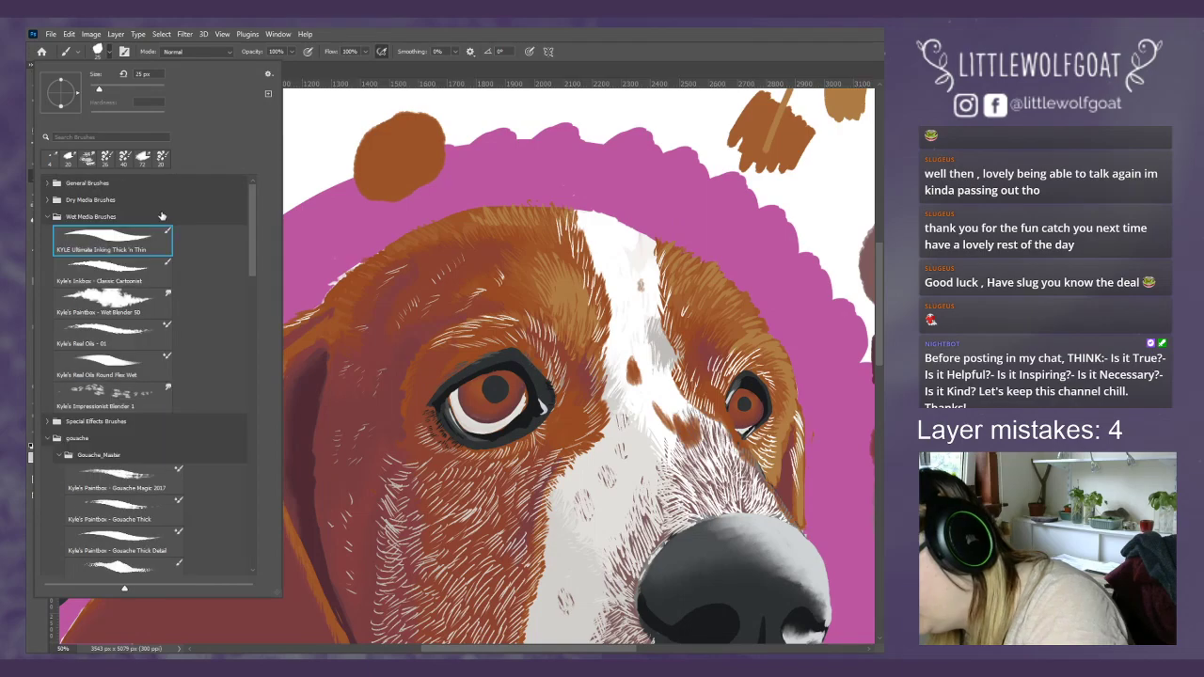
left_click(488, 379)
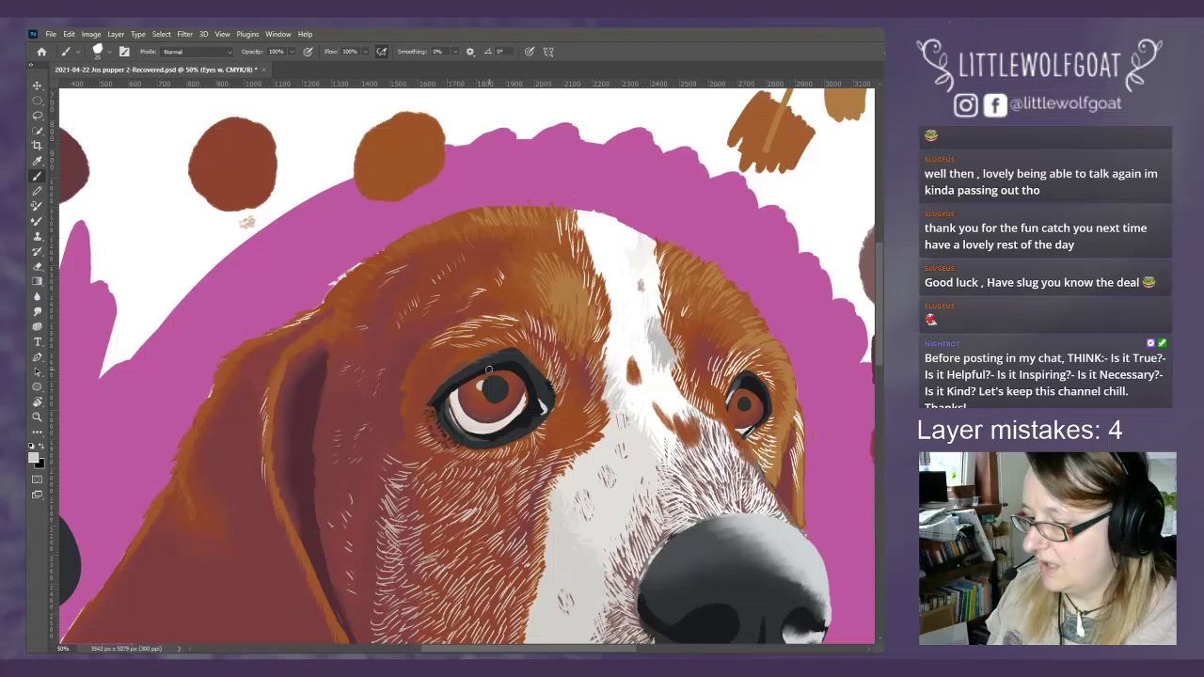
- Undo the highlight on the Eyes w layer and paint small pale highlights in both eyes on the Eyes g layer
left_click(69, 34)
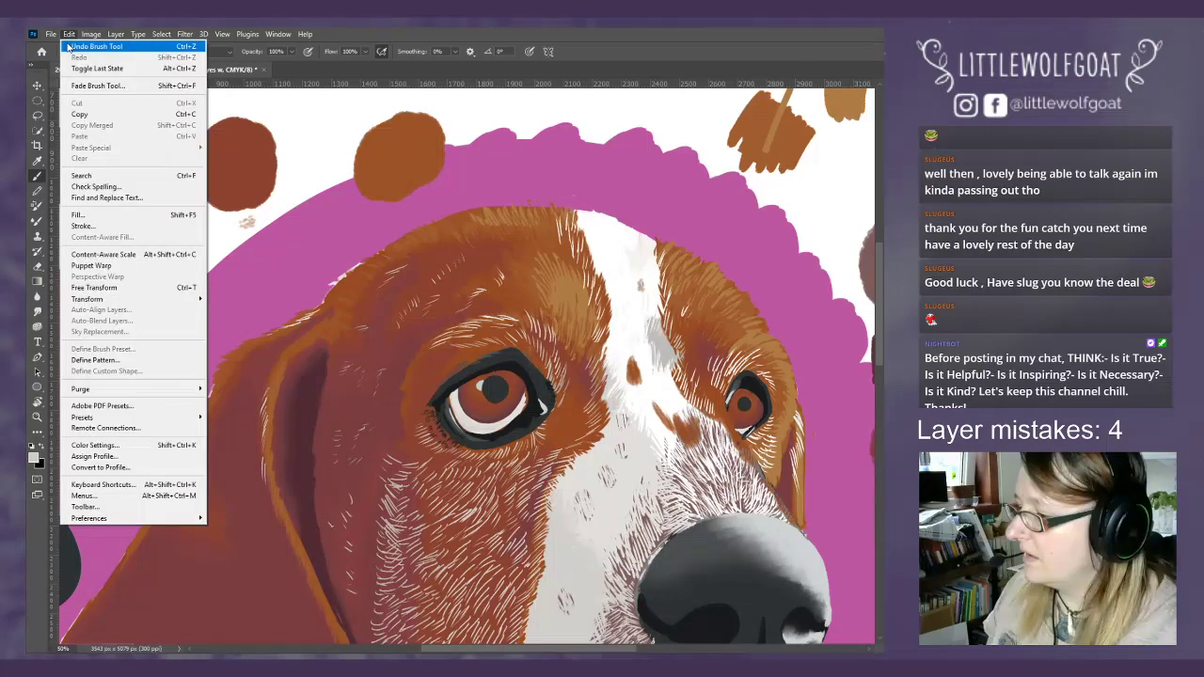
left_click(94, 46)
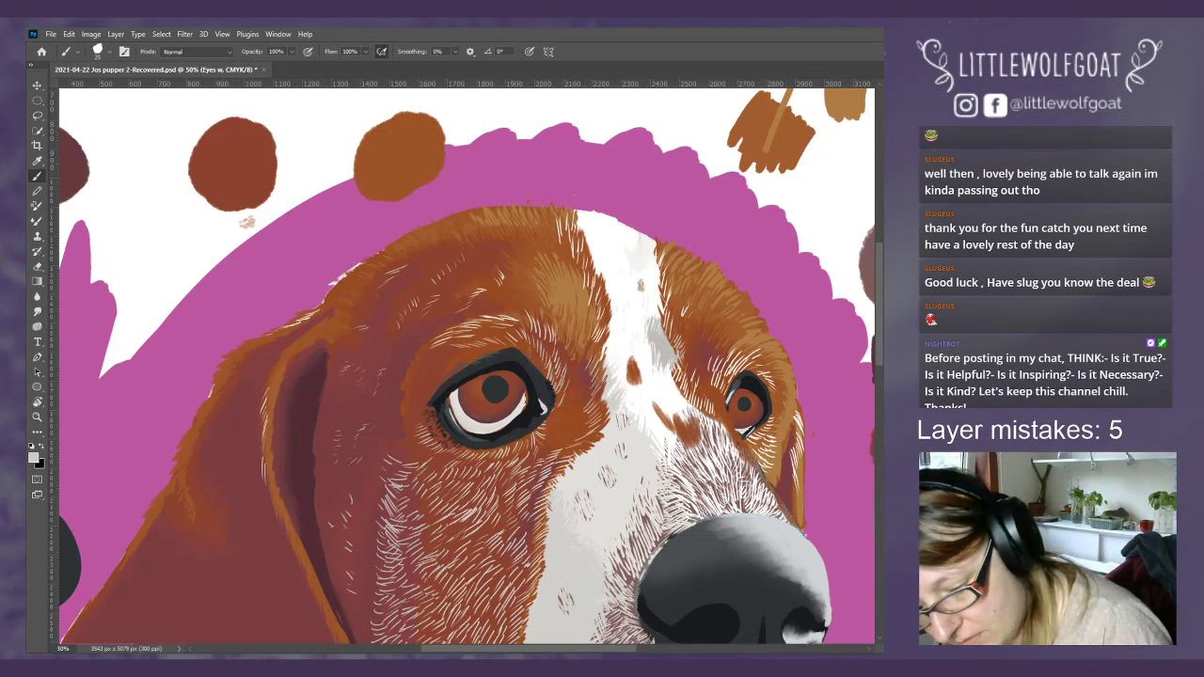
key("alt+[")
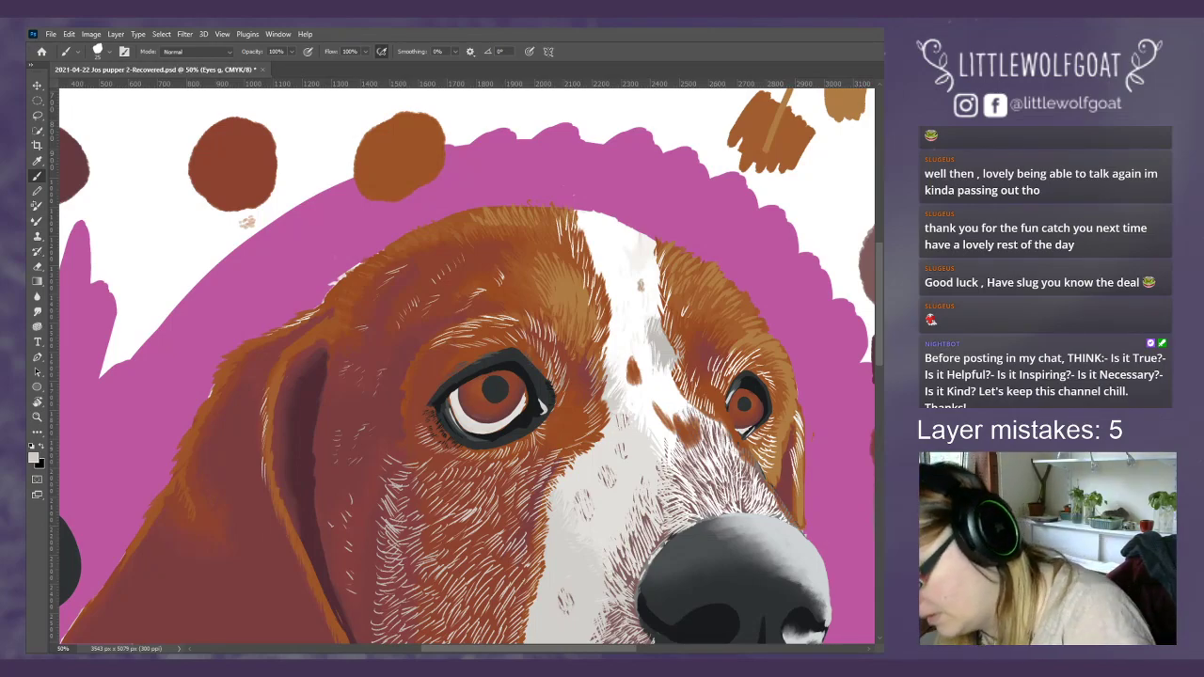
left_click(480, 386)
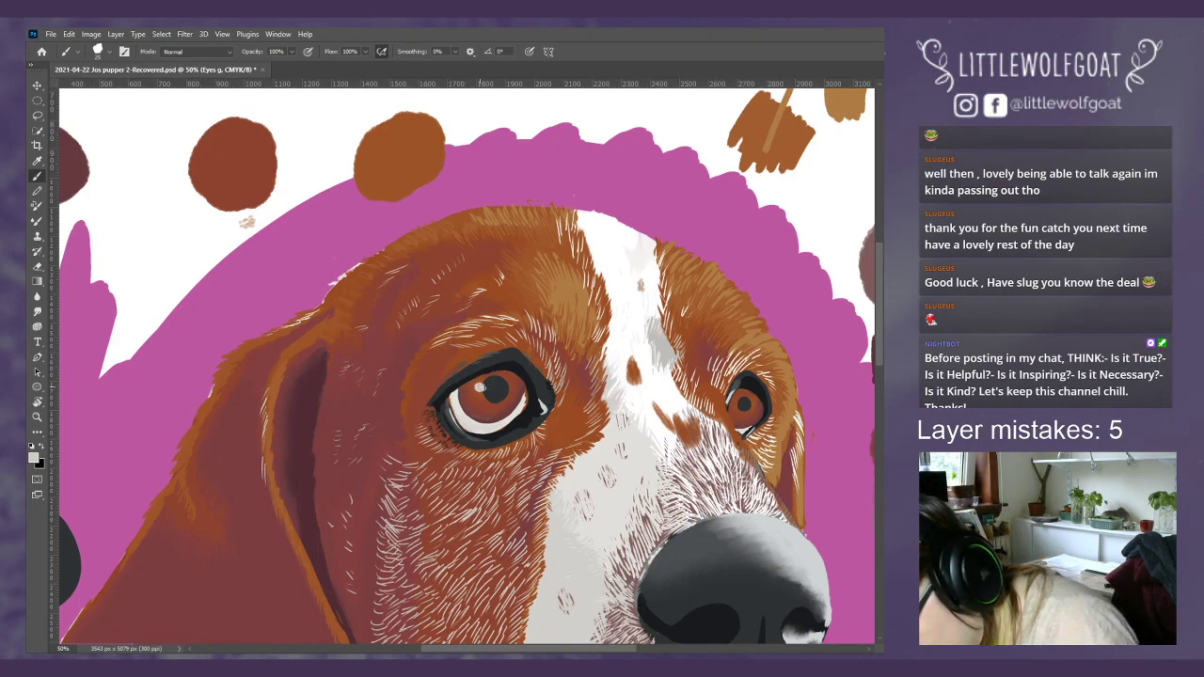
left_click(493, 387)
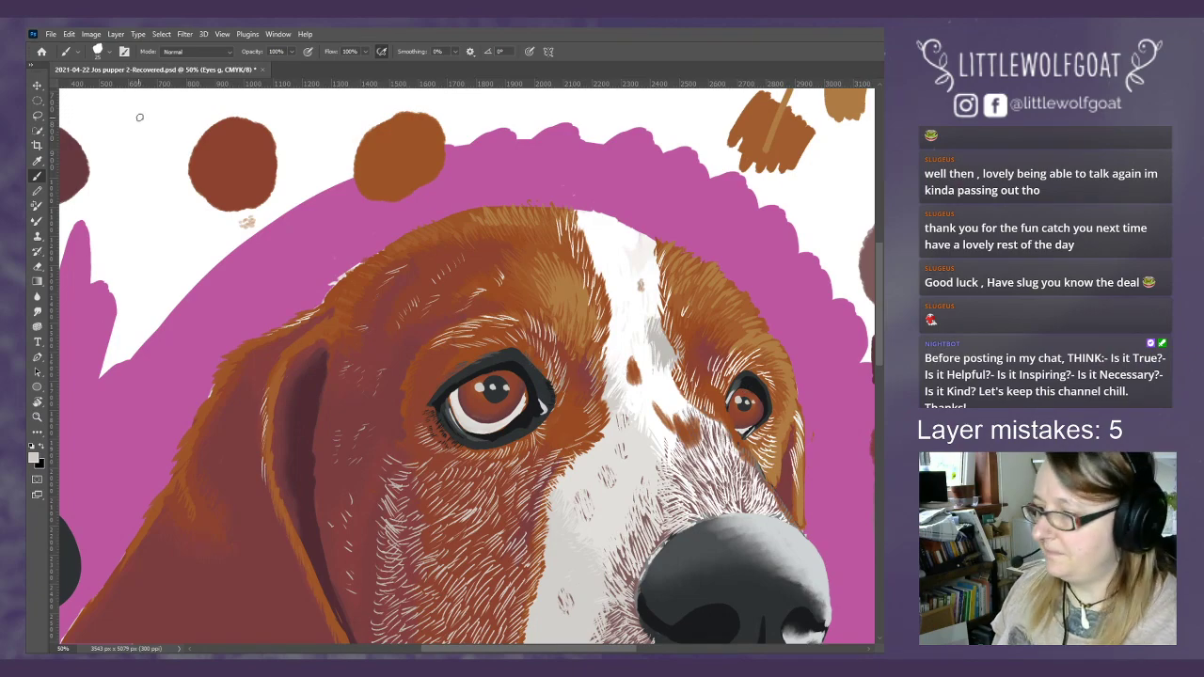
left_click(223, 35)
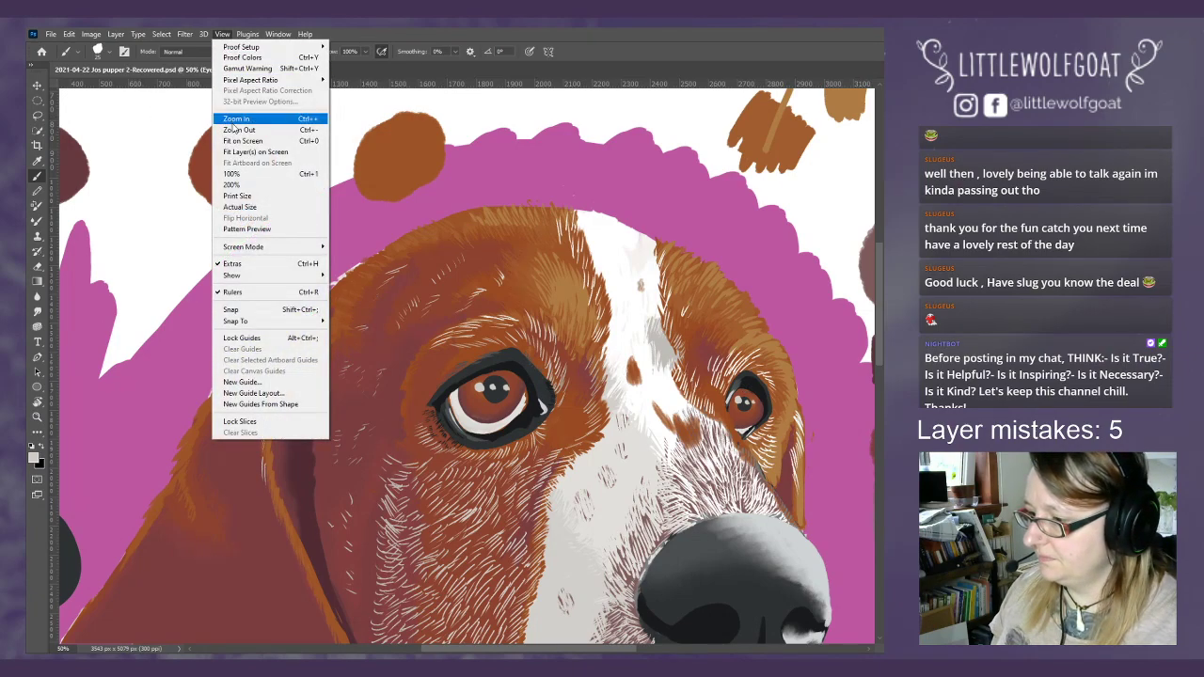
left_click(232, 140)
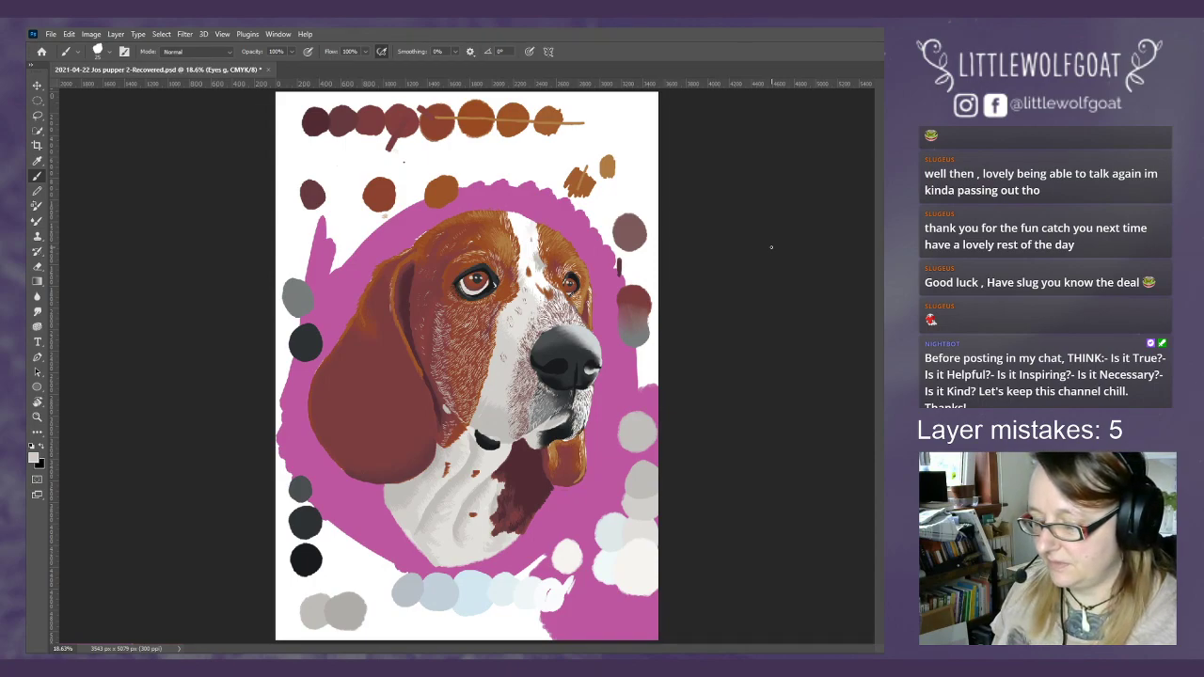
- Undo the highlight strokes painted in both eyes on the Eyes g layer
left_click(70, 35)
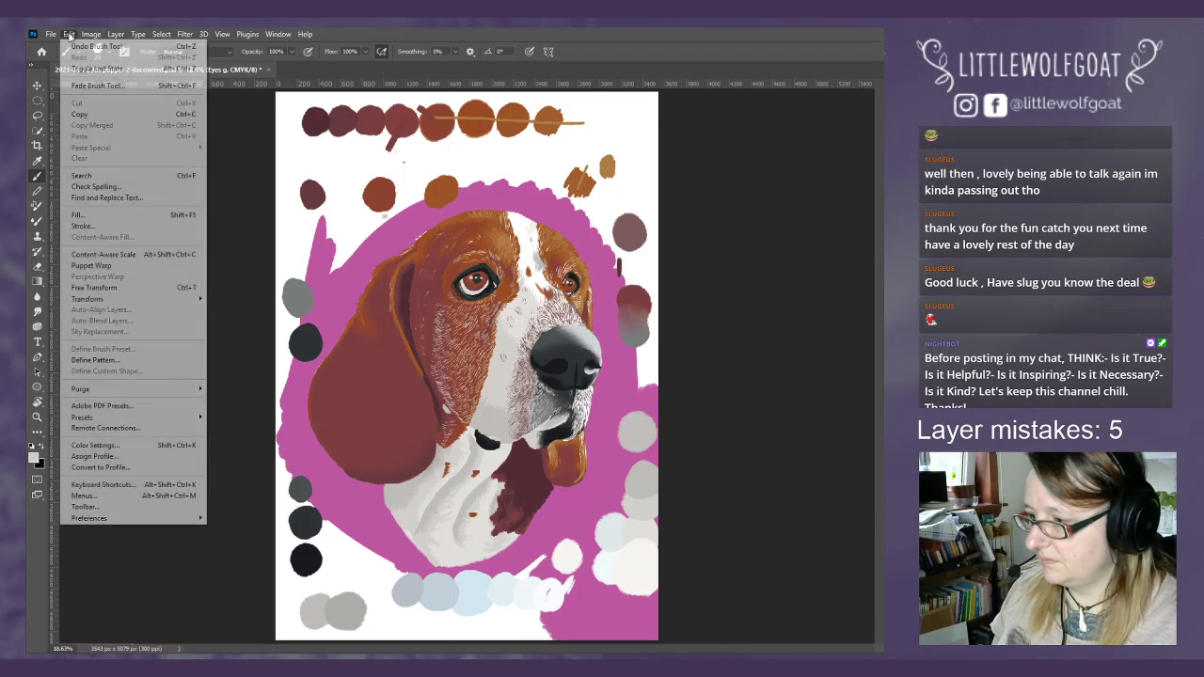
left_click(73, 35)
left_click(72, 35)
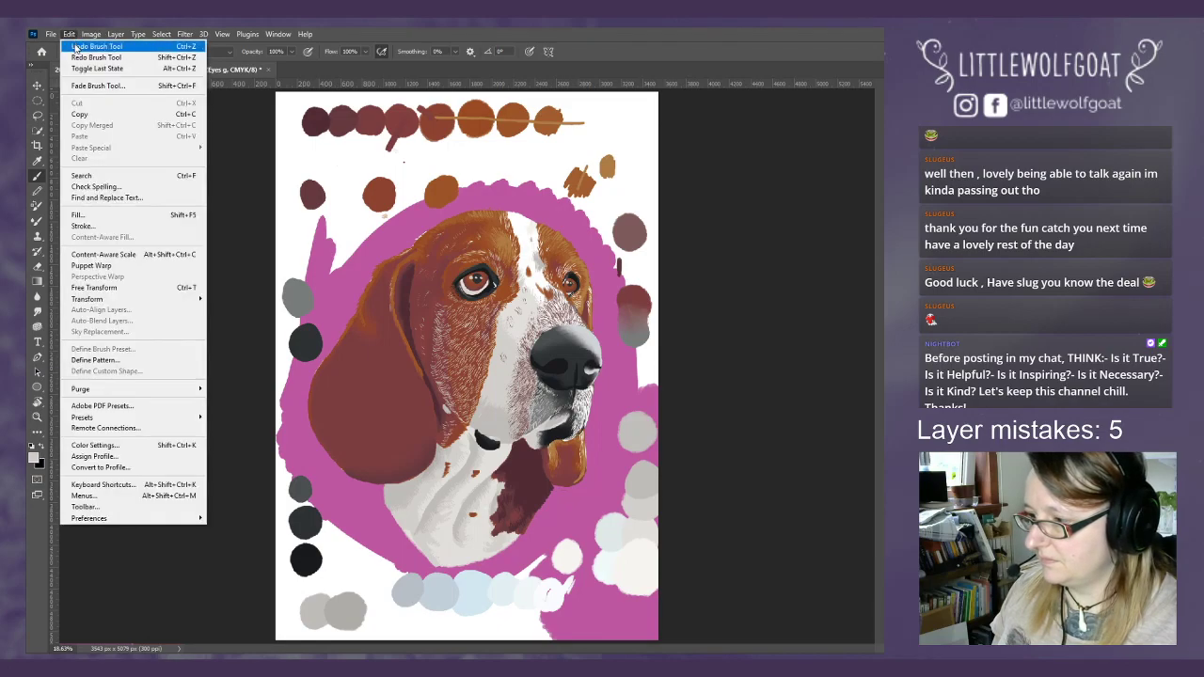
left_click(72, 35)
left_click(72, 35)
left_click(72, 35)
left_click(72, 35)
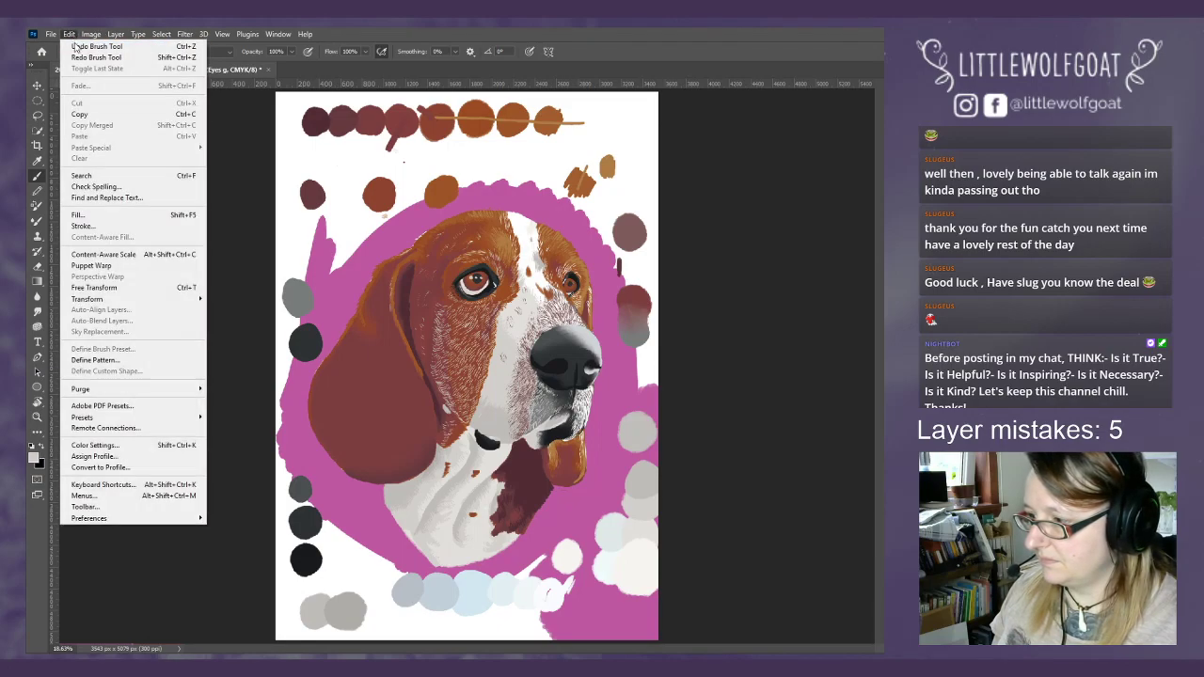
left_click(74, 36)
left_click(73, 35)
left_click(73, 35)
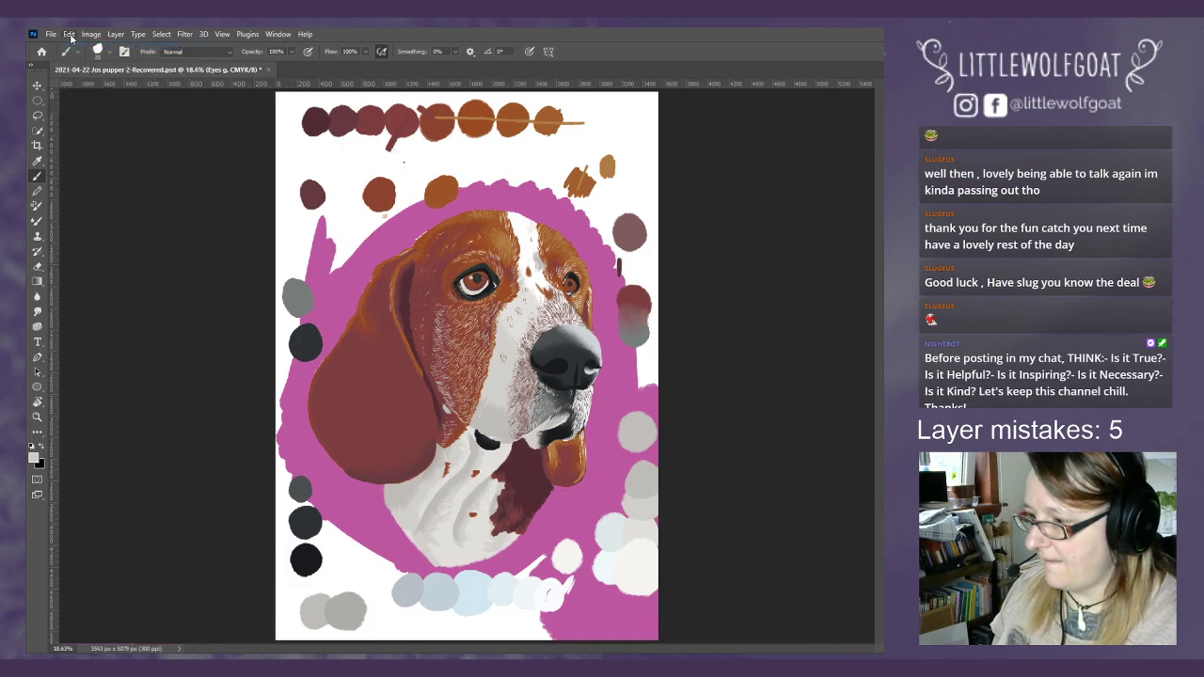
left_click(72, 35)
left_click(75, 47)
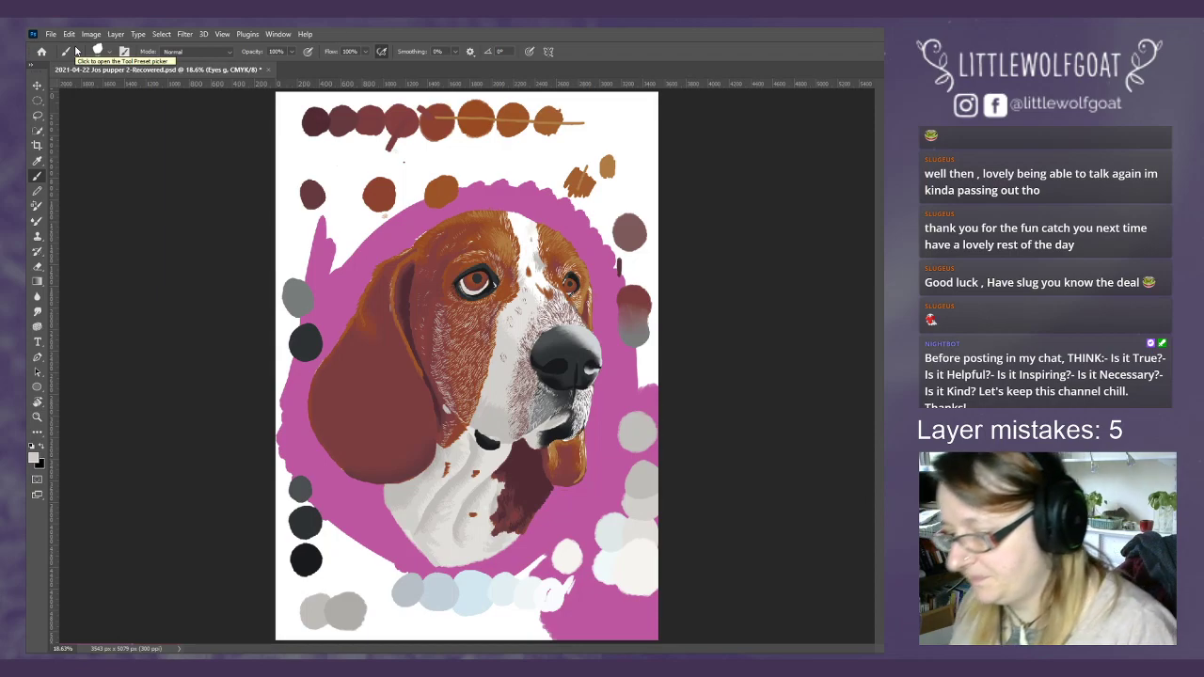
- Make Eyes w the active layer and sample the near-white at the larger eye's inner corner for the Brush tool
left_click(229, 37)
left_click(236, 120)
left_click(229, 37)
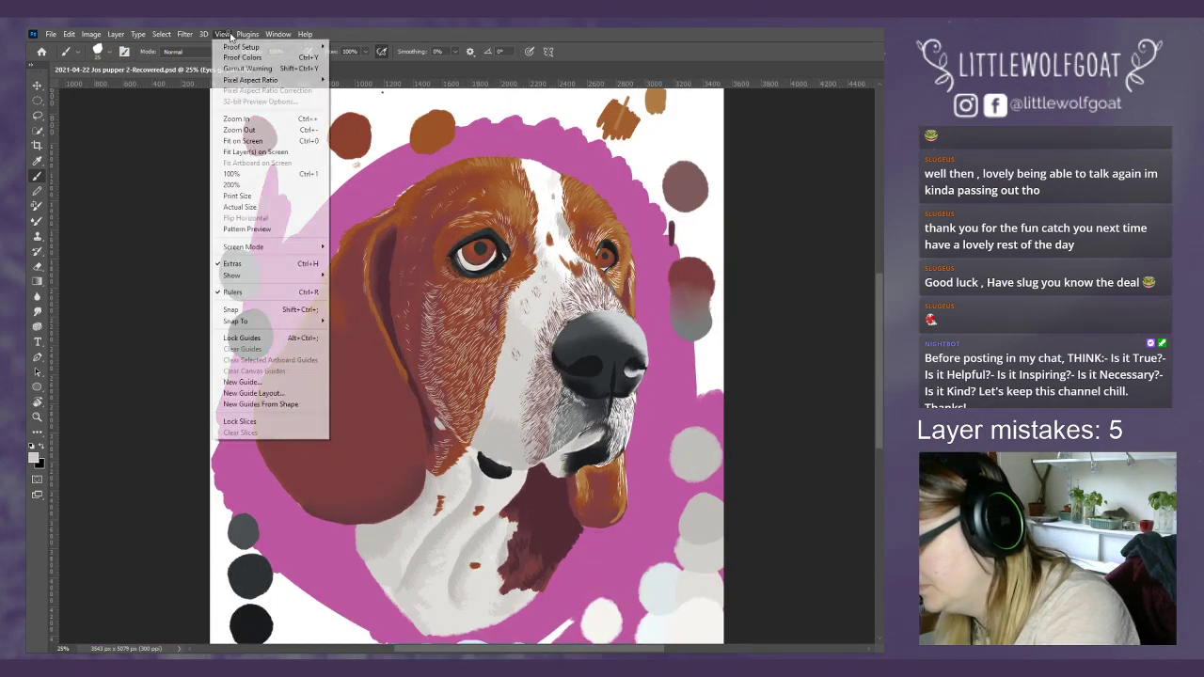
left_click(237, 120)
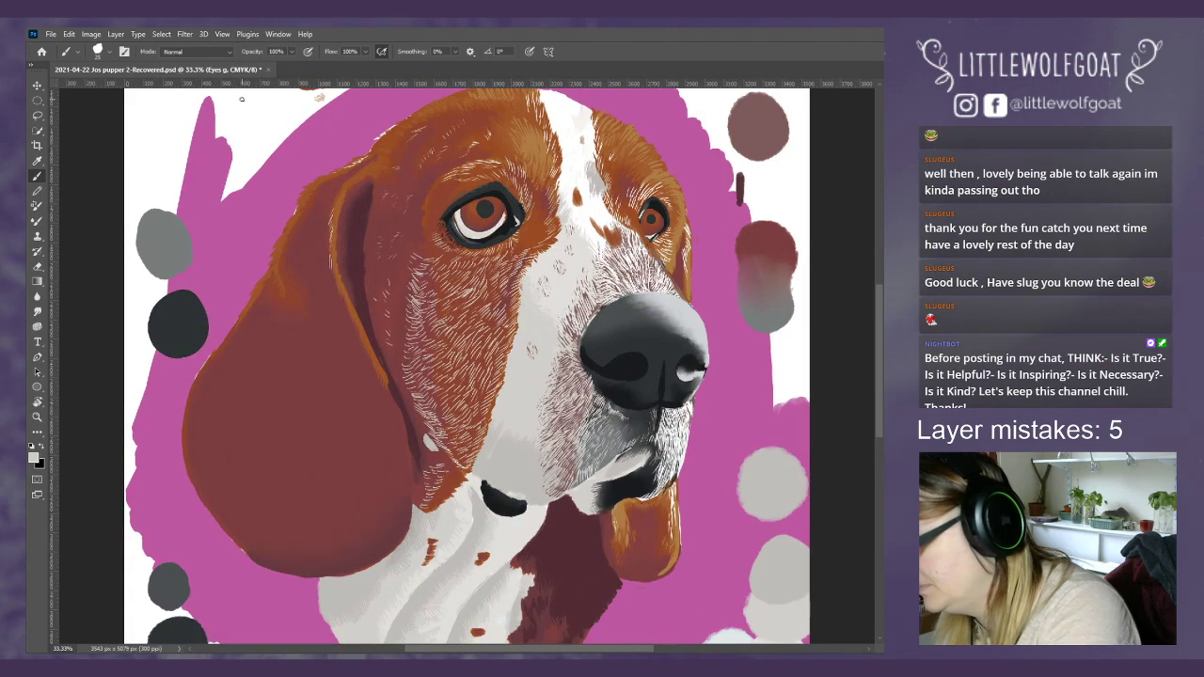
left_click(223, 35)
left_click(236, 120)
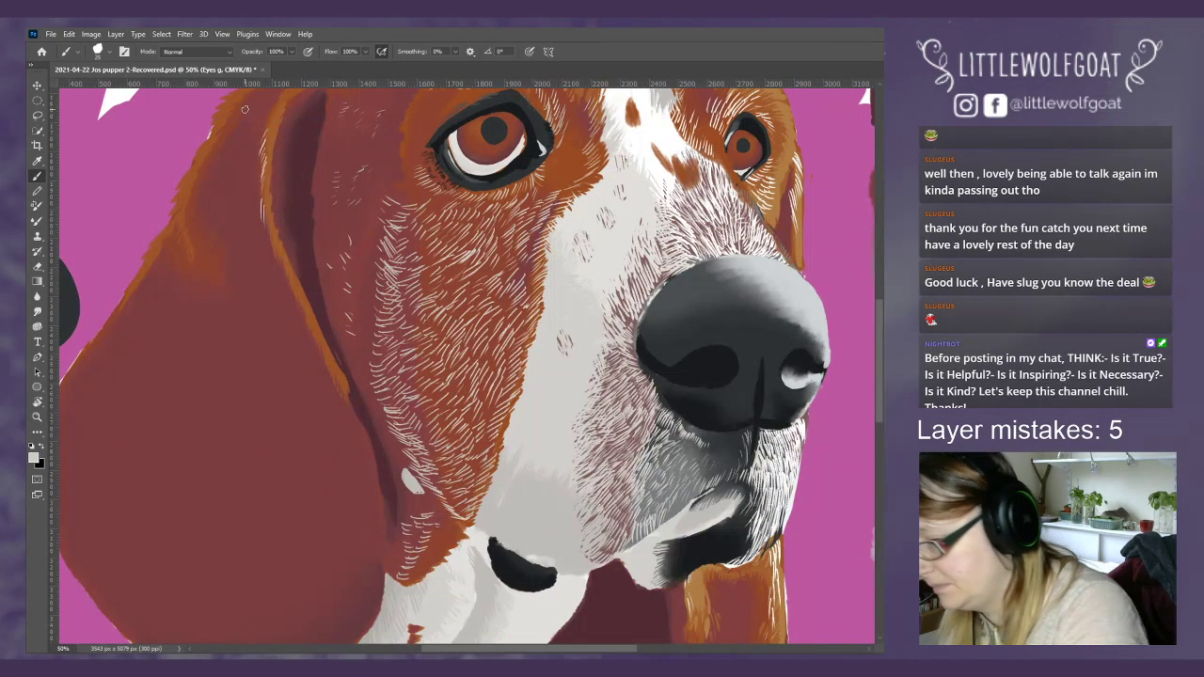
scroll(879, 329, "up", 5)
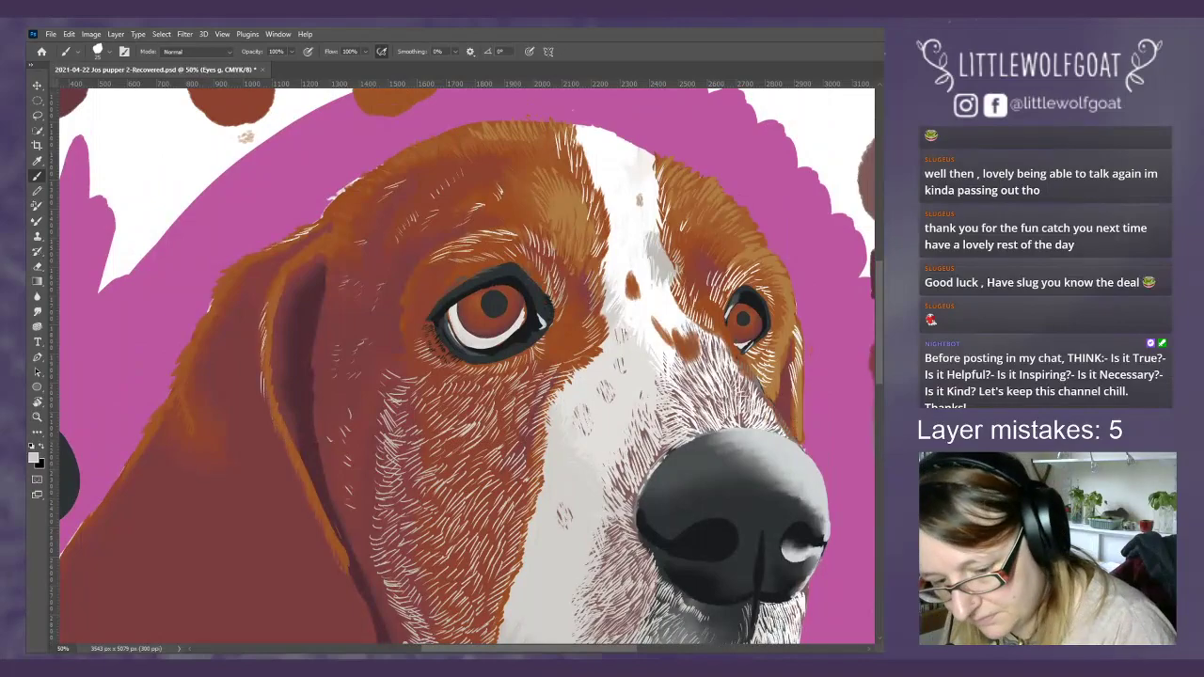
key("alt+bracketleft")
left_click(37, 161)
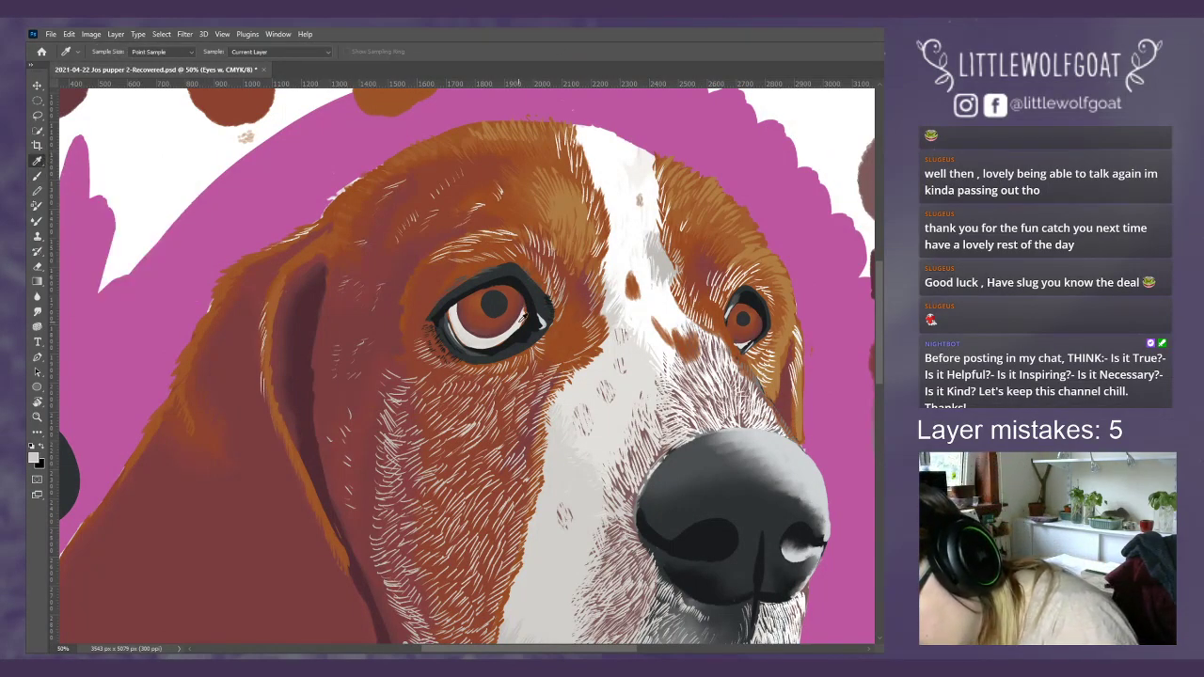
left_click(538, 322)
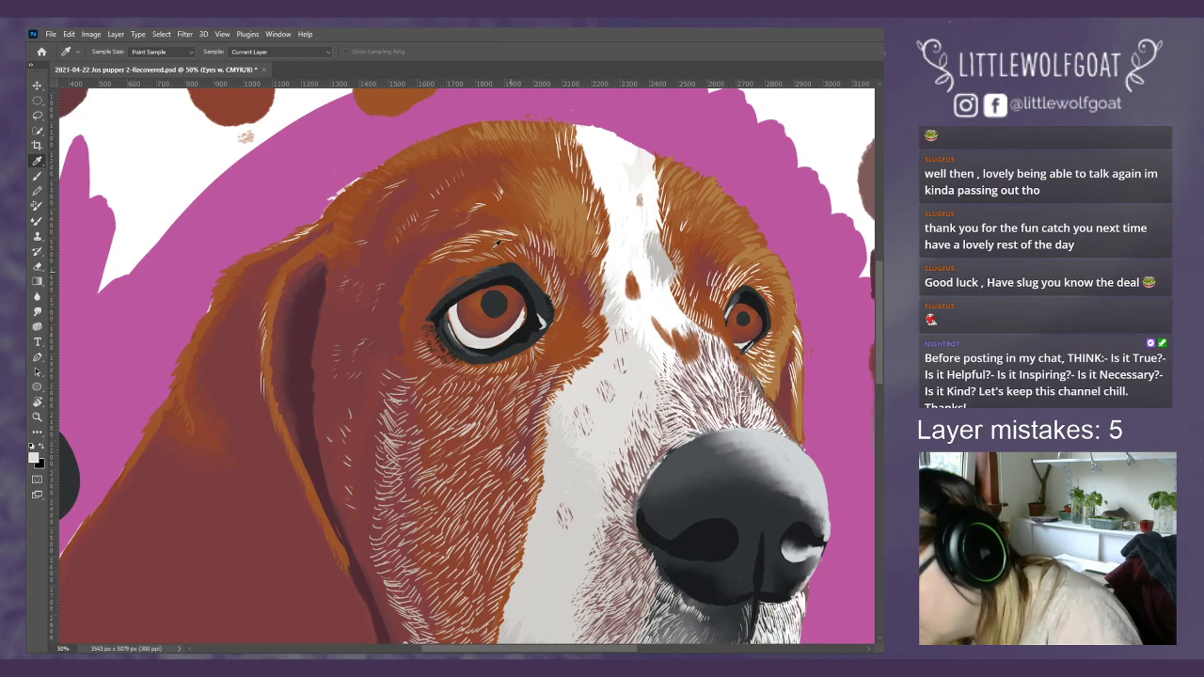
left_click(39, 177)
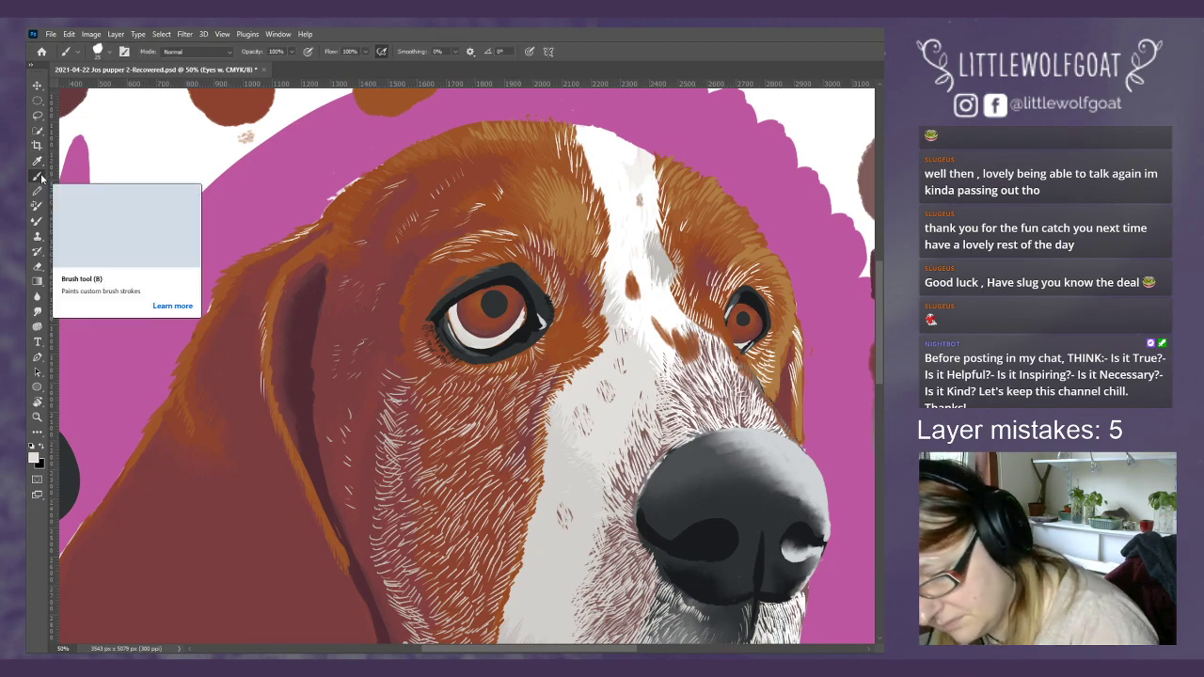
- Reduce the brush size and paint small near-white highlights in both eyes on the Eyes g layer
key("alt+bracketleft")
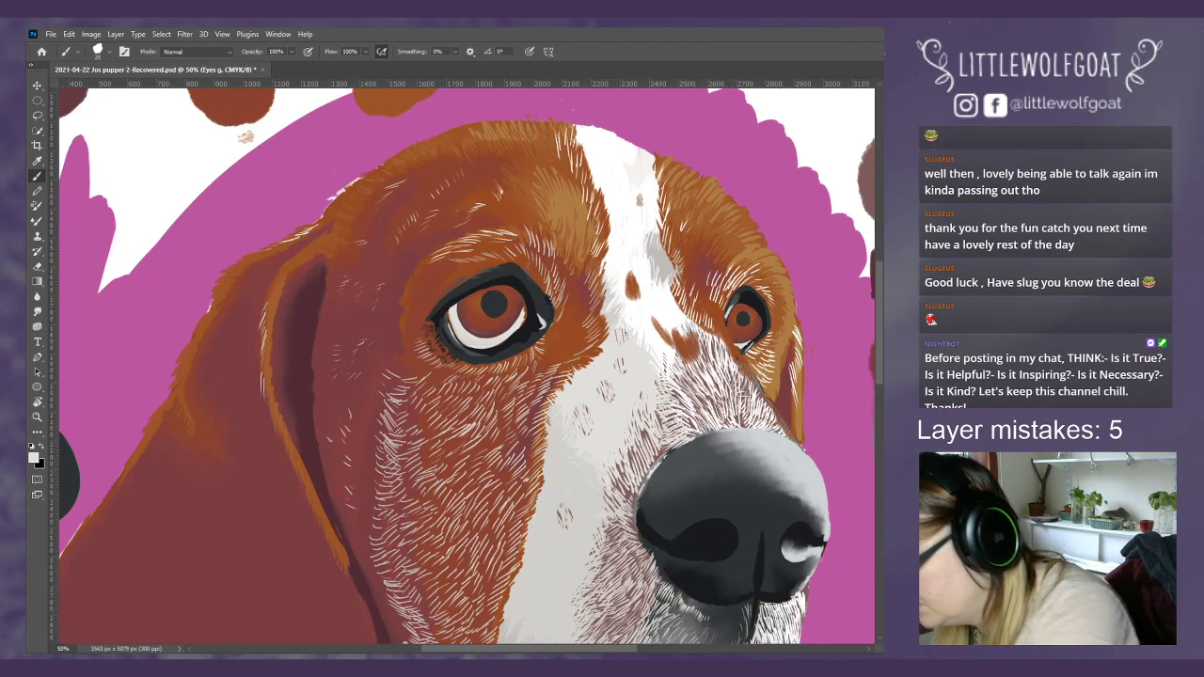
left_click(99, 53)
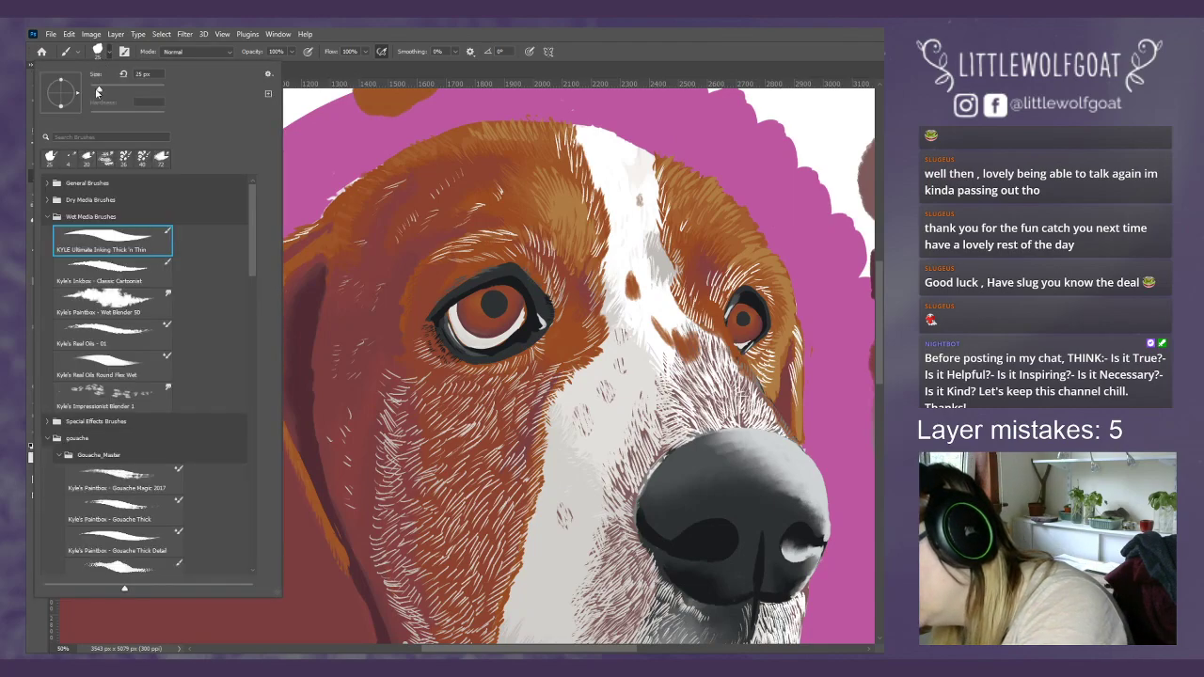
left_click(336, 69)
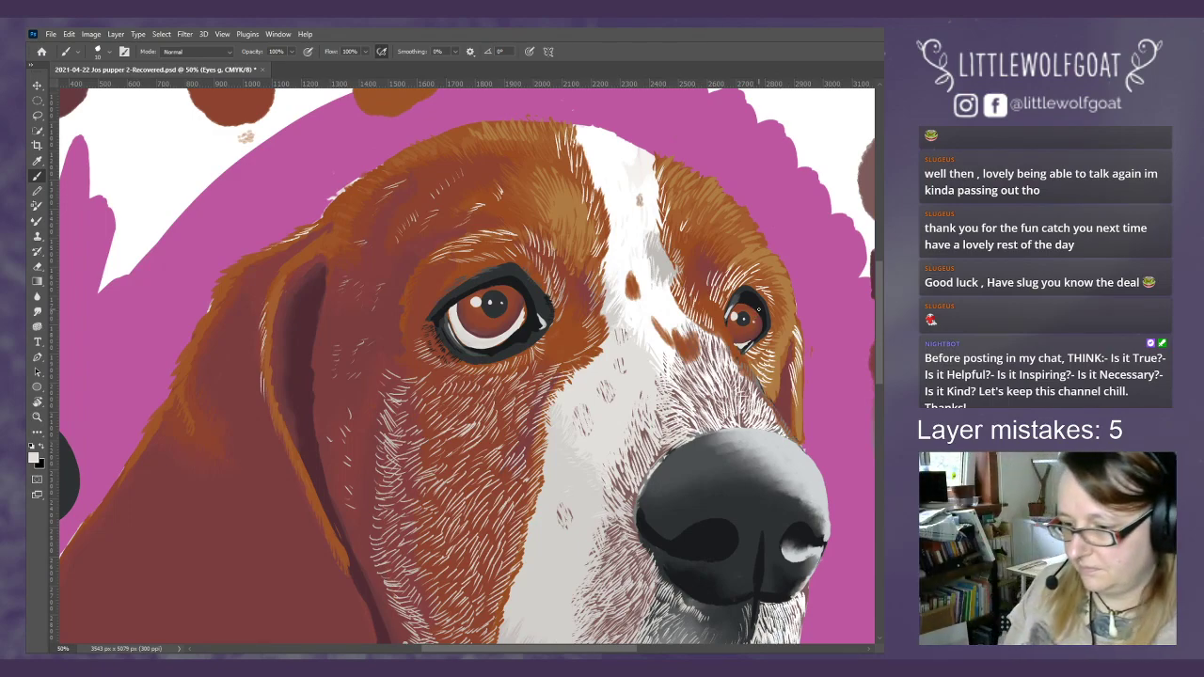
- Fit the whole portrait in view and save the document
left_click(224, 35)
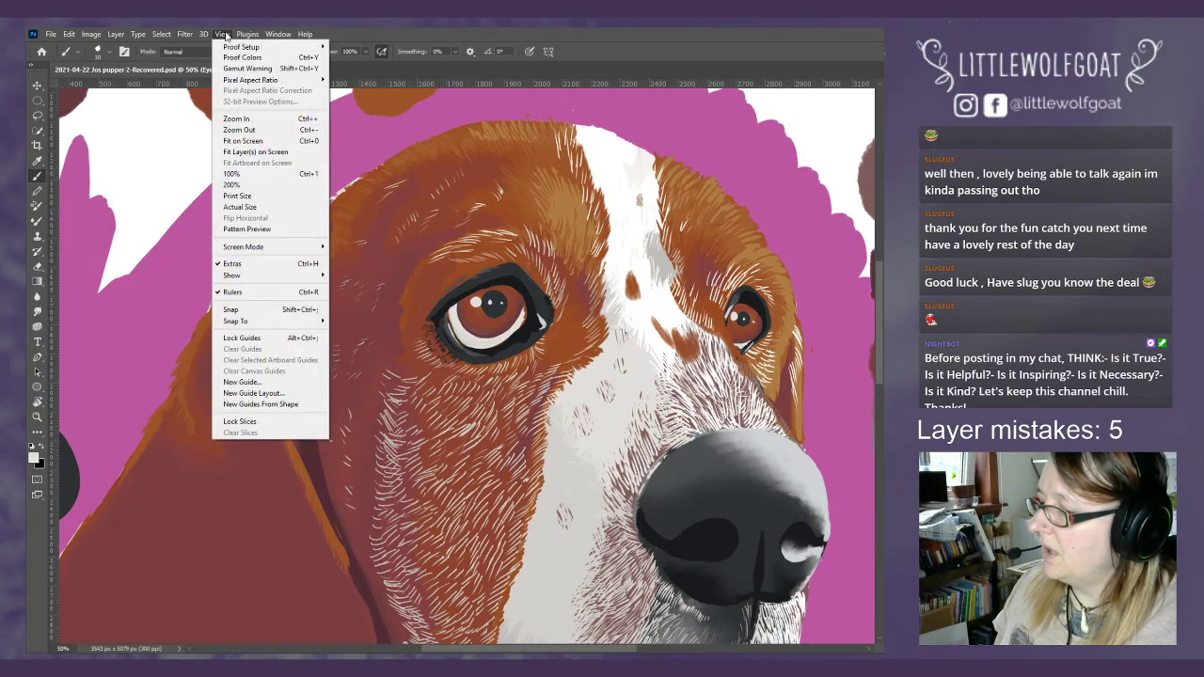
left_click(246, 145)
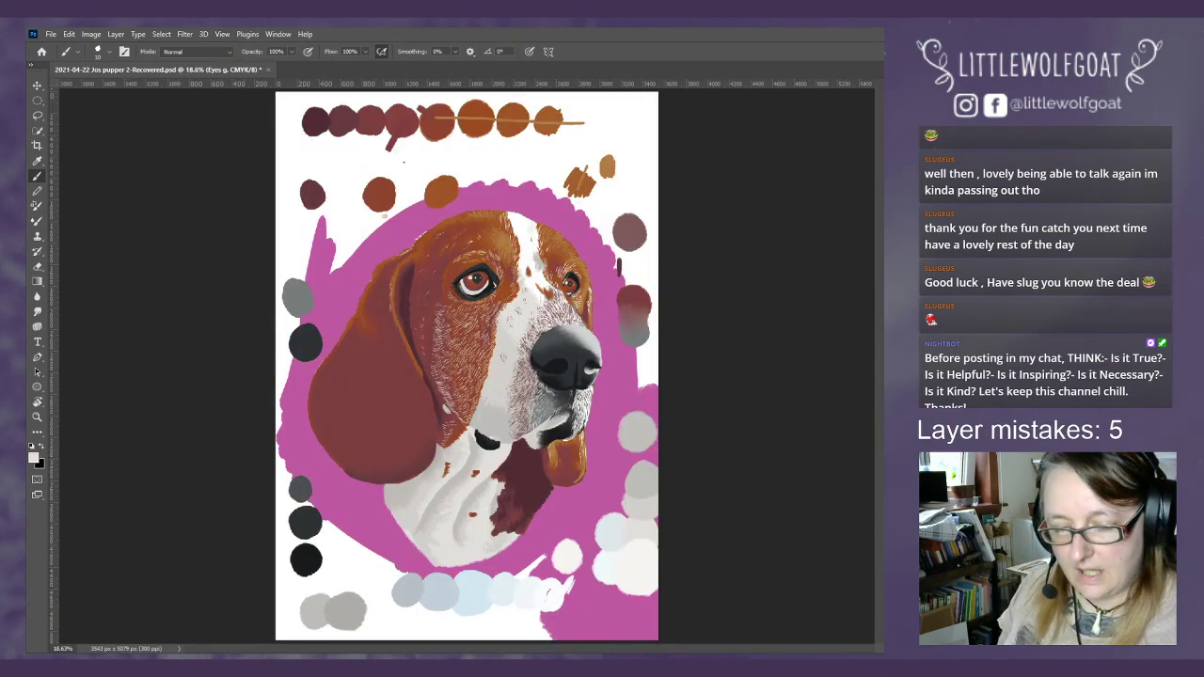
left_click(50, 34)
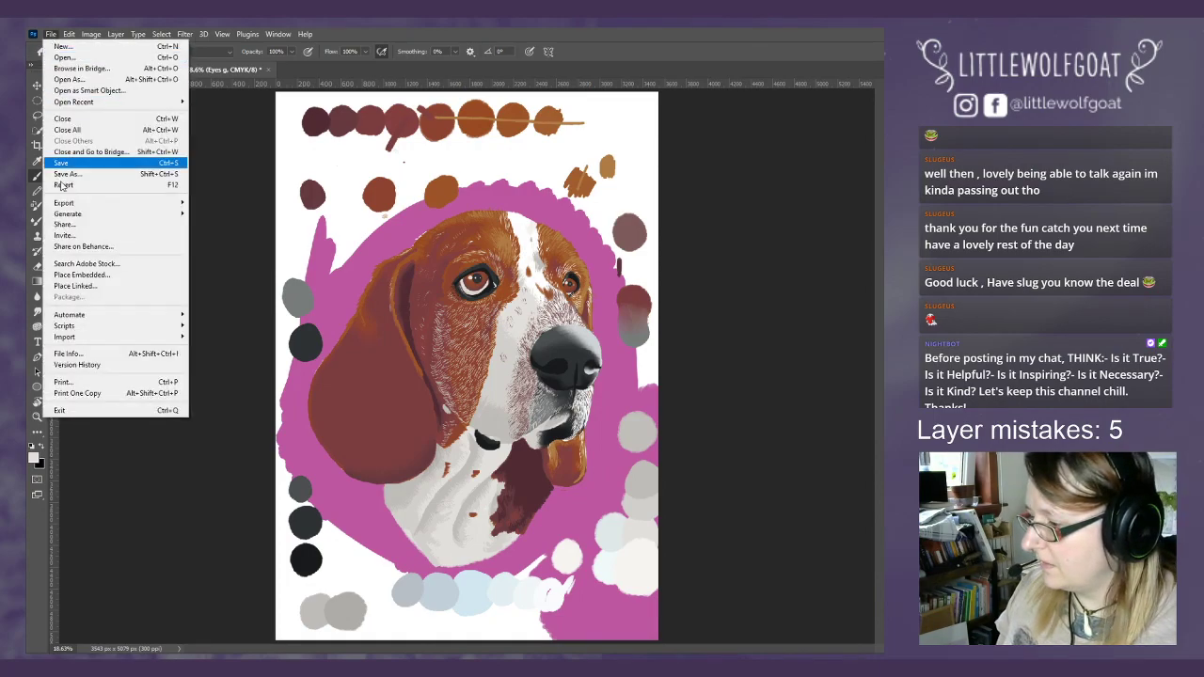
left_click(62, 163)
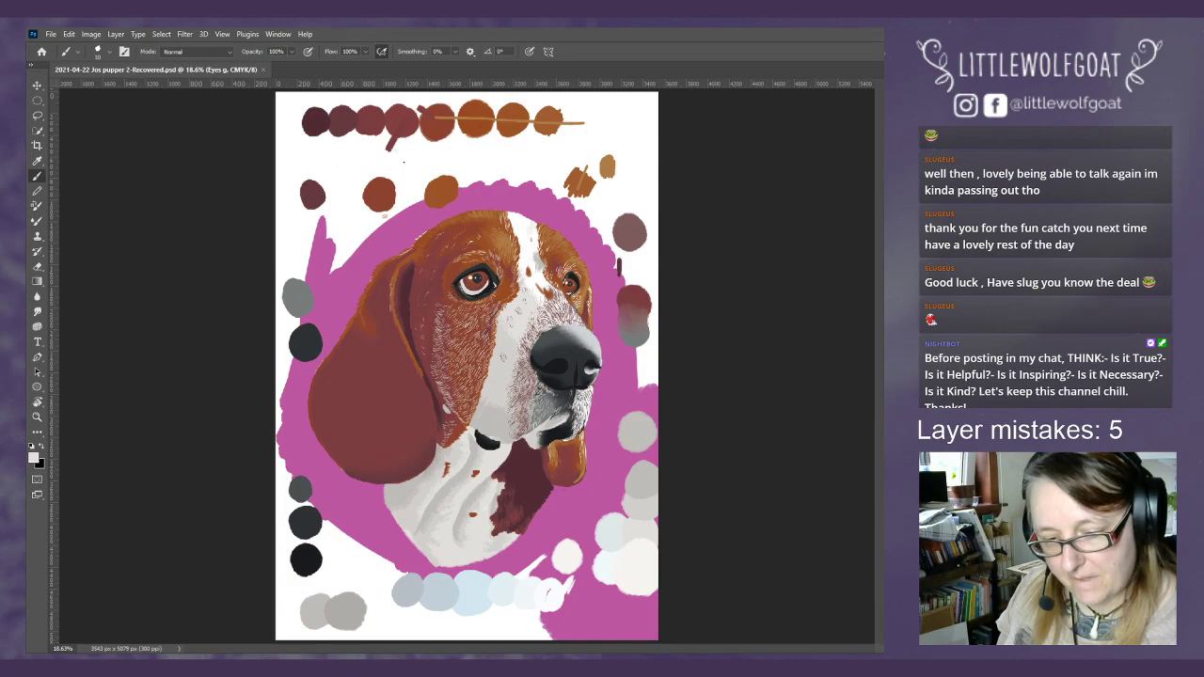
- Try hiding the colour swatches, make Sketch the active layer and undo the visibility change
key("Delete")
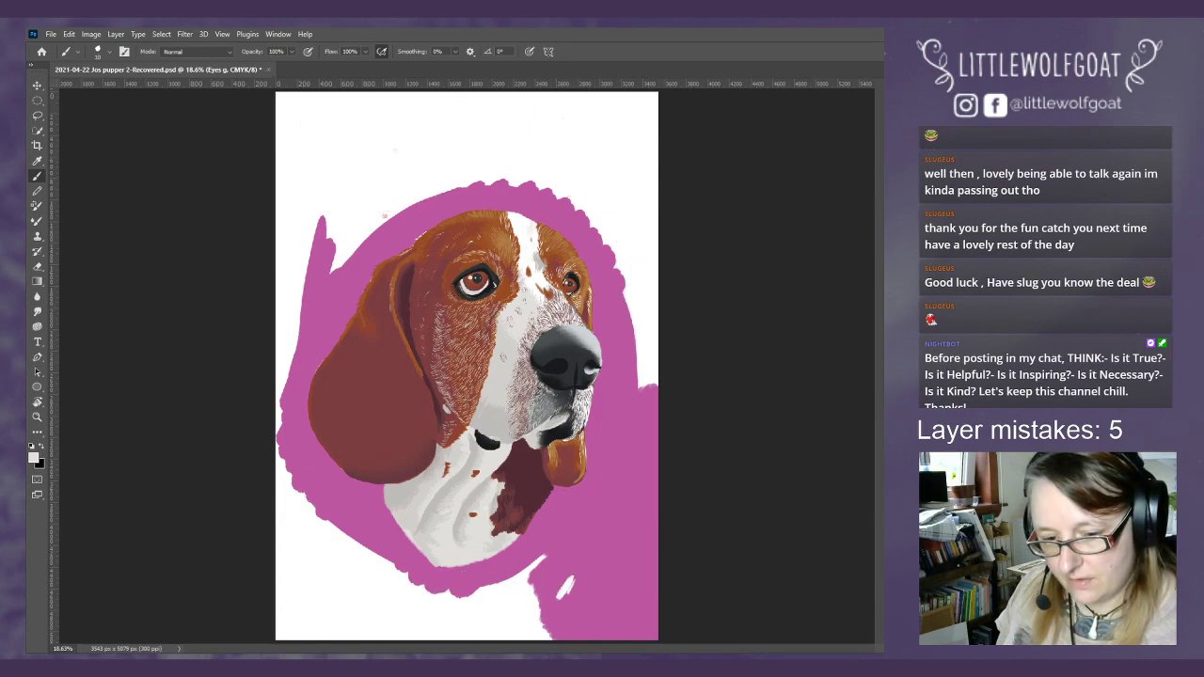
key("alt+bracketleft")
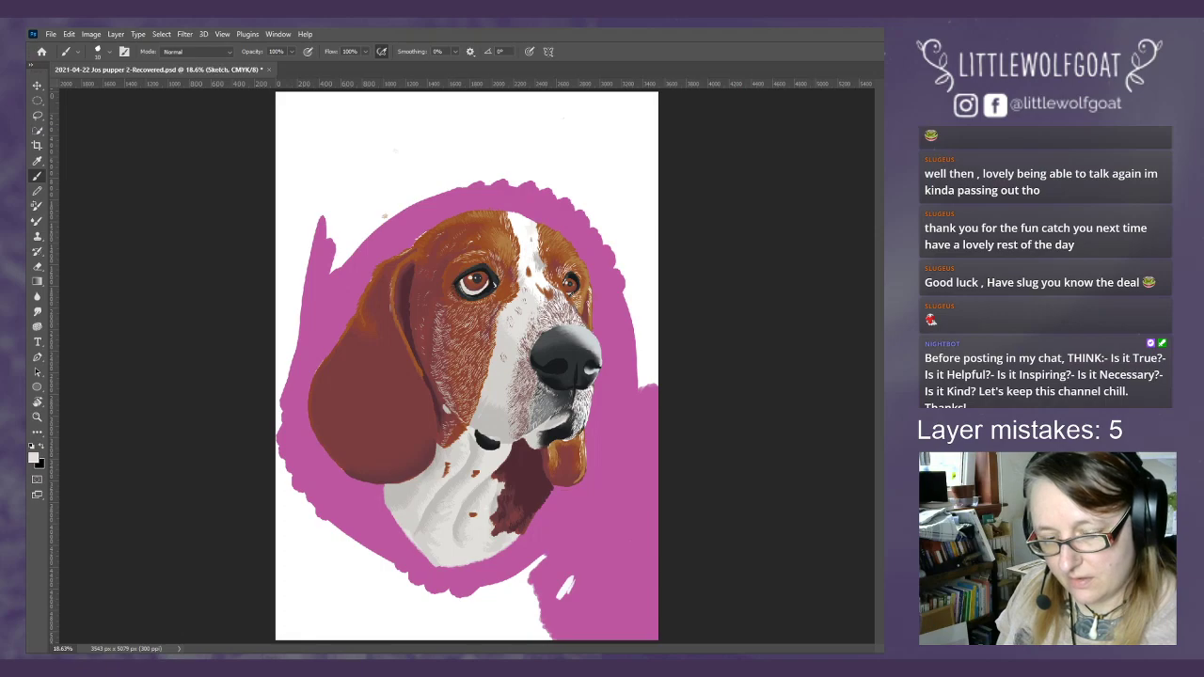
left_click(69, 34)
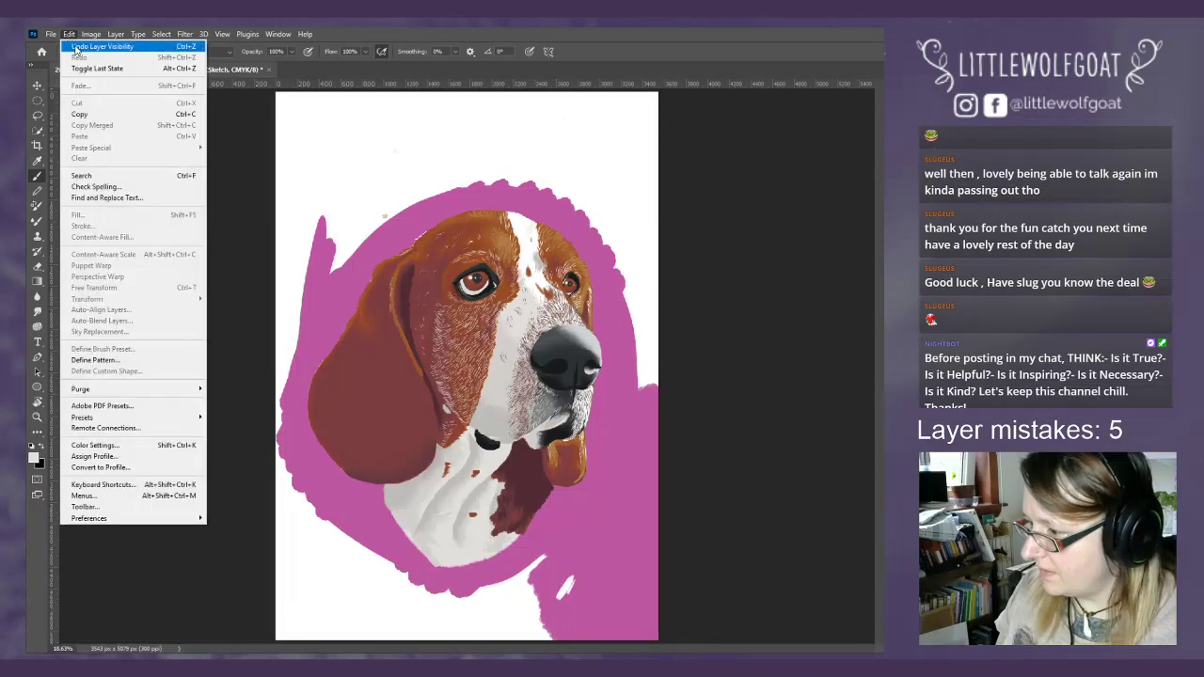
left_click(76, 47)
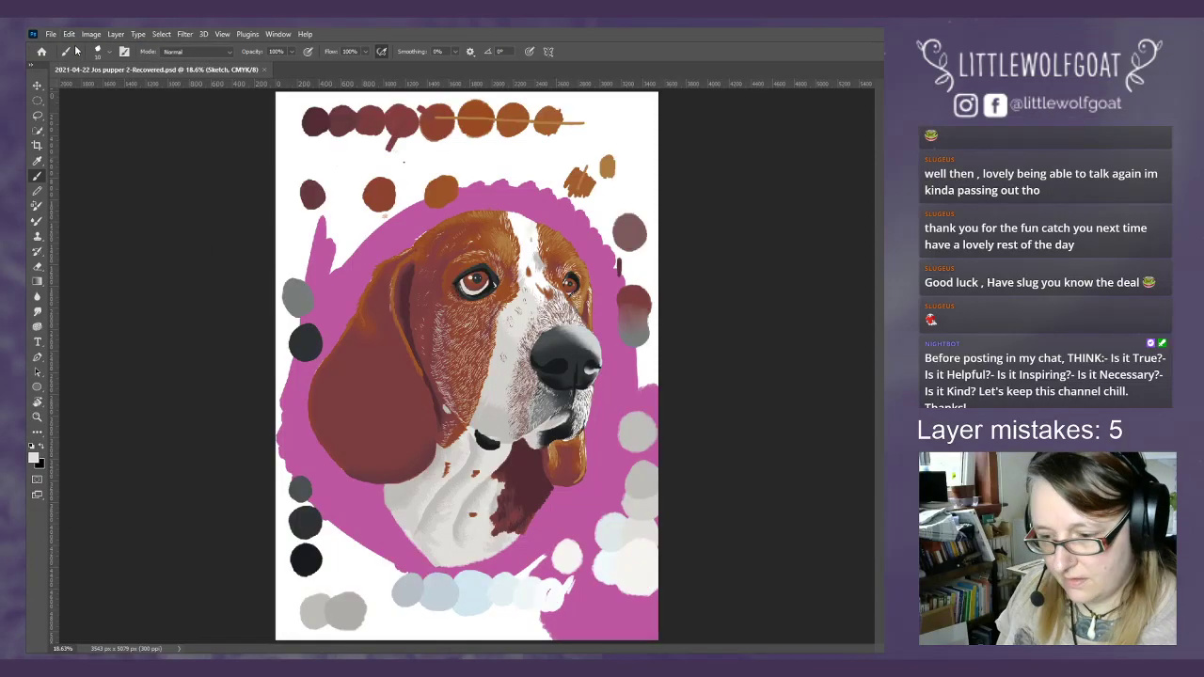
- Show the grey sketch lines over the portrait and hide the colour swatches, keeping the purple background visible
key("ctrl+z")
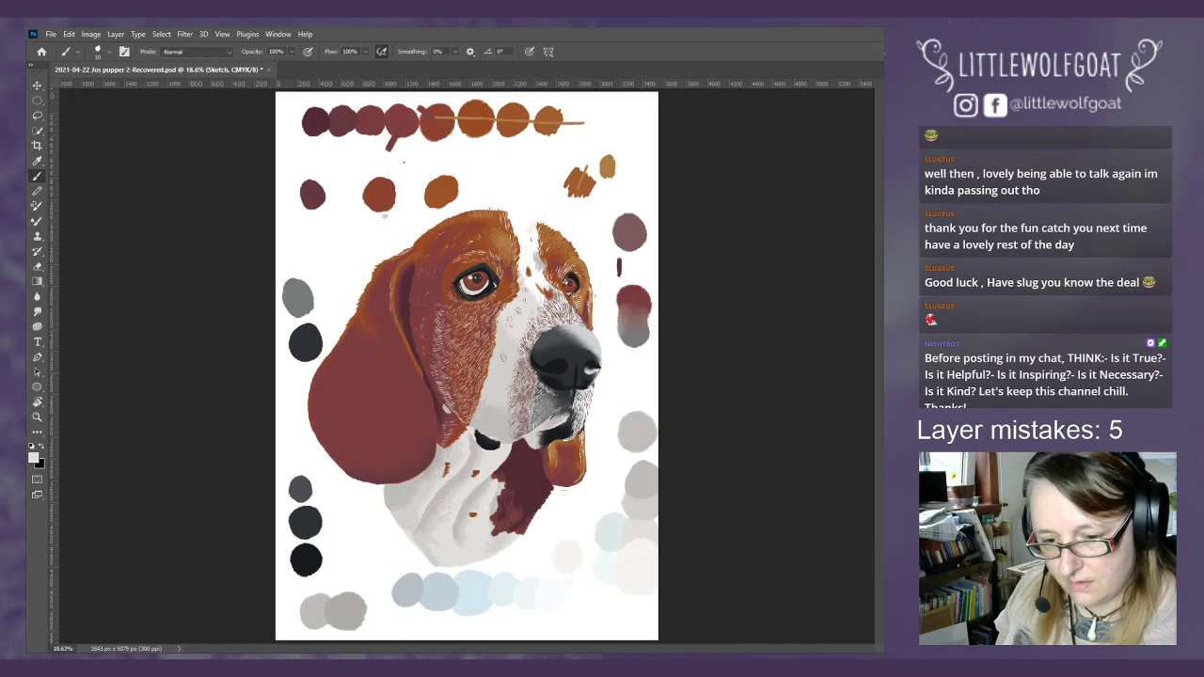
key("ctrl+z")
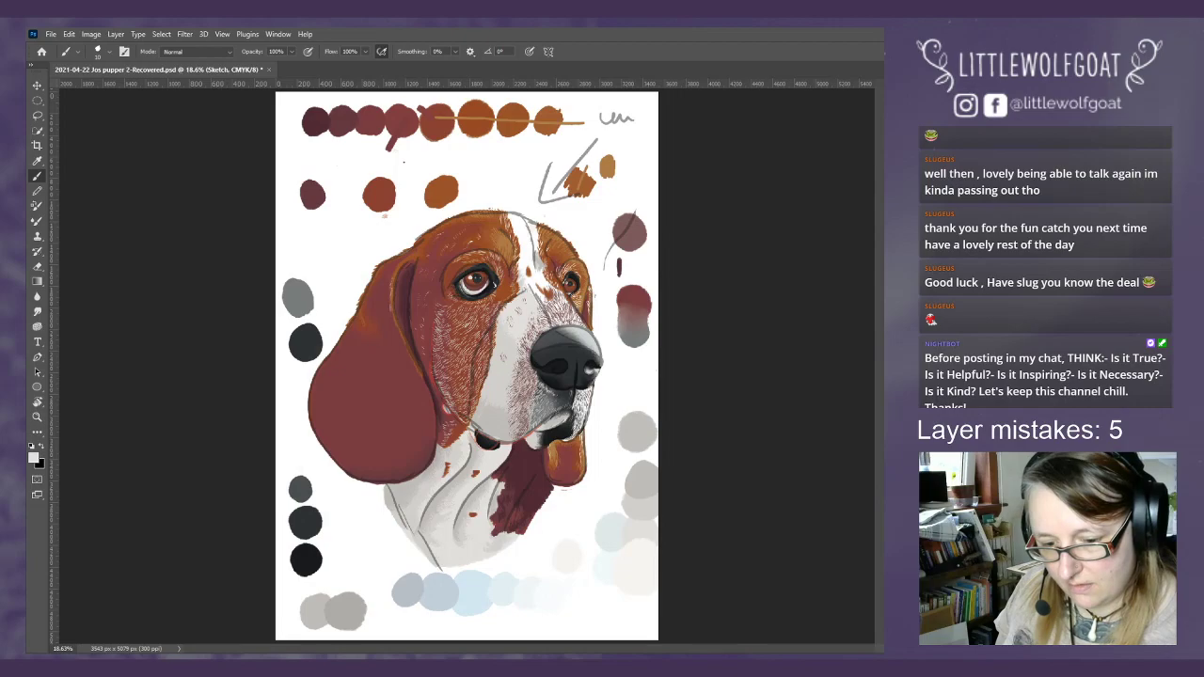
key("ctrl+z")
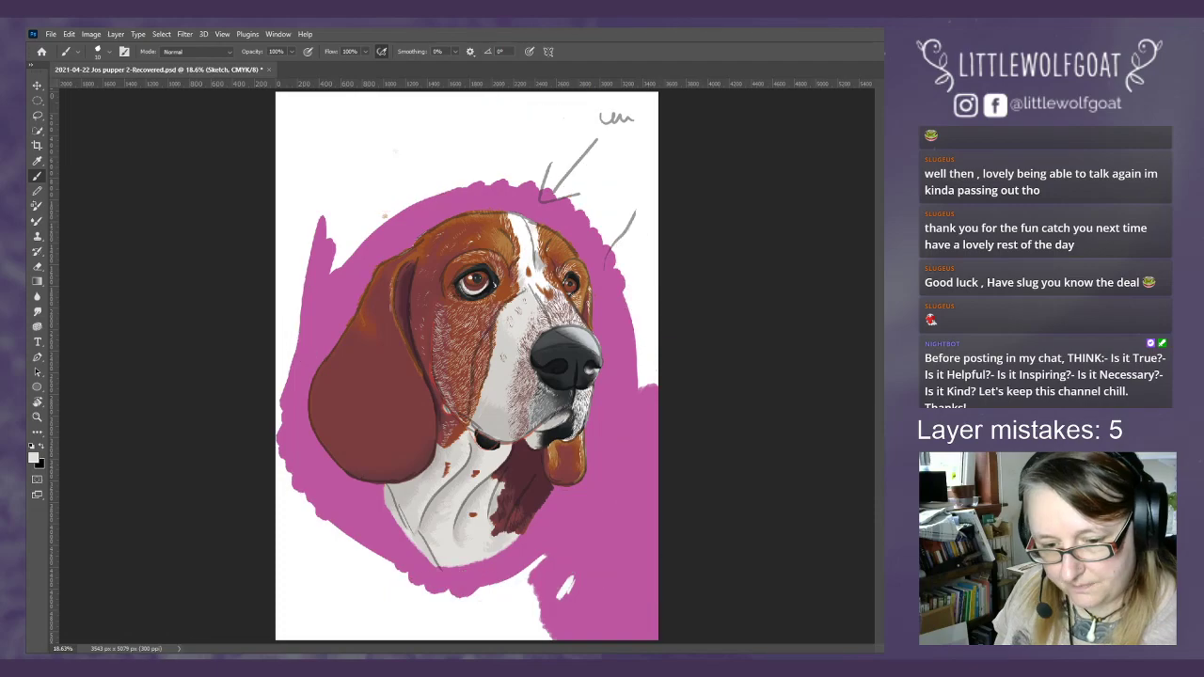
- Make the sketch 3 layer active and create a new layer above it named ink
key("alt+bracketleft")
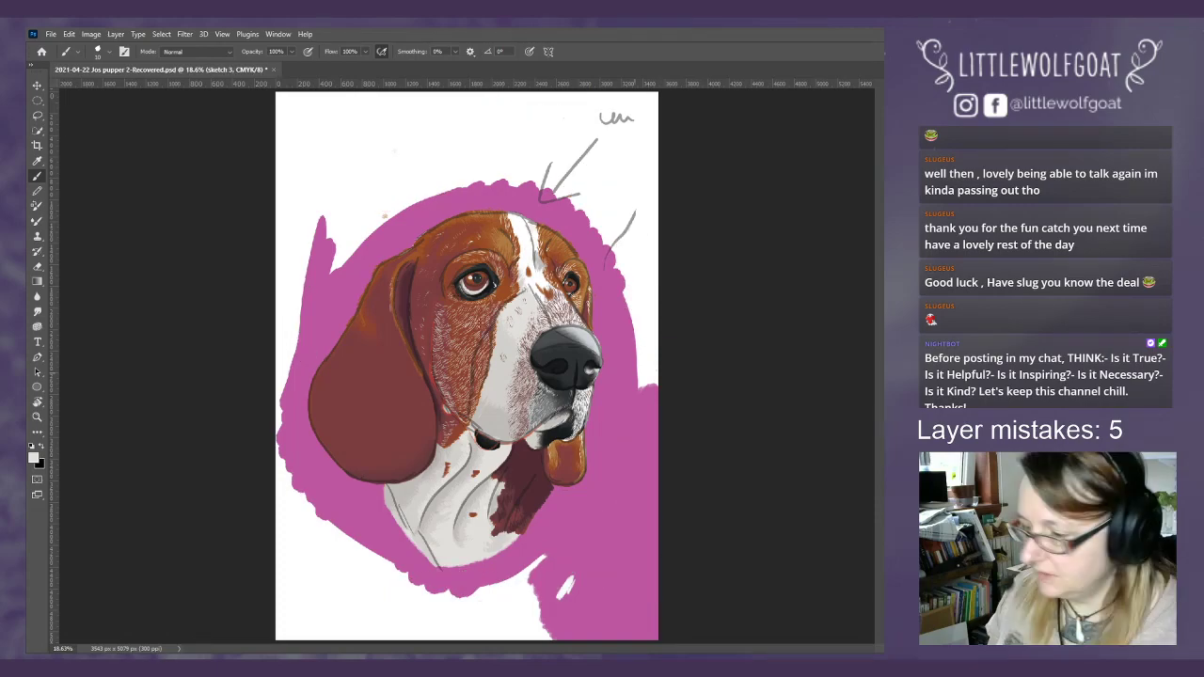
left_click(116, 34)
mouse_move(212, 50)
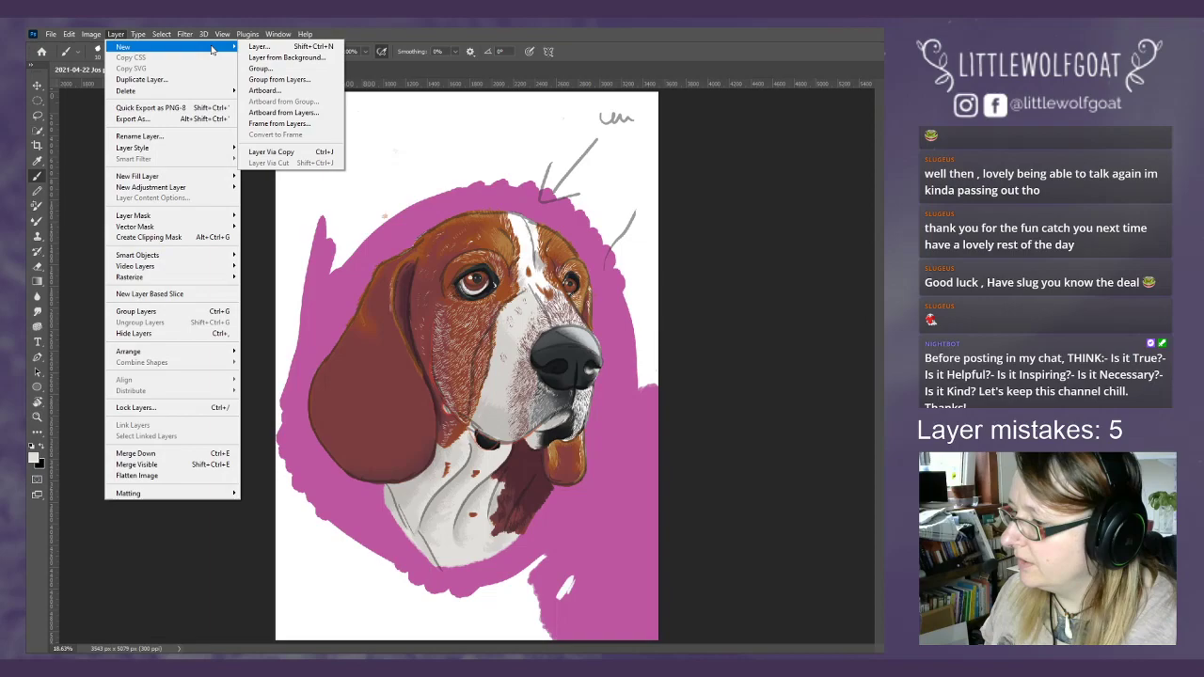
left_click(259, 46)
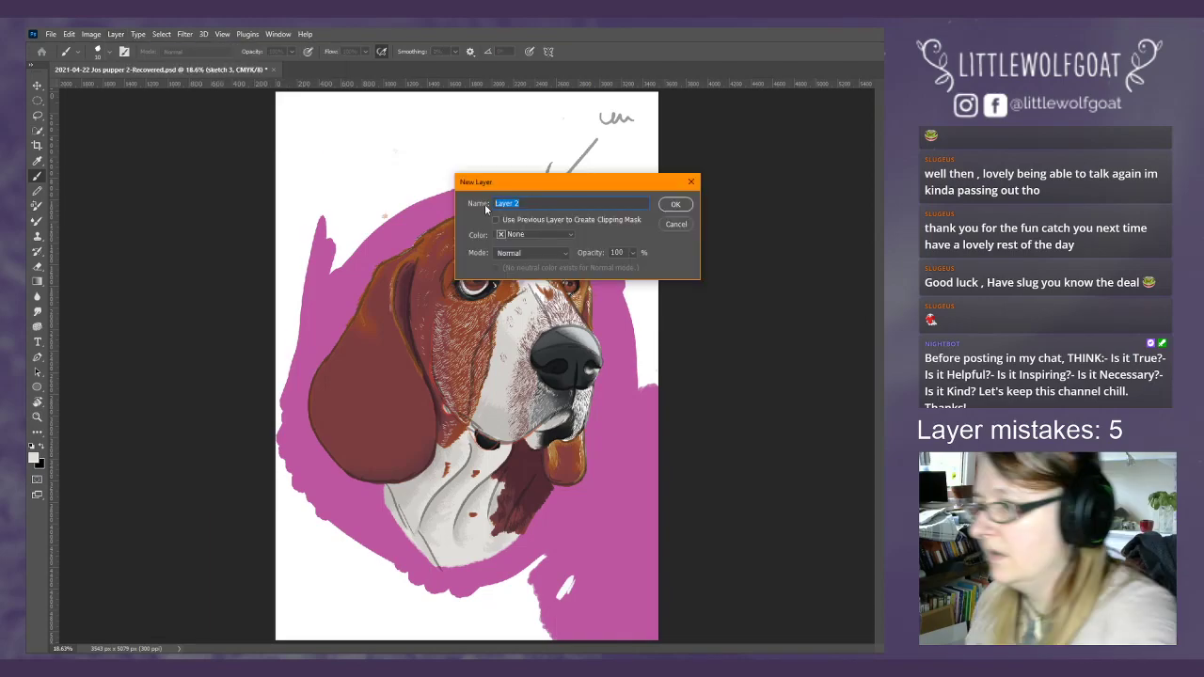
key("BackSpace")
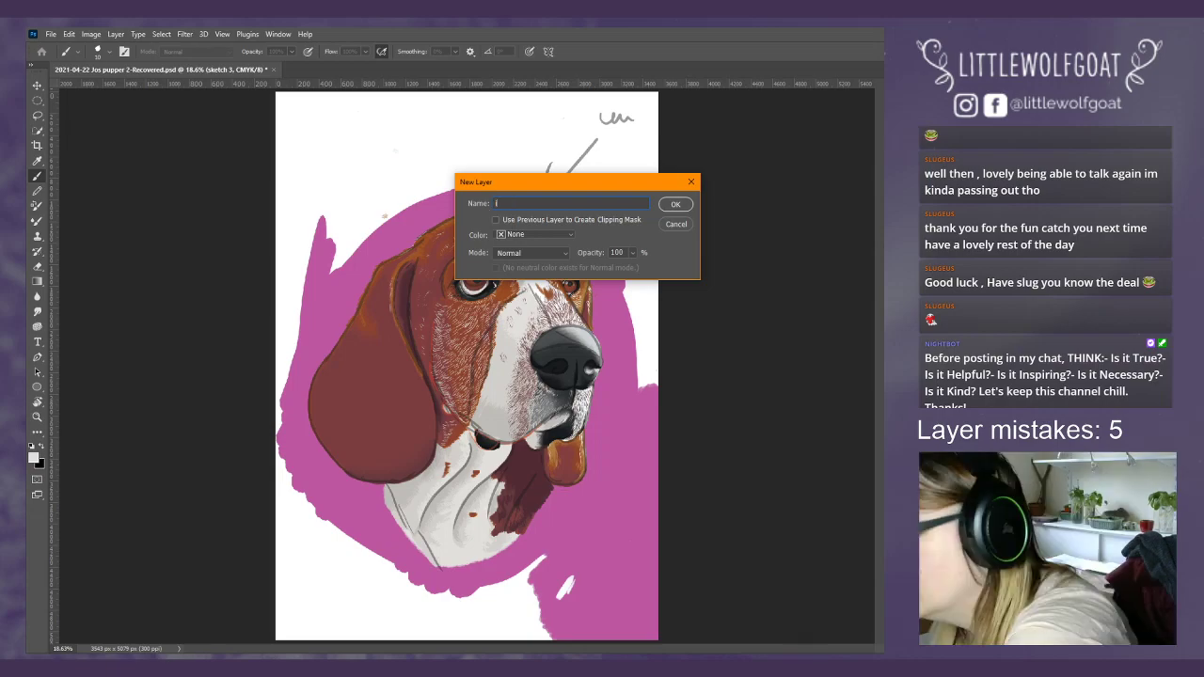
type("ink")
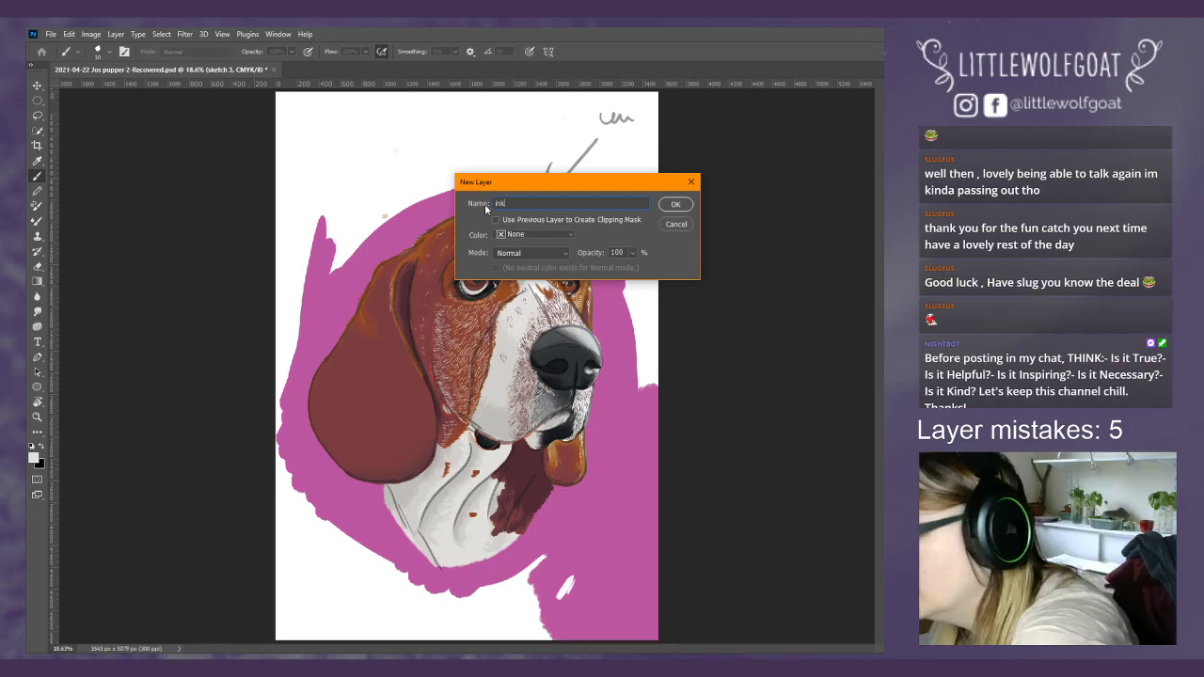
key("Return")
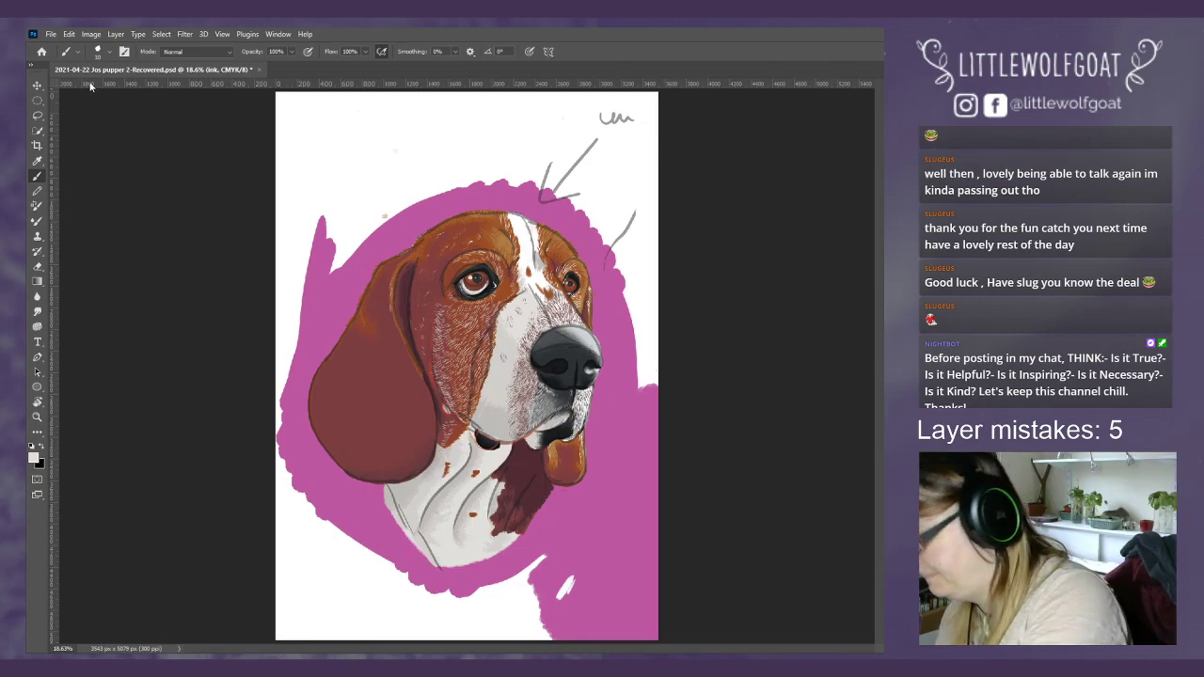
- Switch the foreground colour to black and brush short diagonal test hatch lines on the purple area beside the dog's face
left_click(41, 447)
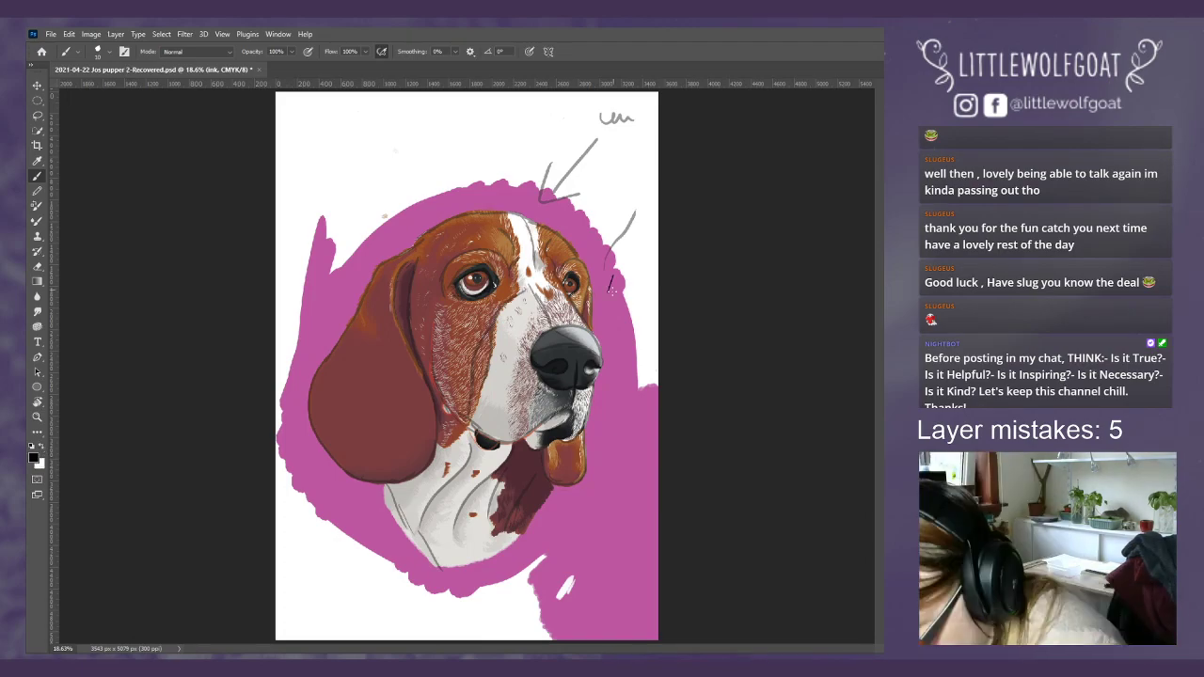
mouse_move(611, 290)
left_mouse_down()
mouse_move(639, 282)
mouse_move(633, 312)
left_mouse_up()
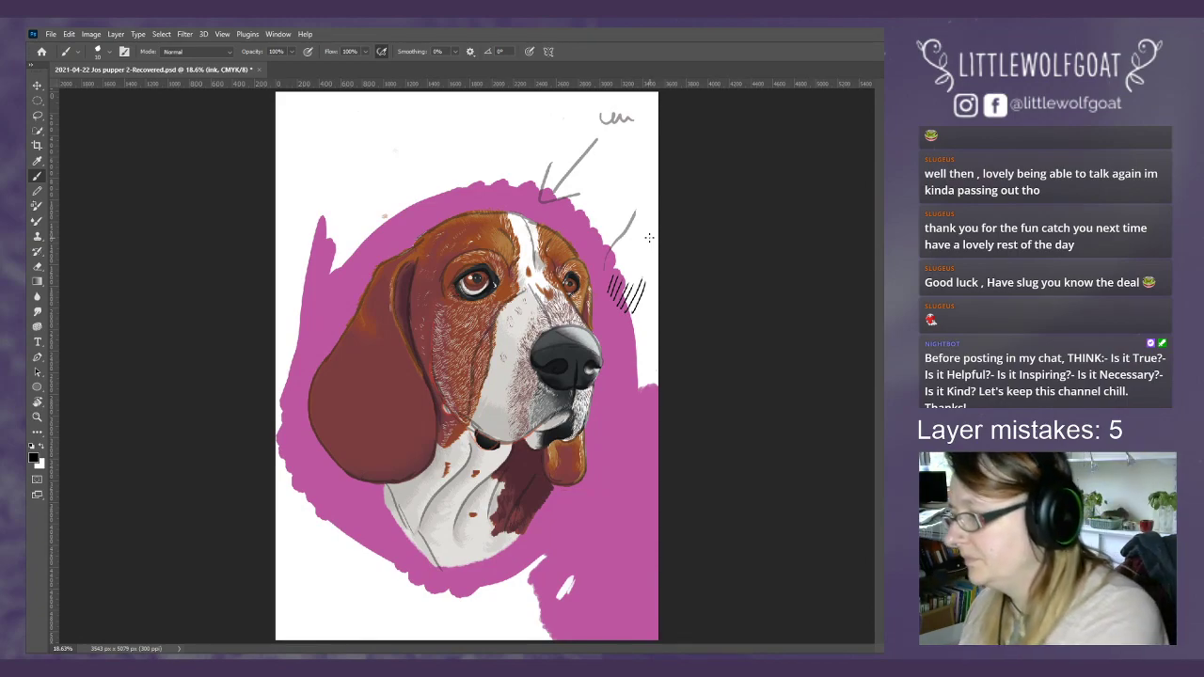
- Draw a short black test stroke on the white background to the right of the dog's nose
left_click(222, 34)
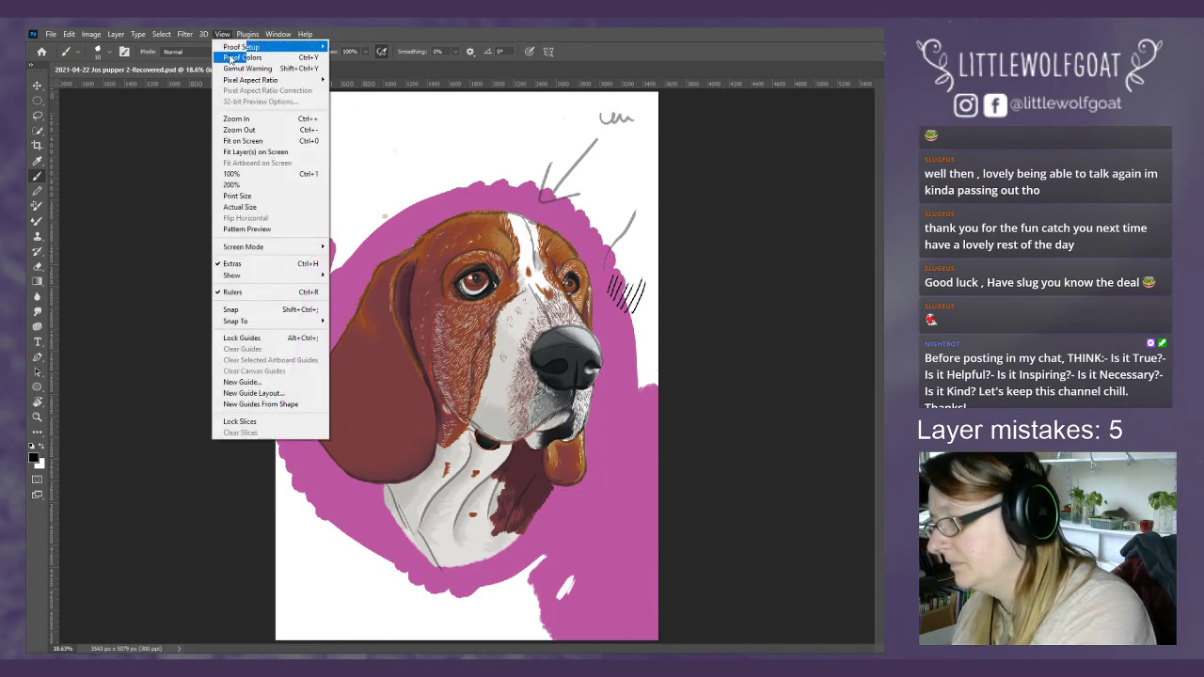
left_click(235, 119)
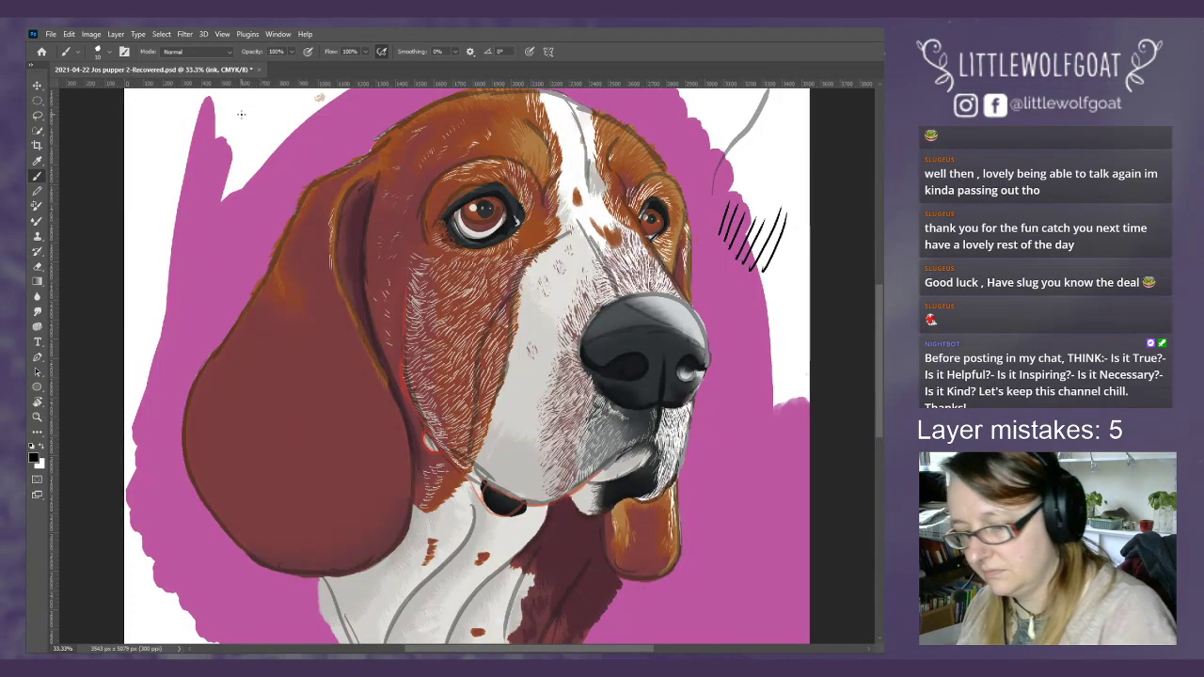
scroll(880, 377, "up", 1)
left_click_drag(879, 377, 882, 345)
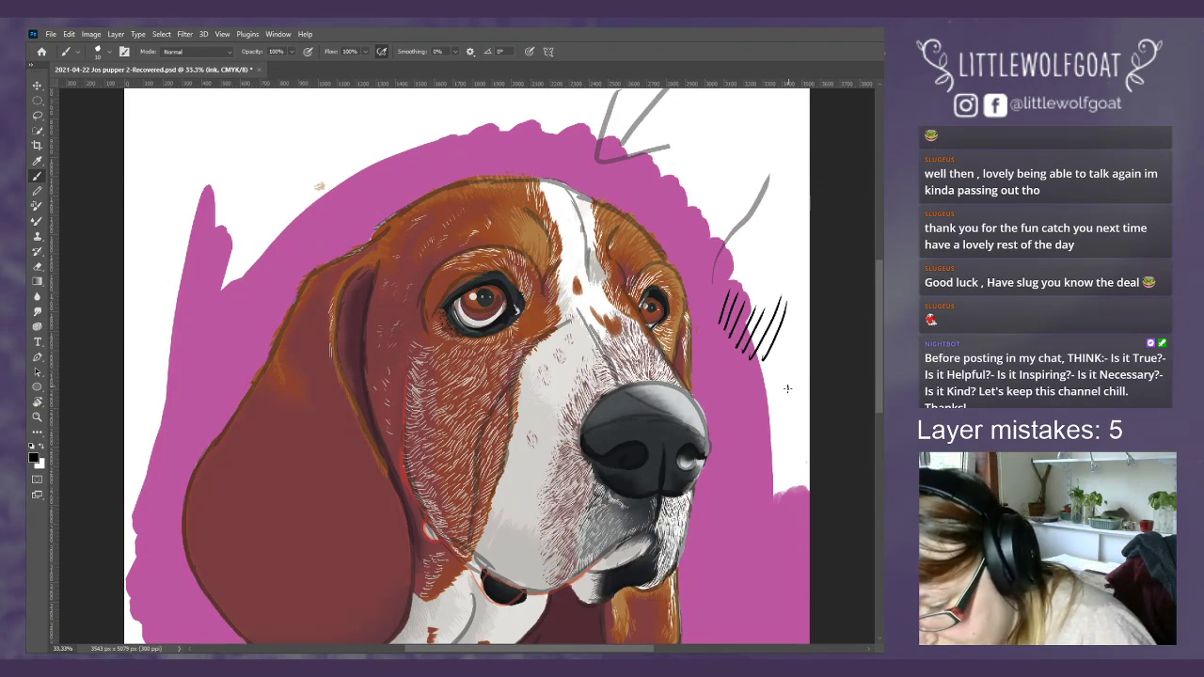
left_click_drag(788, 386, 773, 432)
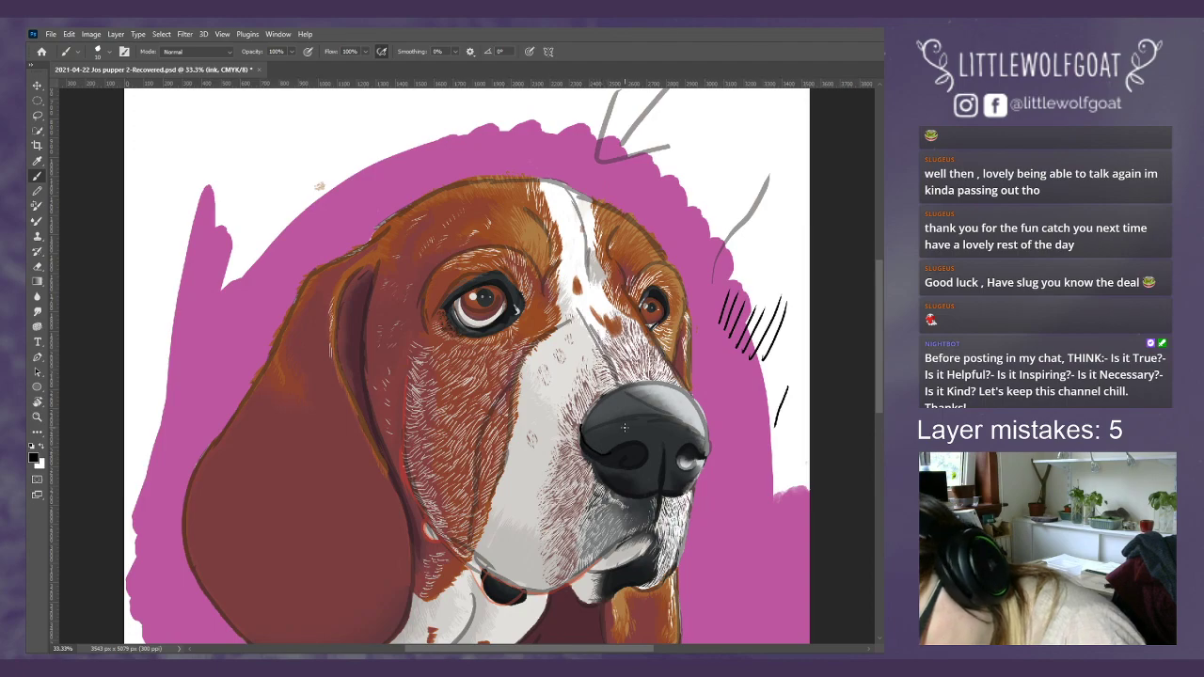
- Undo the last black ink stroke along the left edge of the dog's nose
left_click(222, 34)
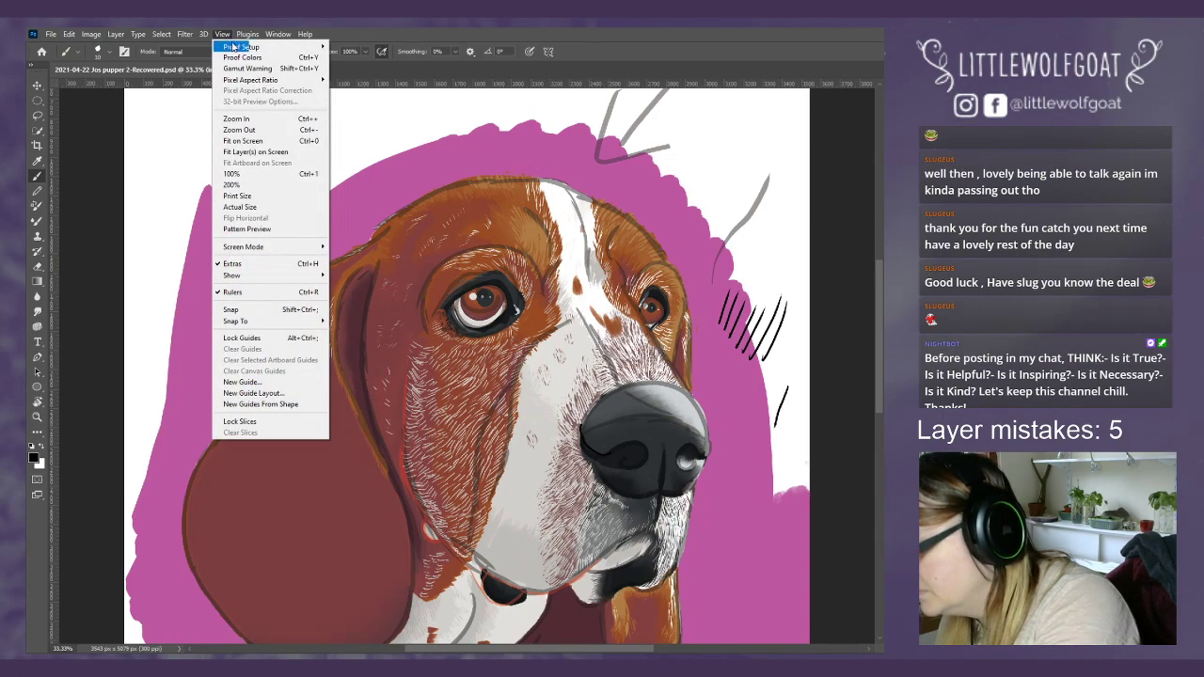
left_click(241, 119)
left_click(222, 34)
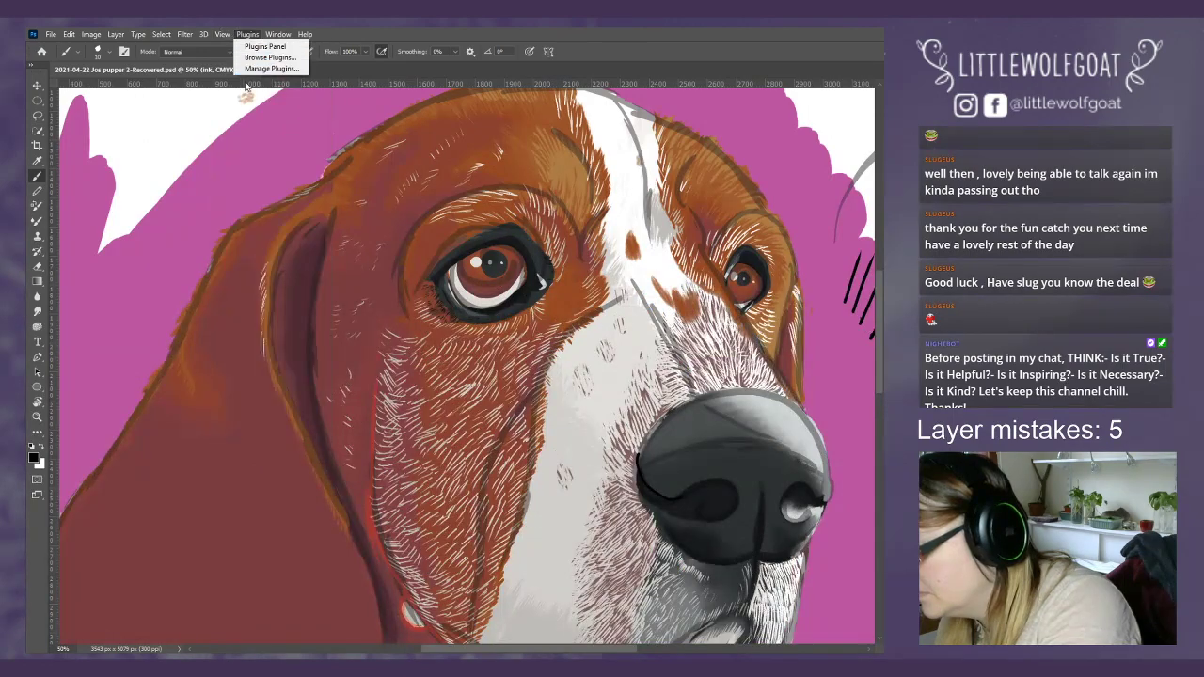
left_click(236, 118)
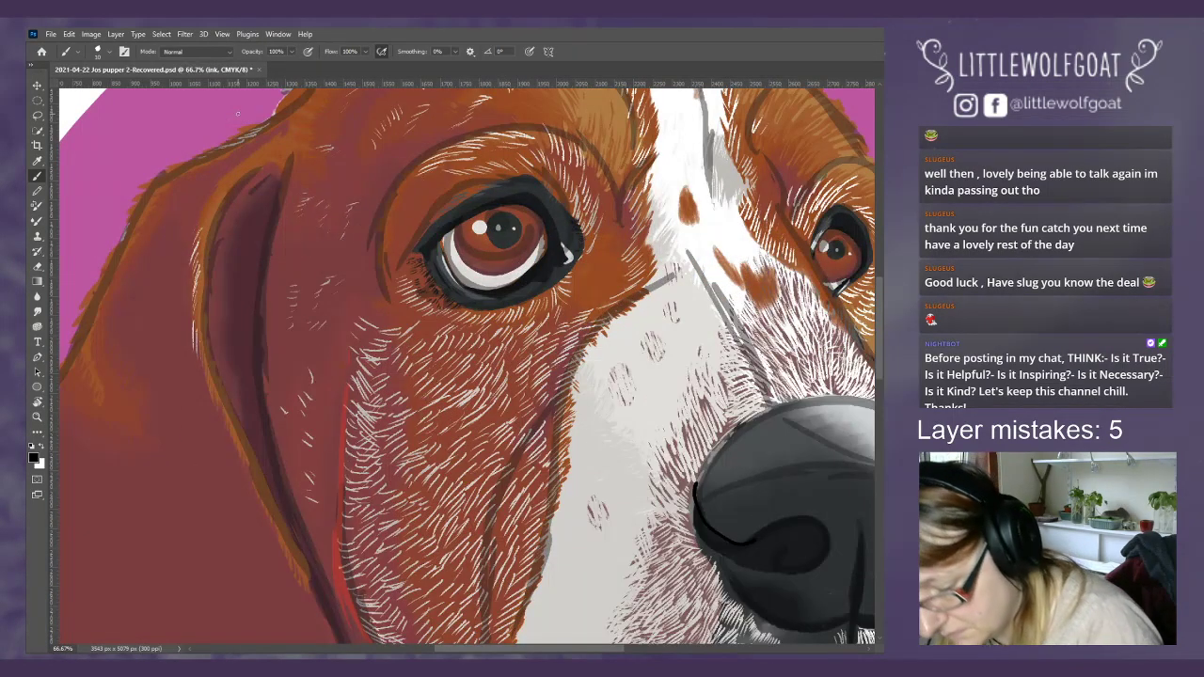
scroll(237, 113, "right", 5)
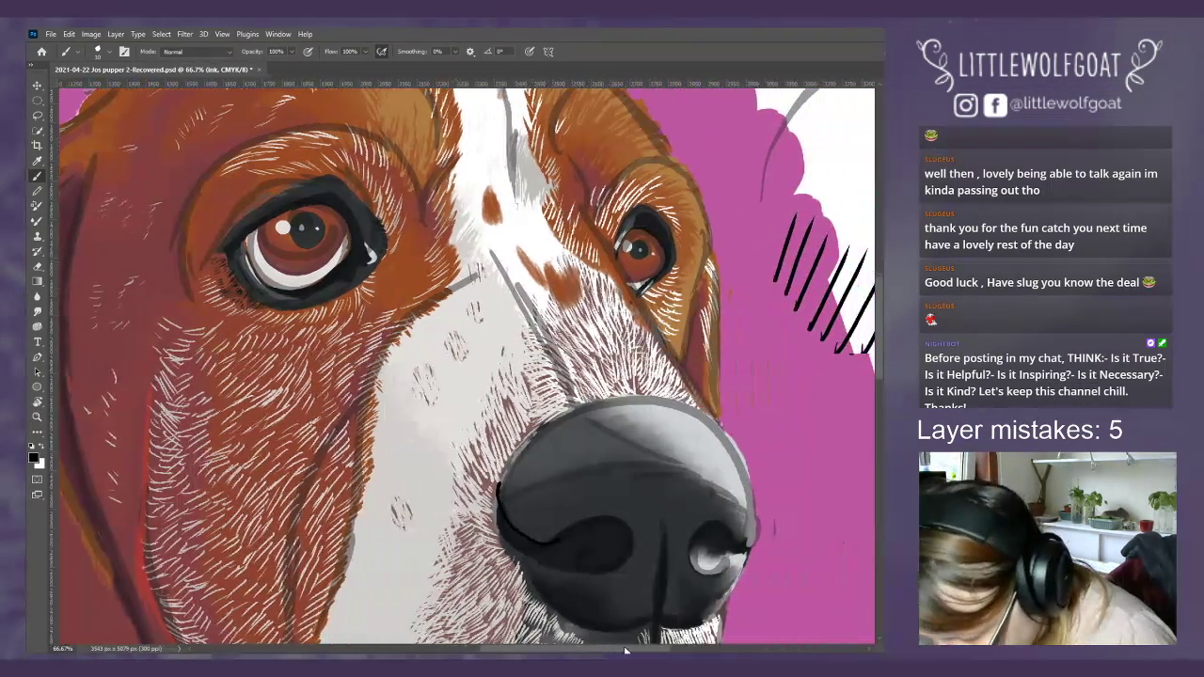
left_click(68, 34)
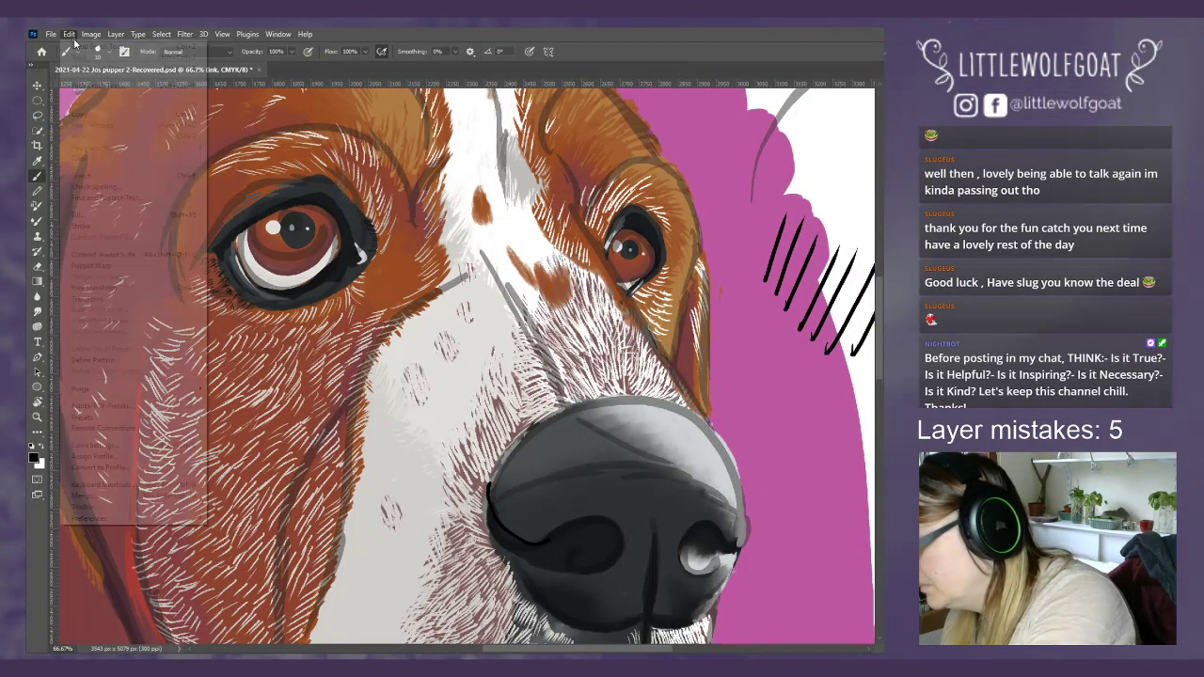
left_click(97, 47)
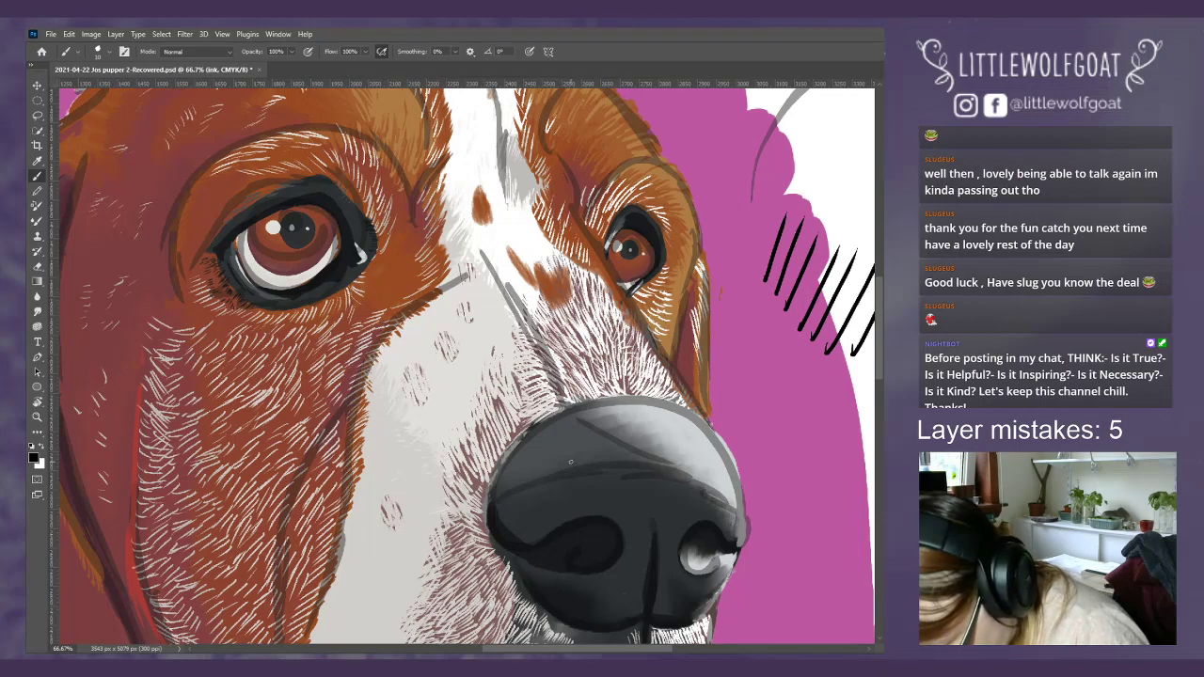
- Ink both nostrils, the centre groove down to the mouth and the lower edge of the nose in black
mouse_move(490, 493)
left_mouse_down()
mouse_move(522, 543)
mouse_move(595, 516)
mouse_move(624, 536)
mouse_move(609, 567)
mouse_move(580, 574)
mouse_move(566, 561)
left_mouse_up()
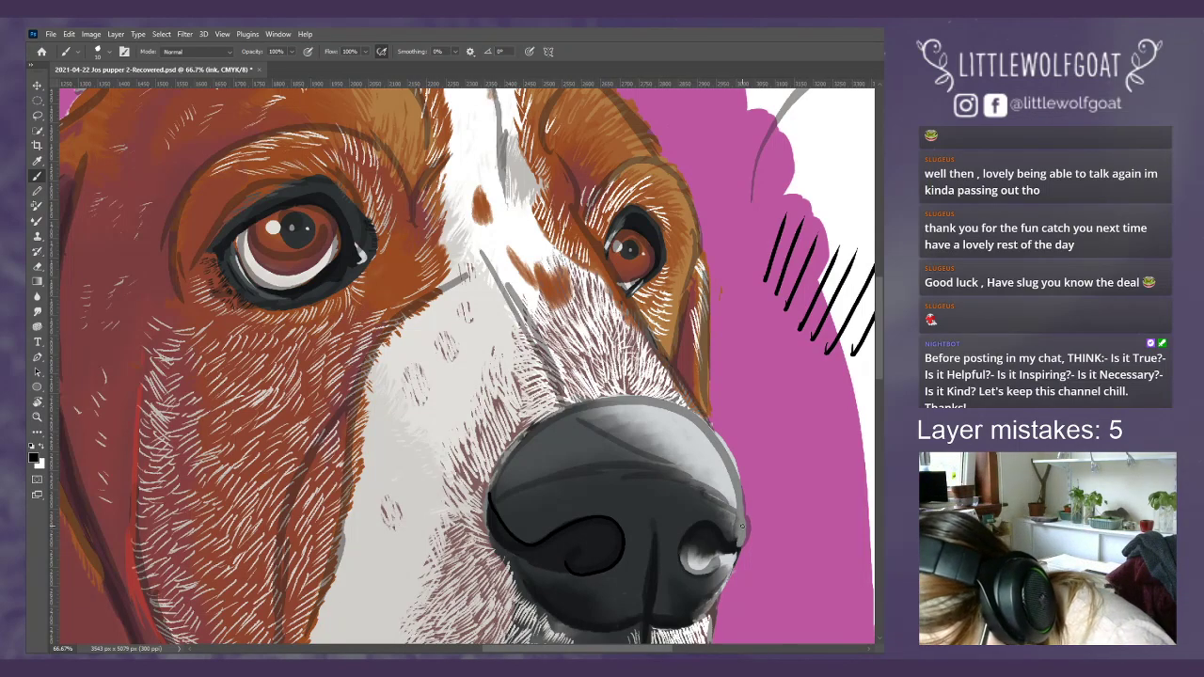
mouse_move(743, 525)
left_mouse_down()
mouse_move(740, 544)
mouse_move(697, 528)
mouse_move(683, 570)
left_mouse_up()
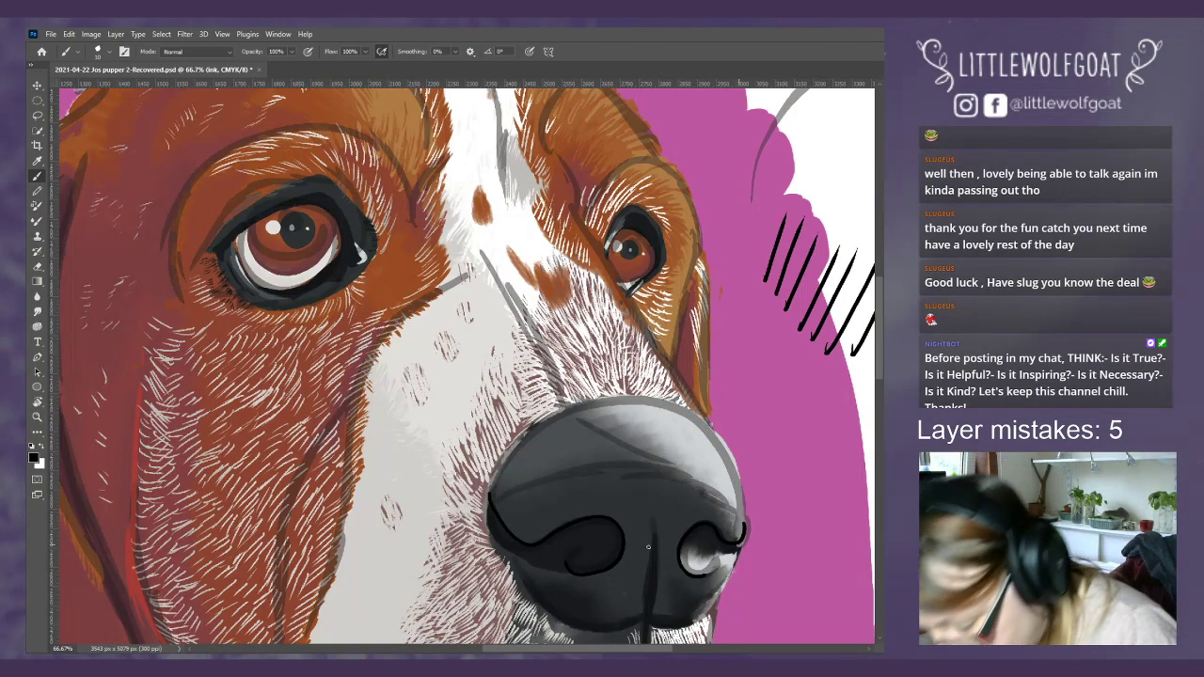
left_click_drag(654, 540, 649, 613)
scroll(883, 381, "down", 5)
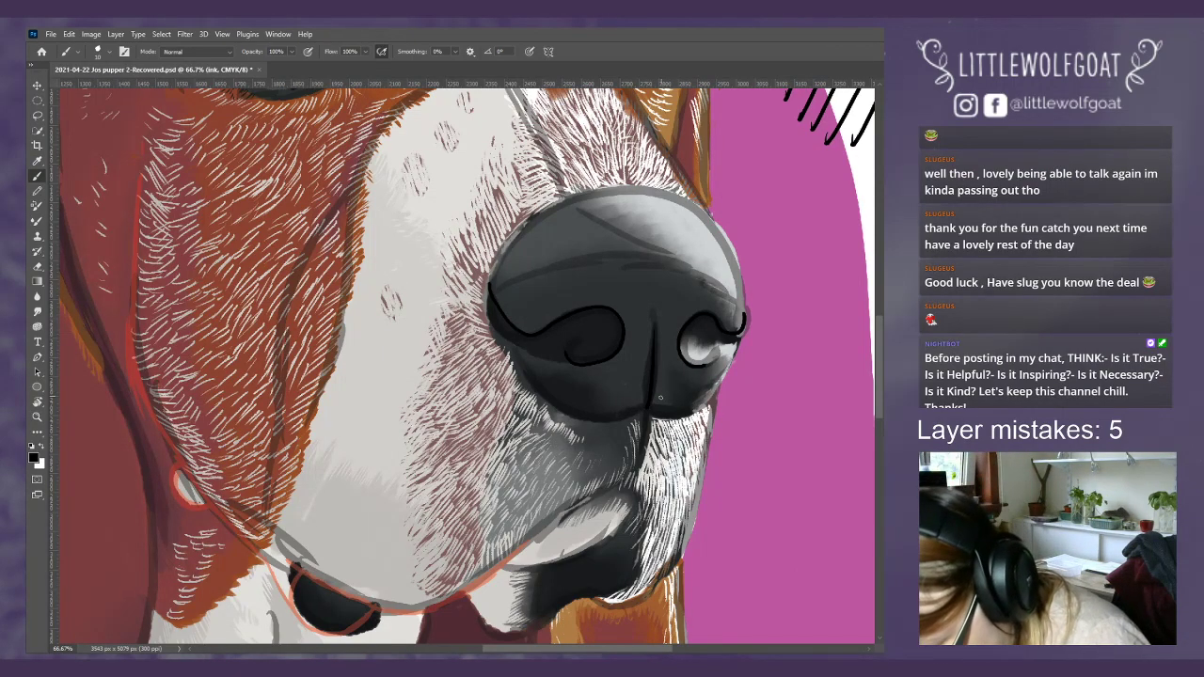
mouse_move(646, 411)
left_mouse_down()
mouse_move(623, 485)
mouse_move(627, 475)
left_mouse_up()
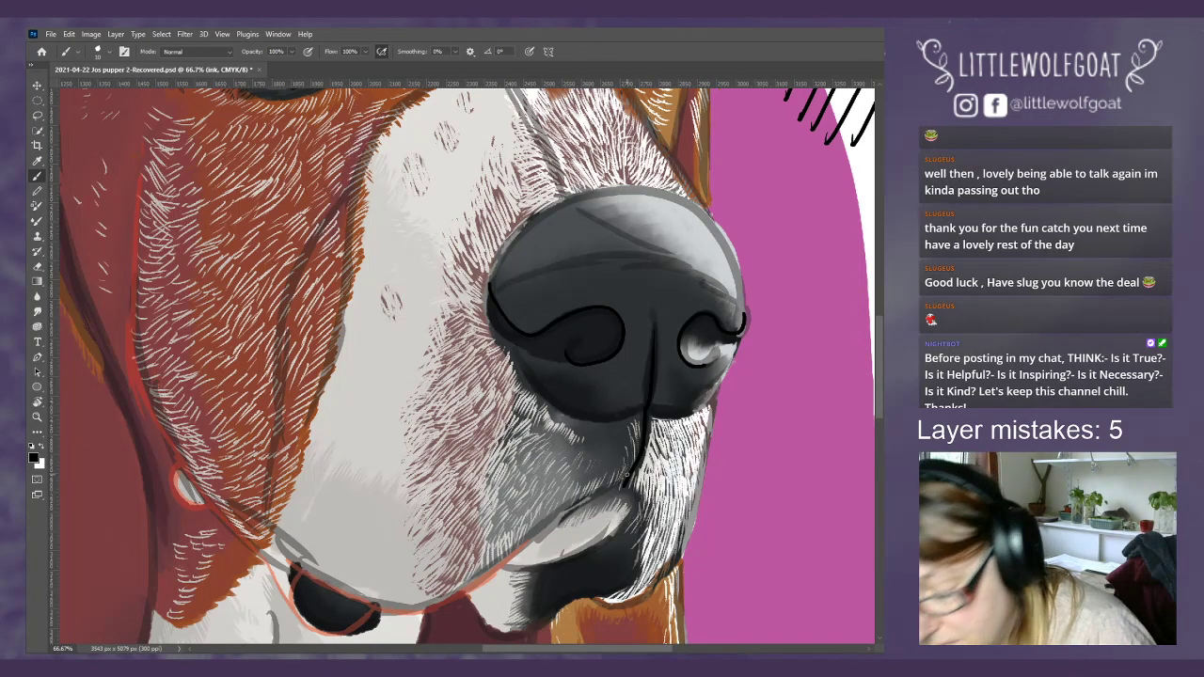
mouse_move(514, 358)
left_mouse_down()
mouse_move(564, 416)
mouse_move(604, 425)
mouse_move(649, 411)
left_mouse_up()
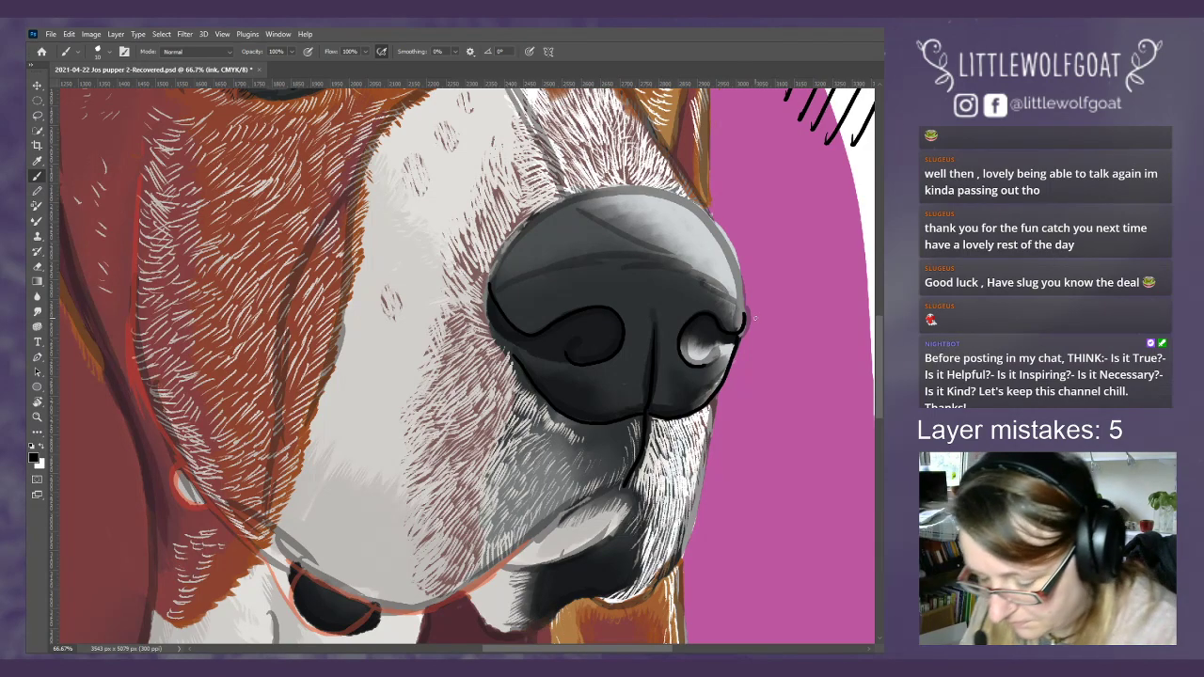
- Ink the muzzle's outer edge, the mouth line and the outline of the lower lip and chin in black
left_click_drag(879, 365, 881, 384)
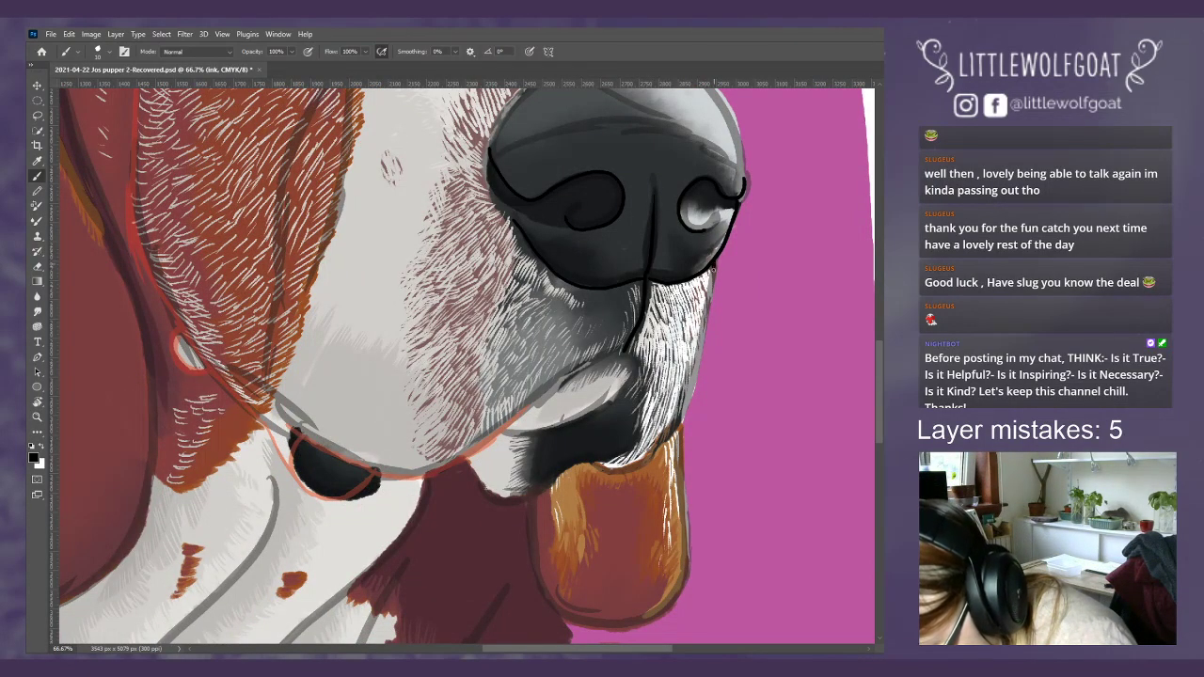
mouse_move(711, 293)
left_mouse_down()
mouse_move(665, 436)
mouse_move(597, 461)
mouse_move(630, 466)
mouse_move(662, 439)
left_mouse_up()
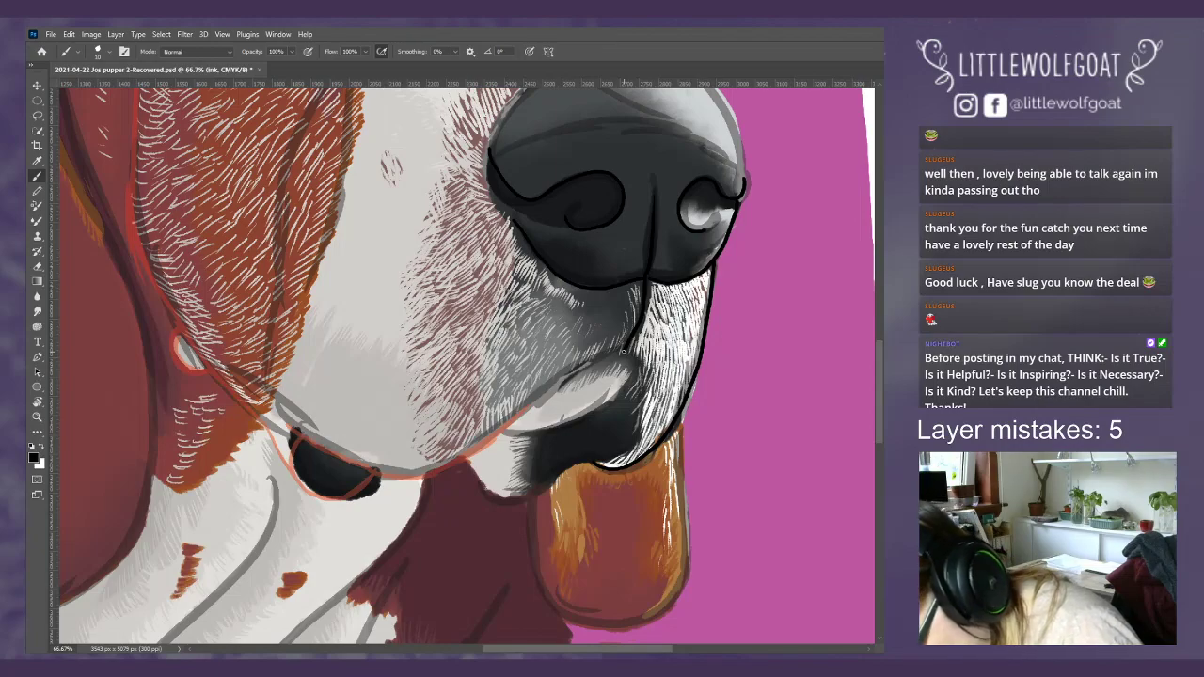
left_click_drag(640, 377, 628, 446)
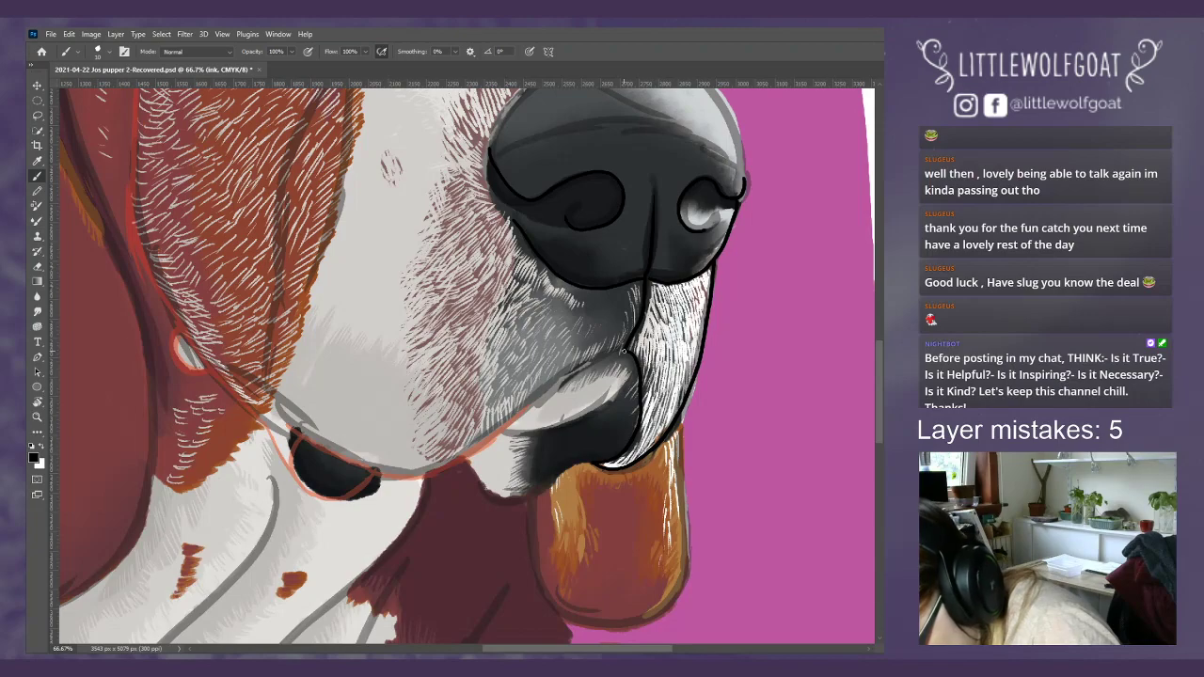
mouse_move(607, 354)
left_mouse_down()
mouse_move(457, 461)
mouse_move(403, 478)
left_mouse_up()
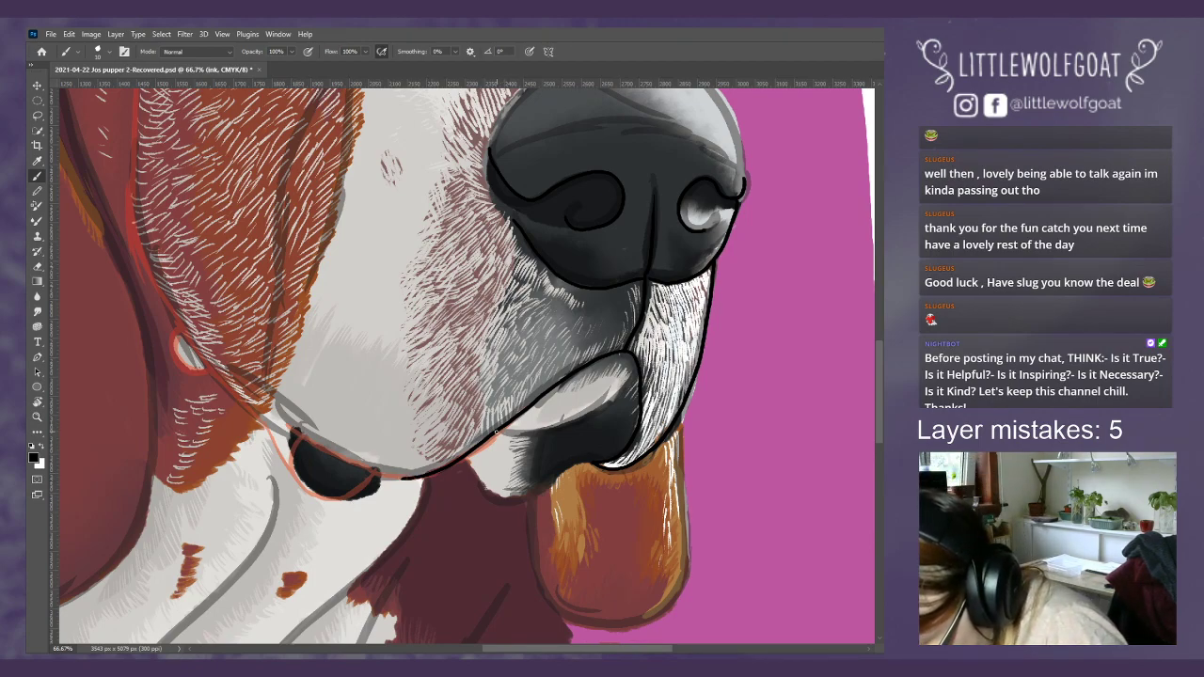
mouse_move(513, 434)
left_mouse_down()
mouse_move(586, 418)
mouse_move(641, 363)
left_mouse_up()
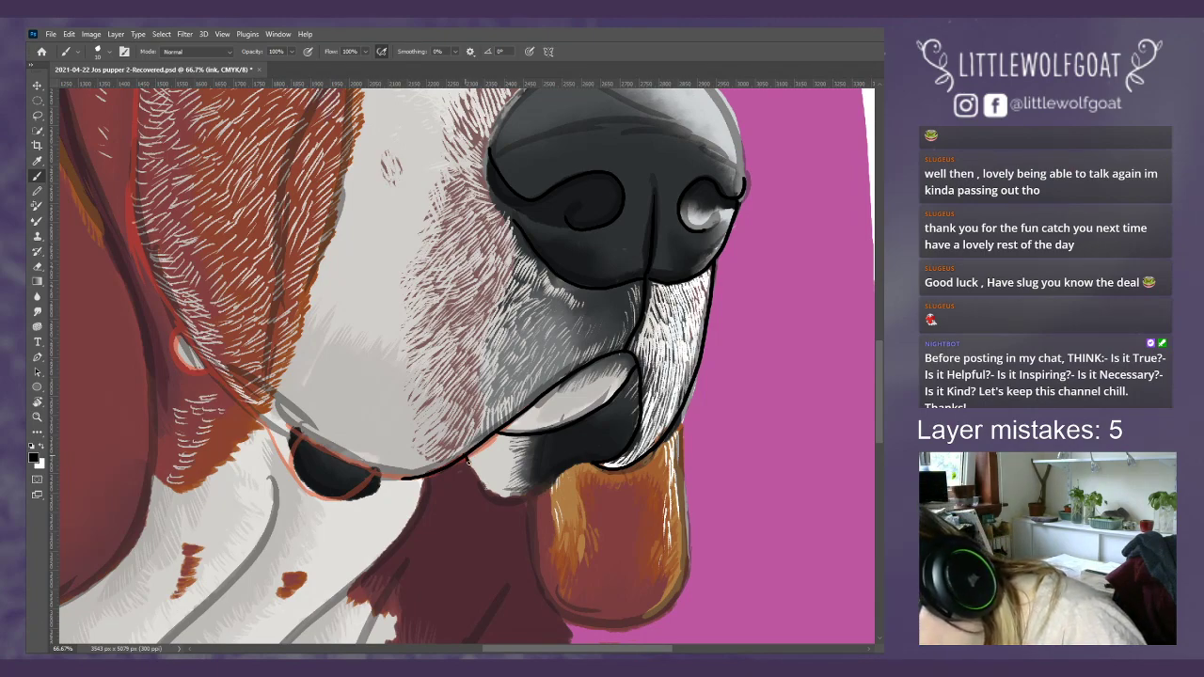
mouse_move(496, 496)
left_mouse_down()
mouse_move(521, 498)
mouse_move(590, 459)
mouse_move(607, 465)
left_mouse_up()
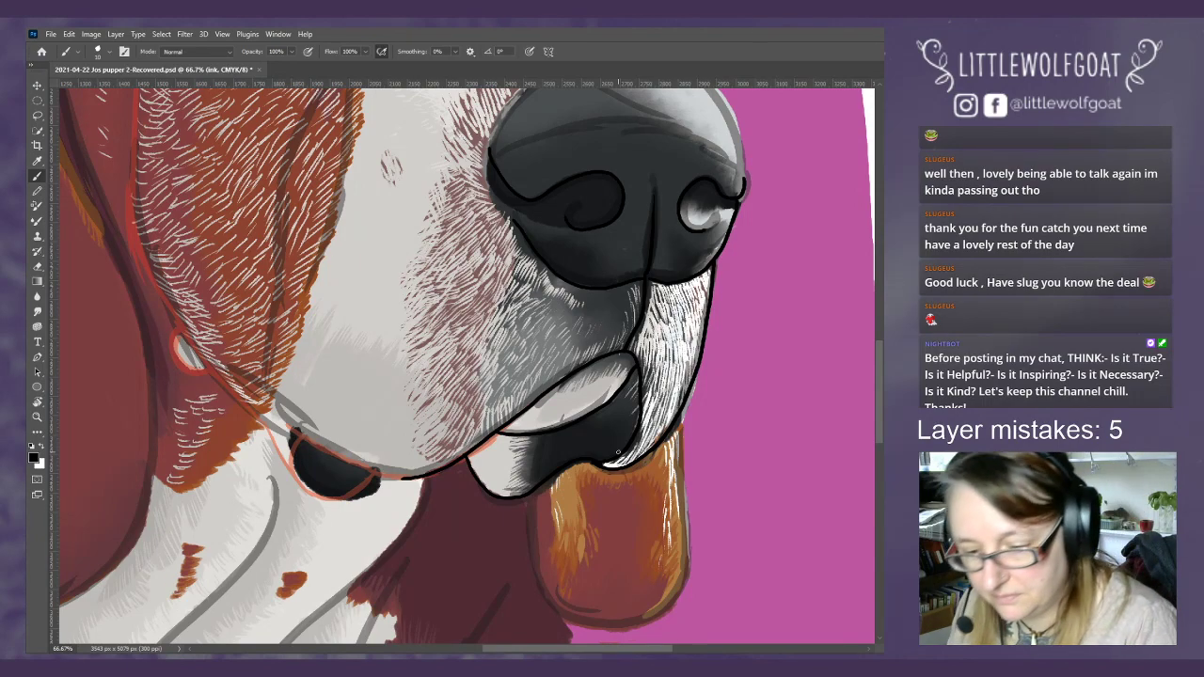
- Ink the lower edge of the hanging upper lip and outline the dark patch beneath it in black
left_click_drag(876, 403, 880, 425)
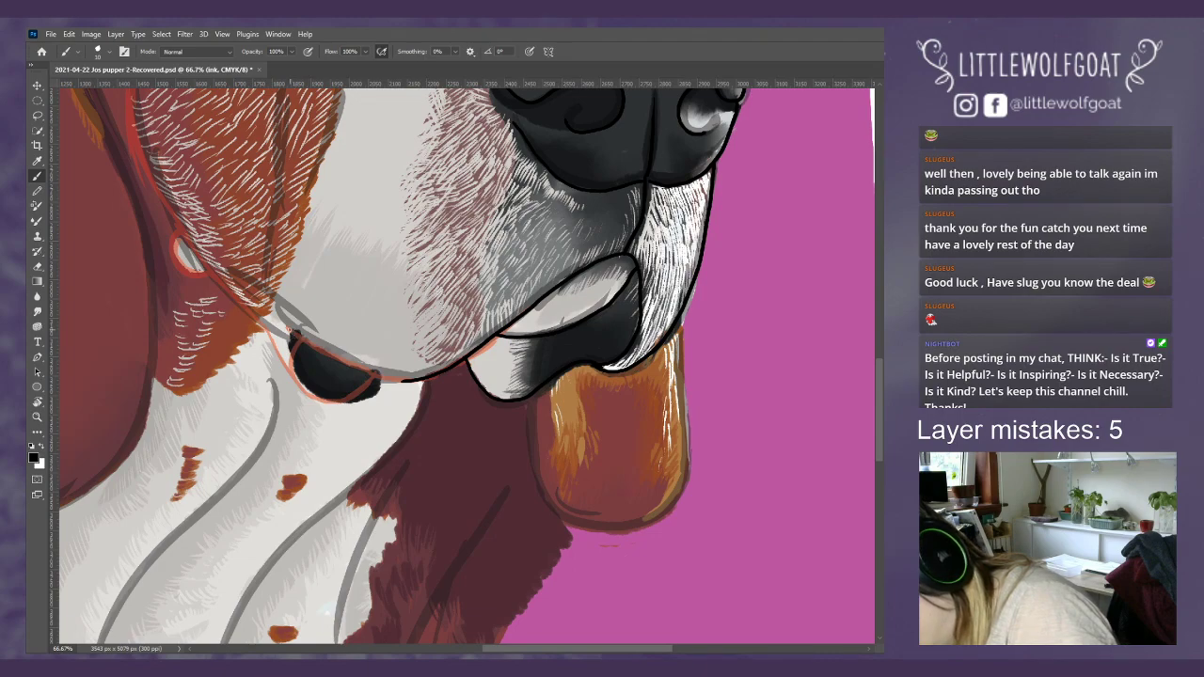
mouse_move(308, 344)
left_mouse_down()
mouse_move(365, 373)
mouse_move(429, 377)
left_mouse_up()
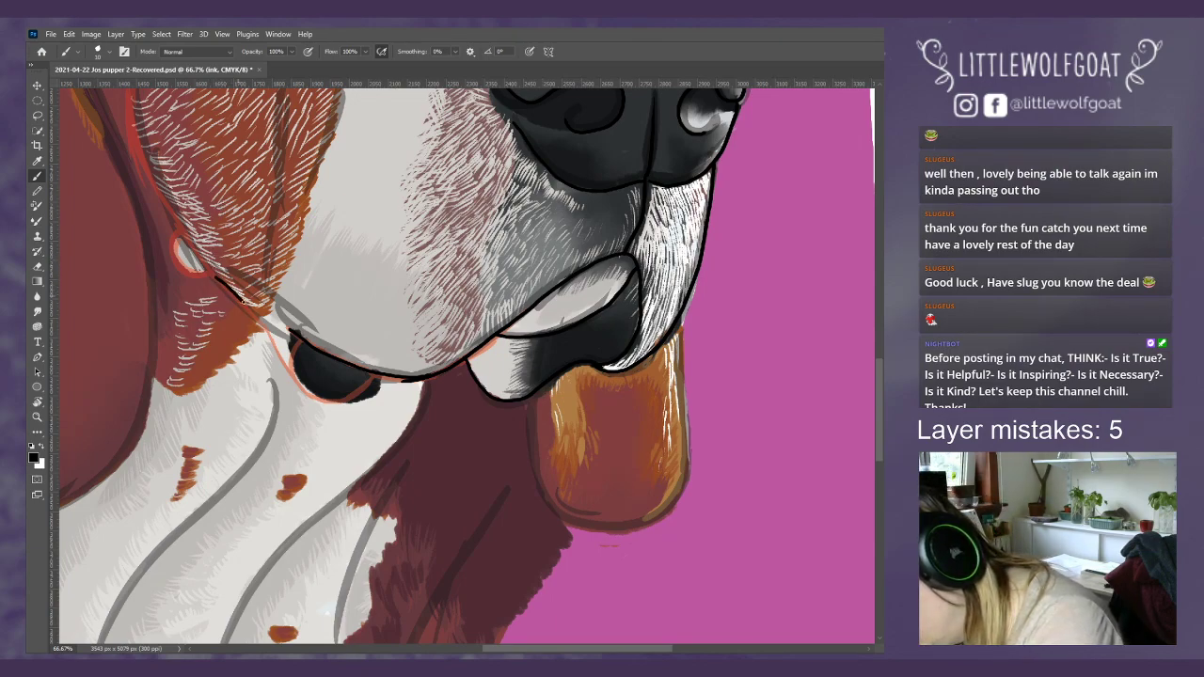
left_click_drag(243, 299, 252, 310)
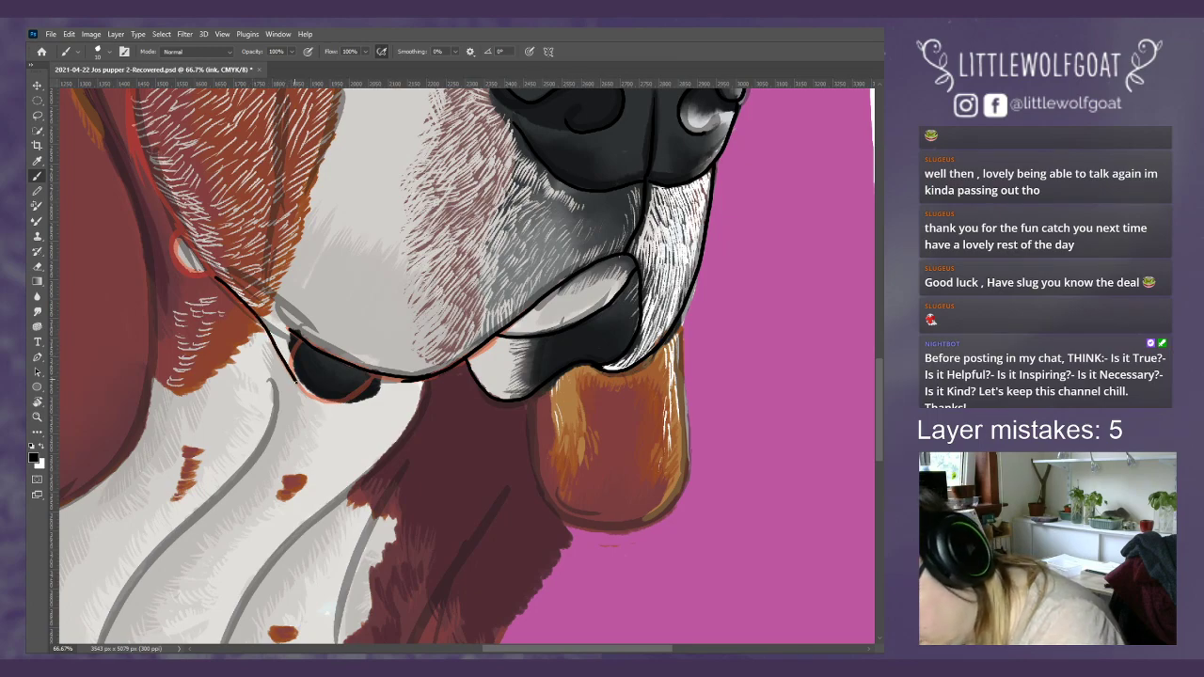
left_click_drag(308, 395, 358, 397)
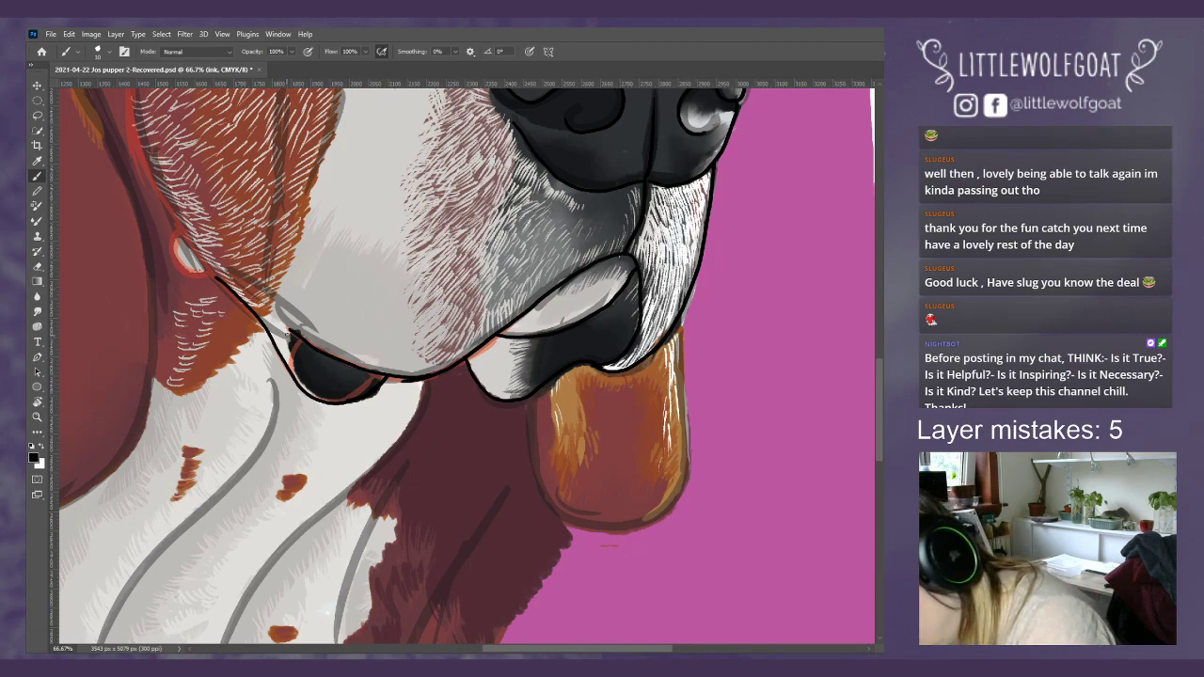
left_click_drag(290, 329, 307, 391)
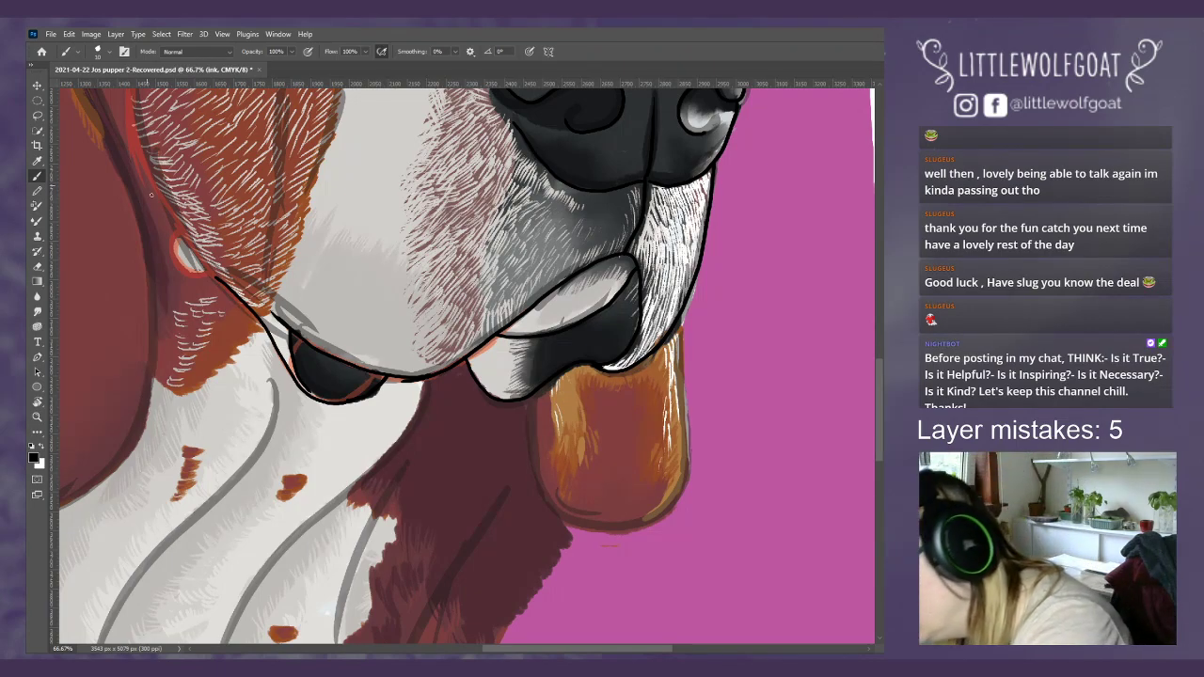
- Ink the lower cheek's edge and outline the small light flap beside it in black
left_click_drag(146, 163, 218, 283)
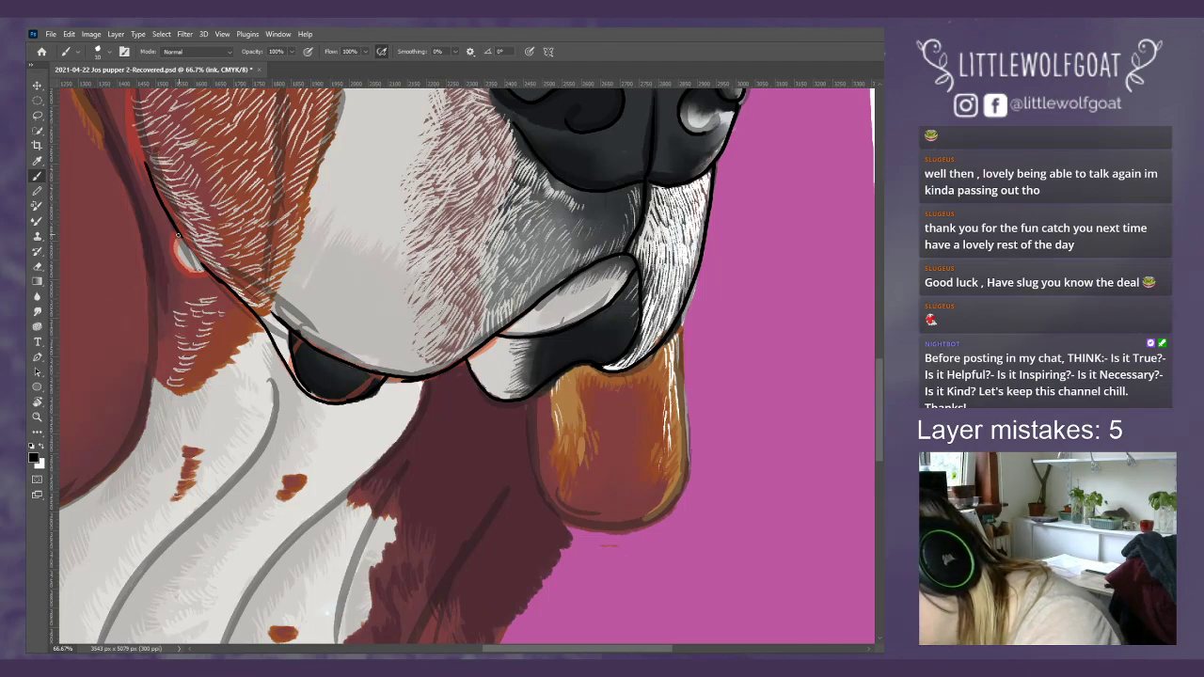
left_click_drag(176, 264, 189, 273)
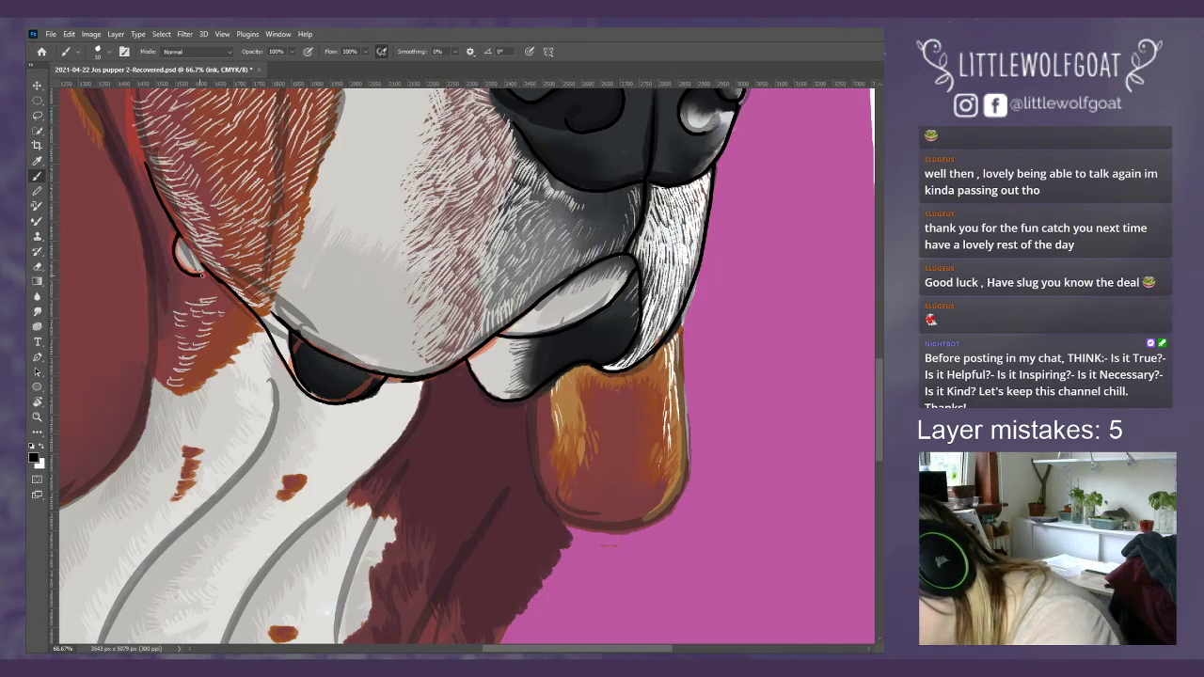
right_click(201, 275)
key("Escape")
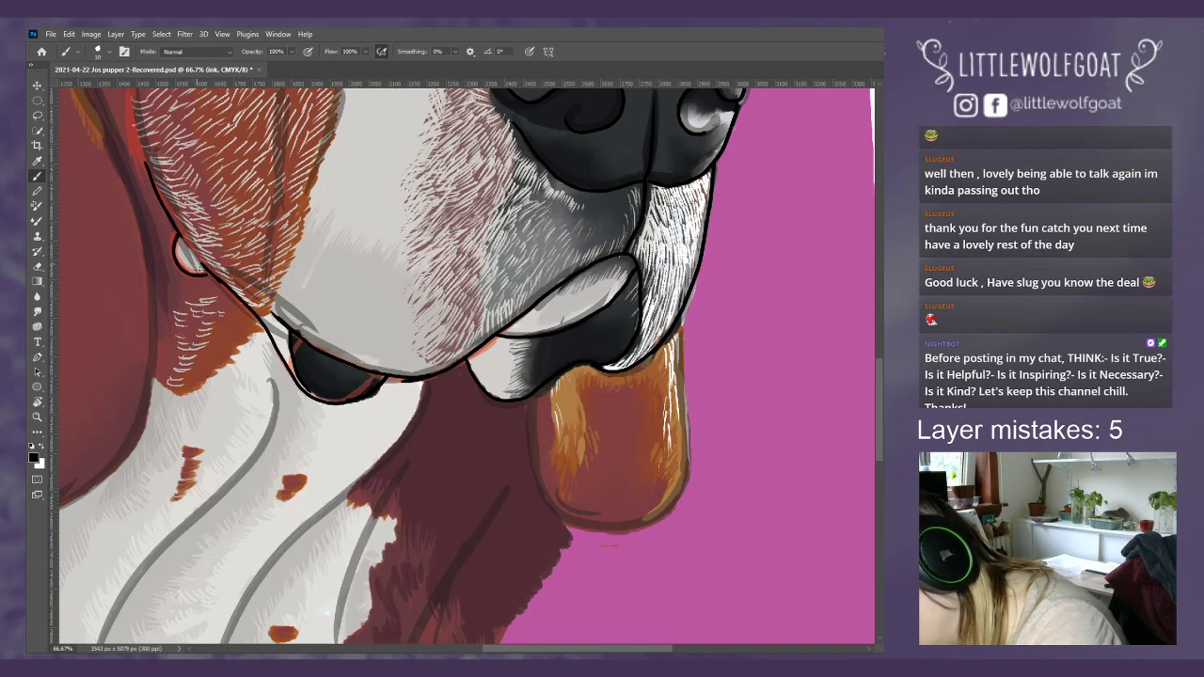
right_click(204, 273)
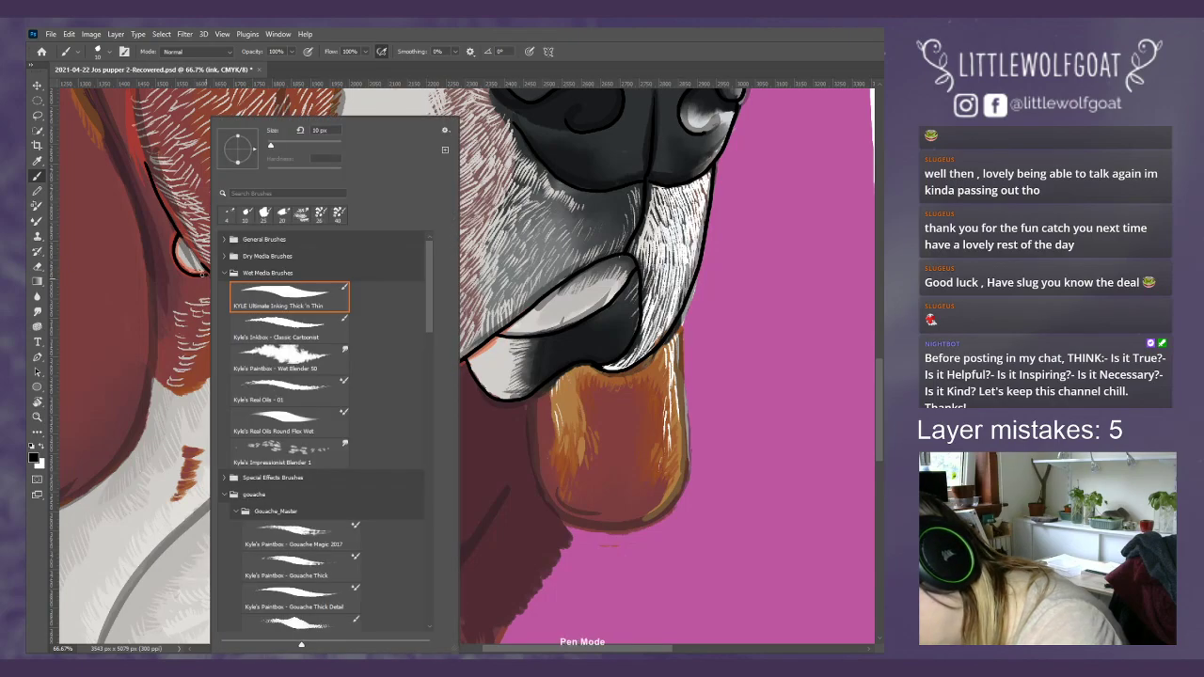
left_click(203, 276)
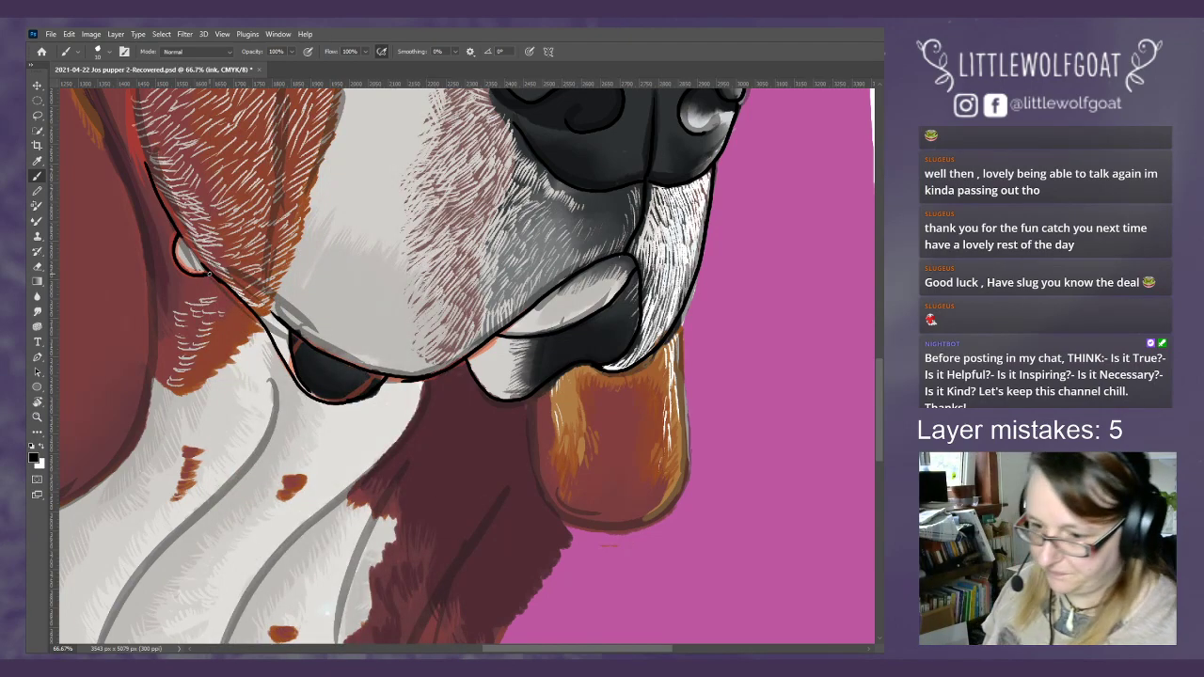
- Ink the top of the nose, the bridge edge beside the far eye and the brow arcs around both eyes in black
left_click_drag(880, 403, 877, 313)
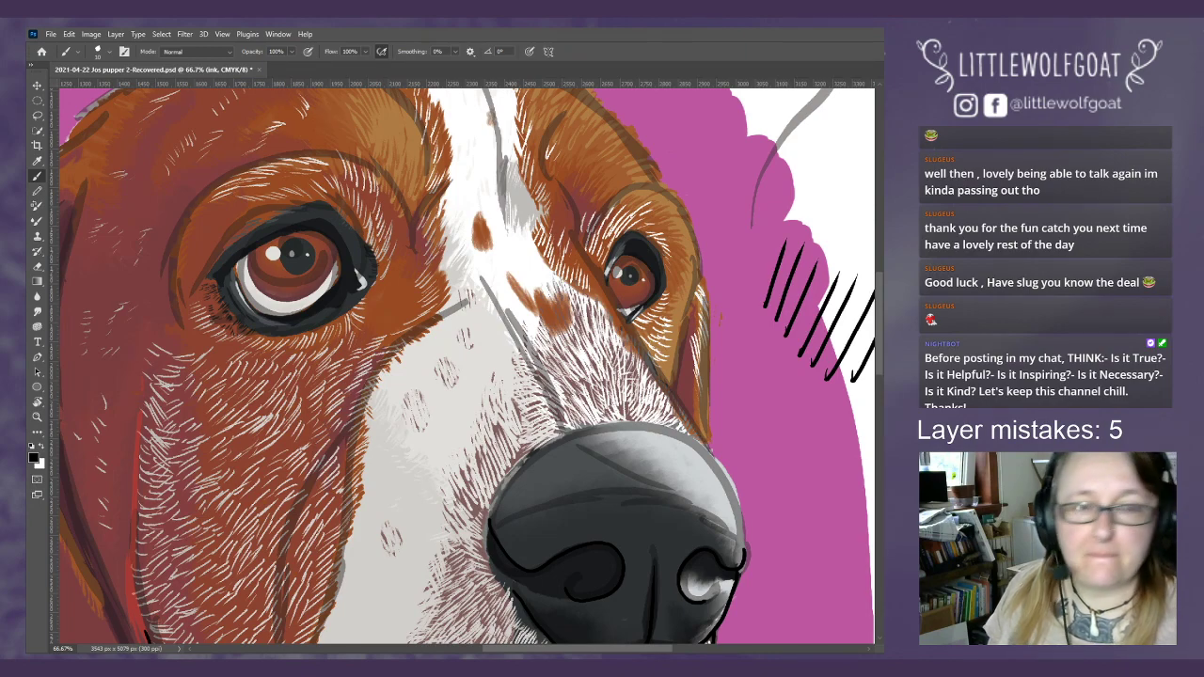
left_click(222, 34)
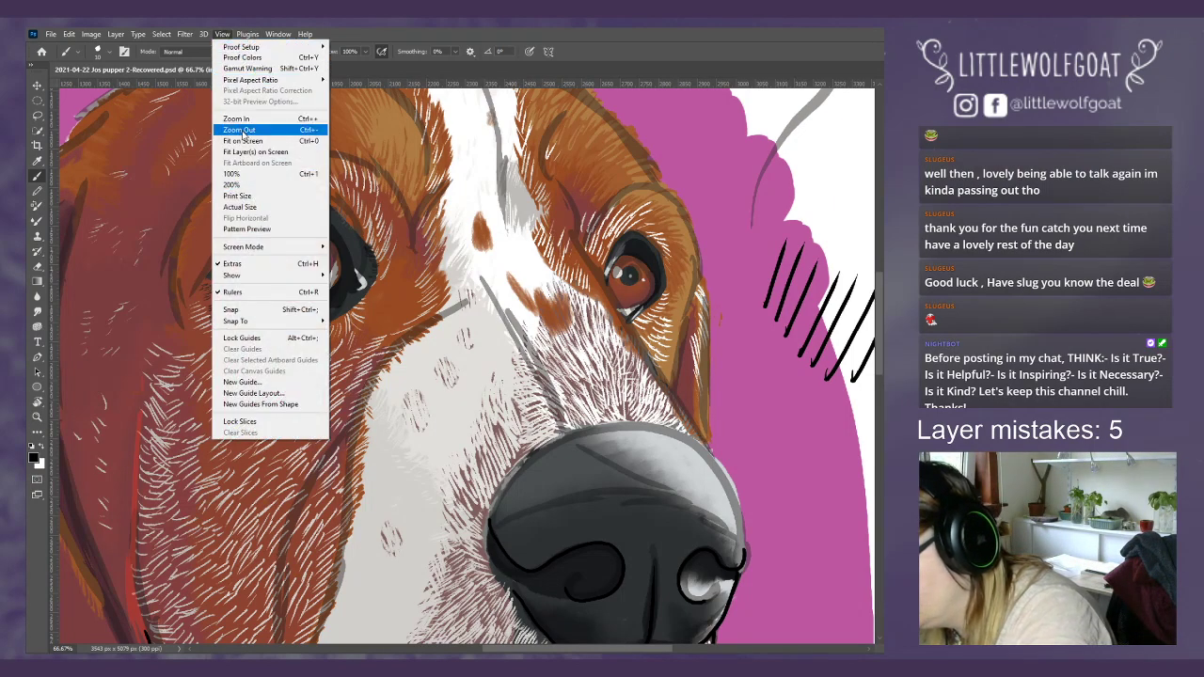
left_click(240, 129)
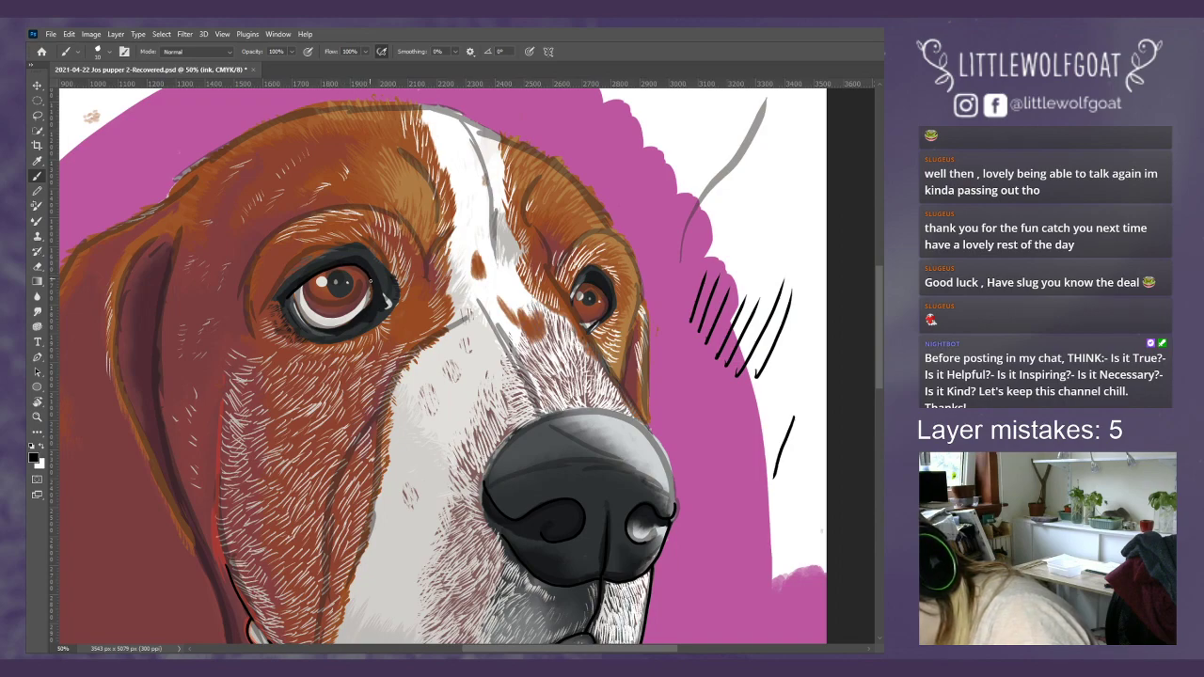
right_click(376, 299)
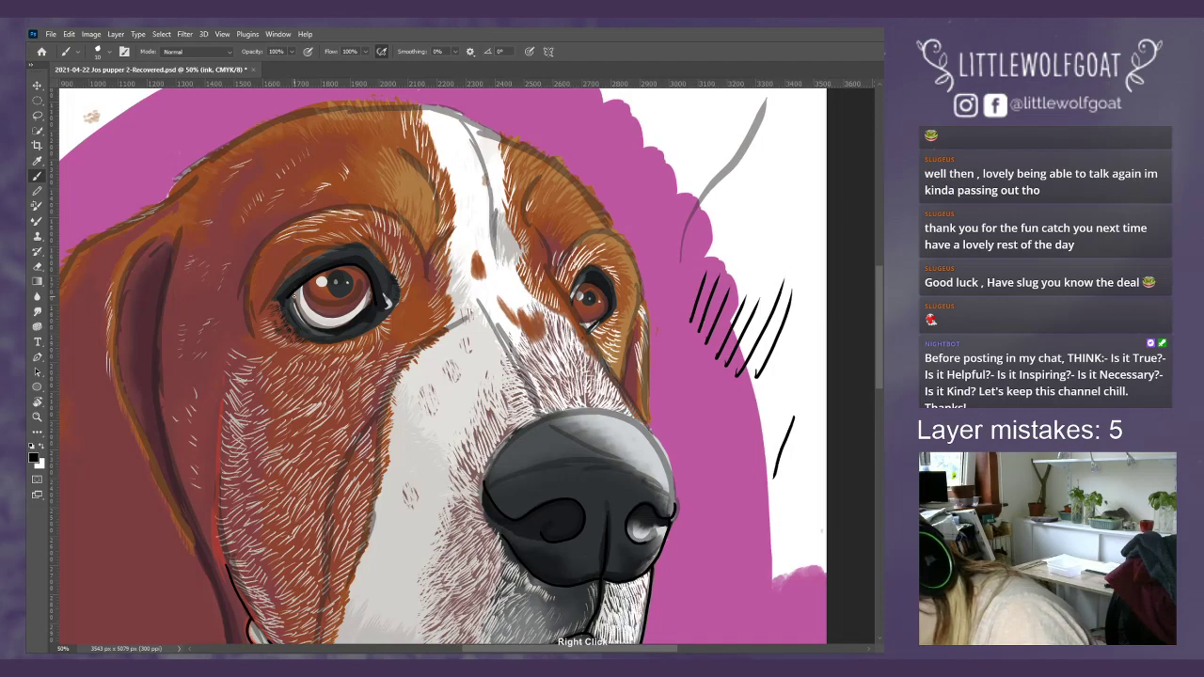
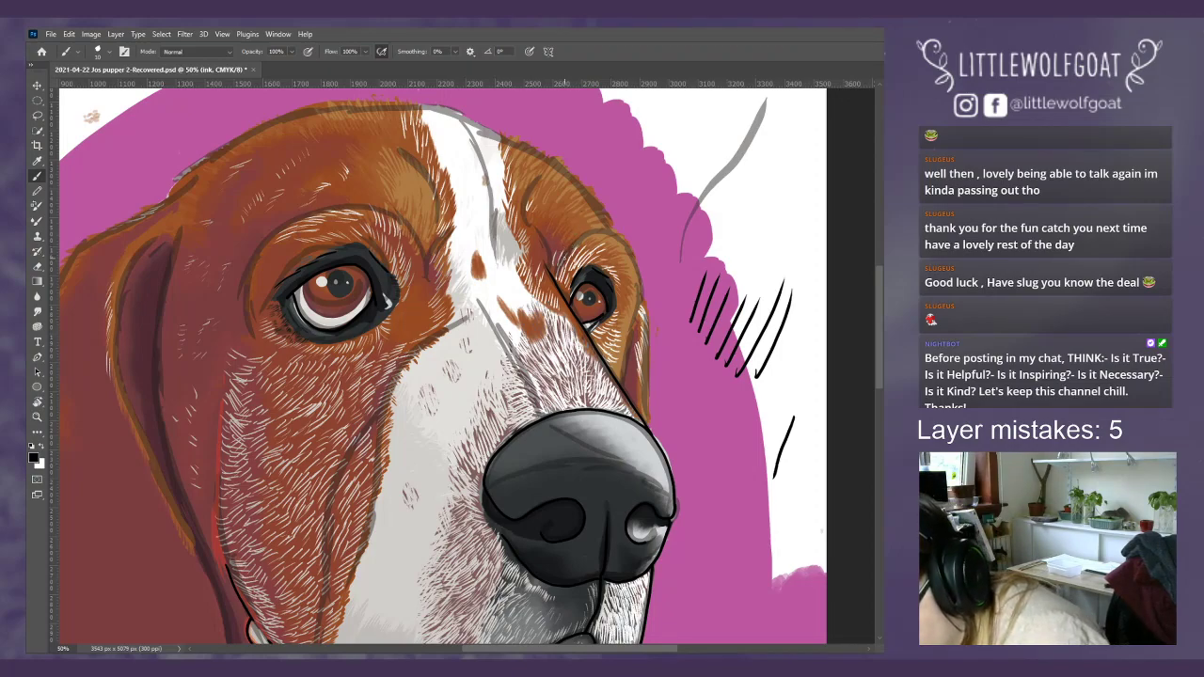
mouse_move(575, 243)
left_mouse_down()
mouse_move(599, 231)
mouse_move(633, 255)
left_mouse_up()
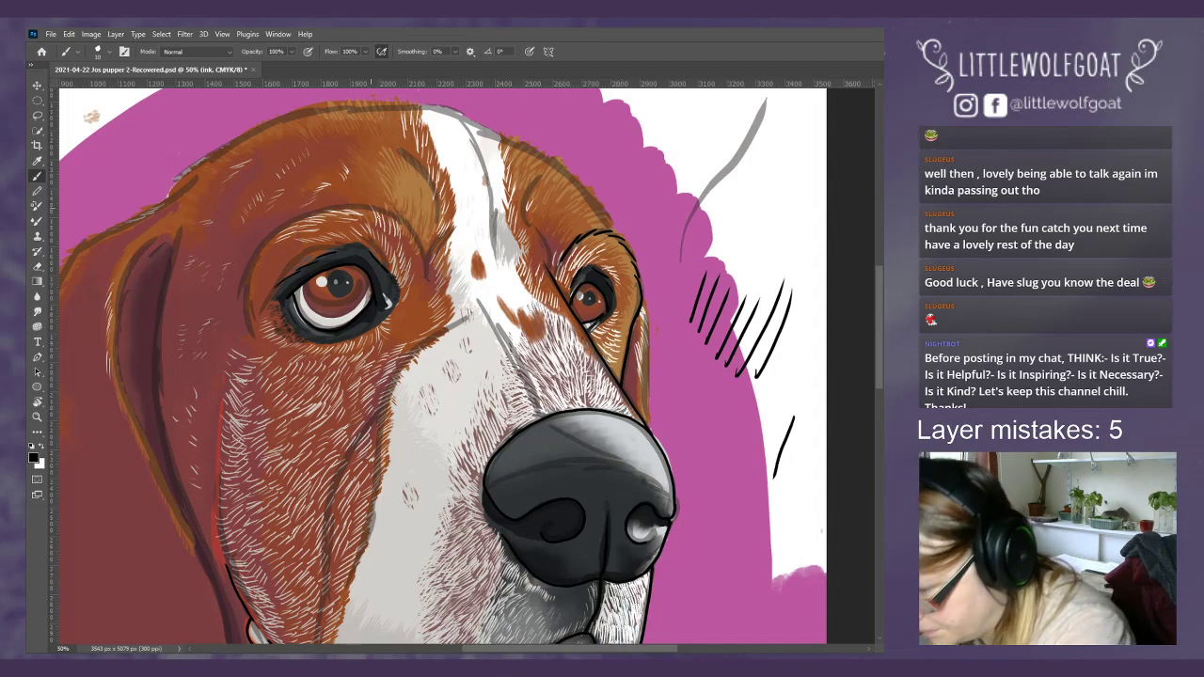
mouse_move(398, 213)
left_mouse_down()
mouse_move(362, 197)
mouse_move(372, 205)
mouse_move(342, 201)
mouse_move(352, 204)
mouse_move(261, 249)
mouse_move(249, 331)
left_mouse_up()
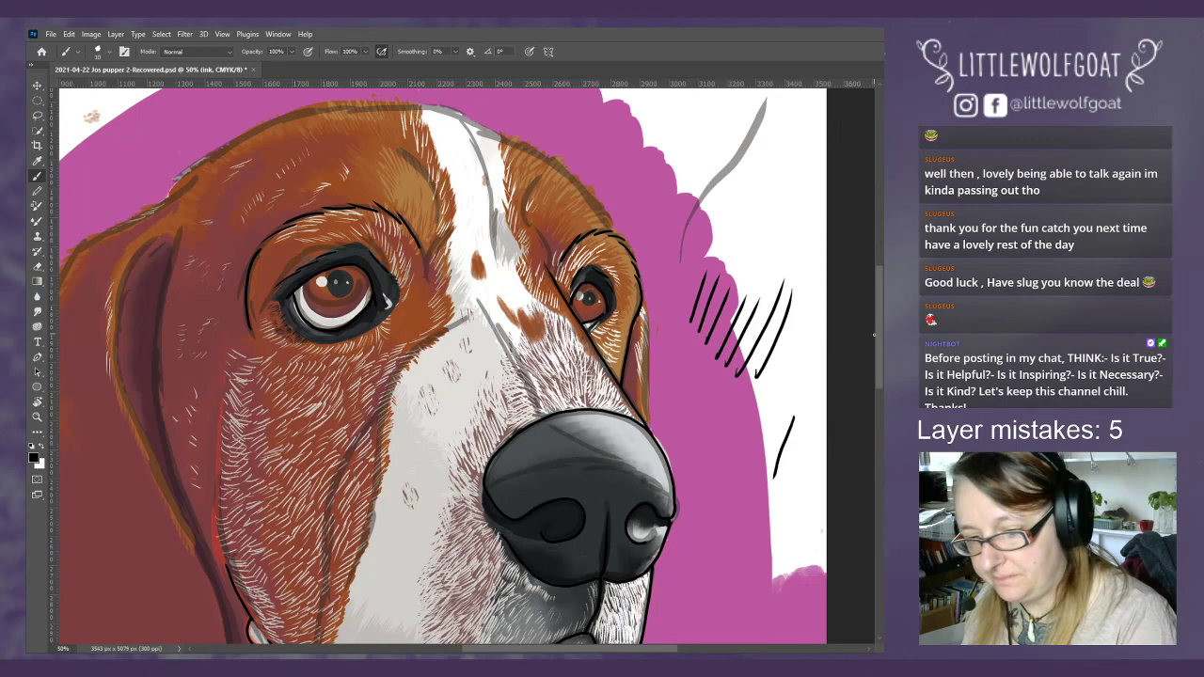
- Ink the long curved line down the side of the face in front of the near ear in black
scroll(876, 349, "down", 5)
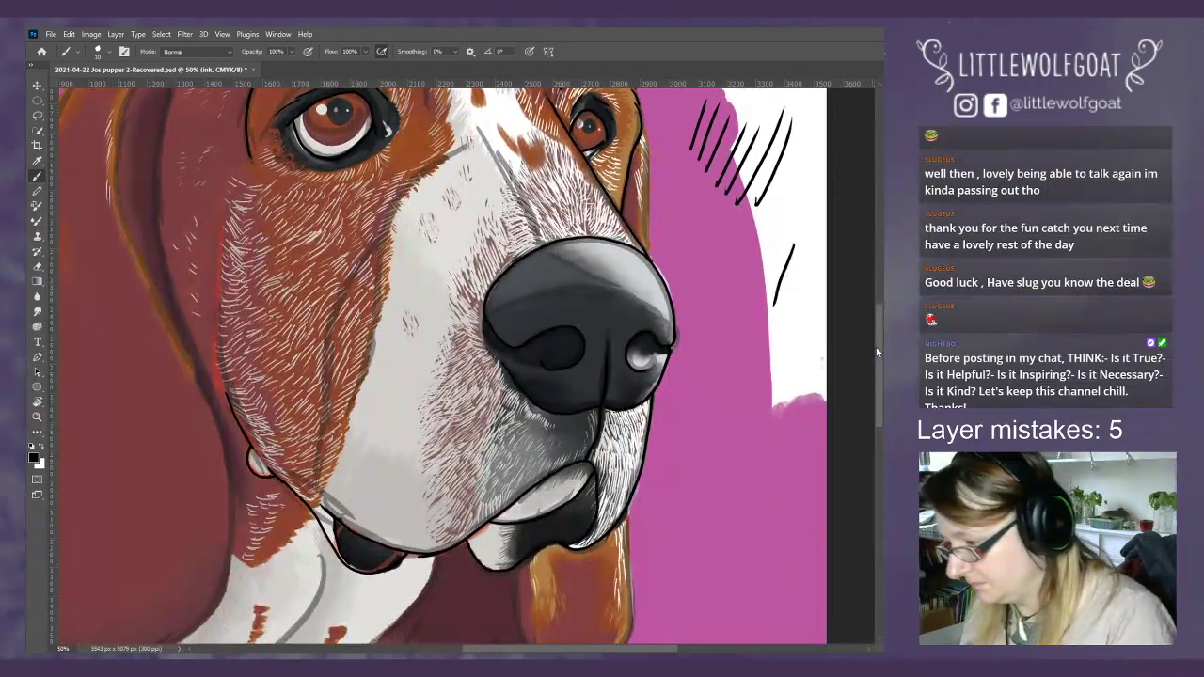
left_click_drag(877, 320, 877, 277)
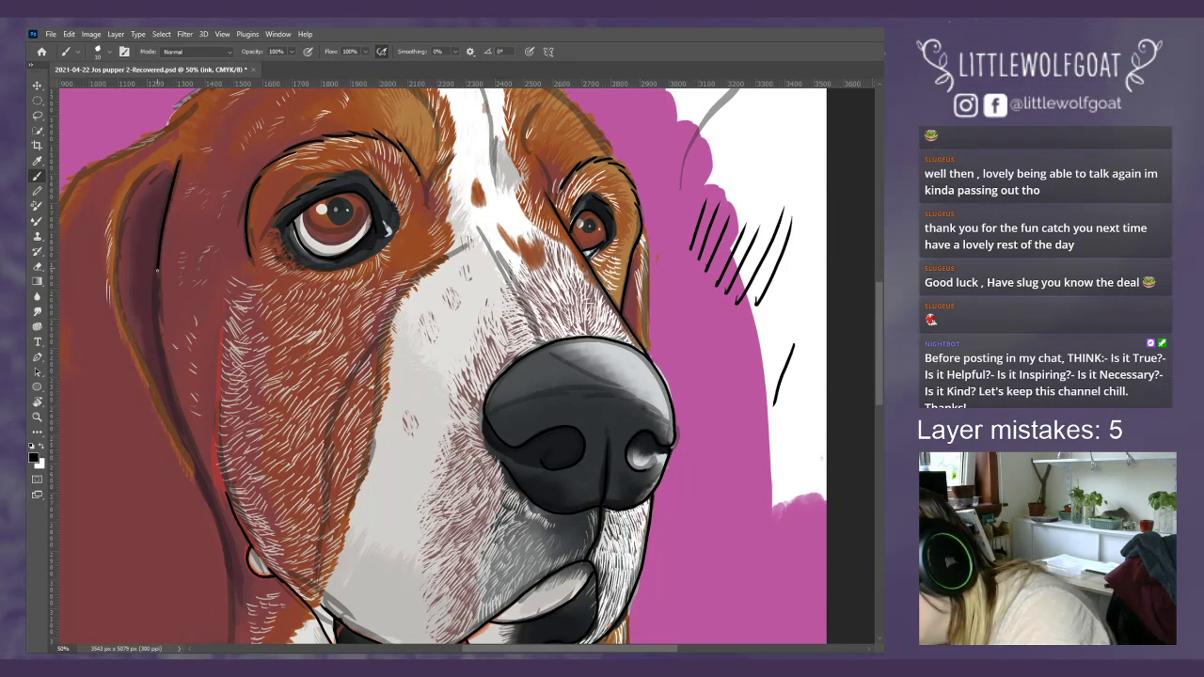
mouse_move(158, 342)
left_mouse_down()
mouse_move(178, 421)
mouse_move(224, 514)
left_mouse_up()
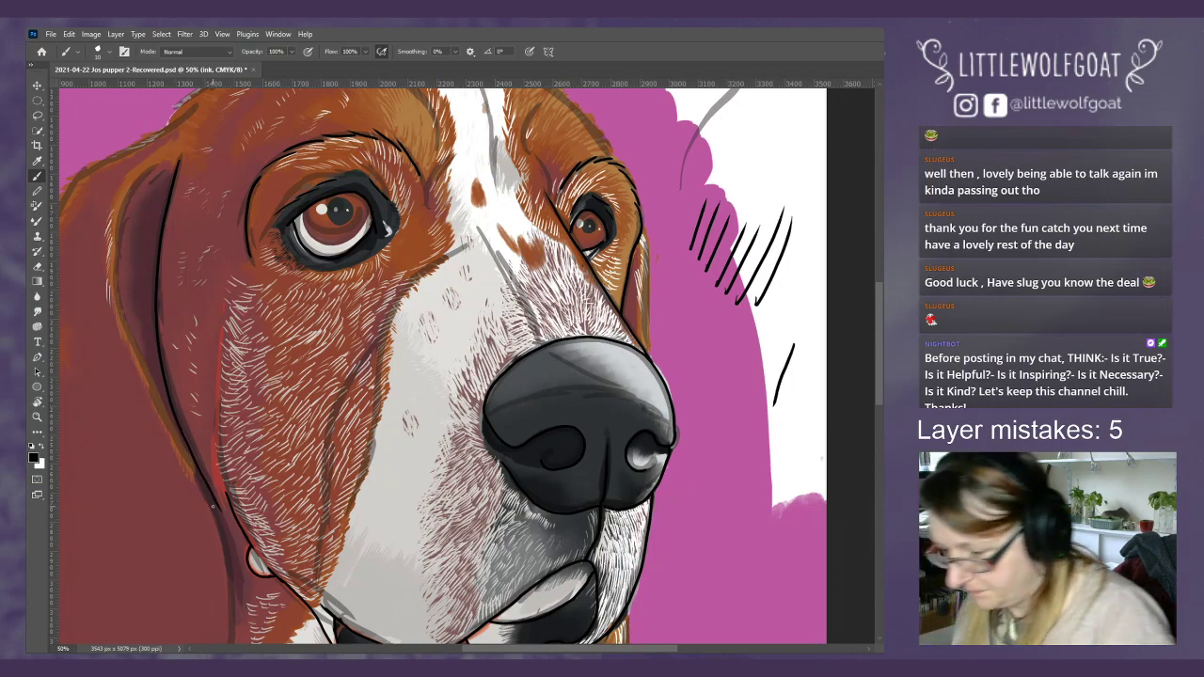
- Ink the top outline of the head in black, from the near ear's base across the crown to the far brow
scroll(857, 359, "up", 5)
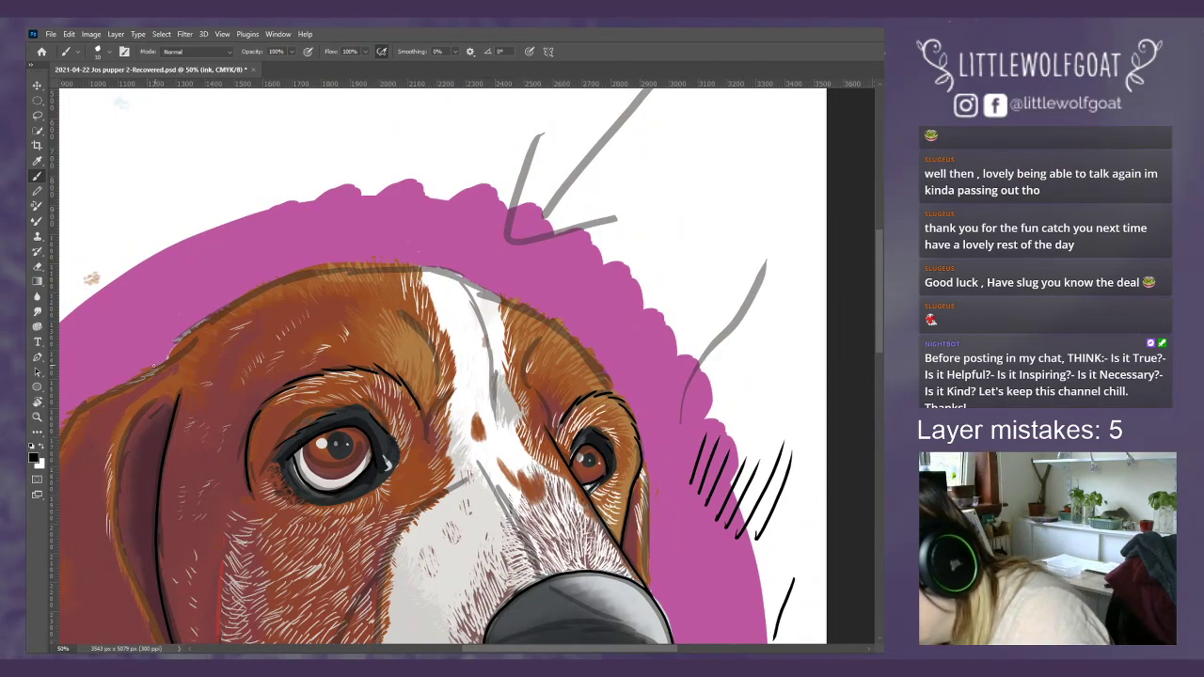
left_click_drag(194, 342, 88, 403)
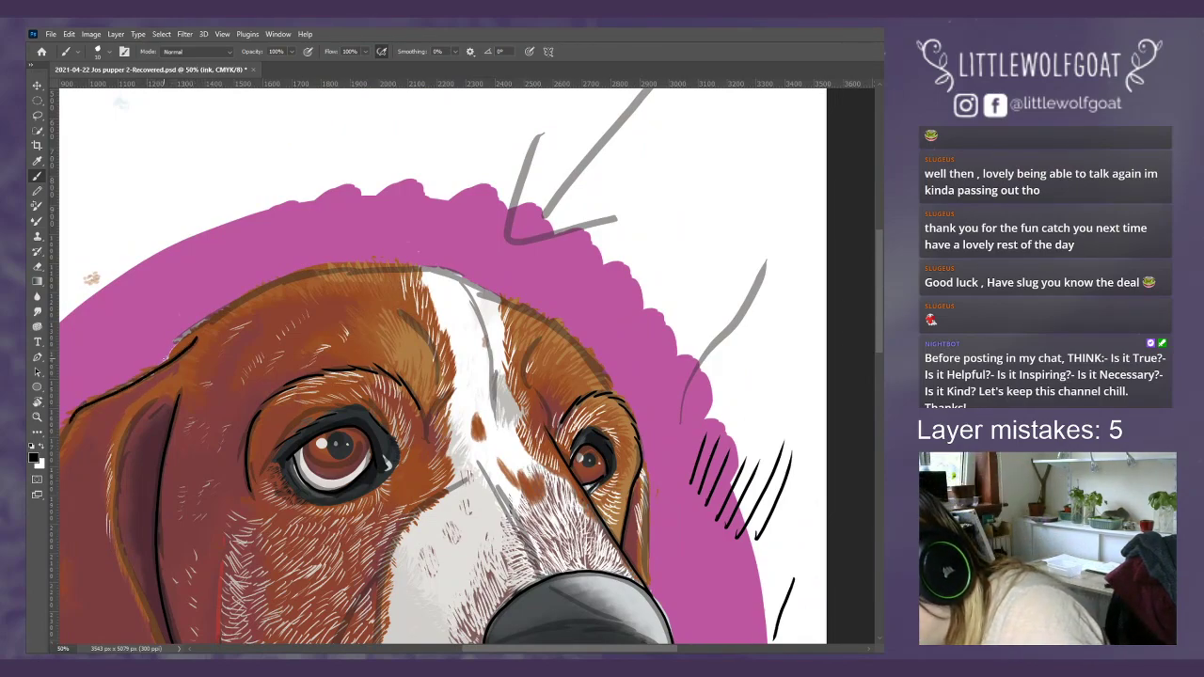
left_click_drag(205, 319, 241, 301)
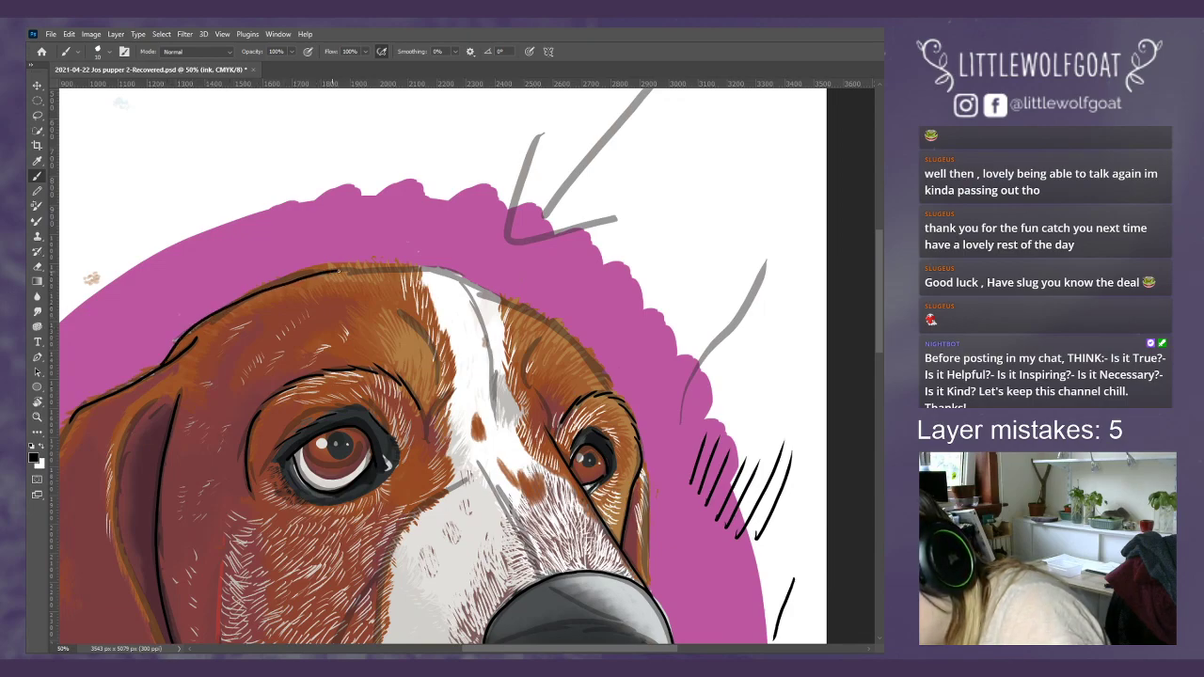
left_click_drag(339, 271, 419, 270)
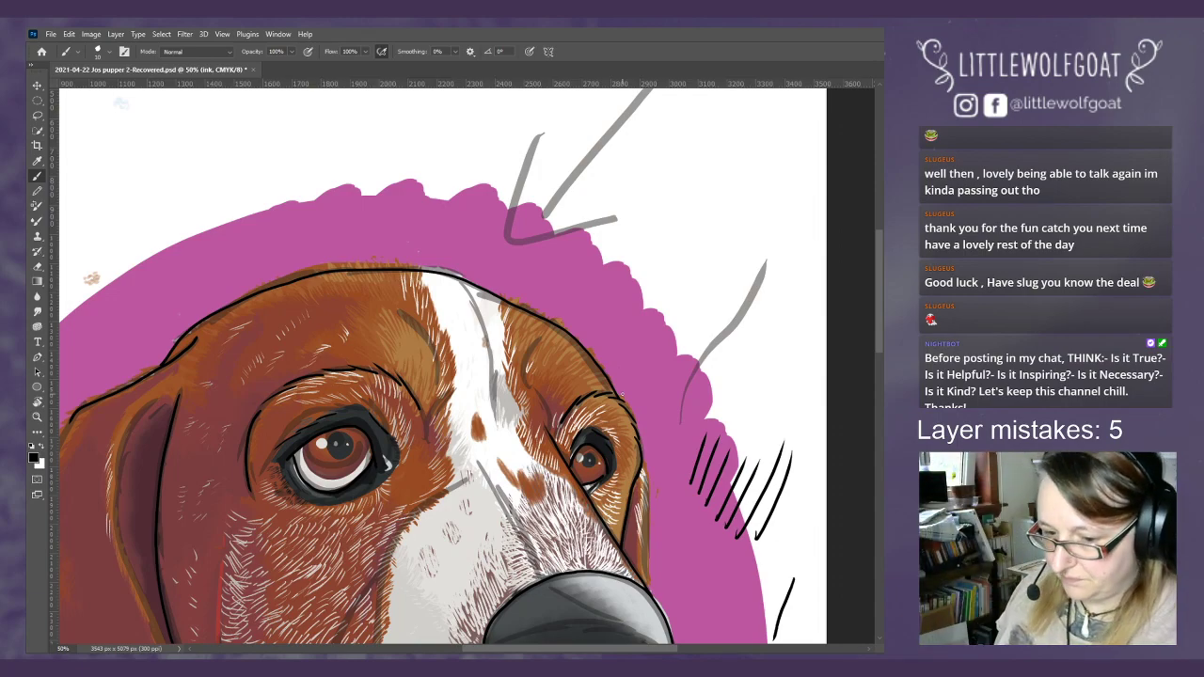
- Ink the near ear's outer edge, rounded bottom and lower inner side in black
left_click_drag(876, 340, 882, 416)
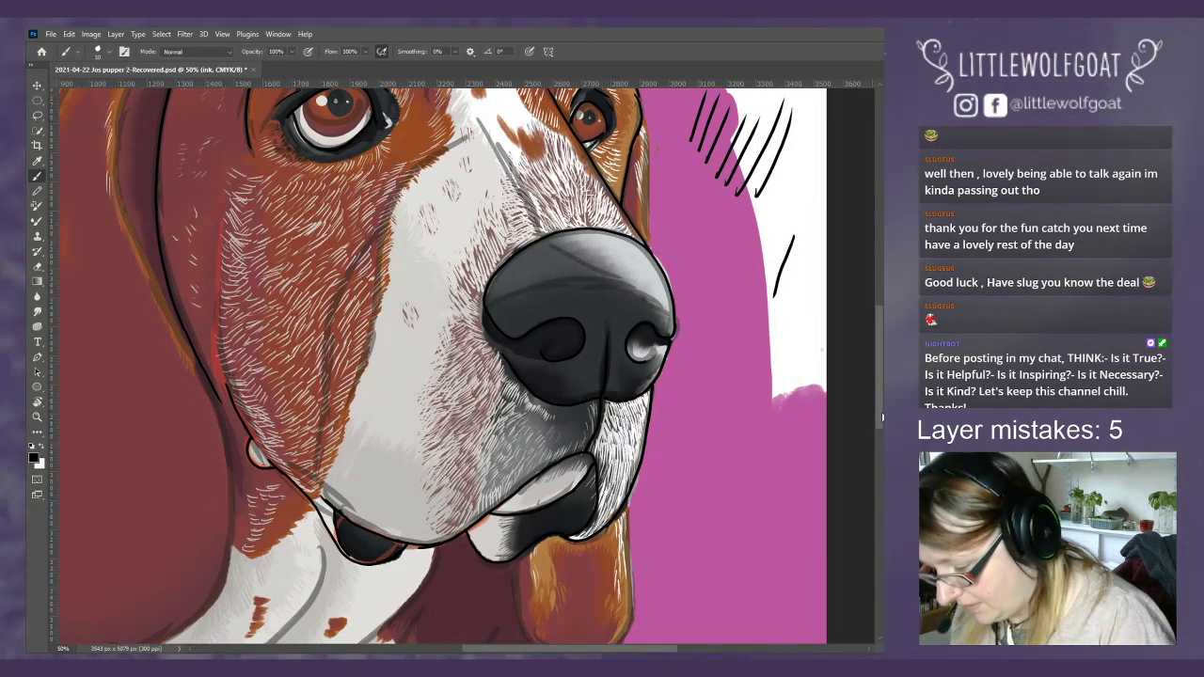
left_click_drag(548, 649, 481, 649)
left_click_drag(883, 379, 883, 347)
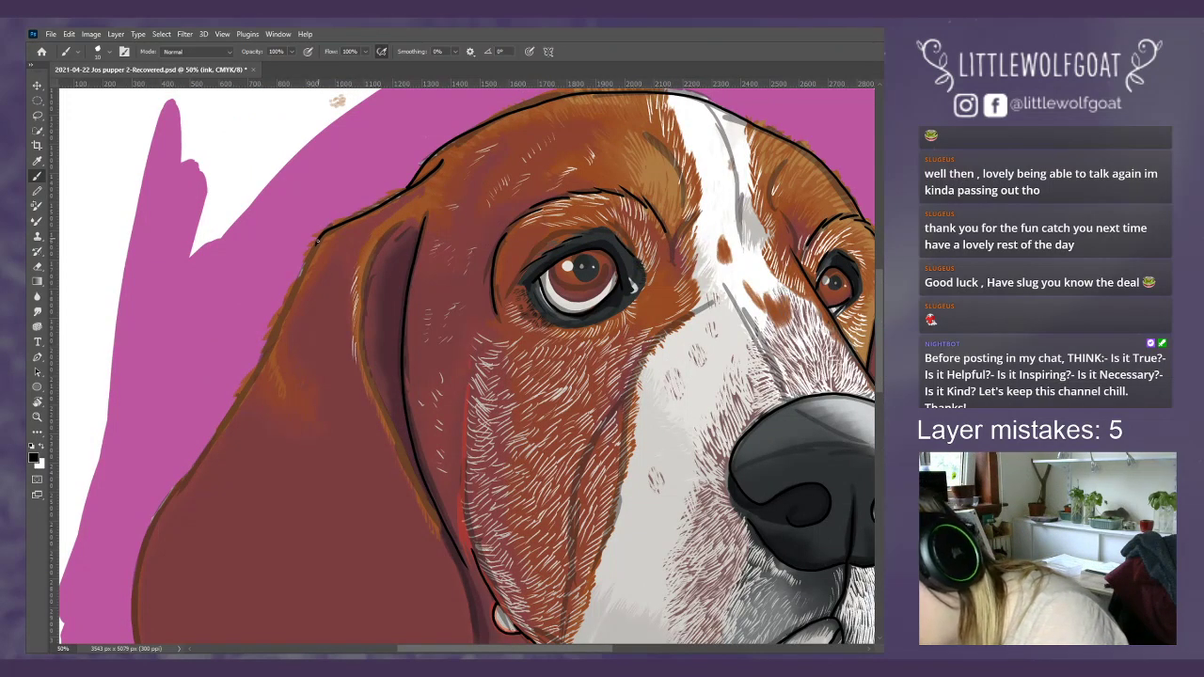
mouse_move(295, 281)
left_mouse_down()
mouse_move(242, 390)
mouse_move(148, 533)
mouse_move(133, 613)
left_mouse_up()
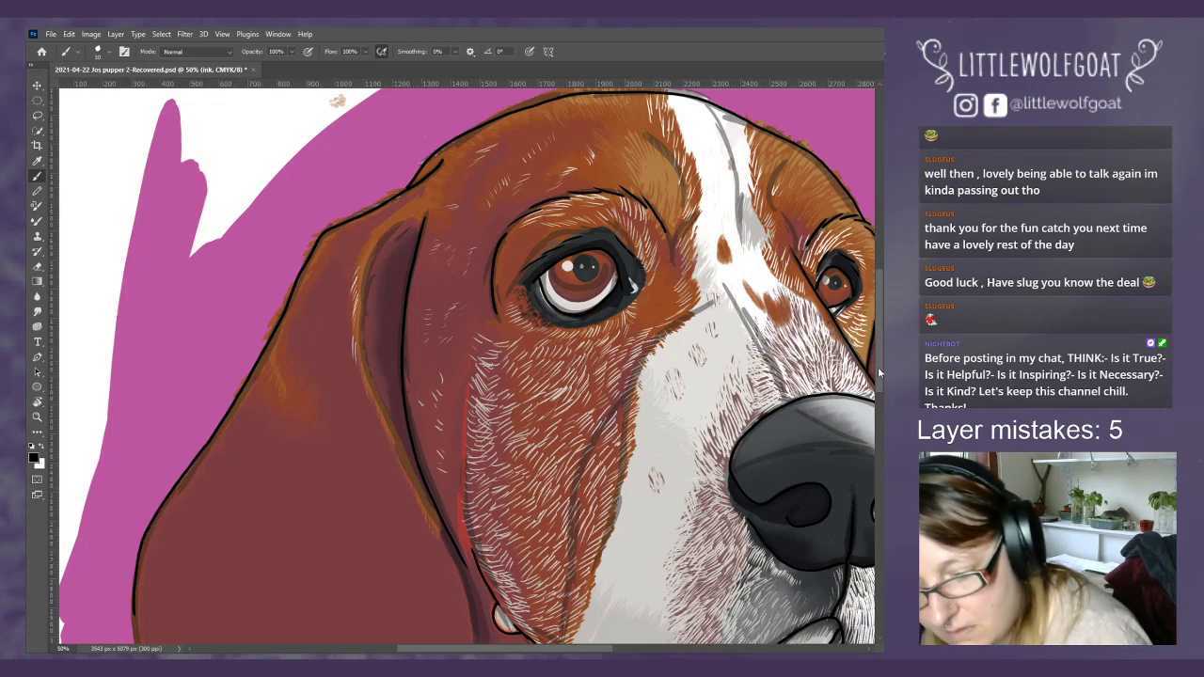
left_click_drag(877, 367, 878, 421)
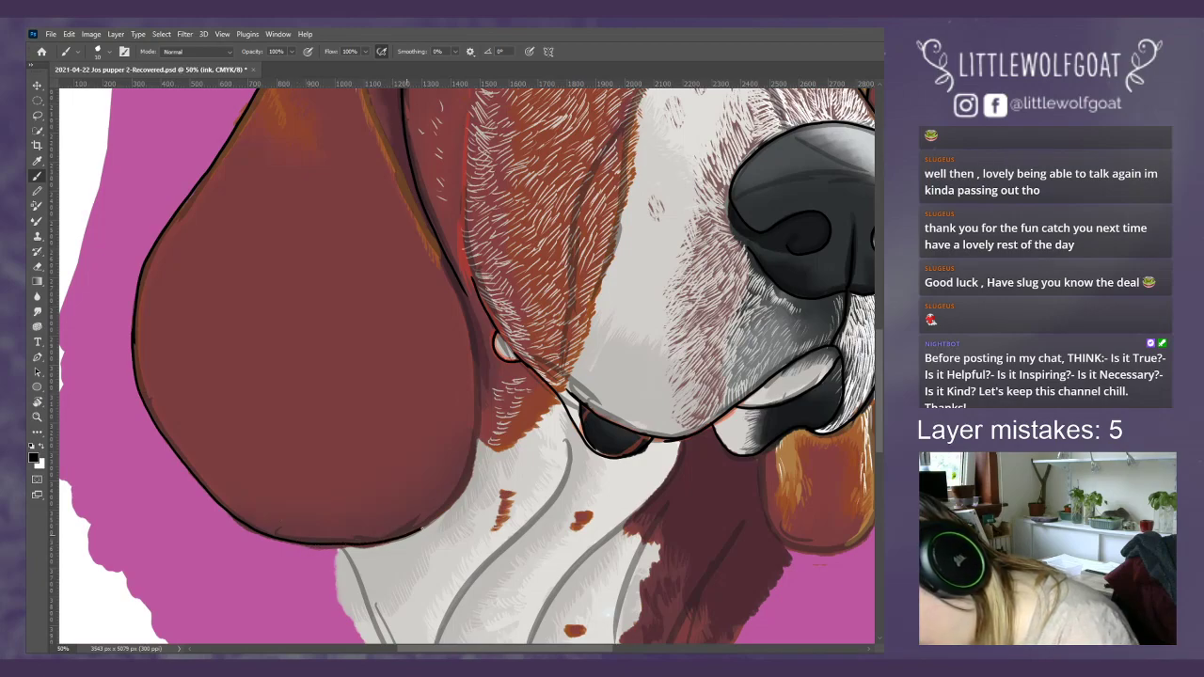
mouse_move(421, 530)
left_mouse_down()
mouse_move(452, 504)
mouse_move(477, 440)
mouse_move(478, 361)
mouse_move(455, 250)
left_mouse_up()
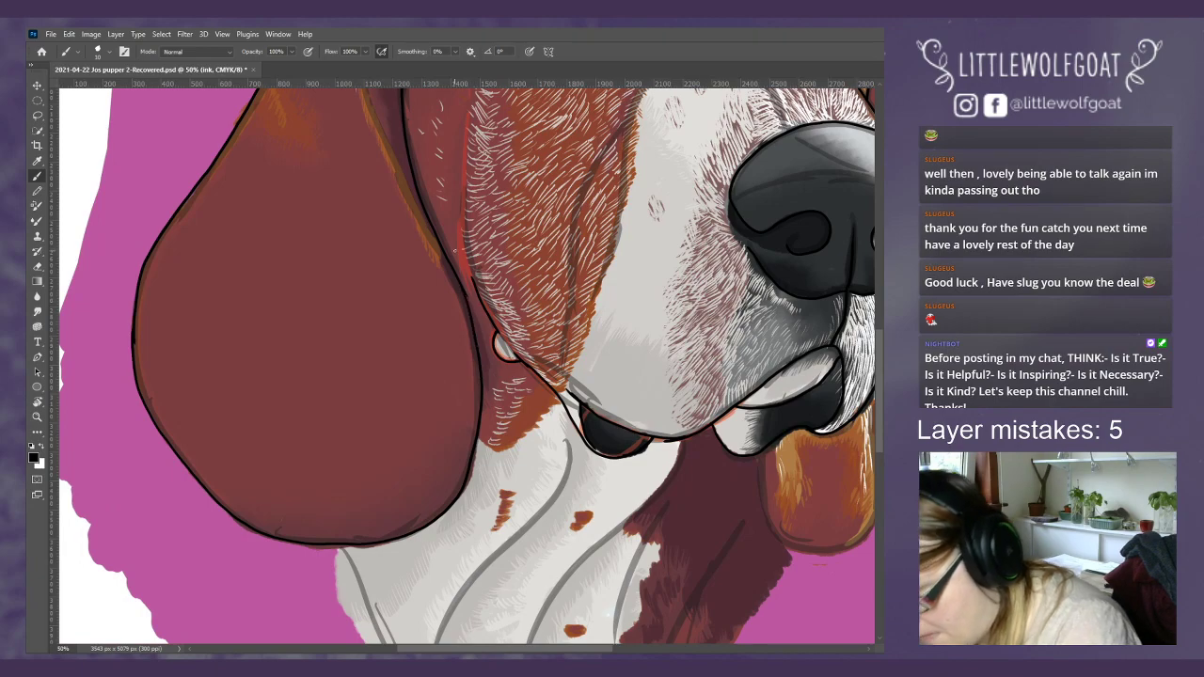
- Ink the near ear's inner fold edge in black, from its base down towards the cheek
scroll(466, 367, "up", 3)
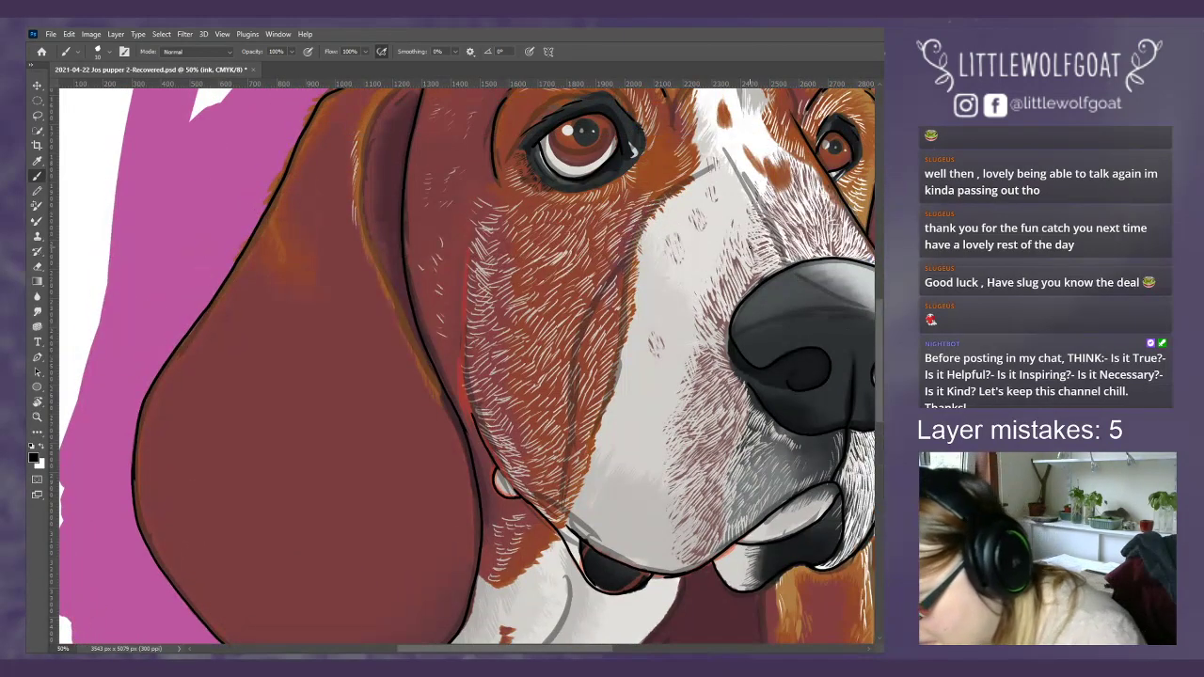
scroll(404, 224, "up", 3)
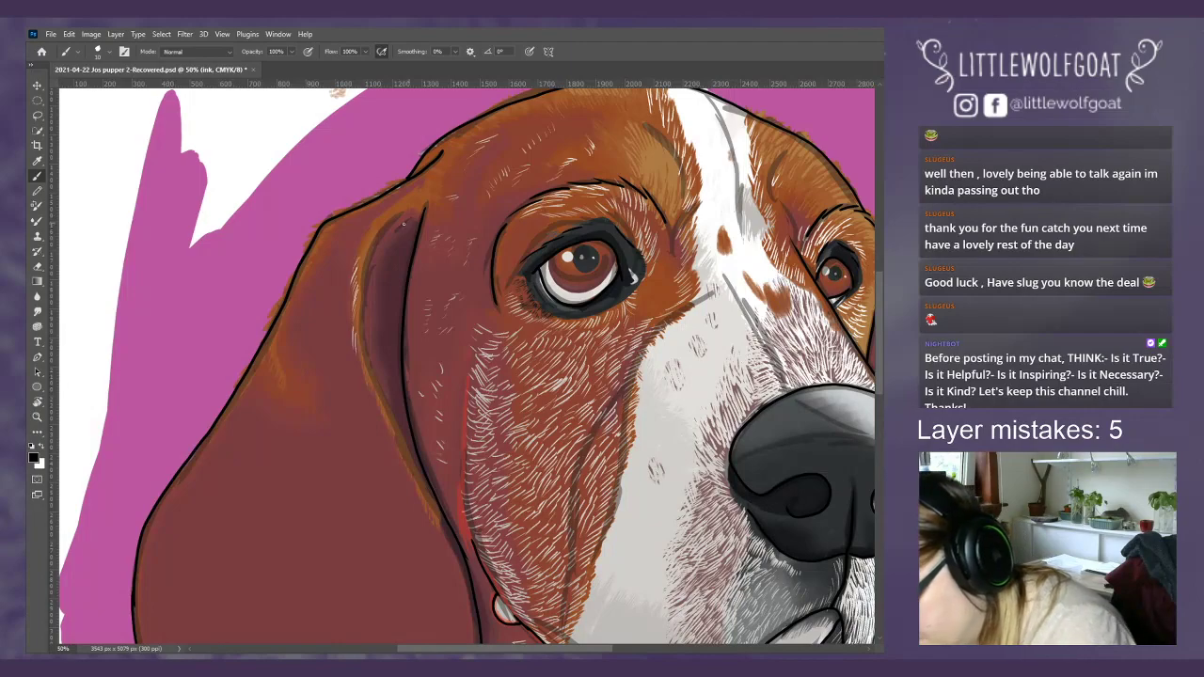
mouse_move(395, 218)
left_mouse_down()
mouse_move(362, 288)
mouse_move(362, 336)
mouse_move(427, 493)
left_mouse_up()
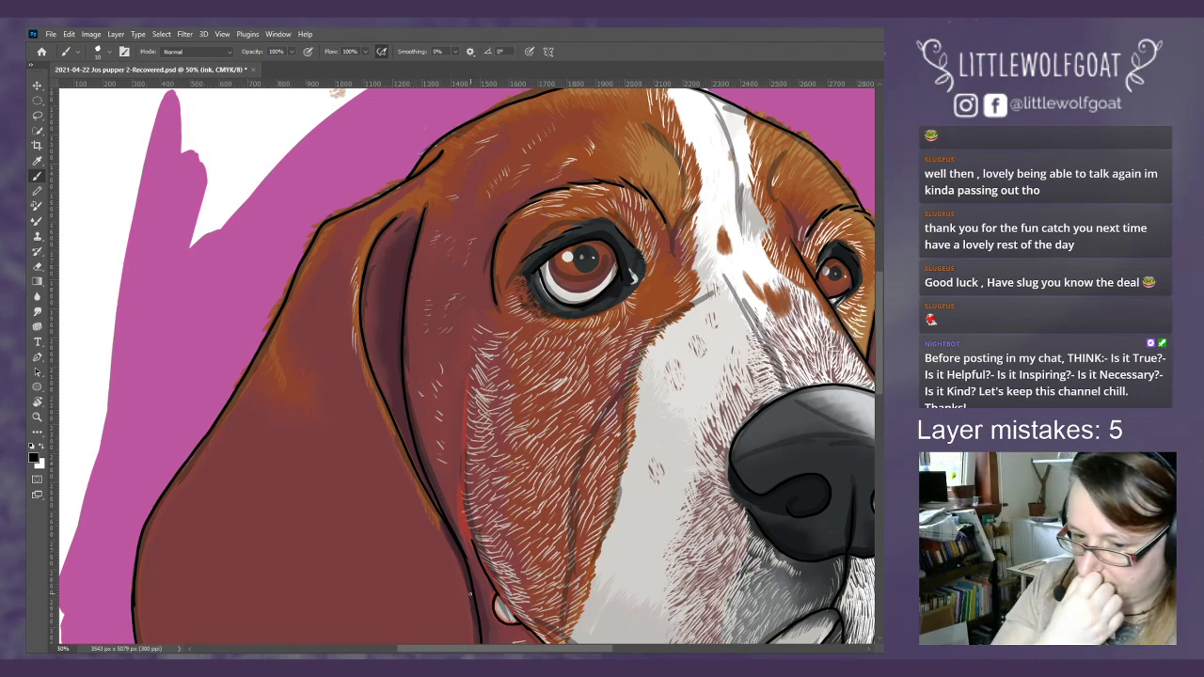
- Ink the neck's outer edge below the near ear with jagged fur strokes and join it to the first long neck fold
scroll(470, 592, "down", 5)
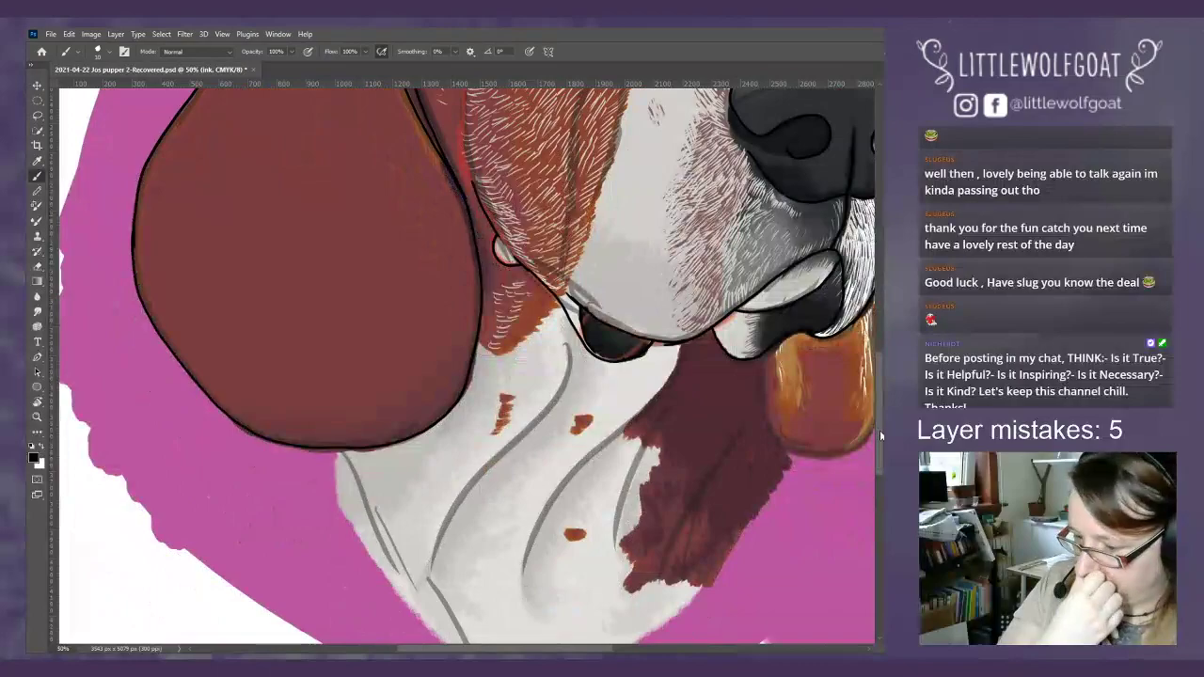
scroll(880, 430, "down", 1)
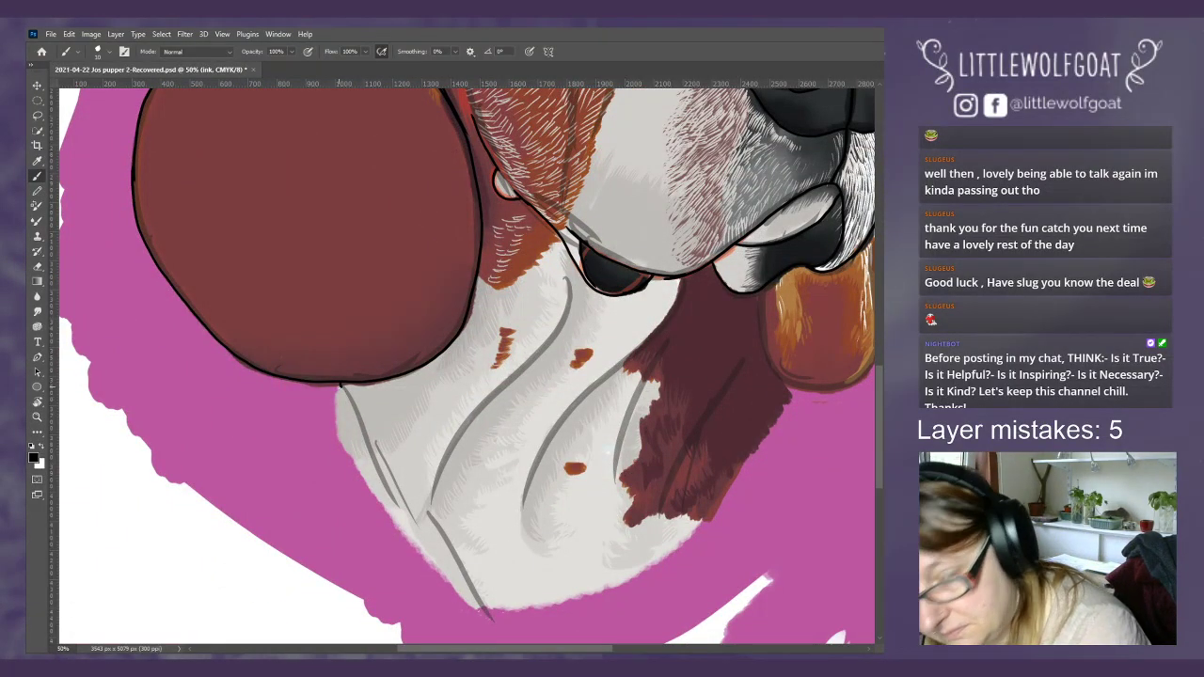
mouse_move(340, 385)
left_mouse_down()
mouse_move(335, 422)
mouse_move(367, 487)
left_mouse_up()
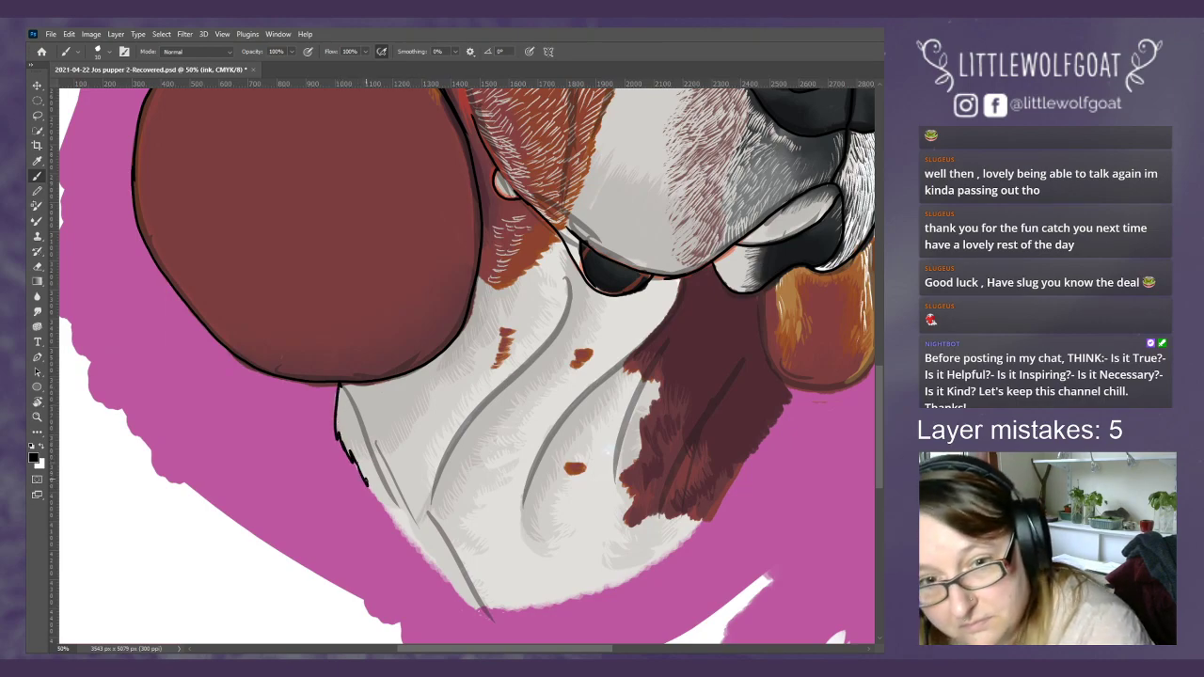
mouse_move(450, 442)
left_mouse_down()
mouse_move(419, 500)
mouse_move(369, 483)
mouse_move(375, 503)
mouse_move(414, 510)
left_mouse_up()
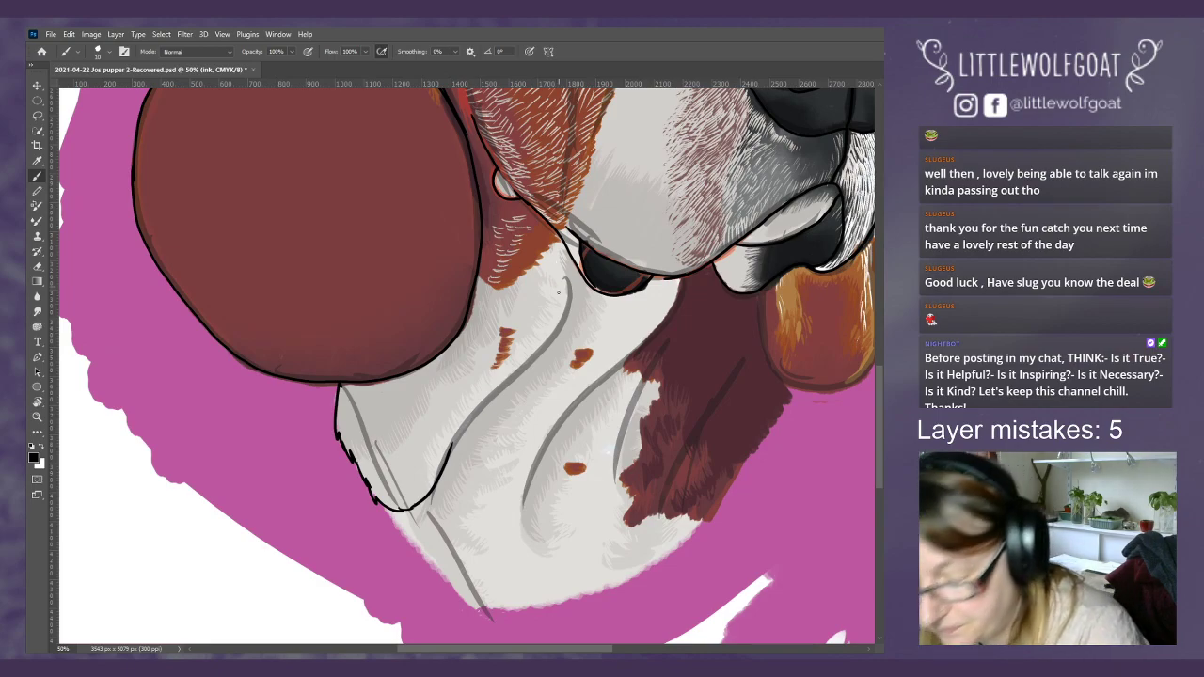
left_click_drag(563, 315, 452, 446)
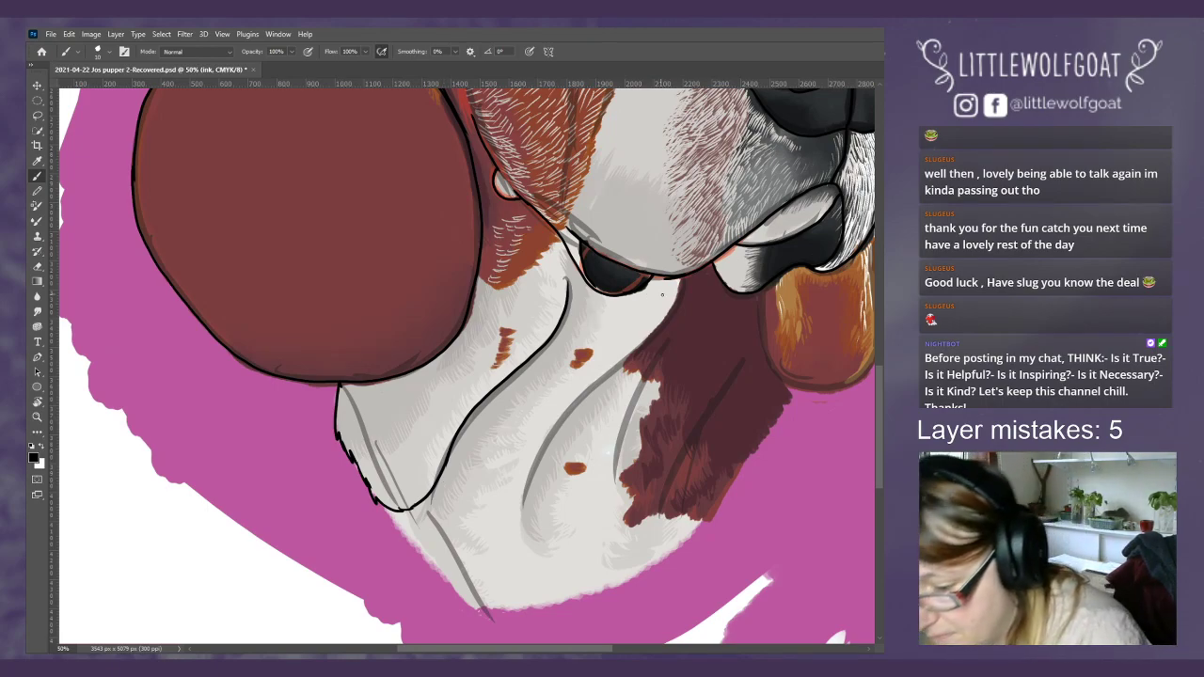
- Ink the remaining neck fold lines and outline the lower point of the chest in black
mouse_move(677, 293)
left_mouse_down()
mouse_move(660, 332)
mouse_move(533, 463)
mouse_move(519, 519)
left_mouse_up()
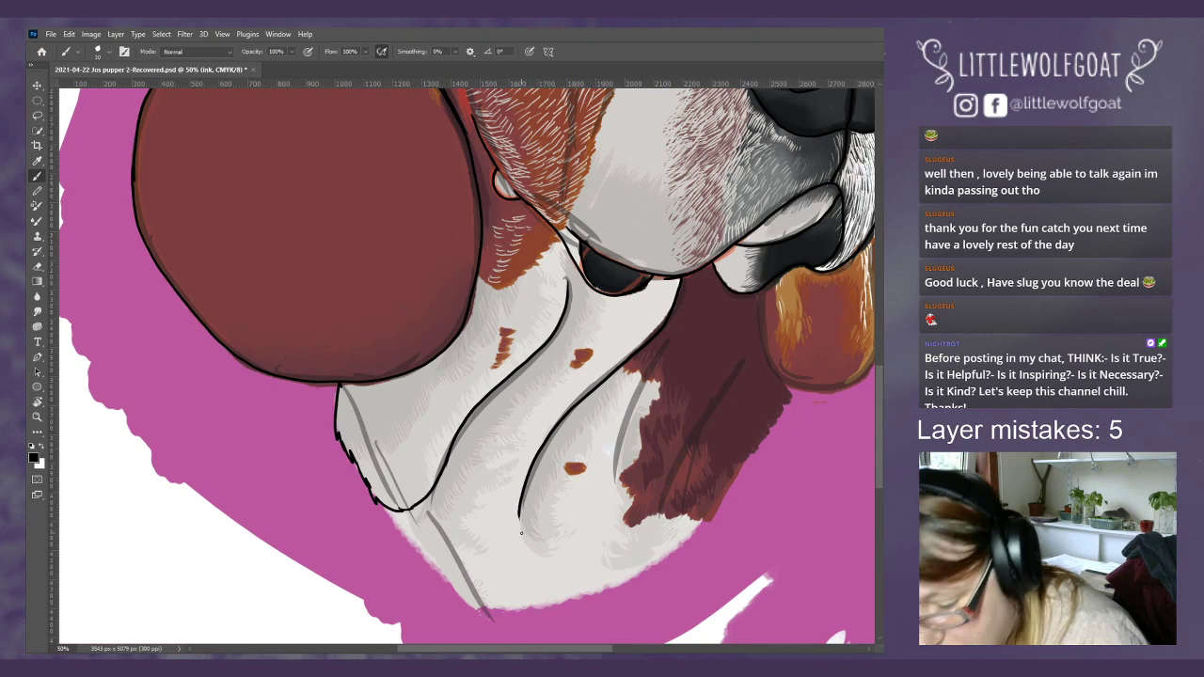
left_click_drag(654, 359, 618, 471)
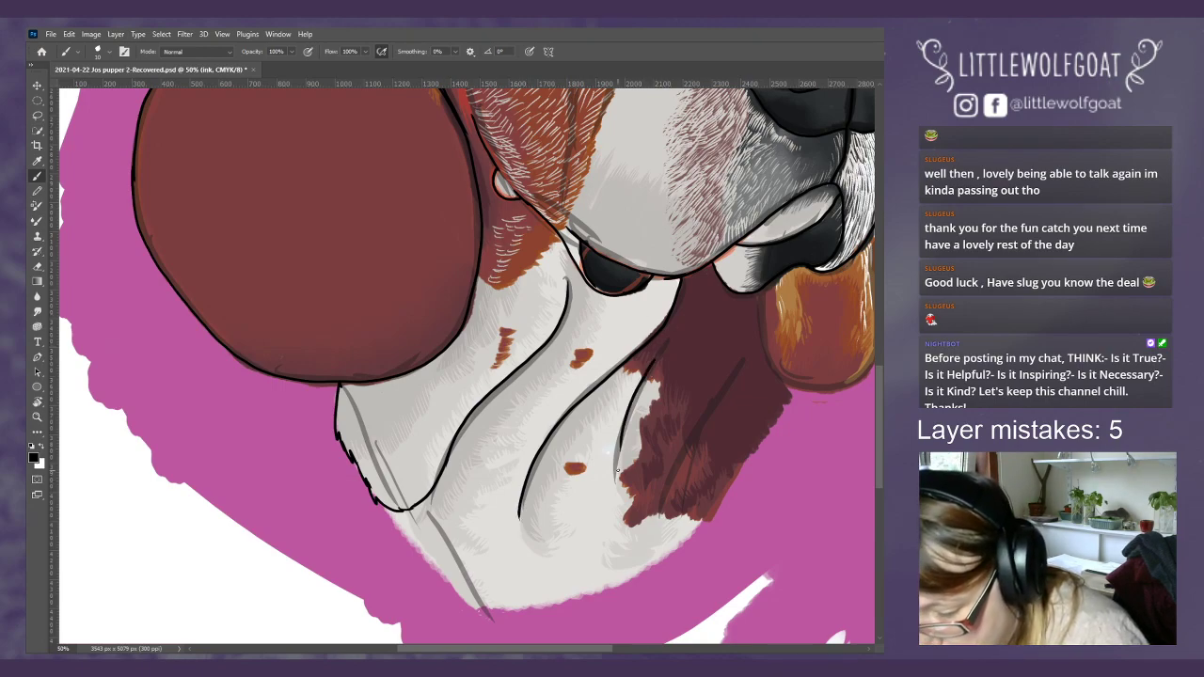
left_click_drag(734, 372, 670, 480)
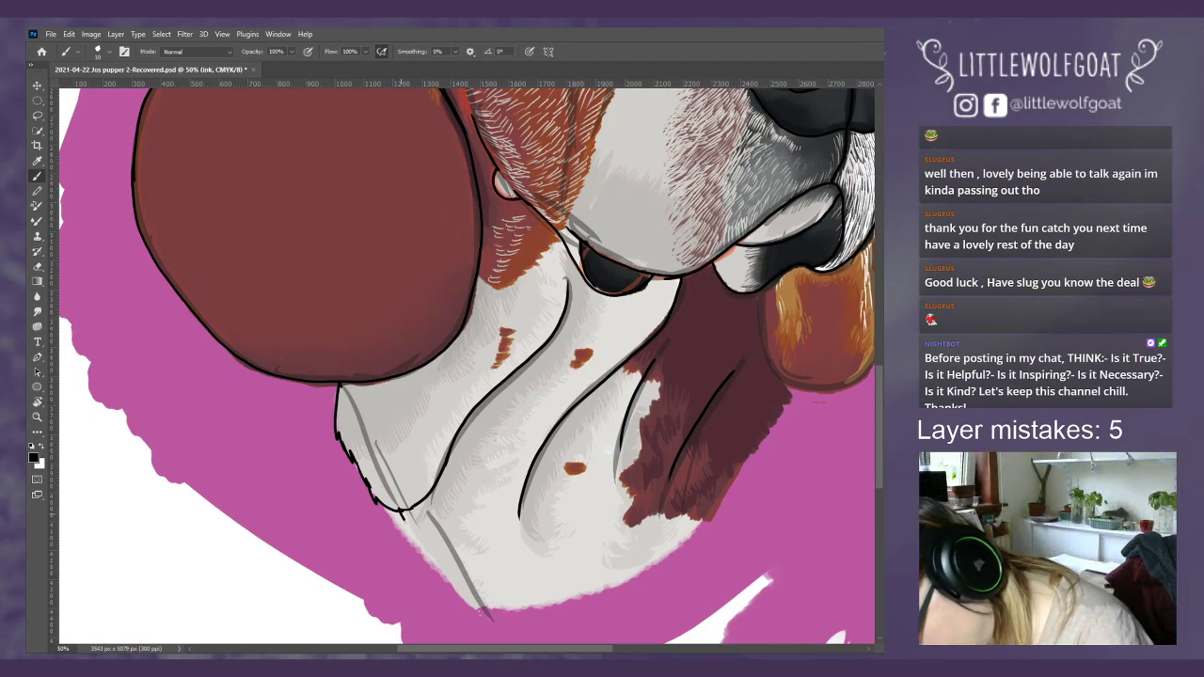
mouse_move(418, 544)
left_mouse_down()
mouse_move(468, 600)
mouse_move(494, 612)
mouse_move(546, 605)
left_mouse_up()
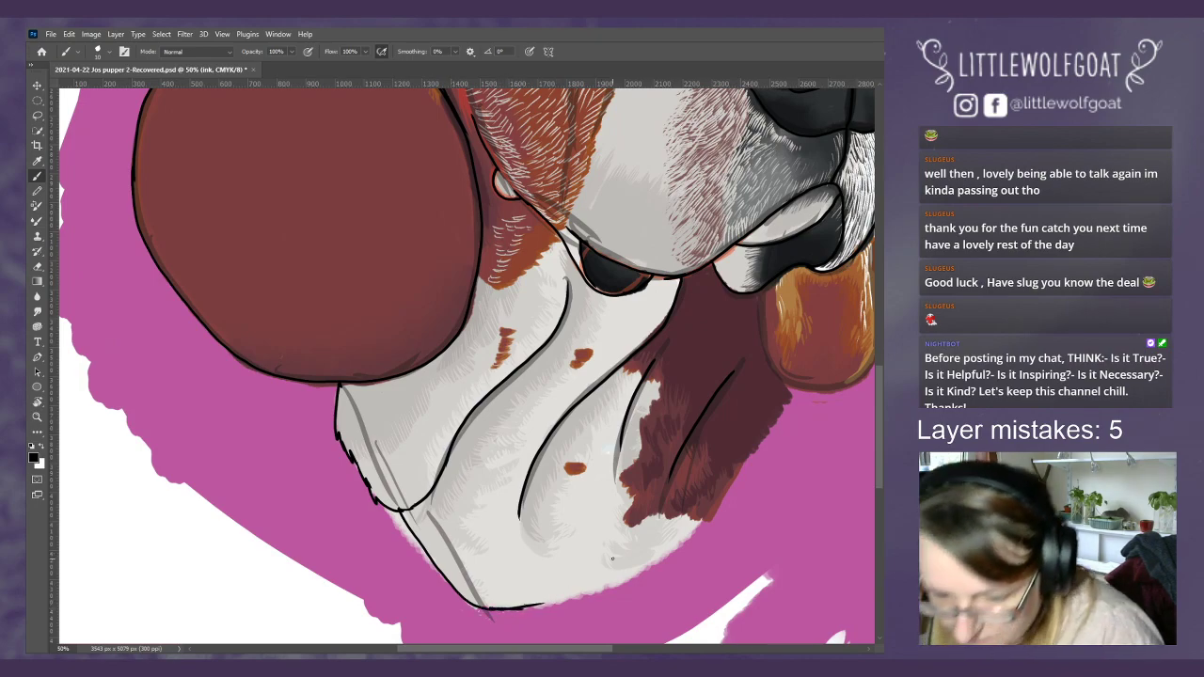
- Outline the far ear hanging behind the chin in black, undoing and redrawing the stroke along its rounded bottom
scroll(869, 433, "right", 6)
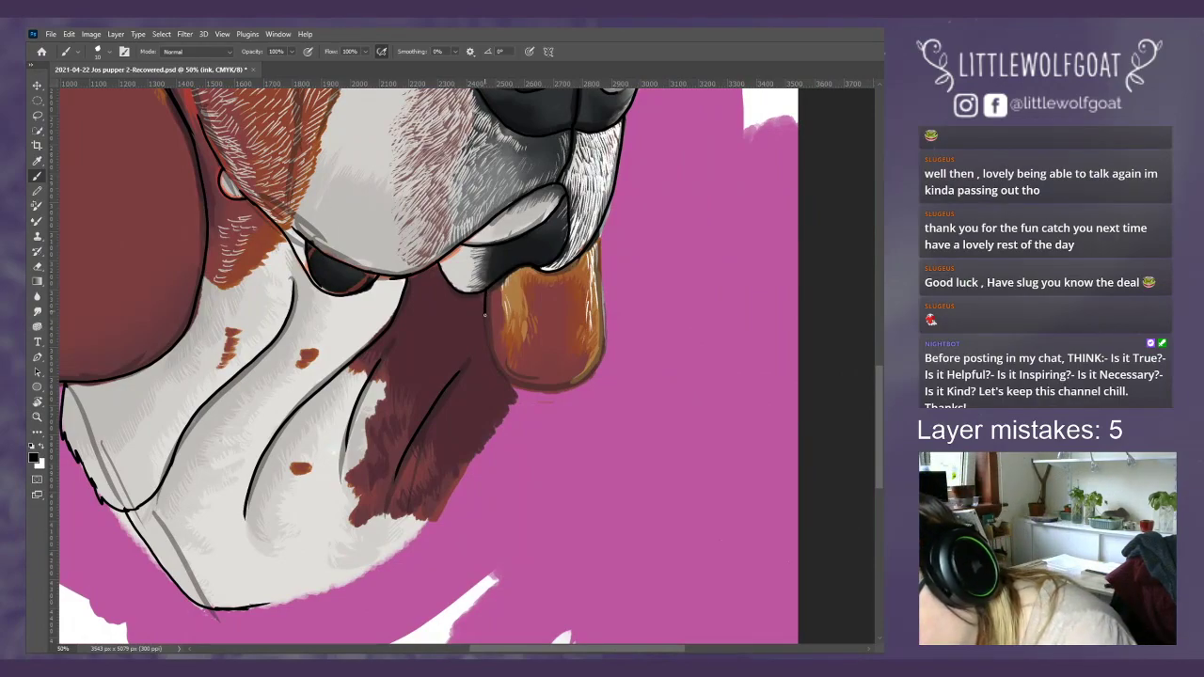
mouse_move(515, 383)
left_mouse_down()
mouse_move(539, 389)
mouse_move(597, 363)
left_mouse_up()
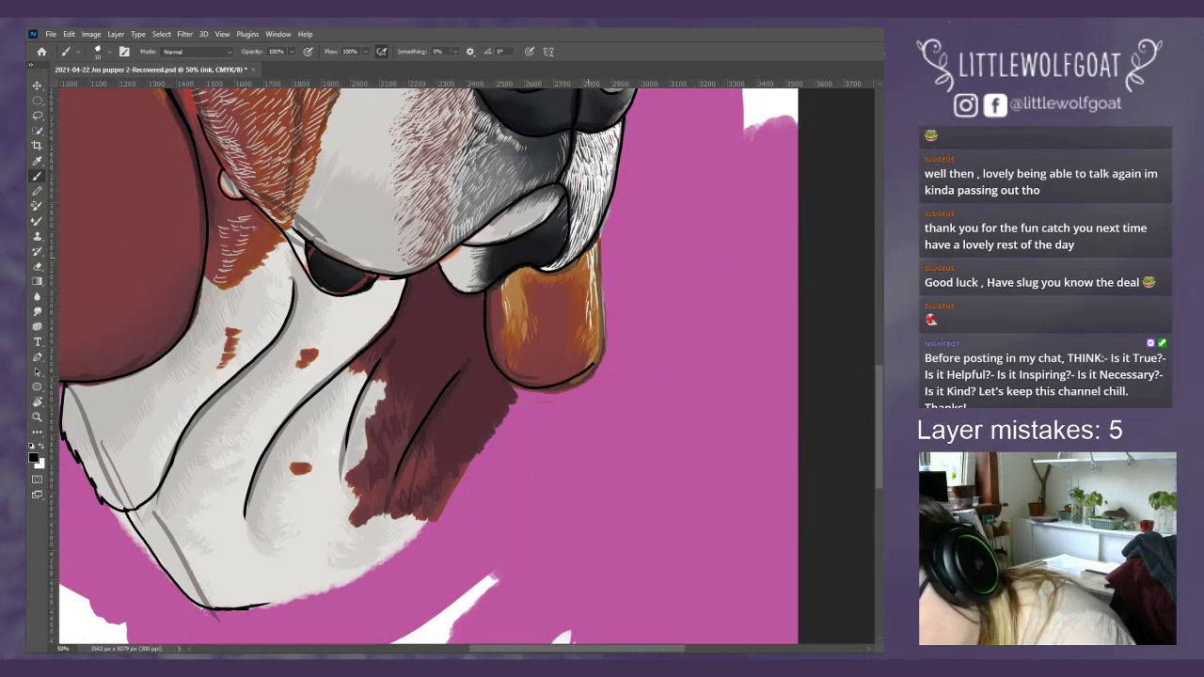
left_click(71, 35)
left_click(83, 46)
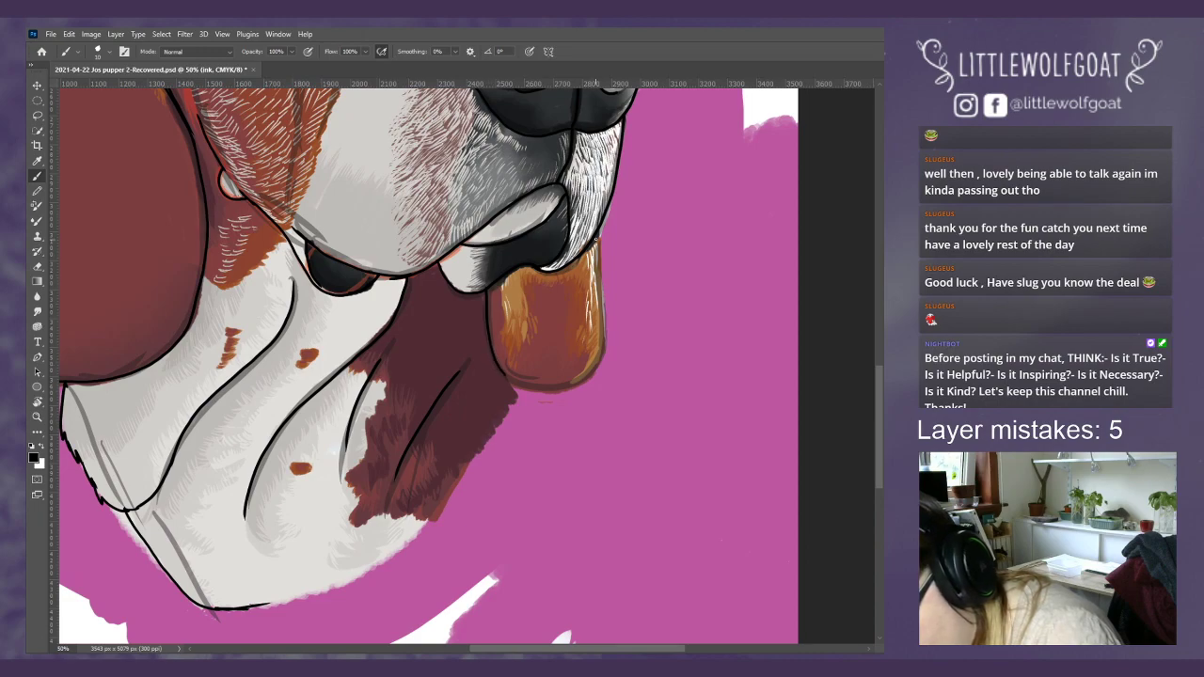
left_click_drag(595, 290, 602, 346)
mouse_move(503, 374)
left_mouse_down()
mouse_move(550, 392)
mouse_move(587, 380)
mouse_move(603, 346)
left_mouse_up()
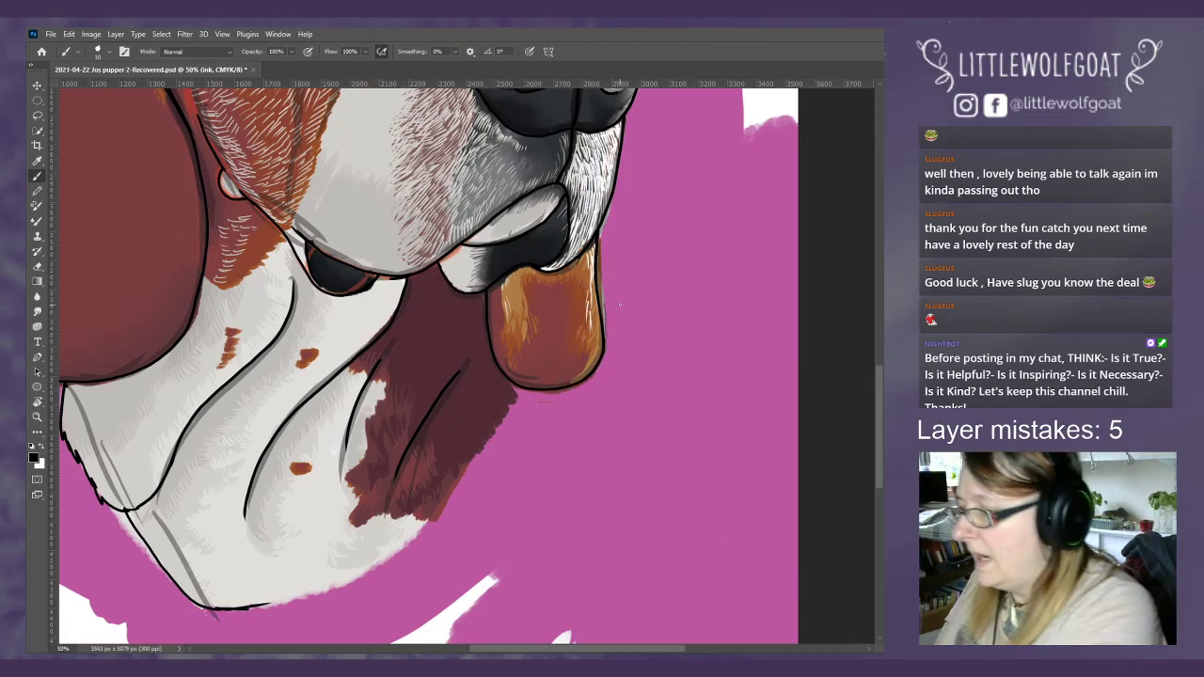
- Fit the whole portrait in view, hide the grey sketch layer and lower the opacity of the existing ink line art
left_click(222, 34)
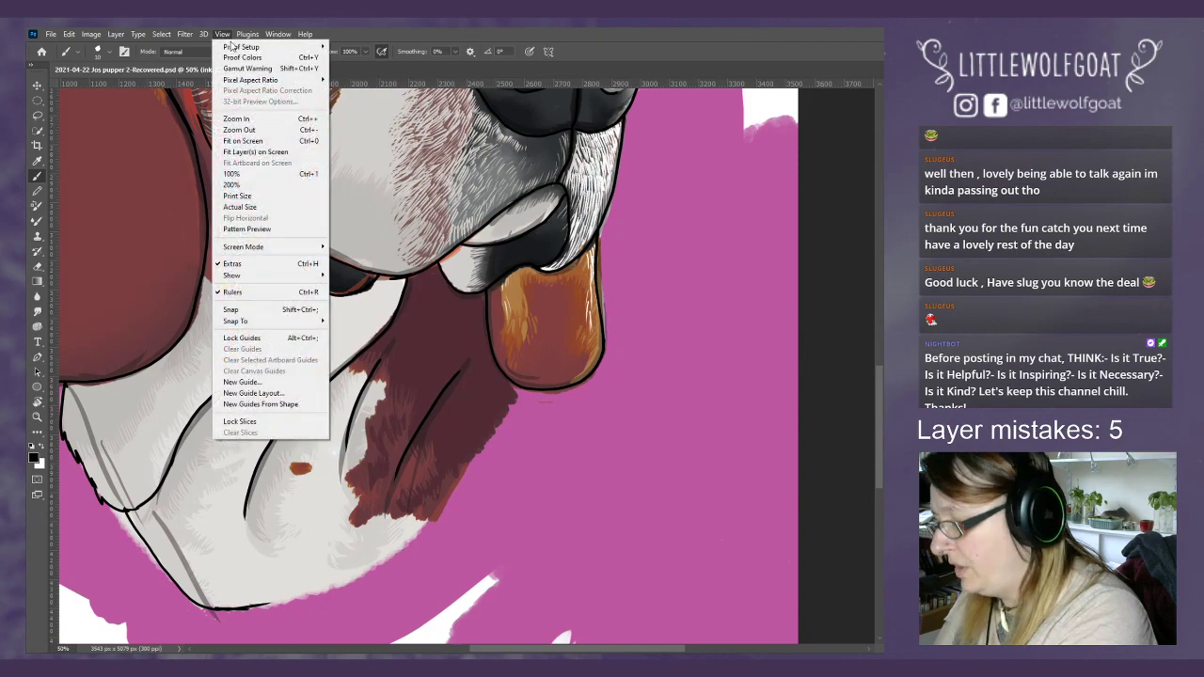
left_click(250, 140)
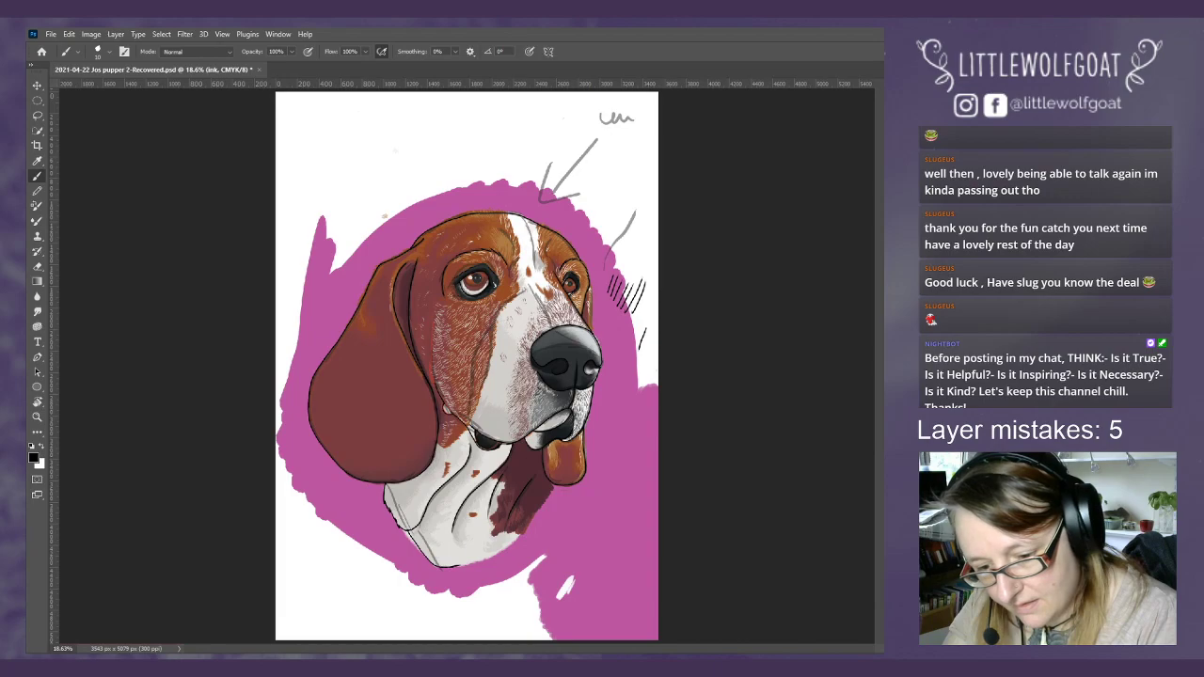
key("ctrl+comma")
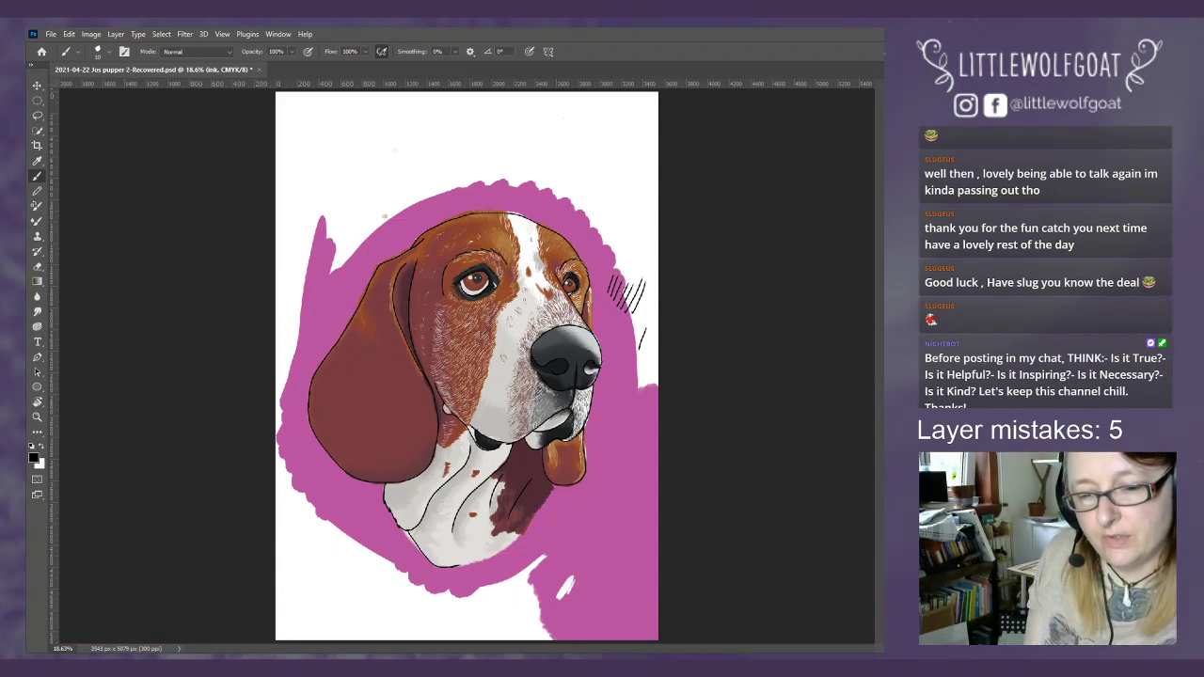
key("ctrl+z")
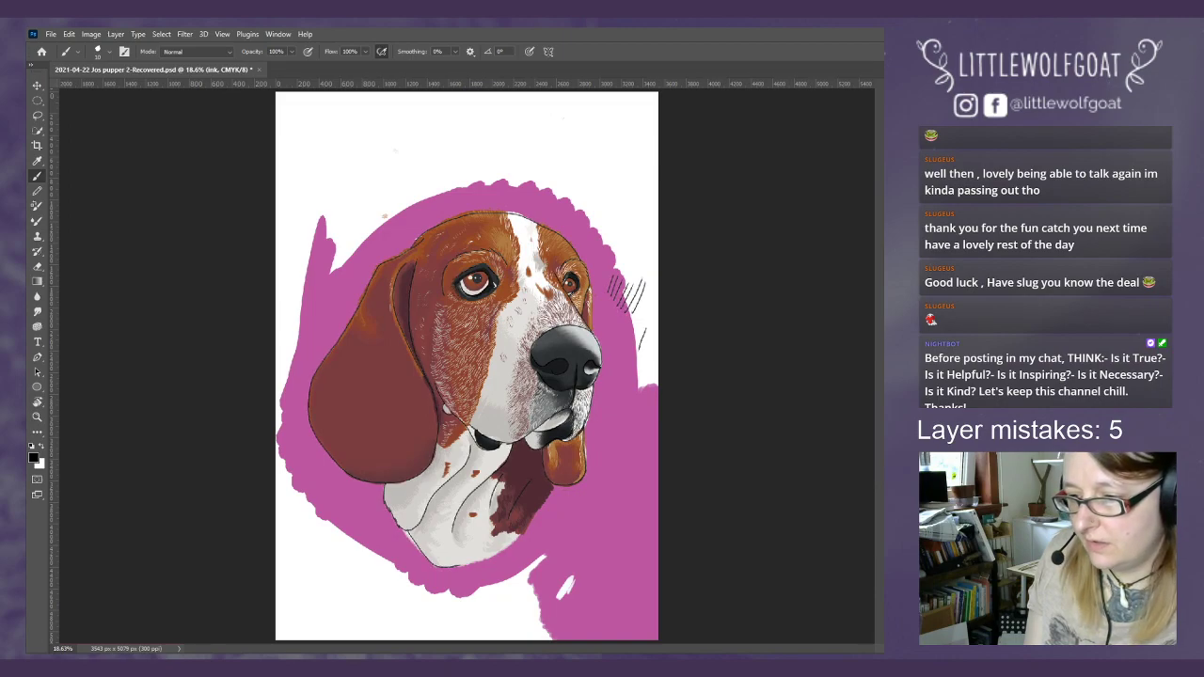
key("ctrl+z")
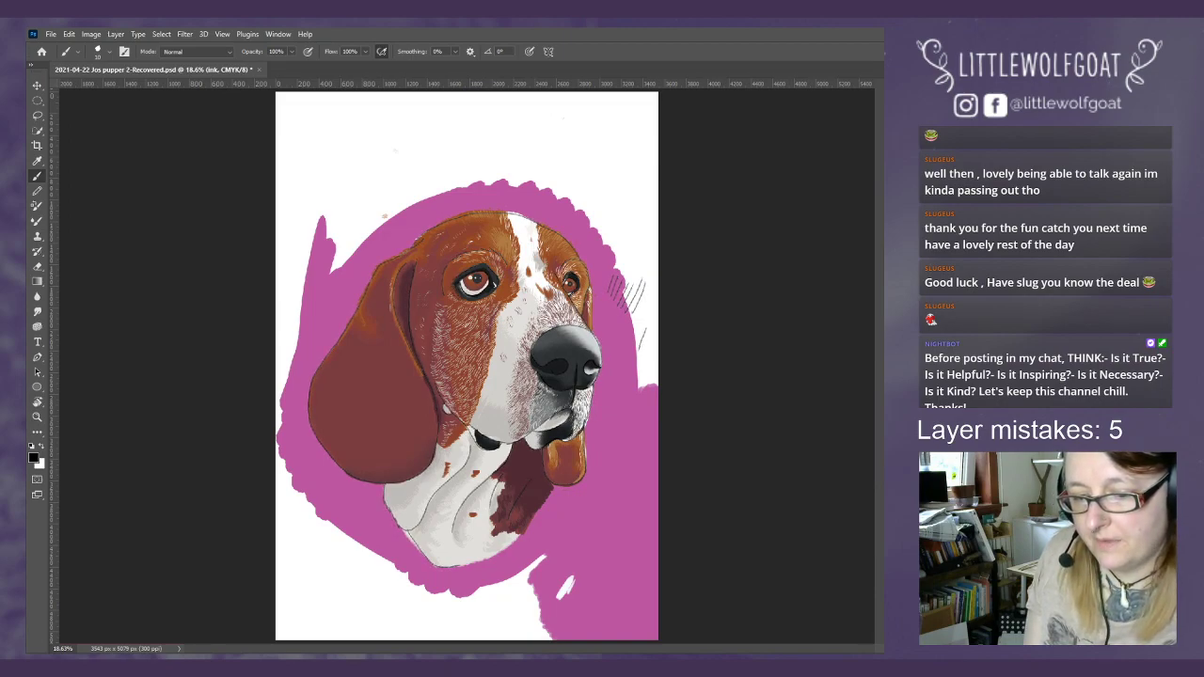
- Create a new layer named "ink 2"
left_click(116, 34)
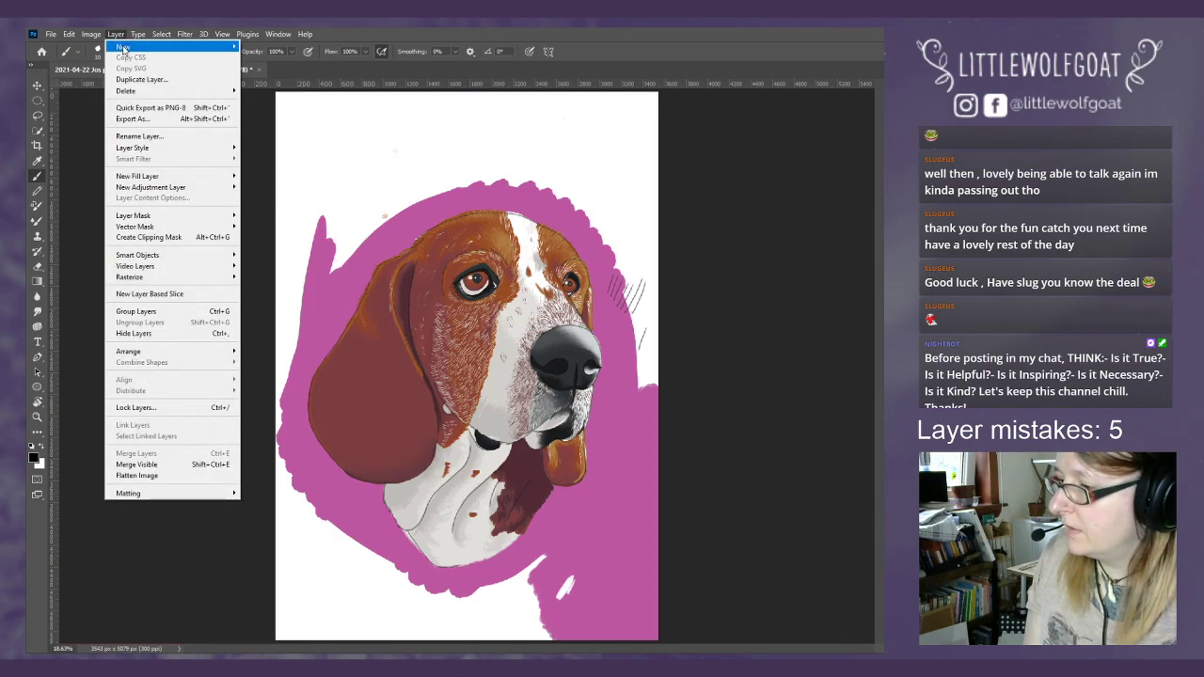
mouse_move(133, 49)
left_click(258, 46)
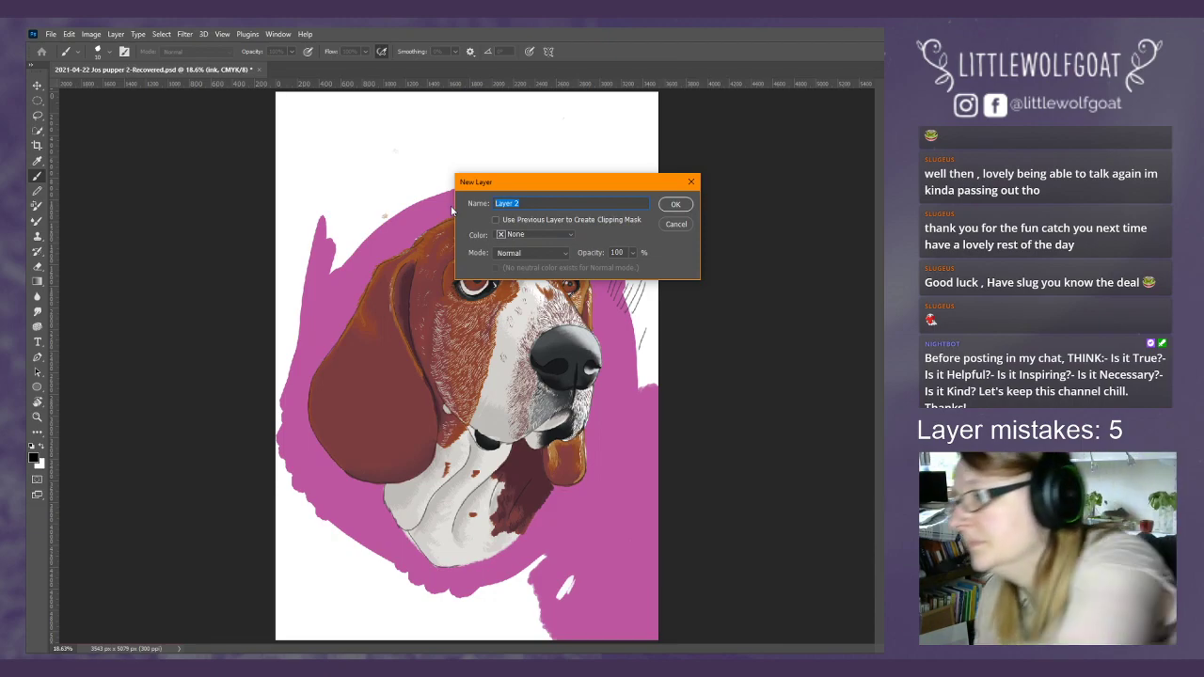
key("BackSpace")
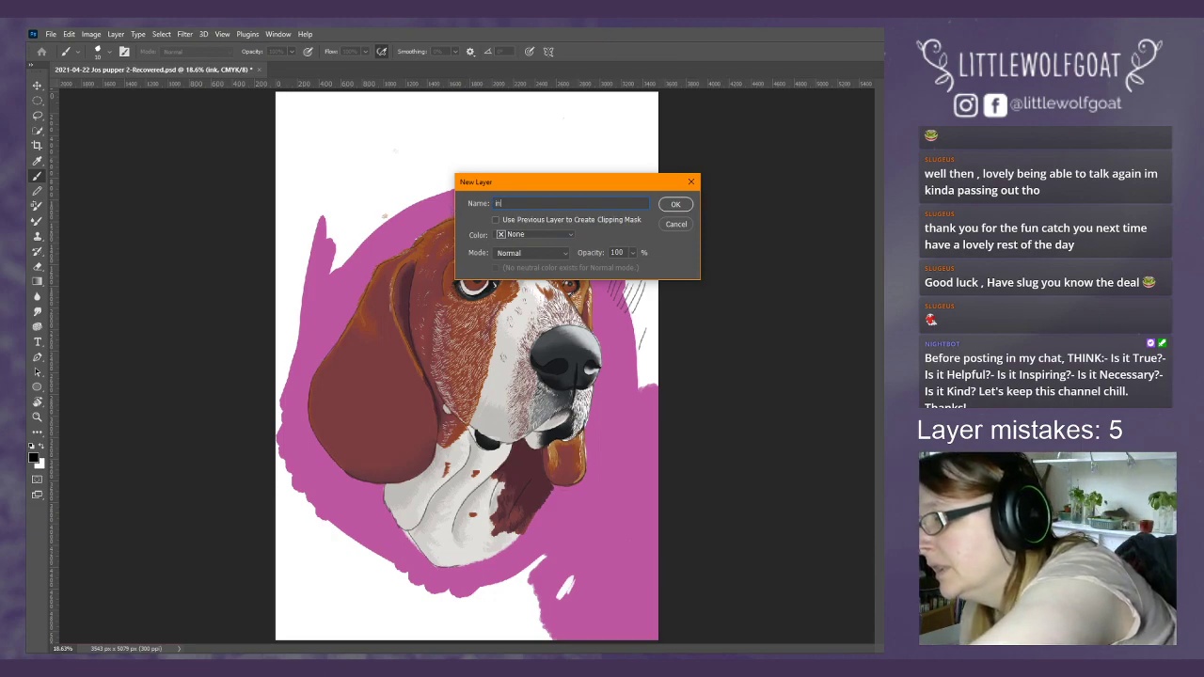
type("ink")
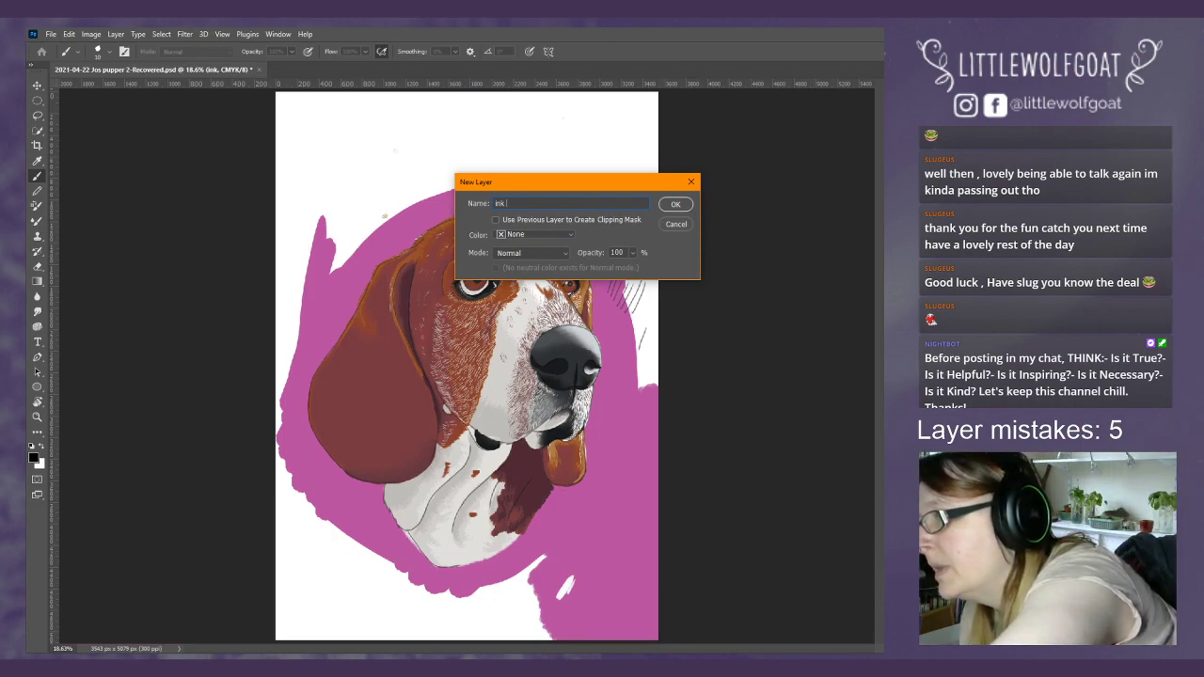
type(" 2")
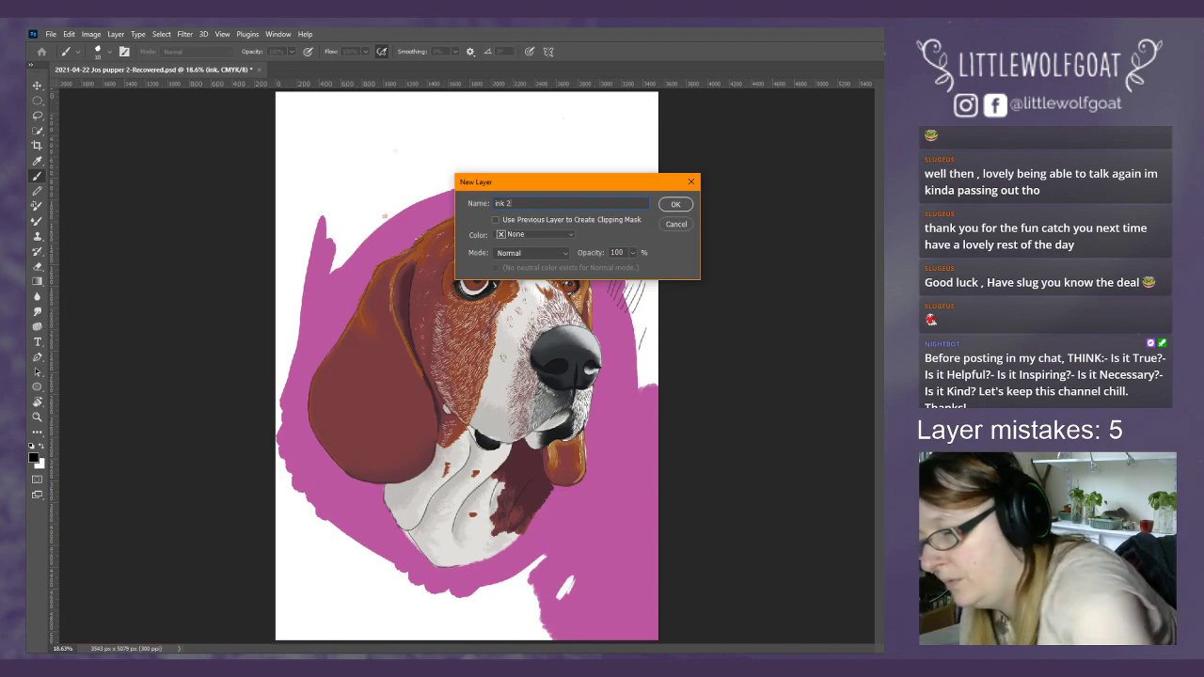
left_click(677, 202)
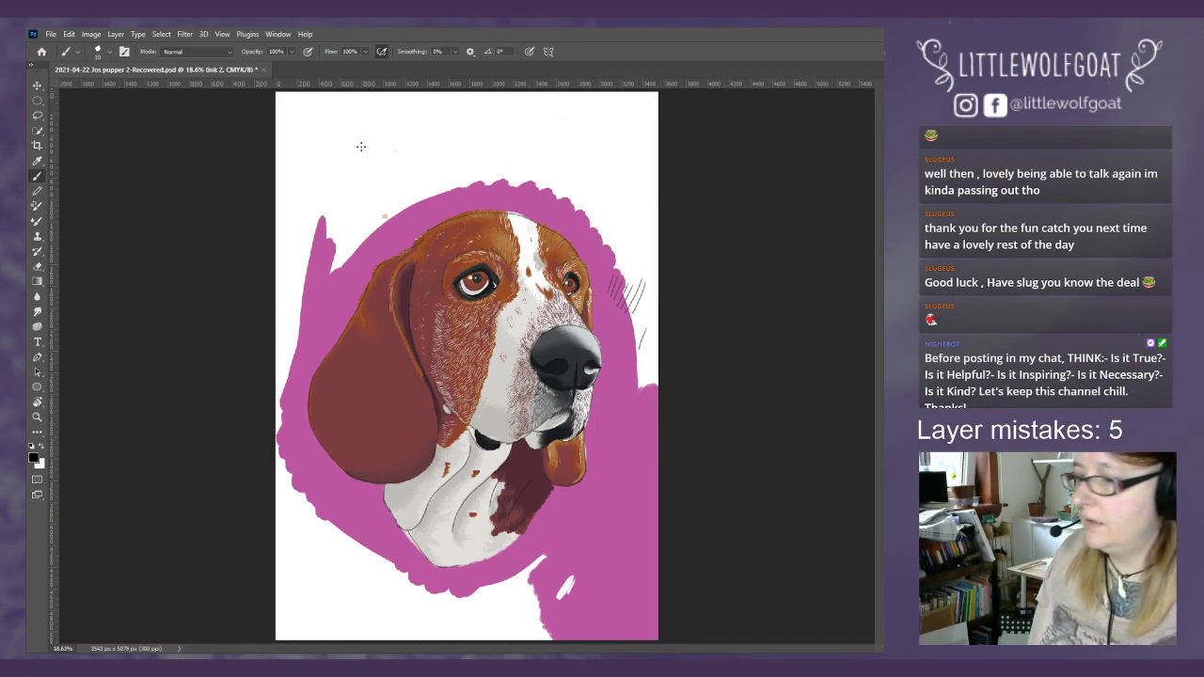
- Enlarge the inking brush and test it with a black squiggle on the white background beside the head
left_click(223, 35)
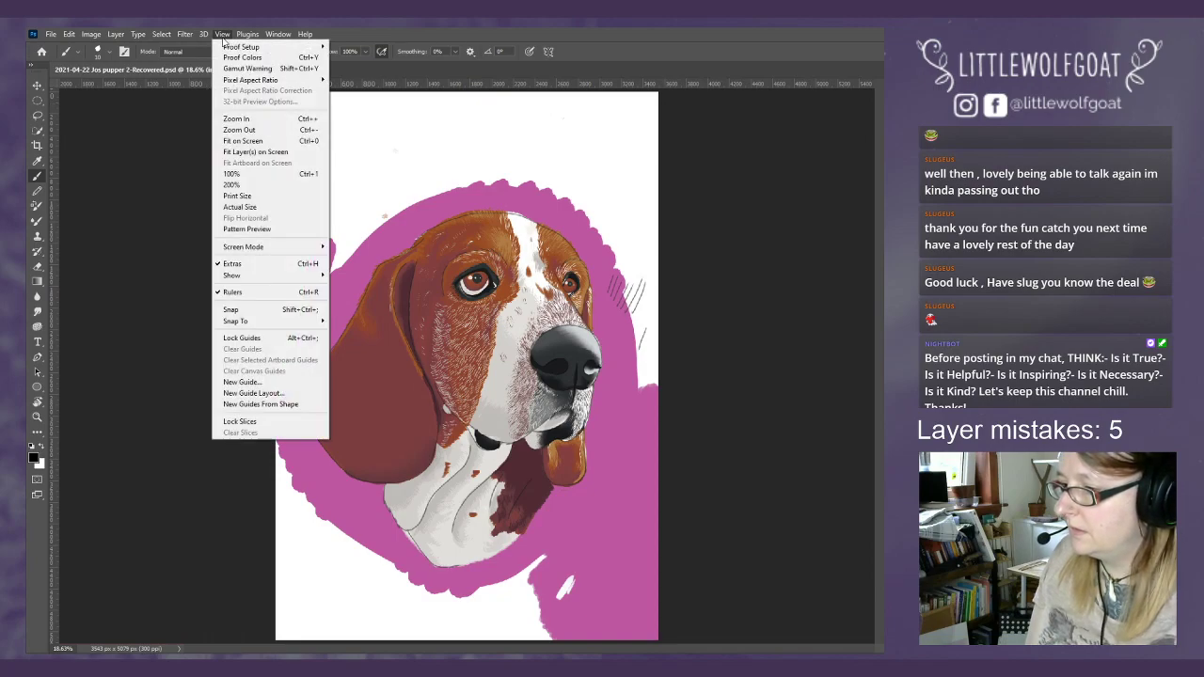
left_click(234, 119)
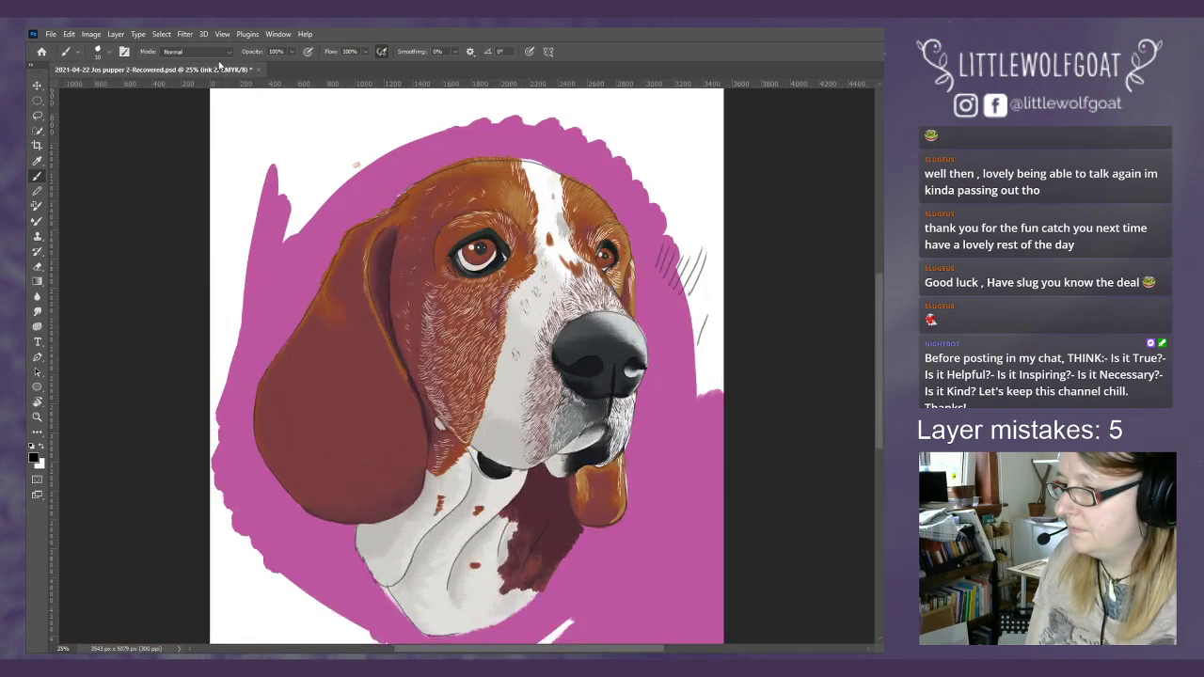
left_click(223, 35)
left_click(234, 120)
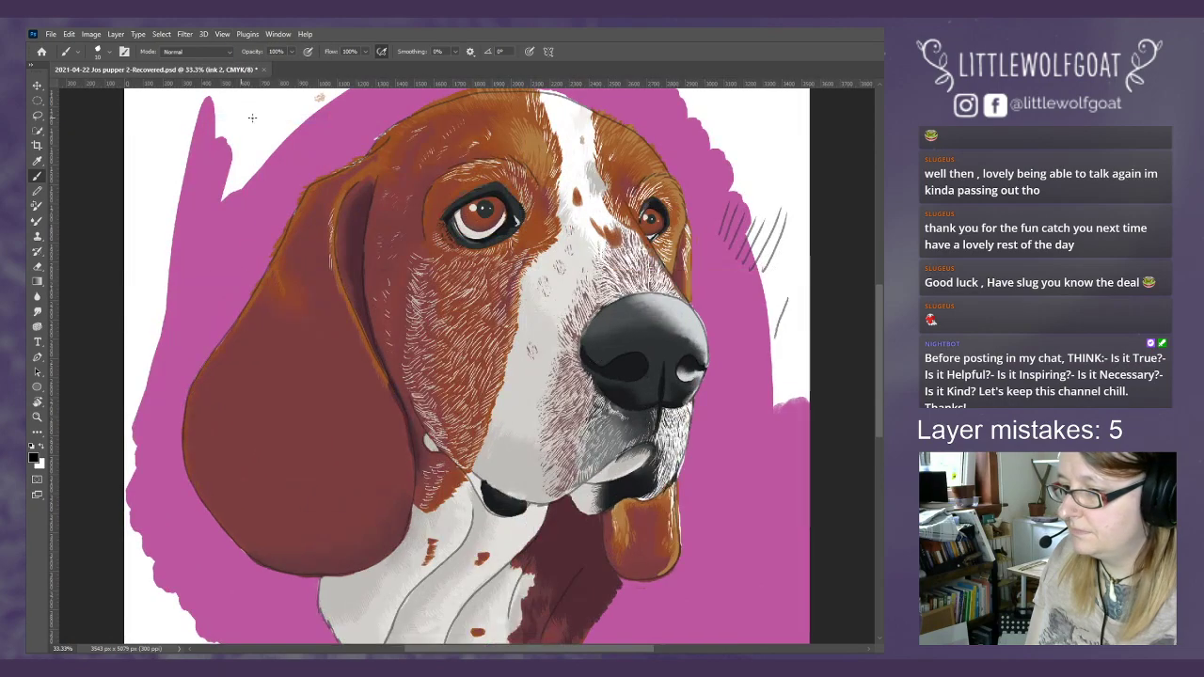
scroll(692, 244, "up", 2)
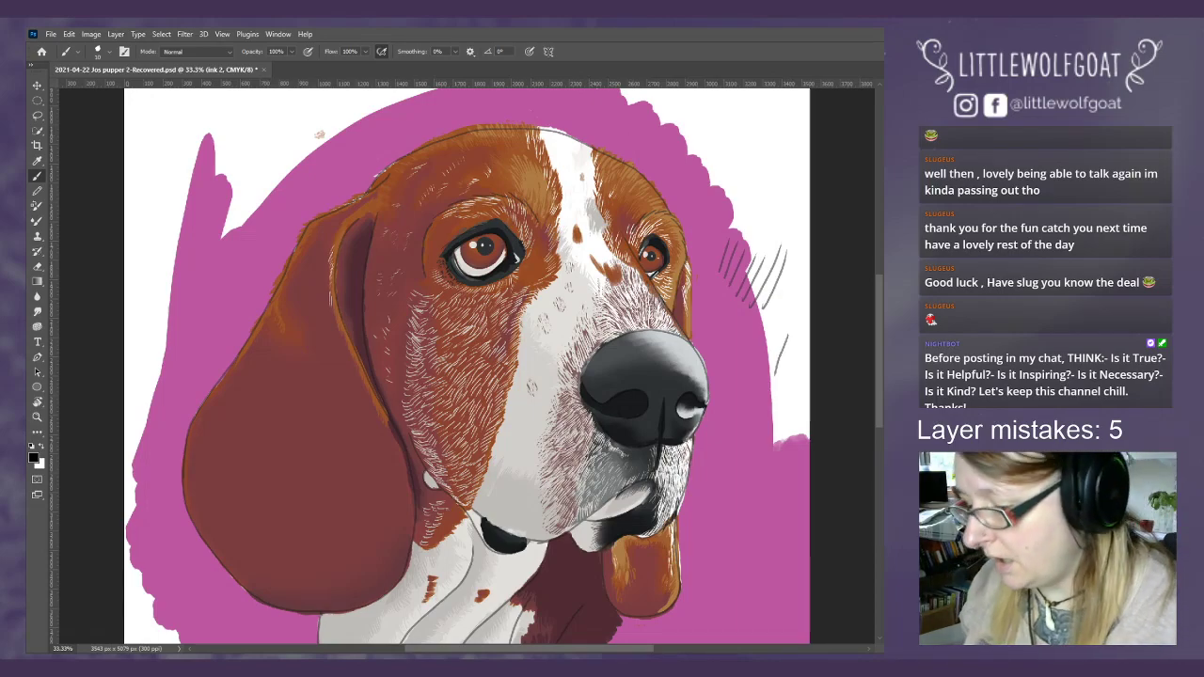
left_click(106, 53)
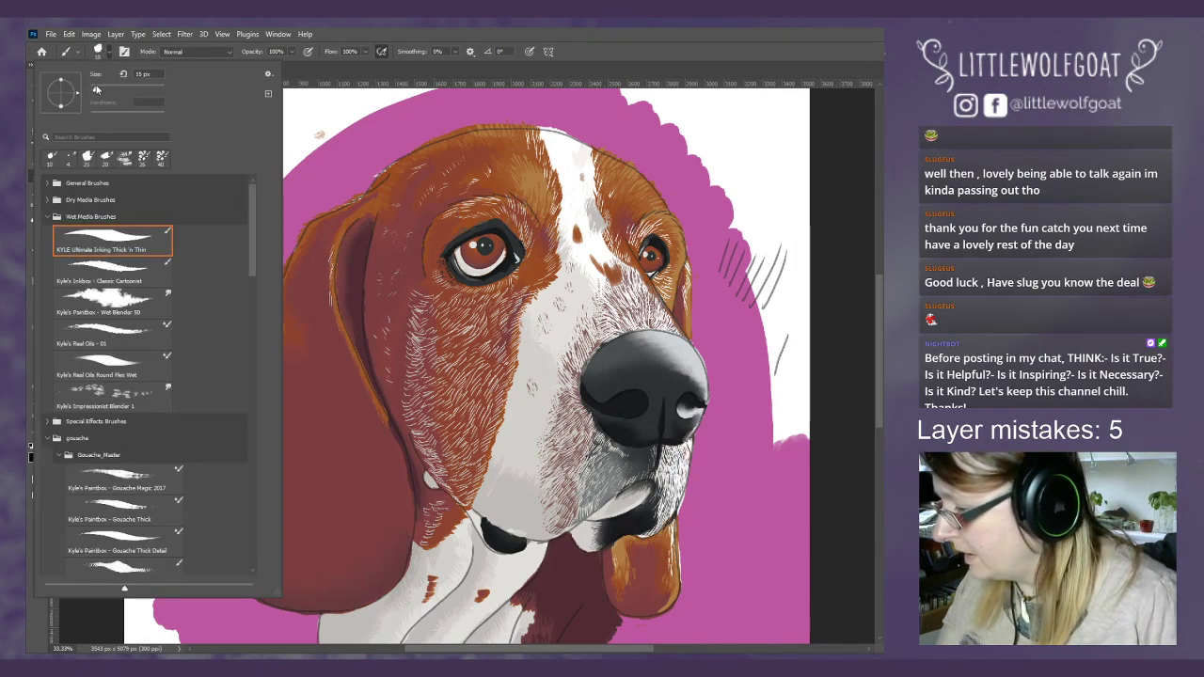
left_click(297, 64)
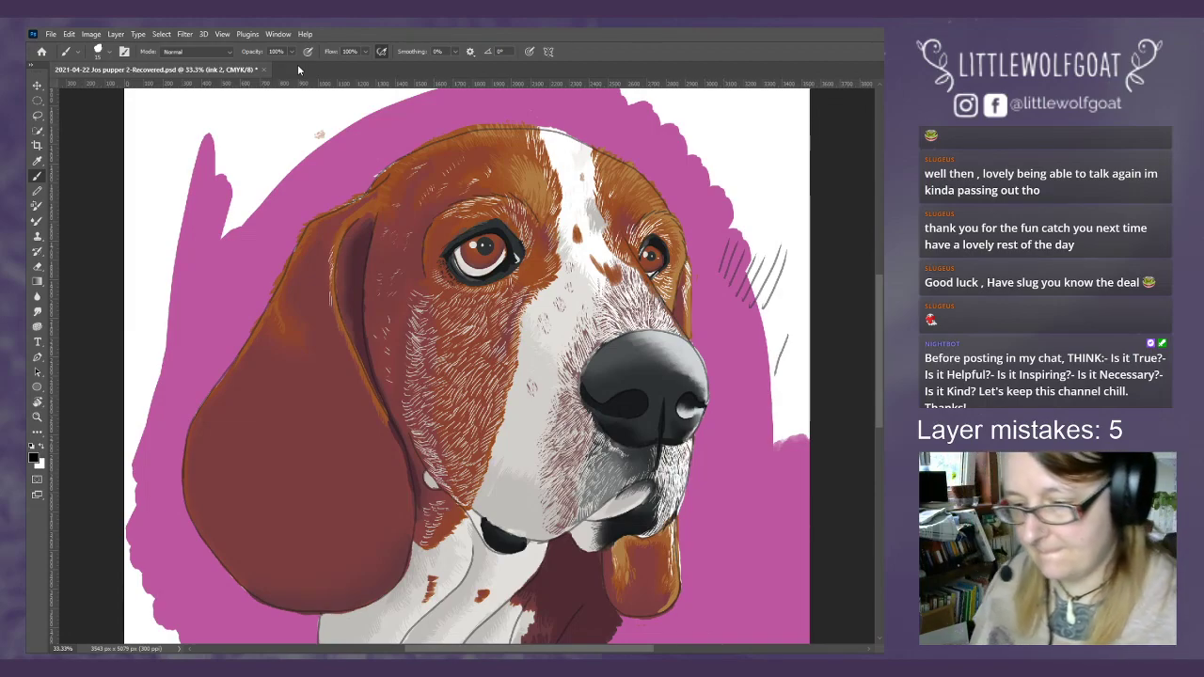
left_click_drag(748, 138, 780, 196)
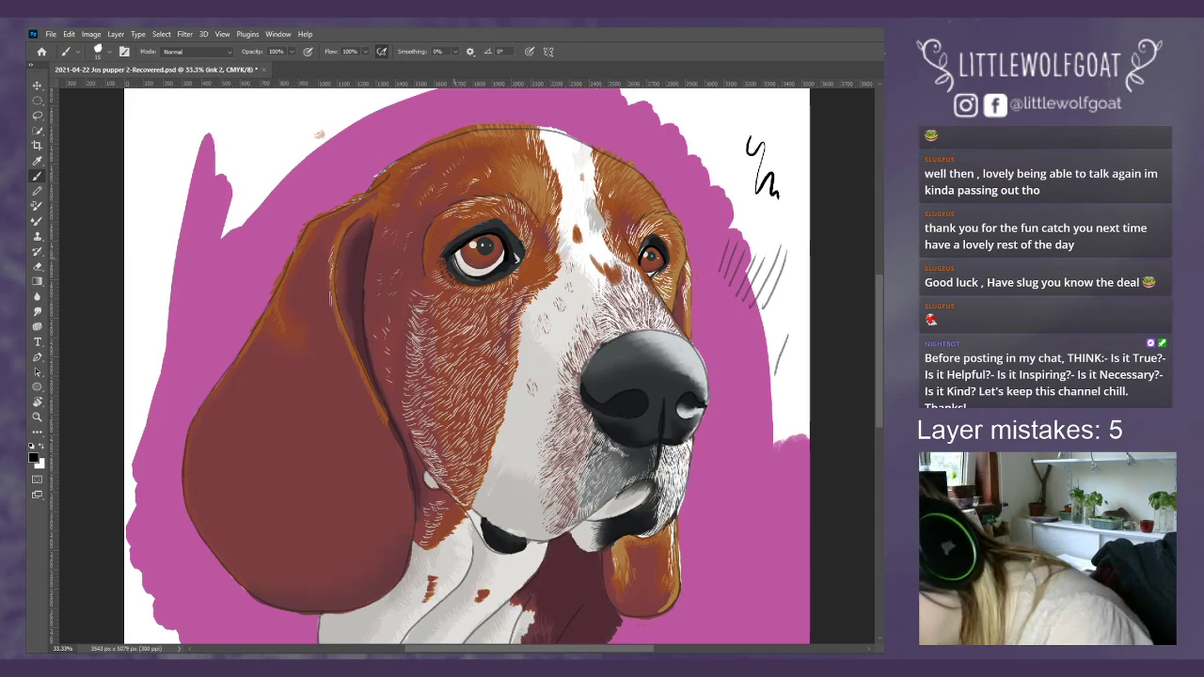
- Ink the rim of the near eye in black, including the upper lid
left_click(456, 263)
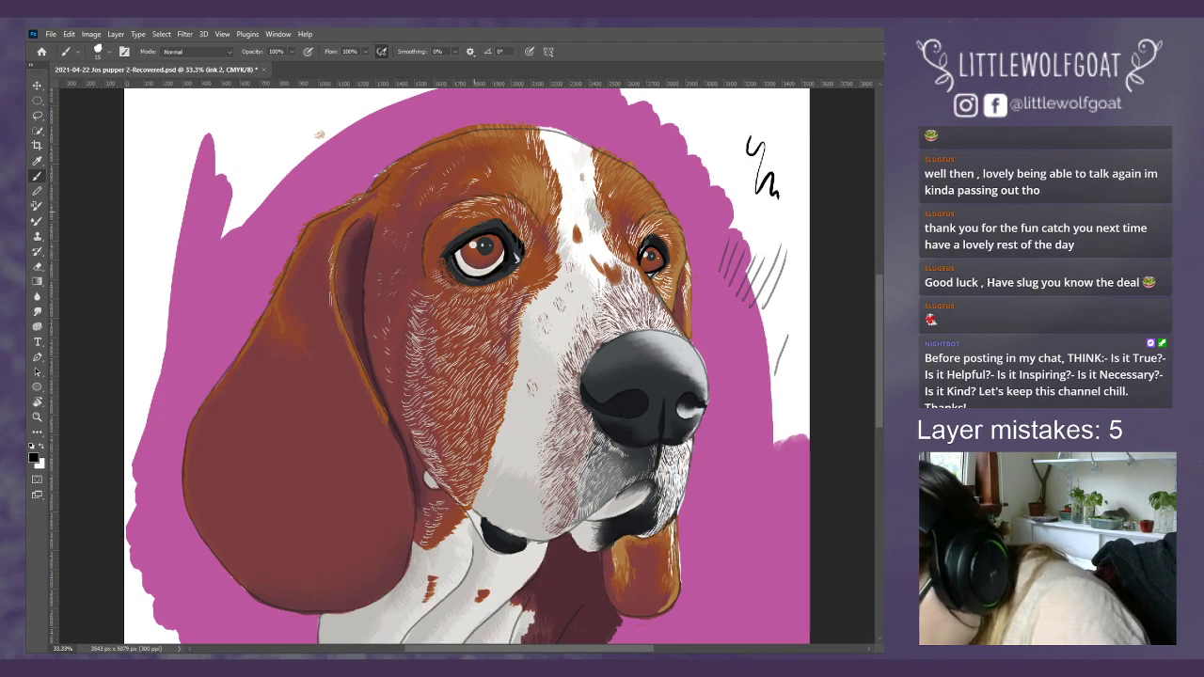
left_click_drag(492, 222, 443, 250)
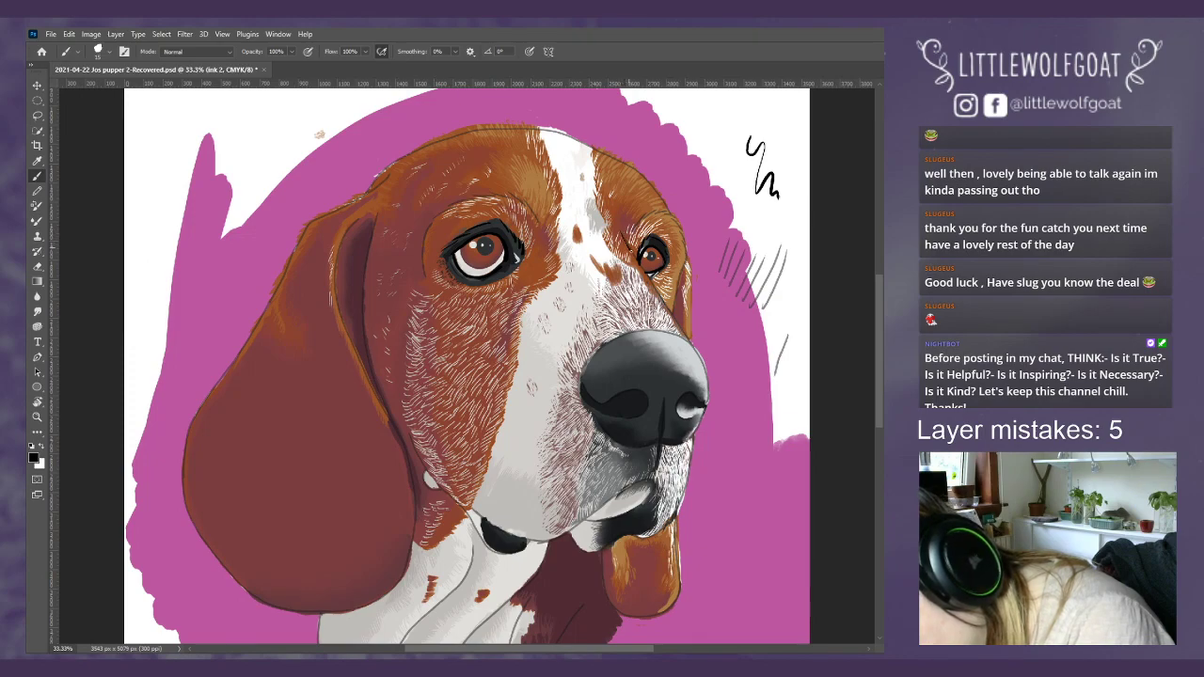
- Ink the muzzle's bridge line and the nose in black, covering its nostrils, outer contour and the groove running down to the mouth
left_click_drag(648, 280, 690, 343)
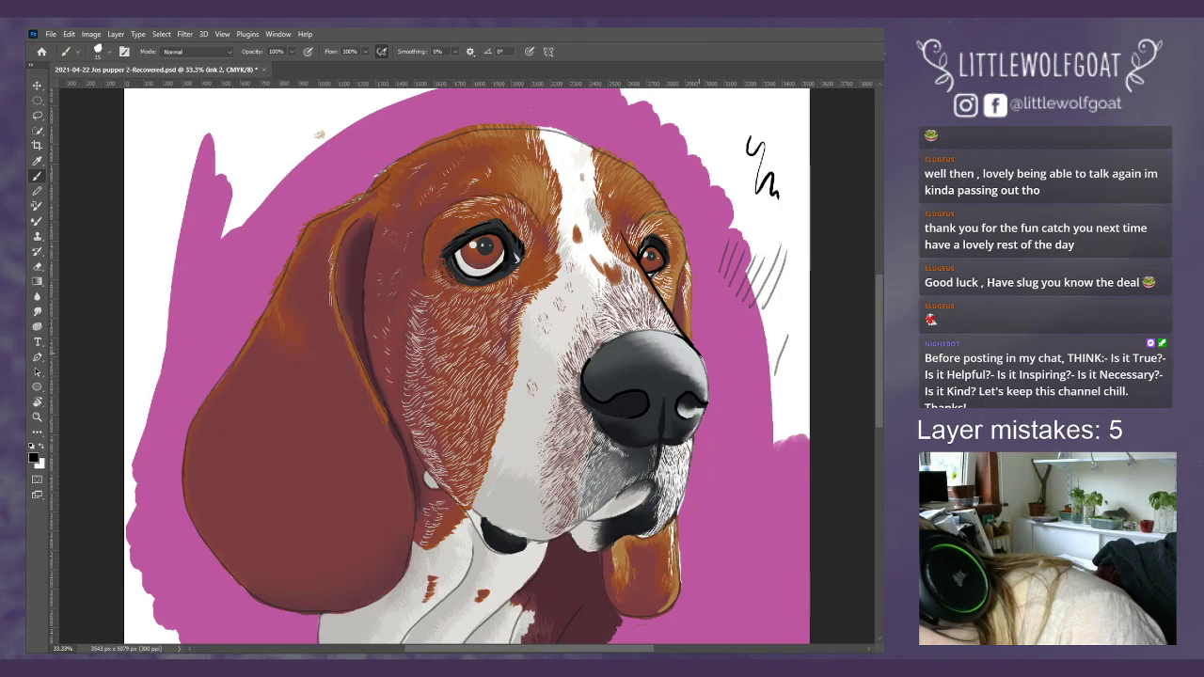
left_click_drag(704, 365, 709, 385)
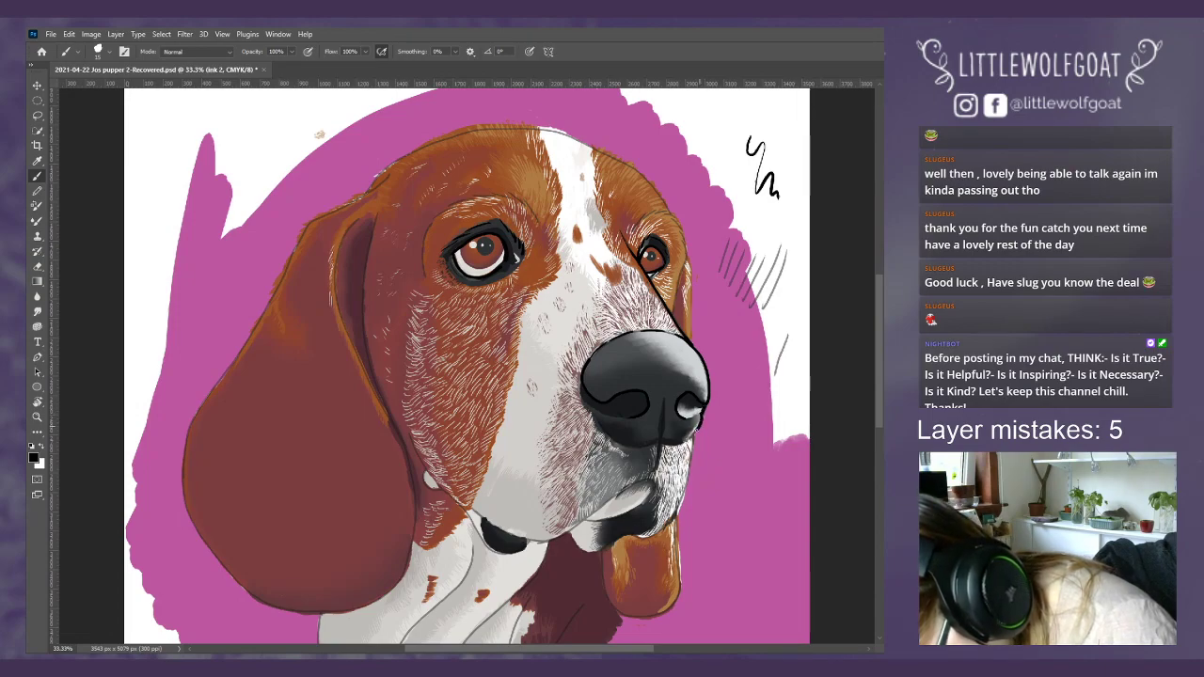
mouse_move(700, 429)
left_mouse_down()
mouse_move(677, 448)
mouse_move(658, 443)
left_mouse_up()
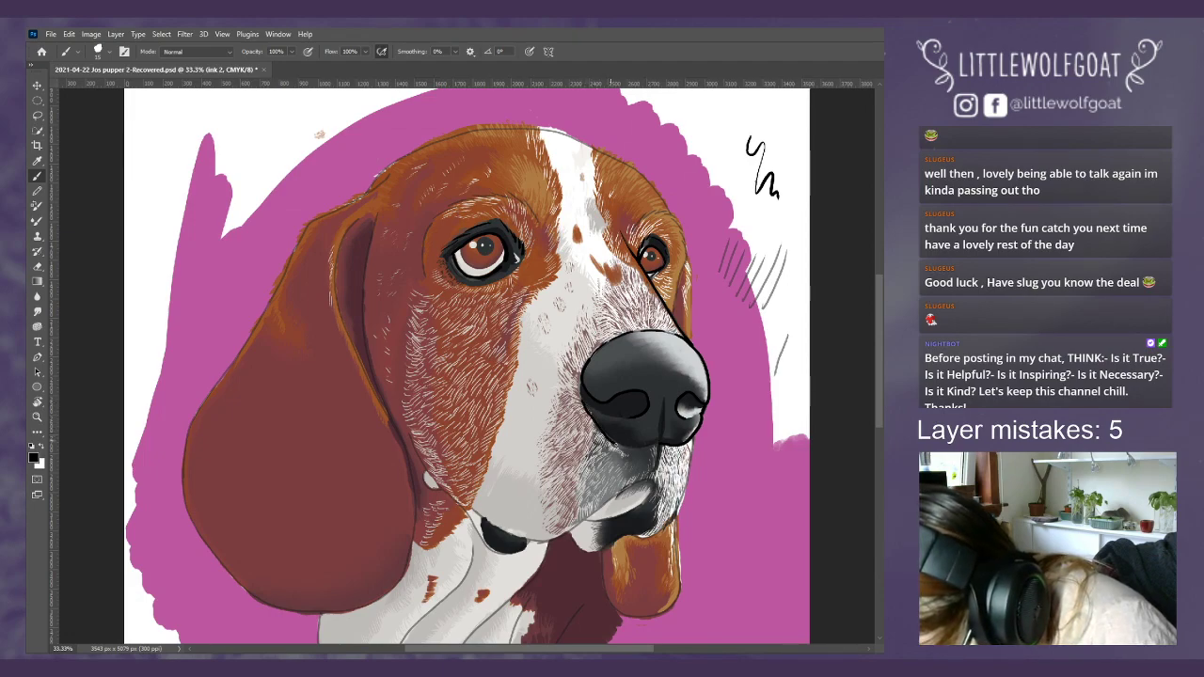
left_click_drag(628, 448, 660, 444)
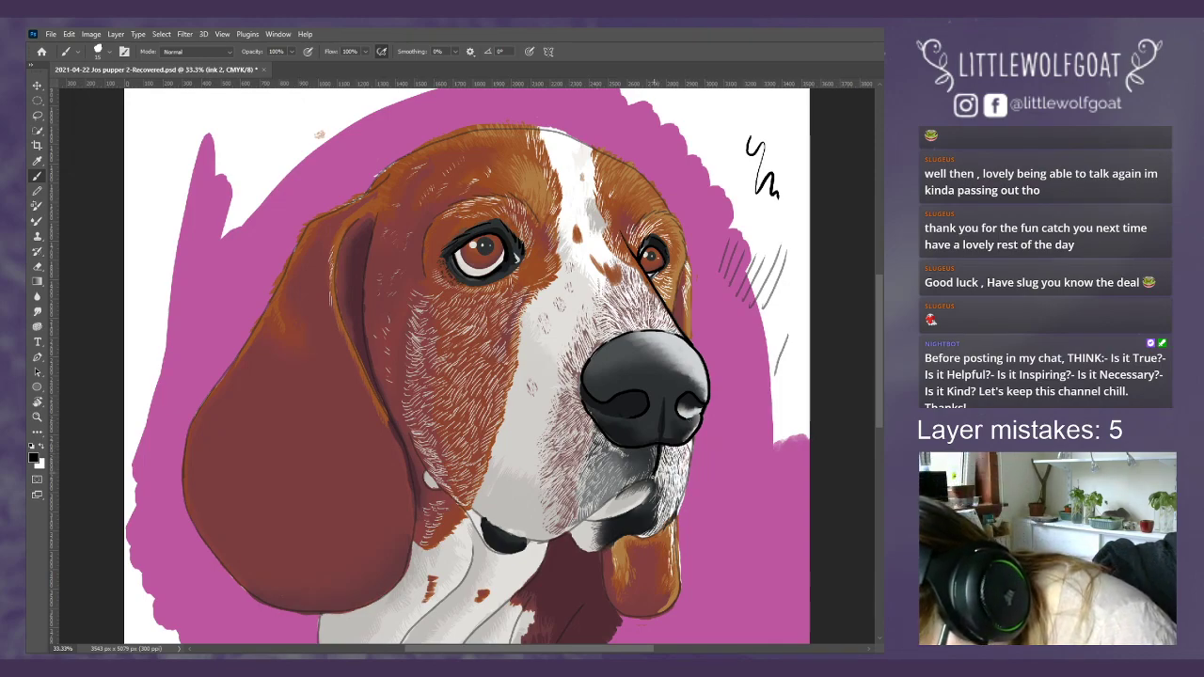
left_click_drag(657, 467, 653, 479)
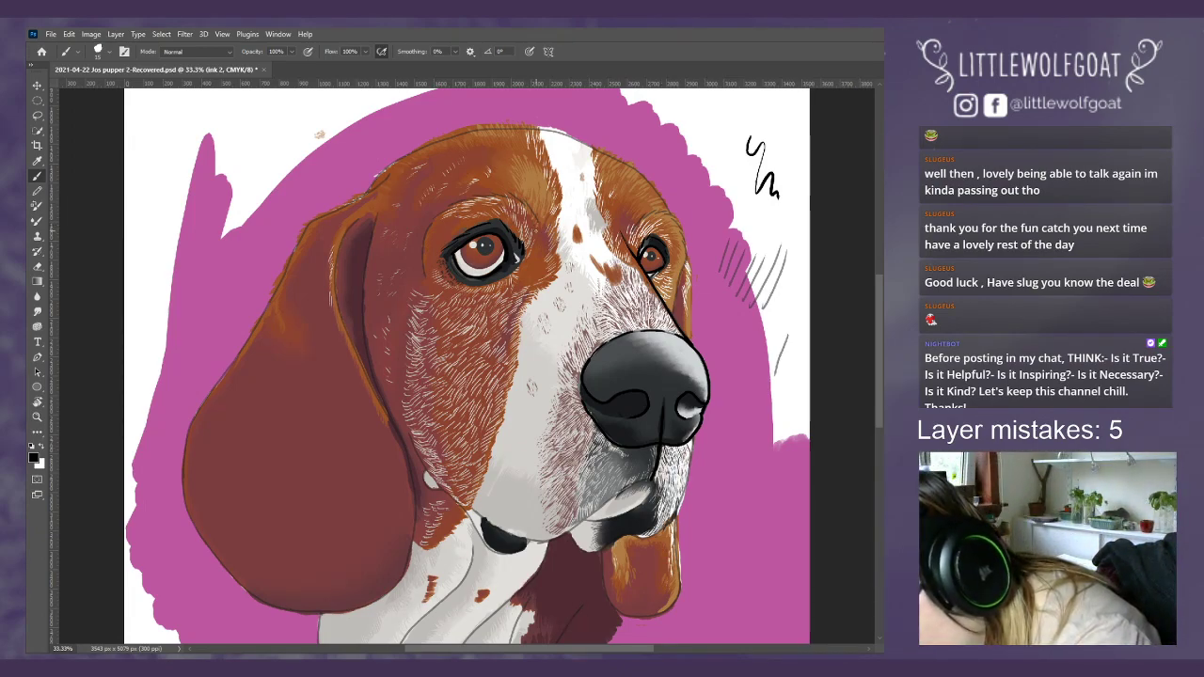
- Ink the brow lines above both eyes and outline the far cheek and ear edge, undoing and redrawing the cheek line
mouse_move(527, 192)
left_mouse_down()
mouse_move(538, 226)
mouse_move(477, 191)
mouse_move(434, 221)
left_mouse_up()
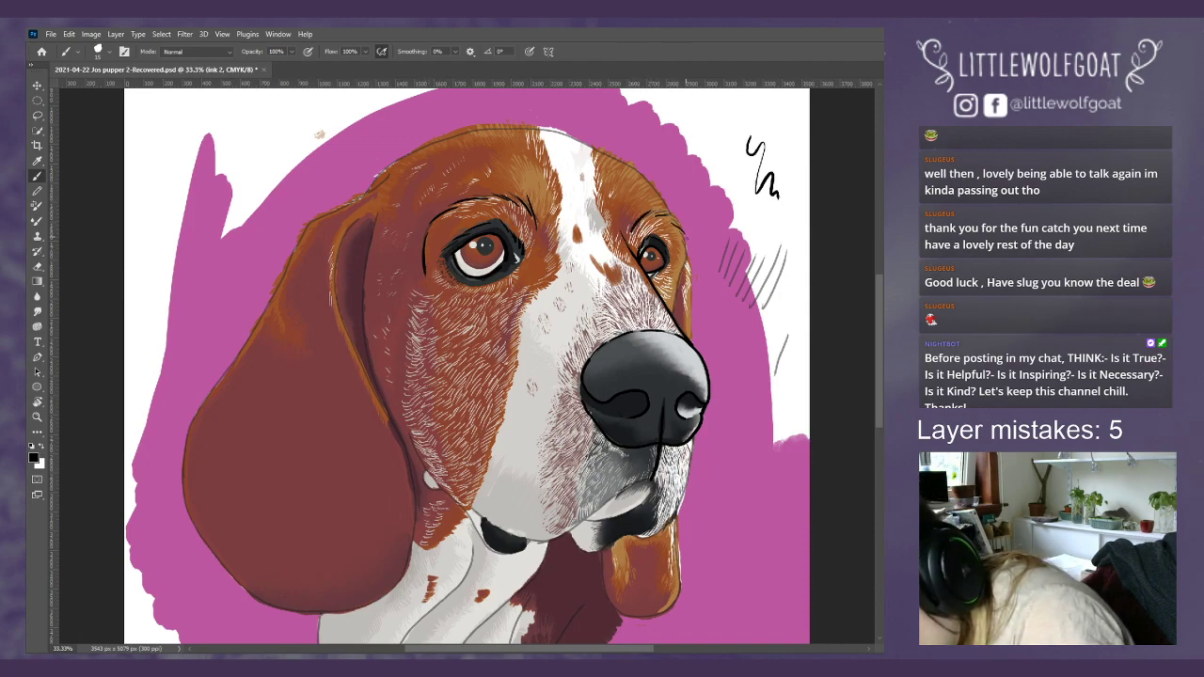
left_click_drag(683, 266, 671, 304)
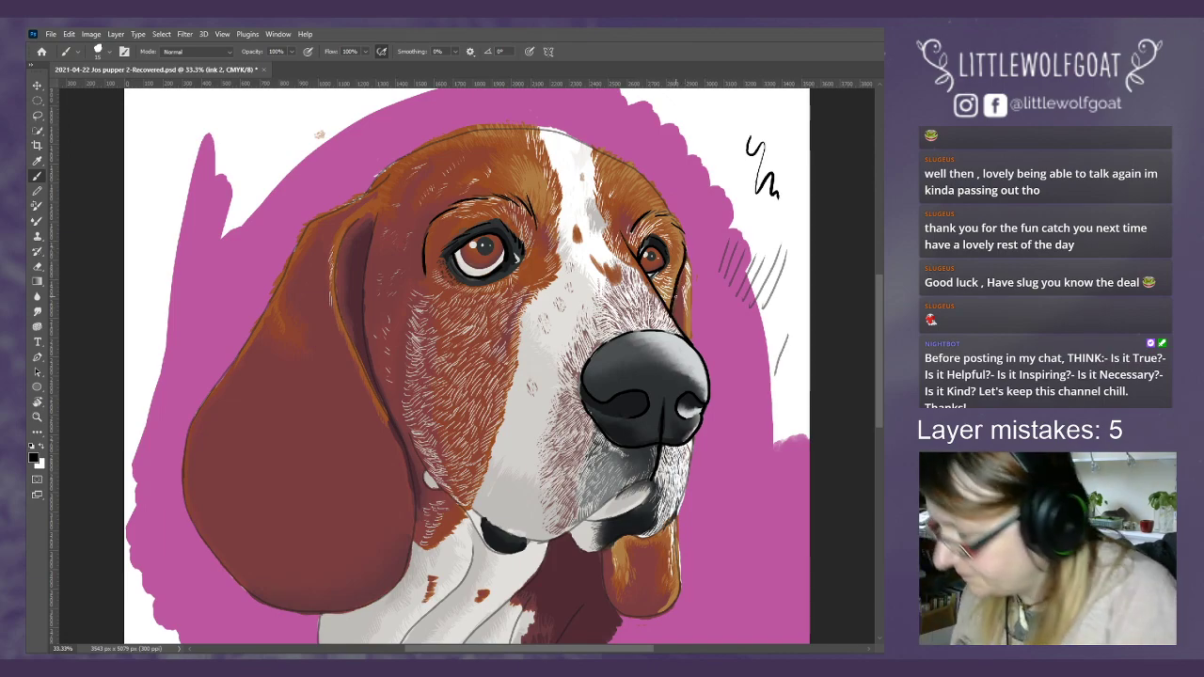
left_click(71, 36)
left_click(94, 46)
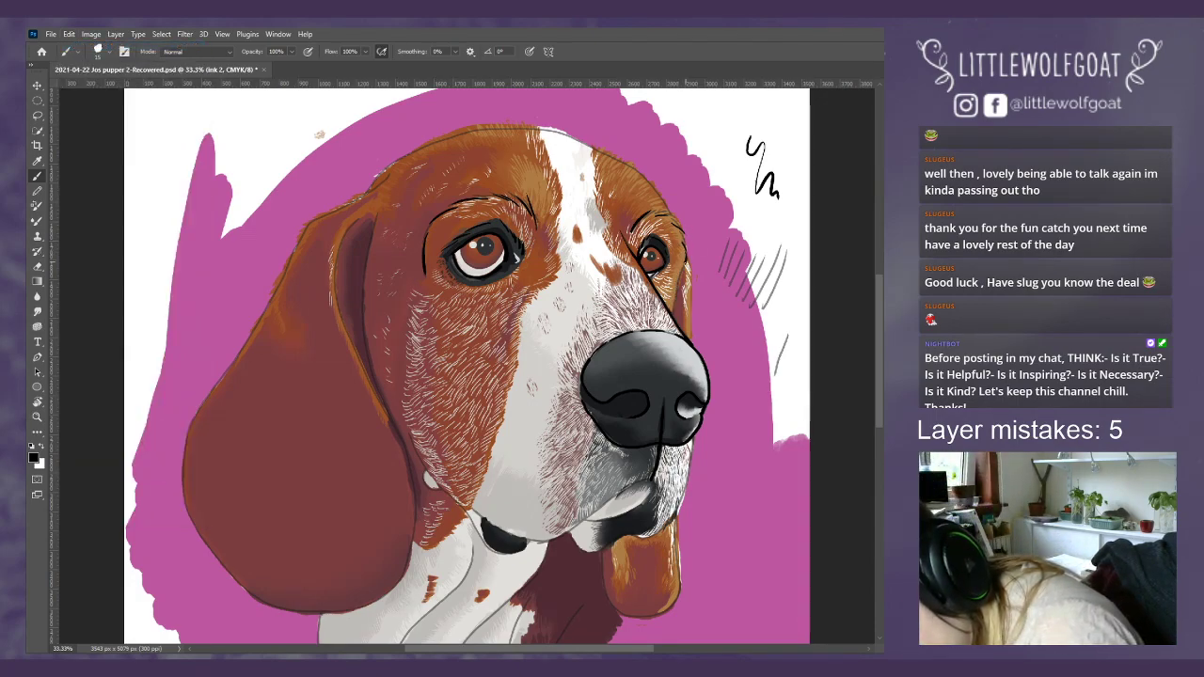
left_click_drag(679, 279, 677, 294)
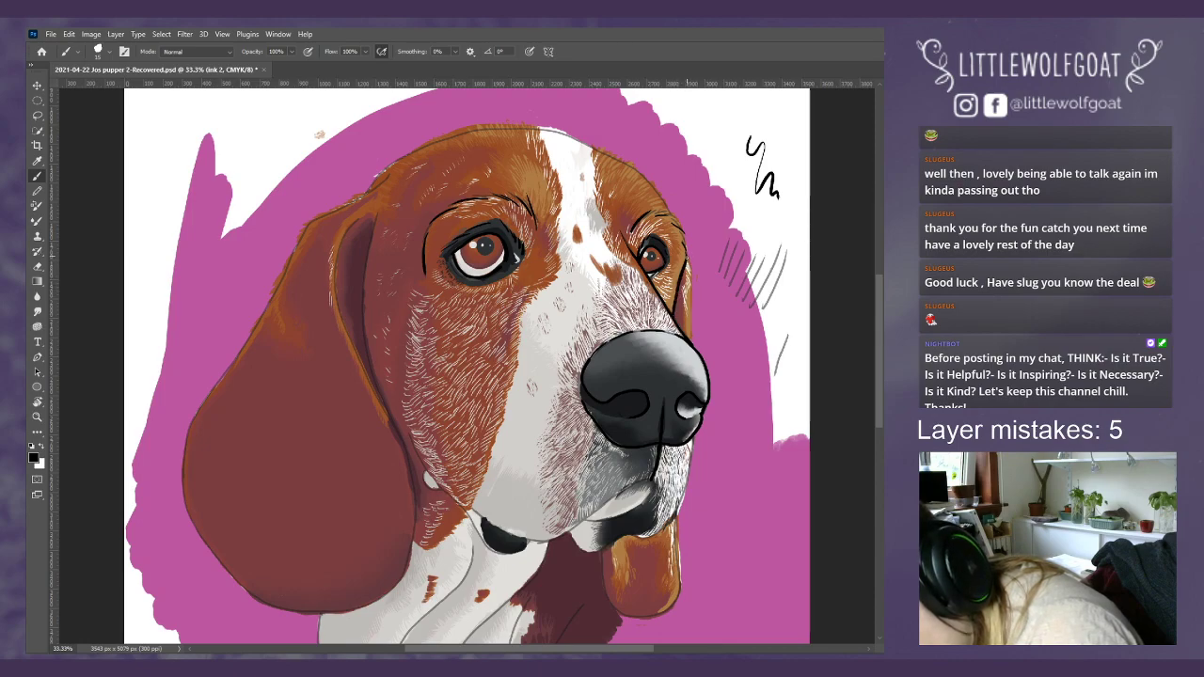
left_click_drag(691, 273, 691, 297)
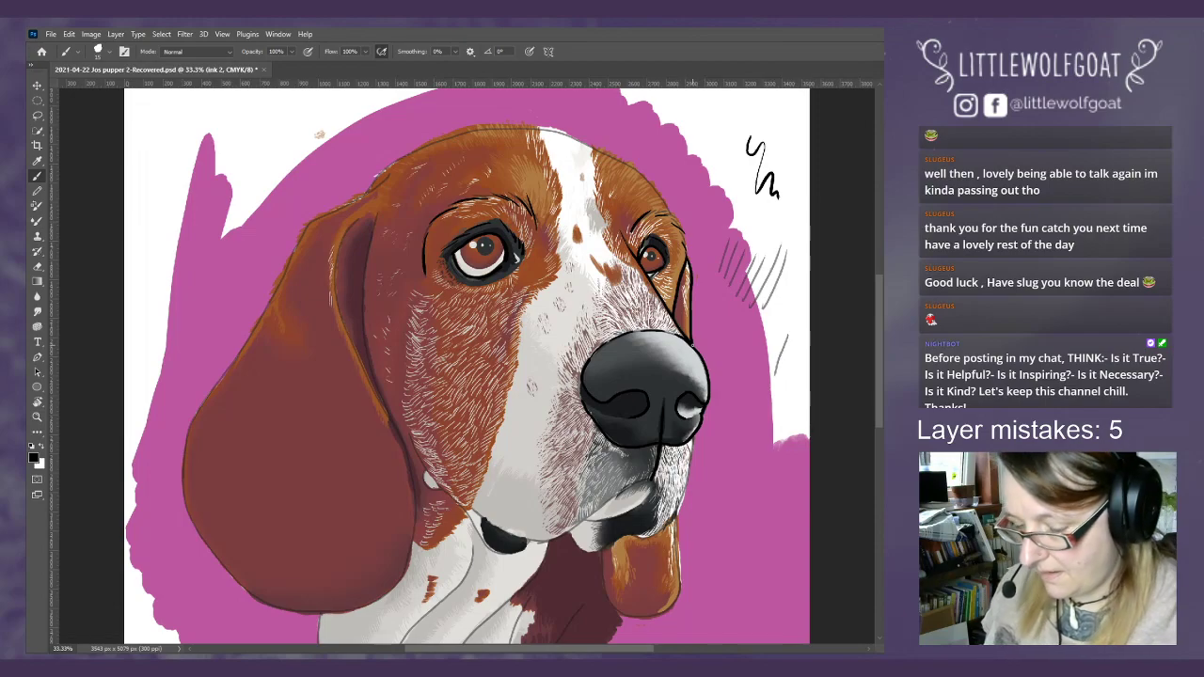
- Ink the mouth, chin and muzzle contours in black and continue the jaw line up the near cheek beside the ear
left_click_drag(878, 366, 882, 384)
scroll(881, 384, "down", 5)
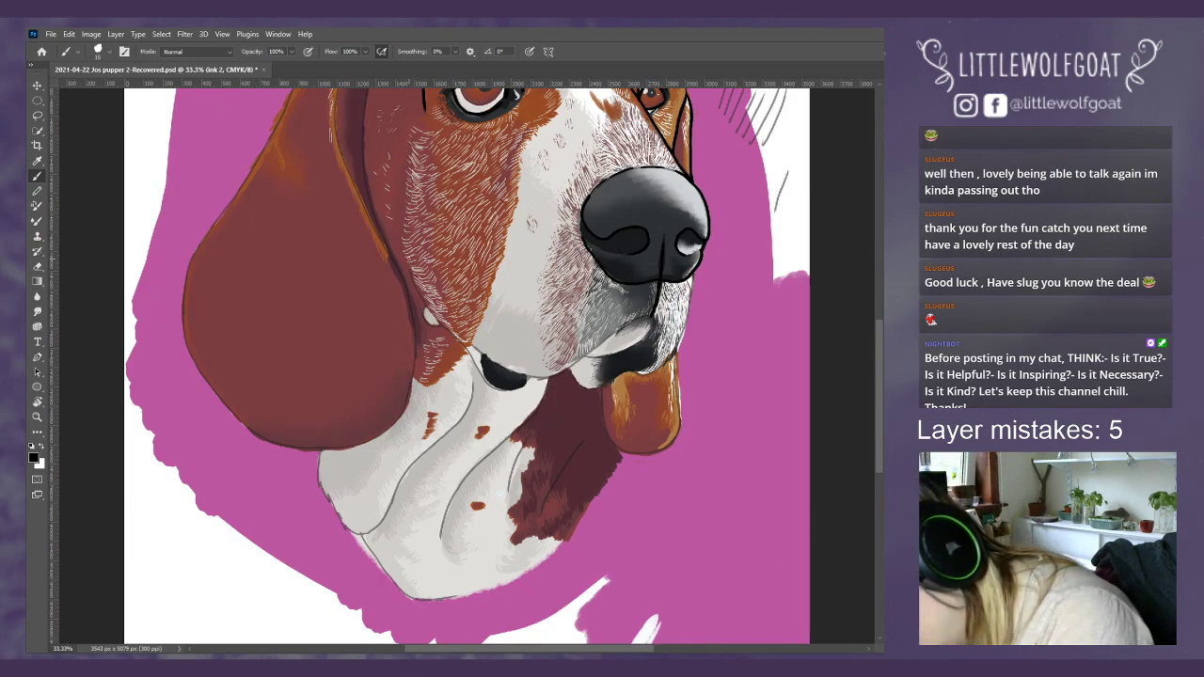
left_click_drag(405, 252, 410, 272)
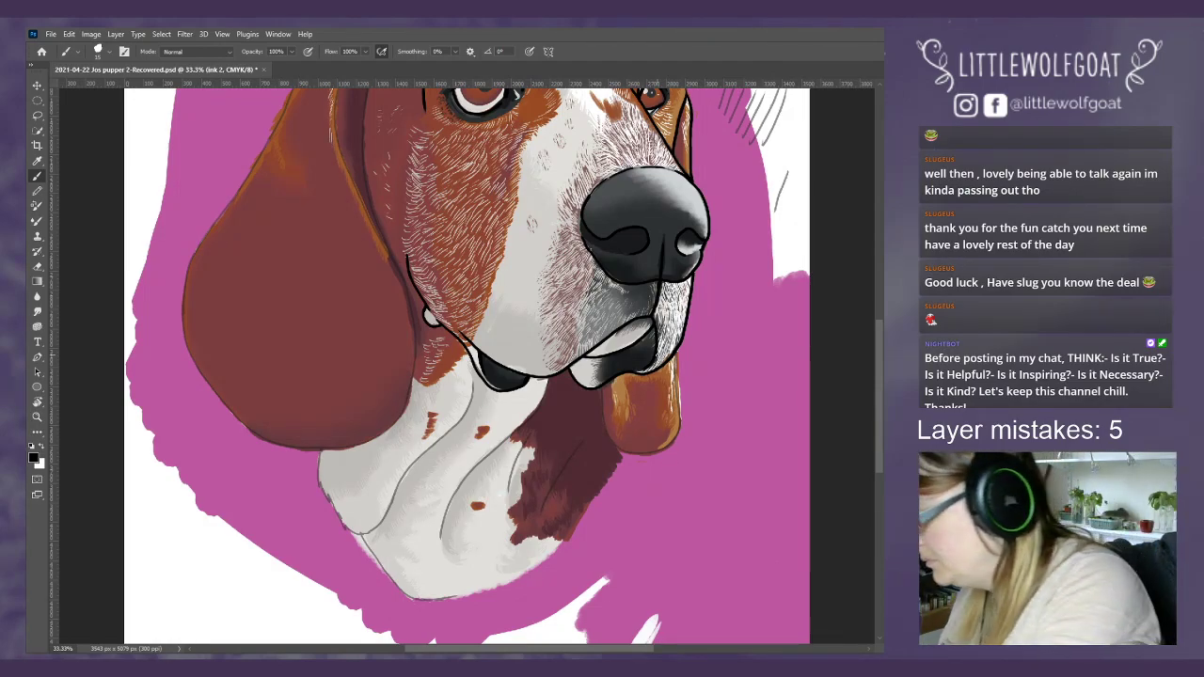
- Give the eraser a larger brush tip for cleaning up the ink lines
left_click(42, 265)
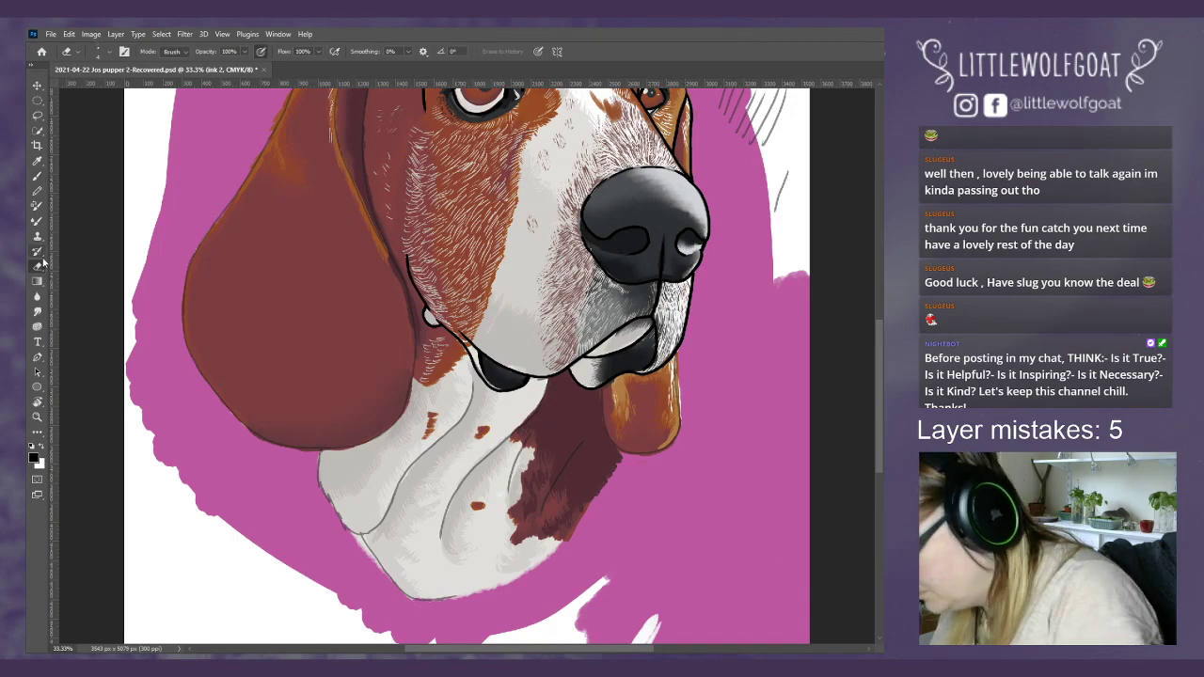
left_click(99, 53)
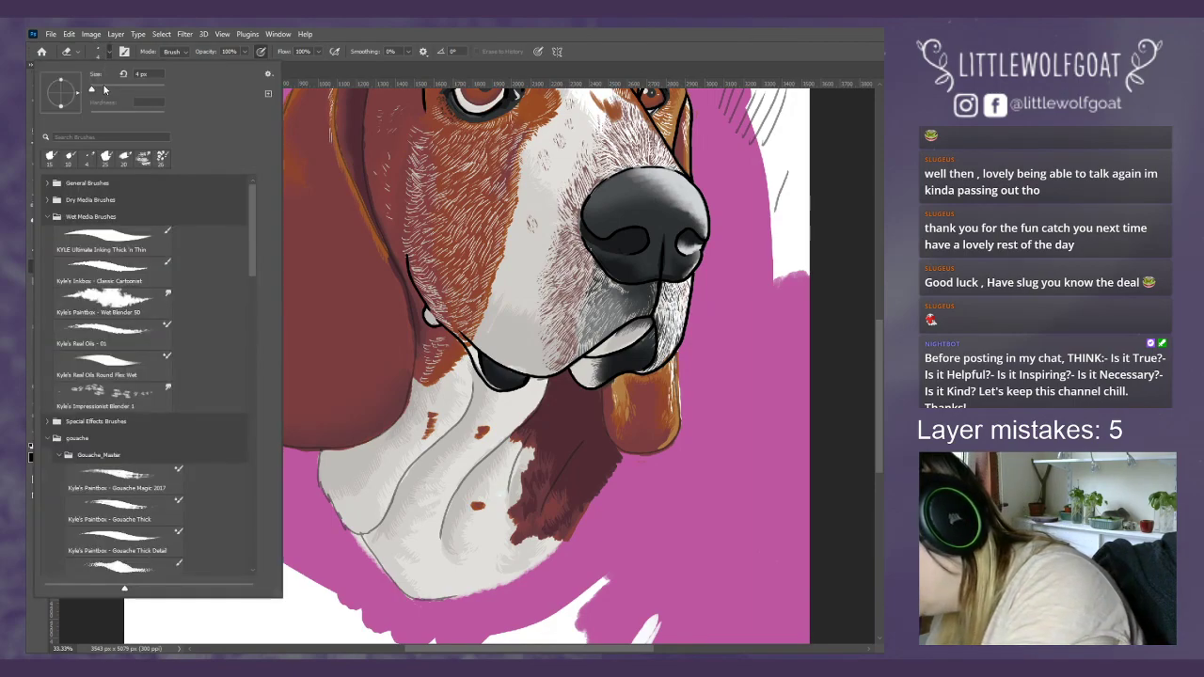
left_click(316, 72)
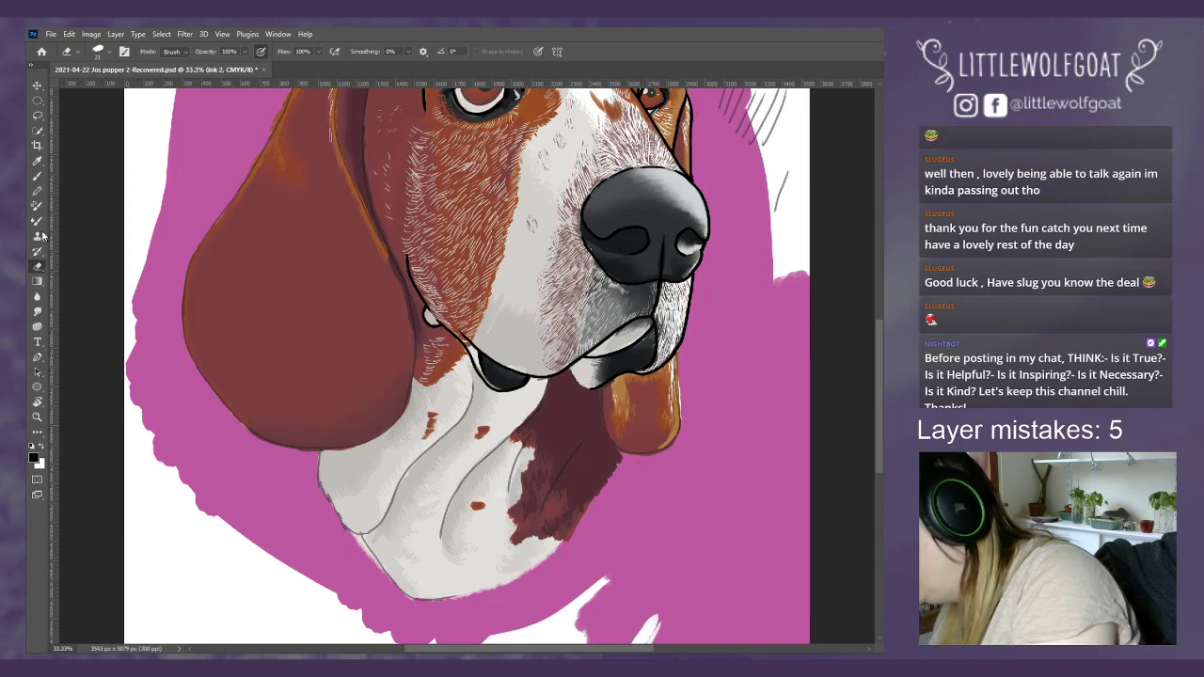
- Ink the far ear's hanging tip below the jaw in black, outlining both sides and its rounded lower edge
left_click(38, 176)
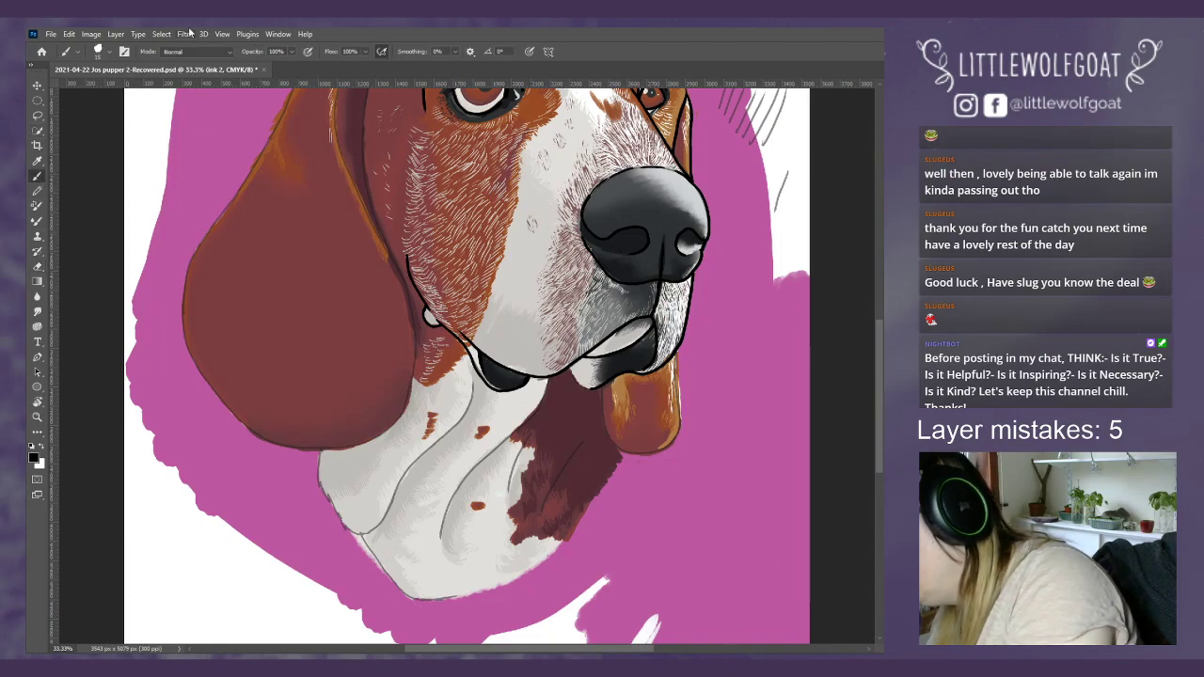
left_click(234, 33)
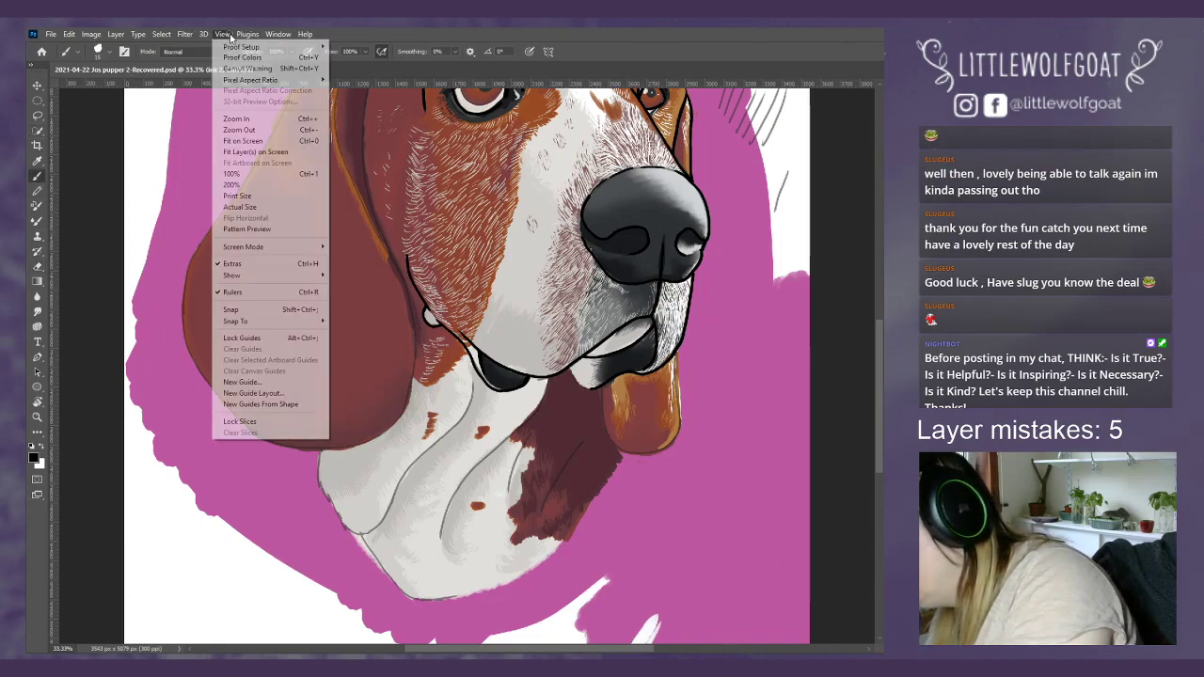
left_click(240, 113)
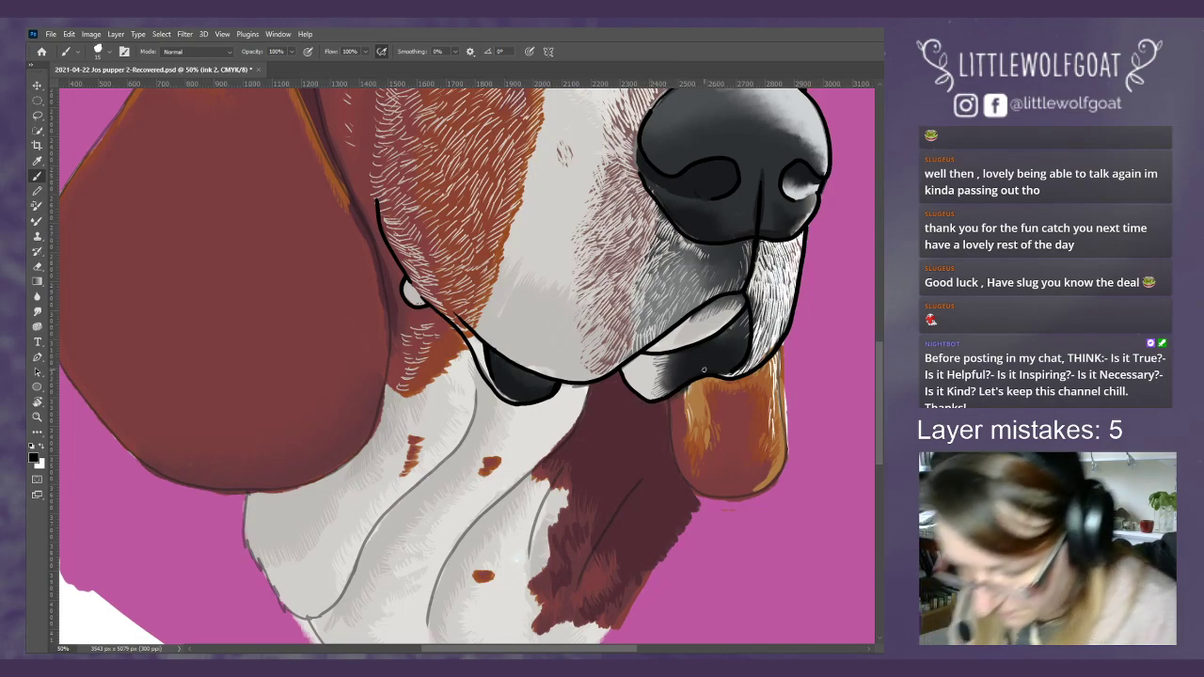
left_click_drag(880, 383, 875, 425)
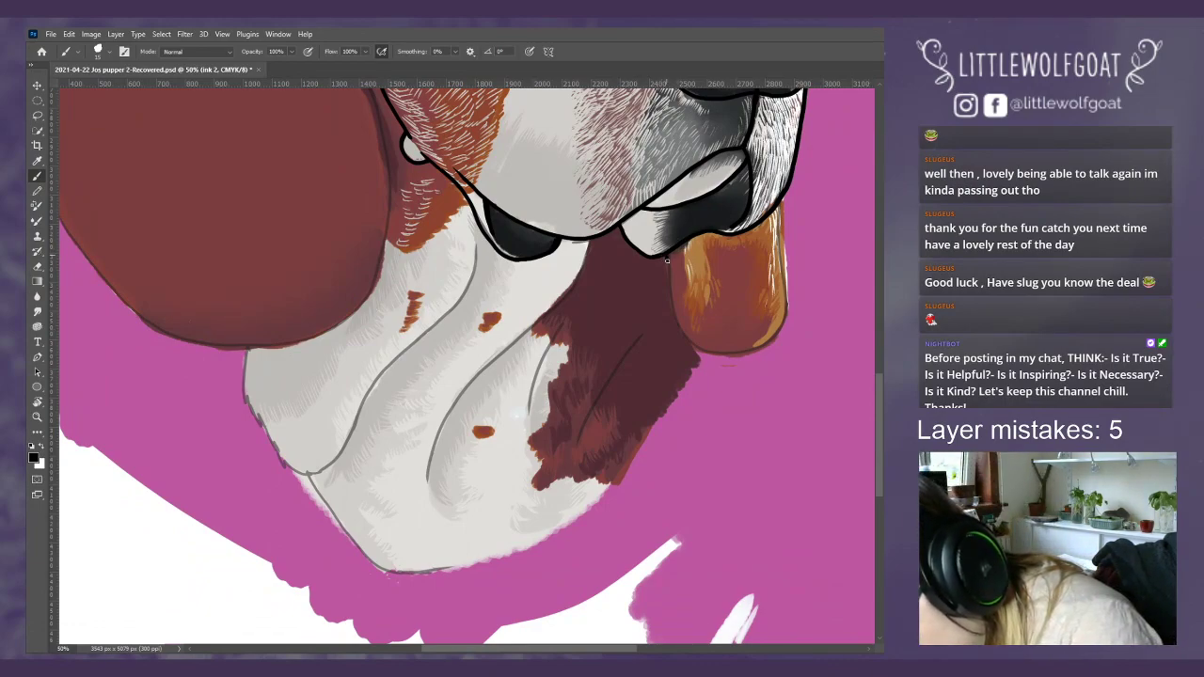
left_click_drag(668, 272, 685, 337)
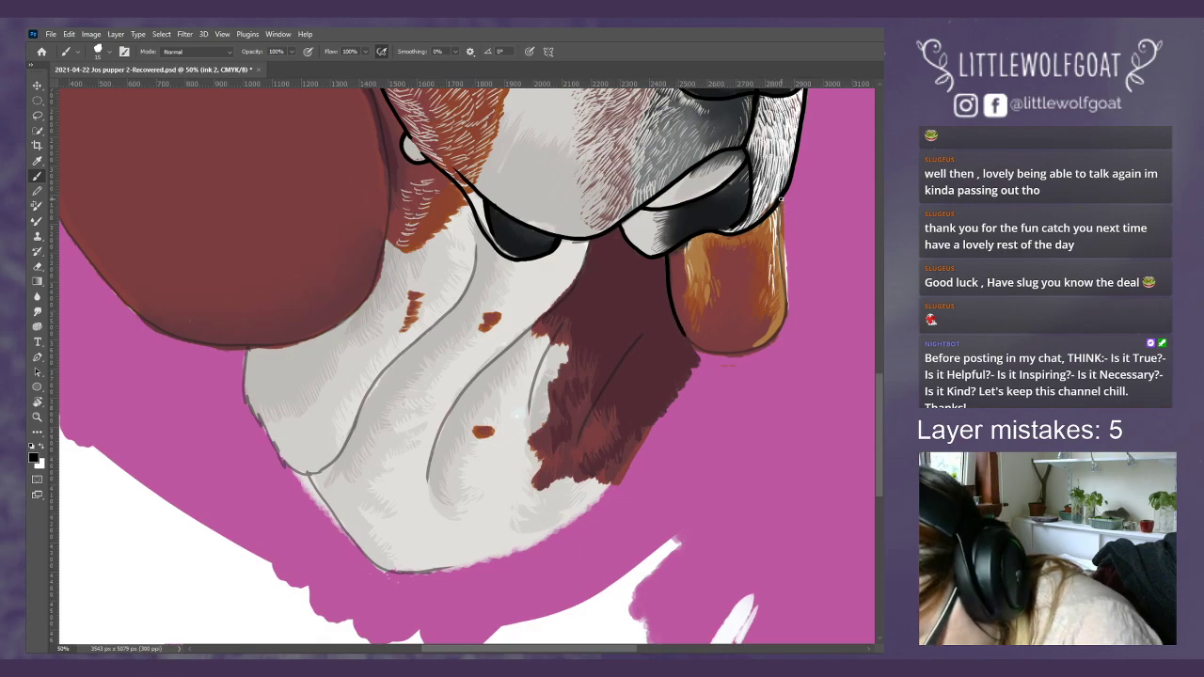
left_click_drag(780, 207, 779, 330)
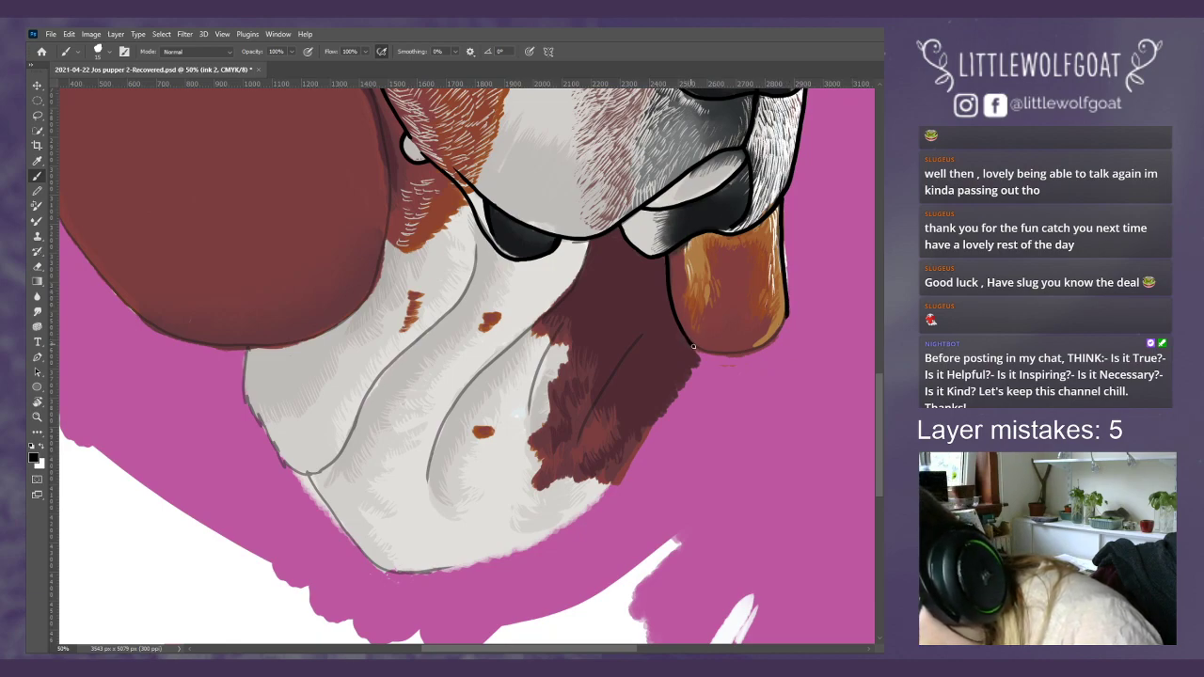
left_click_drag(719, 355, 776, 333)
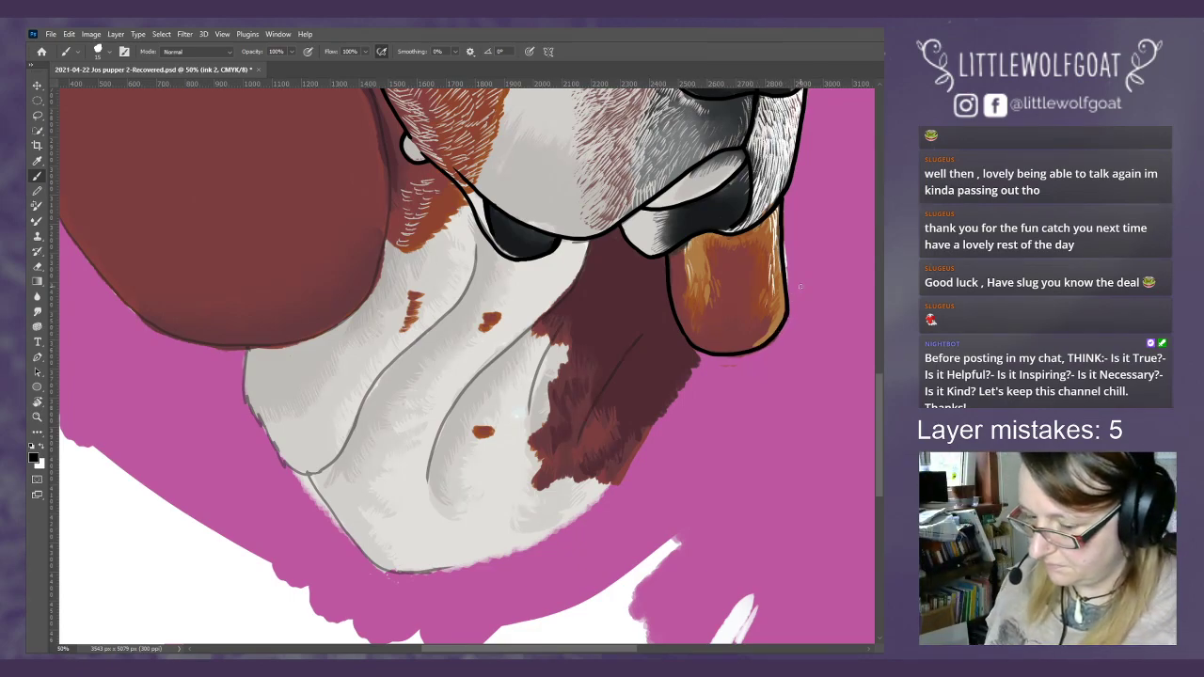
- Try inking the upper front edge of the near ear in black, and undo those strokes
left_click_drag(877, 387, 879, 280)
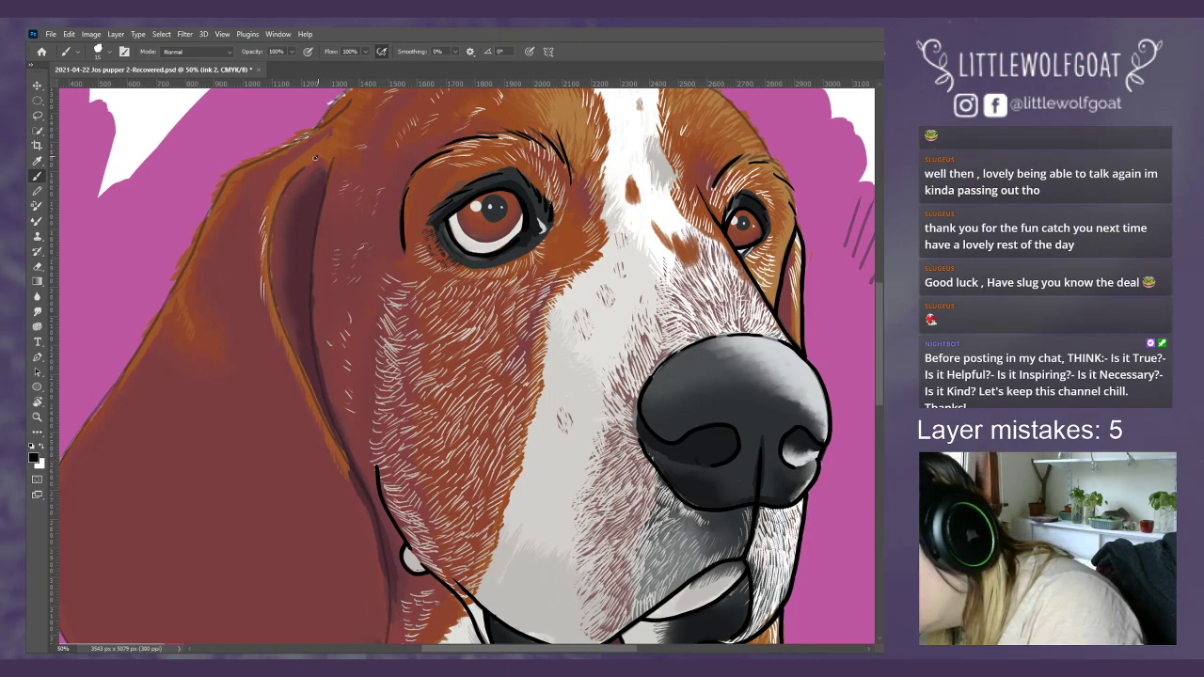
left_click_drag(315, 158, 299, 170)
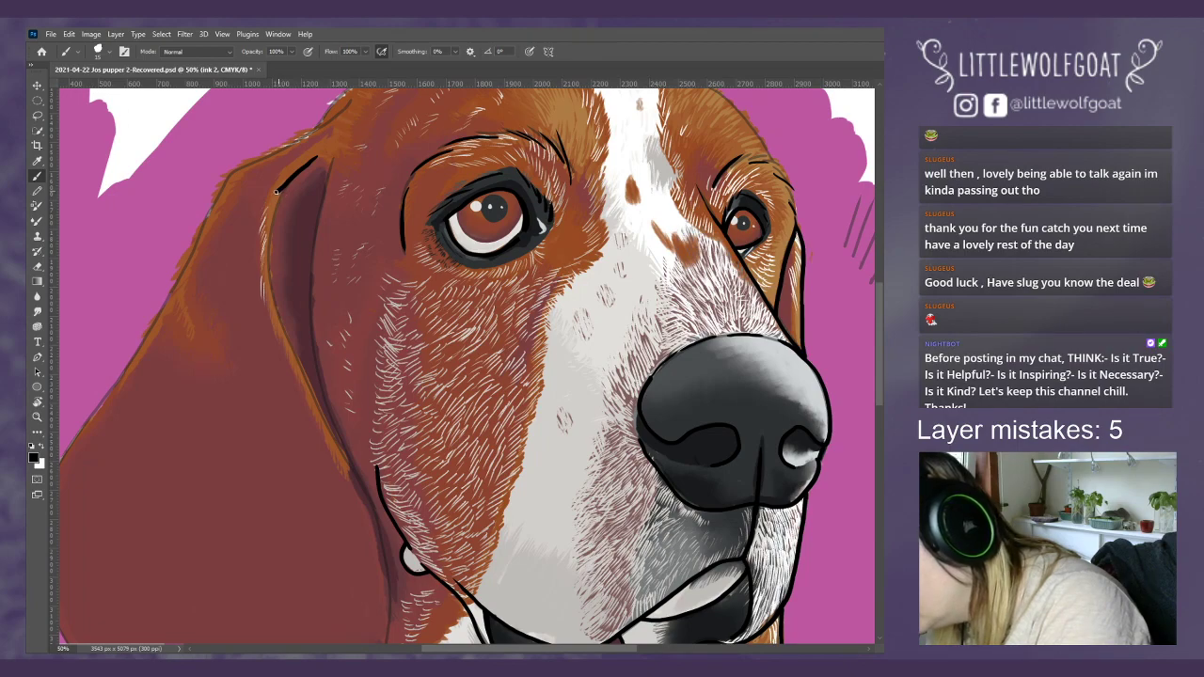
left_click_drag(277, 191, 271, 275)
left_click(69, 33)
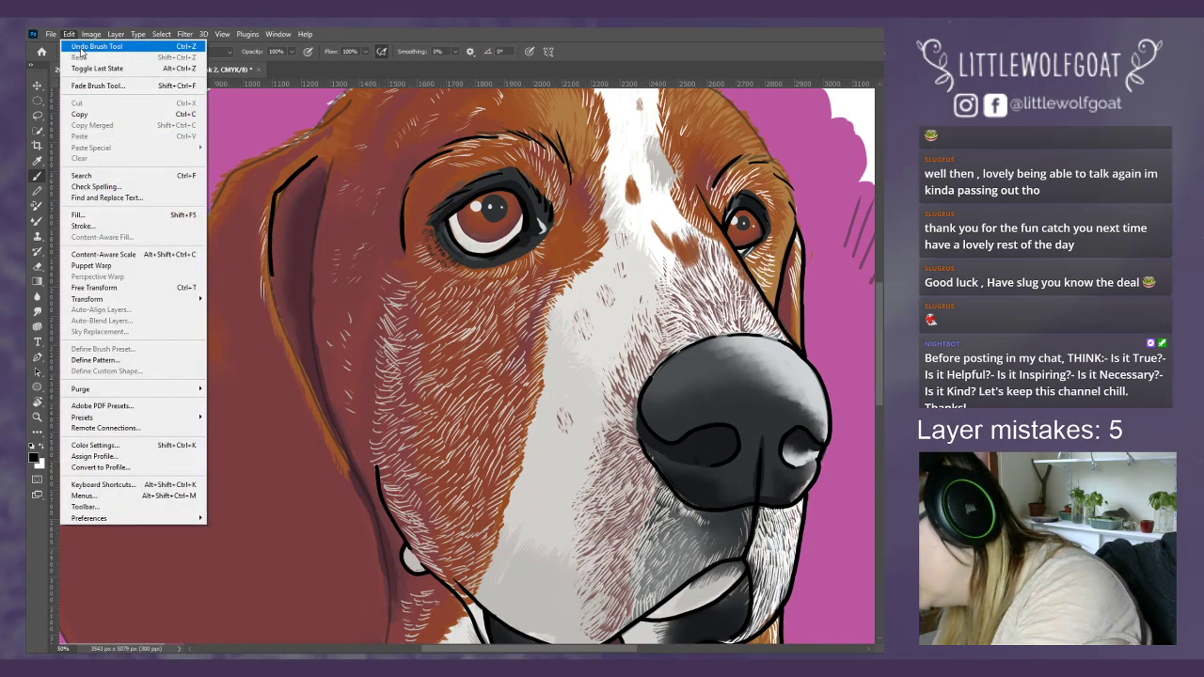
left_click(83, 46)
left_click(69, 34)
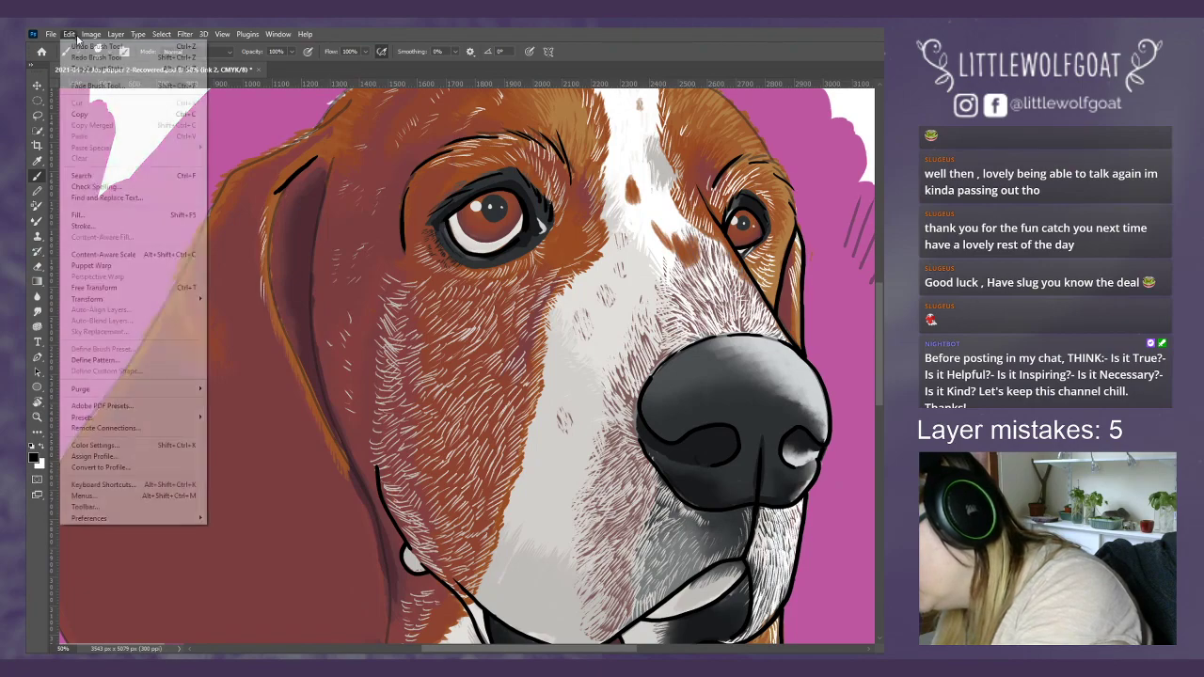
mouse_move(92, 34)
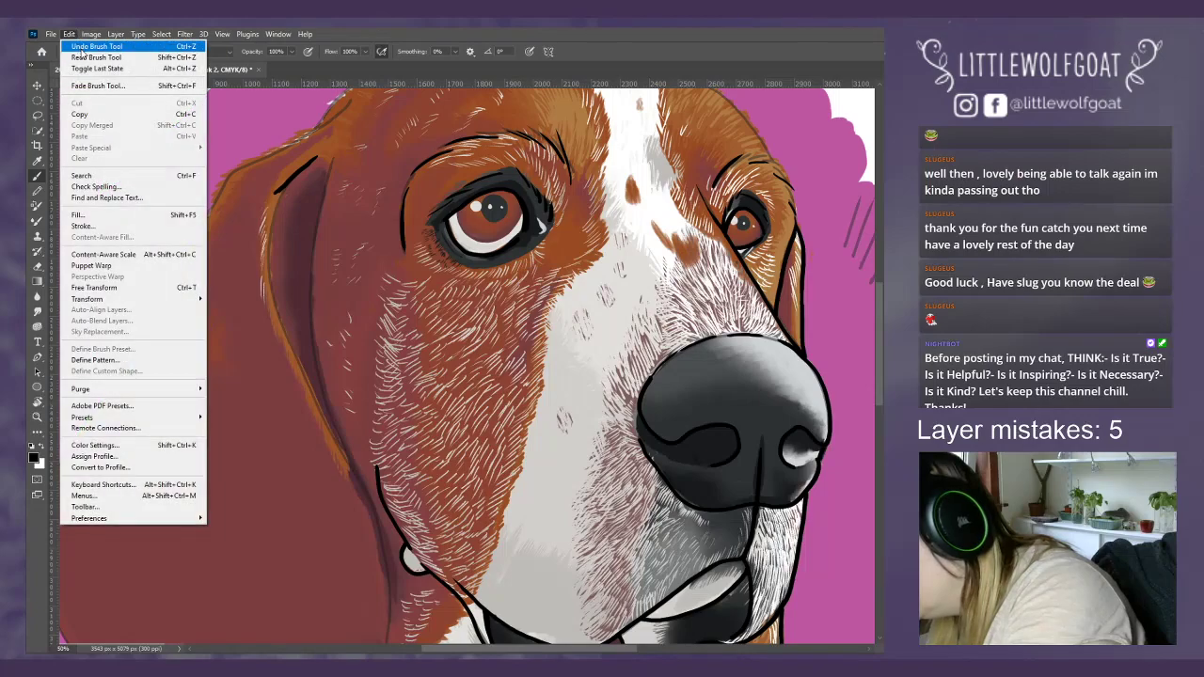
left_click(83, 49)
left_click(68, 34)
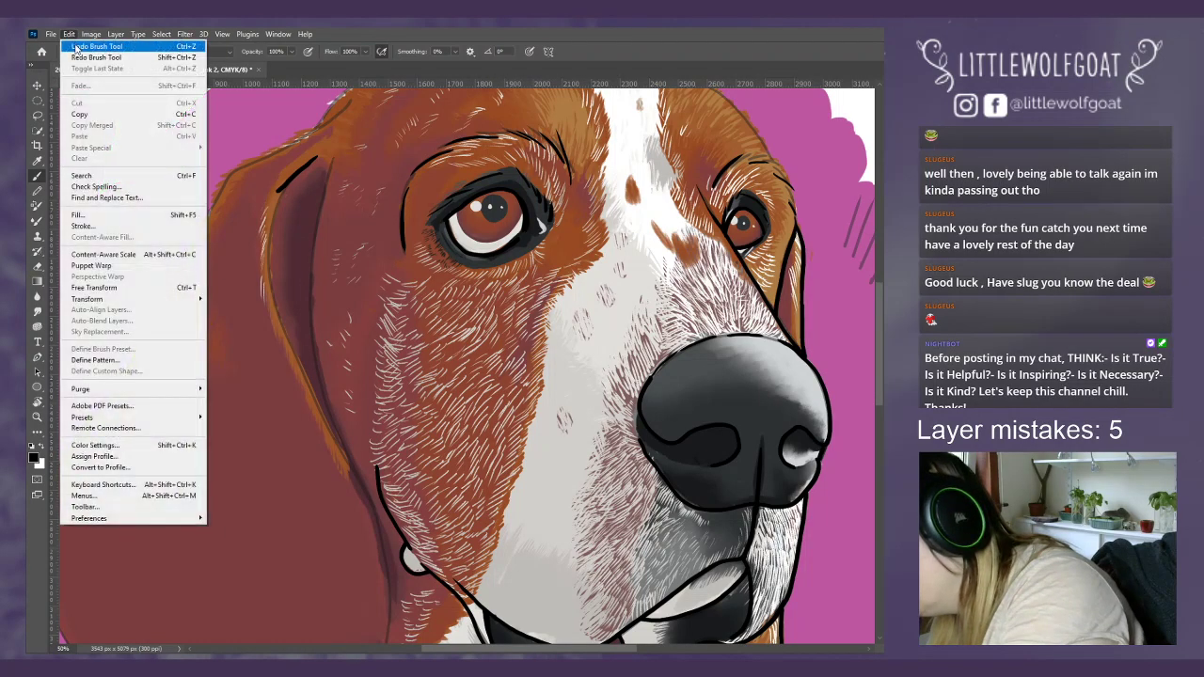
left_click(81, 51)
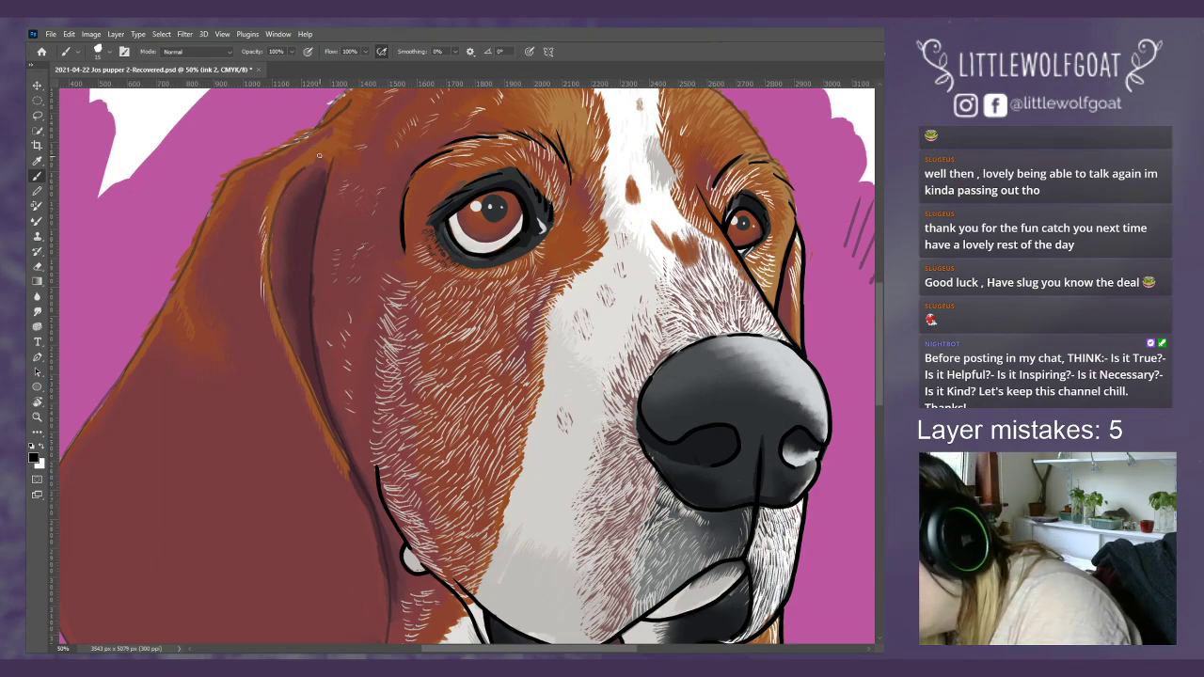
- Ink the near ear's front edge from its top down past the jaw, plus the inner fold line beside the cheek
left_click_drag(300, 170, 268, 246)
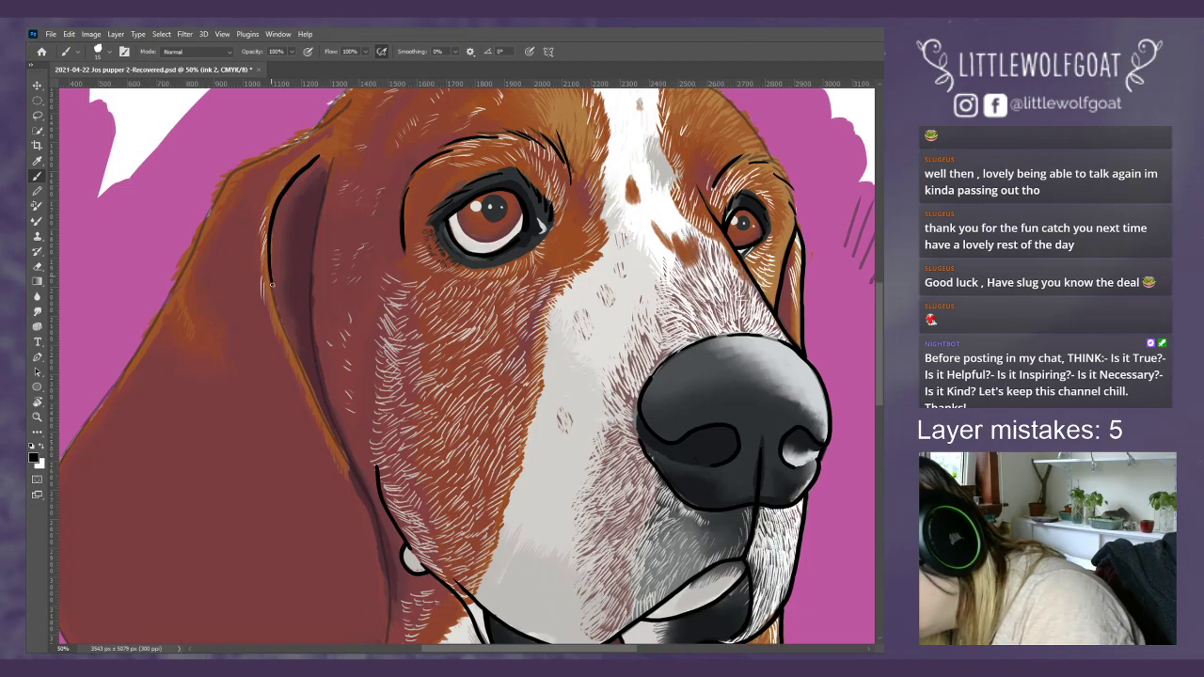
mouse_move(275, 306)
left_mouse_down()
mouse_move(378, 517)
mouse_move(393, 628)
left_mouse_up()
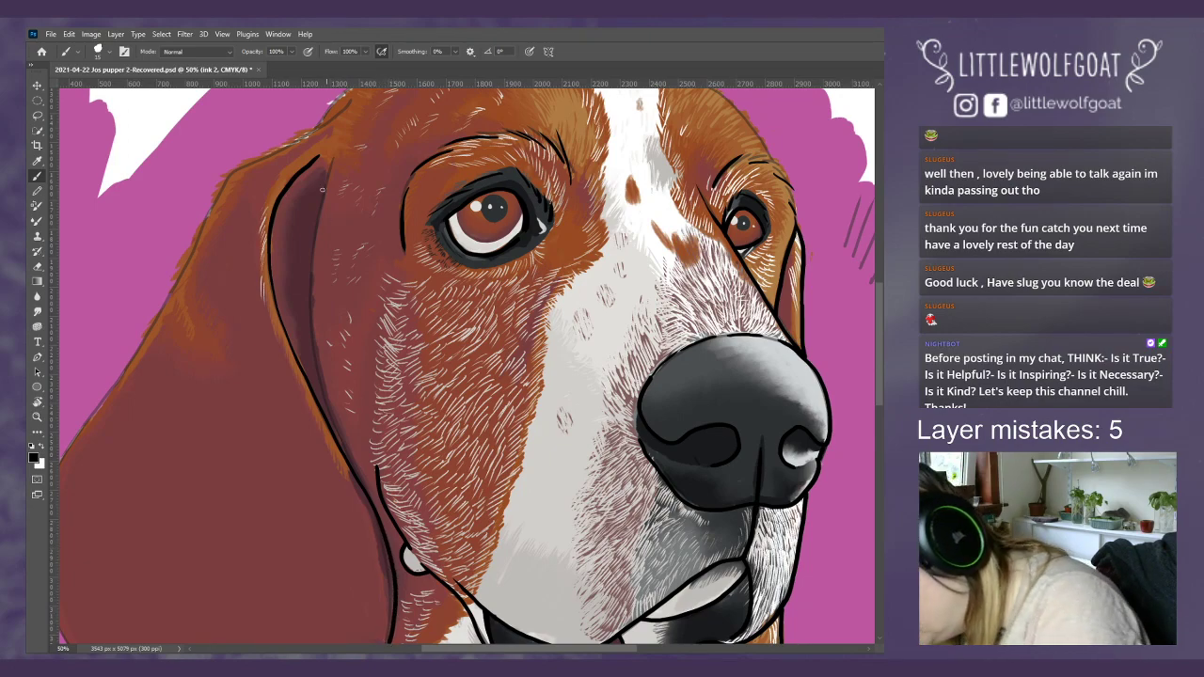
mouse_move(328, 175)
left_mouse_down()
mouse_move(312, 256)
mouse_move(319, 374)
mouse_move(345, 451)
mouse_move(375, 469)
left_mouse_up()
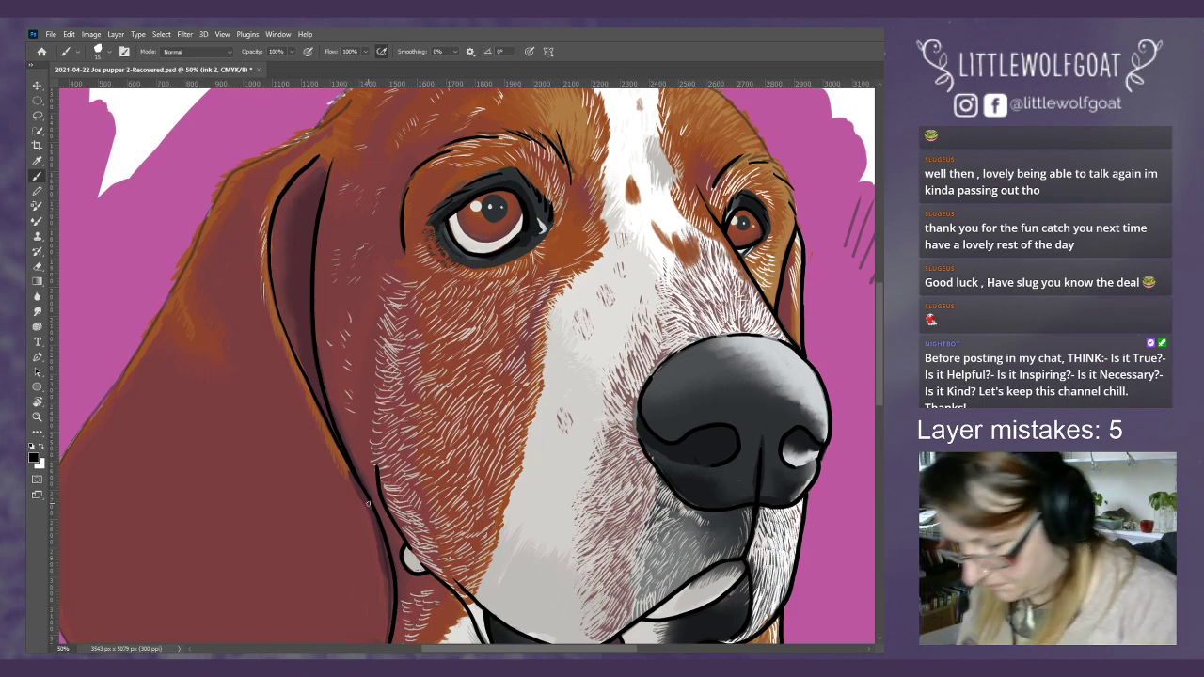
- Outline the near ear's rounded lower end and outer edge in black, with short furry strokes along the upper part
scroll(244, 528, "down", 5)
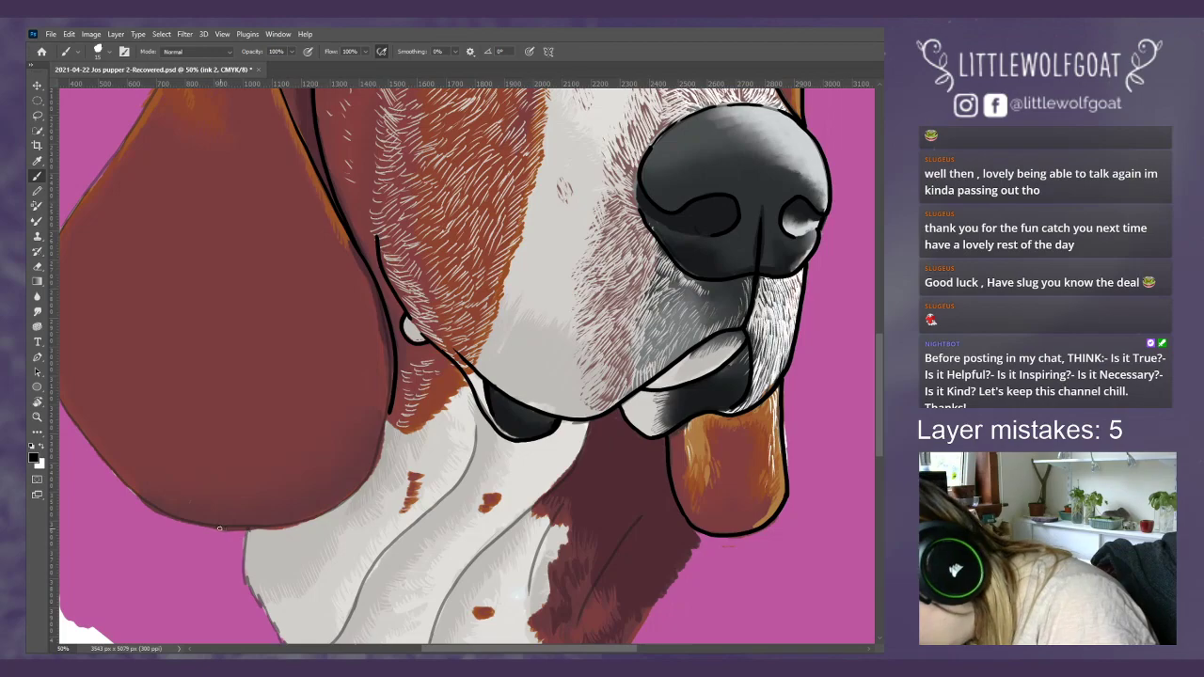
mouse_move(226, 530)
left_mouse_down()
mouse_move(297, 528)
mouse_move(333, 511)
mouse_move(373, 469)
mouse_move(389, 414)
left_mouse_up()
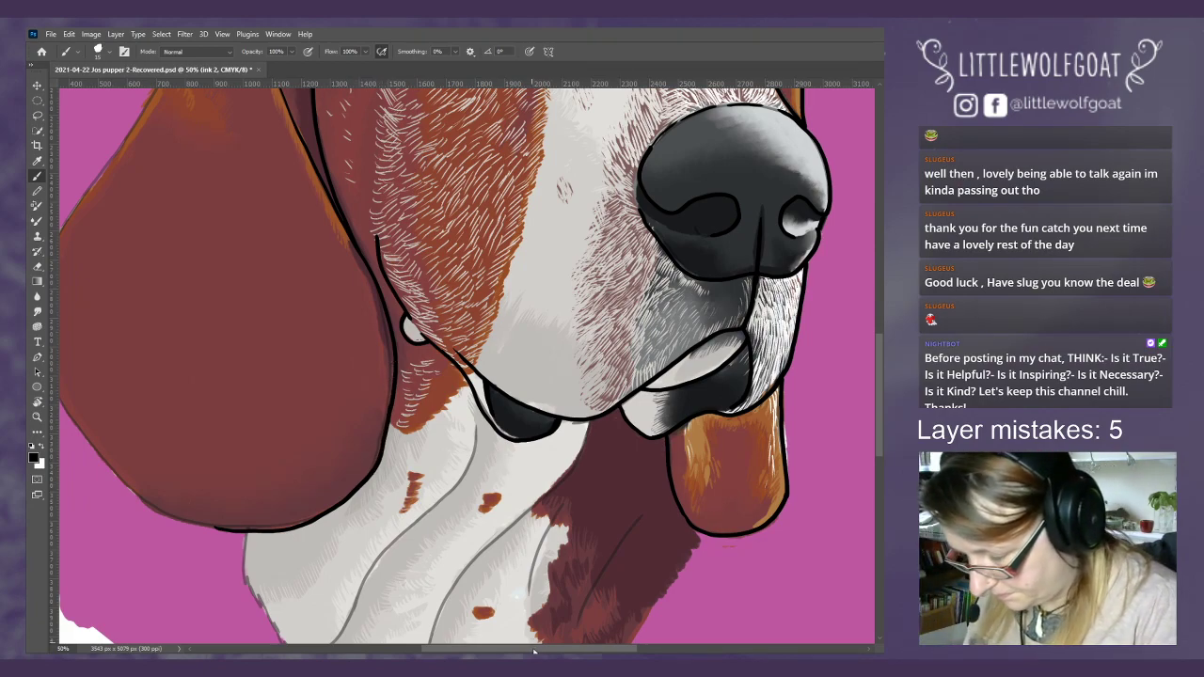
left_click_drag(533, 651, 491, 651)
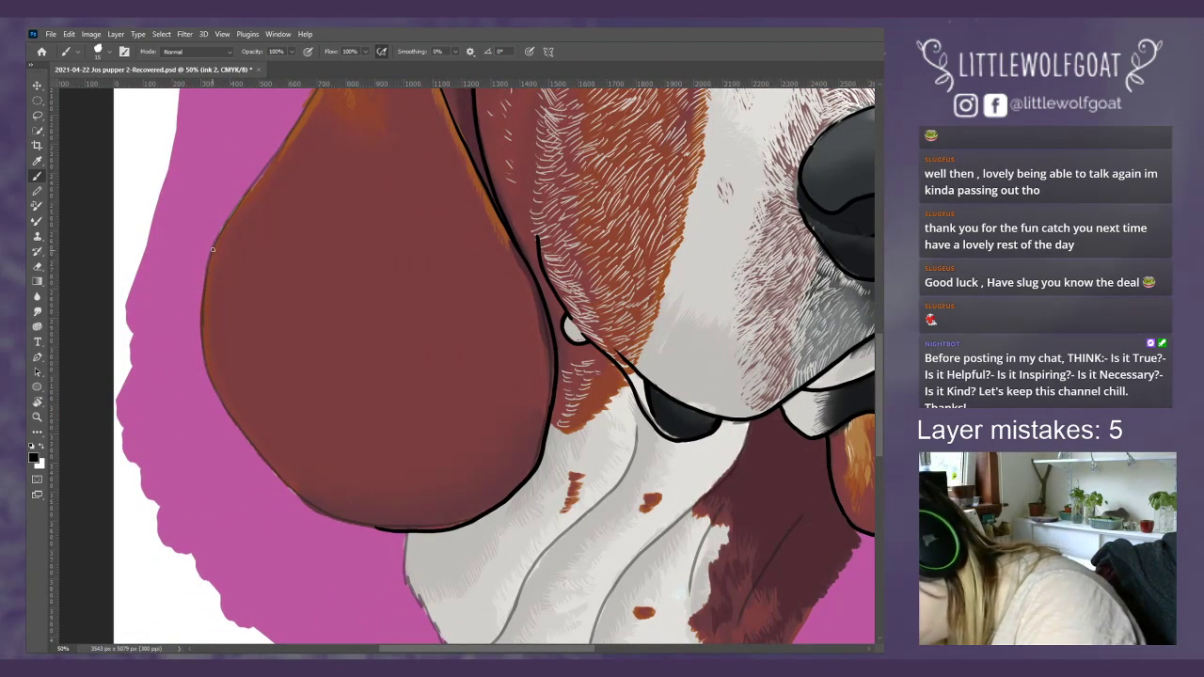
mouse_move(213, 249)
left_mouse_down()
mouse_move(201, 333)
mouse_move(214, 392)
mouse_move(281, 481)
mouse_move(367, 528)
left_mouse_up()
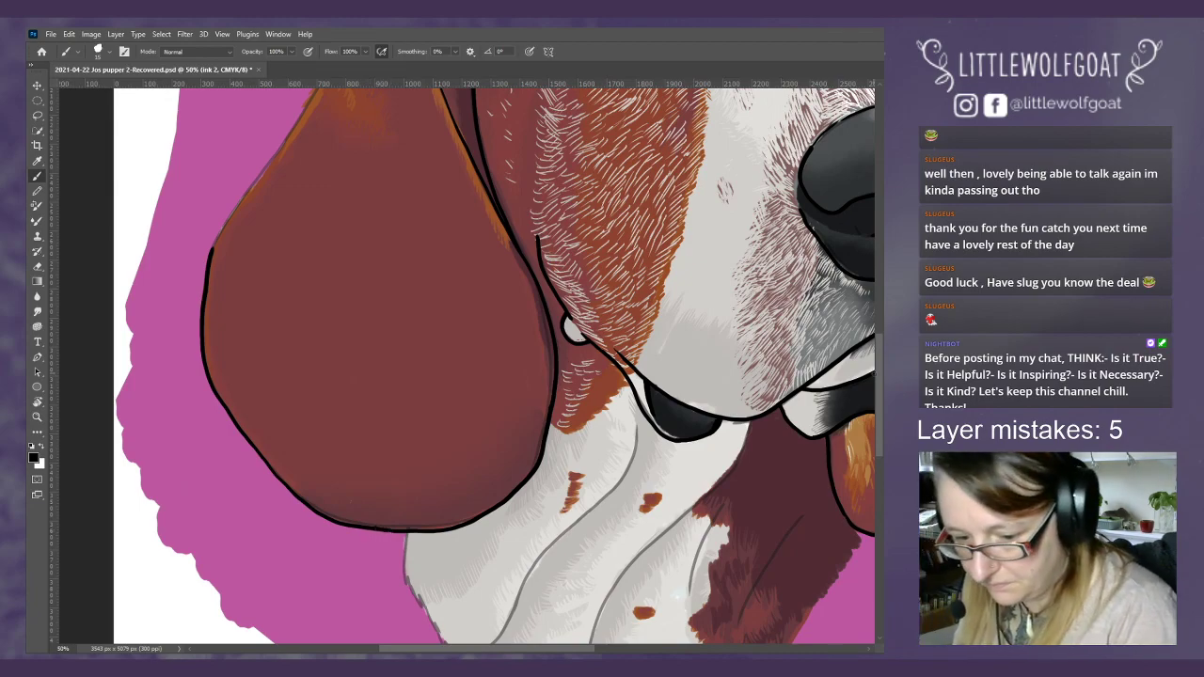
left_click_drag(878, 379, 877, 295)
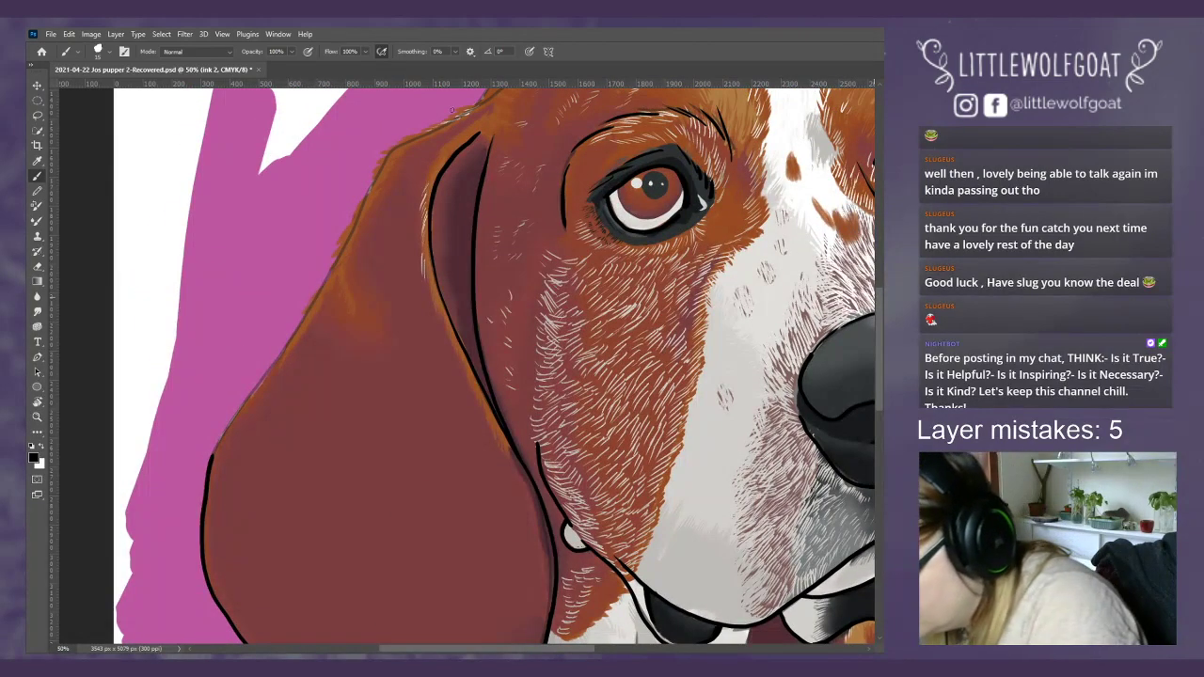
mouse_move(473, 105)
left_mouse_down()
mouse_move(445, 117)
mouse_move(455, 95)
mouse_move(462, 107)
mouse_move(436, 133)
mouse_move(439, 122)
mouse_move(381, 151)
mouse_move(288, 347)
mouse_move(223, 432)
mouse_move(208, 488)
left_mouse_up()
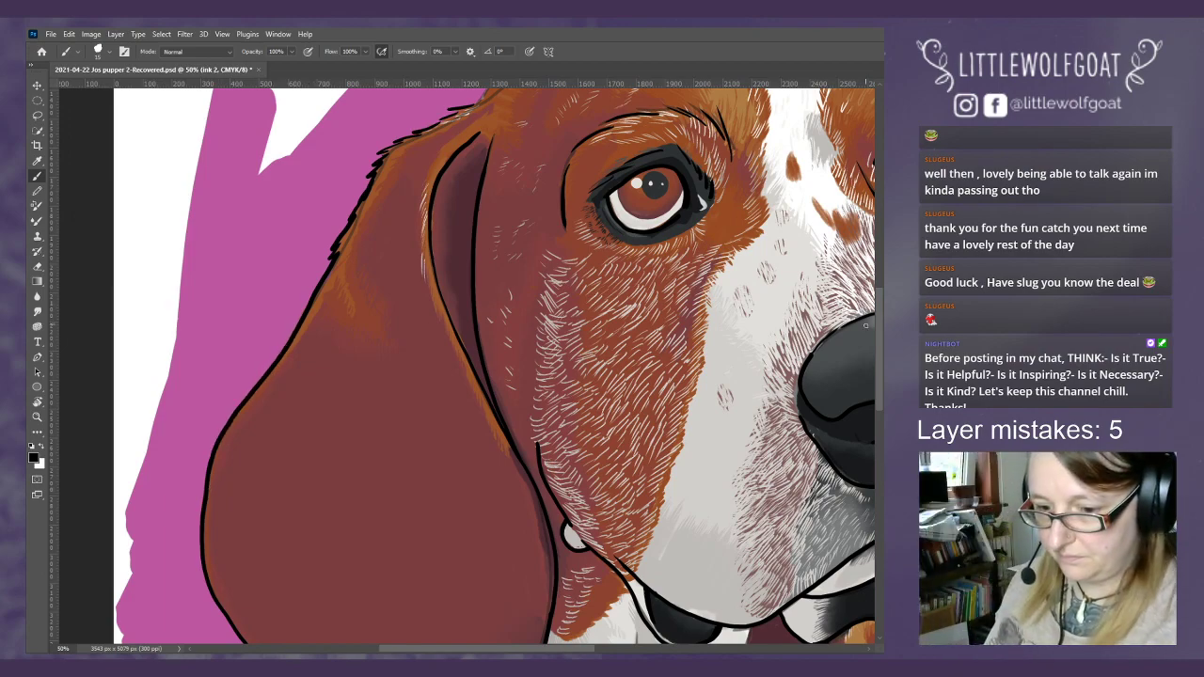
- Ink the top of the head in black, from the near ear over the forehead to the far brow
scroll(866, 325, "up", 5)
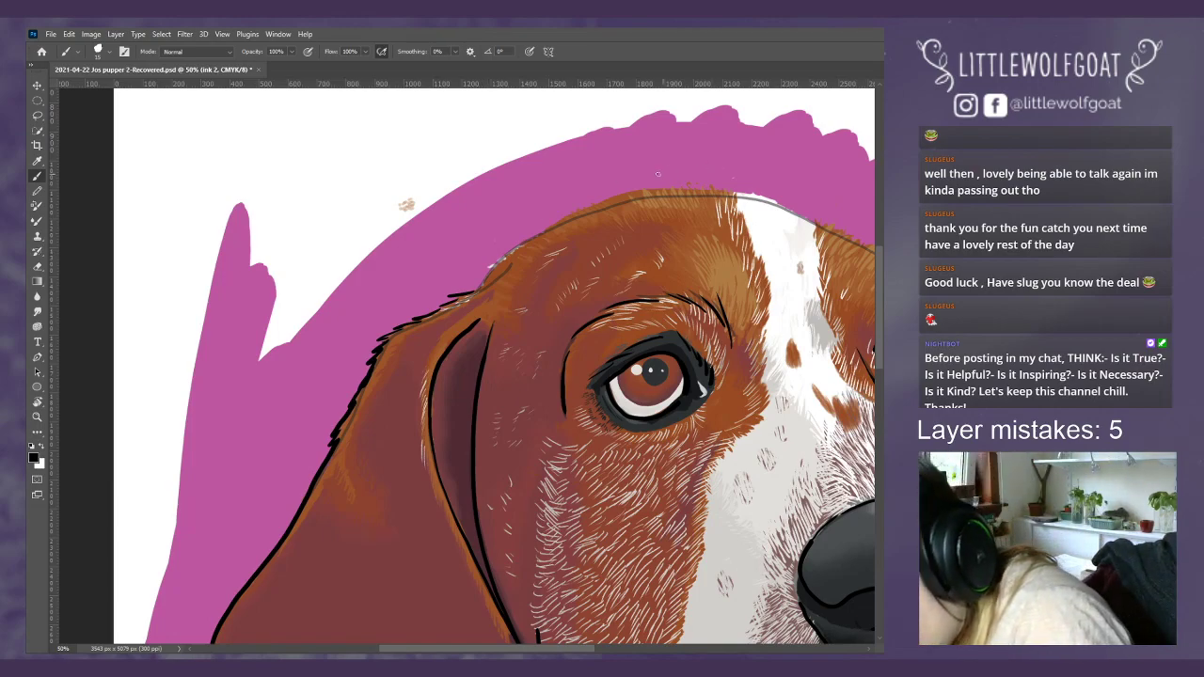
mouse_move(641, 190)
left_mouse_down()
mouse_move(539, 230)
mouse_move(460, 297)
mouse_move(502, 274)
left_mouse_up()
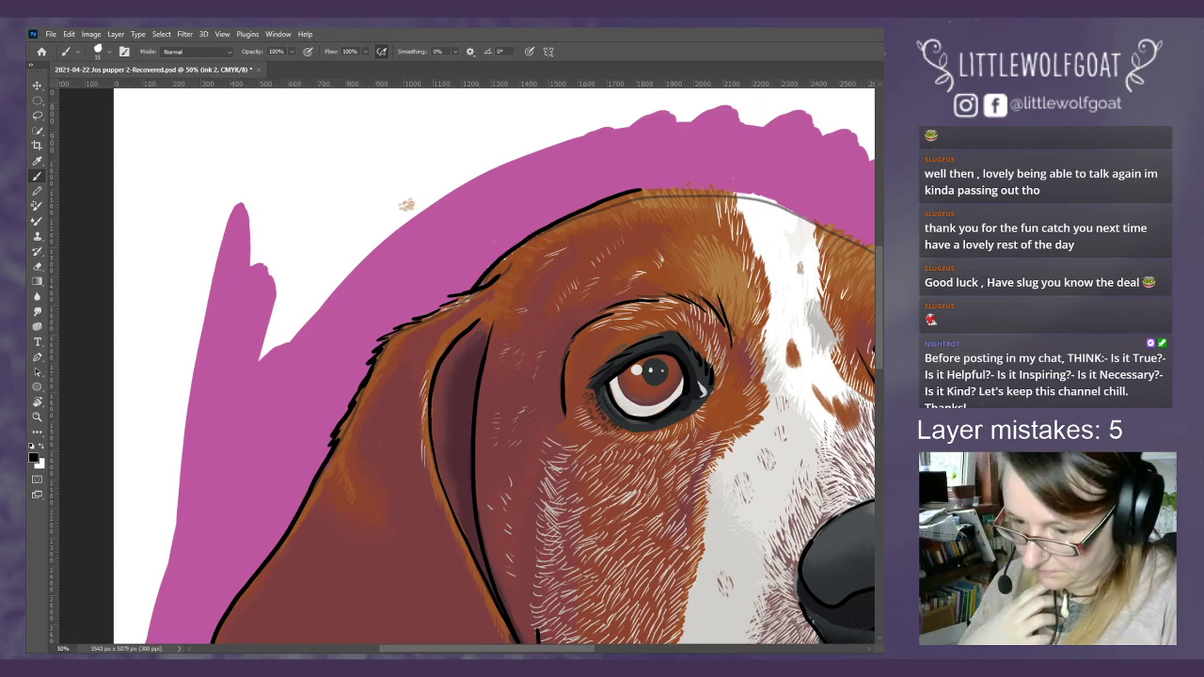
left_click_drag(633, 180, 342, 180)
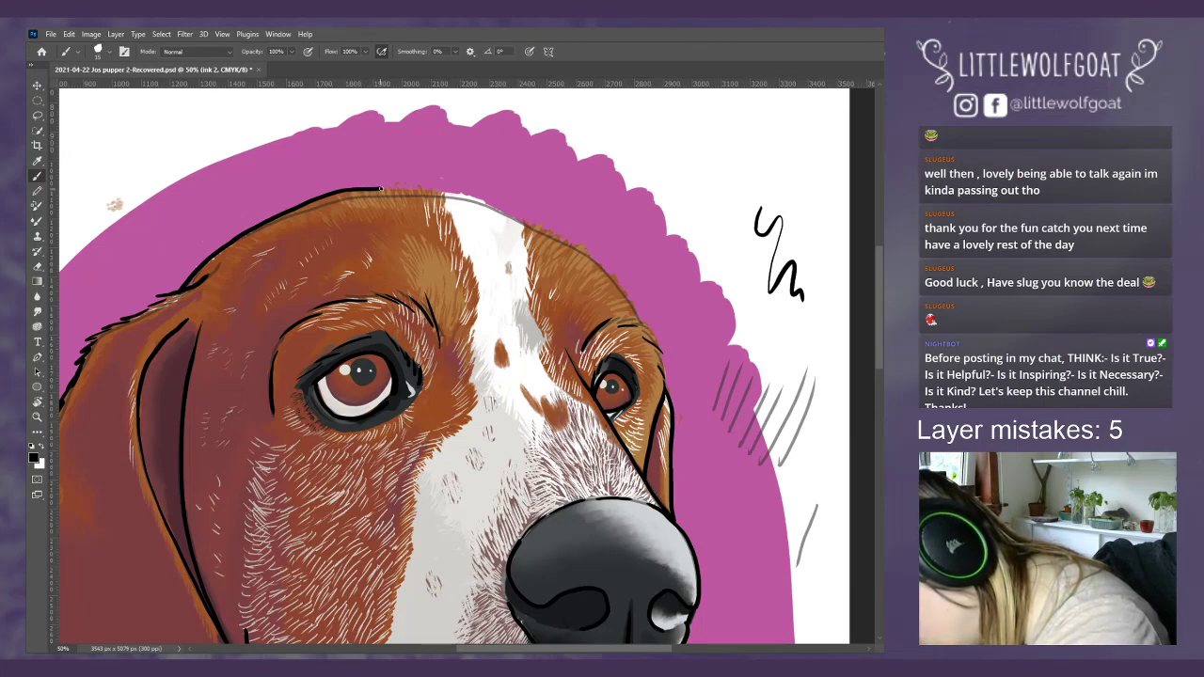
mouse_move(380, 189)
left_mouse_down()
mouse_move(478, 198)
mouse_move(593, 257)
mouse_move(662, 367)
left_mouse_up()
right_click(649, 331)
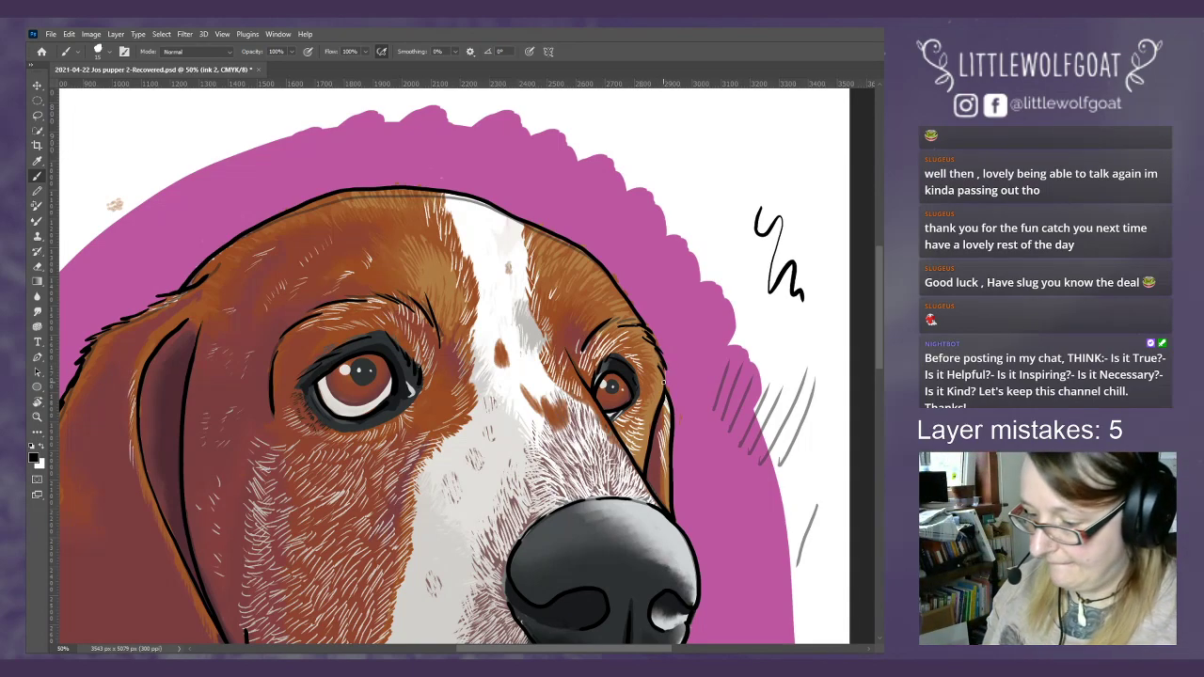
- Fit the whole portrait in view, hide the faded first ink layer to check the new line art, and show it again
left_click(222, 34)
left_click(249, 140)
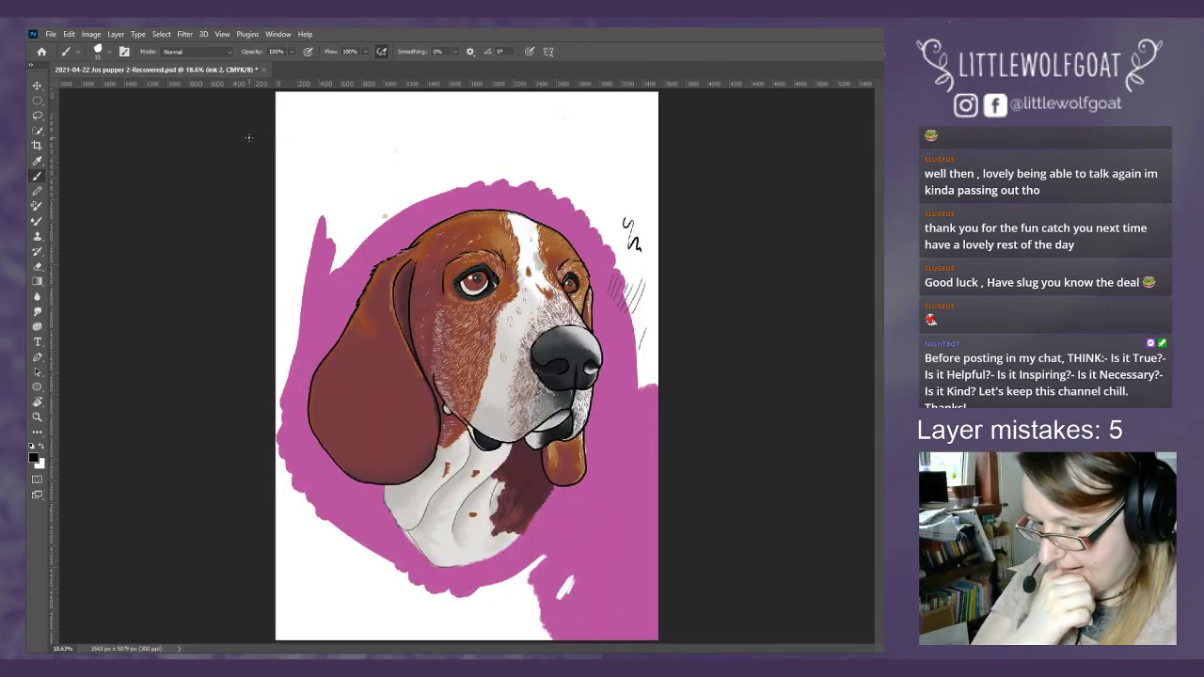
key("ctrl+z")
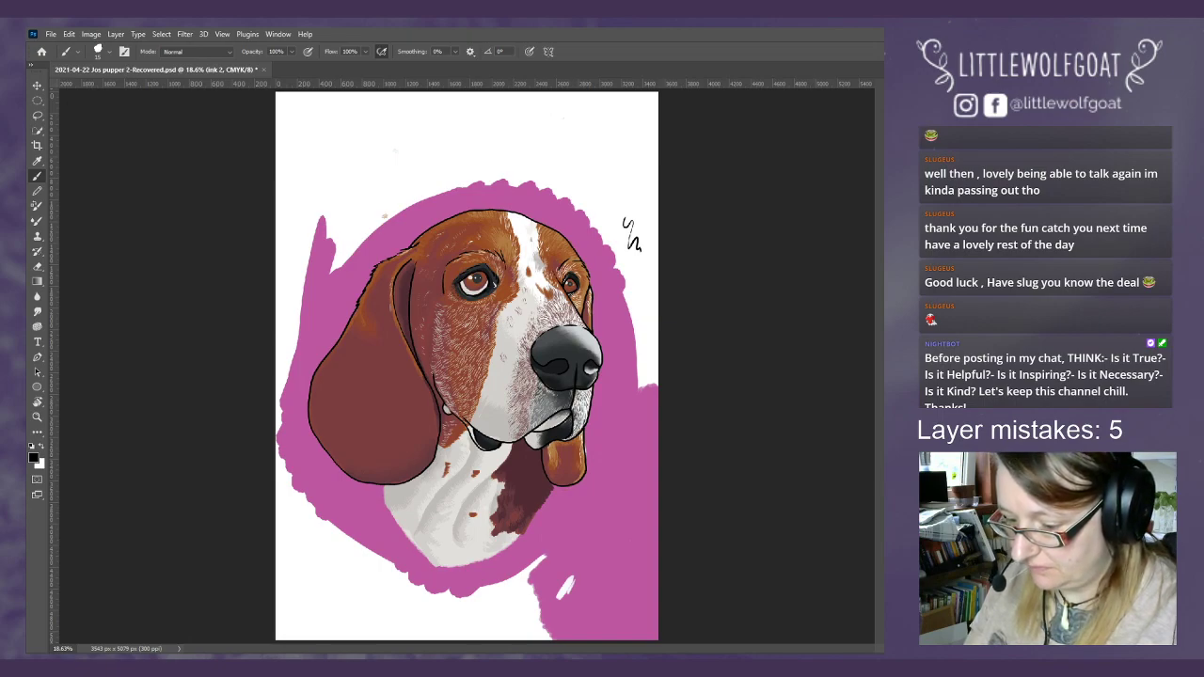
key("ctrl+shift+z")
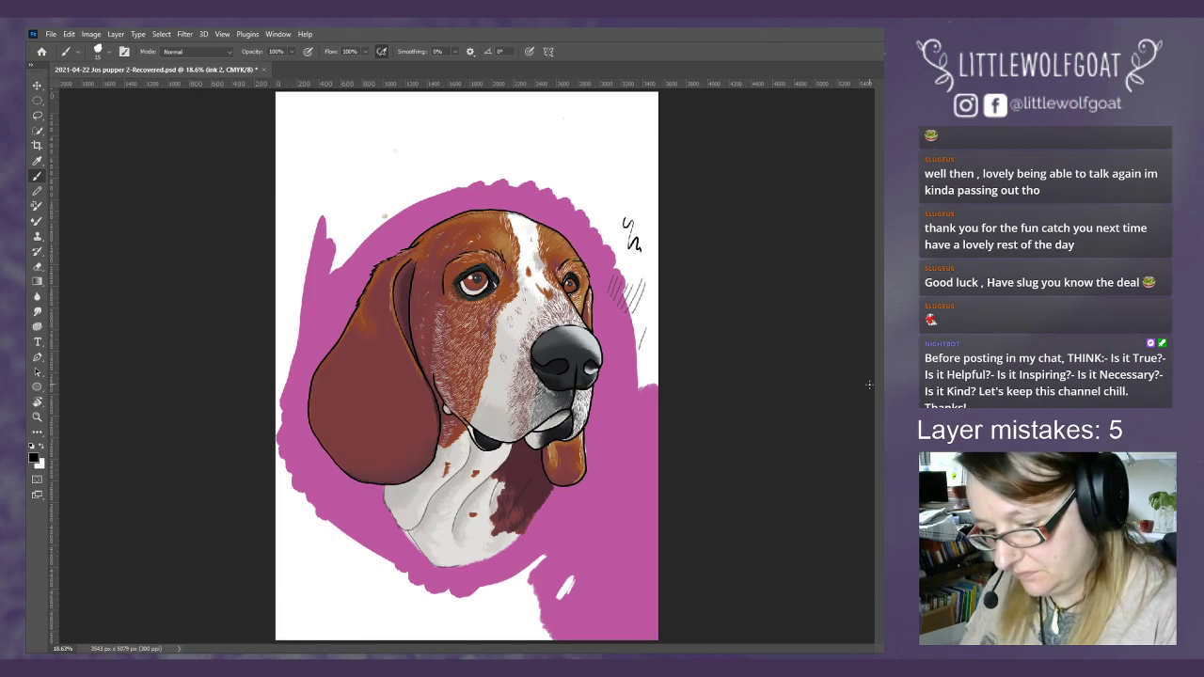
- Ink the neck's outer edge in black just below the near ear, with short jagged fur strokes
left_click(222, 34)
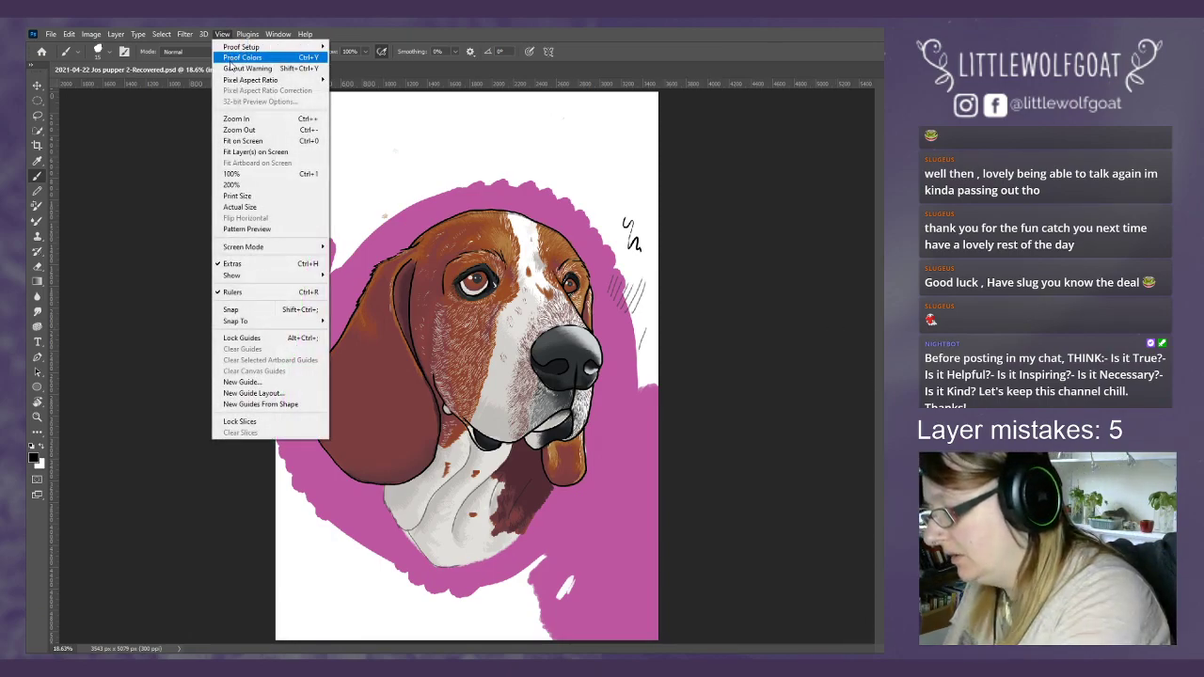
left_click(246, 120)
left_click(222, 34)
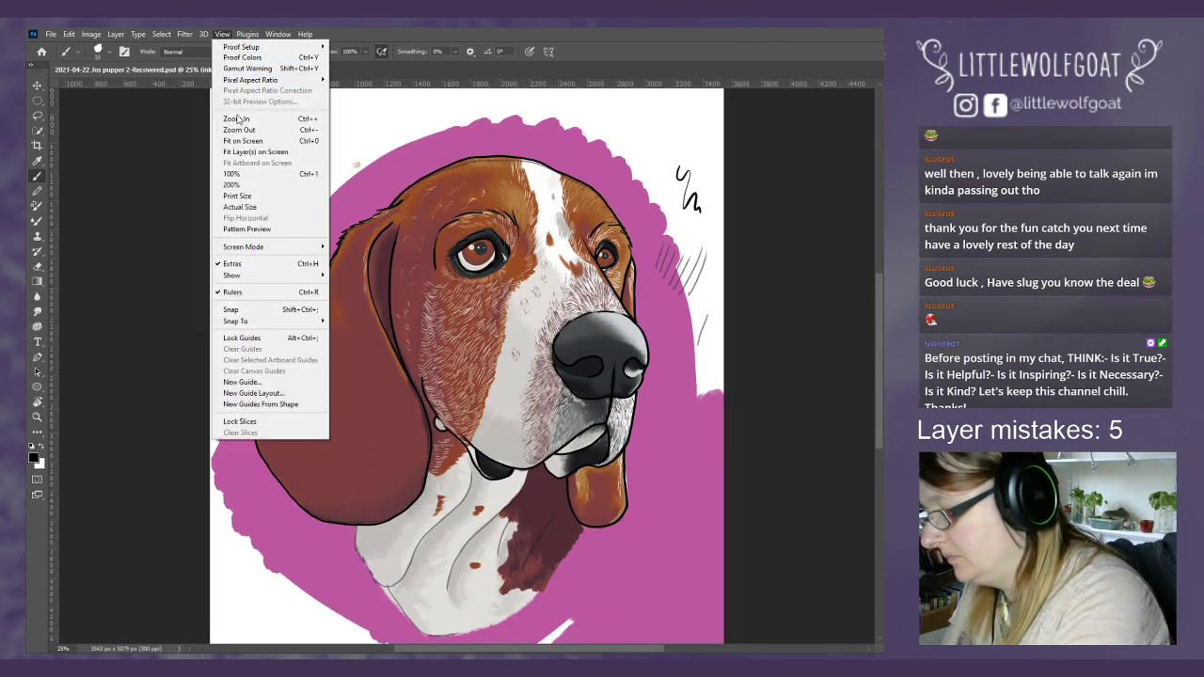
left_click(242, 118)
left_click_drag(875, 333, 872, 394)
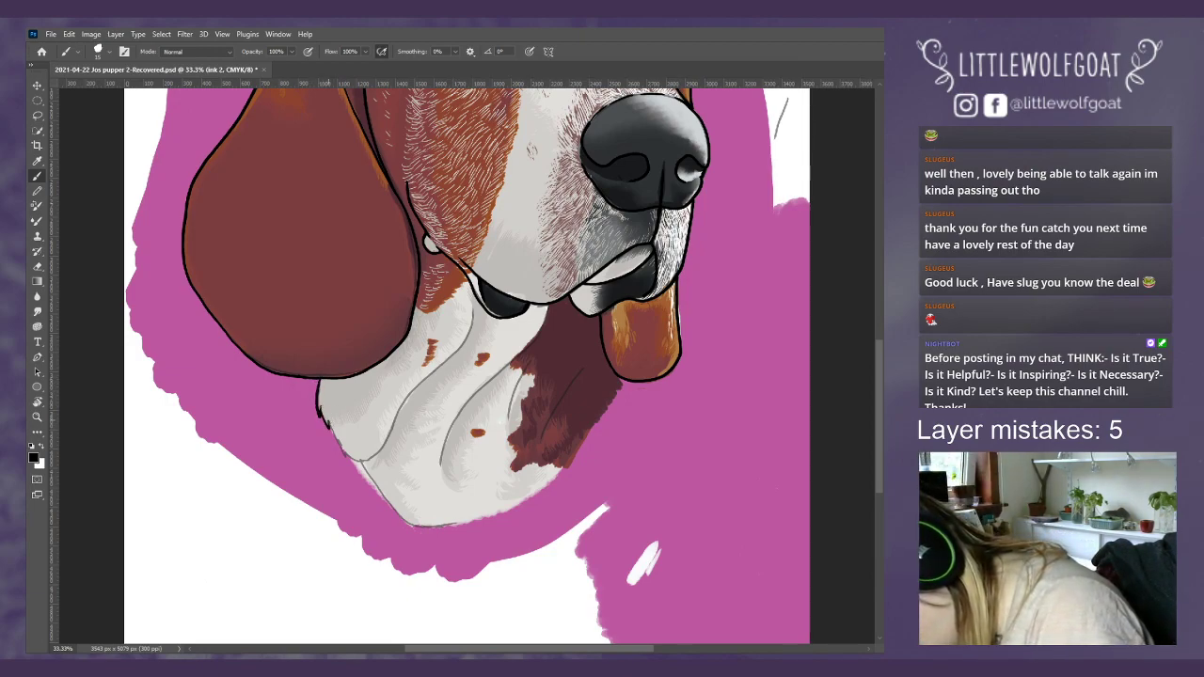
left_click_drag(329, 425, 337, 443)
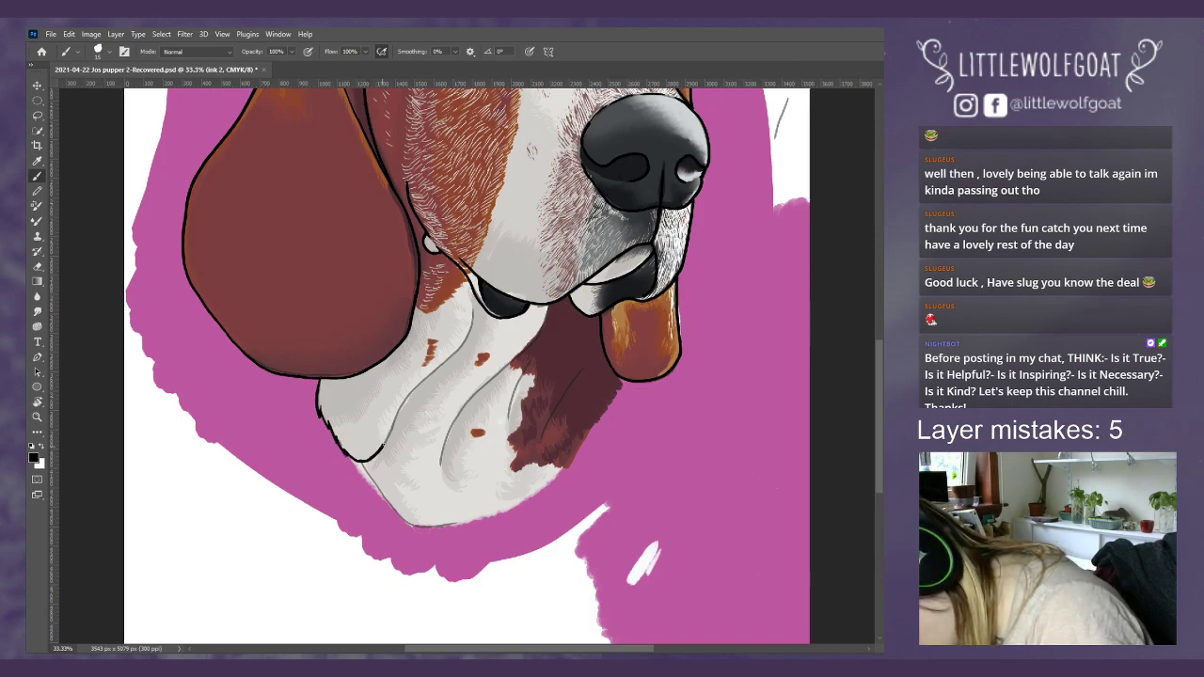
mouse_move(383, 448)
left_mouse_down()
mouse_move(397, 405)
mouse_move(426, 377)
left_mouse_up()
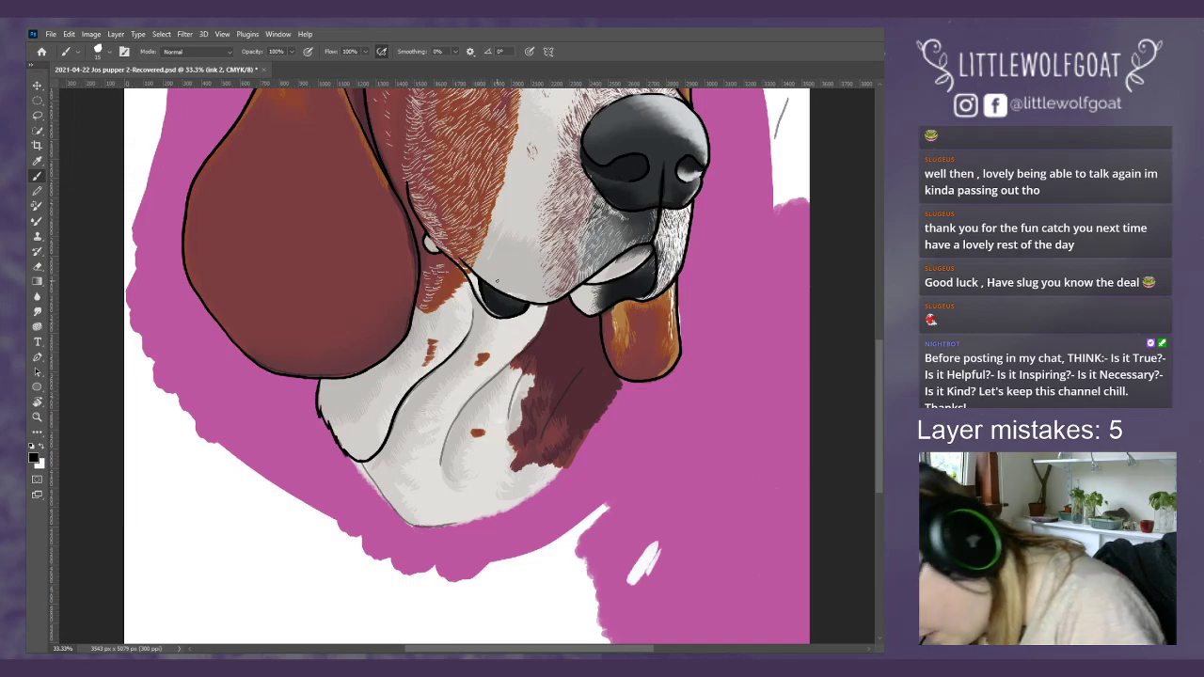
left_click(69, 33)
left_click(91, 47)
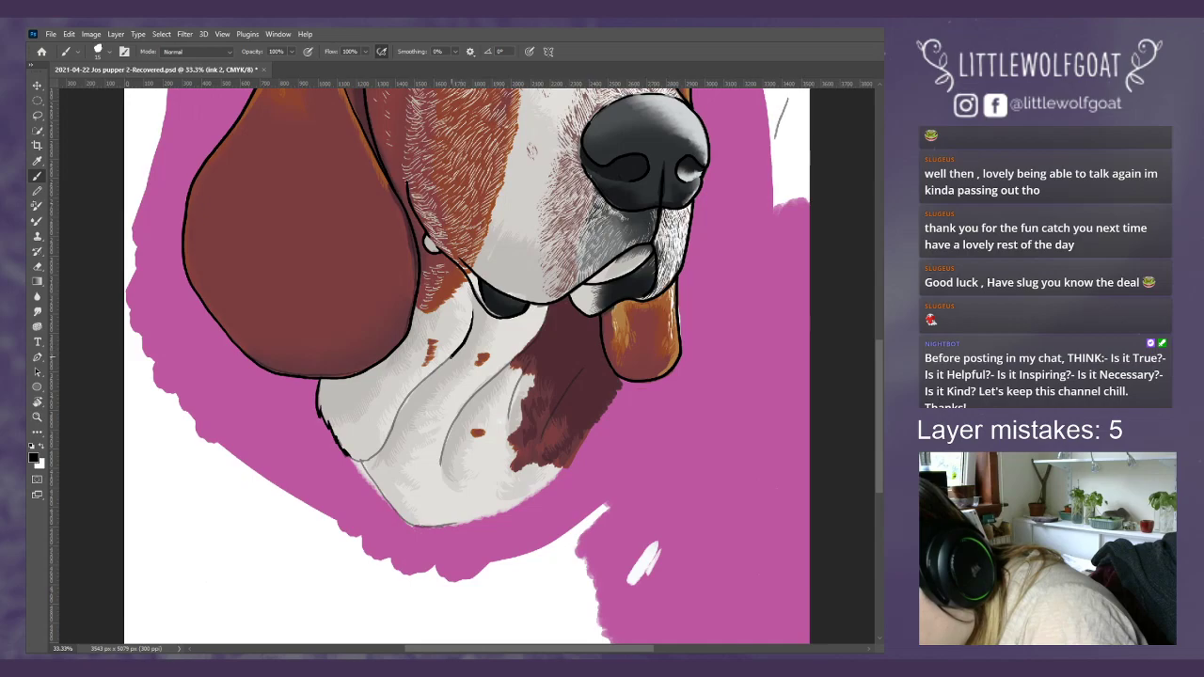
- Ink the neck's skin folds in black, from the long fold under the jaw to those in the brown patch, plus the neck's lower outline
left_click_drag(420, 382, 380, 453)
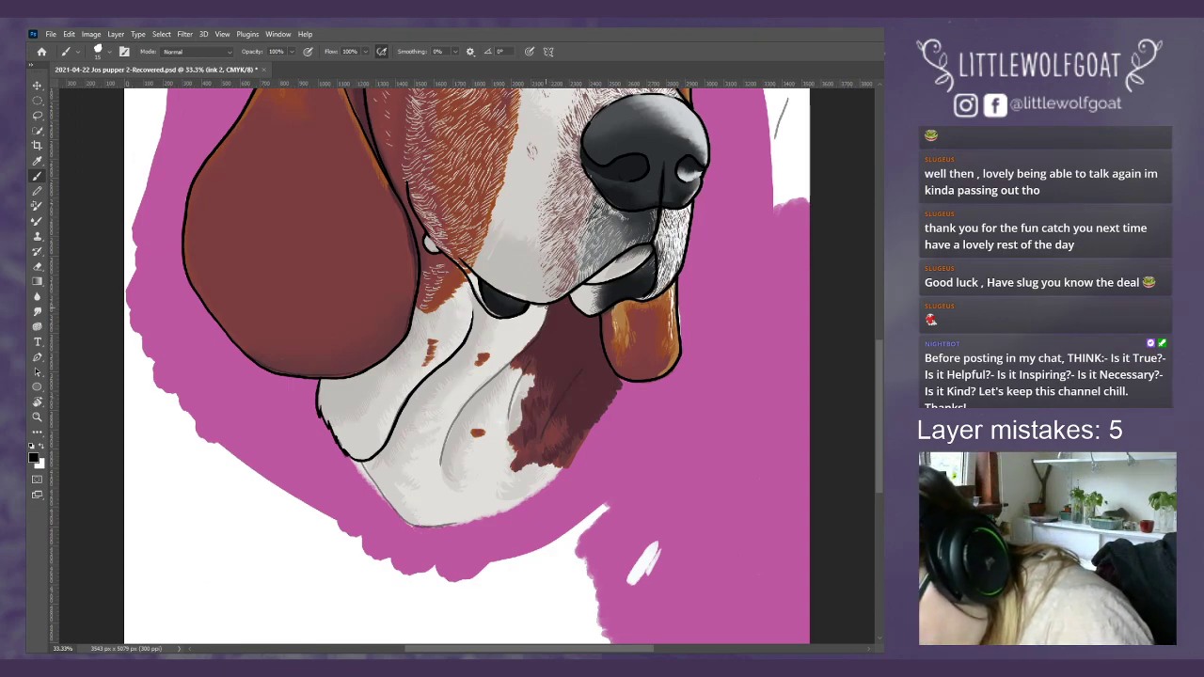
left_click_drag(547, 309, 546, 316)
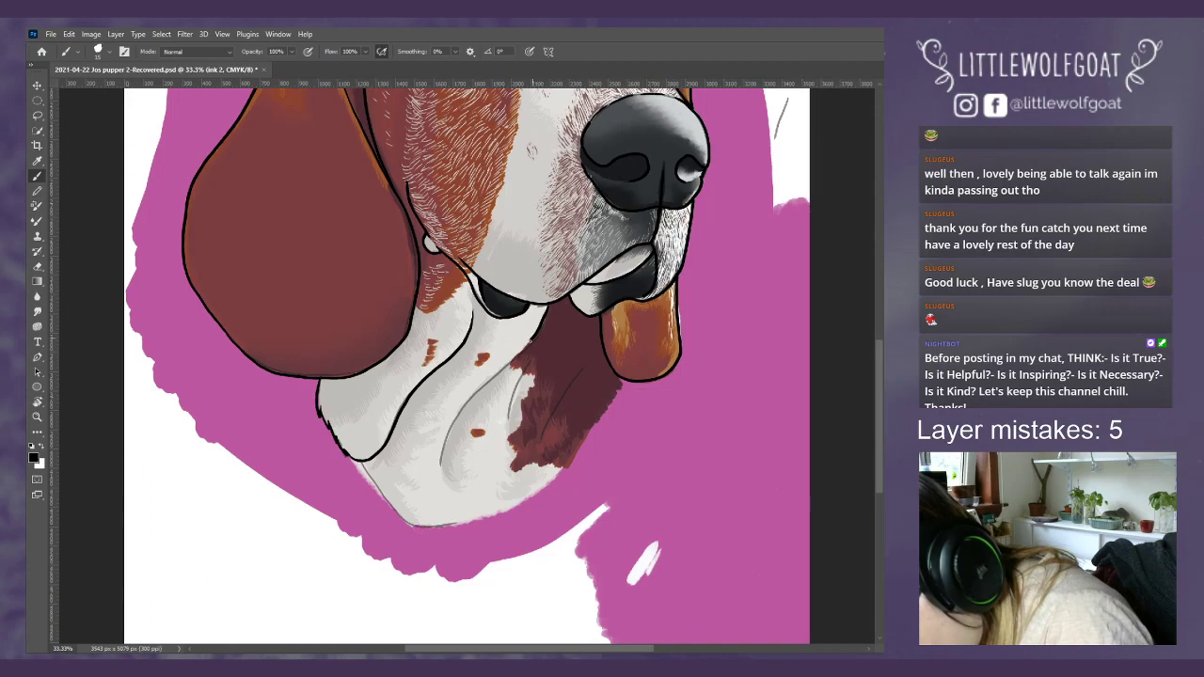
left_click_drag(513, 358, 452, 434)
left_click_drag(531, 362, 509, 419)
left_click_drag(581, 369, 542, 442)
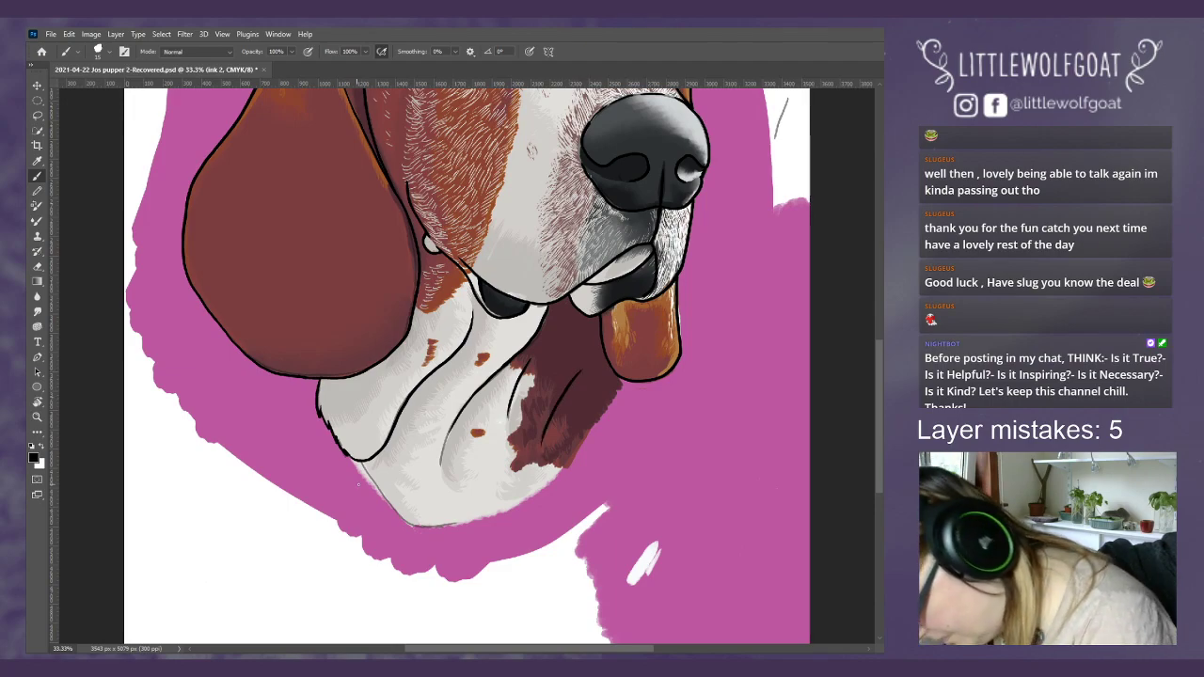
left_click_drag(354, 462, 381, 495)
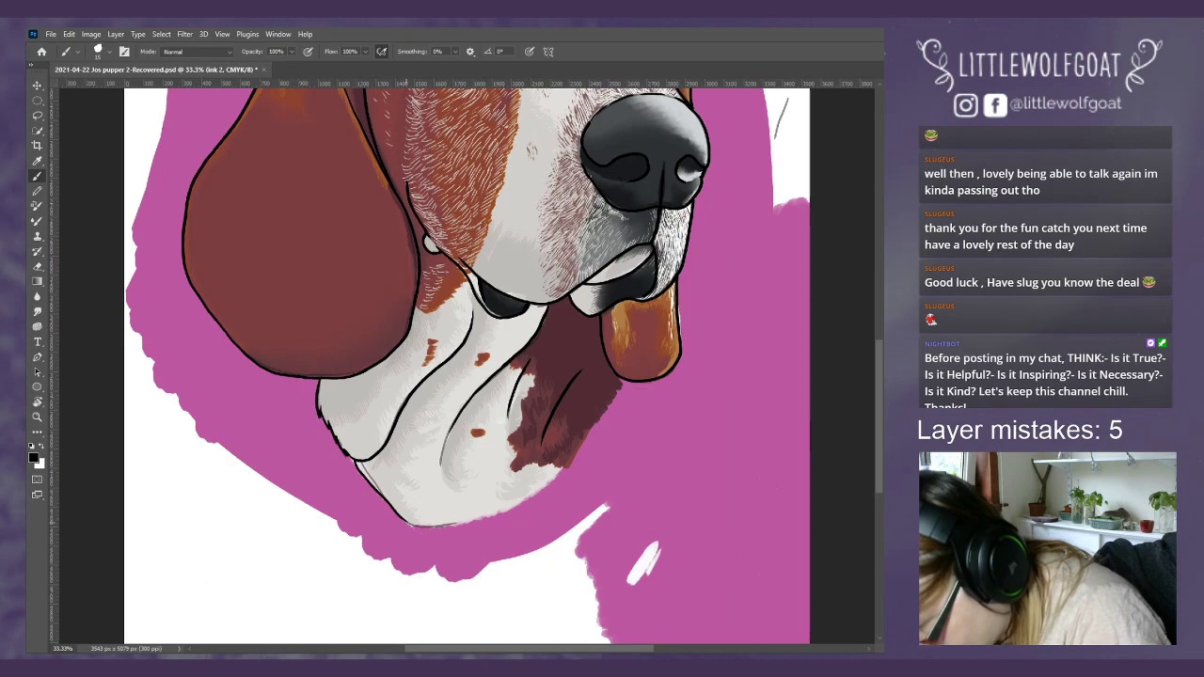
left_click_drag(412, 525, 471, 520)
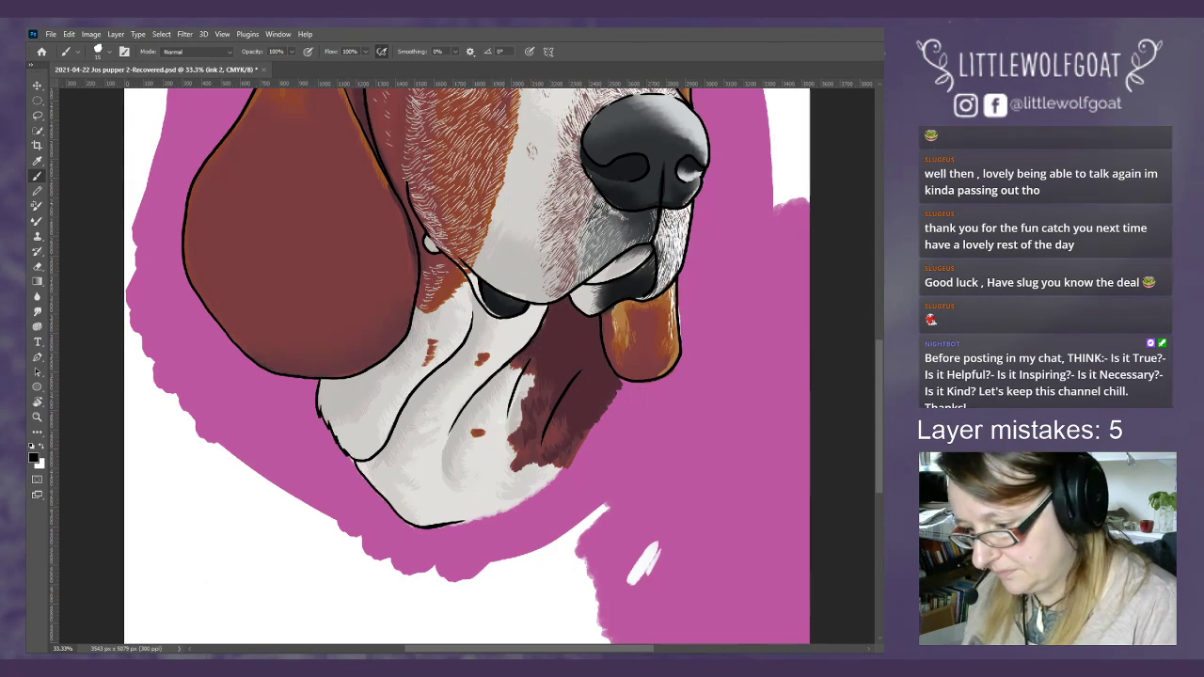
- Fit the whole portrait in view, compare it with the Chocolate Labrador artwork on DeviantArt in the browser, and return to Photoshop
left_click(222, 34)
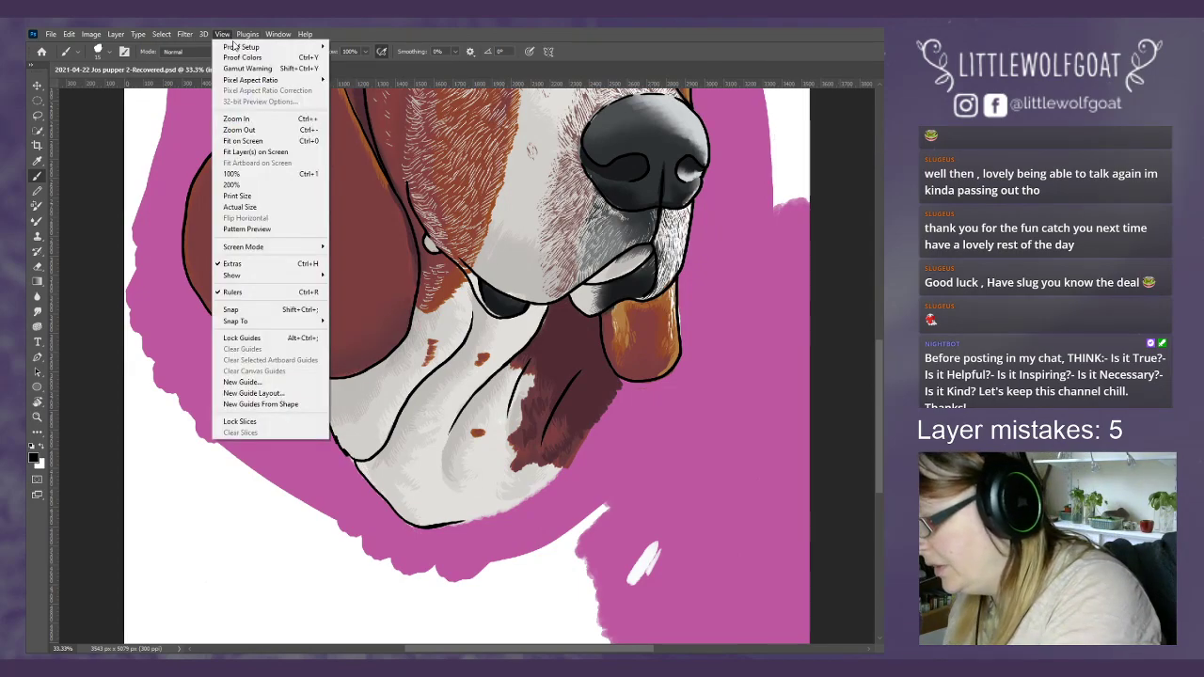
left_click(248, 141)
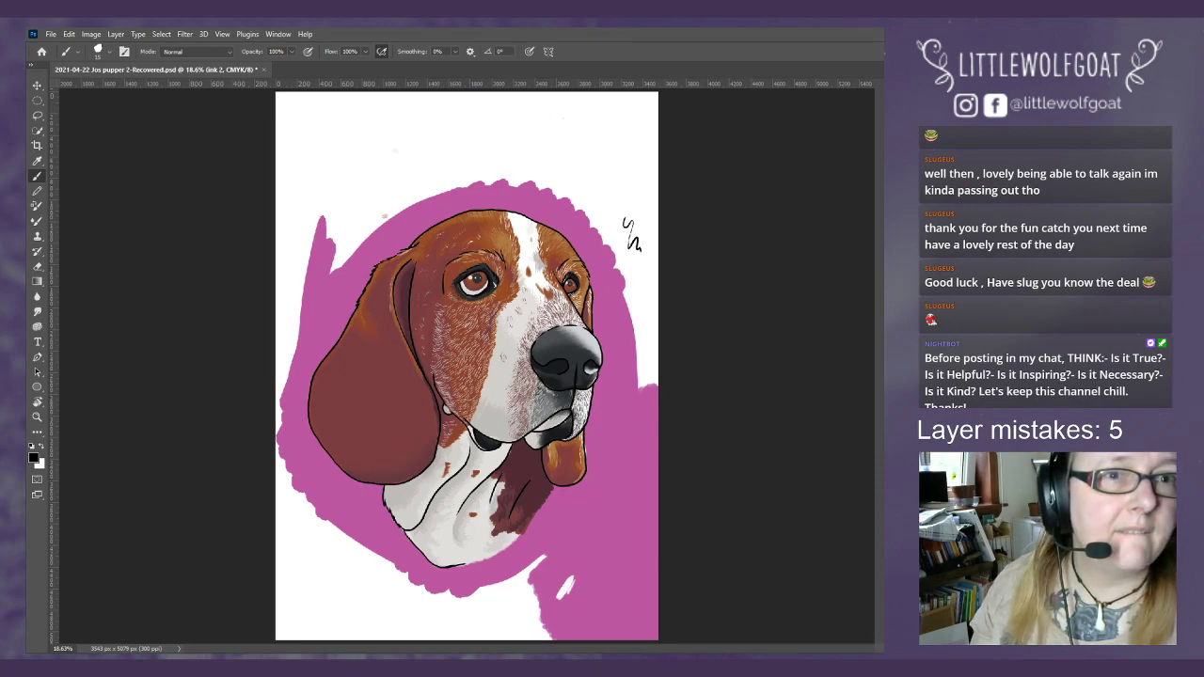
left_click_drag(997, 226, 798, 74)
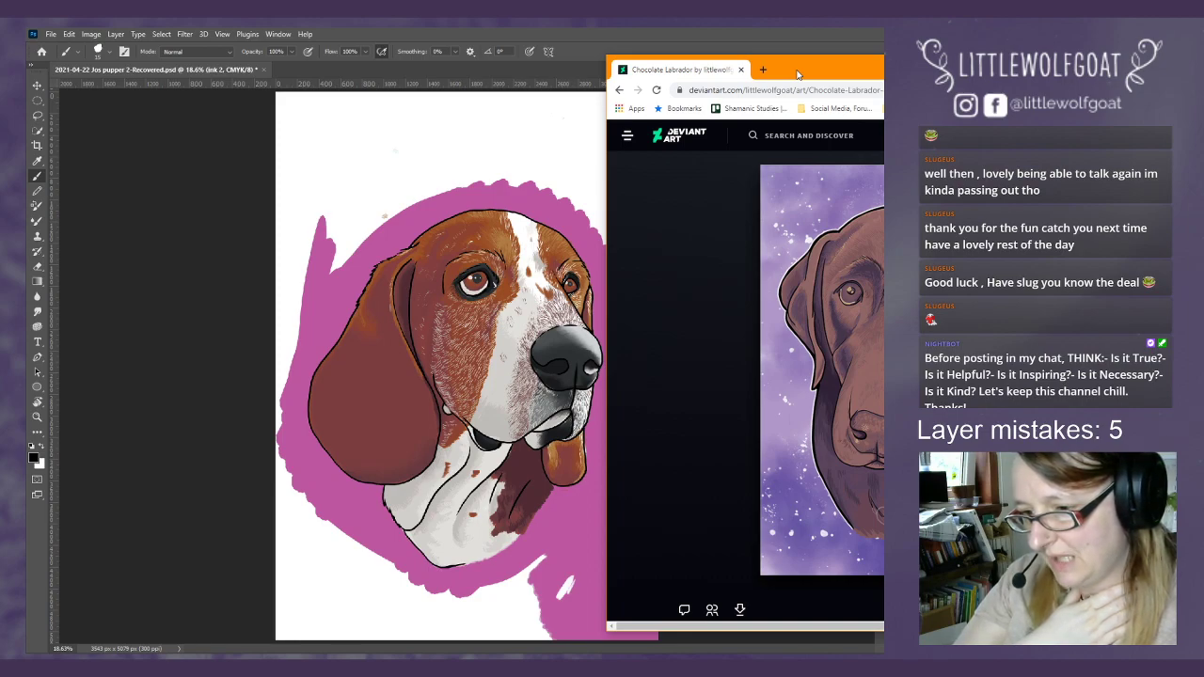
key("alt+Tab")
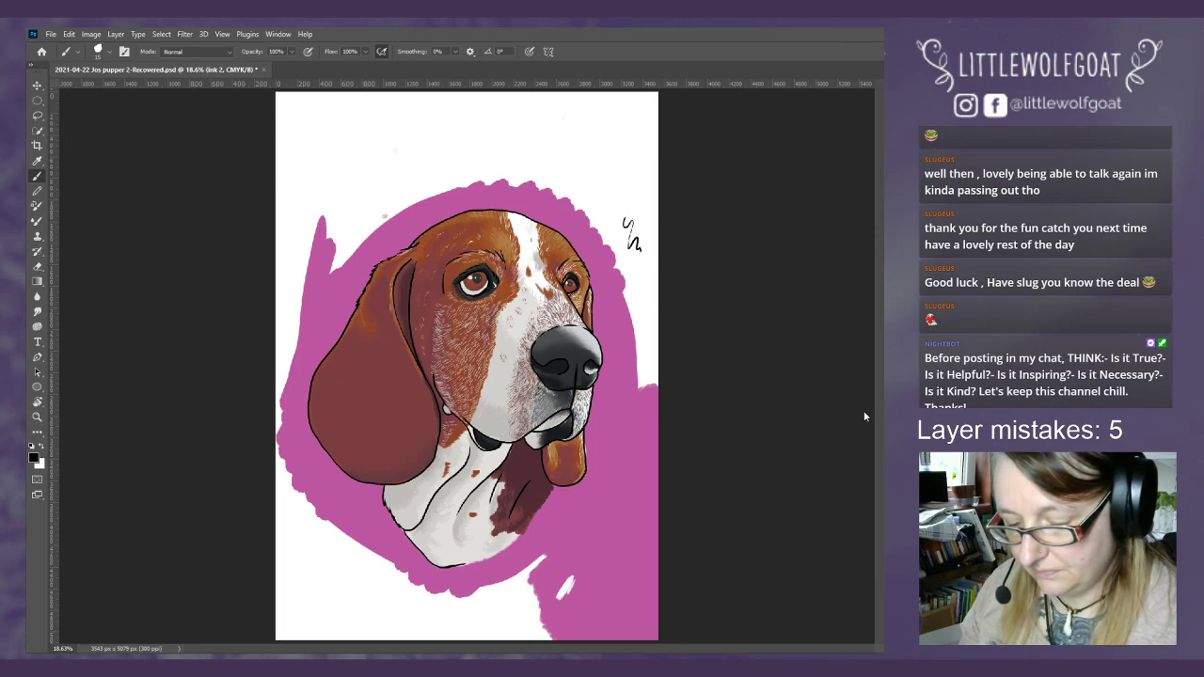
- Create a new layer named "b outline" above the ink 2 layer
left_click(115, 35)
mouse_move(132, 47)
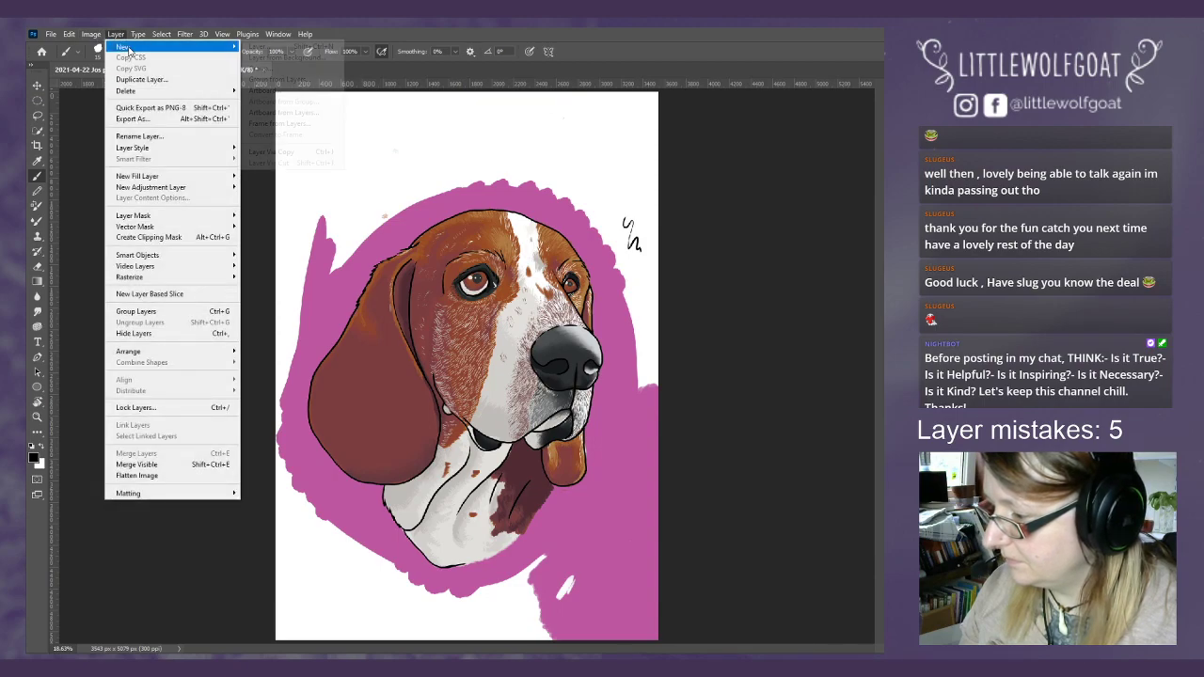
left_click(252, 47)
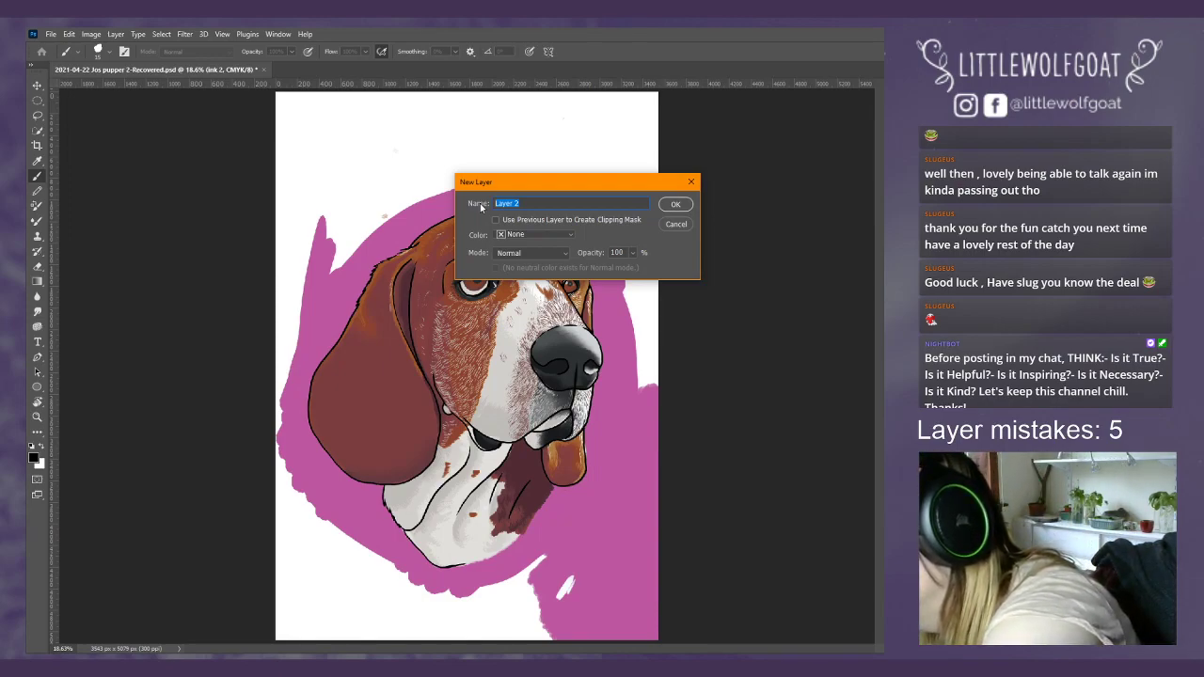
type("b outl")
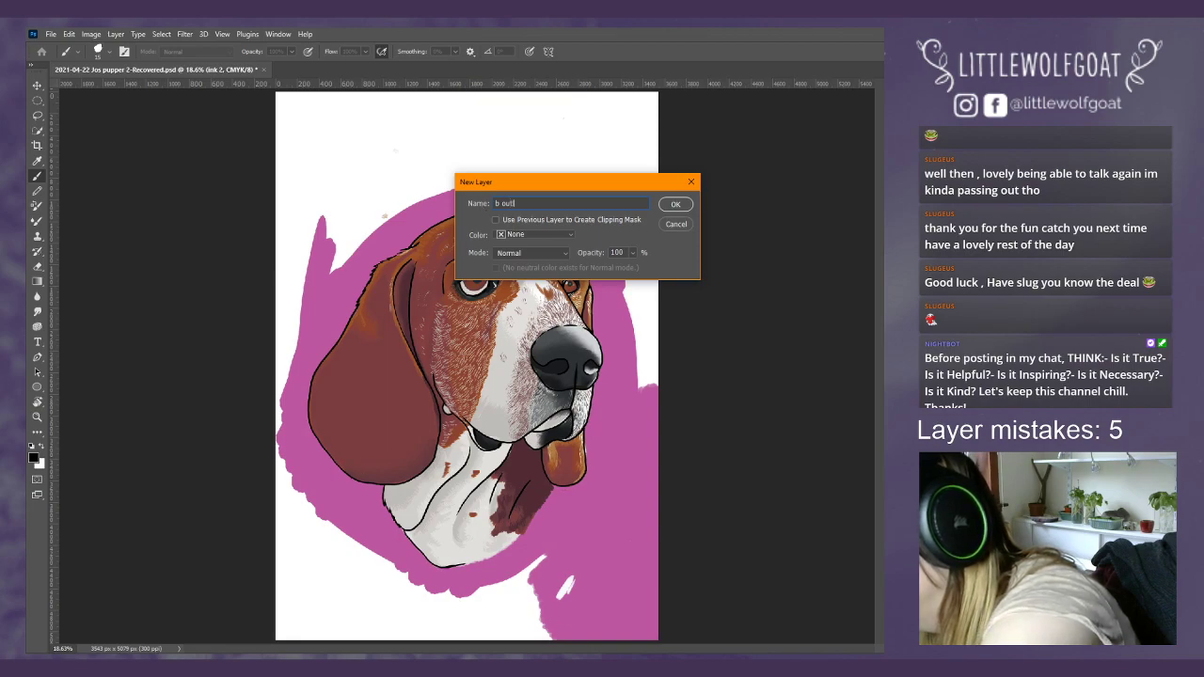
type("ine")
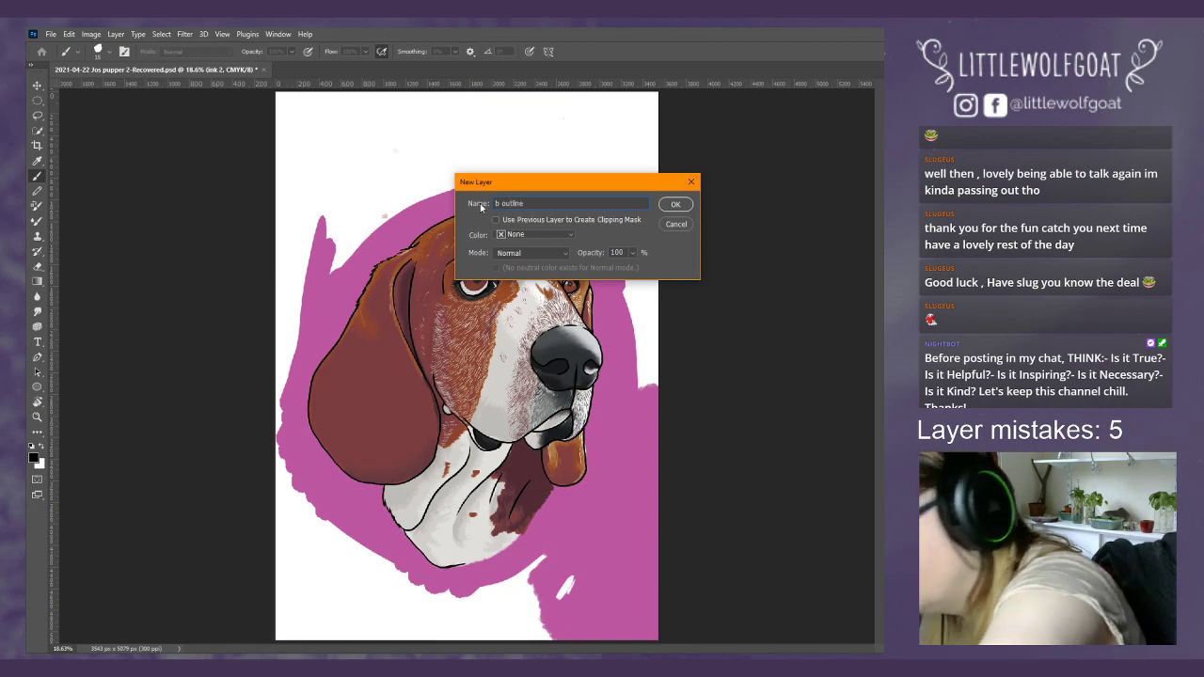
key("Return")
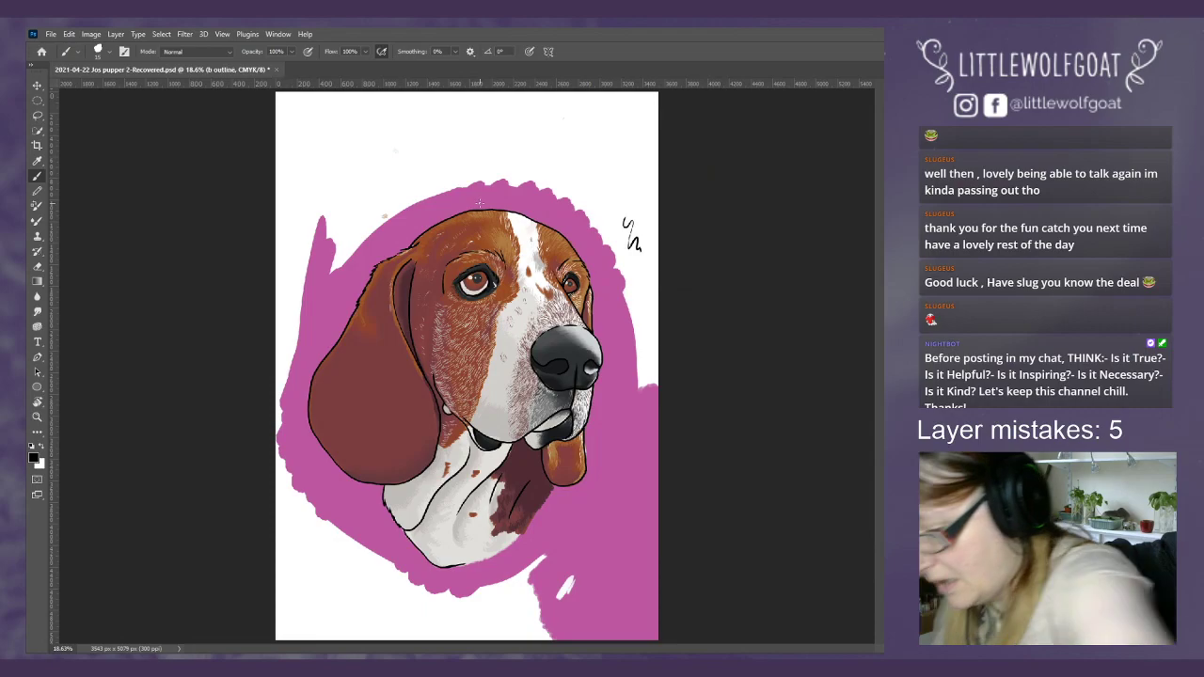
- Enlarge the KYLE Ultimate Inking Thick 'n Thin brush to 28 px for a heavier contour on the dog's head
left_click(222, 34)
left_click(248, 123)
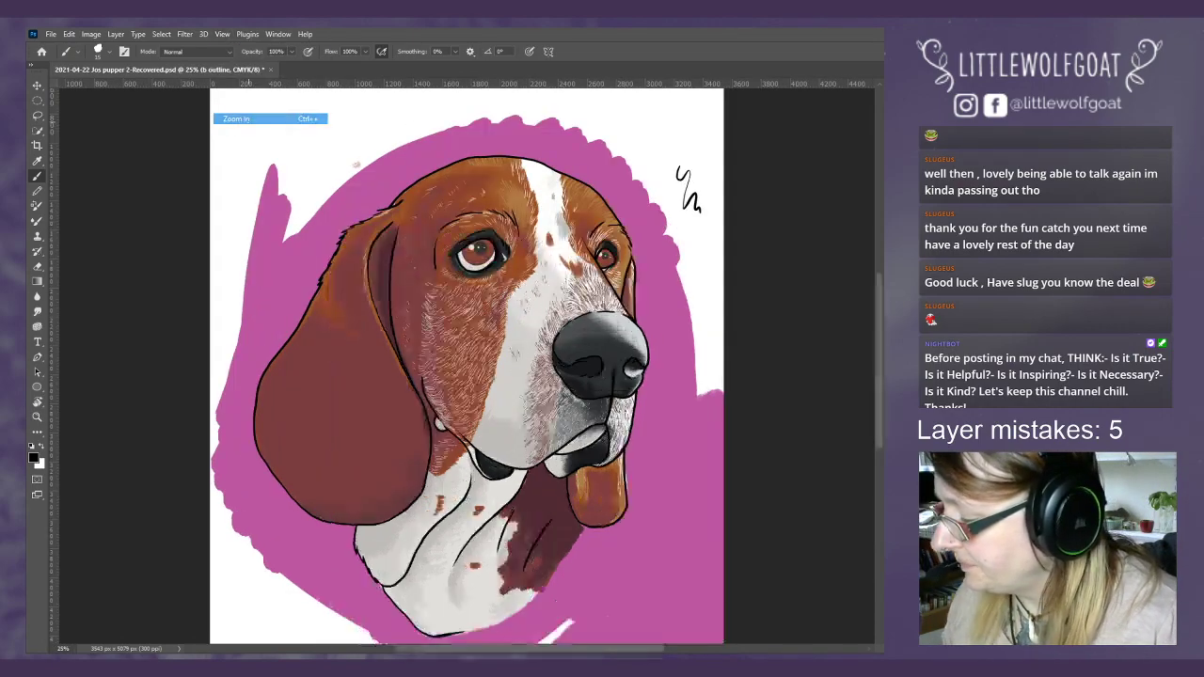
left_click(223, 35)
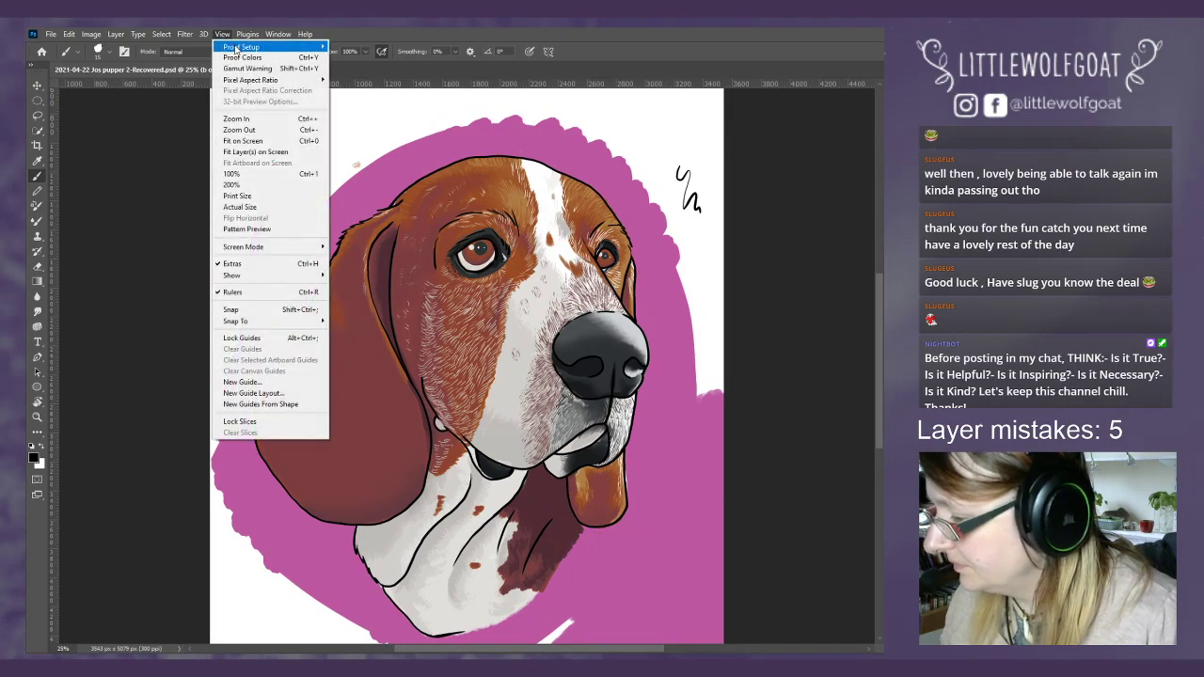
left_click(262, 123)
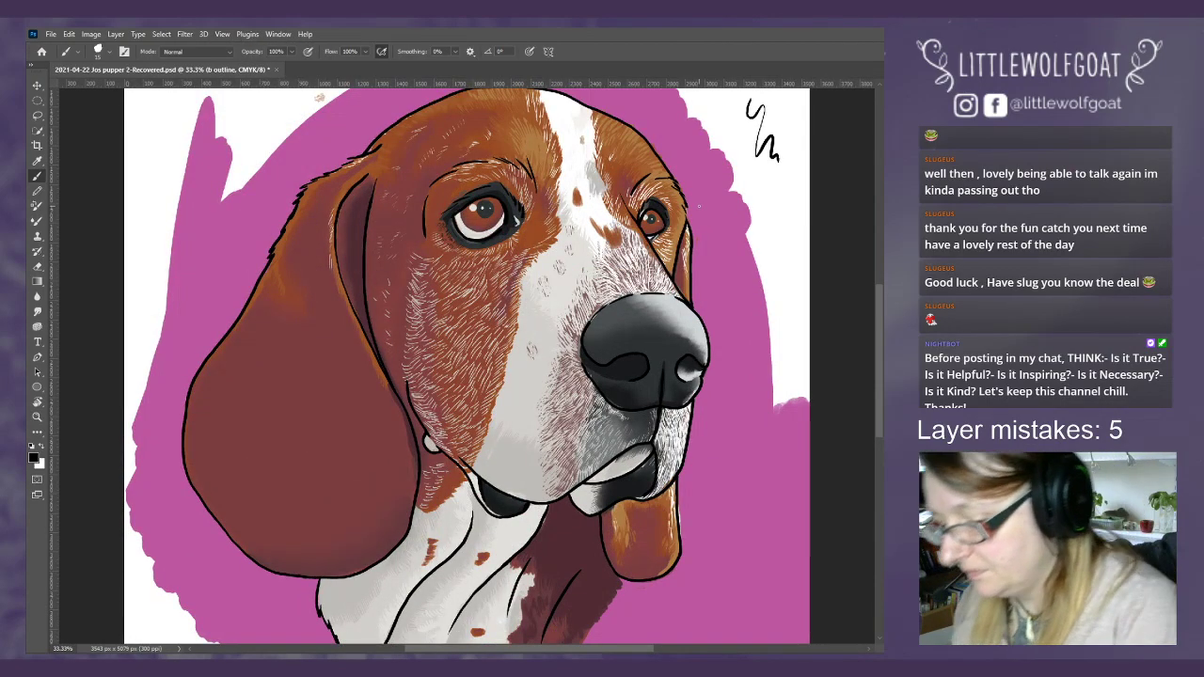
left_click(105, 53)
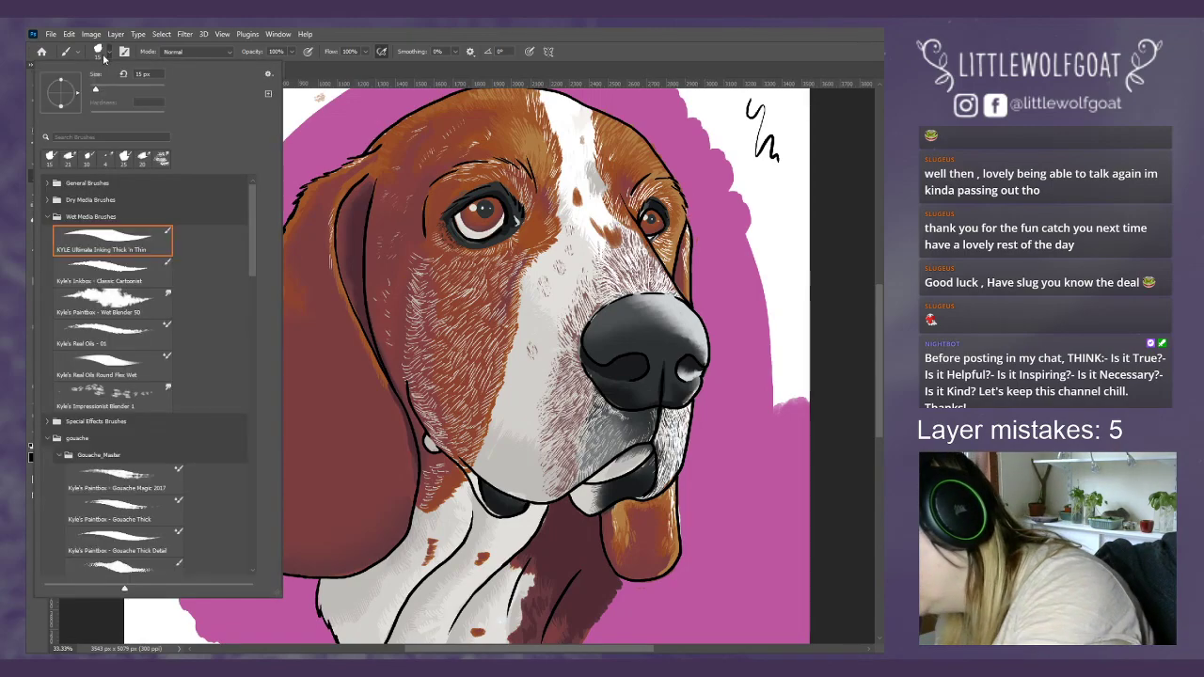
left_click_drag(99, 91, 100, 92)
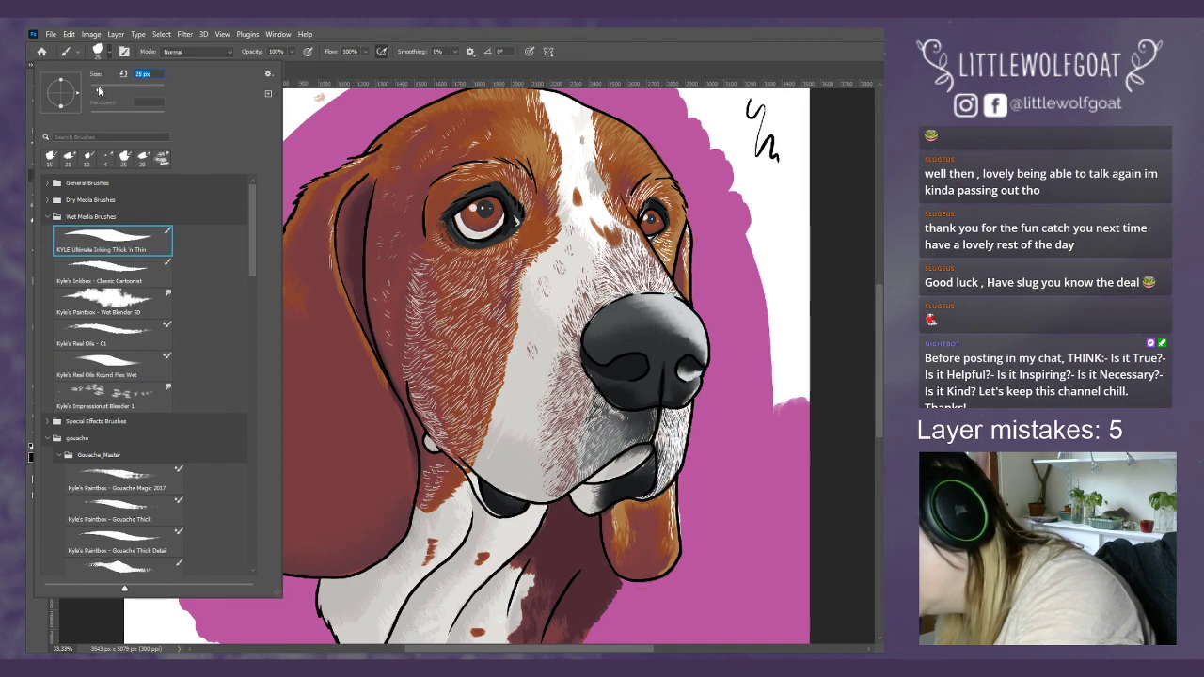
left_click(330, 59)
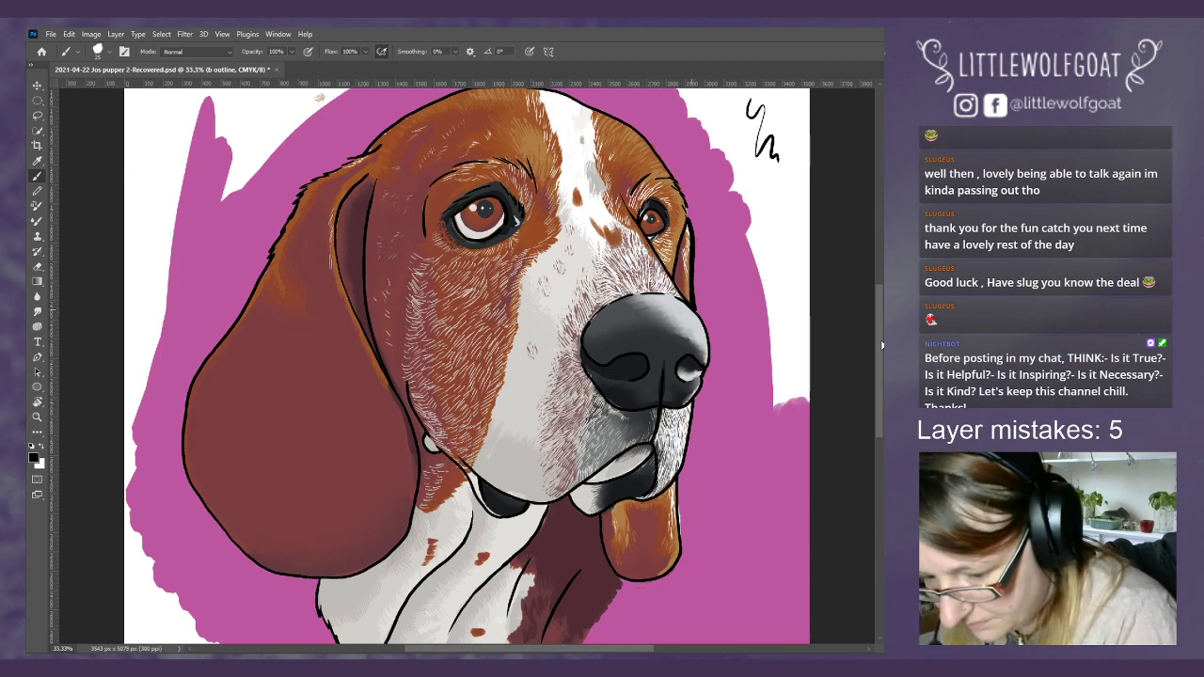
- Thicken the black outer contour along the far ear, nose and muzzle, and over the top of the head to the far brow
scroll(882, 345, "down", 3)
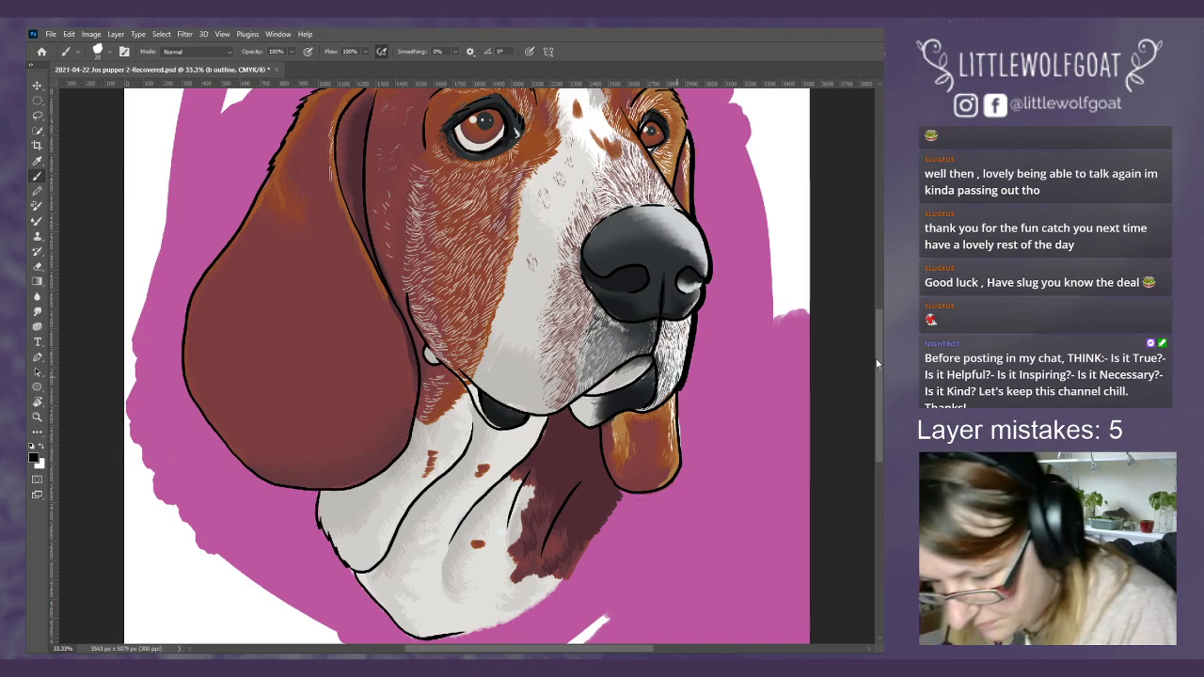
scroll(850, 334, "down", 3)
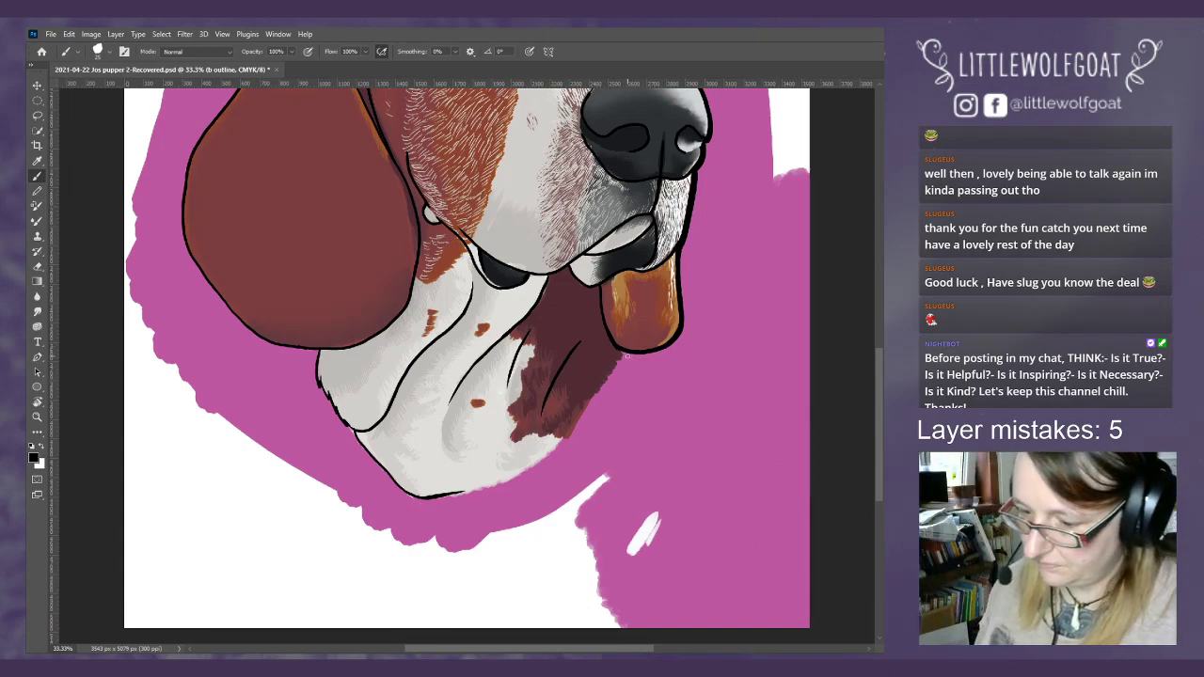
left_click_drag(876, 366, 879, 282)
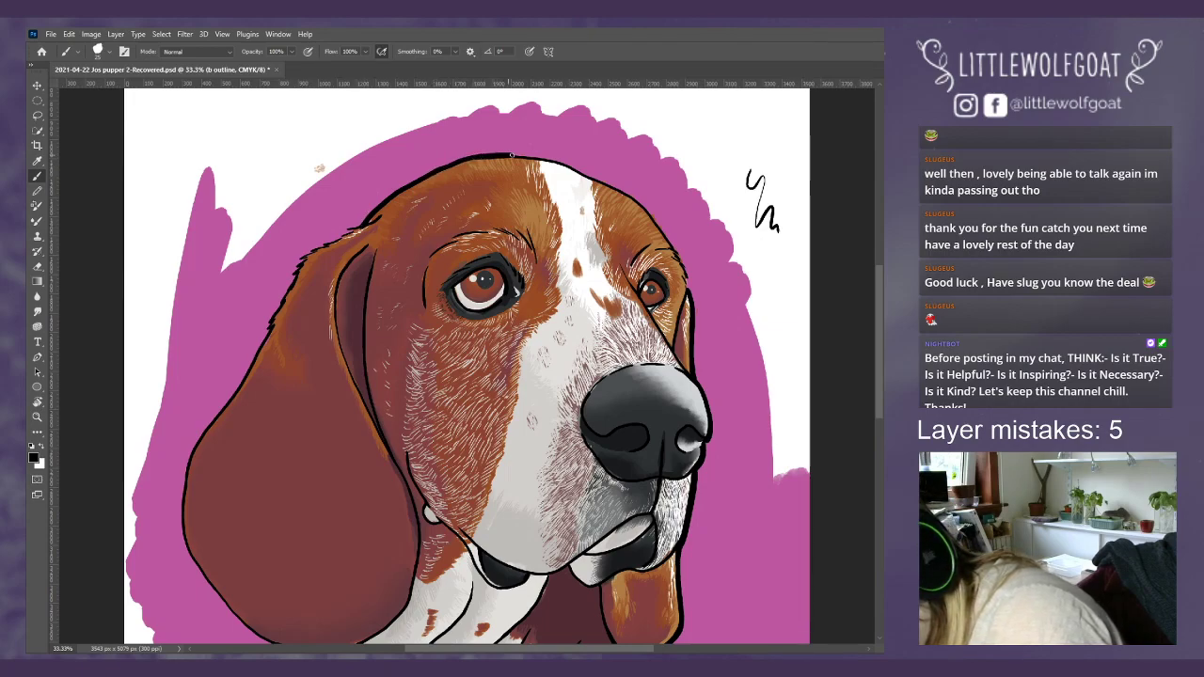
left_click_drag(512, 156, 525, 158)
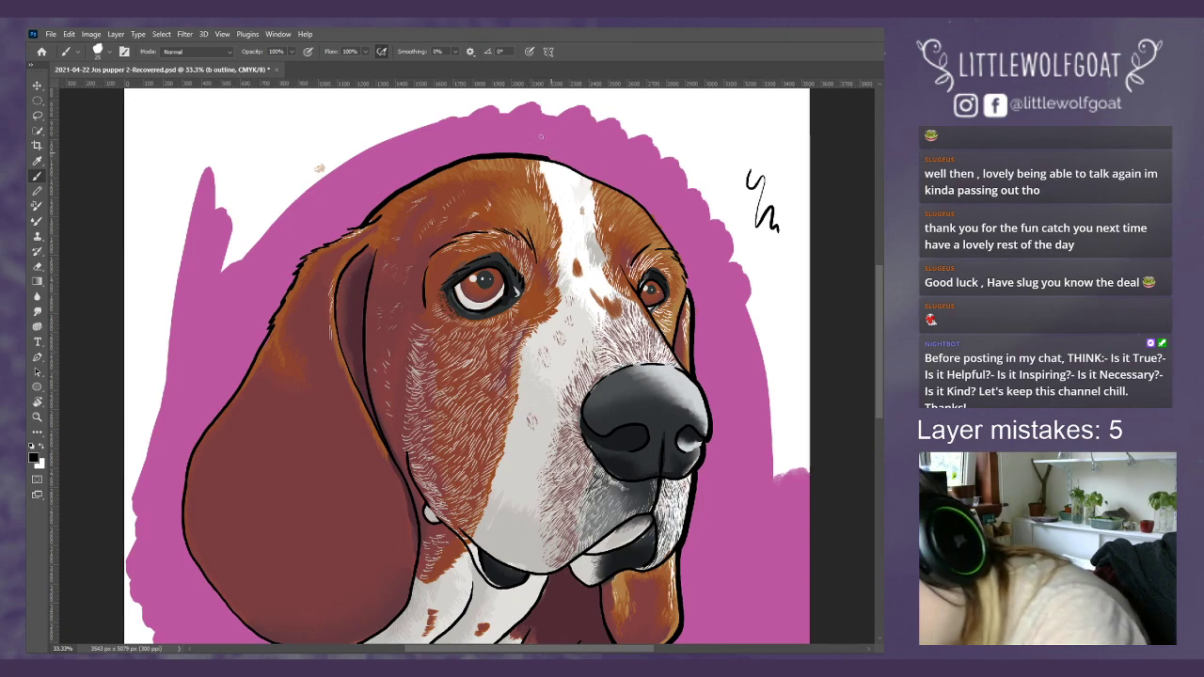
mouse_move(546, 158)
left_mouse_down()
mouse_move(647, 211)
mouse_move(665, 238)
left_mouse_up()
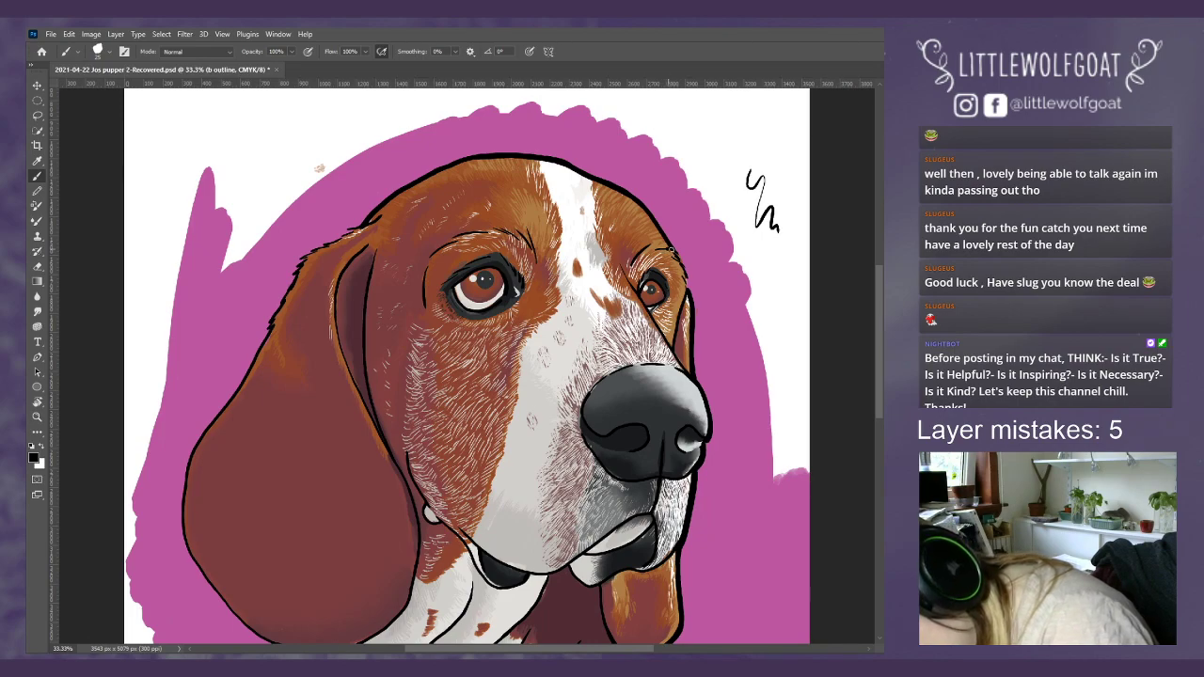
left_click_drag(677, 256, 687, 290)
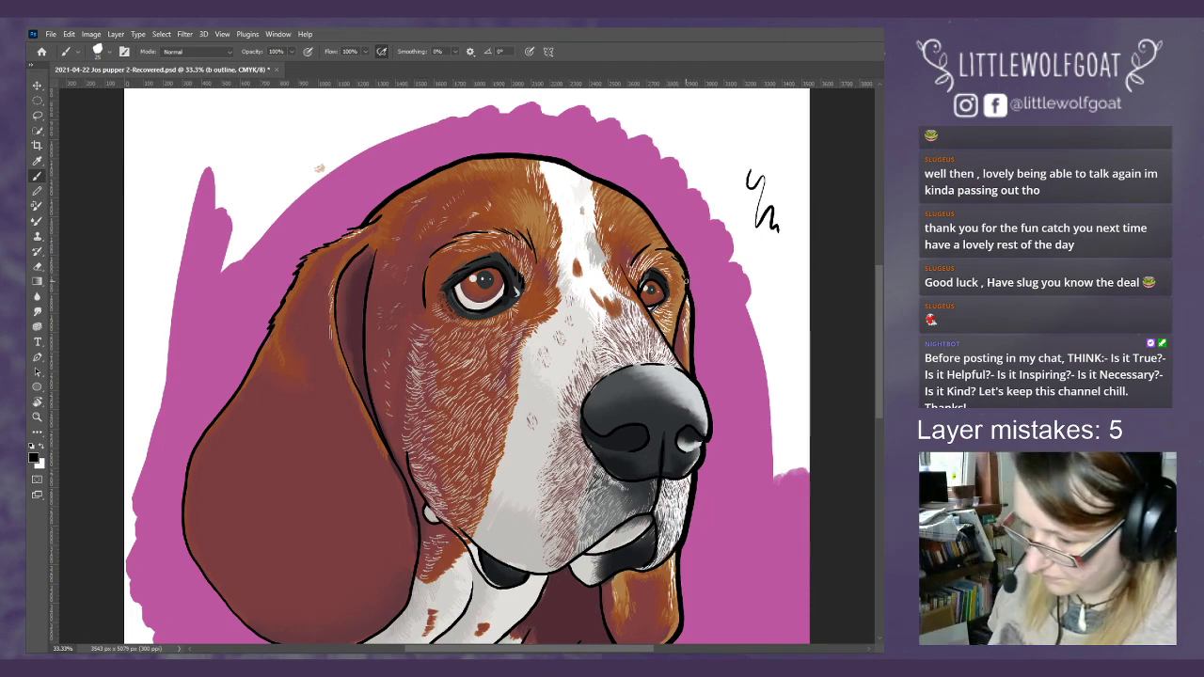
- Thicken the black outer contour along the tufted upper edge of the near ear
scroll(688, 287, "left", 5)
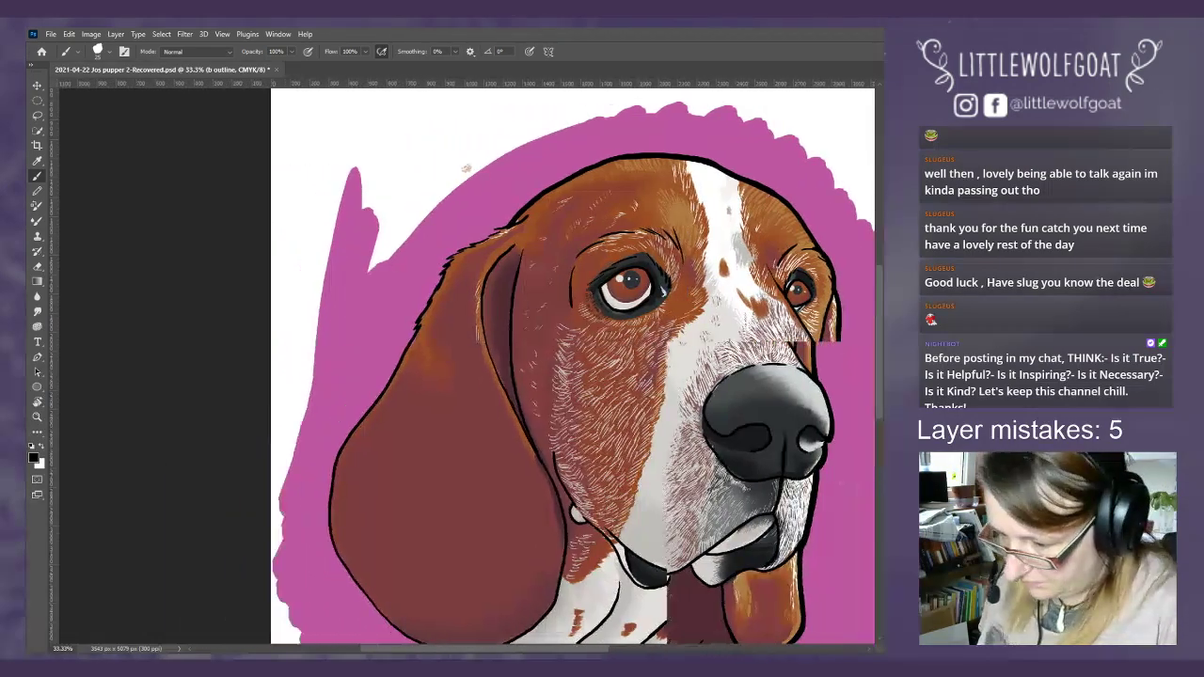
scroll(546, 229, "left", 2)
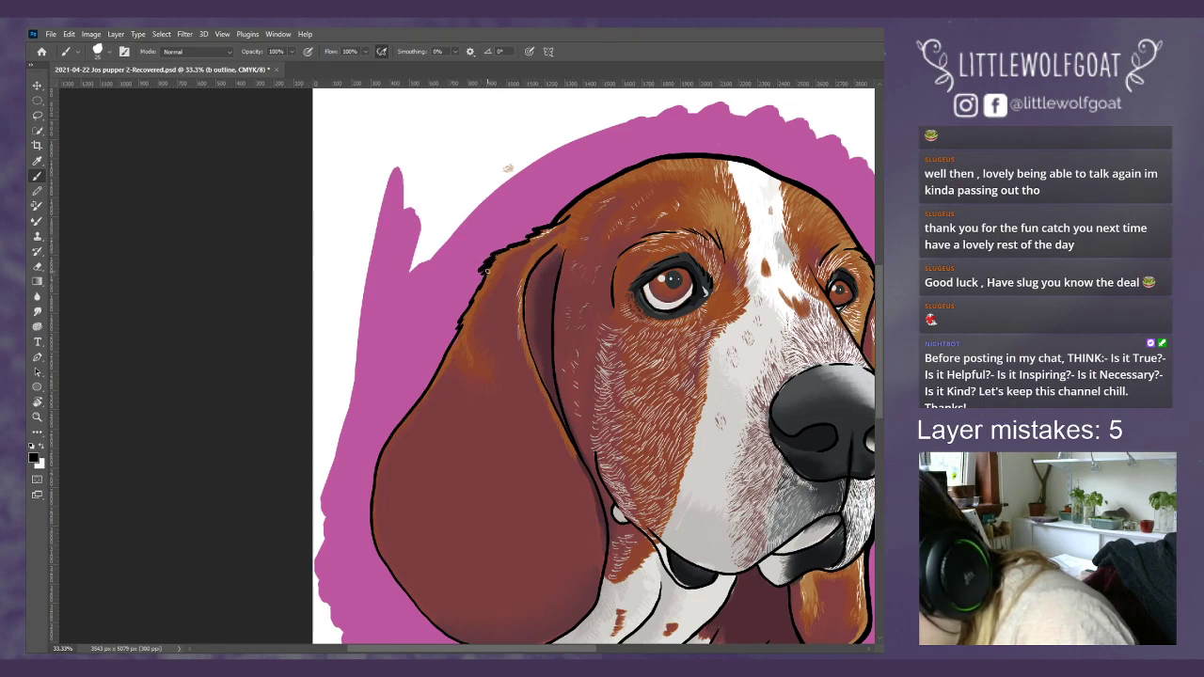
left_click_drag(480, 280, 455, 324)
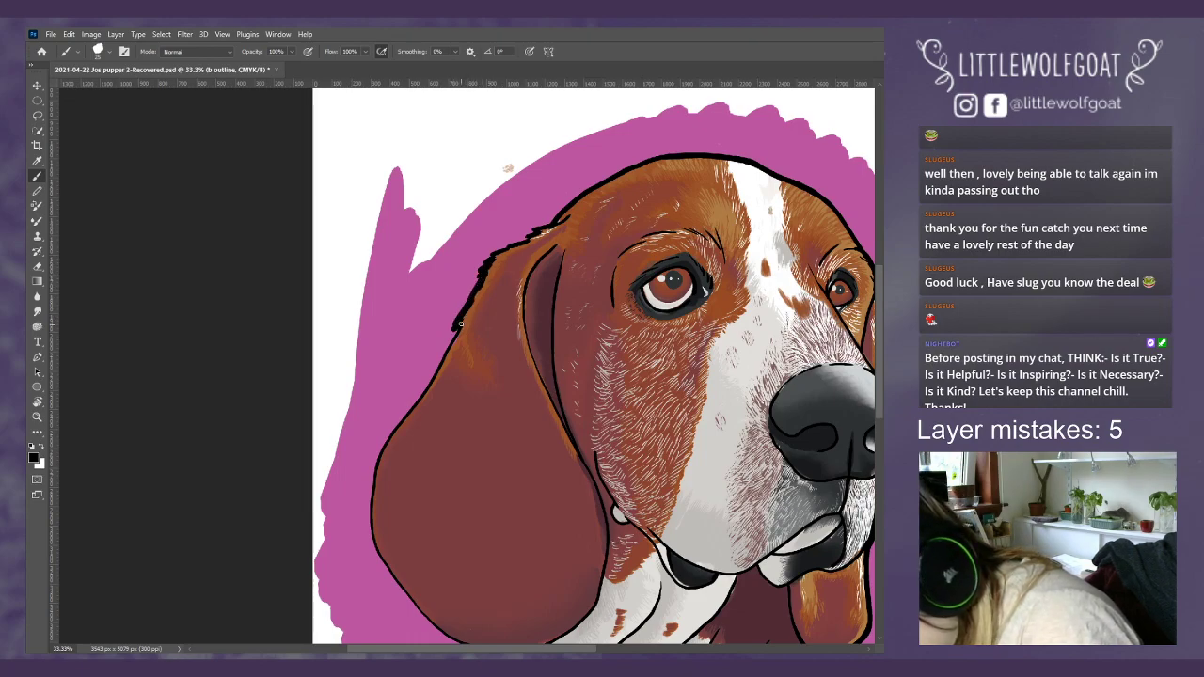
- Try a heavier contour stroke down the near ear's outer edge, and undo it
mouse_move(446, 349)
left_mouse_down()
mouse_move(376, 461)
mouse_move(370, 509)
left_mouse_up()
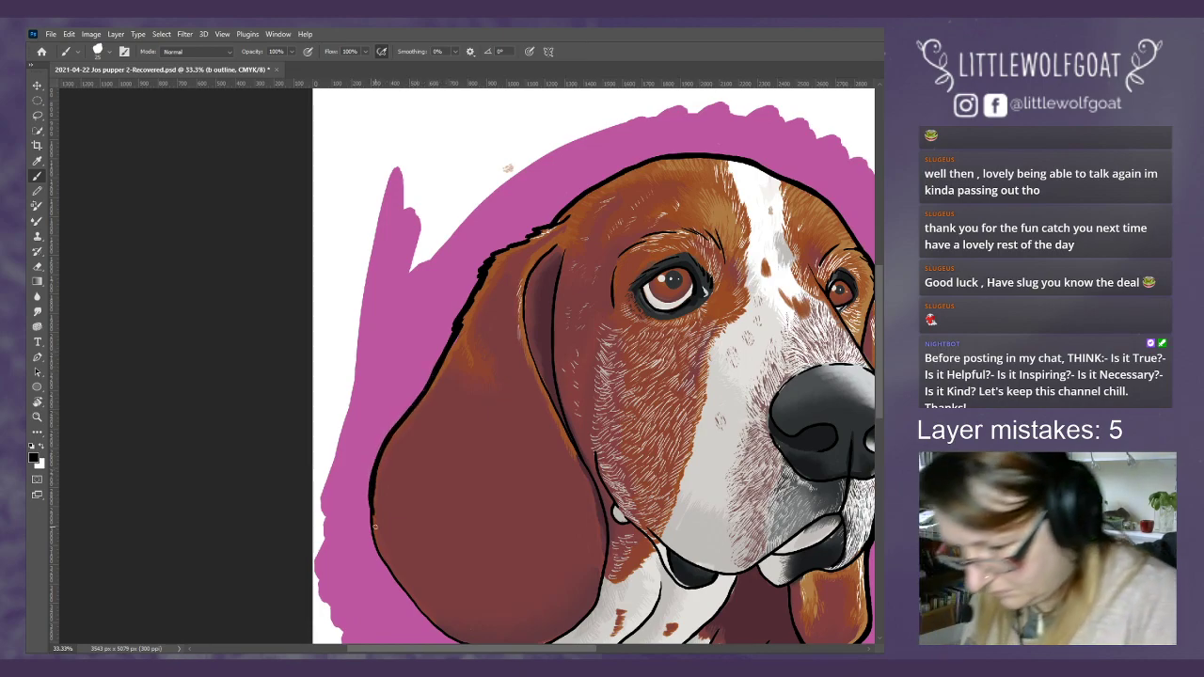
scroll(883, 336, "down", 3)
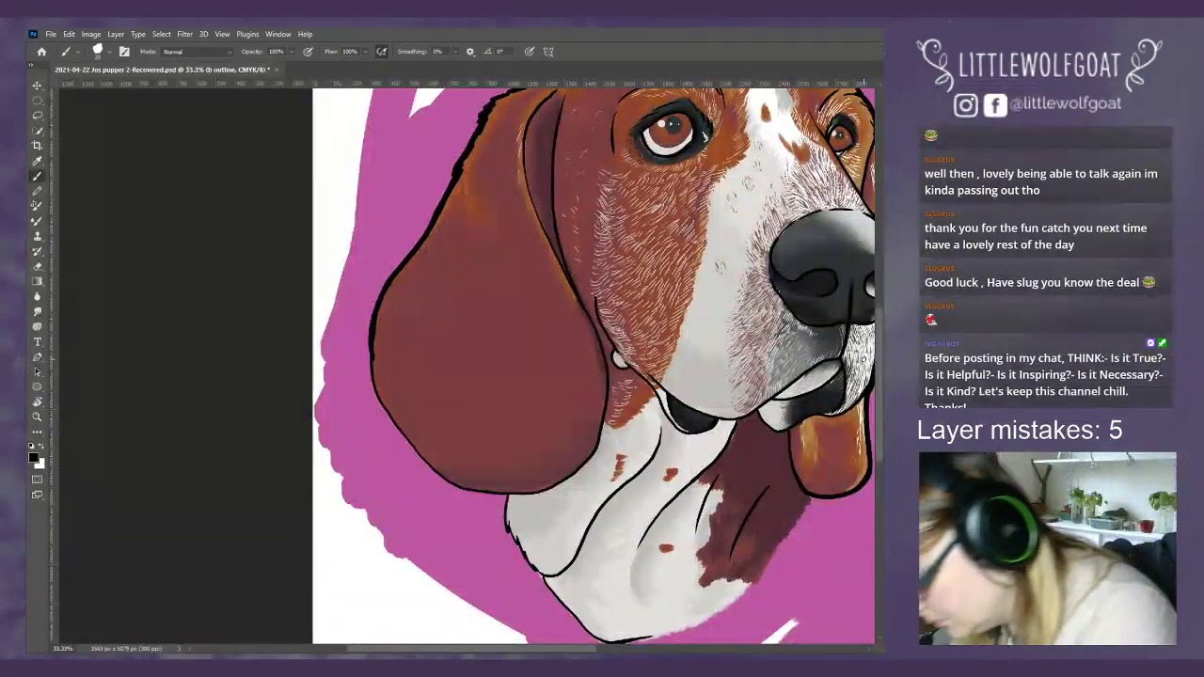
left_click(68, 34)
left_click(83, 47)
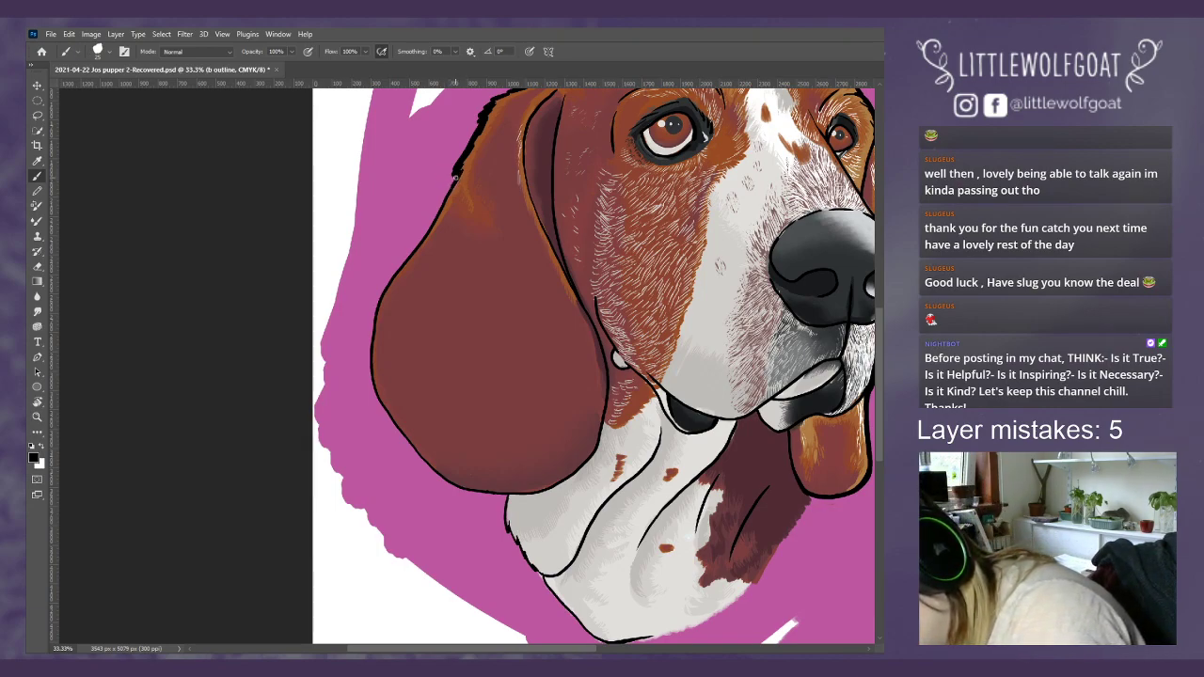
- Thicken the black contour down the near ear's outer edge, around its lower rim and along its inner edge
left_click_drag(447, 195, 395, 273)
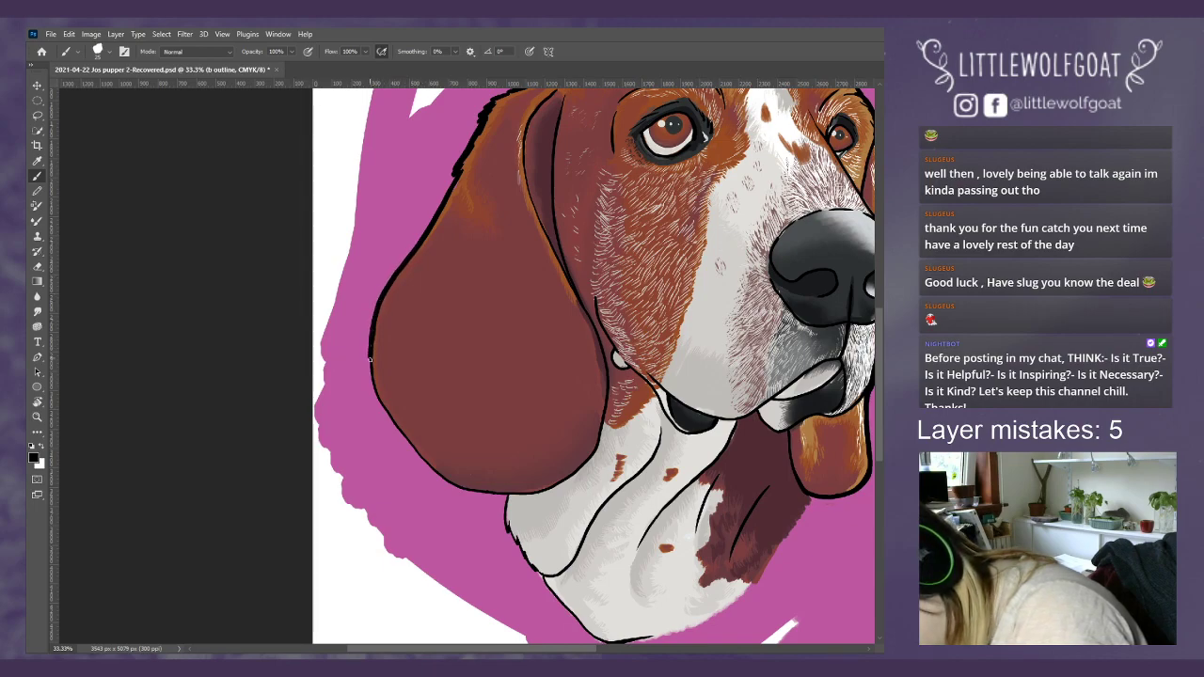
mouse_move(387, 415)
left_mouse_down()
mouse_move(434, 473)
mouse_move(479, 495)
mouse_move(551, 489)
mouse_move(597, 442)
left_mouse_up()
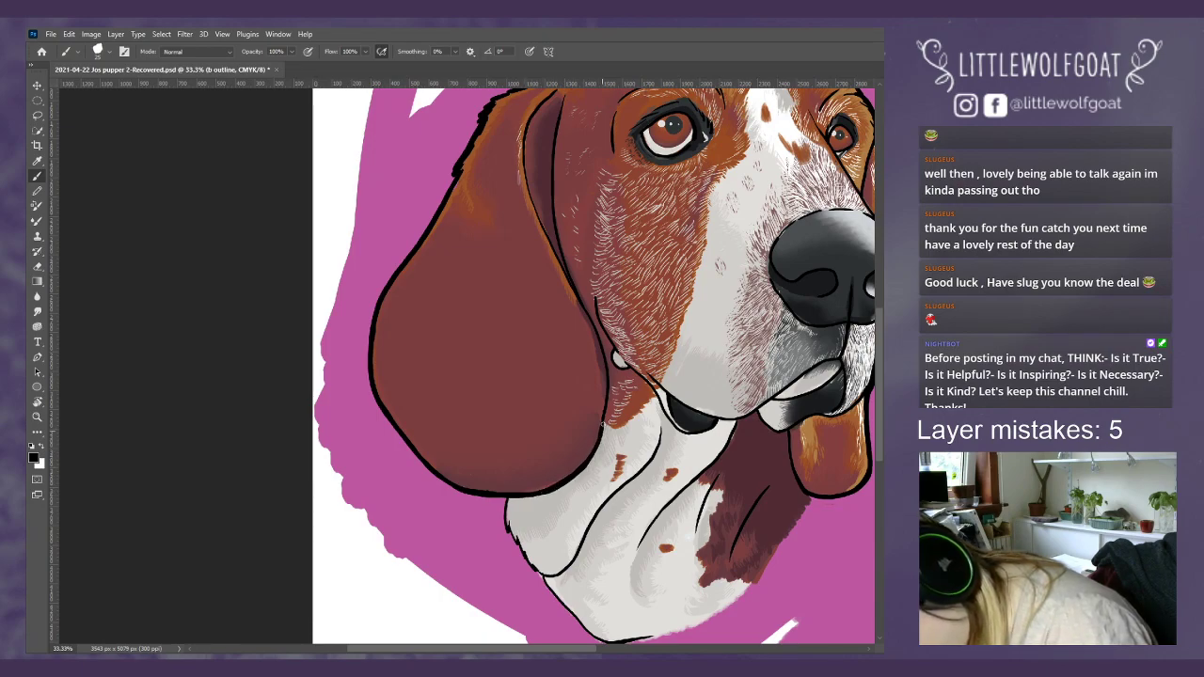
left_click_drag(605, 396, 618, 369)
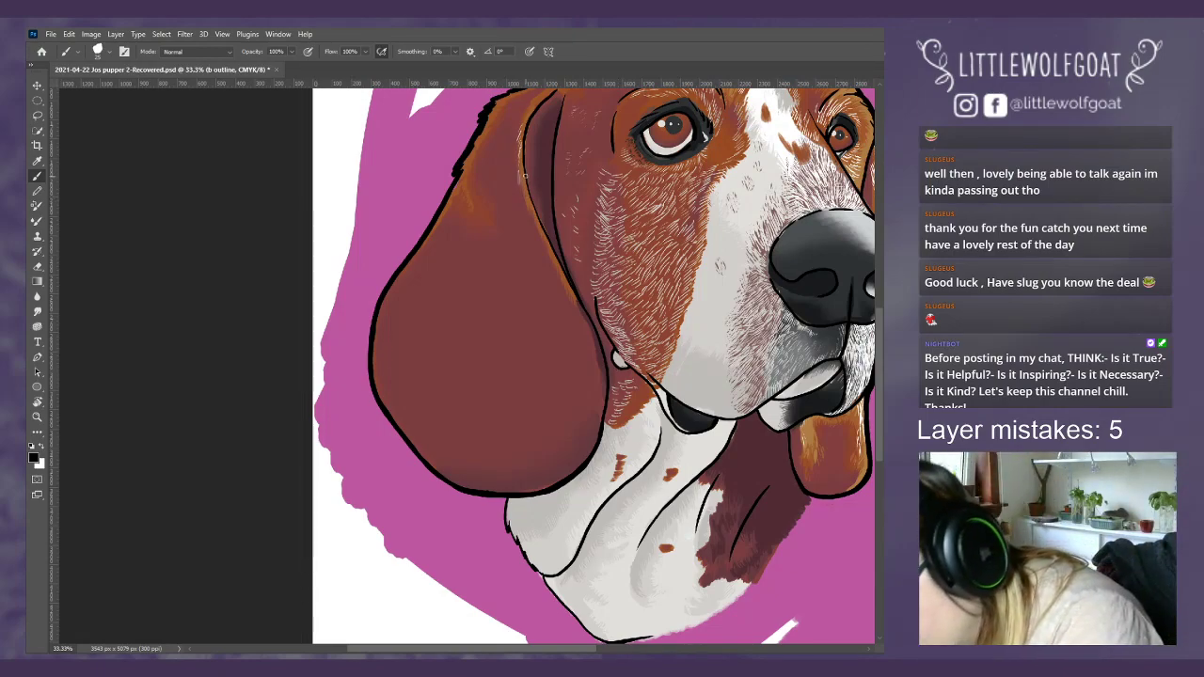
left_click_drag(526, 181, 548, 240)
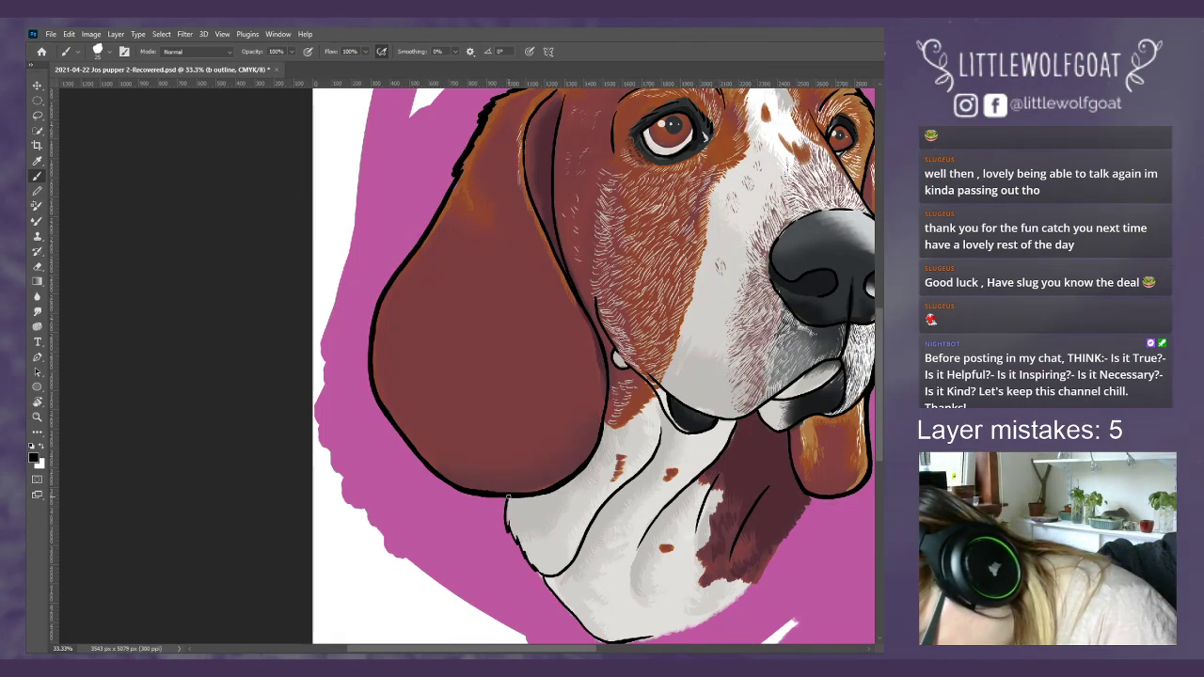
- Thicken the black outer contour down the back of the neck and around the base of the chest
mouse_move(508, 524)
left_mouse_down()
mouse_move(533, 570)
mouse_move(545, 553)
mouse_move(538, 568)
mouse_move(585, 628)
left_mouse_up()
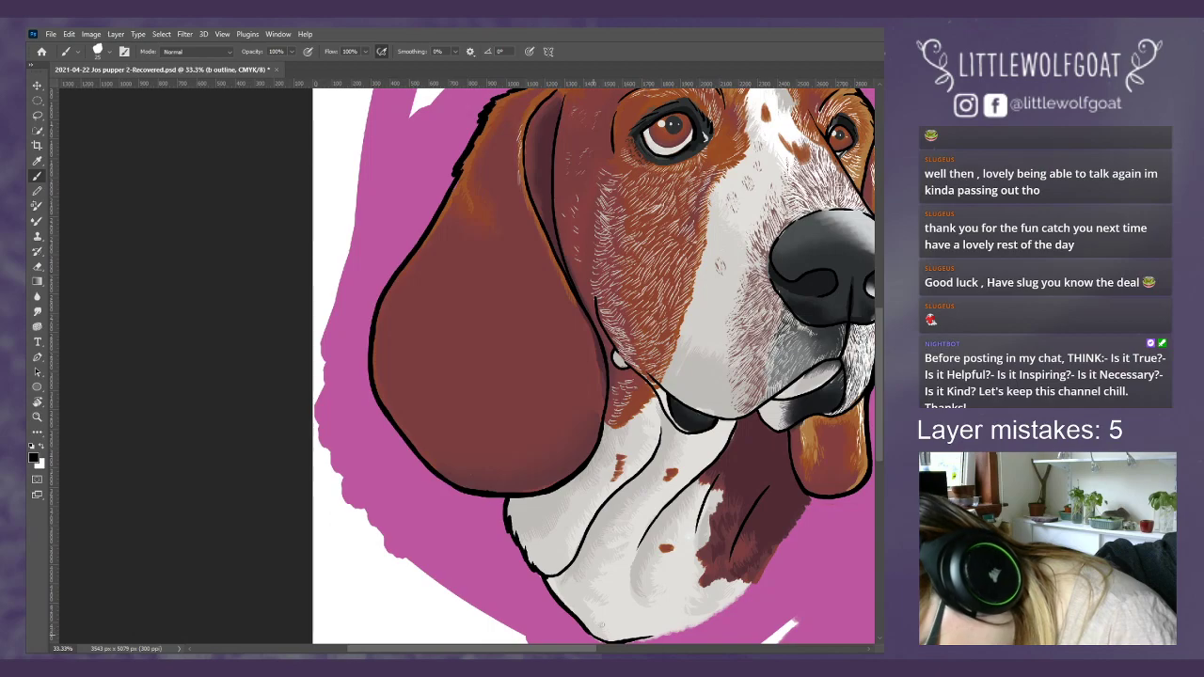
scroll(879, 452, "down", 3)
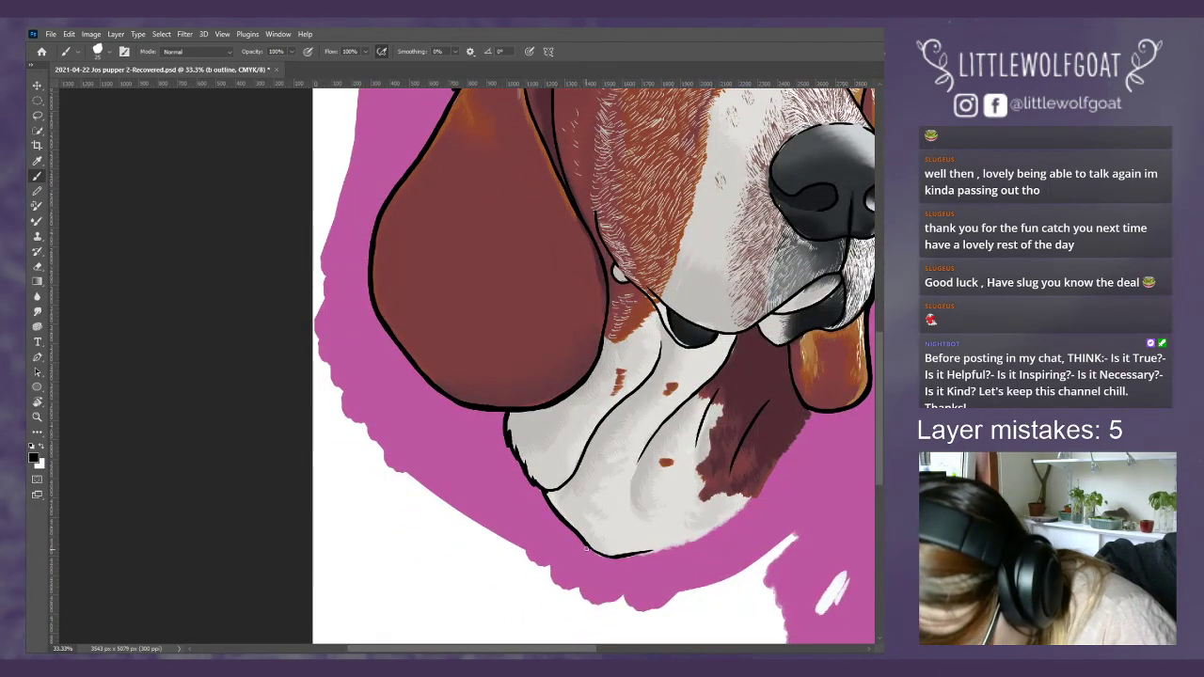
left_click_drag(600, 557, 656, 550)
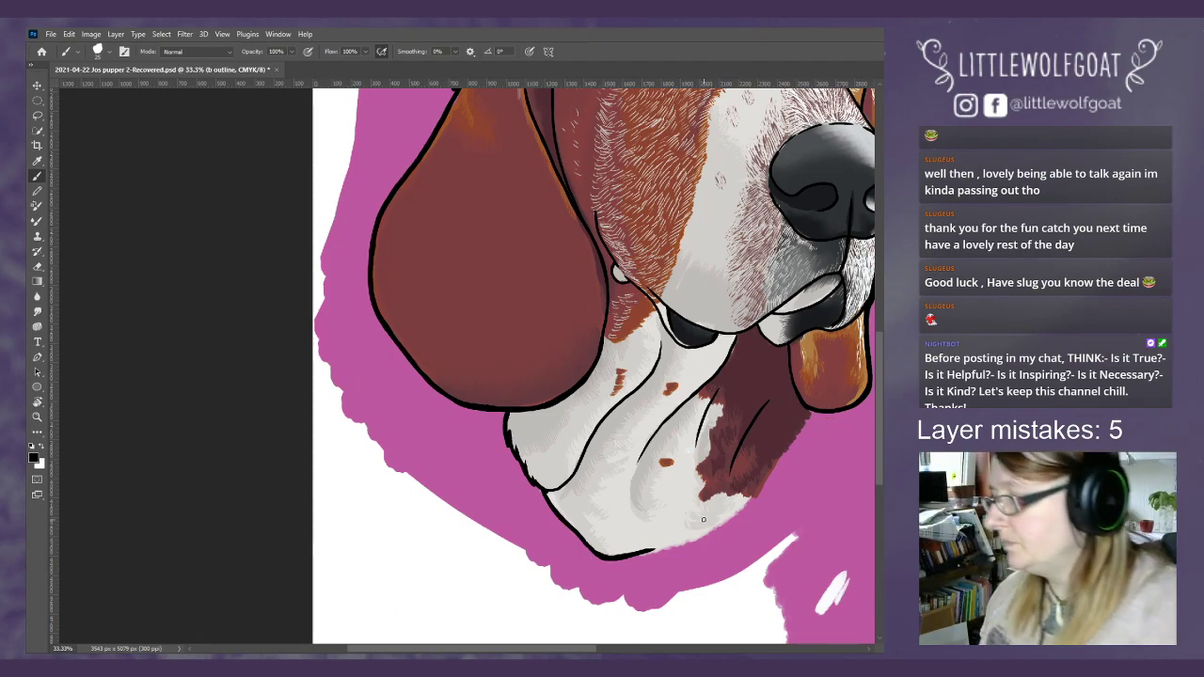
- Fit the whole portrait in view and compare it with the magenta background hidden and shown
left_click(224, 35)
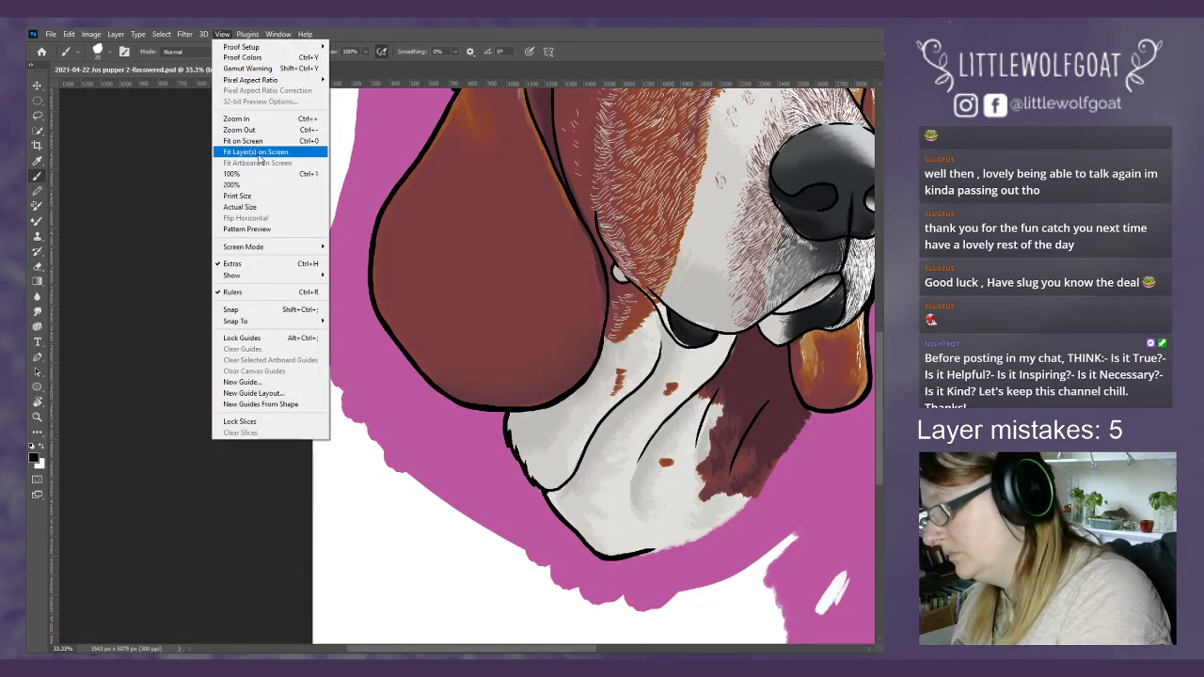
left_click(255, 143)
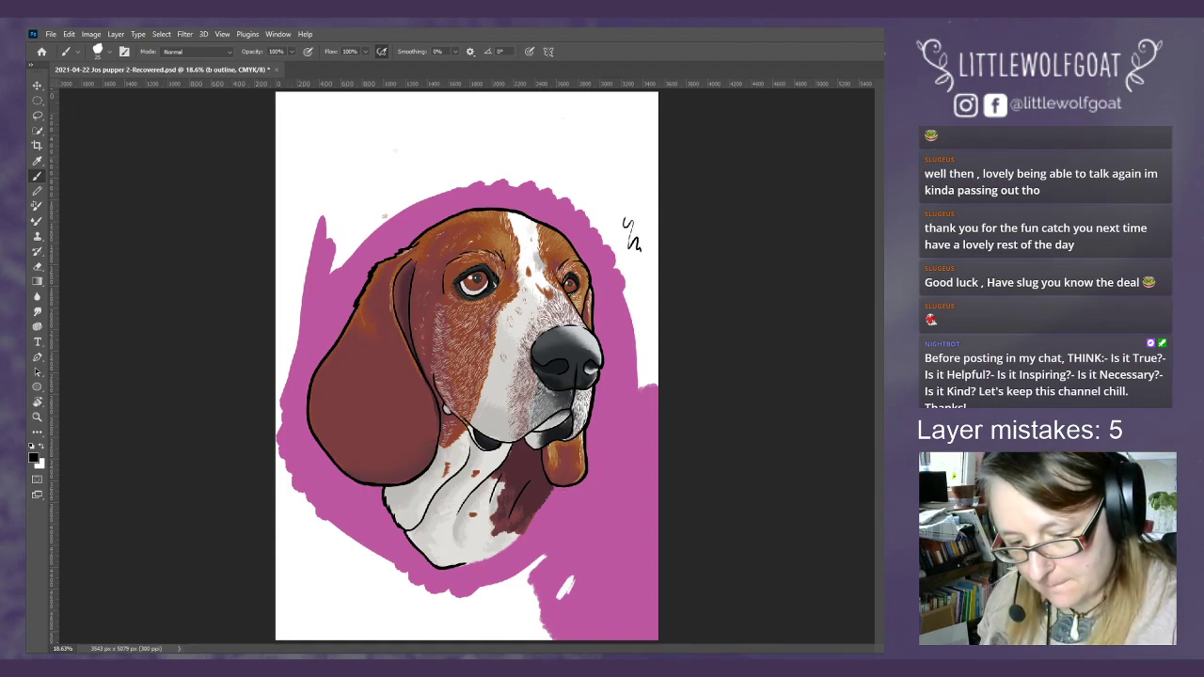
key("ctrl+z")
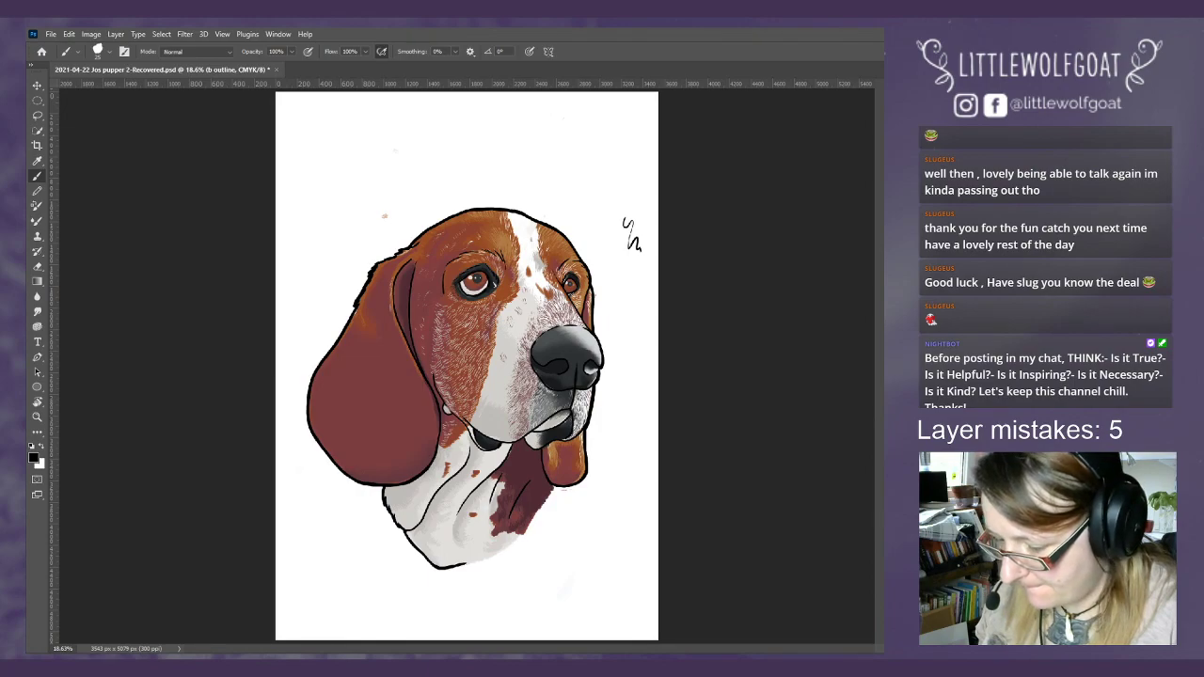
key("ctrl+shift+z")
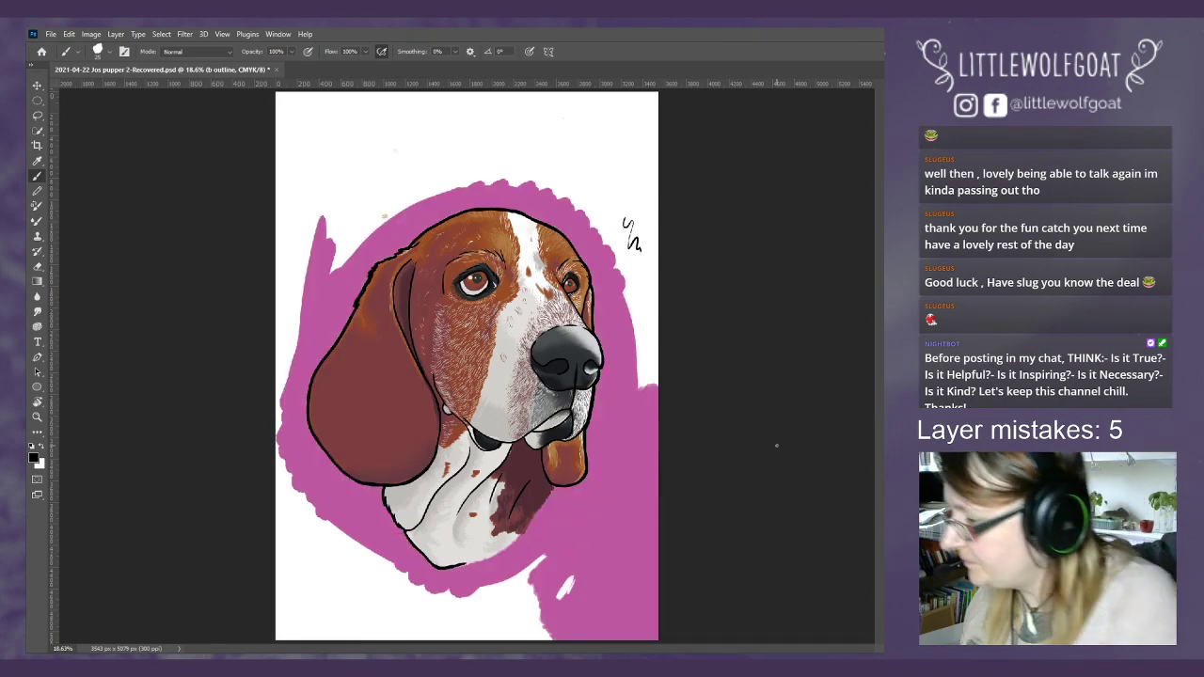
- Save the document and create a new layer named "w outline" above the b outline layer
left_click(52, 35)
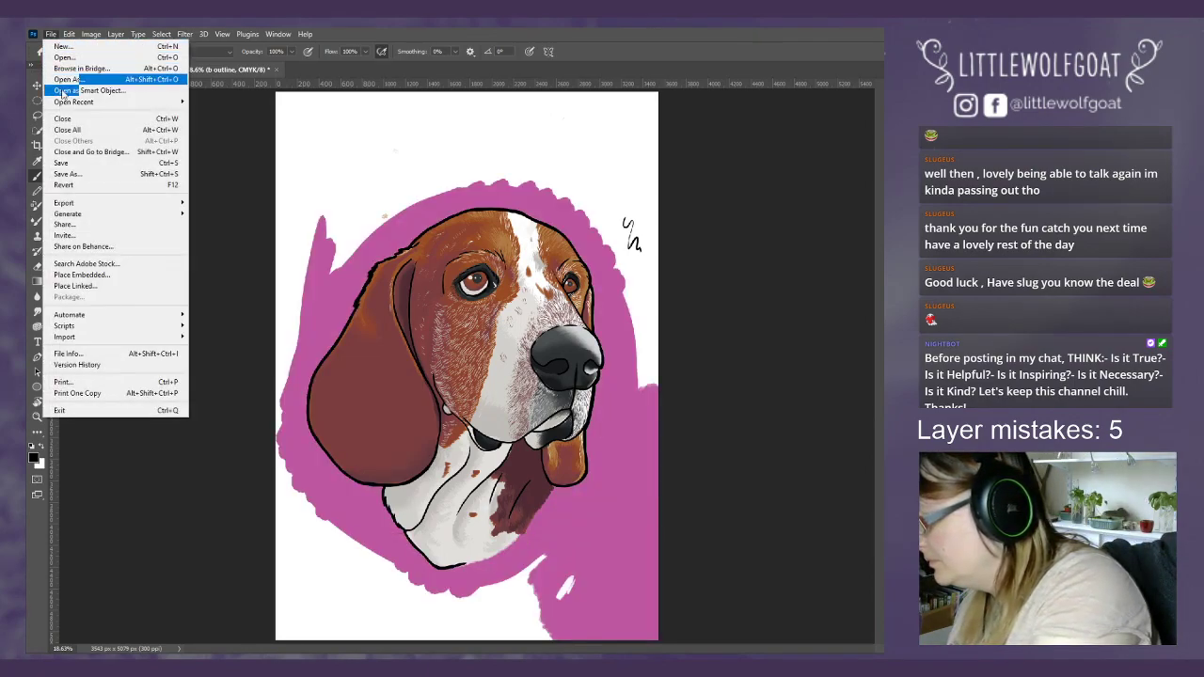
left_click(62, 162)
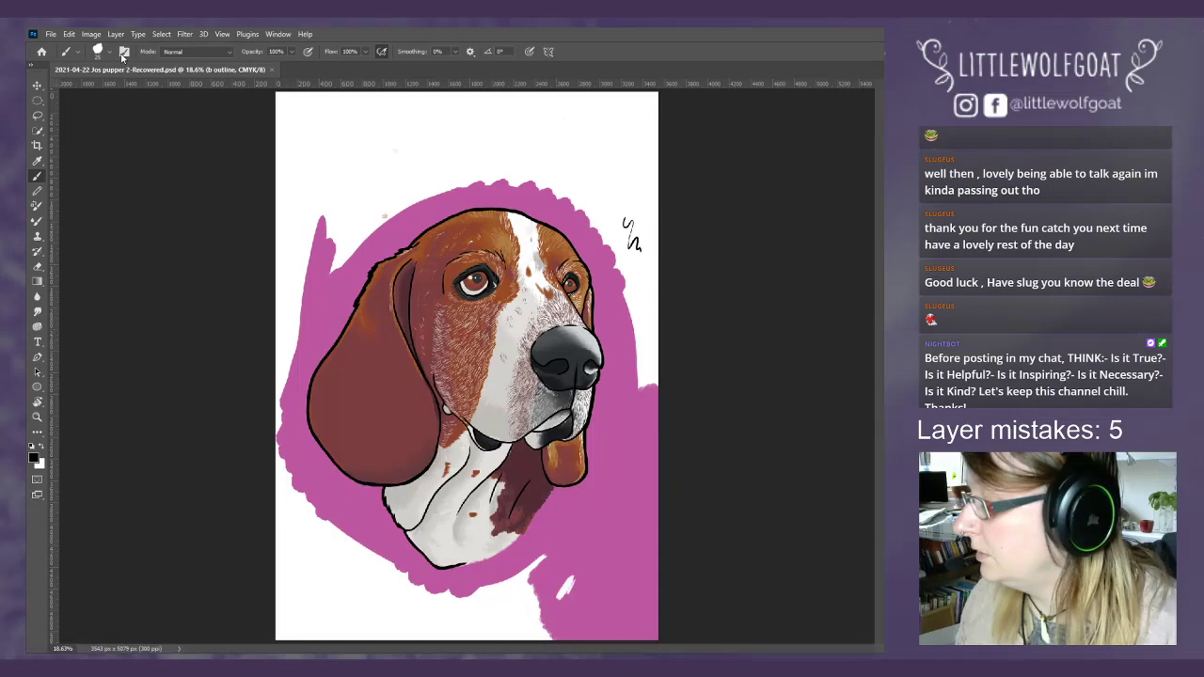
left_click(222, 34)
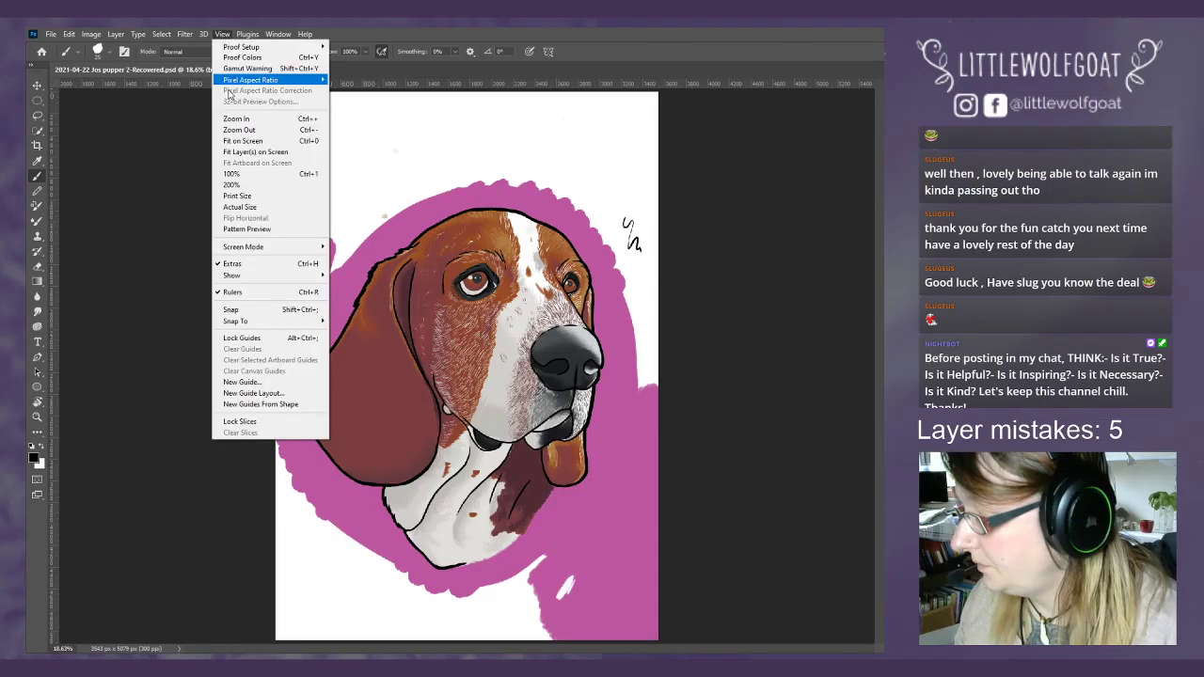
mouse_move(117, 35)
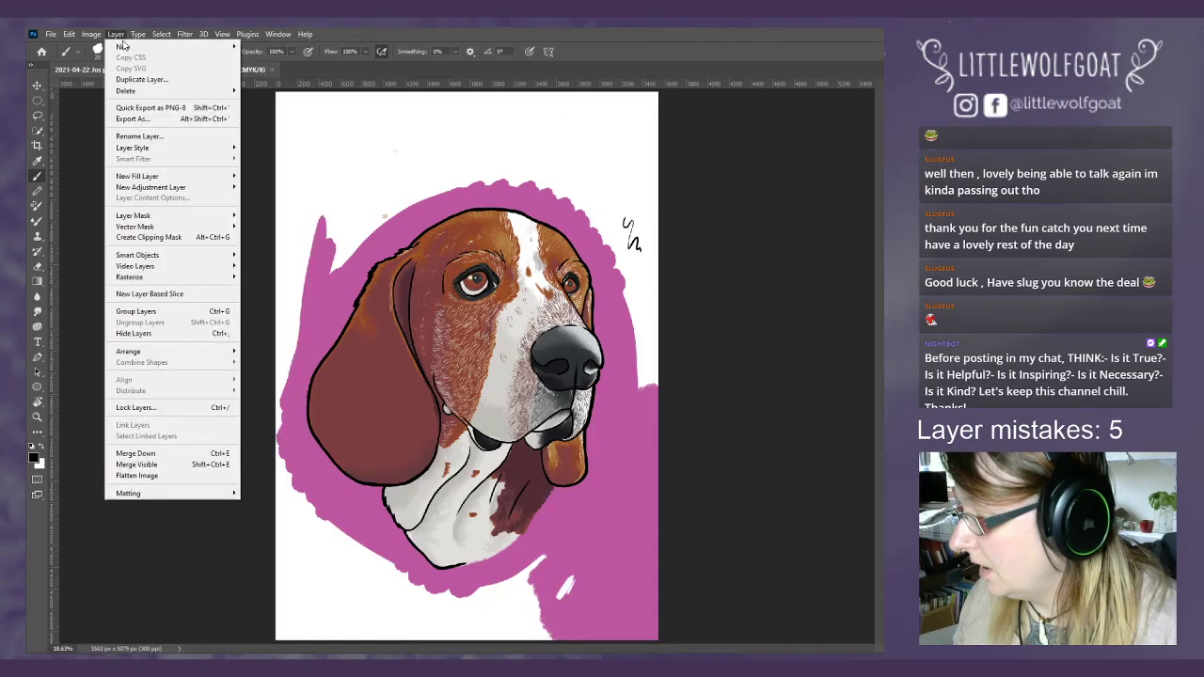
left_click(268, 46)
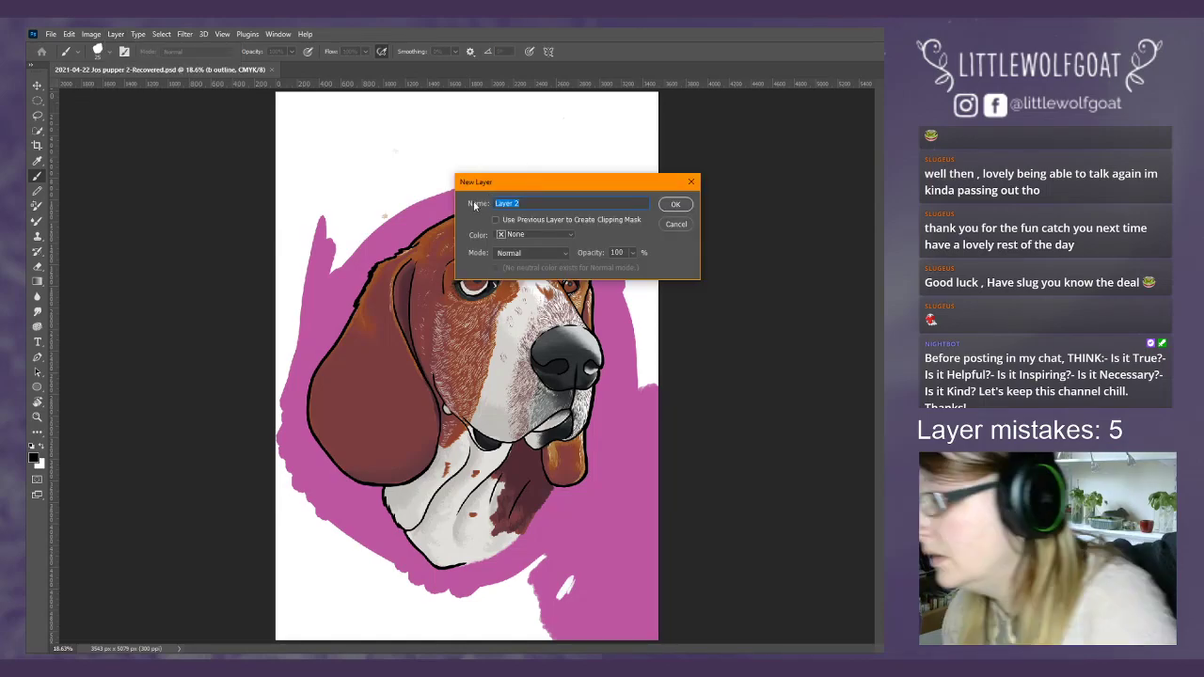
type("w")
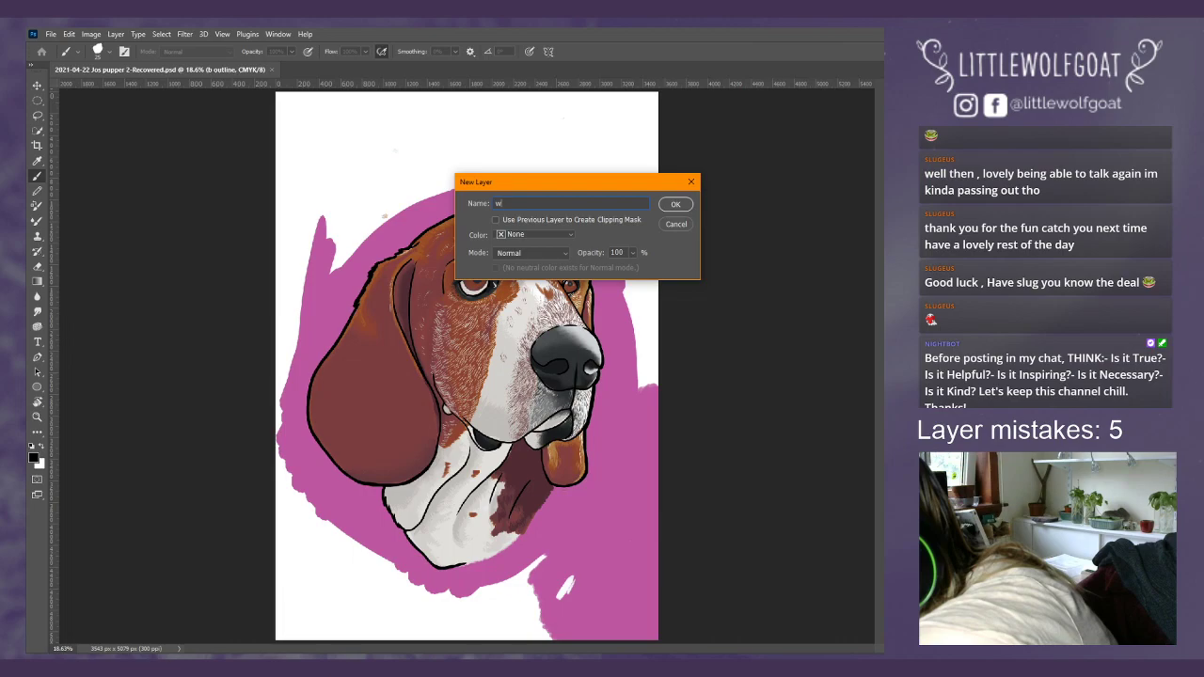
type(" ou")
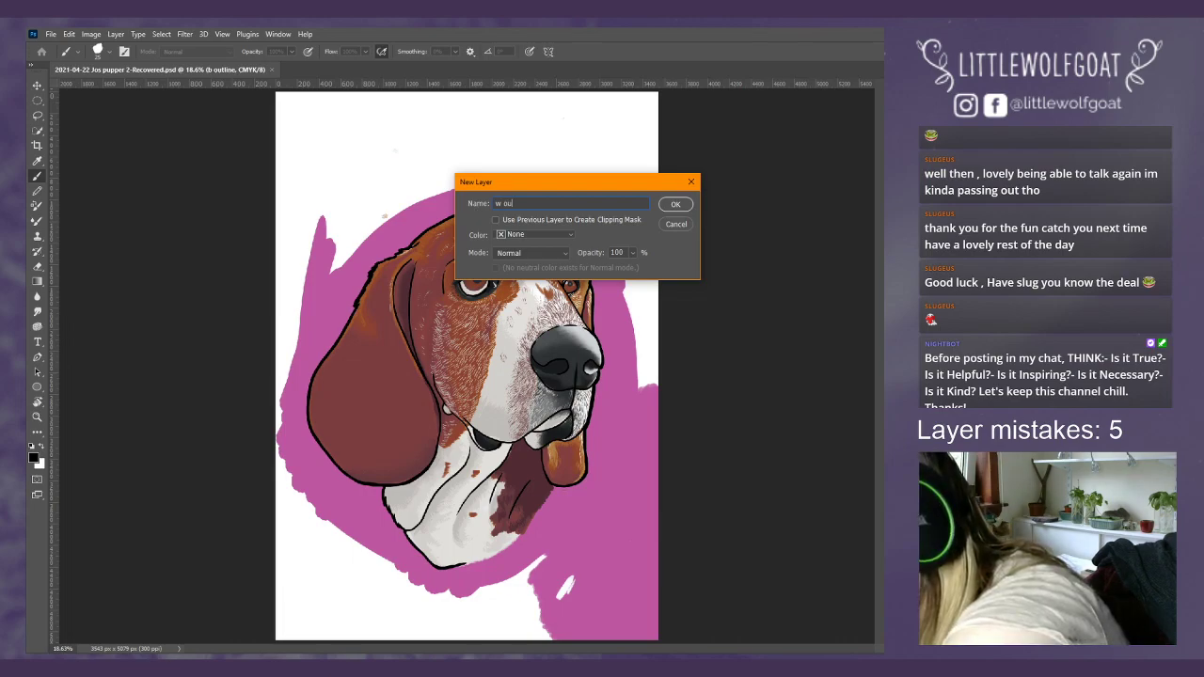
type("tl")
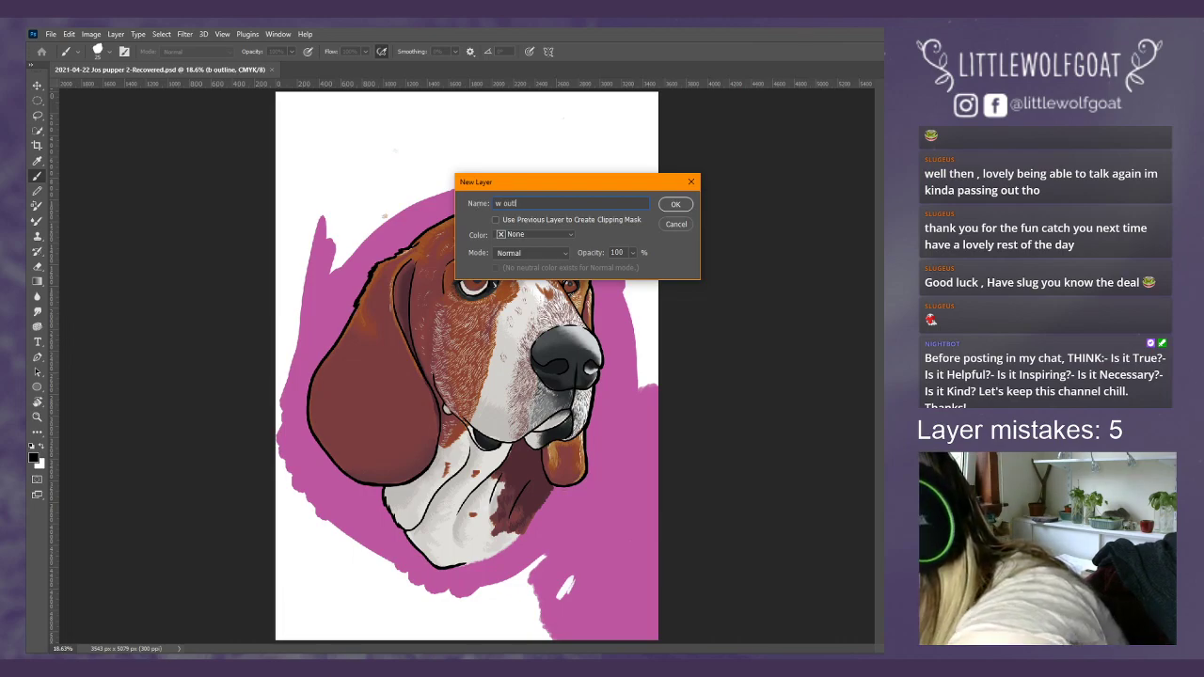
type("ine")
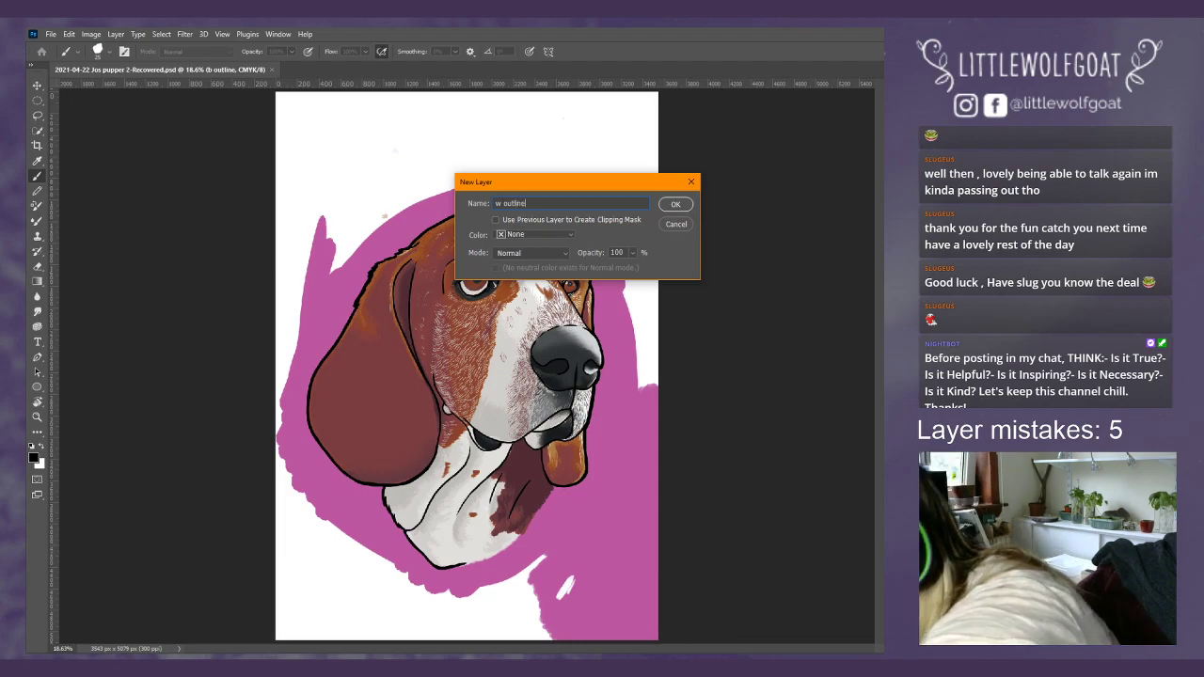
key("Return")
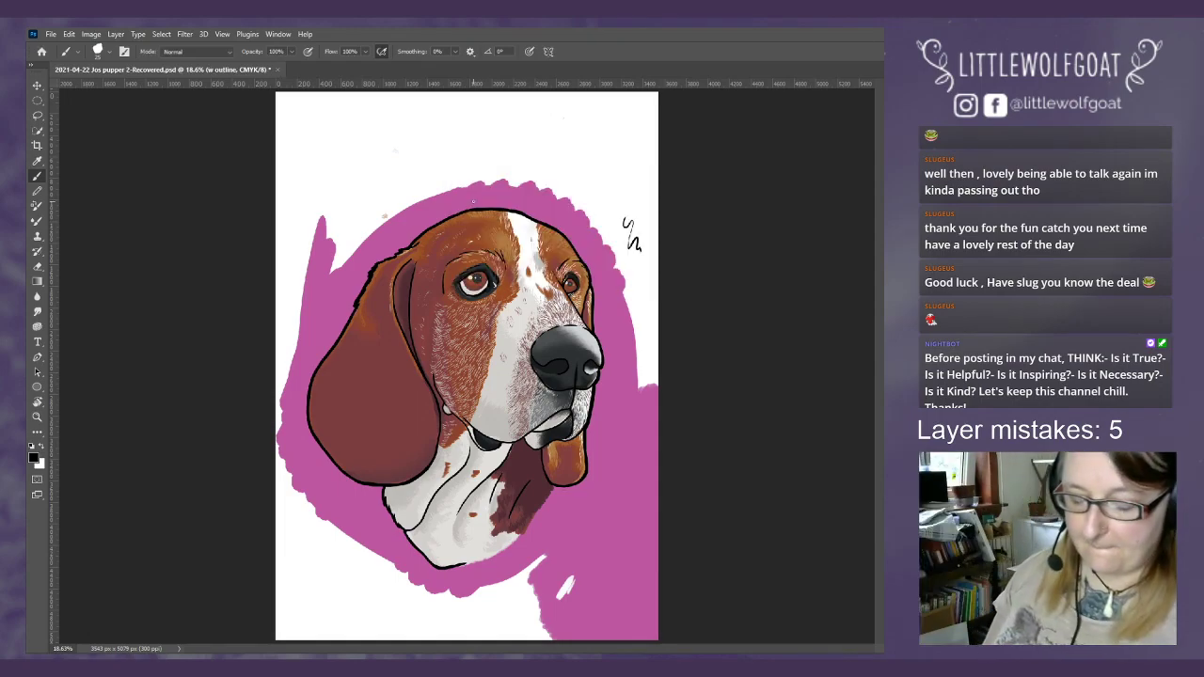
- Make white the painting colour and reduce the KYLE Ultimate Inking Thick 'n Thin brush to about 14 px
left_click(42, 447)
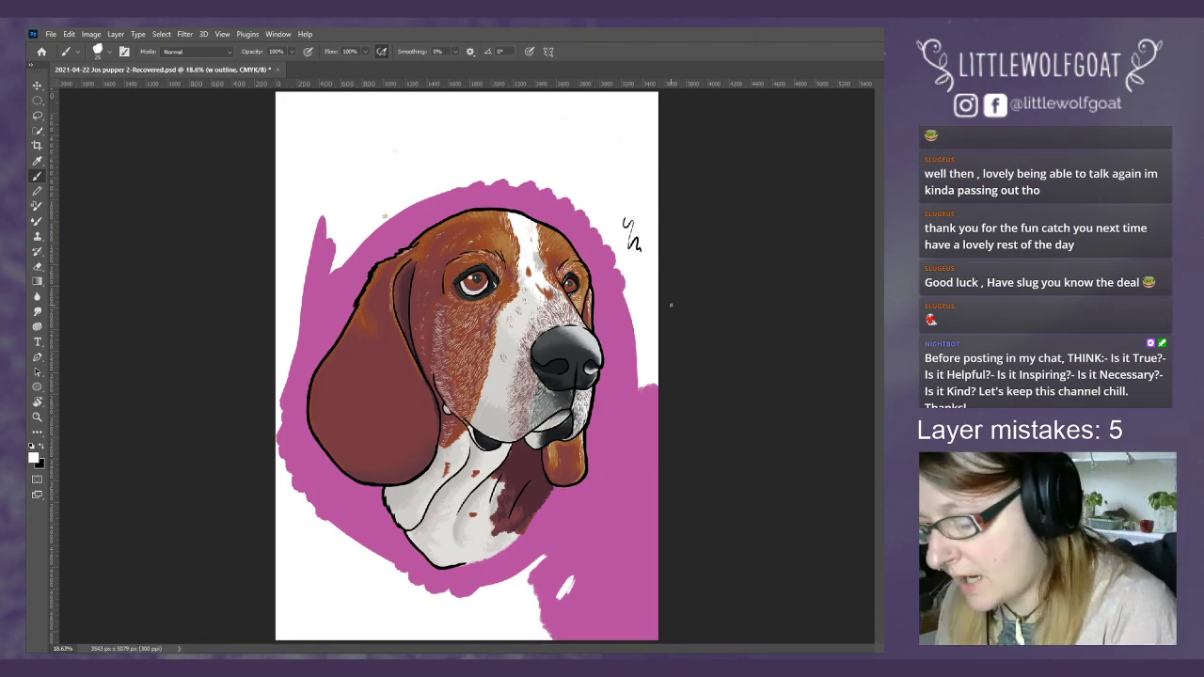
left_click(98, 51)
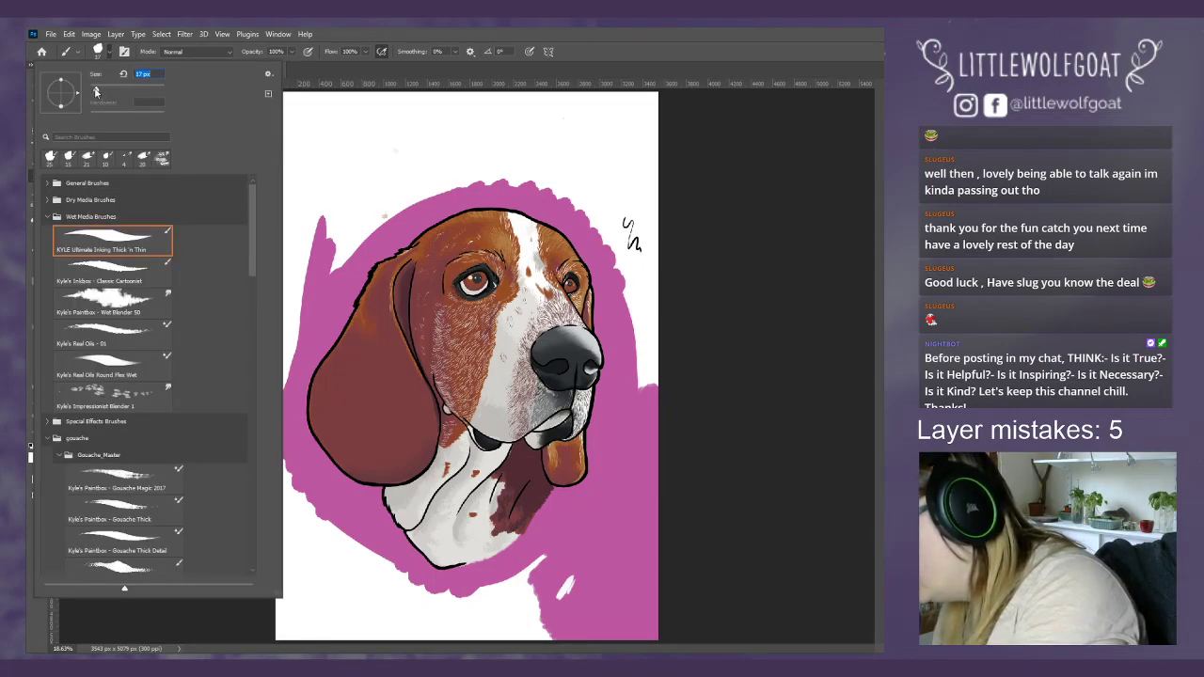
left_click_drag(96, 91, 95, 91)
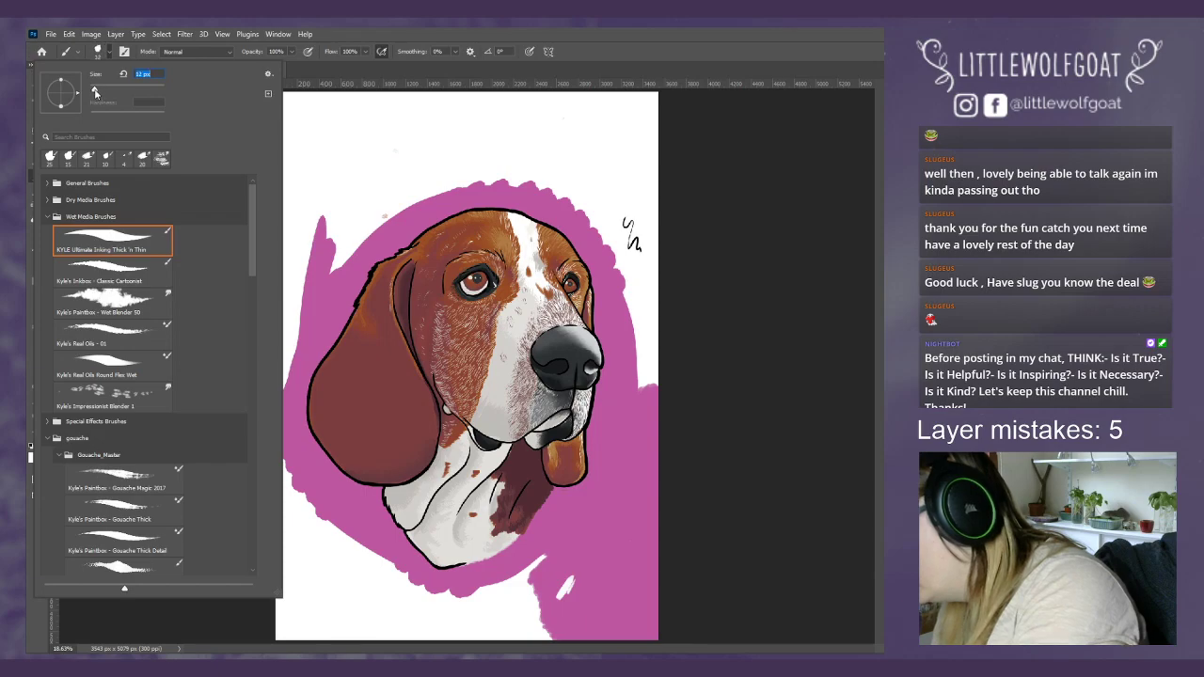
left_click(428, 71)
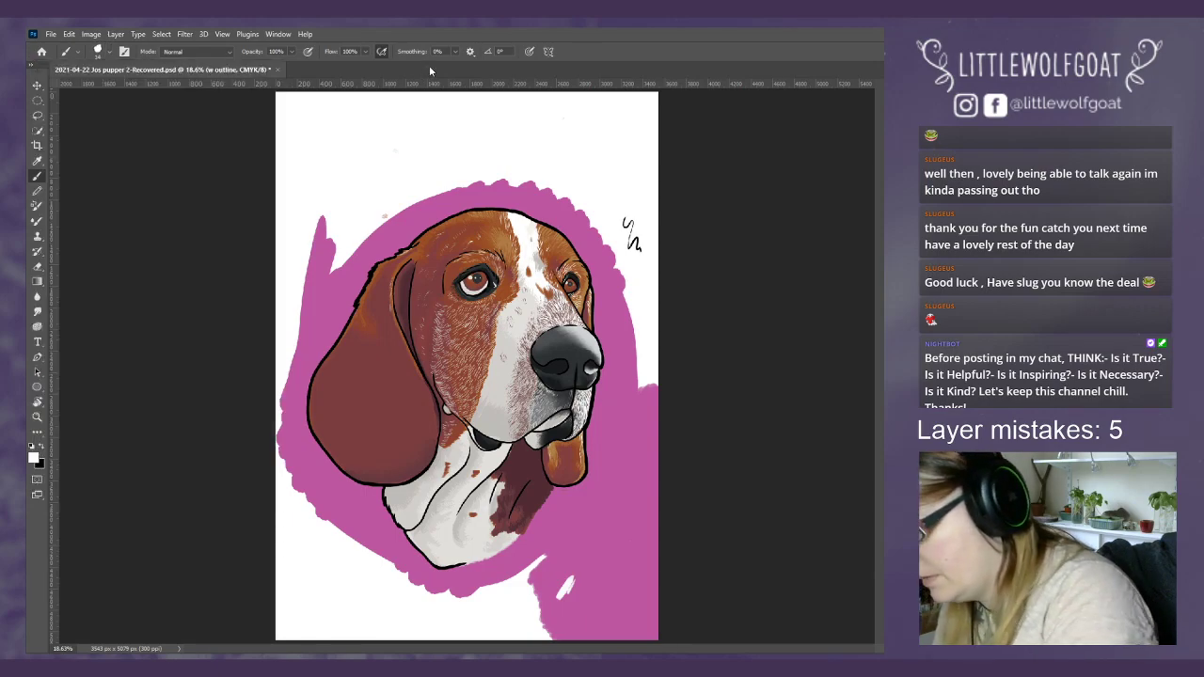
- Start the white outer line beside the far ear and undo the last strokes around the nose
left_click(223, 35)
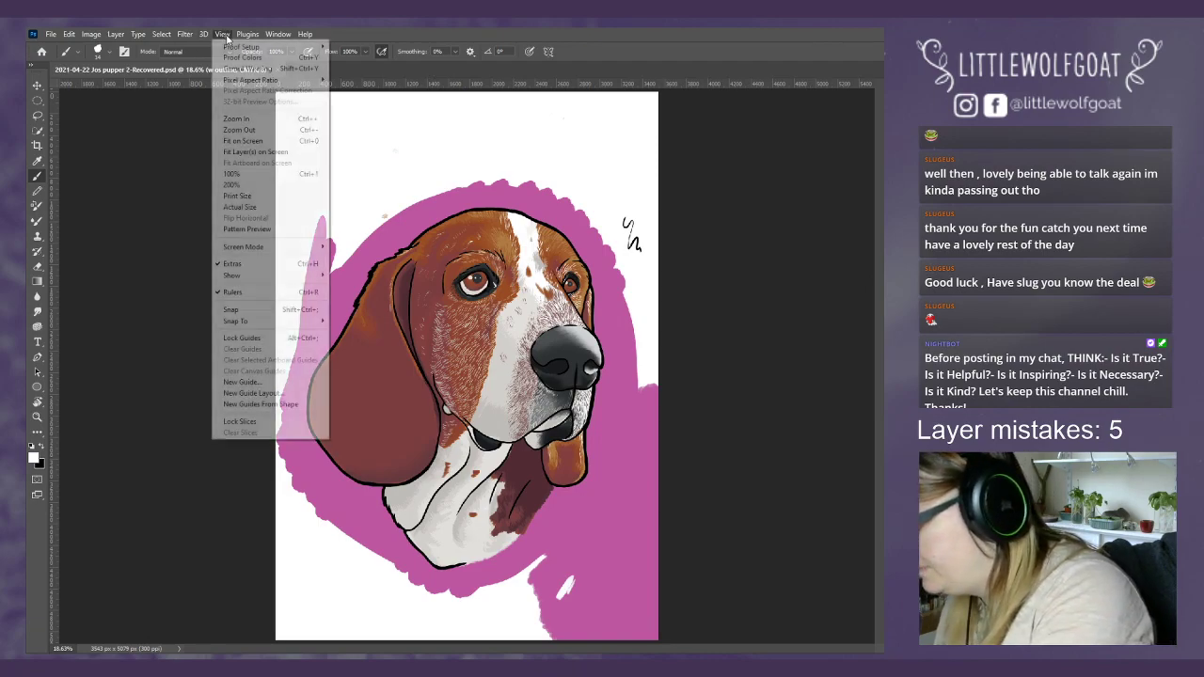
left_click(236, 118)
left_click(223, 34)
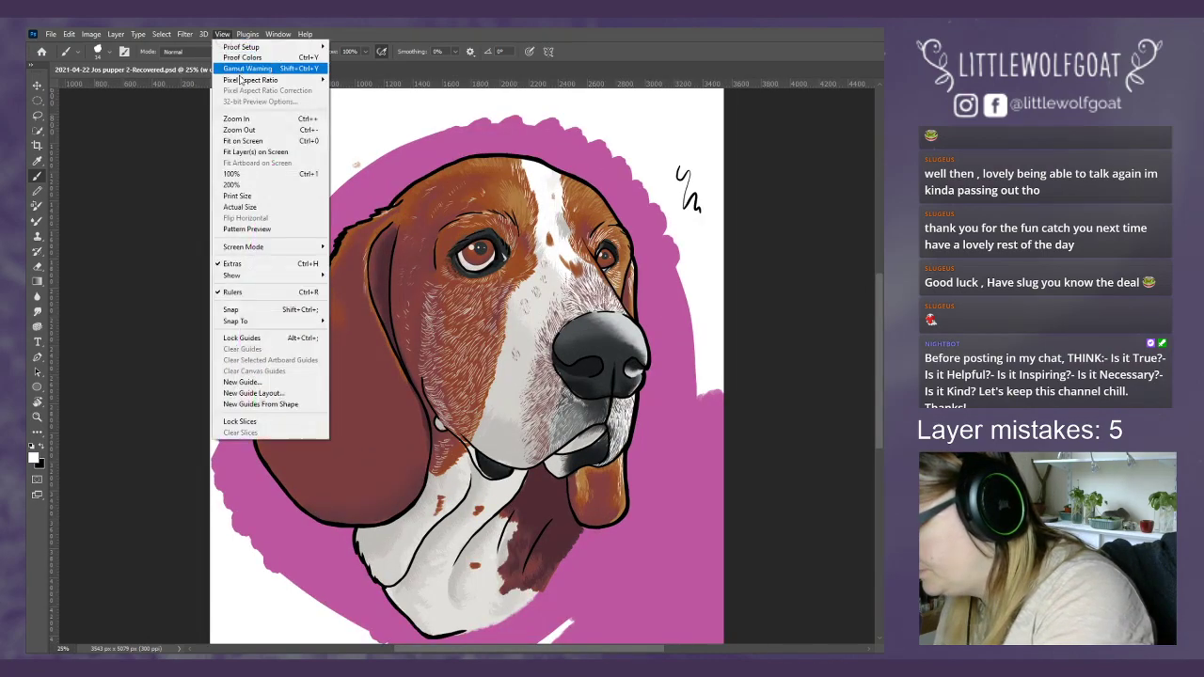
left_click(239, 118)
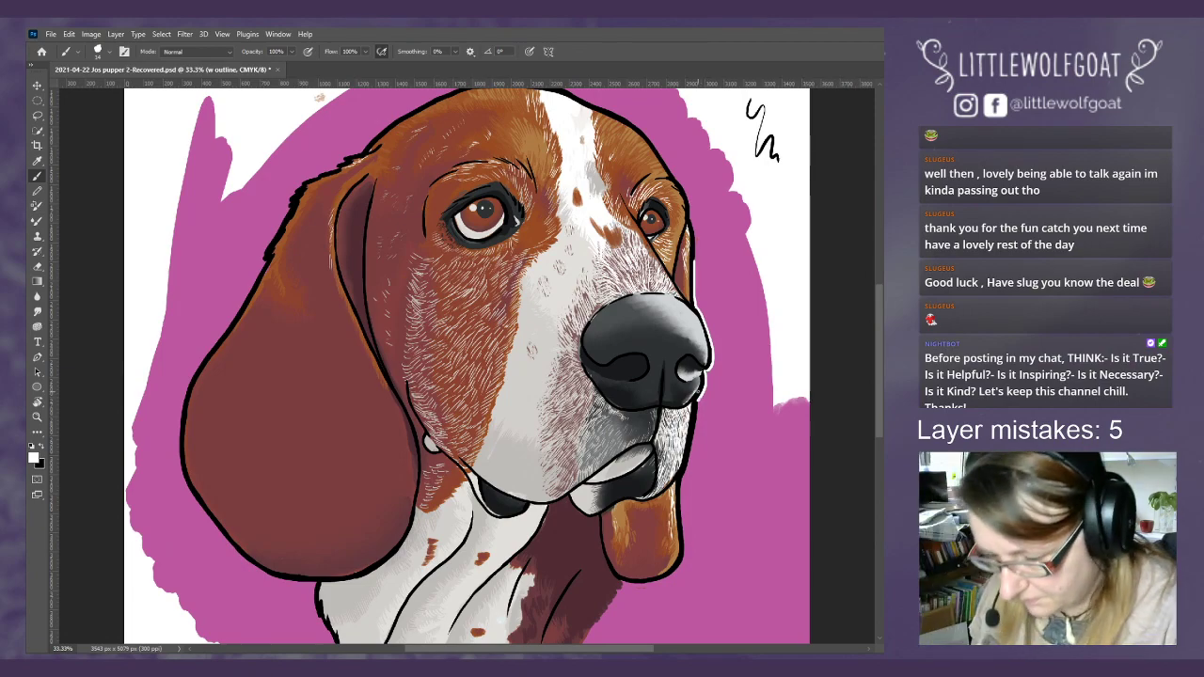
left_click(69, 33)
left_click(68, 34)
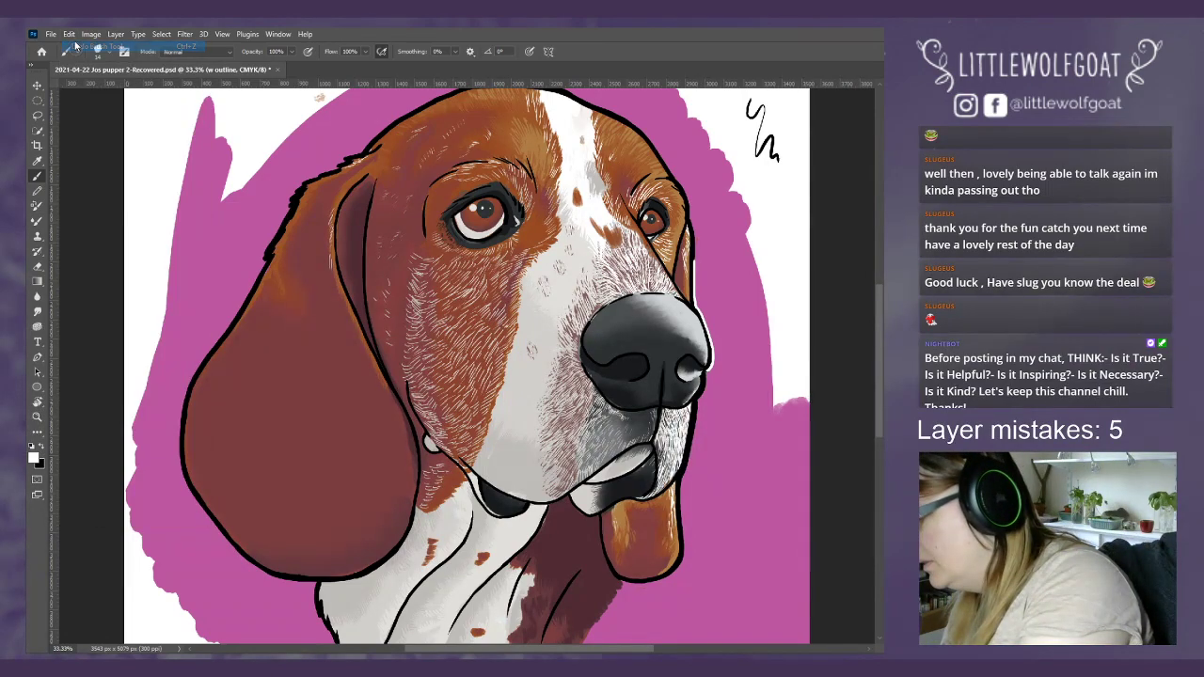
left_click(69, 34)
left_click(77, 46)
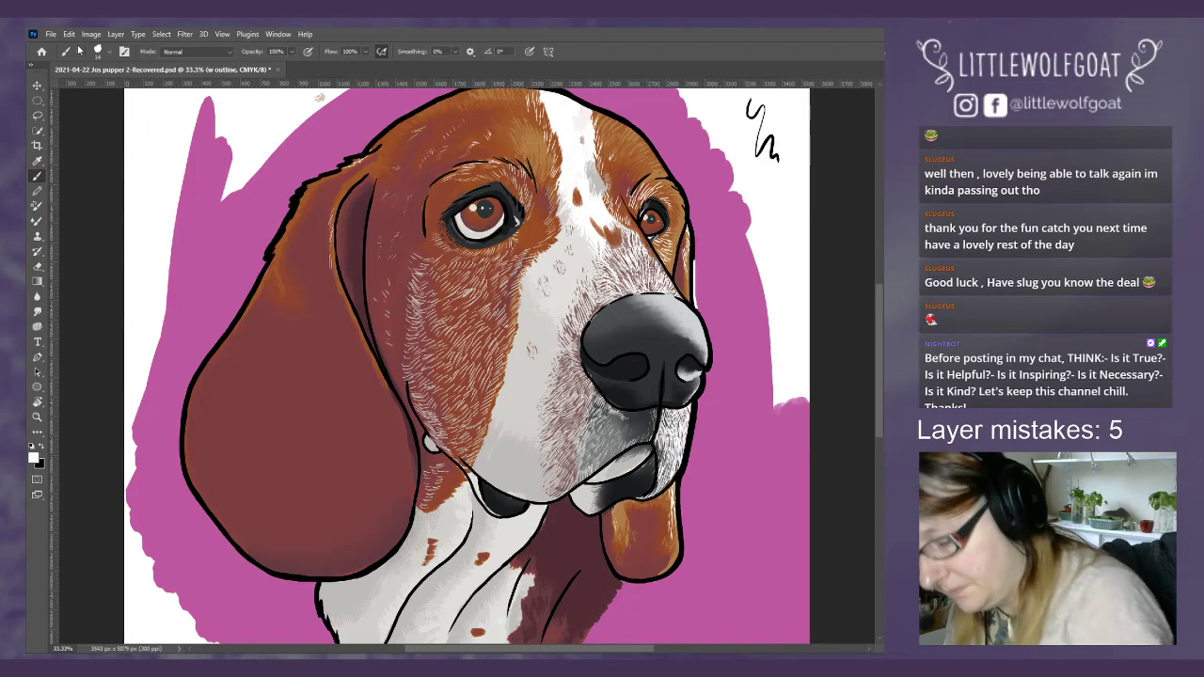
- Paint the white outer line around the outer edge of the nose on the w outline layer
left_click(222, 34)
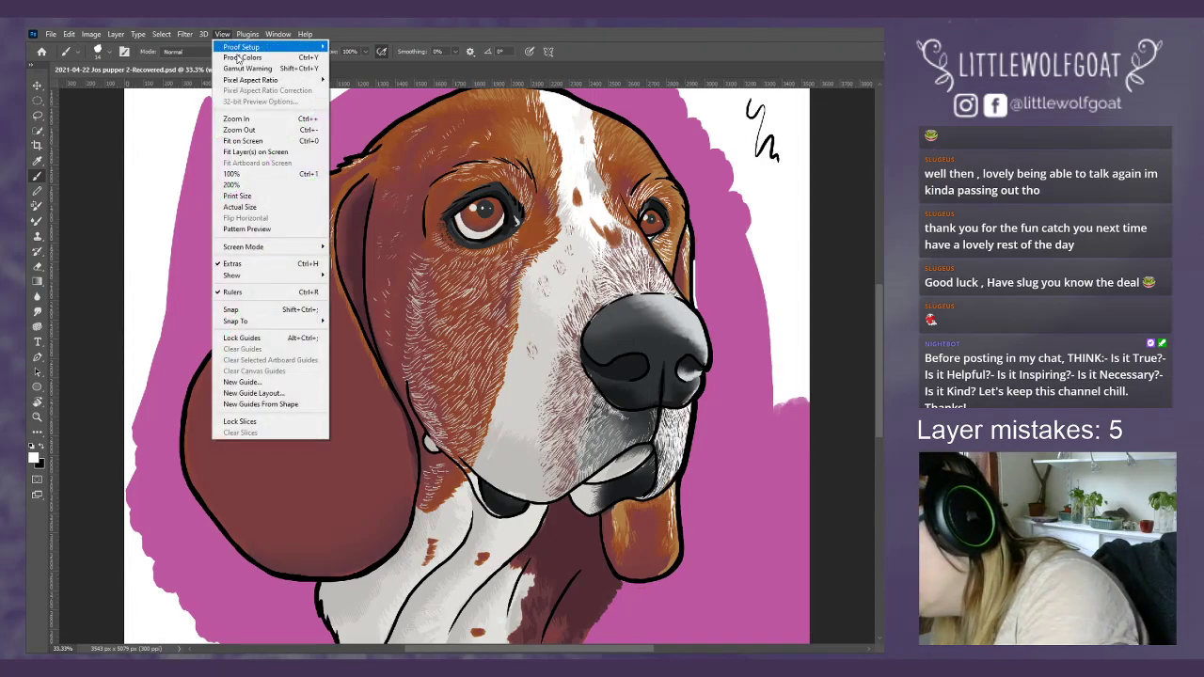
left_click(249, 118)
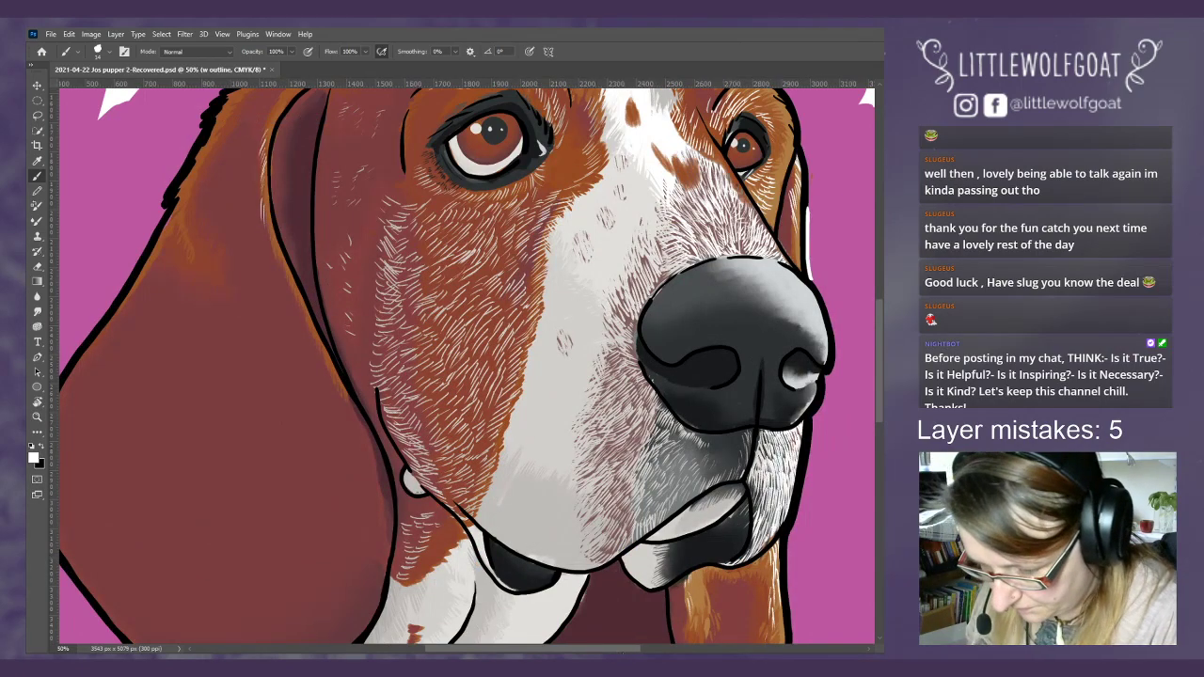
left_click_drag(831, 608, 667, 610)
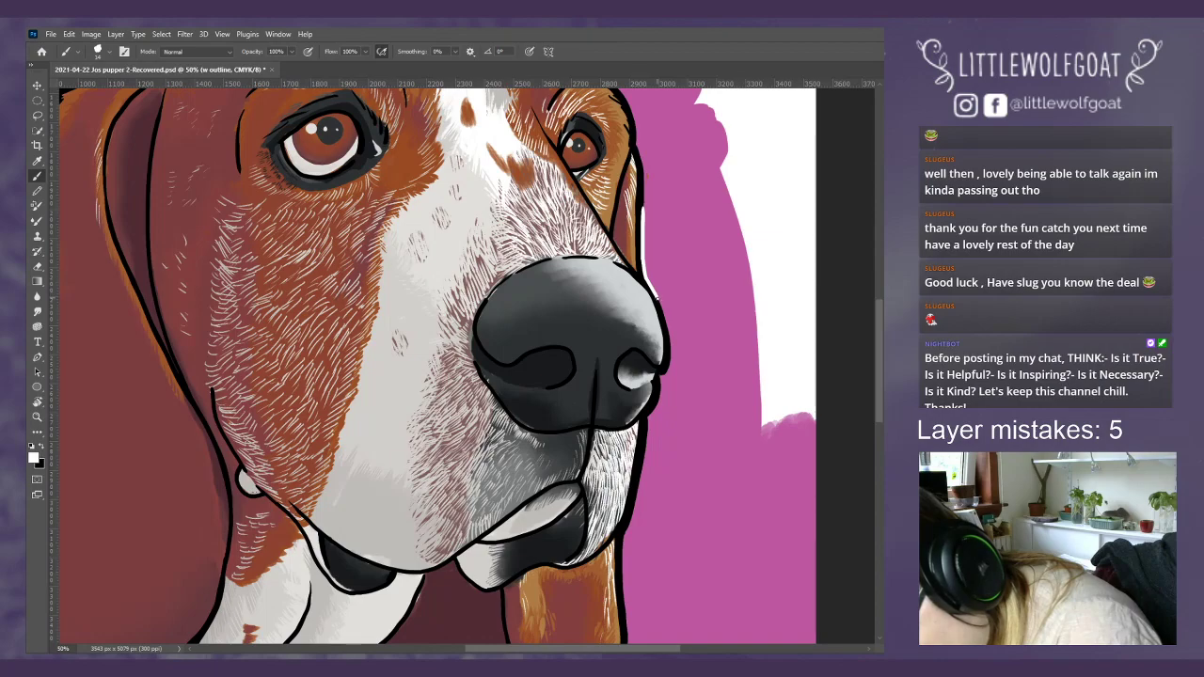
left_click_drag(662, 308, 671, 363)
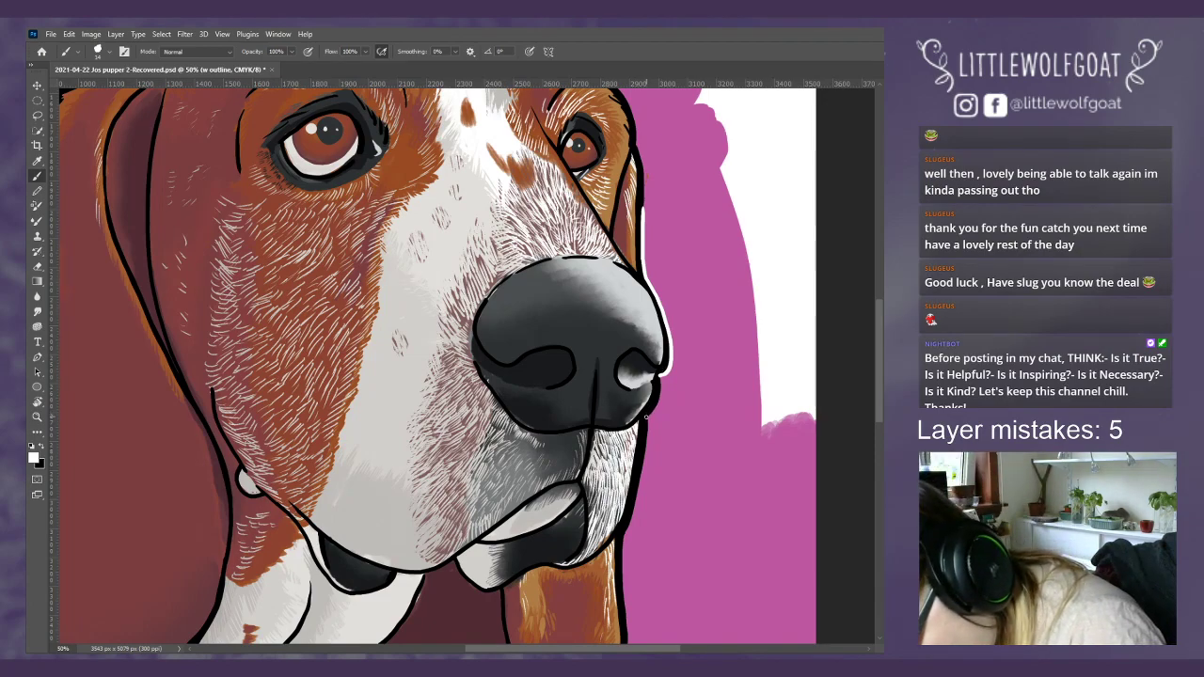
left_click_drag(649, 417, 659, 401)
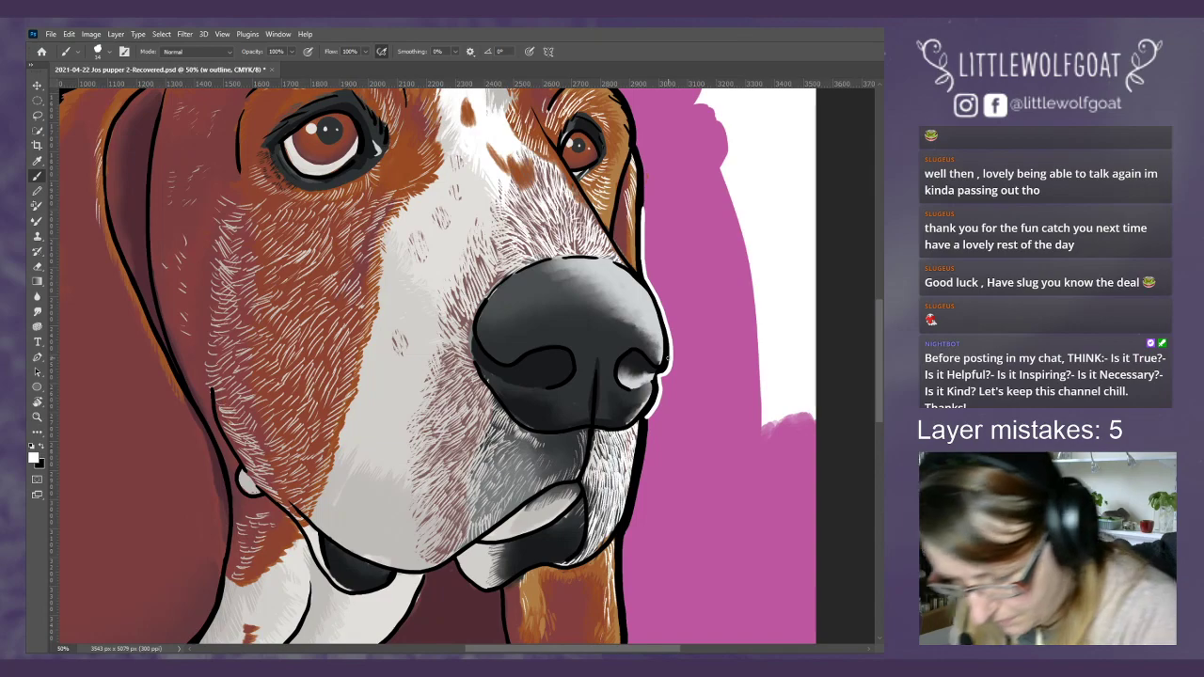
- Continue the white outer line down the muzzle and around the hanging tip of the far ear
scroll(666, 359, "down", 5)
scroll(666, 358, "down", 1)
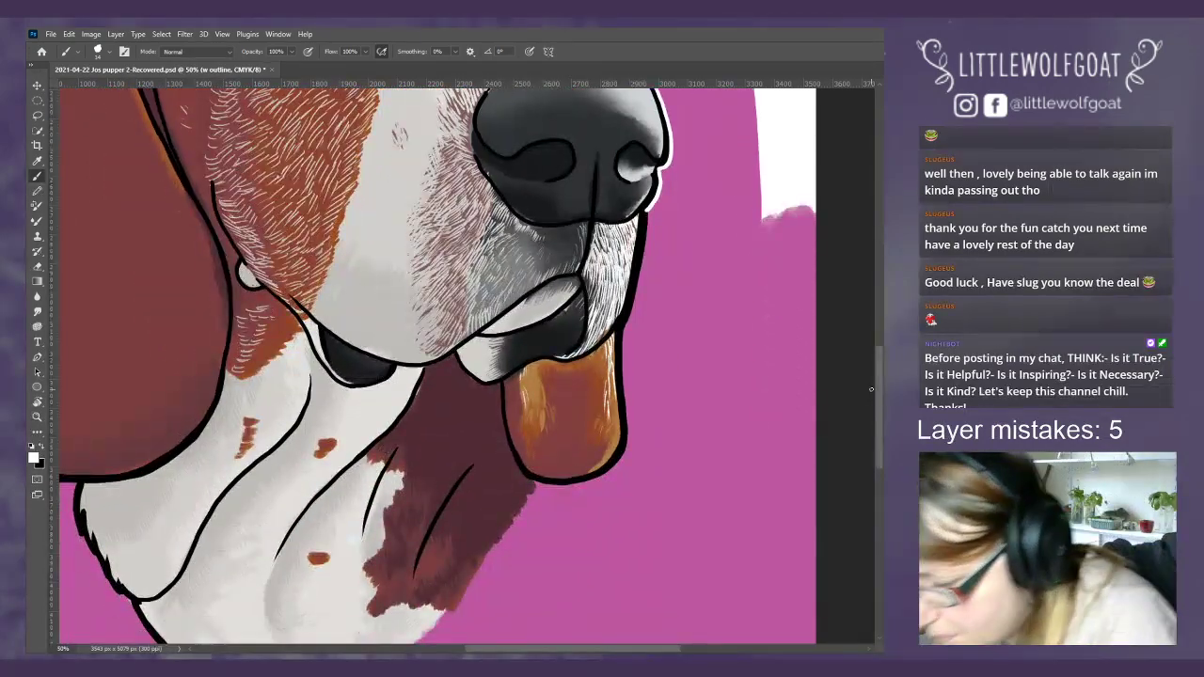
left_click_drag(647, 215, 624, 329)
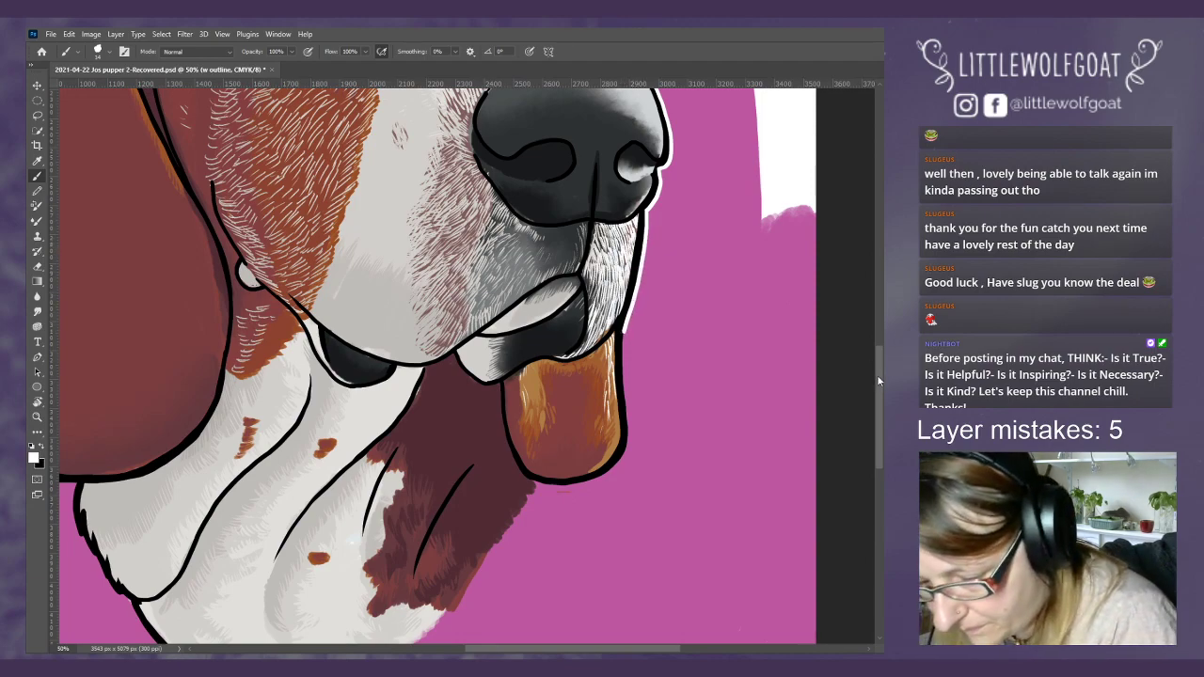
scroll(876, 387, "down", 3)
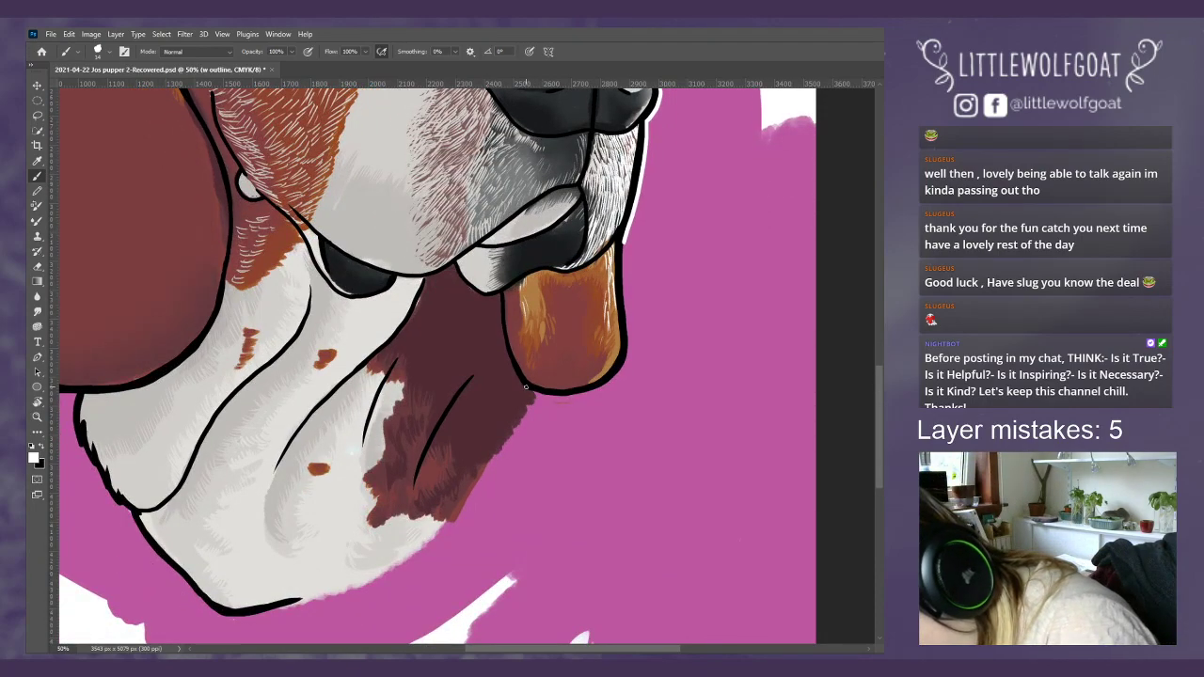
mouse_move(530, 390)
left_mouse_down()
mouse_move(605, 386)
mouse_move(624, 363)
mouse_move(622, 245)
left_mouse_up()
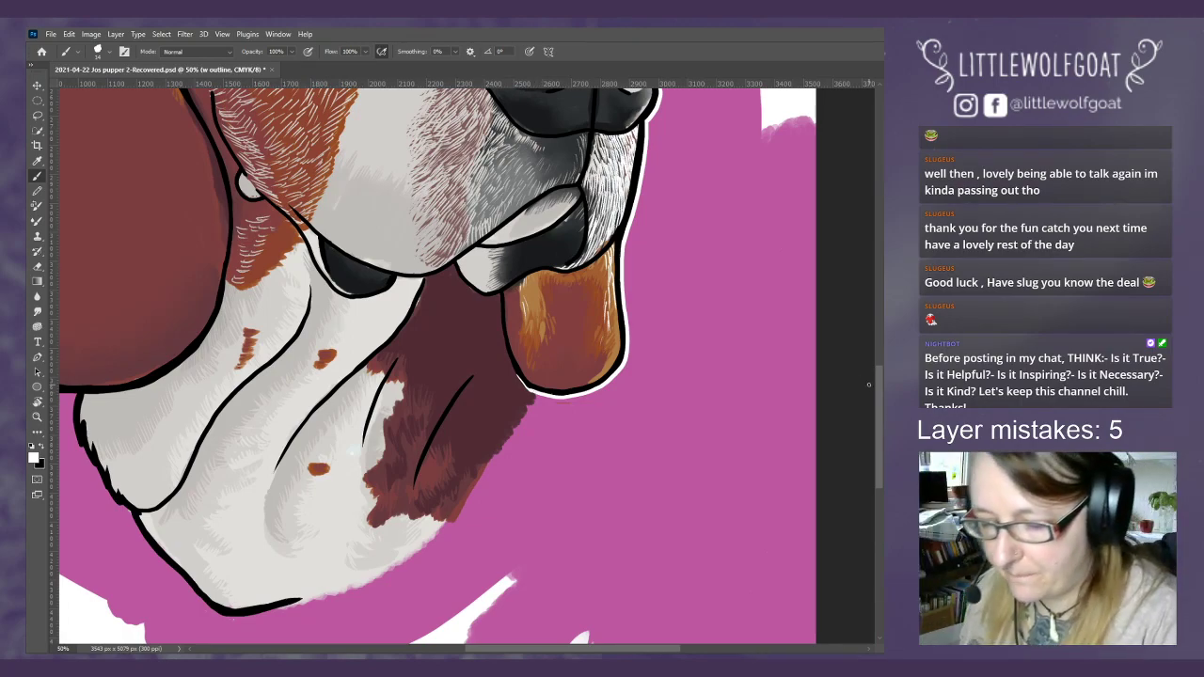
- Extend the white outer line up the far ear and around the brow beside the far eye
left_click_drag(868, 384, 878, 275)
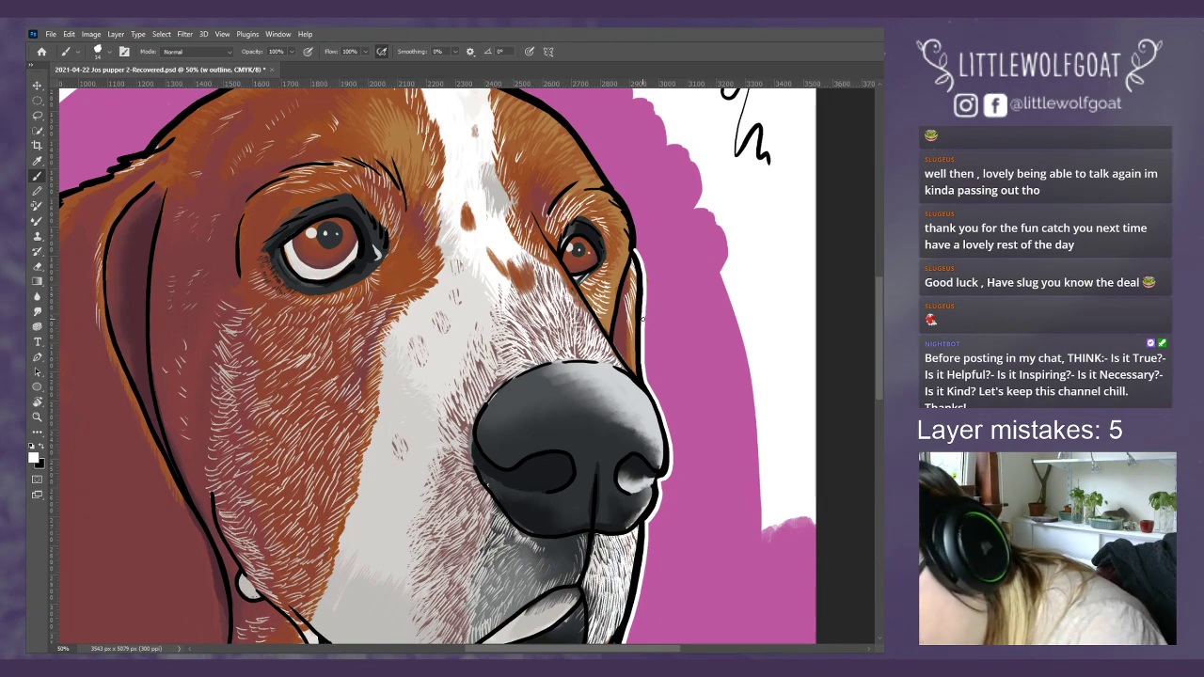
left_click_drag(613, 191, 638, 233)
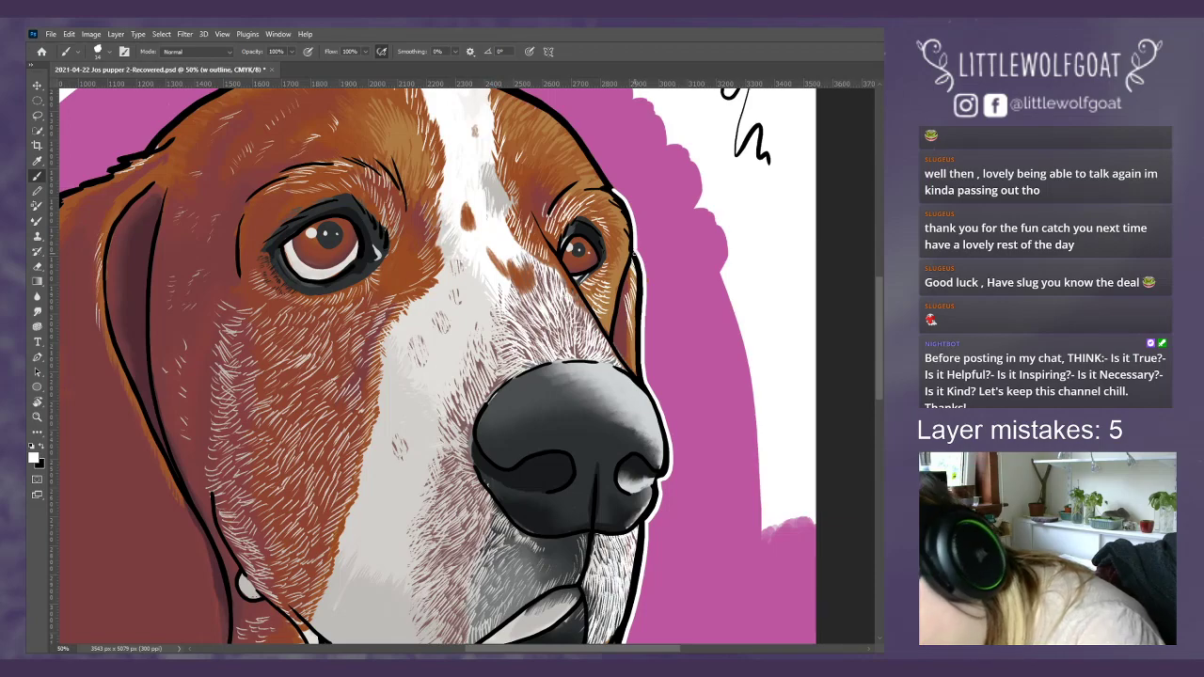
scroll(879, 313, "up", 1)
left_click_drag(878, 313, 880, 277)
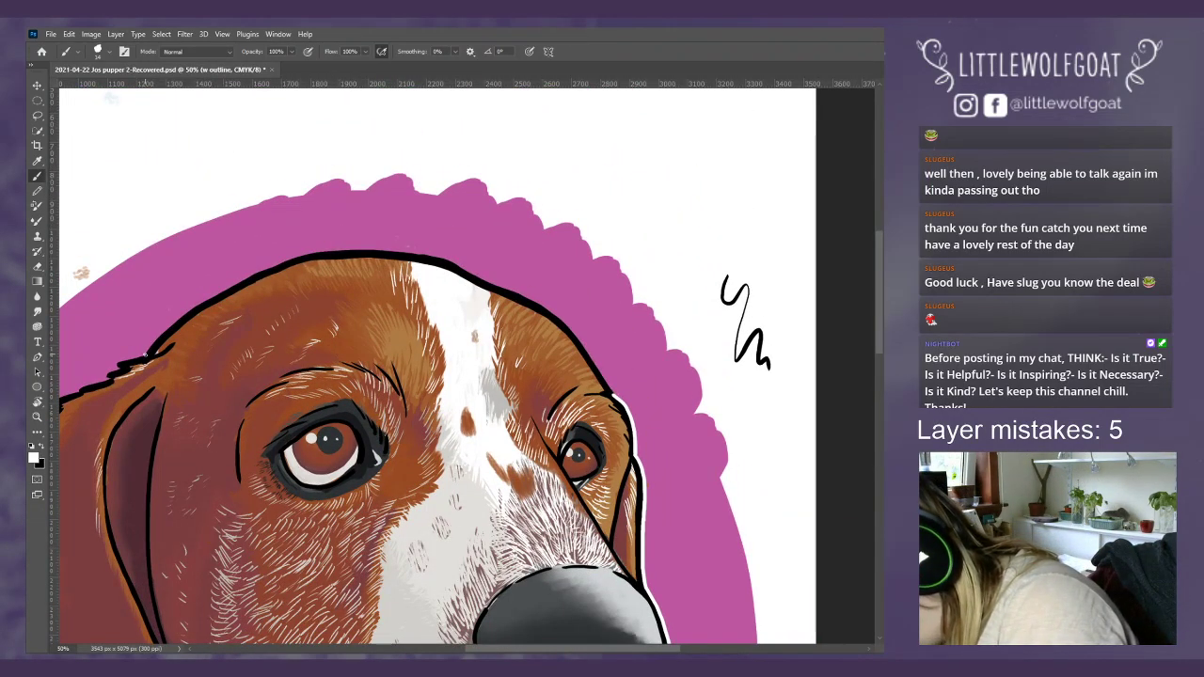
mouse_move(148, 349)
left_mouse_down()
mouse_move(200, 305)
mouse_move(303, 255)
mouse_move(439, 256)
left_mouse_up()
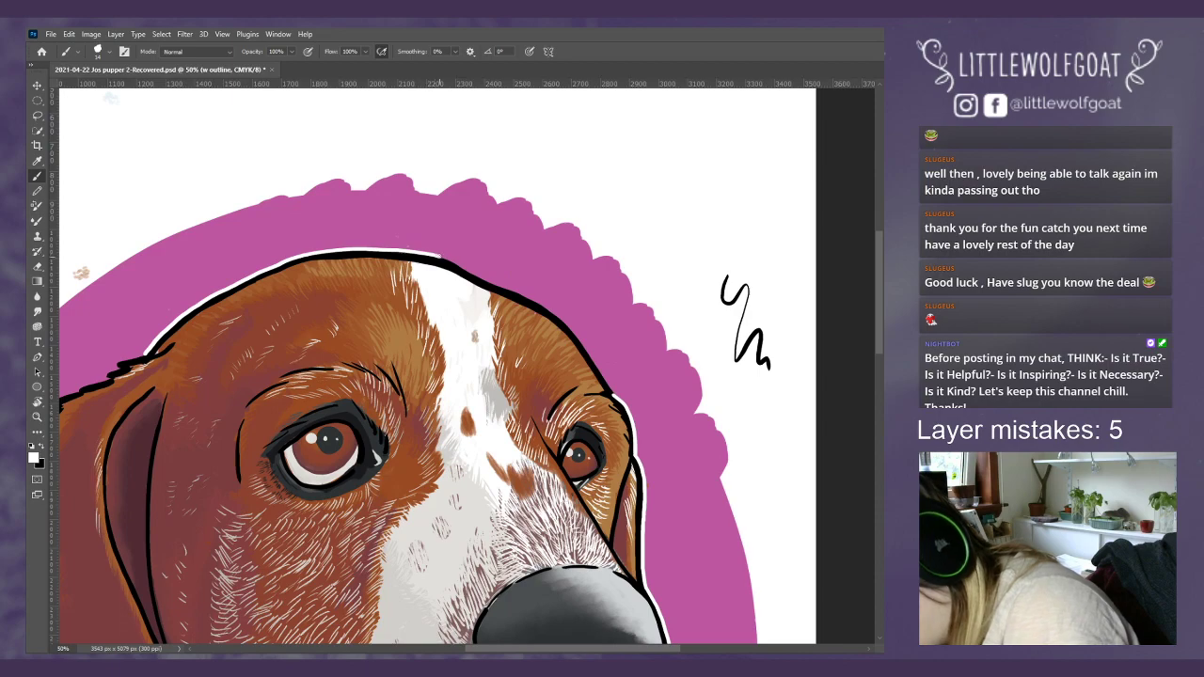
left_click(72, 35)
left_click(83, 50)
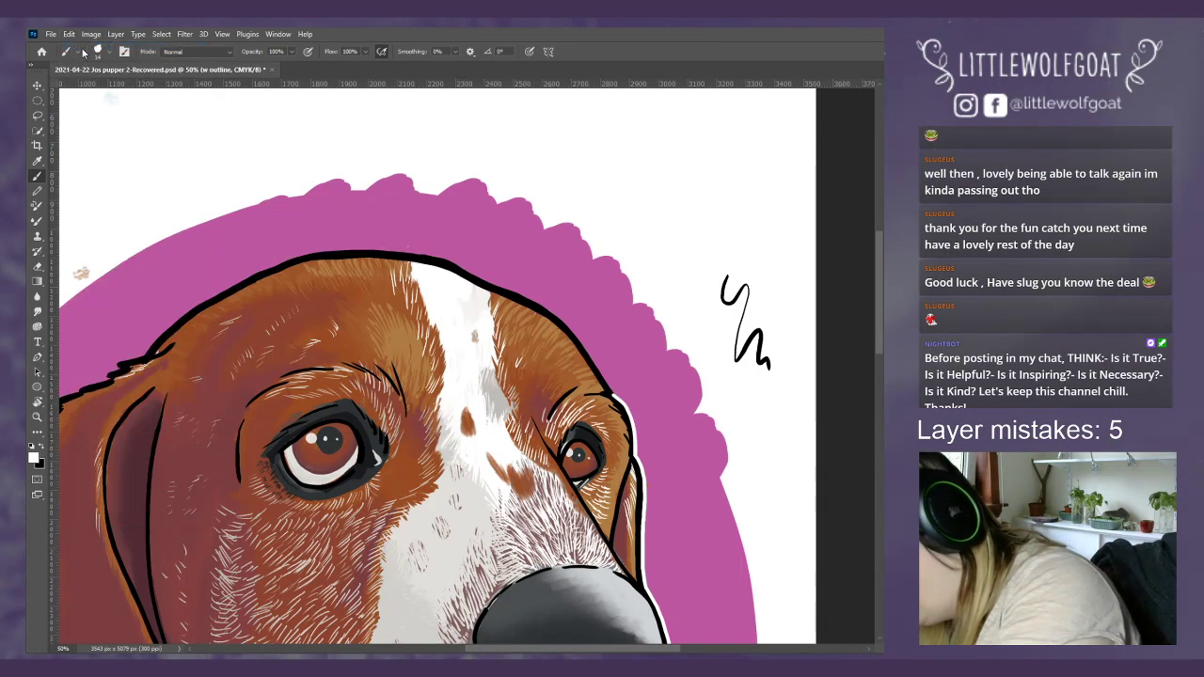
- Paint the white outer line across the top of the head, joining it to the line at the far brow
mouse_move(146, 354)
left_mouse_down()
mouse_move(256, 273)
mouse_move(353, 250)
mouse_move(448, 262)
mouse_move(548, 309)
mouse_move(581, 341)
left_mouse_up()
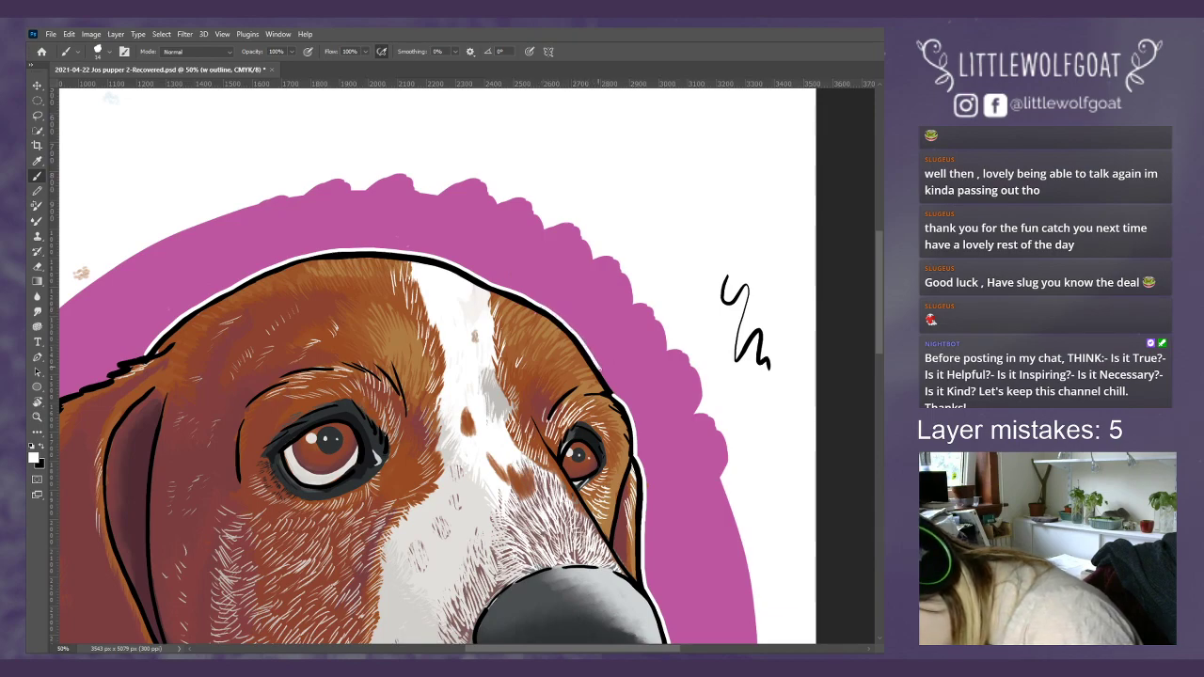
left_click_drag(609, 388, 617, 399)
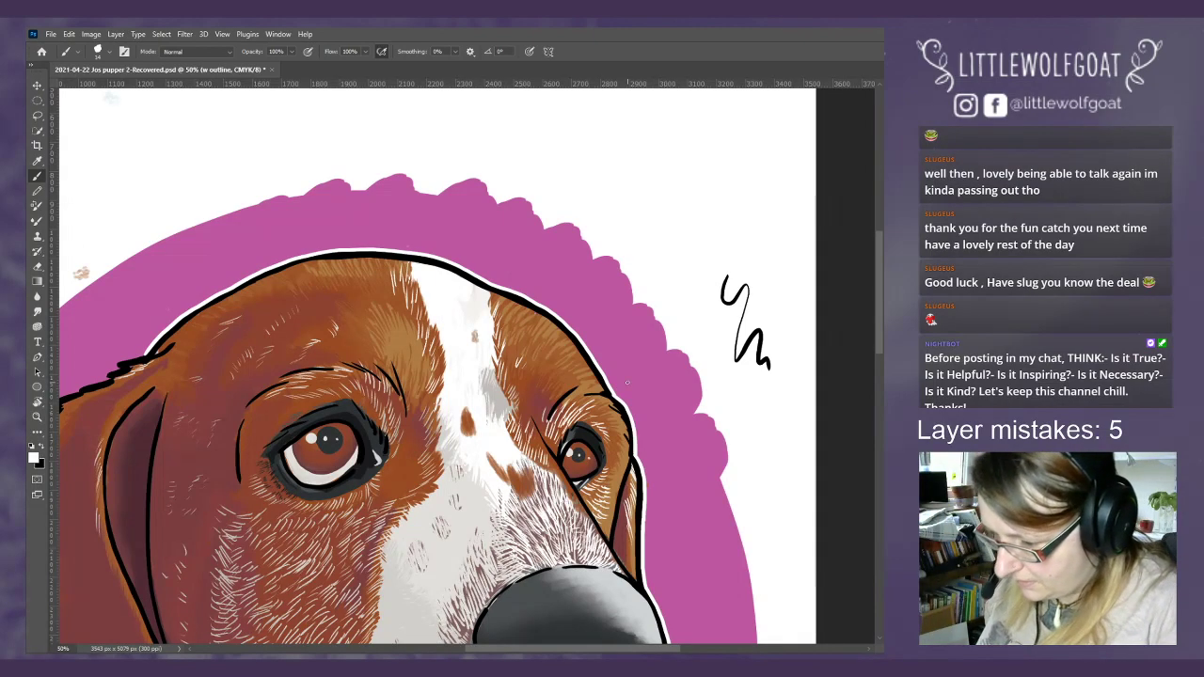
left_click_drag(490, 652, 427, 651)
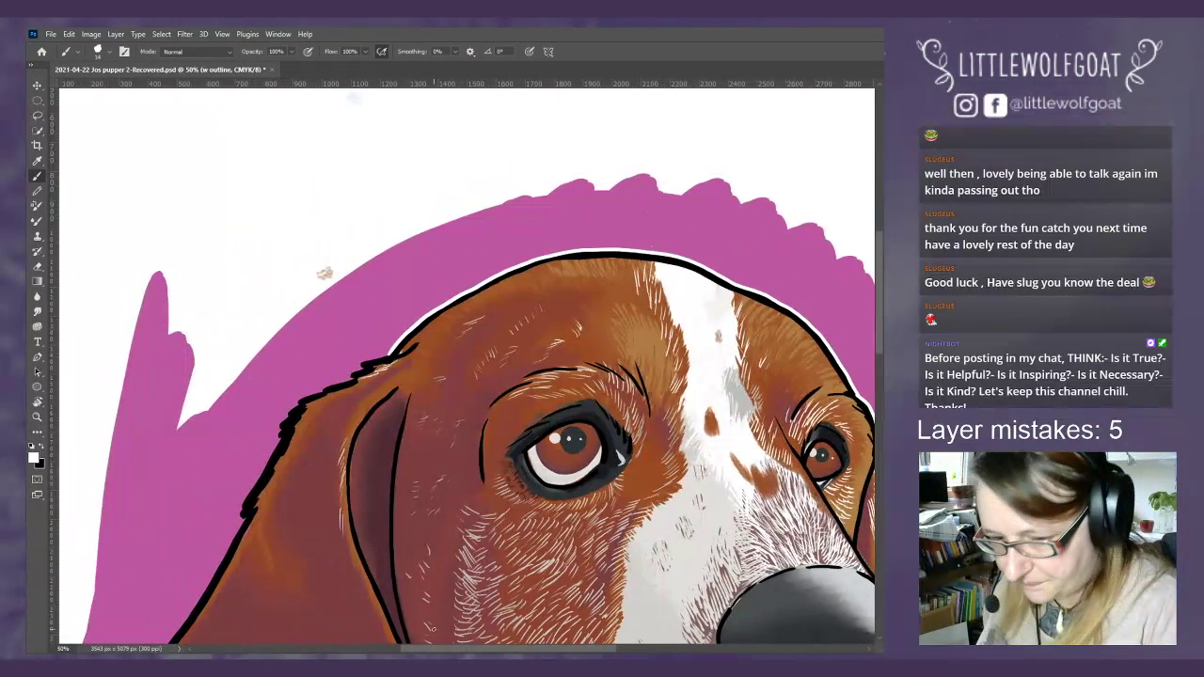
left_click_drag(882, 328, 882, 369)
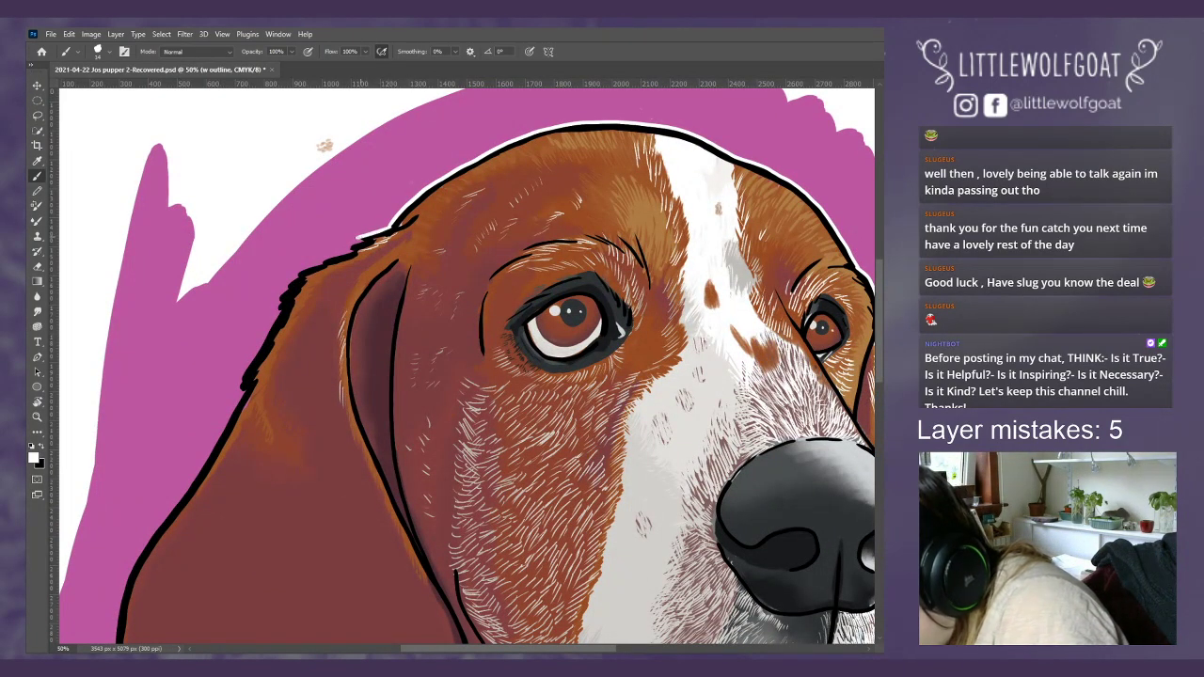
left_click_drag(362, 240, 352, 248)
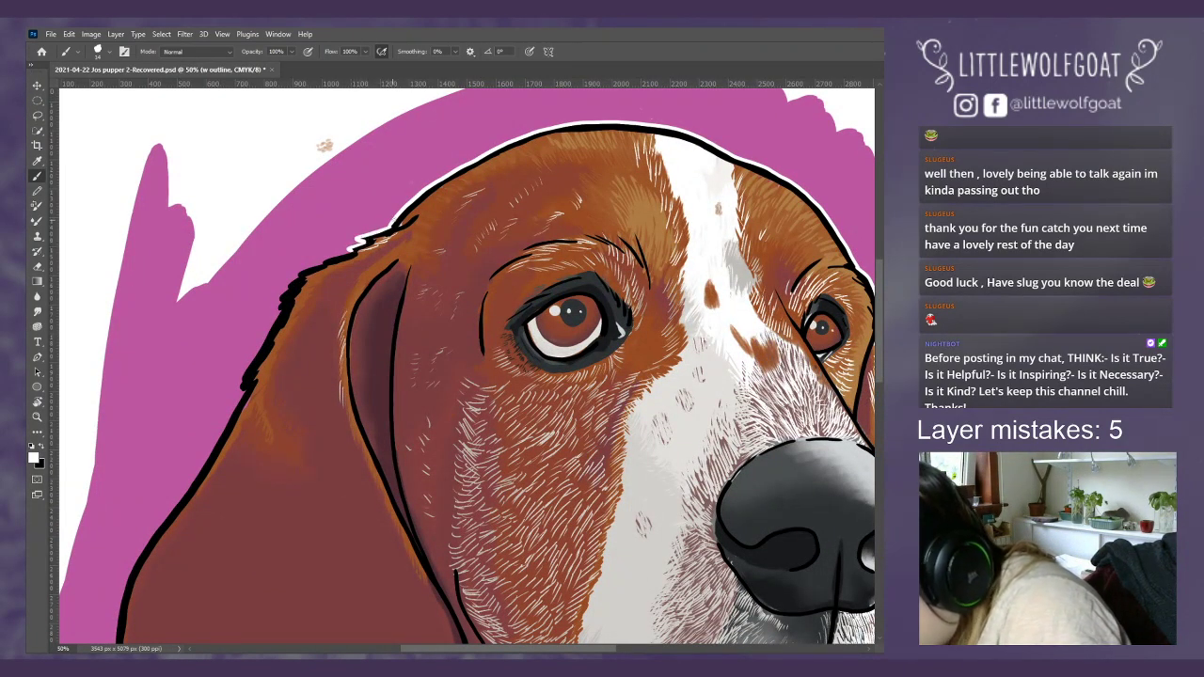
left_click(68, 34)
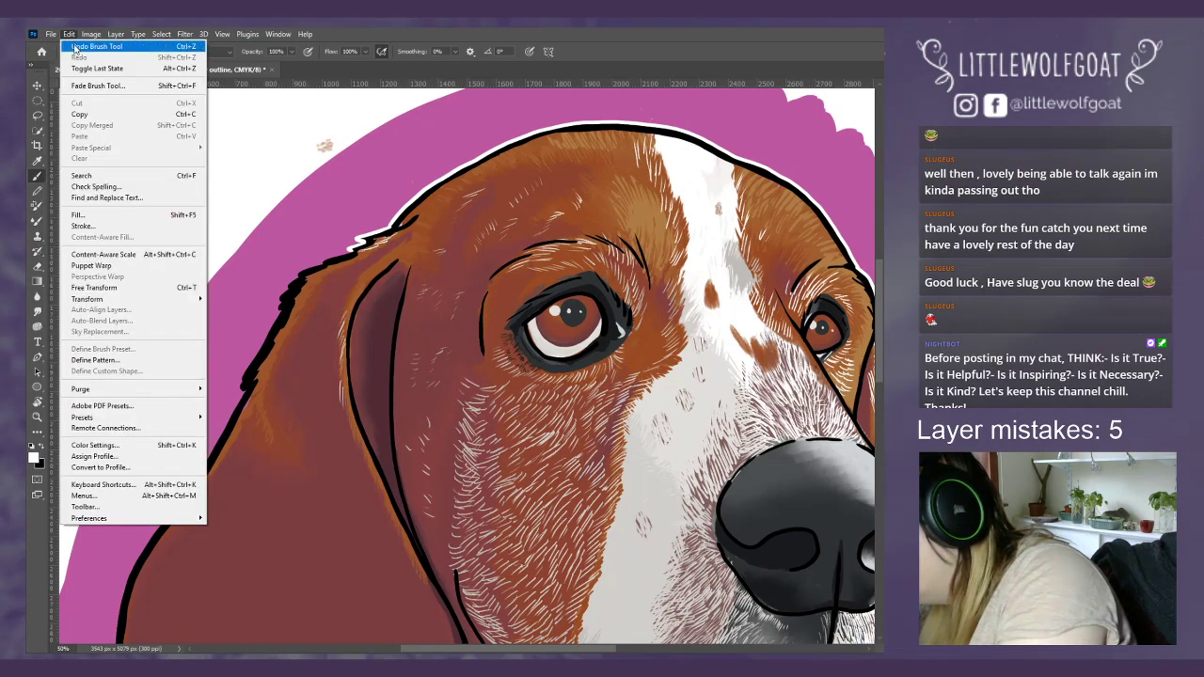
left_click(77, 46)
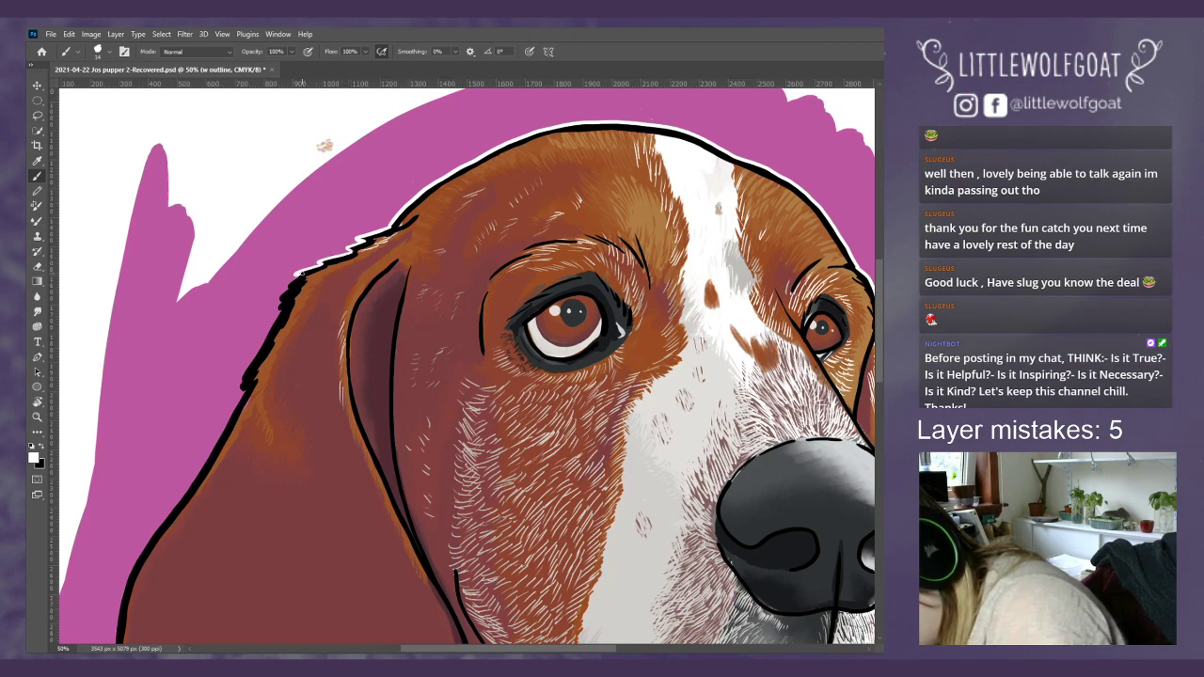
- Trace the jagged fur tufts along the upper back of the near ear with the white line
left_click_drag(299, 275, 288, 286)
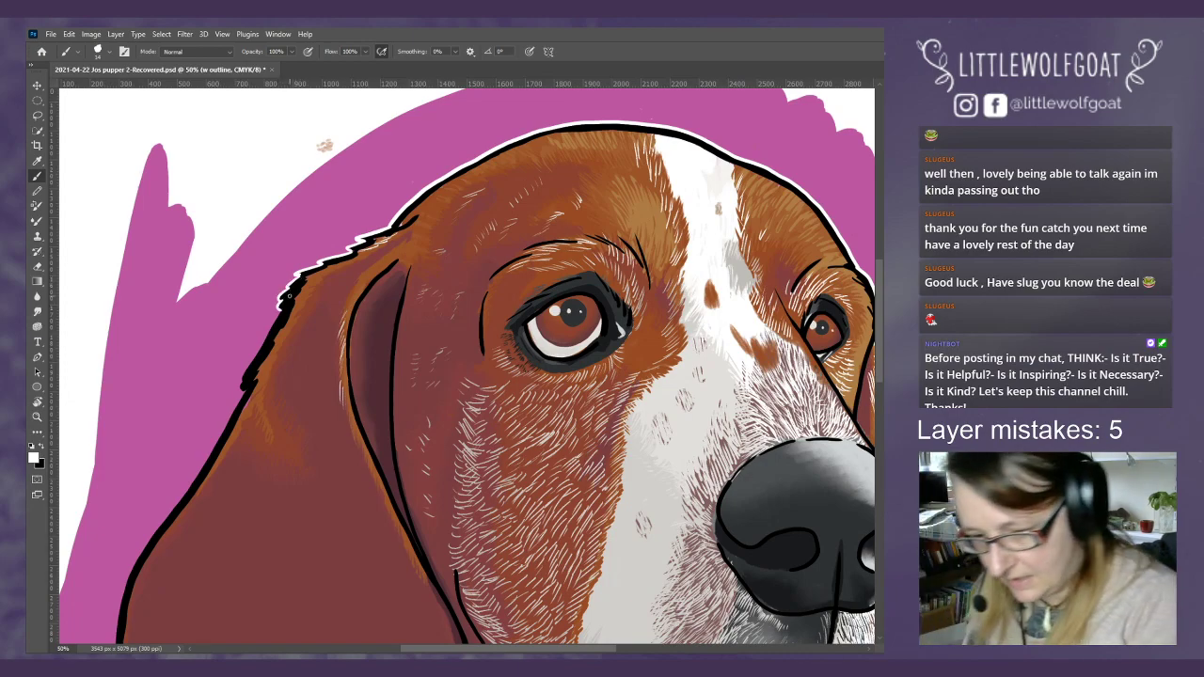
scroll(881, 335, "down", 2)
scroll(882, 336, "down", 4)
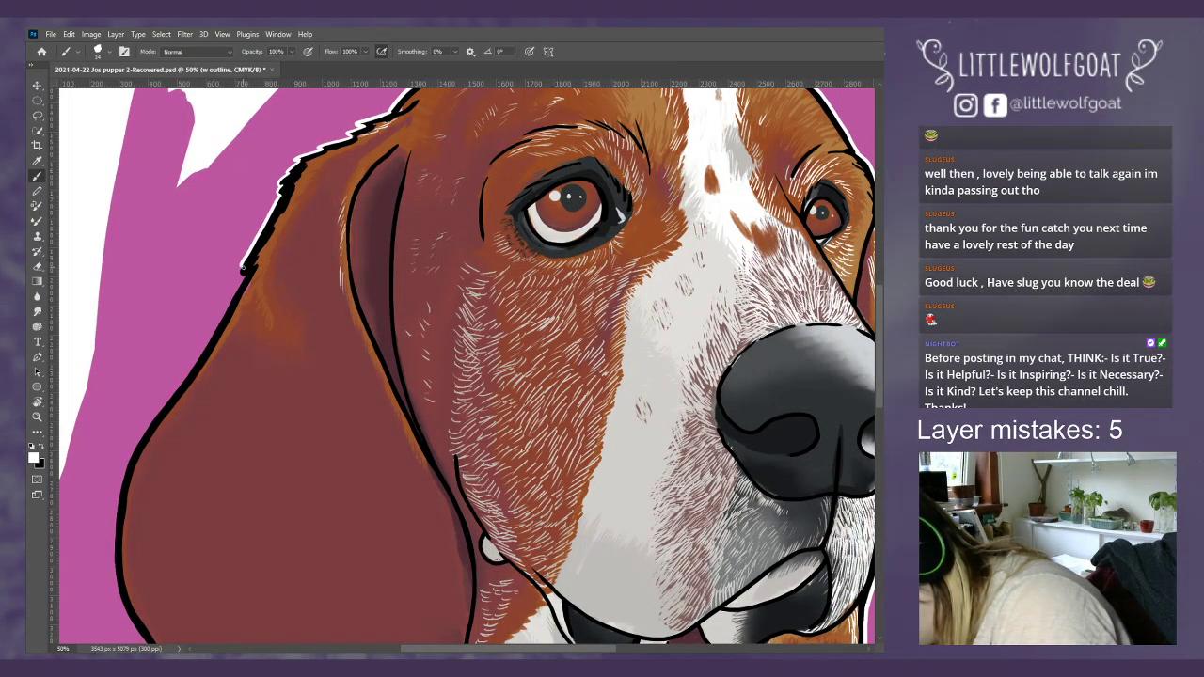
scroll(863, 294, "down", 3)
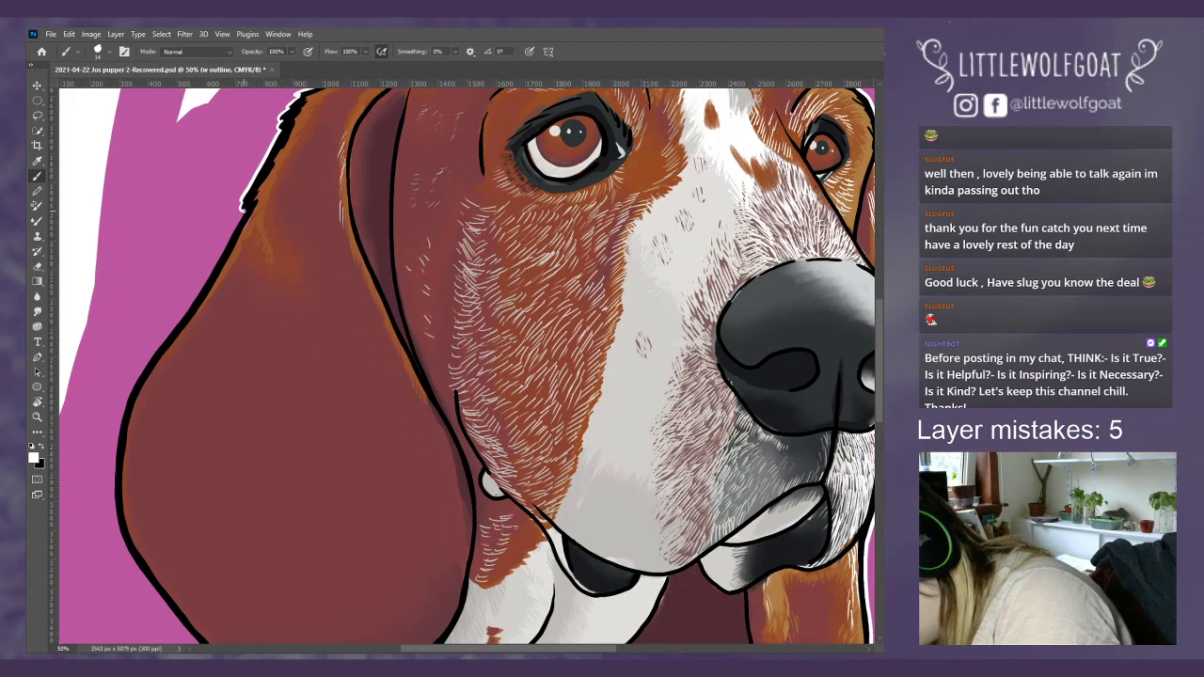
- Paint the white outer line down the outer edge of the near ear and around its bottom to the neck
mouse_move(237, 225)
left_mouse_down()
mouse_move(128, 401)
mouse_move(112, 484)
mouse_move(123, 541)
left_mouse_up()
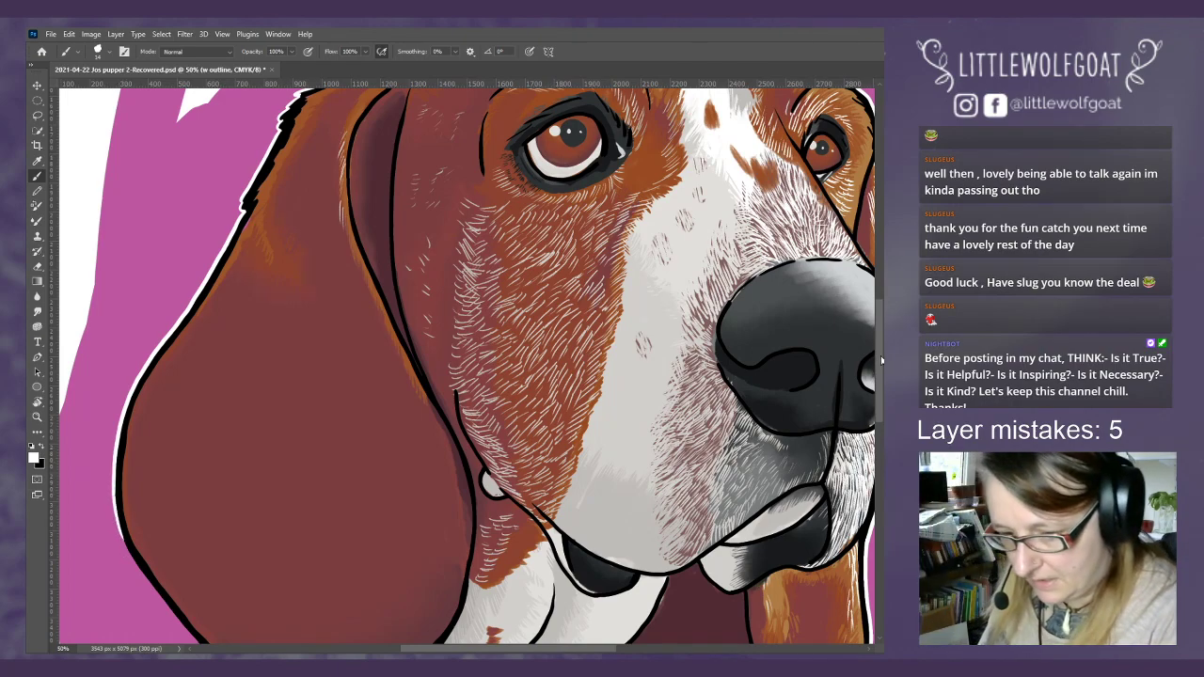
scroll(470, 376, "down", 5)
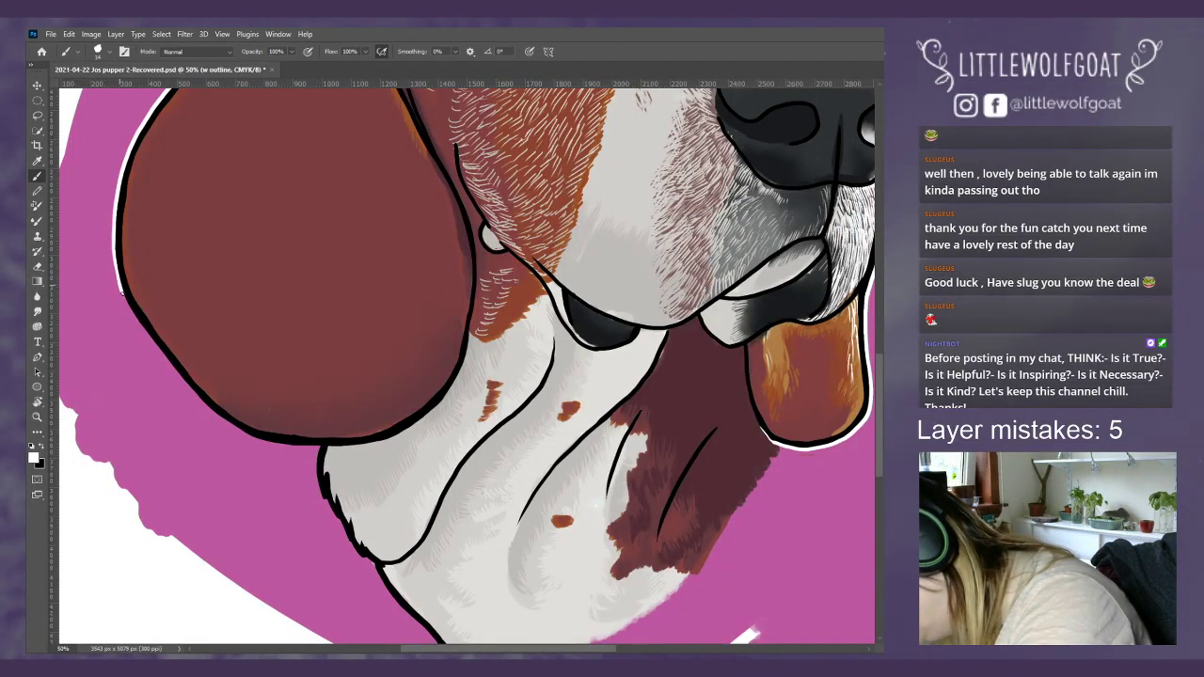
mouse_move(130, 309)
left_mouse_down()
mouse_move(227, 420)
mouse_move(288, 447)
mouse_move(320, 445)
left_mouse_up()
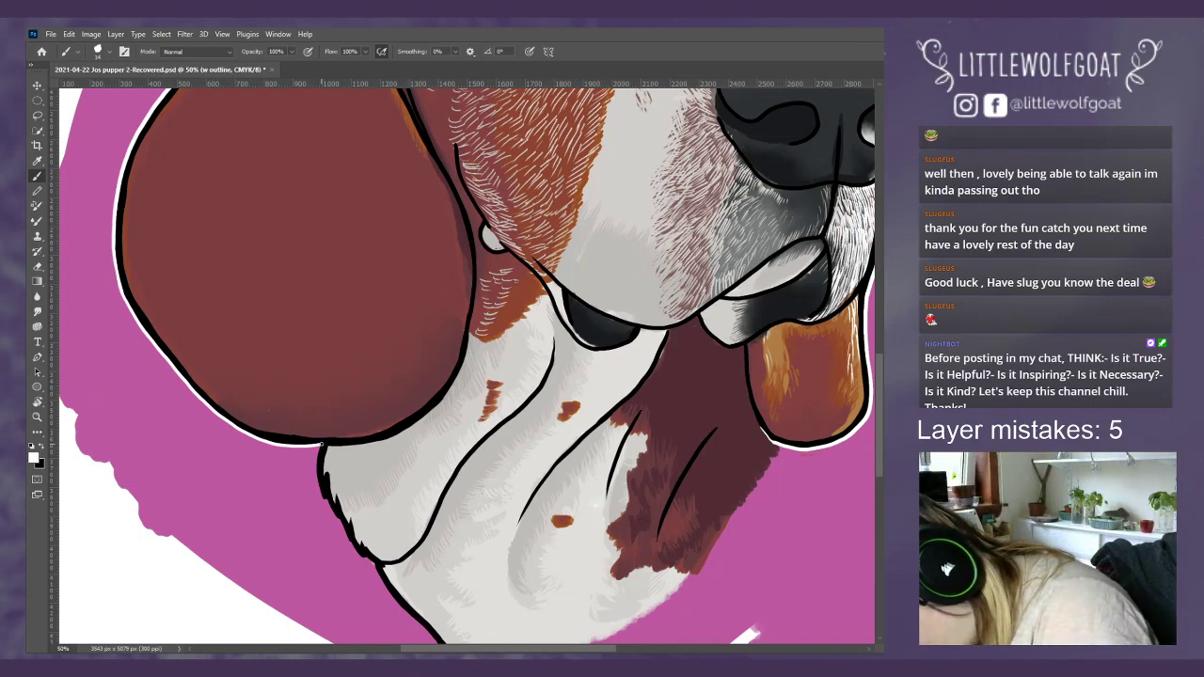
- Continue the white outer line down the tufted back of the neck and around the base of the chest
mouse_move(320, 445)
left_mouse_down()
mouse_move(323, 500)
mouse_move(373, 563)
left_mouse_up()
left_click_drag(878, 456, 878, 493)
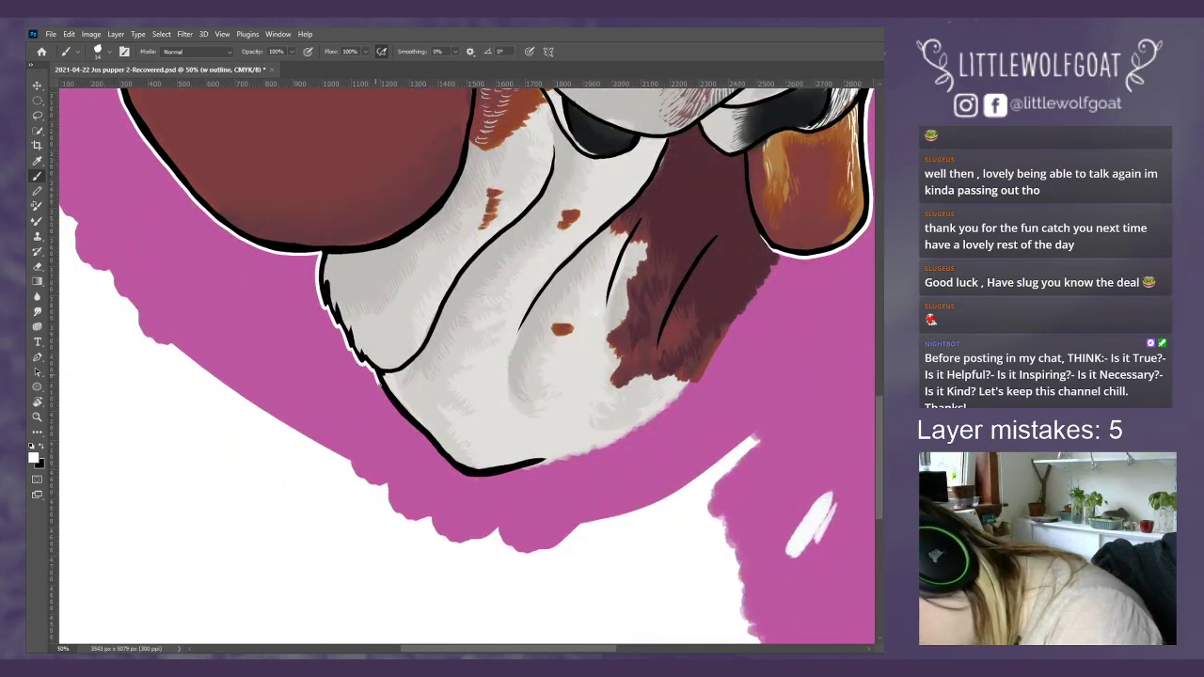
mouse_move(378, 384)
left_mouse_down()
mouse_move(458, 470)
mouse_move(519, 472)
left_mouse_up()
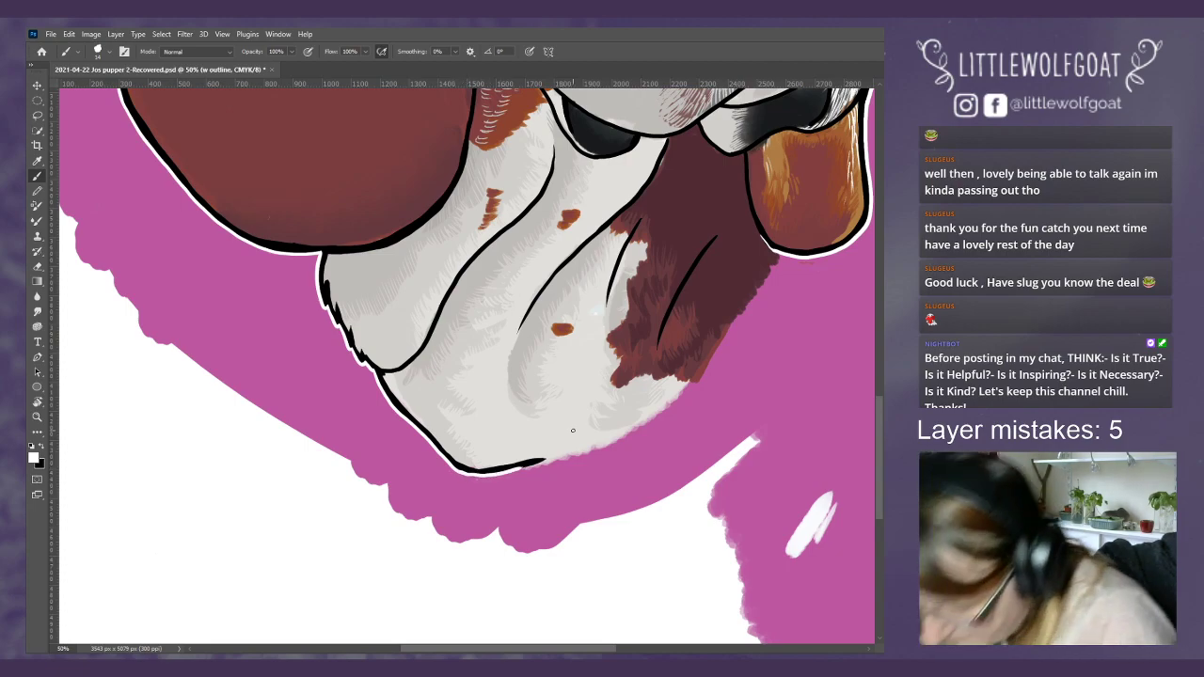
left_click_drag(877, 408, 883, 316)
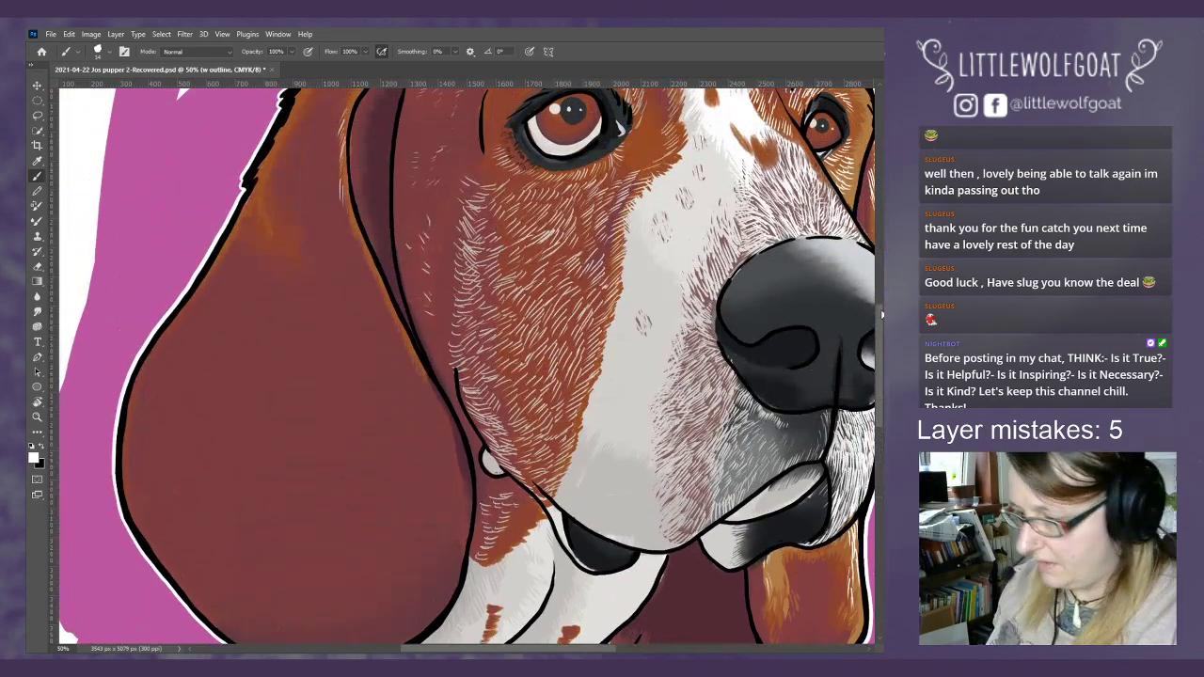
- Save the basset hound portrait document and close it
left_click(222, 34)
mouse_move(247, 34)
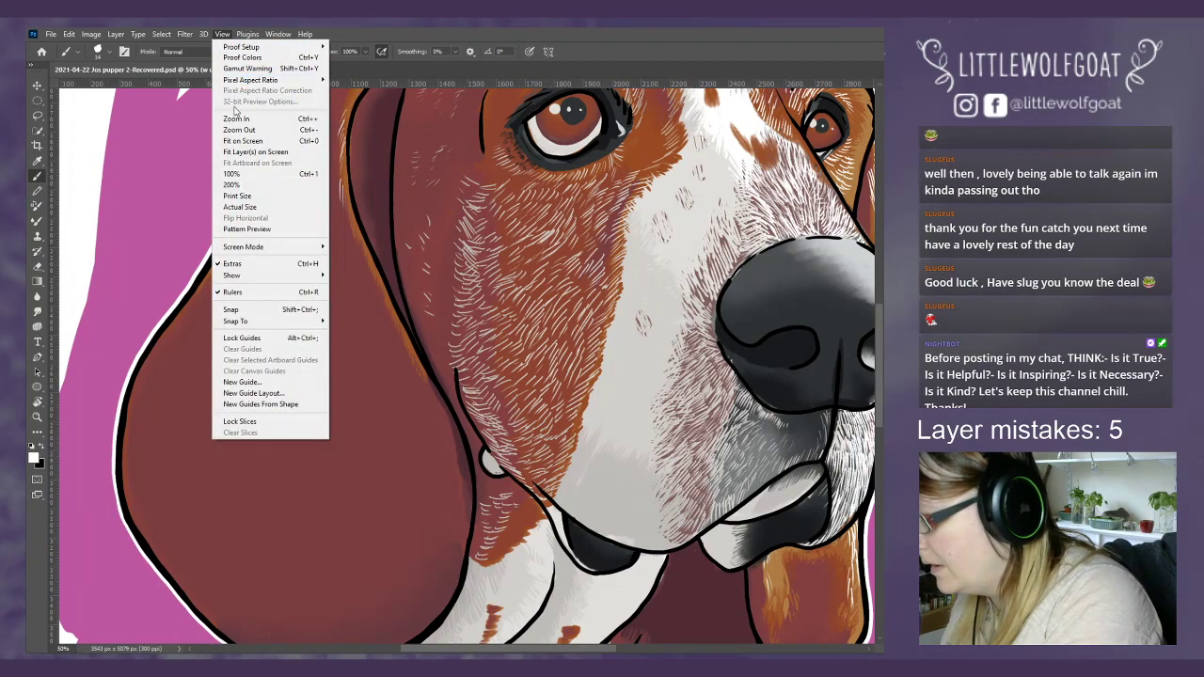
left_click(246, 141)
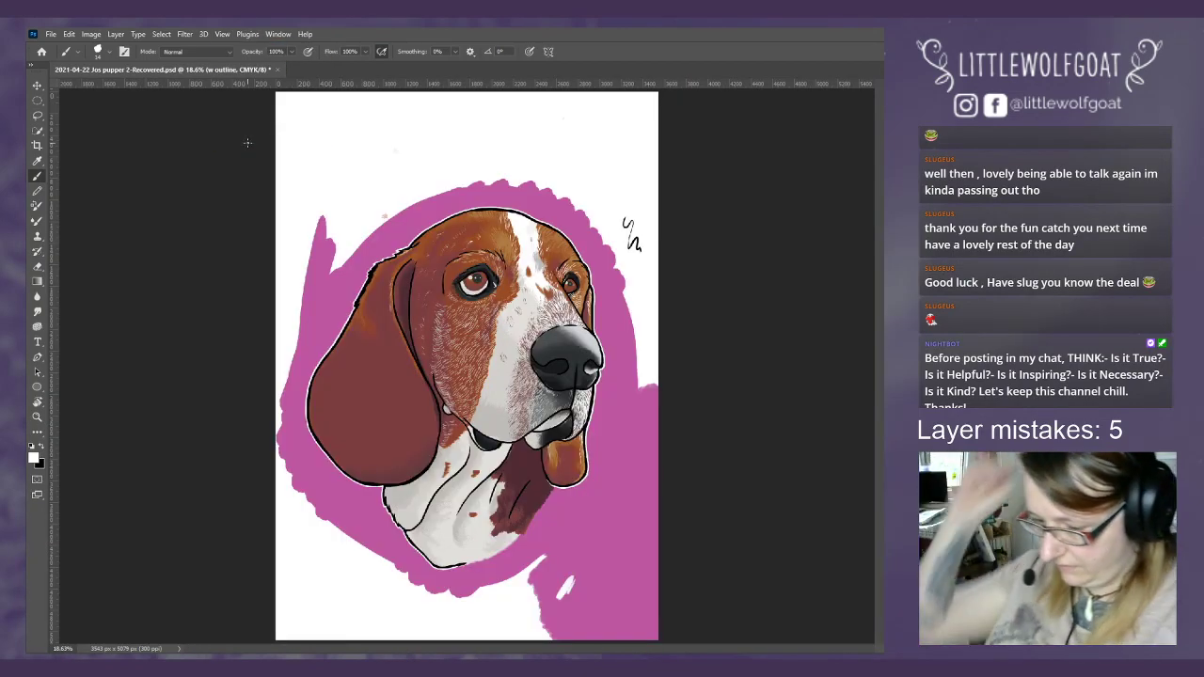
left_click(52, 34)
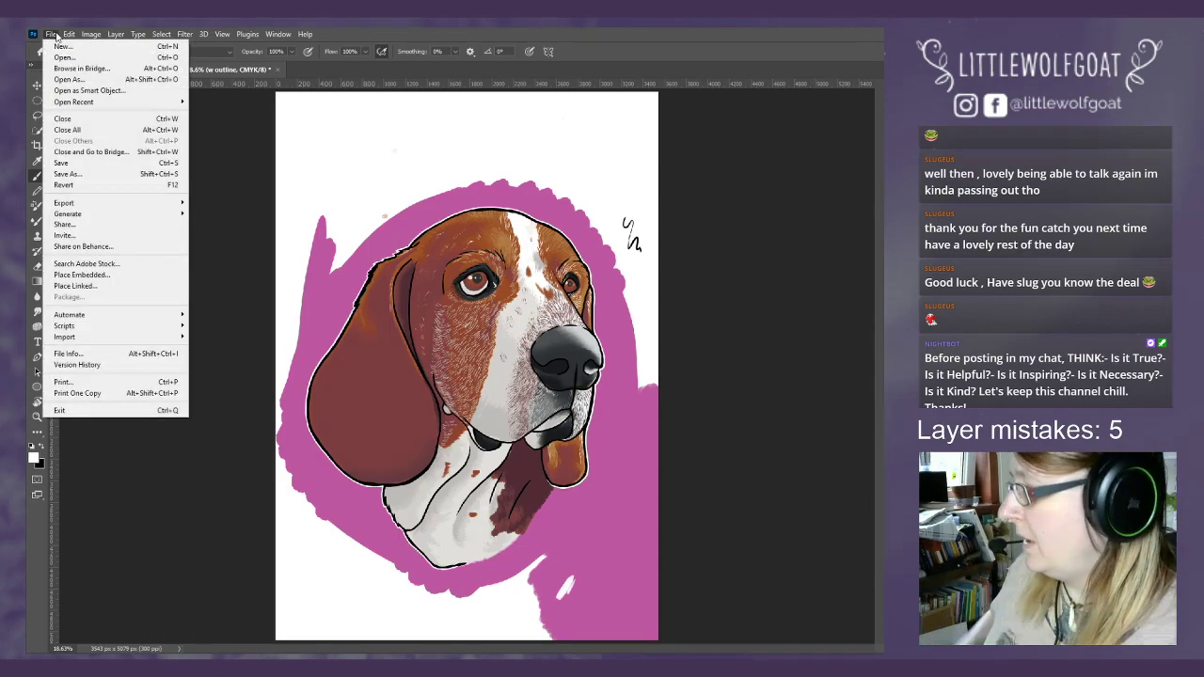
left_click(62, 164)
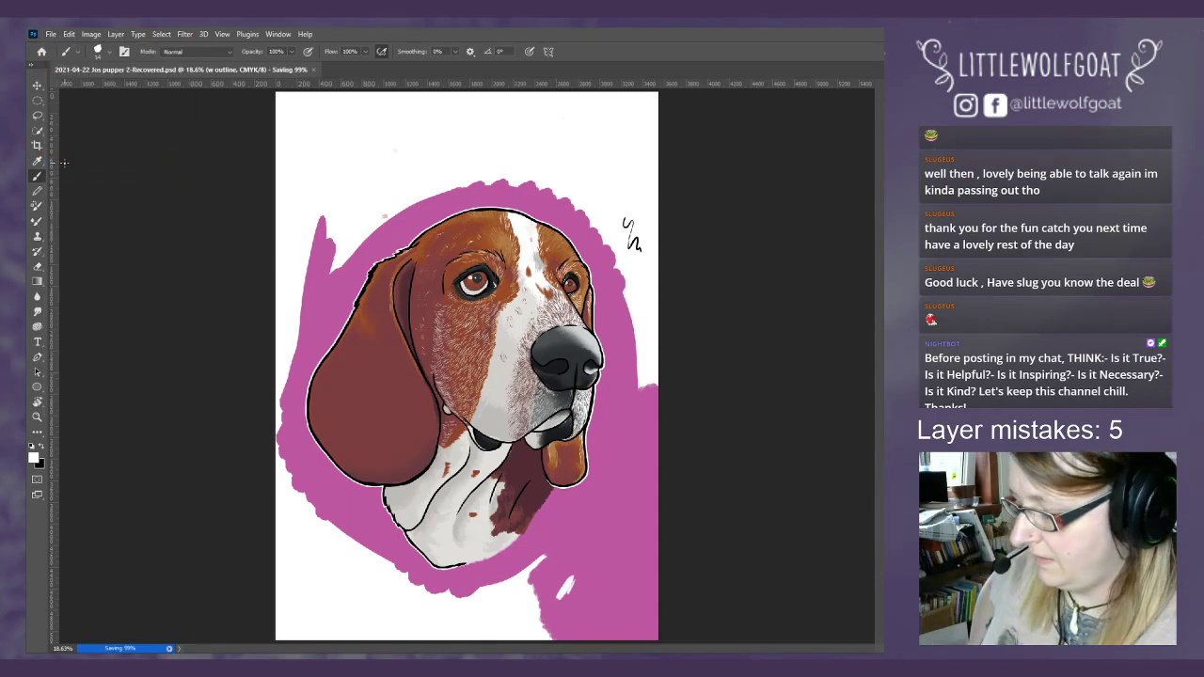
left_click(275, 69)
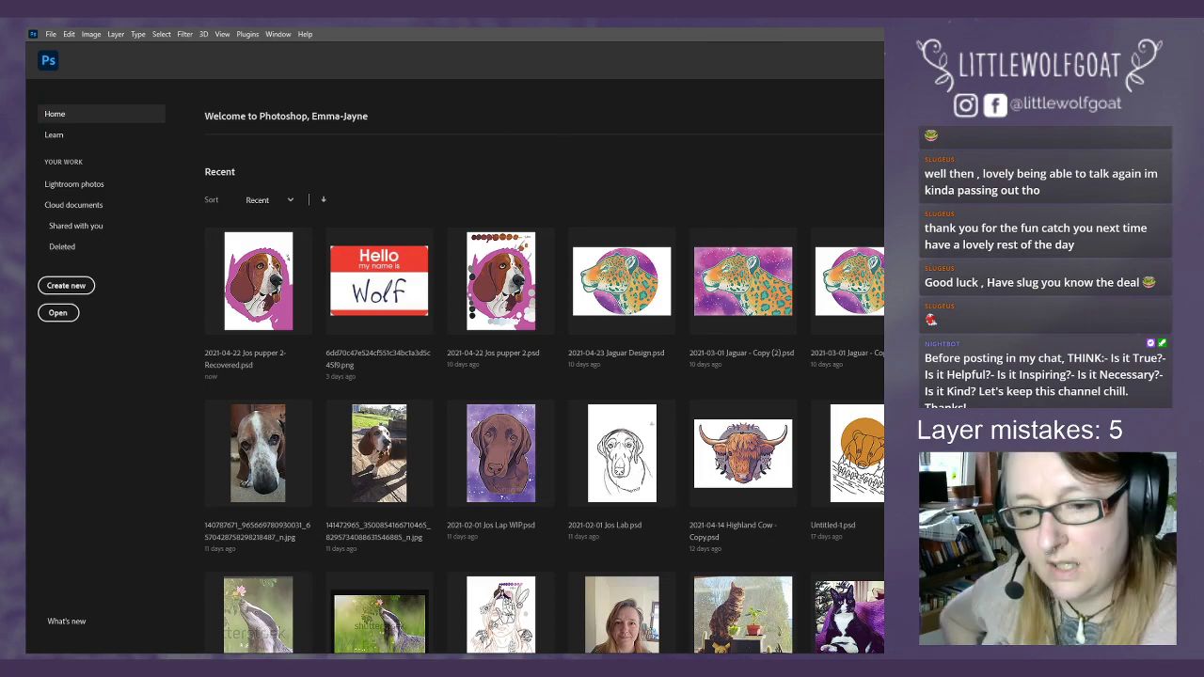
- Switch to the Photos window showing the basset hound reference photo and close it
key("alt+Tab")
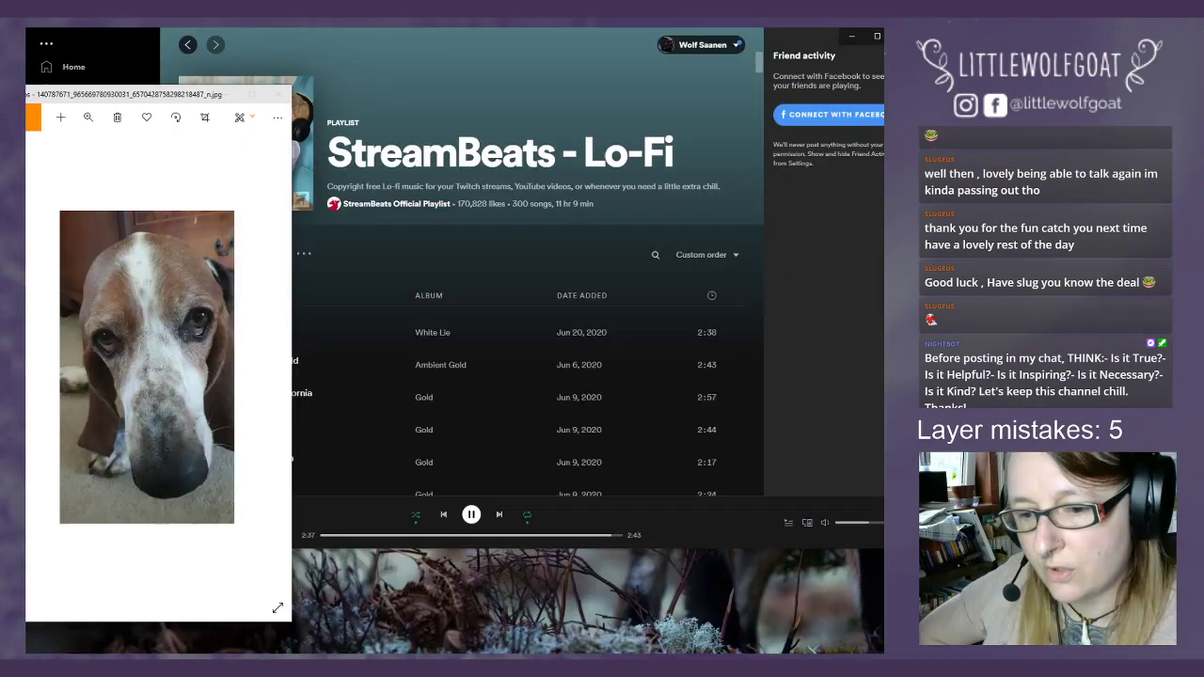
left_click(251, 97)
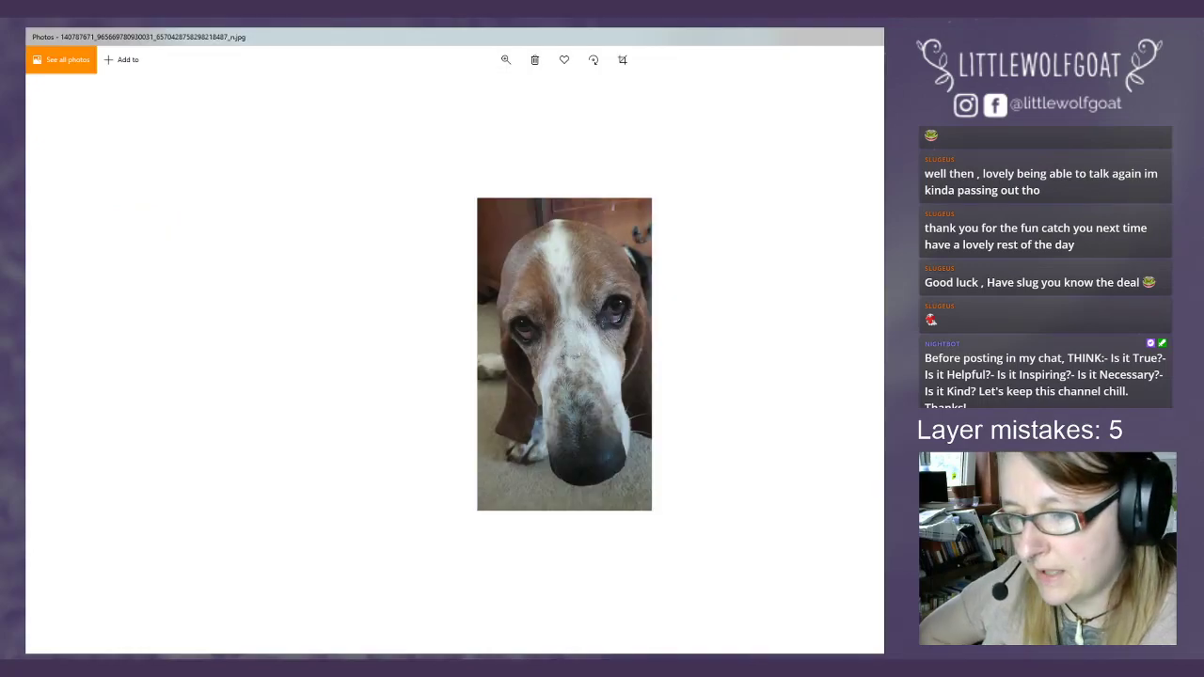
key("alt+F4")
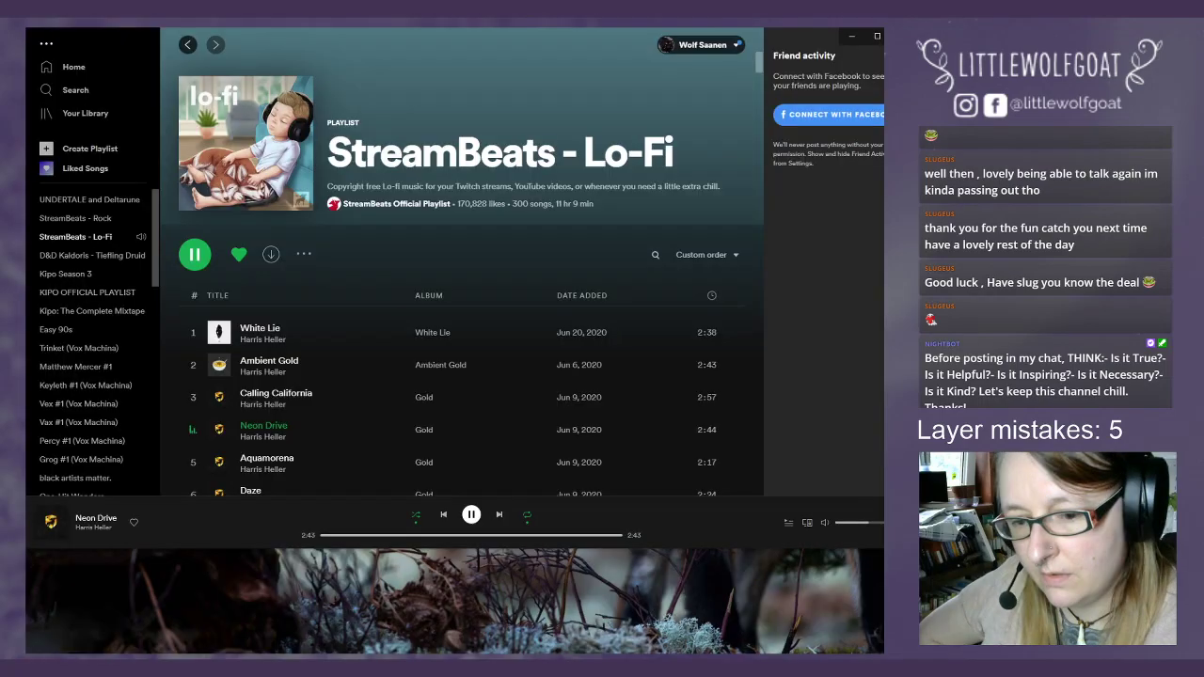
- Duplicate the file "2021-04-22 Jos pupper 2-Recovered" within the Creative Cloud Files folder in File Explorer
key("super+e")
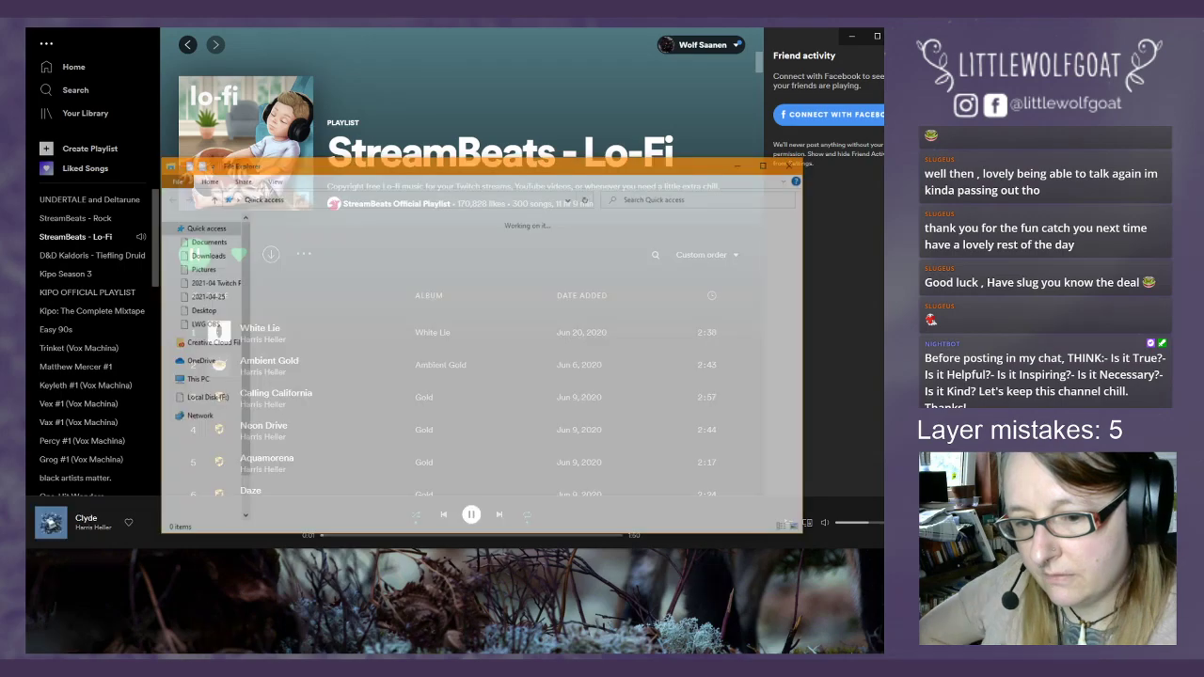
left_click(198, 343)
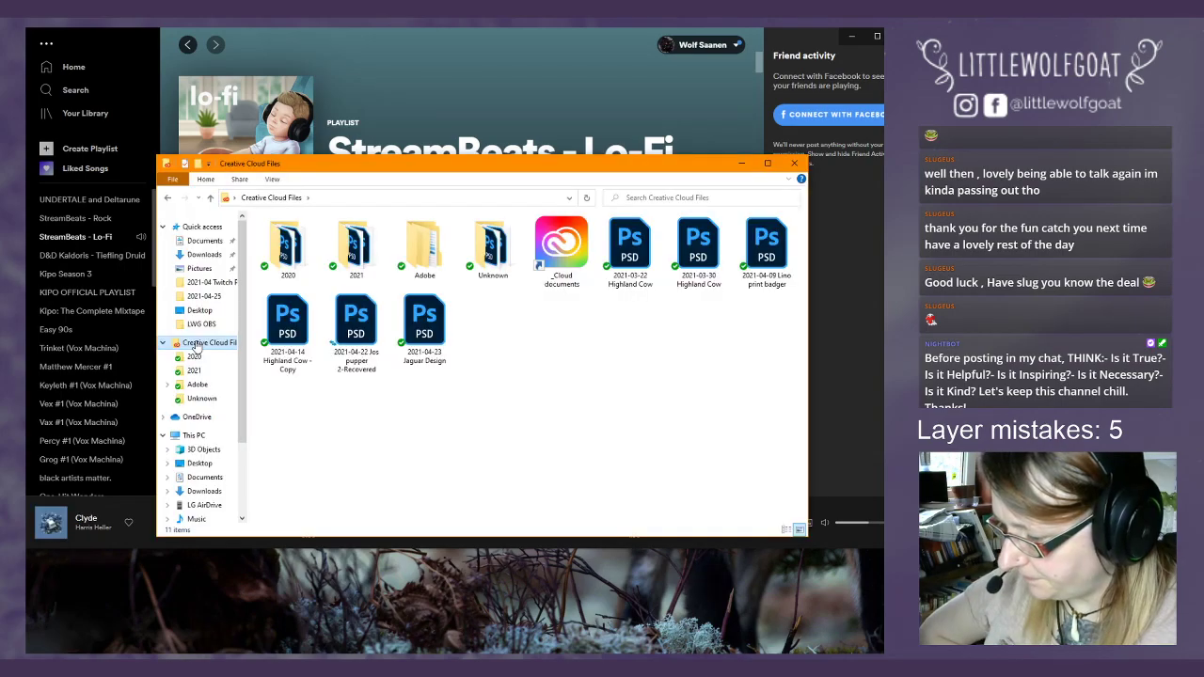
right_click(361, 326)
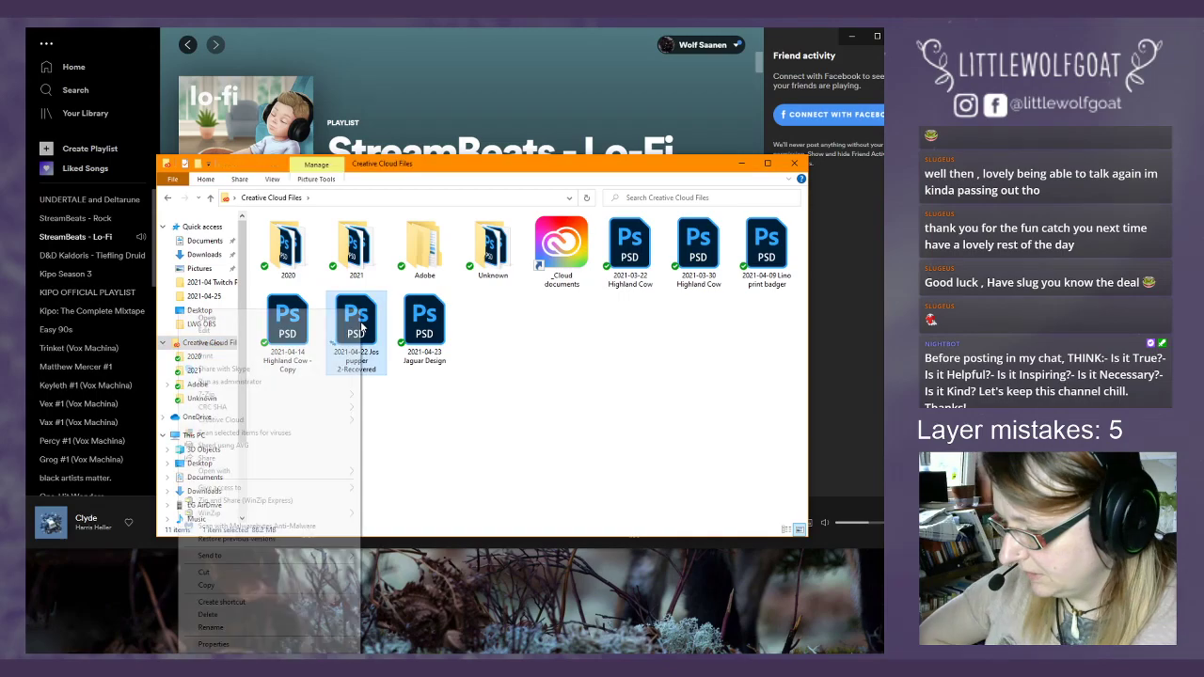
left_click(280, 587)
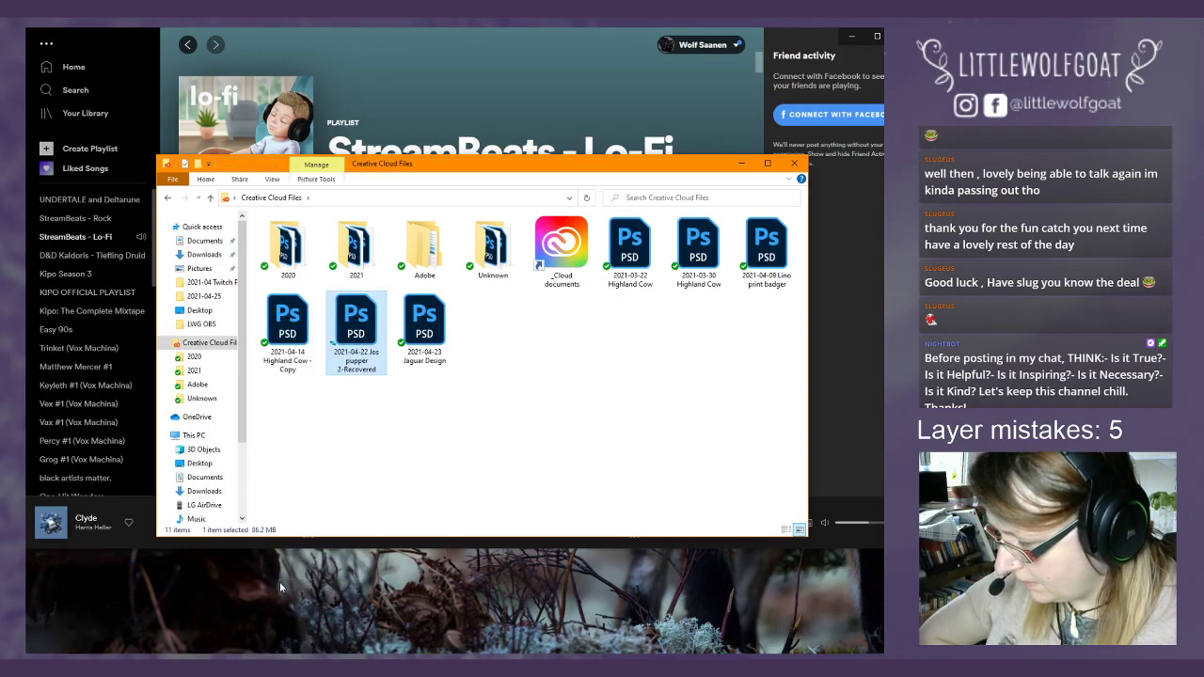
right_click(345, 496)
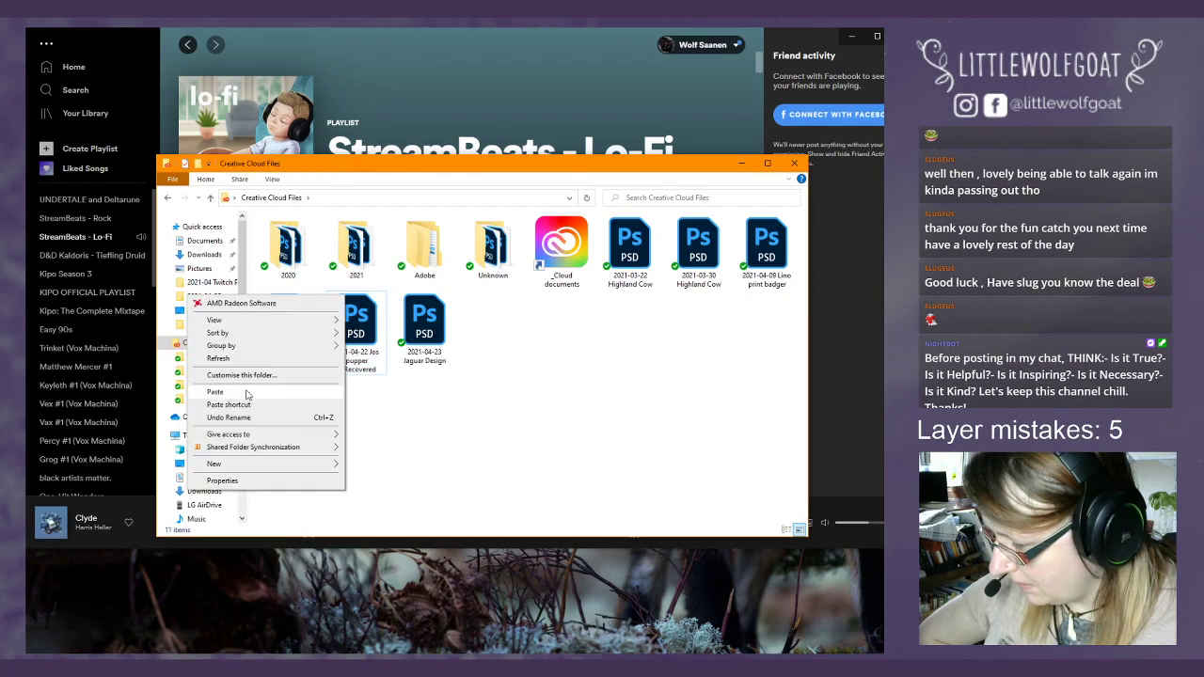
left_click(216, 392)
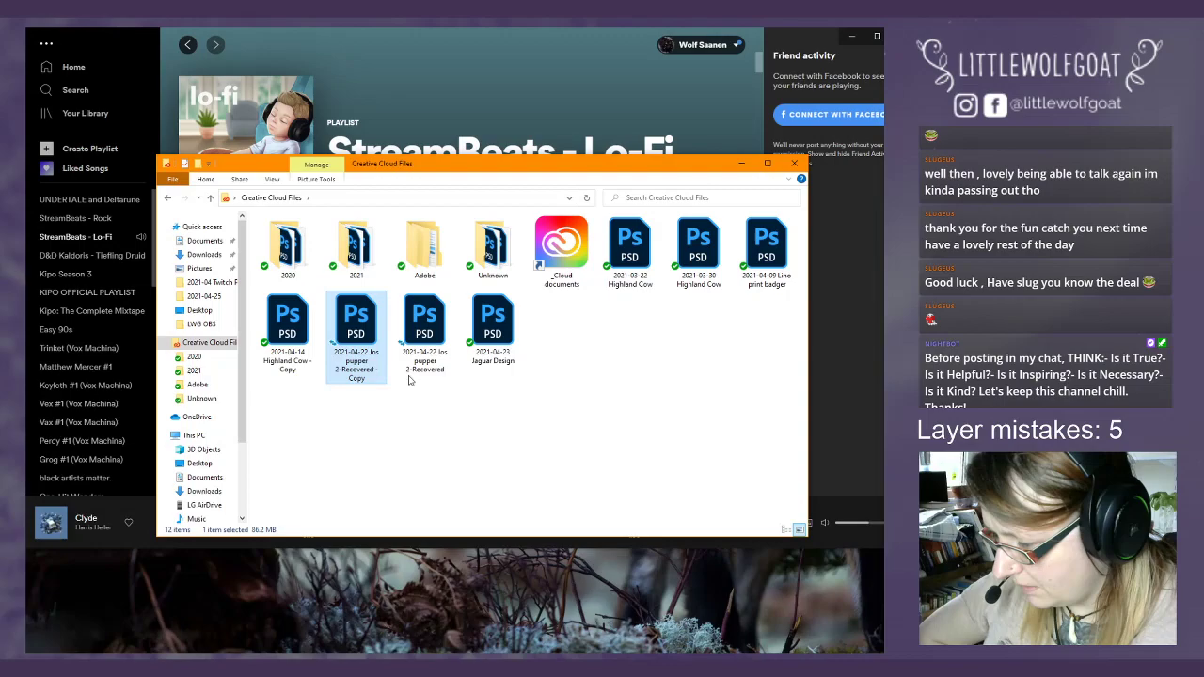
- Rename the duplicated file as "2021-04-22 Jos pupper play"
key("F2")
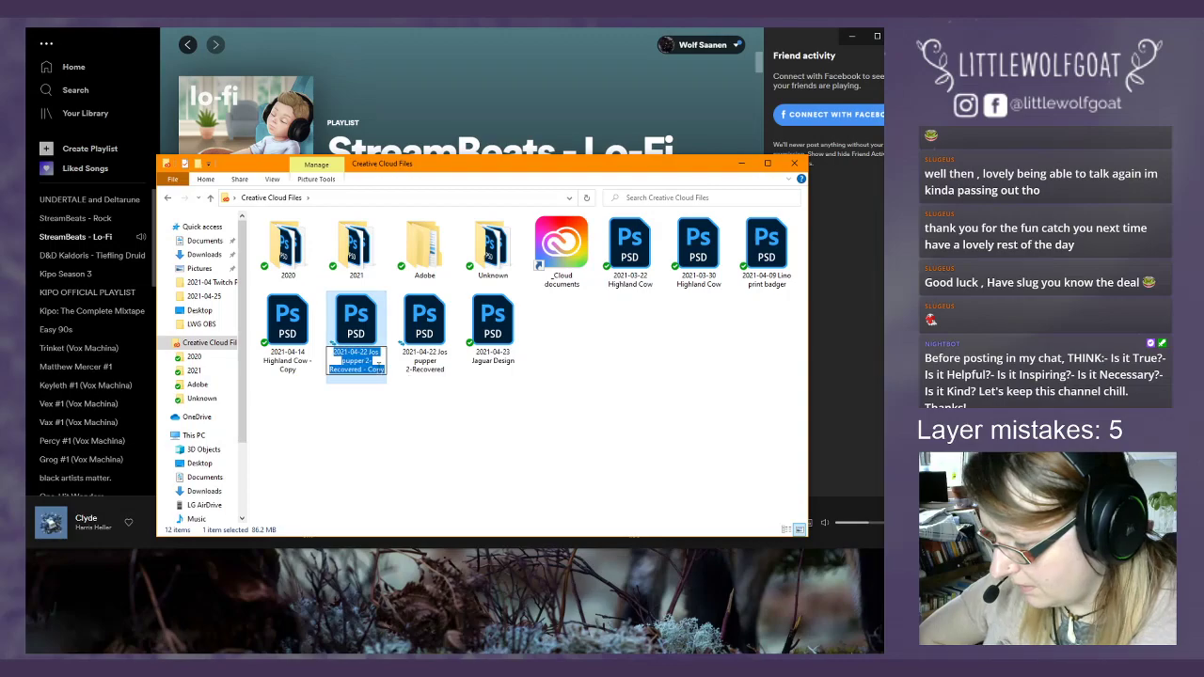
key("End")
key("ctrl+shift+Left")
key("ctrl+shift+Left")
key("ctrl+shift+Left")
key("ctrl+shift+Left")
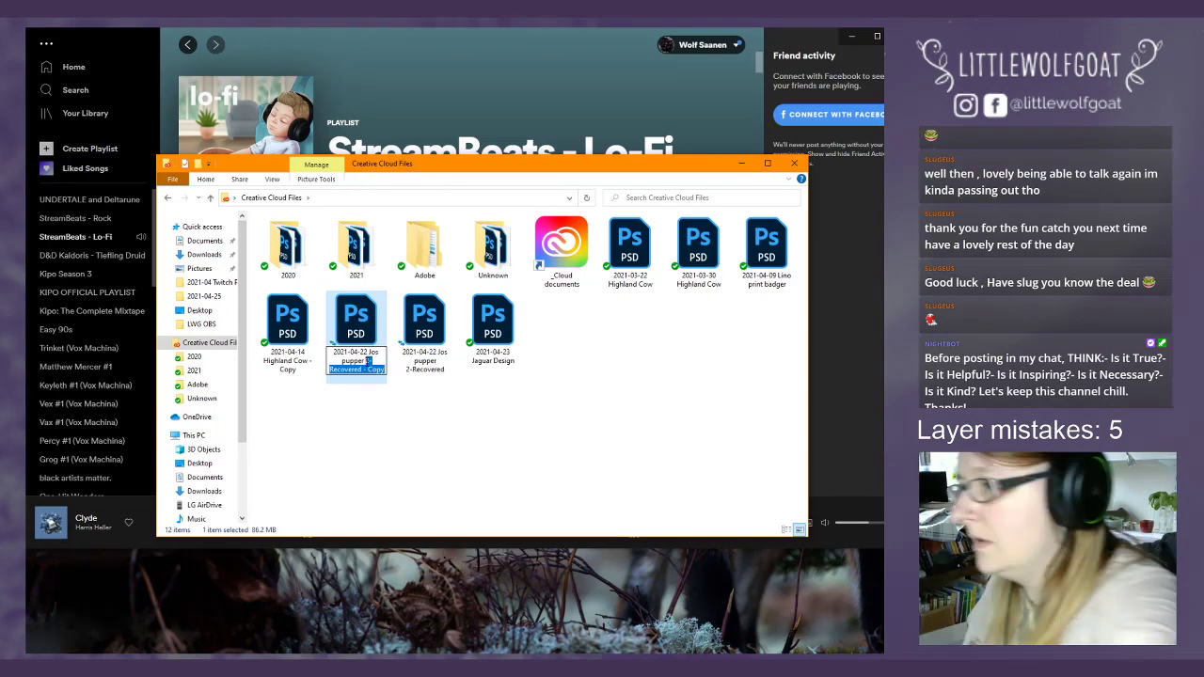
type("pl")
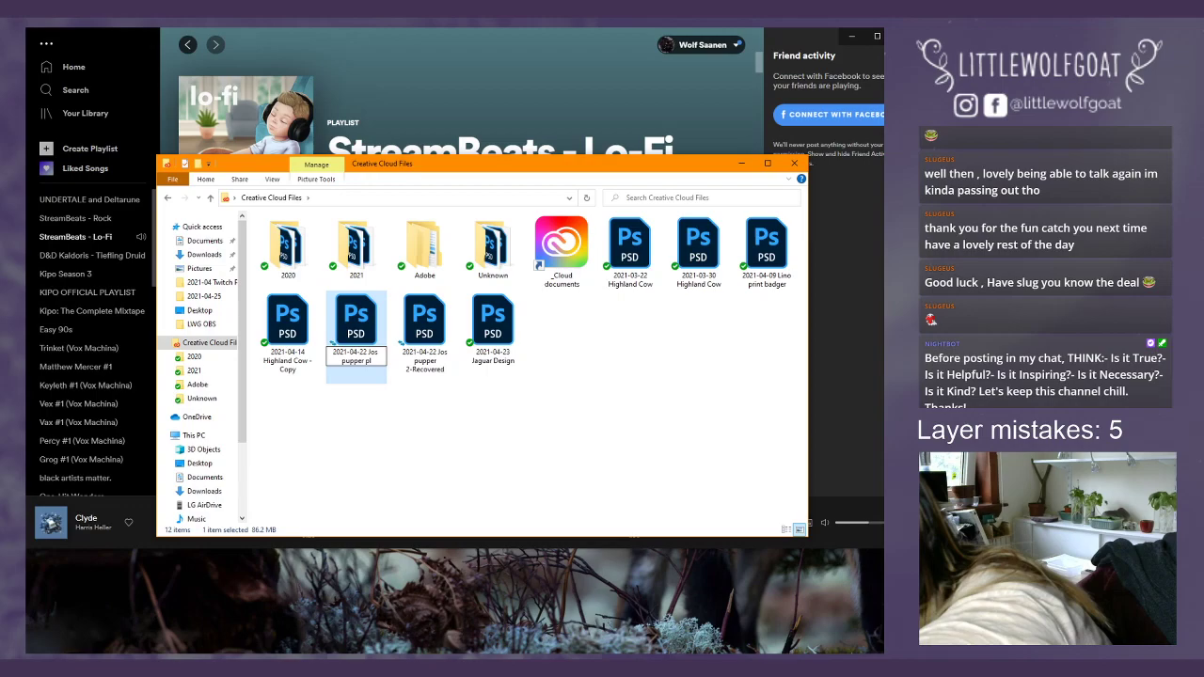
type("a")
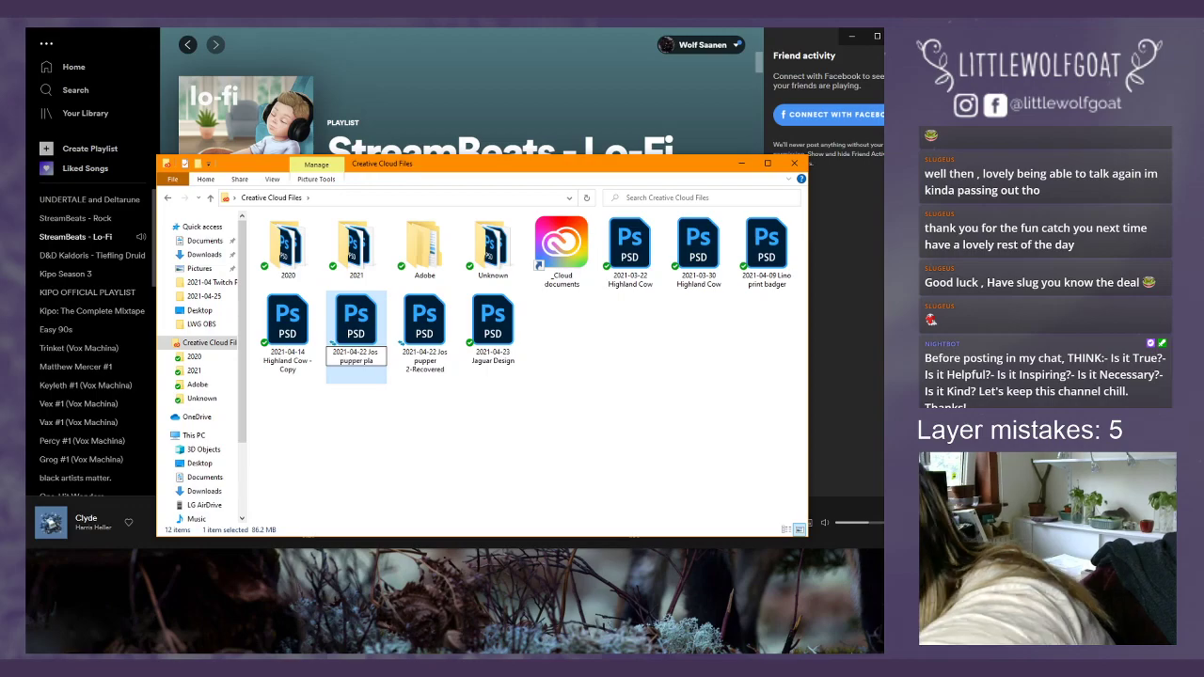
type("y")
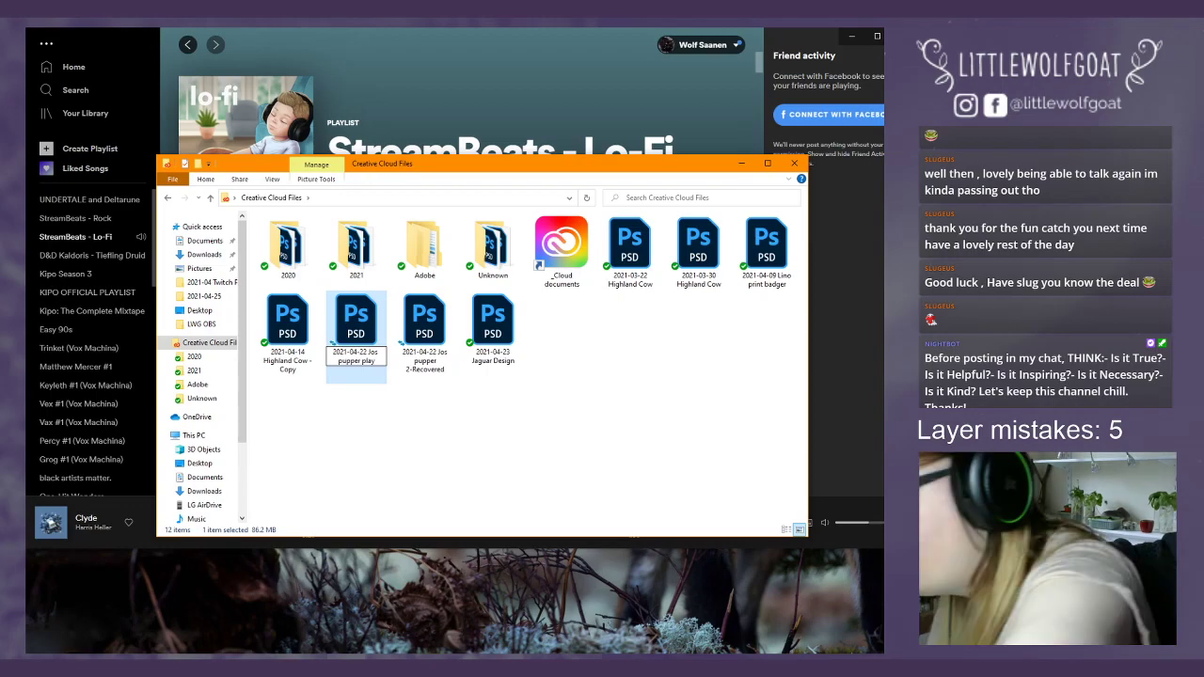
key("Return")
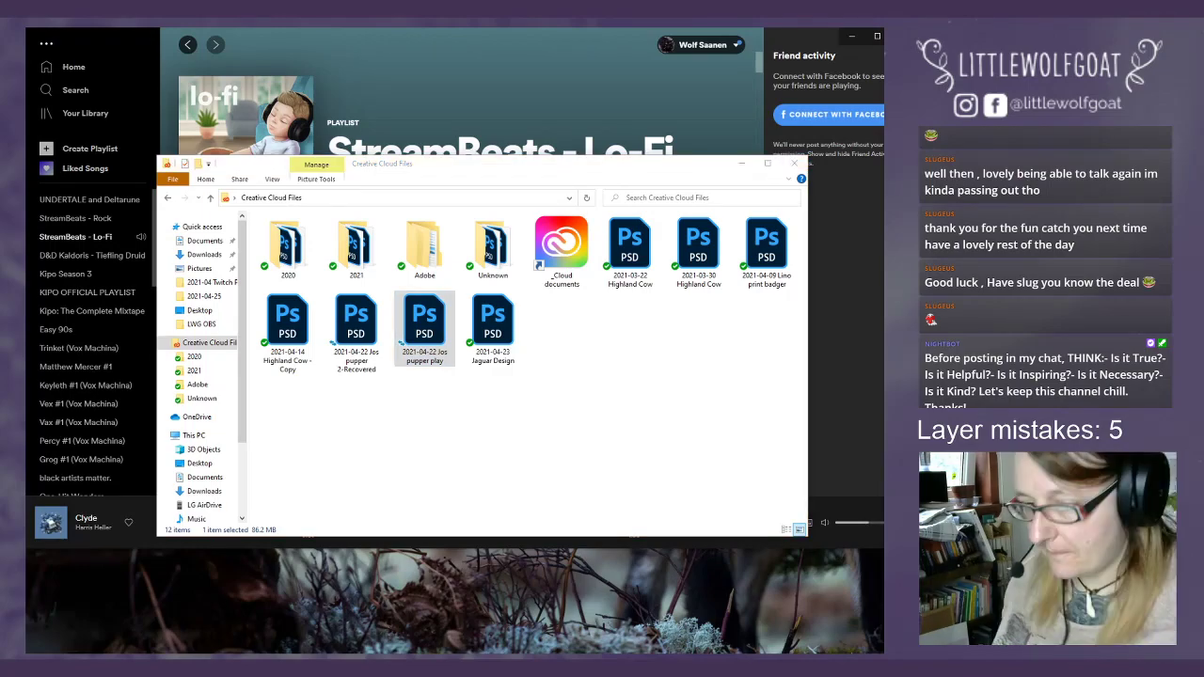
- Put File Explorer away, return to Photoshop and open "2021-04-22 Jos pupper play" from Creative Cloud Files
left_click(741, 166)
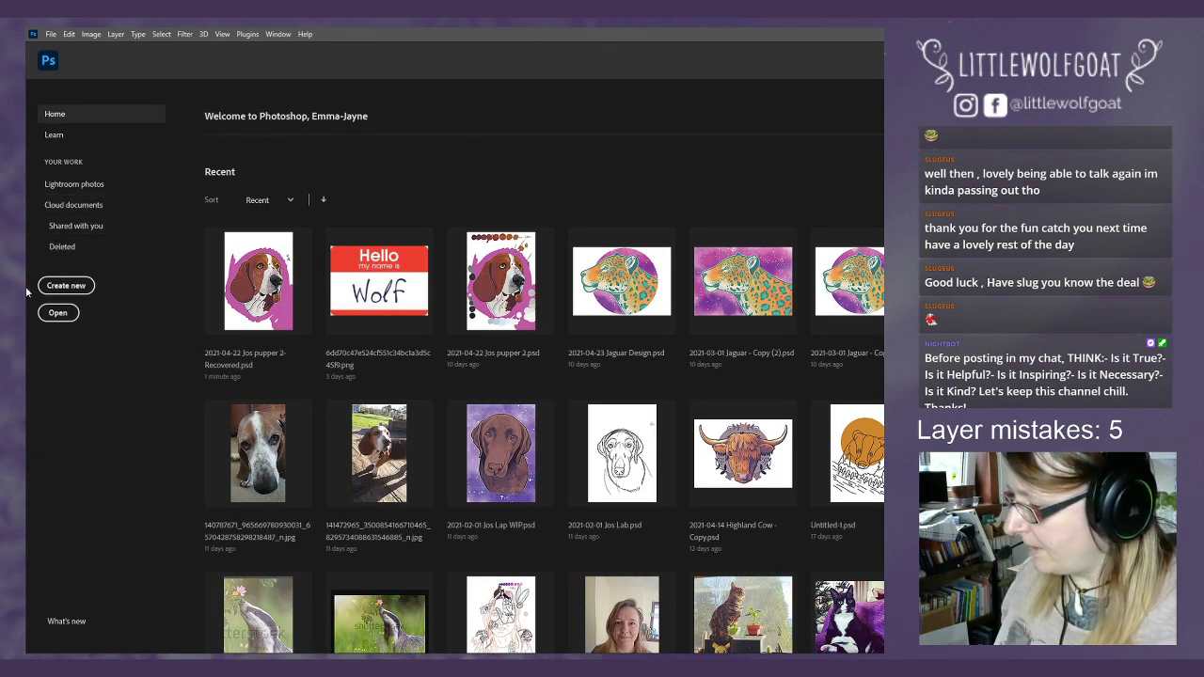
left_click(59, 314)
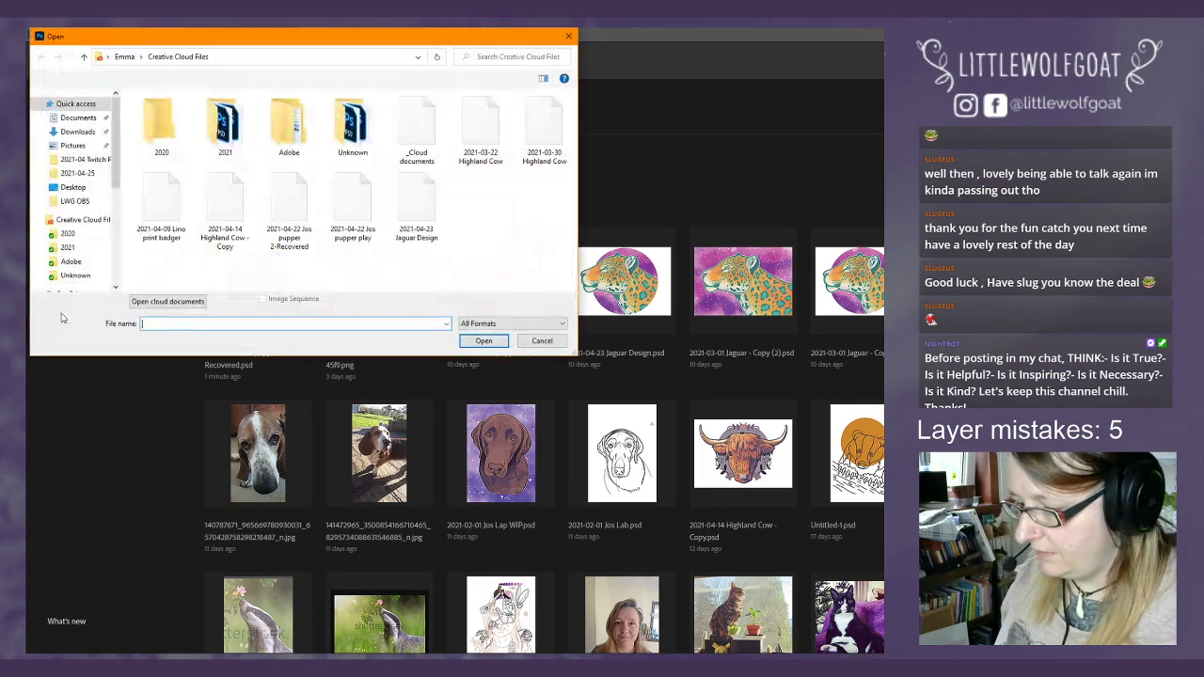
double_click(352, 198)
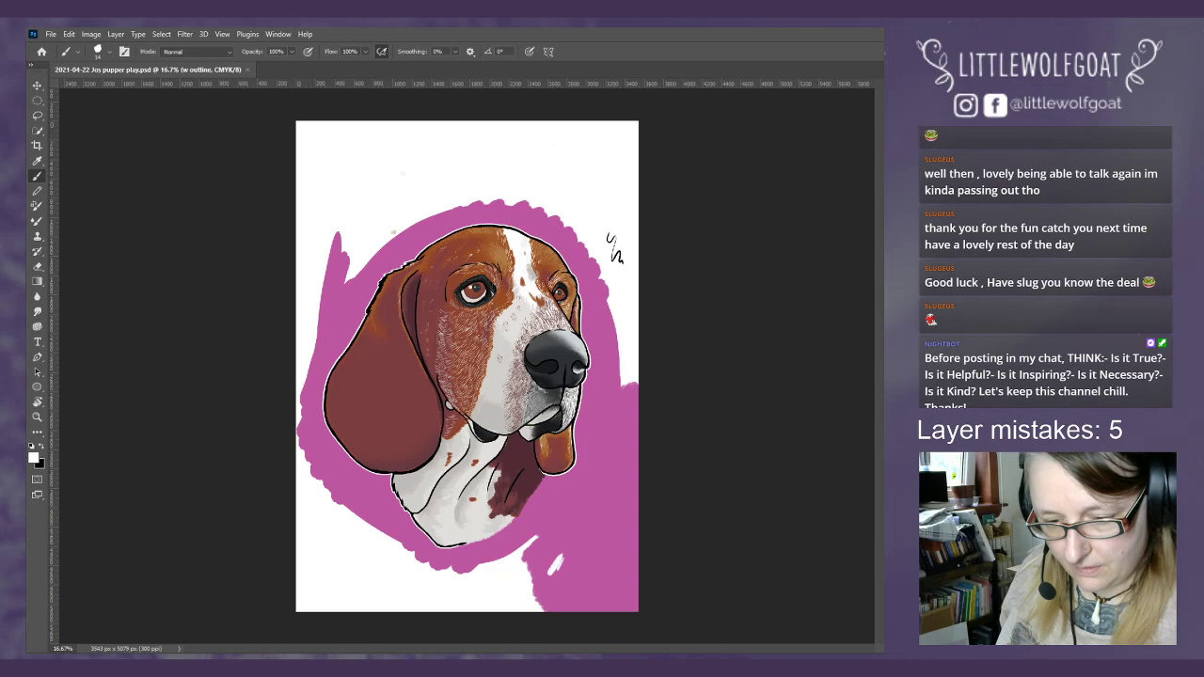
- Group the portrait's layers and name the group "Full drawing"
key("ctrl+g")
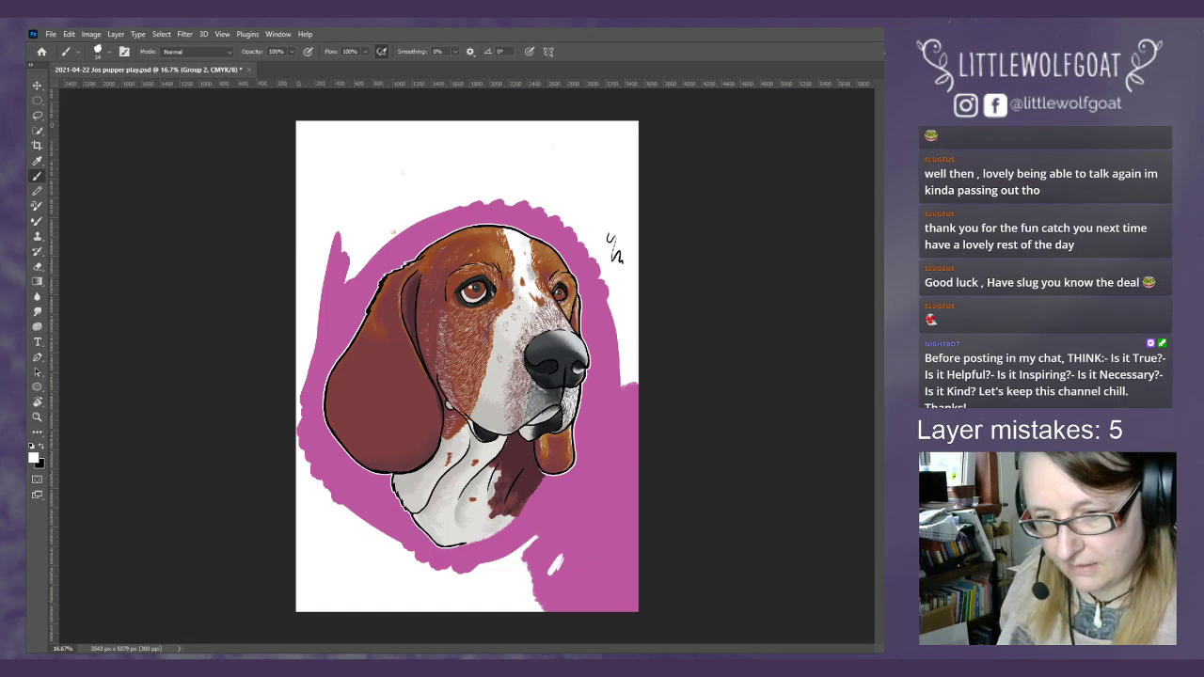
key("alt+bracketleft")
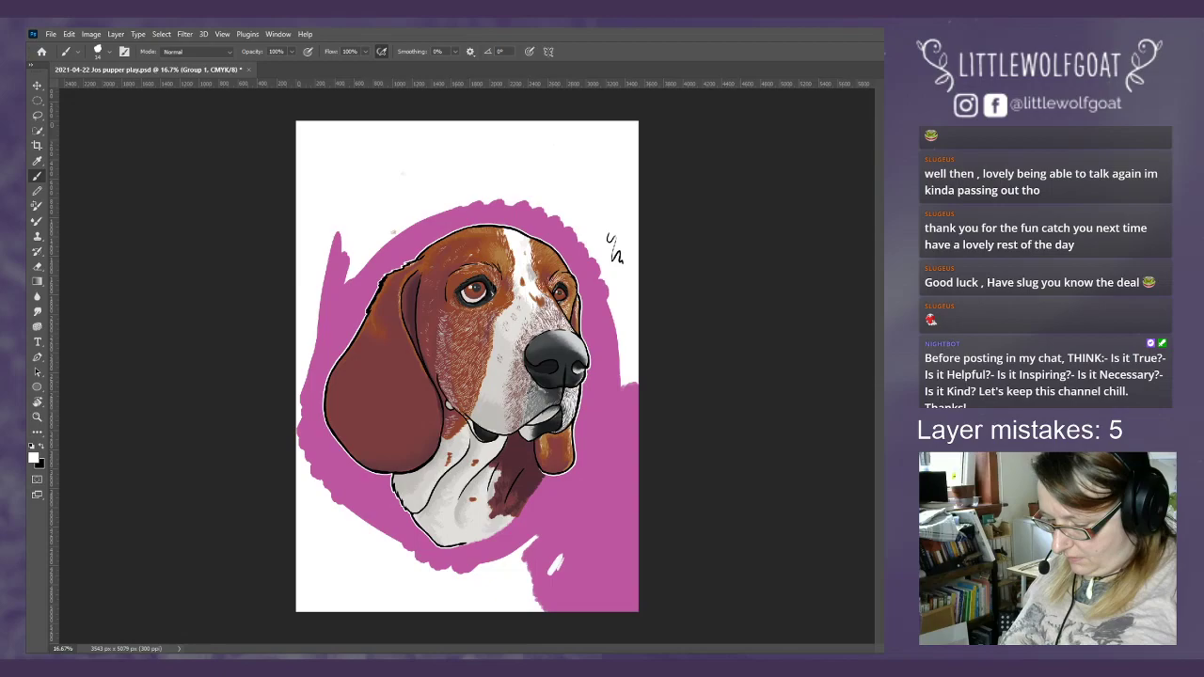
key("alt+[")
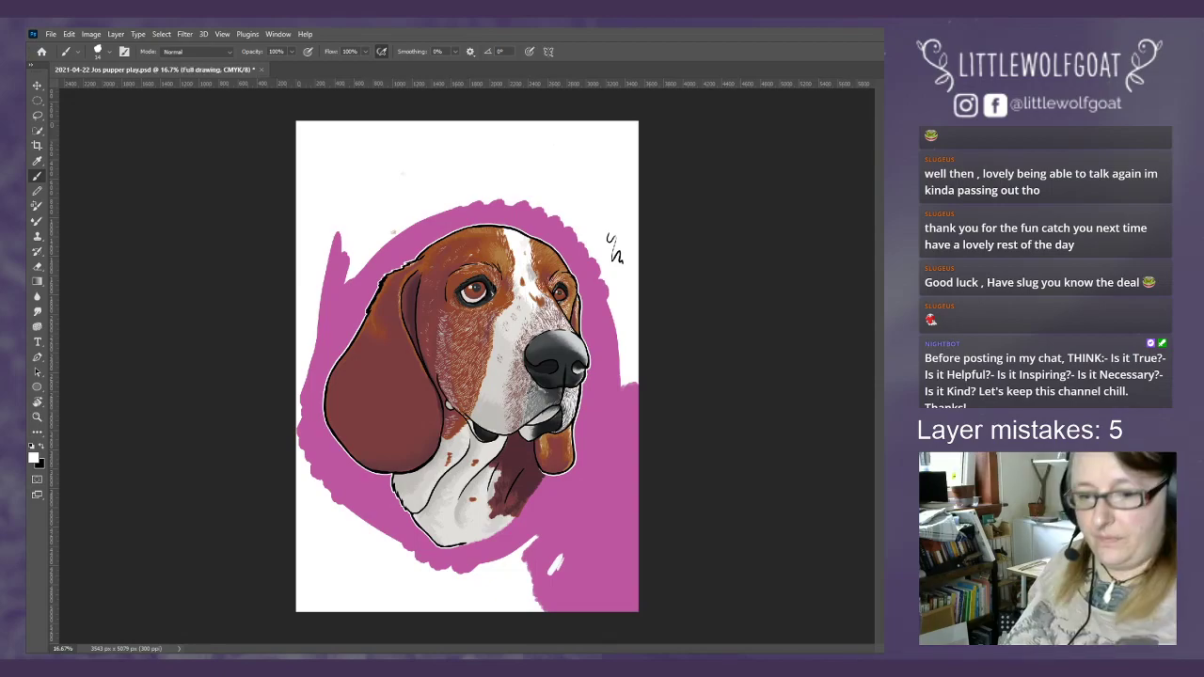
- Go through the outline, ink, eyes, grey, brown and white layers one by one to check the layer structure
key("alt+[")
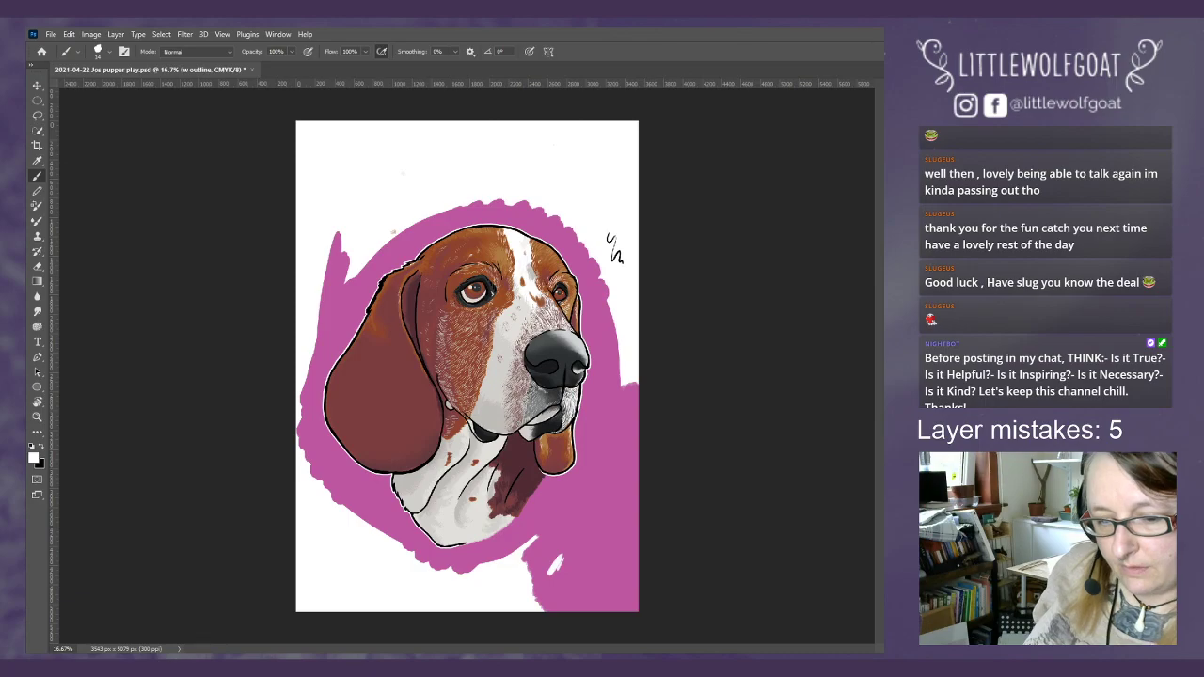
key("alt+[")
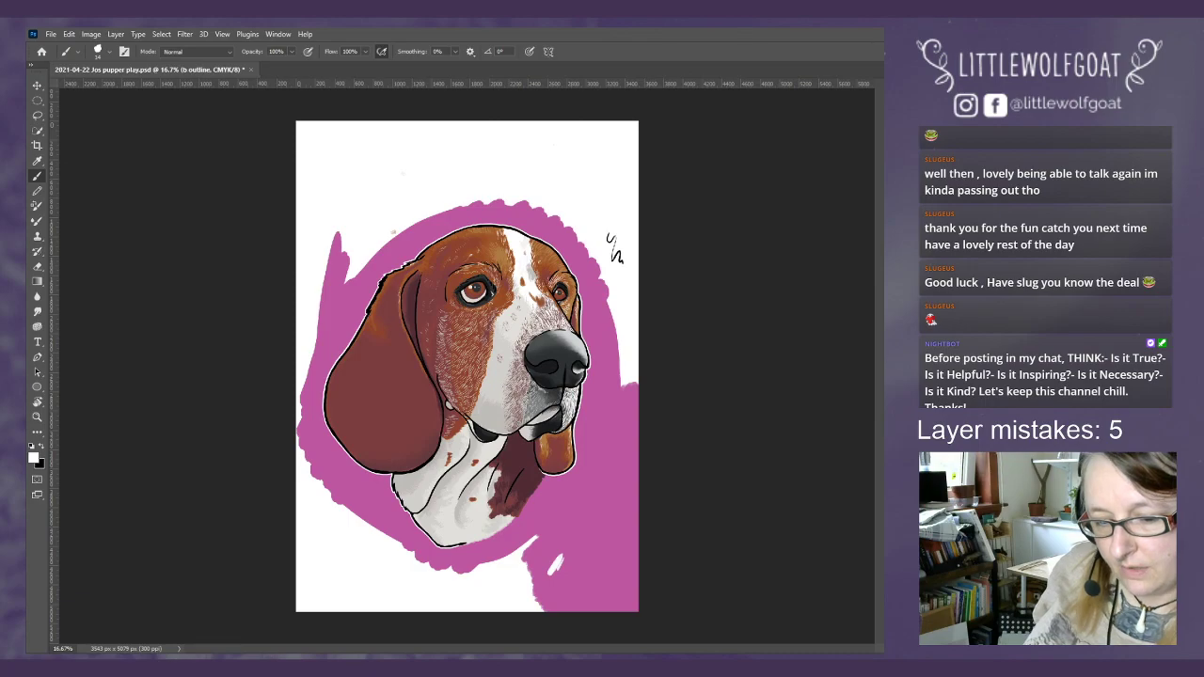
key("alt+[")
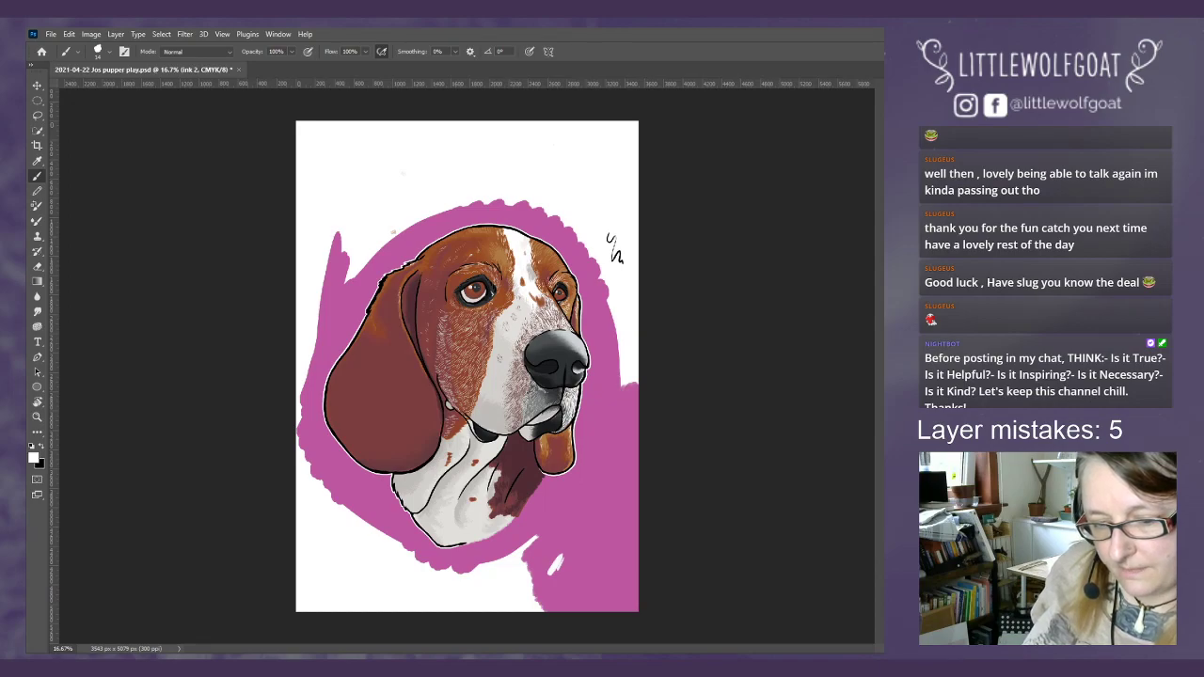
key("alt+bracketleft")
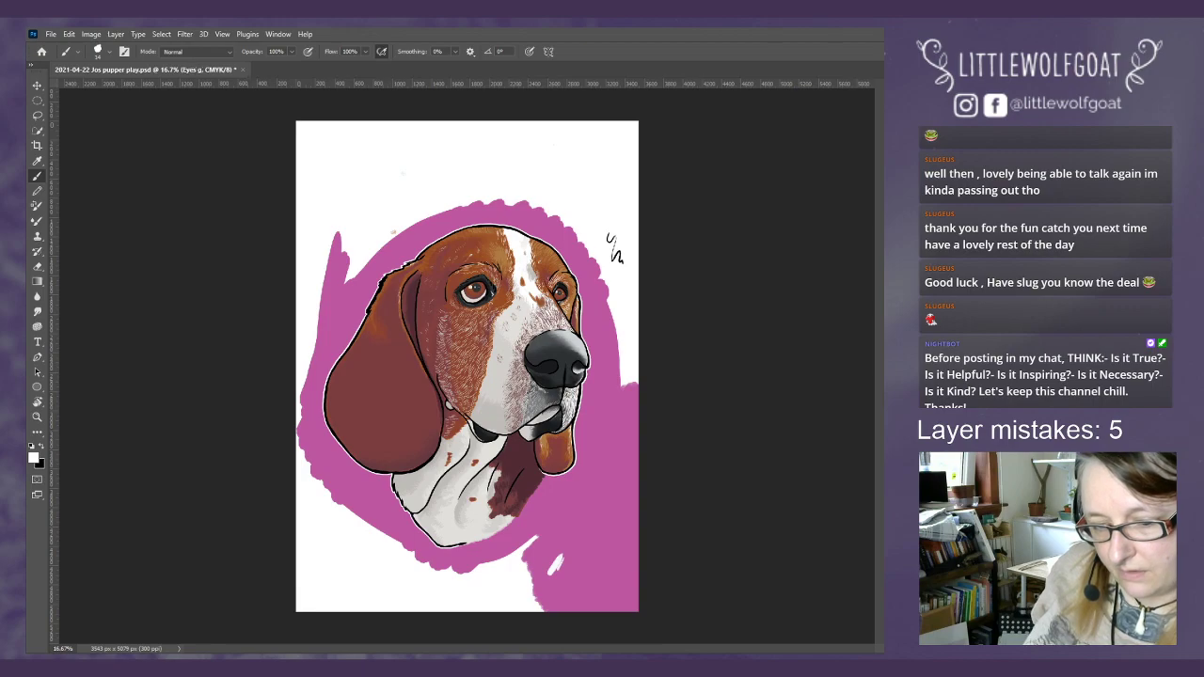
key("alt+bracketleft")
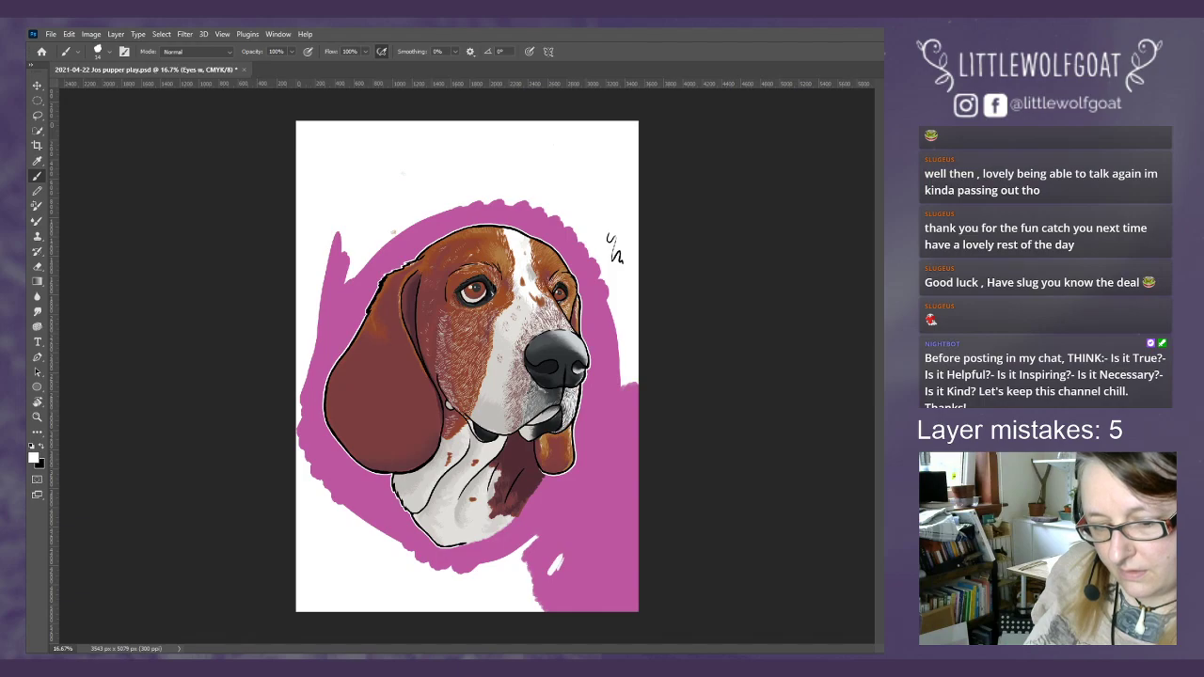
key("alt+bracketleft")
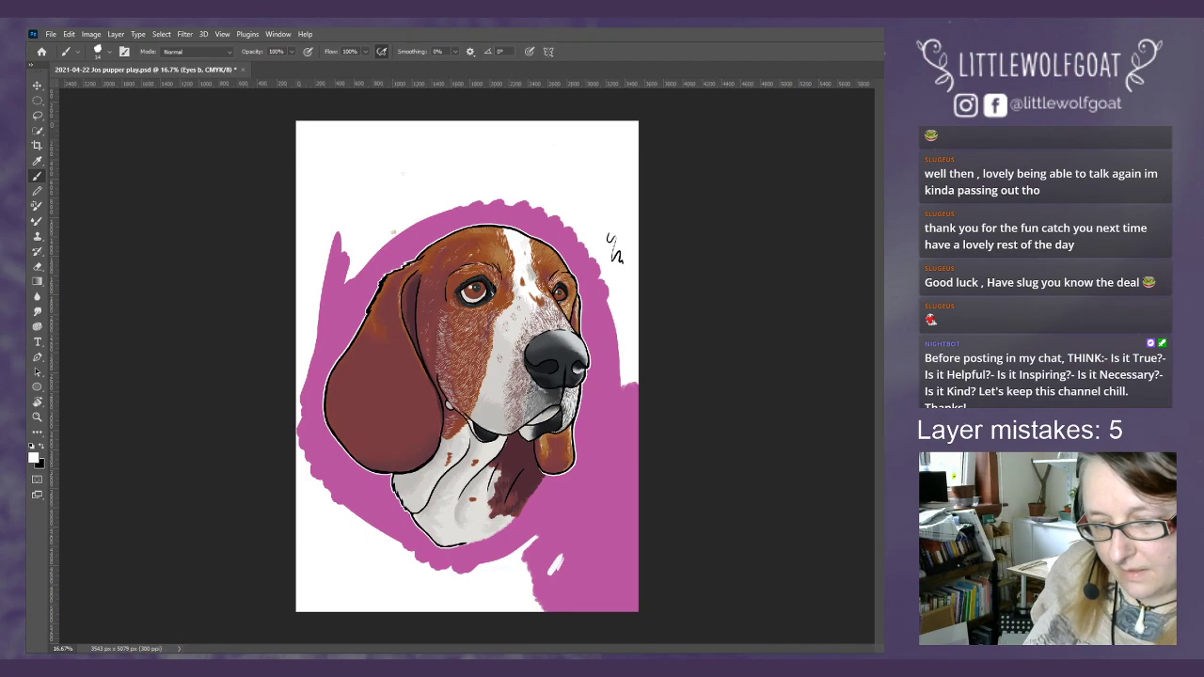
key("alt+bracketleft")
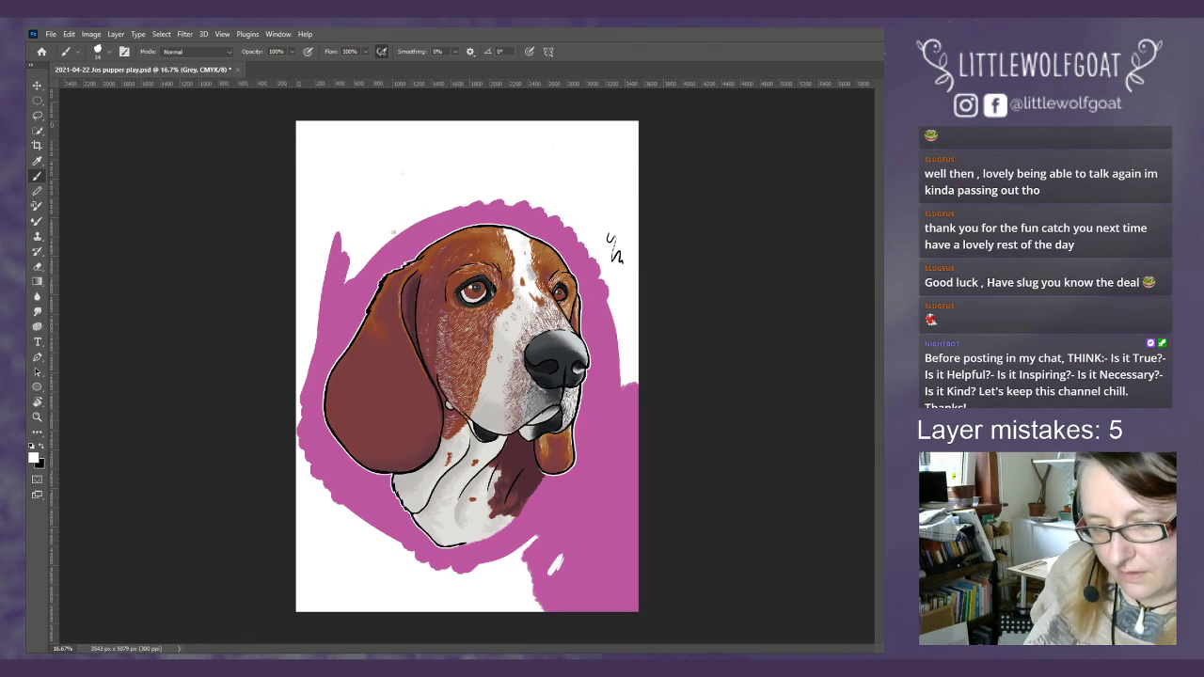
key("alt+bracketleft")
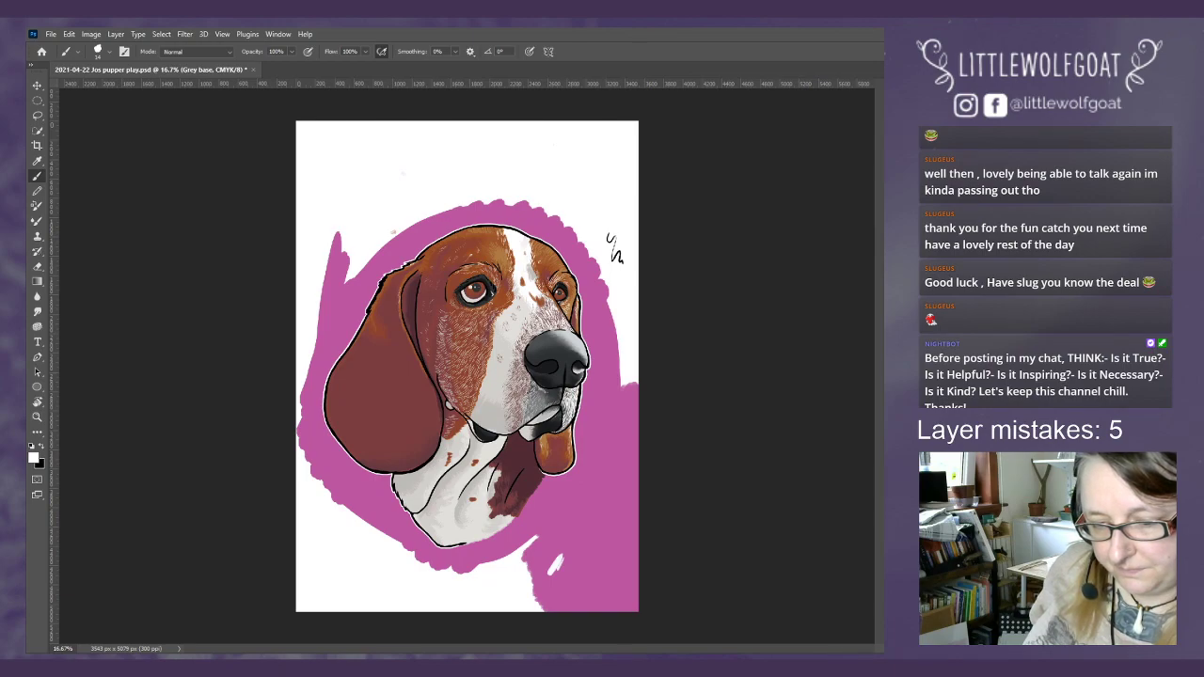
key("alt+bracketright")
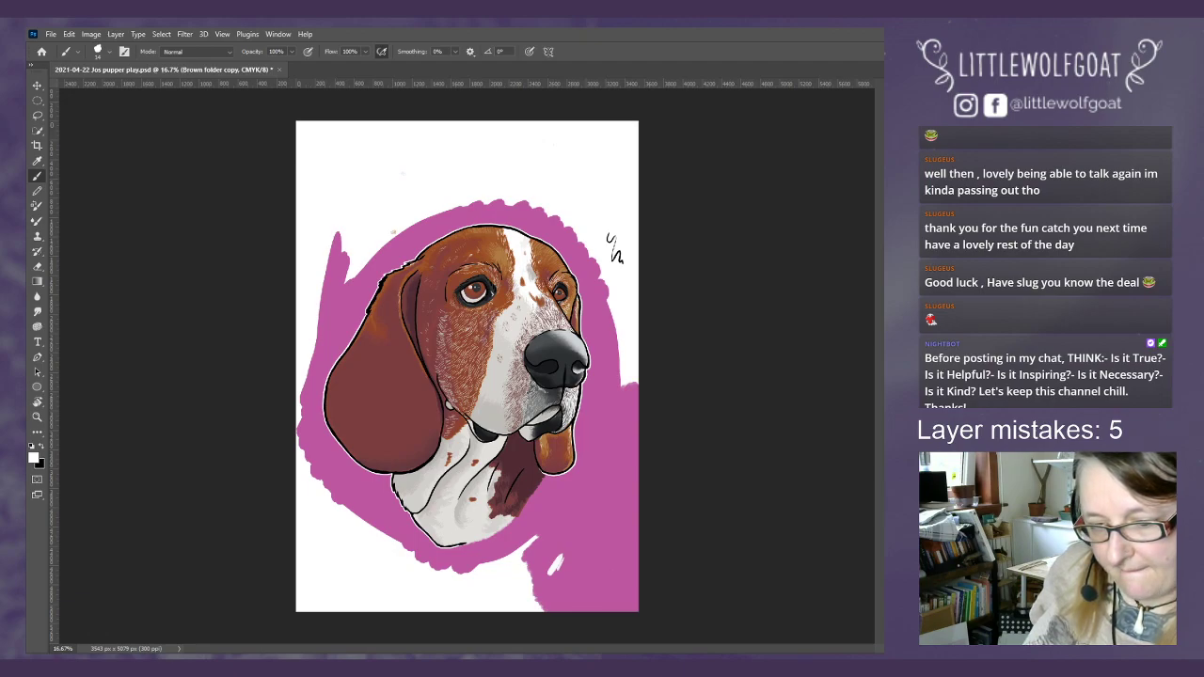
key("alt+bracketright")
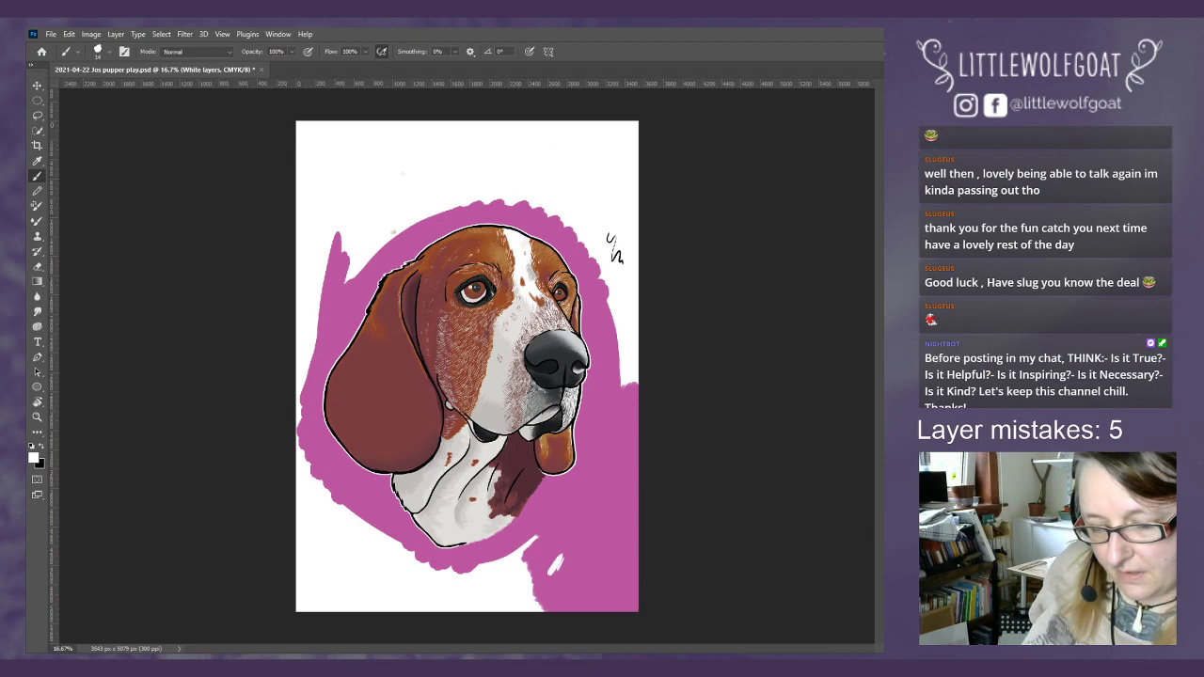
key("alt+bracketleft")
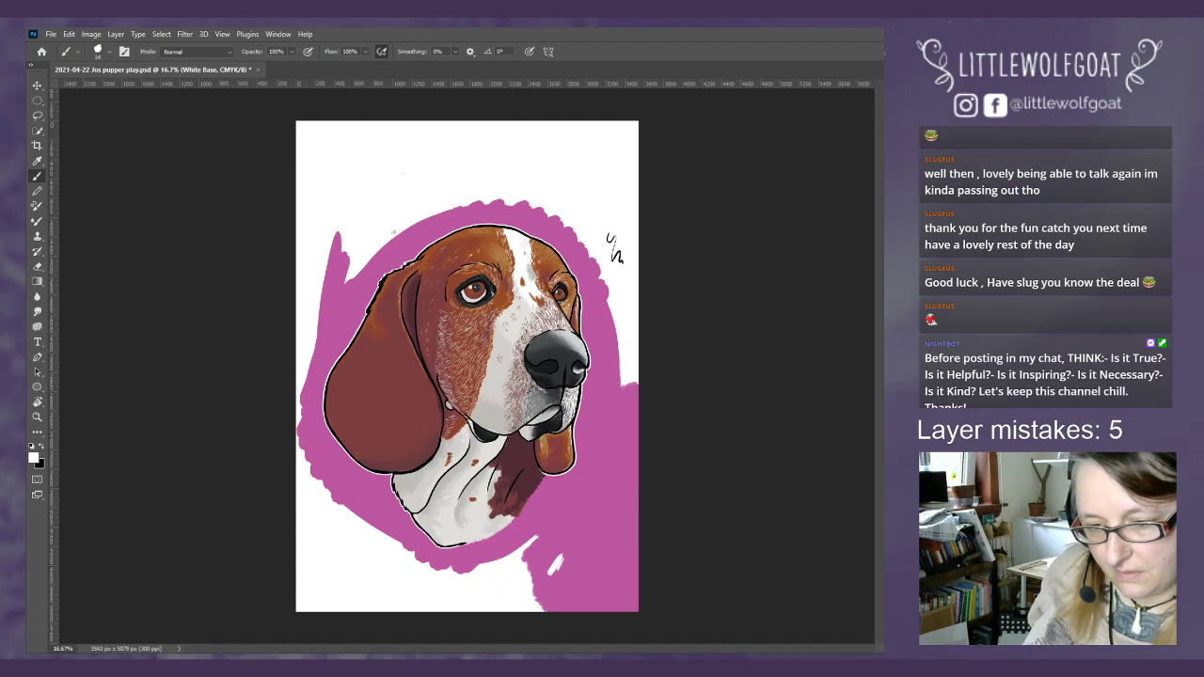
- Duplicate the "Full drawing" group within the same document as "Full drawing copy" and check the copy by toggling its visibility
key("alt+bracketright")
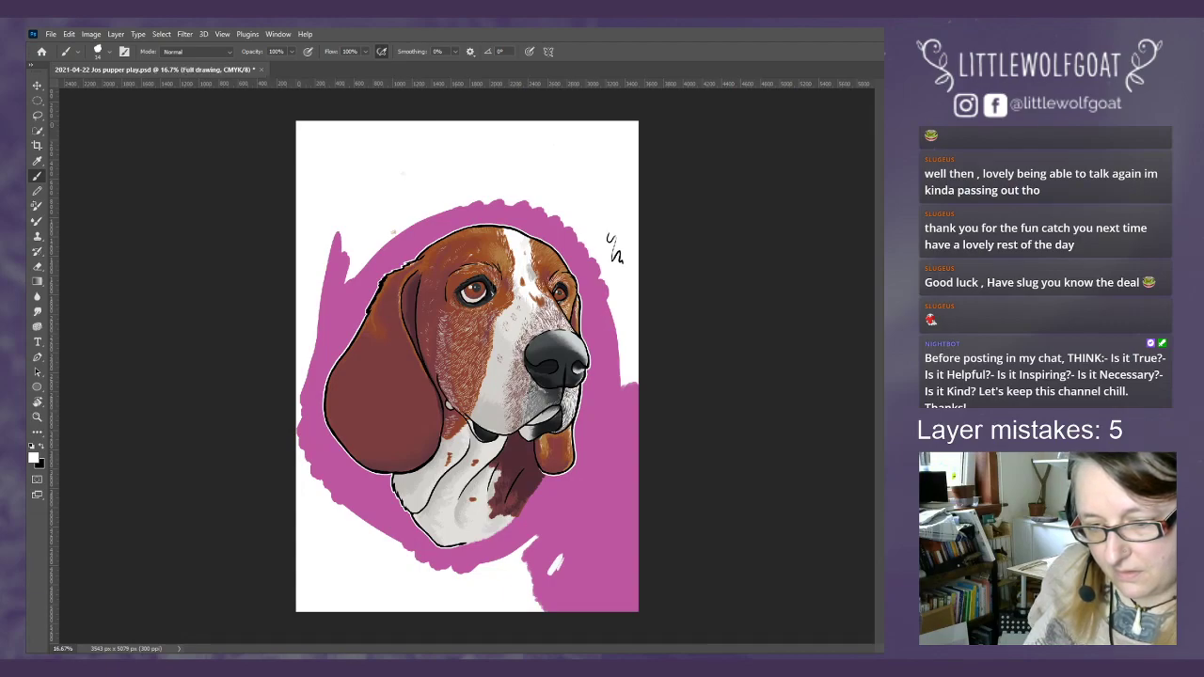
key("ctrl+comma")
key("ctrl+comma")
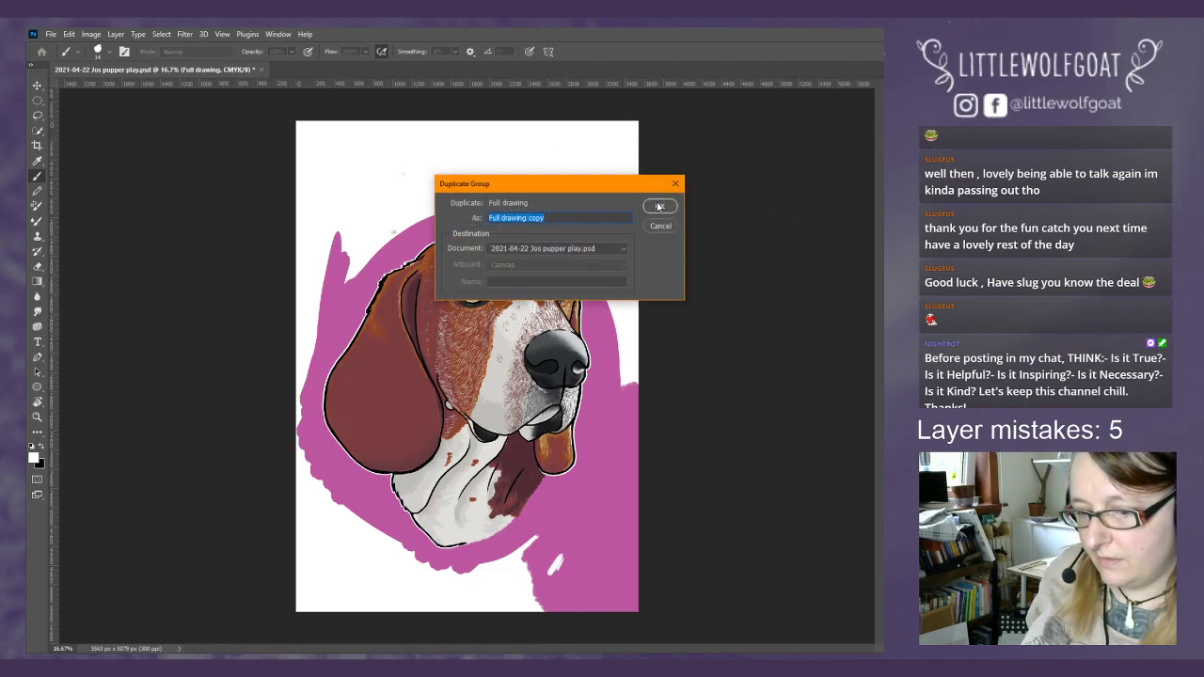
left_click(657, 204)
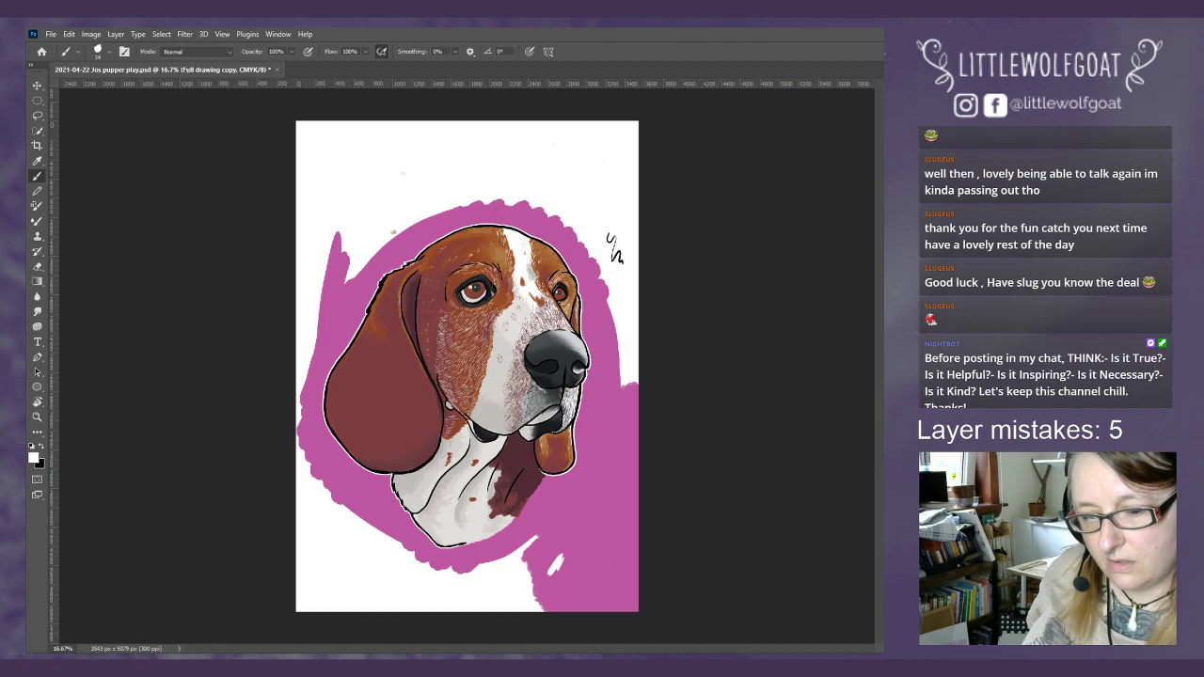
key("ctrl+comma")
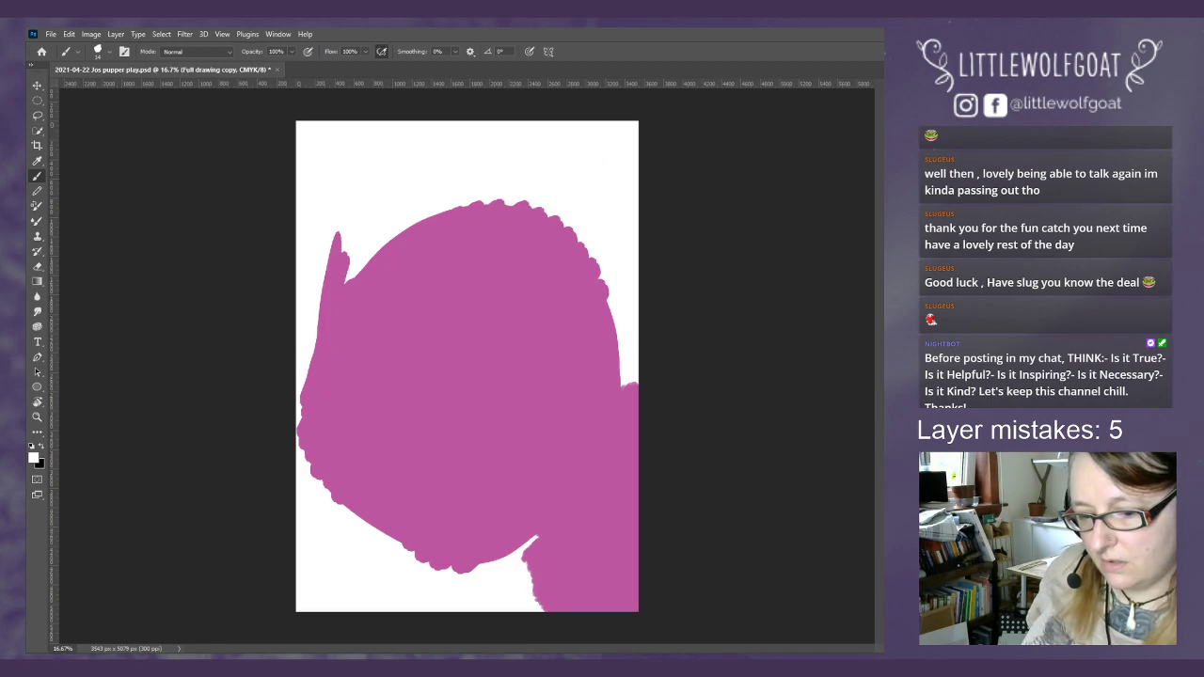
key("ctrl+comma")
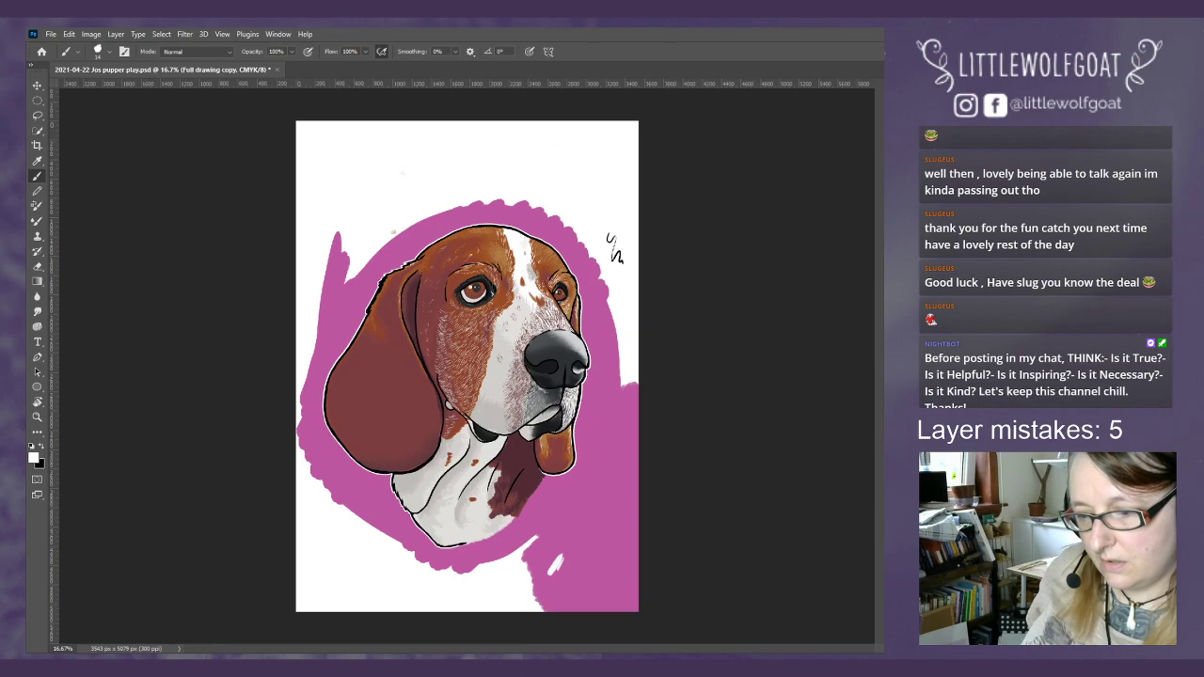
key("ctrl+comma")
key("ctrl+comma")
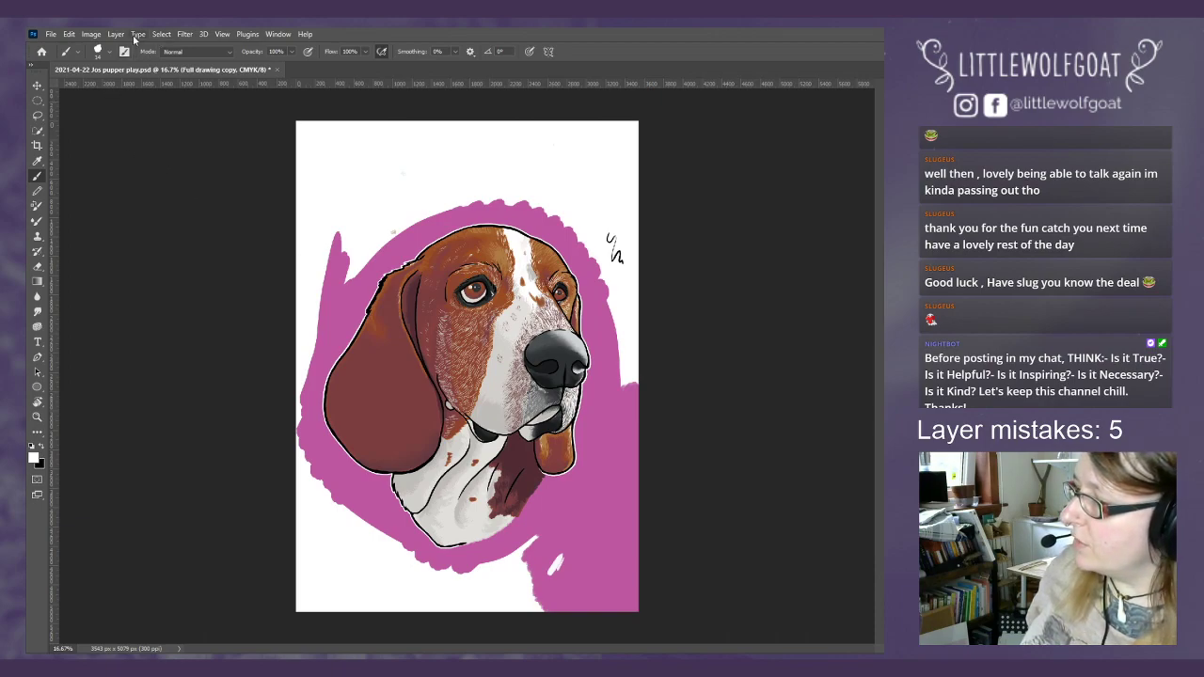
- Enlarge the Eraser and remove the beige smudge above the dog's ear and the black squiggle beside the head
left_click(223, 35)
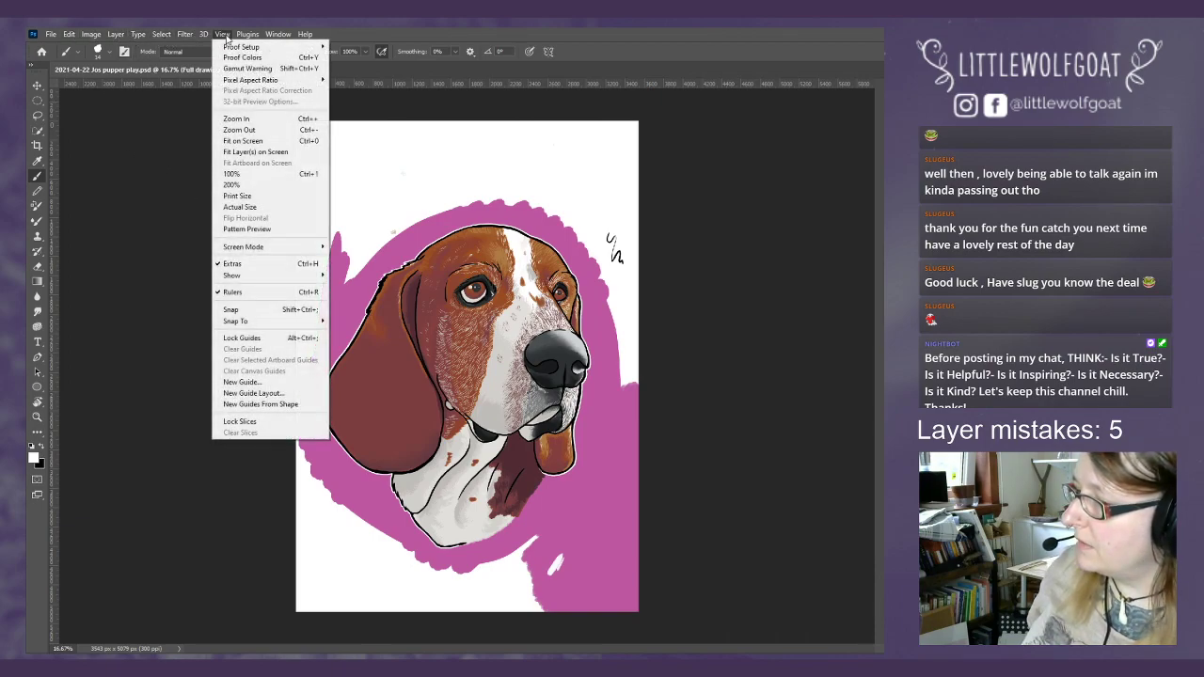
left_click(233, 119)
left_click(223, 34)
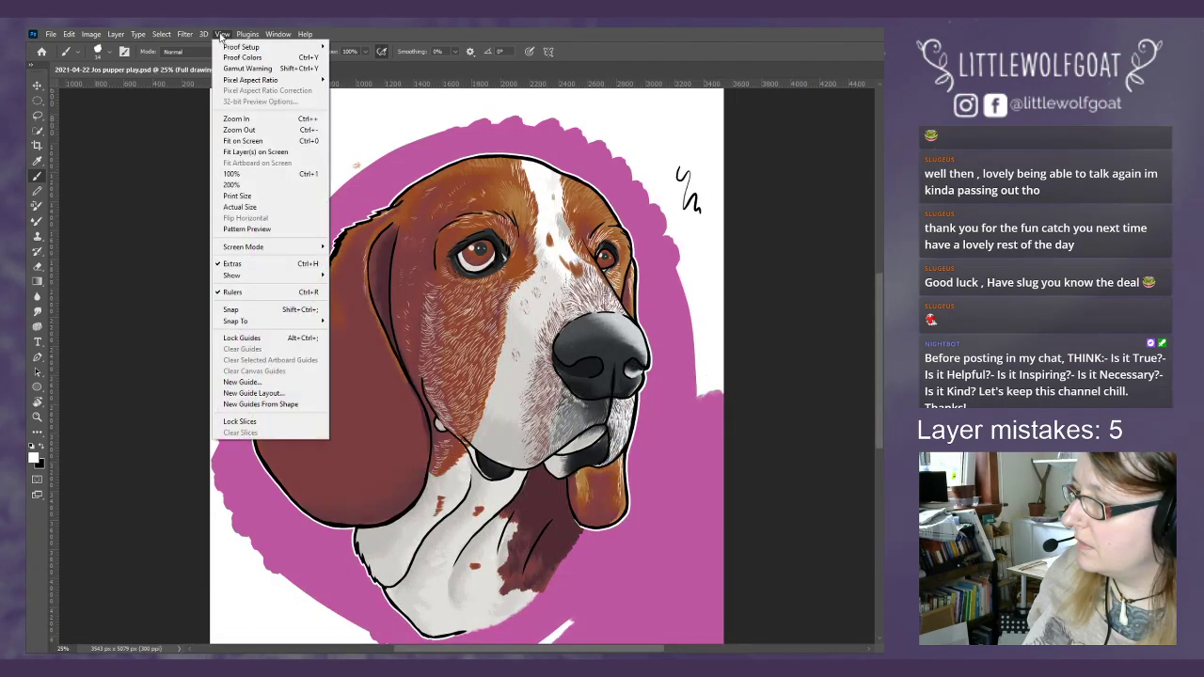
left_click(233, 120)
scroll(223, 118, "up", 4)
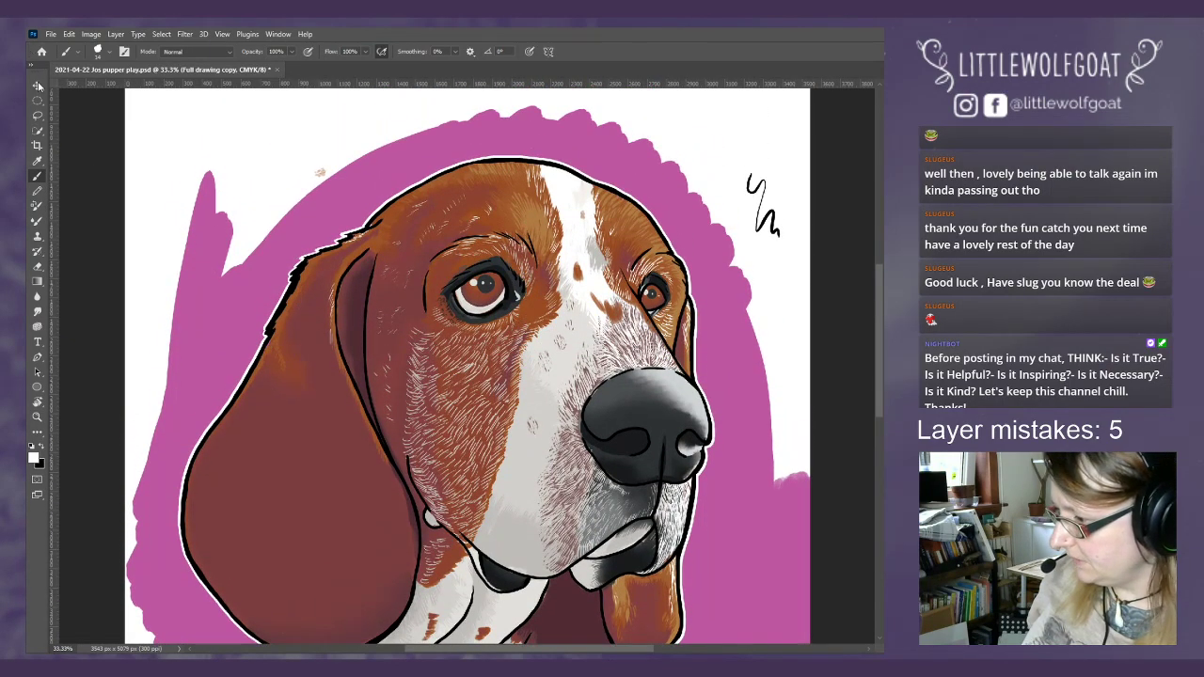
left_click(38, 266)
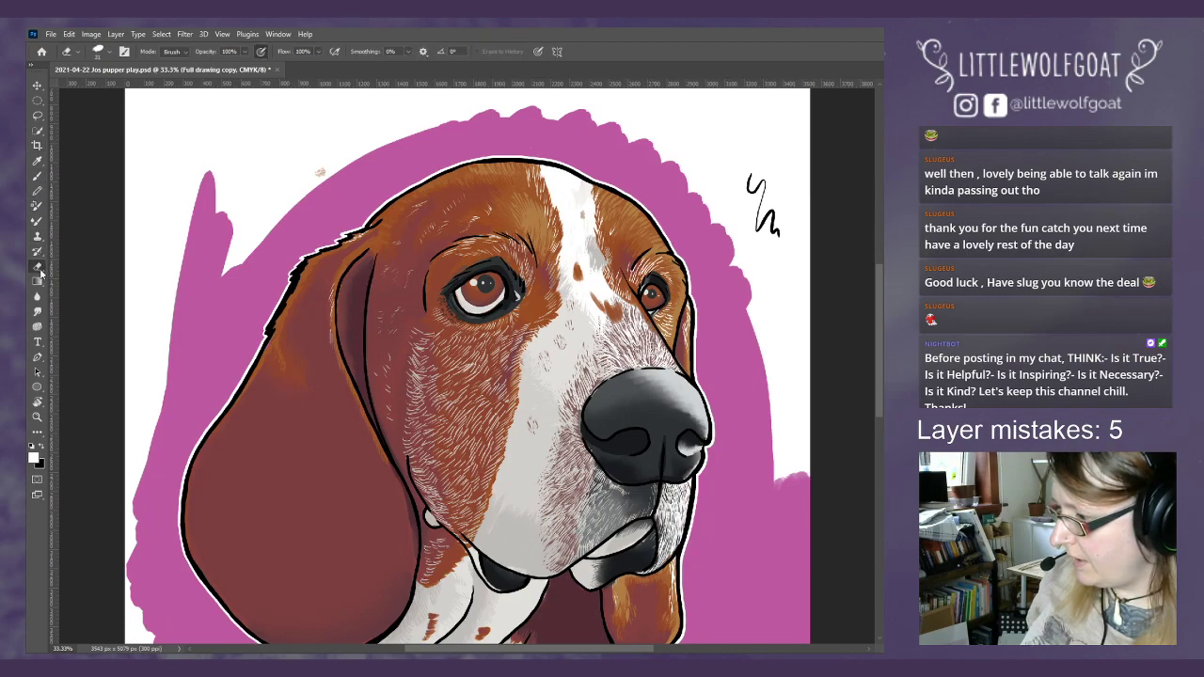
left_click(104, 54)
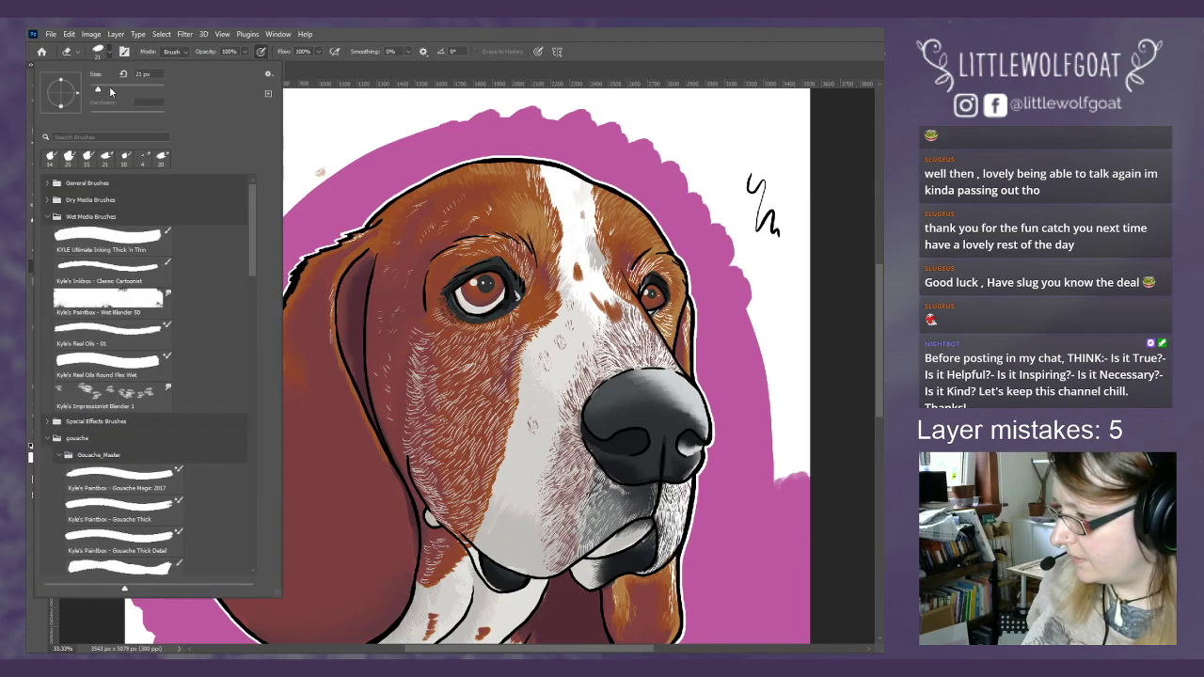
left_click(109, 89)
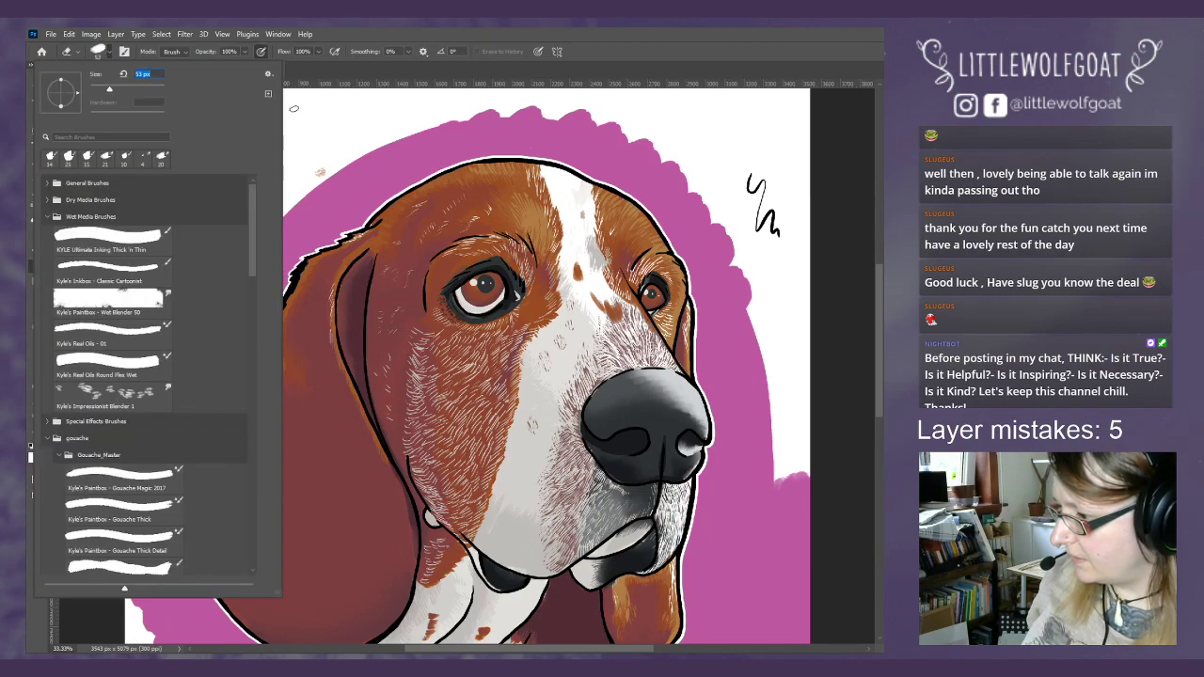
left_click(120, 89)
left_click(332, 124)
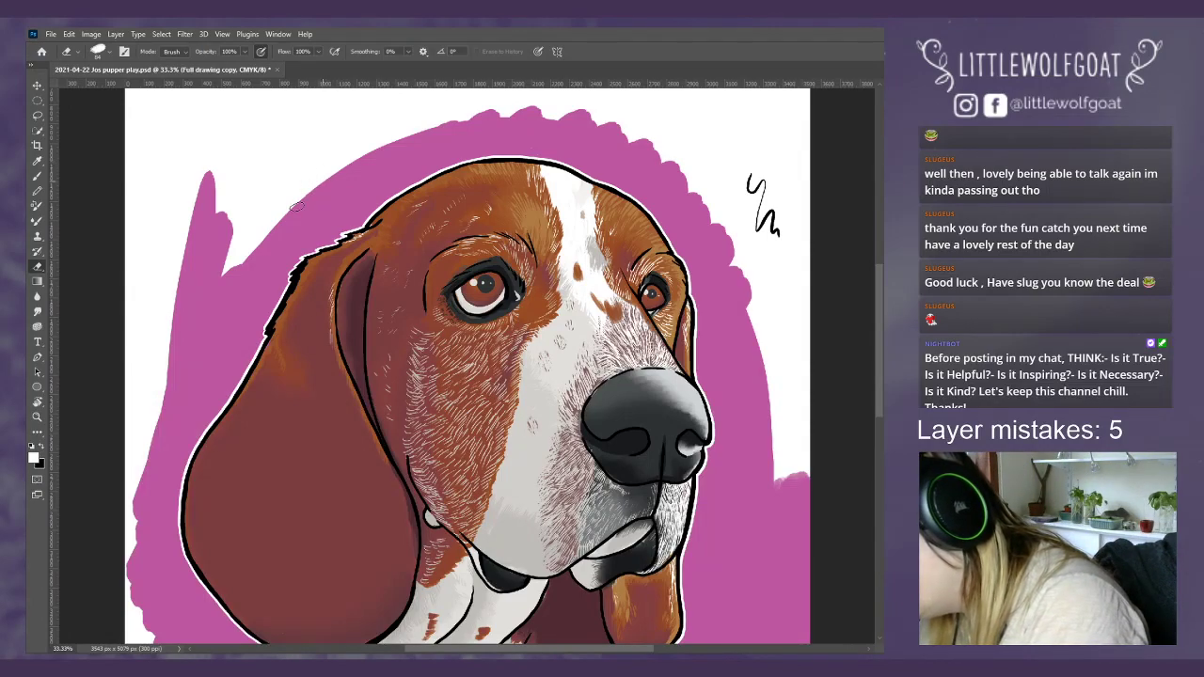
mouse_move(744, 179)
left_mouse_down()
mouse_move(752, 238)
mouse_move(772, 236)
mouse_move(780, 258)
left_mouse_up()
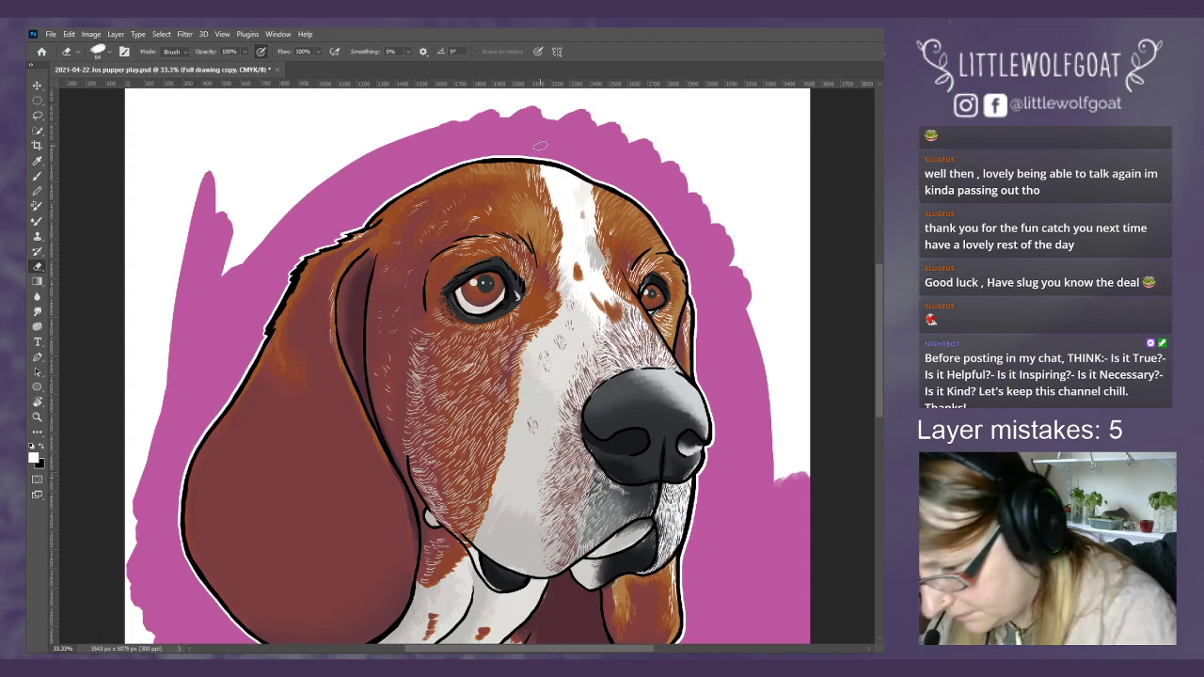
- Hide the magenta backdrop to check for stray marks around the dog's outline and show it again
left_click_drag(883, 297, 879, 346)
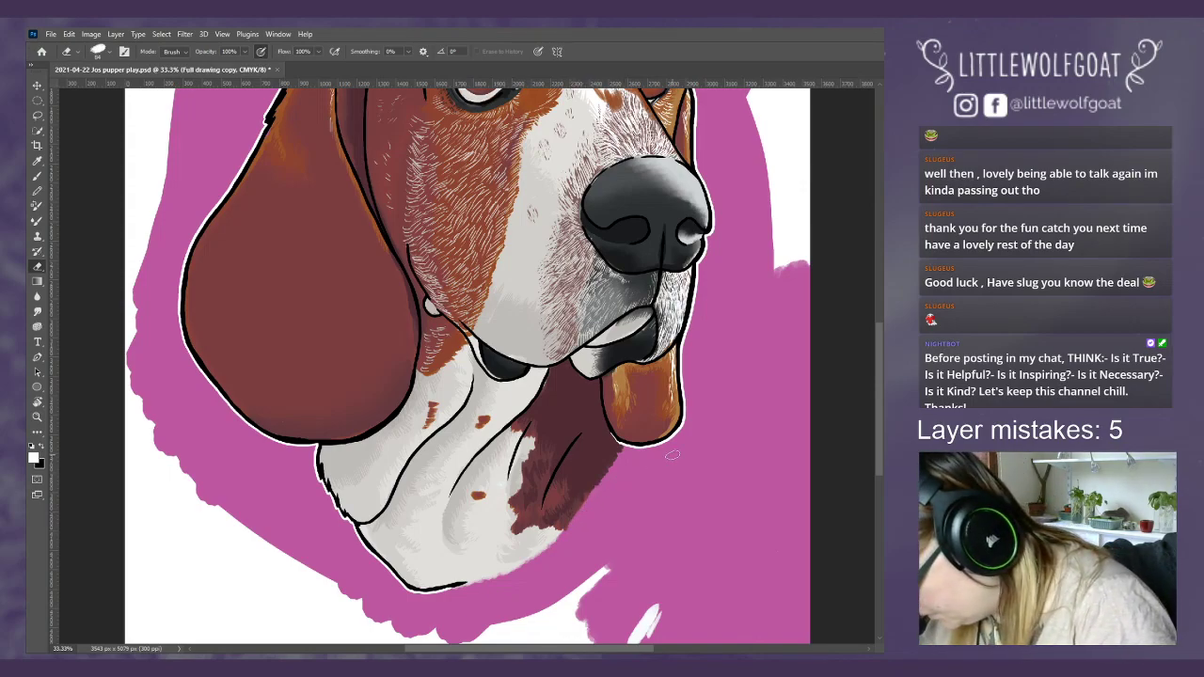
left_click_drag(877, 367, 874, 303)
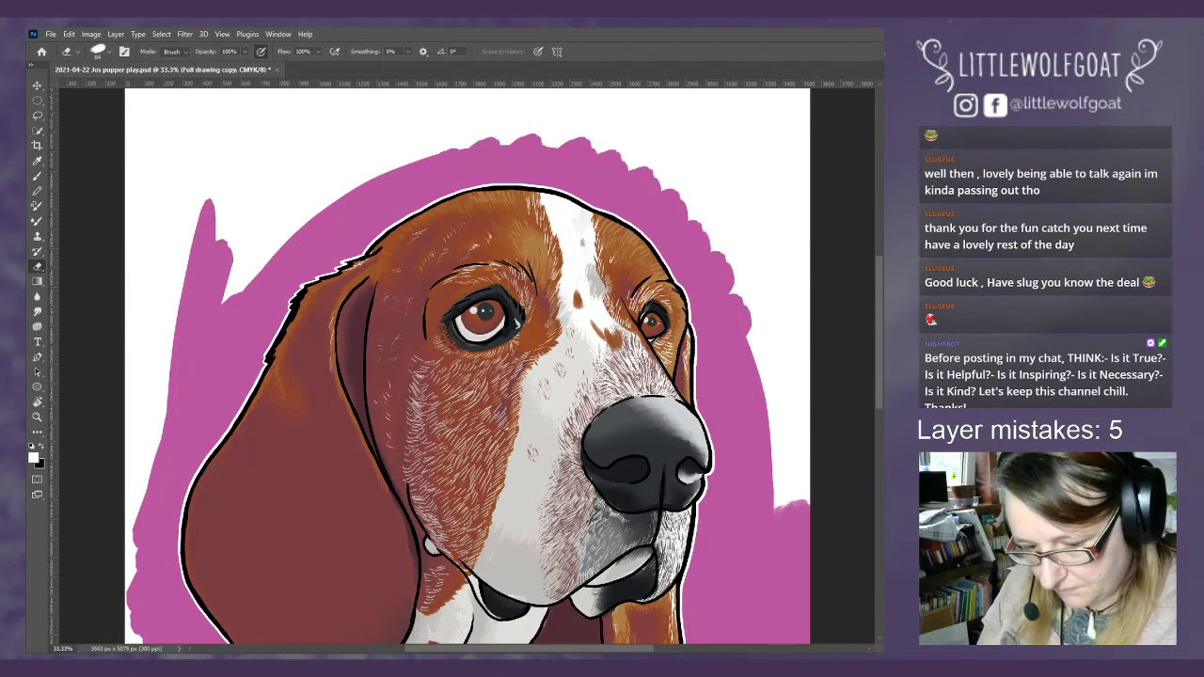
key("ctrl+z")
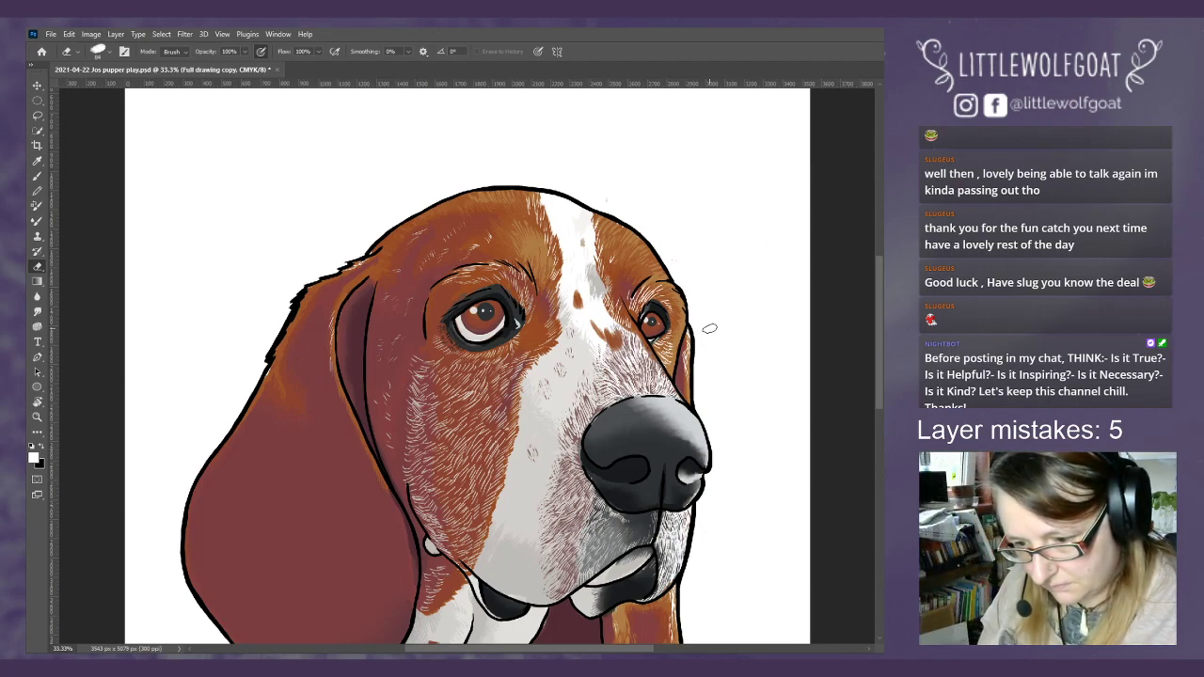
mouse_move(879, 355)
left_mouse_down()
mouse_move(878, 439)
mouse_move(881, 352)
left_mouse_up()
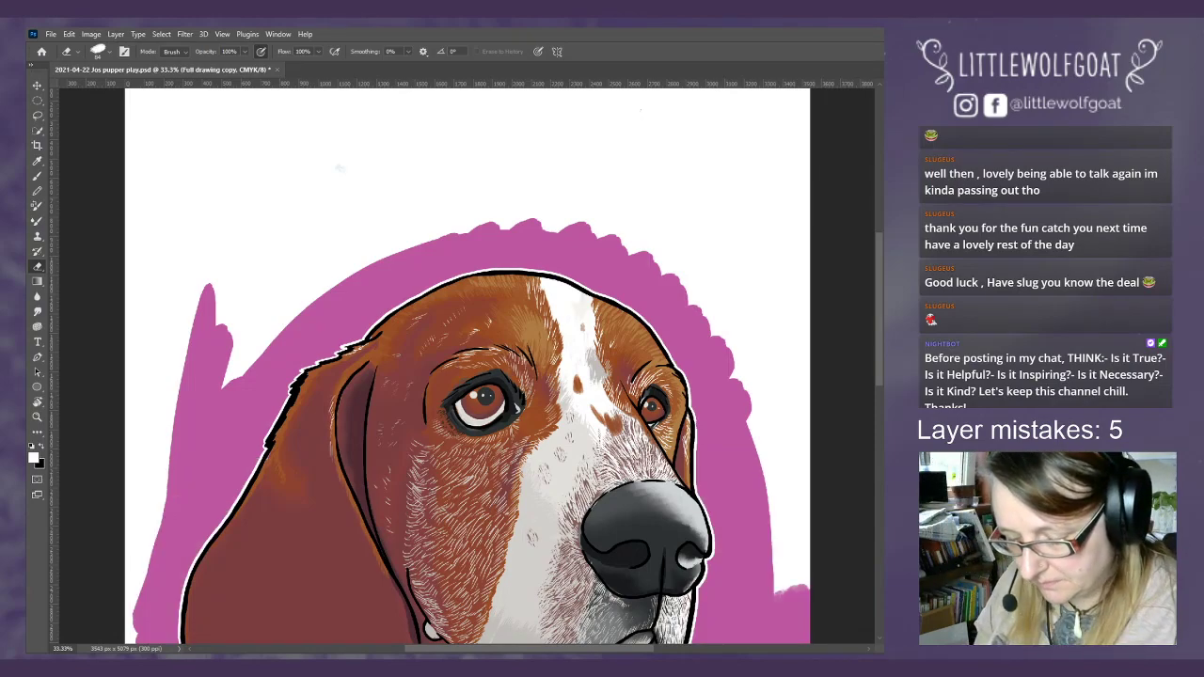
- Undo the last eraser work and the visibility changes of the magenta backdrop
left_click(70, 35)
left_click(74, 45)
left_click(69, 35)
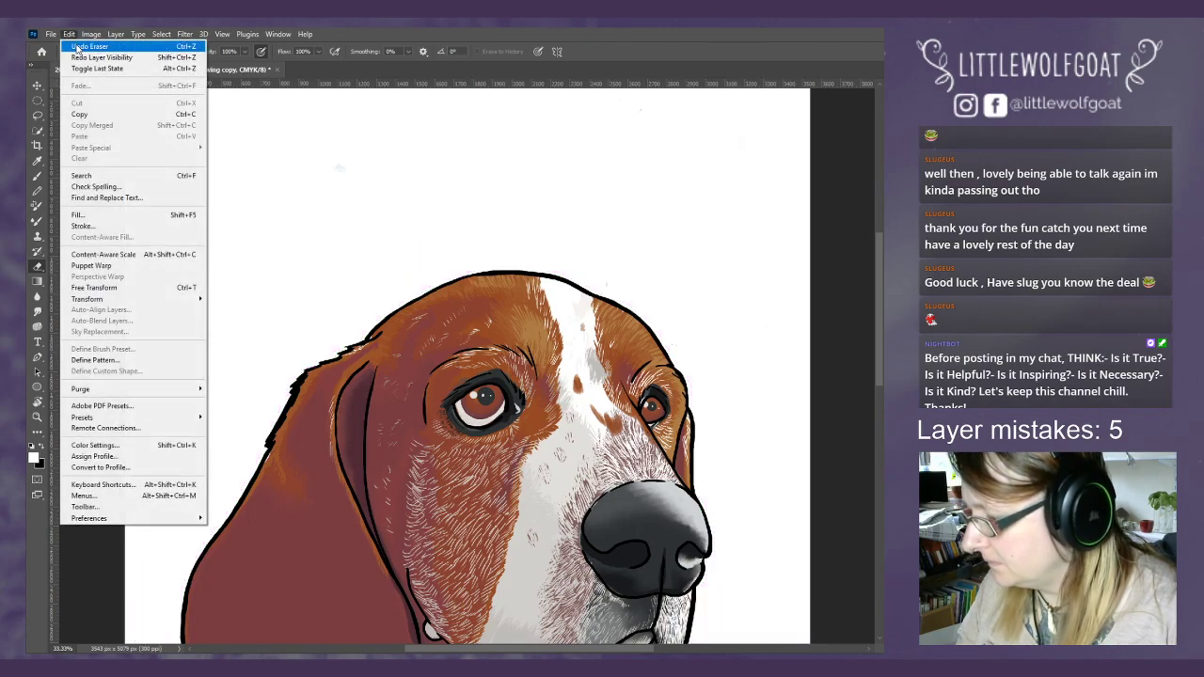
left_click(76, 46)
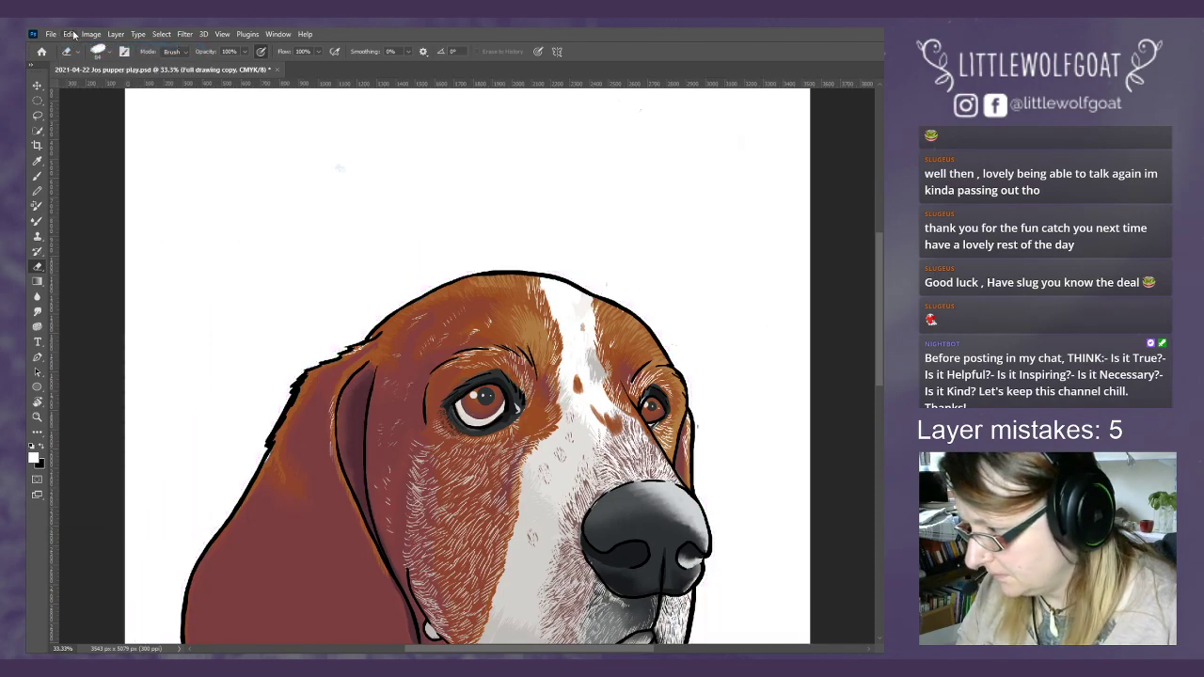
left_click(69, 35)
left_click(77, 46)
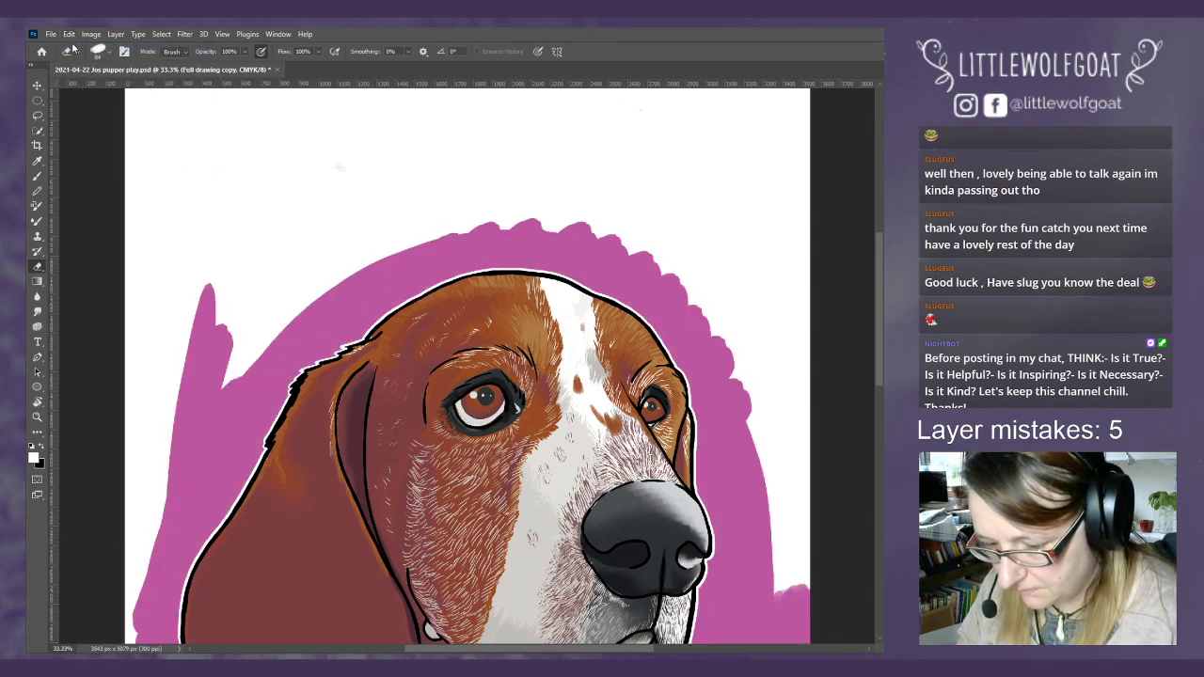
- Inspect the outline beside the dog's smaller eye up close and reduce the Eraser size to 14 px
left_click(225, 36)
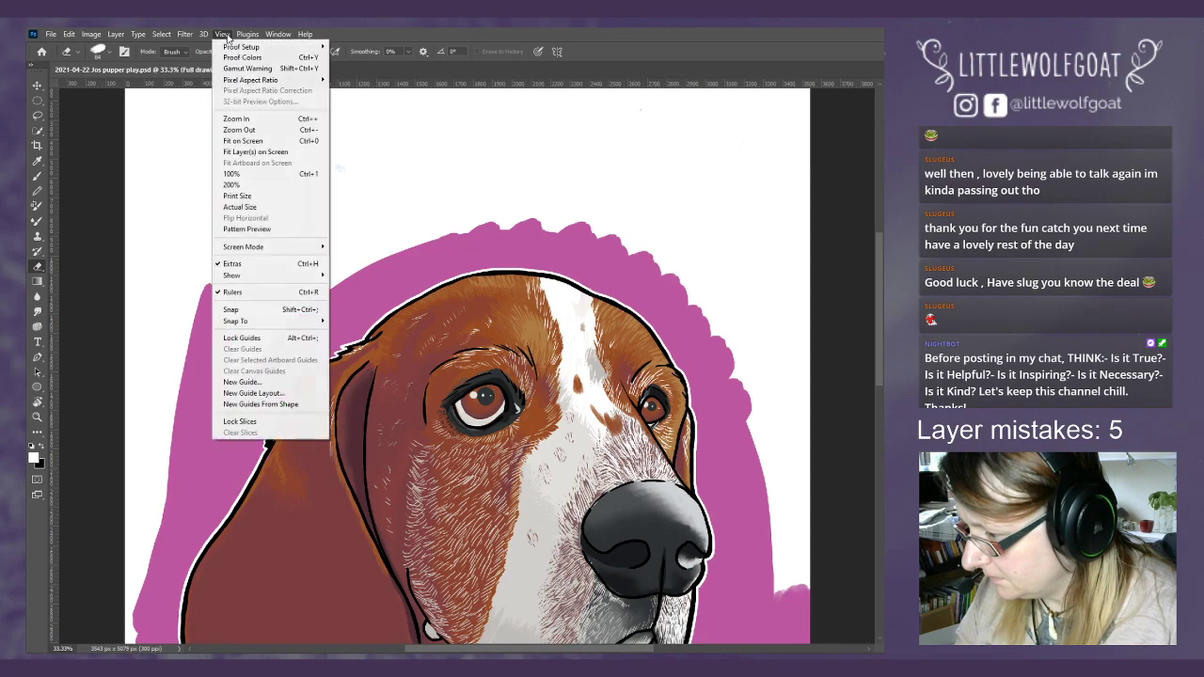
left_click(231, 119)
left_click(224, 34)
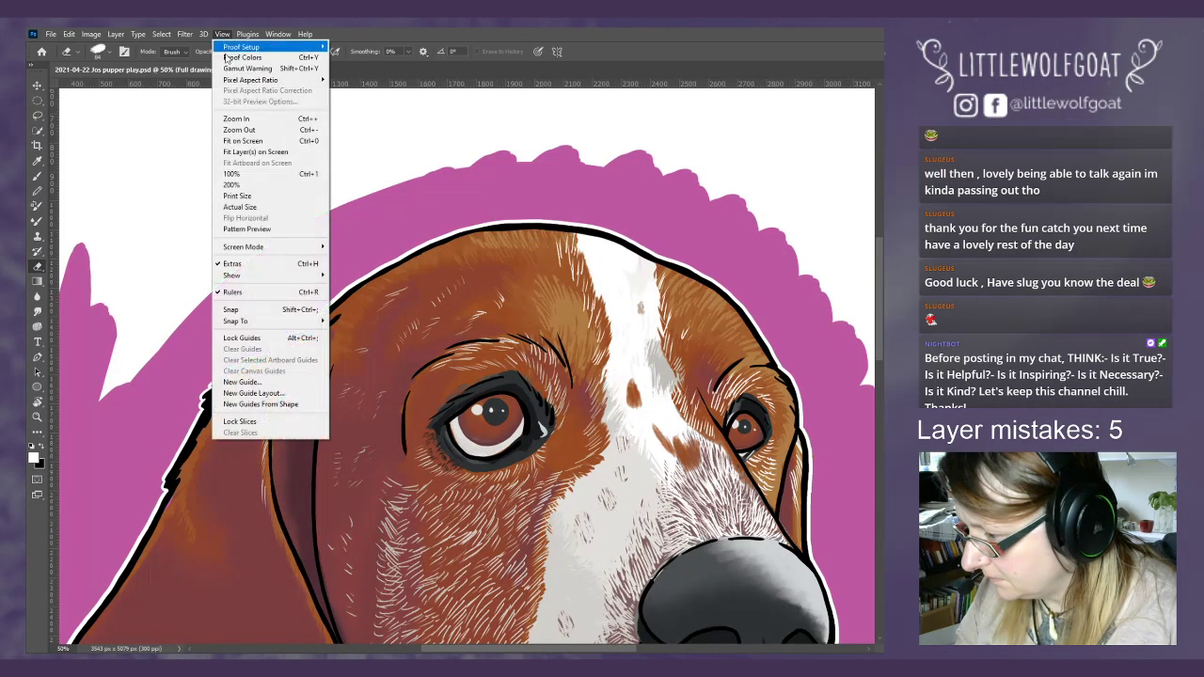
left_click(235, 118)
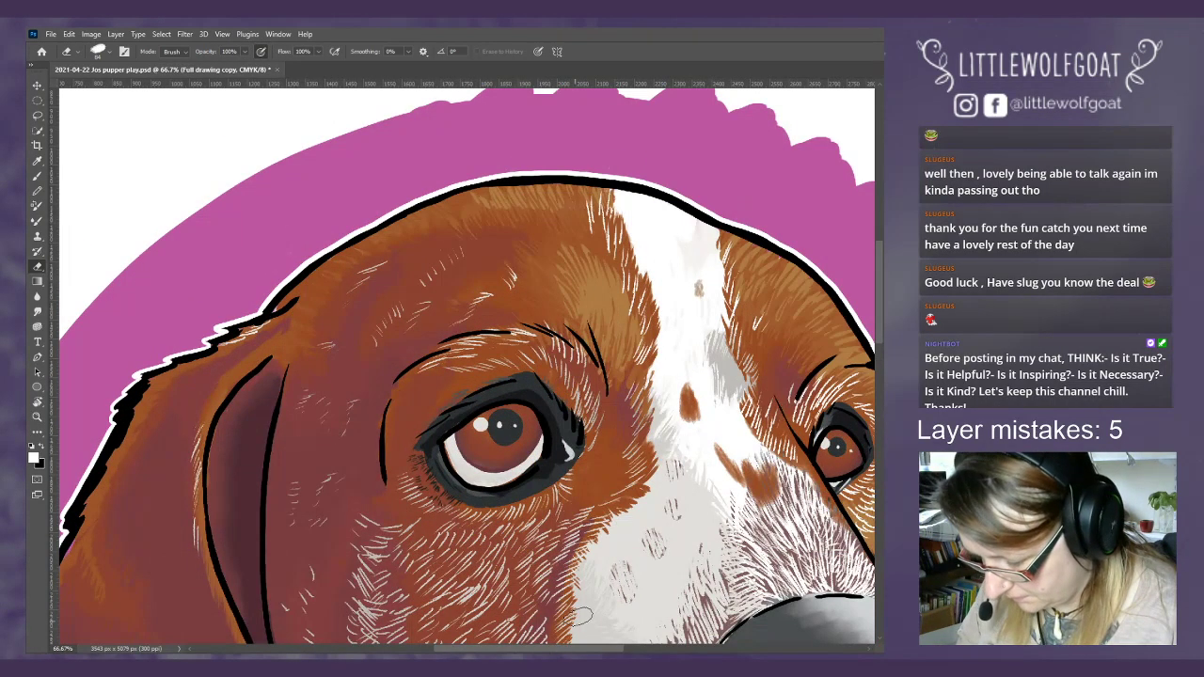
scroll(583, 616, "right", 5)
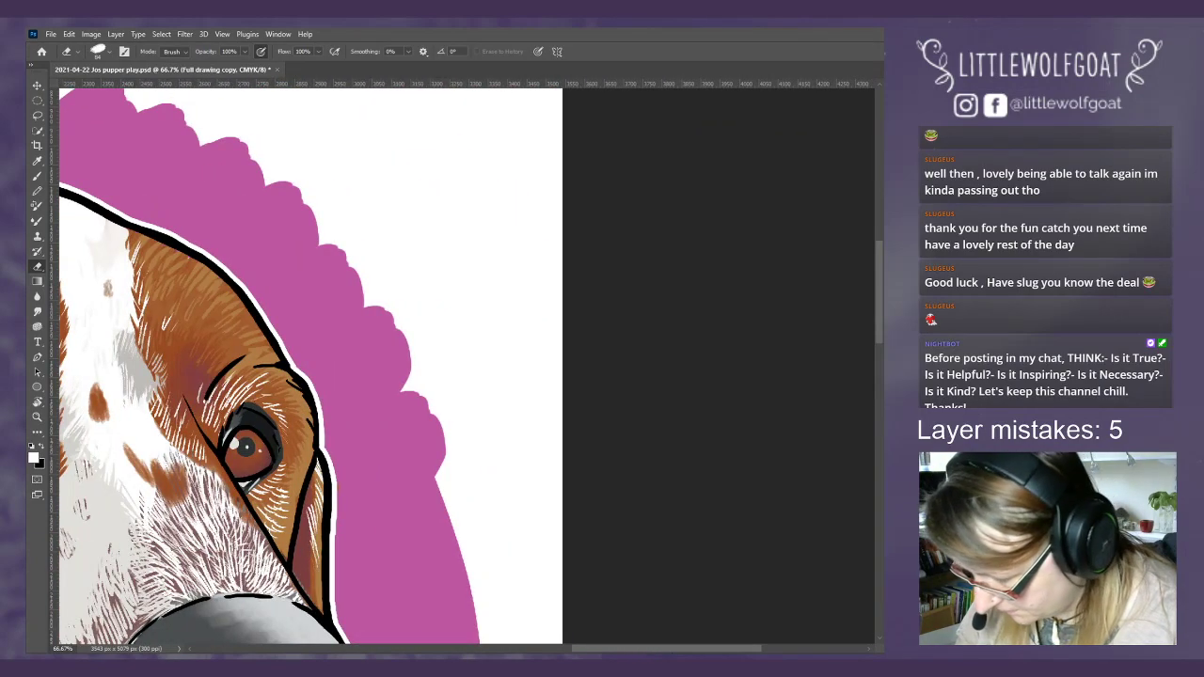
scroll(691, 496, "down", 4)
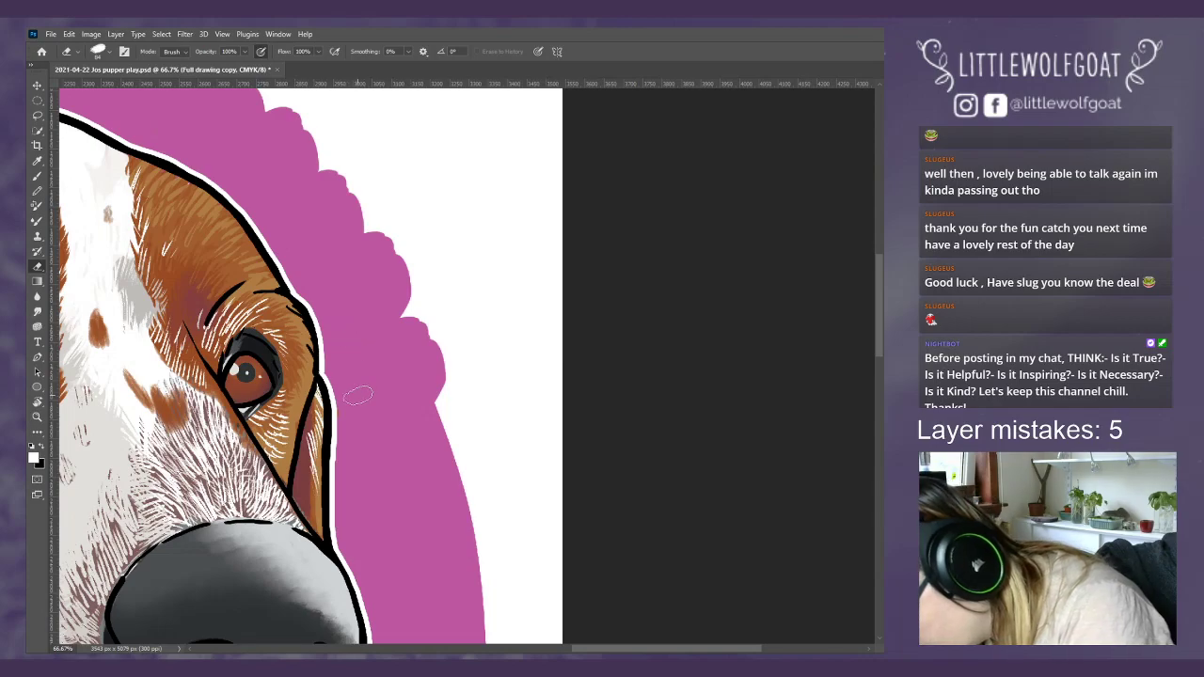
left_click(98, 51)
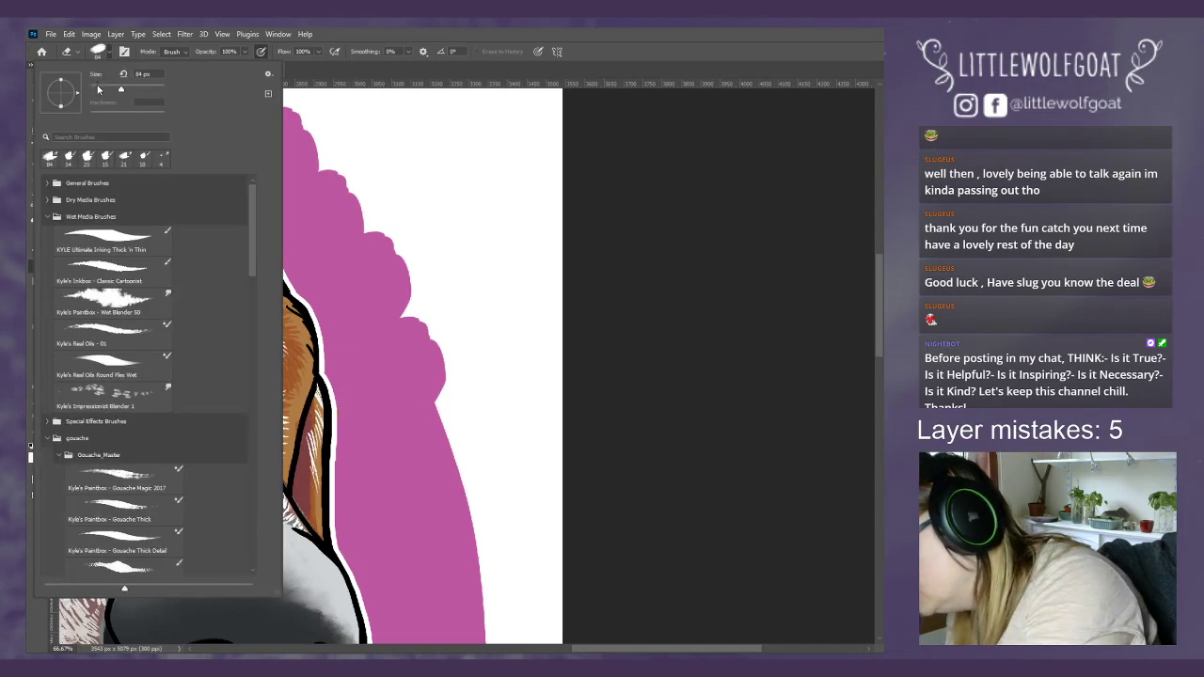
left_click(97, 89)
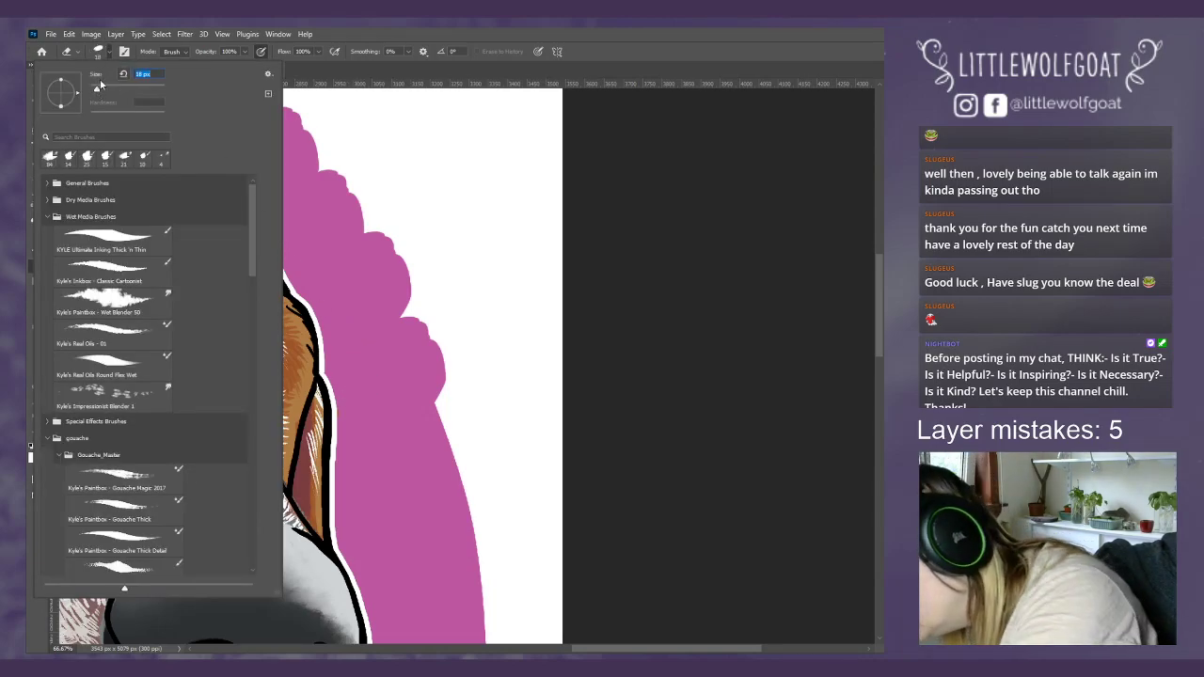
left_click(321, 254)
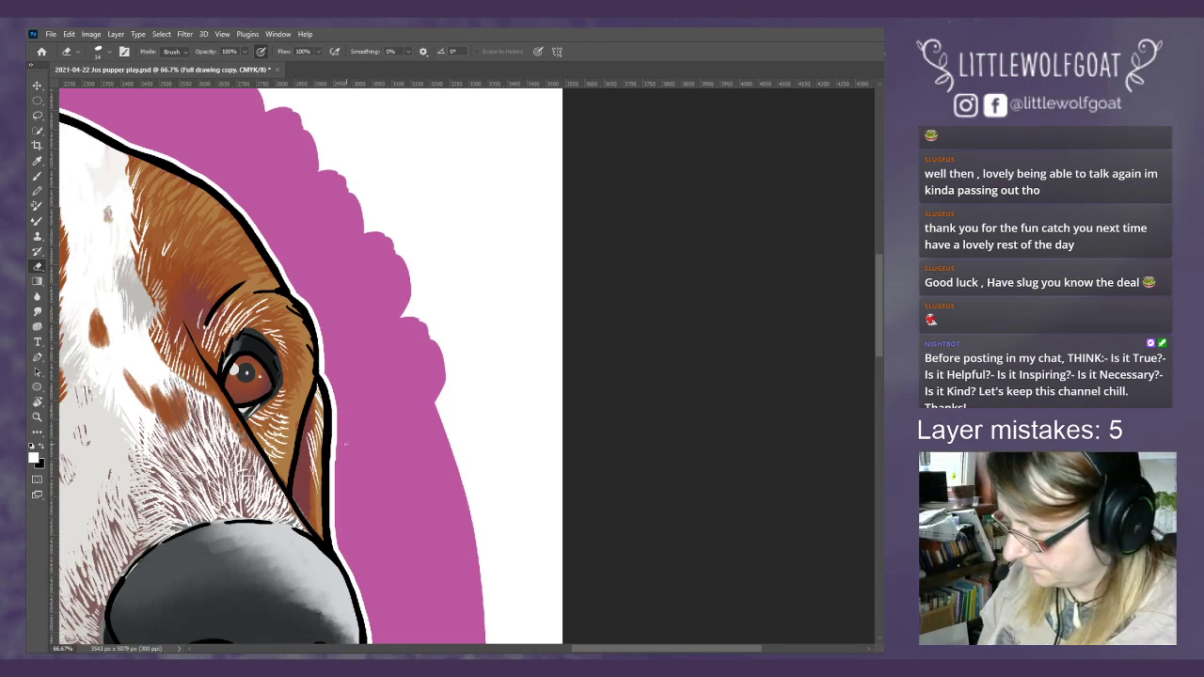
- Fit the whole portrait in the window and save the document
left_click(223, 35)
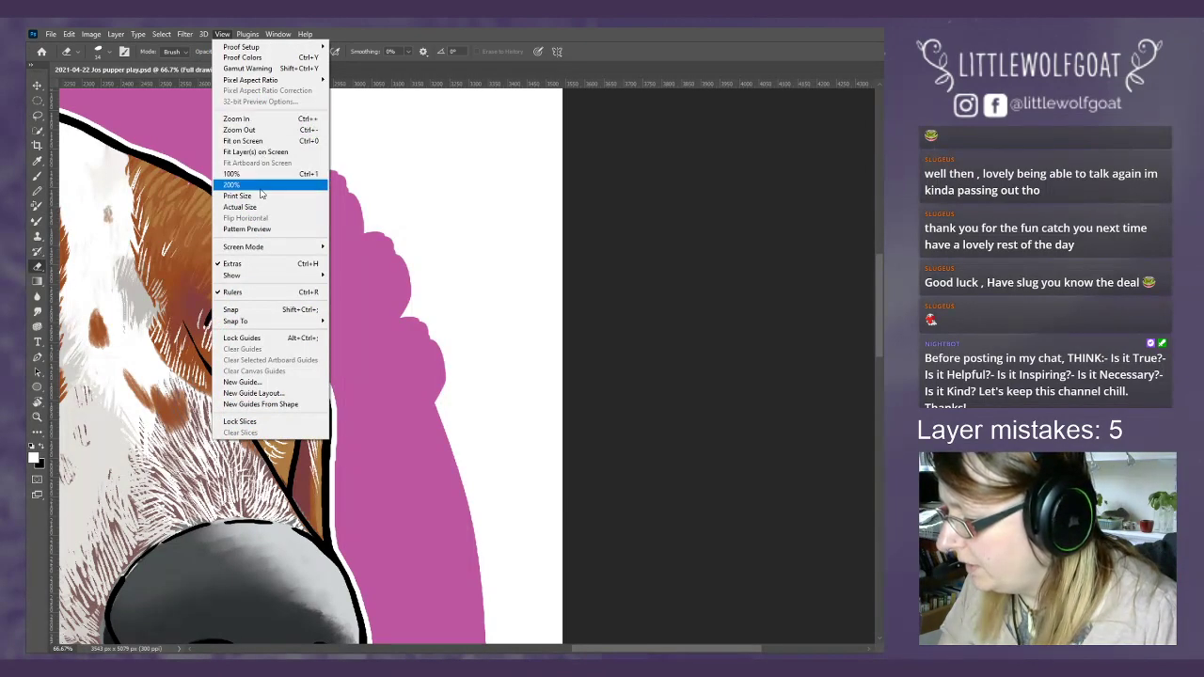
left_click(242, 142)
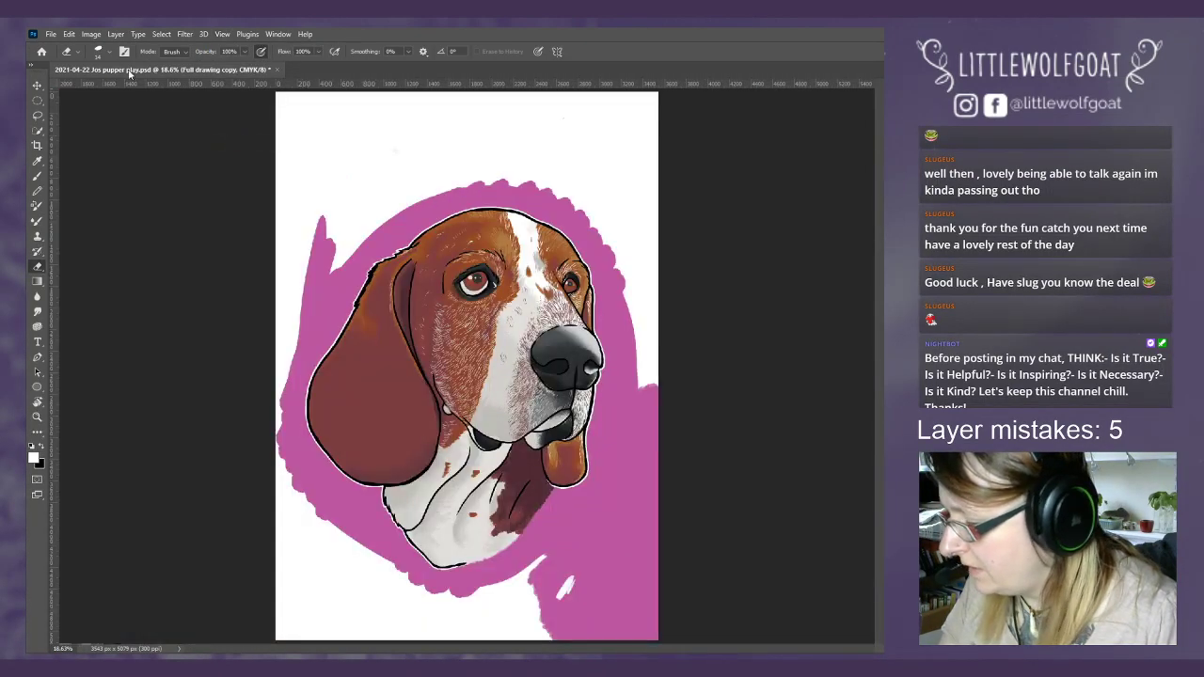
left_click(53, 35)
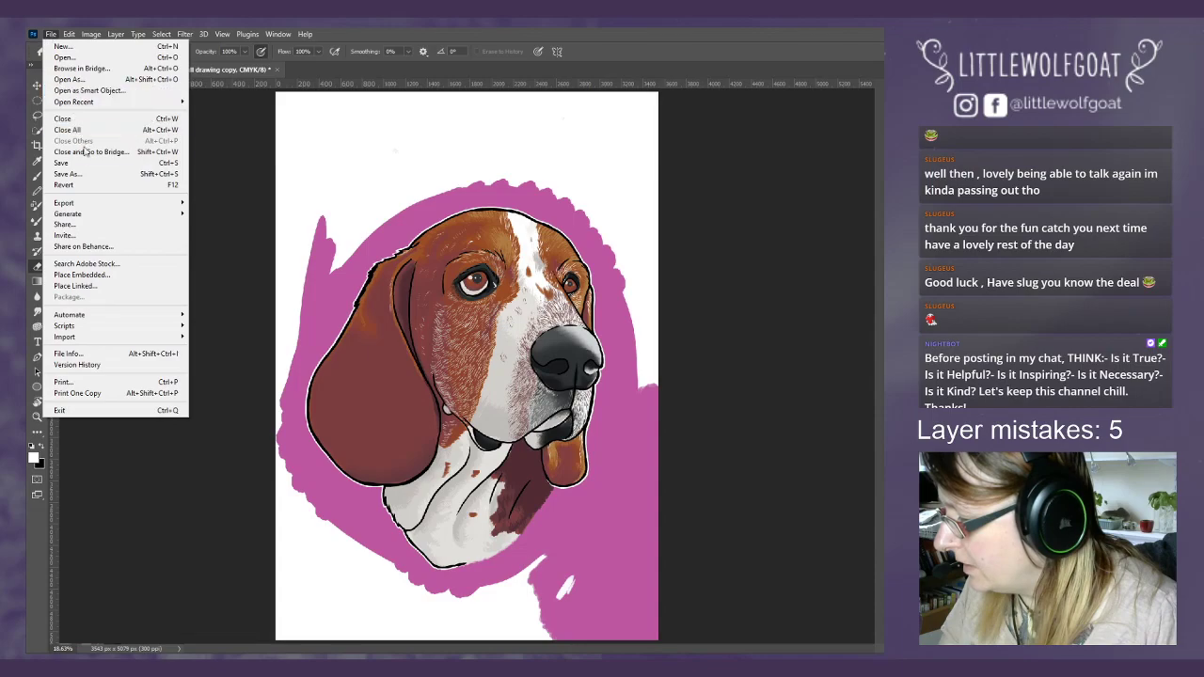
left_click(60, 164)
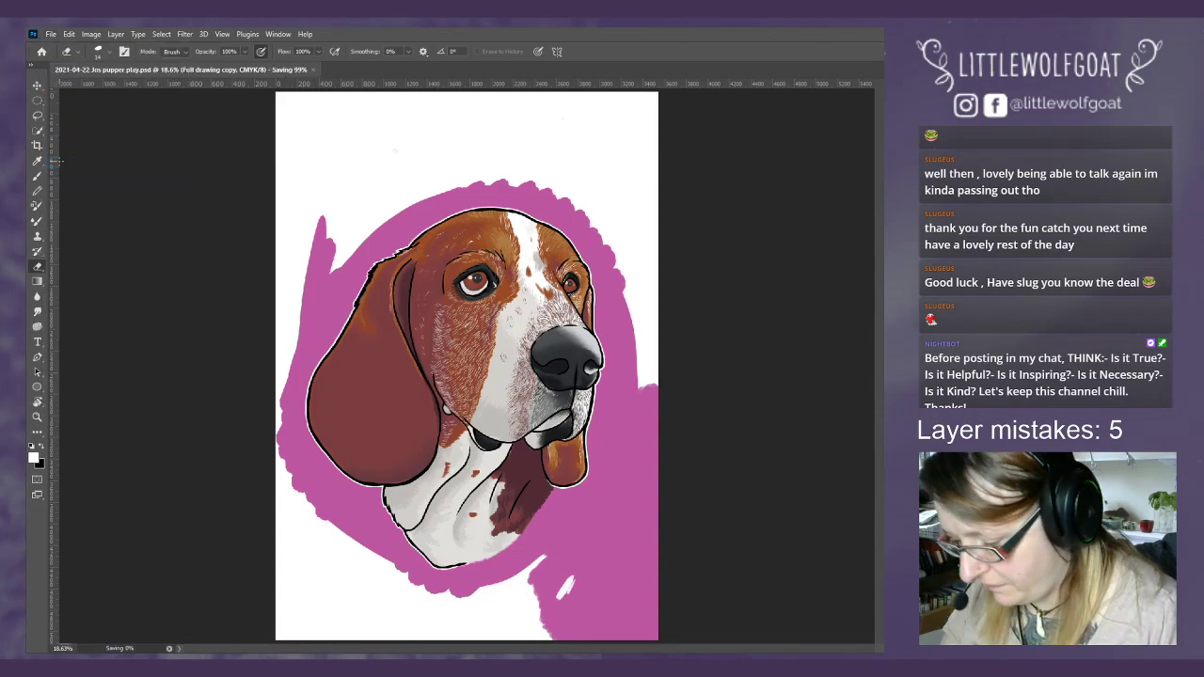
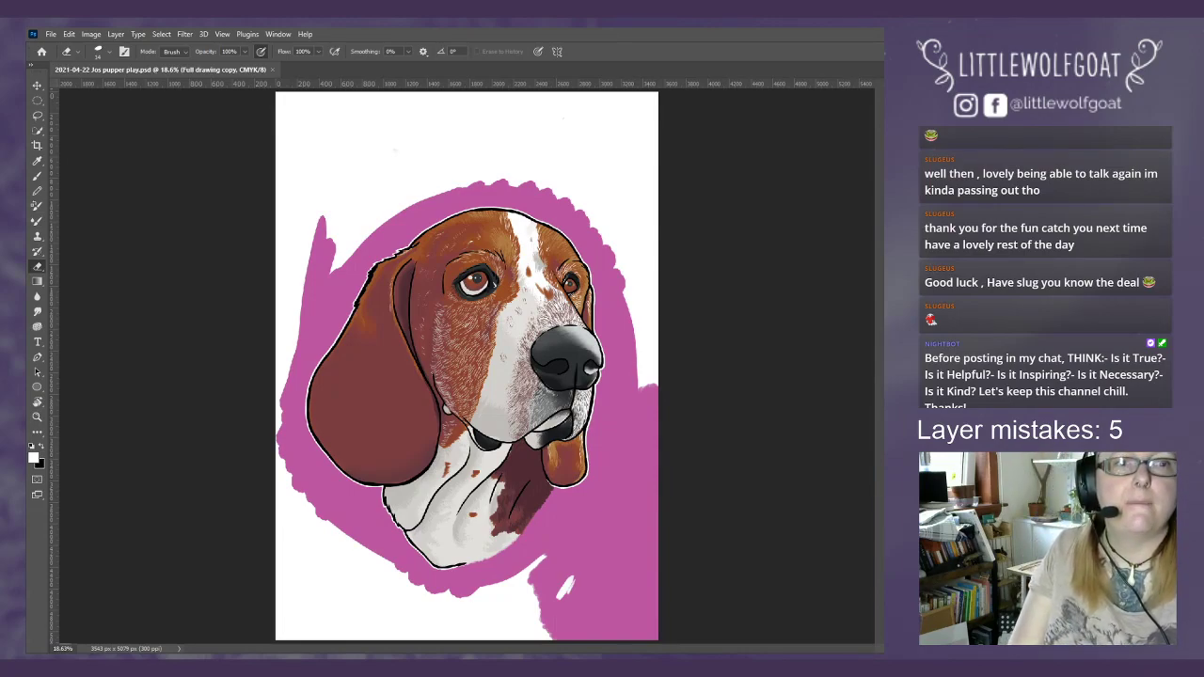
- Bring in the browser window with the Chocolate Labrador artwork as a background reference, view it and return to the basset hound document
left_click_drag(1110, 188, 382, 123)
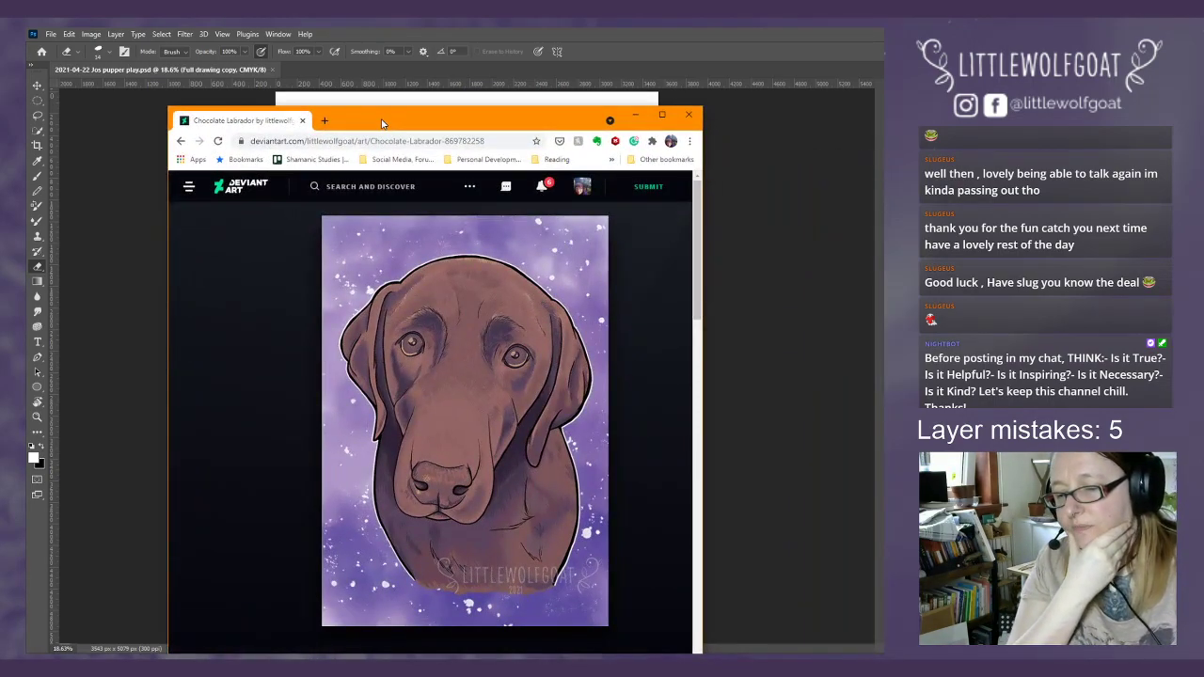
mouse_move(382, 123)
left_mouse_down()
mouse_move(663, 63)
mouse_move(781, 59)
left_mouse_up()
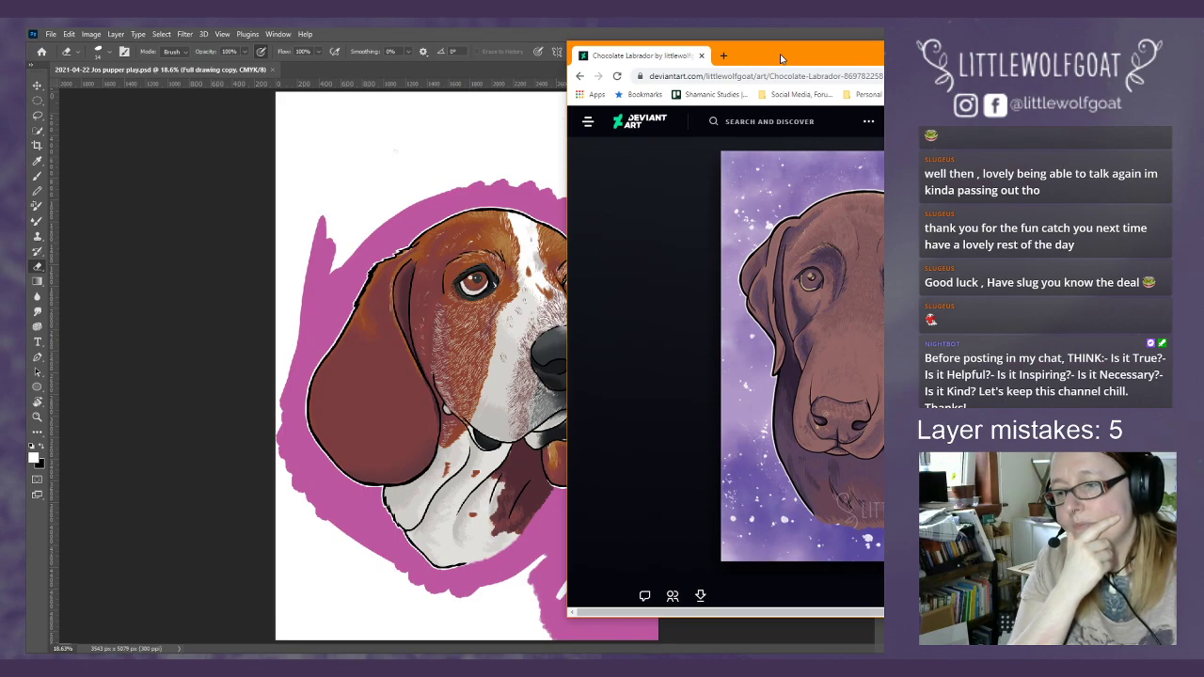
left_click(210, 169)
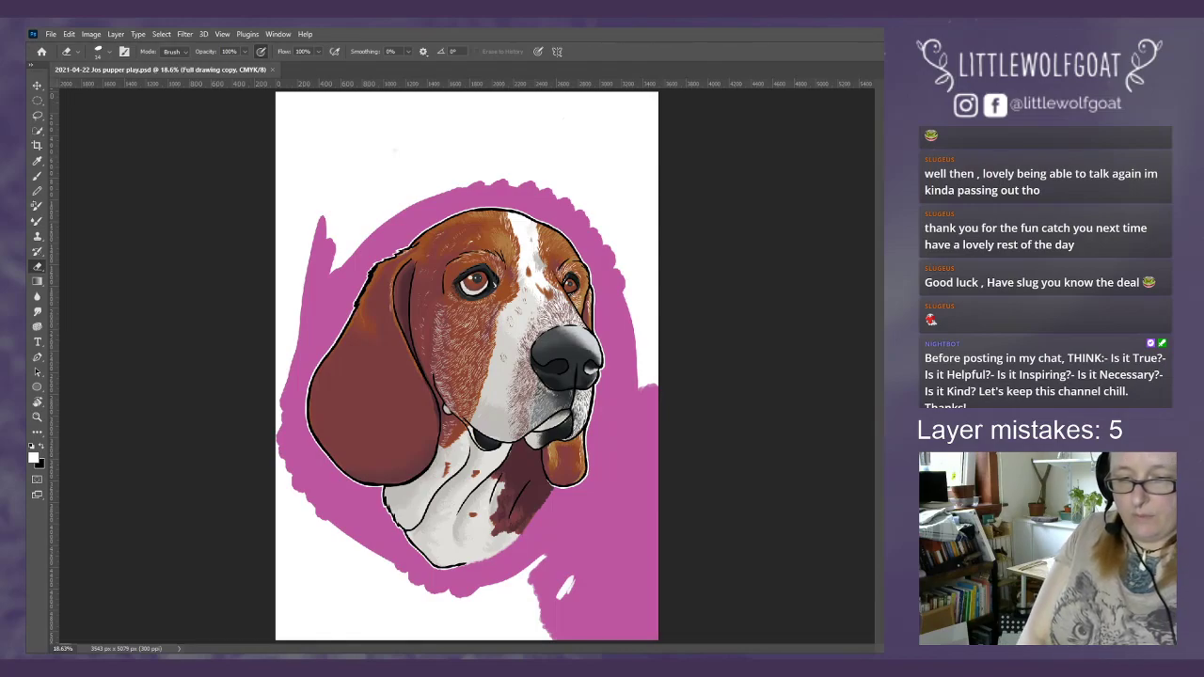
- Take the magenta backdrop out of view and, with the "Full drawing" group selected, add a new layer named "background"
key("Delete")
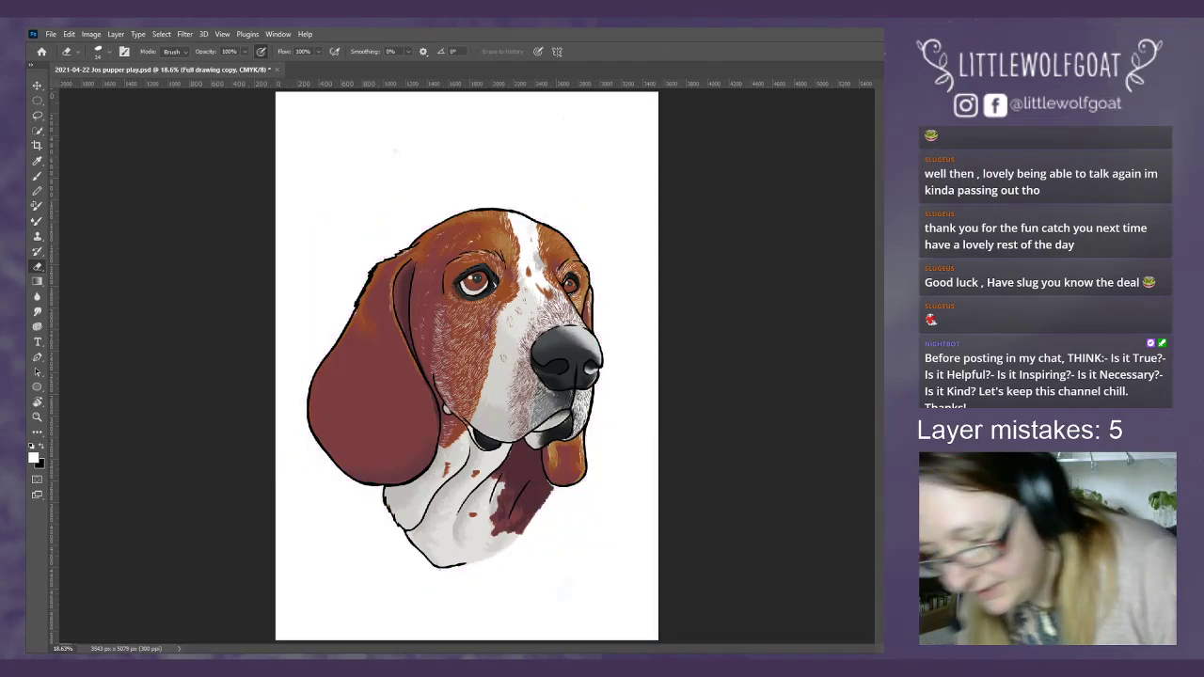
key("ctrl+e")
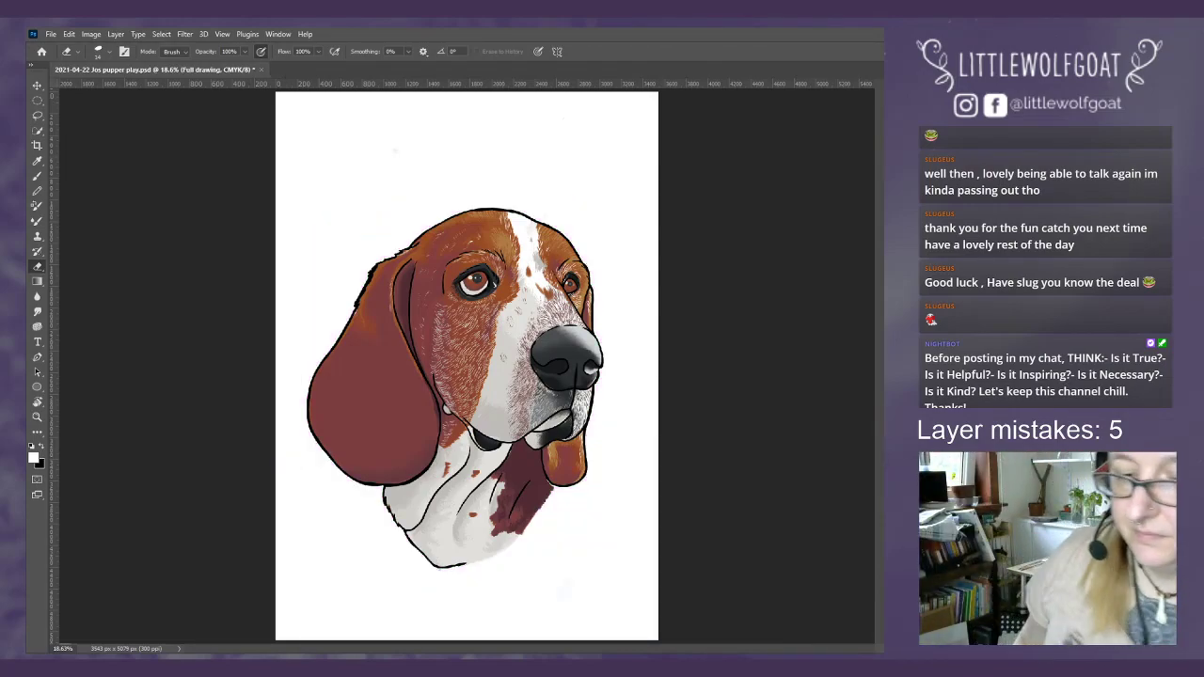
left_click(117, 35)
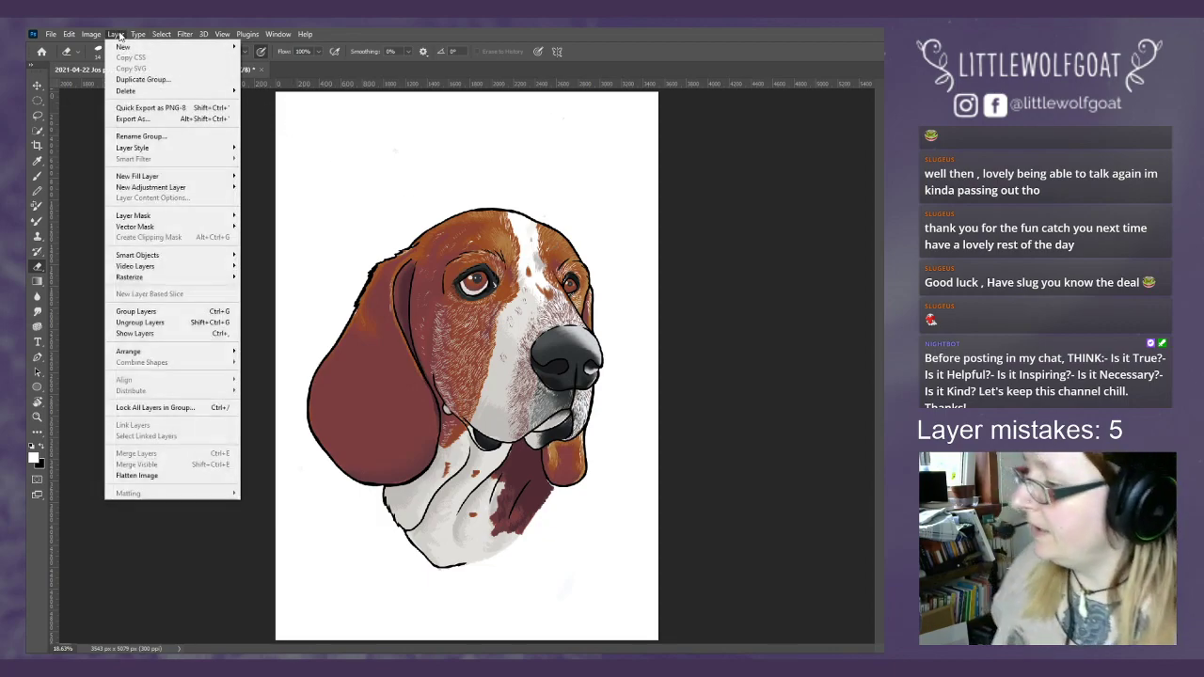
mouse_move(209, 49)
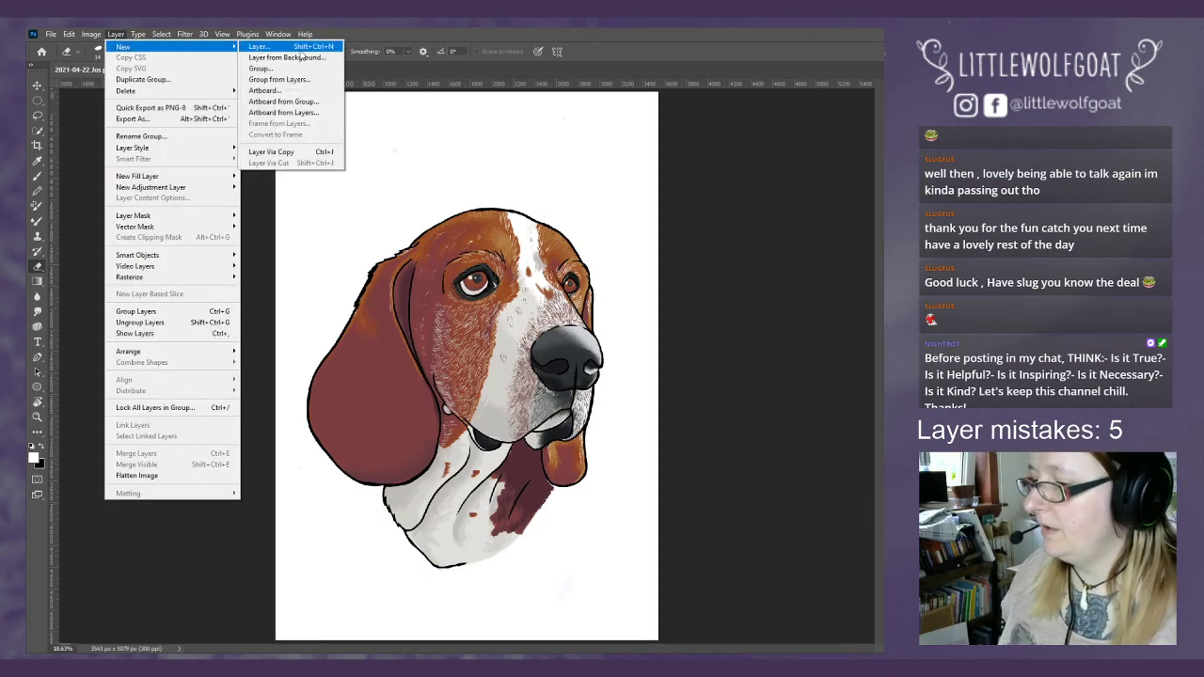
left_click(293, 49)
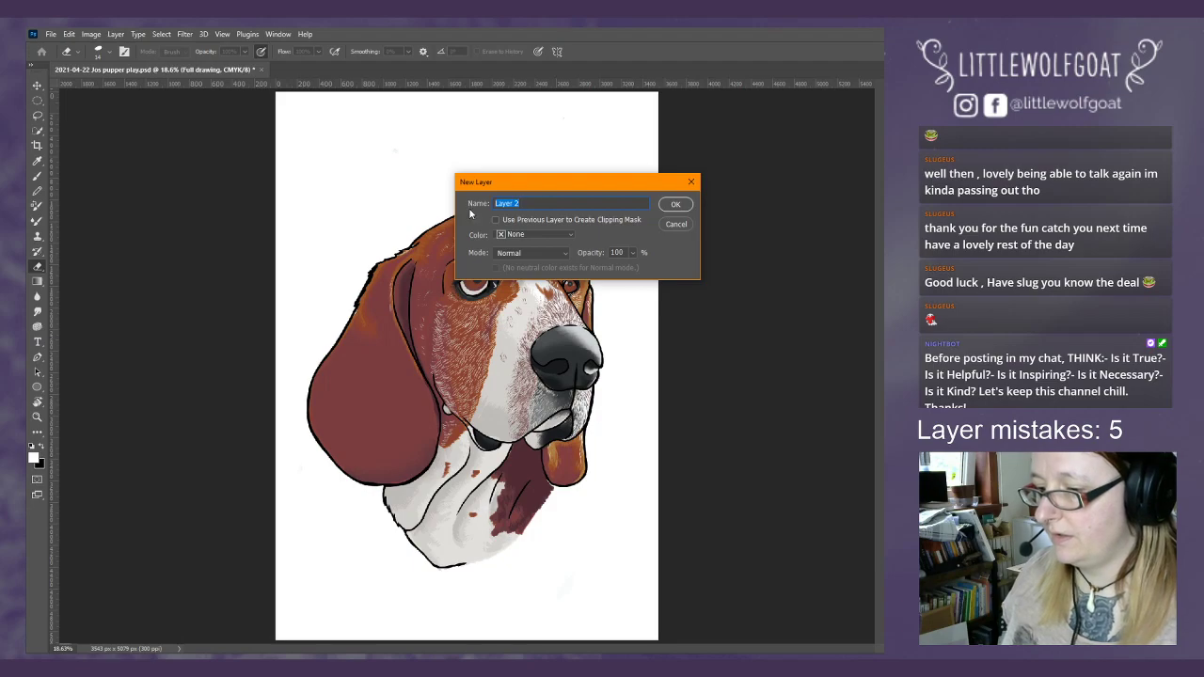
key("BackSpace")
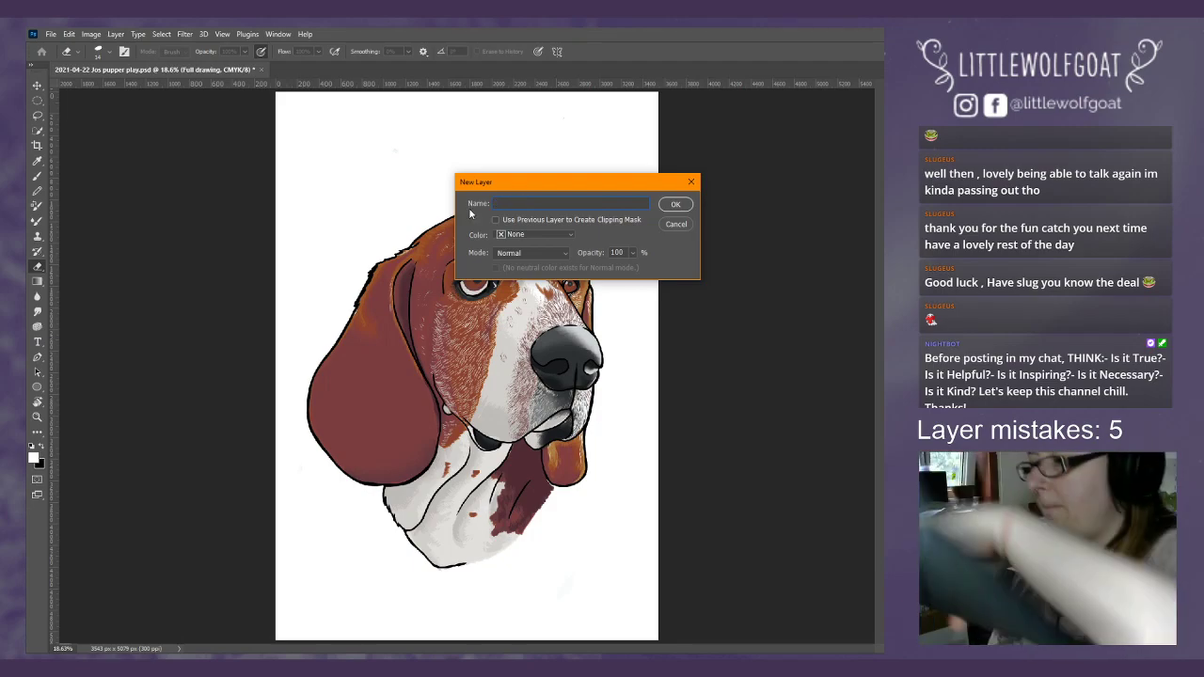
type("bac")
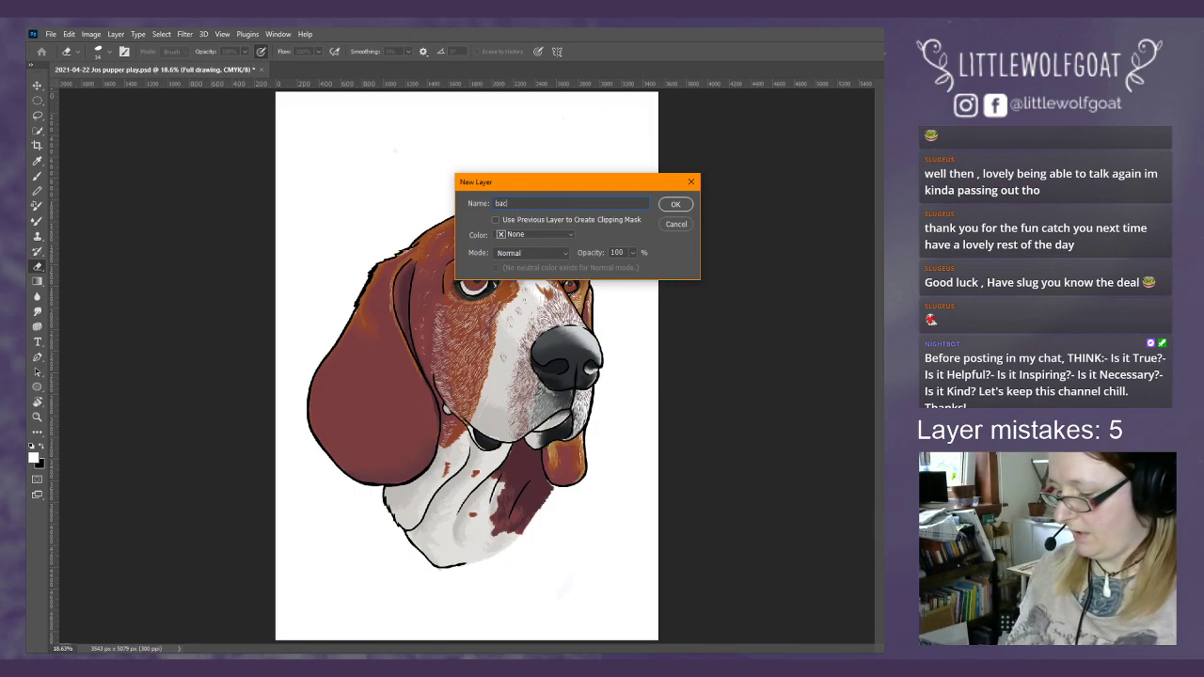
type("kgro")
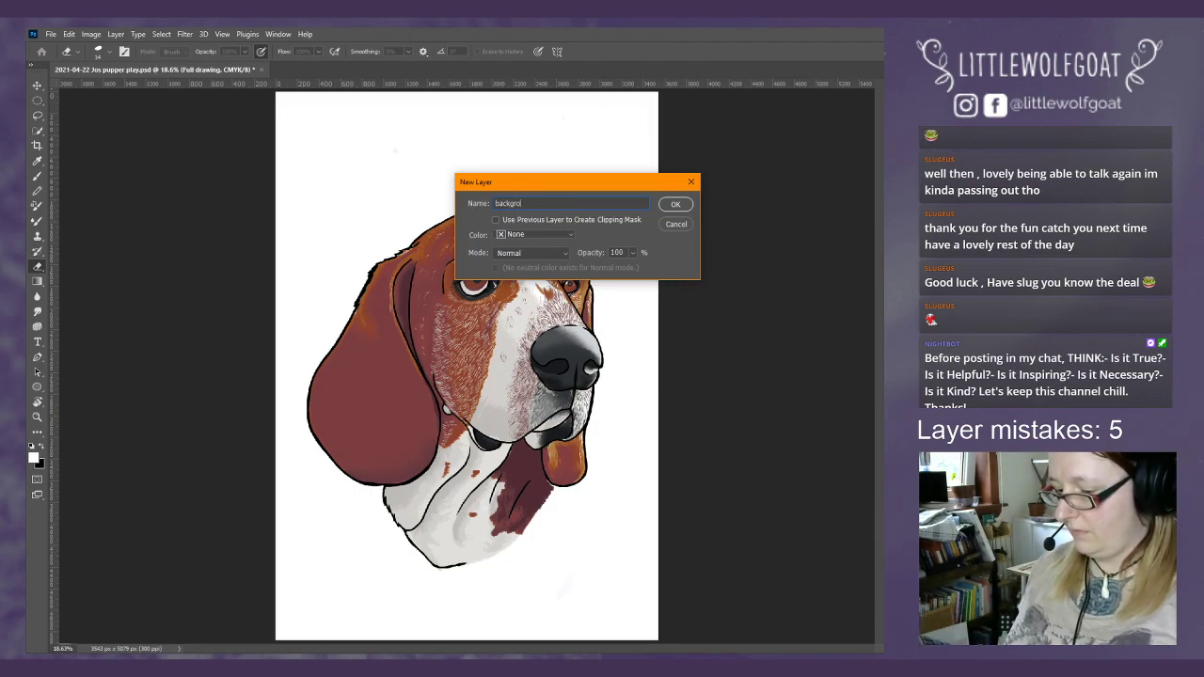
type("und")
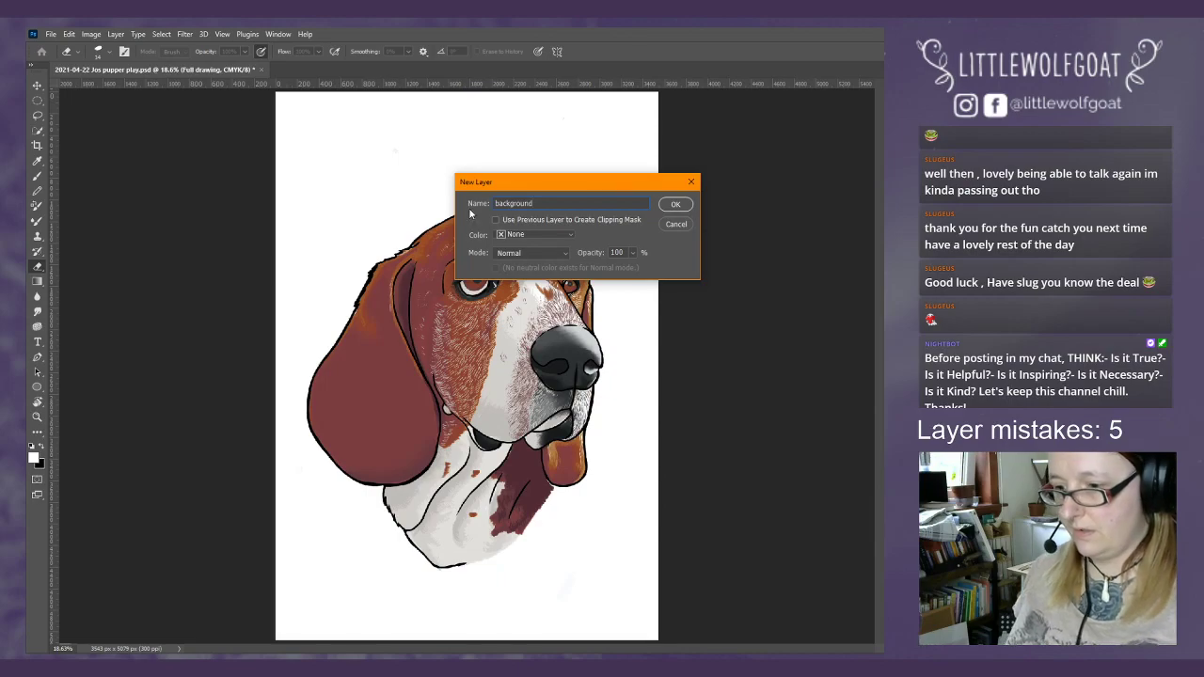
key("Return")
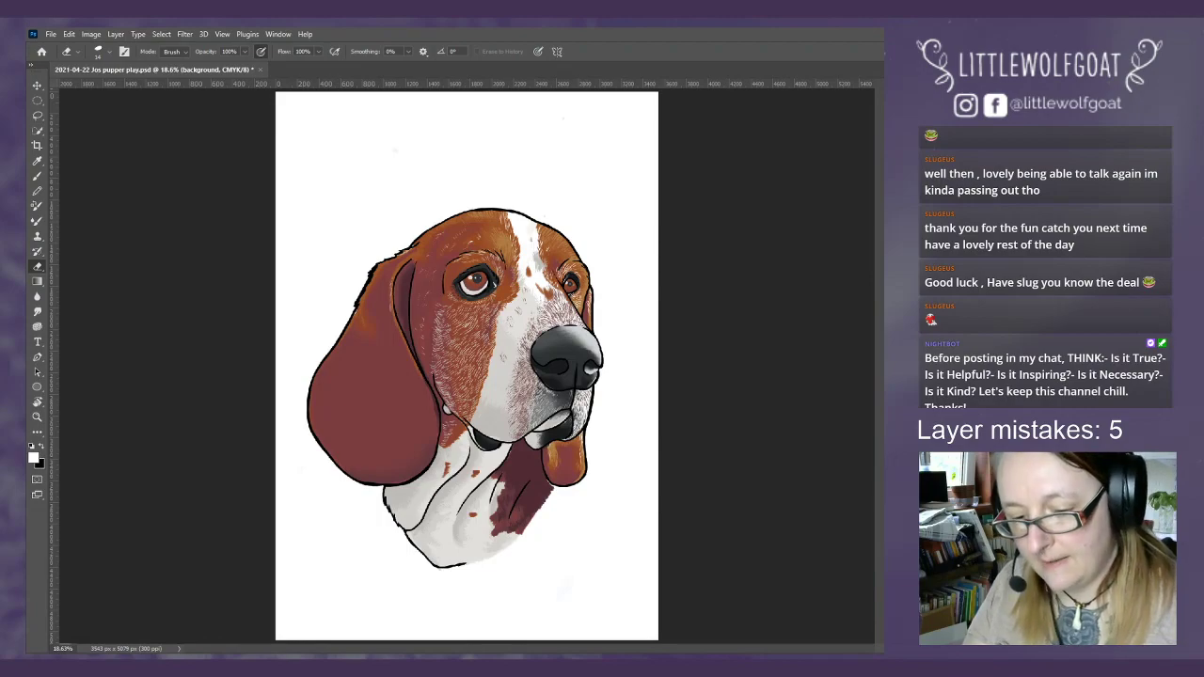
- Choose the "Kyle's Real Watercolor - Puddle Brush" from the "watercolor (2)" brush set
left_click(78, 54)
left_click(98, 54)
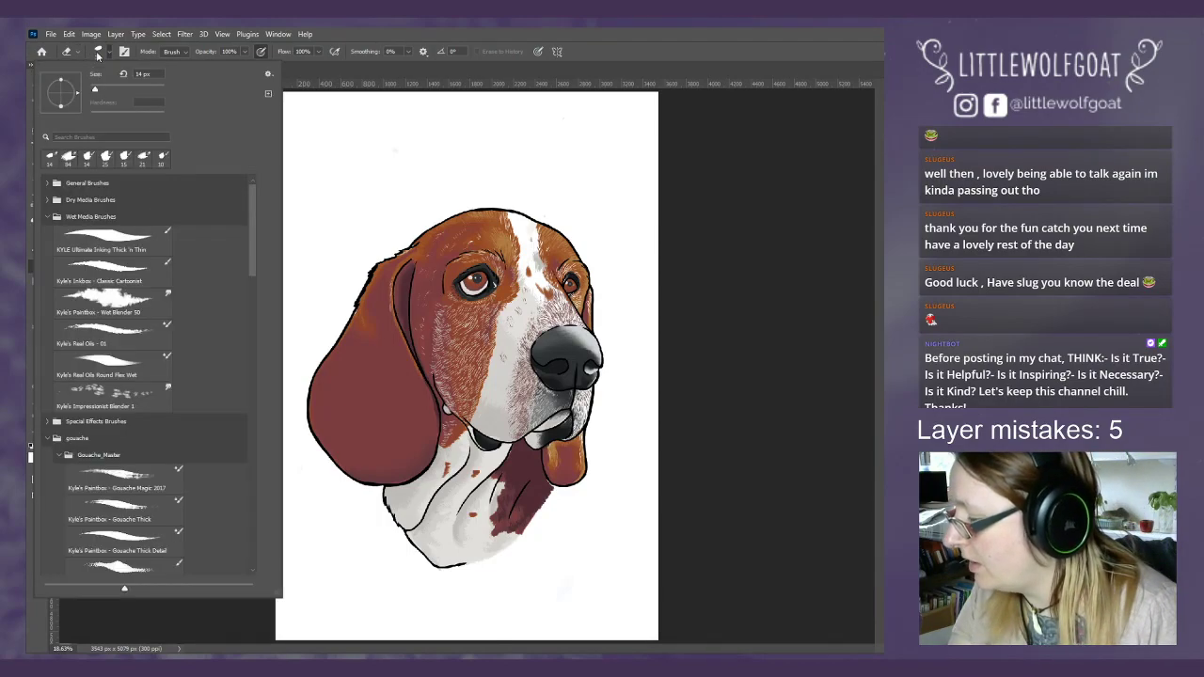
left_click(46, 217)
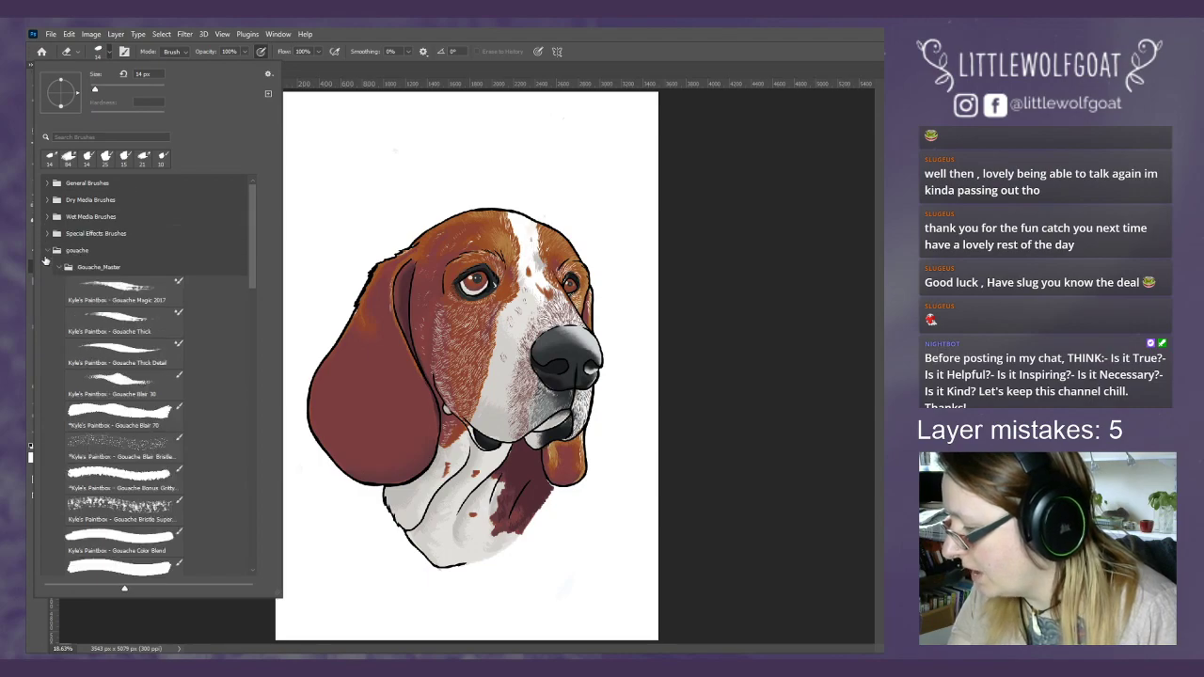
left_click(47, 251)
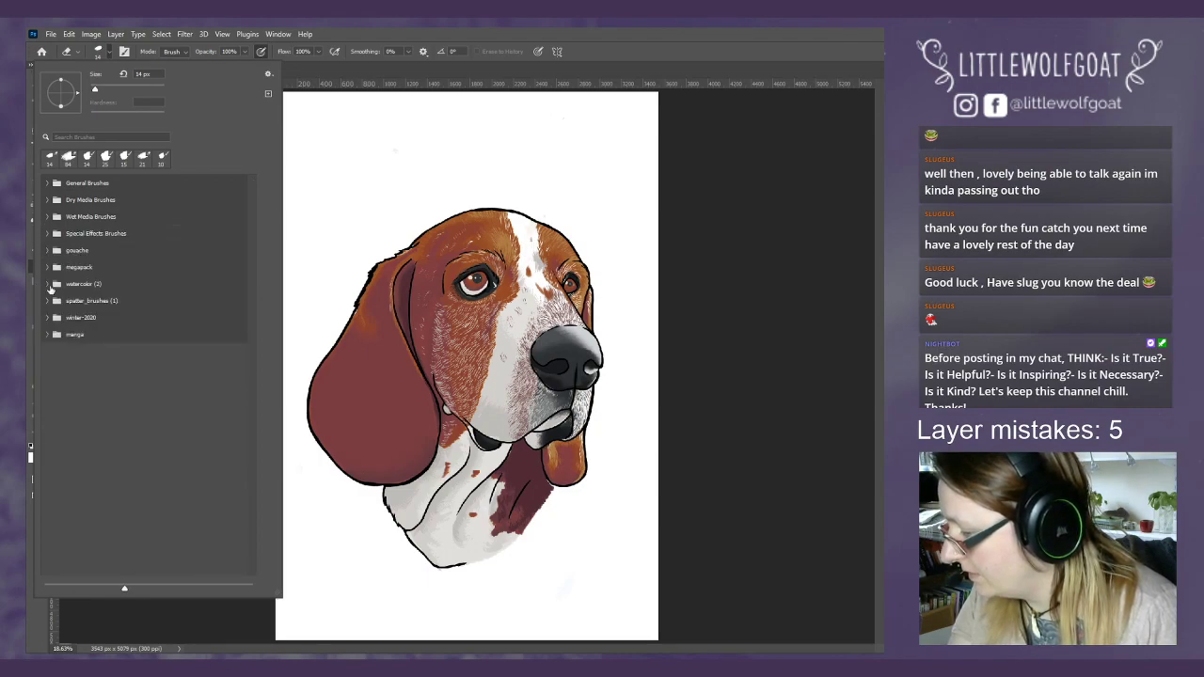
left_click(48, 284)
scroll(191, 361, "down", 5)
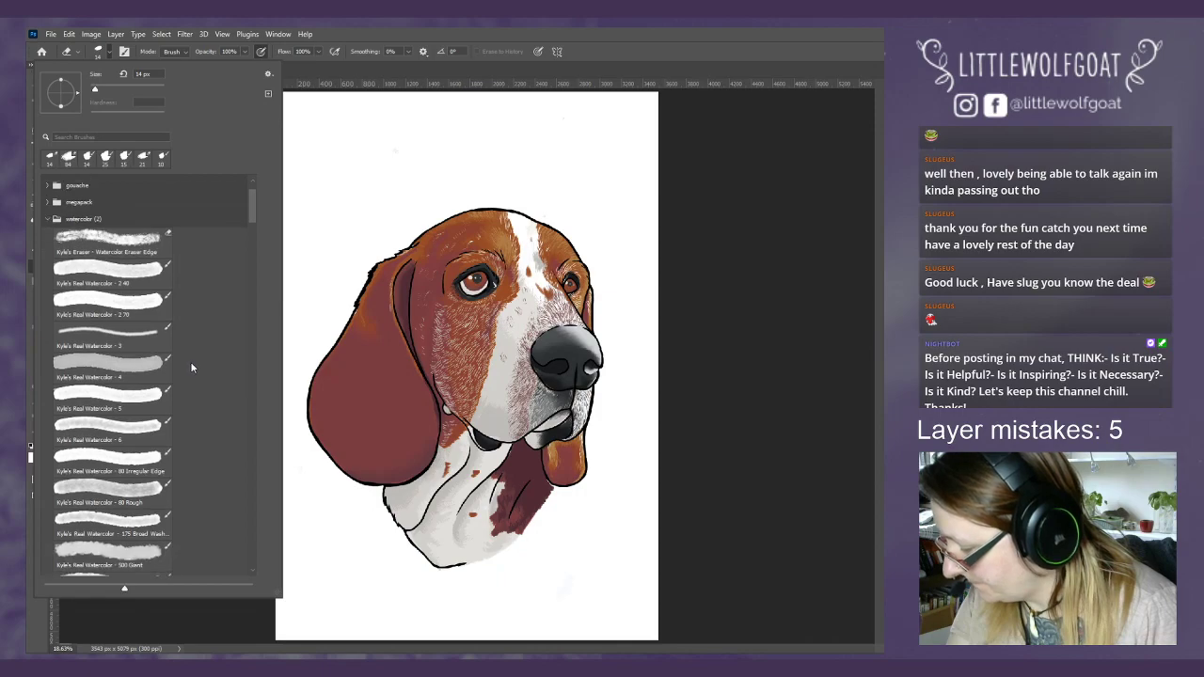
scroll(190, 361, "down", 7)
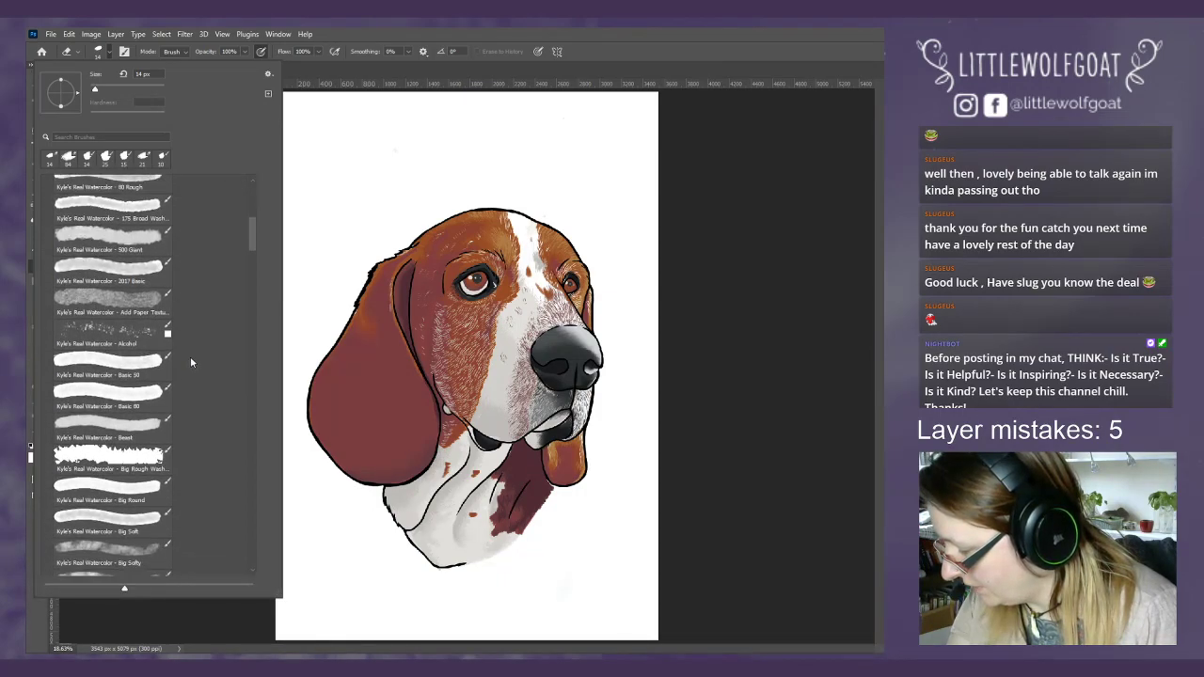
scroll(190, 361, "down", 7)
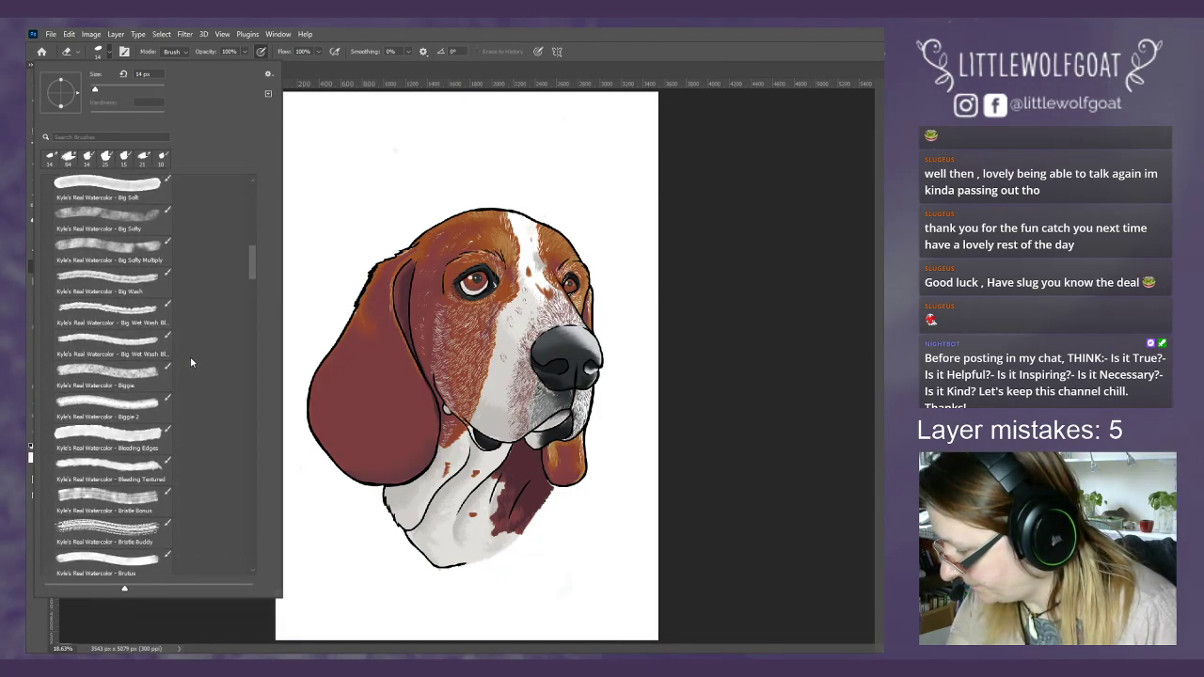
scroll(191, 361, "down", 5)
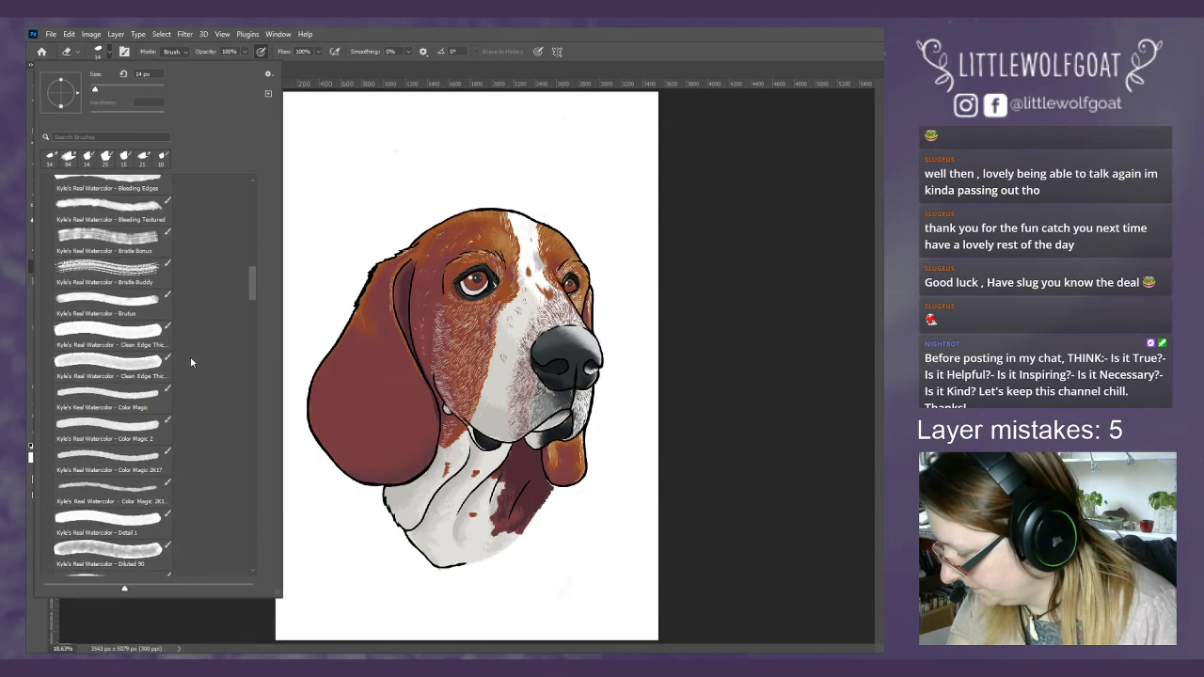
scroll(191, 362, "down", 5)
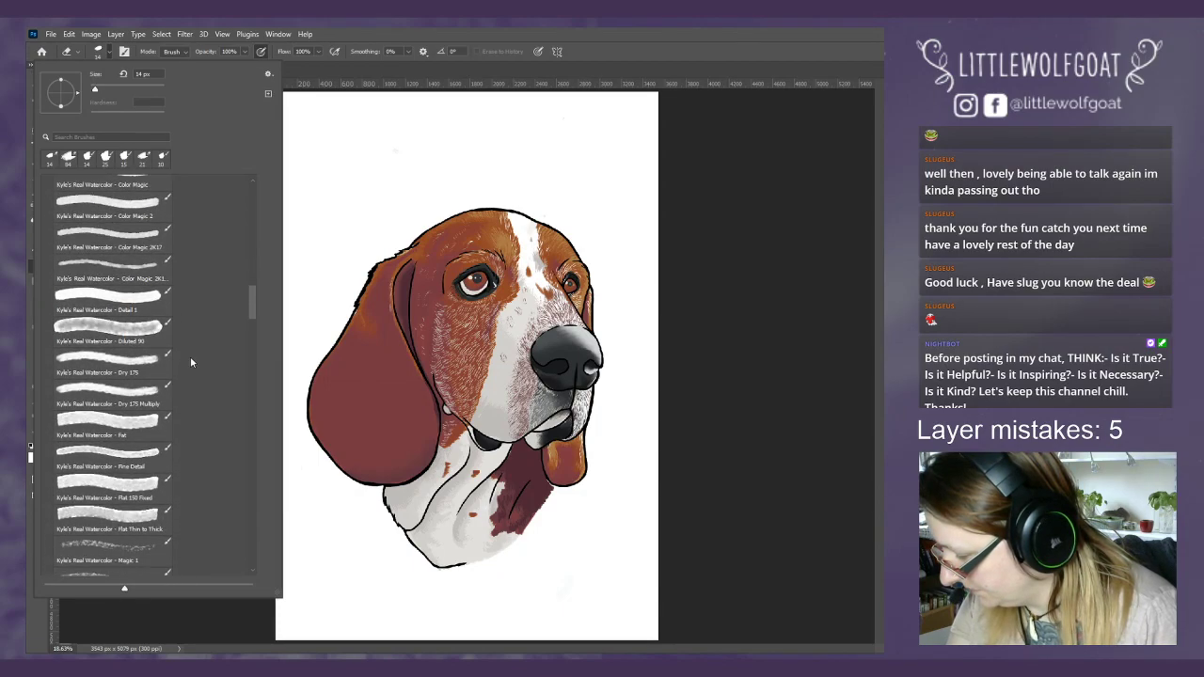
scroll(190, 362, "down", 5)
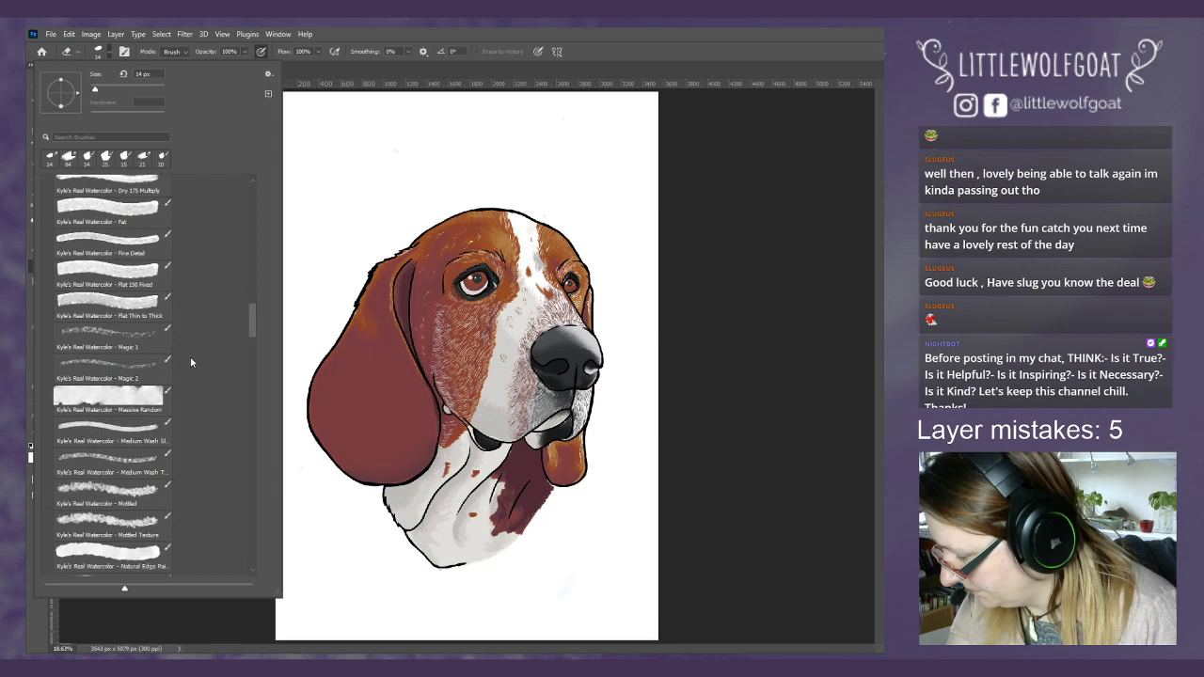
scroll(190, 362, "down", 5)
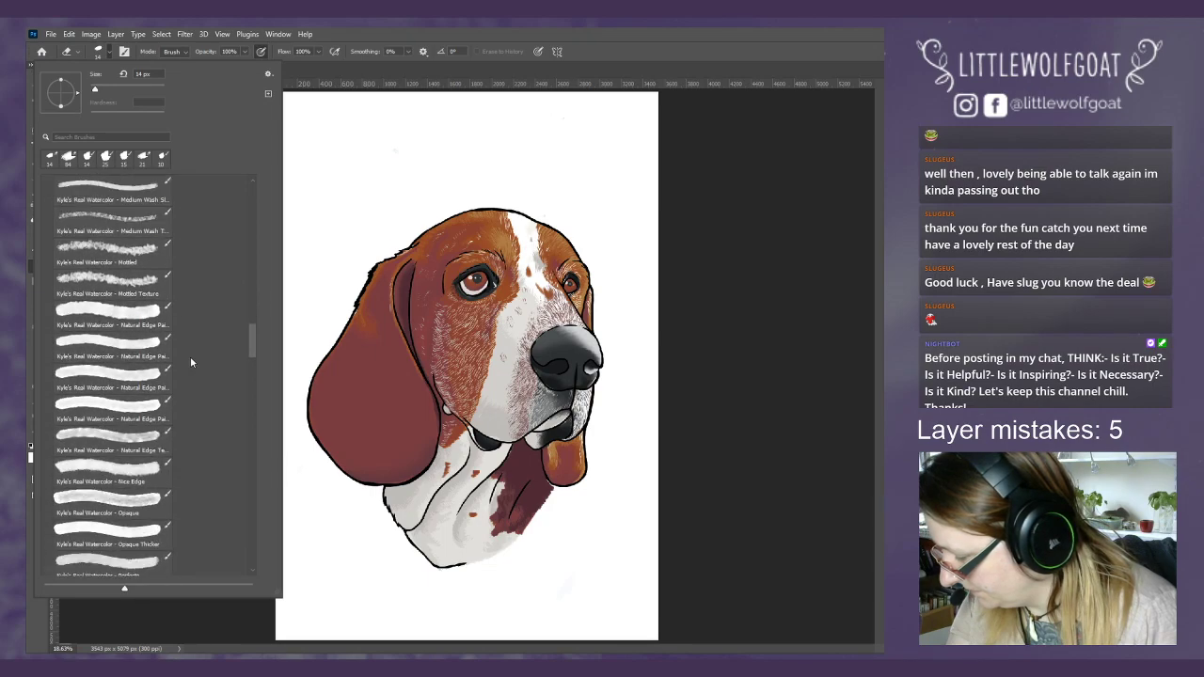
scroll(190, 362, "down", 1)
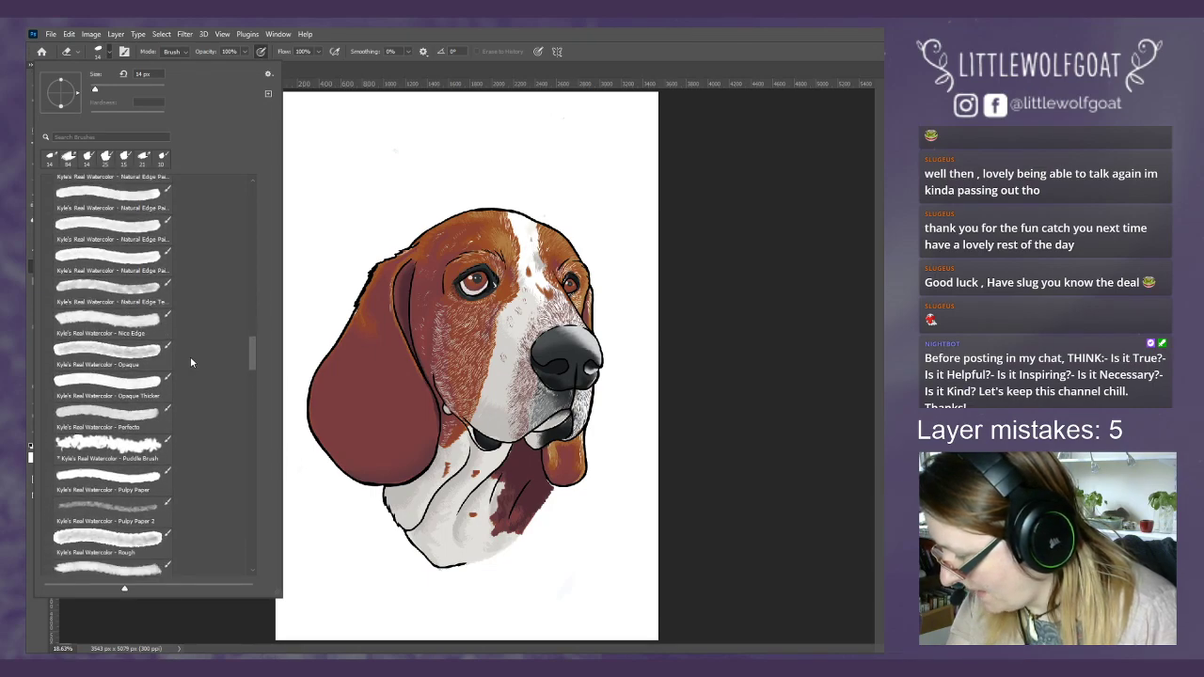
left_click(80, 449)
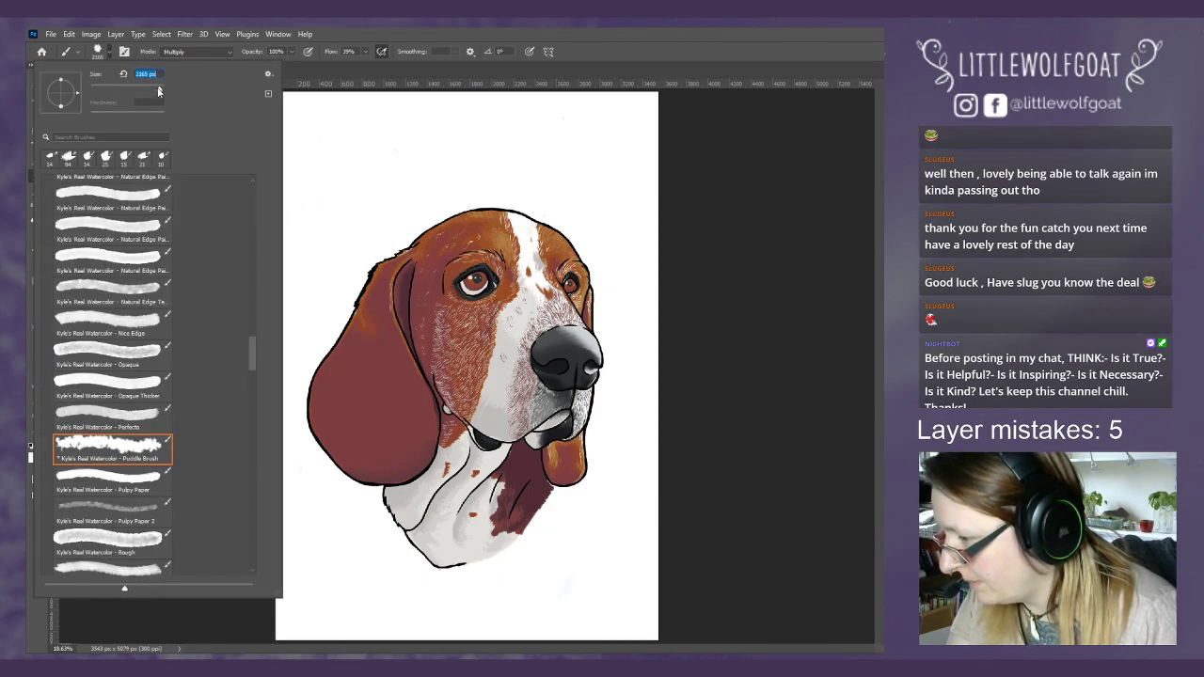
- Set the Puddle Brush size to 1102 px
type("480")
key("Return")
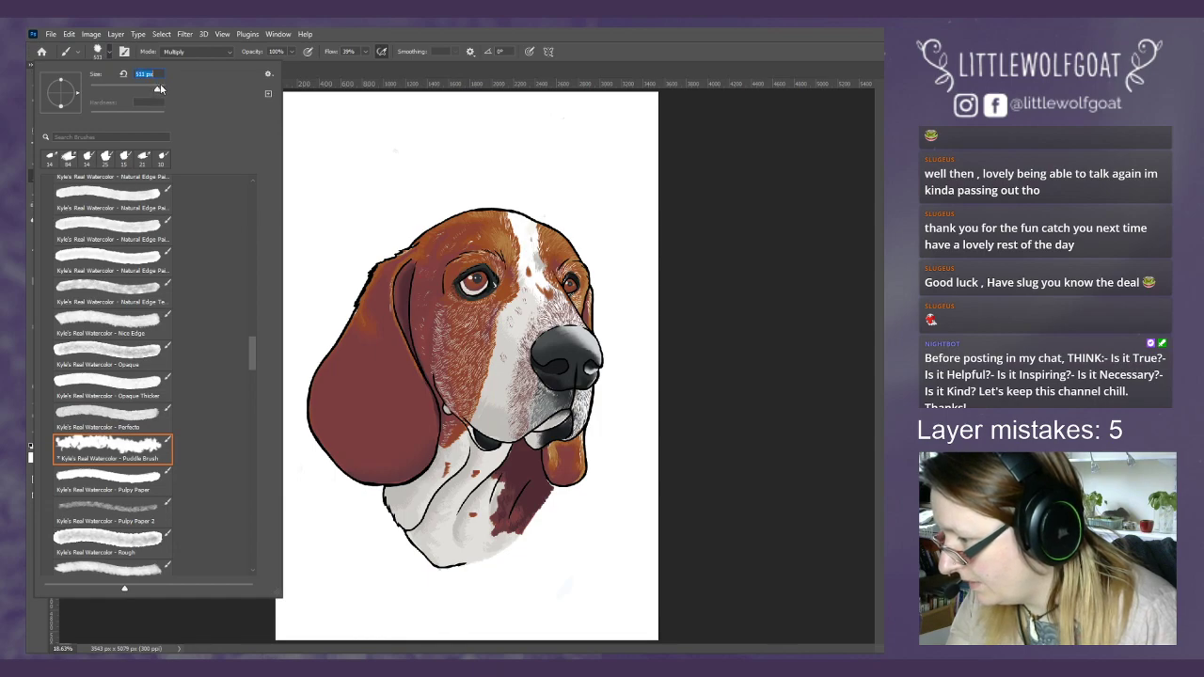
type("1102")
key("Return")
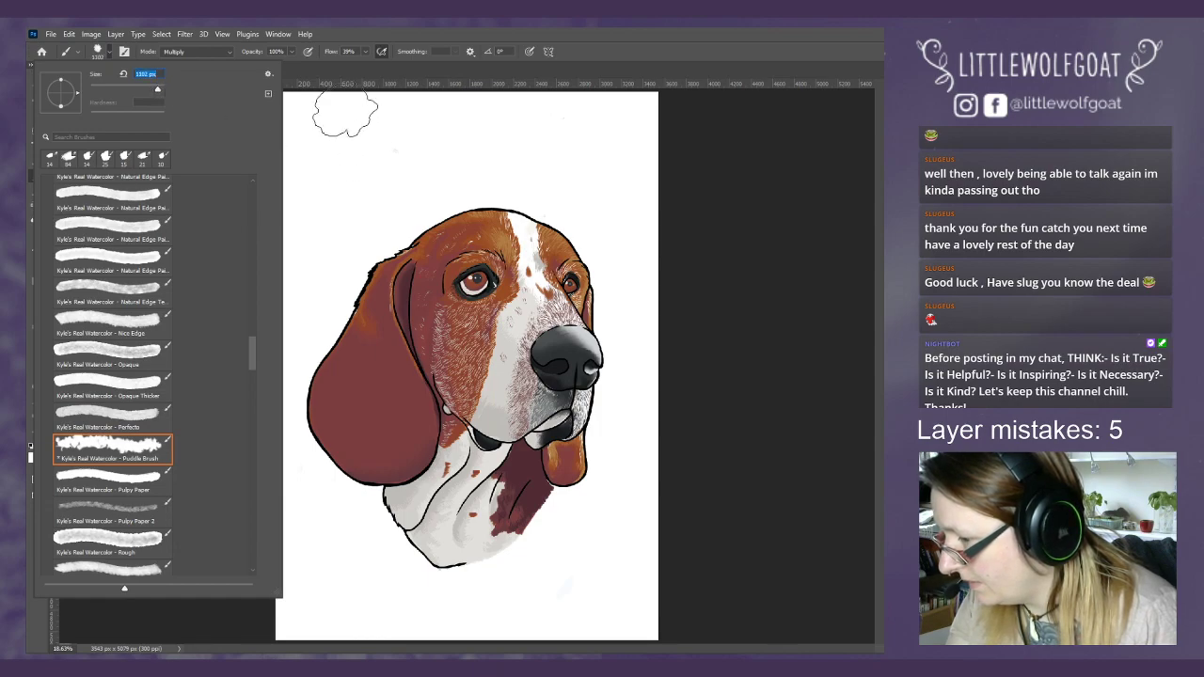
left_click(333, 74)
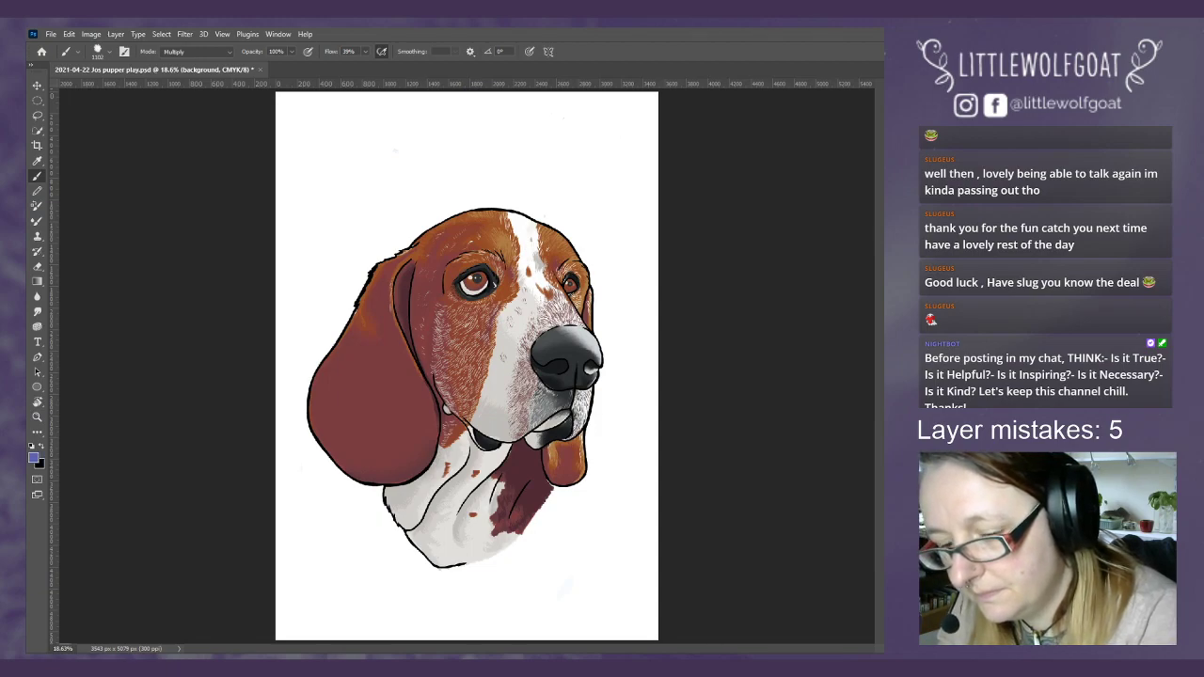
- Paint soft blue watercolor clouds around the dog's head and across the rest of the canvas on the "background" layer
mouse_move(353, 282)
left_mouse_down()
mouse_move(314, 346)
mouse_move(382, 254)
mouse_move(467, 202)
mouse_move(523, 209)
mouse_move(573, 236)
mouse_move(613, 299)
mouse_move(615, 383)
mouse_move(582, 480)
mouse_move(506, 555)
mouse_move(413, 557)
mouse_move(338, 489)
mouse_move(307, 379)
mouse_move(413, 228)
left_mouse_up()
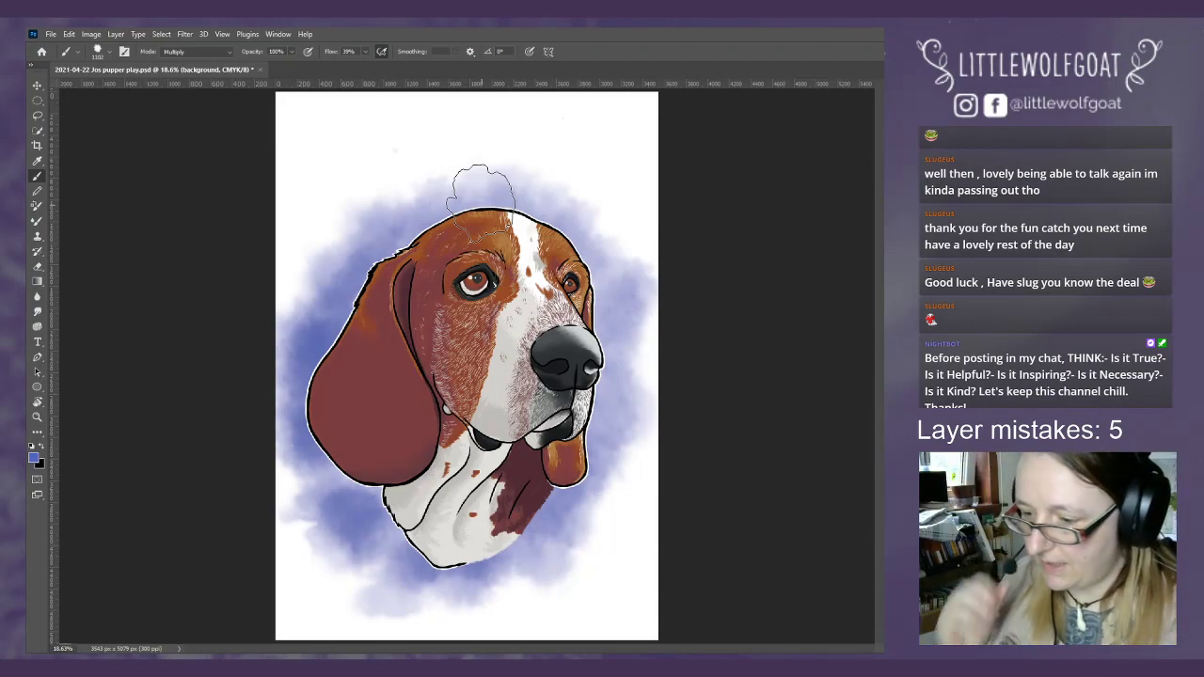
mouse_move(318, 132)
left_mouse_down()
mouse_move(611, 127)
mouse_move(659, 161)
mouse_move(384, 164)
mouse_move(282, 282)
mouse_move(329, 282)
left_mouse_up()
mouse_move(264, 551)
left_mouse_down()
mouse_move(292, 597)
mouse_move(310, 500)
mouse_move(318, 606)
mouse_move(418, 597)
mouse_move(533, 613)
mouse_move(631, 599)
mouse_move(636, 475)
mouse_move(661, 387)
mouse_move(610, 529)
mouse_move(543, 618)
mouse_move(616, 615)
mouse_move(659, 563)
left_mouse_up()
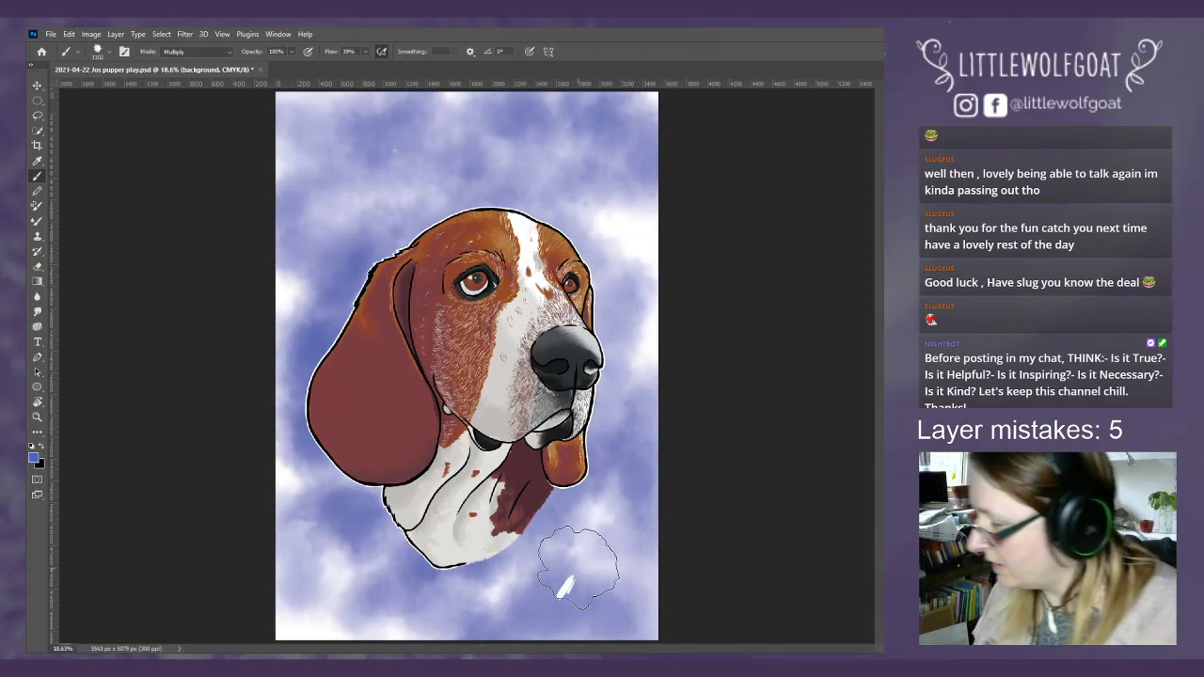
- Erase the stray white mark below the dog's neck on the "Full drawing copy" layer with an enlarged Eraser
left_click(38, 268)
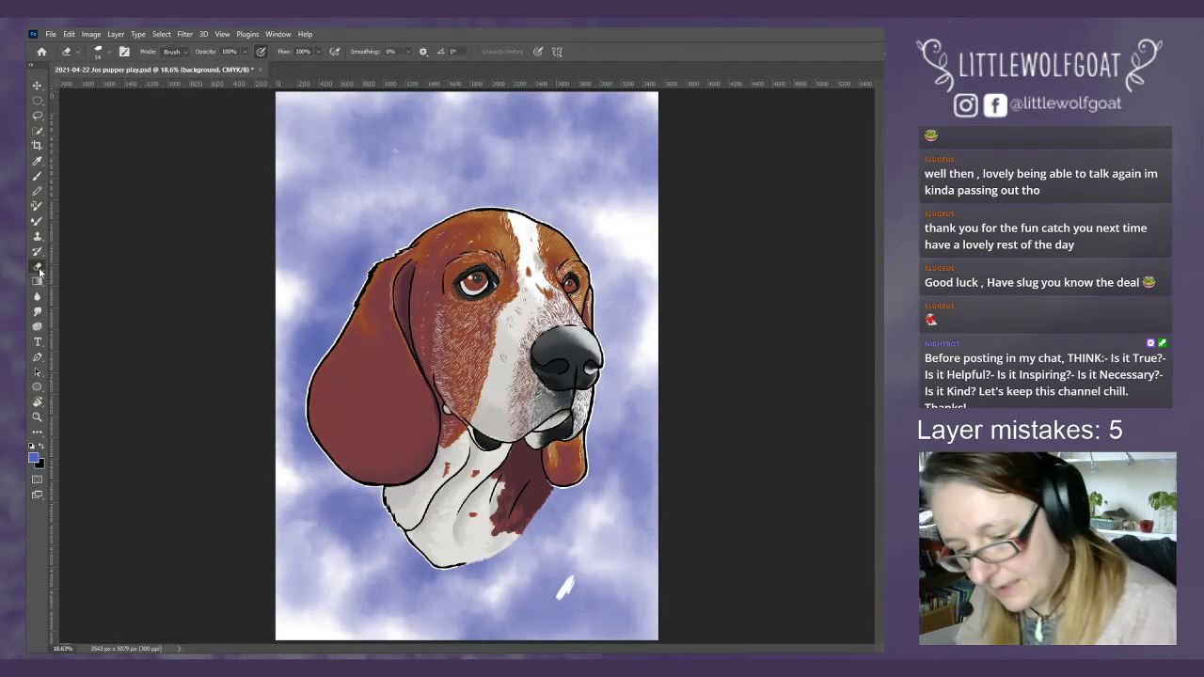
key("alt+bracketright")
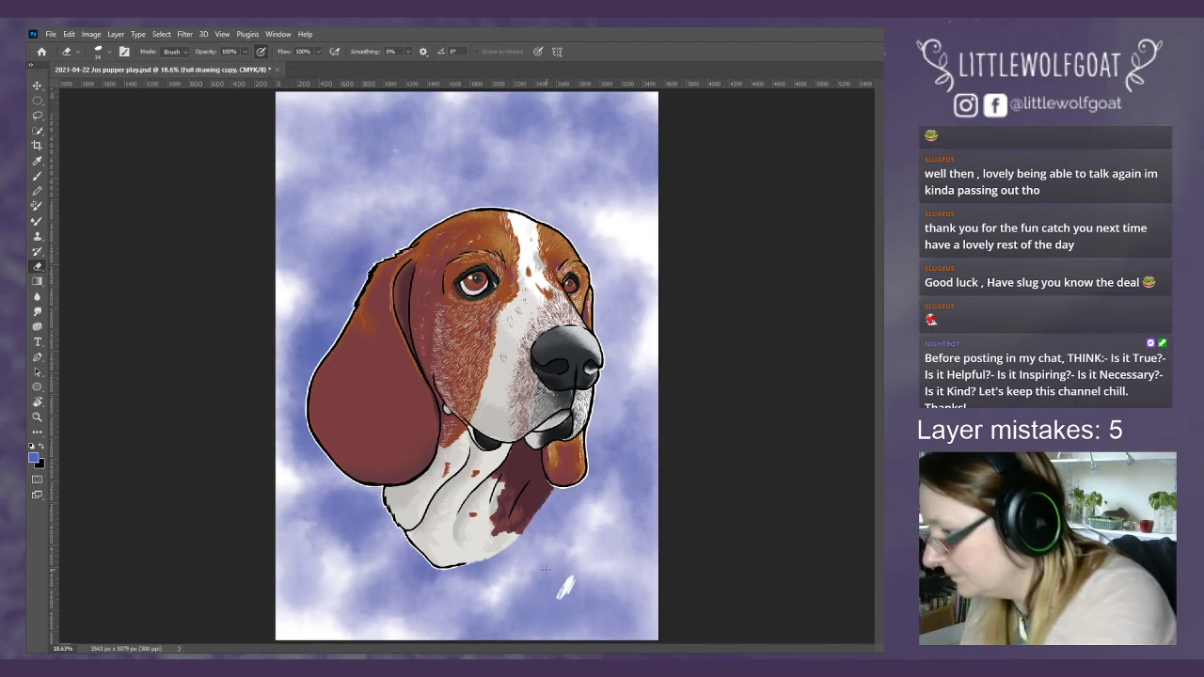
left_click(104, 53)
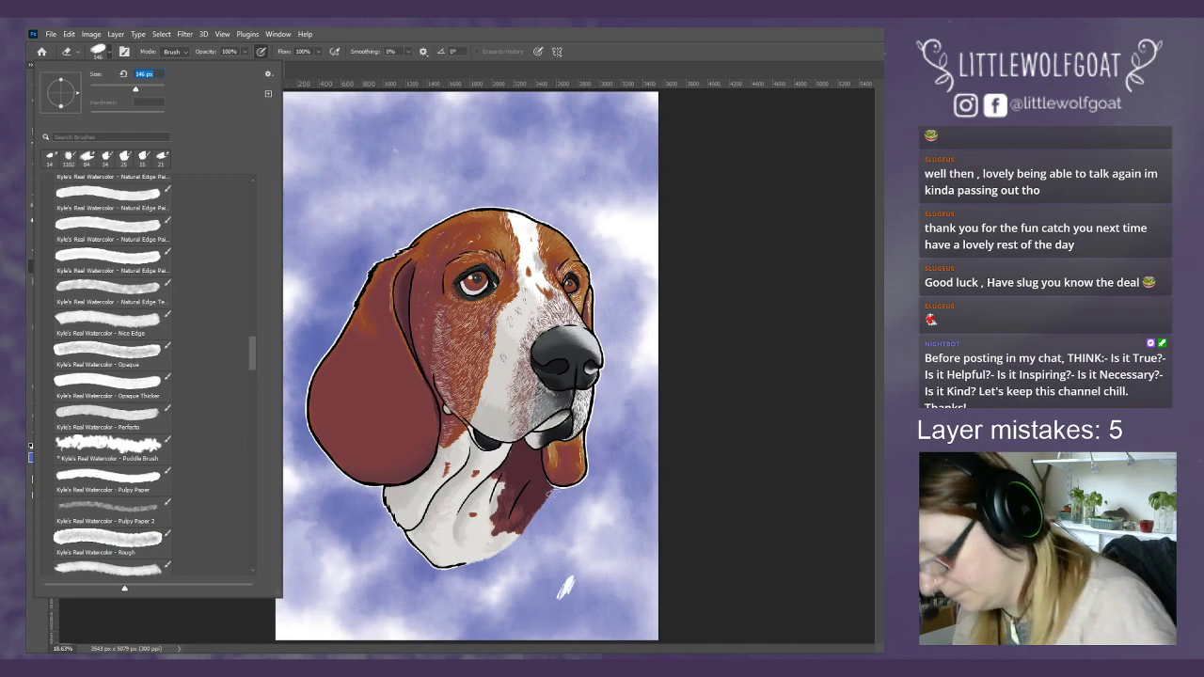
left_click(564, 588)
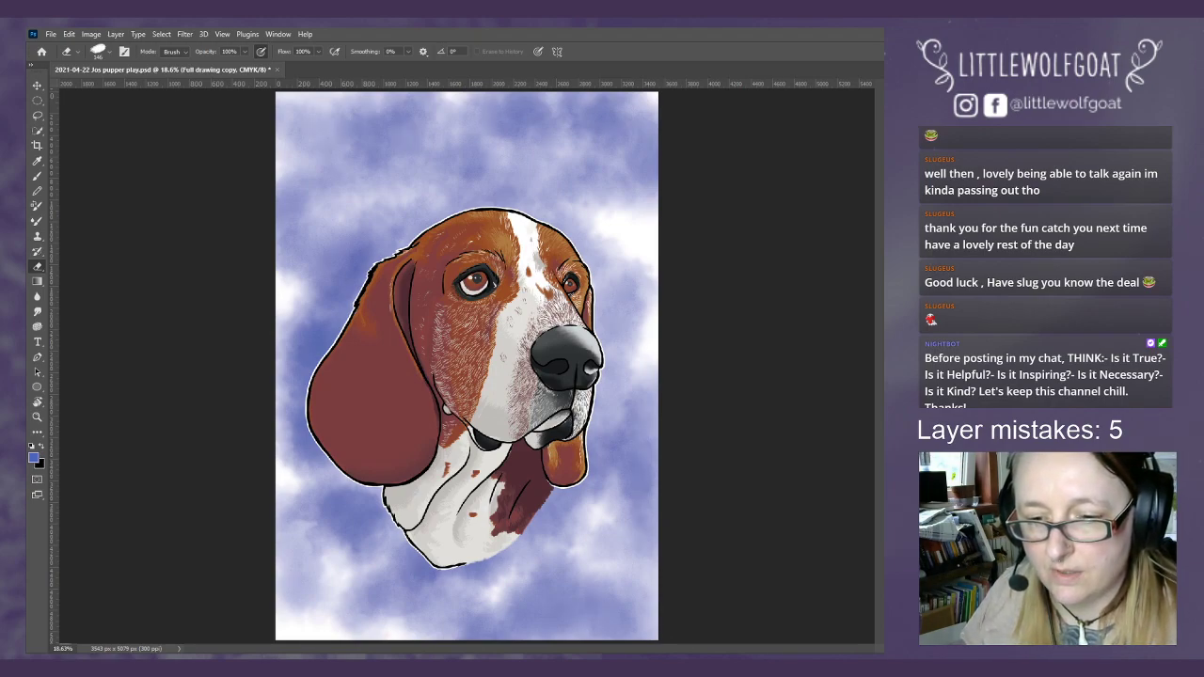
- Bring in the browser window with the Chocolate Labrador artwork to examine its background and return to the basset hound document
key("alt+Tab")
left_click_drag(792, 54, 870, 61)
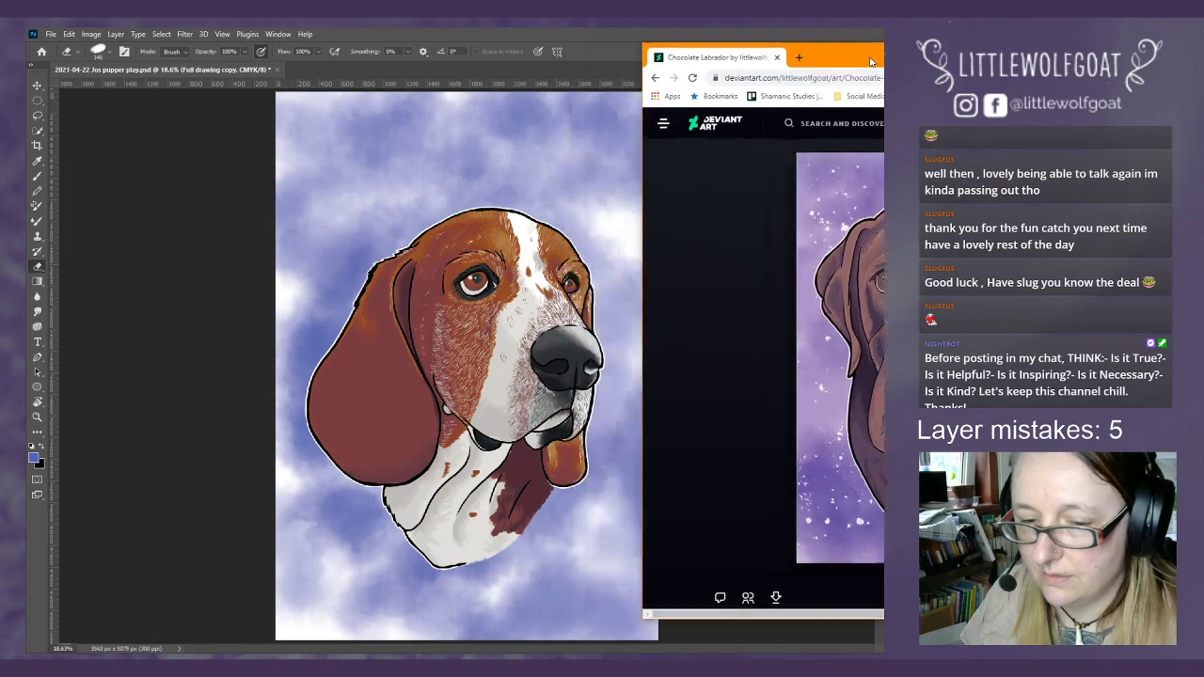
key("alt+Tab")
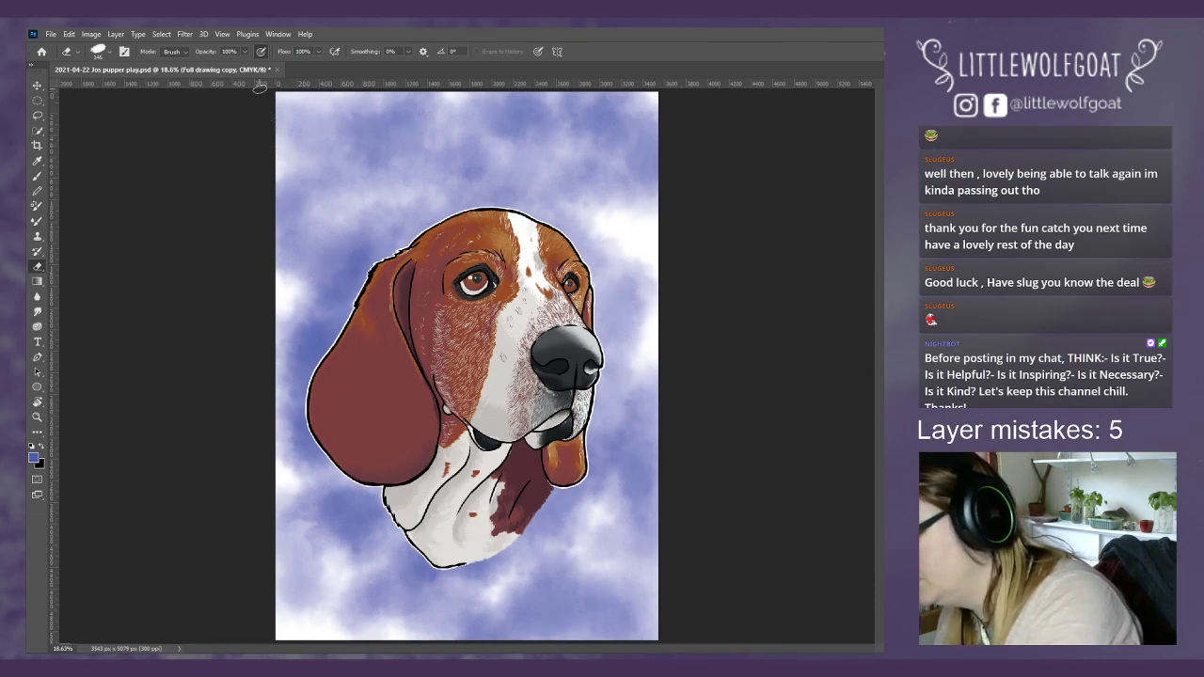
- Try to deepen the blue with Puddle Brush strokes above the dog's head and across its lower ear and neck
left_click(38, 177)
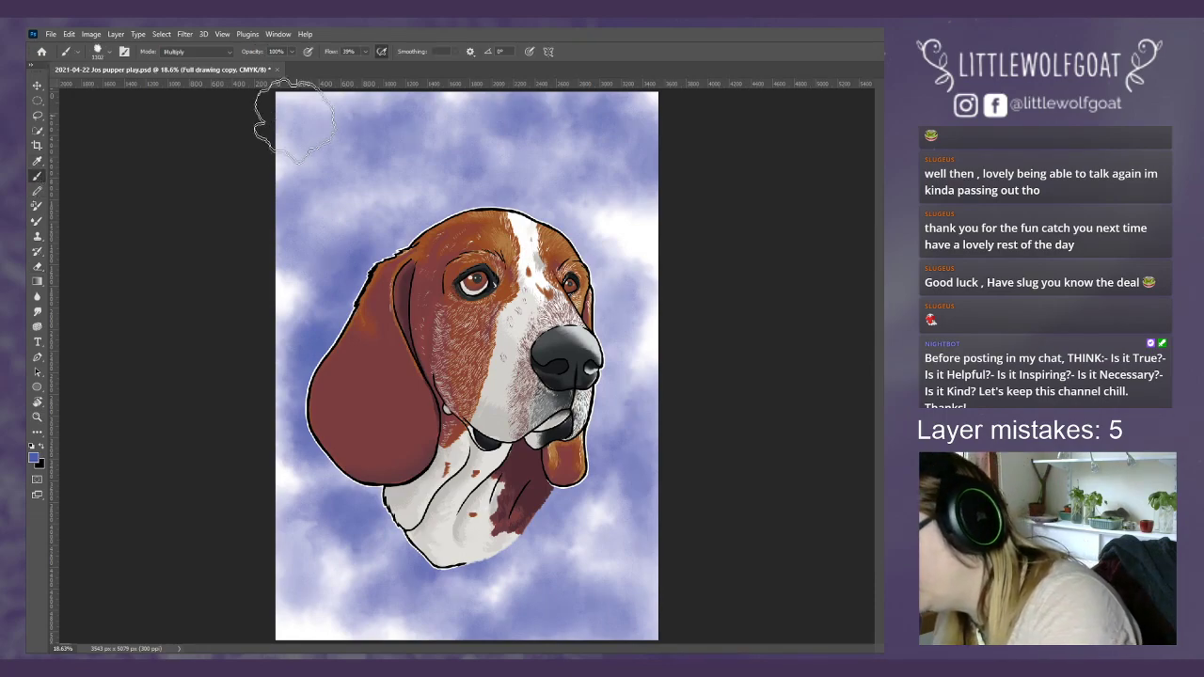
mouse_move(359, 141)
left_mouse_down()
mouse_move(404, 174)
mouse_move(479, 154)
mouse_move(574, 169)
mouse_move(649, 209)
left_mouse_up()
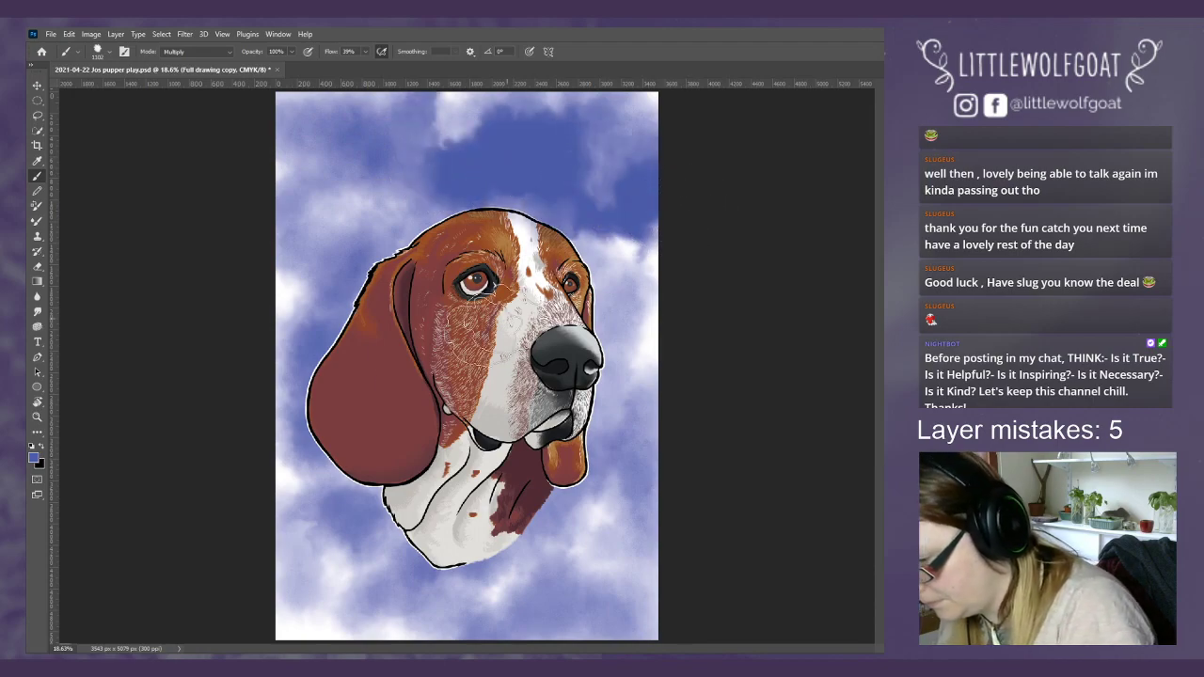
mouse_move(255, 489)
left_mouse_down()
mouse_move(289, 452)
mouse_move(334, 436)
mouse_move(374, 480)
mouse_move(440, 513)
mouse_move(536, 485)
left_mouse_up()
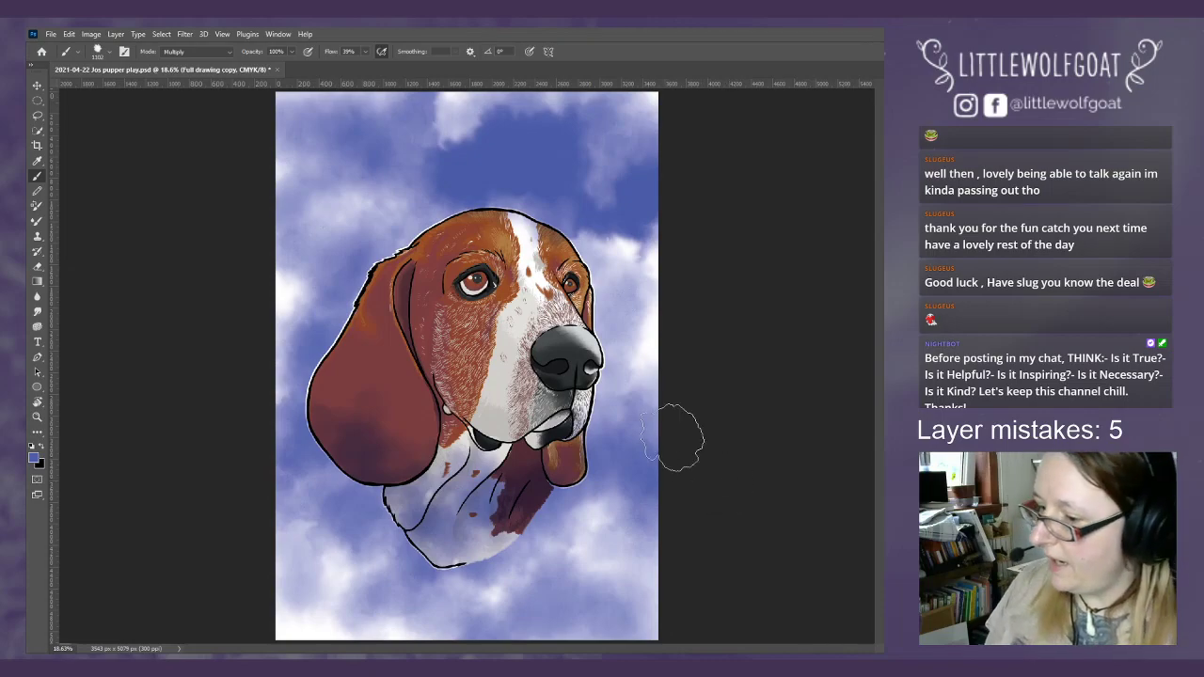
- Undo the blue brush strokes painted on the "Full drawing copy" layer
left_click(69, 34)
left_click(83, 44)
left_click(70, 35)
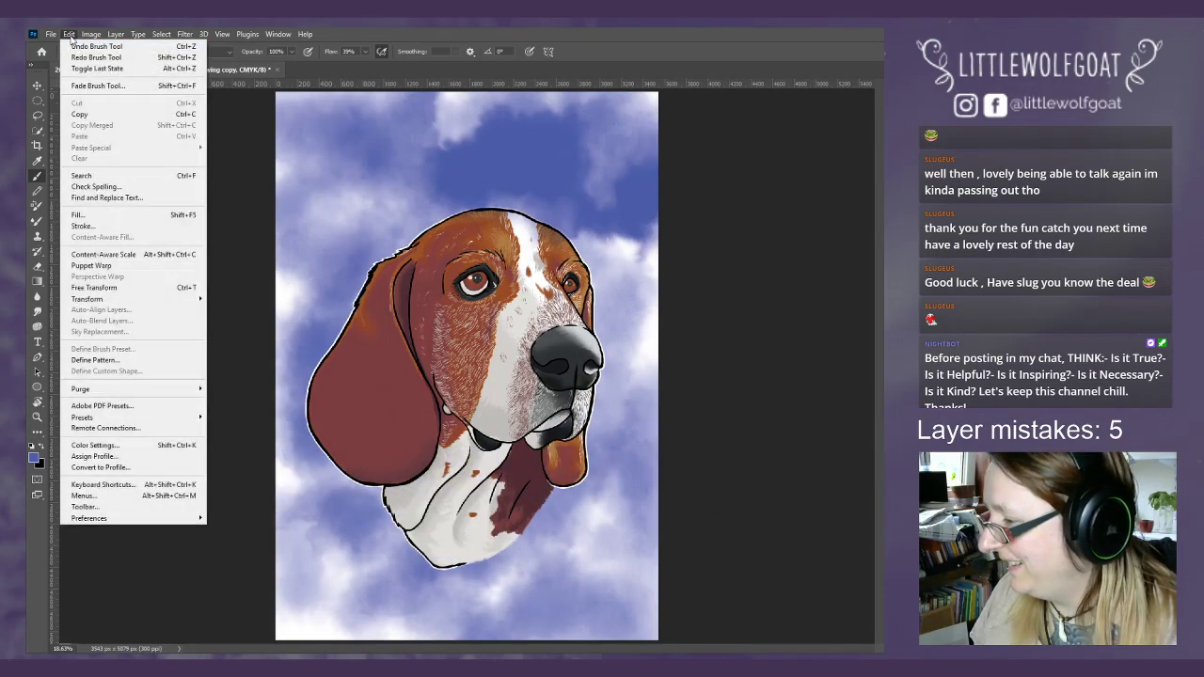
left_click(74, 44)
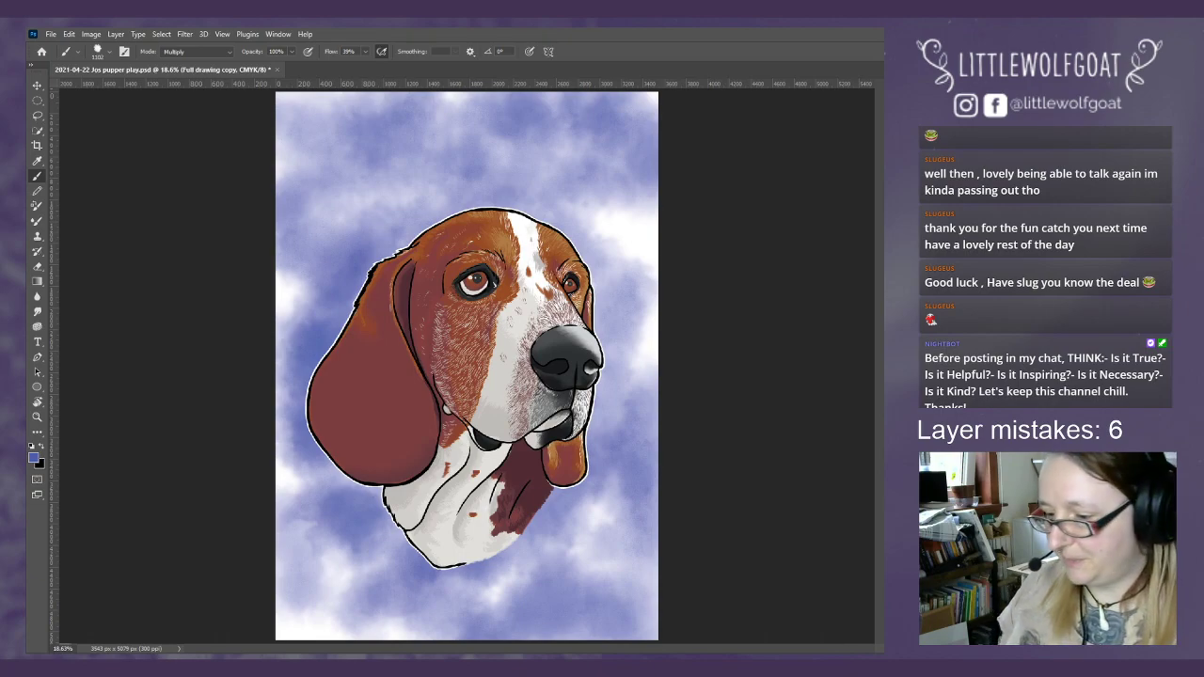
- Select the "background" layer and paint a second, deeper pass of blue clouds along the canvas's lower edge
key("alt+shift+bracketleft")
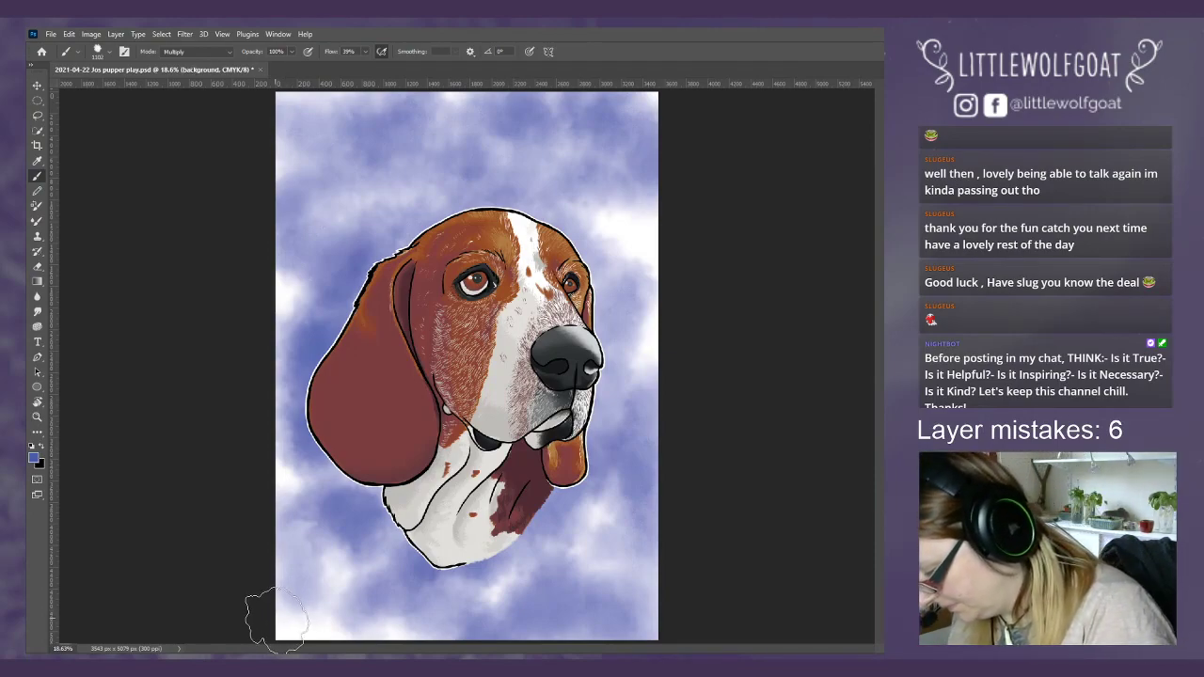
mouse_move(273, 597)
left_mouse_down()
mouse_move(394, 588)
mouse_move(617, 603)
mouse_move(686, 524)
left_mouse_up()
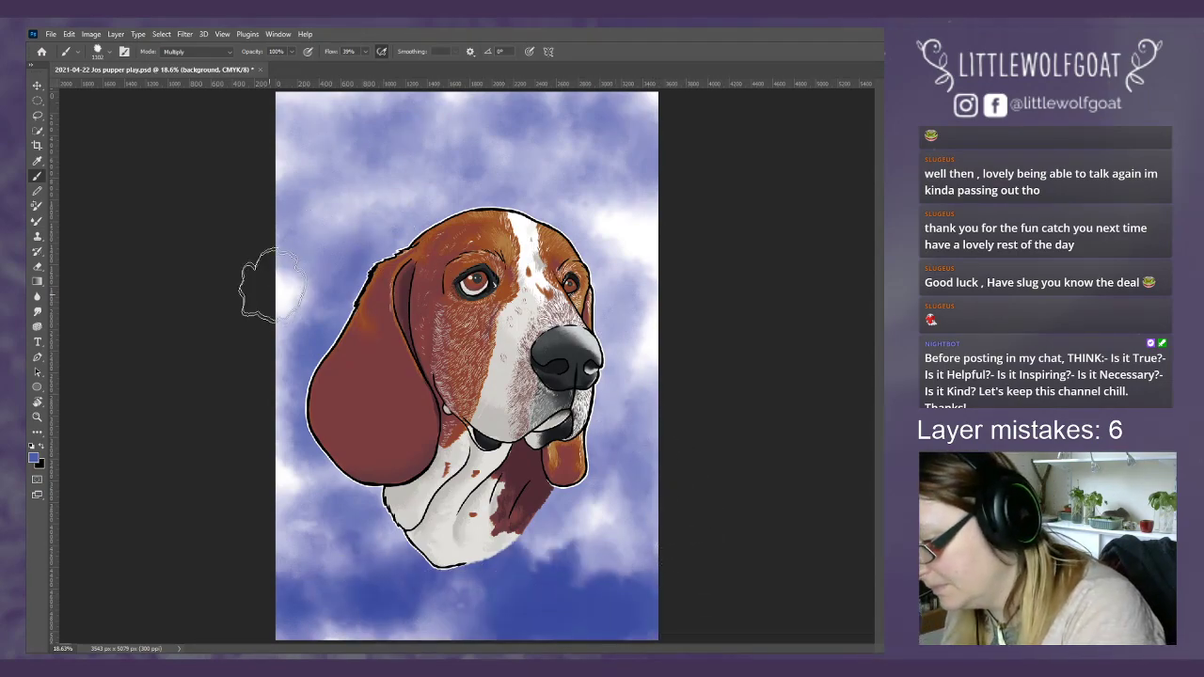
- Brush blue cloud shading in Multiply mode across the background sky behind the dog's head
mouse_move(255, 269)
left_mouse_down()
mouse_move(322, 225)
mouse_move(572, 201)
mouse_move(647, 226)
mouse_move(699, 219)
left_mouse_up()
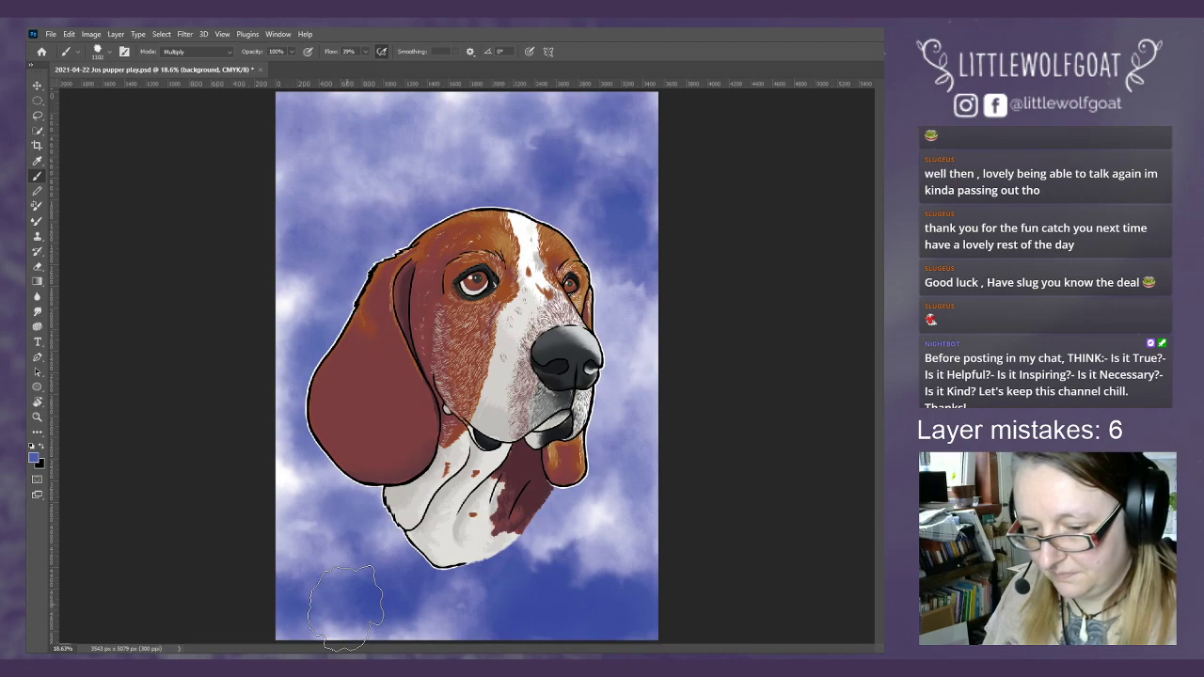
- Add a new layer named "spots" above the background
left_click(117, 34)
mouse_move(141, 44)
left_click(285, 47)
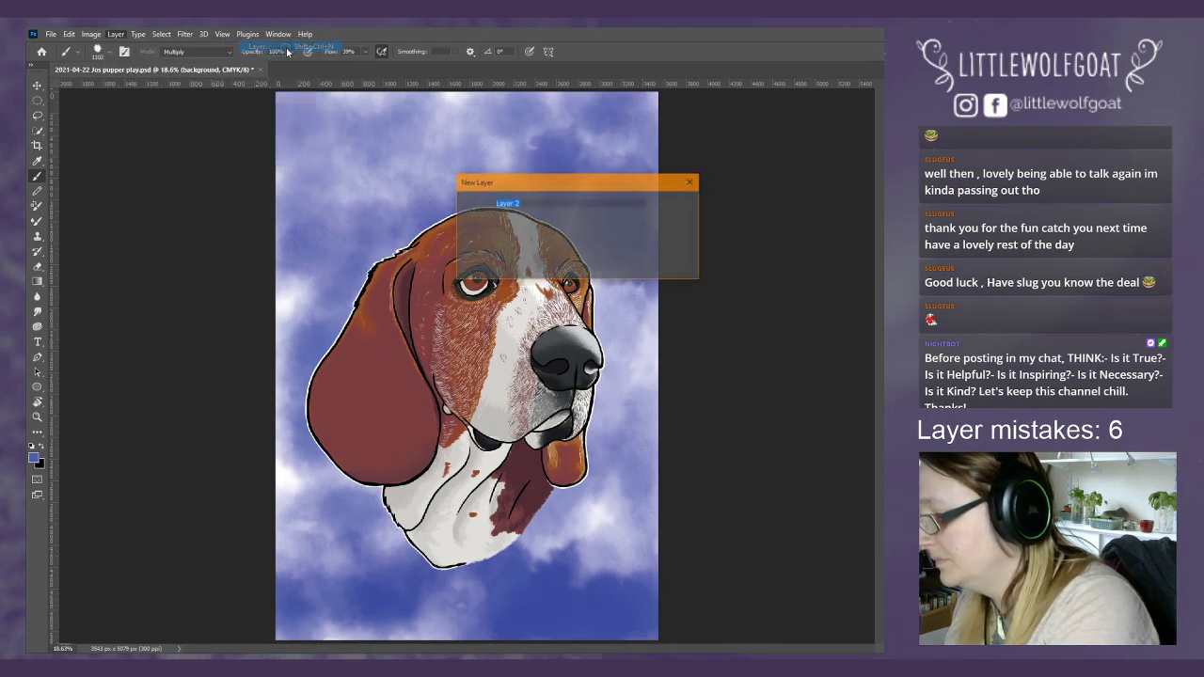
left_click(529, 204)
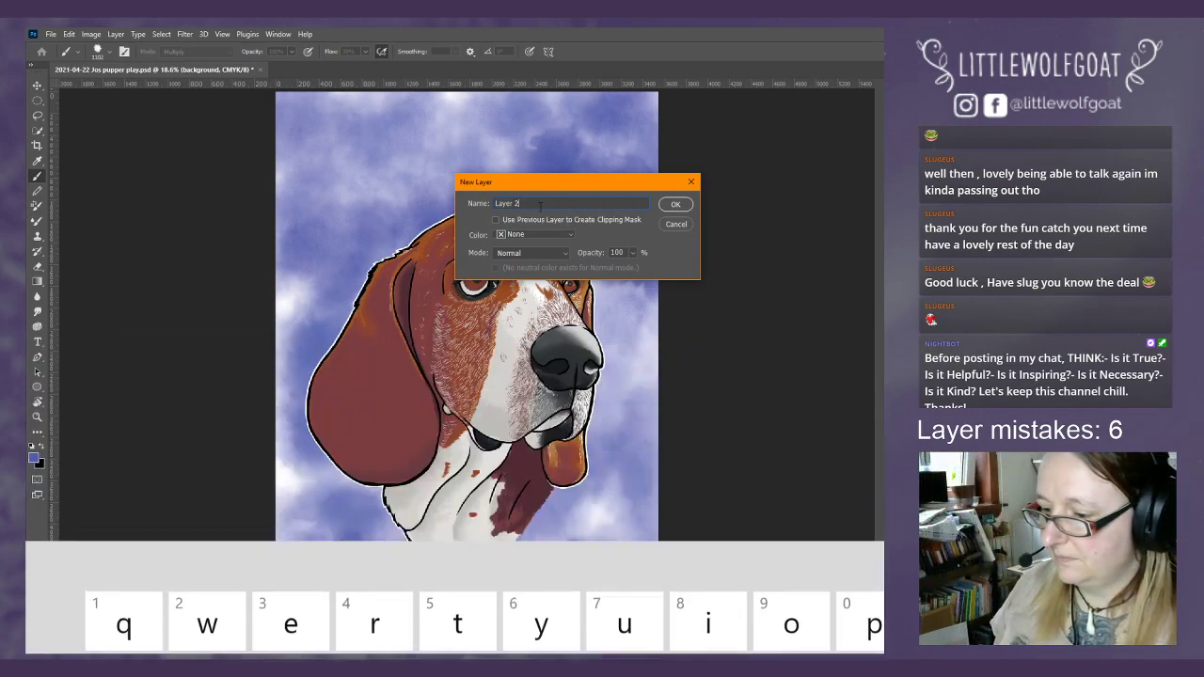
left_click_drag(522, 203, 471, 210)
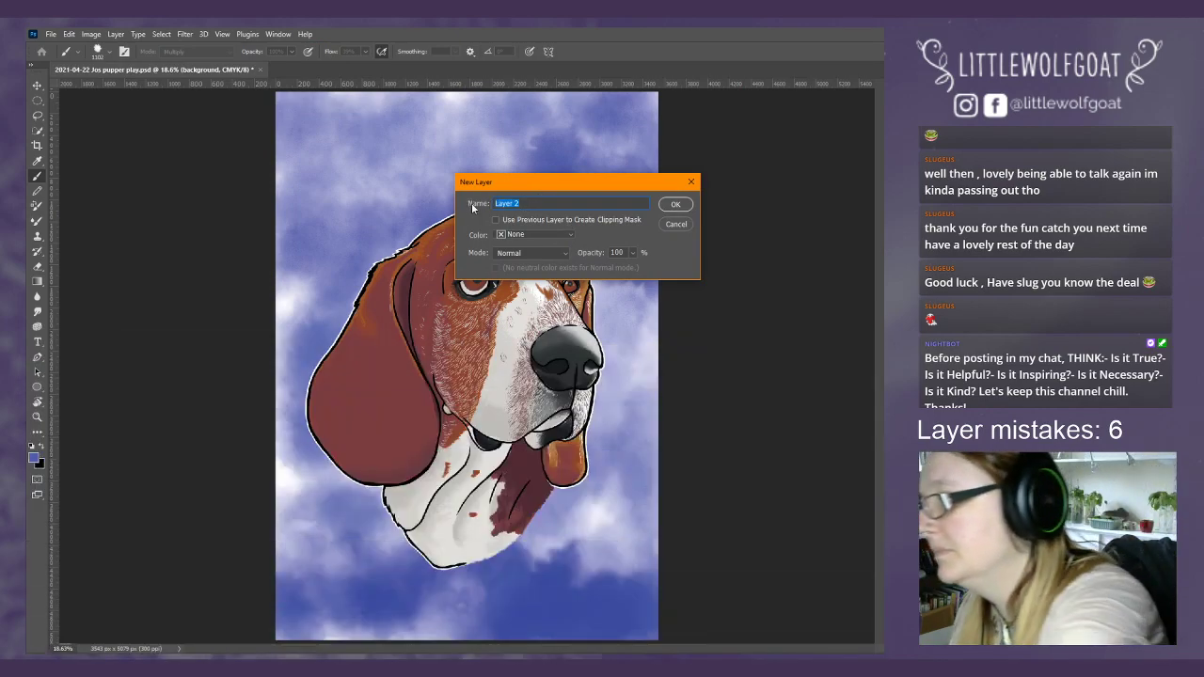
key("BackSpace")
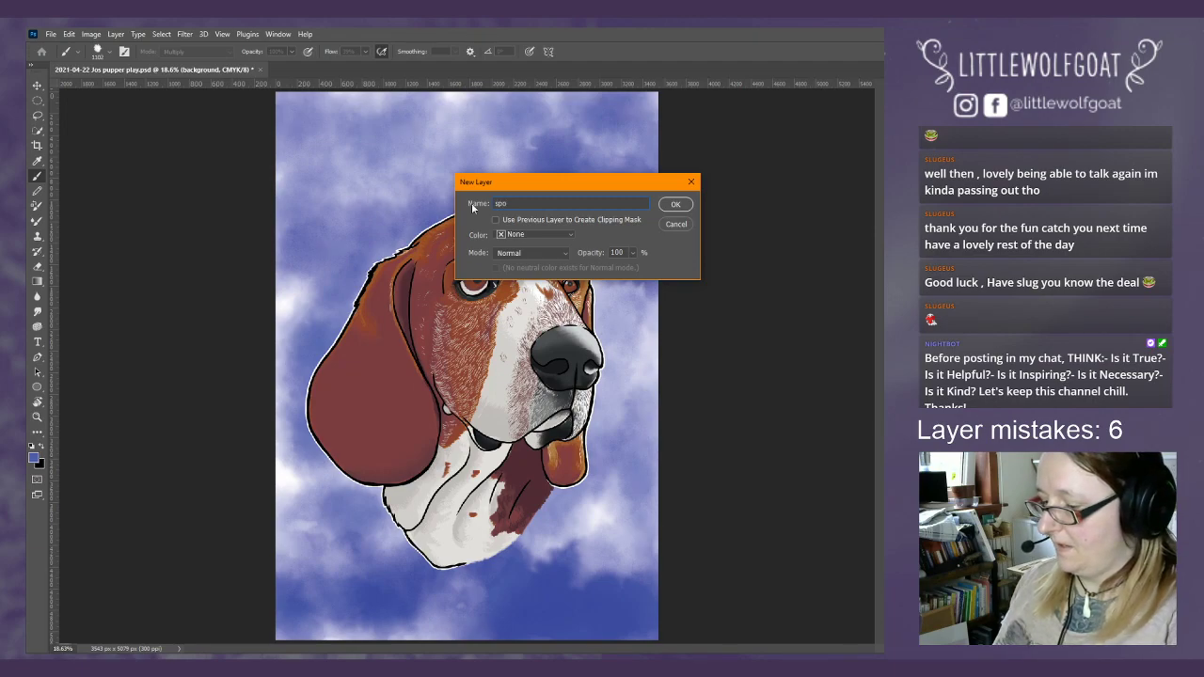
key("Return")
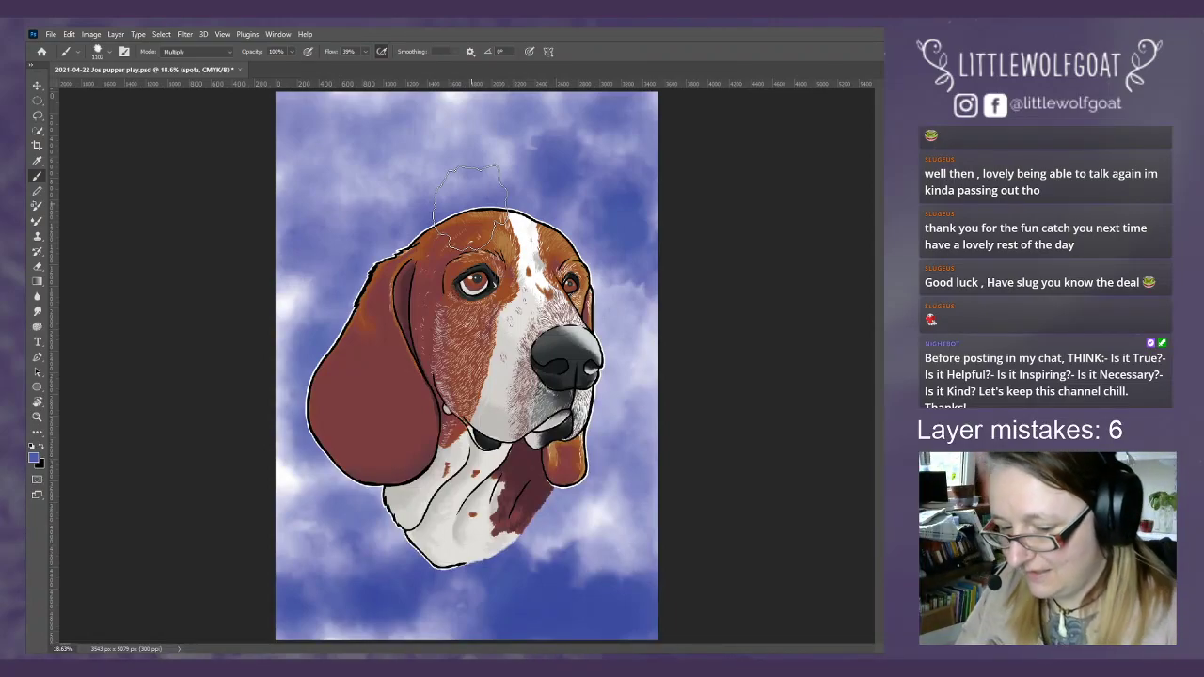
- Hide the dog drawing and brush blue cloud shading over the white ring on the background layer
key("alt+bracketleft")
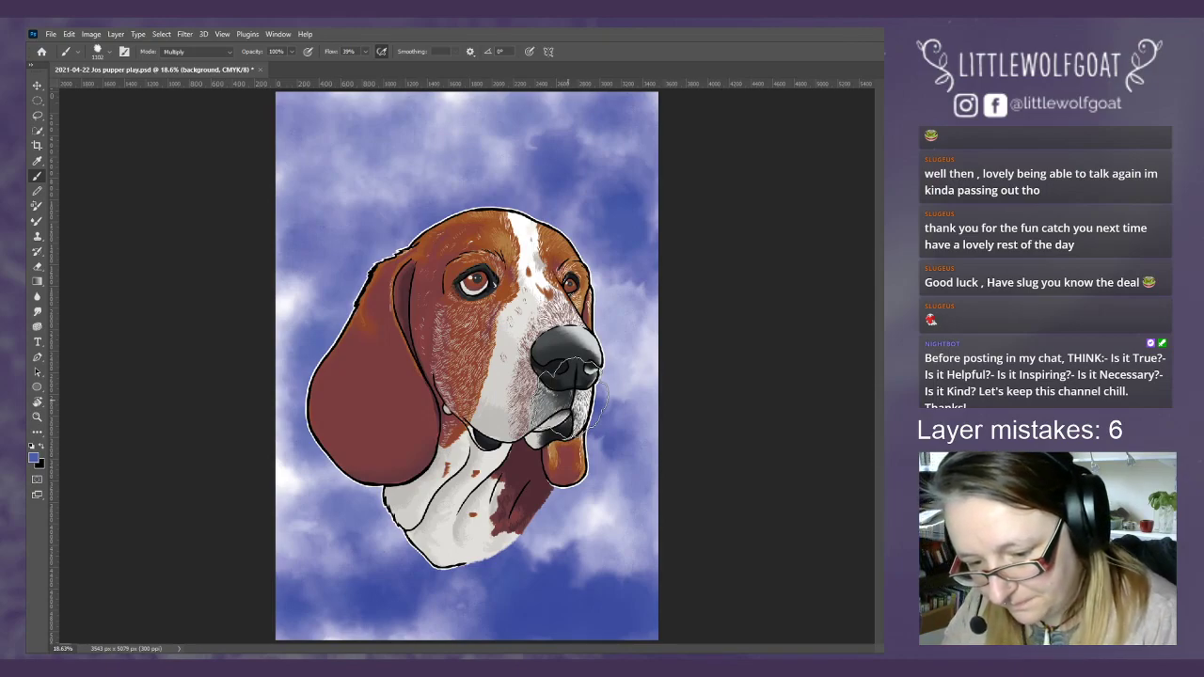
key("ctrl+comma")
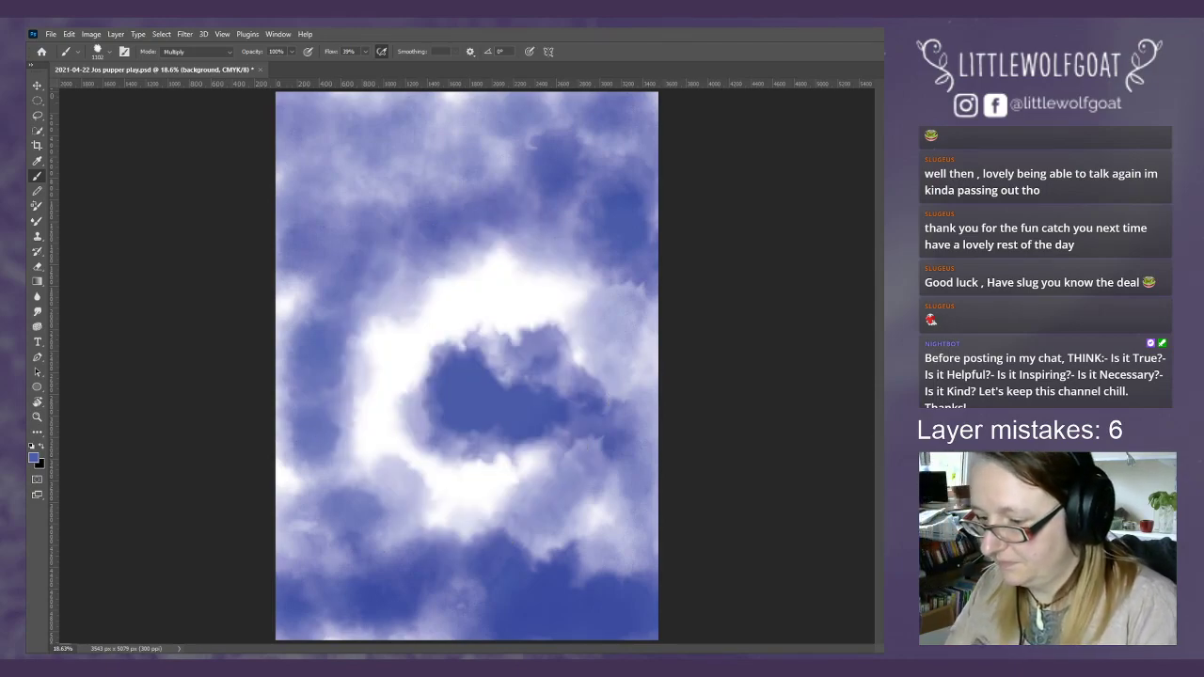
mouse_move(310, 395)
left_mouse_down()
mouse_move(445, 295)
mouse_move(526, 296)
mouse_move(551, 319)
mouse_move(414, 357)
mouse_move(403, 417)
mouse_move(420, 493)
mouse_move(514, 477)
mouse_move(552, 495)
mouse_move(456, 503)
mouse_move(378, 419)
mouse_move(440, 328)
mouse_move(562, 323)
mouse_move(617, 394)
mouse_move(510, 499)
mouse_move(326, 484)
mouse_move(295, 323)
mouse_move(390, 169)
mouse_move(562, 136)
mouse_move(571, 275)
mouse_move(493, 439)
mouse_move(652, 415)
mouse_move(591, 560)
left_mouse_up()
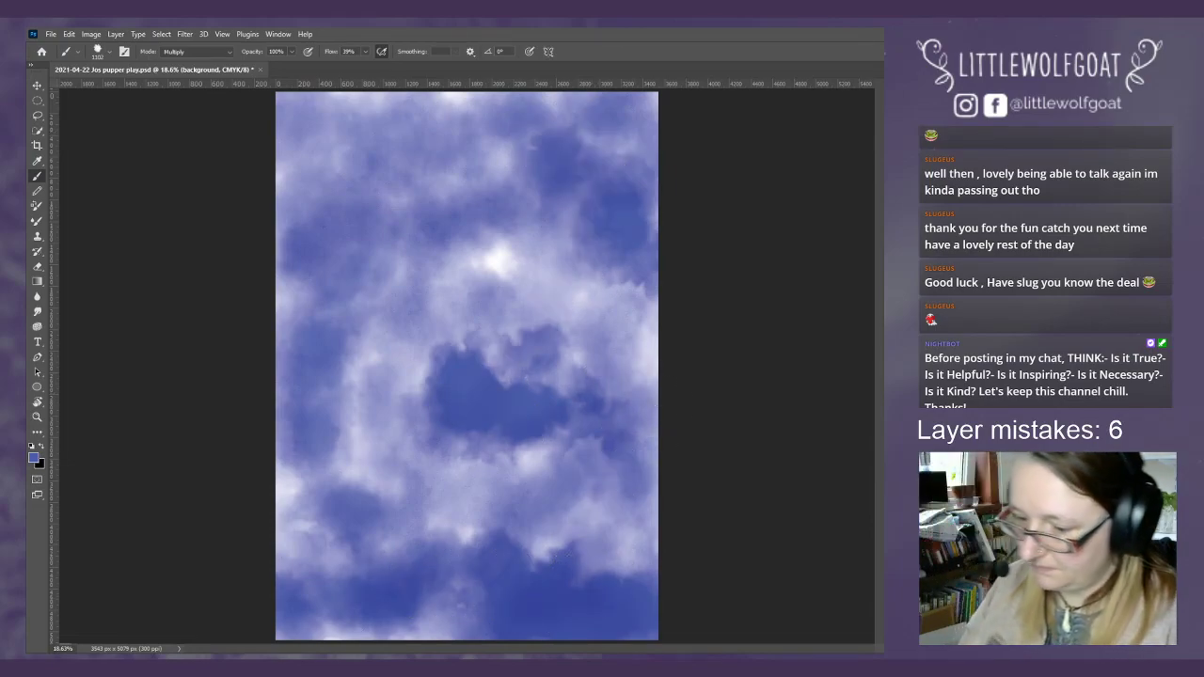
- Select the spots layer and choose the Kyle's Spatter Brushes - Toothbrush 2 brush
key("alt+bracketright")
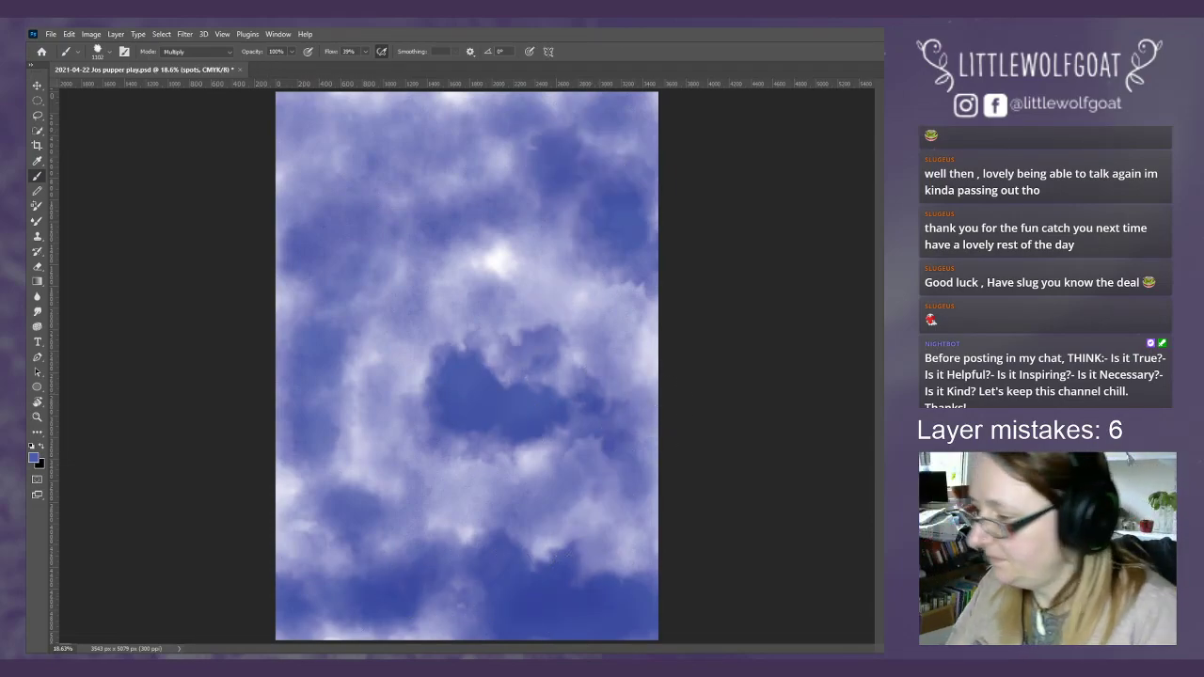
left_click(105, 54)
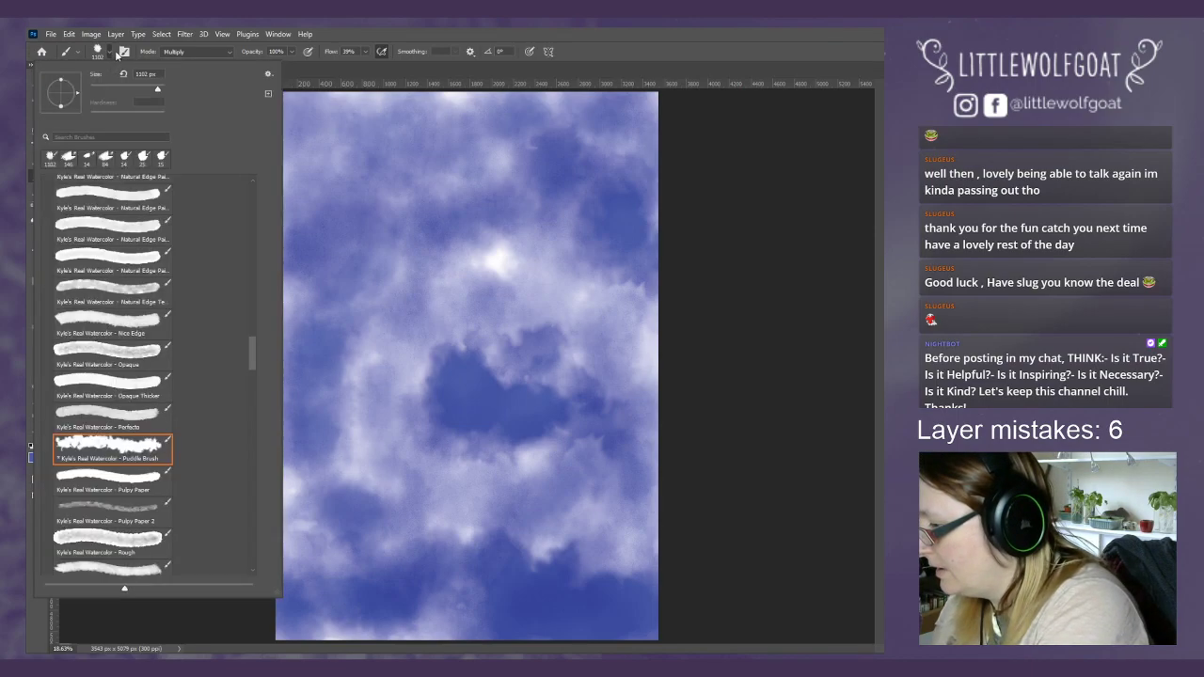
mouse_move(251, 344)
left_mouse_down()
mouse_move(252, 453)
mouse_move(234, 555)
left_mouse_up()
scroll(235, 555, "down", 2)
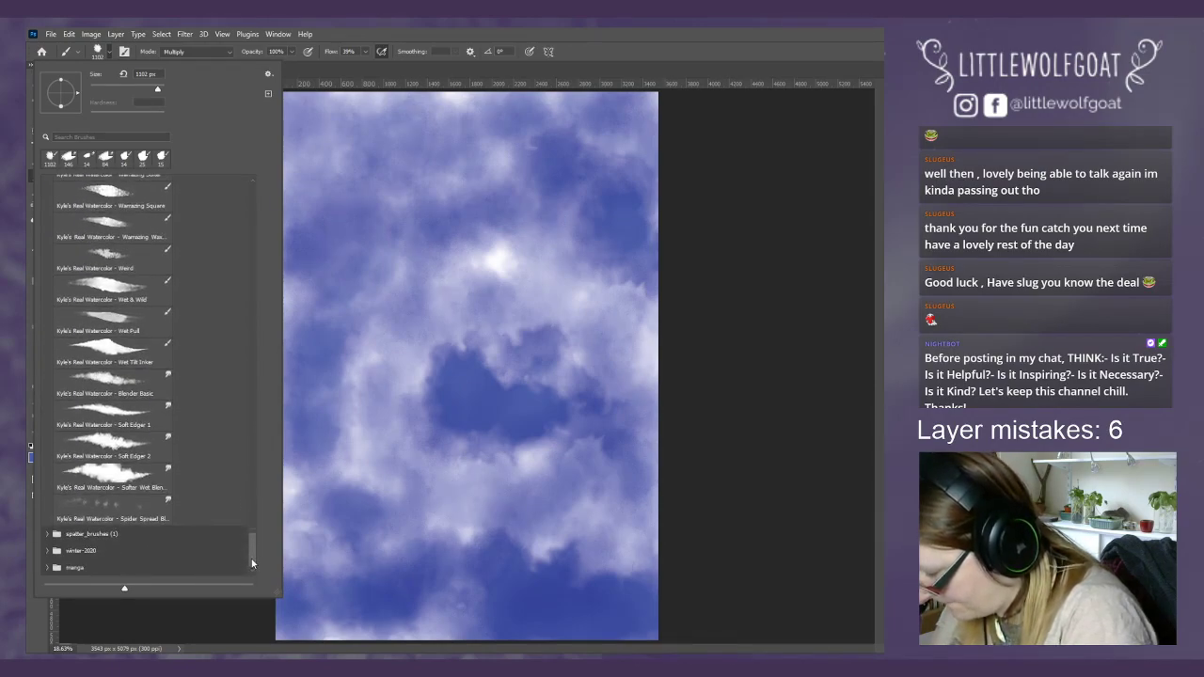
left_click(46, 535)
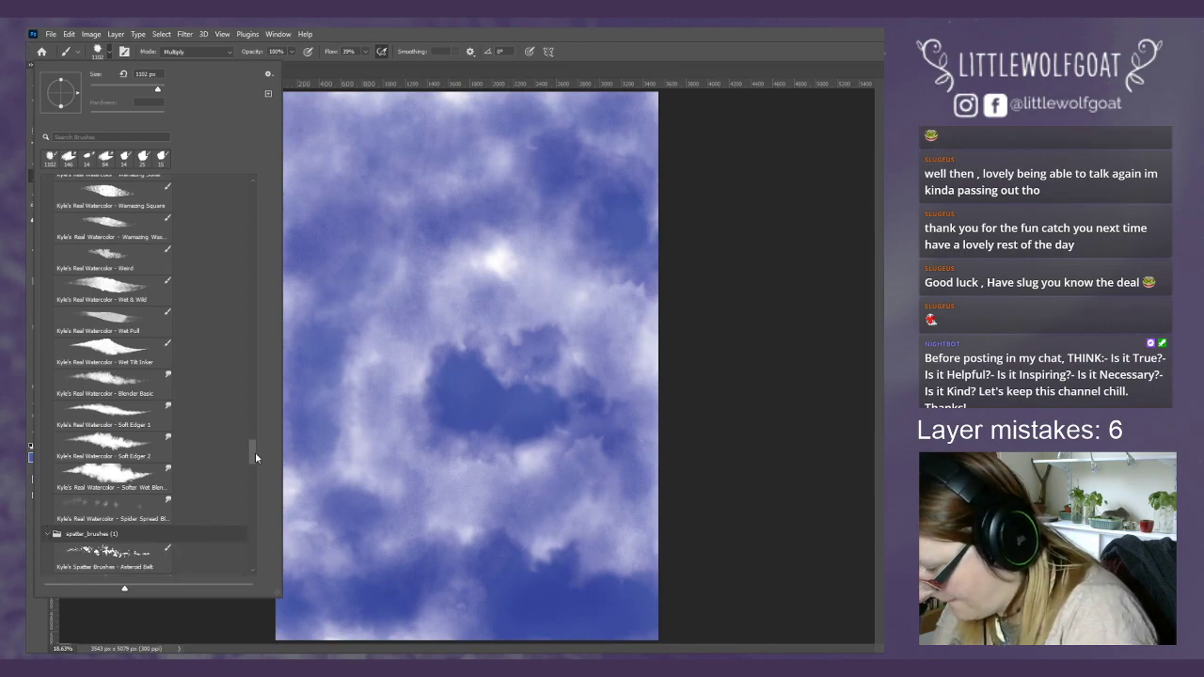
left_click_drag(255, 456, 253, 549)
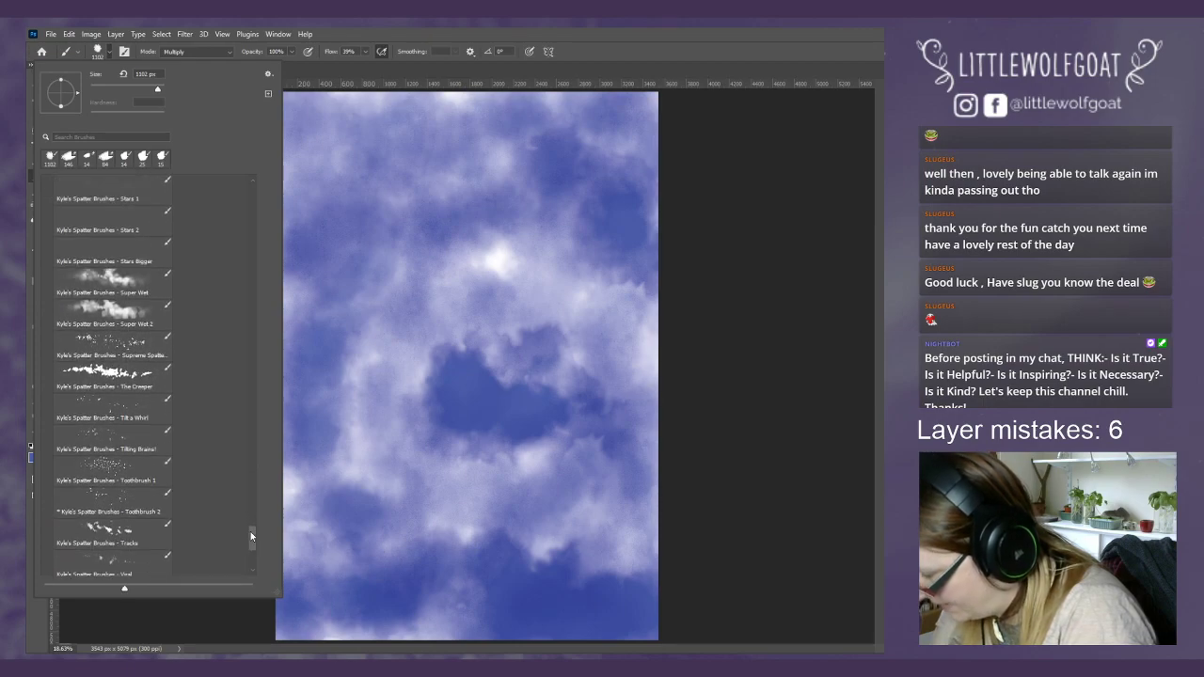
left_click(130, 498)
left_click(402, 260)
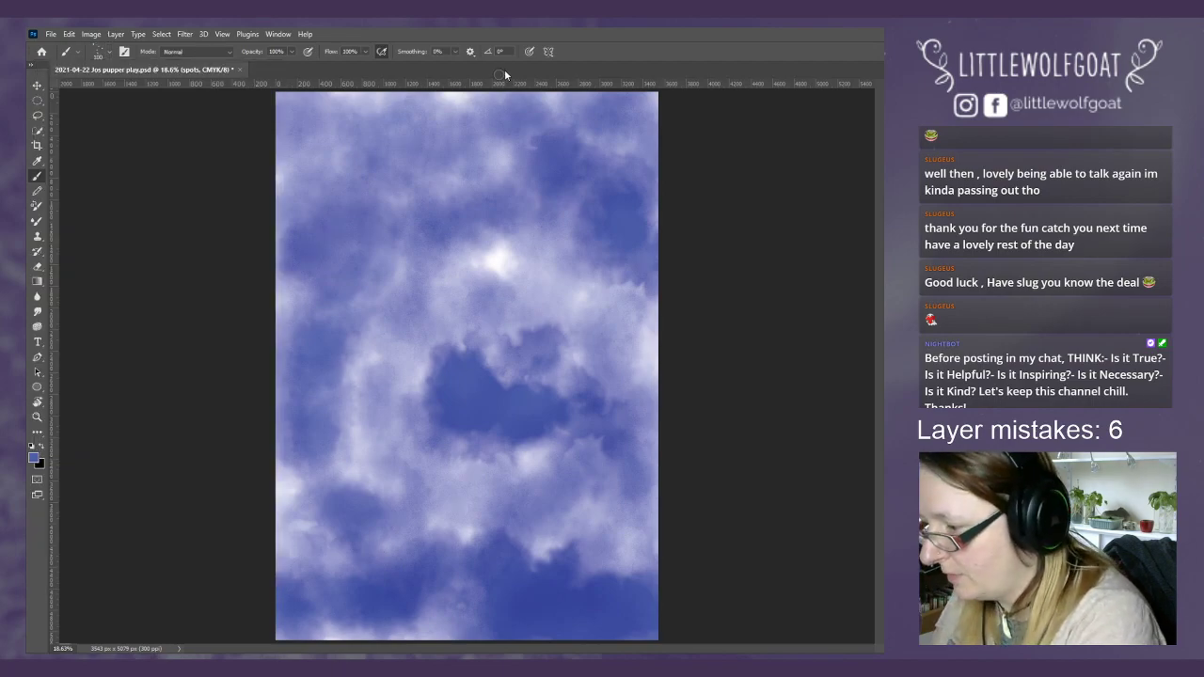
- Set the spatter brush size to 228 px and reset the foreground colour to white
left_click(103, 54)
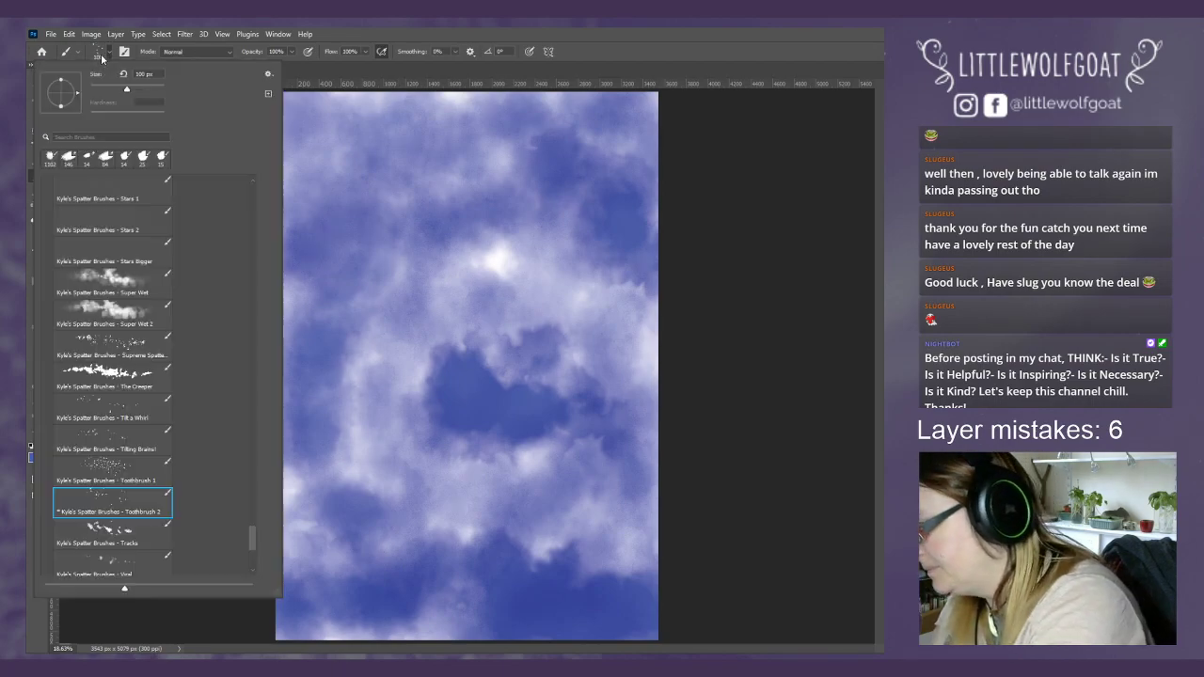
left_click_drag(160, 89, 149, 88)
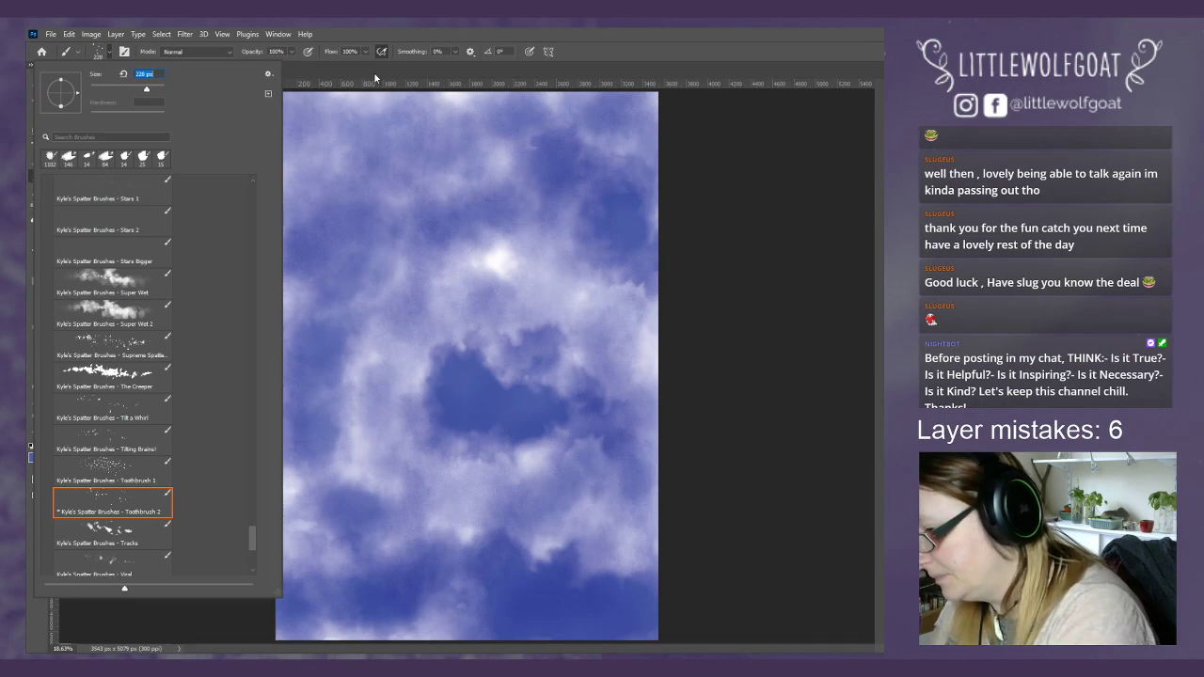
left_click(376, 75)
left_click(41, 448)
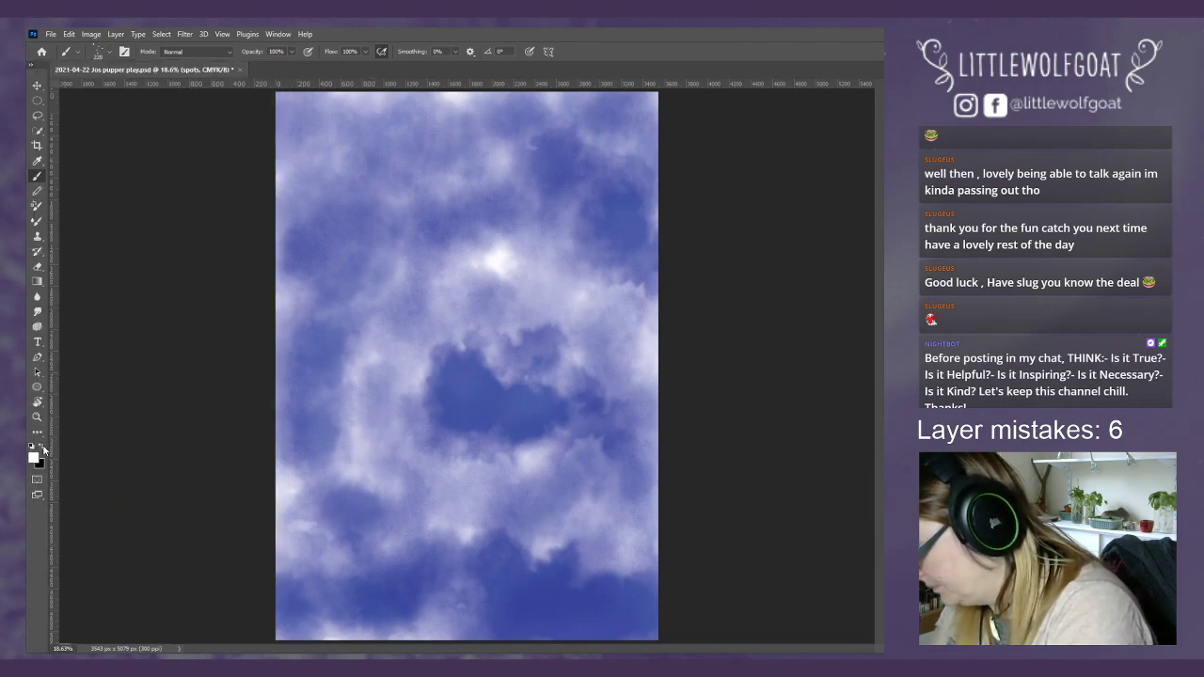
- Try a band of white spatter across the upper sky, and undo that stroke
mouse_move(318, 246)
left_mouse_down()
mouse_move(395, 268)
mouse_move(626, 285)
left_mouse_up()
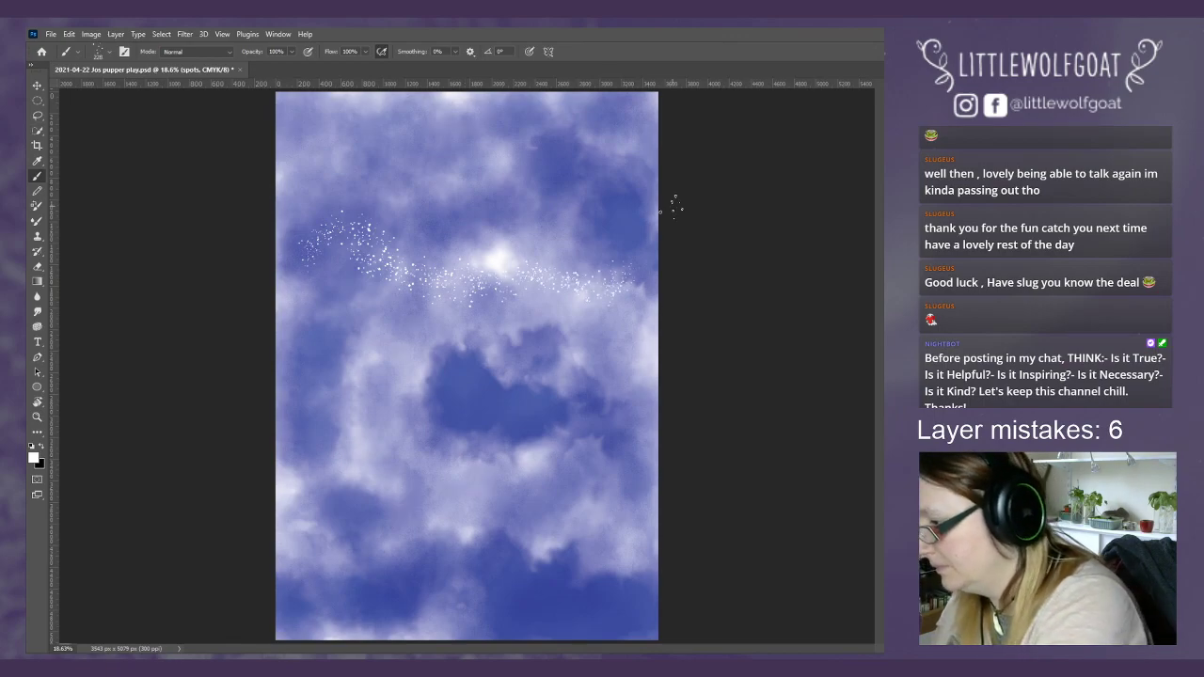
left_click(91, 34)
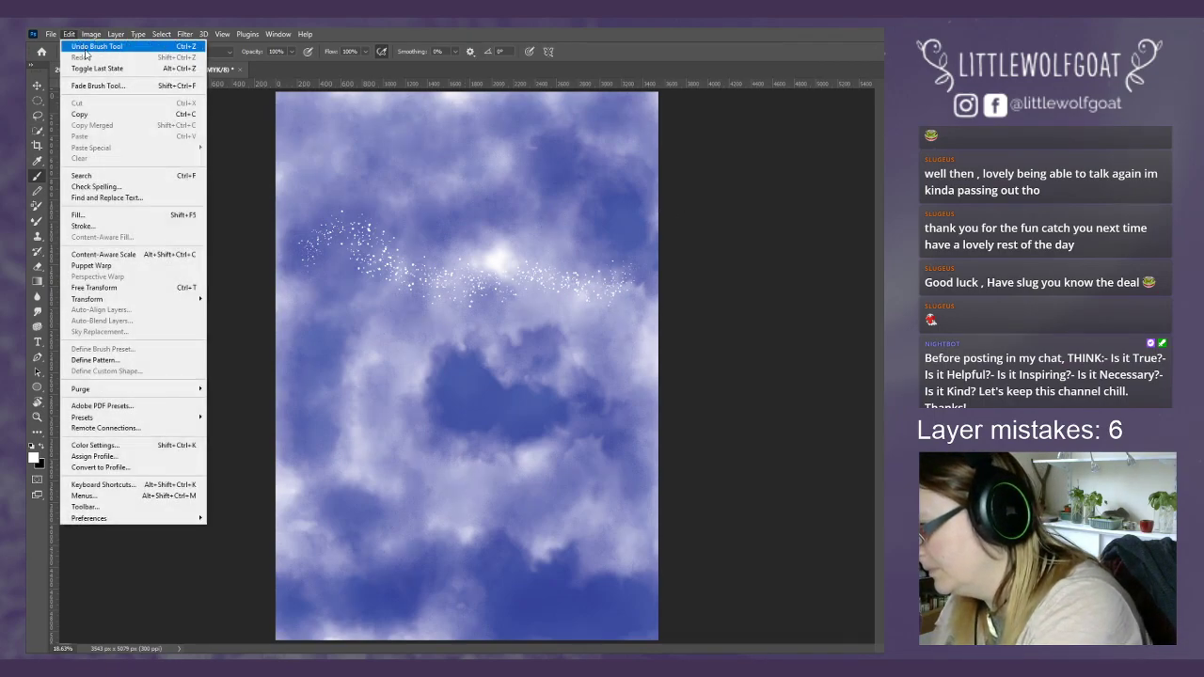
left_click(86, 48)
left_click(91, 34)
mouse_move(89, 49)
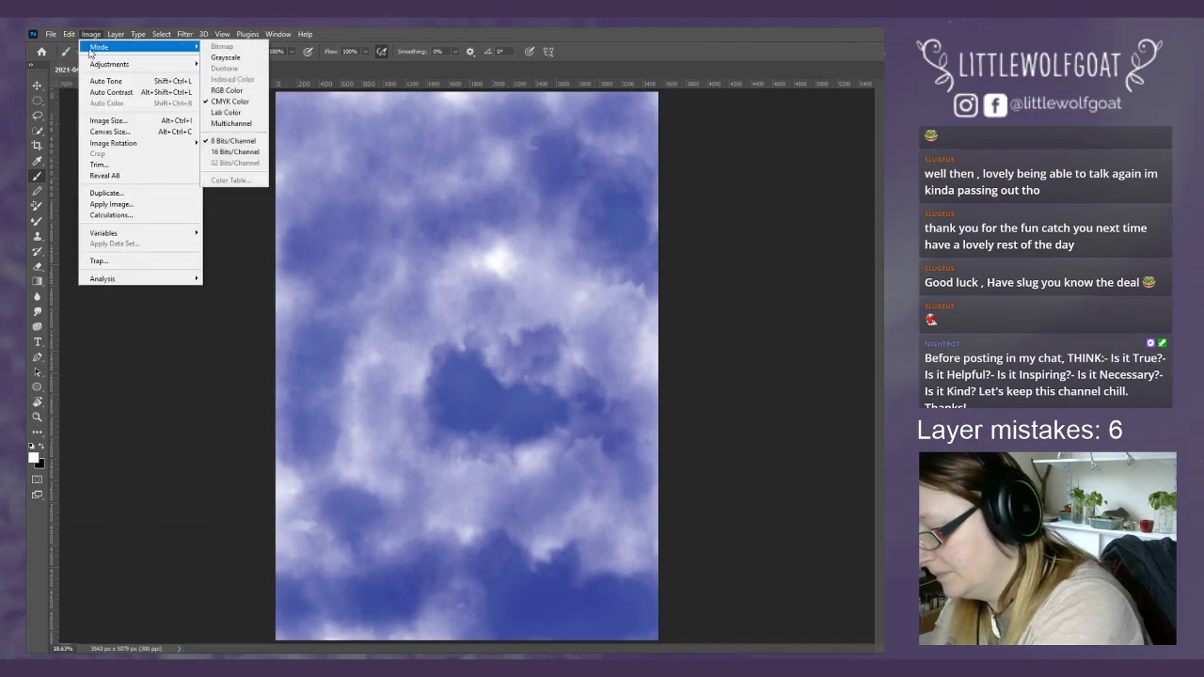
left_click(72, 111)
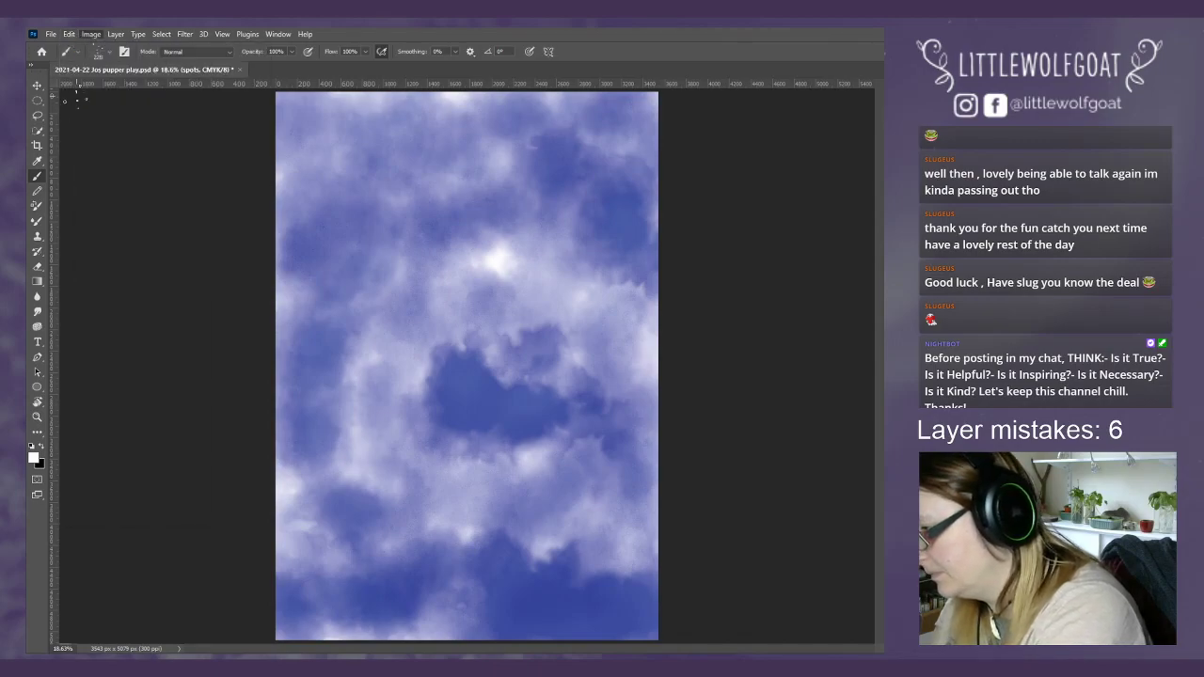
- Enlarge the spatter brush to 1102 px and scatter white spots across the whole sky on the spots layer
left_click(108, 55)
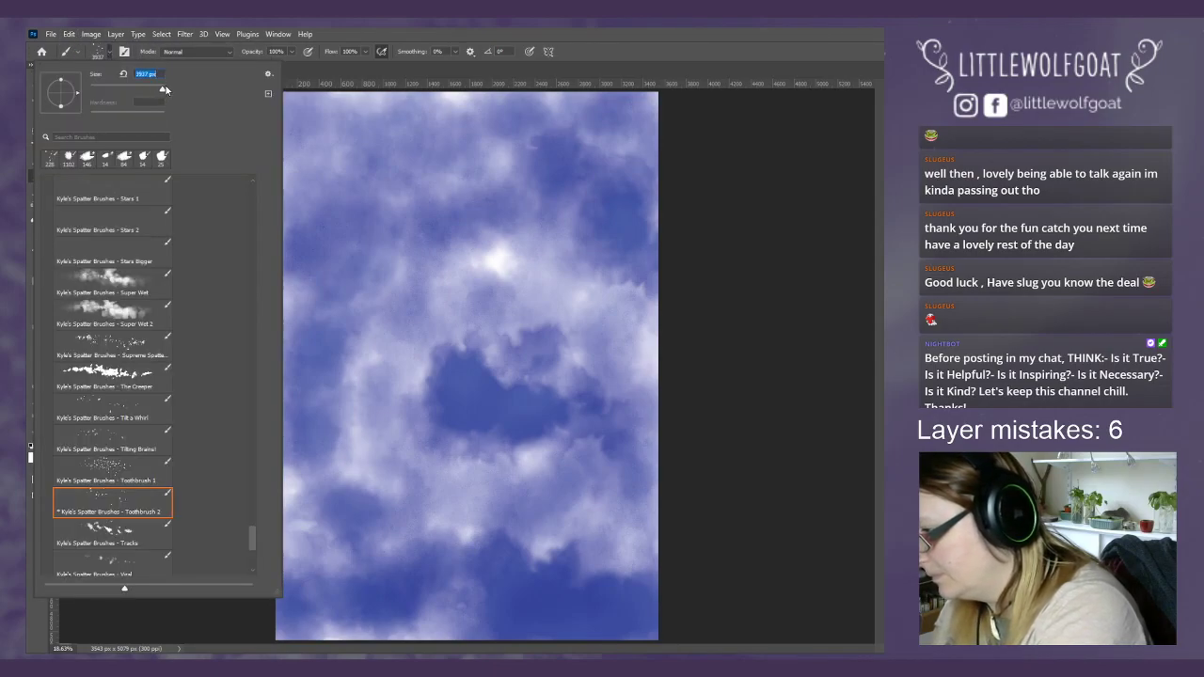
left_click_drag(164, 90, 157, 88)
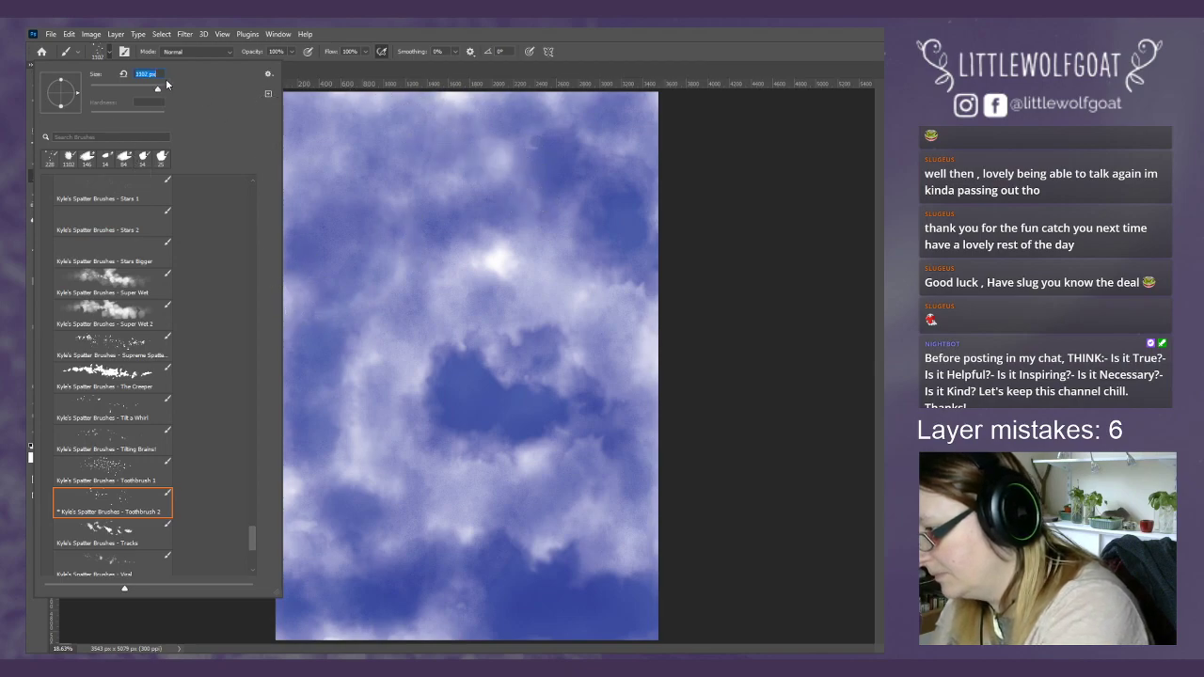
left_click(319, 68)
left_click(303, 202)
left_click(416, 198)
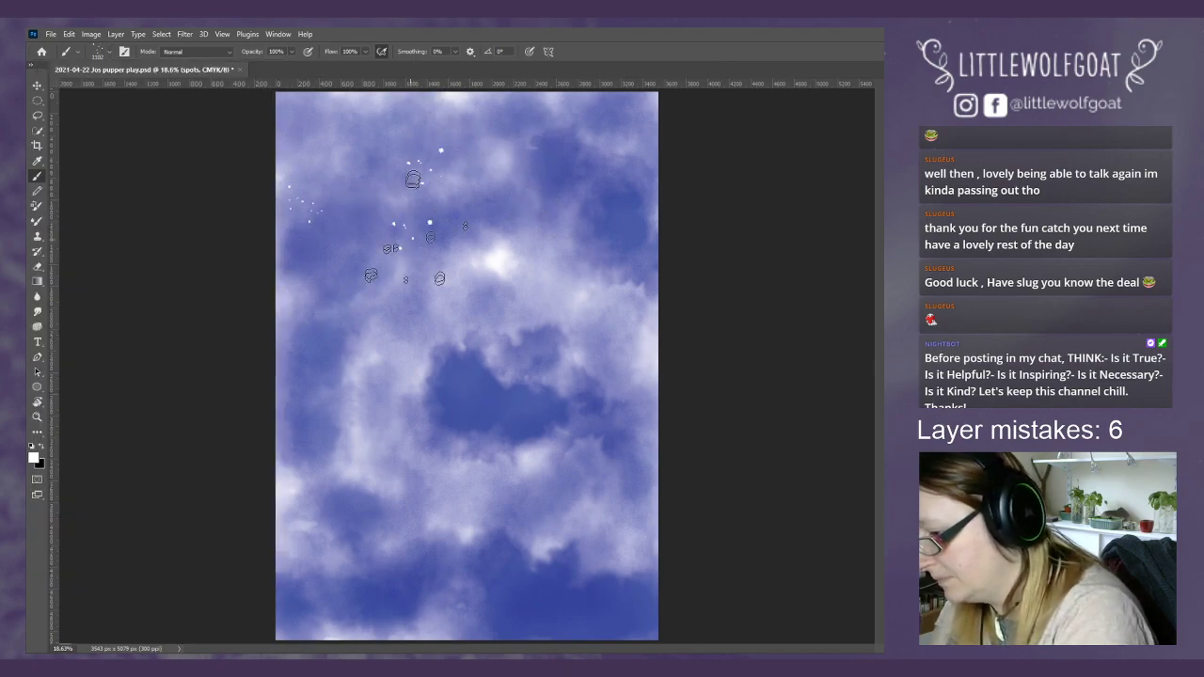
mouse_move(365, 376)
left_mouse_down()
mouse_move(489, 339)
mouse_move(565, 235)
mouse_move(479, 170)
mouse_move(340, 147)
mouse_move(564, 193)
left_mouse_up()
mouse_move(367, 565)
left_mouse_down()
mouse_move(541, 524)
mouse_move(625, 475)
left_mouse_up()
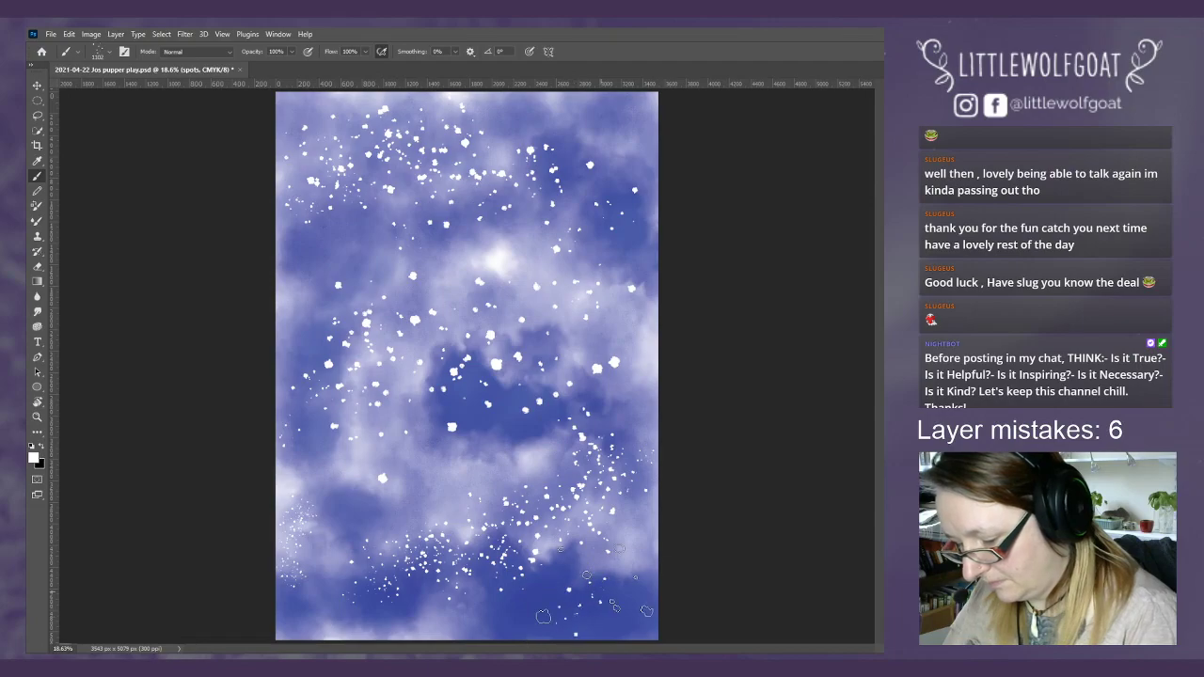
left_click(621, 132)
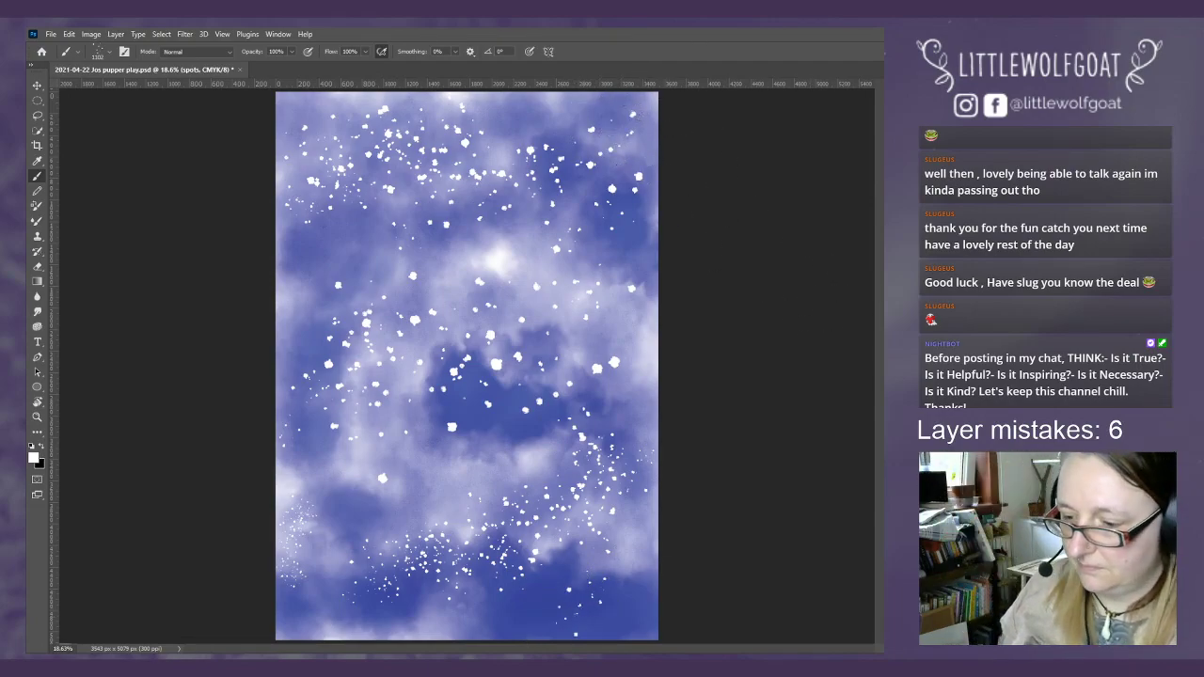
- Show the dog drawing again, scale it up to 107.84% with Free Transform and recentre it on the canvas
key("ctrl+comma")
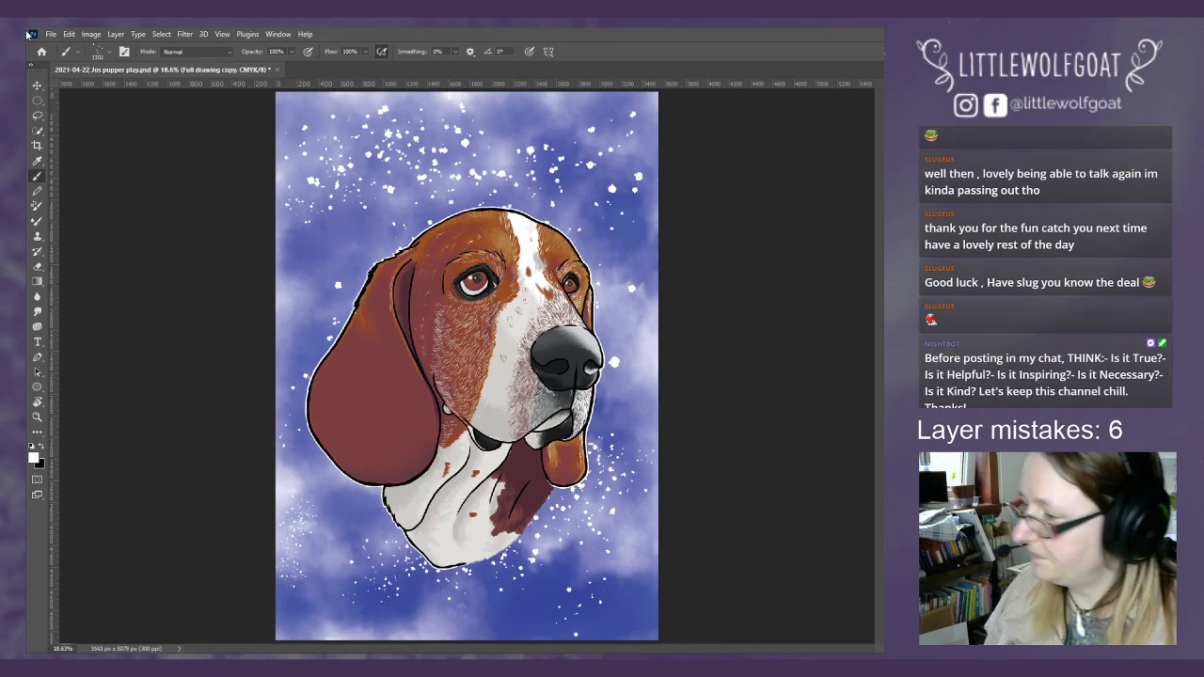
left_click(50, 35)
mouse_move(69, 38)
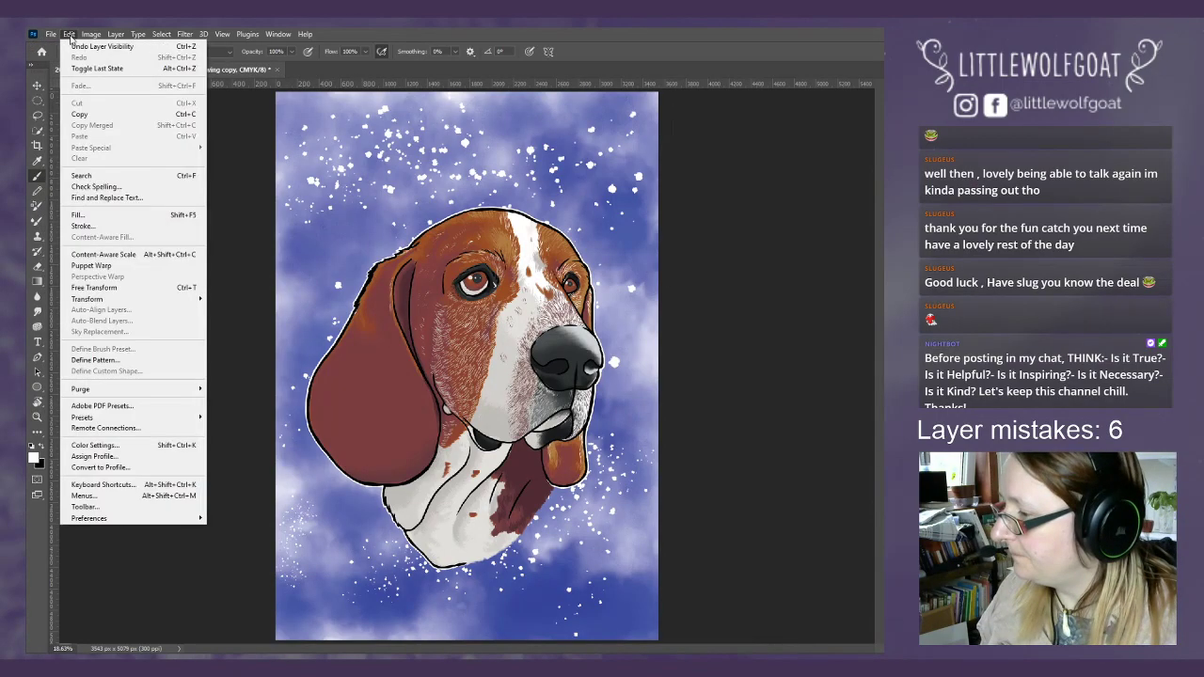
left_click(188, 287)
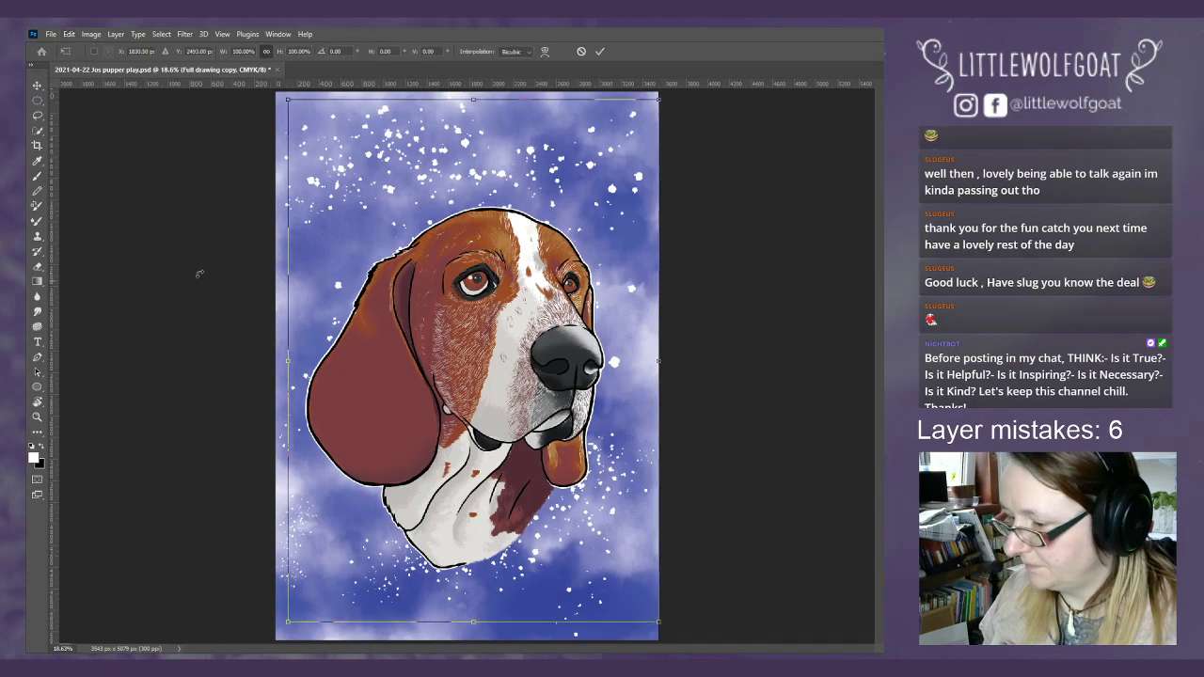
left_click_drag(287, 98, 258, 58)
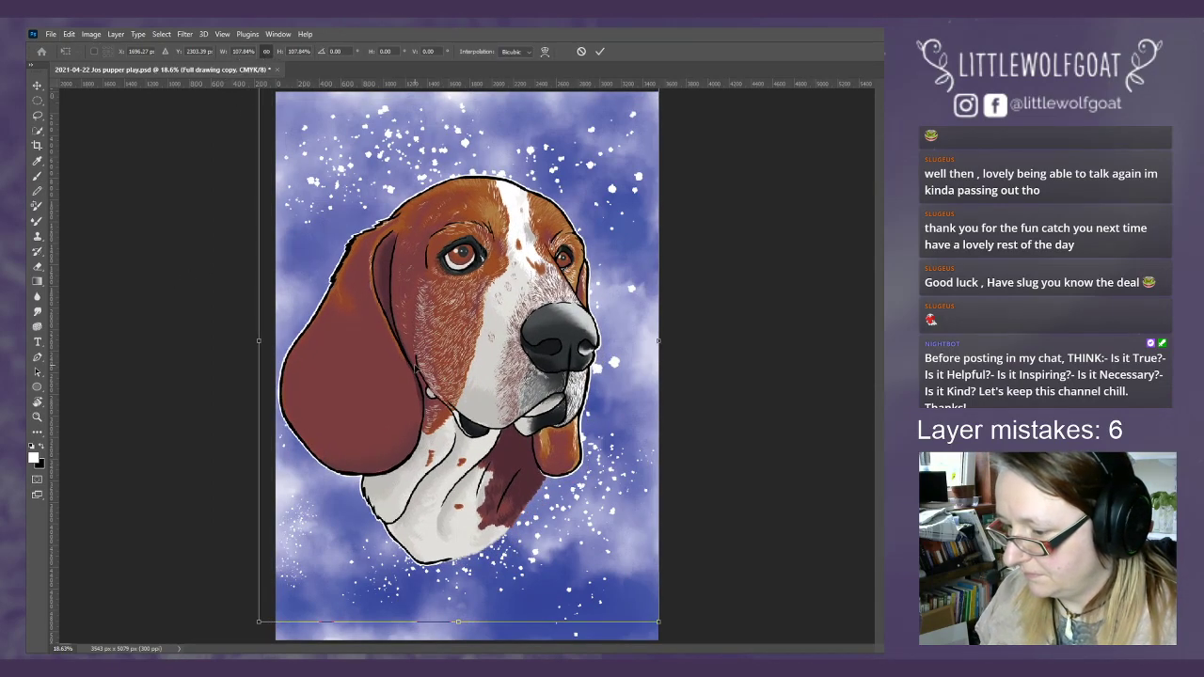
left_click_drag(415, 368, 438, 362)
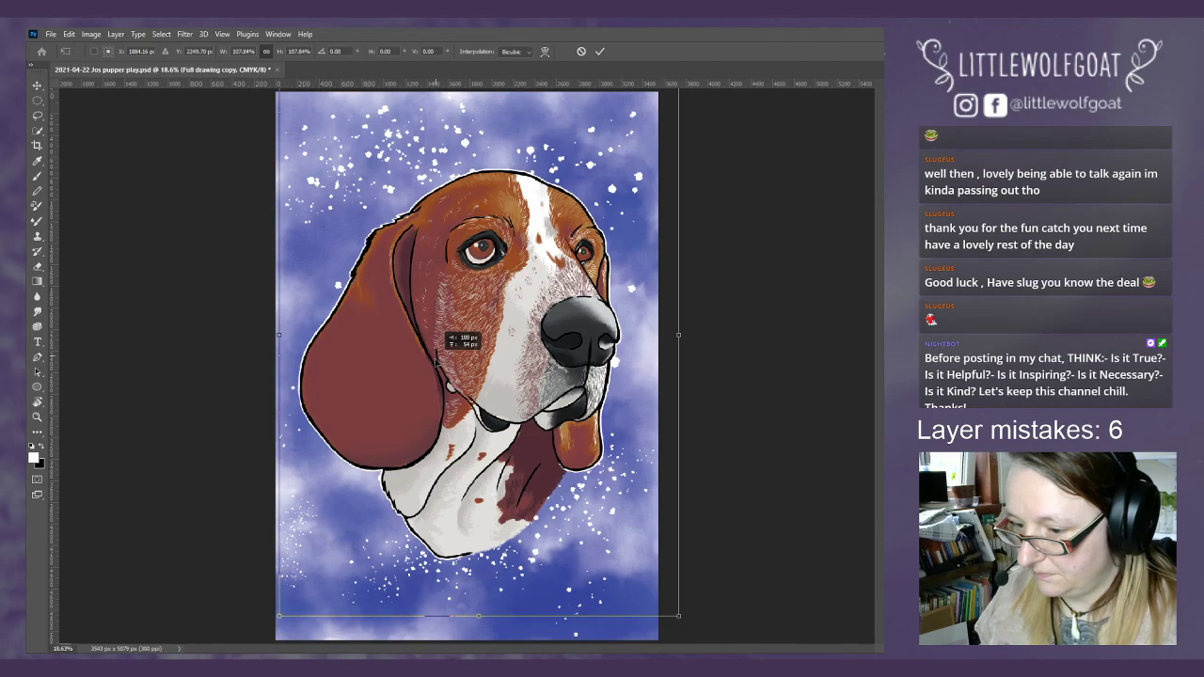
left_click_drag(441, 358, 440, 358)
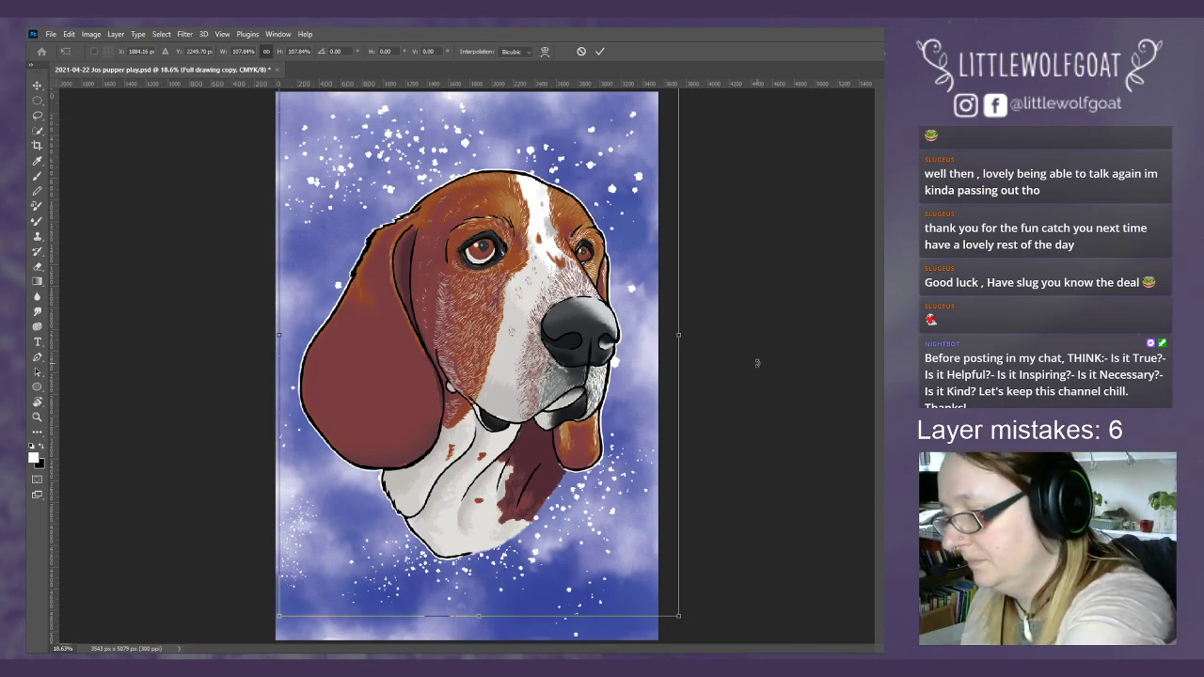
key("Return")
- Apply the dog's enlargement, scatter more large white spots on the spots layer around the portrait, and save the document
key("b")
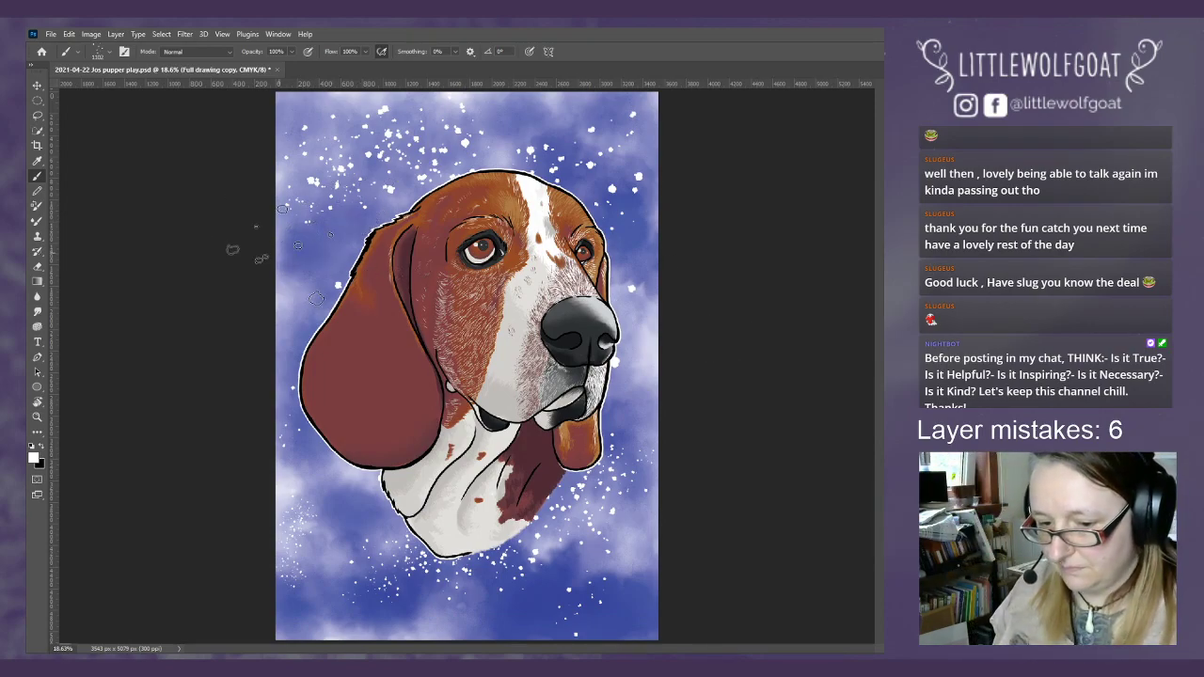
key("alt+]")
left_click(251, 295)
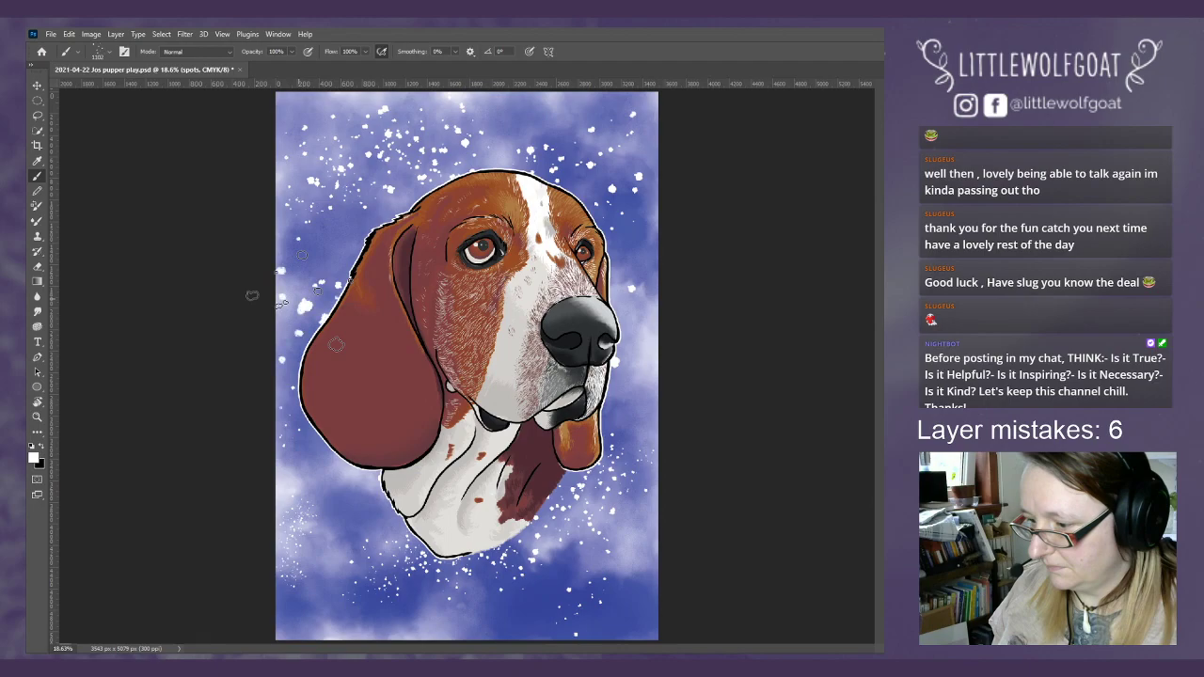
left_click(672, 574)
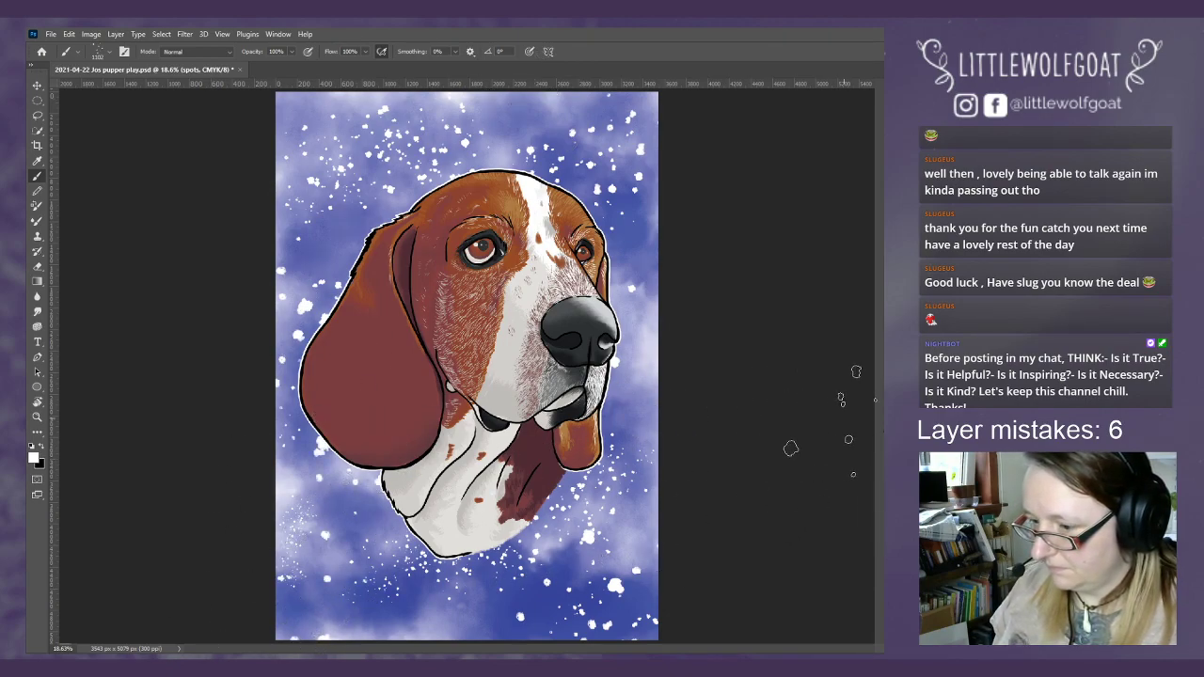
left_click(51, 34)
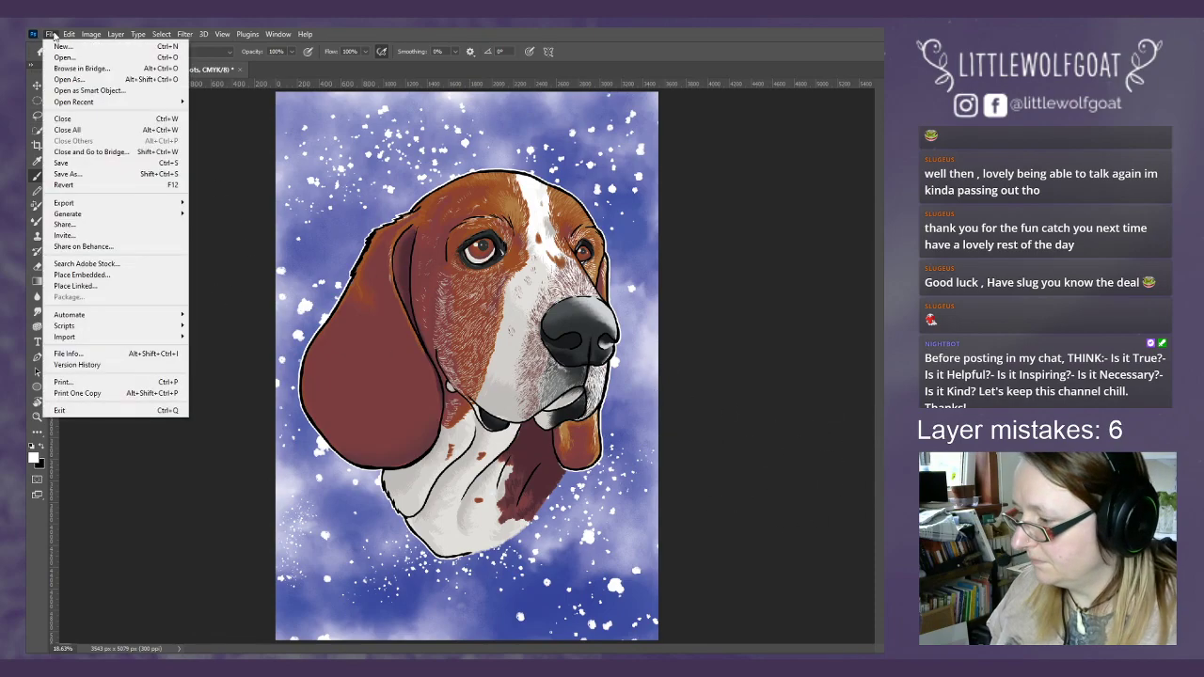
left_click(62, 162)
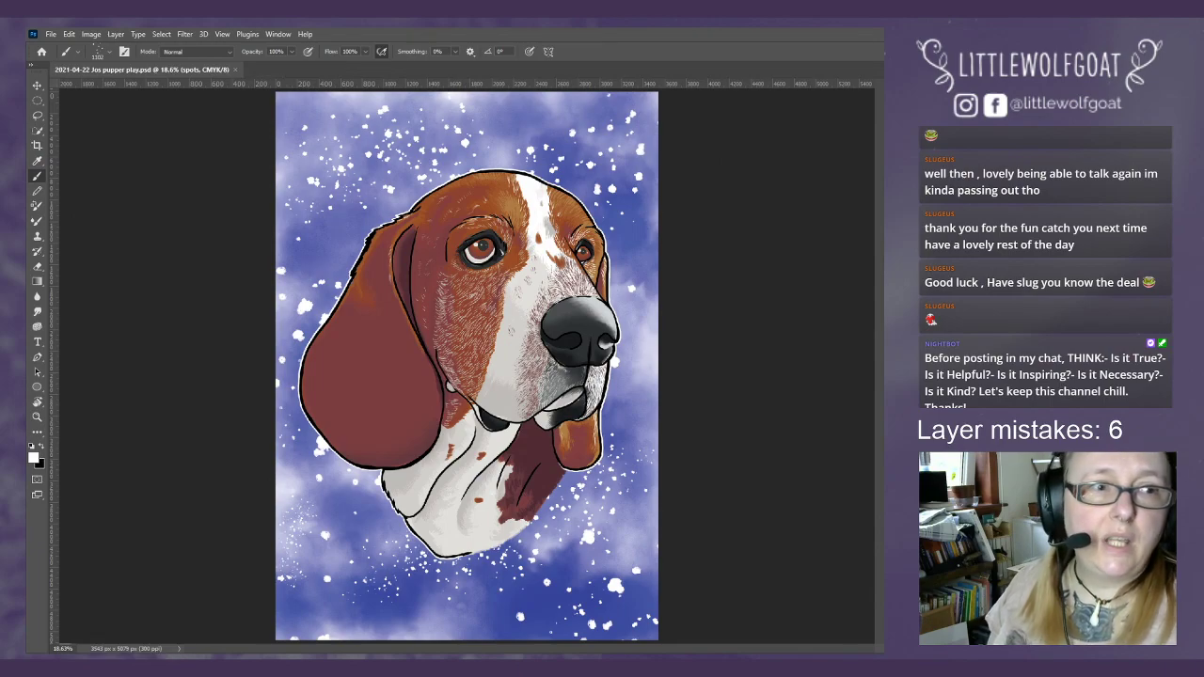
- Check the finished Chocolate Labrador artwork in the browser as a background reference and return to Photoshop
mouse_move(884, 222)
left_mouse_down()
mouse_move(591, 222)
mouse_move(70, 37)
mouse_move(69, 60)
left_mouse_up()
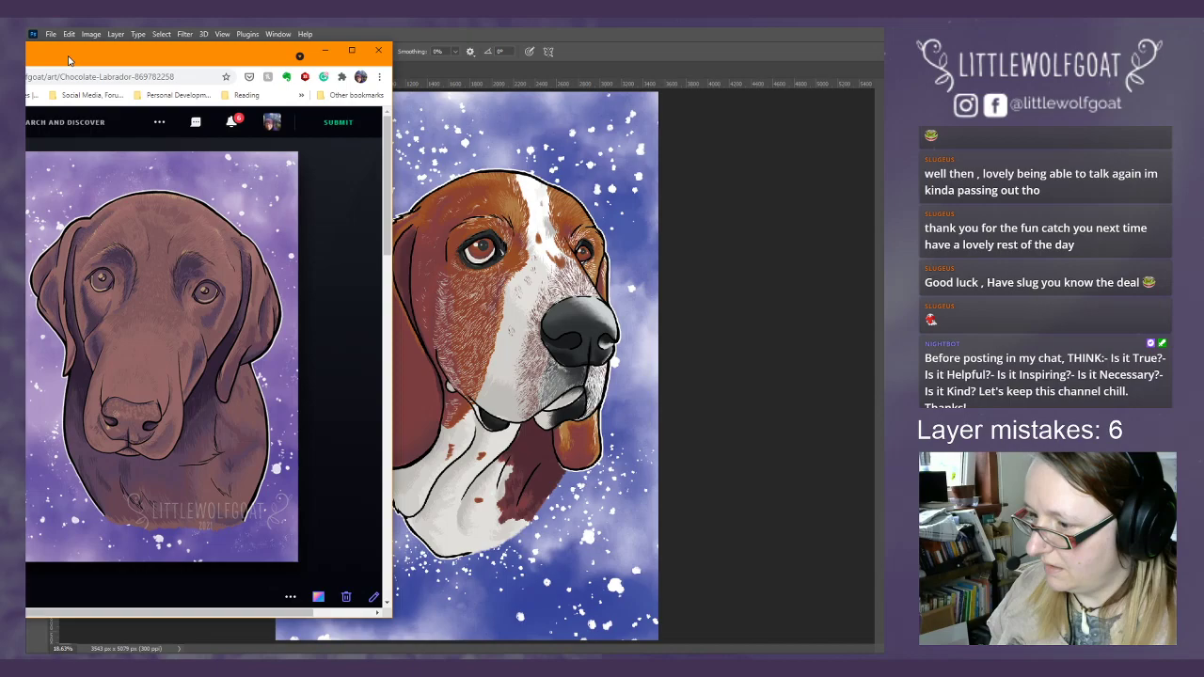
key("alt+Tab")
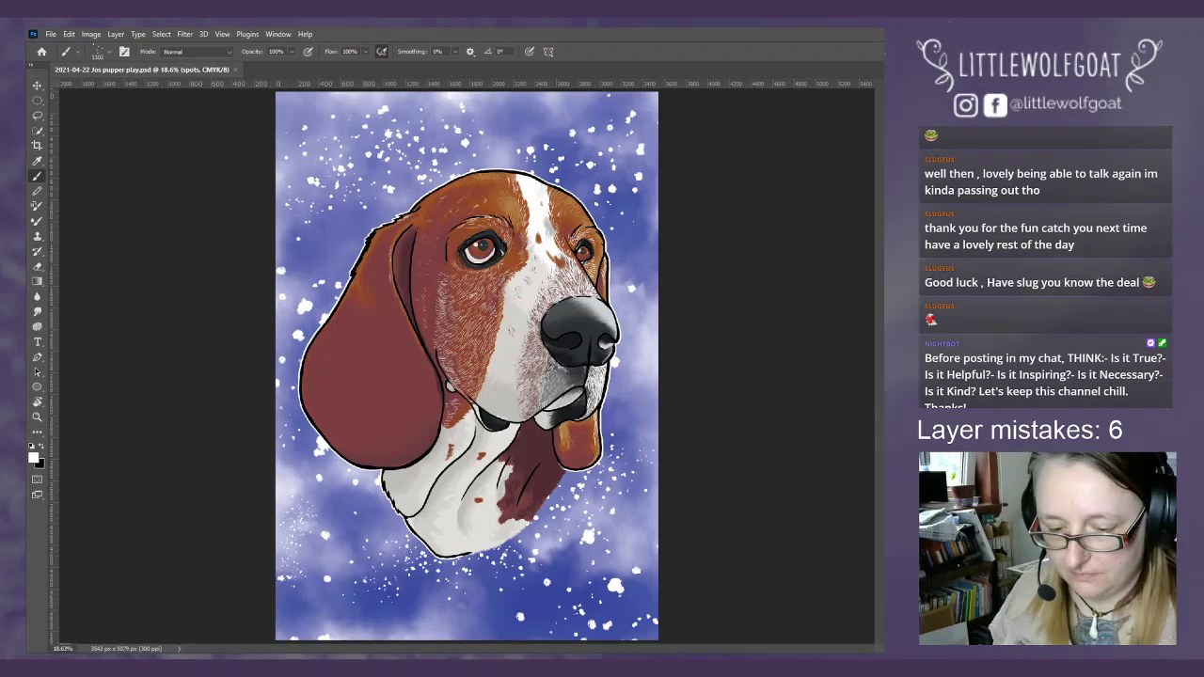
- Find the original "Full drawing" group behind the scaled copy and delete it together with its contents
key("alt+bracketleft")
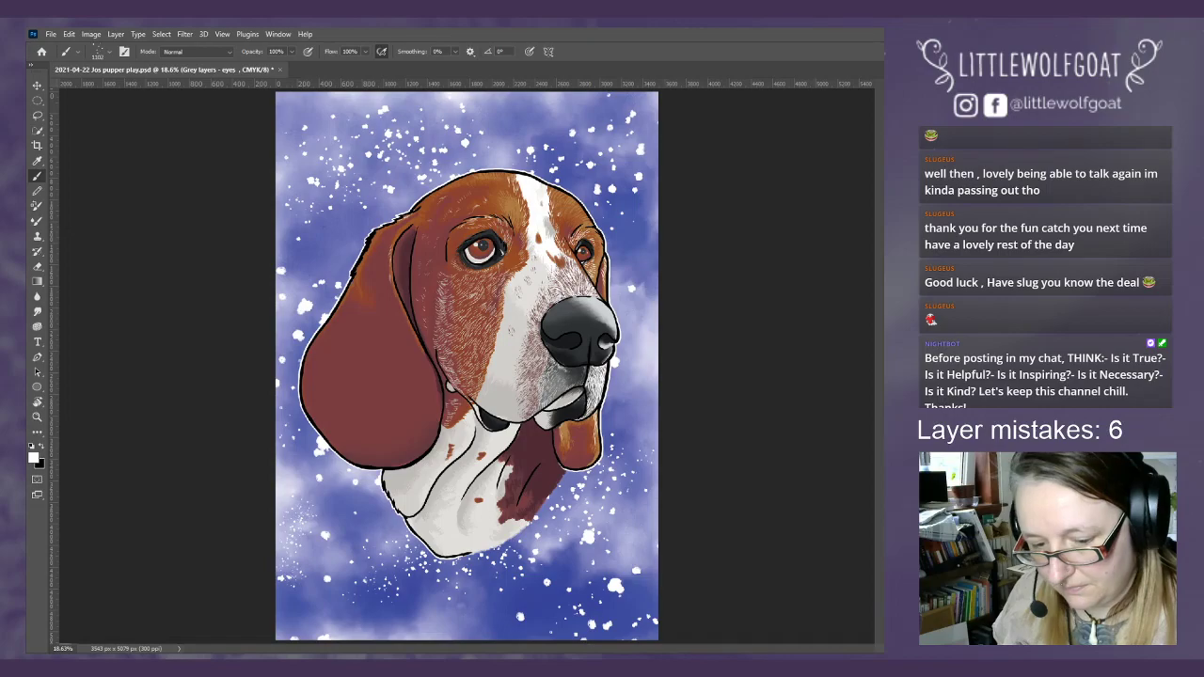
left_click(508, 265, "ctrl")
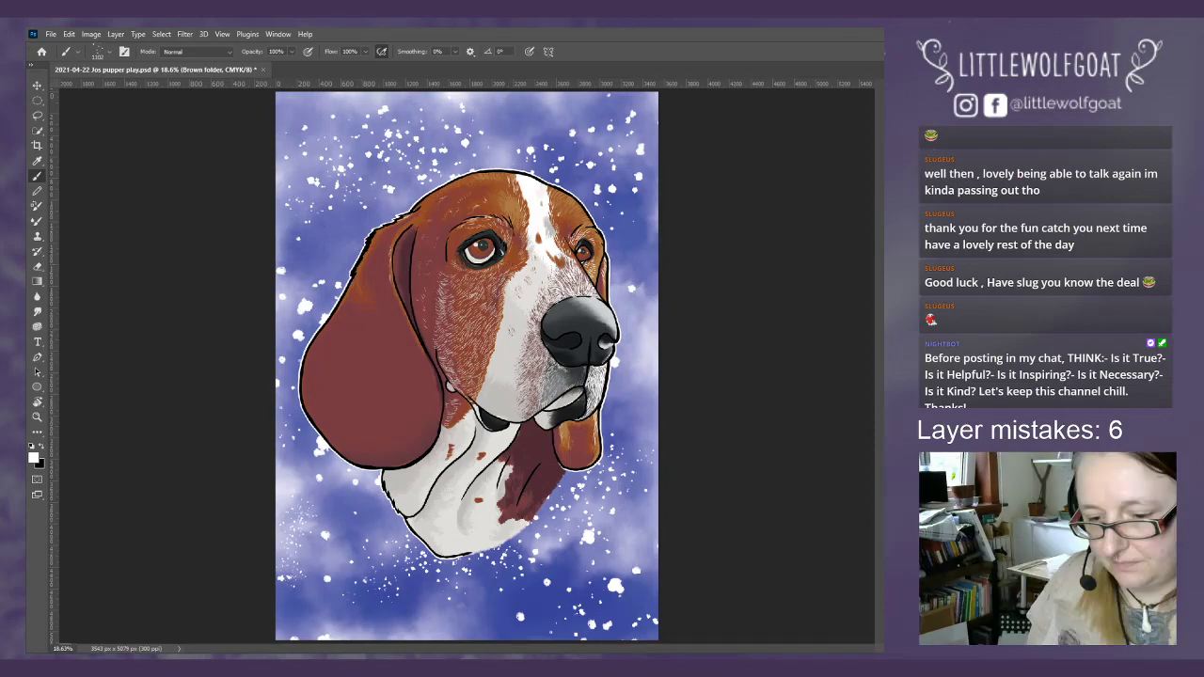
key("ctrl+z")
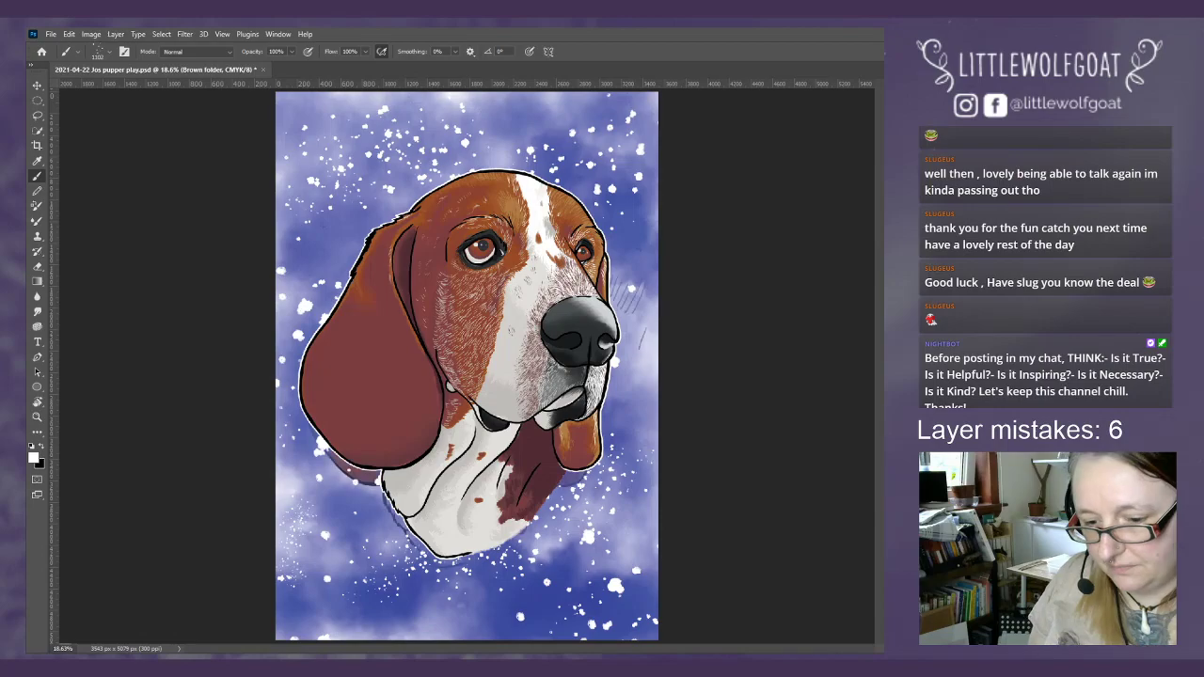
key("ctrl+z")
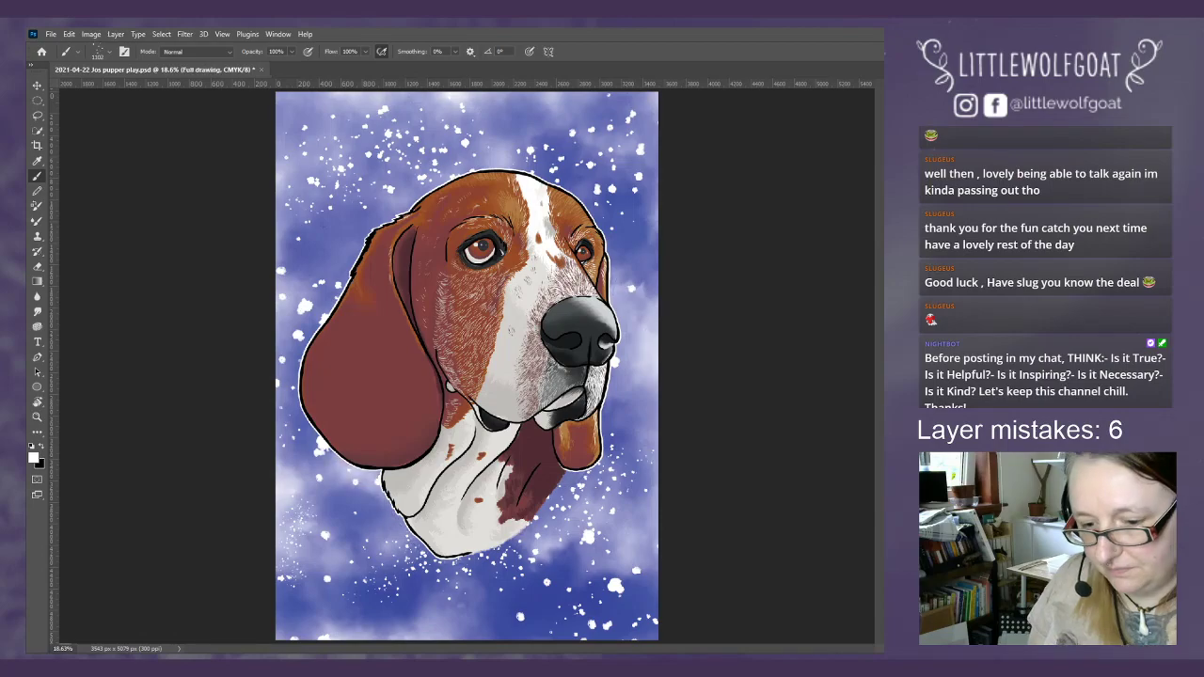
key("Delete")
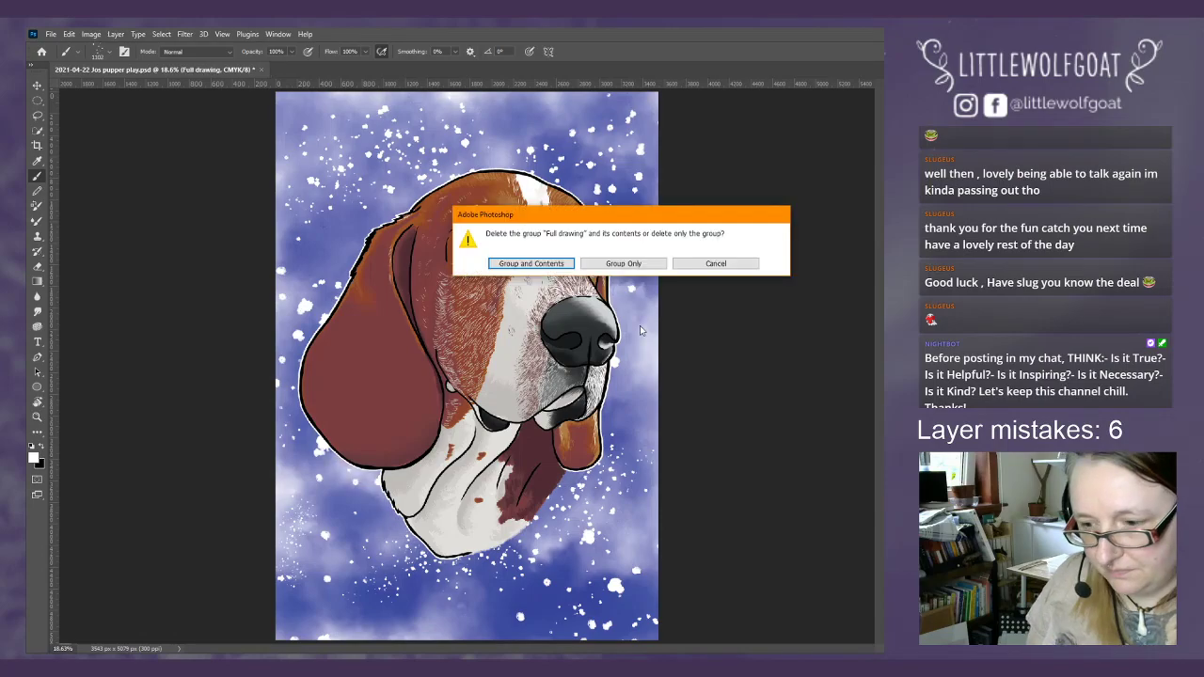
key("Return")
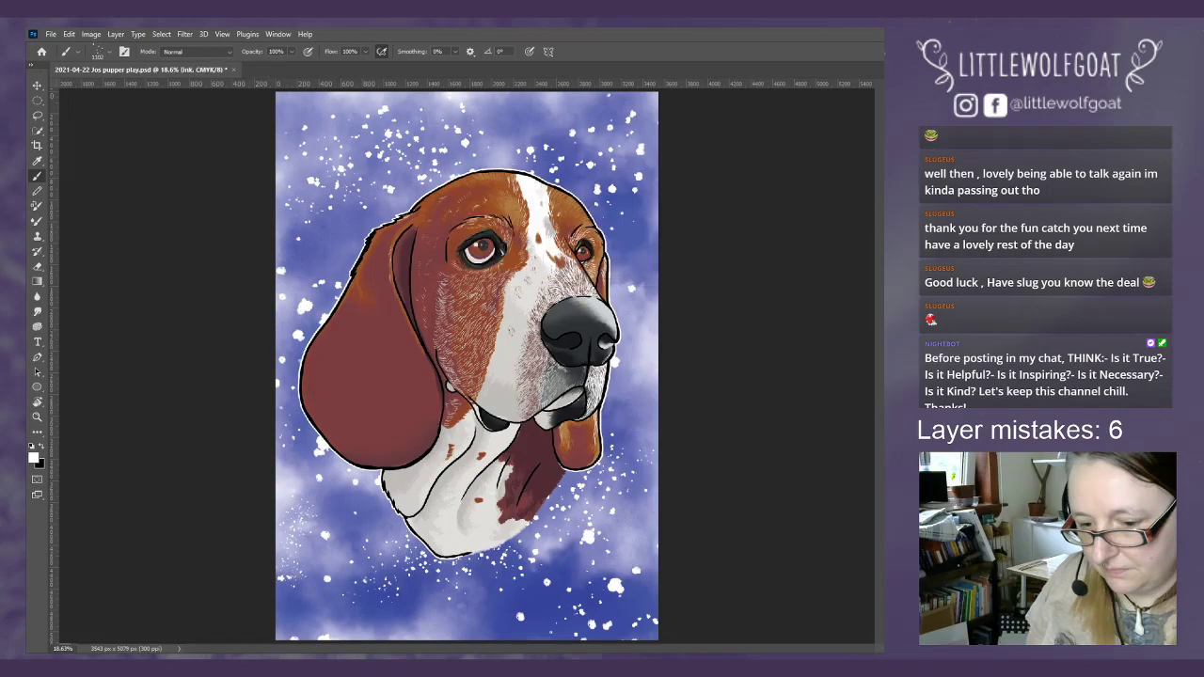
- Delete the leftover layers "ink", "sketch 3" and "sketch 2"
key("Delete")
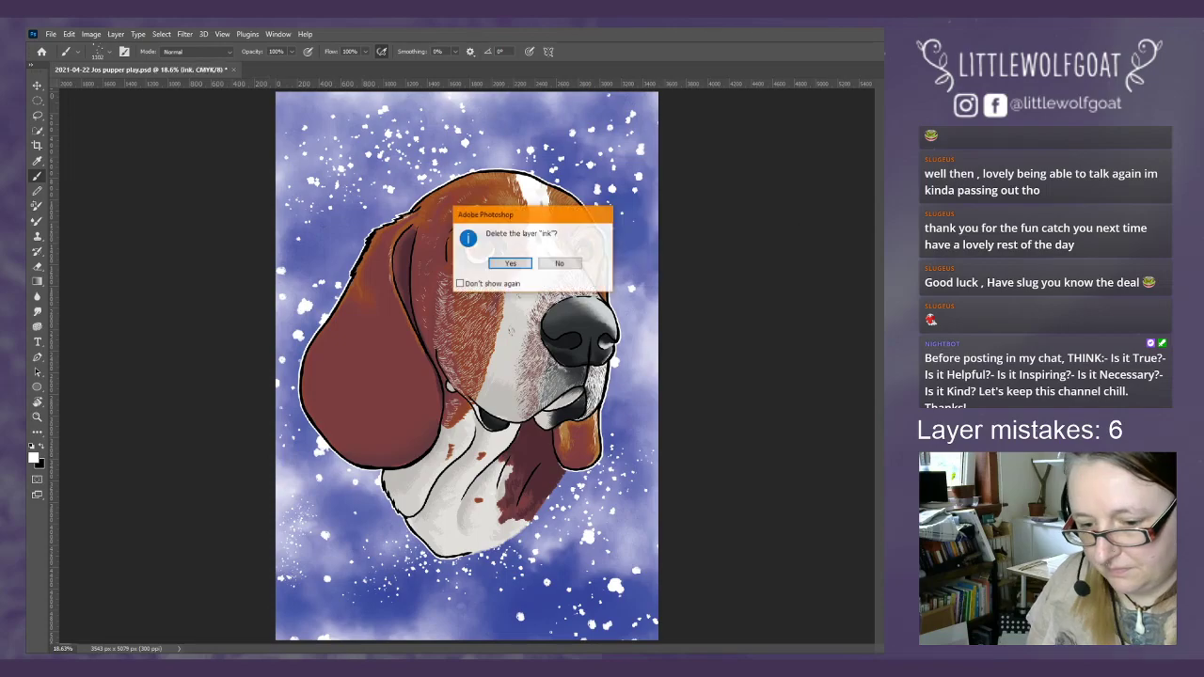
key("Return")
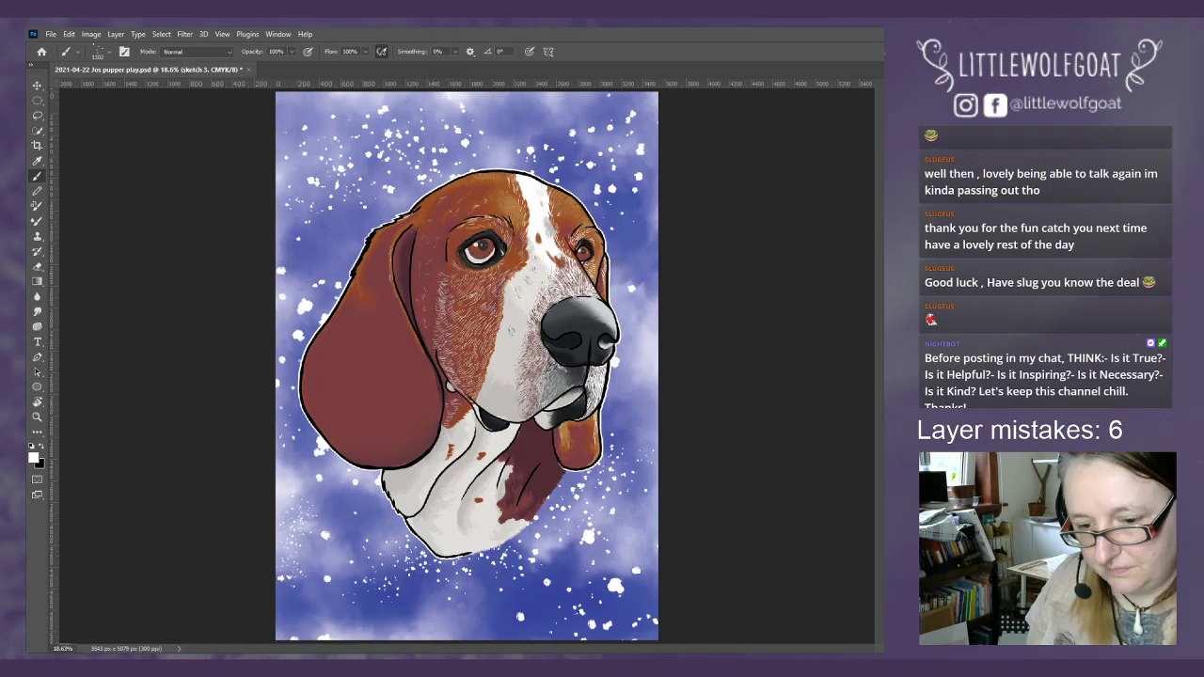
key("Delete")
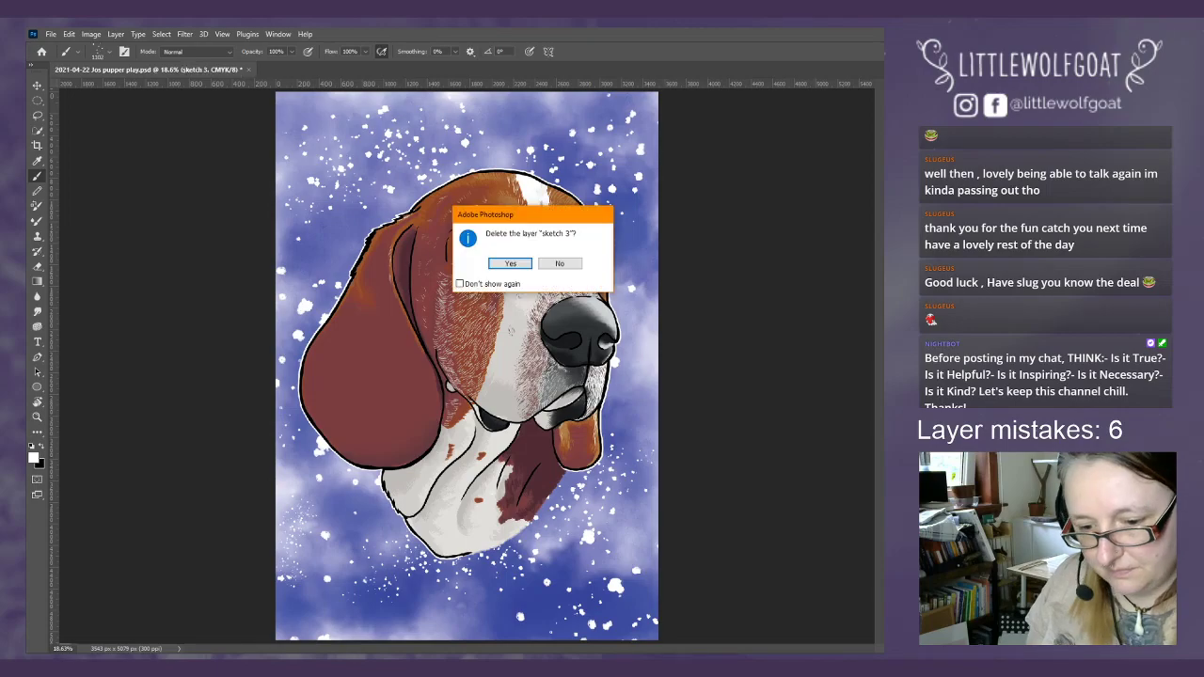
key("Return")
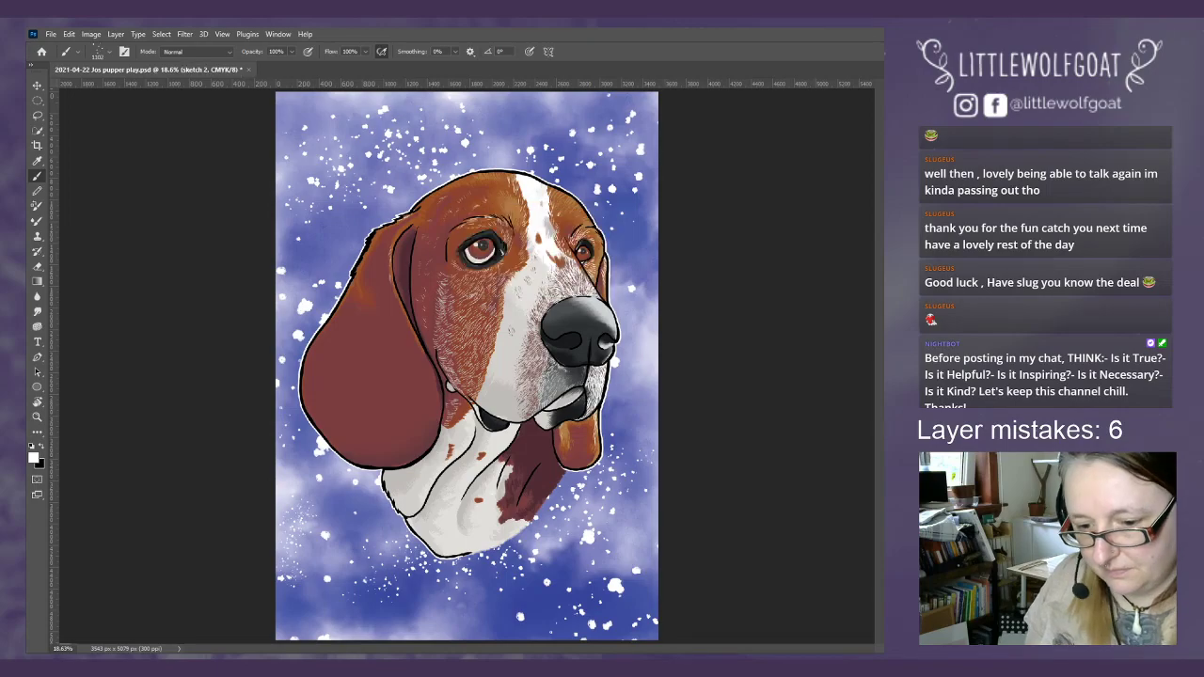
key("Delete")
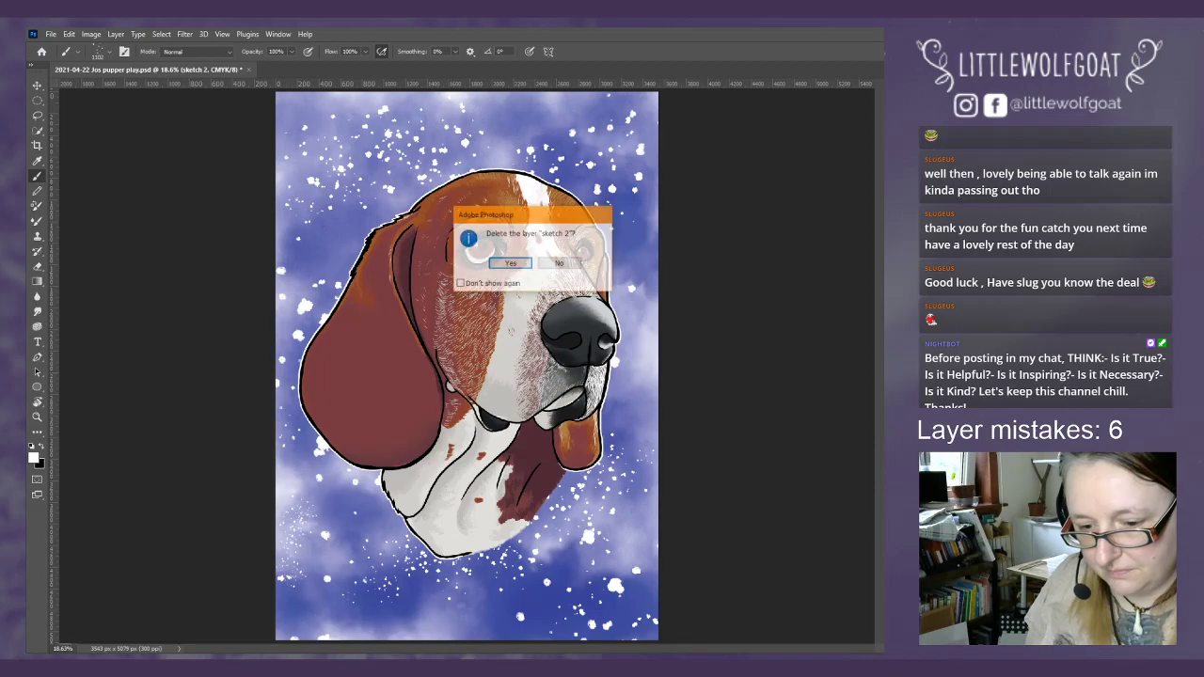
key("Return")
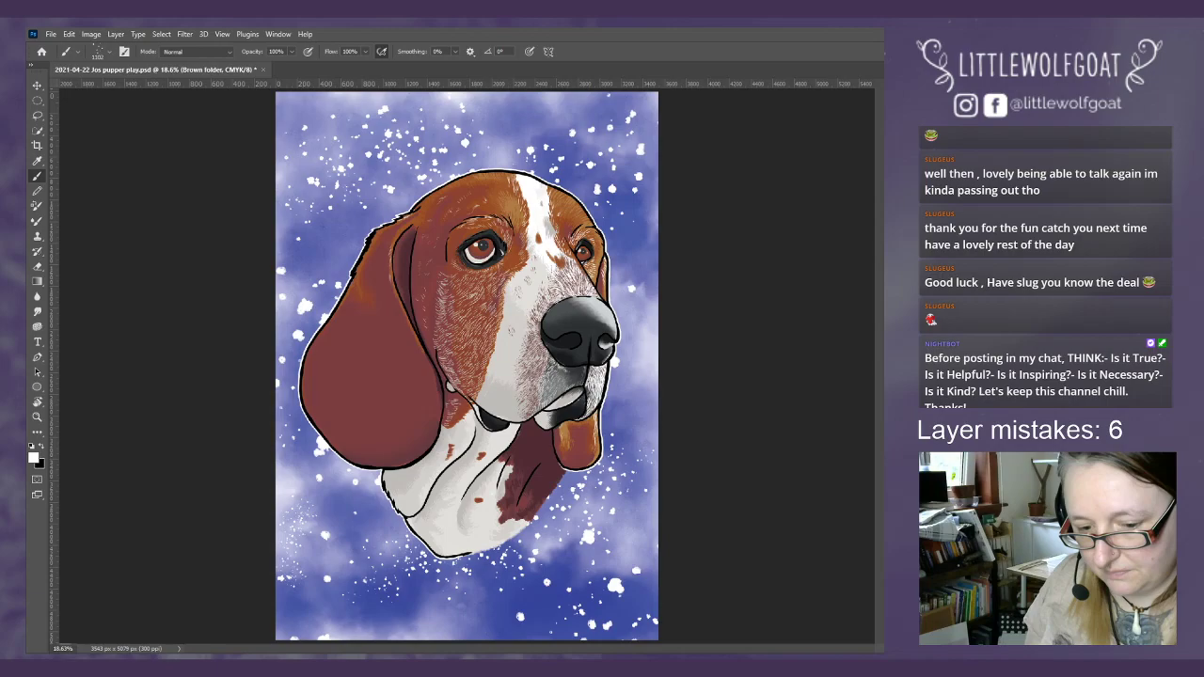
- Delete the "Archive" group together with its contents and save the document
key("alt+bracketleft")
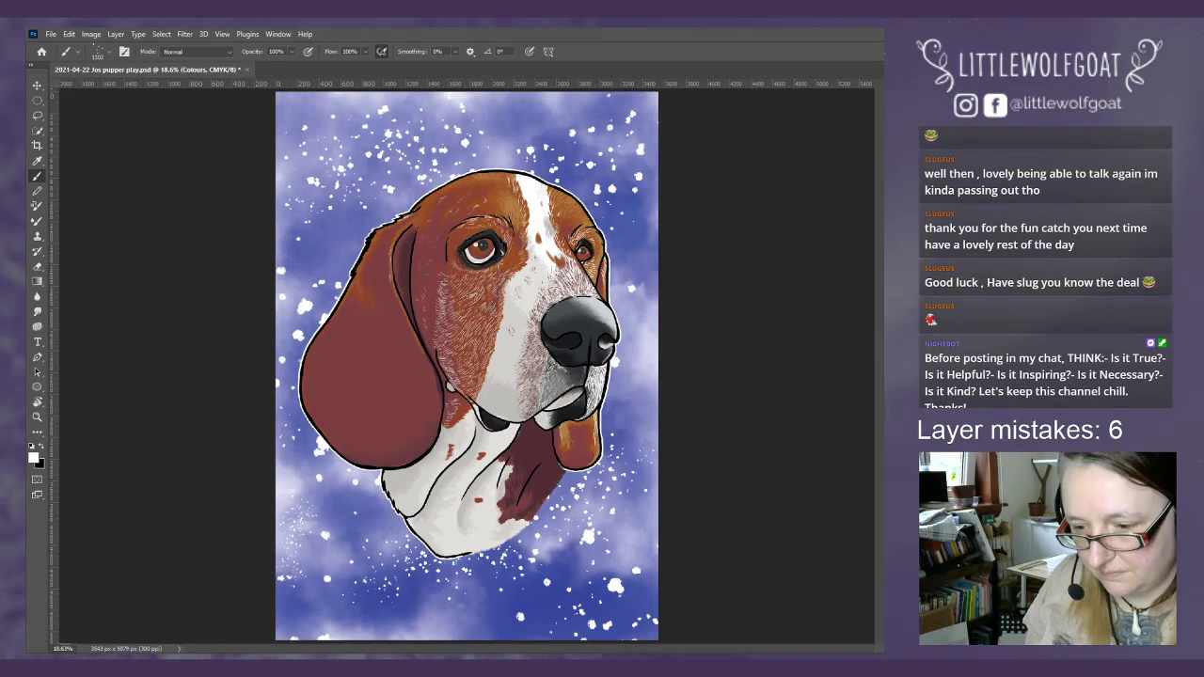
key("alt+bracketleft")
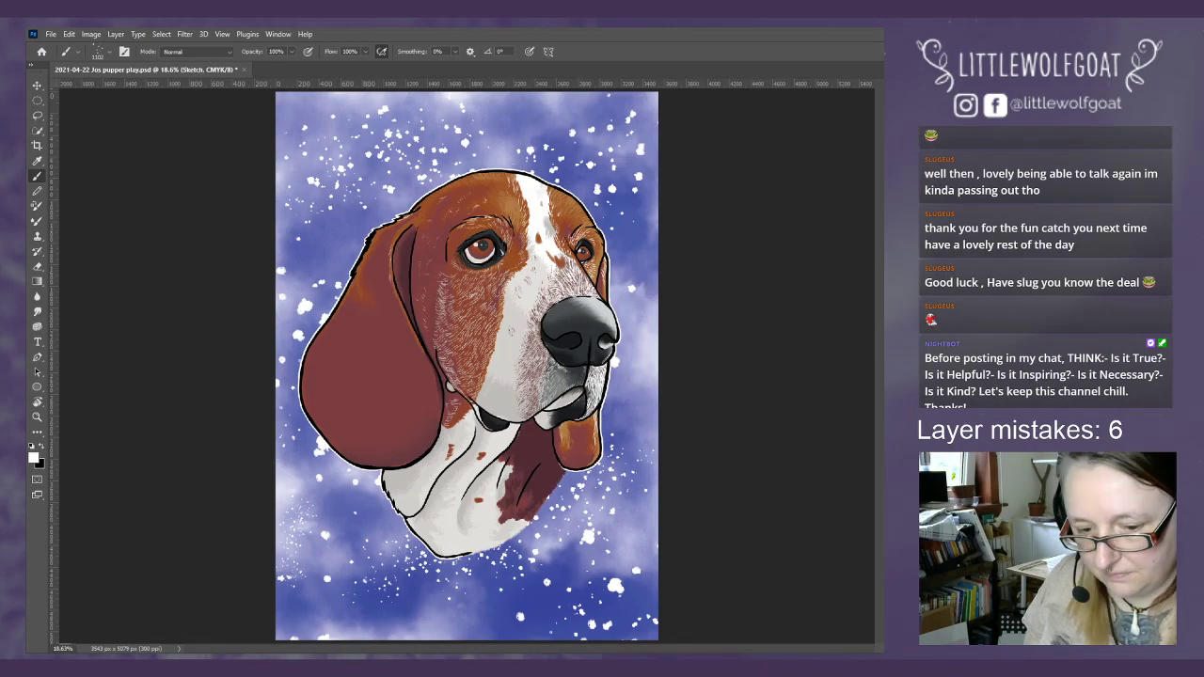
key("alt+bracketleft")
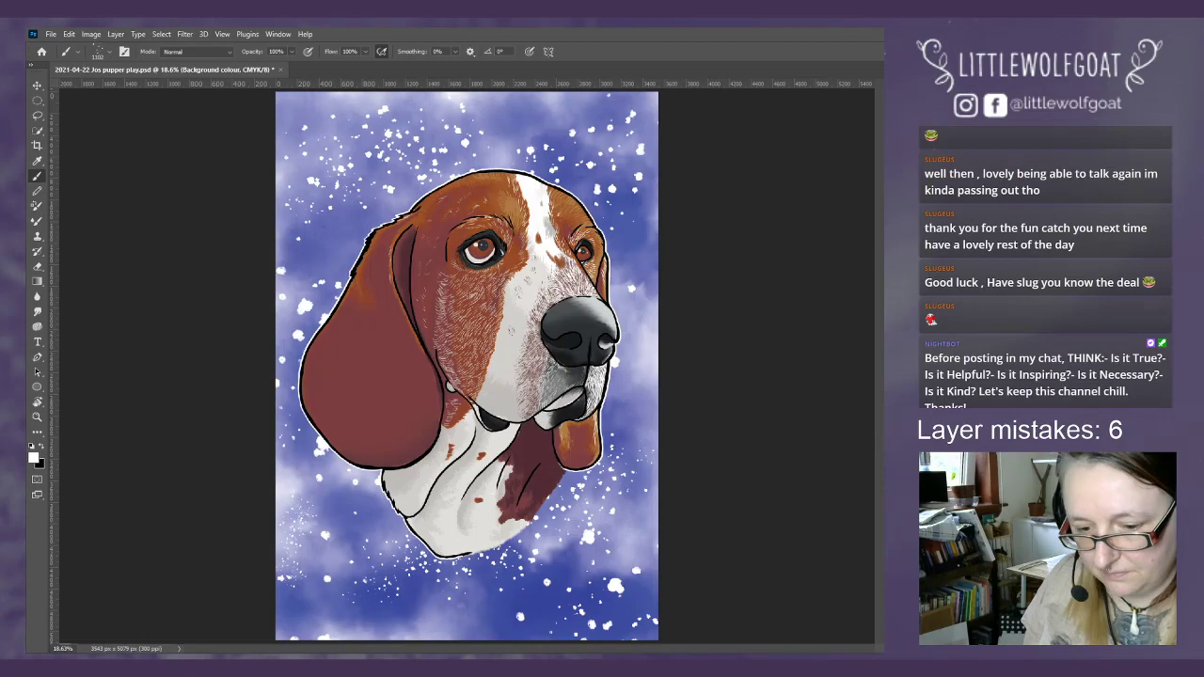
key("alt+bracketleft")
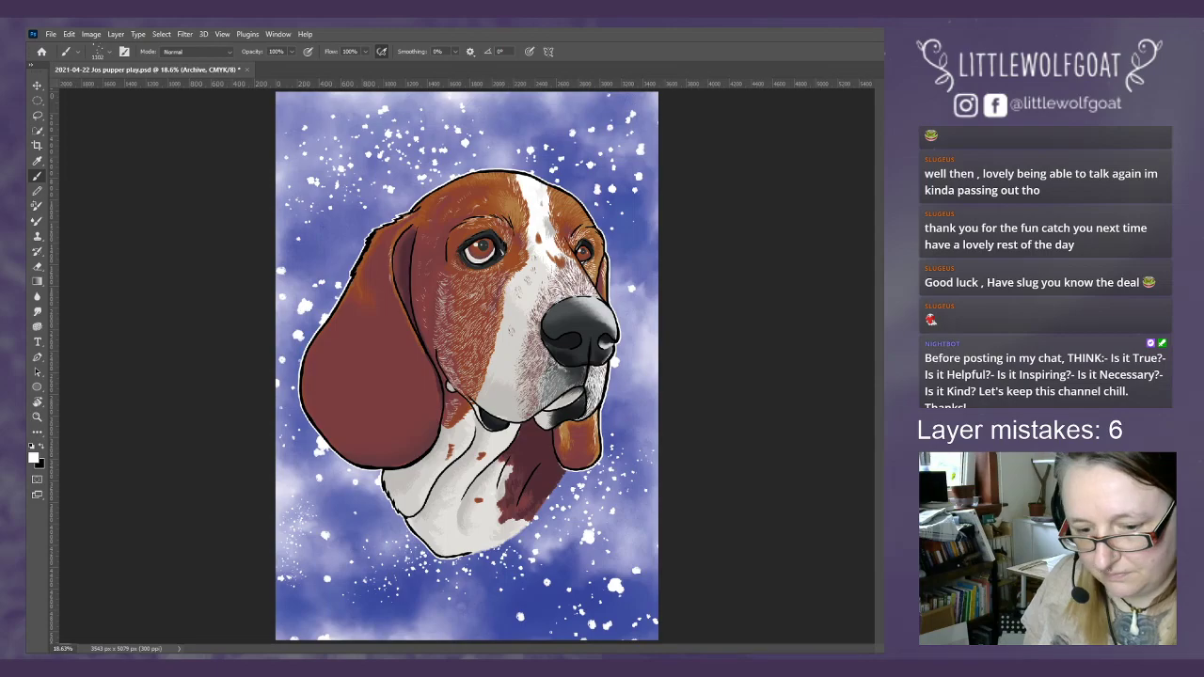
key("Delete")
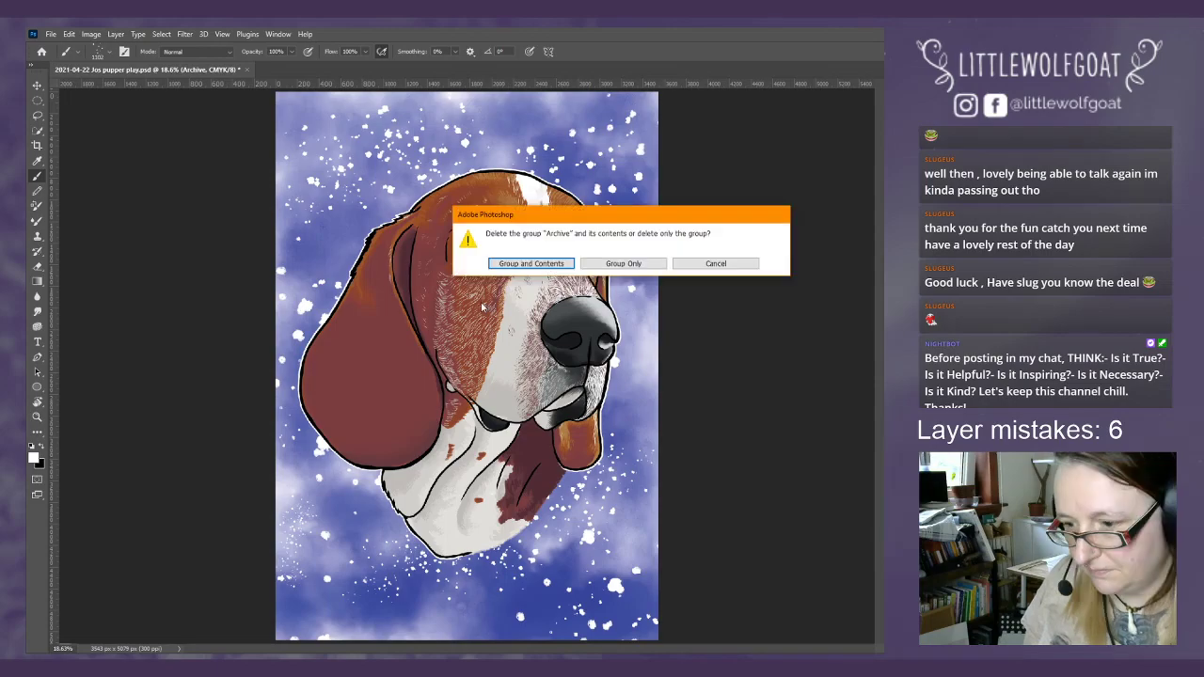
key("Return")
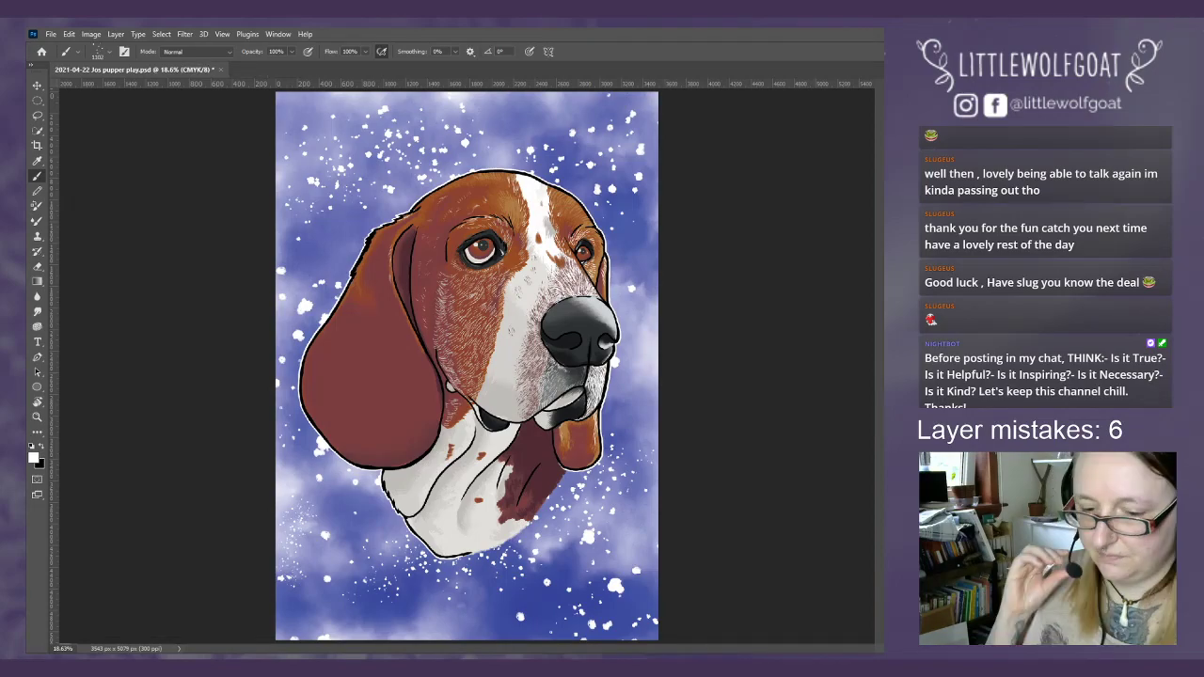
left_click(48, 34)
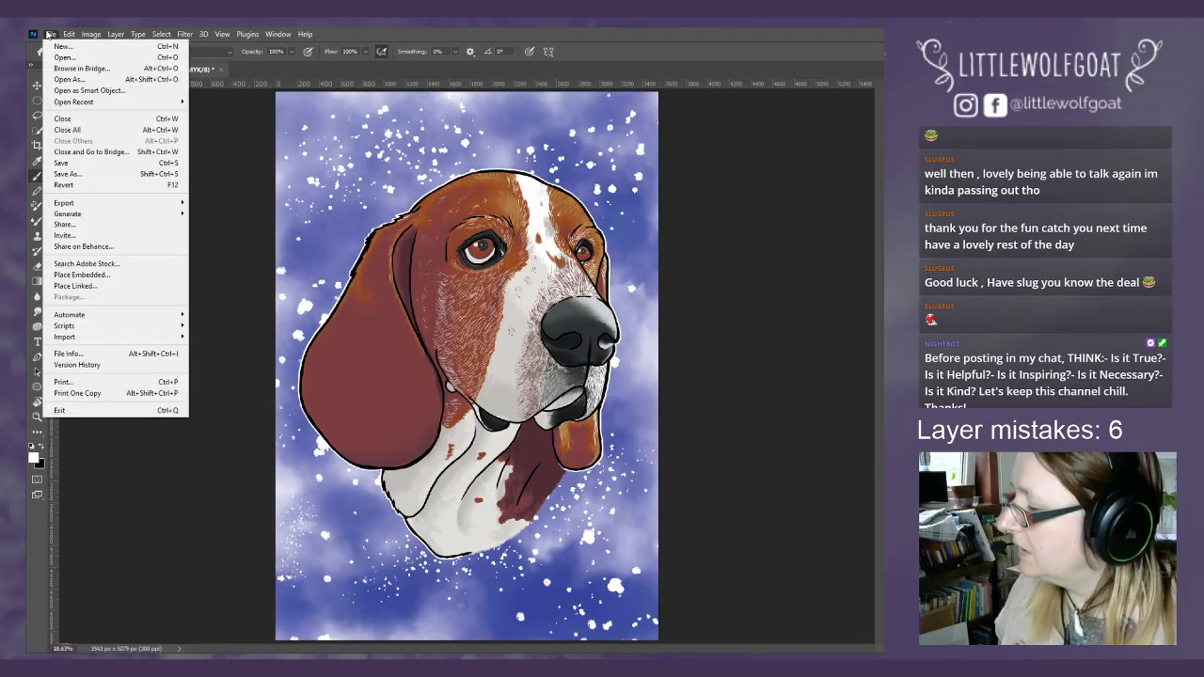
left_click(73, 162)
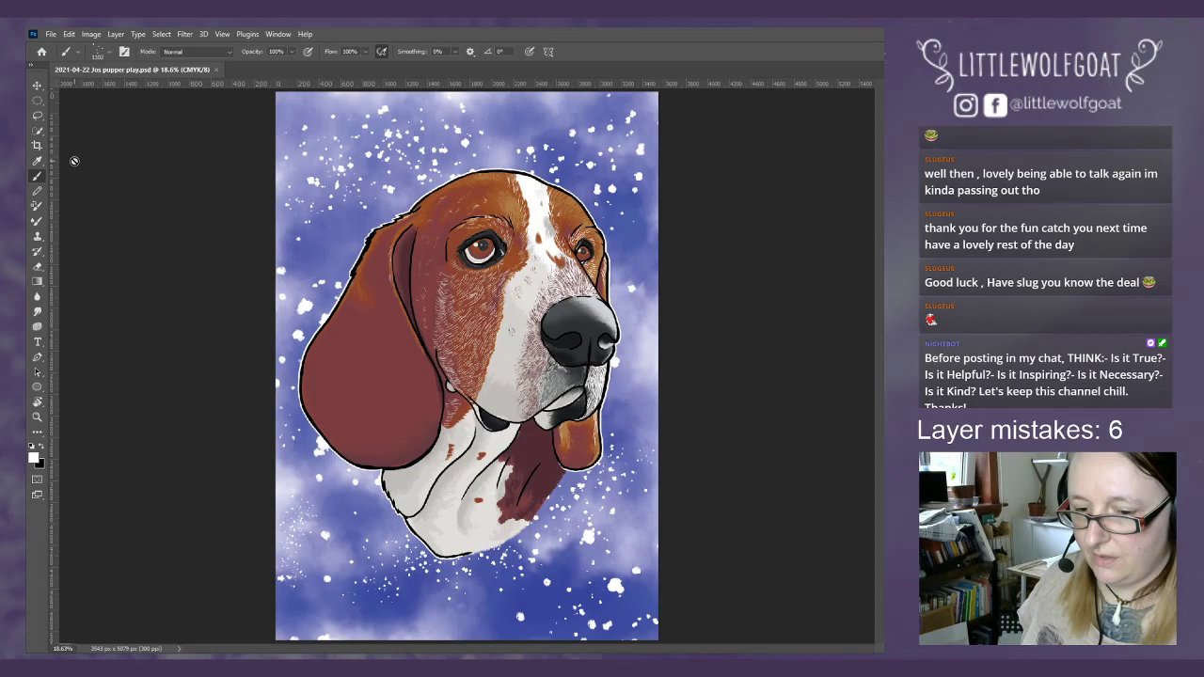
key("ctrl+z")
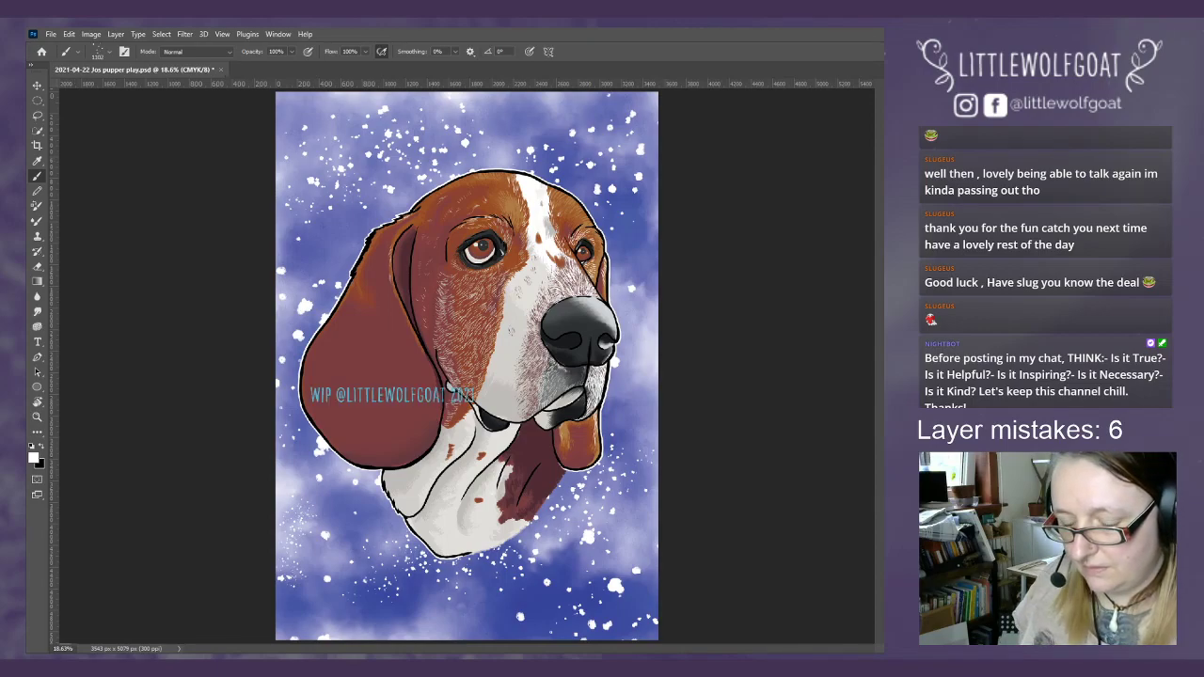
left_click(378, 396)
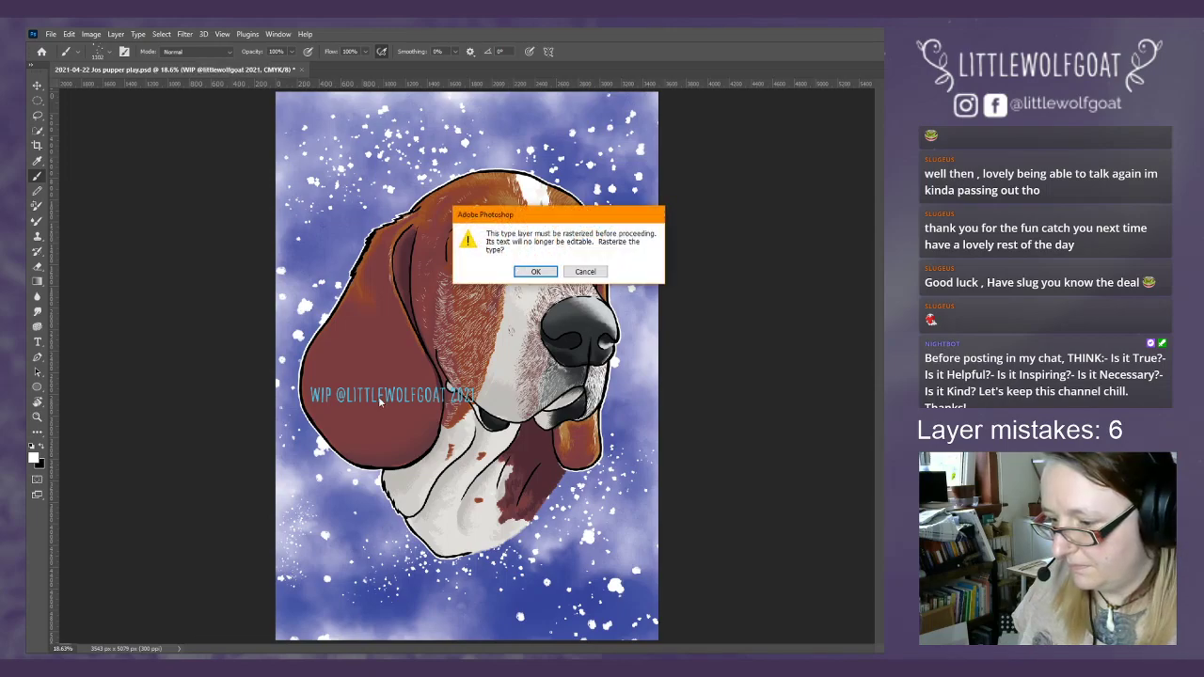
left_click(535, 270)
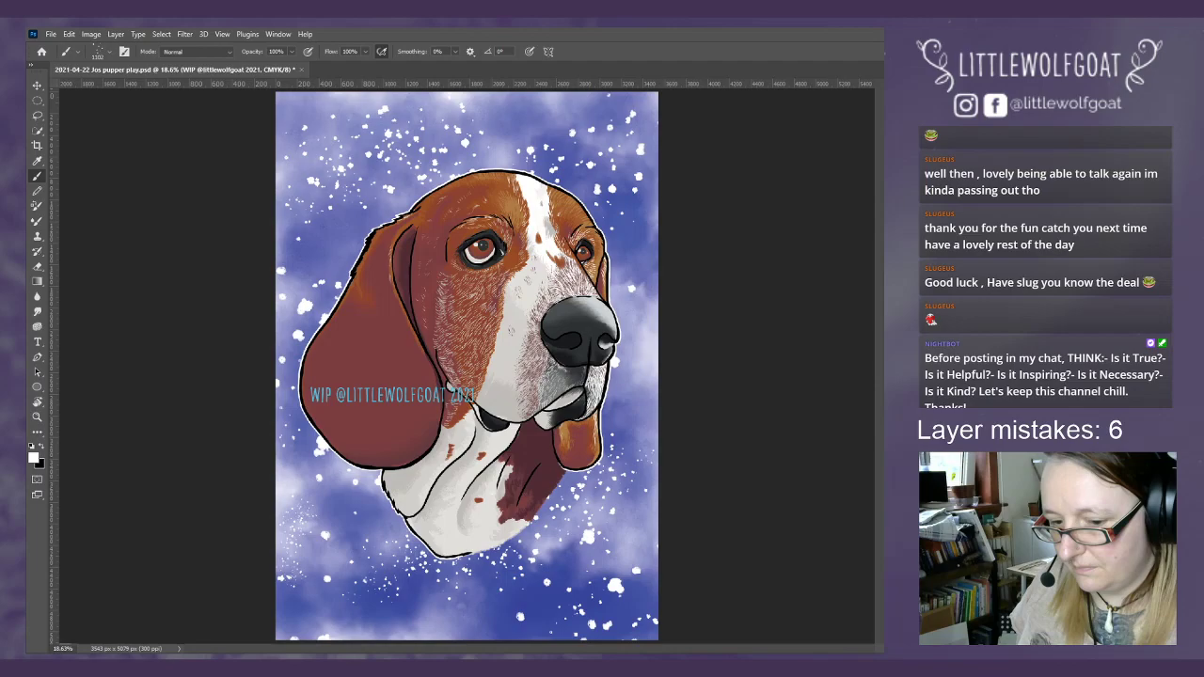
left_click(415, 395)
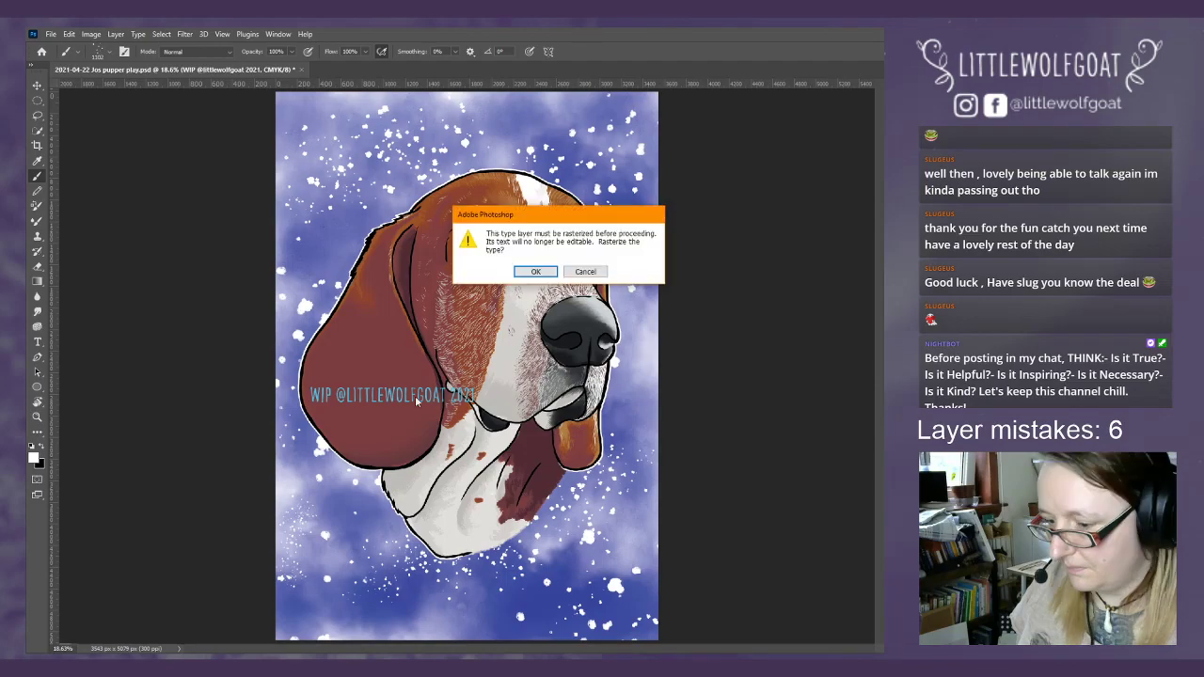
left_click(585, 272)
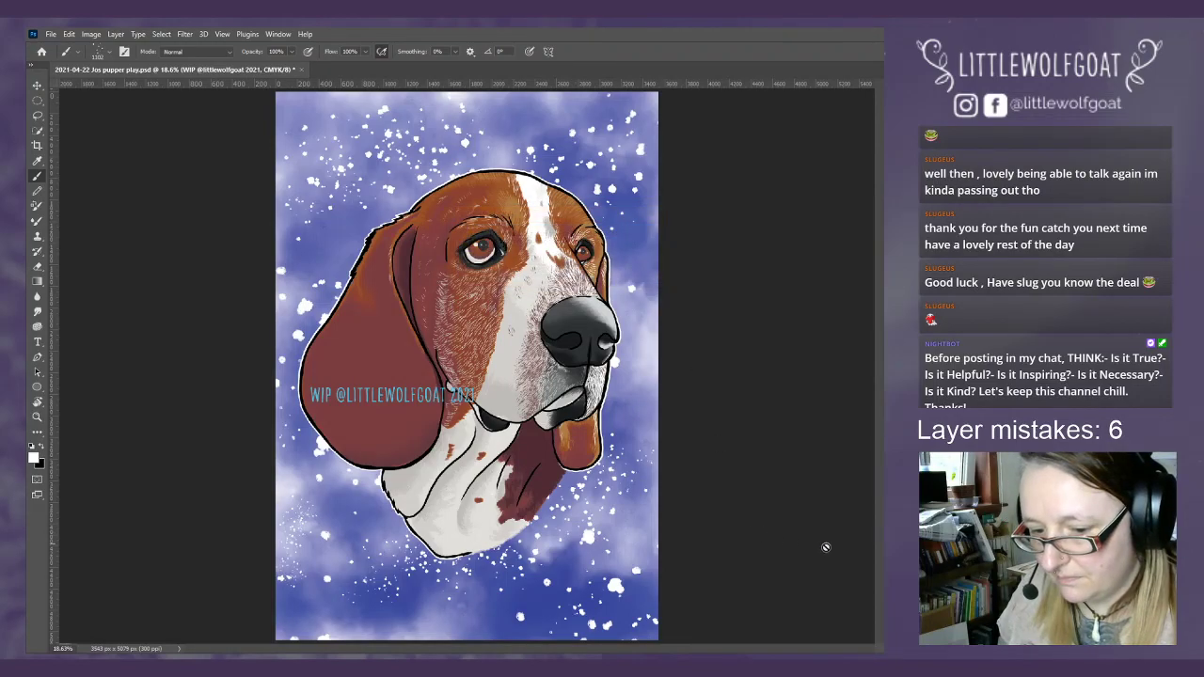
key("alt+bracketleft")
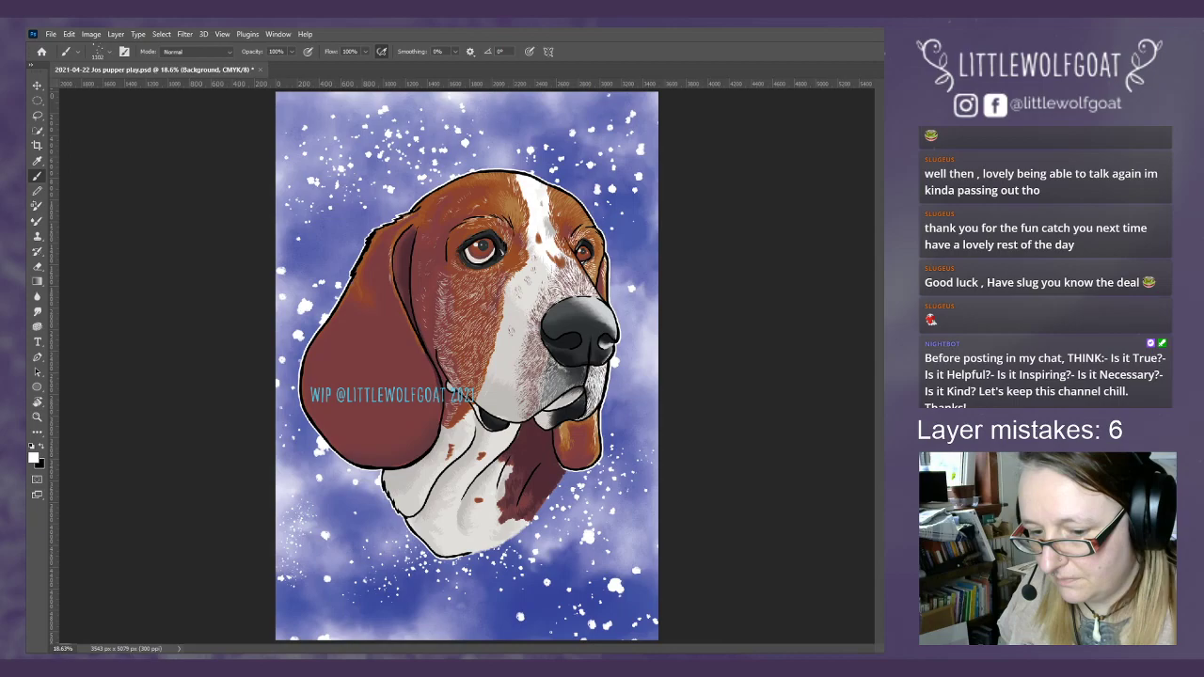
key("alt+bracketright")
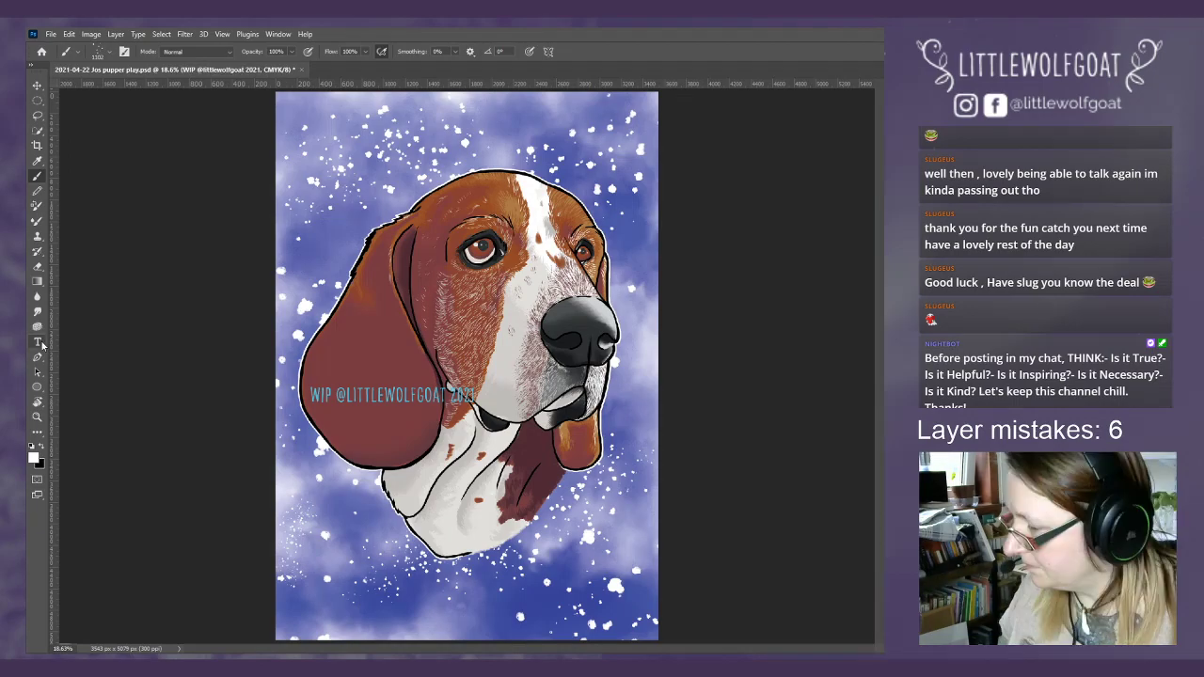
left_click(37, 342)
left_click(450, 393)
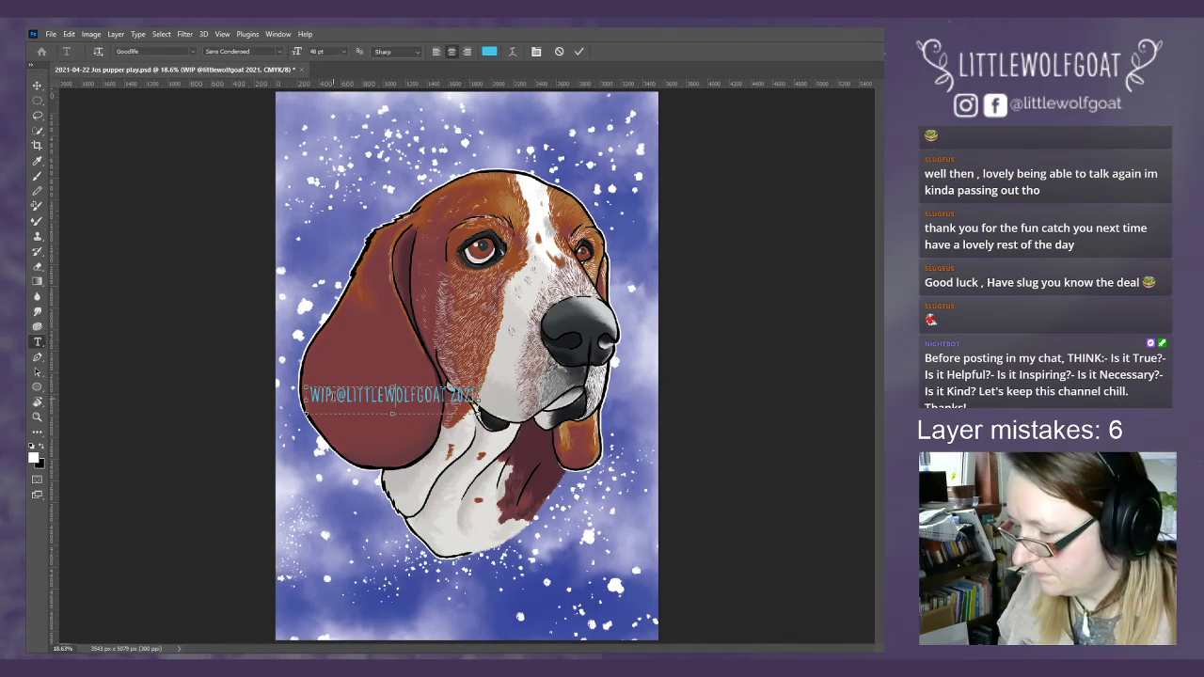
left_click_drag(333, 396, 309, 395)
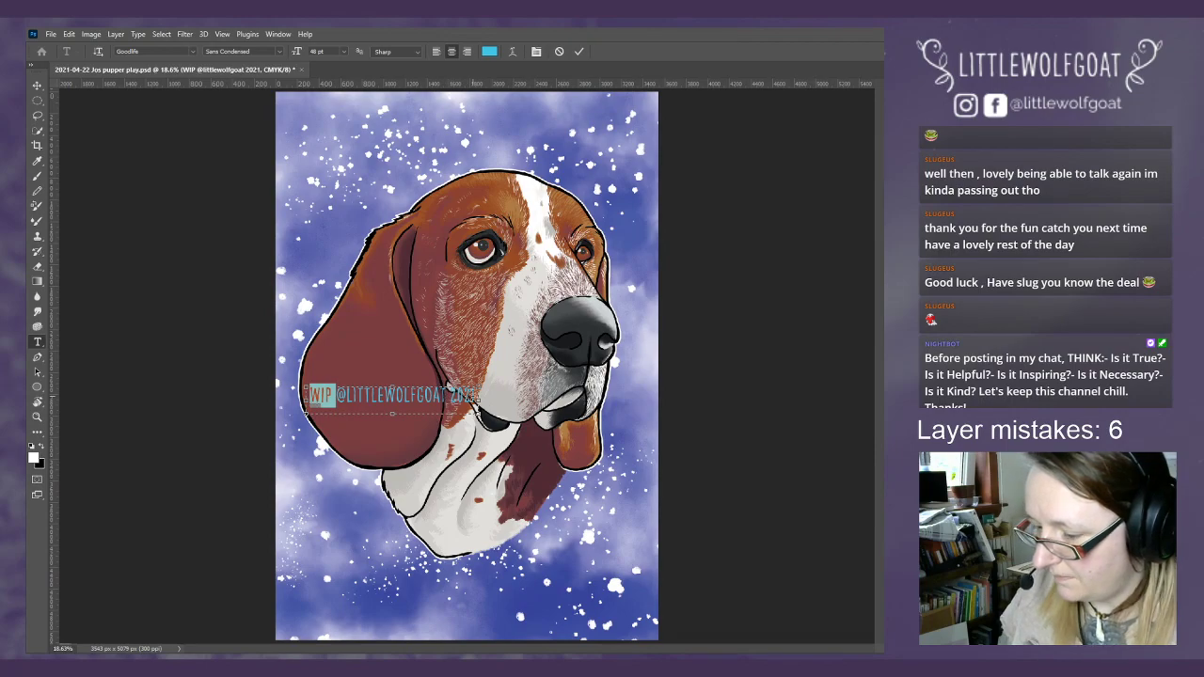
key("ctrl+a")
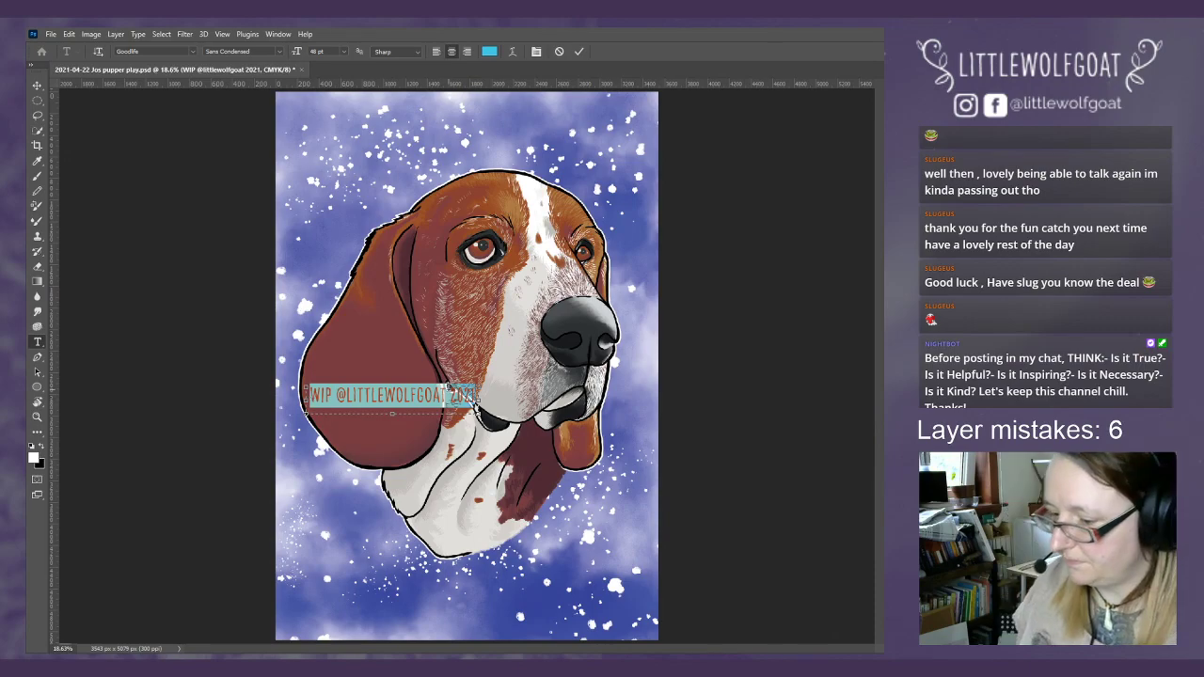
left_click_drag(308, 395, 323, 395)
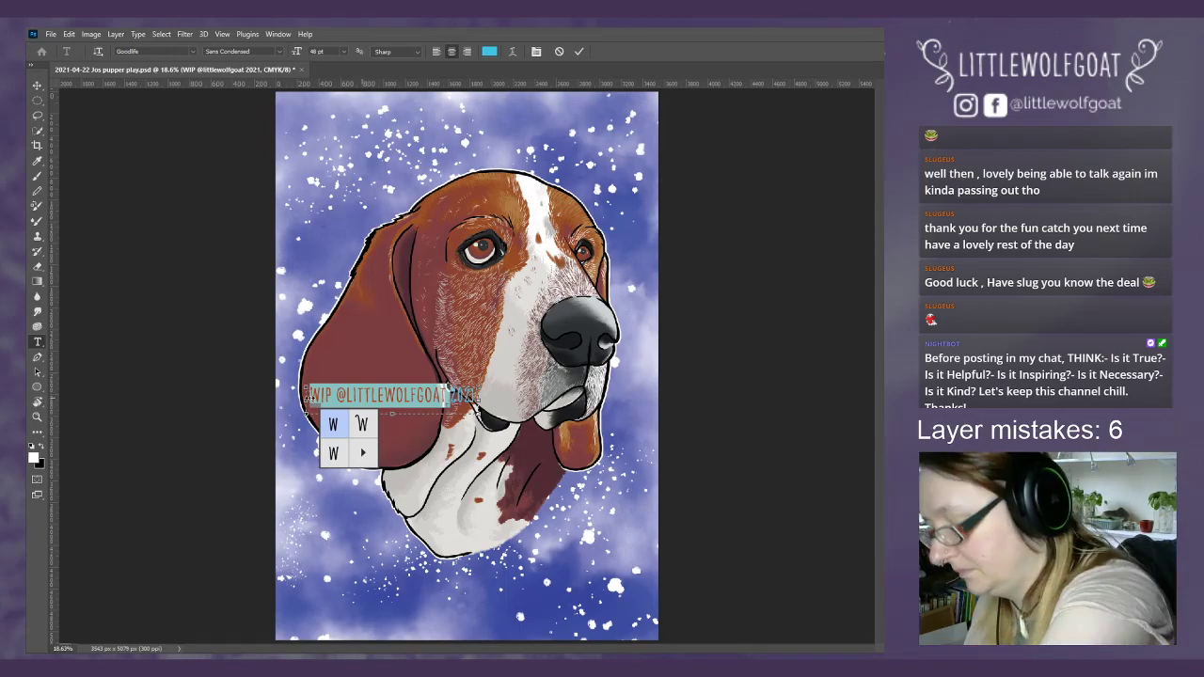
left_click(449, 391)
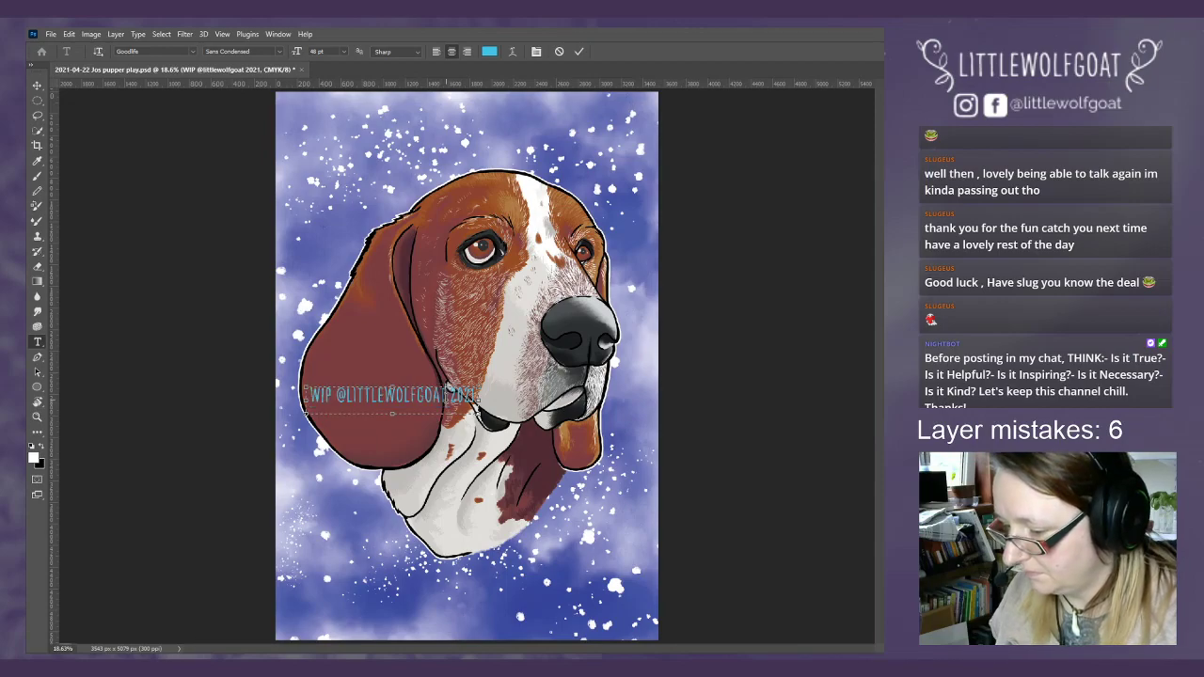
left_click_drag(450, 393, 311, 396)
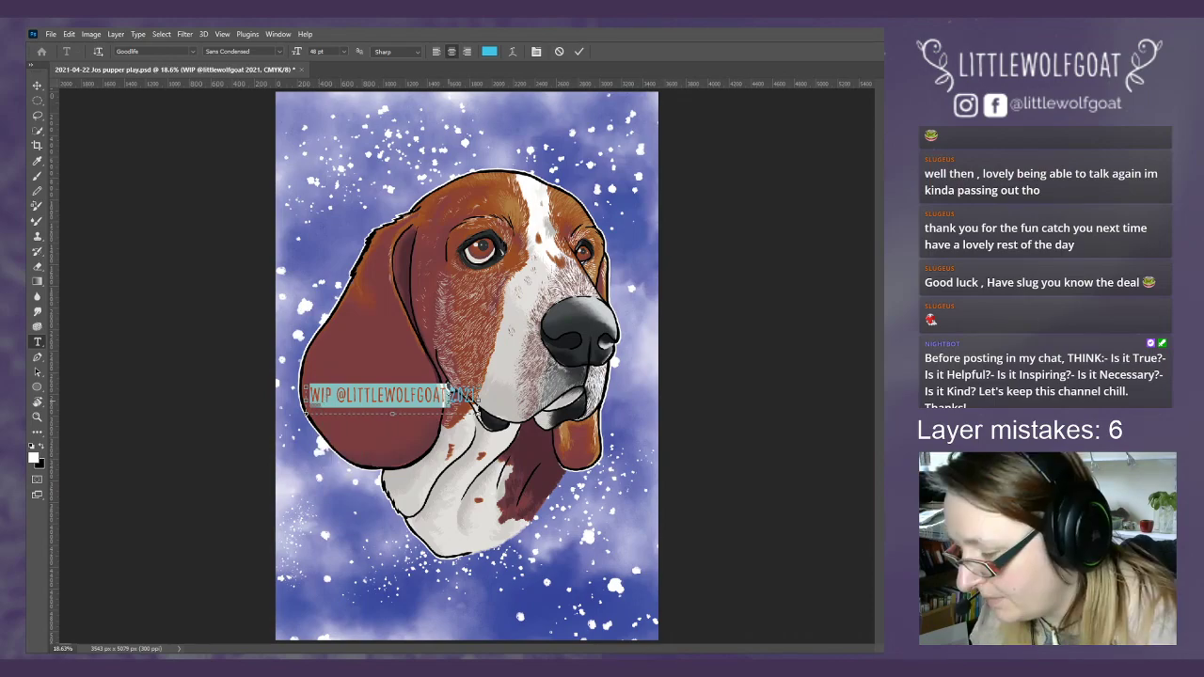
left_click(449, 395)
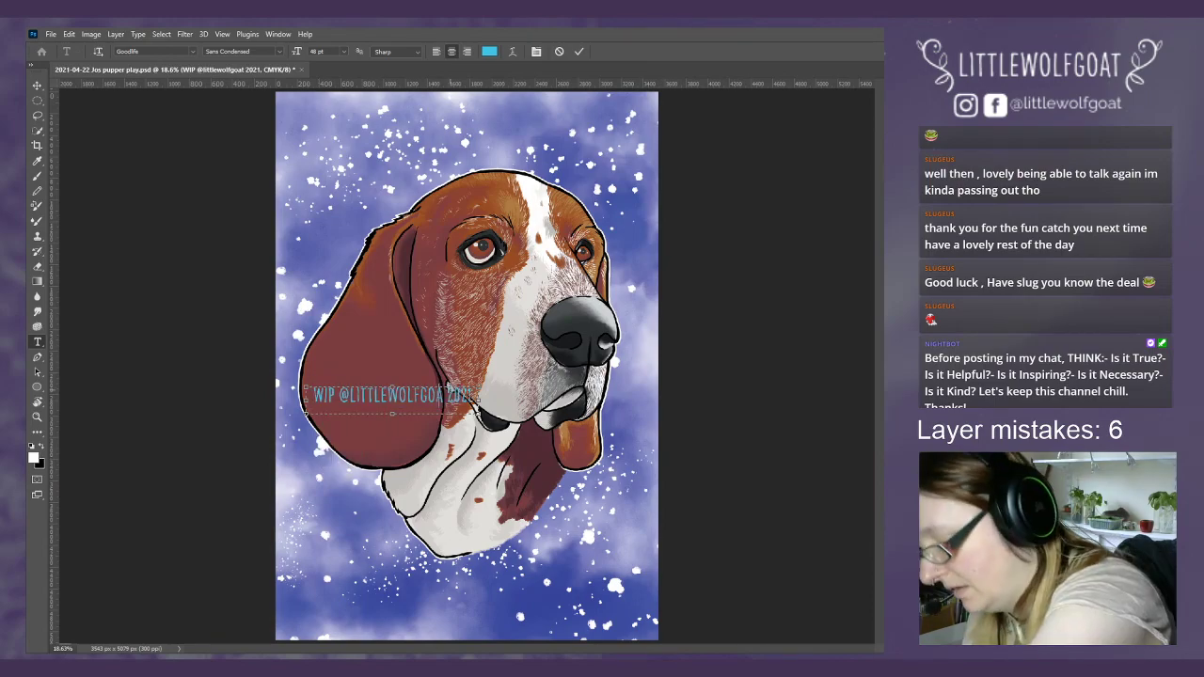
key("BackSpace")
key("BackSpace")
key("BackSpace")
key("BackSpace")
key("BackSpace")
key("BackSpace")
key("BackSpace")
key("BackSpace")
key("BackSpace")
key("BackSpace")
key("BackSpace")
key("BackSpace")
key("BackSpace")
key("BackSpace")
key("BackSpace")
key("BackSpace")
key("BackSpace")
key("BackSpace")
key("BackSpace")
key("BackSpace")
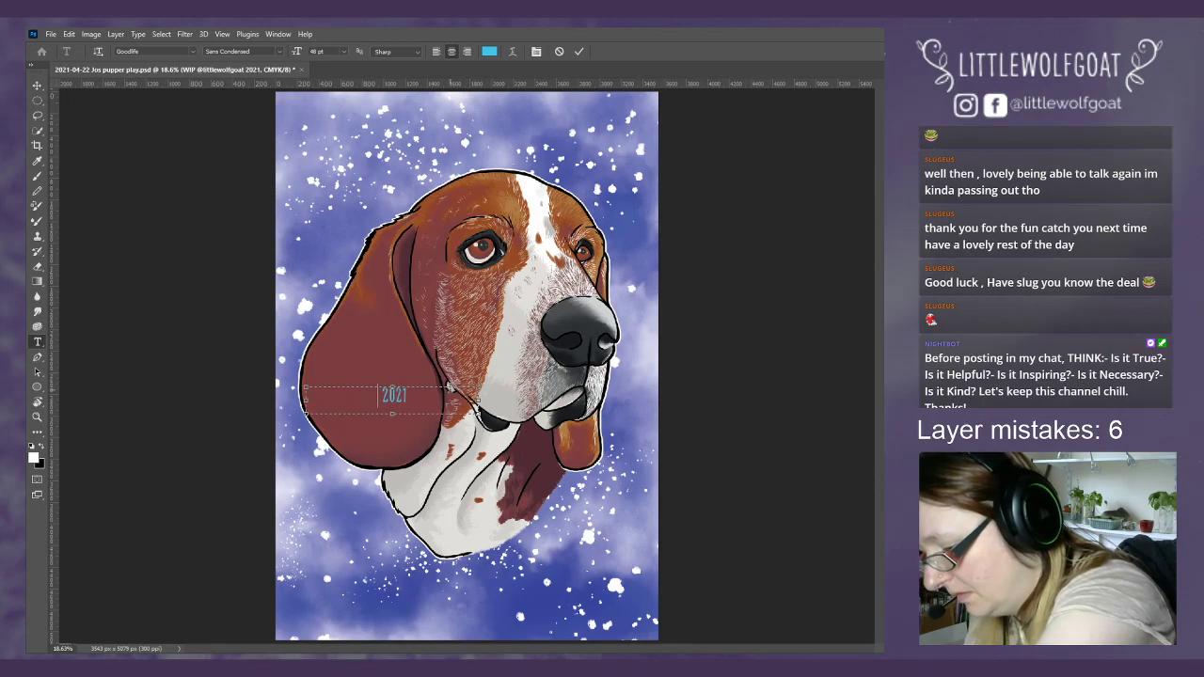
- Move the "2021" text off the dog's ear onto the blue background below the ear and neck
left_click(39, 87)
left_click_drag(394, 397, 356, 579)
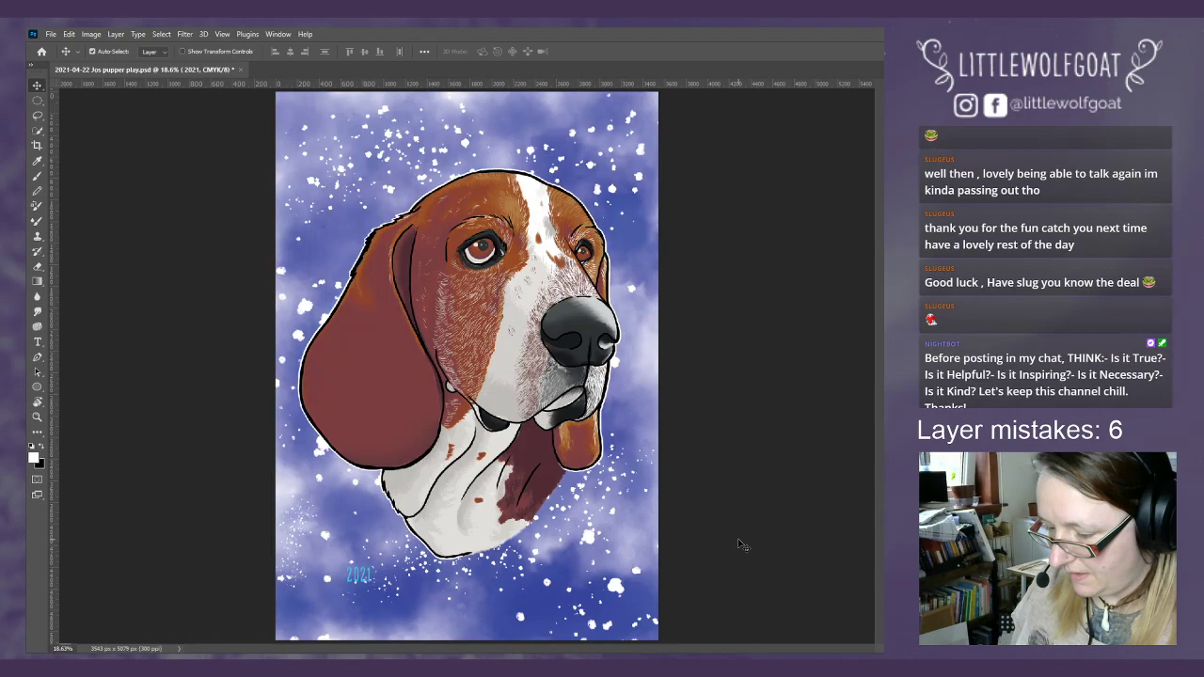
left_click(741, 545)
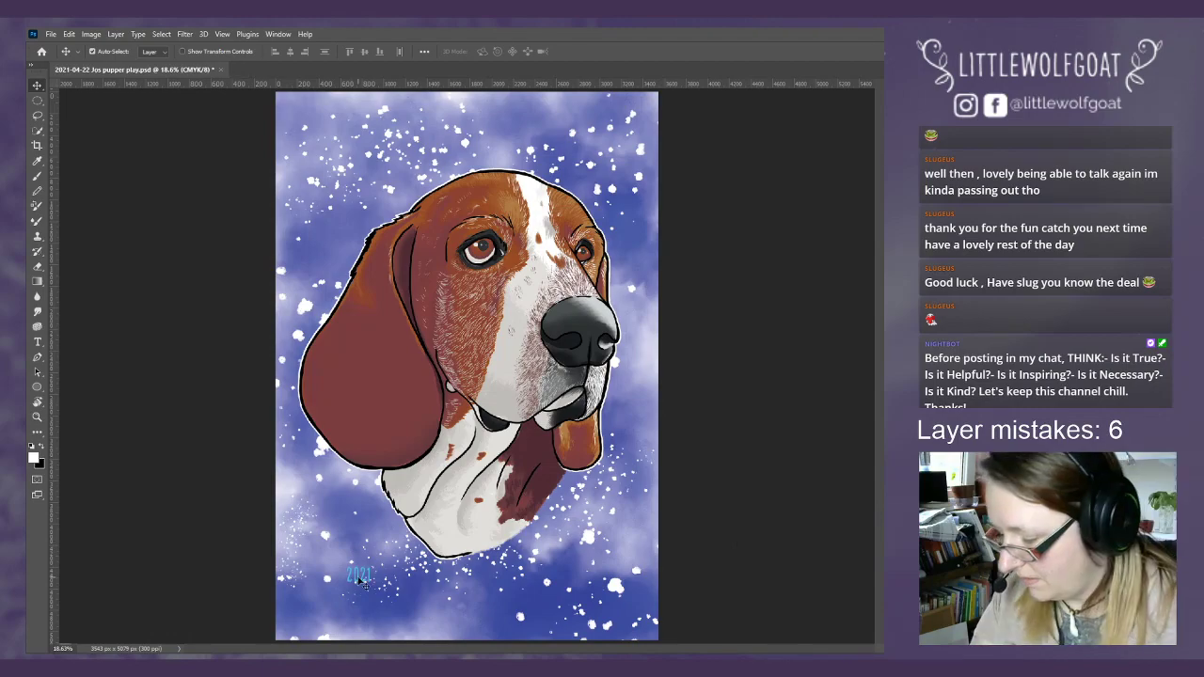
- Change the colour of the "2021" text to near-white fdfbfb and commit the edit
double_click(359, 576)
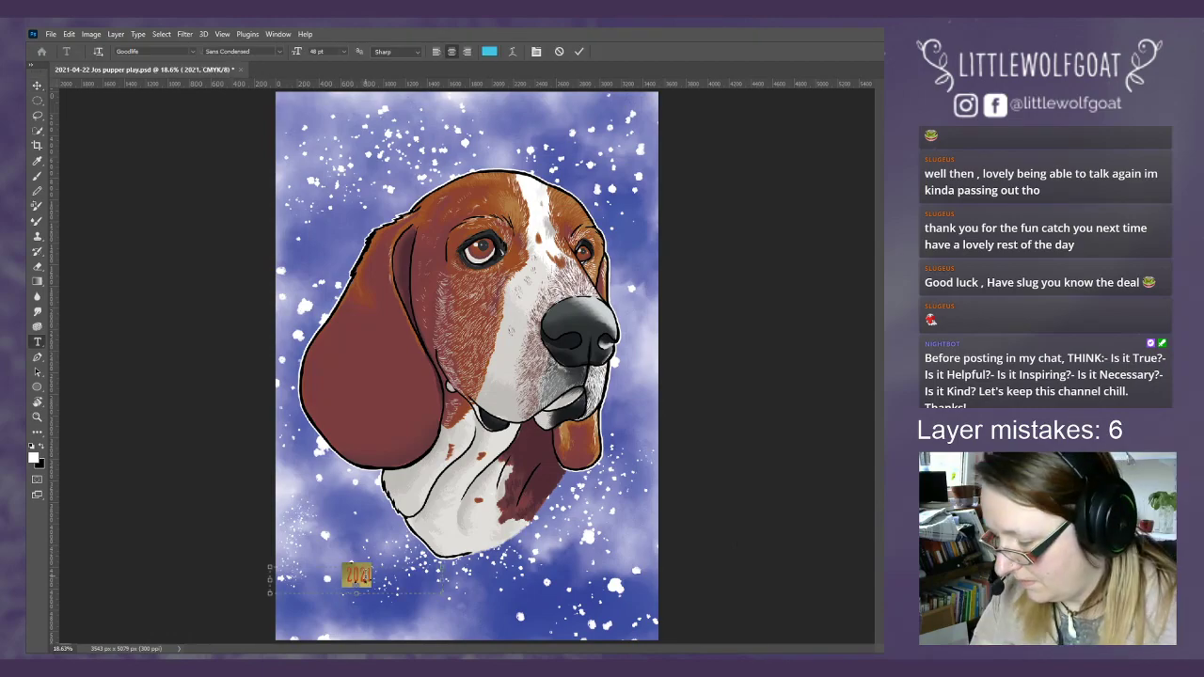
left_click(490, 50)
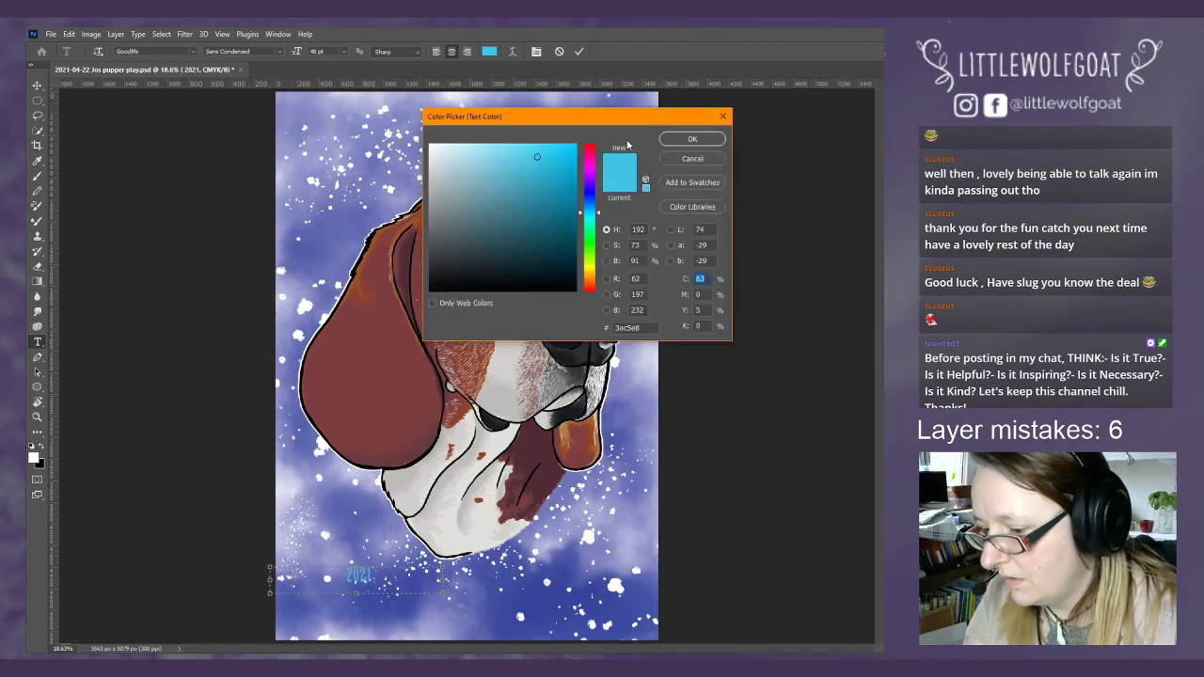
left_click(429, 145)
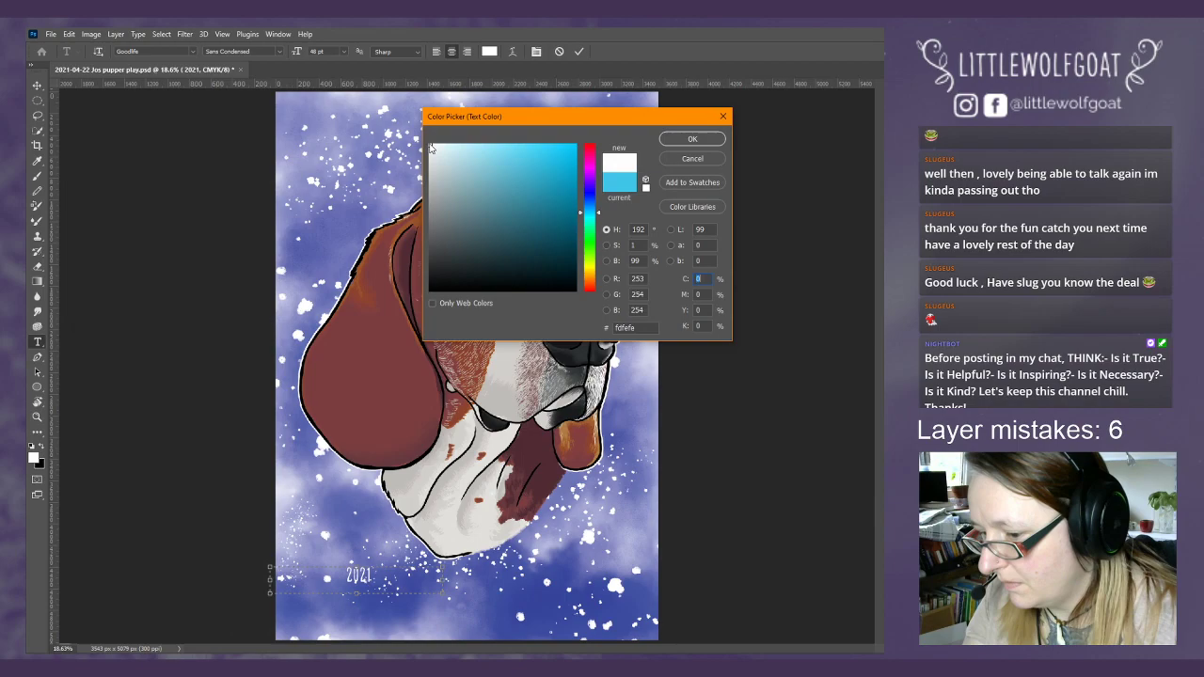
left_click(758, 424)
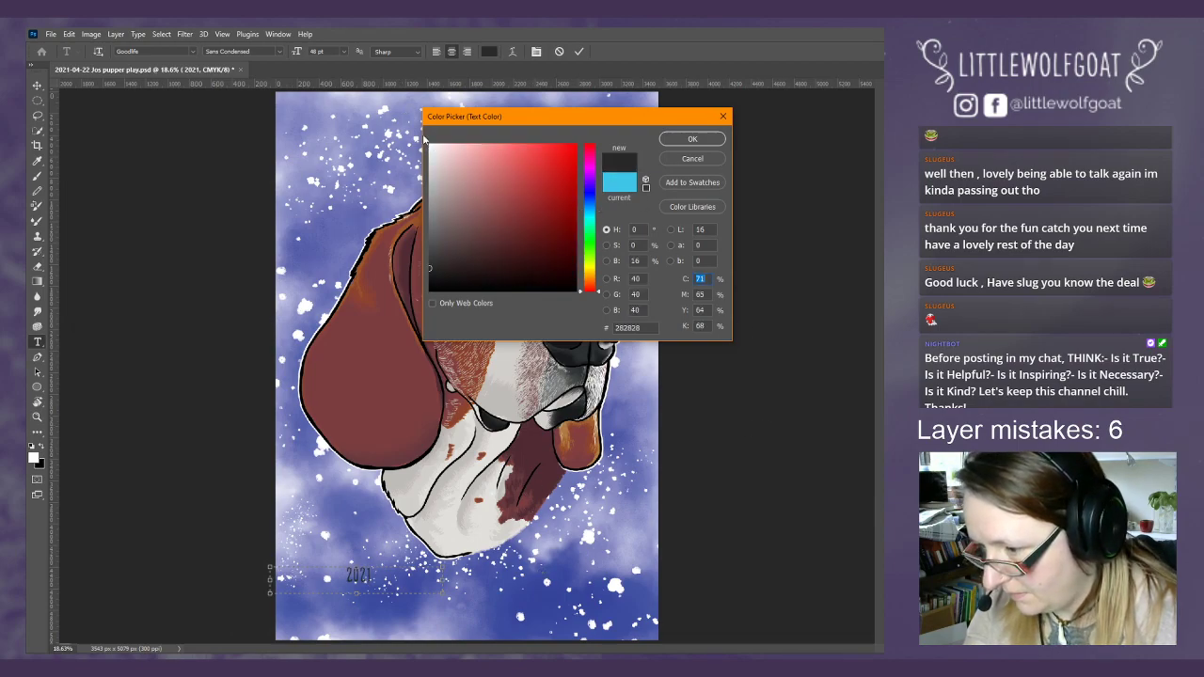
left_click(430, 144)
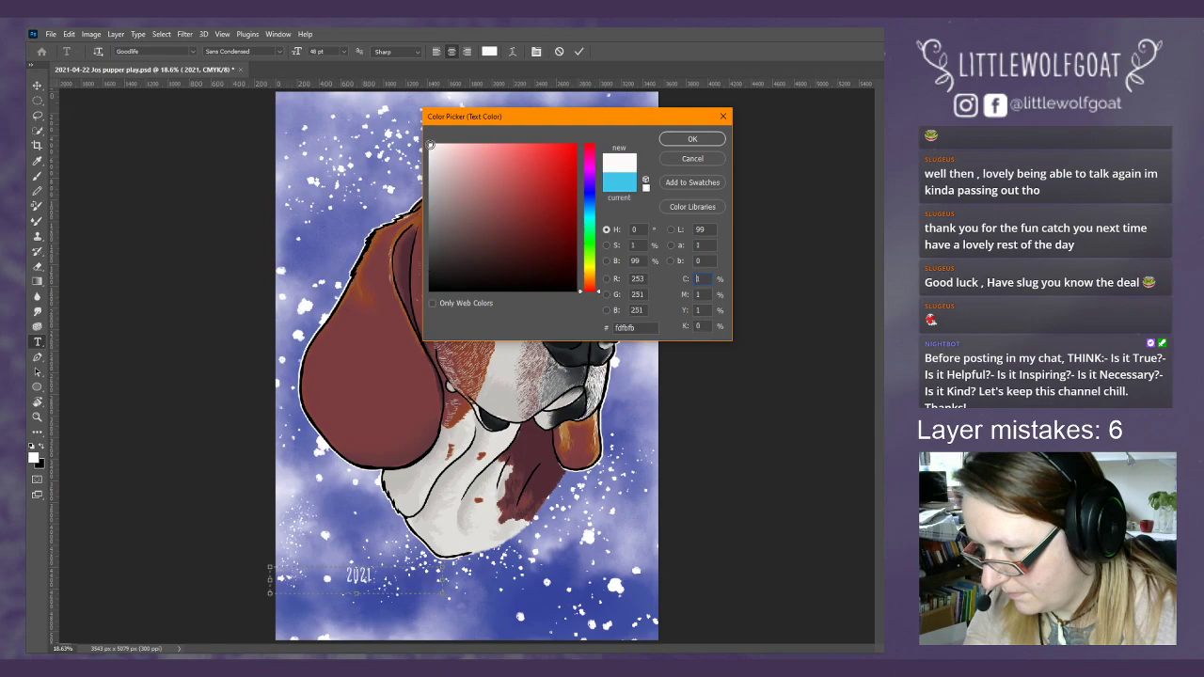
left_click(429, 144)
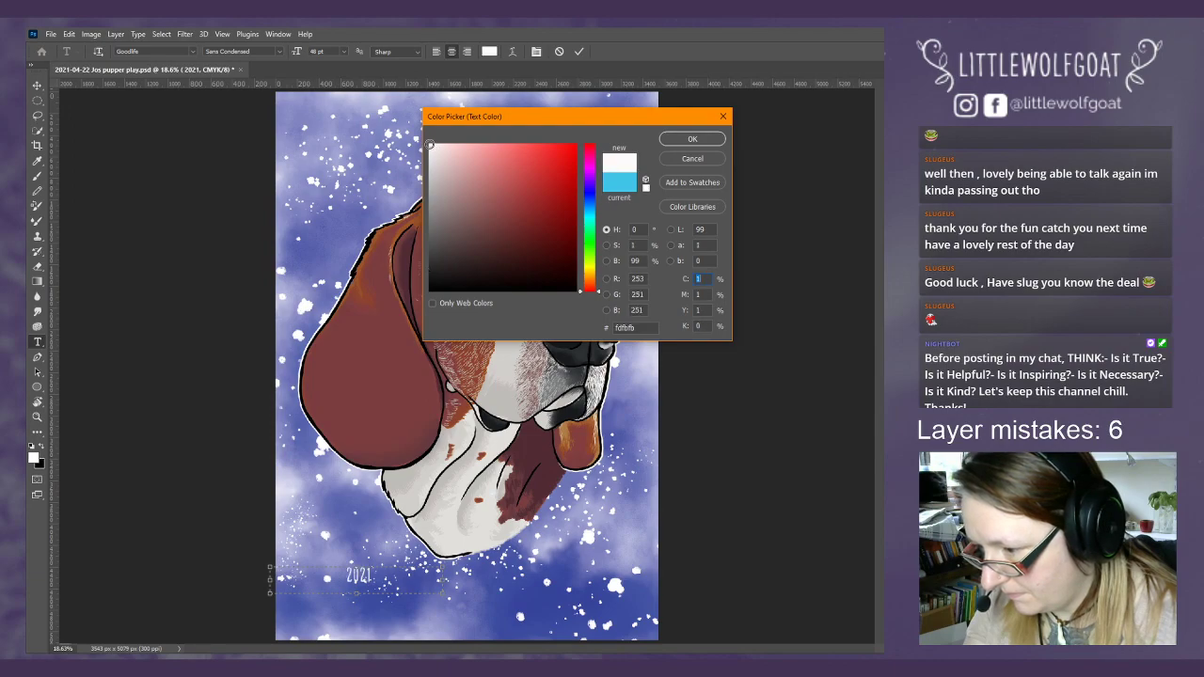
left_click(698, 140)
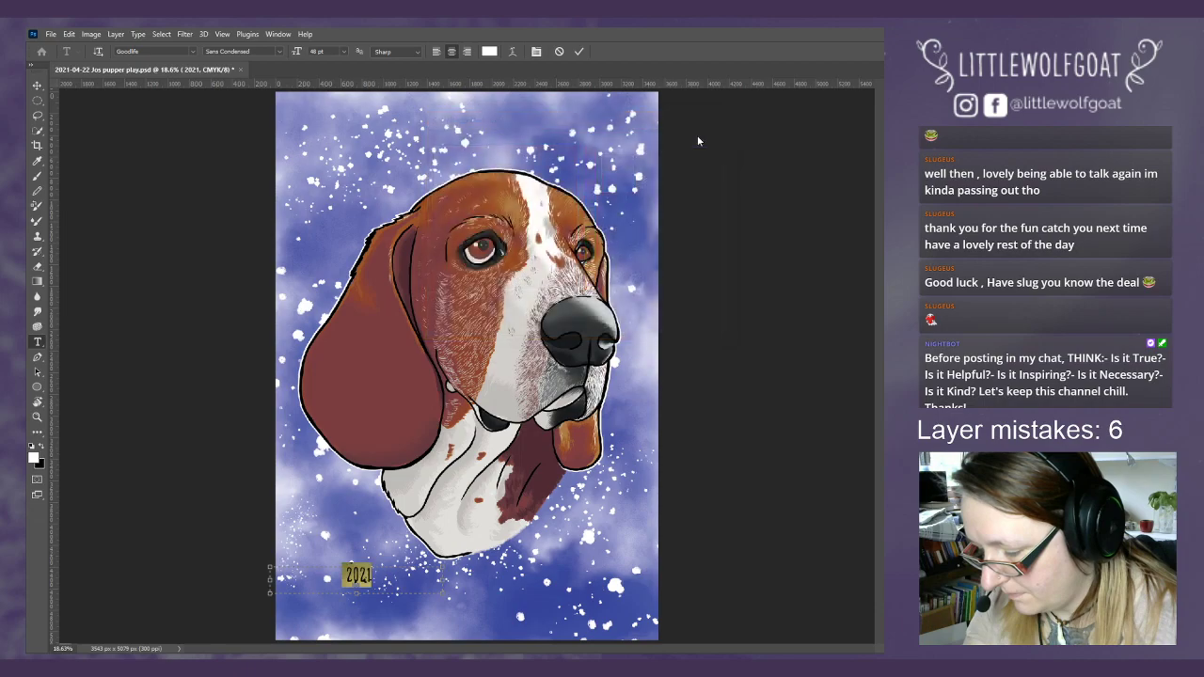
key("ctrl+Return")
key("v")
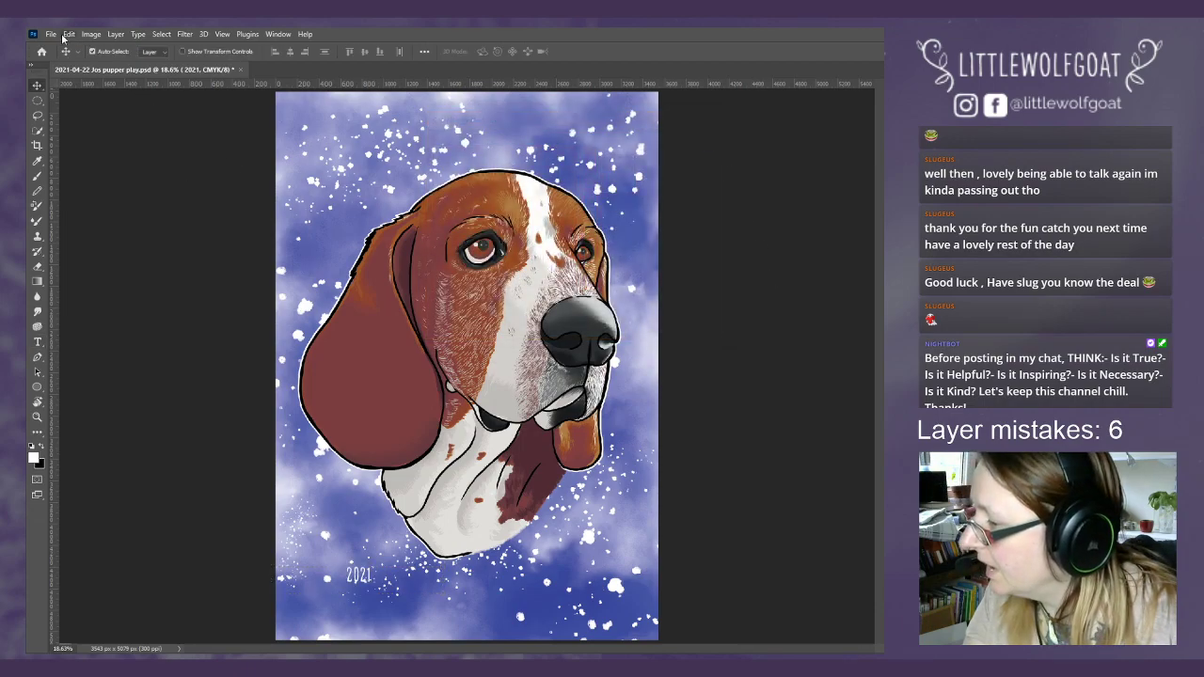
- Open the "LWG banner idea wip" logo image from the Photoshop folder in Pictures
left_click(52, 33)
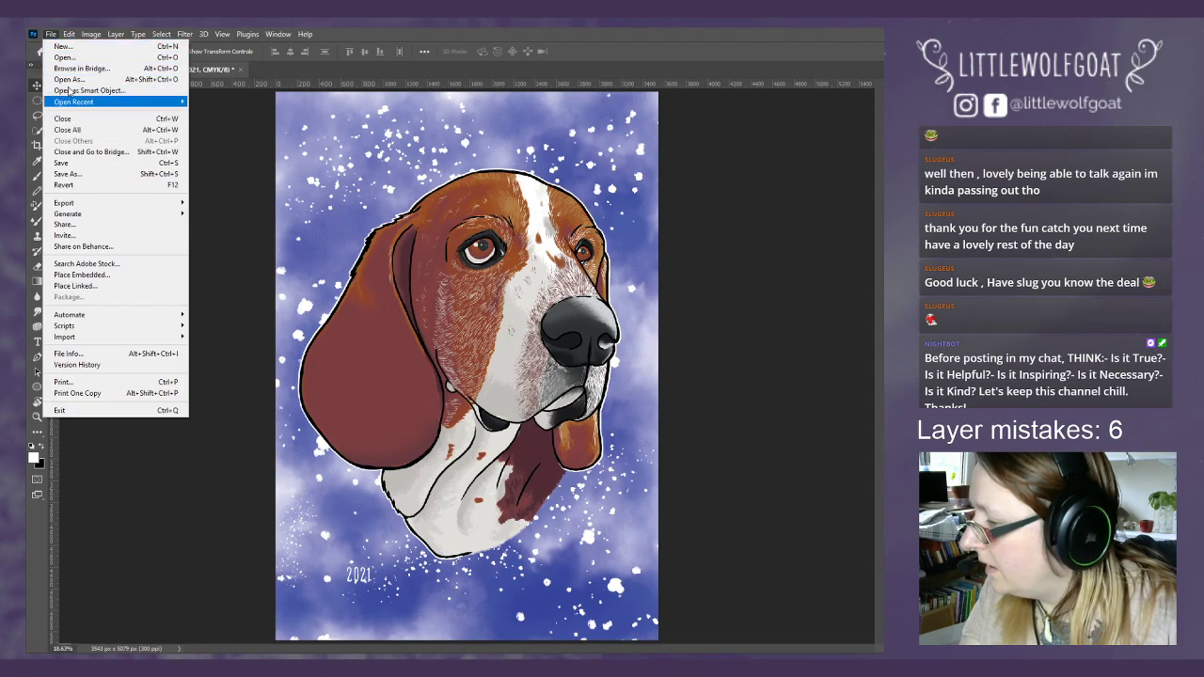
left_click(68, 58)
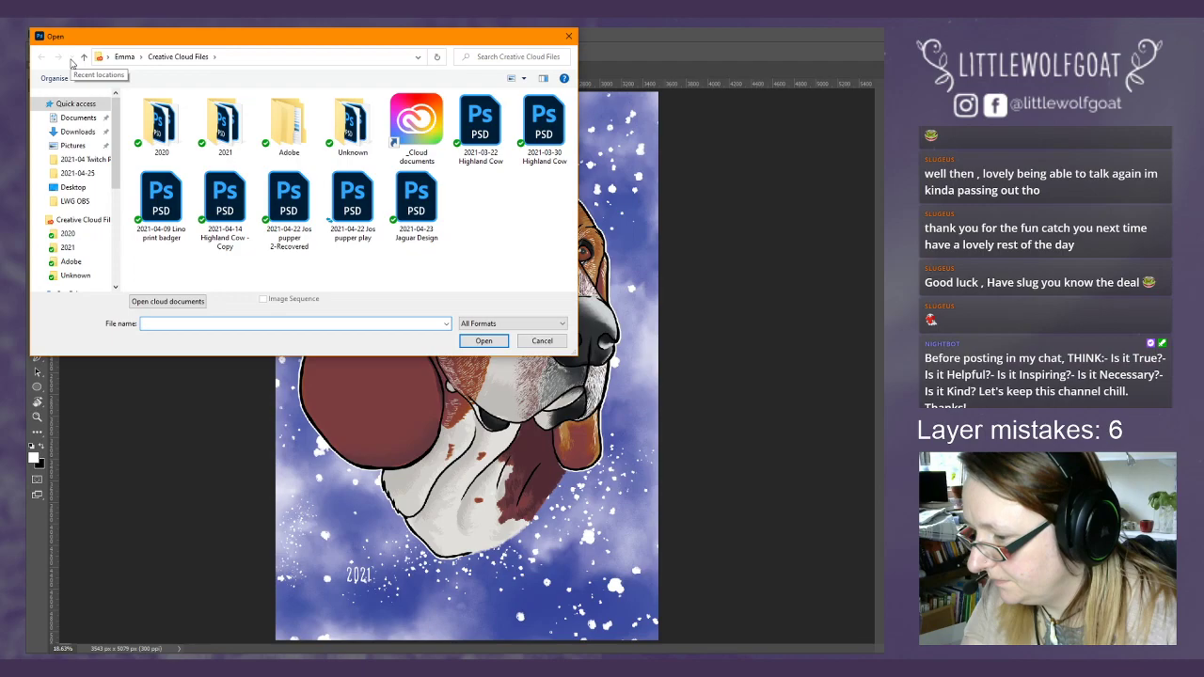
left_click(73, 145)
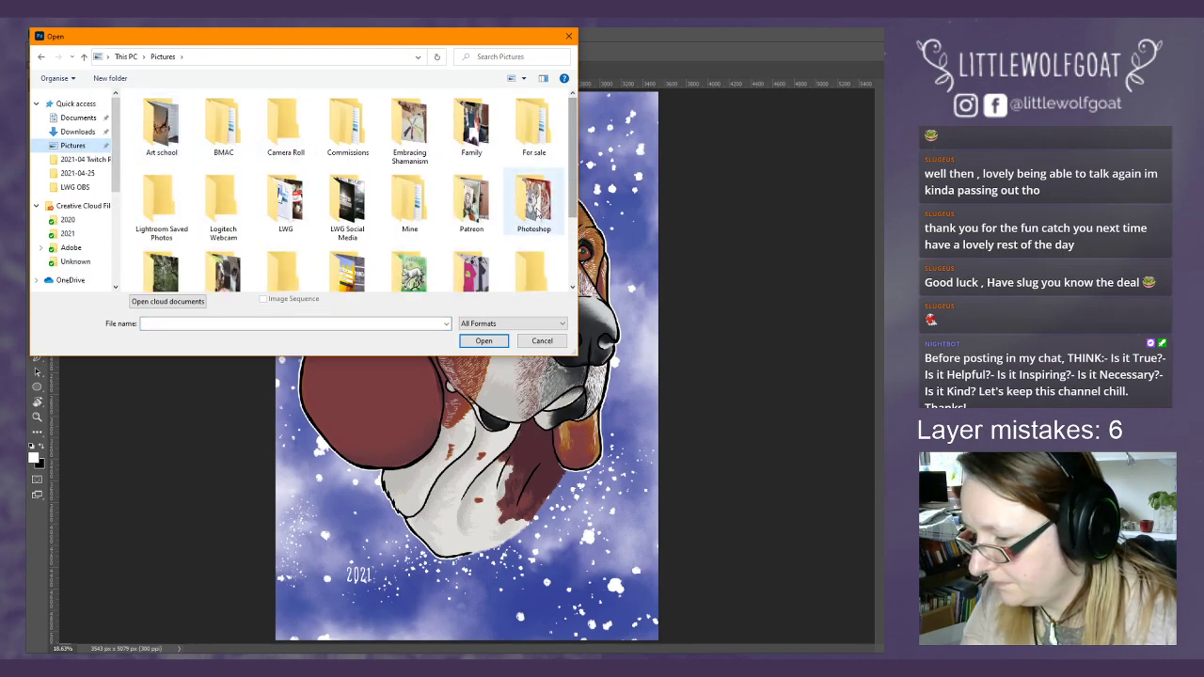
double_click(533, 209)
scroll(533, 244, "down", 1)
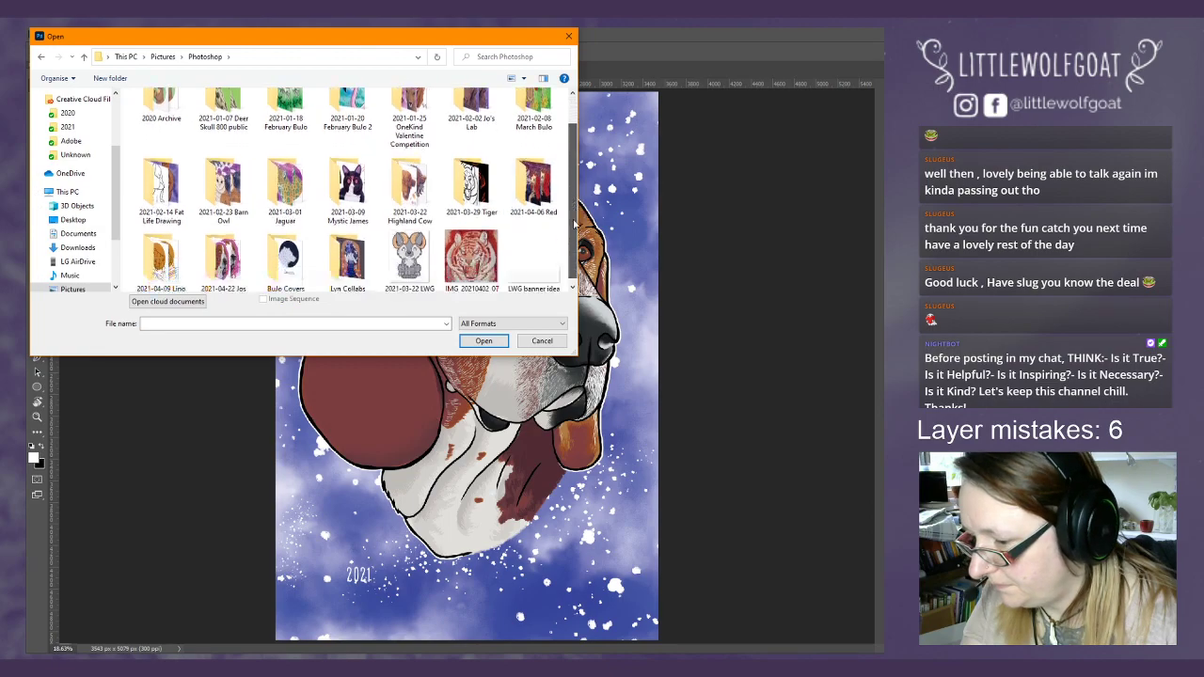
double_click(532, 273)
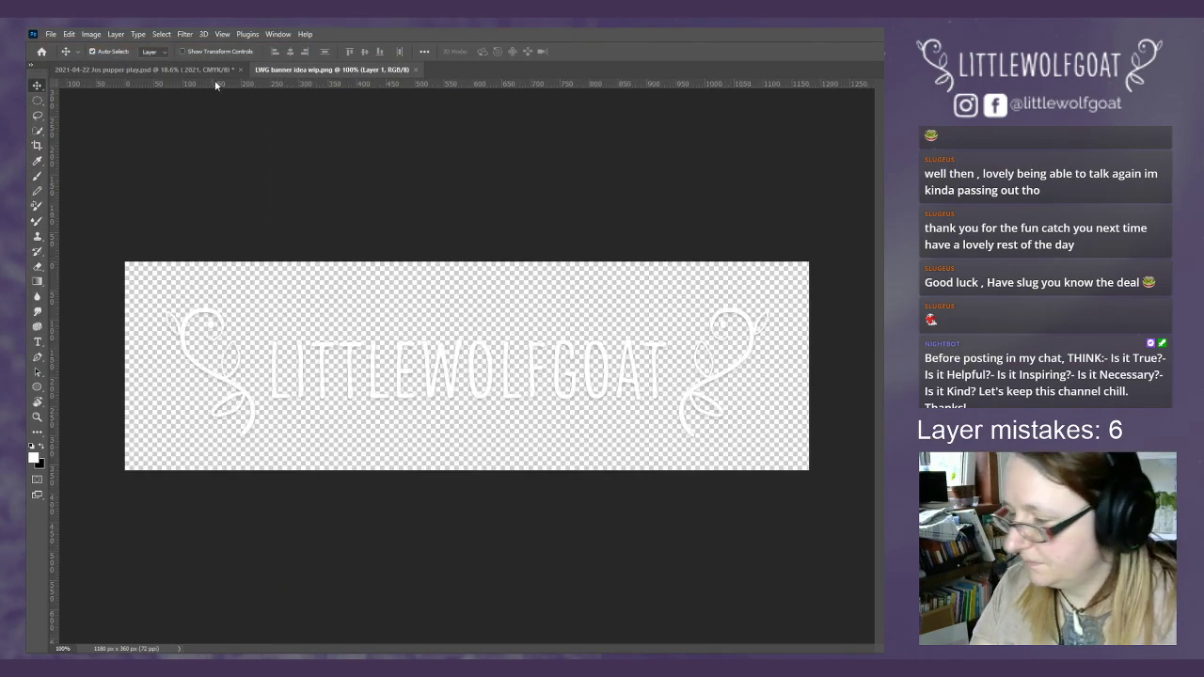
- Copy the white LITTLEWOLFGOAT logo from the banner image and paste it into the dog portrait document
left_click(67, 35)
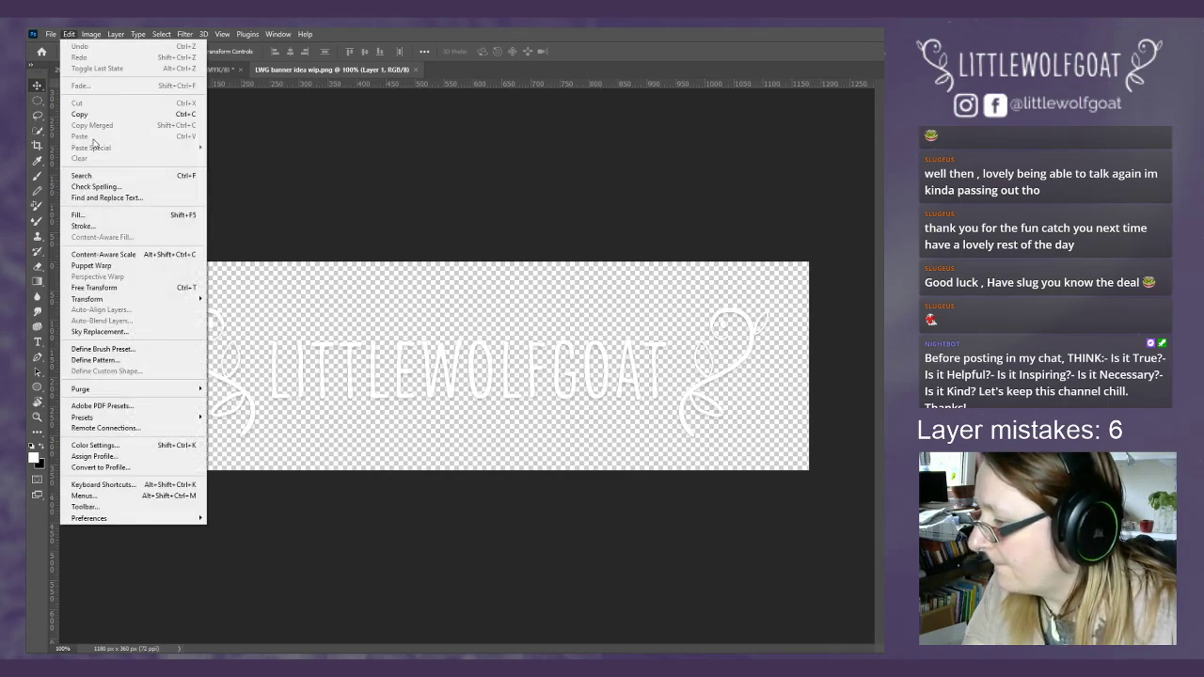
left_click(79, 114)
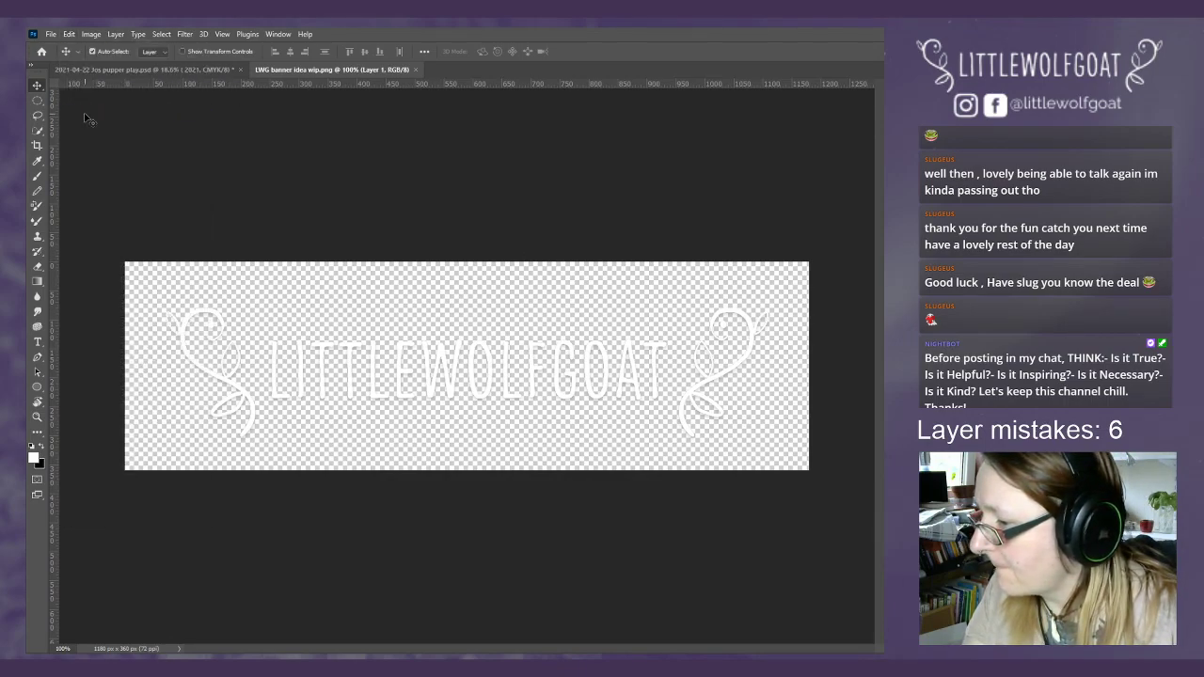
left_click(51, 34)
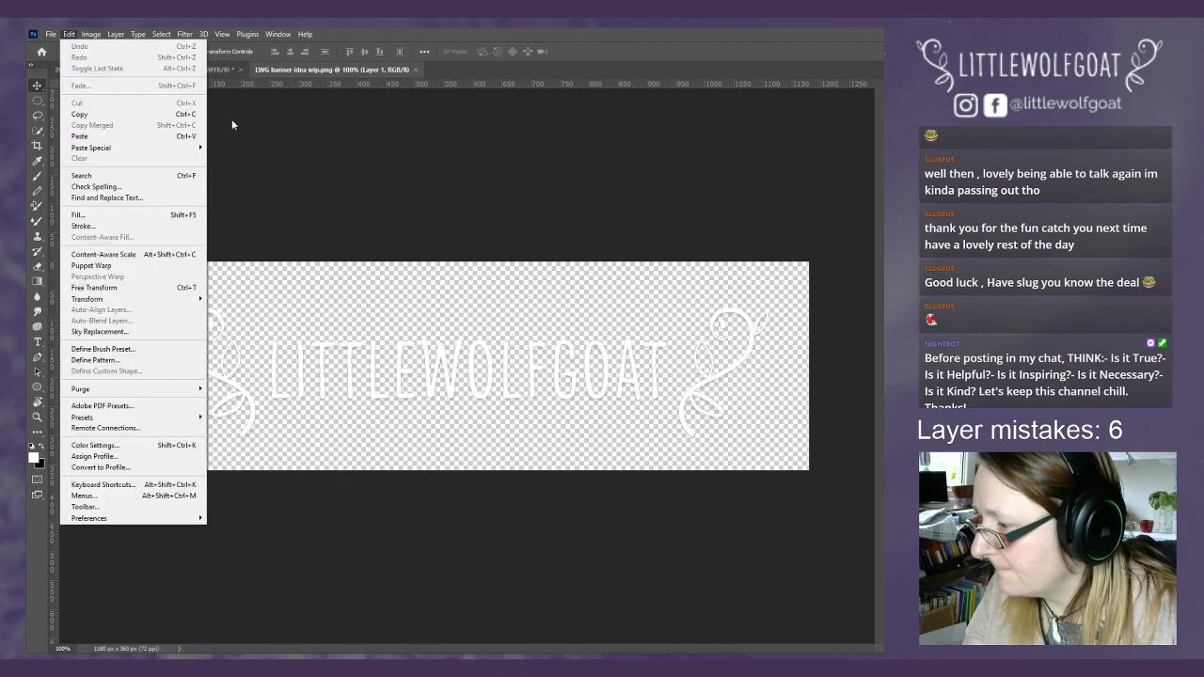
left_click(141, 69)
left_click(141, 70)
left_click(70, 34)
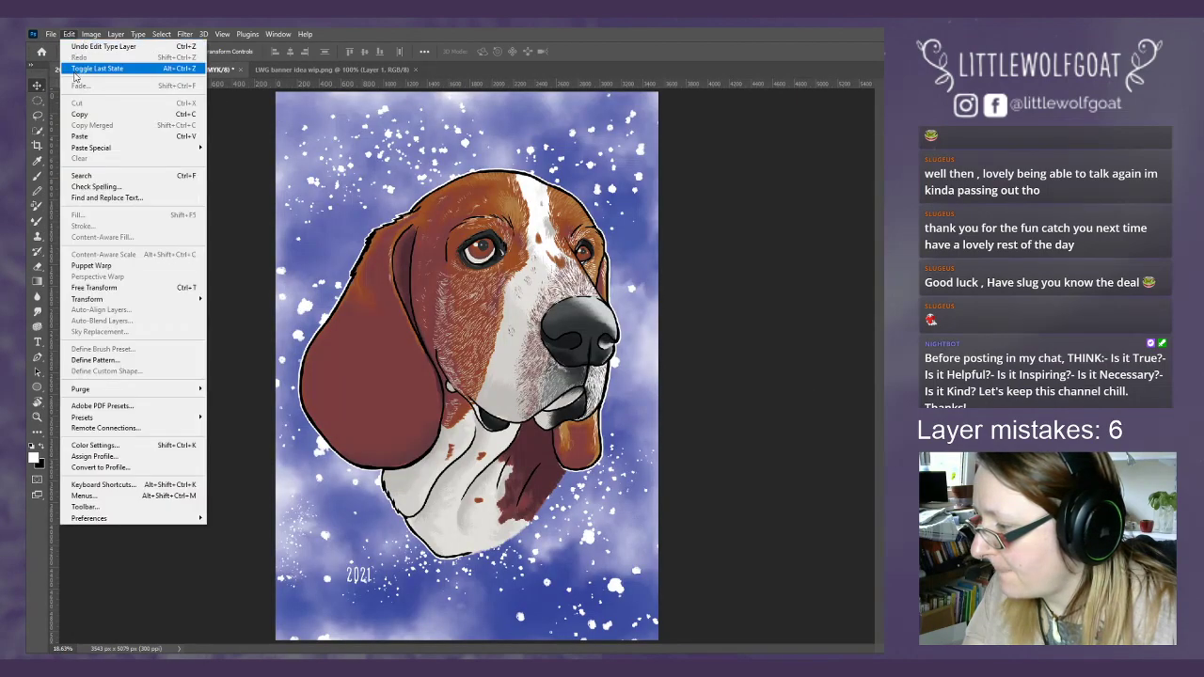
left_click(83, 138)
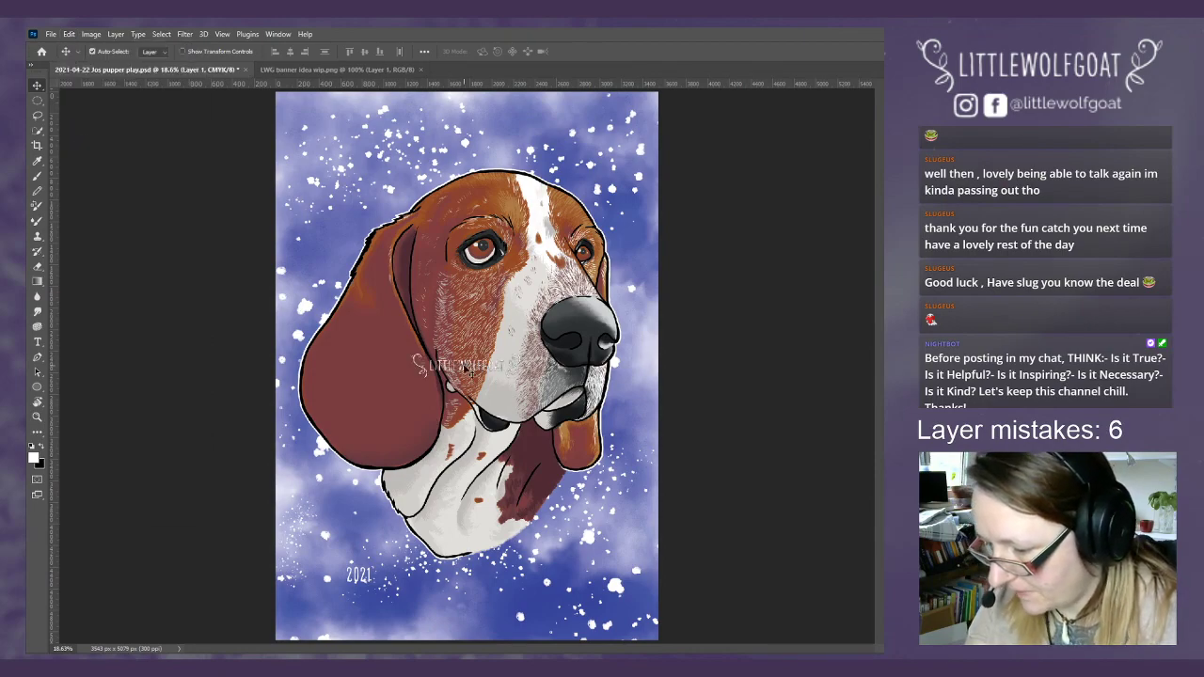
- Place the pasted LITTLEWOLFGOAT logo just above the "2021" text and set its layer opacity to 50%
left_click_drag(471, 368, 361, 550)
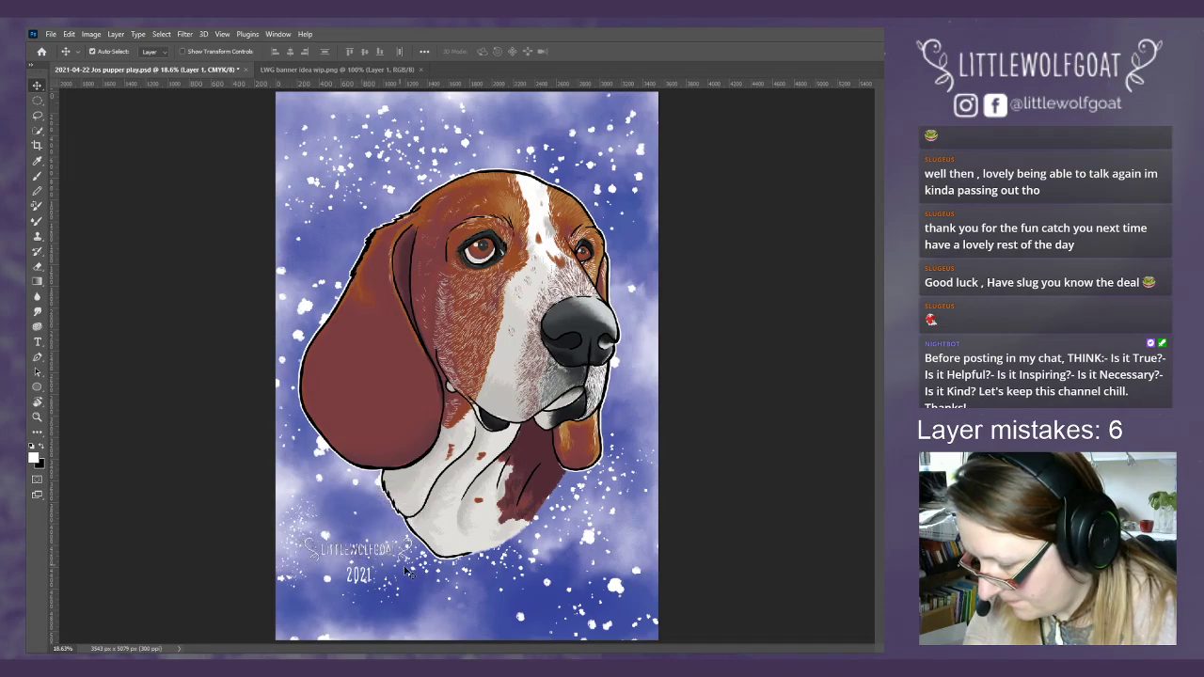
left_click(389, 559)
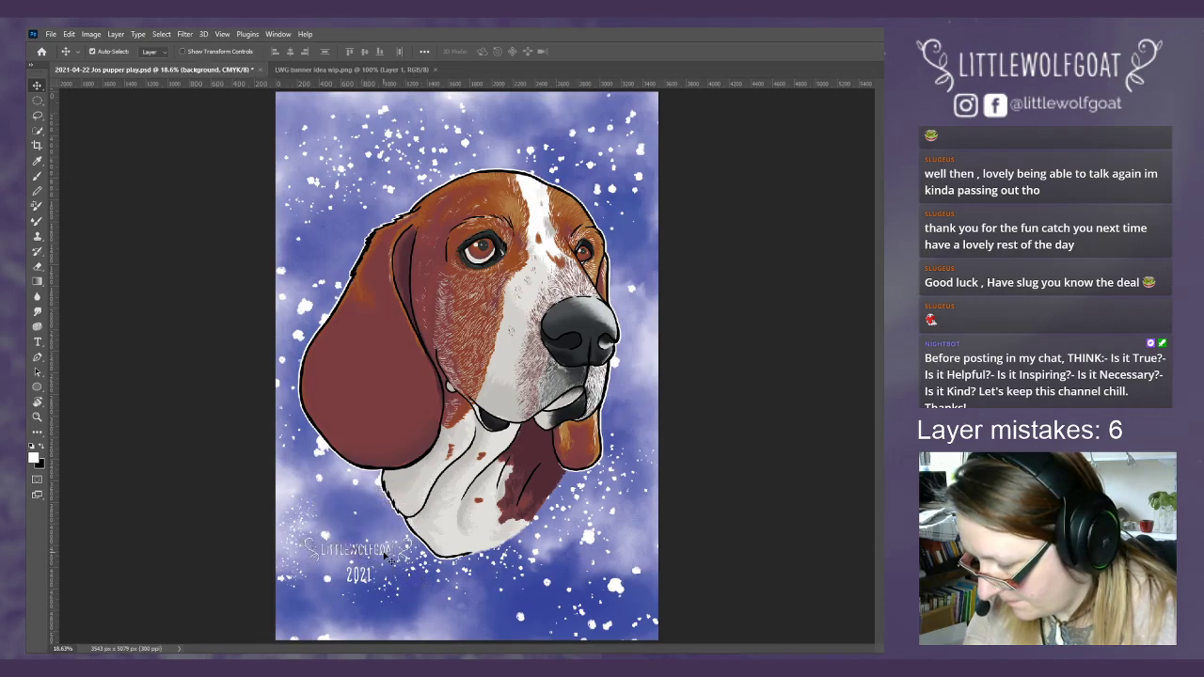
left_click(370, 576)
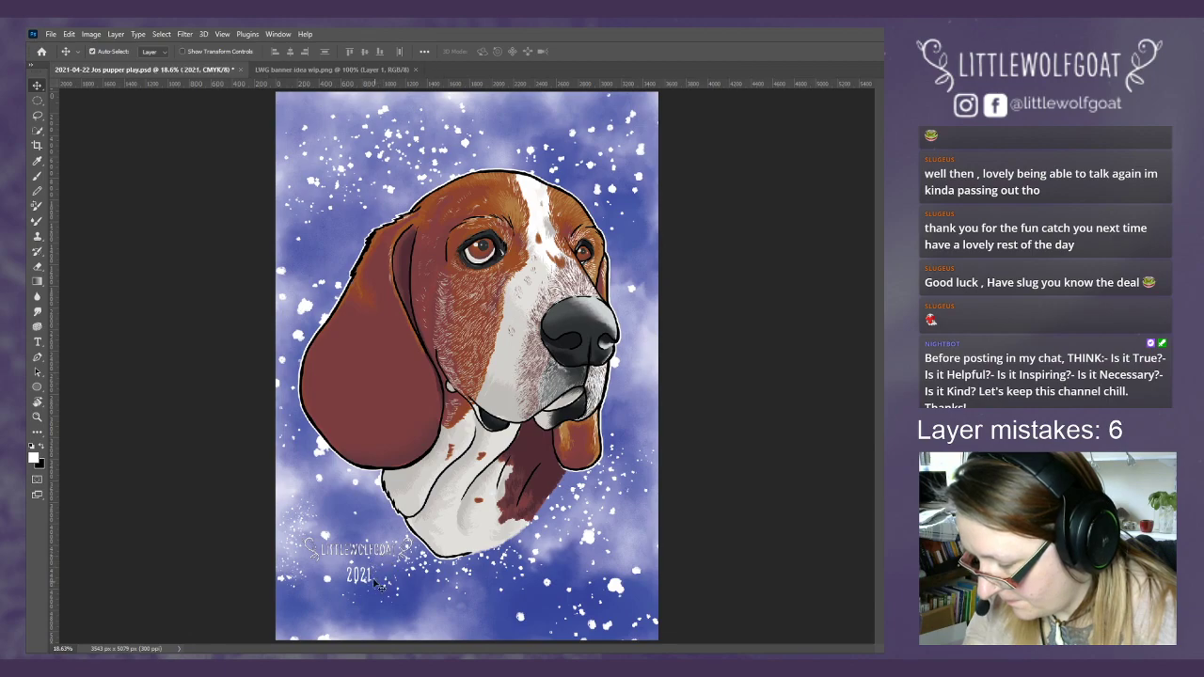
left_click(381, 558)
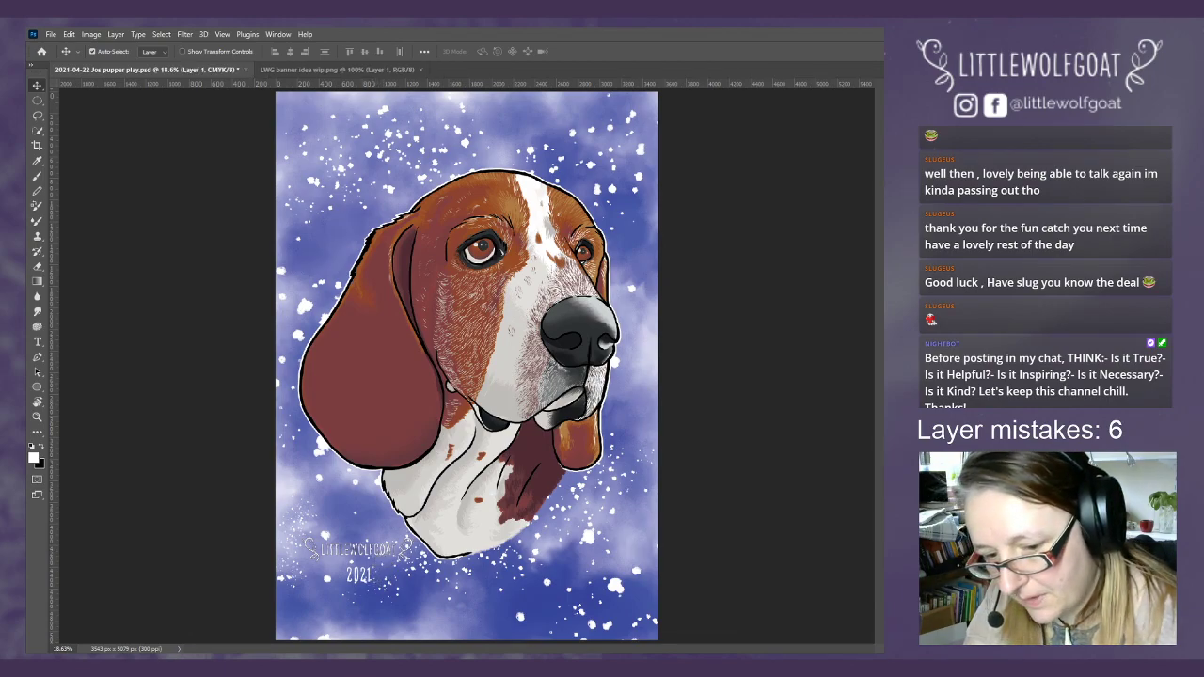
key("5")
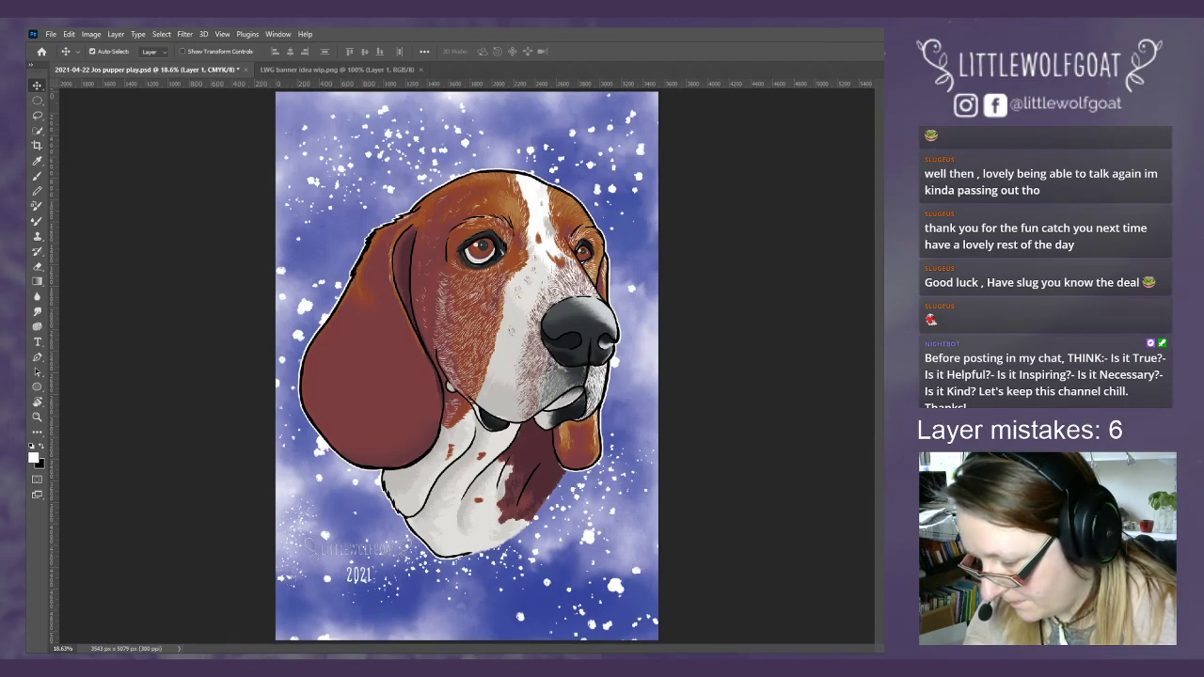
- Set the opacity of the "2021" text layer to 50% and deselect the layer
double_click(359, 575)
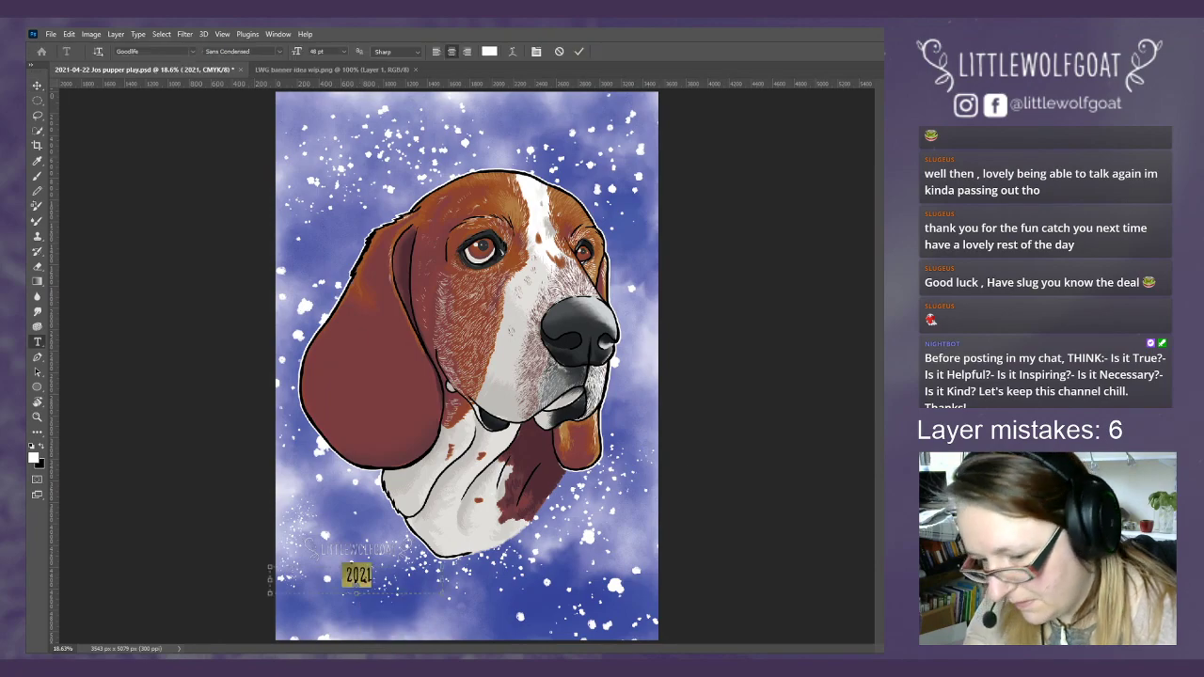
key("Escape")
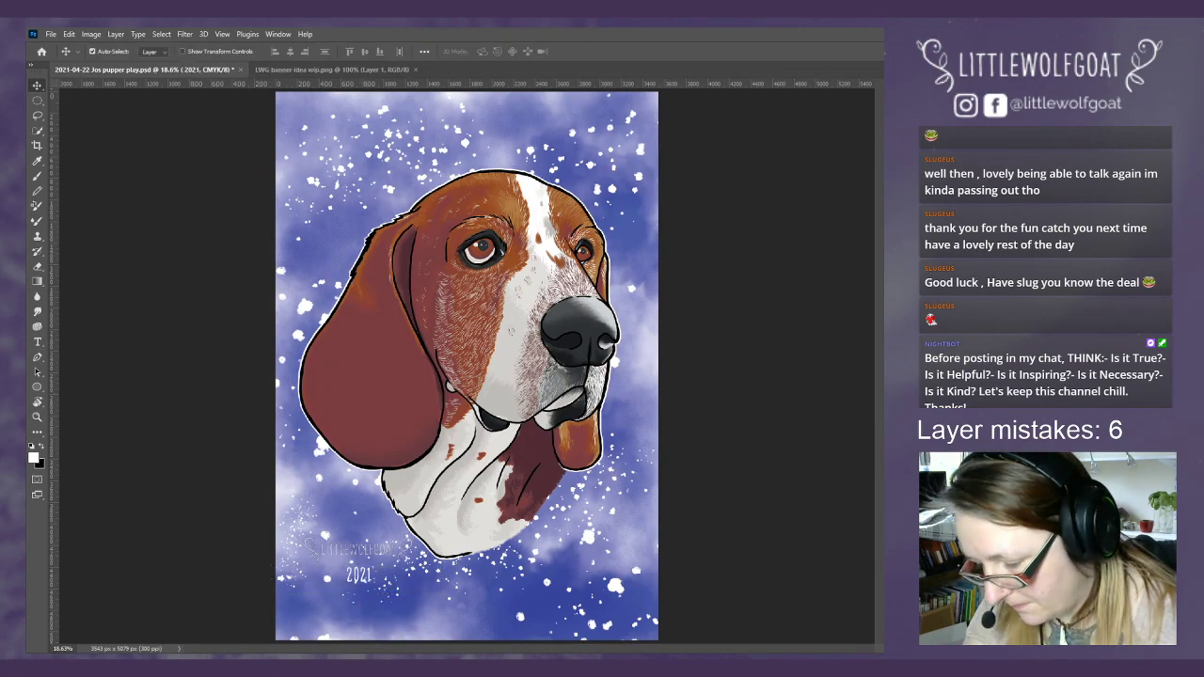
key("5")
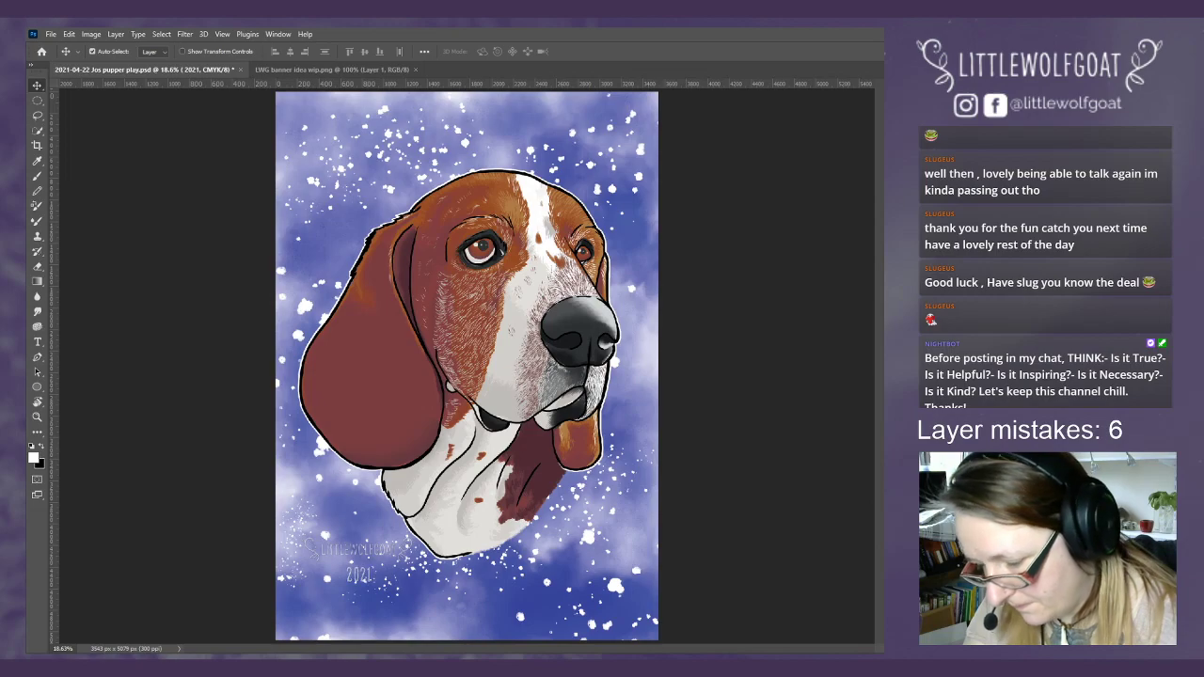
left_click(807, 503)
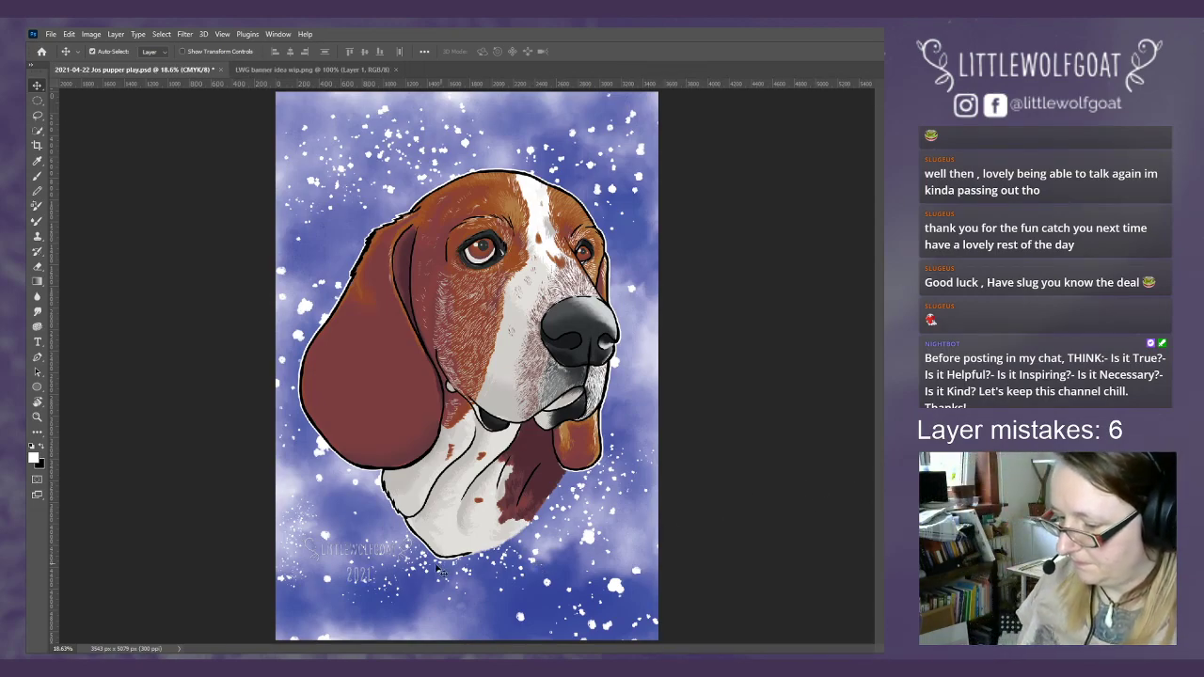
left_click(361, 554)
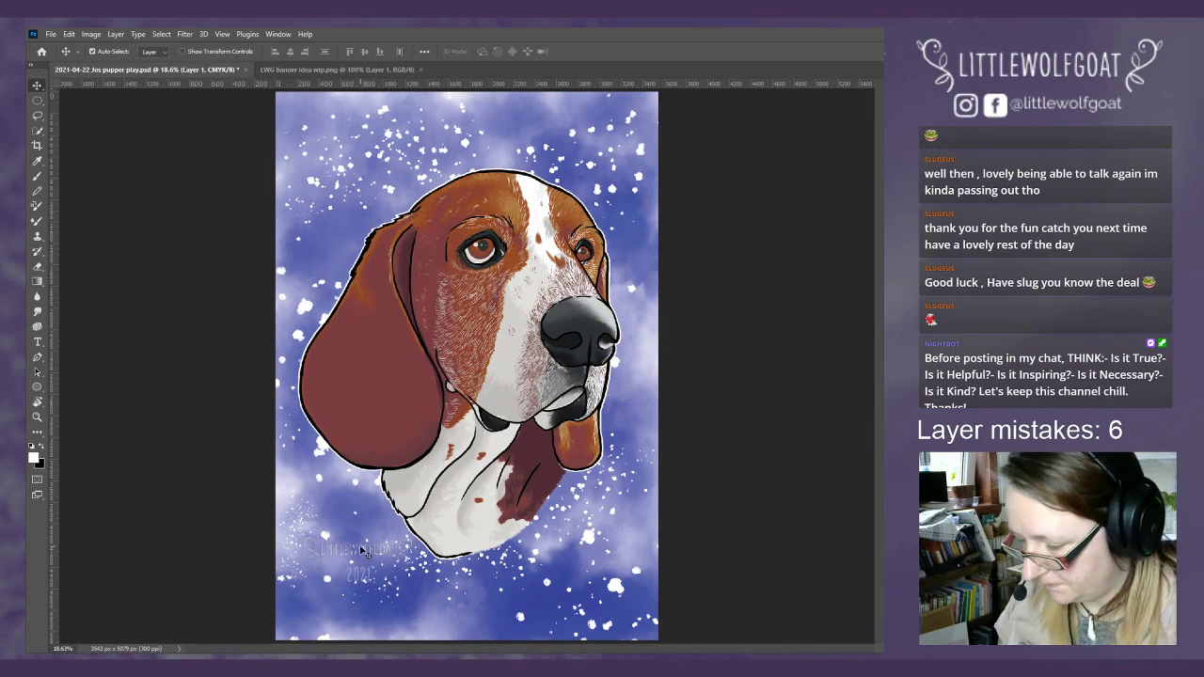
left_click(361, 551)
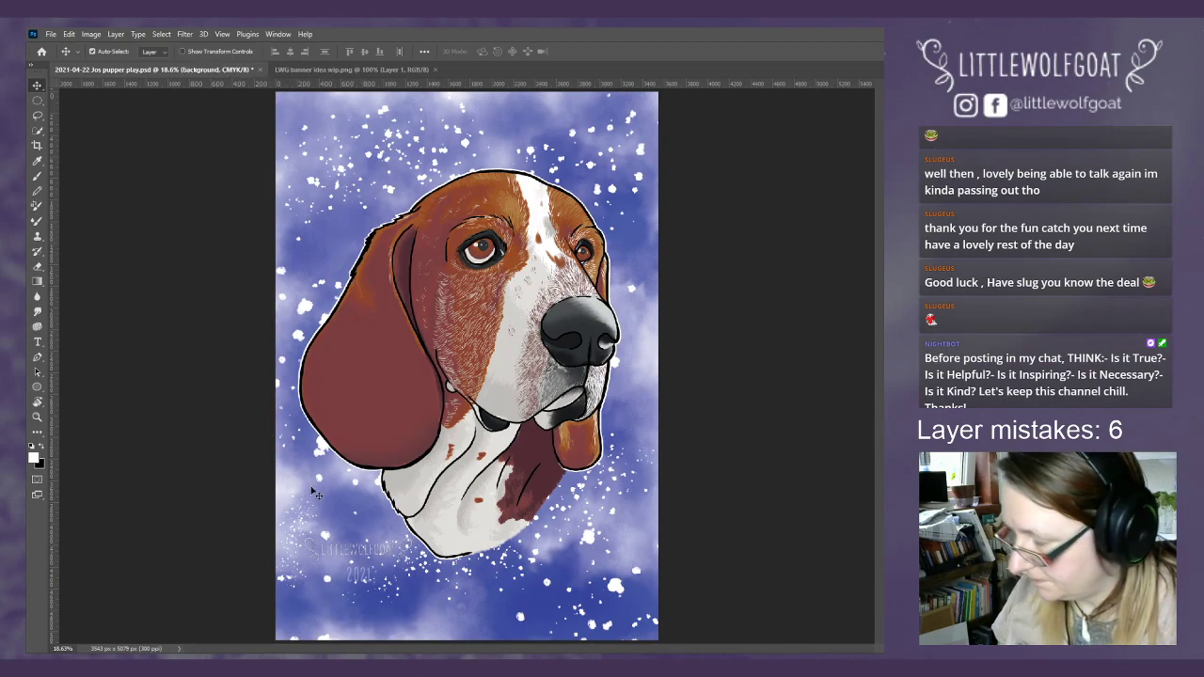
left_click(67, 35)
left_click(97, 291)
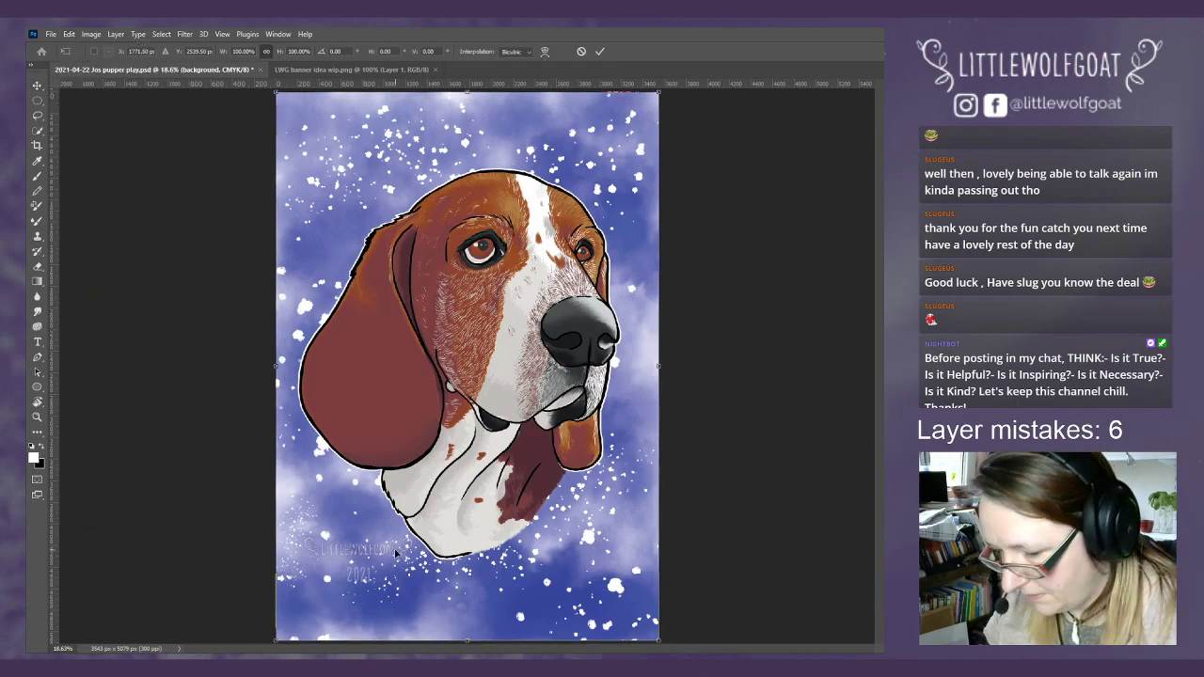
key("Return")
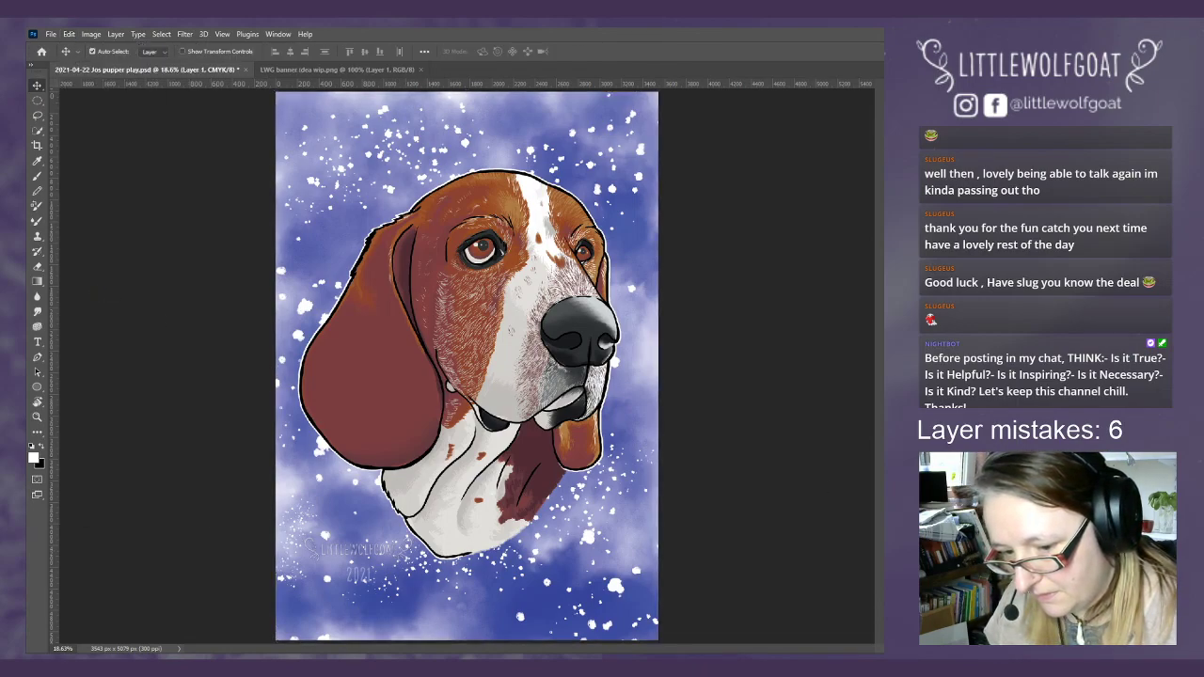
- Scale the LITTLEWOLFGOAT logo up to about 150% and move it higher so it overlaps the dog's neck
key("alt+[")
key("alt+bracketright")
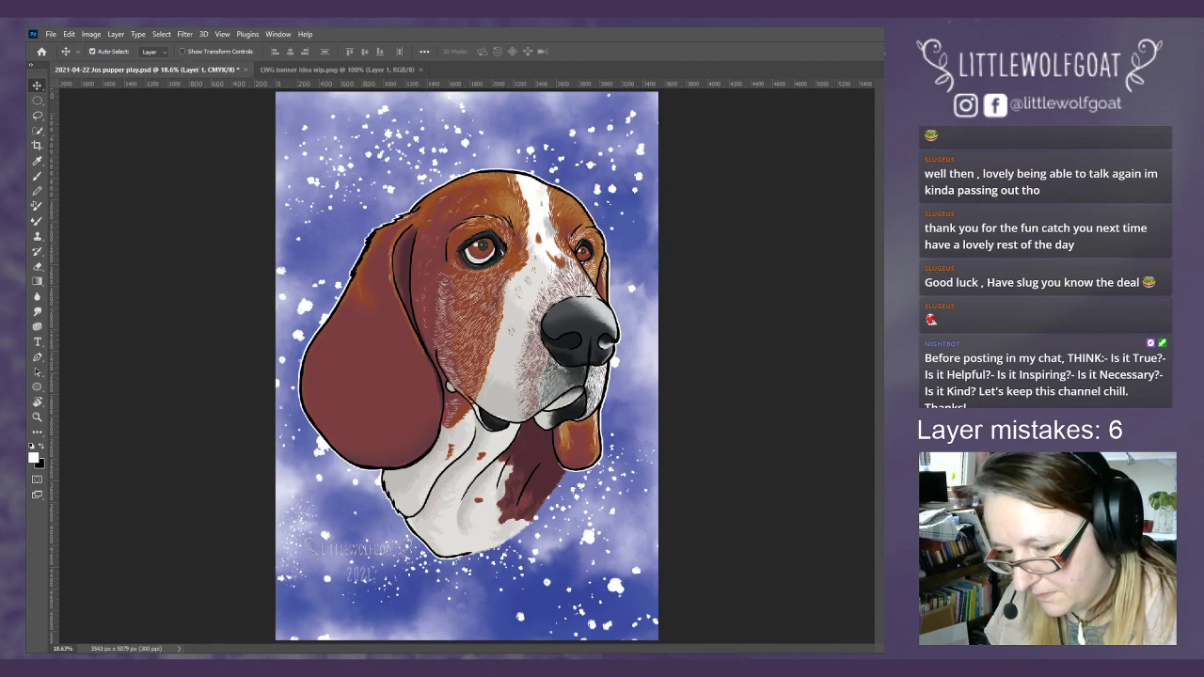
left_click(70, 34)
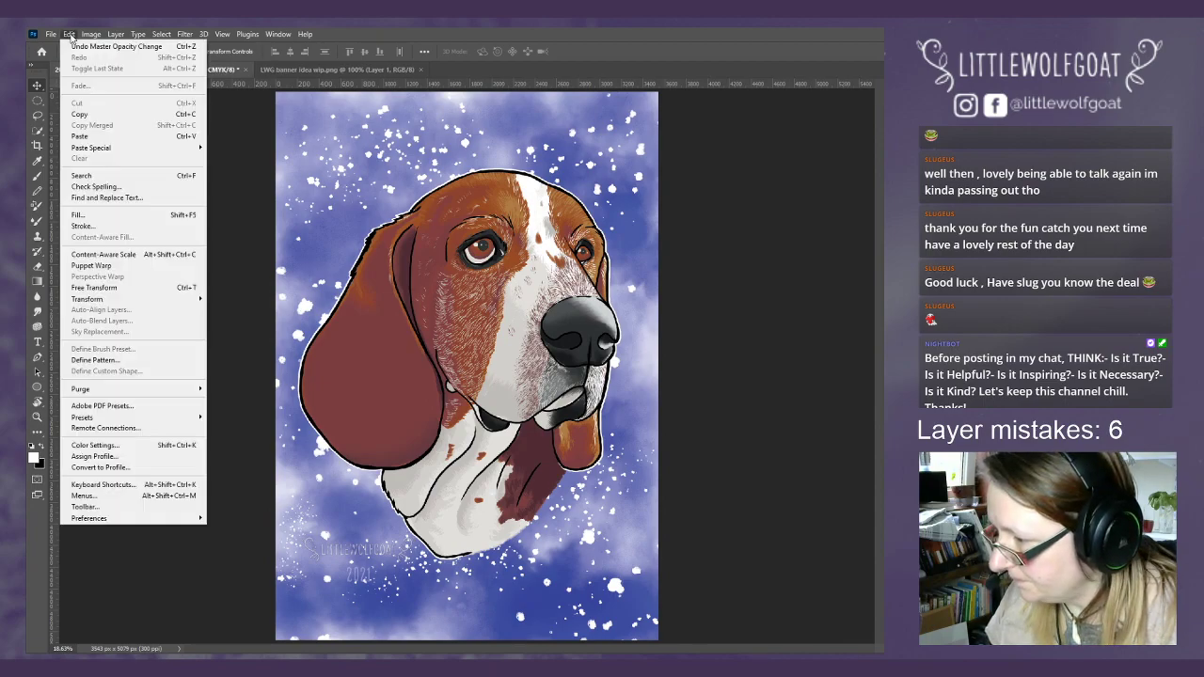
left_click(79, 288)
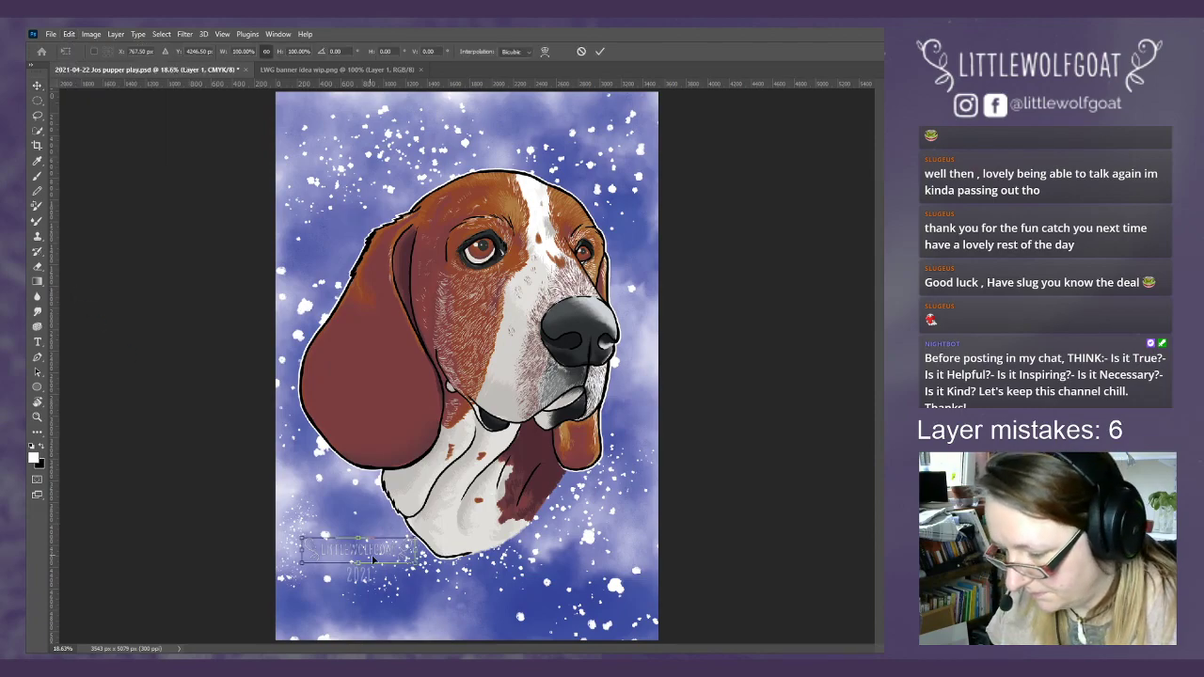
left_click_drag(418, 565, 476, 579)
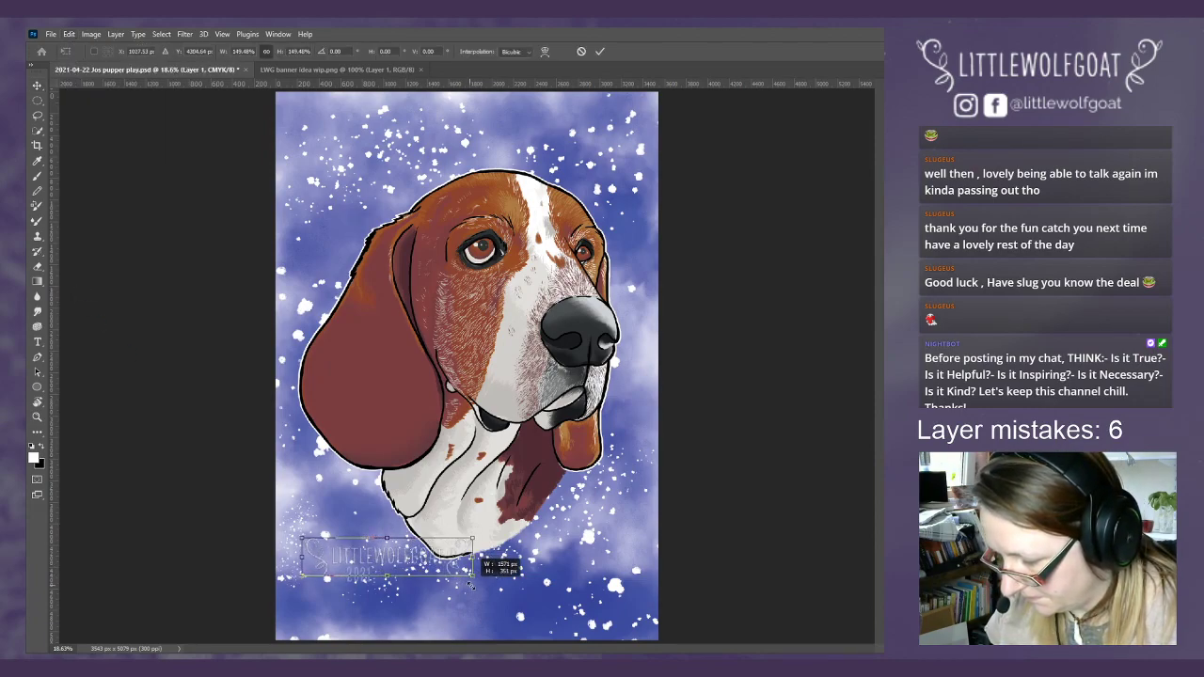
left_click_drag(400, 561, 385, 507)
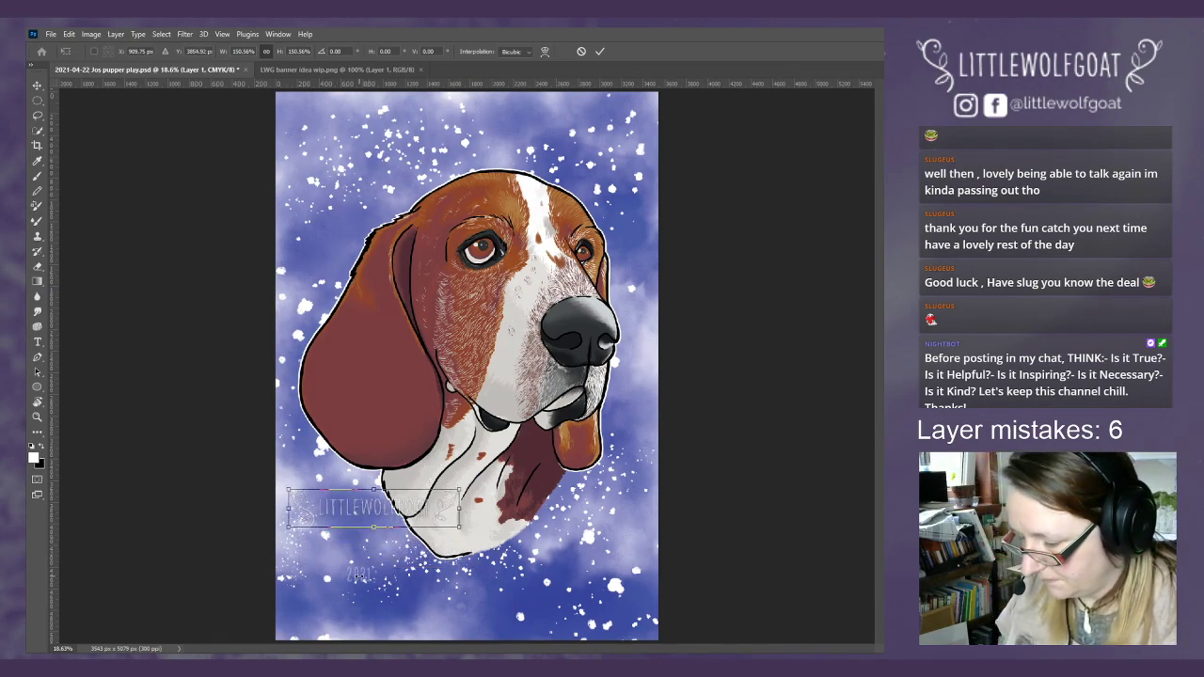
key("Return")
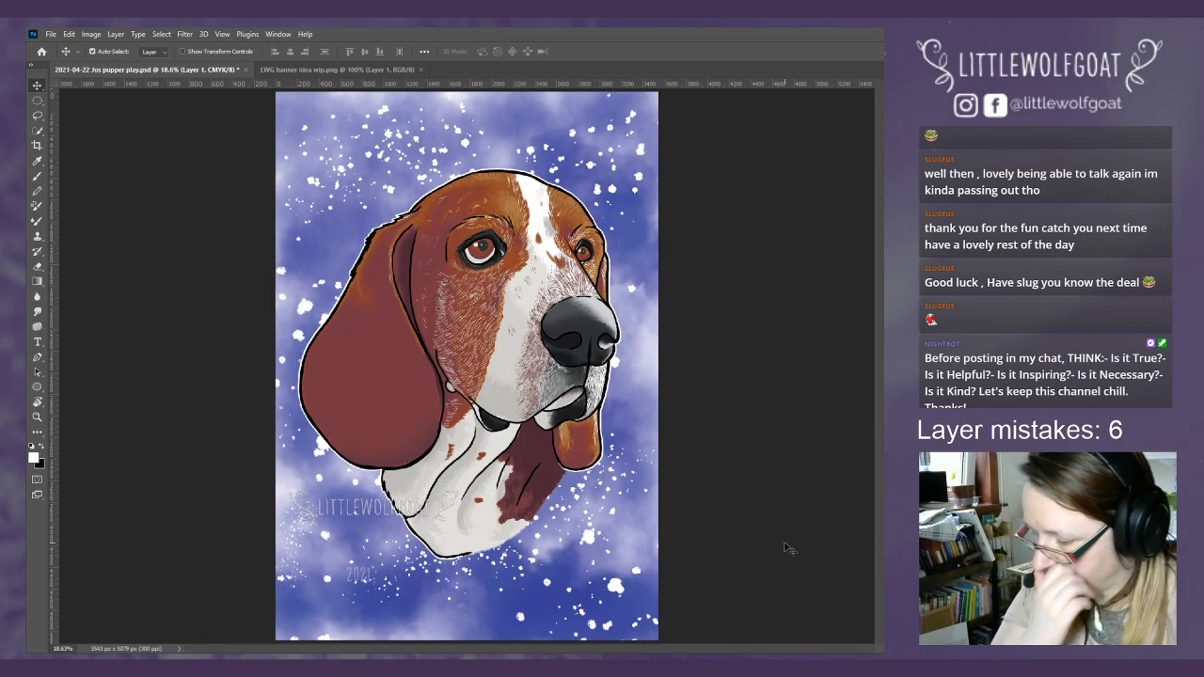
- Move the "2021" text up so it sits directly beneath the enlarged LITTLEWOLFGOAT logo, and deselect it
key("alt+bracketright")
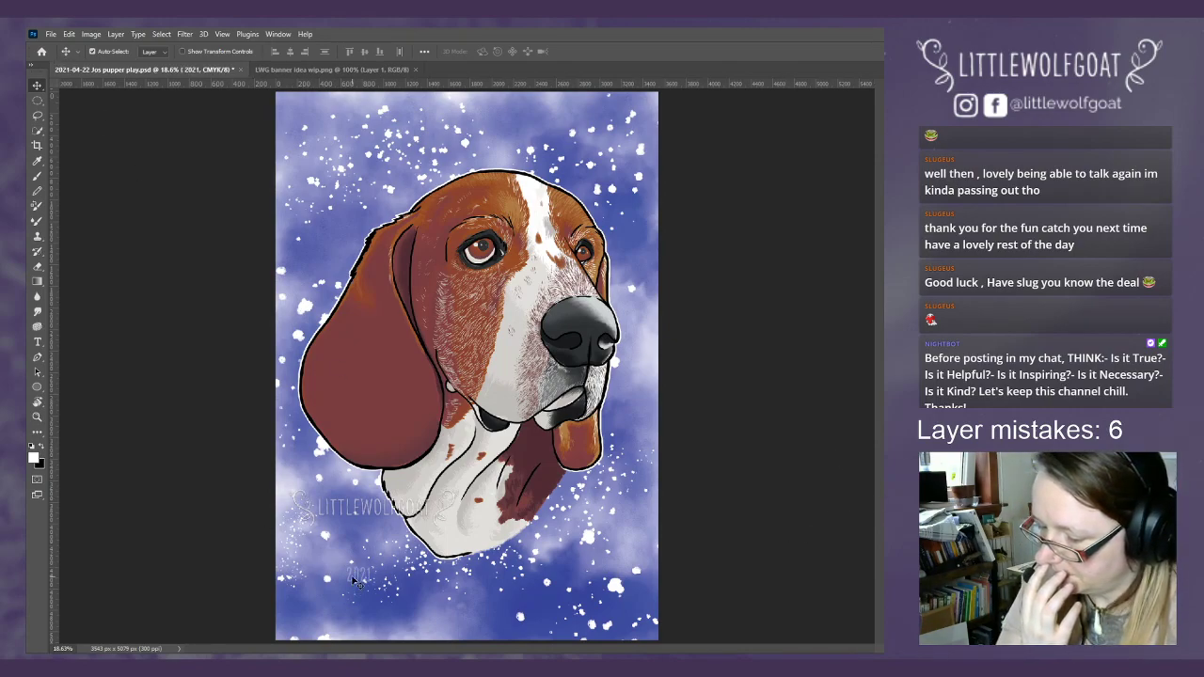
left_click_drag(356, 581, 369, 538)
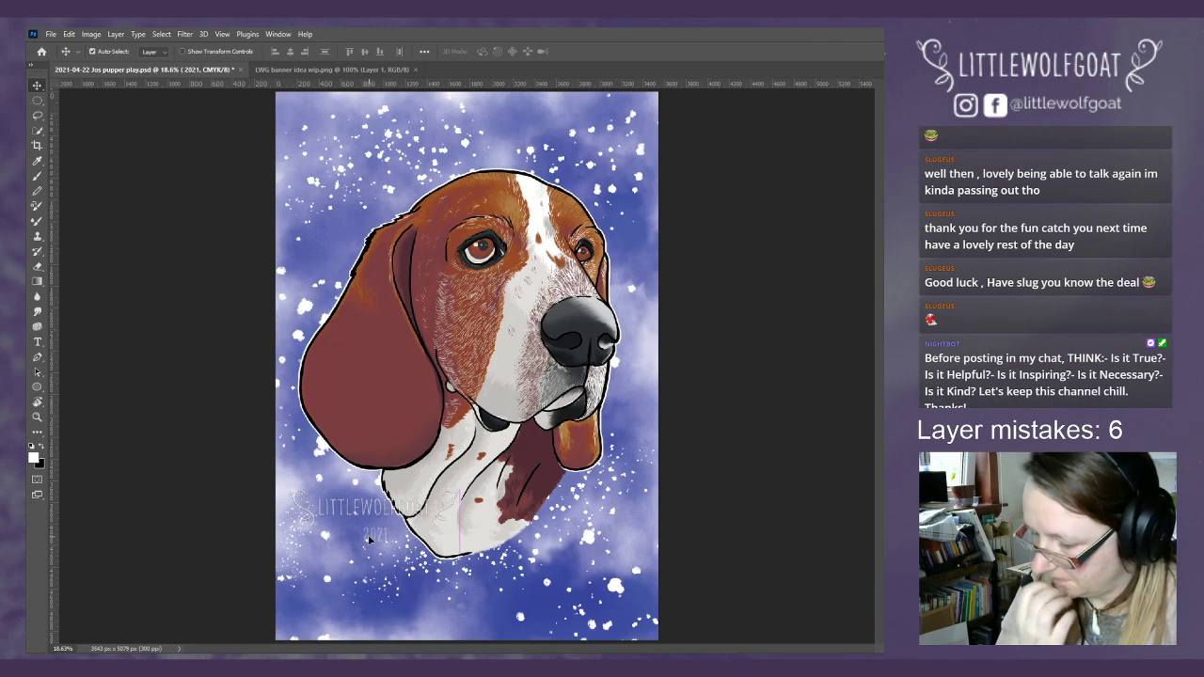
left_click(786, 539)
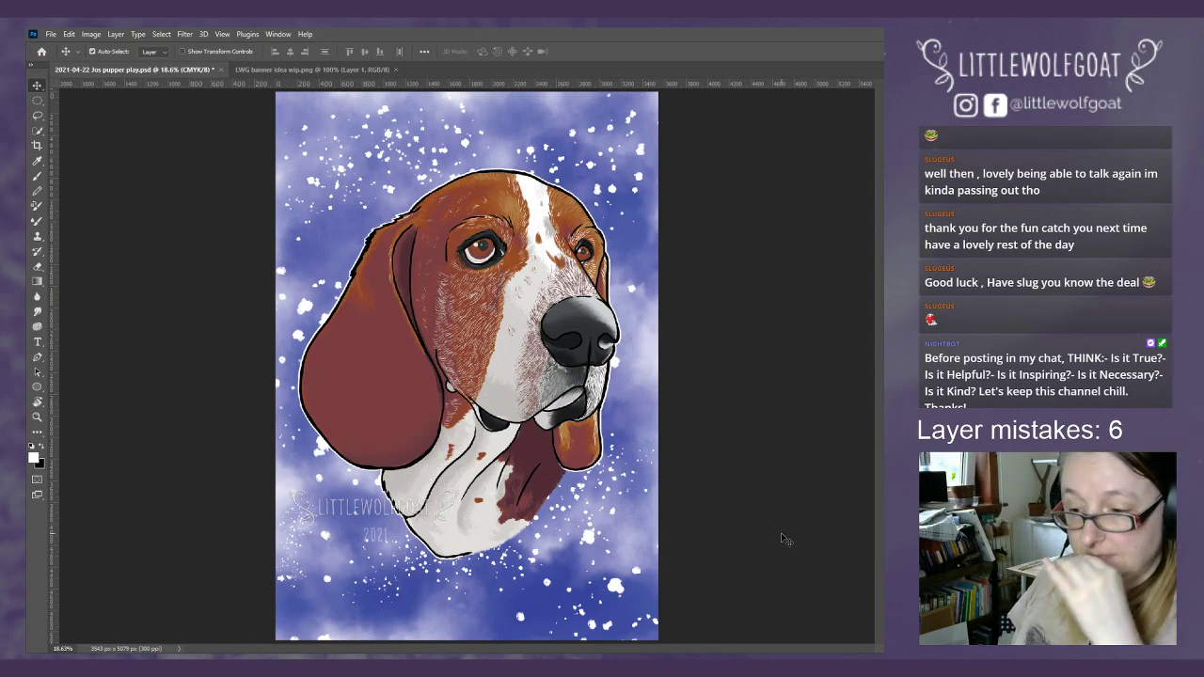
- Save the dog portrait document, and close both the logo banner image and the portrait
left_click(51, 38)
left_click(66, 164)
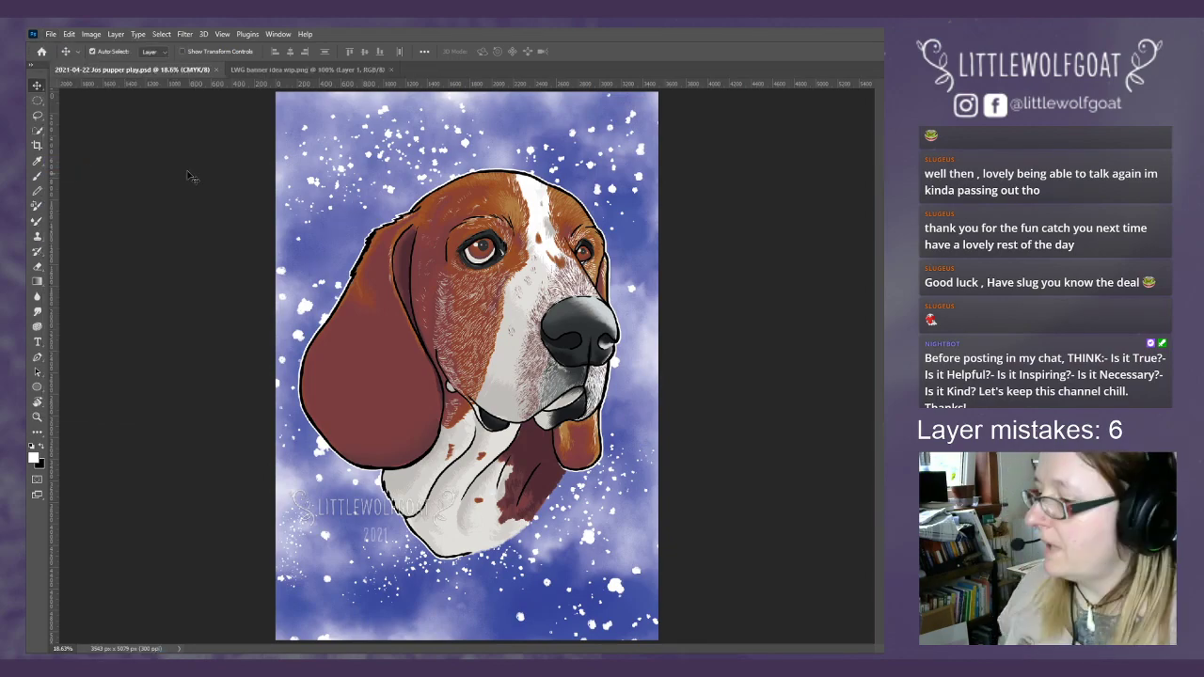
left_click(391, 70)
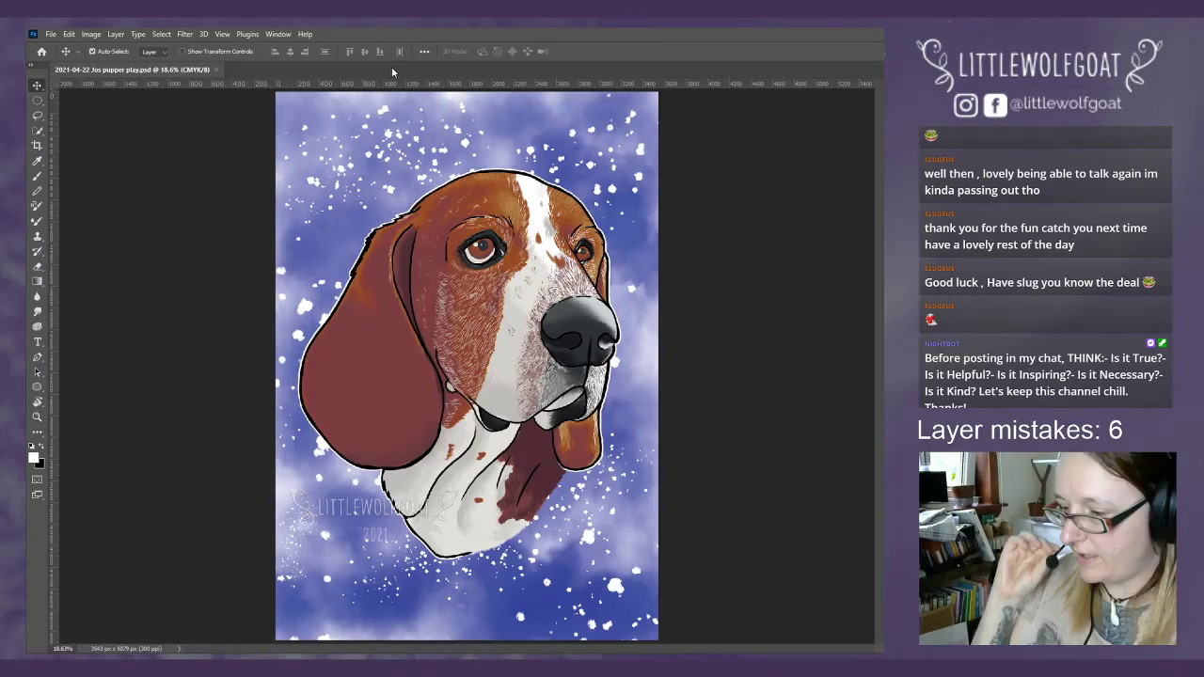
left_click(215, 69)
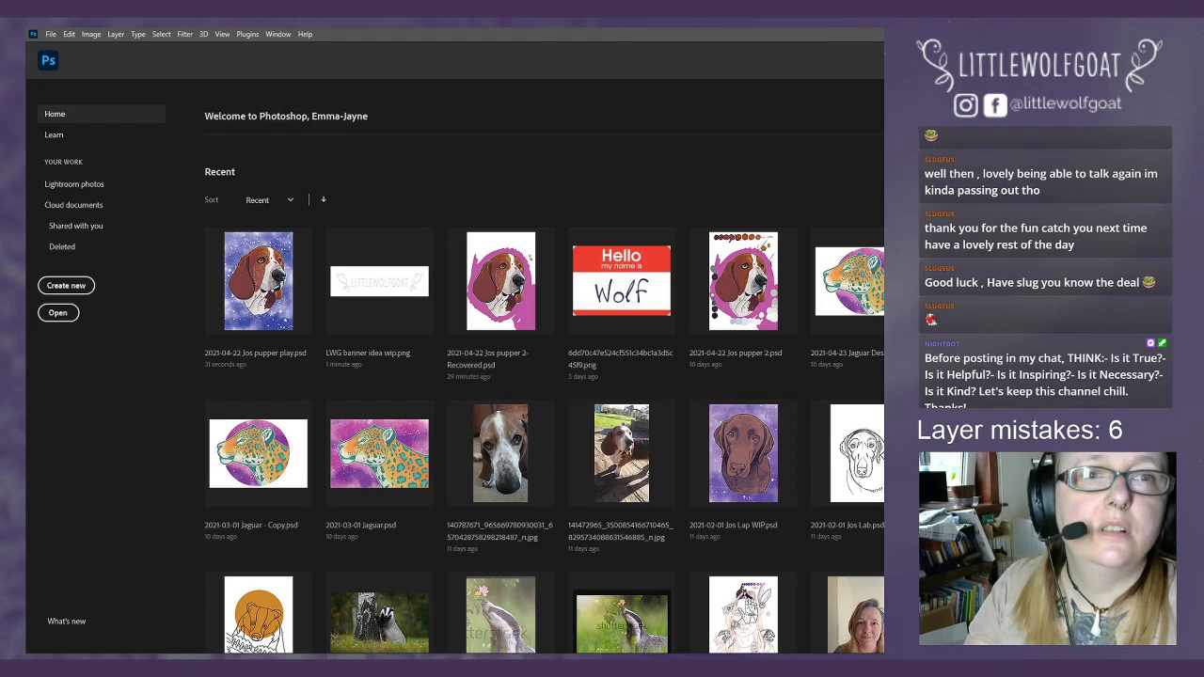
- Switch to the browser with the Smithsonian Open Access page, maximize it, and look through the page's sections
key("alt+Tab")
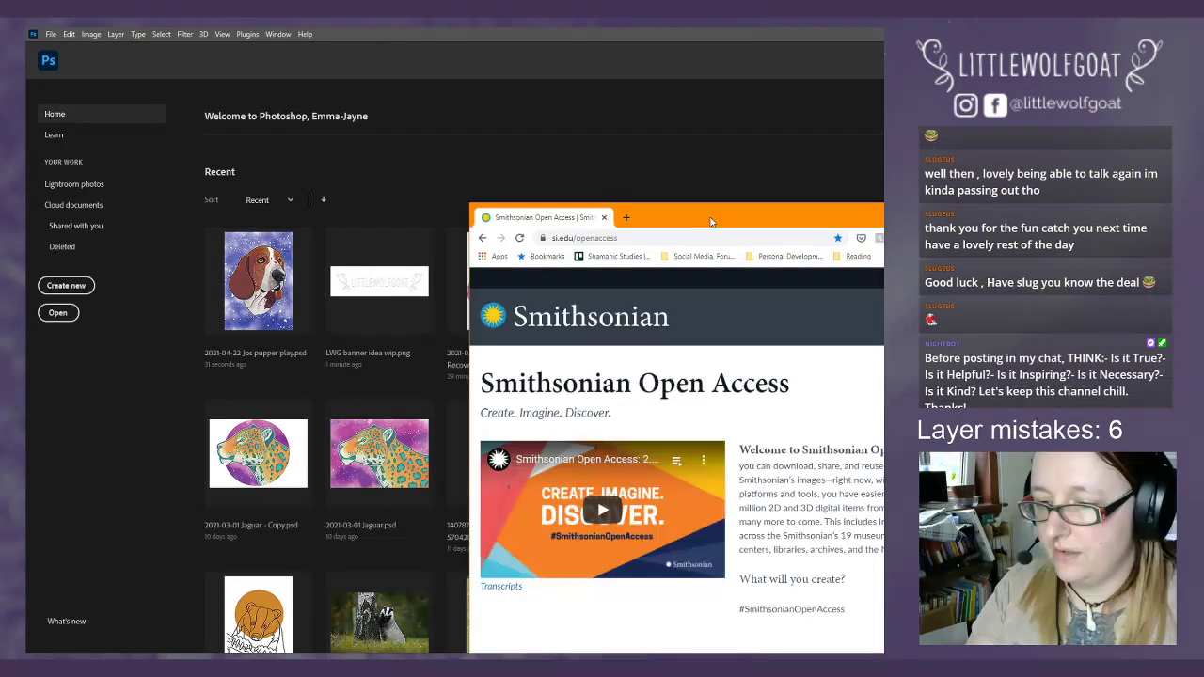
double_click(712, 222)
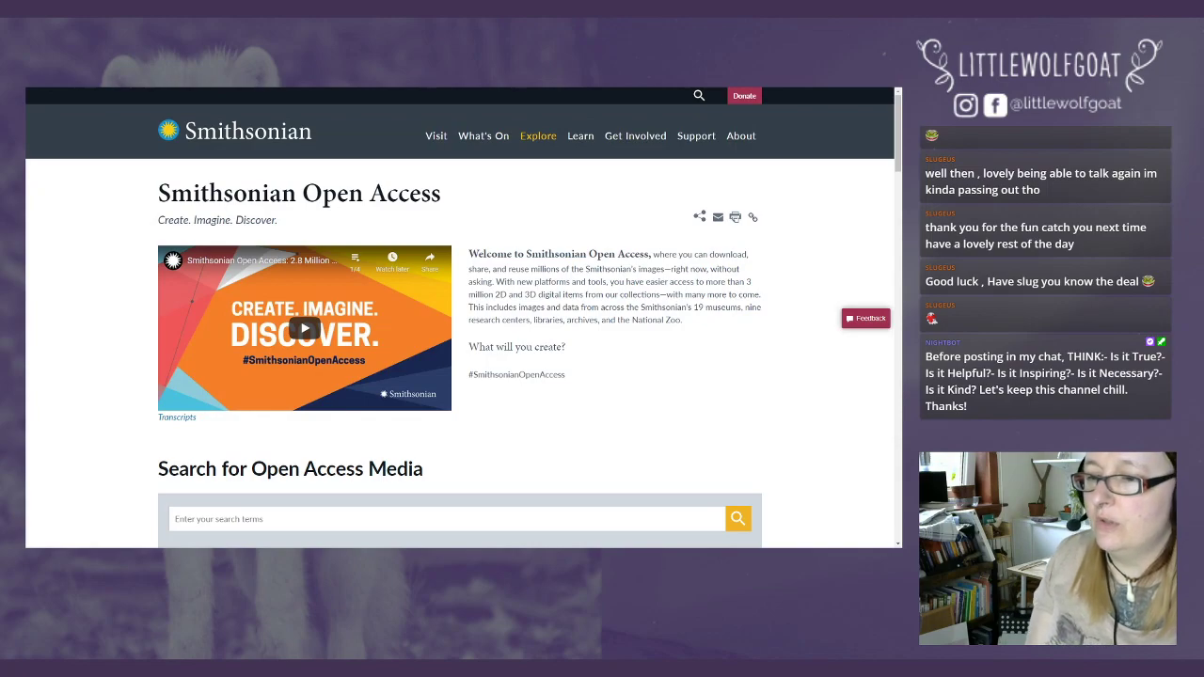
scroll(646, 339, "down", 1)
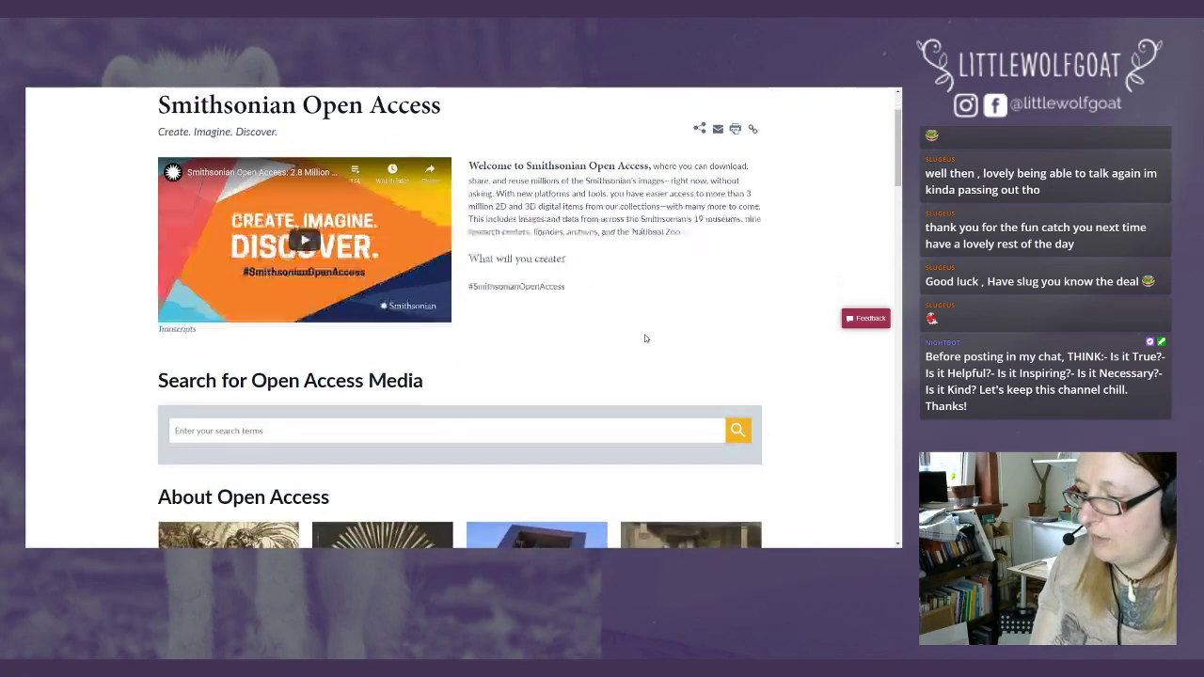
scroll(645, 339, "down", 3)
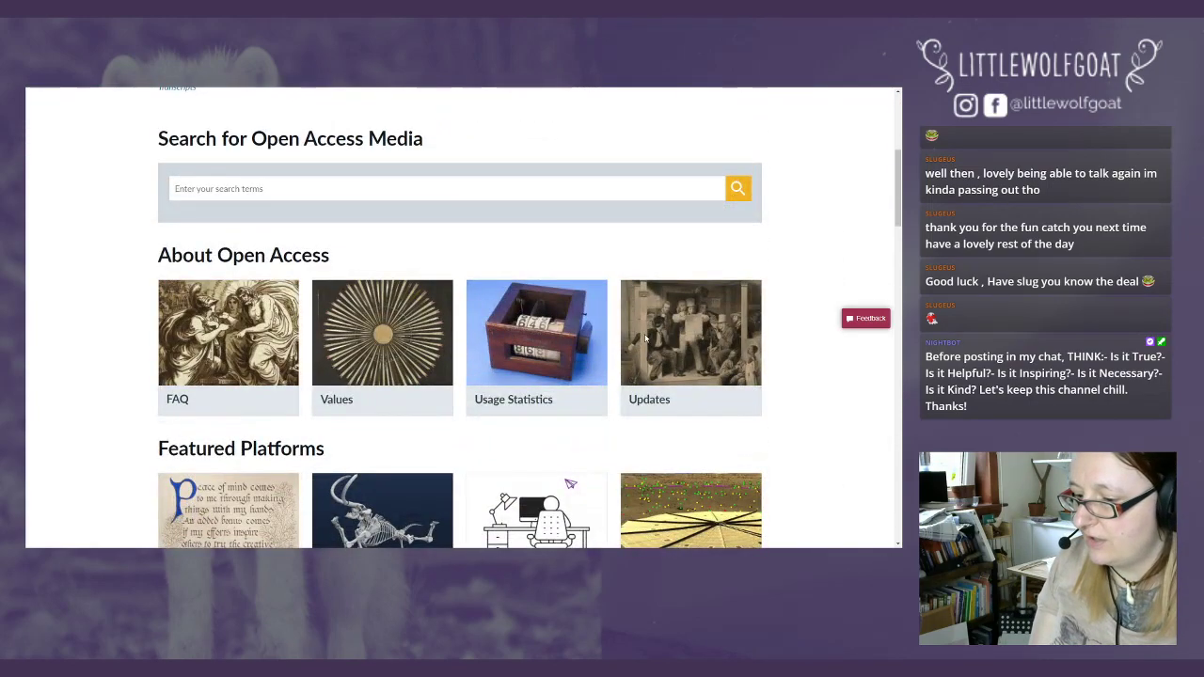
scroll(837, 371, "down", 5)
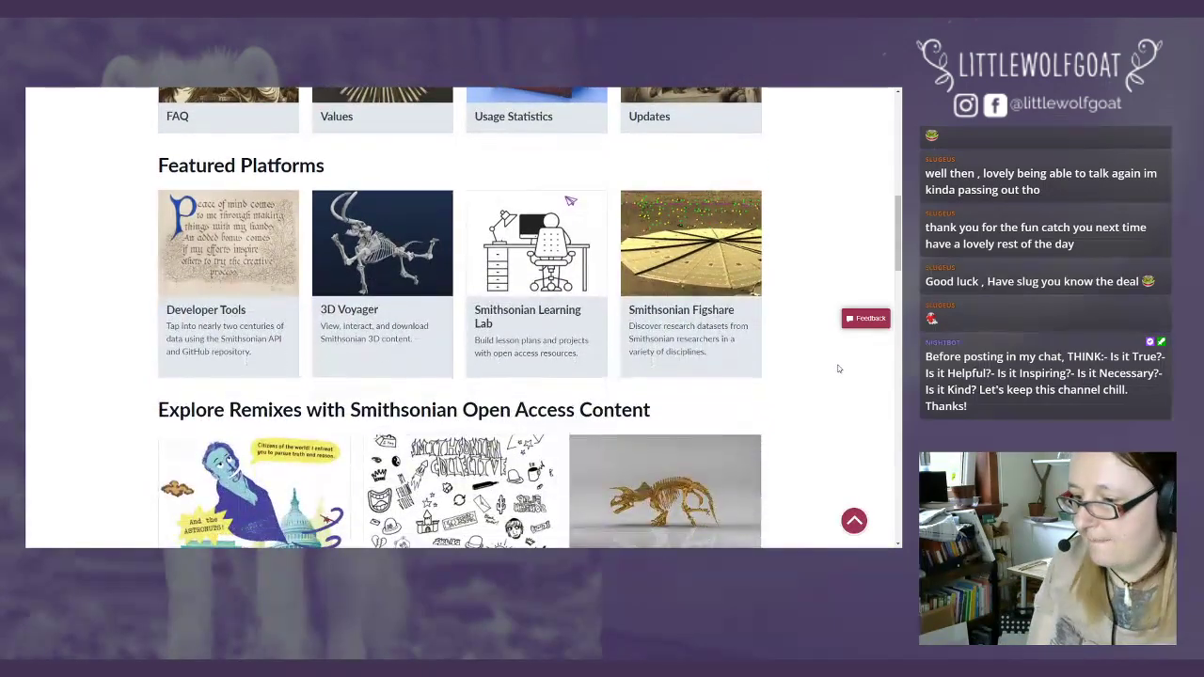
scroll(809, 355, "down", 2)
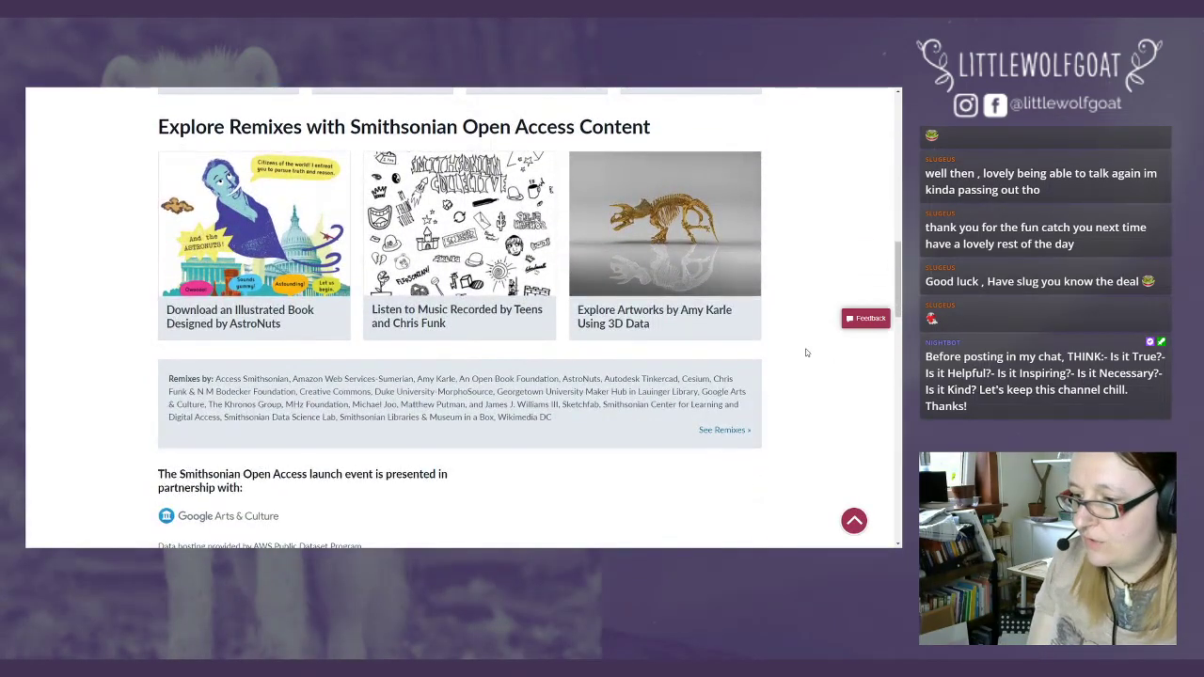
scroll(804, 353, "up", 8)
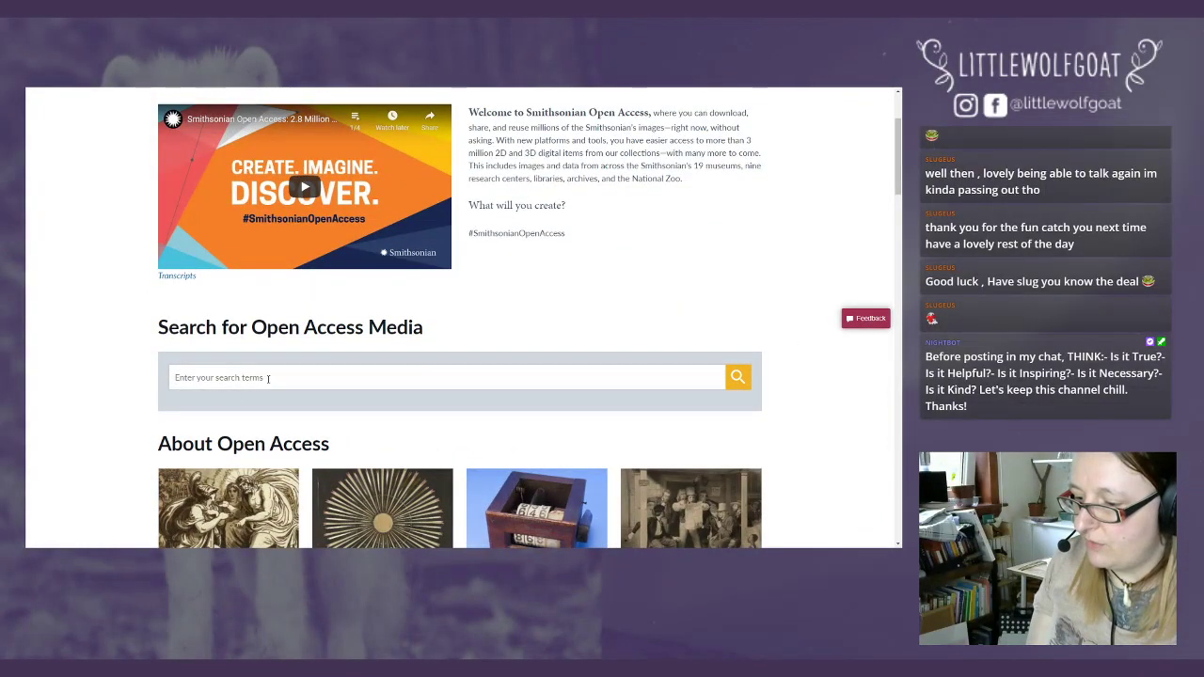
- Search the Smithsonian Open Access media for "starling"
left_click(268, 377)
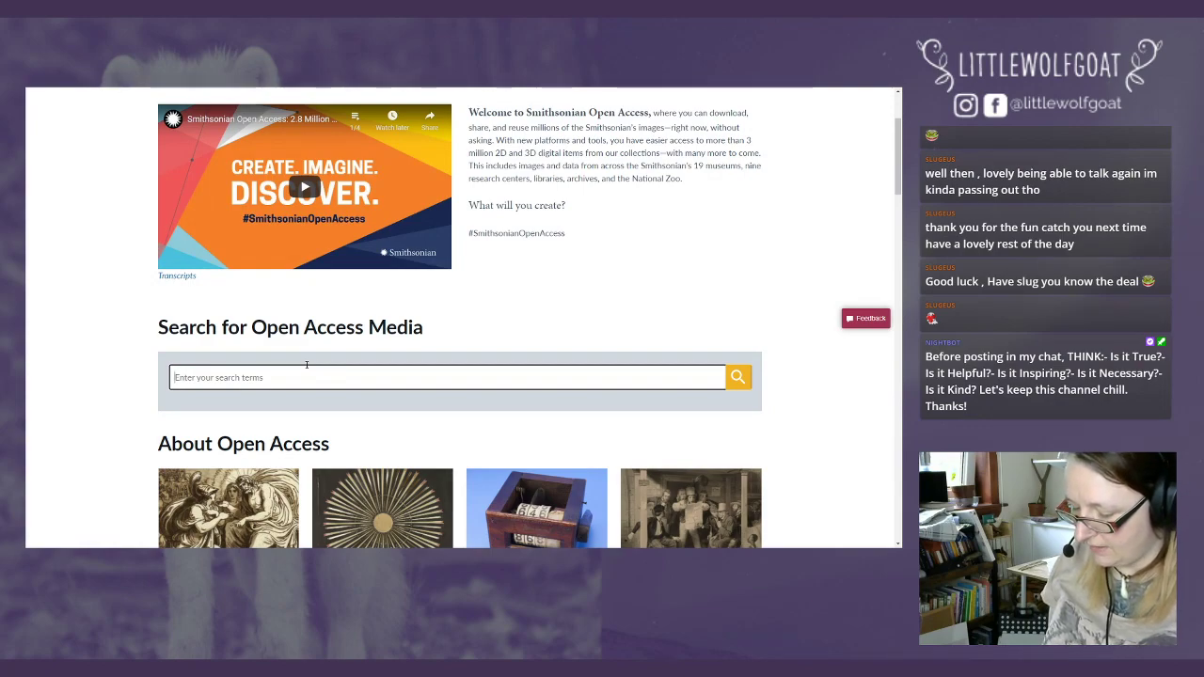
type("starling")
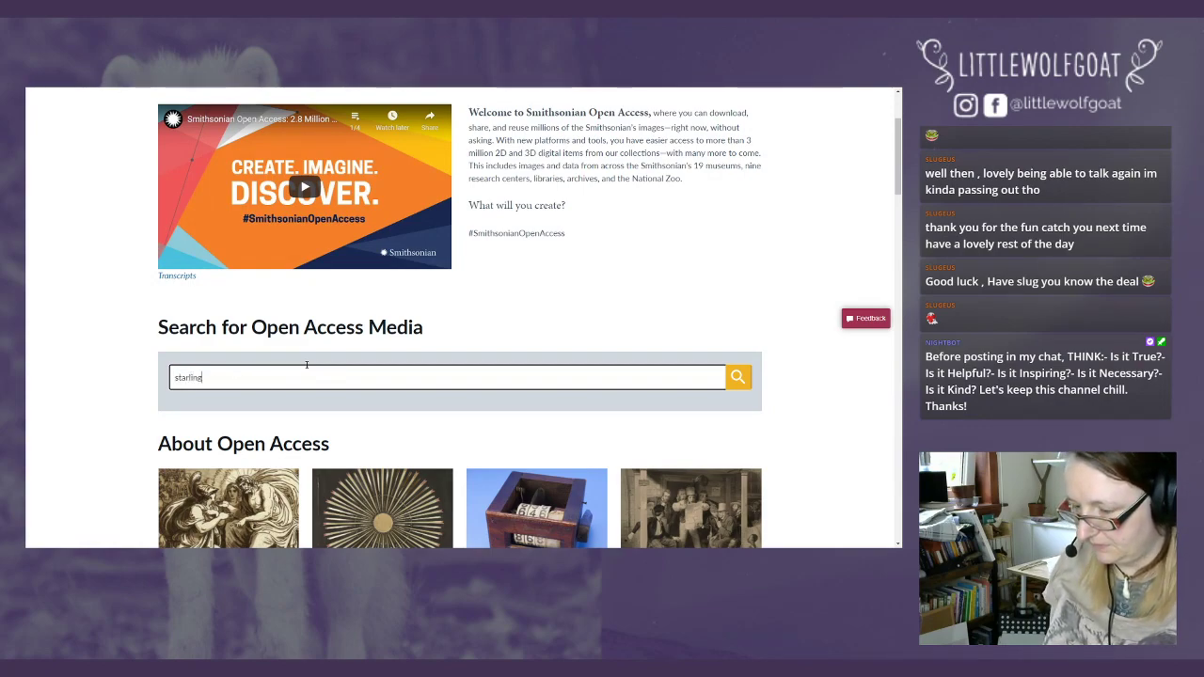
key("Return")
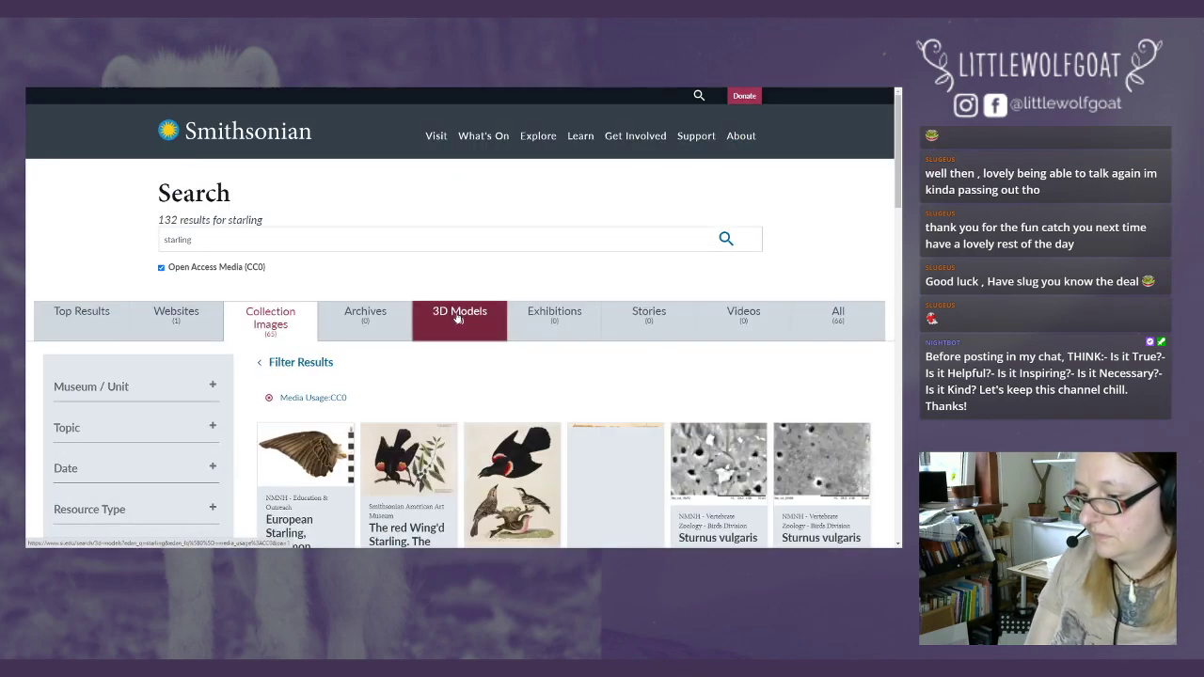
- Look through the starling collection images and open the "European Starling, Common Starling" record
scroll(458, 318, "down", 2)
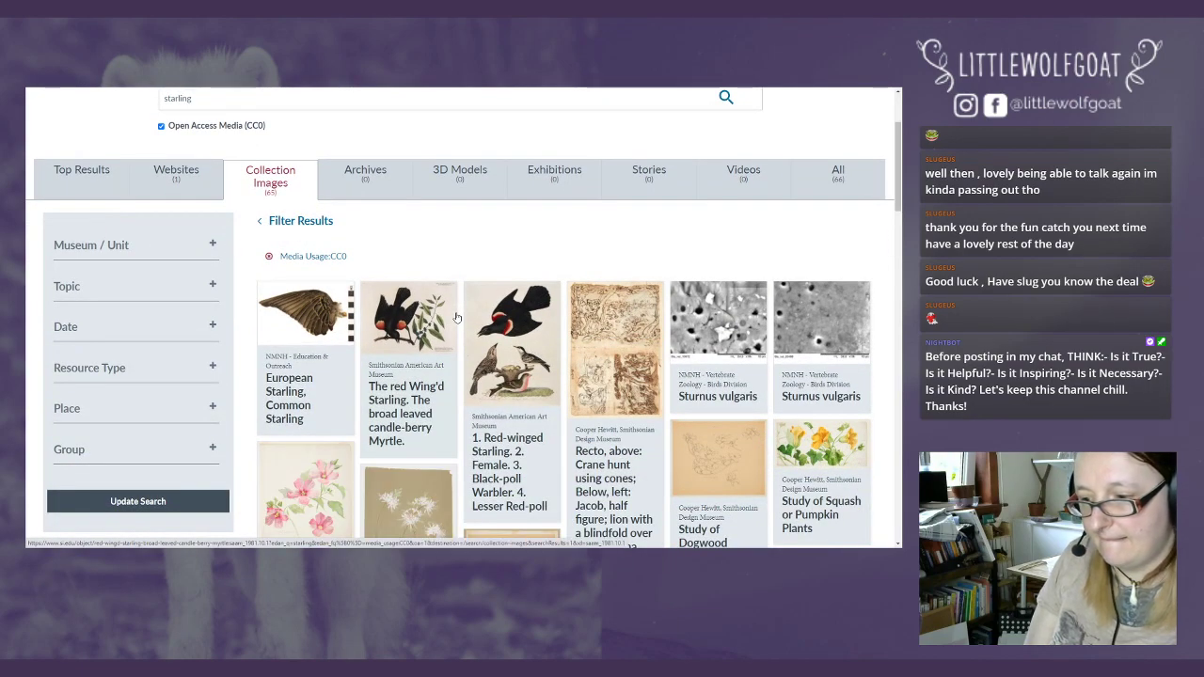
scroll(458, 318, "down", 2)
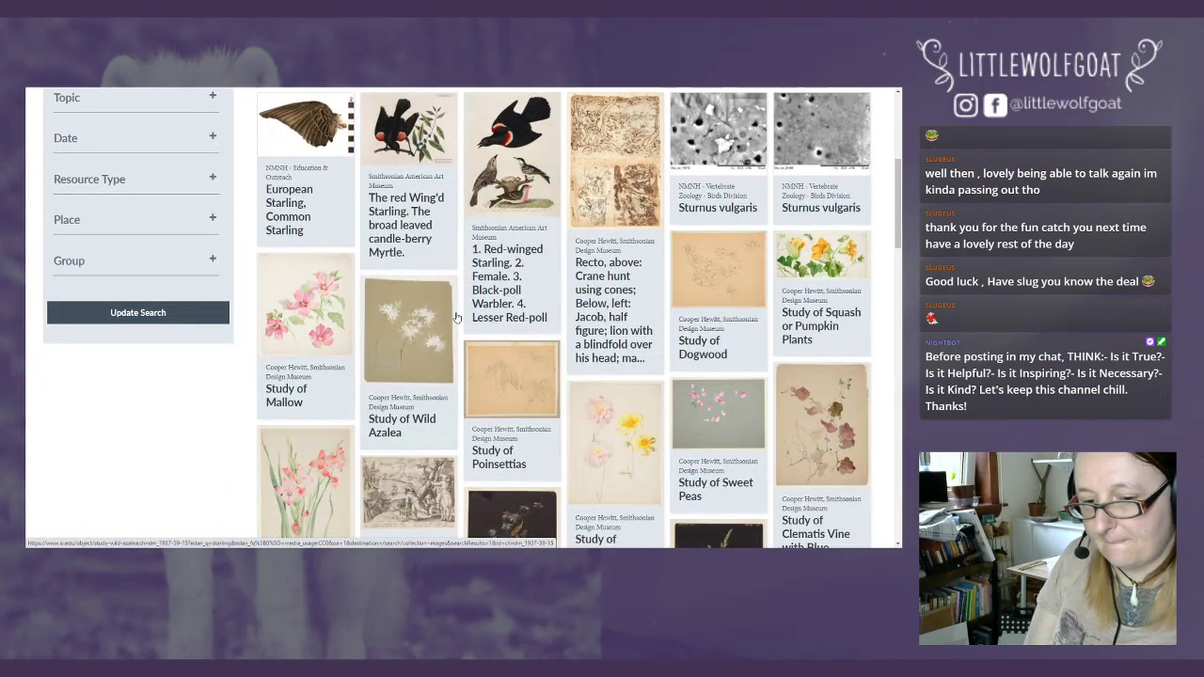
scroll(458, 318, "down", 6)
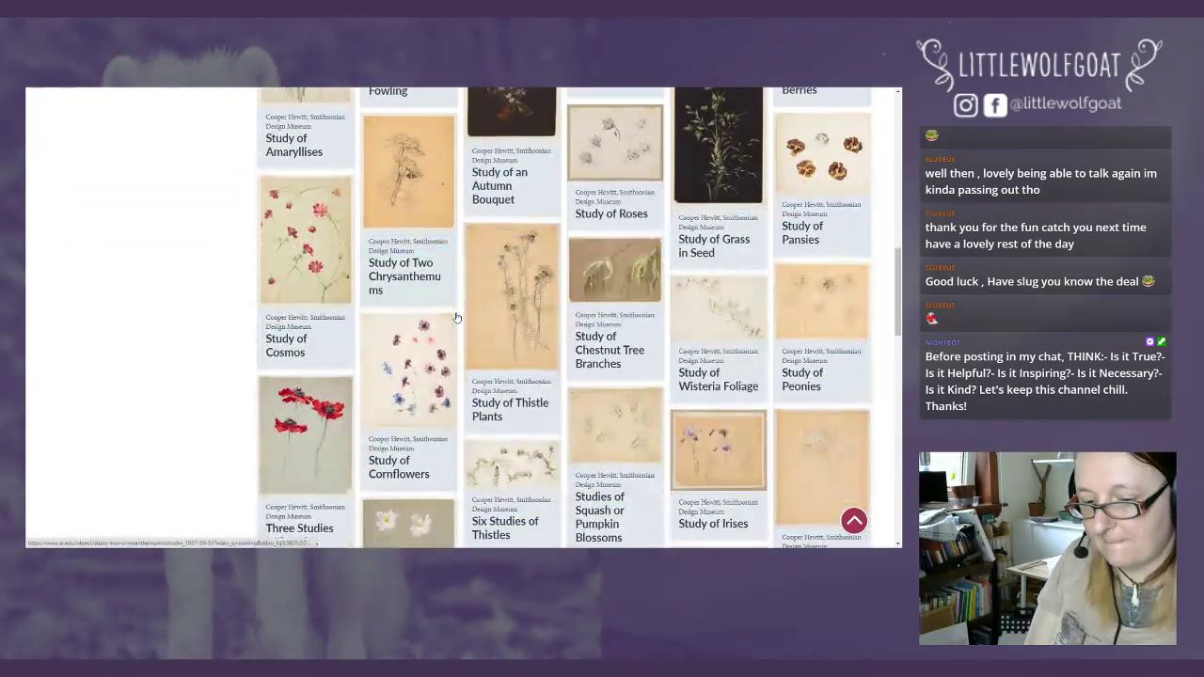
scroll(457, 318, "up", 8)
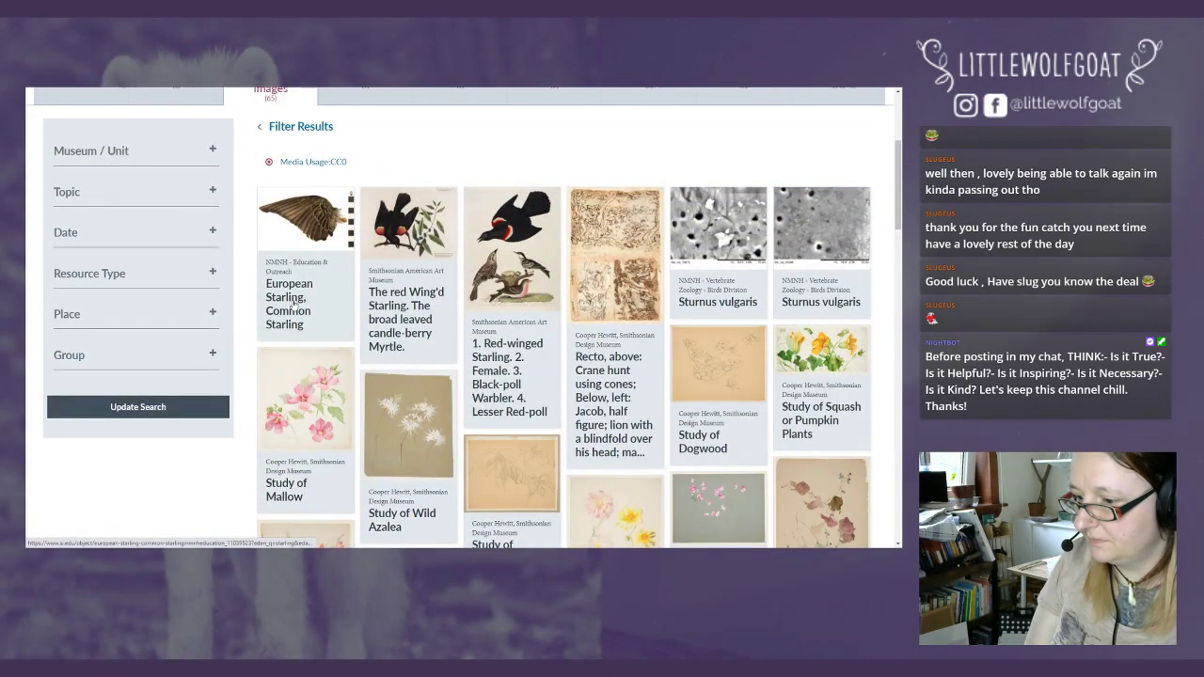
left_click(284, 304)
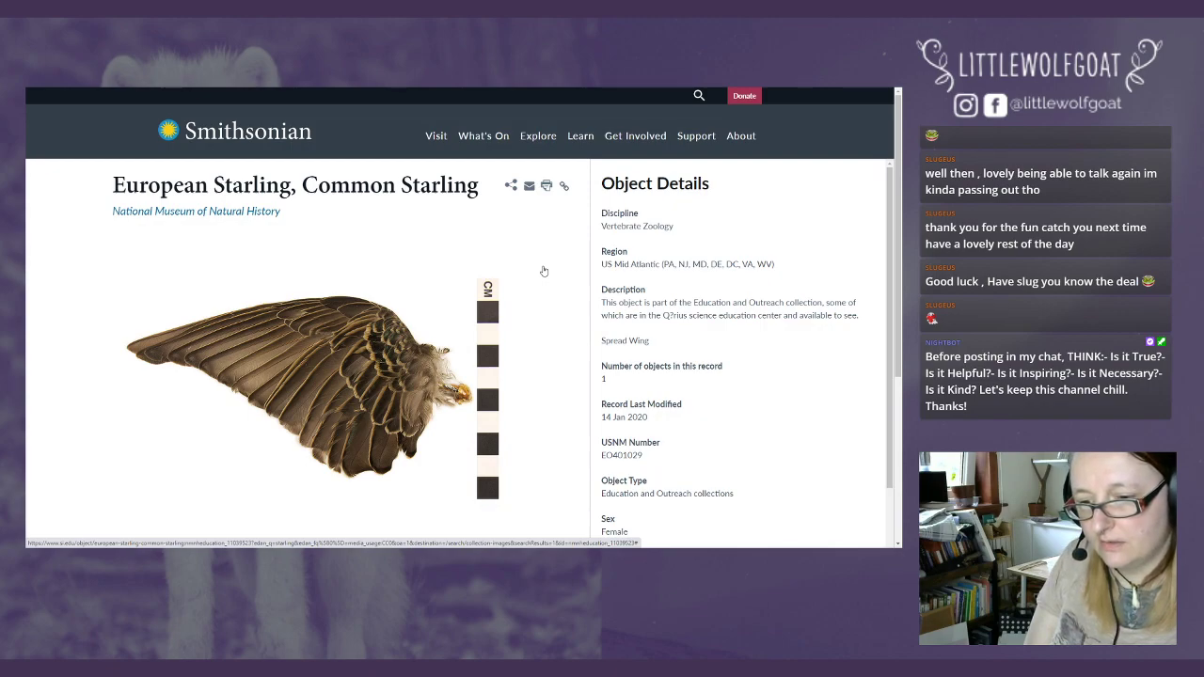
- Examine the European Starling wing image and its object details, and return to the starling search results
scroll(544, 271, "down", 3)
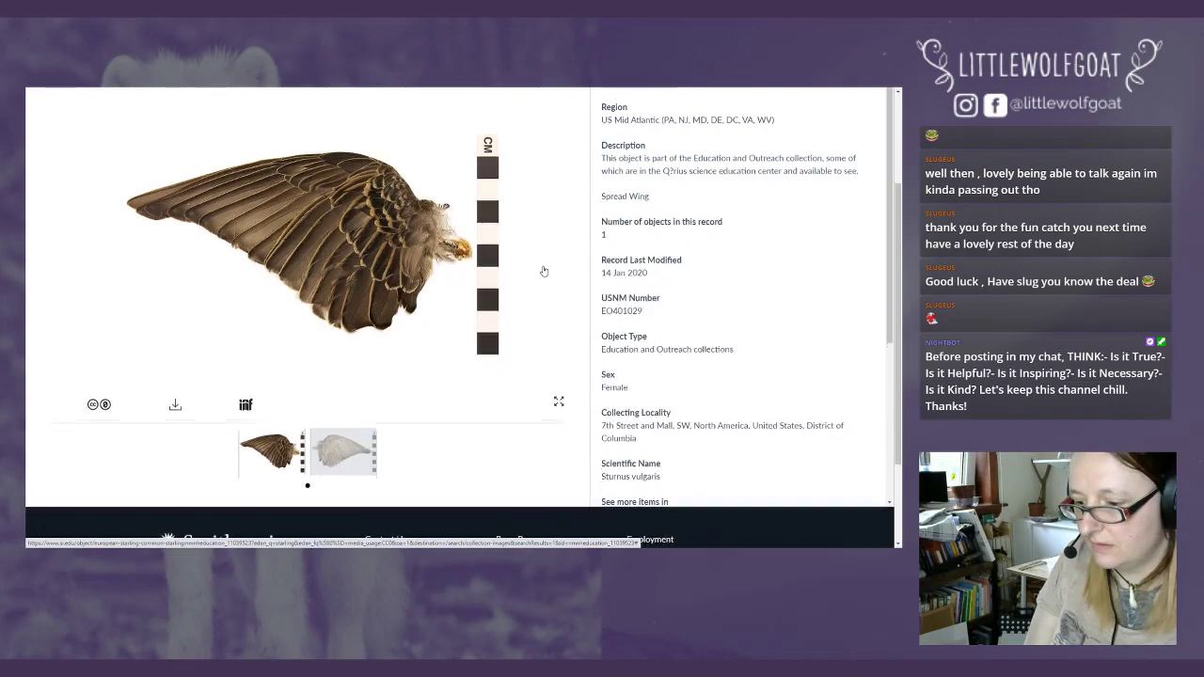
scroll(544, 271, "down", 1)
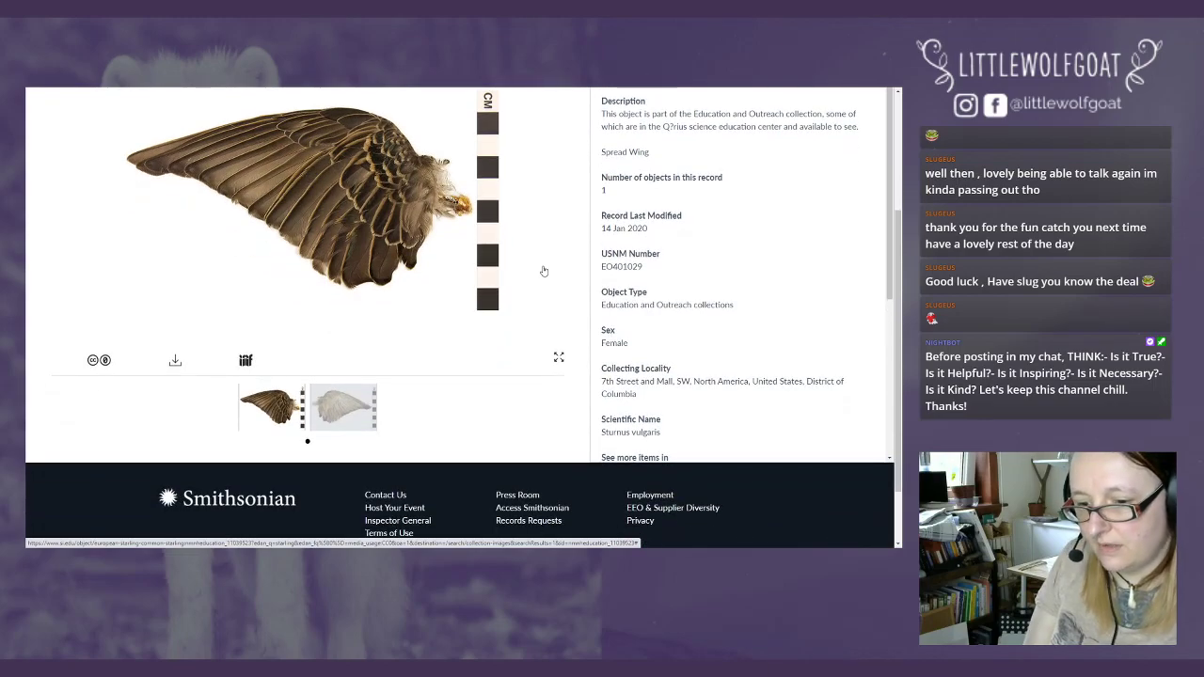
scroll(544, 271, "down", 2)
scroll(544, 271, "up", 4)
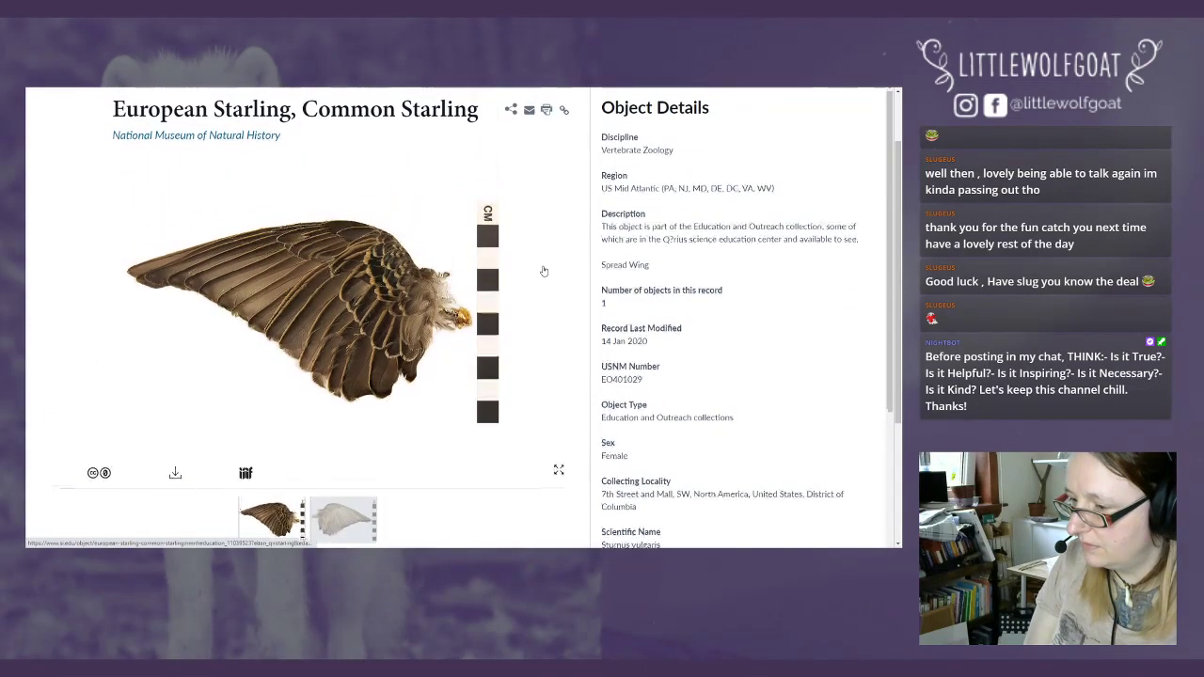
scroll(544, 271, "up", 2)
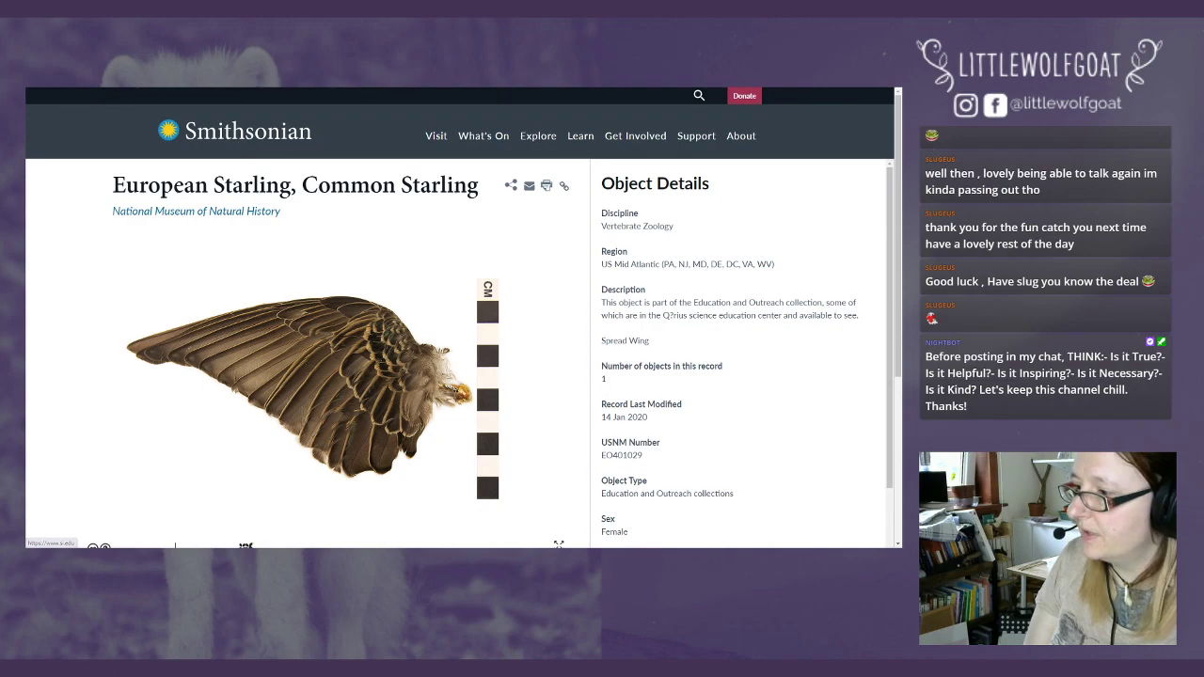
key("alt+Left")
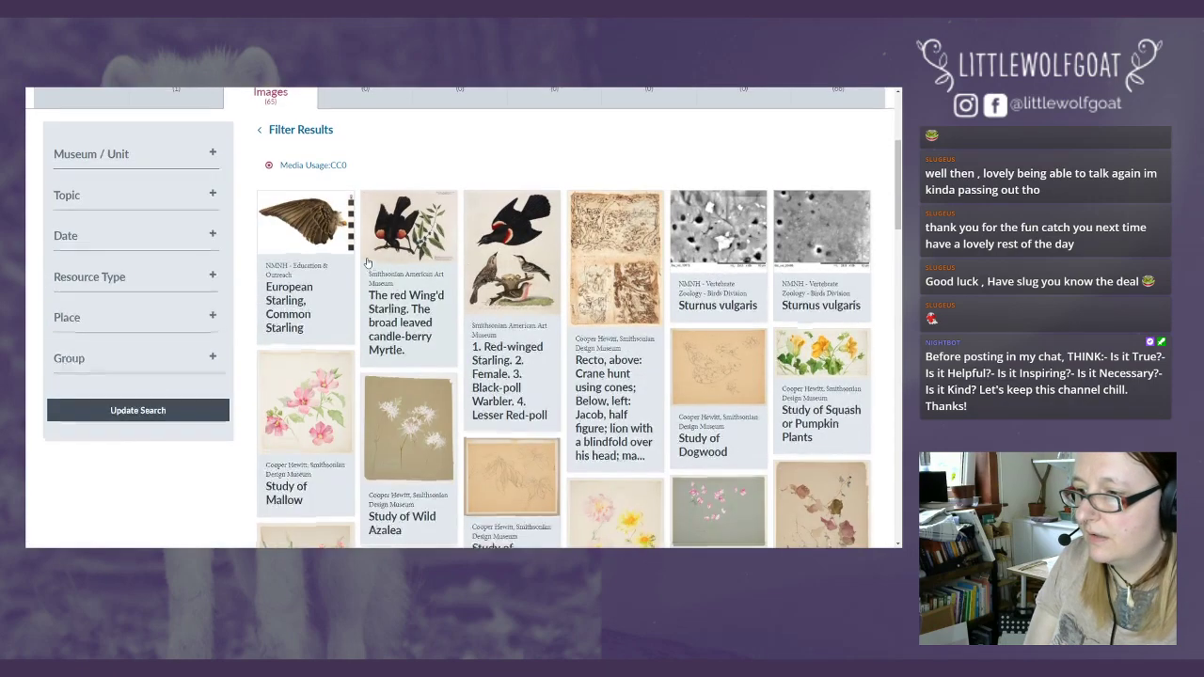
- Select the museum filters Conservation Biology Institute, Environmental Research Center, National Zoo and Natural History Museum for the starling results
scroll(367, 262, "up", 3)
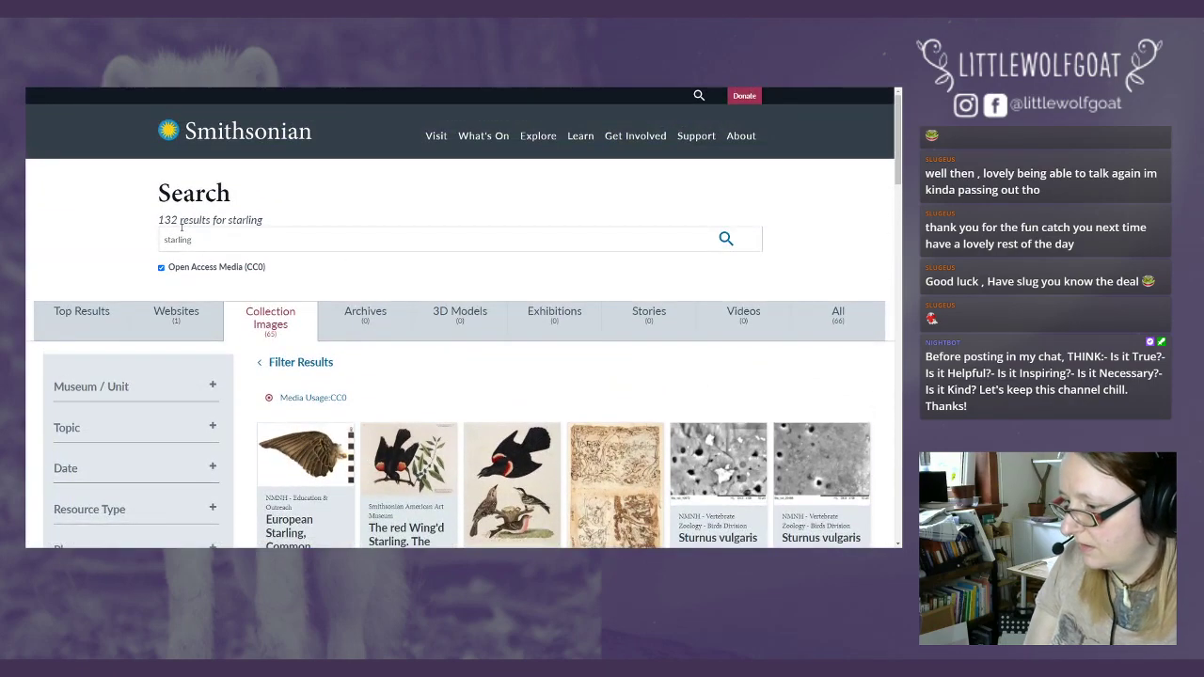
scroll(193, 264, "down", 1)
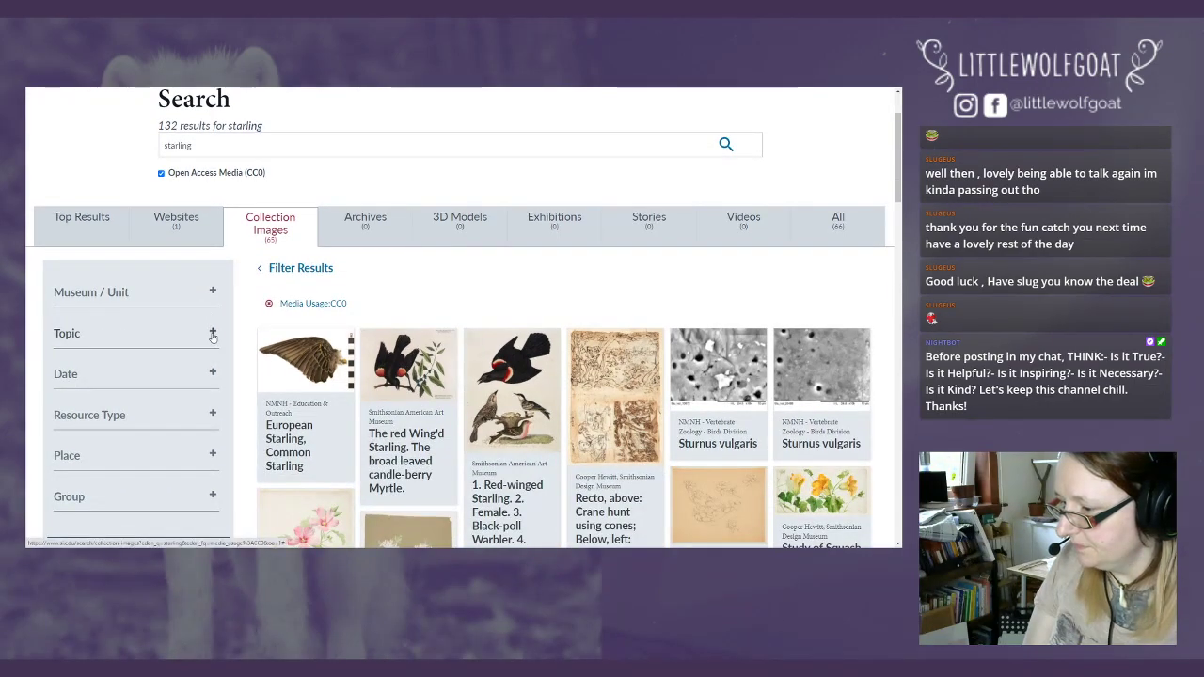
left_click(214, 294)
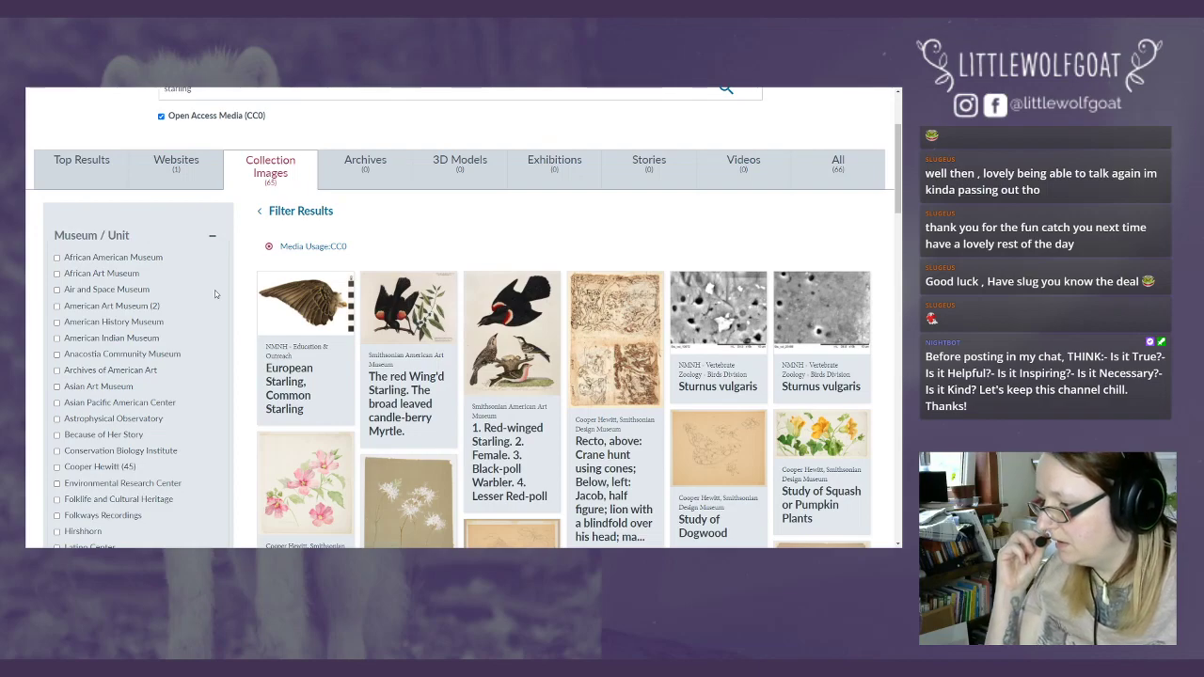
scroll(214, 289, "down", 1)
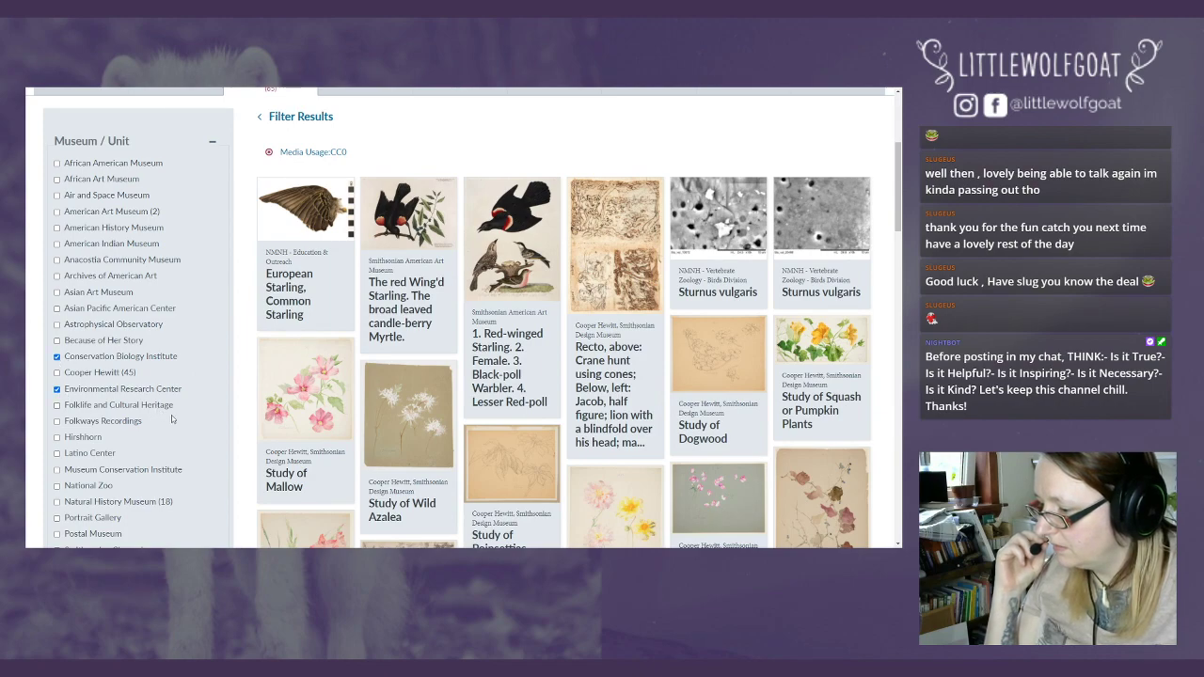
scroll(171, 416, "down", 1)
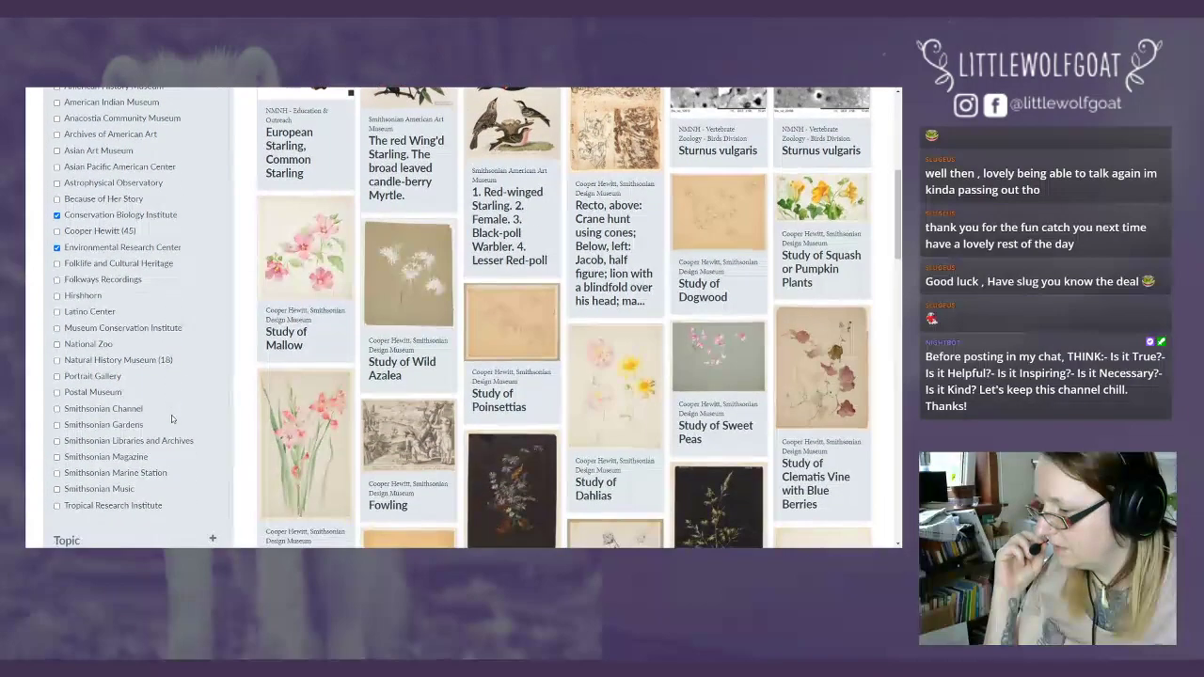
left_click(57, 344)
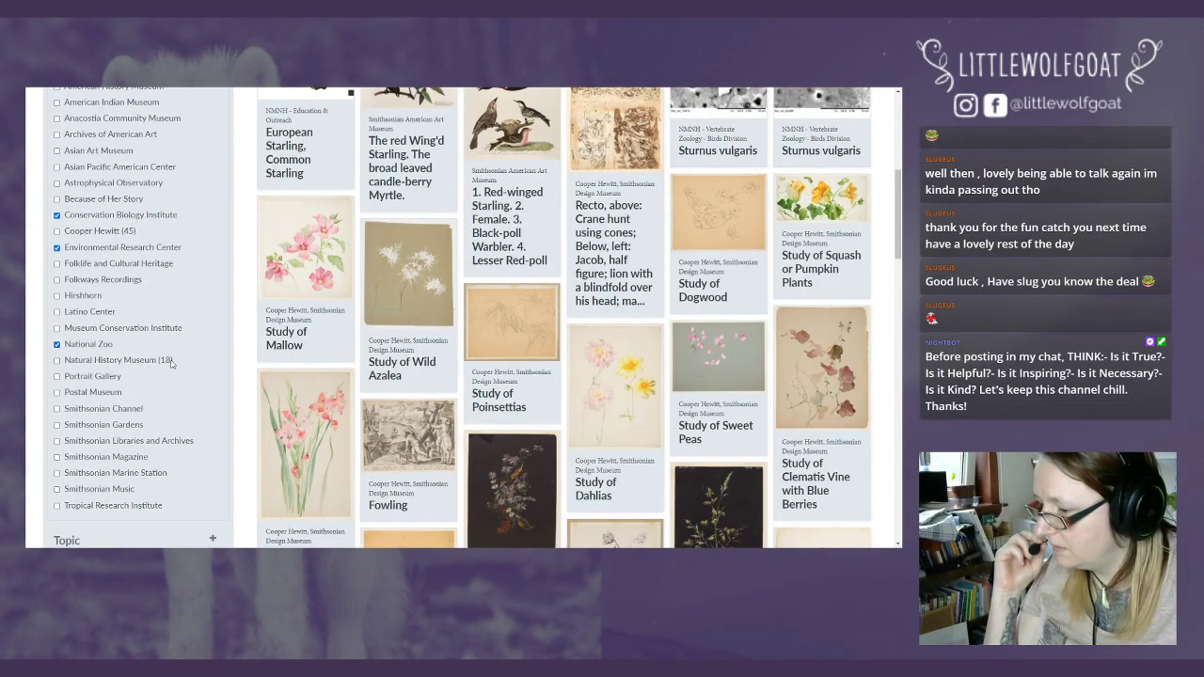
left_click(58, 360)
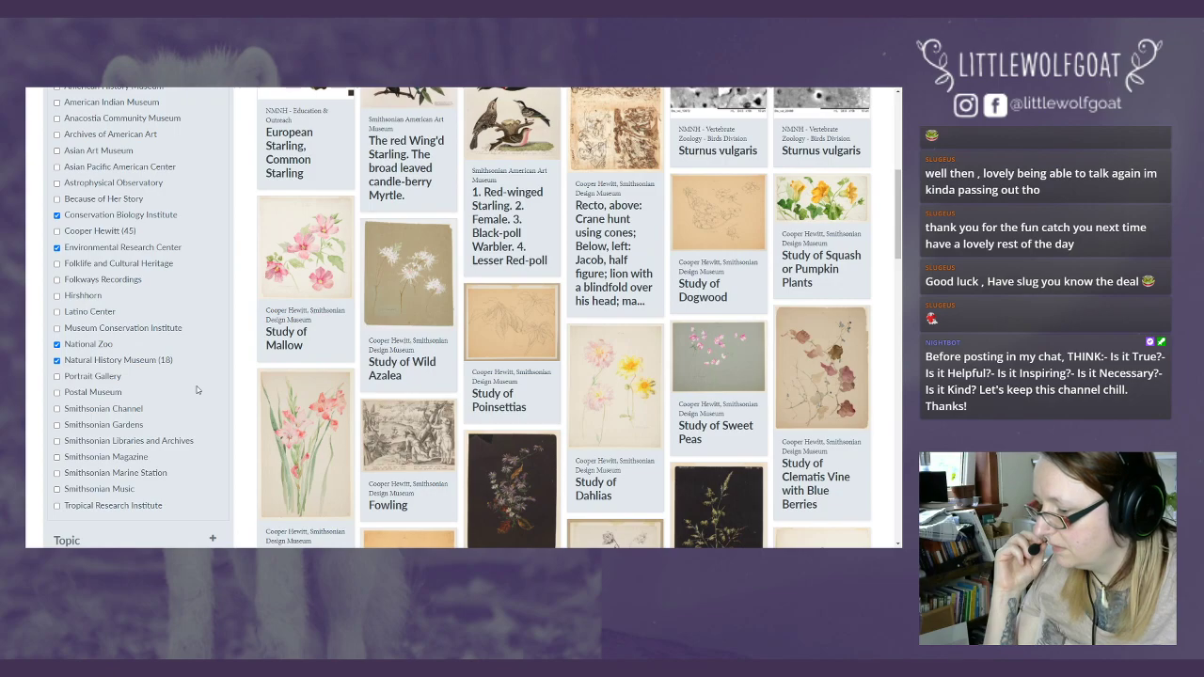
scroll(196, 390, "down", 2)
scroll(197, 389, "up", 6)
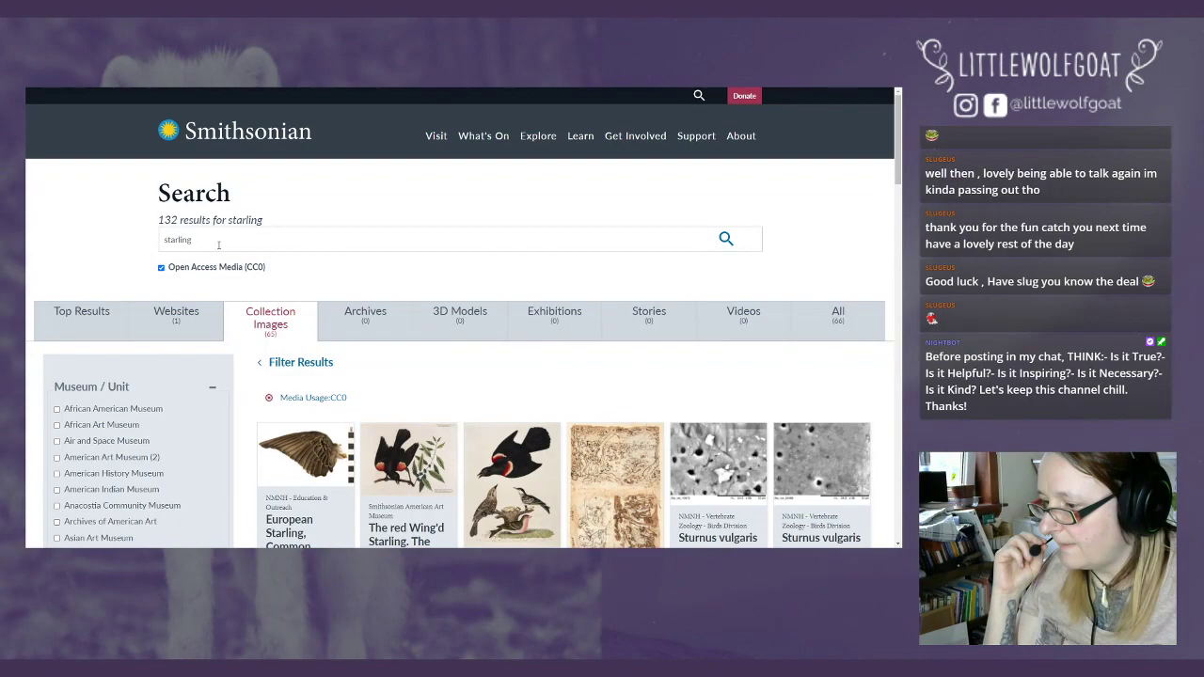
- Search the open access collection images for "rabbit"
left_click_drag(221, 245, 161, 240)
type("rabbit")
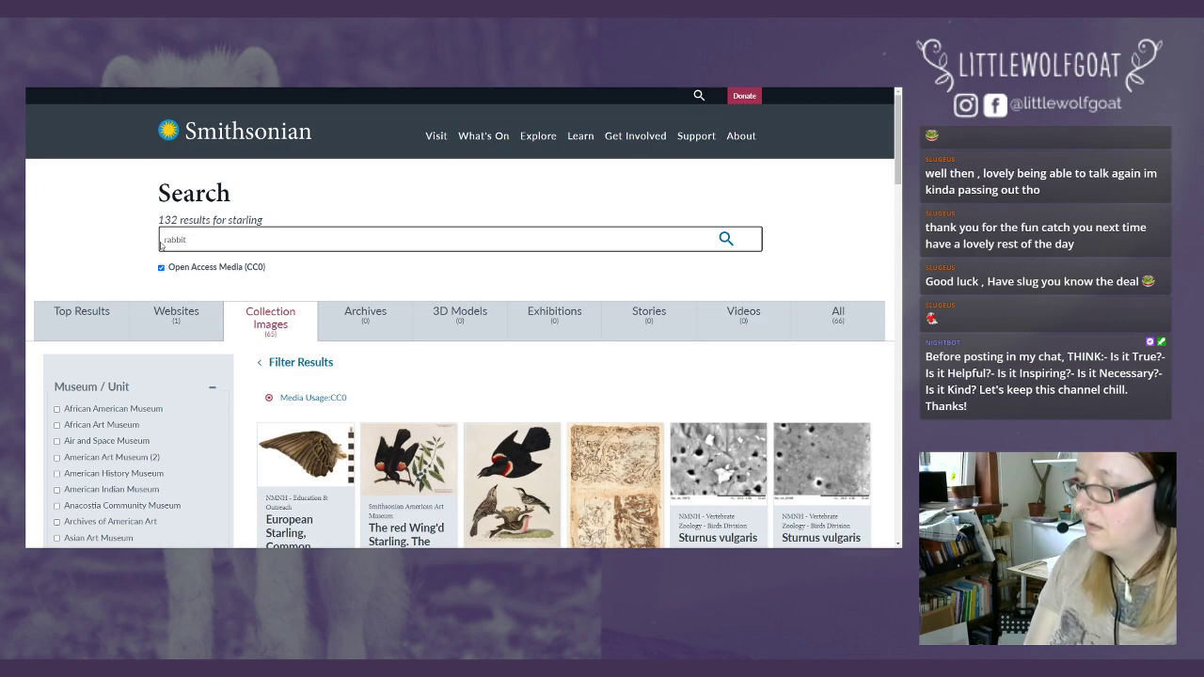
key("Return")
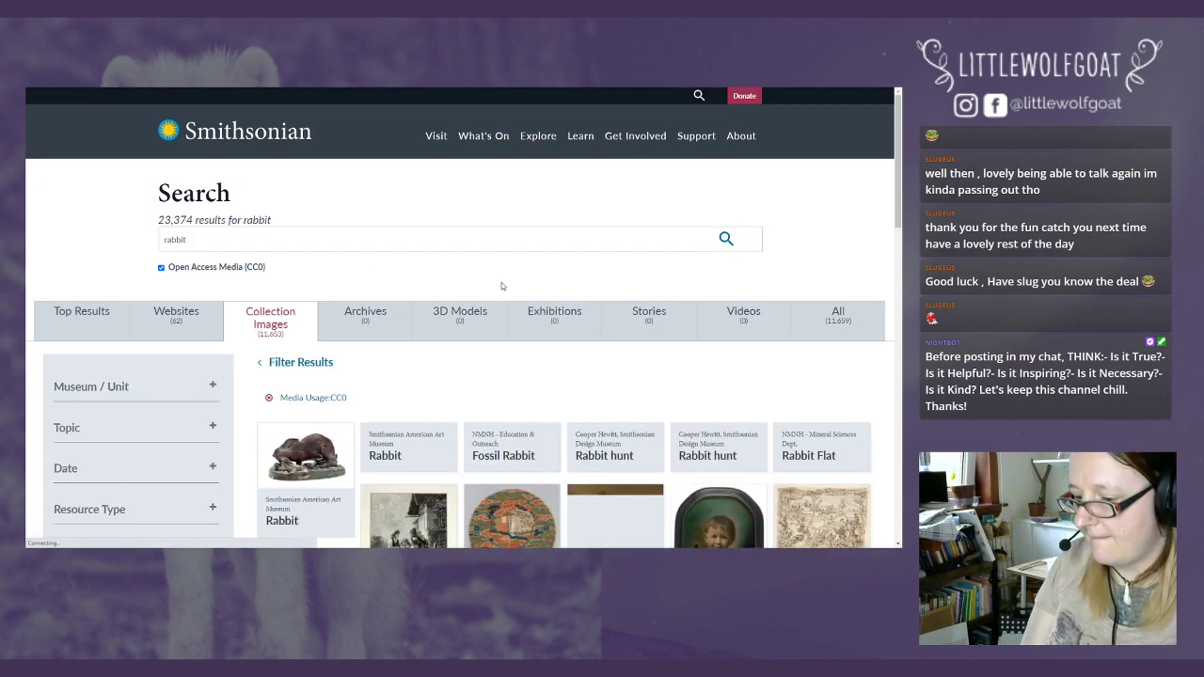
- Look through the rabbit collection images on the first and second pages of results
scroll(578, 292, "down", 1)
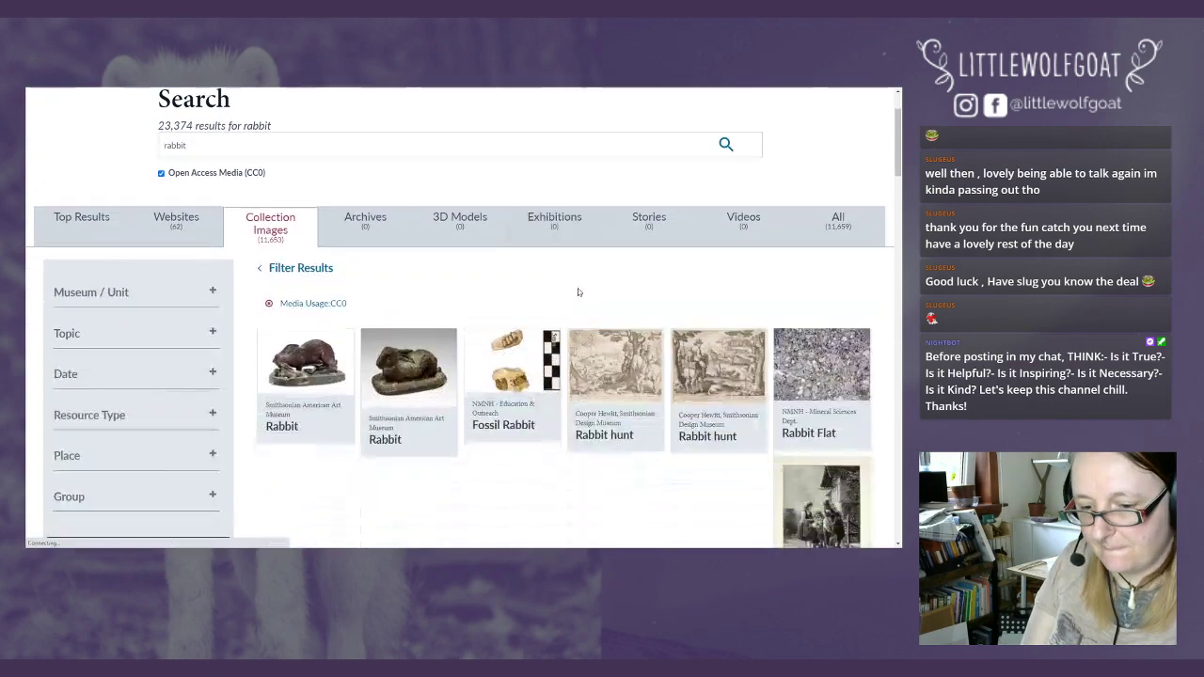
scroll(577, 291, "down", 2)
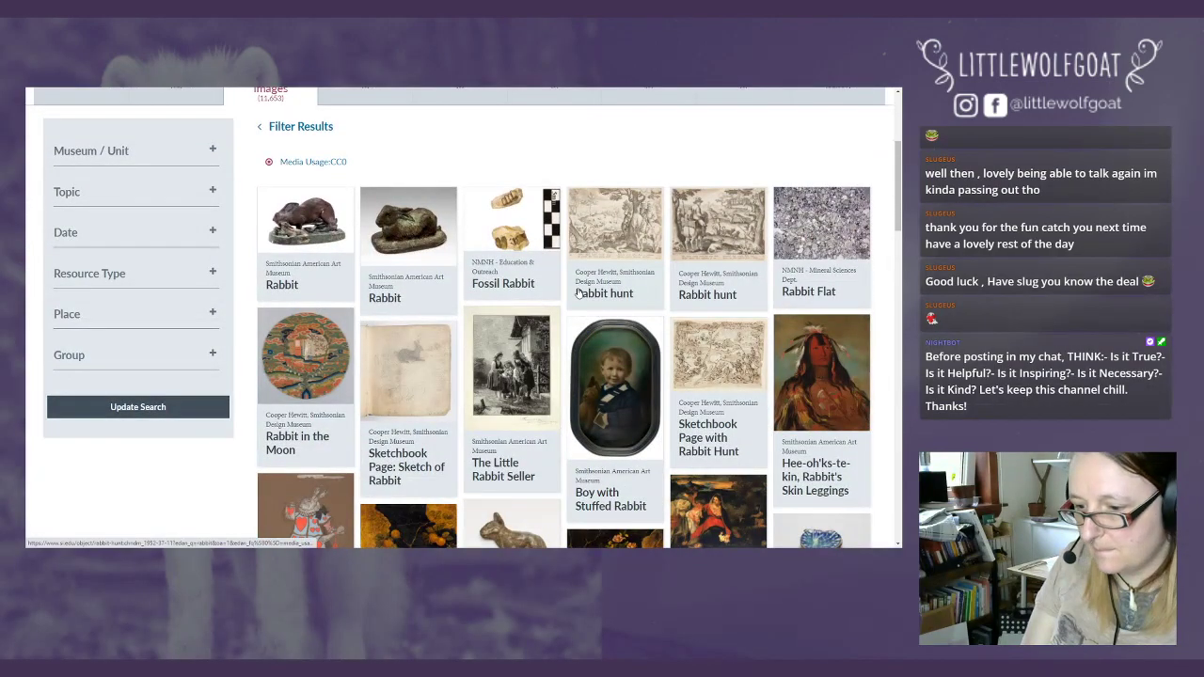
scroll(577, 292, "down", 2)
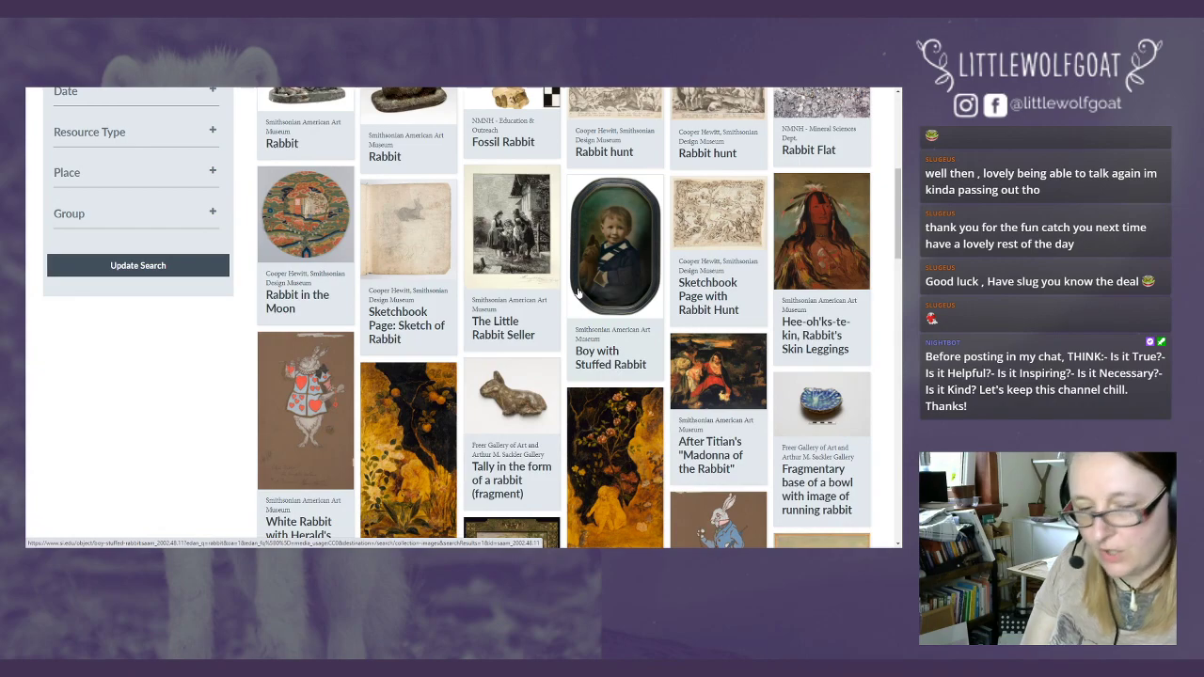
scroll(578, 291, "down", 3)
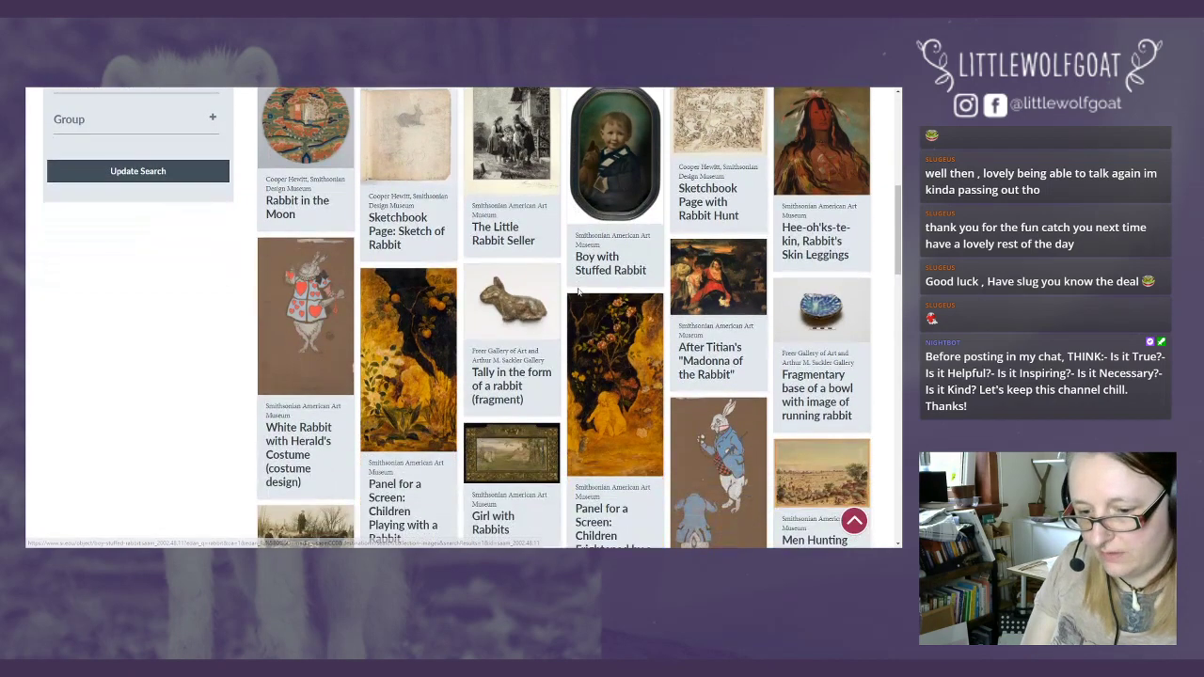
scroll(577, 291, "down", 2)
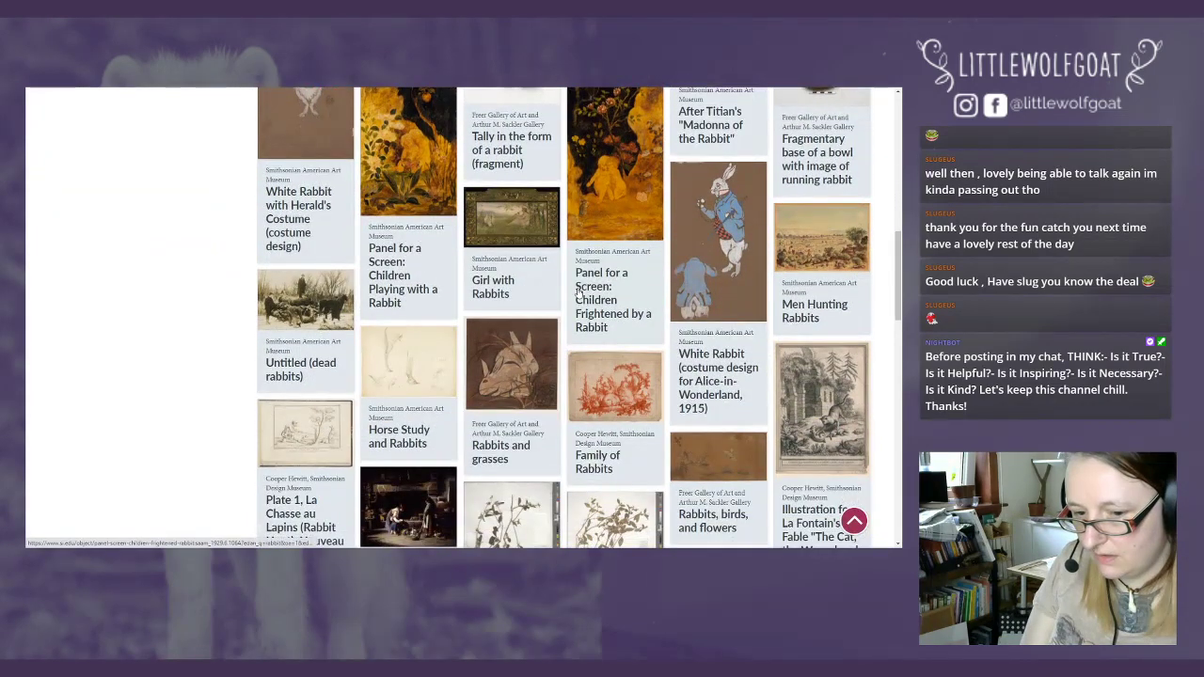
scroll(577, 291, "down", 2)
scroll(578, 292, "down", 6)
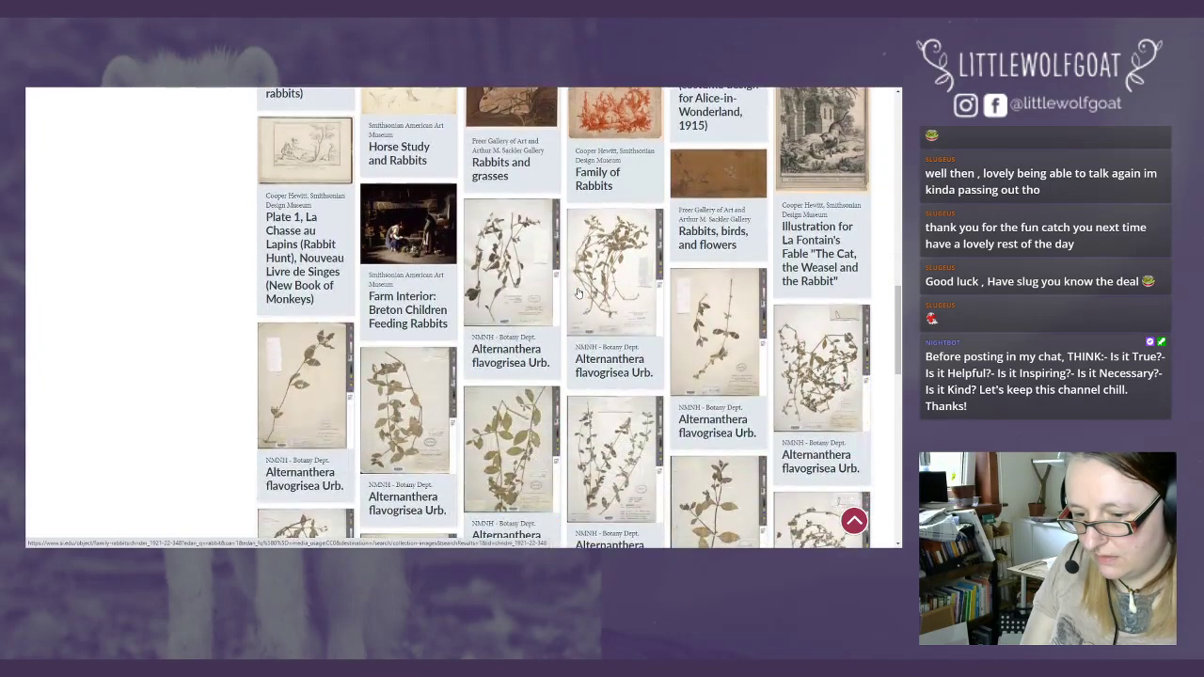
scroll(578, 291, "down", 5)
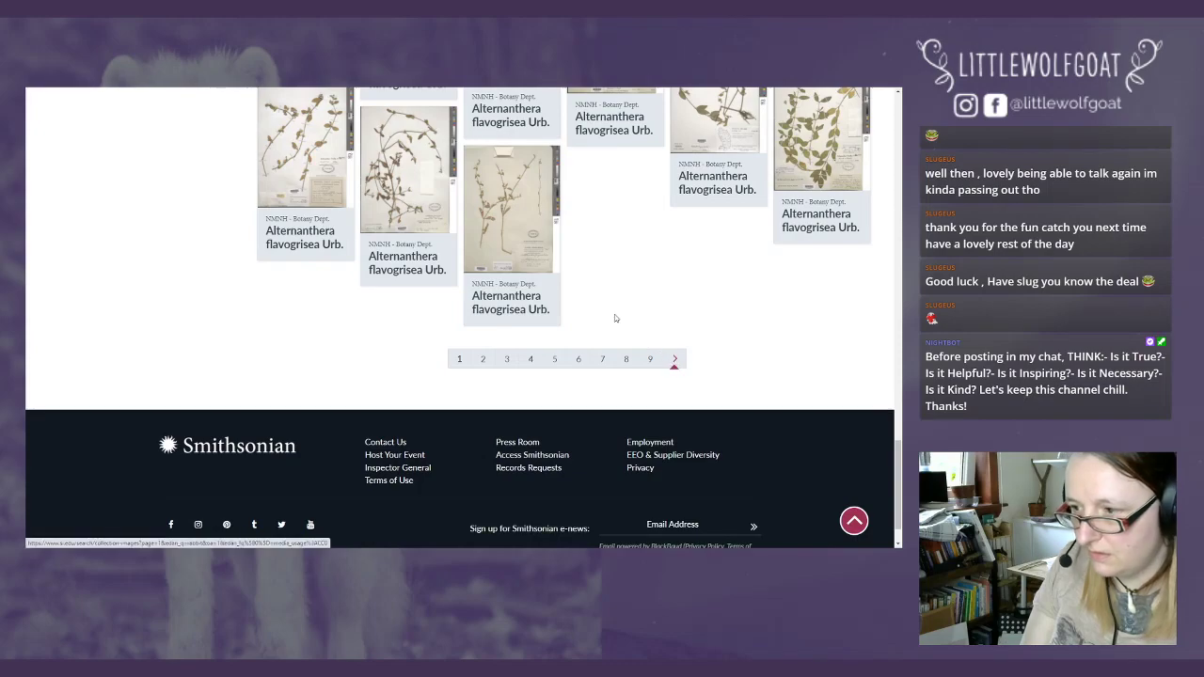
key("Home")
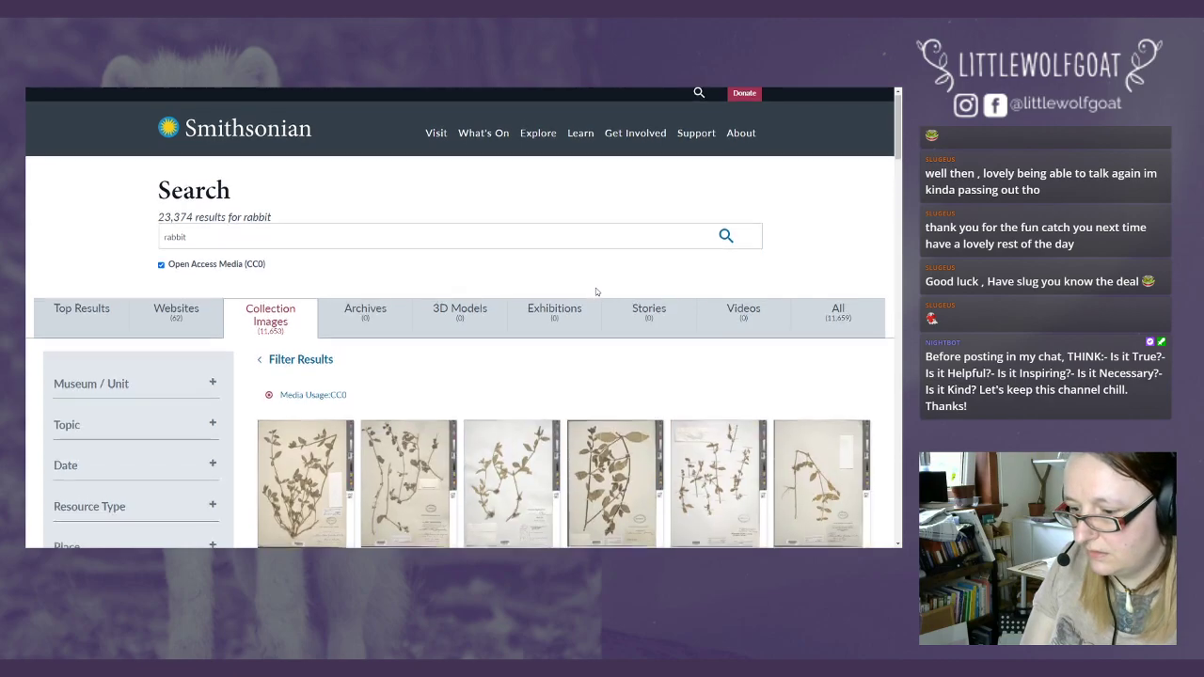
scroll(596, 288, "down", 6)
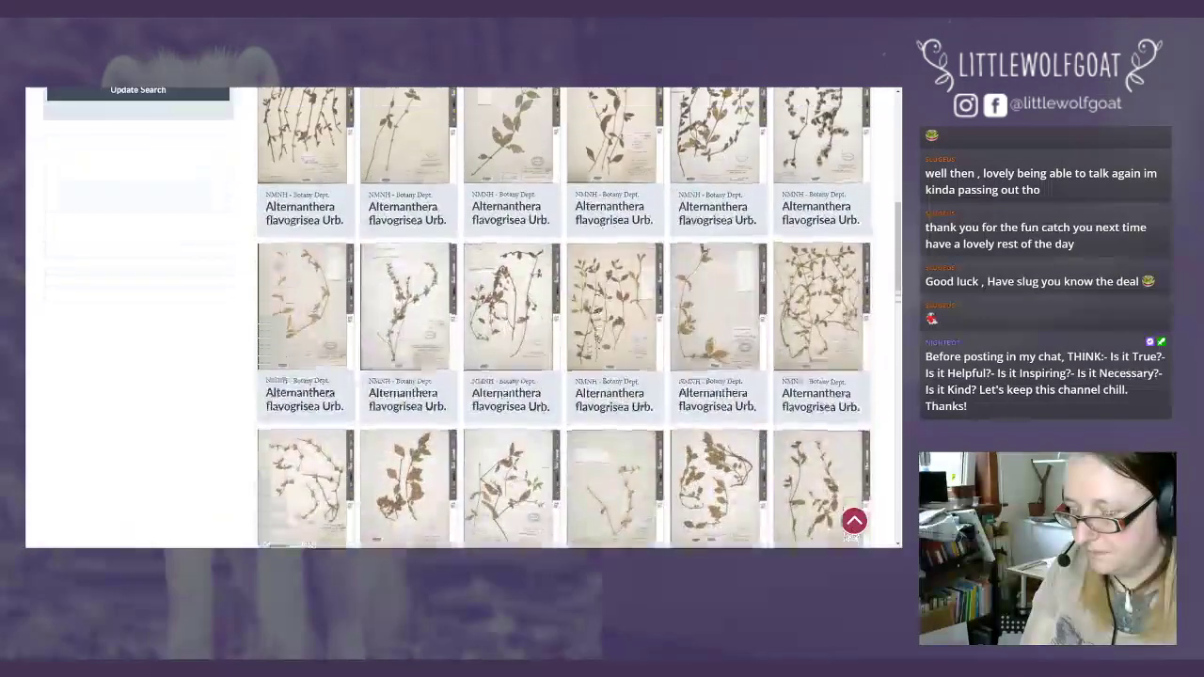
scroll(186, 245, "up", 6)
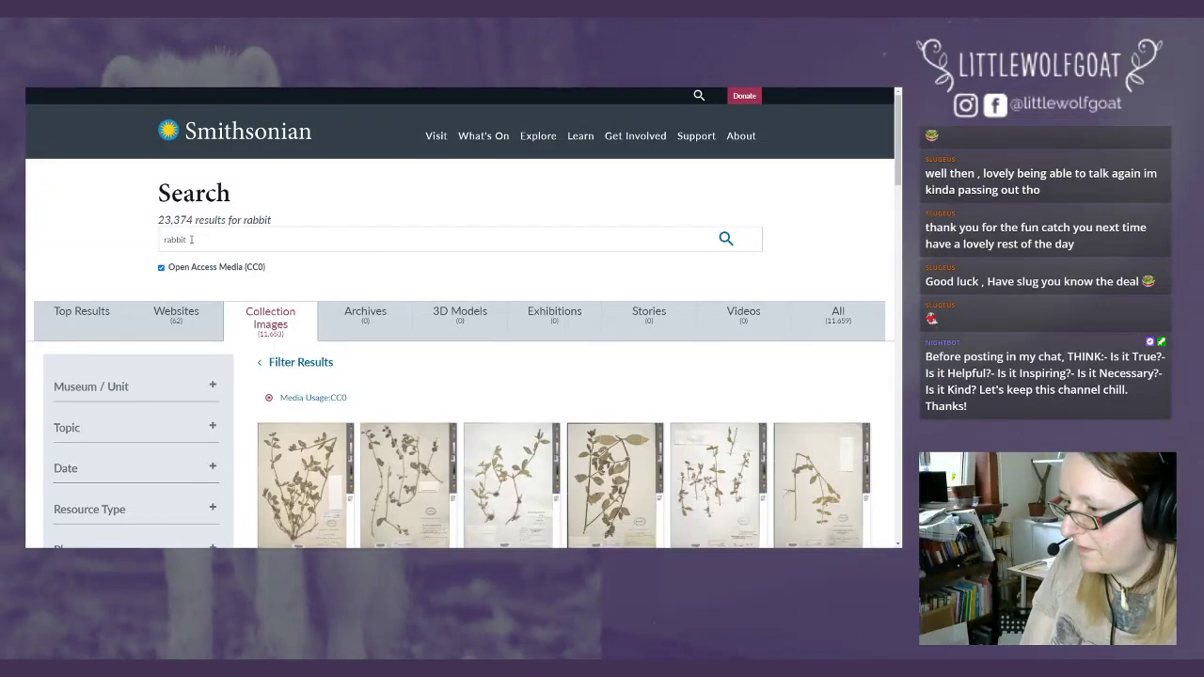
- Search the open access collection images for "bear" and dismiss the website feedback survey
left_click_drag(186, 243, 141, 245)
type("bea")
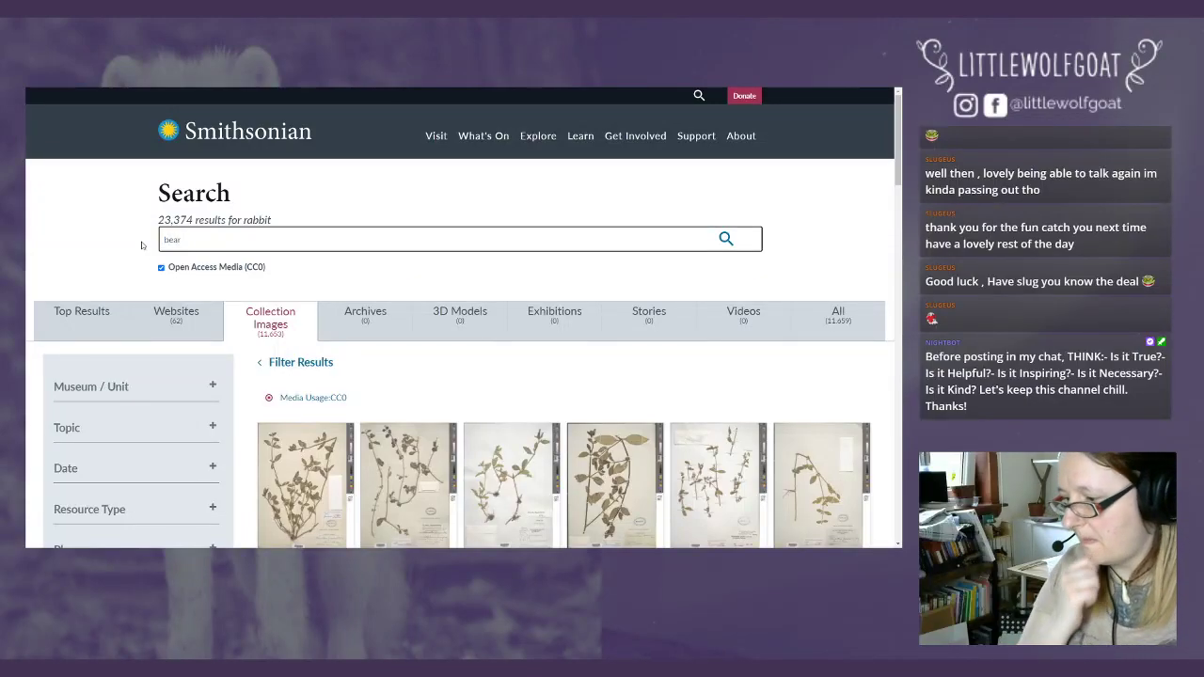
type("r")
key("Return")
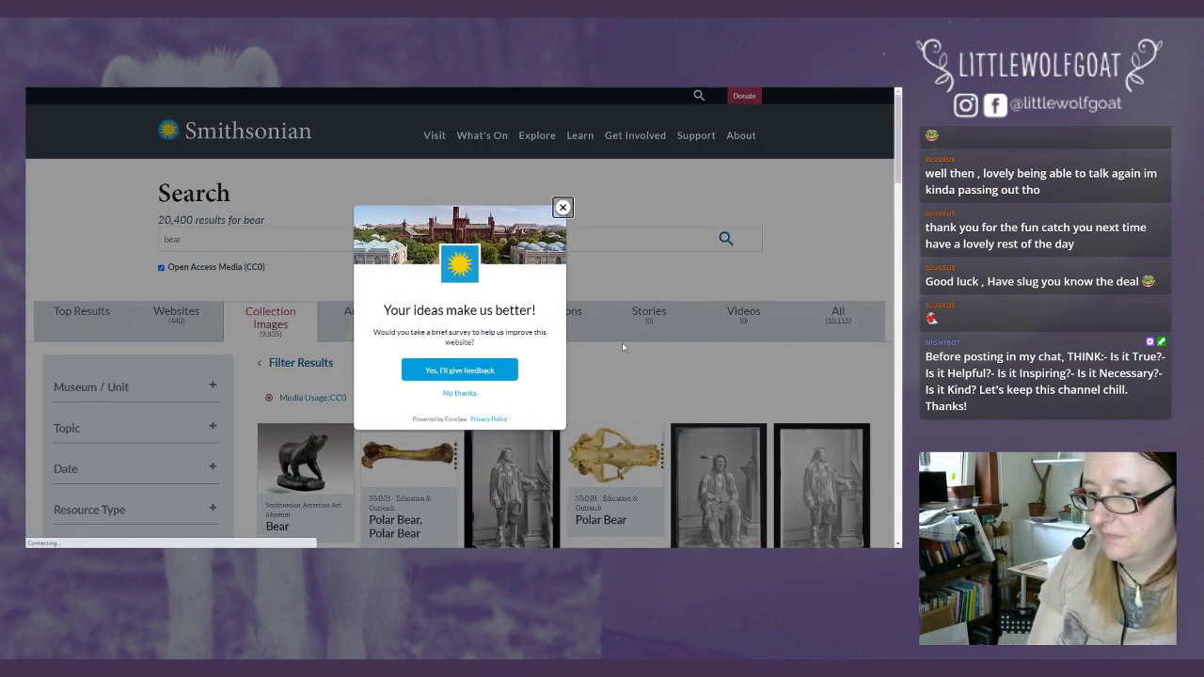
left_click(563, 208)
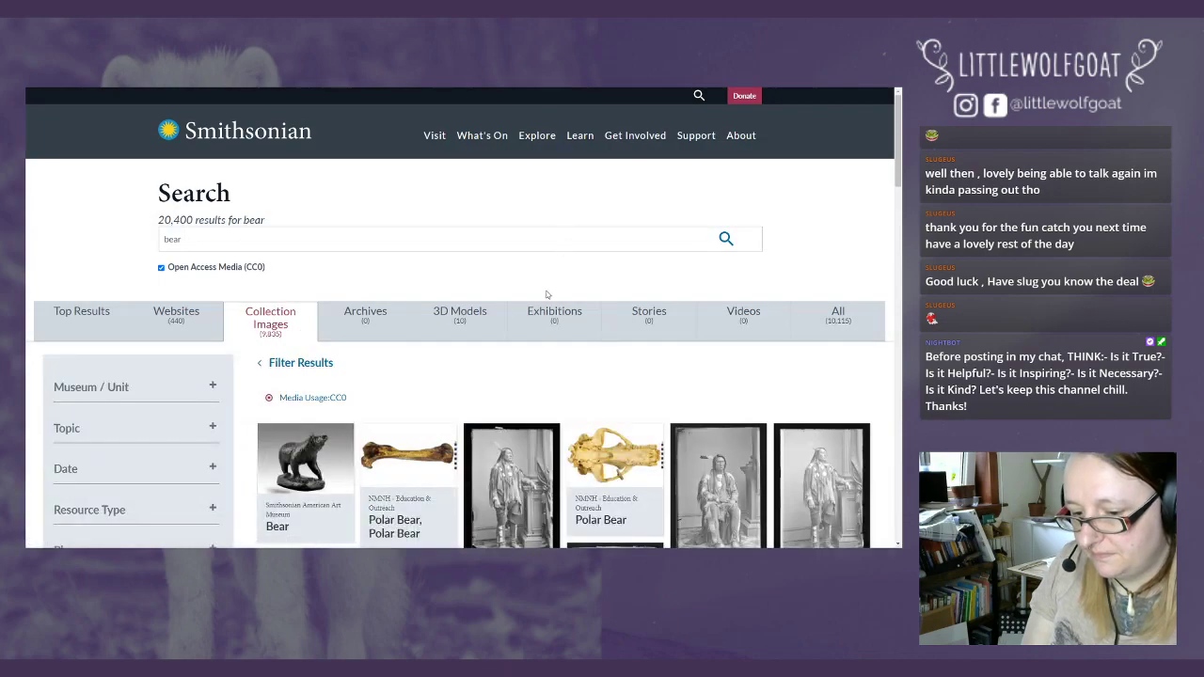
- Look through the bear collection images for animal photographs and artworks
scroll(545, 292, "down", 1)
scroll(482, 228, "down", 2)
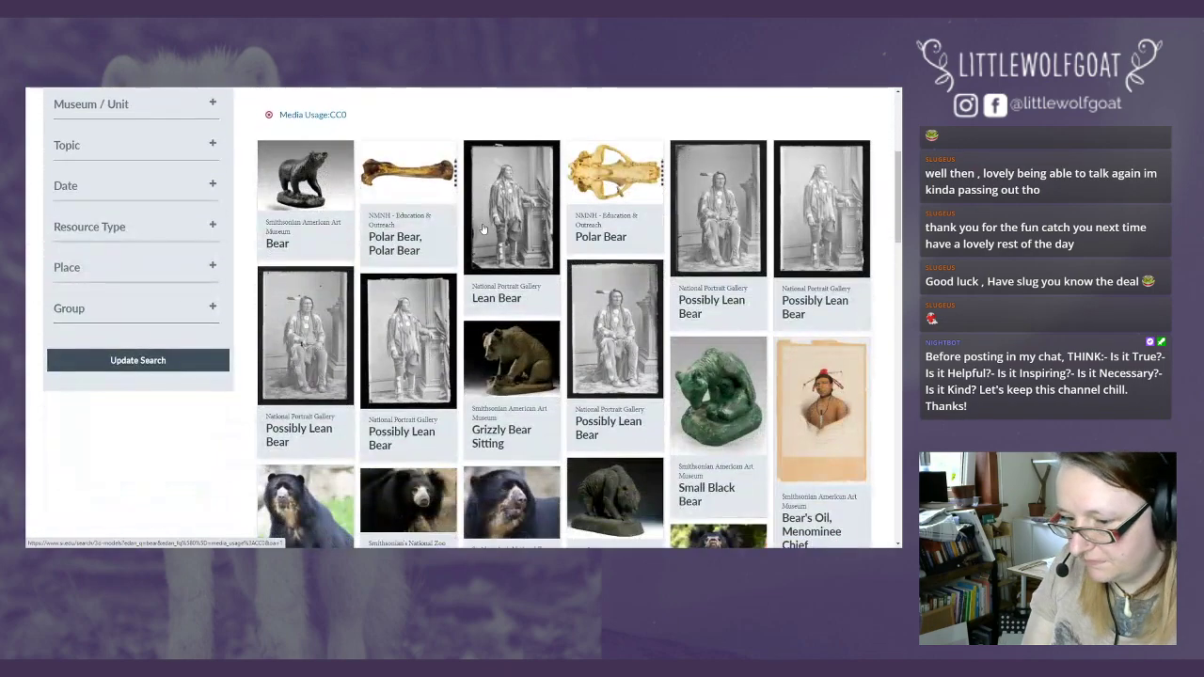
scroll(483, 228, "down", 2)
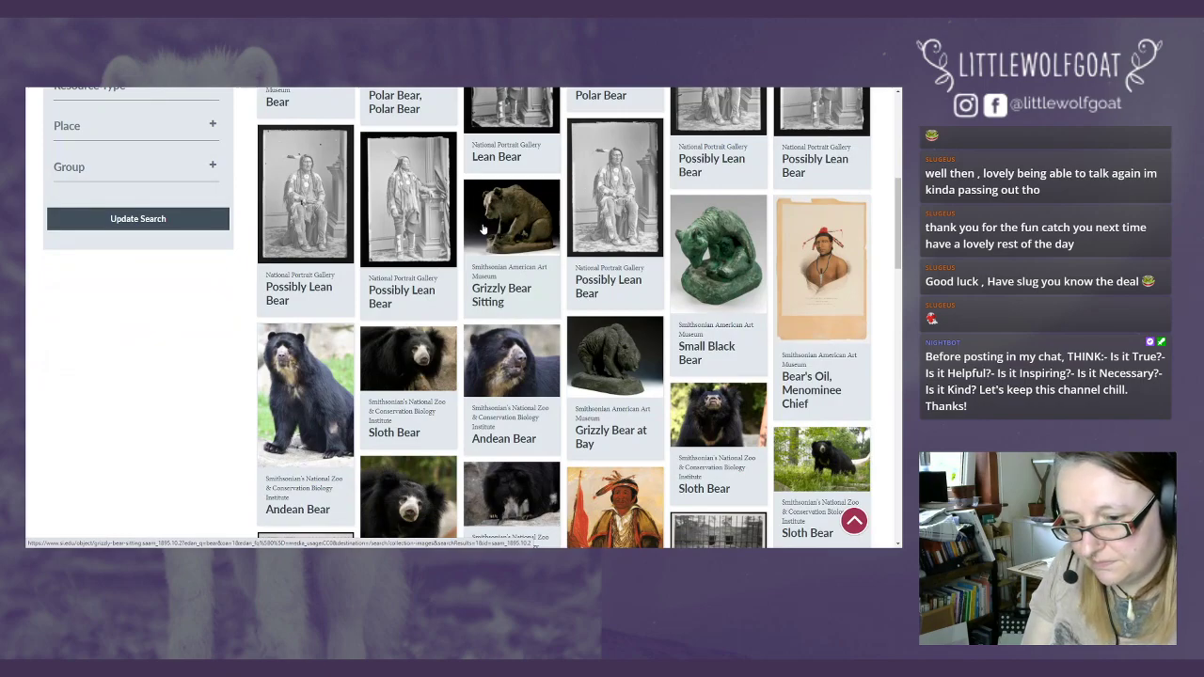
scroll(483, 229, "down", 1)
scroll(483, 229, "down", 2)
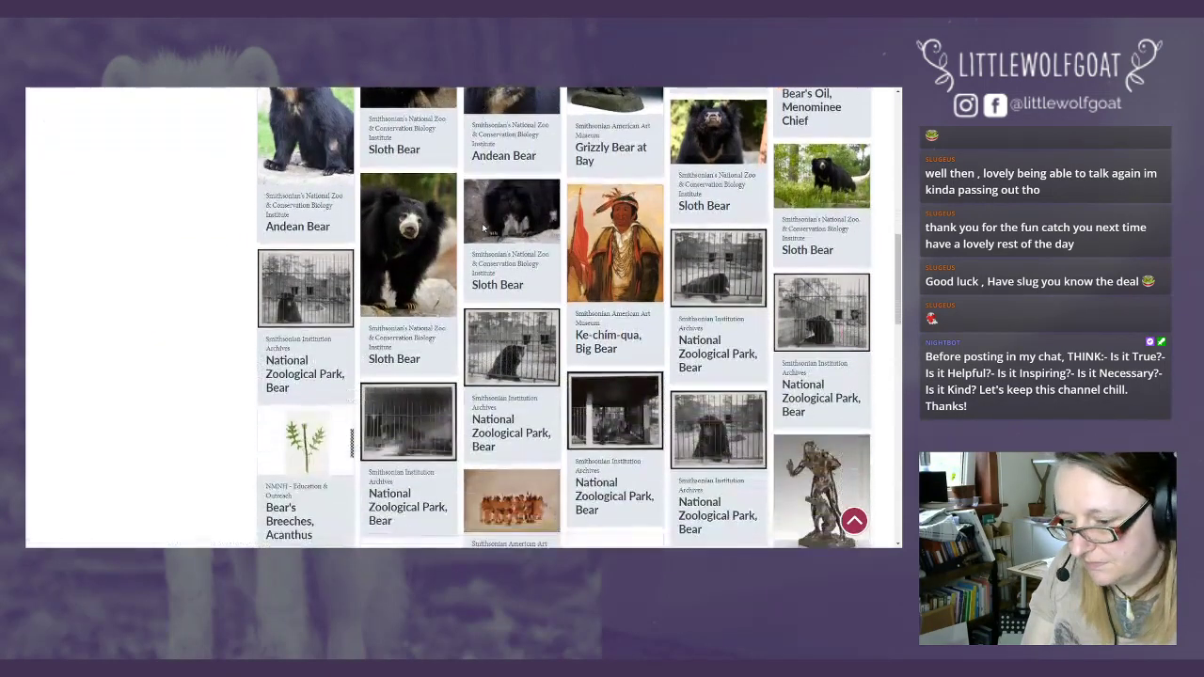
scroll(483, 228, "down", 2)
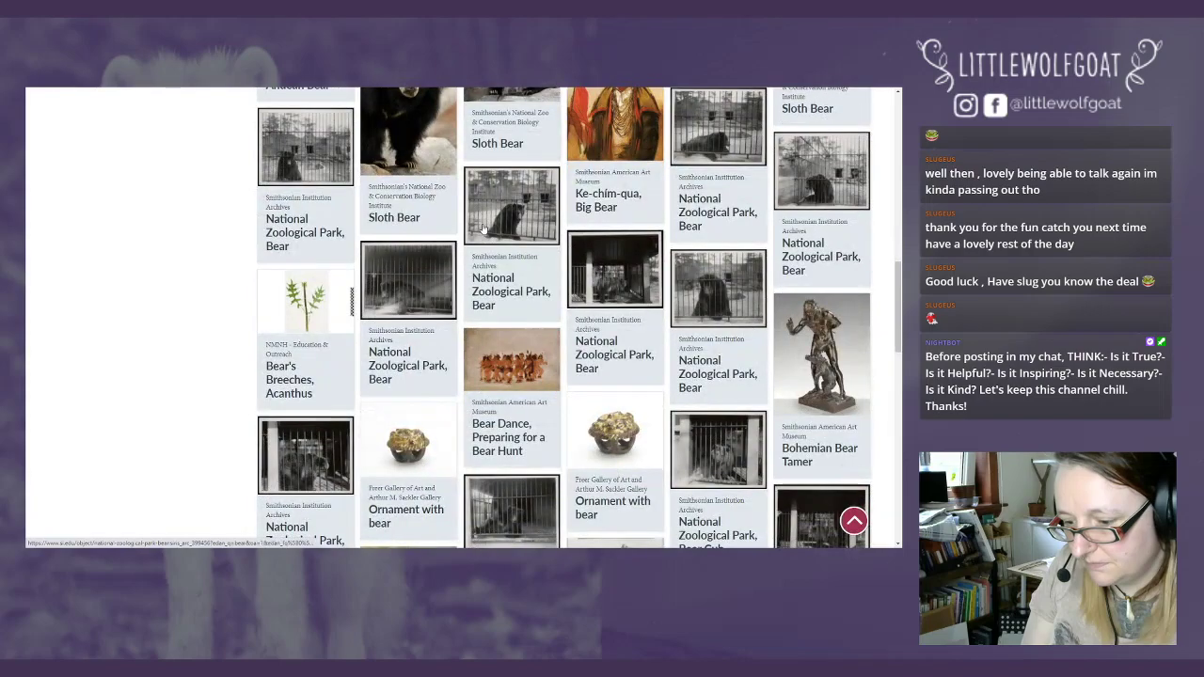
scroll(482, 229, "down", 2)
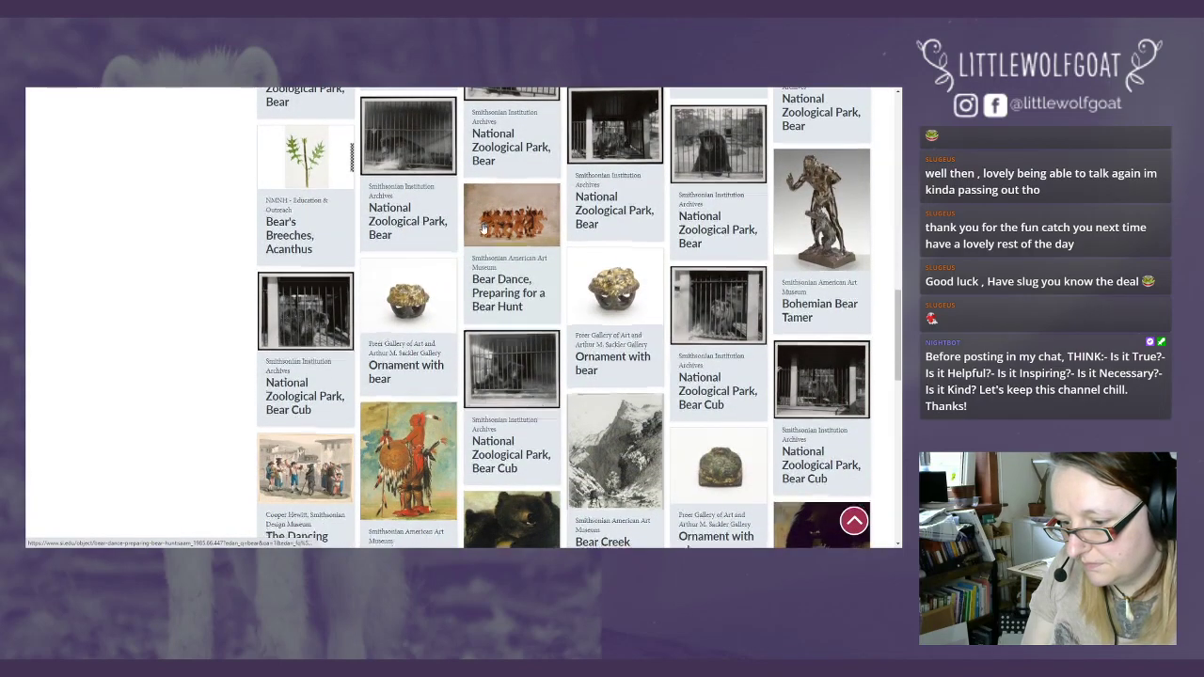
scroll(483, 229, "down", 2)
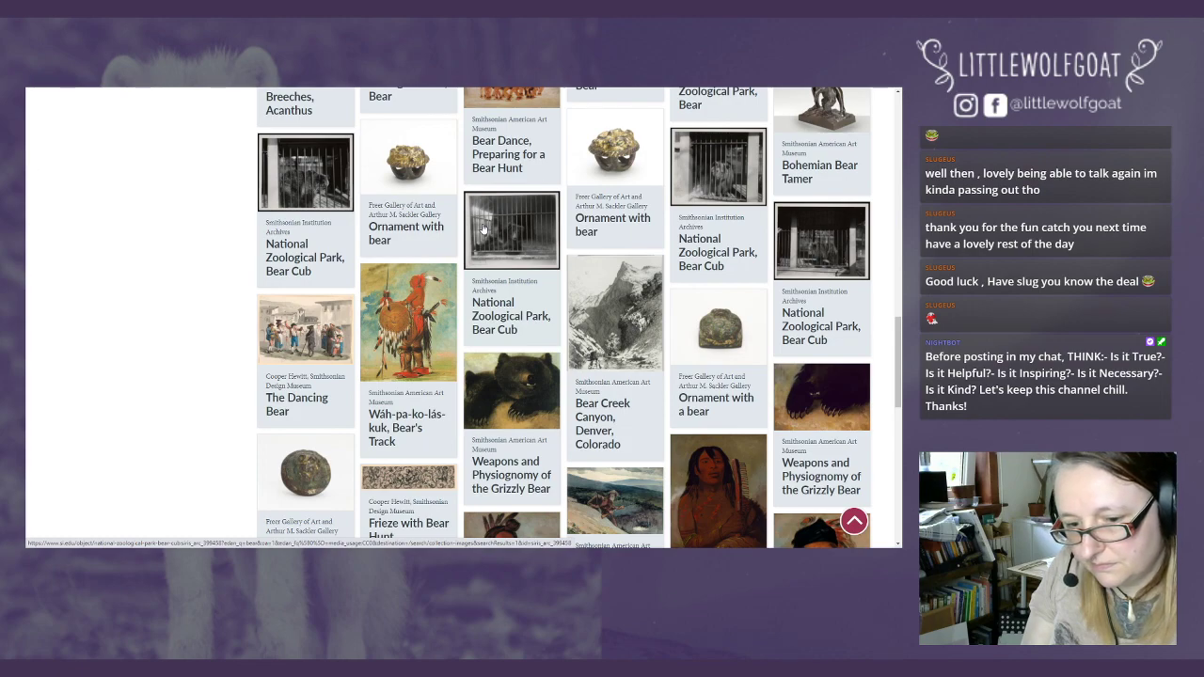
scroll(484, 229, "down", 4)
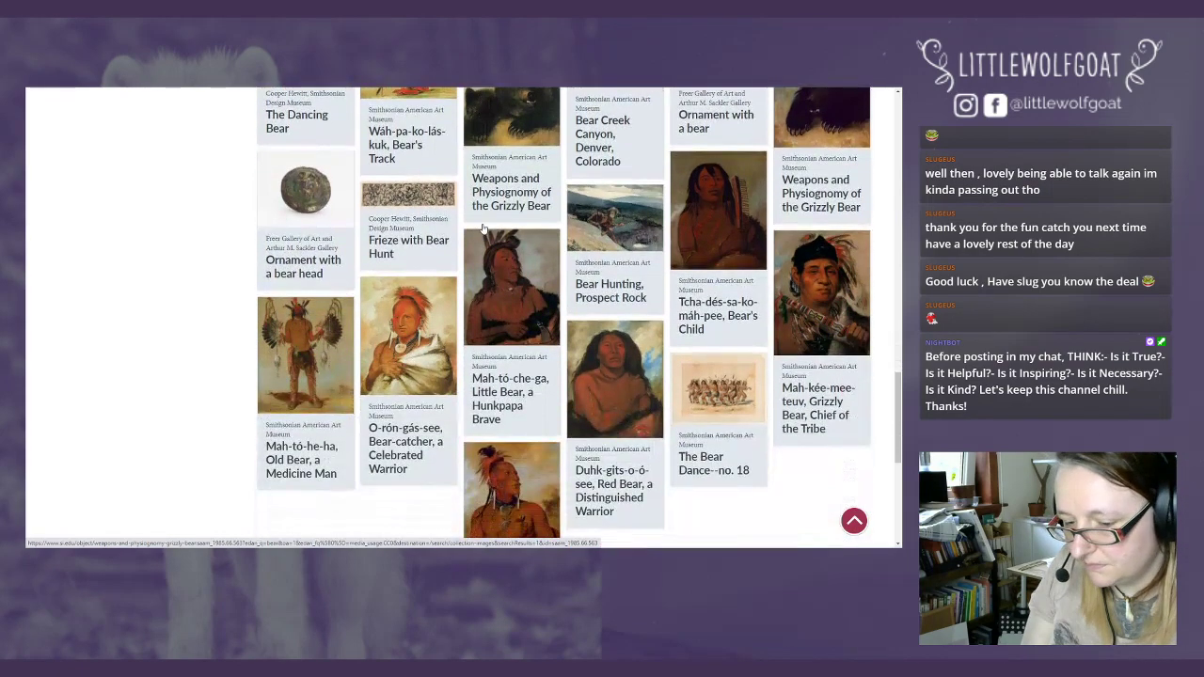
- Try to narrow the bear collection images to topics including Animals, Bears and Ecology by running the search again
scroll(484, 229, "down", 4)
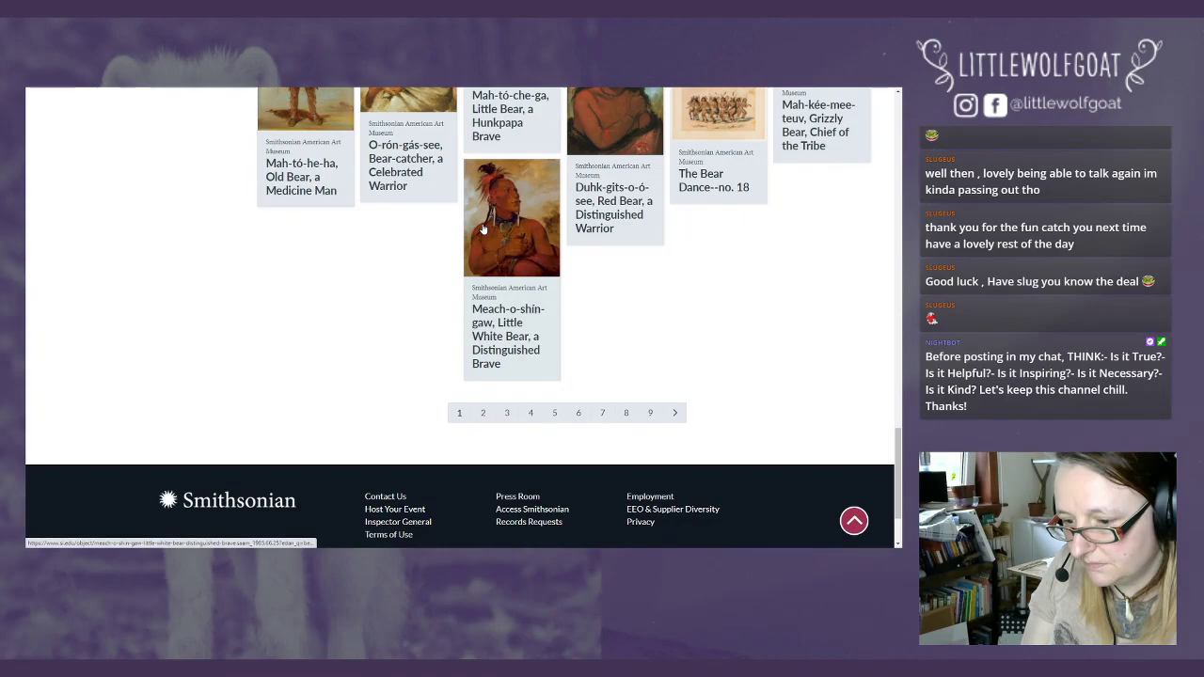
scroll(484, 228, "up", 12)
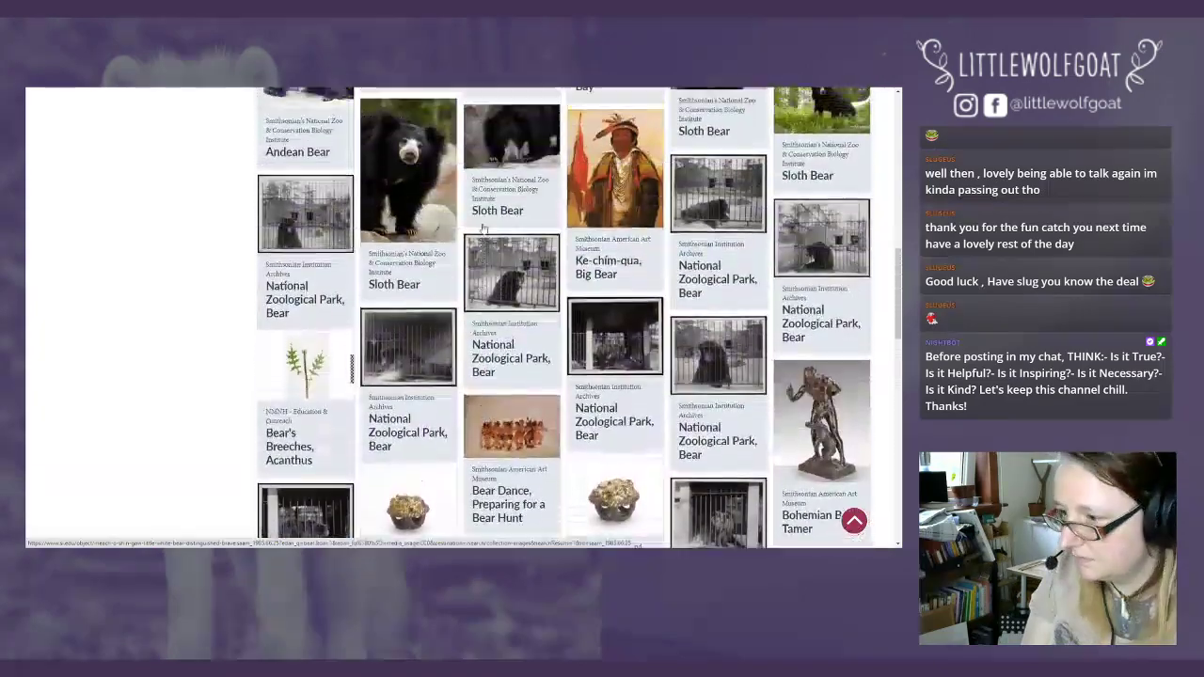
scroll(484, 229, "up", 12)
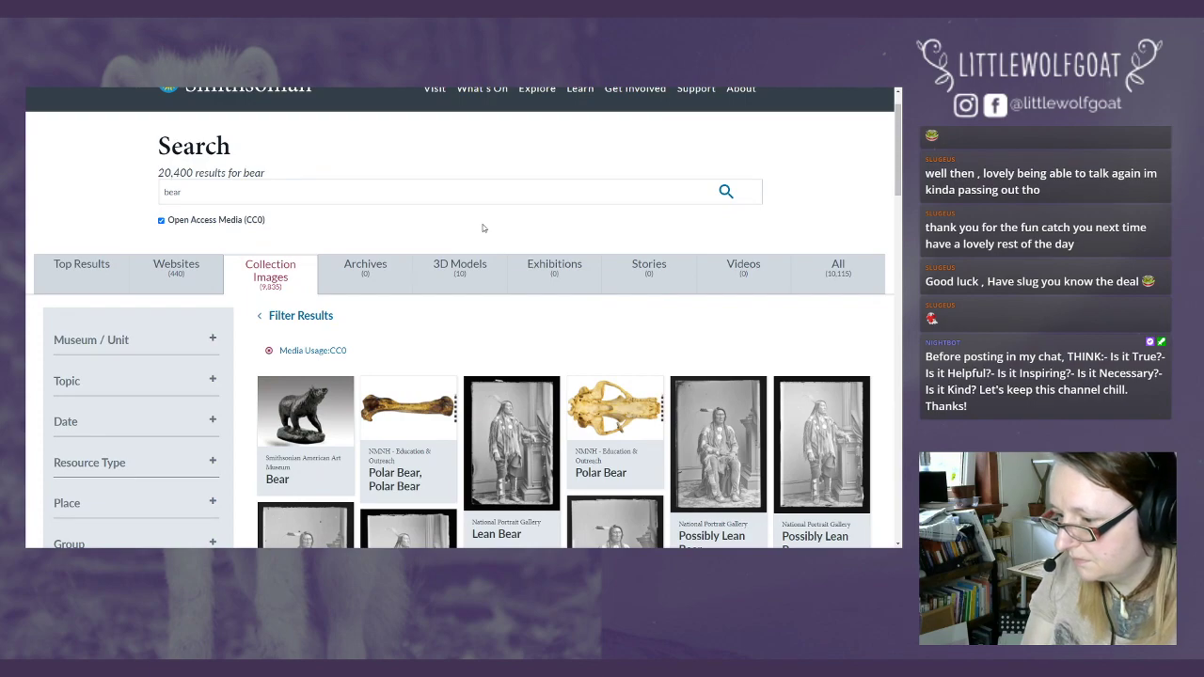
scroll(484, 228, "down", 2)
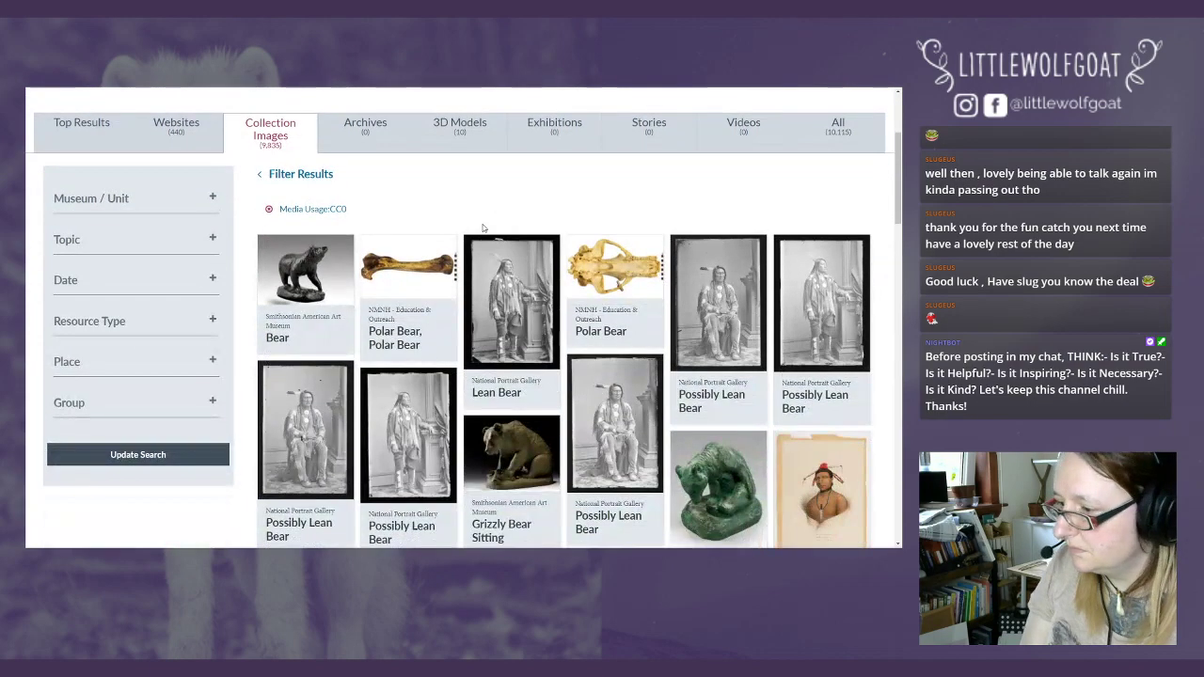
left_click(211, 241)
scroll(207, 225, "down", 2)
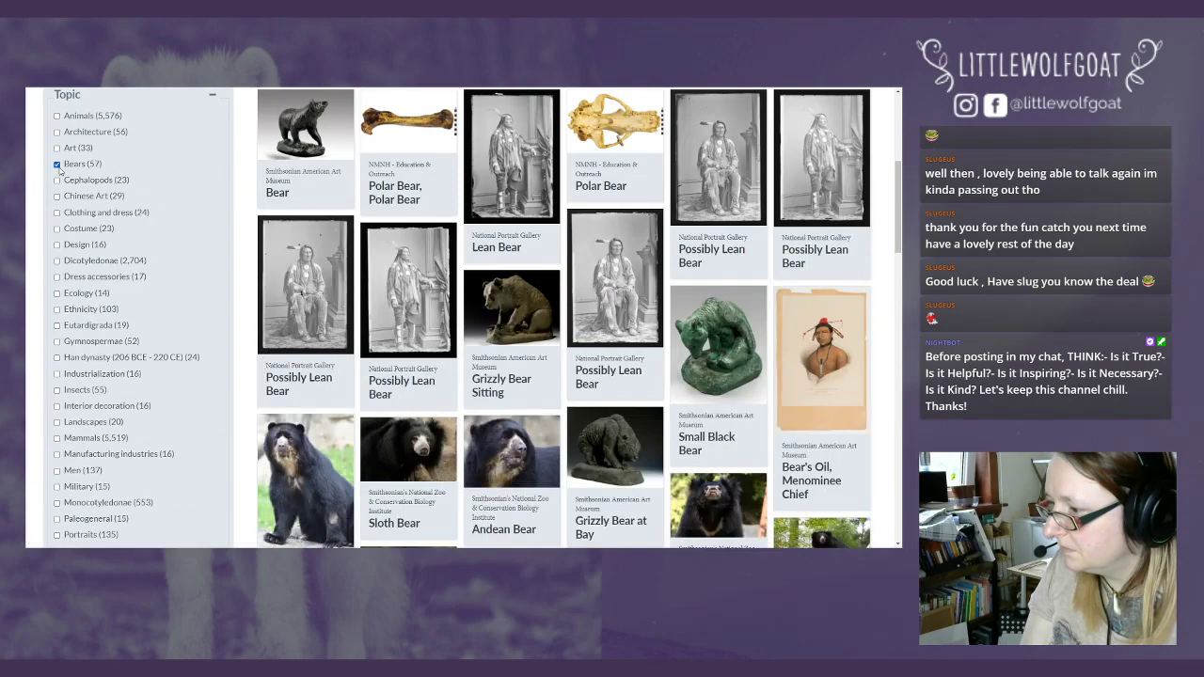
left_click(58, 117)
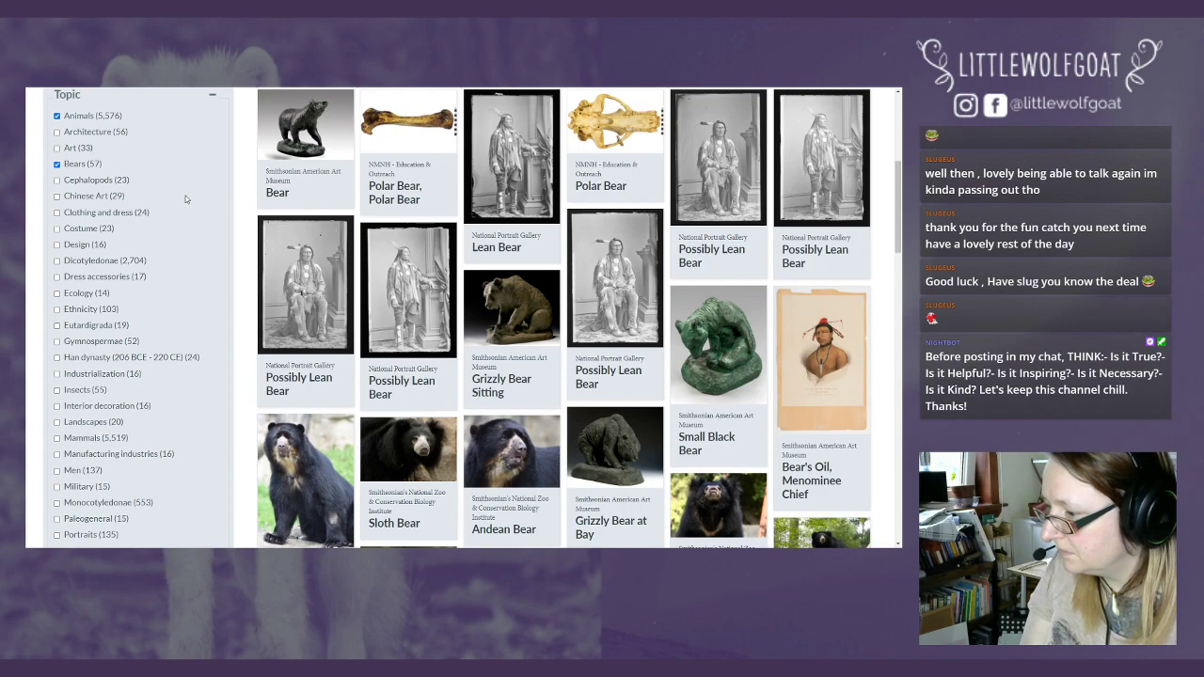
left_click(56, 294)
scroll(153, 285, "down", 1)
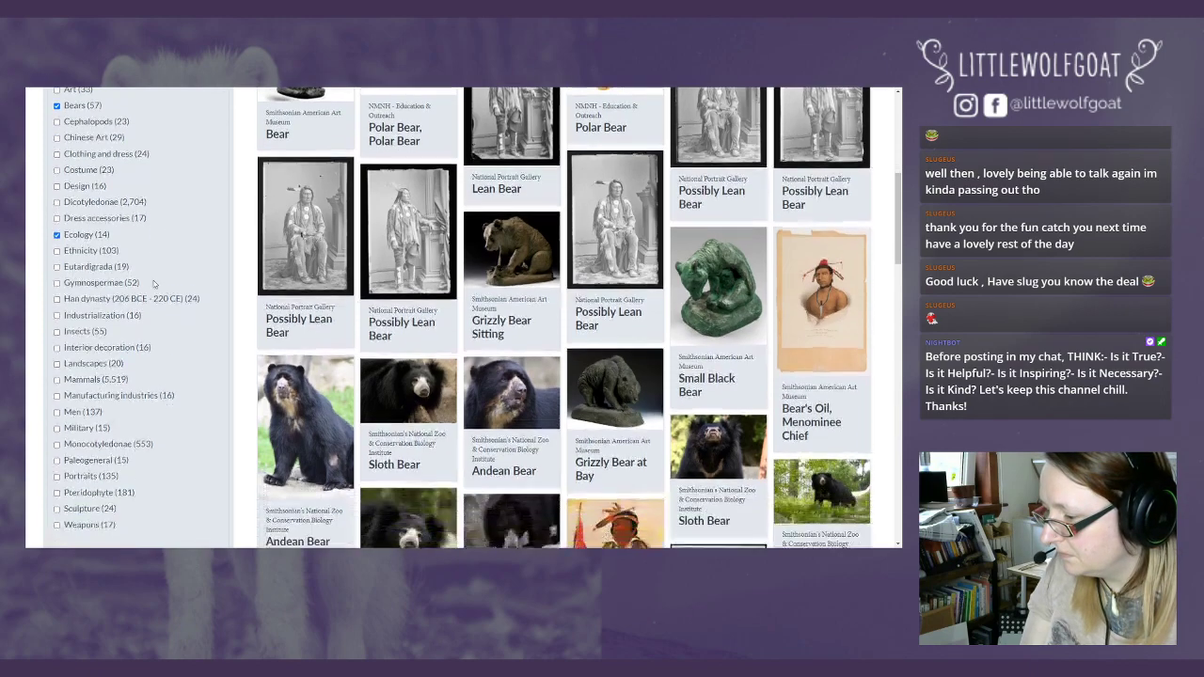
left_click(56, 344)
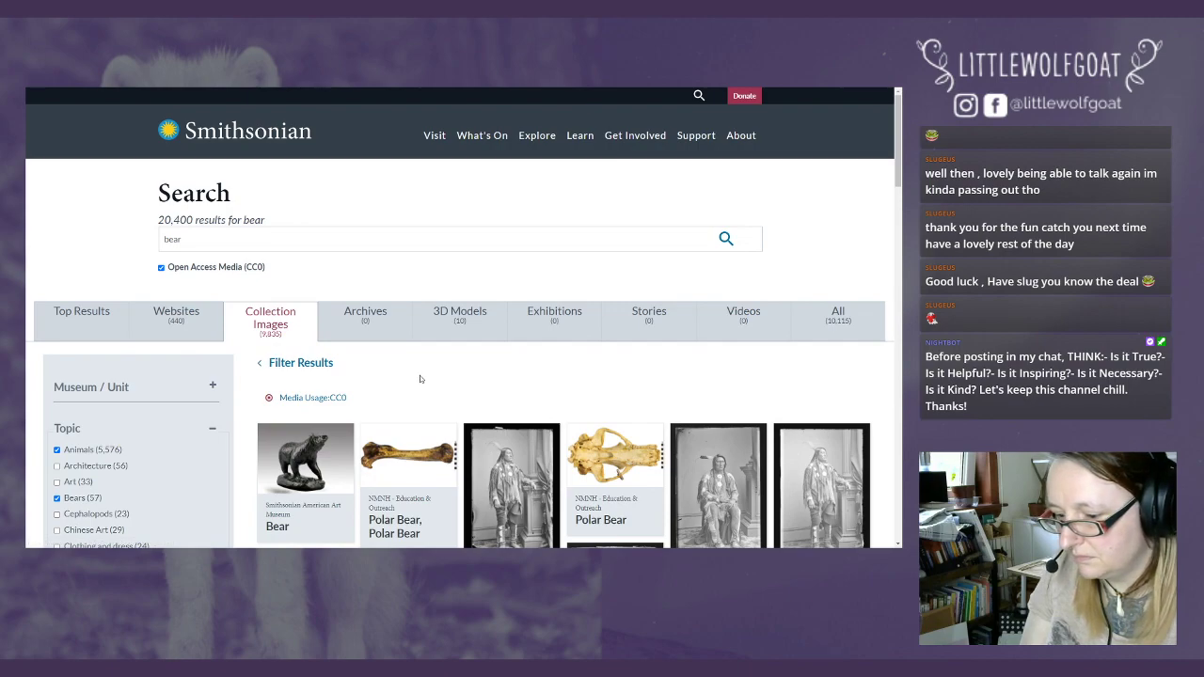
left_click(726, 241)
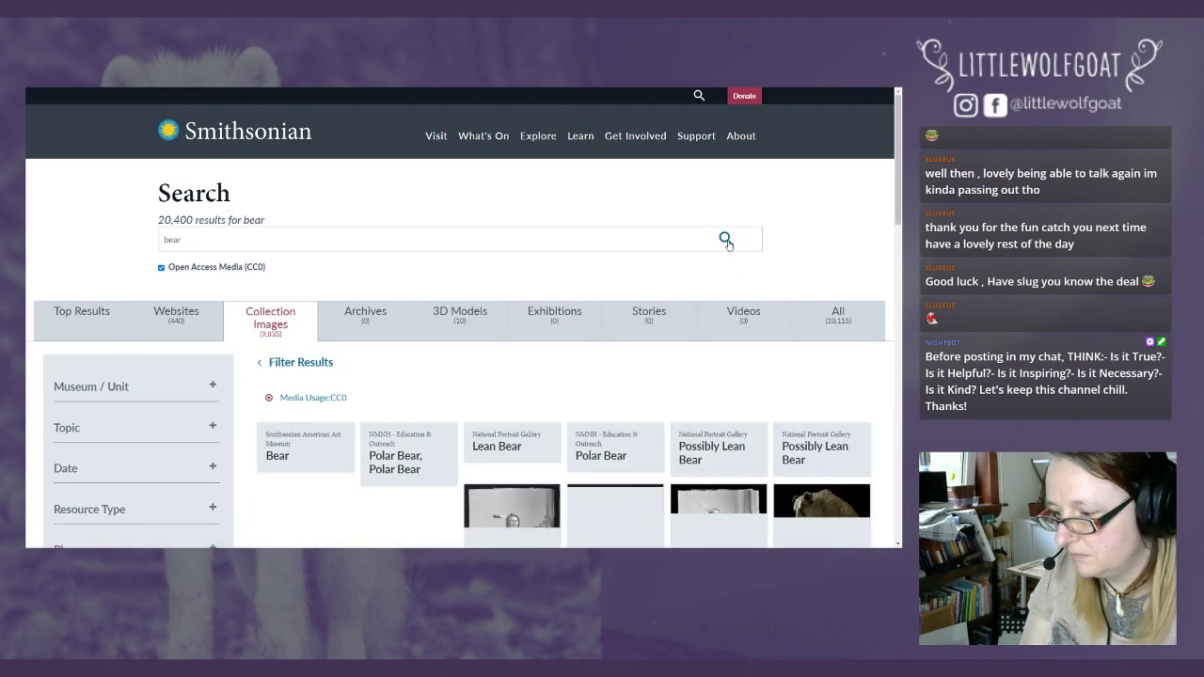
- Look over the first rows of the bear collection images again for usable animal references
scroll(517, 282, "down", 1)
scroll(512, 290, "down", 2)
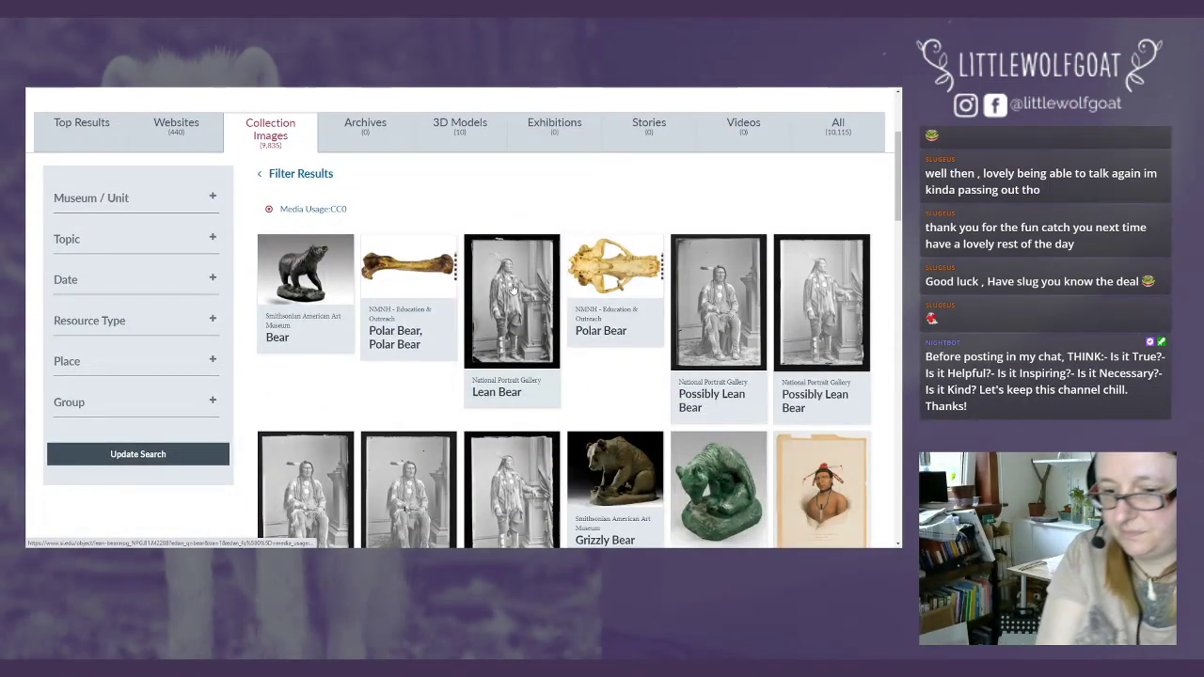
scroll(512, 289, "down", 3)
scroll(513, 289, "up", 1)
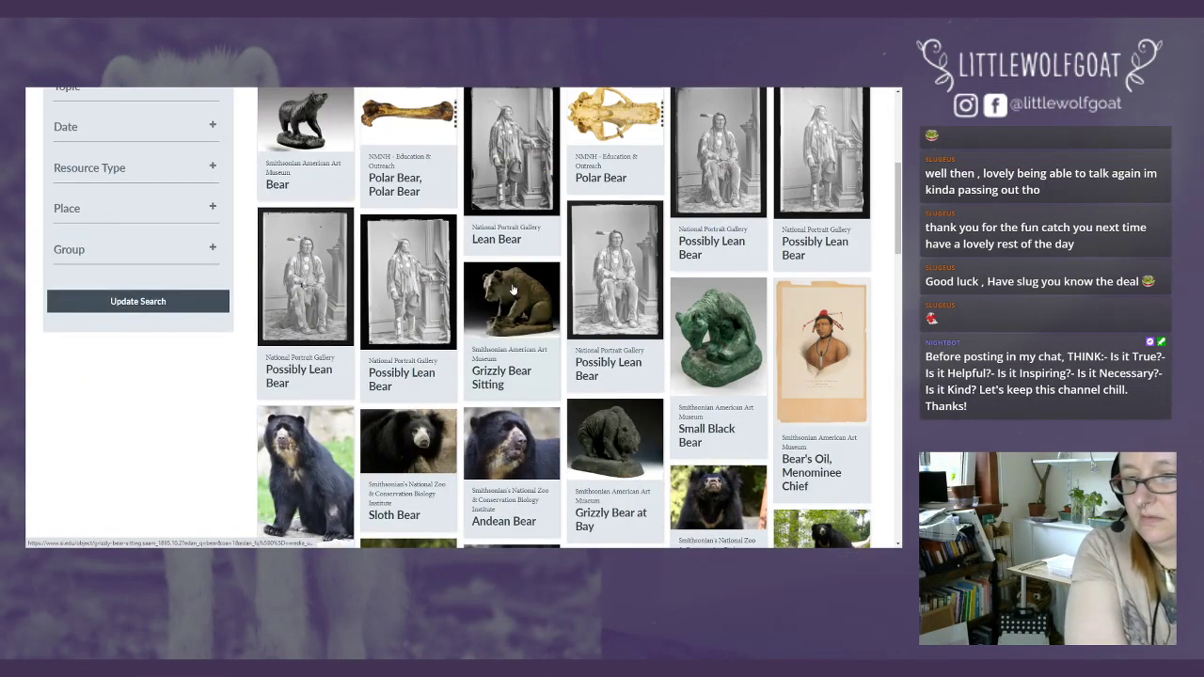
scroll(513, 290, "down", 2)
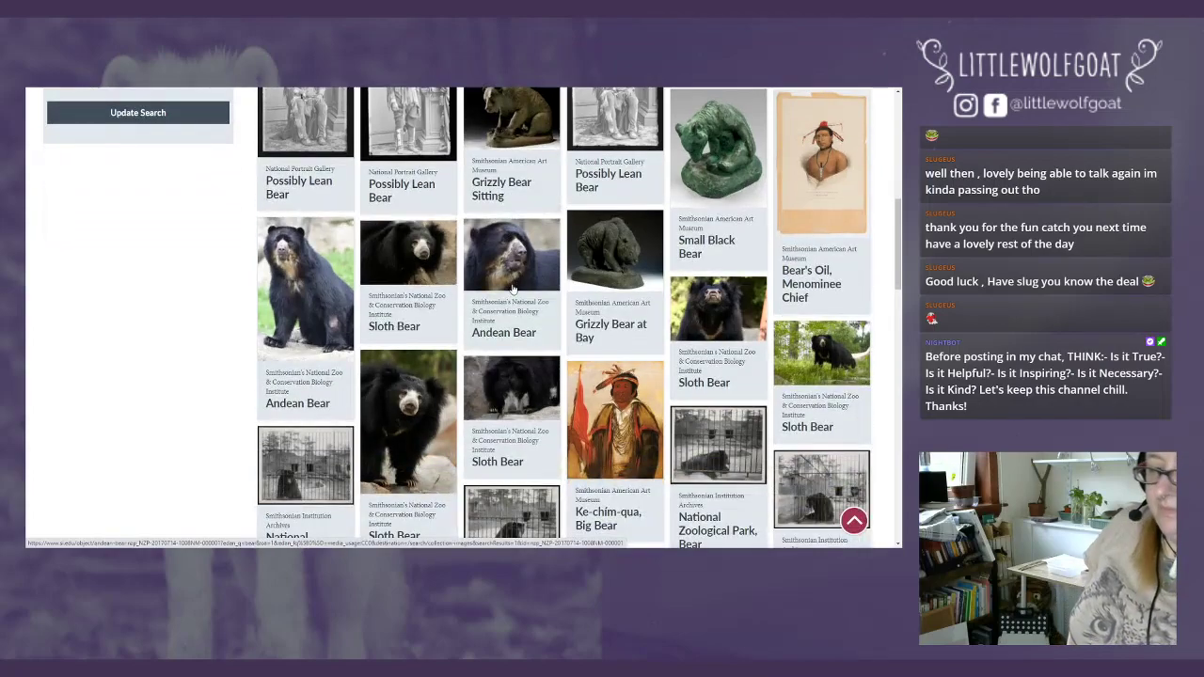
scroll(512, 290, "up", 3)
scroll(514, 279, "up", 4)
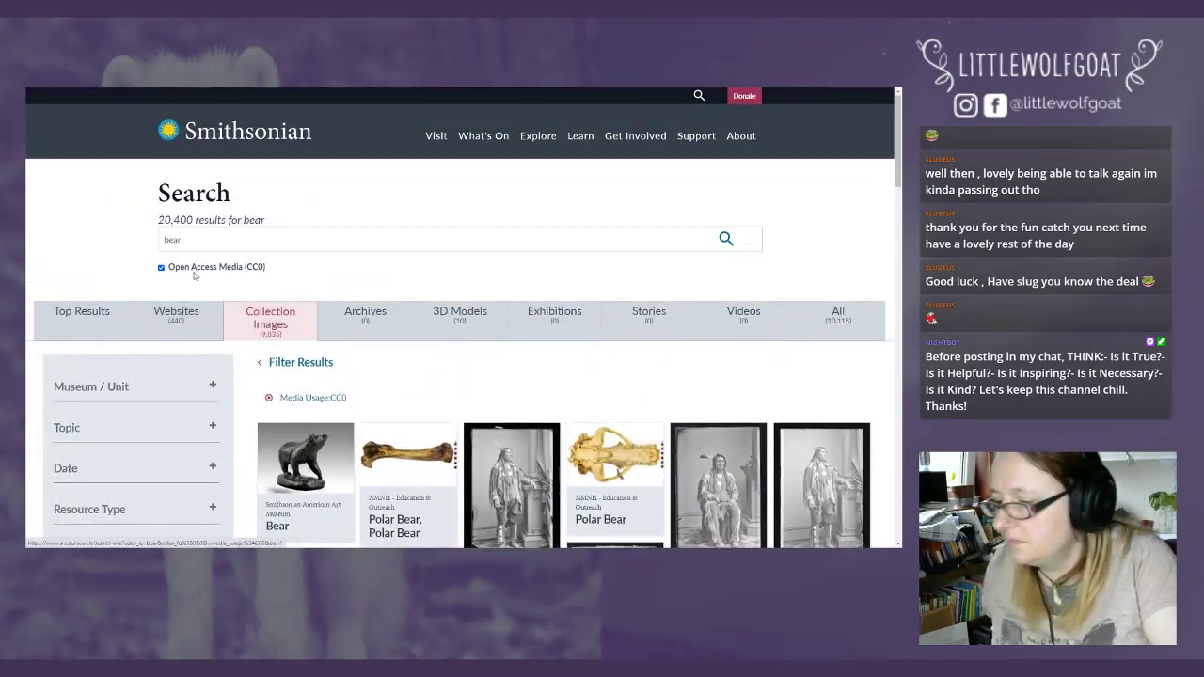
- Search the open access collection images for "brown bear"
left_click(182, 240)
left_click_drag(183, 239, 164, 242)
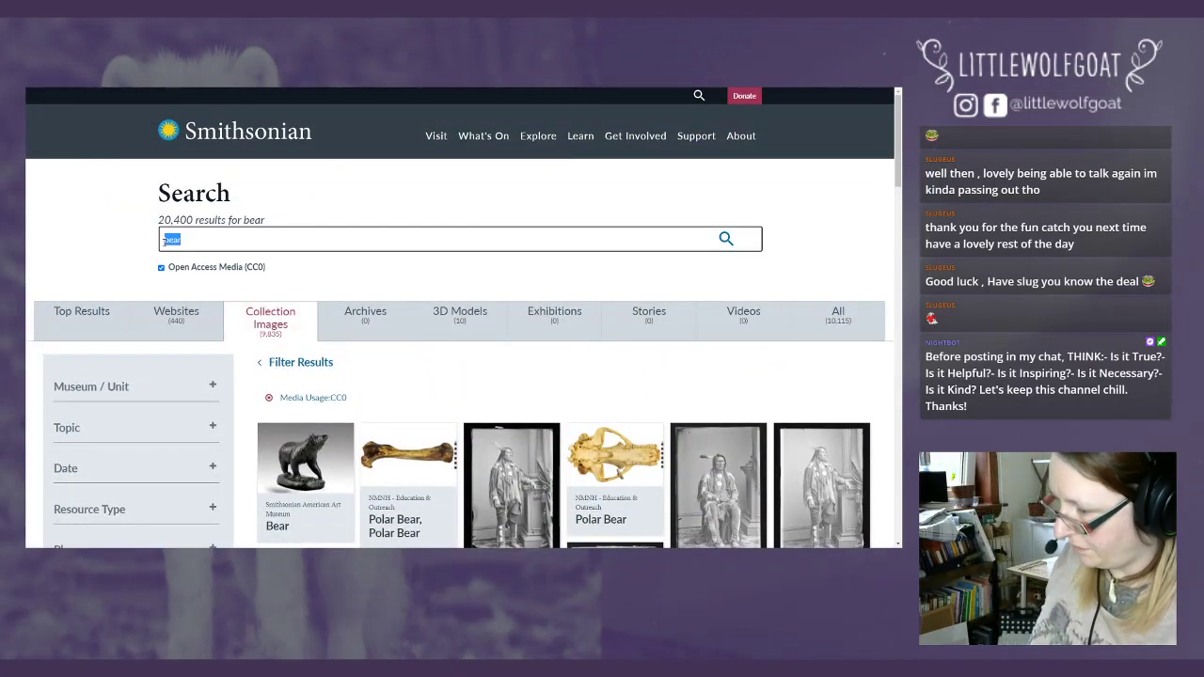
type("brown")
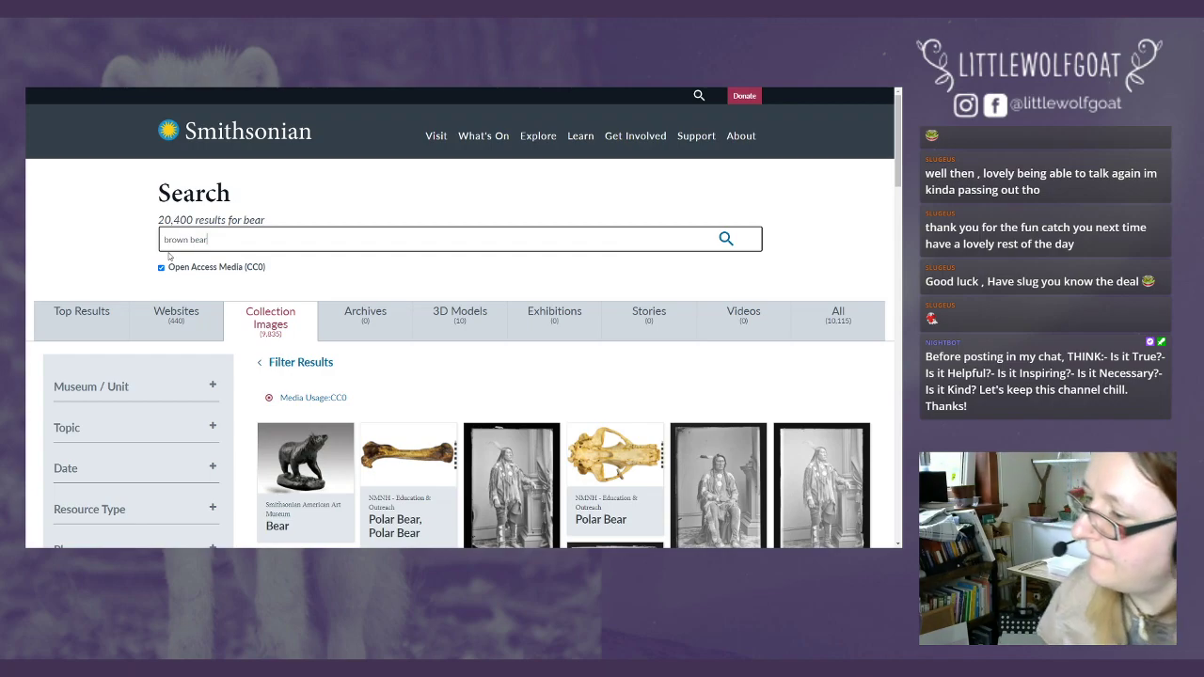
key("Return")
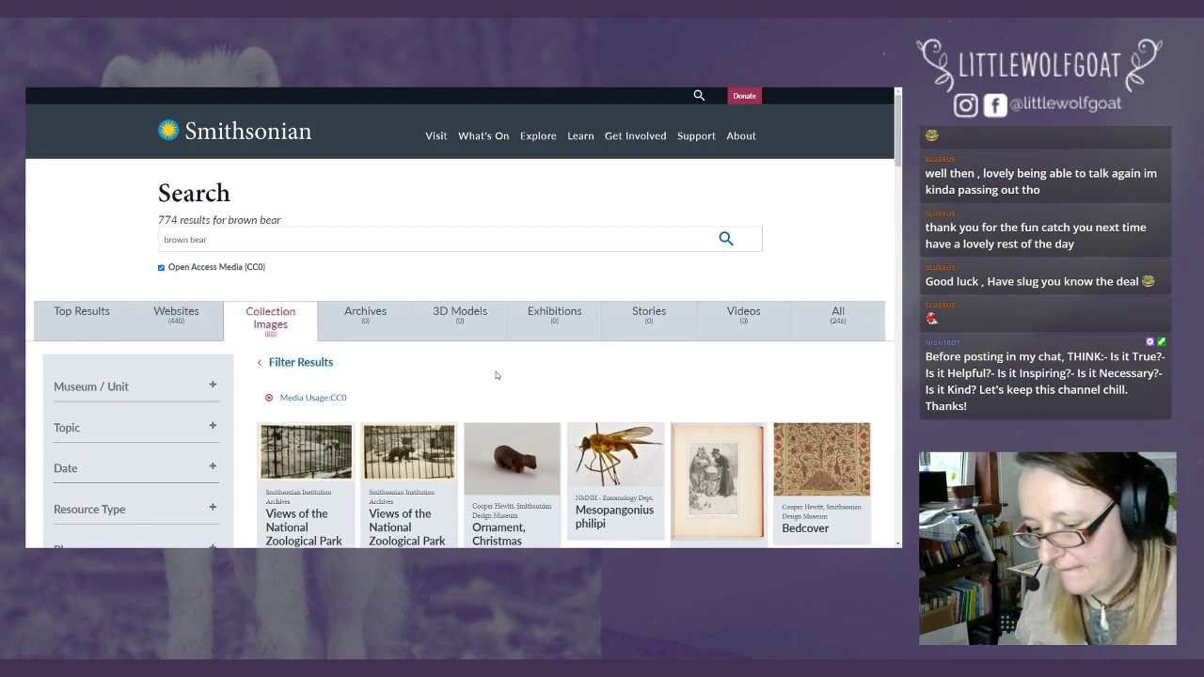
- Look through the first page of brown bear collection images for animal photographs
scroll(512, 363, "down", 3)
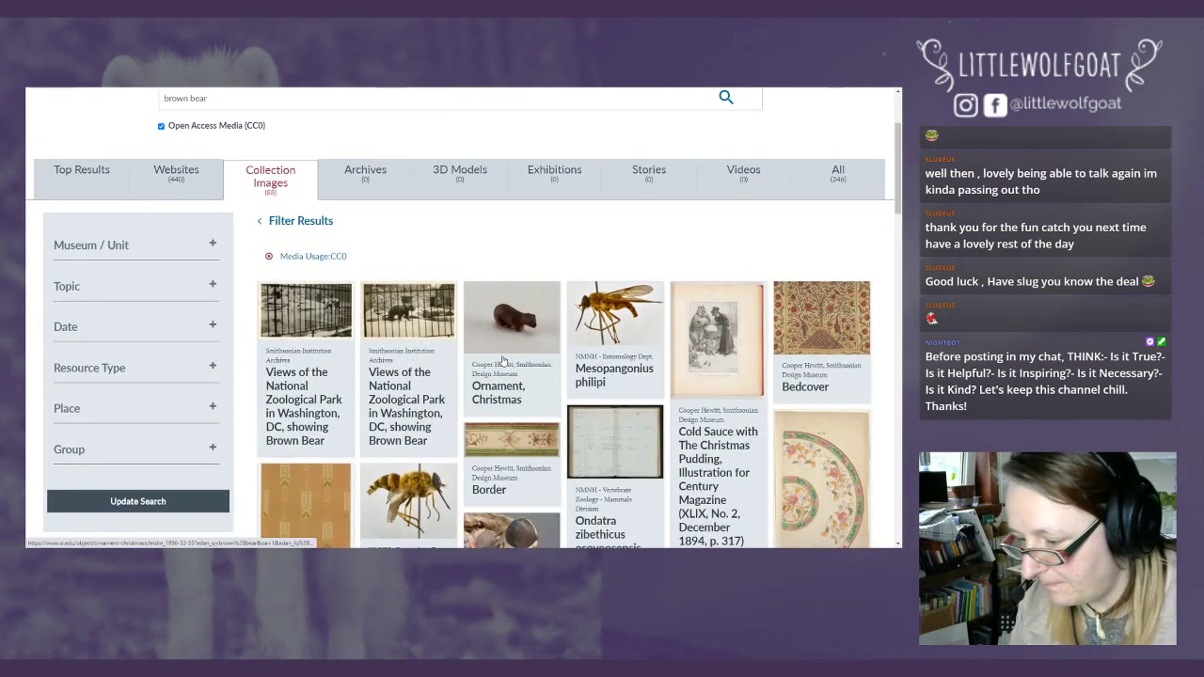
scroll(503, 360, "down", 2)
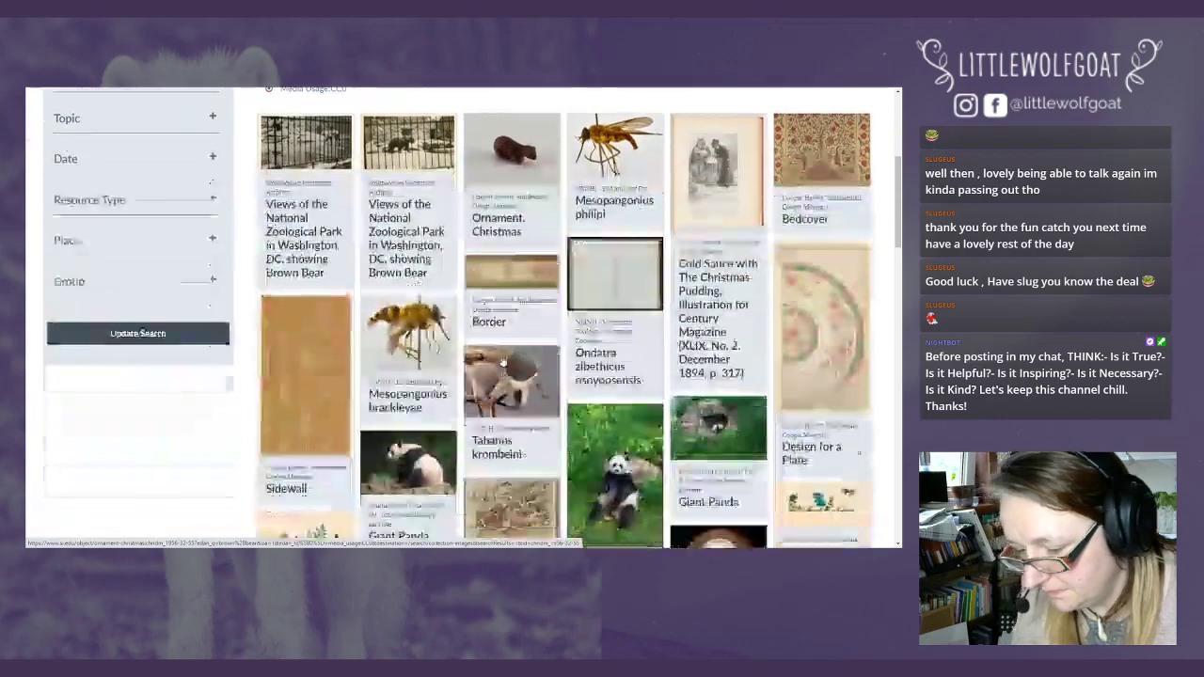
scroll(503, 360, "down", 4)
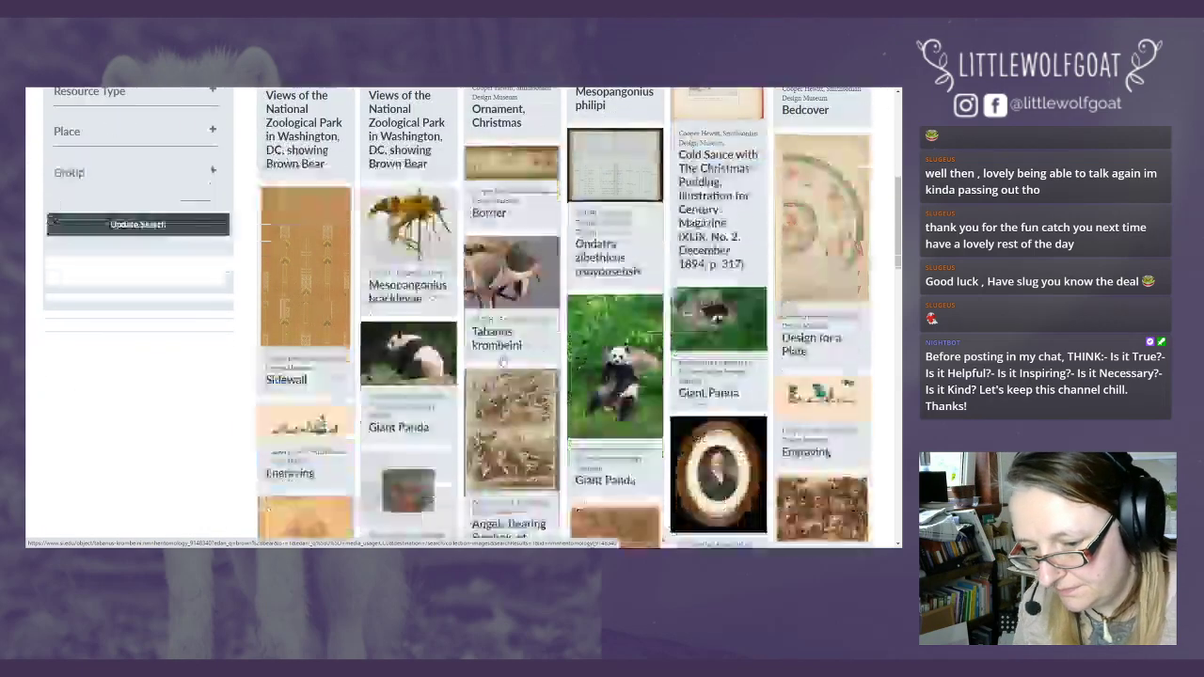
scroll(504, 360, "down", 7)
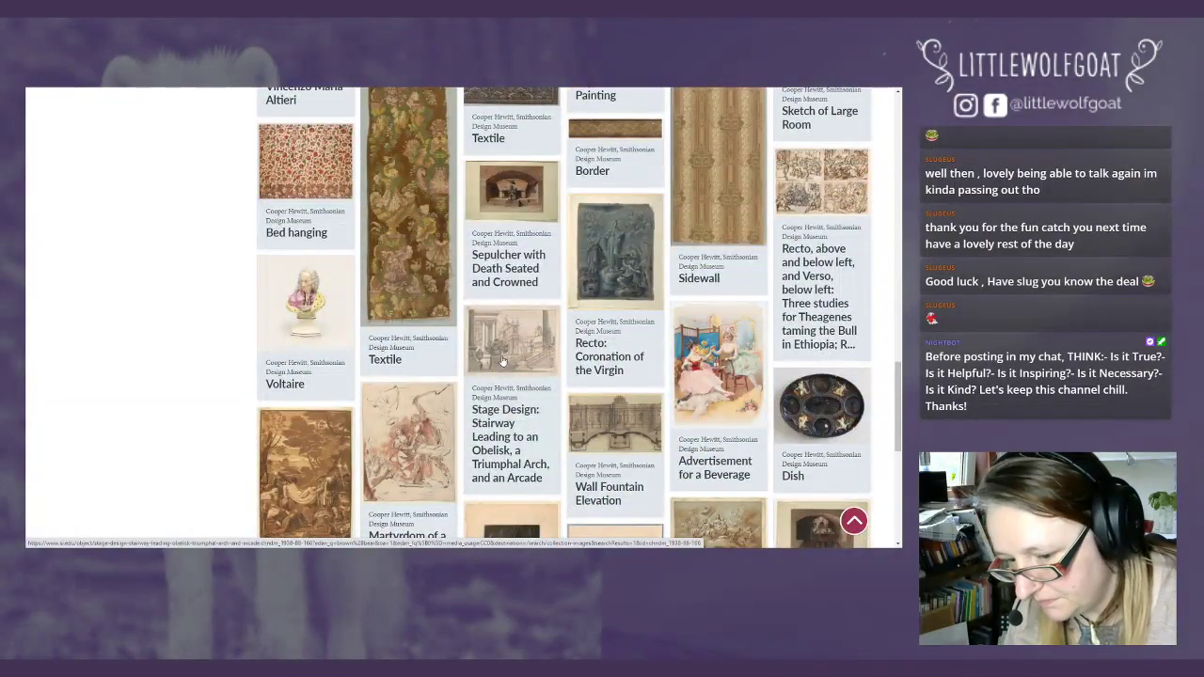
scroll(504, 360, "down", 4)
scroll(503, 360, "down", 2)
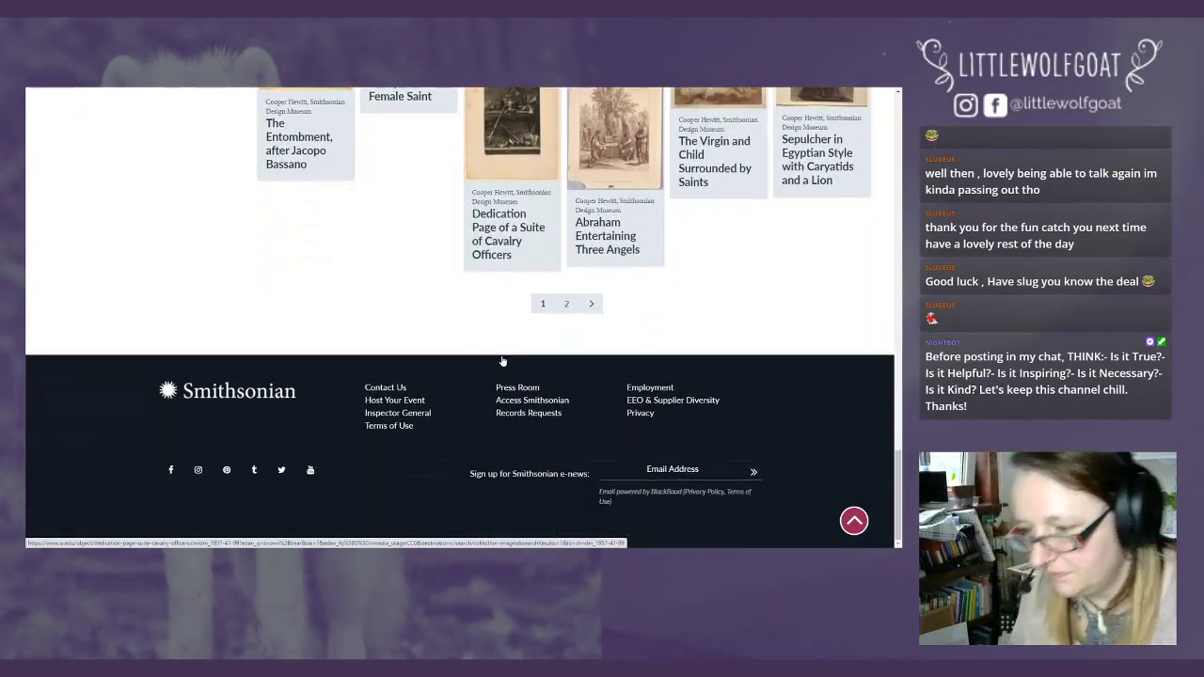
scroll(503, 361, "up", 8)
scroll(504, 360, "up", 15)
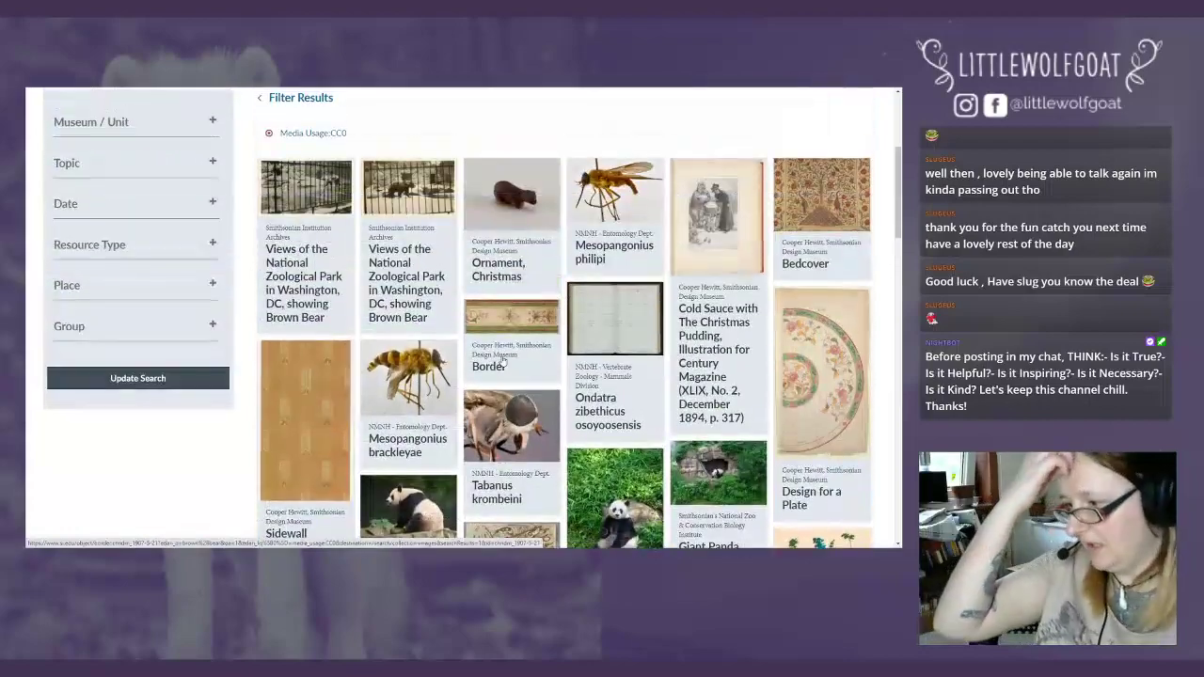
scroll(503, 361, "down", 2)
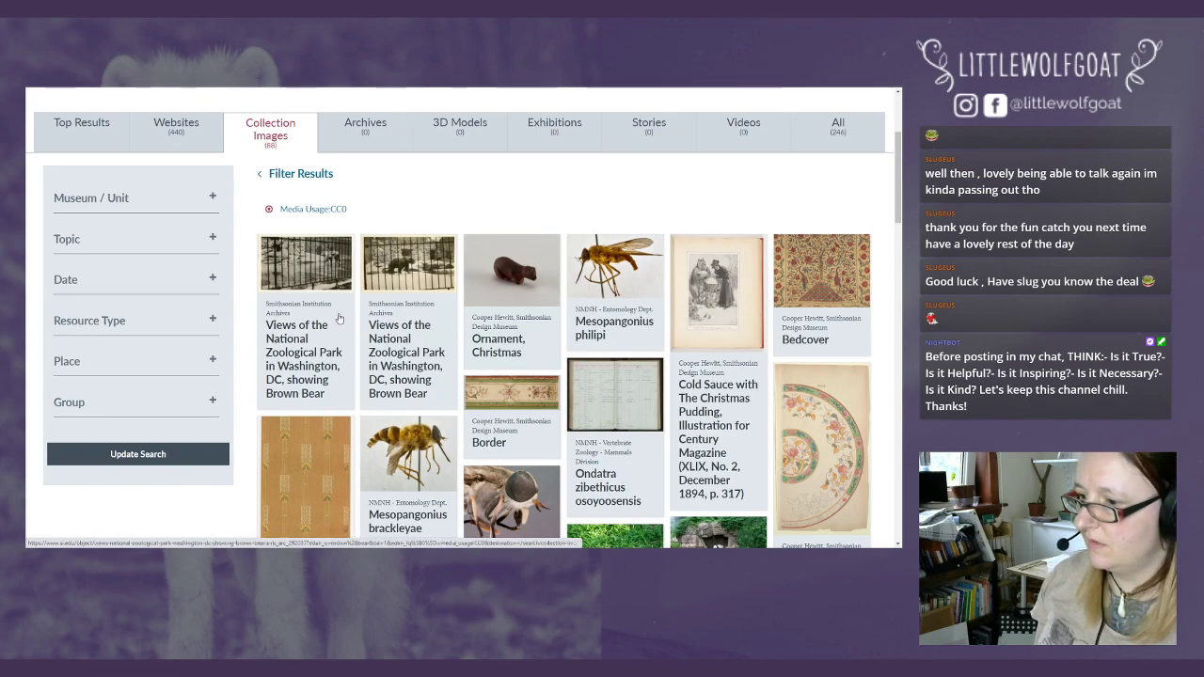
- Show the website results for brown bear and open the "Bears | Smithsonian Institution" page
left_click(187, 138)
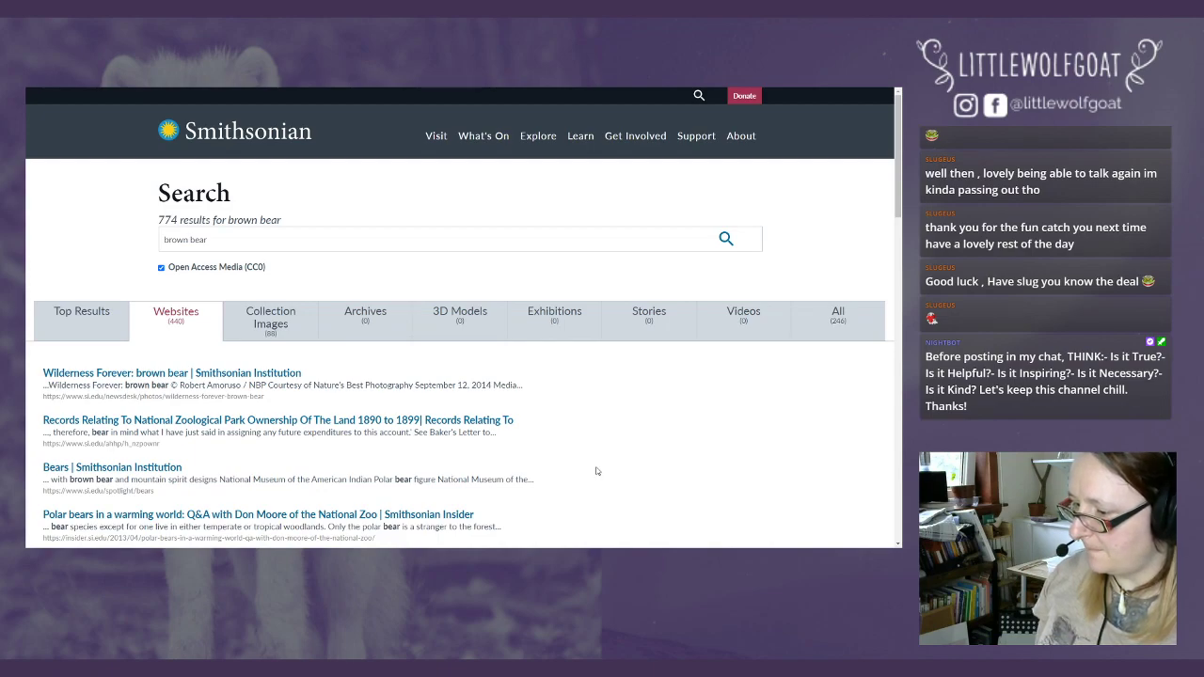
scroll(595, 471, "down", 1)
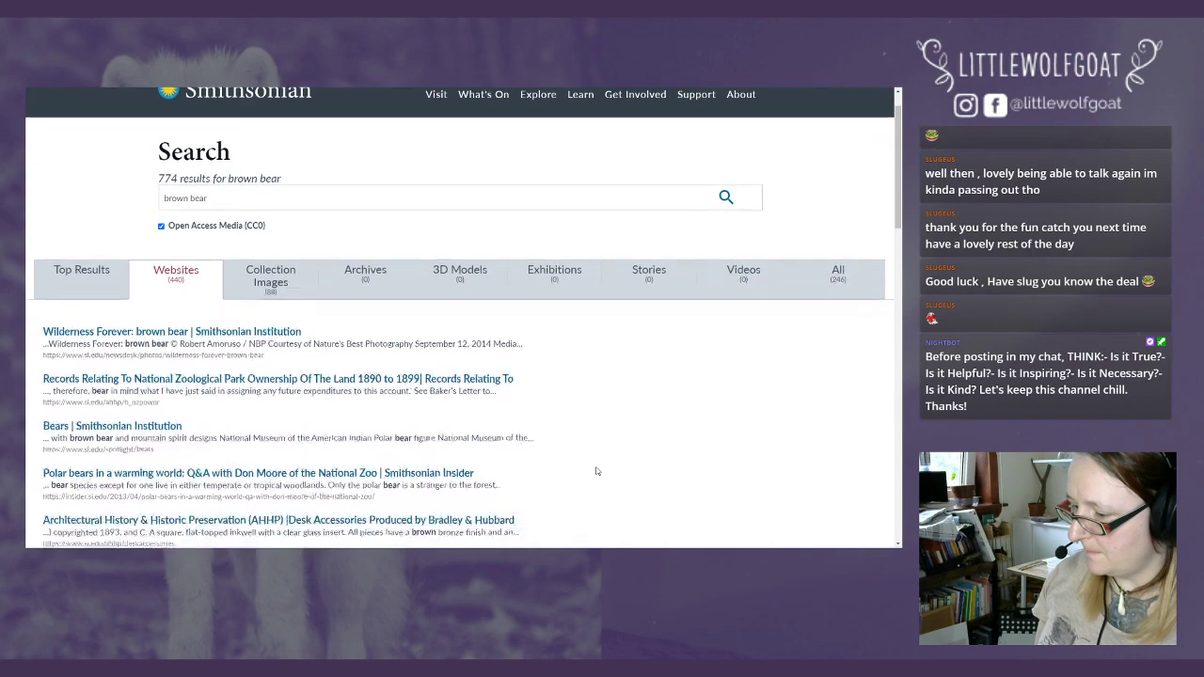
left_click(132, 375)
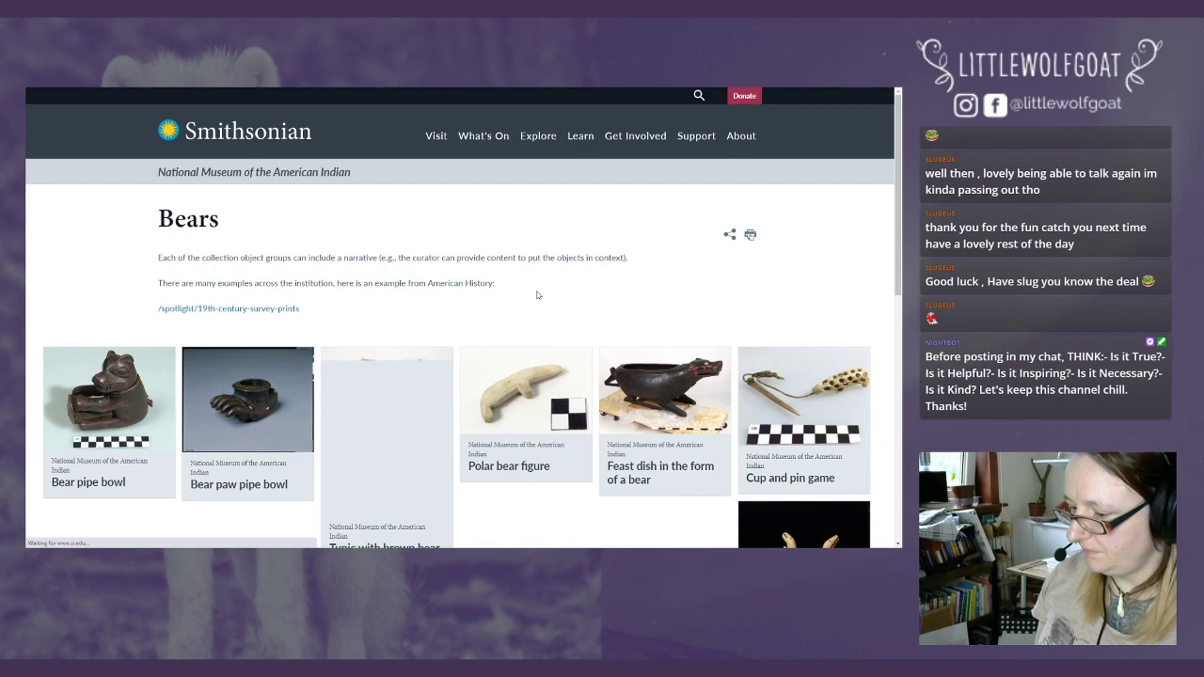
- Look through the National Museum of the American Indian objects on the Bears page
scroll(537, 296, "down", 1)
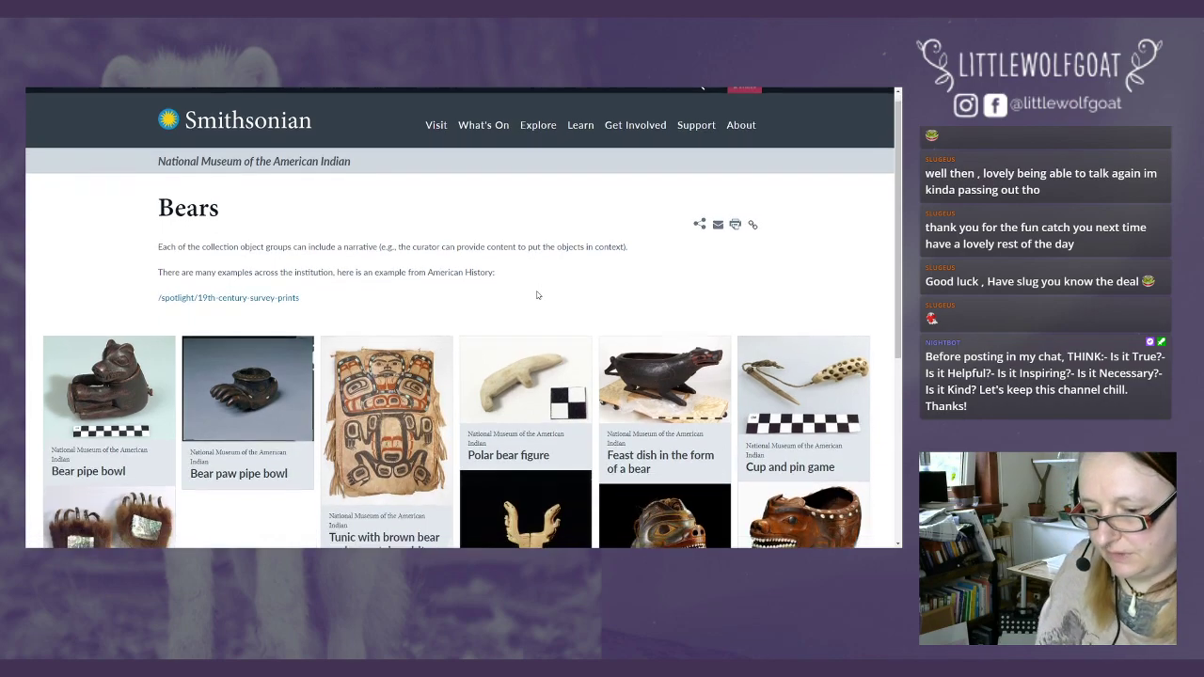
scroll(537, 296, "down", 2)
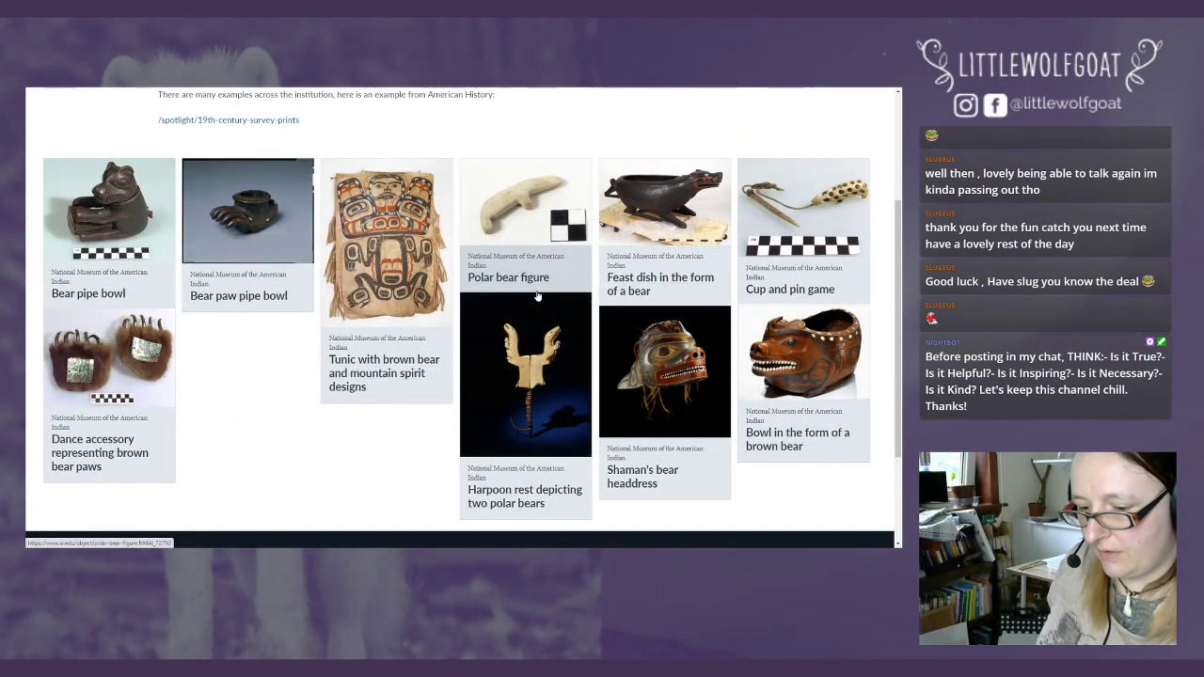
scroll(537, 295, "down", 2)
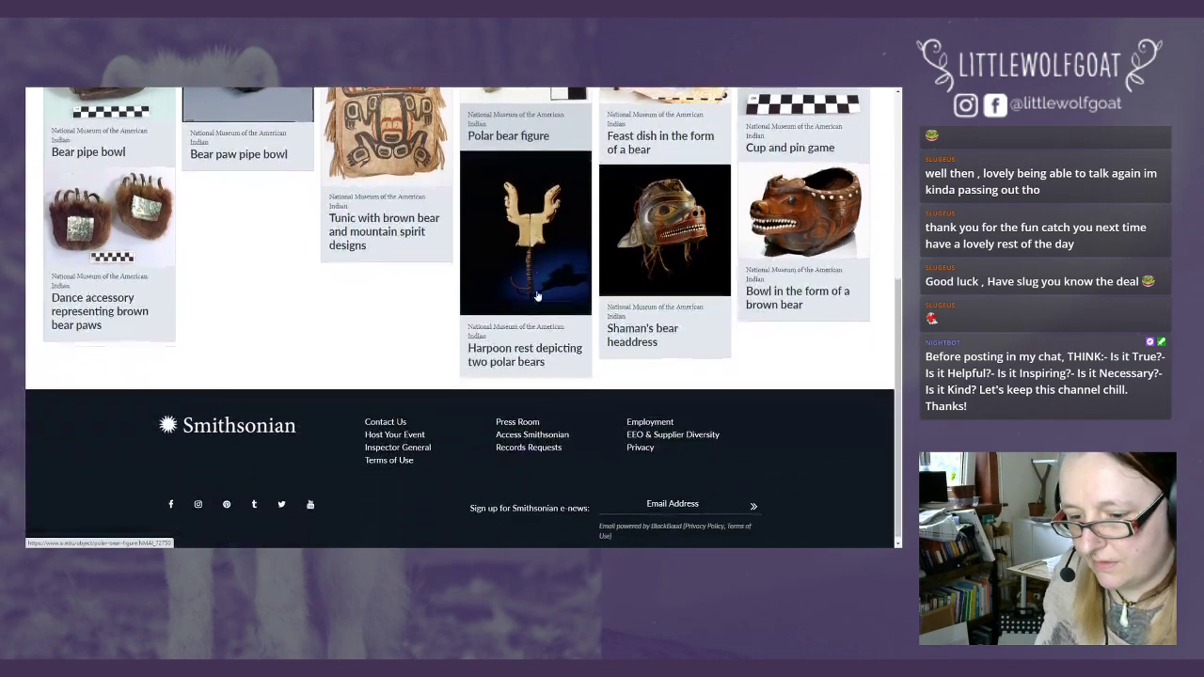
scroll(537, 295, "up", 2)
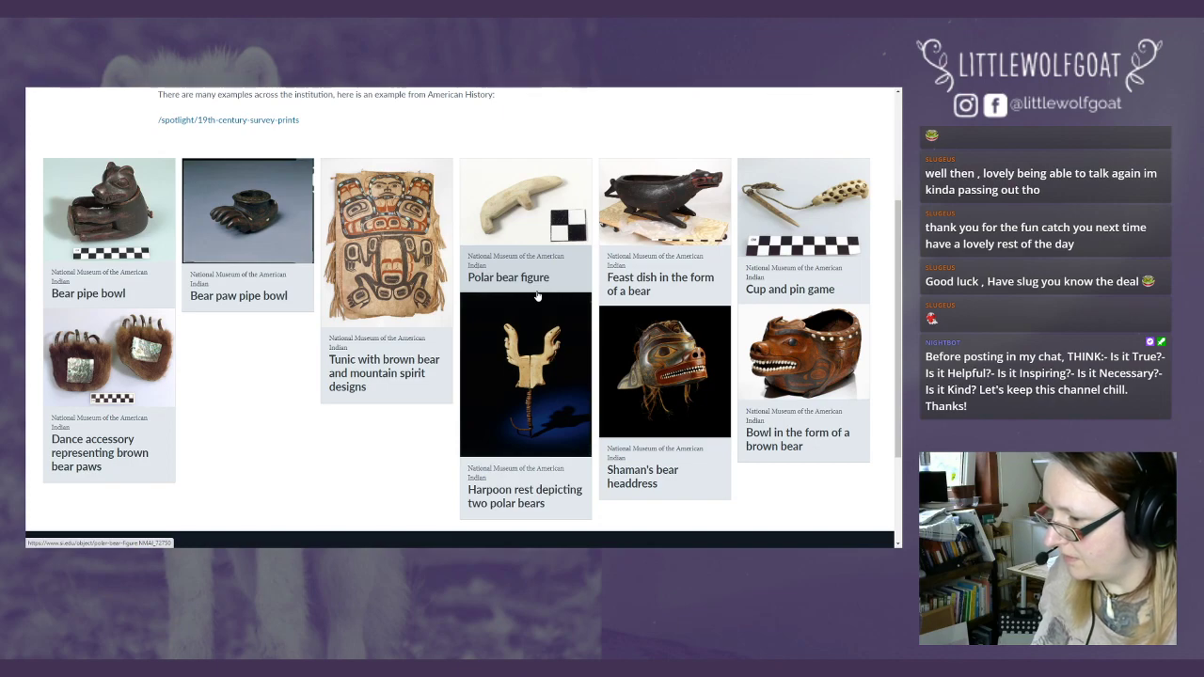
scroll(537, 296, "up", 2)
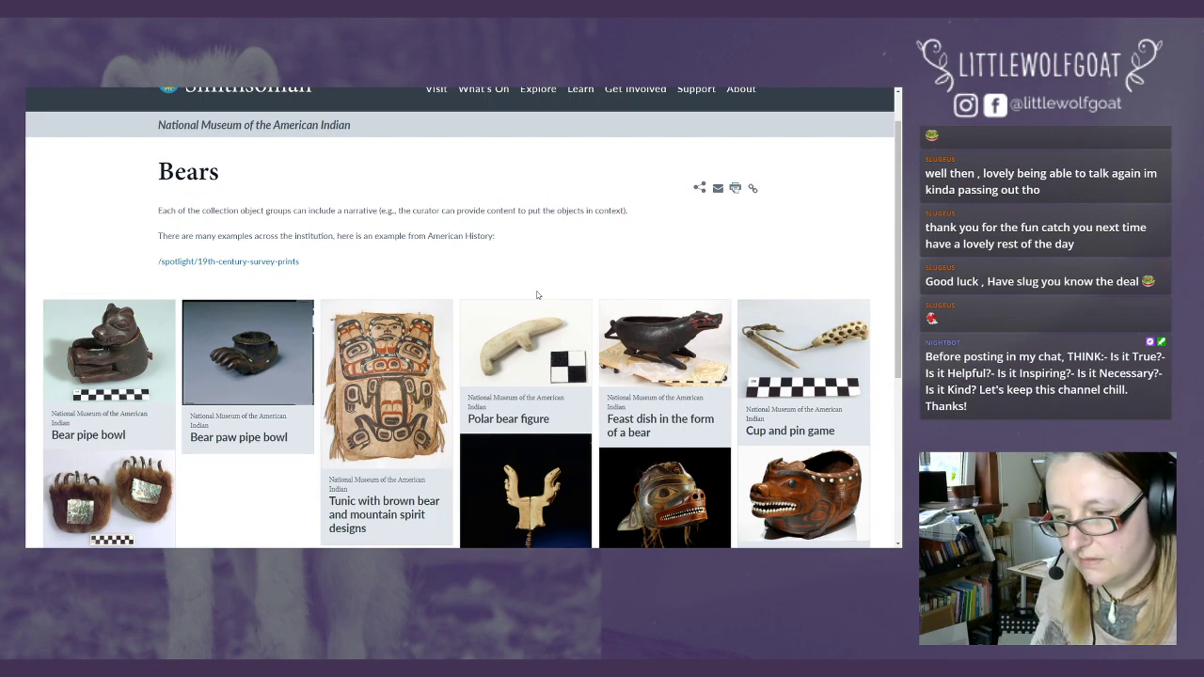
scroll(537, 295, "up", 1)
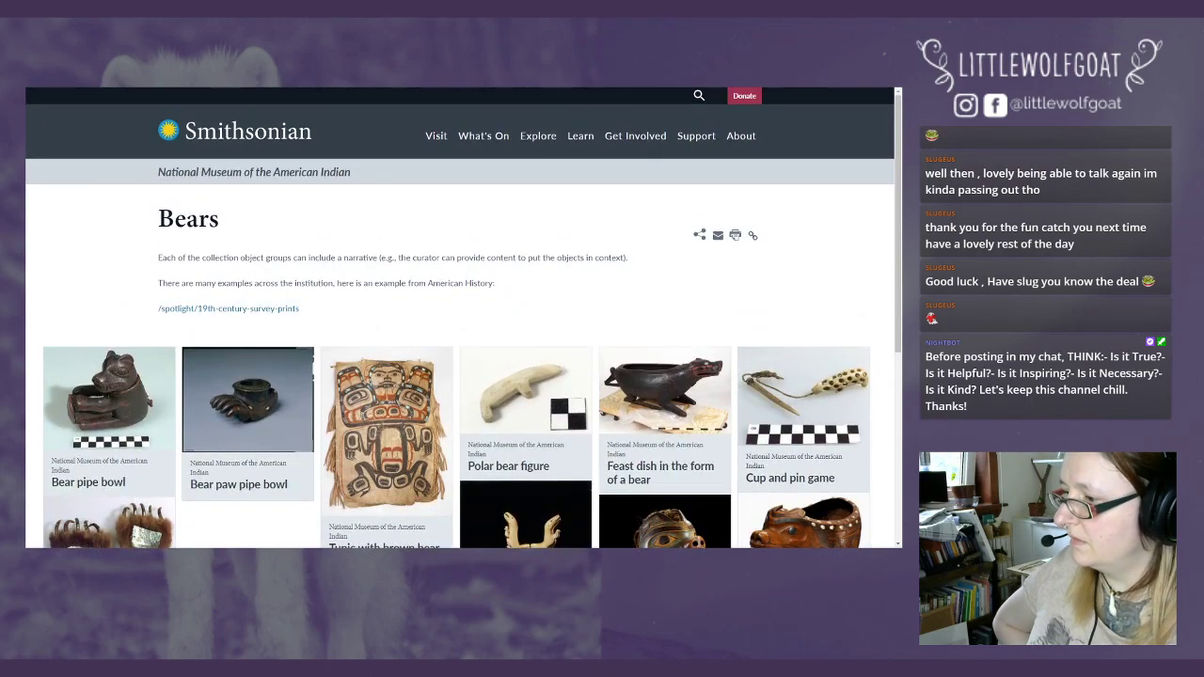
- Return to the website results for brown bear and look through the listed pages
key("alt+Left")
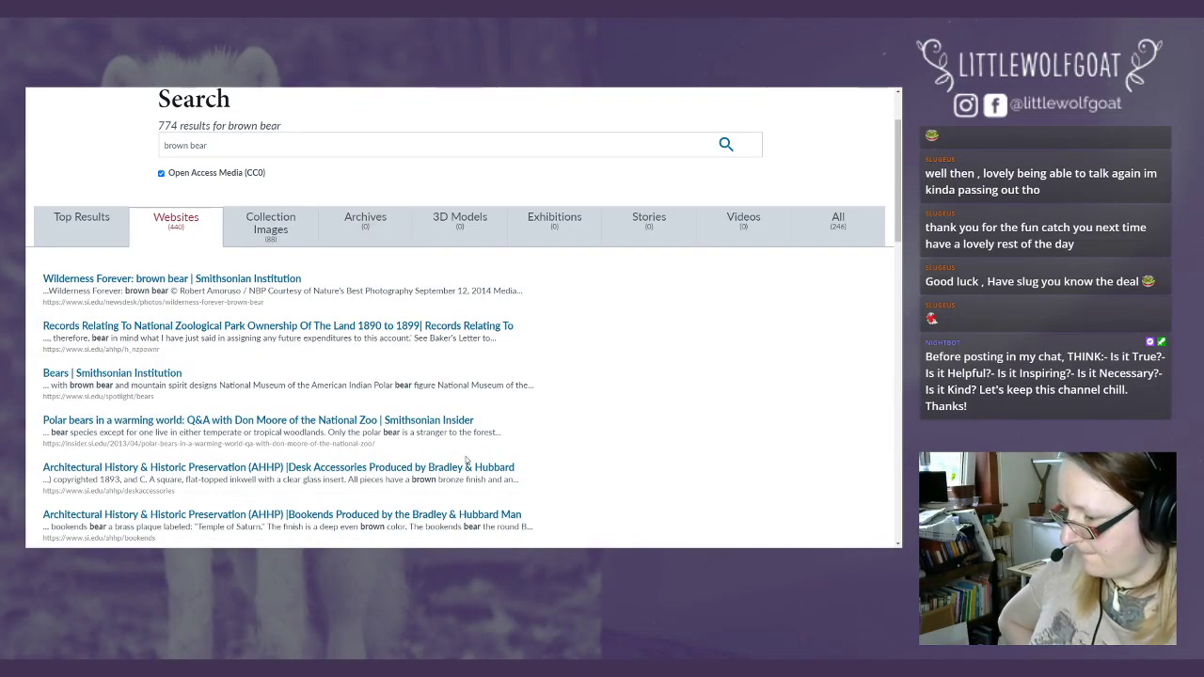
scroll(465, 459, "down", 2)
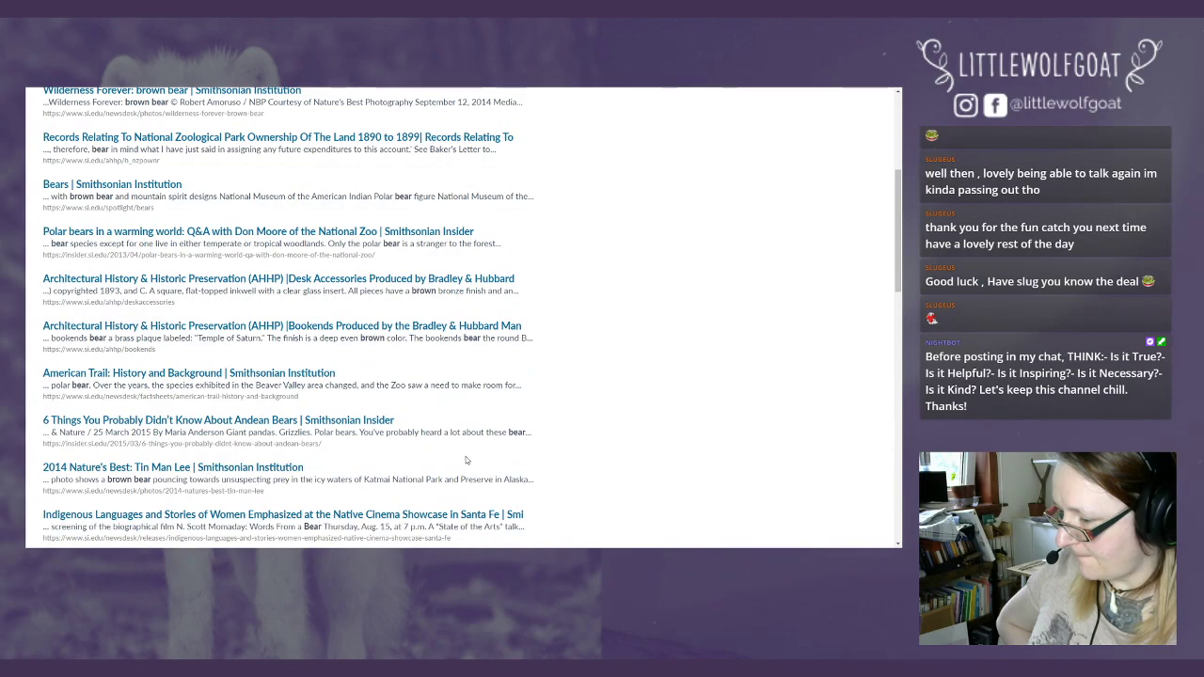
scroll(465, 459, "down", 2)
scroll(465, 459, "down", 1)
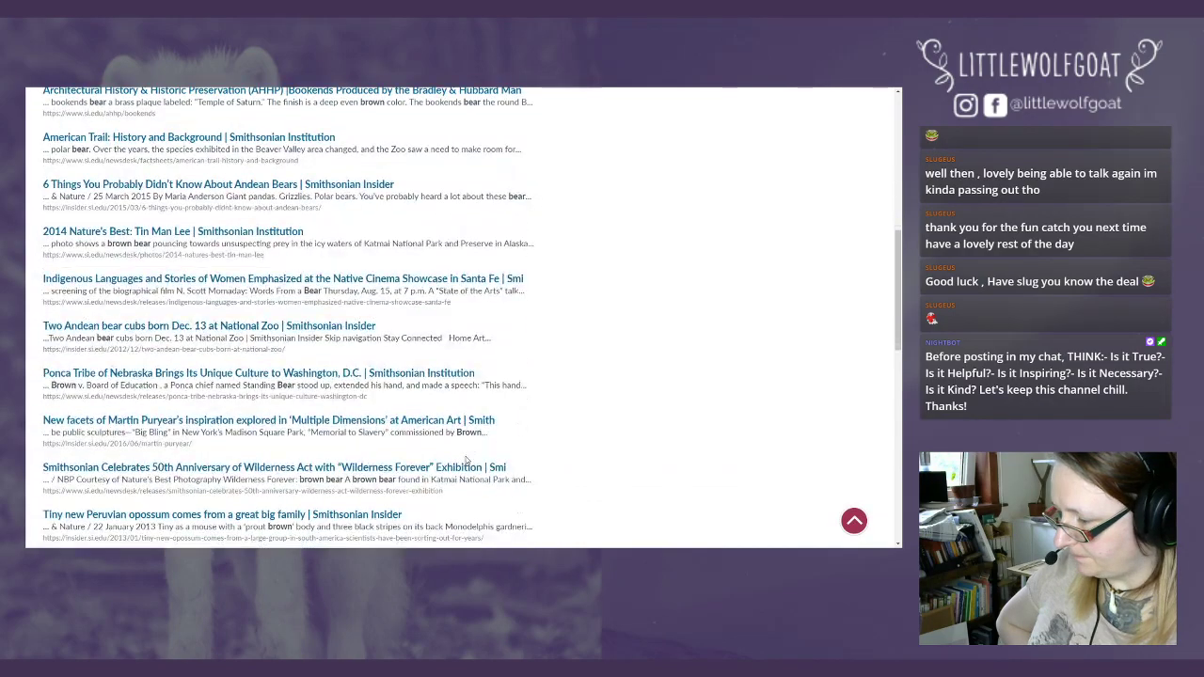
scroll(466, 459, "down", 1)
scroll(465, 459, "down", 2)
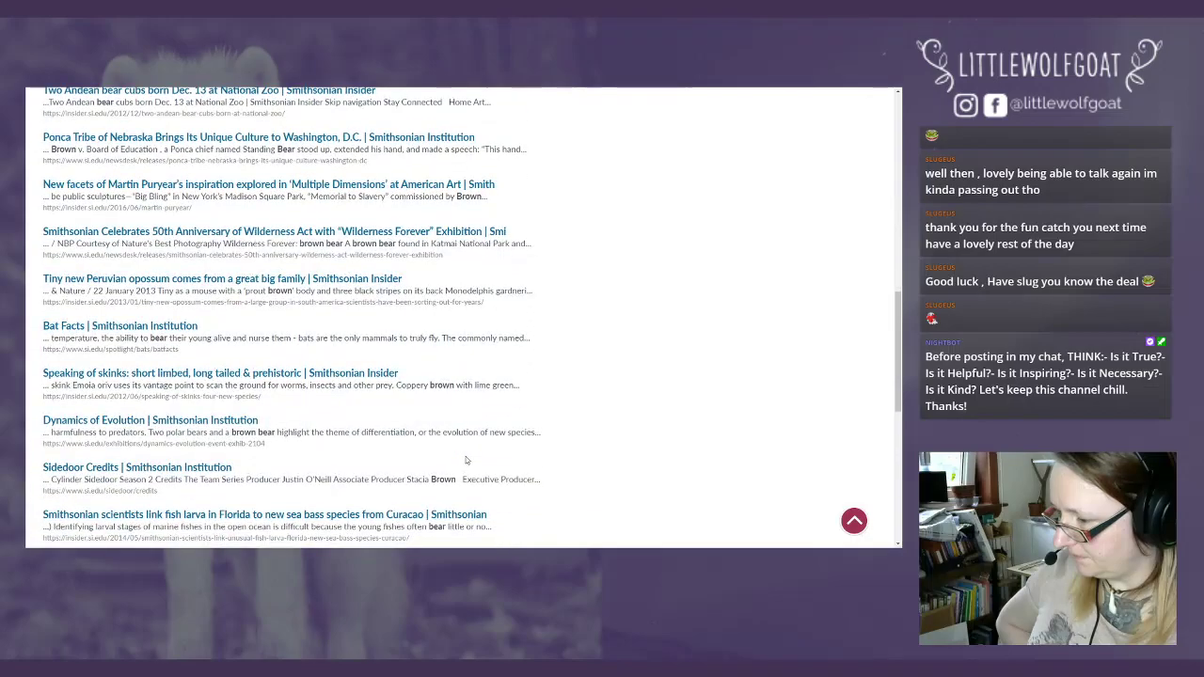
scroll(465, 459, "down", 2)
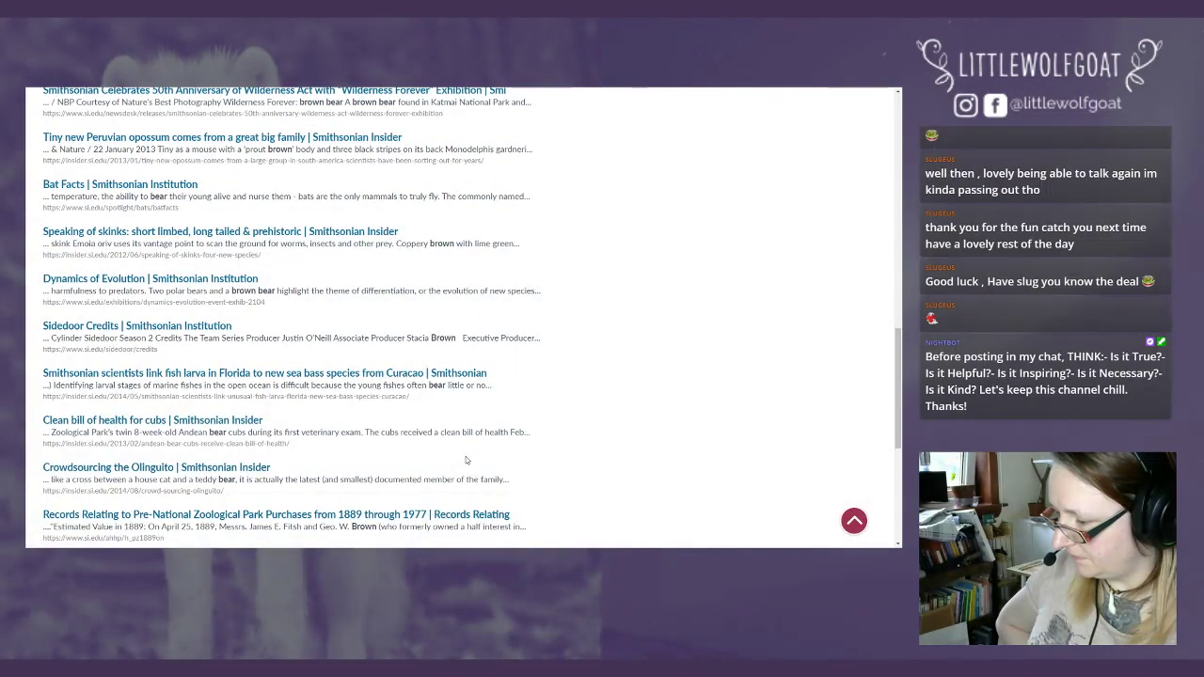
scroll(466, 459, "down", 2)
scroll(466, 460, "up", 12)
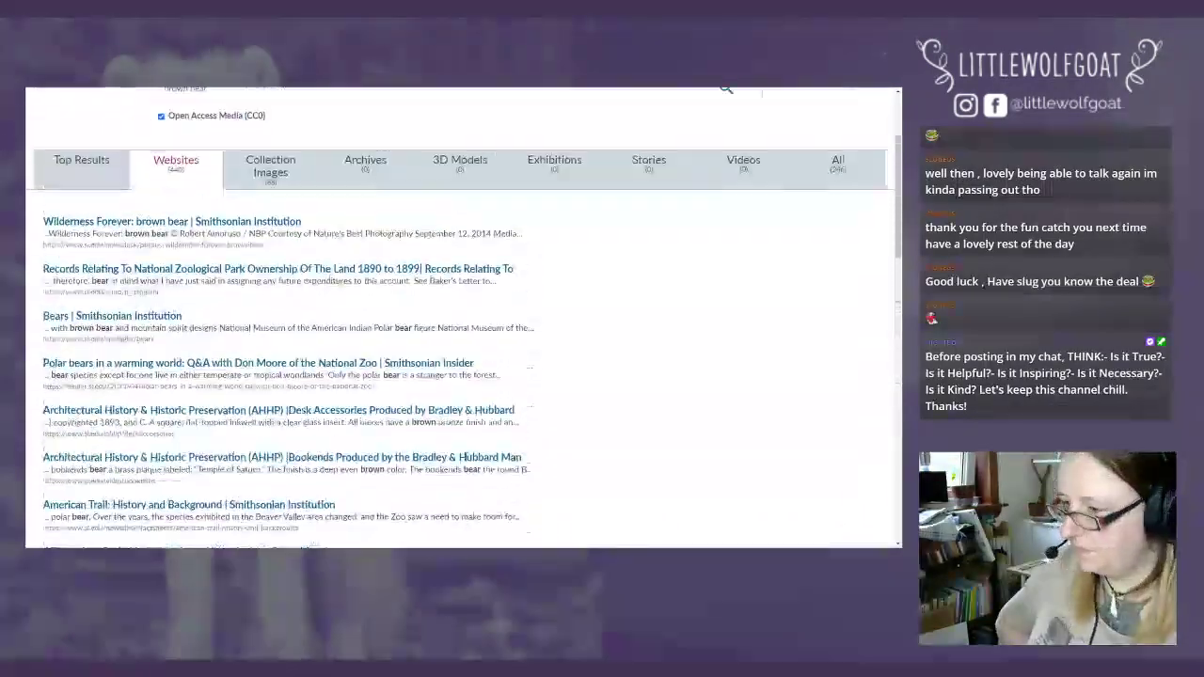
scroll(465, 456, "up", 2)
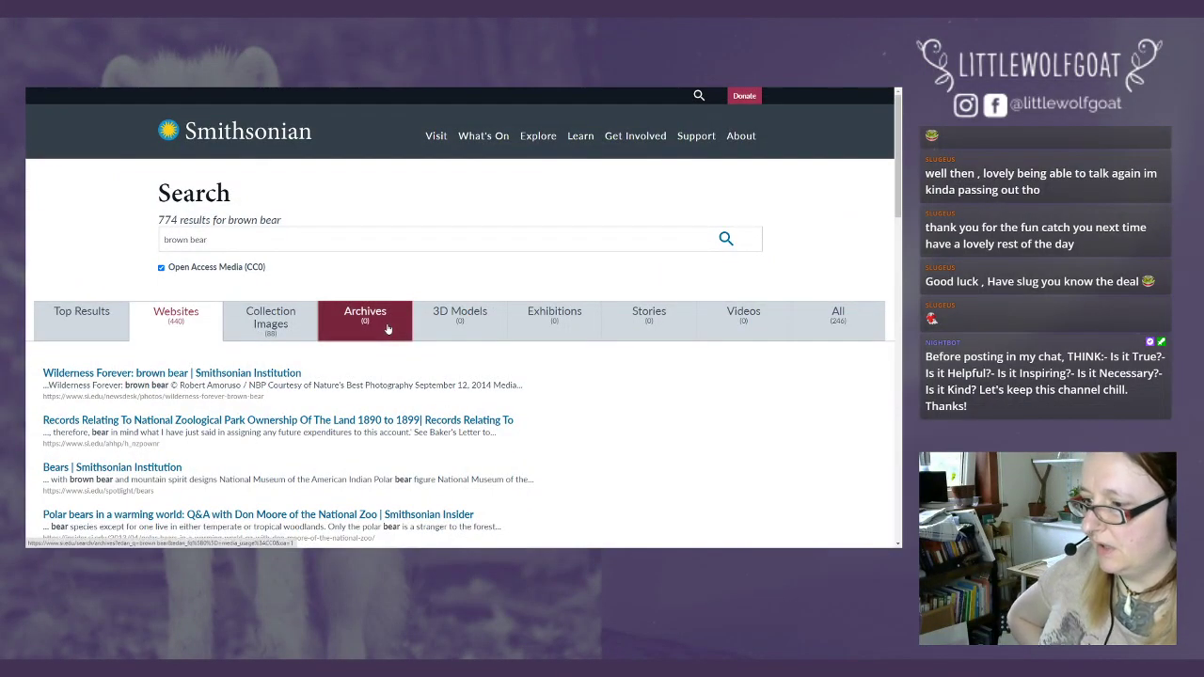
- Show the top results for brown bear and look through the collection images there
left_click(77, 316)
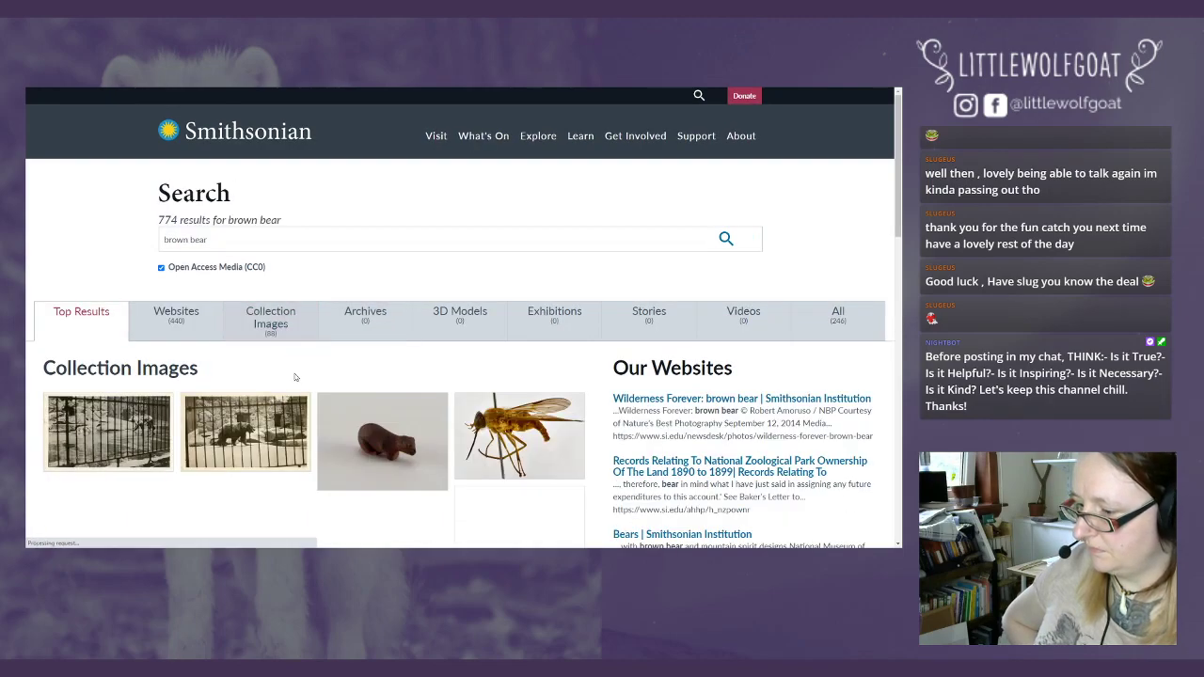
scroll(294, 378, "down", 2)
scroll(294, 378, "down", 1)
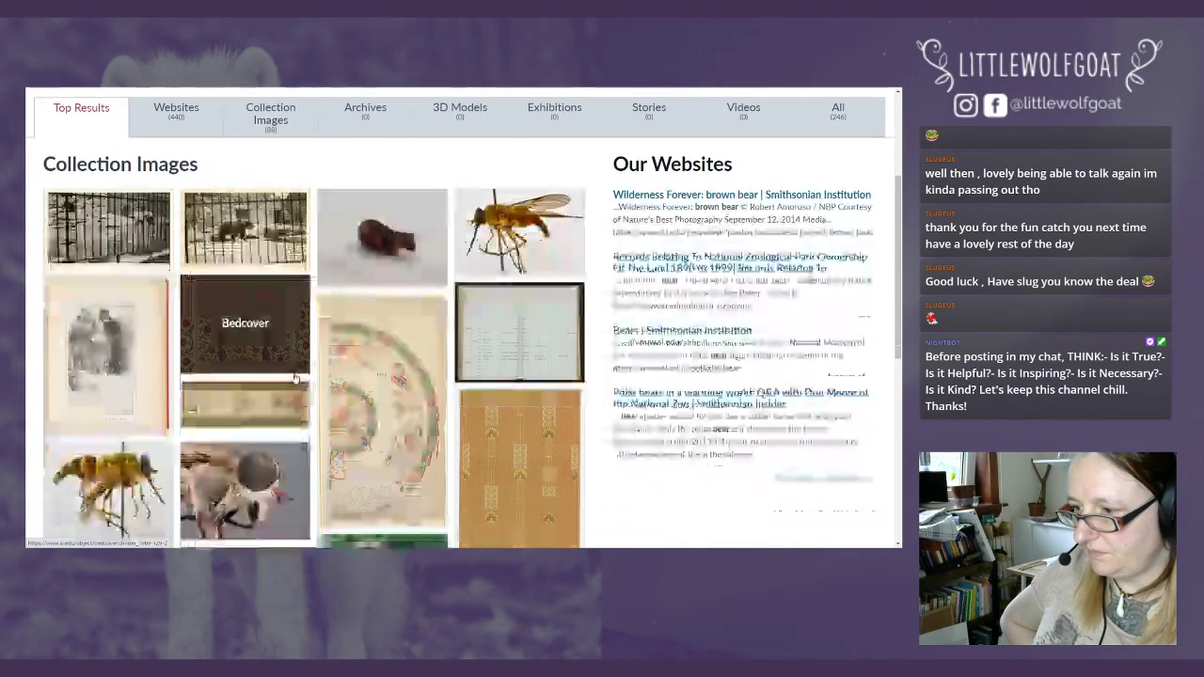
scroll(294, 378, "down", 5)
scroll(295, 379, "up", 1)
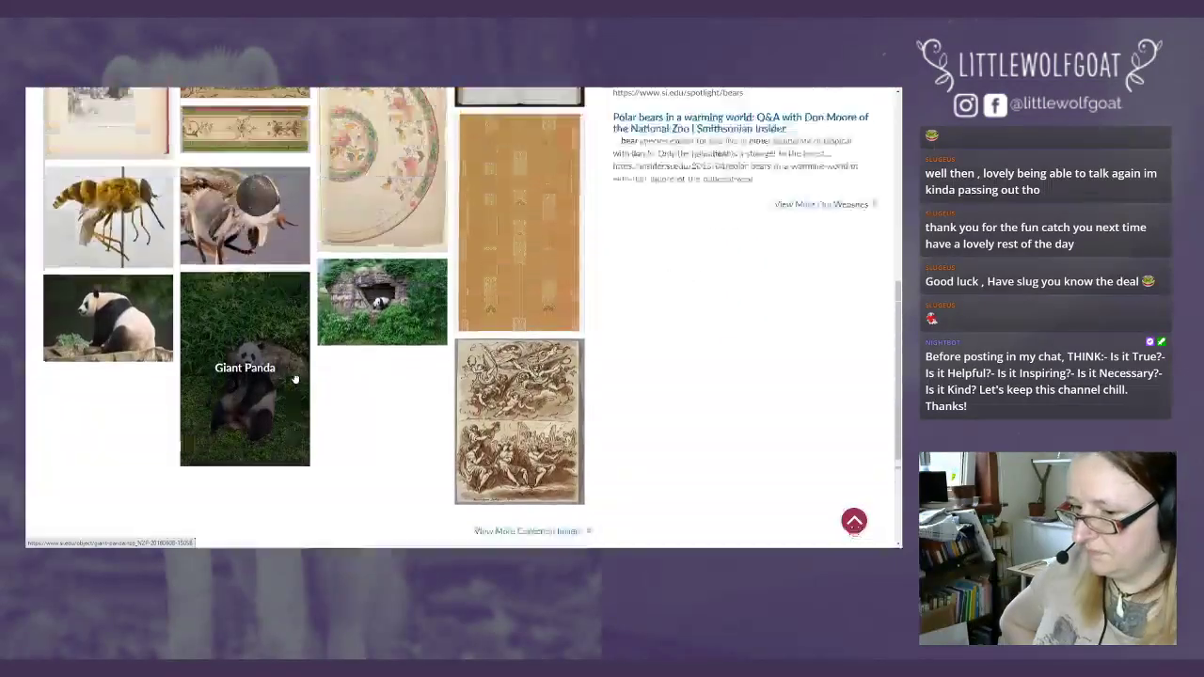
scroll(294, 379, "up", 7)
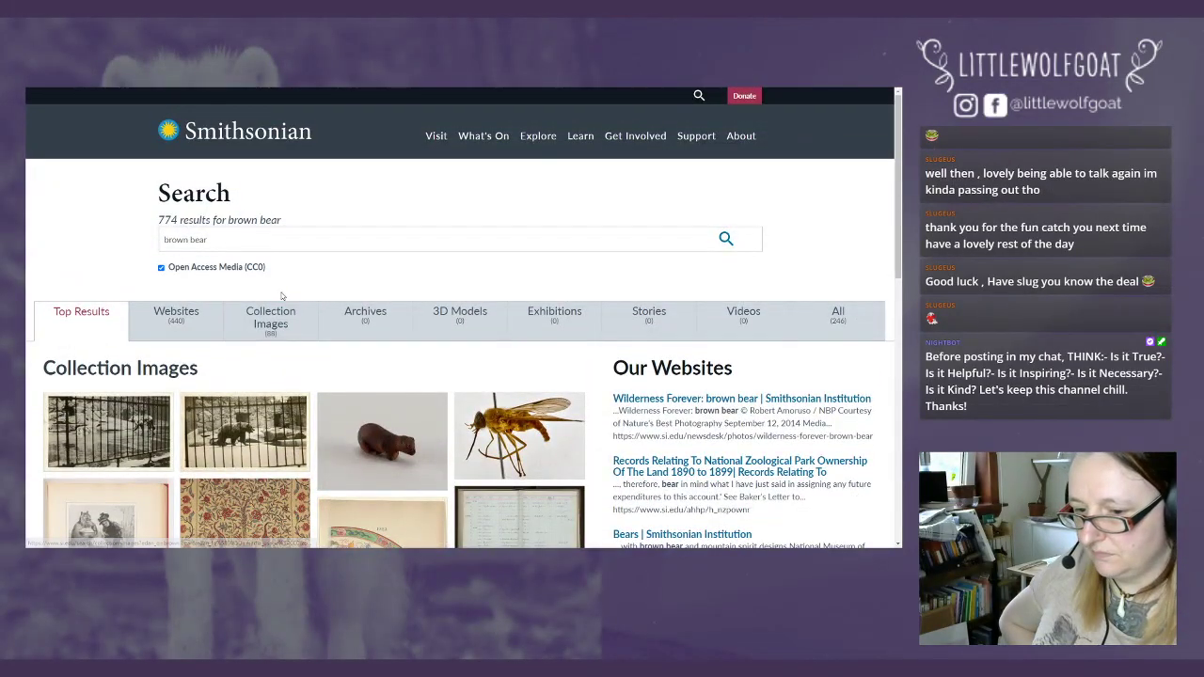
- Search the open access media for "triceratops" and look through the top results
left_click_drag(236, 242, 132, 245)
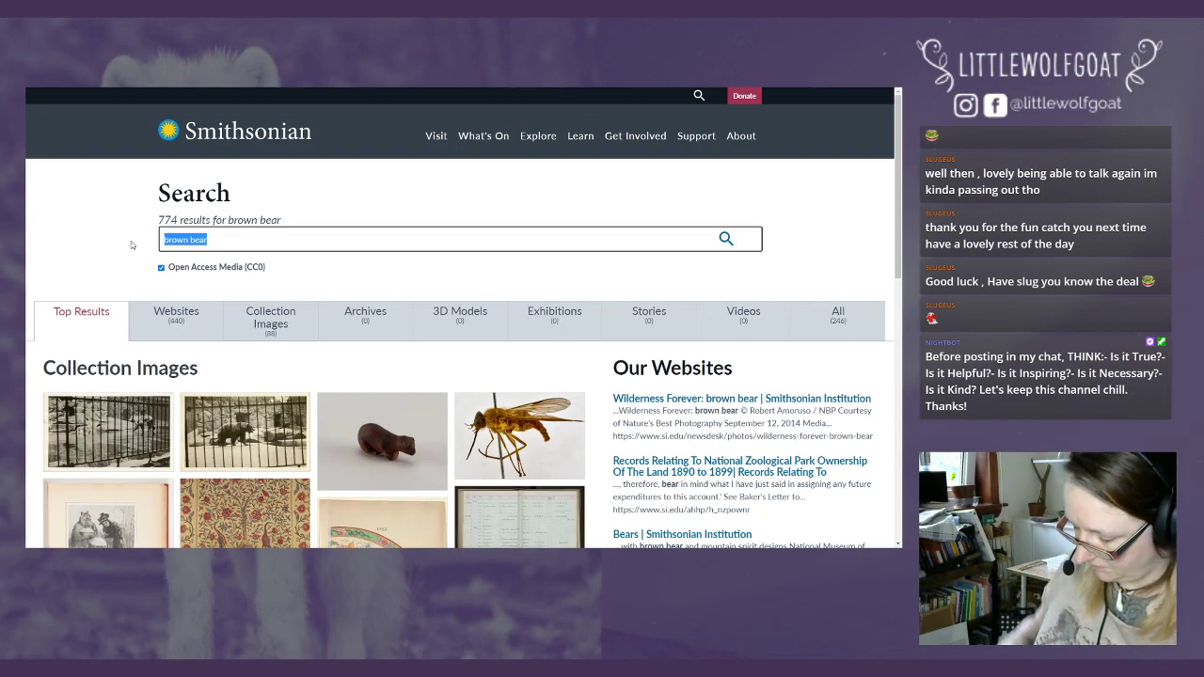
type("triceratops")
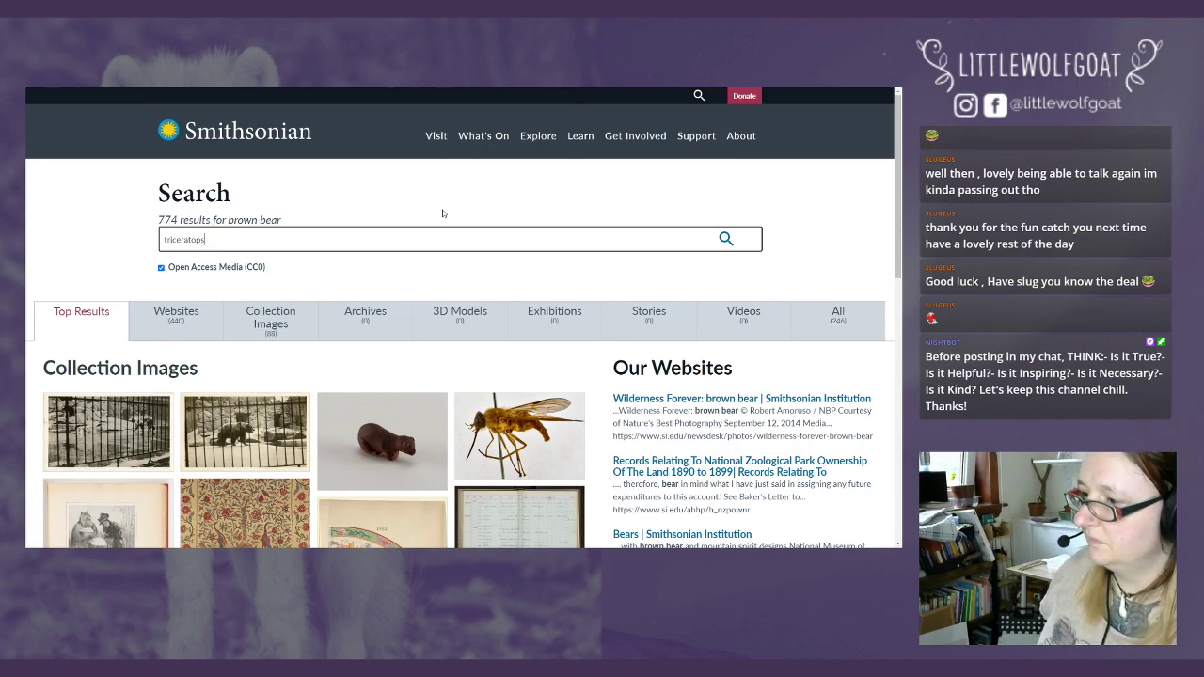
key("Return")
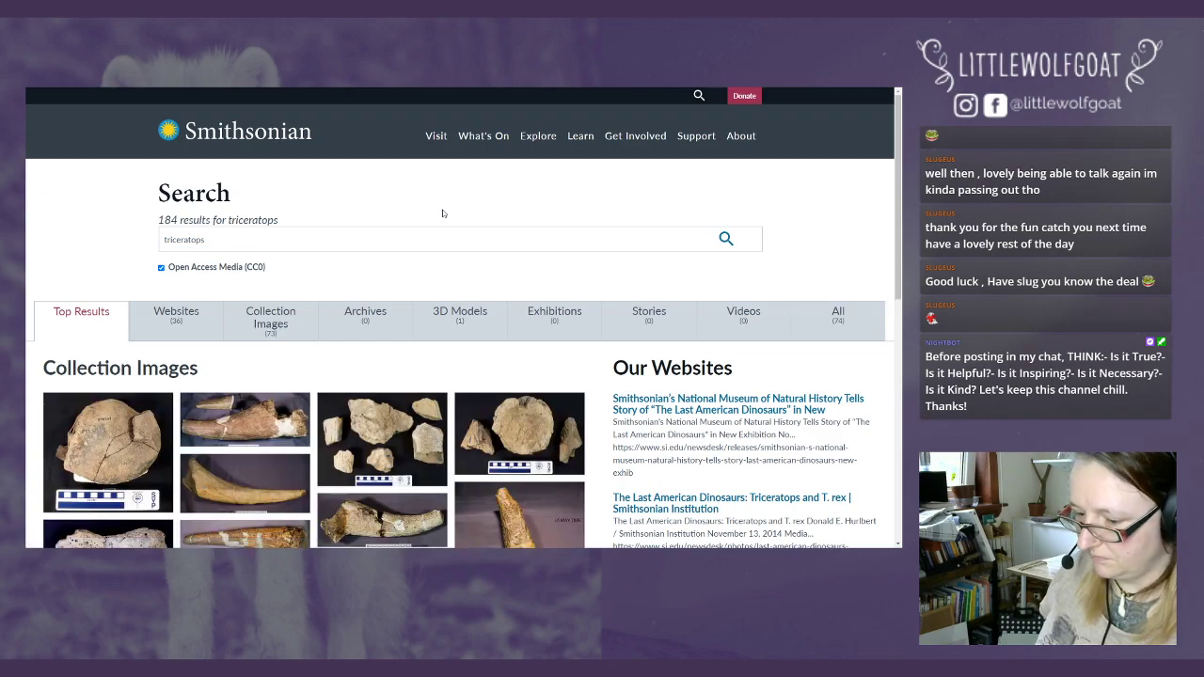
scroll(443, 214, "down", 4)
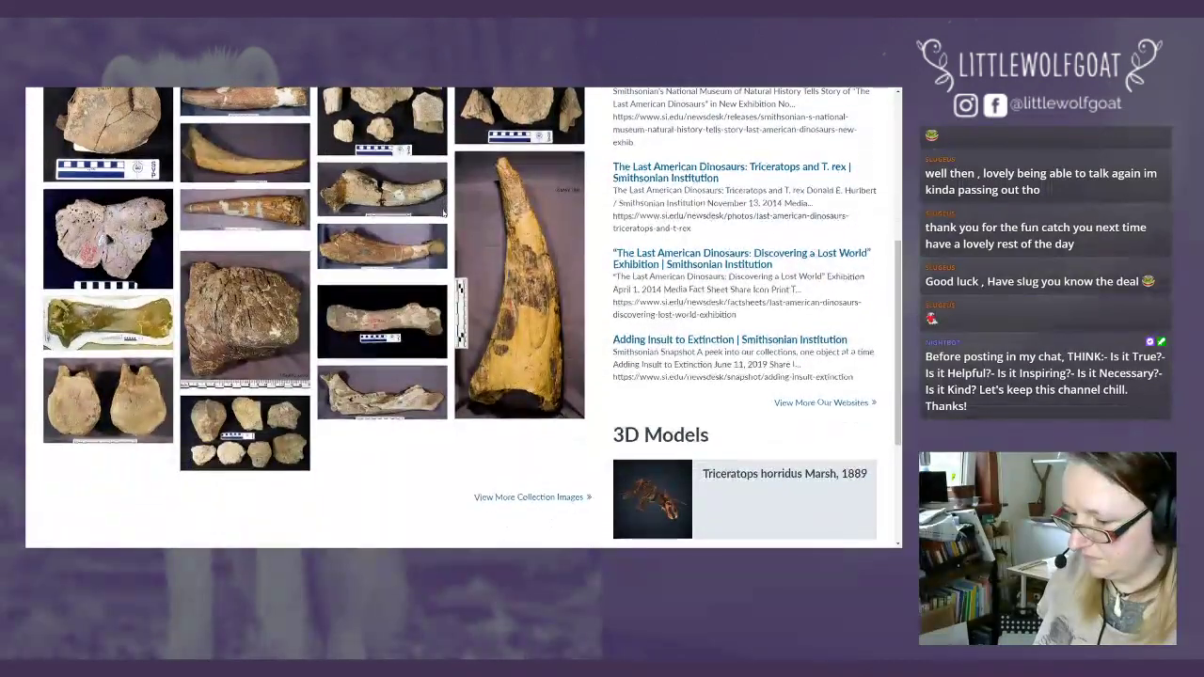
scroll(444, 214, "down", 1)
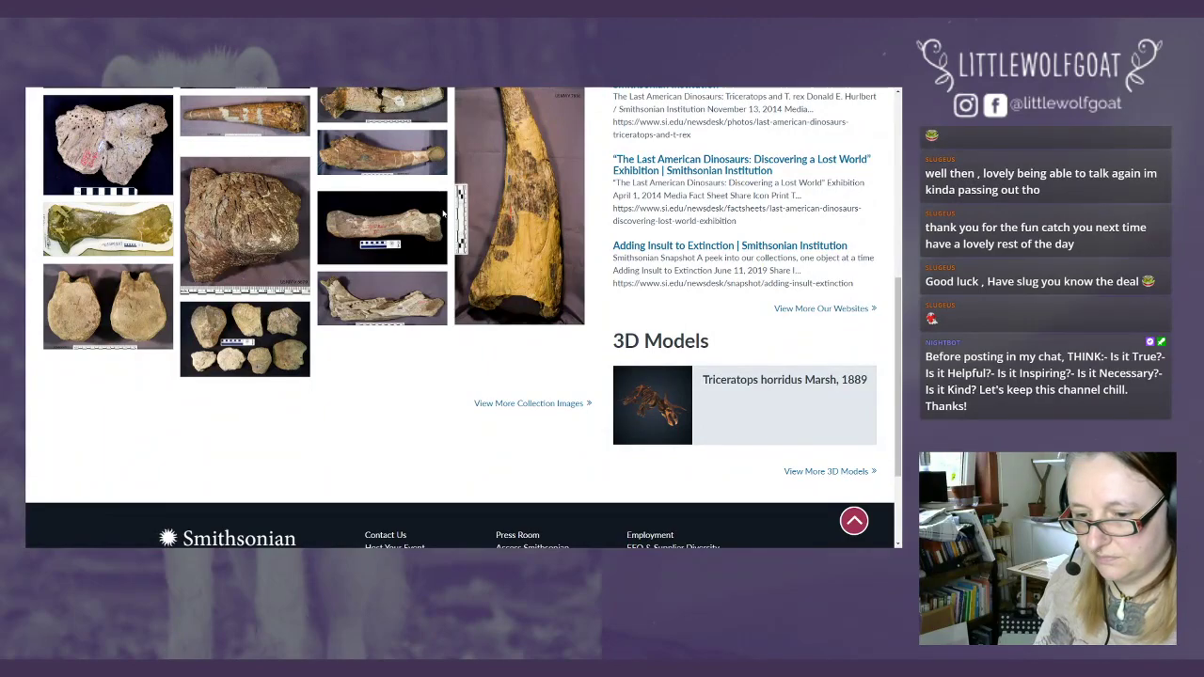
scroll(443, 213, "down", 1)
scroll(443, 214, "up", 6)
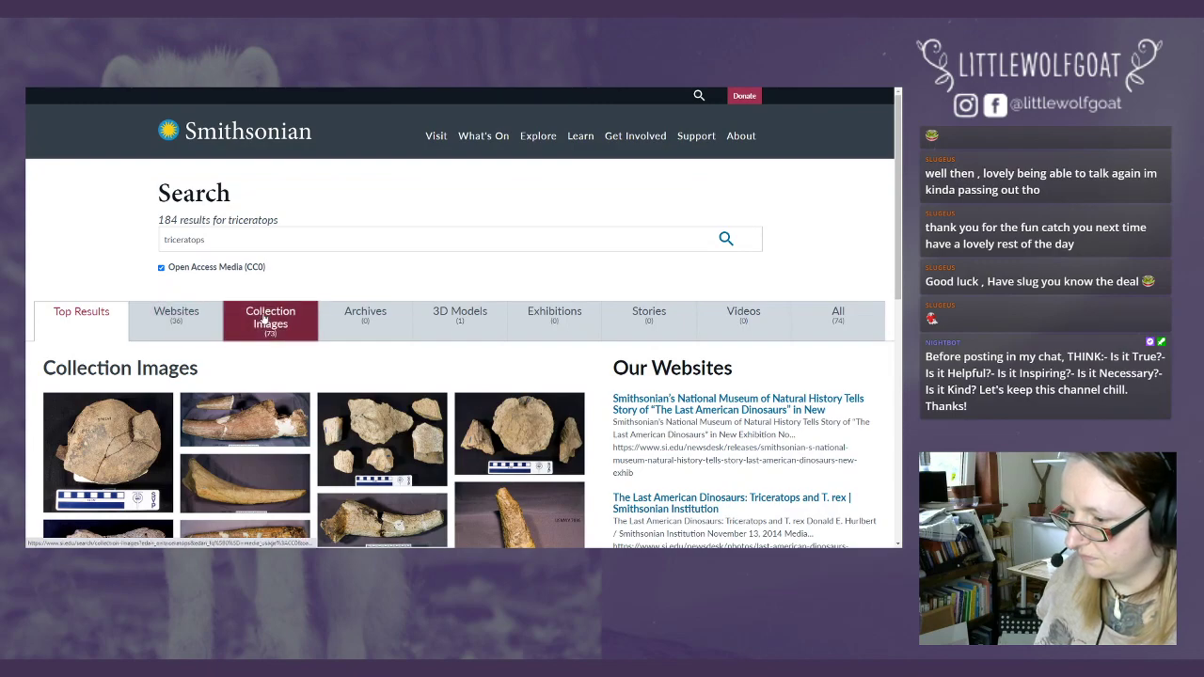
- Show only the collection images for triceratops and look through the fossil photographs
left_click(264, 320)
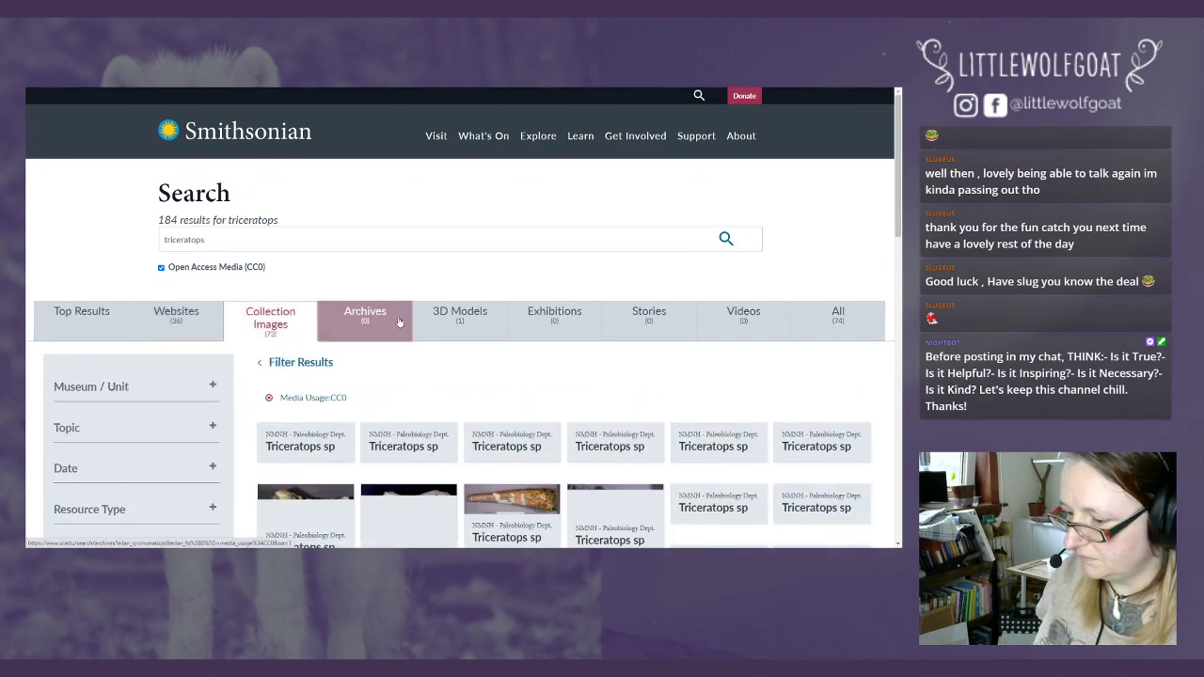
scroll(395, 325, "down", 2)
scroll(478, 335, "down", 4)
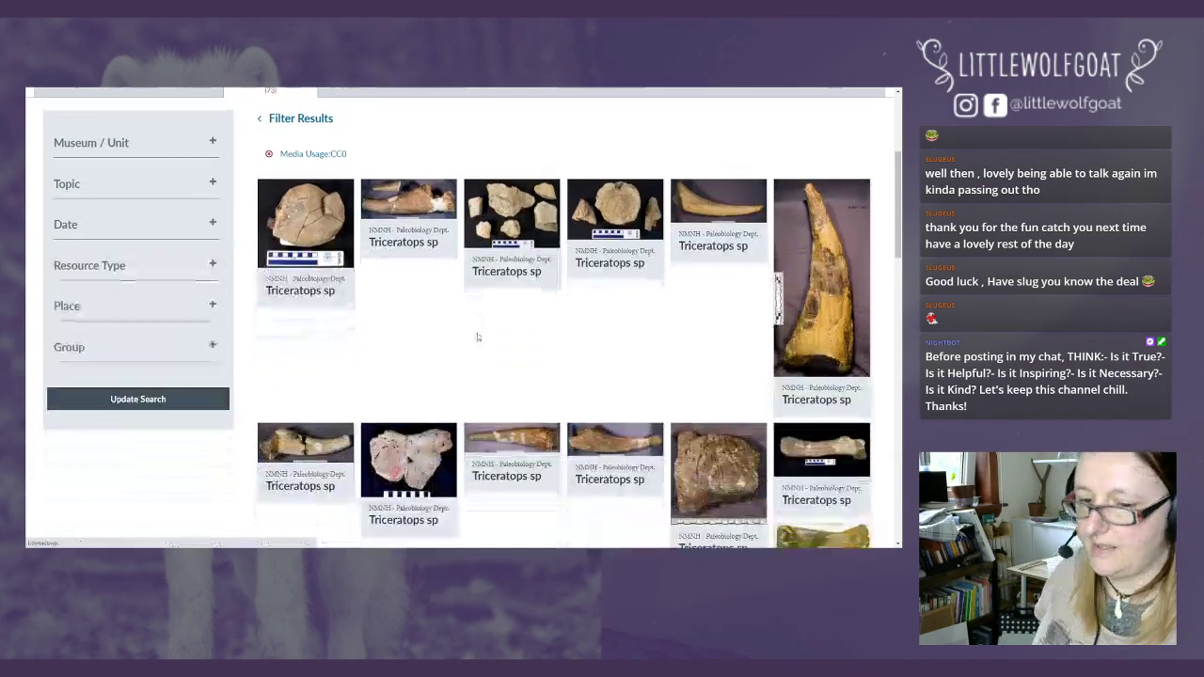
scroll(478, 337, "up", 5)
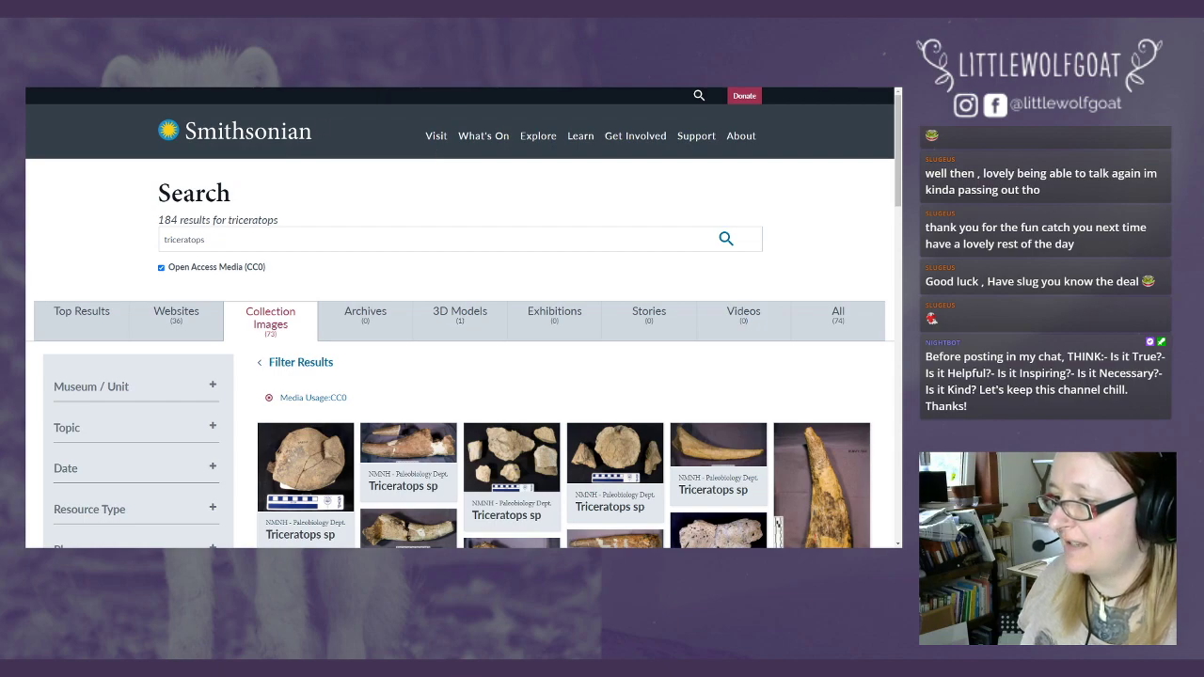
- Switch to Photoshop, start a new document and set its measurement unit to millimeters
key("alt+Tab")
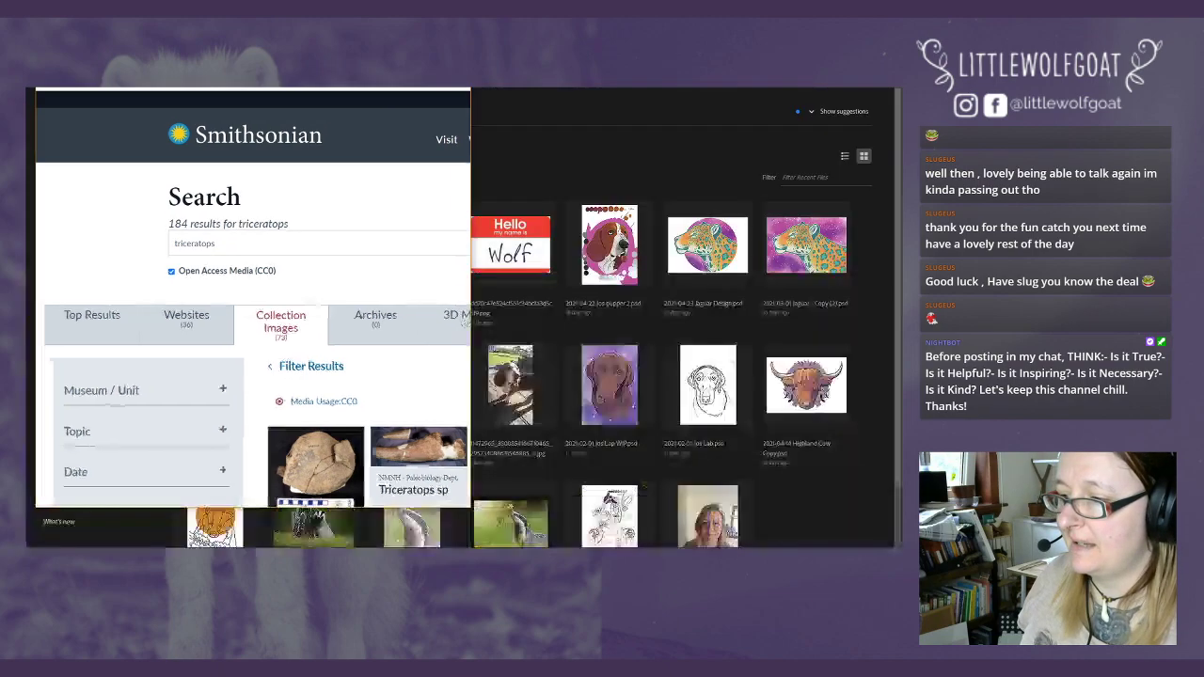
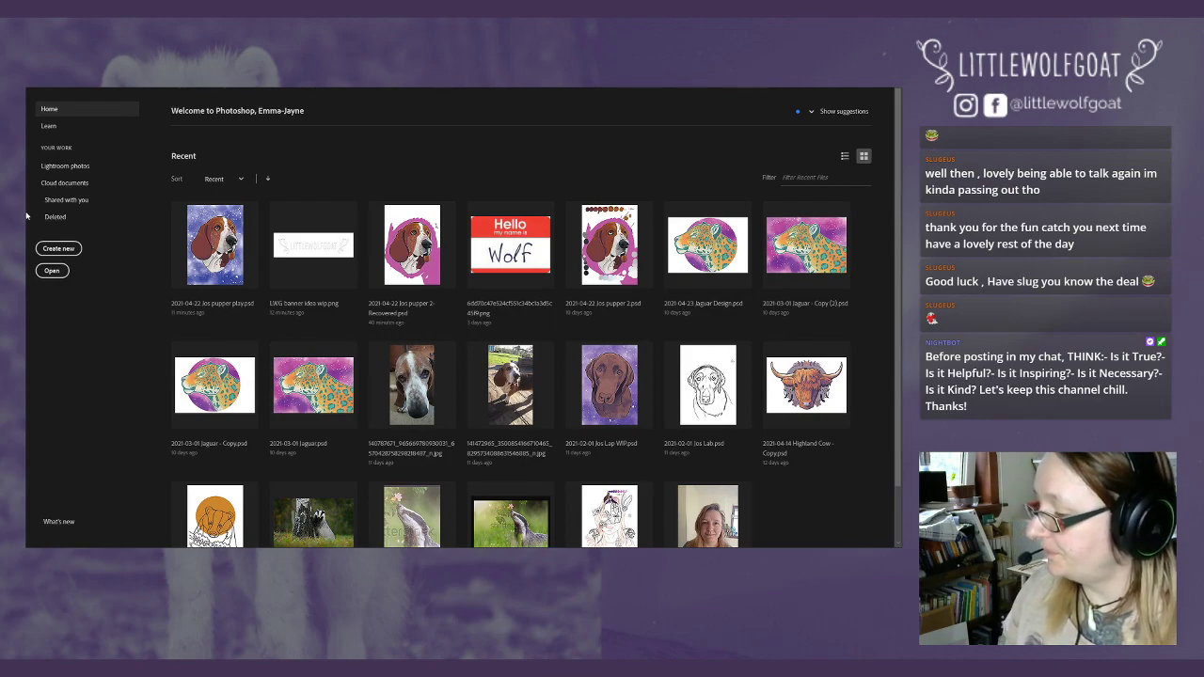
left_click(58, 248)
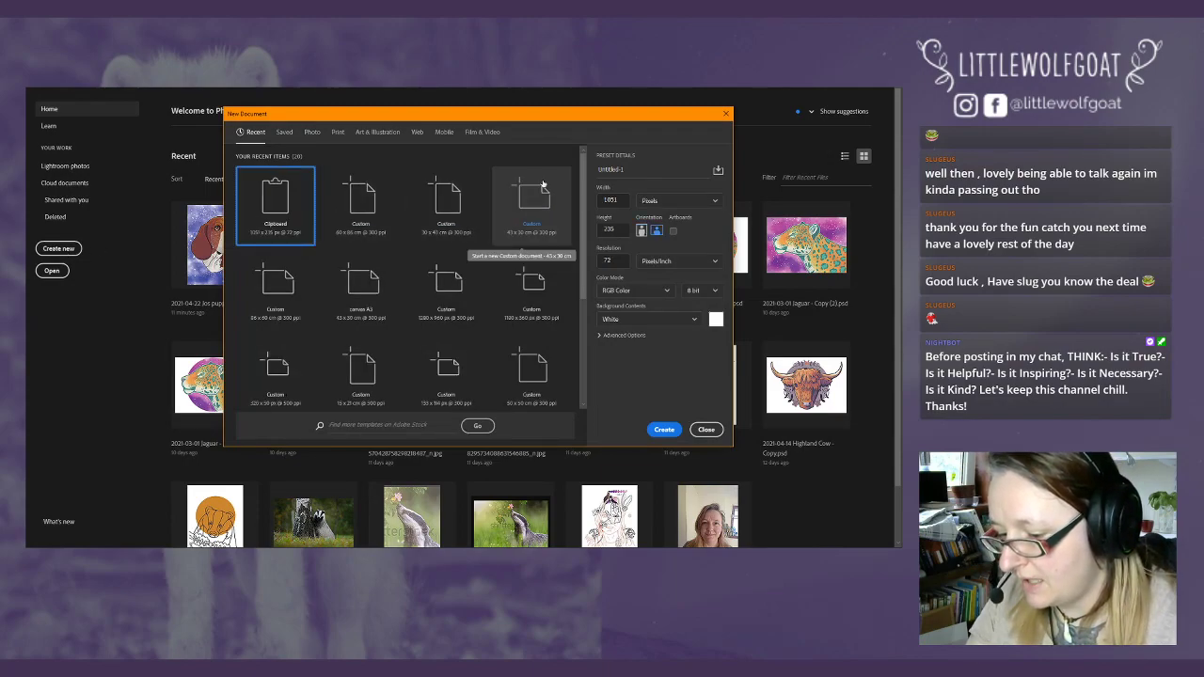
left_click(715, 202)
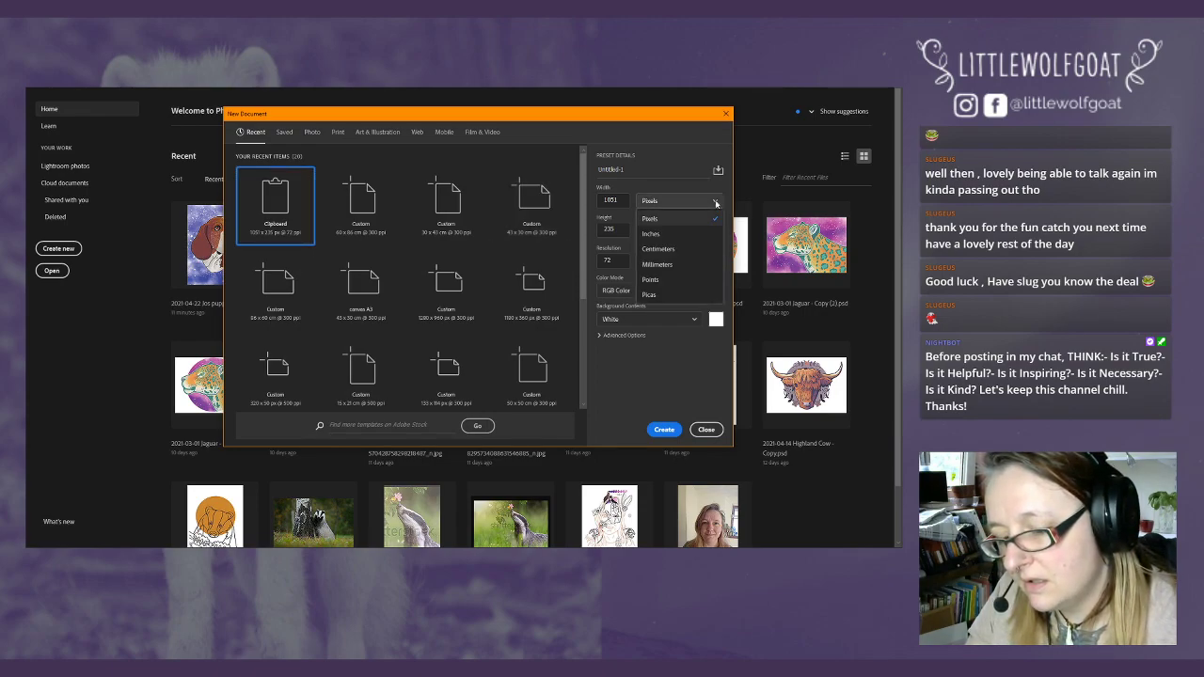
left_click(709, 209)
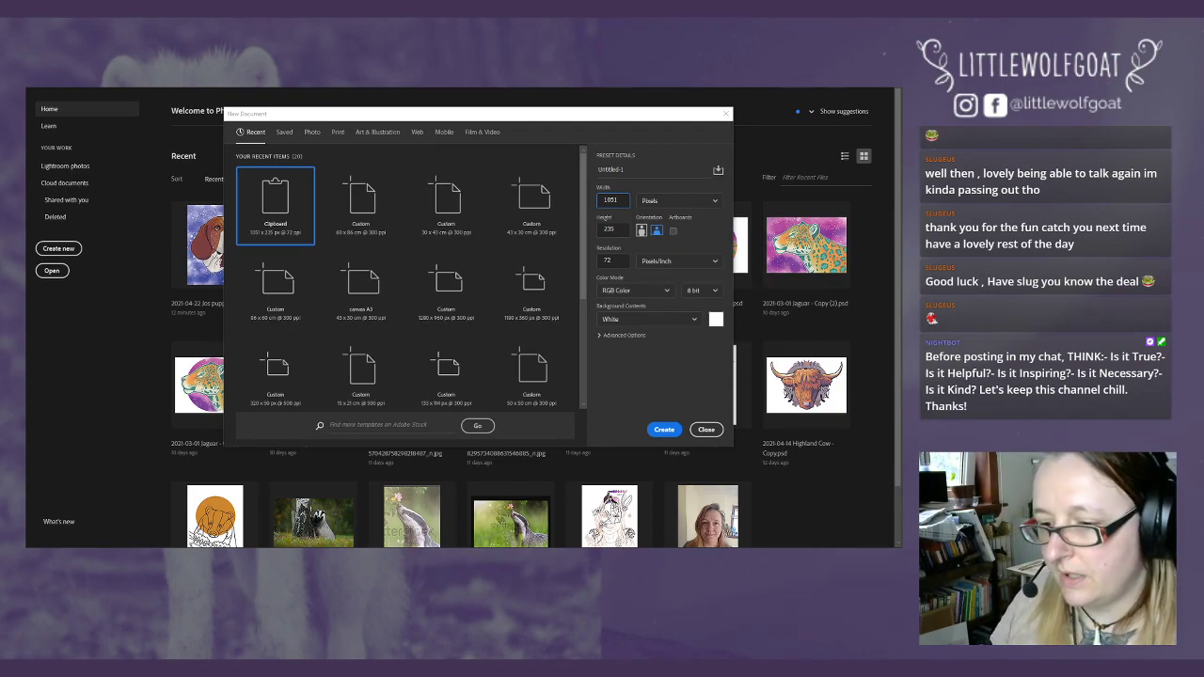
left_click(678, 201)
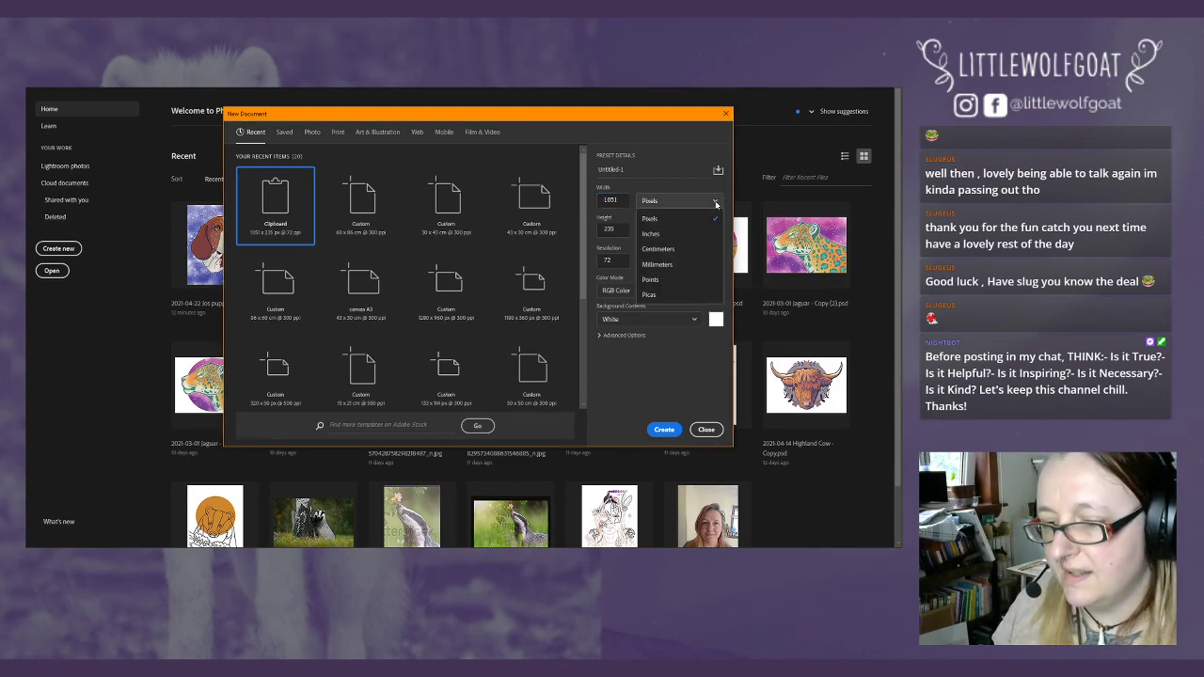
left_click(664, 268)
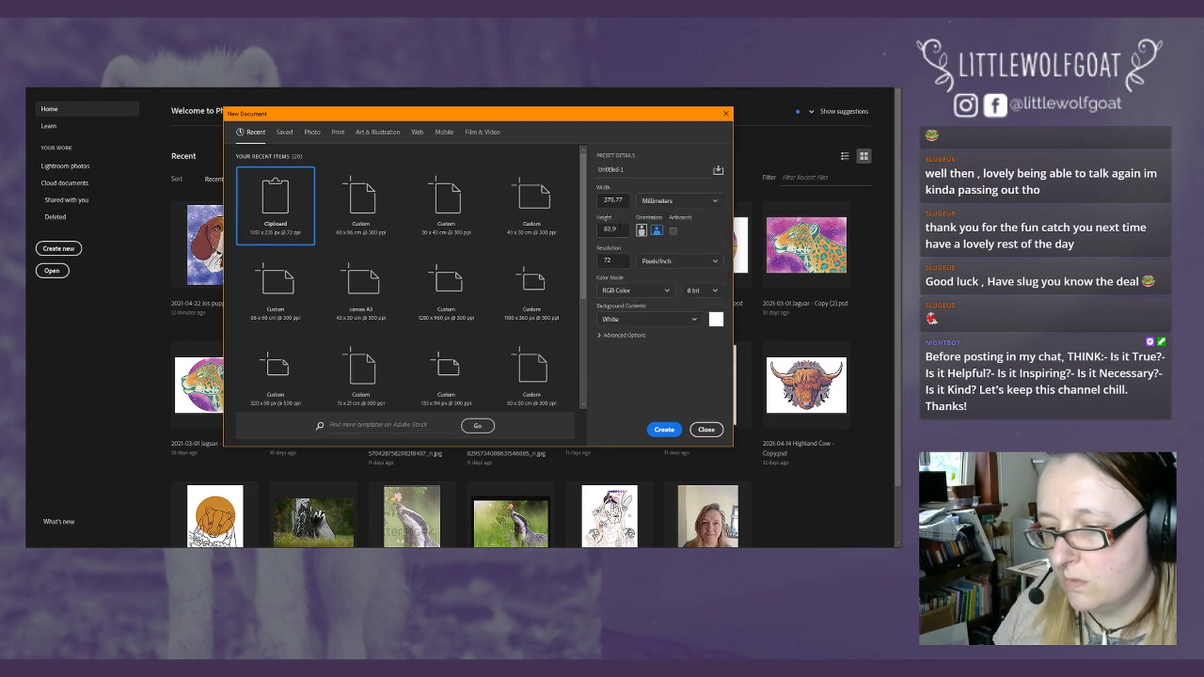
- Set the new document's width to 210 mm and height to 297 mm, keeping portrait orientation
double_click(613, 200)
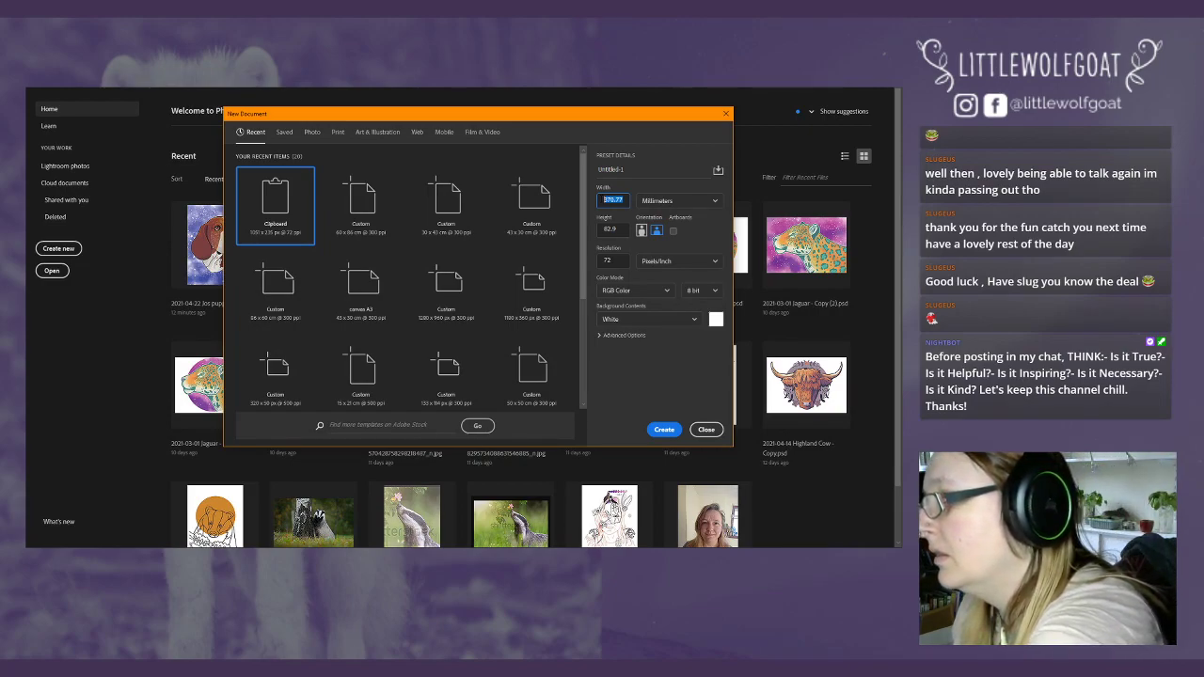
type("21")
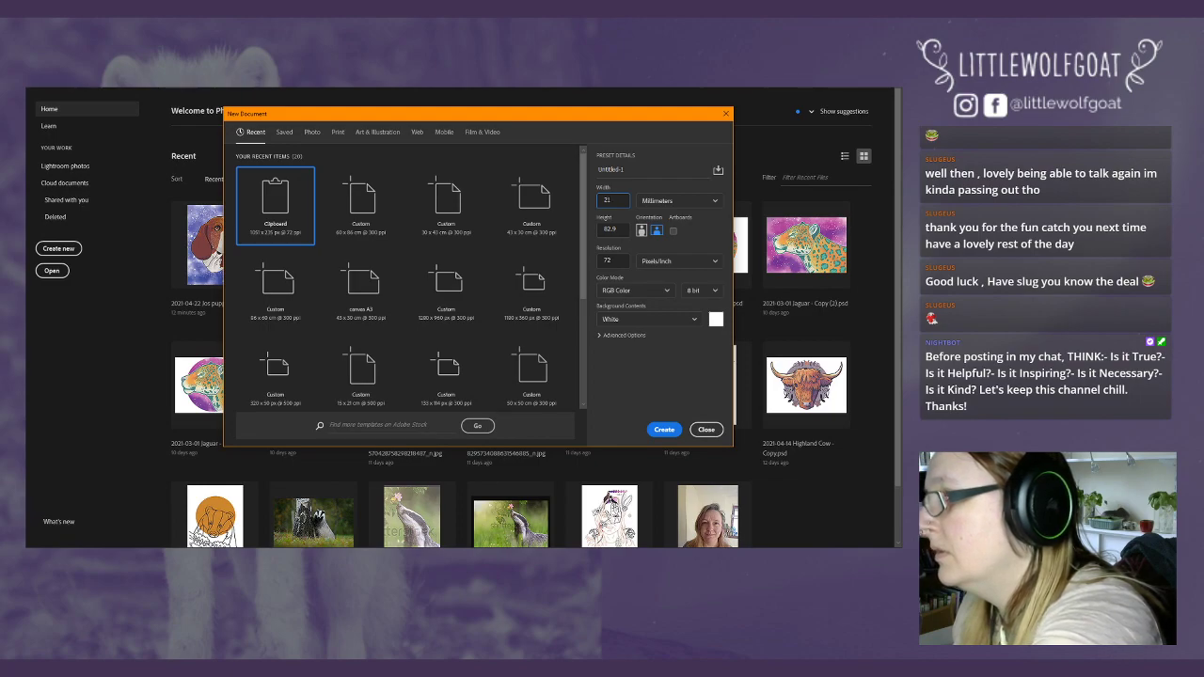
type("0")
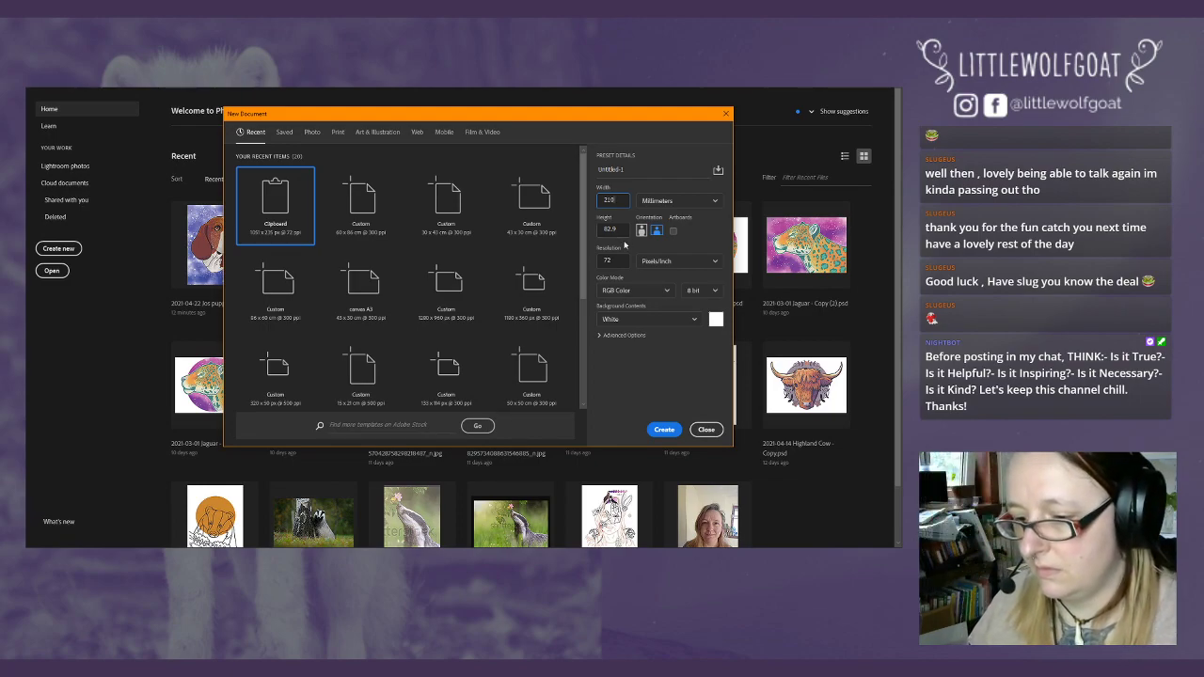
key("Tab")
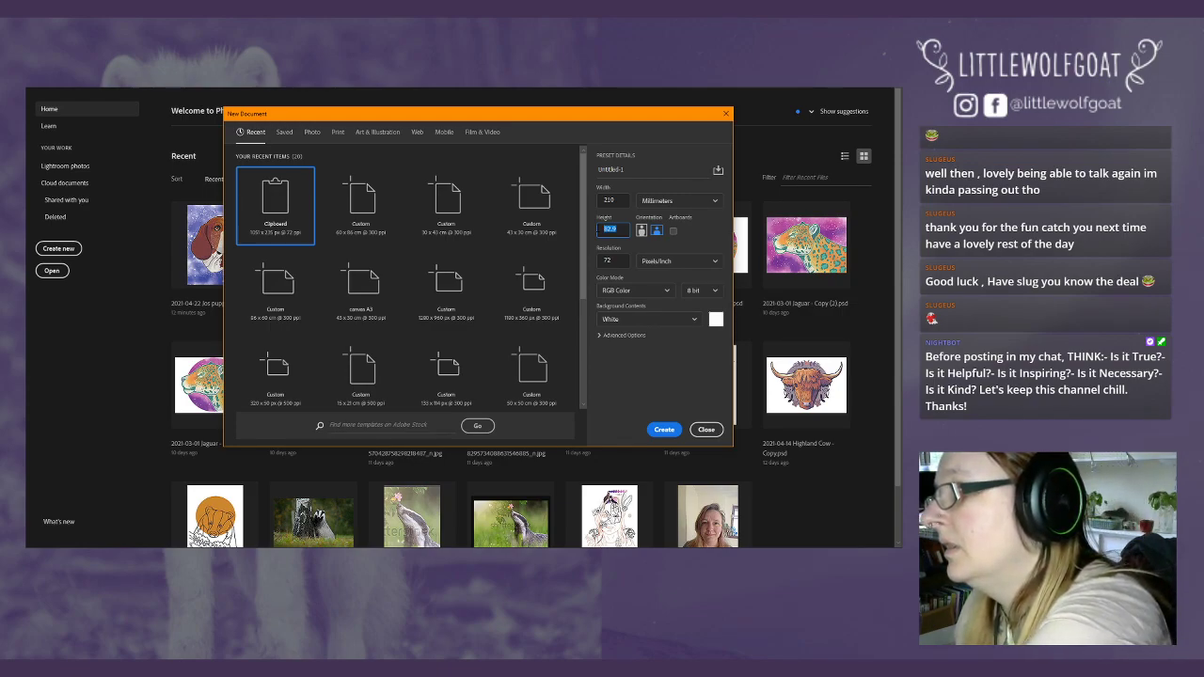
type("29")
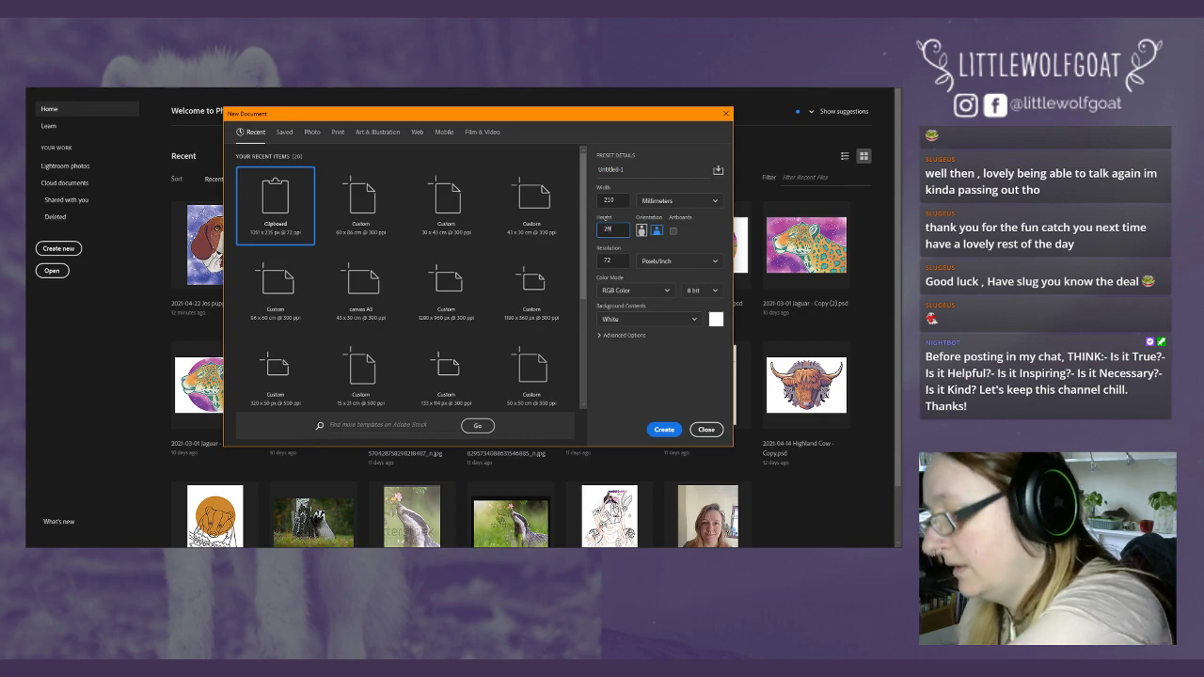
type("7")
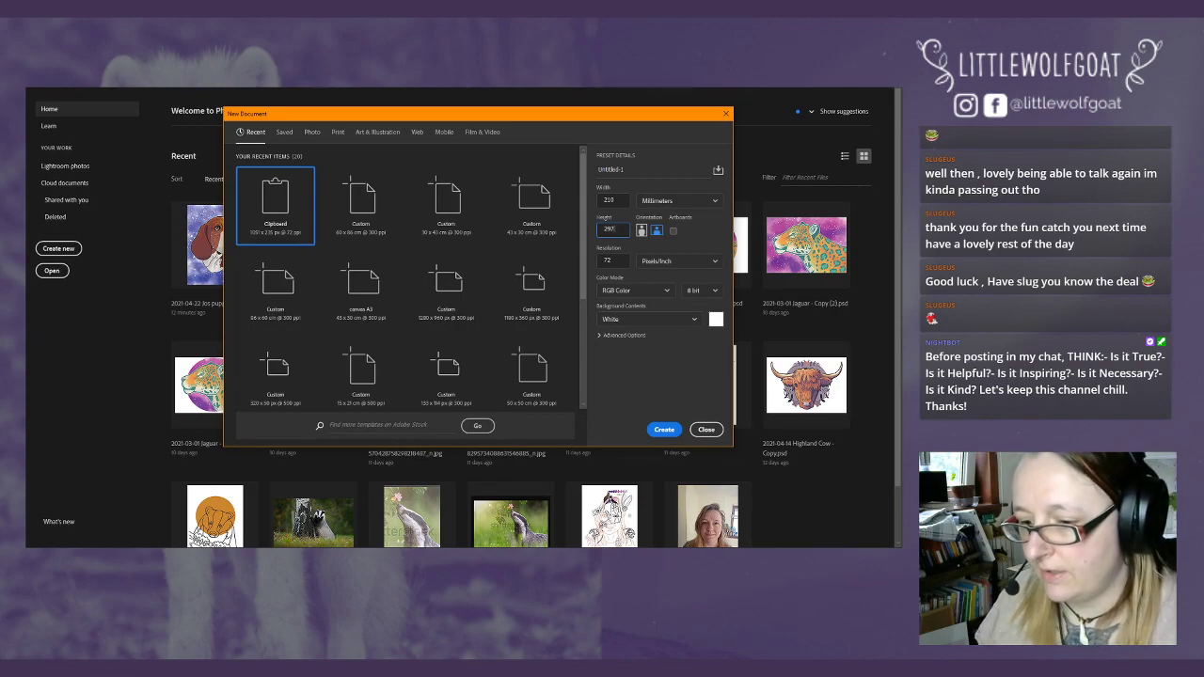
left_click(698, 234)
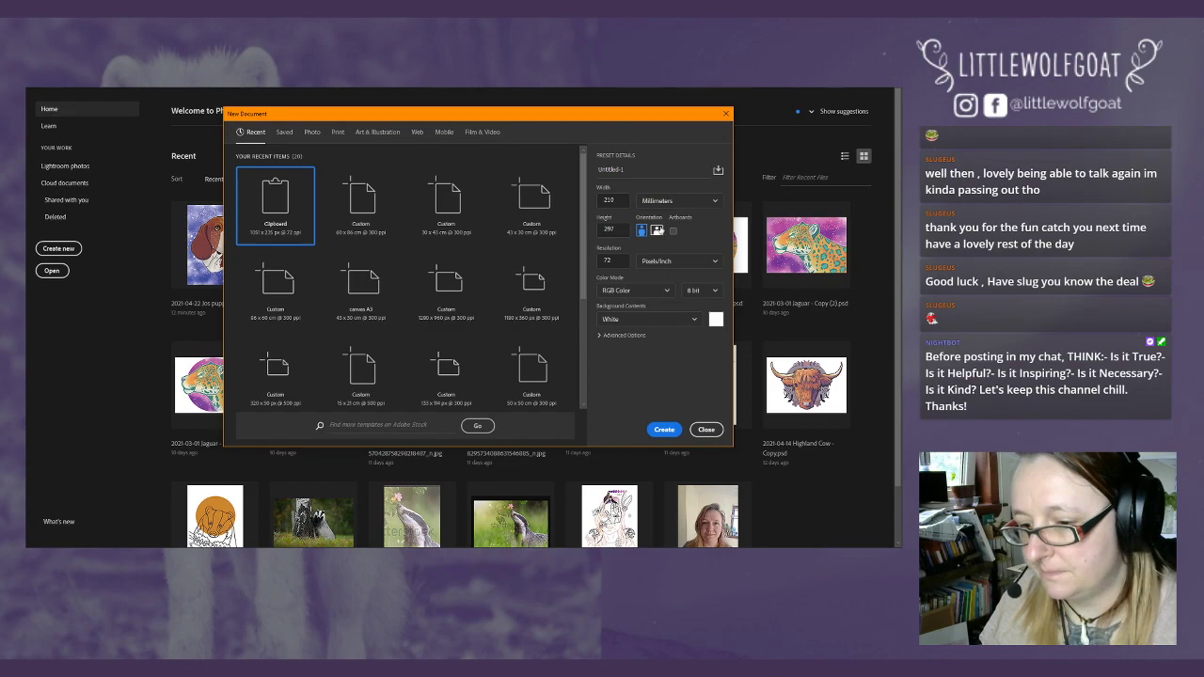
left_click(658, 231)
left_click(641, 231)
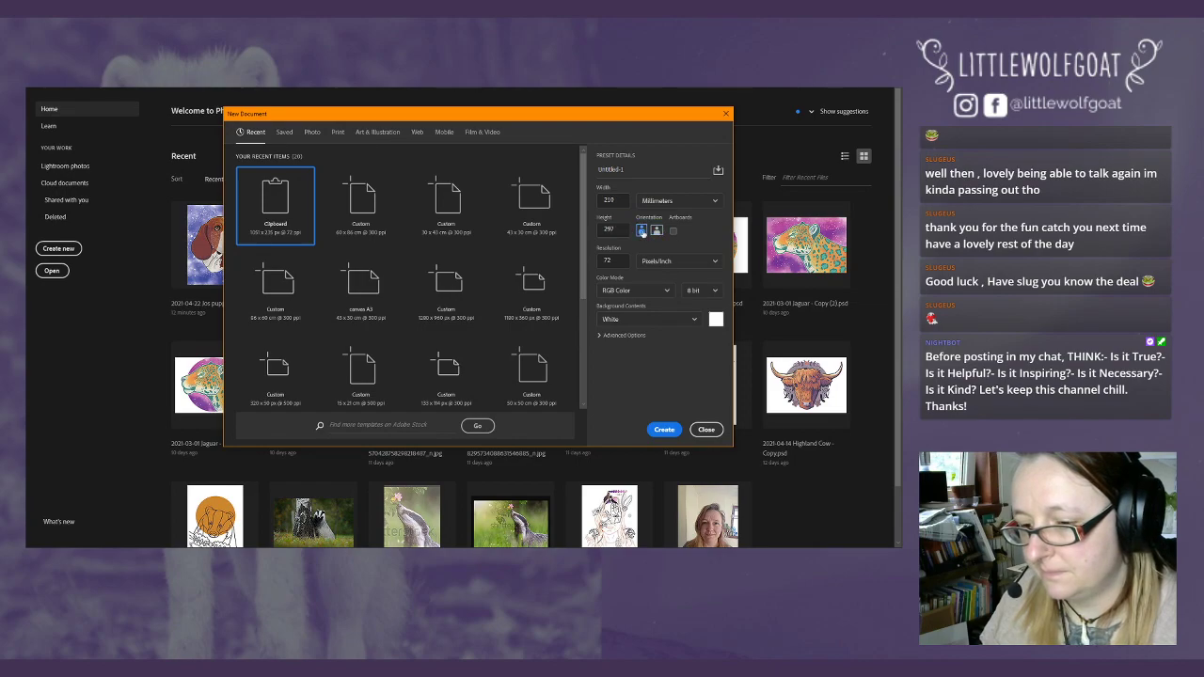
- Name the new document "4", create it and fit the blank page to the screen
double_click(611, 170)
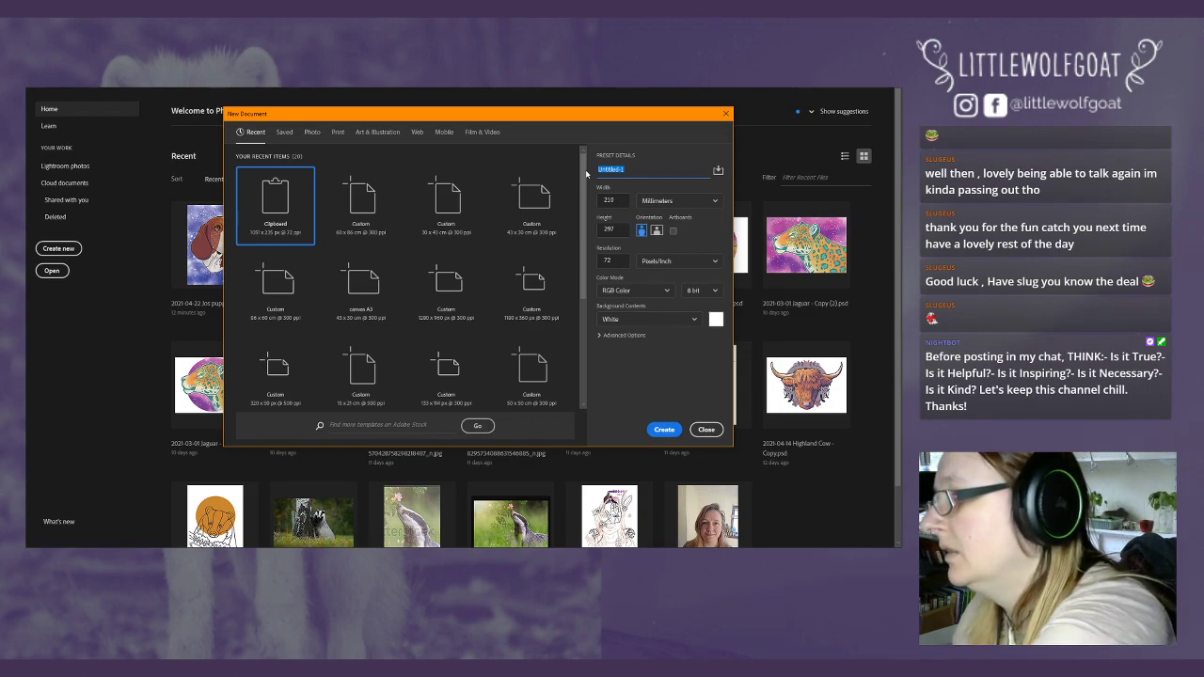
key("BackSpace")
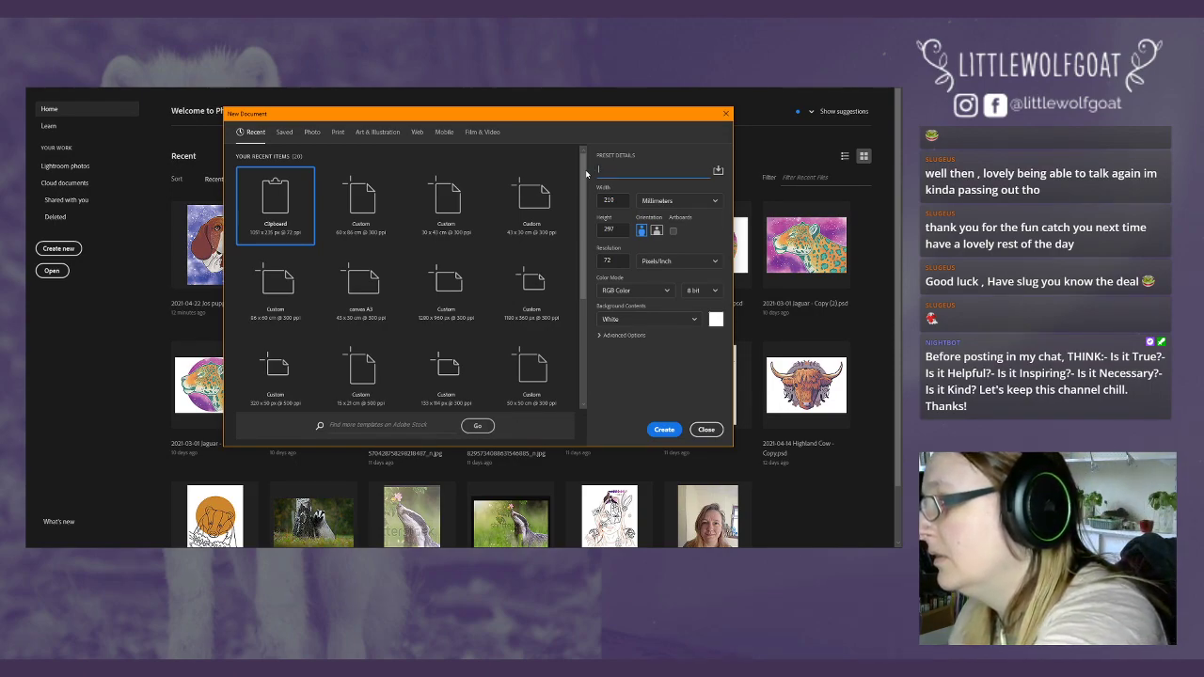
type("4")
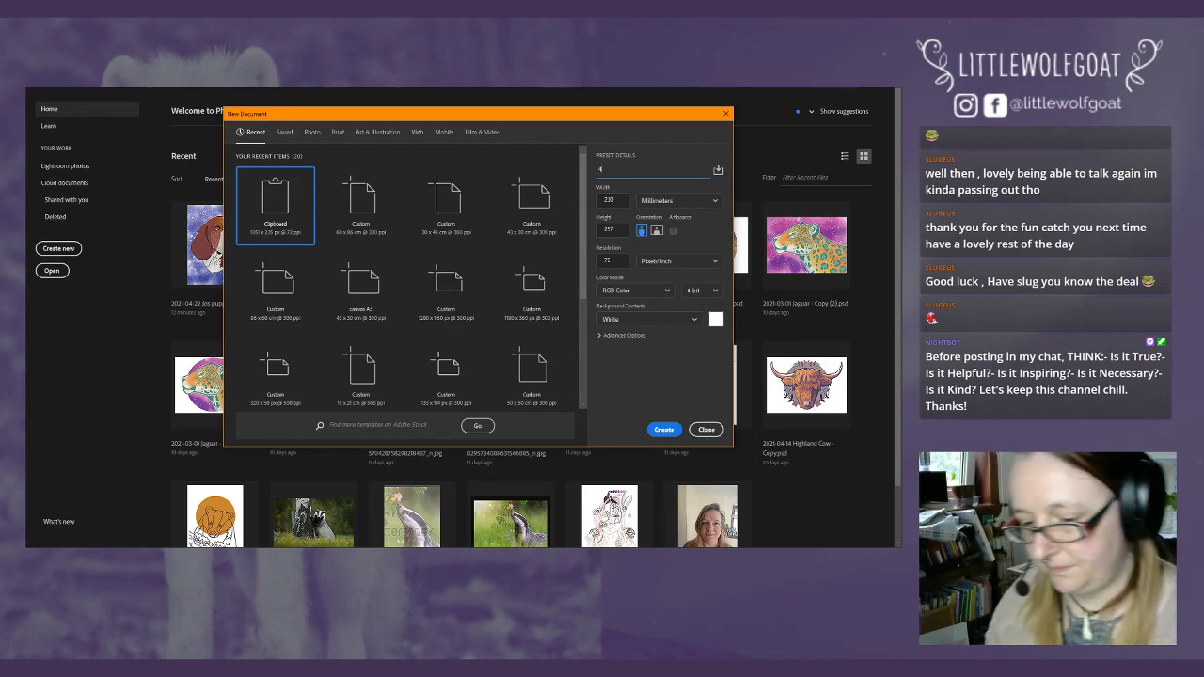
left_click(661, 430)
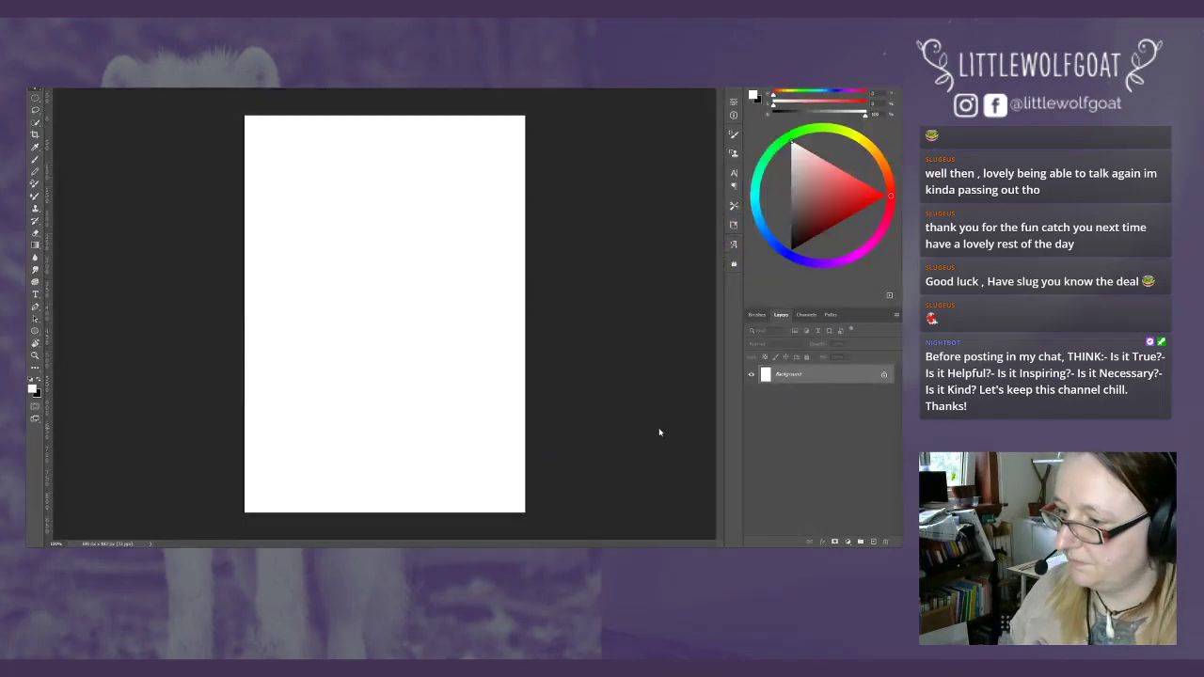
left_click(188, 85)
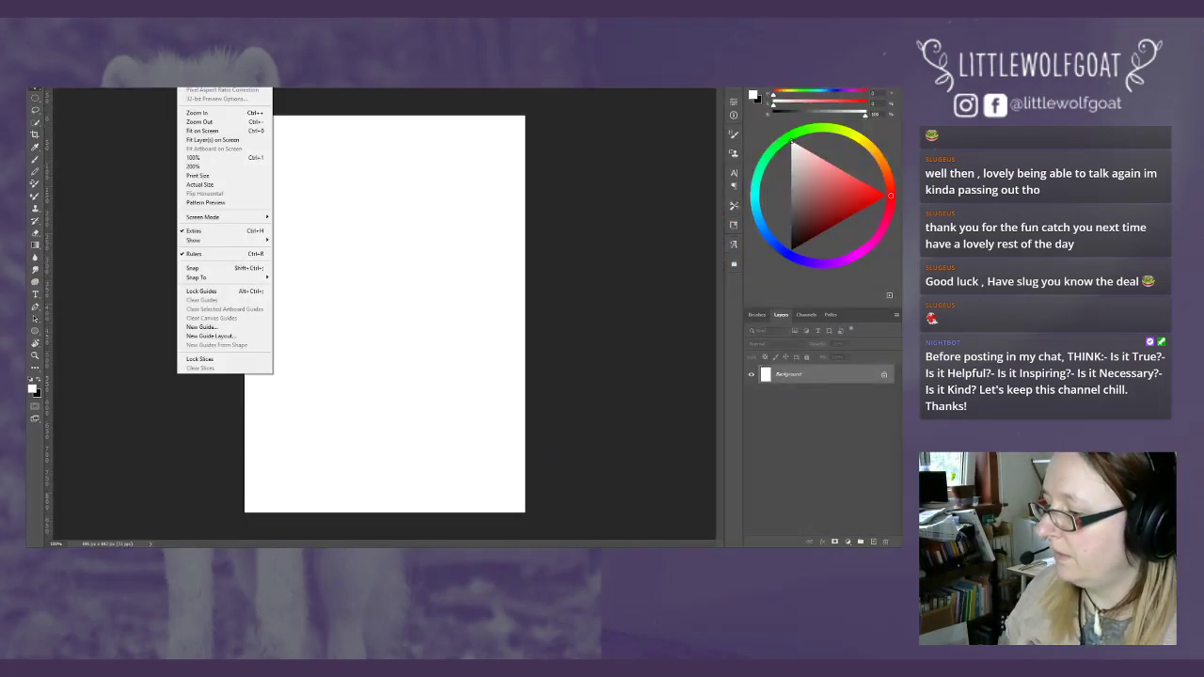
left_click(200, 132)
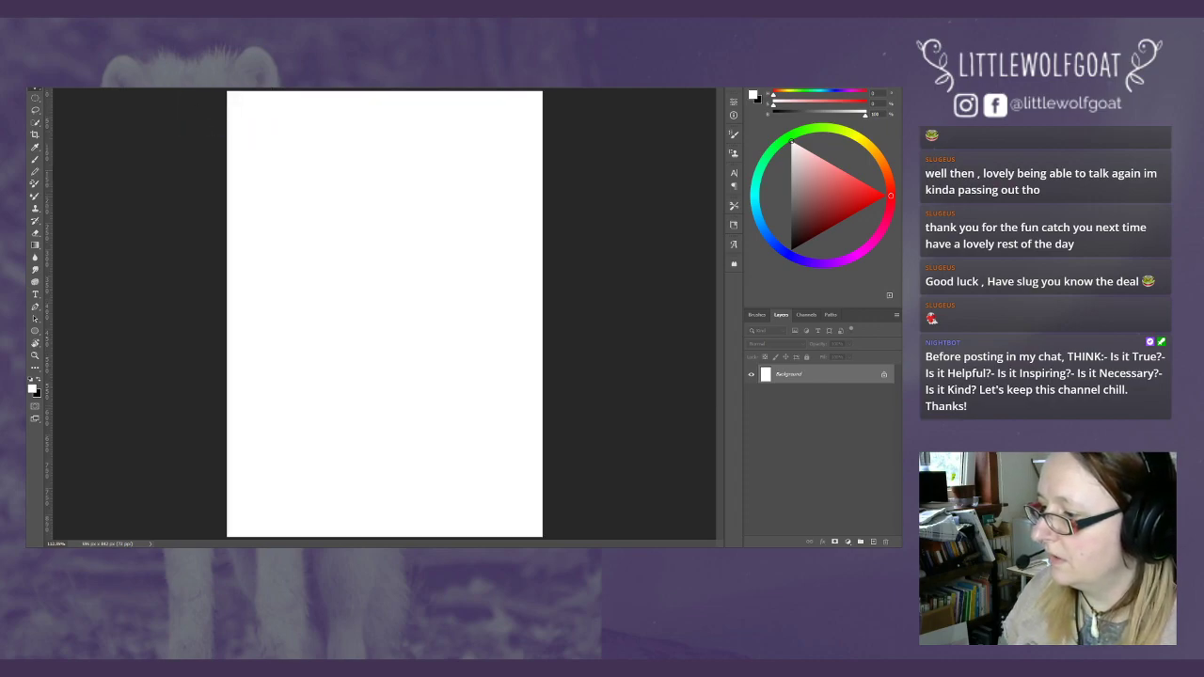
- Rotate the blank canvas by 180°
left_click(188, 85)
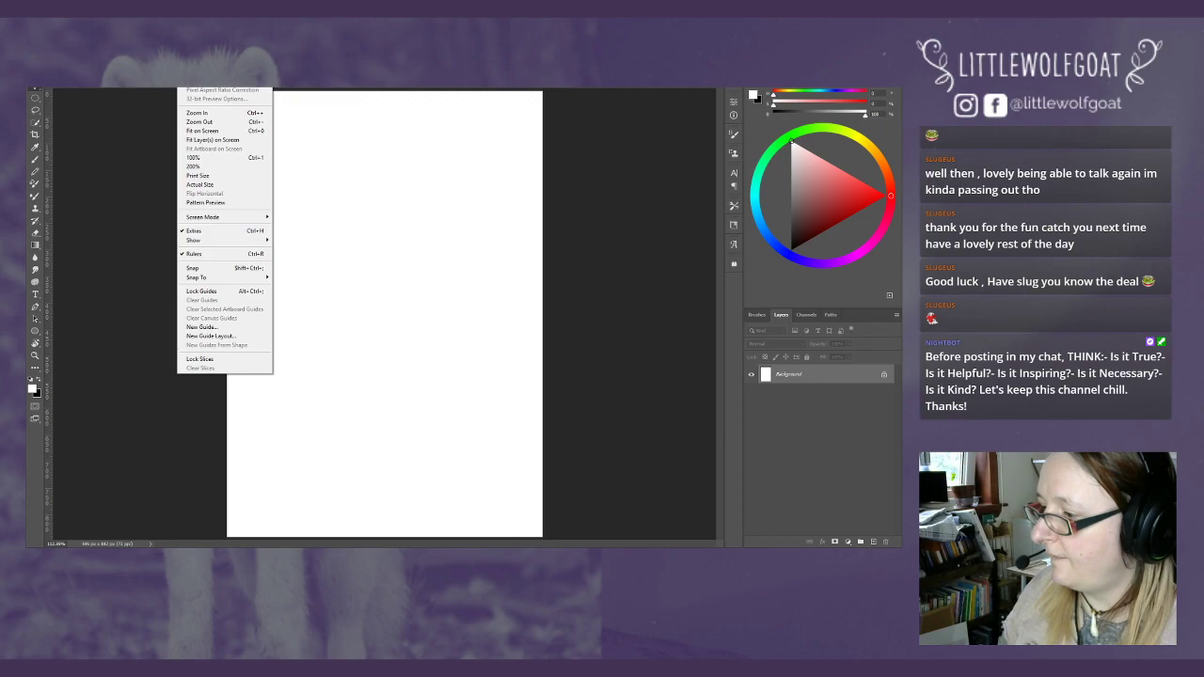
key("Escape")
key("alt+e")
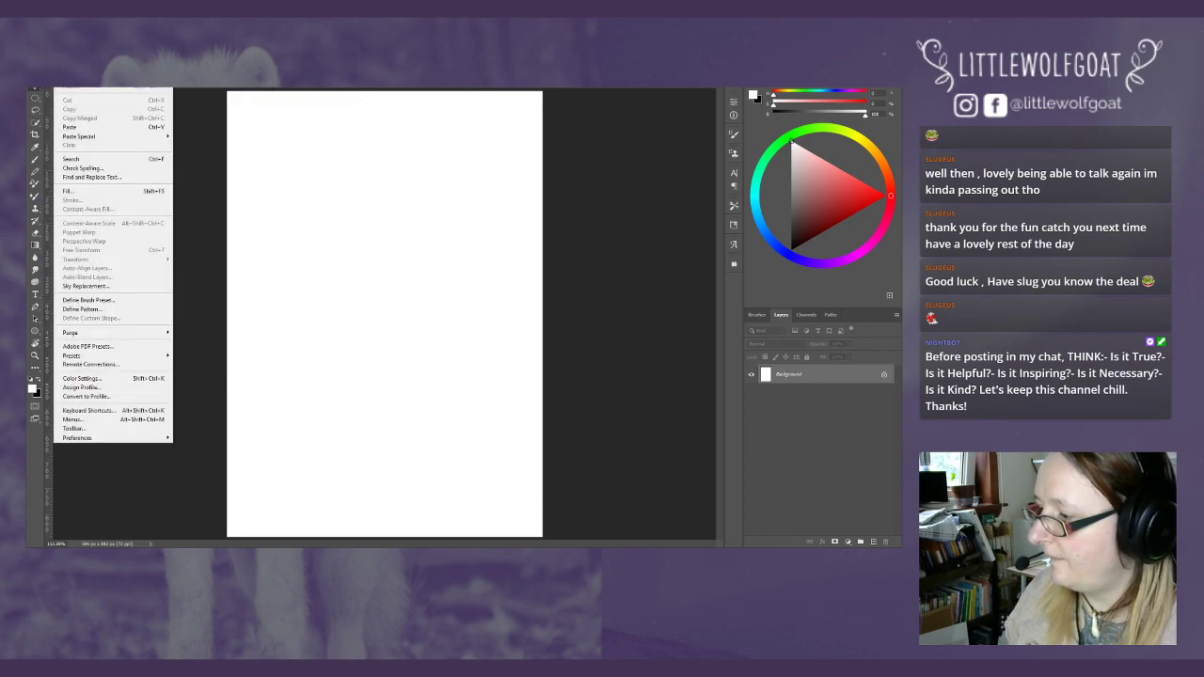
key("Right")
key("Down")
key("Right")
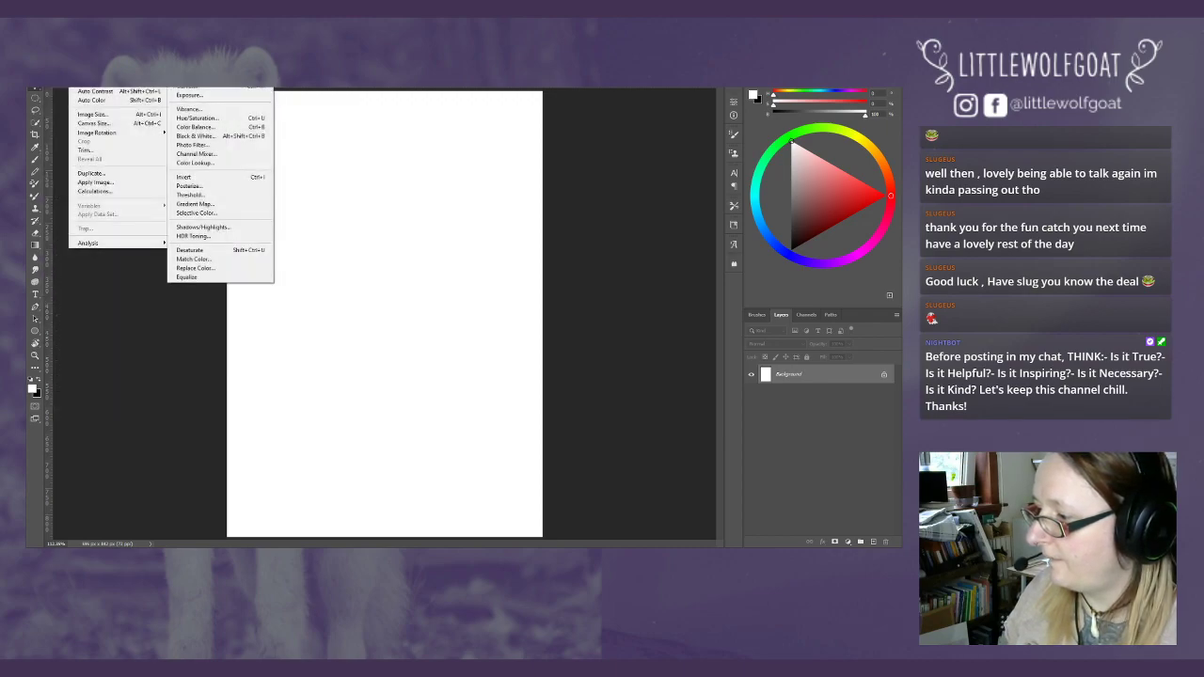
mouse_move(113, 132)
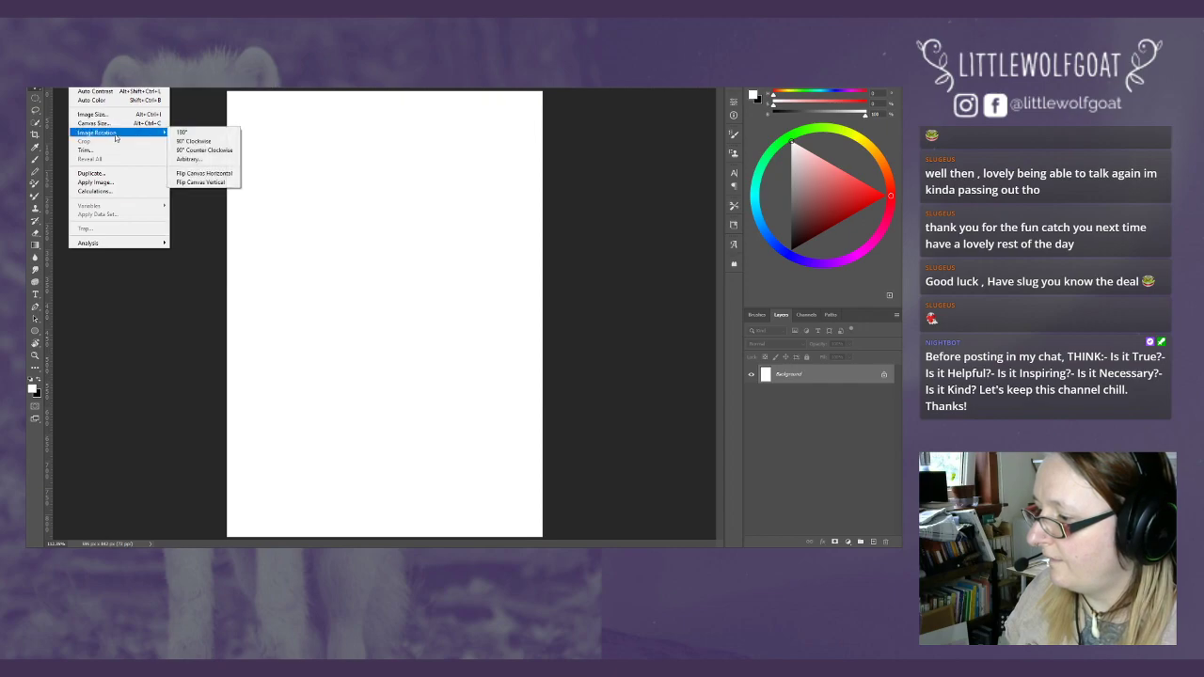
left_click(188, 132)
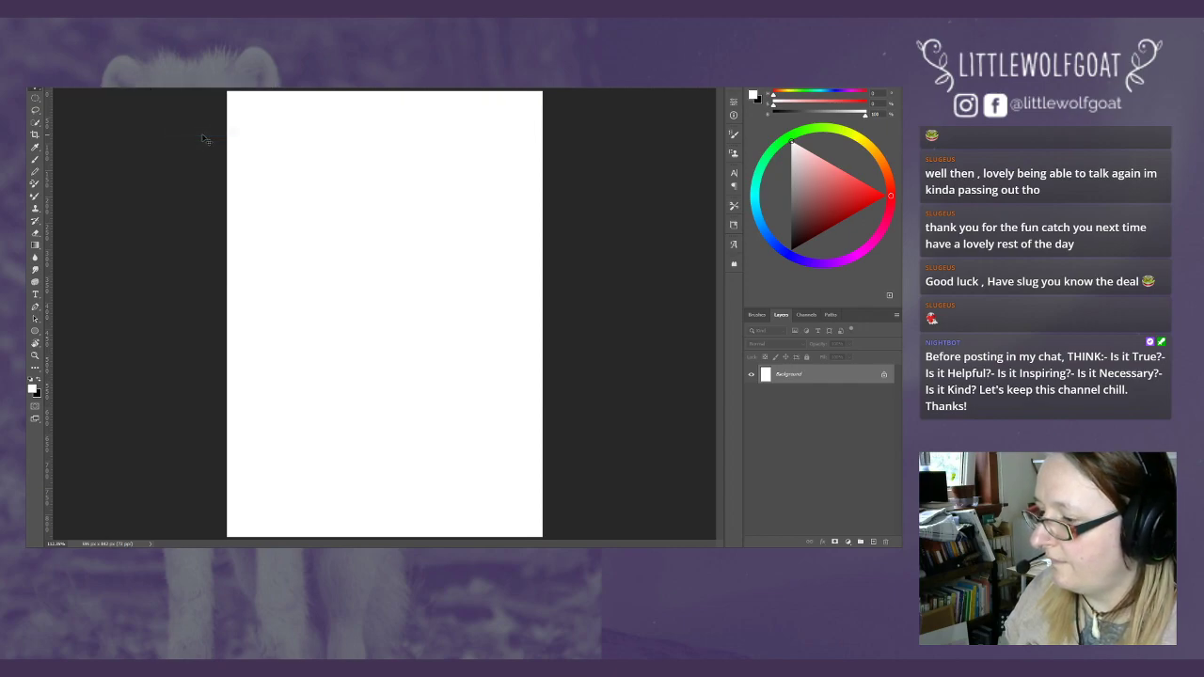
key("alt+l")
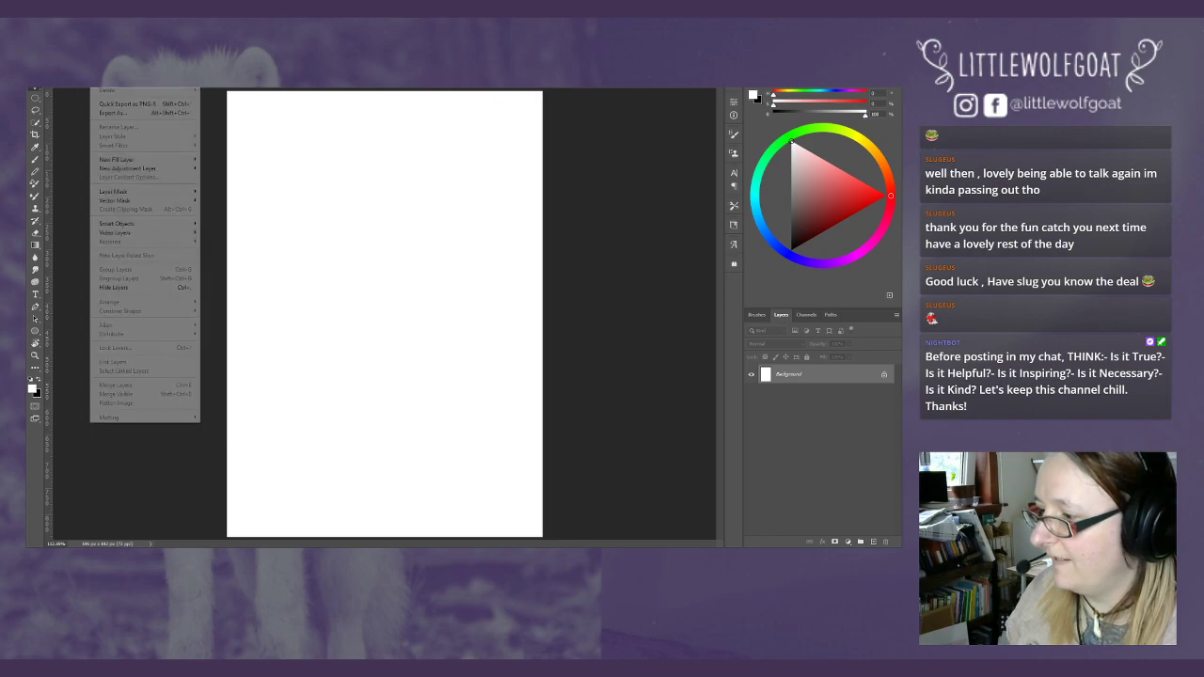
key("Escape")
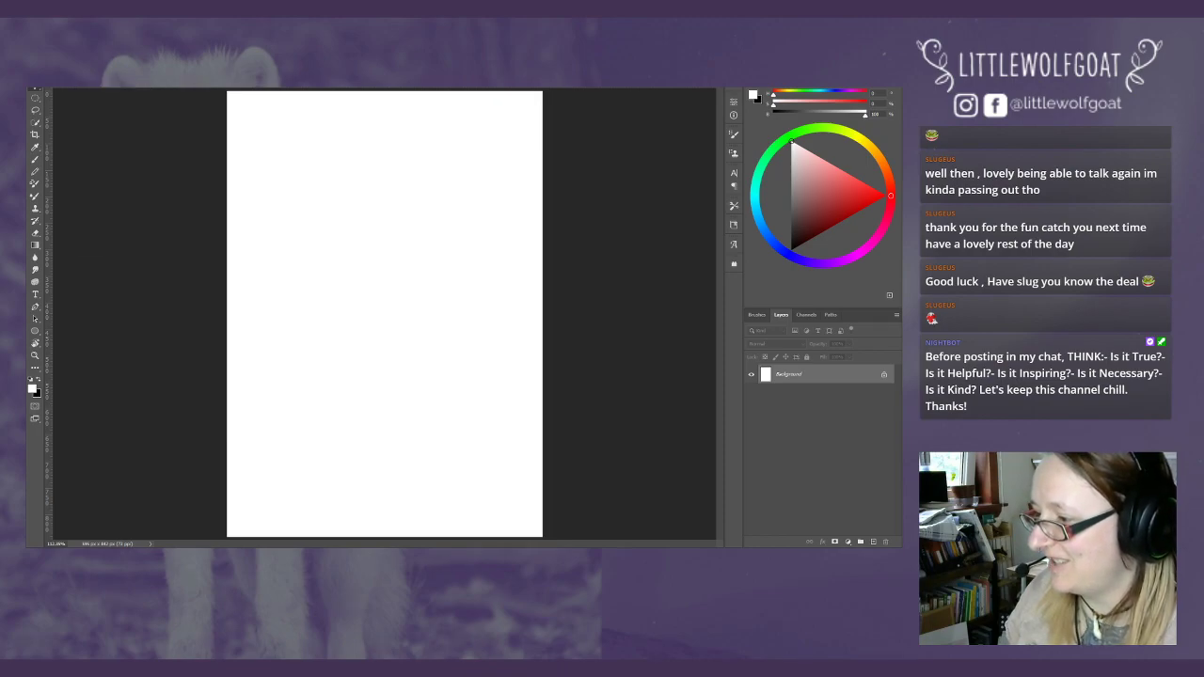
- Rotate the canvas 90° clockwise into landscape format and fit it to the screen
key("alt+i")
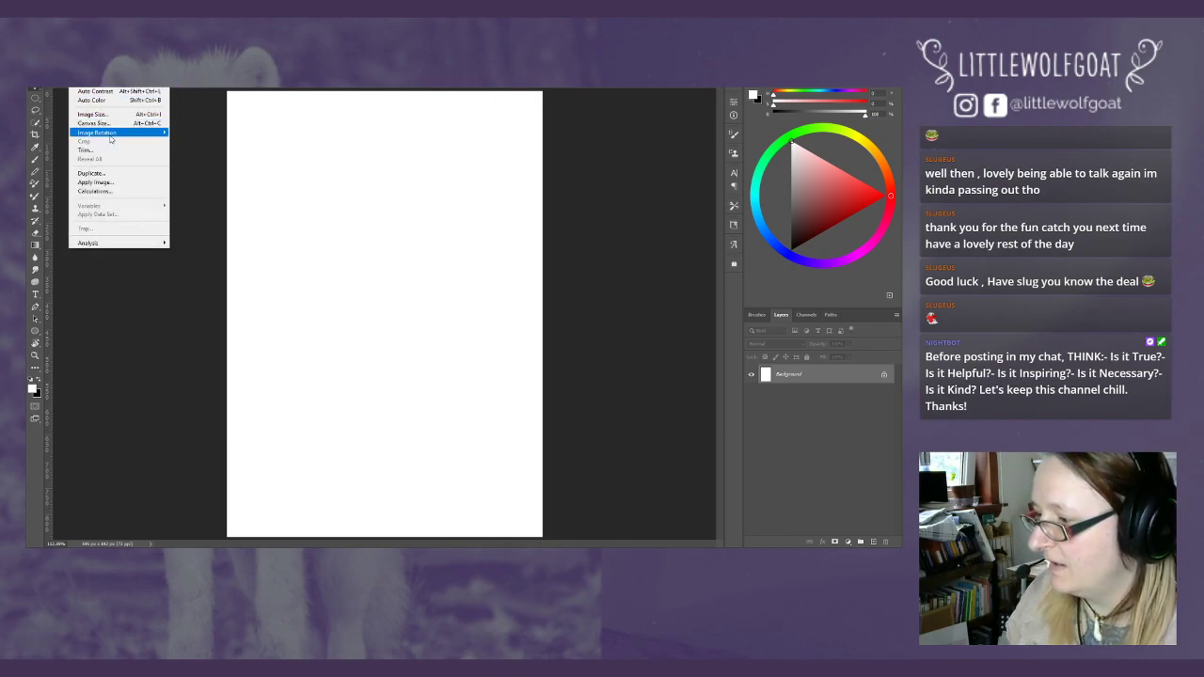
mouse_move(110, 135)
left_click(184, 142)
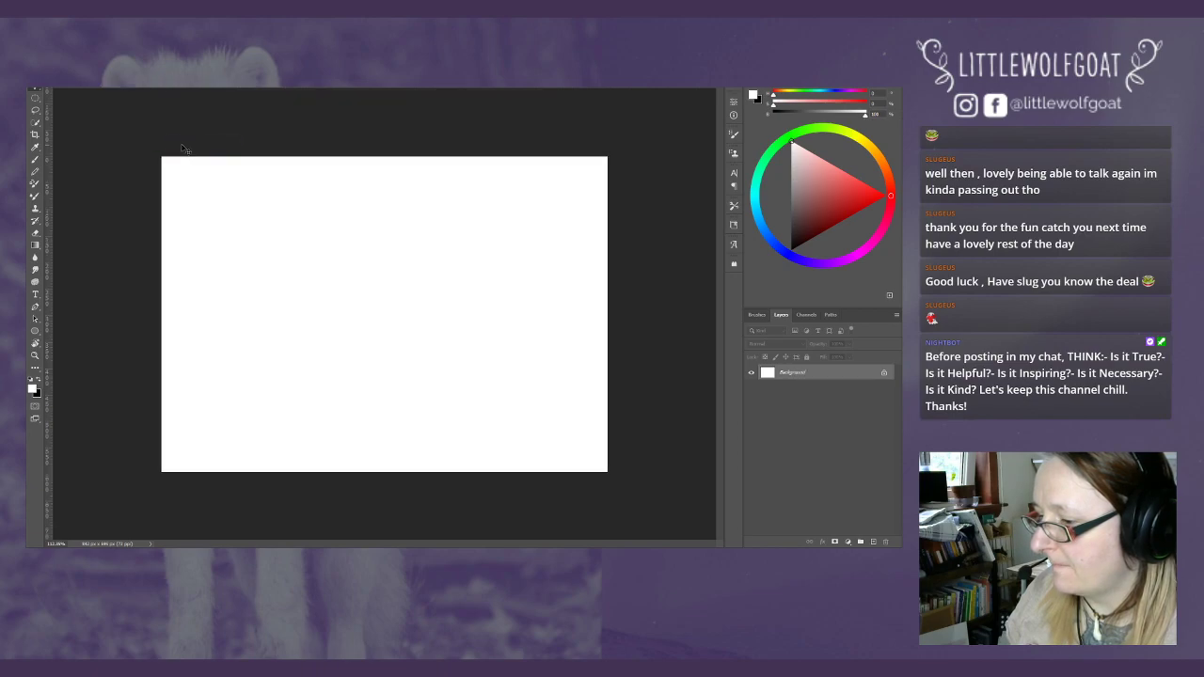
key("alt+v")
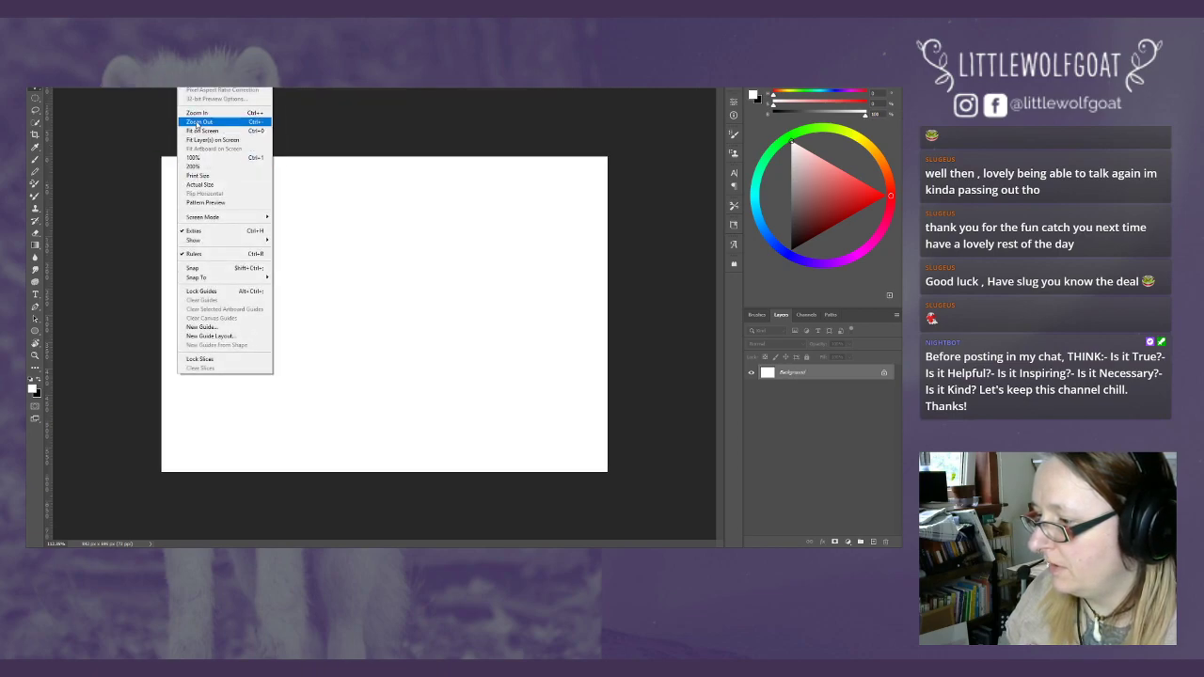
left_click(202, 132)
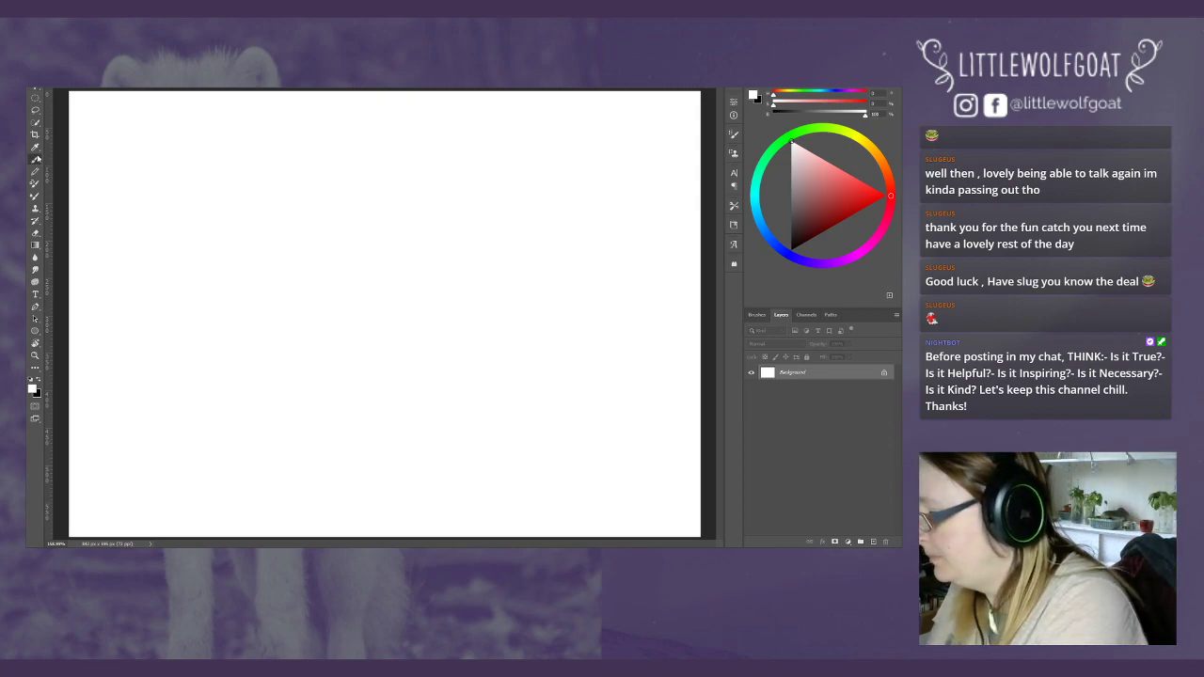
- Choose the Hard Round Pressure Size brush from General Brushes and swap the colors so the foreground is black
left_click(35, 160)
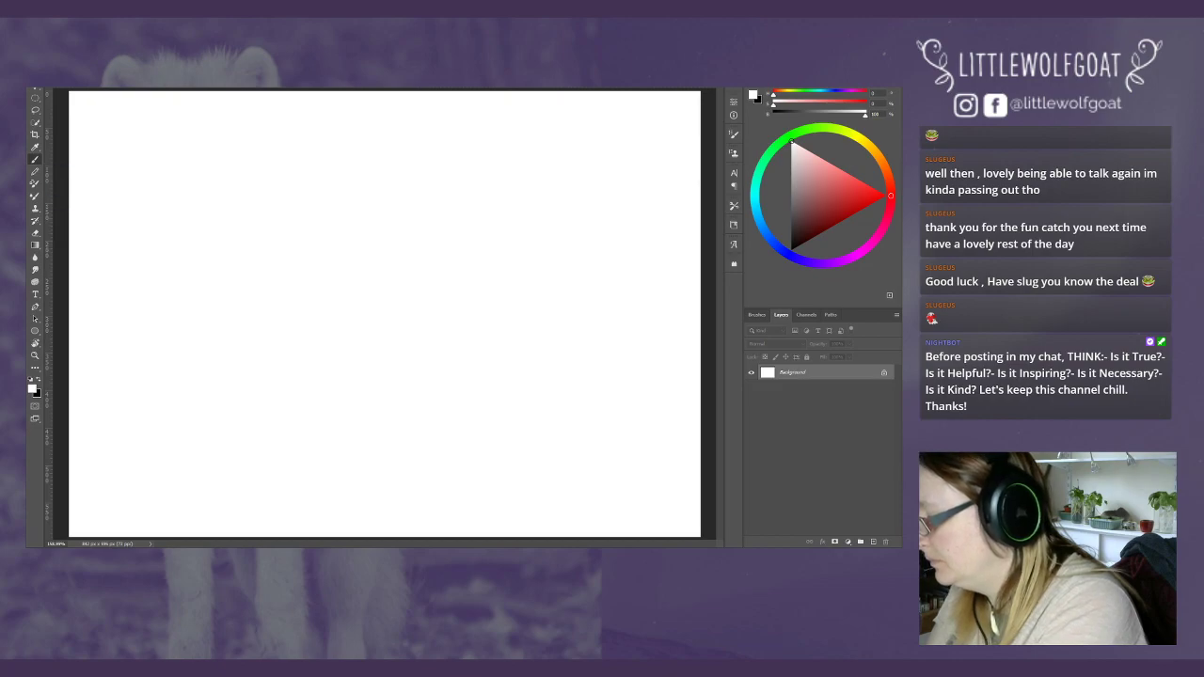
key("Return")
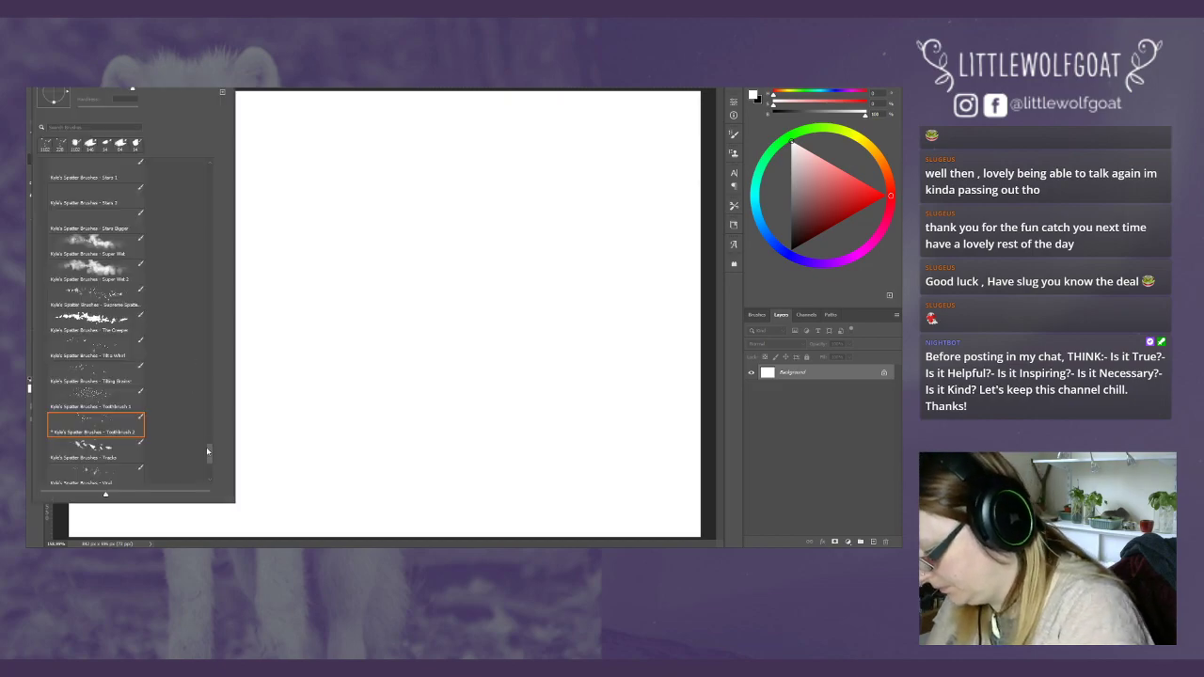
left_click_drag(208, 452, 211, 171)
left_click(43, 248)
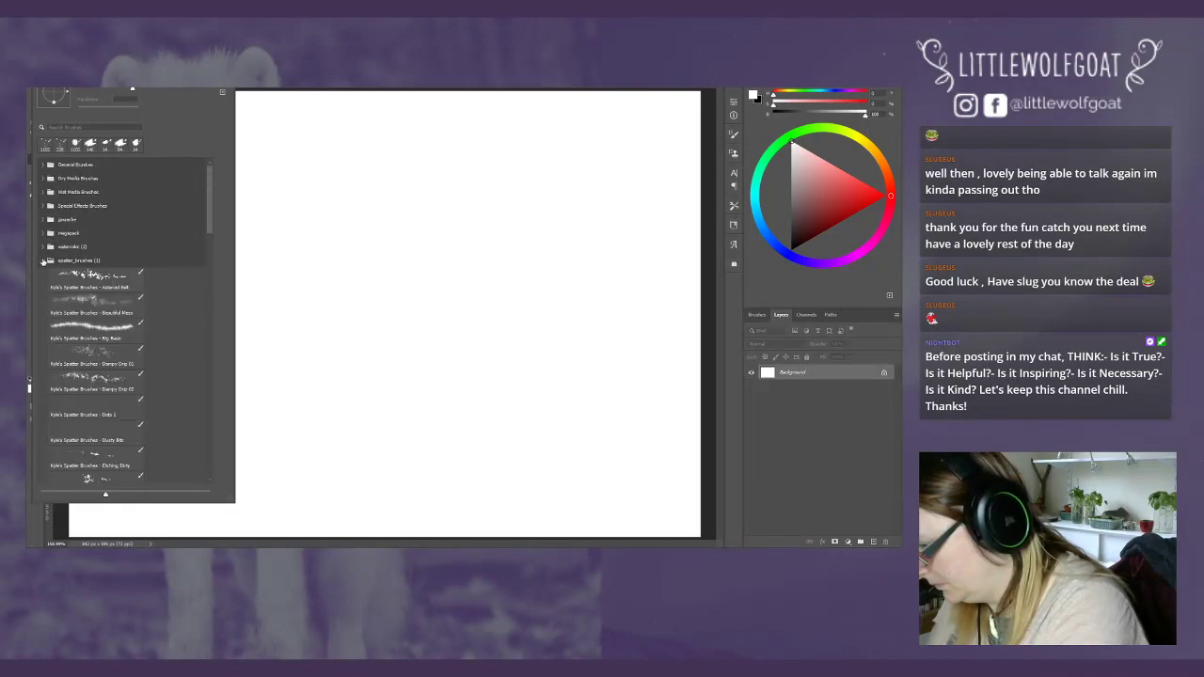
left_click(42, 261)
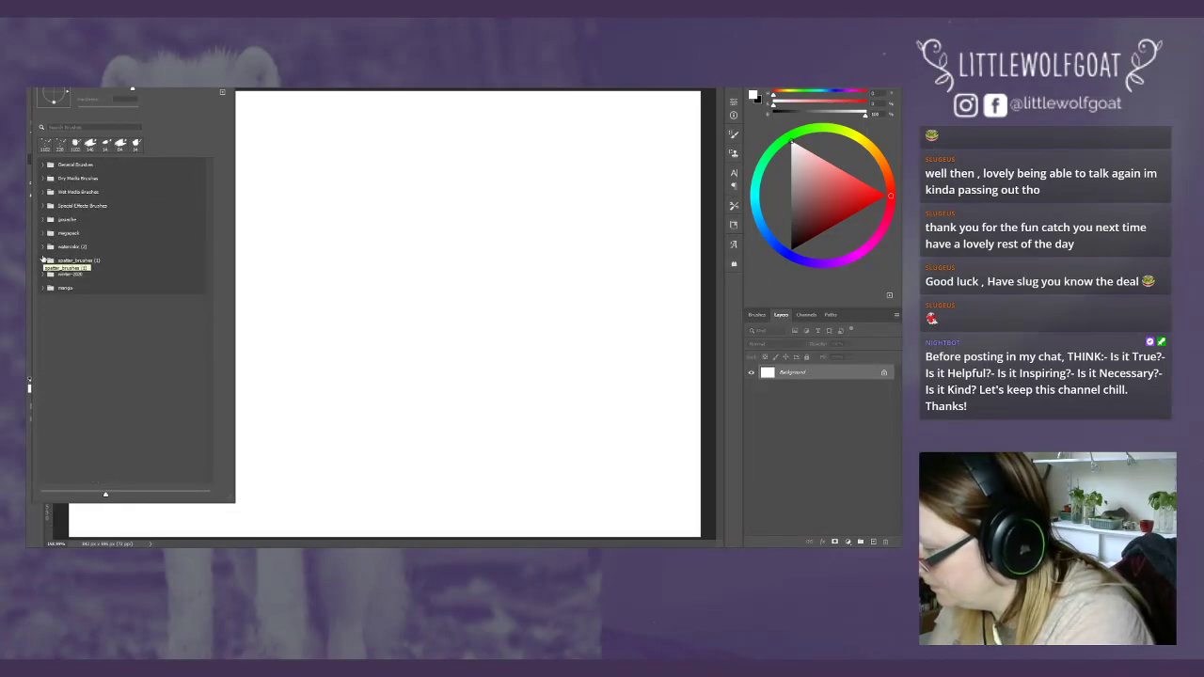
left_click(45, 165)
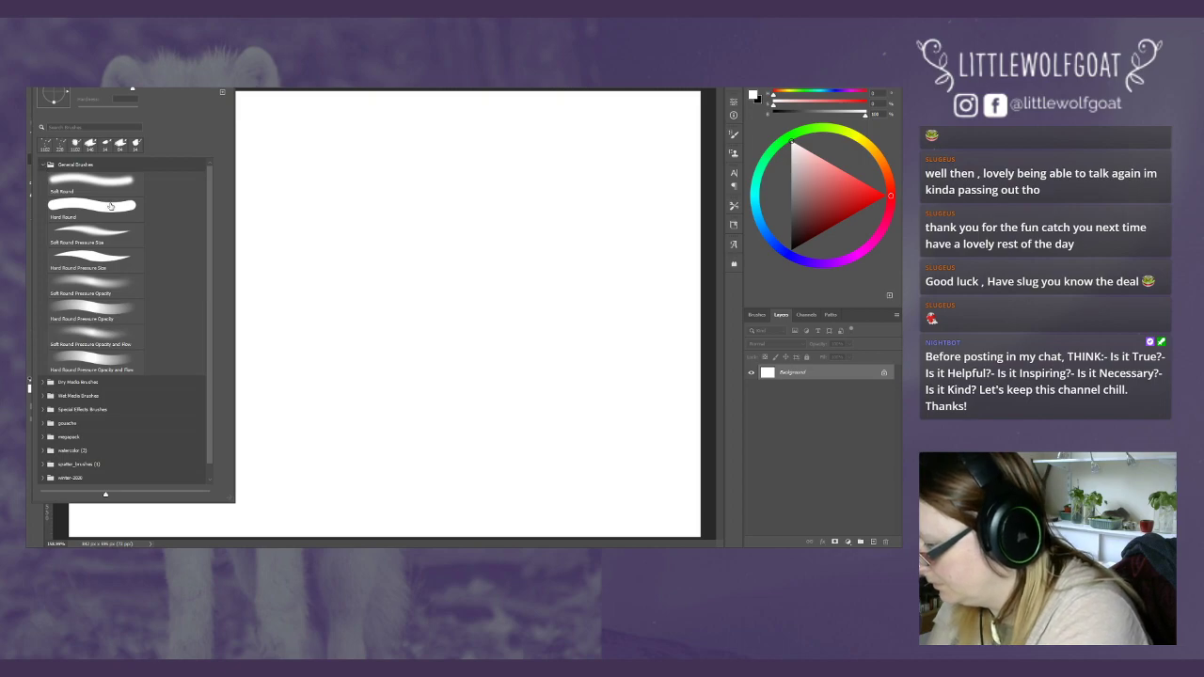
left_click(106, 255)
left_click(105, 254)
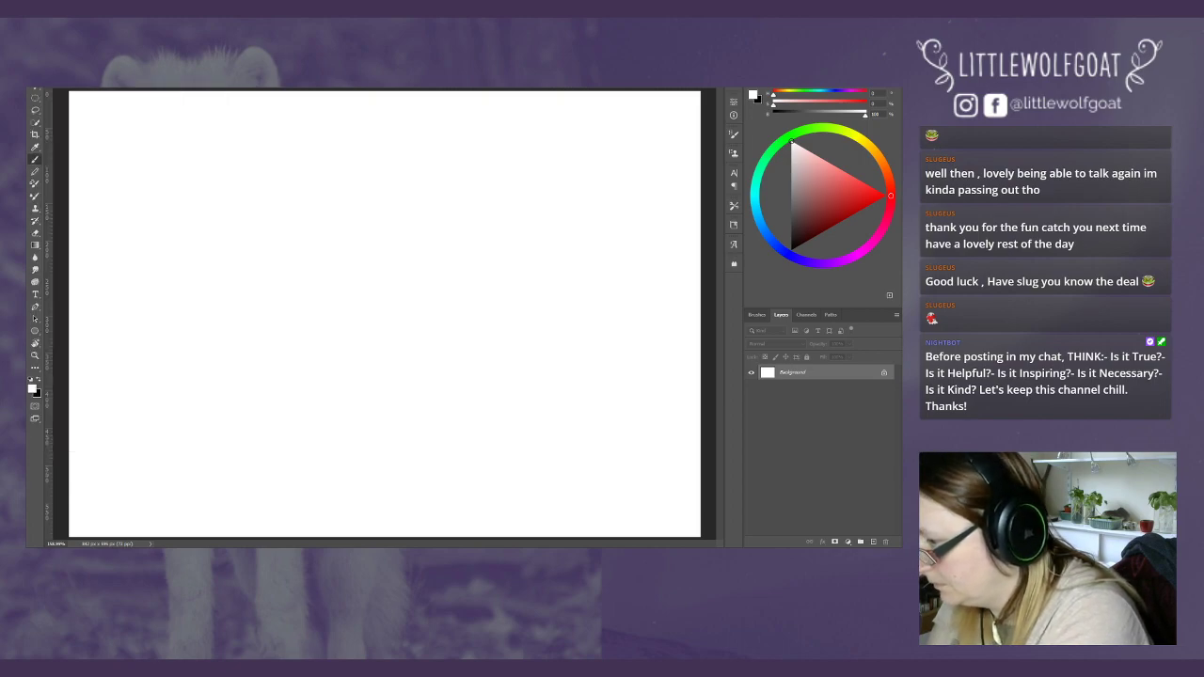
right_click(84, 94)
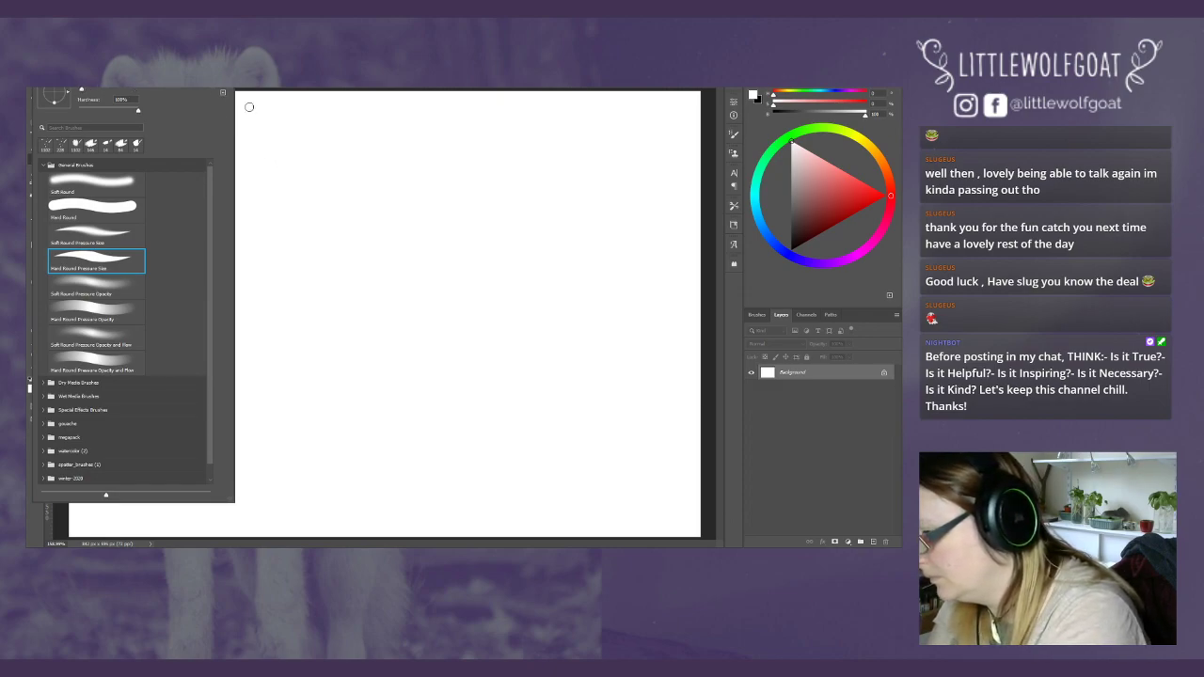
left_click(279, 148)
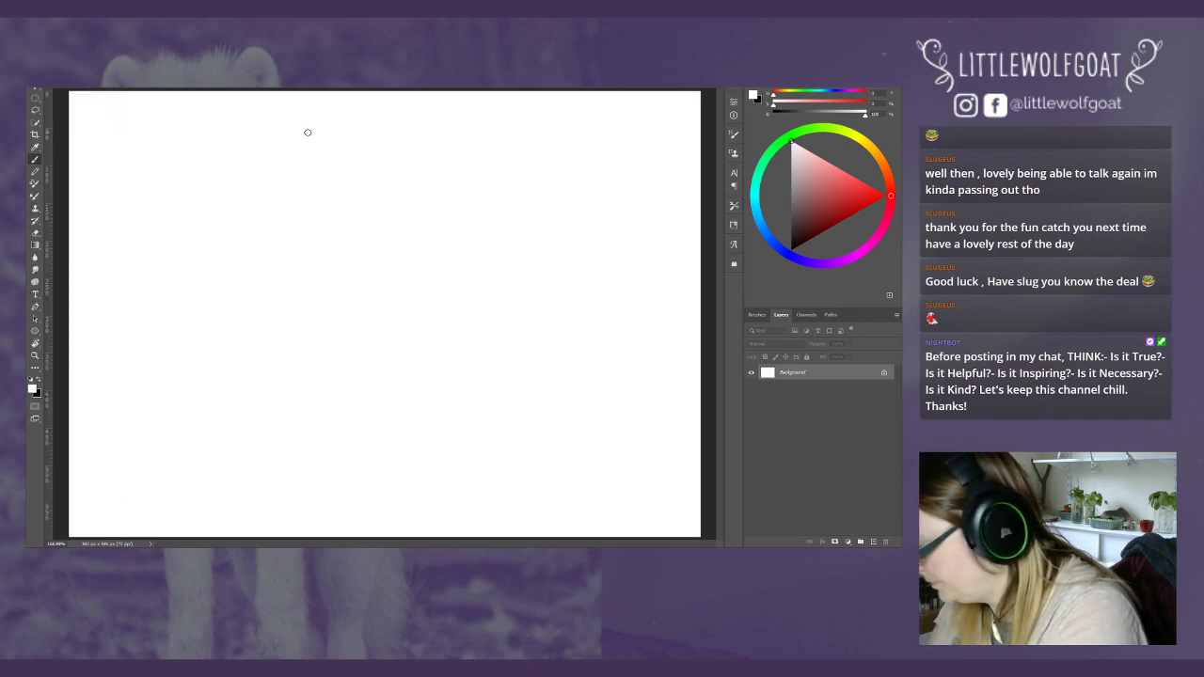
left_click(39, 380)
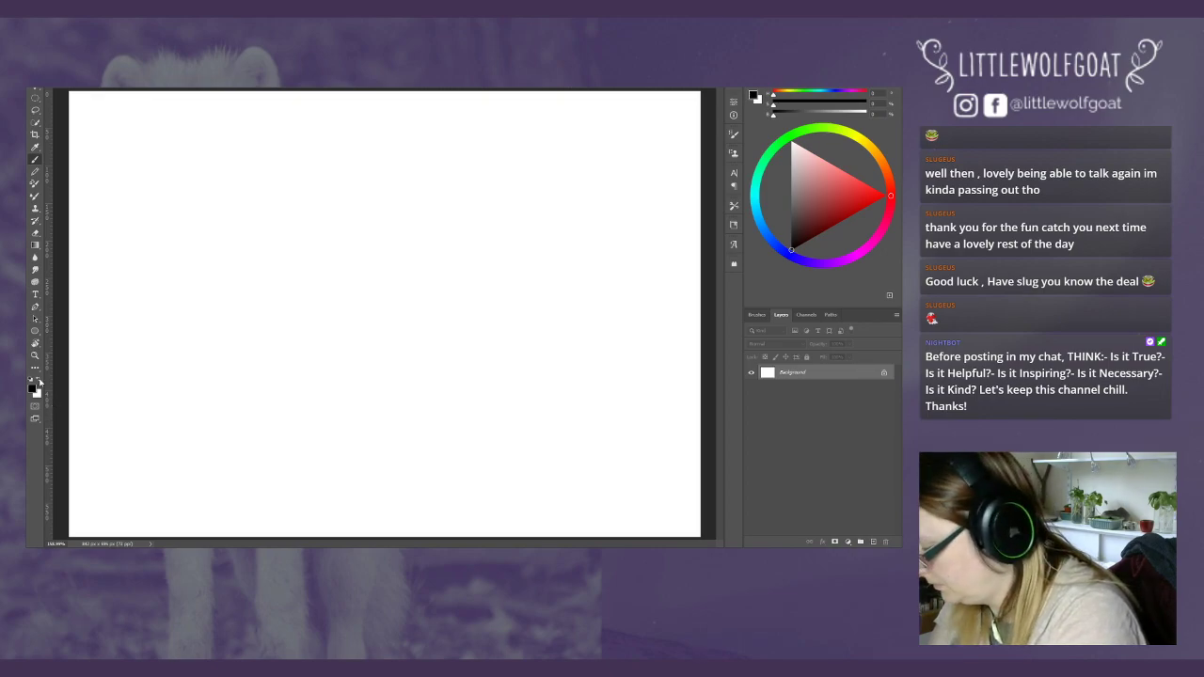
- Add a new layer named "sketch" above the background
mouse_move(113, 93)
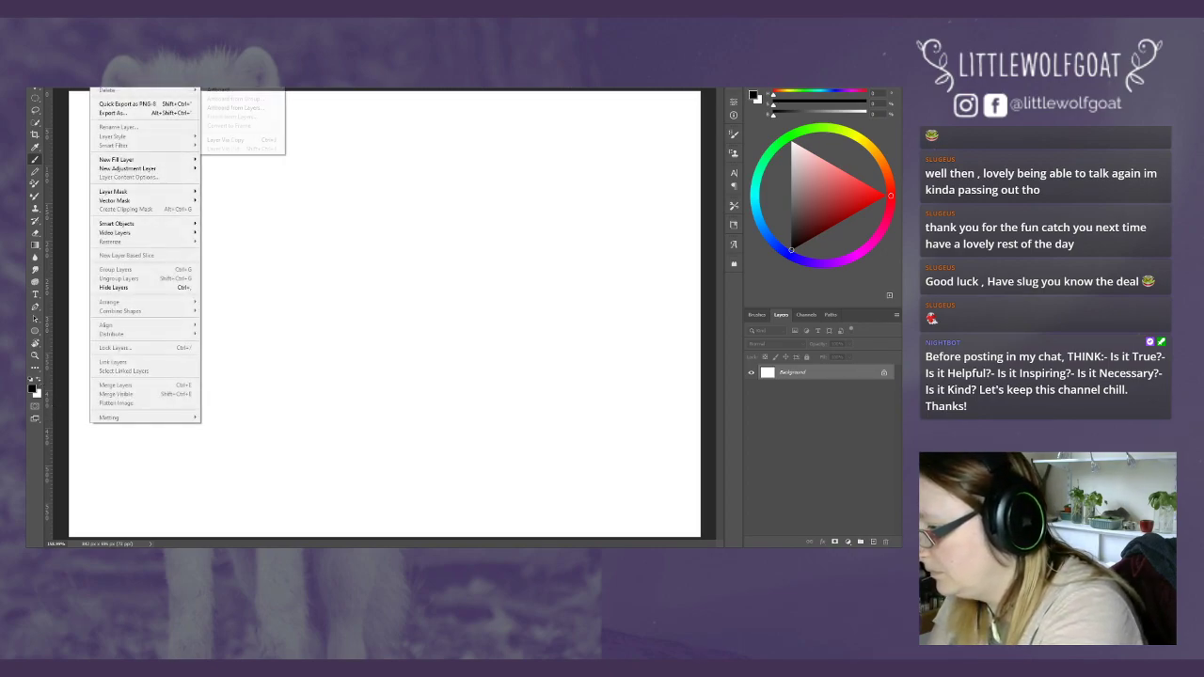
left_click(221, 93)
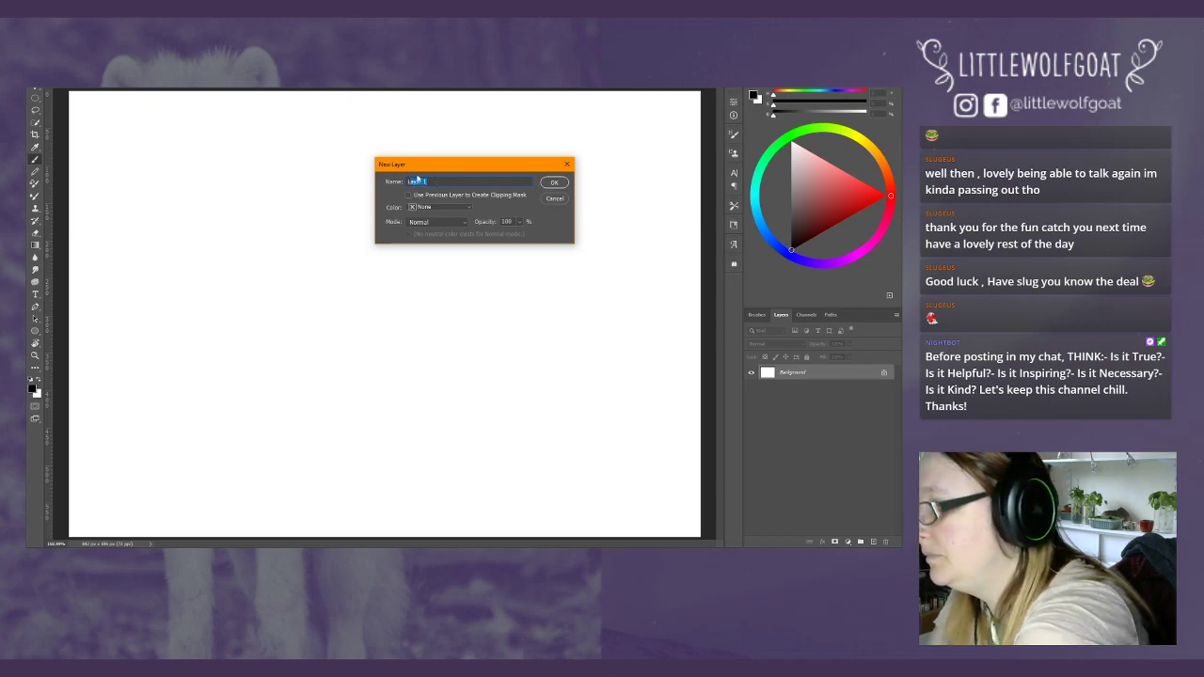
key("BackSpace")
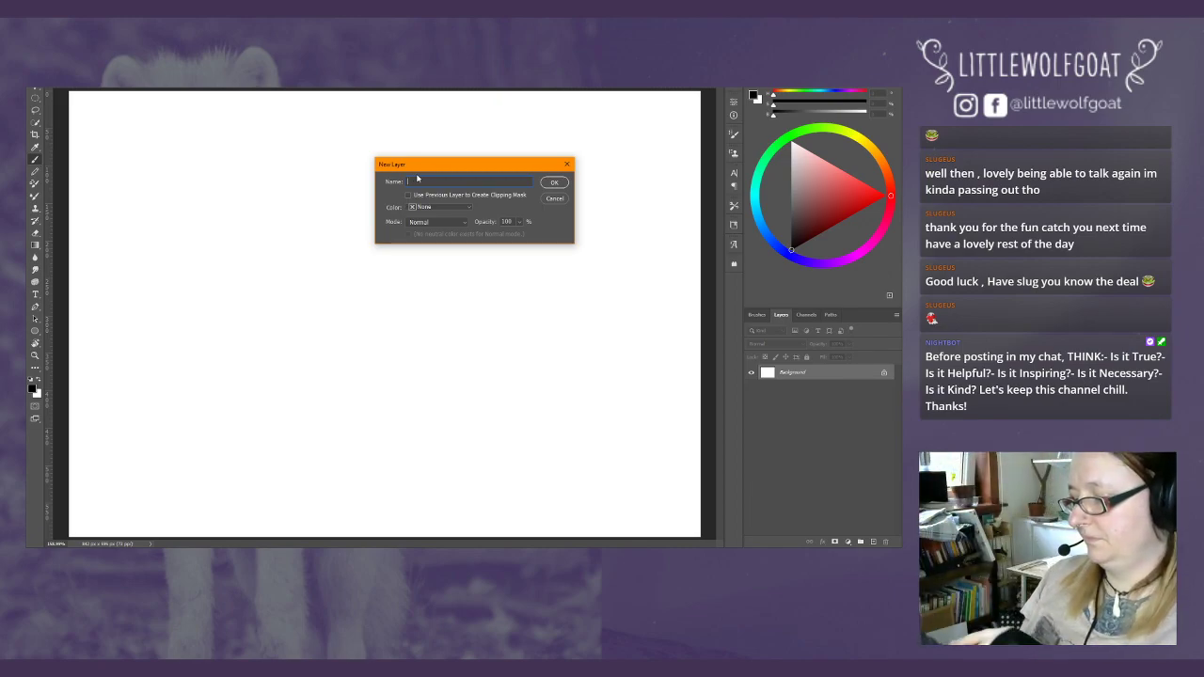
type("sket")
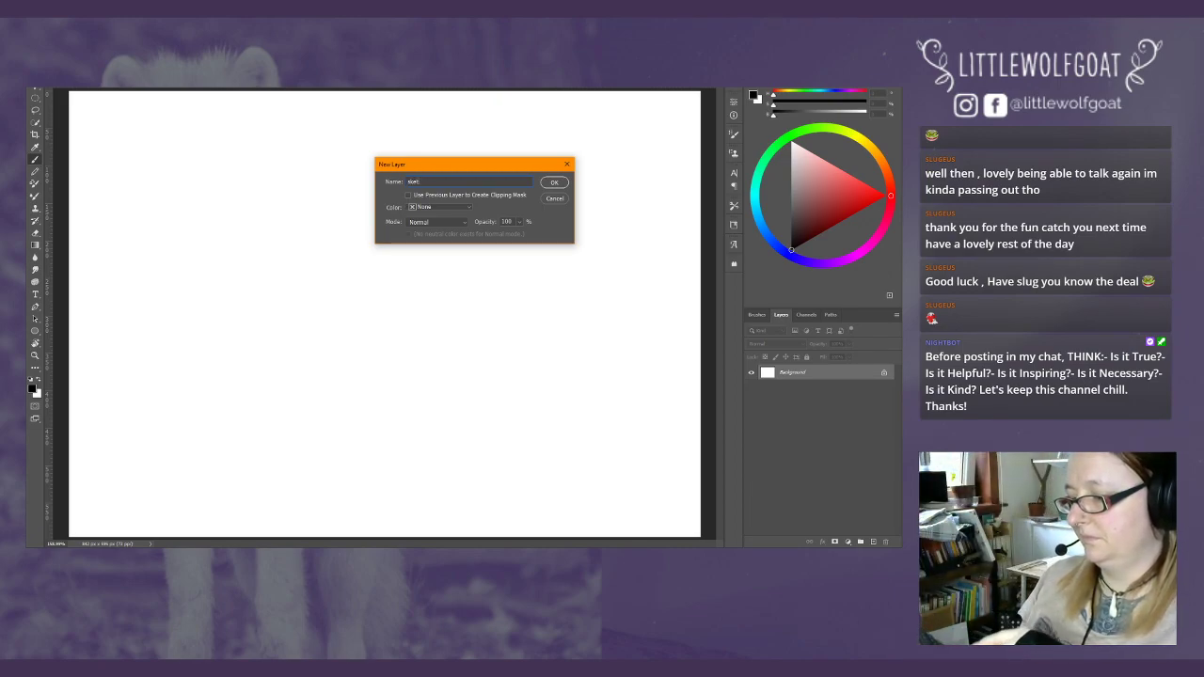
type("ch")
key("Return")
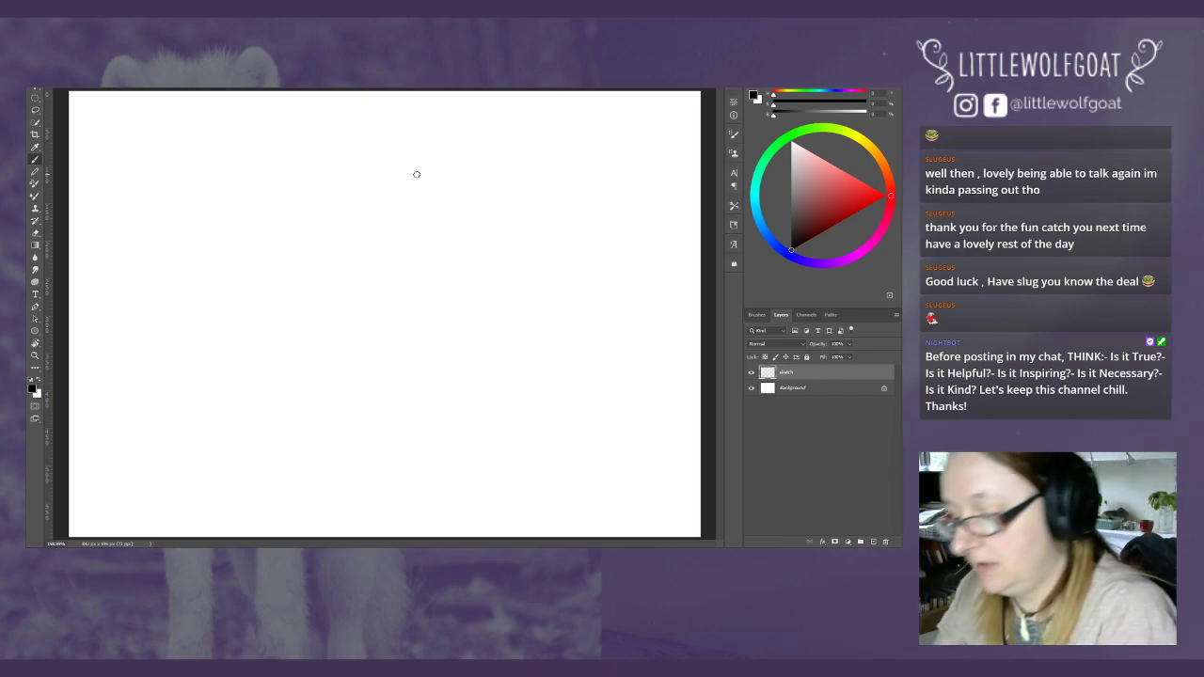
- Rough out a bird-like figure on the sketch layer with a round head, an oval body and a long tail slanting down to the left
mouse_move(467, 193)
left_mouse_down()
mouse_move(439, 200)
mouse_move(425, 224)
mouse_move(494, 252)
mouse_move(508, 202)
mouse_move(484, 263)
mouse_move(515, 240)
mouse_move(477, 270)
mouse_move(519, 235)
mouse_move(485, 265)
left_mouse_up()
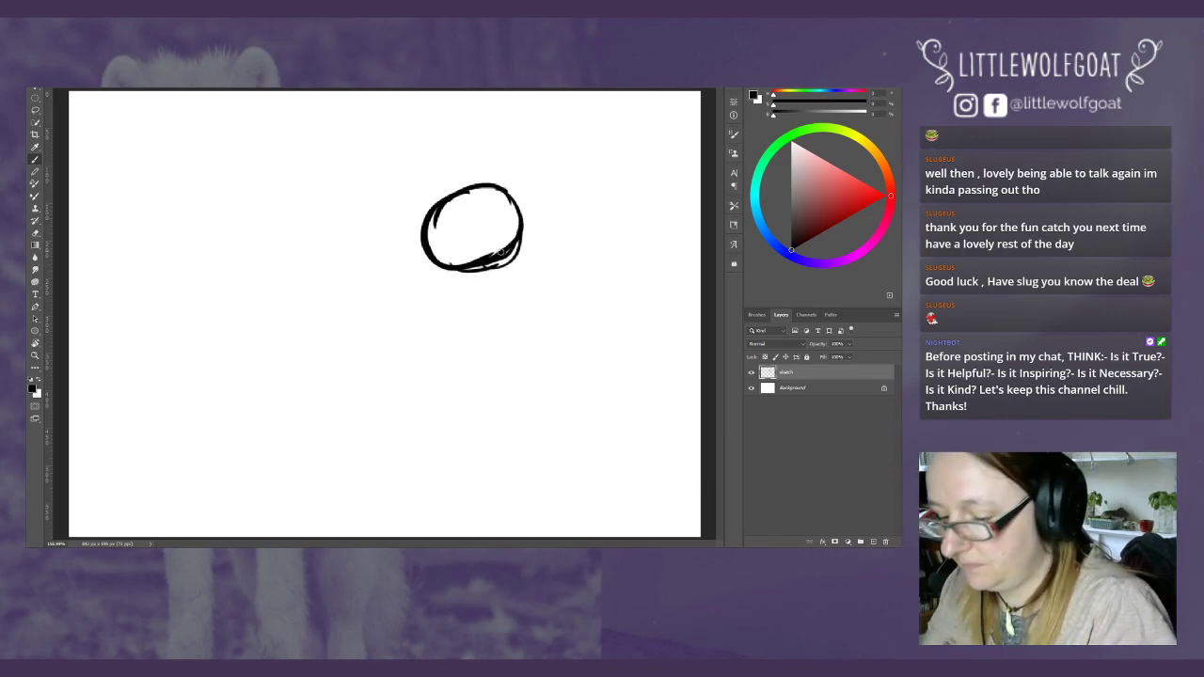
mouse_move(501, 254)
left_mouse_down()
mouse_move(450, 327)
mouse_move(406, 347)
left_mouse_up()
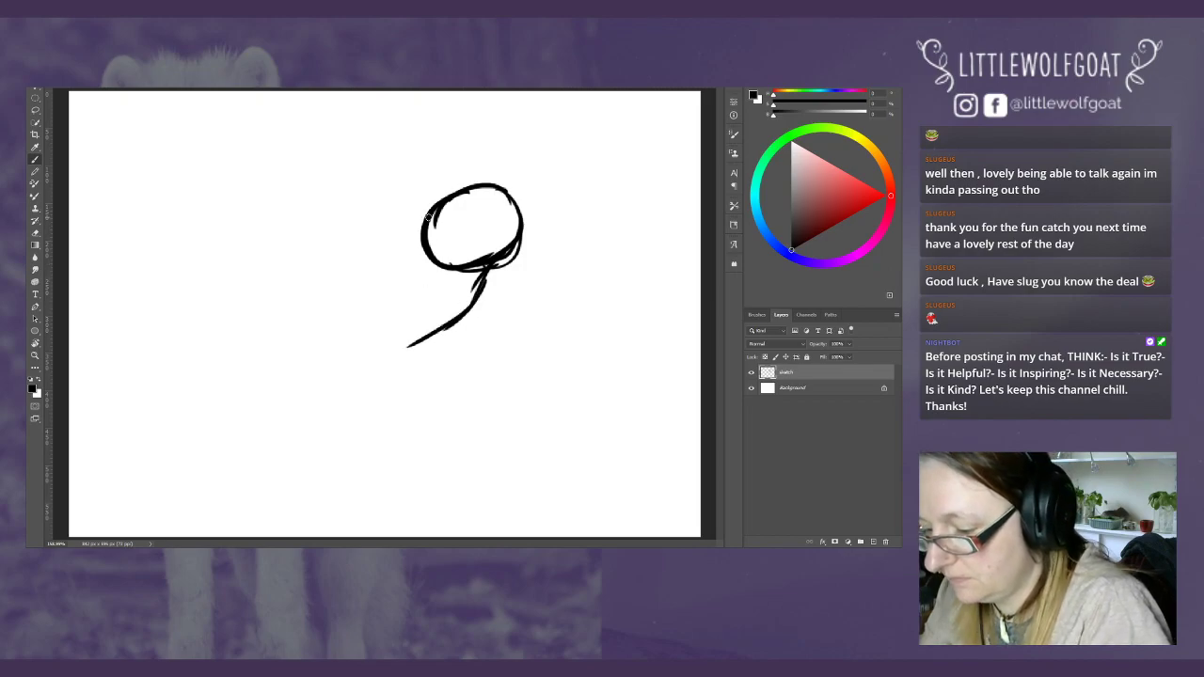
mouse_move(428, 217)
left_mouse_down()
mouse_move(309, 244)
mouse_move(327, 239)
mouse_move(255, 312)
mouse_move(322, 363)
mouse_move(361, 356)
left_mouse_up()
left_click_drag(340, 367, 437, 335)
mouse_move(478, 273)
left_mouse_down()
mouse_move(419, 331)
mouse_move(286, 318)
mouse_move(258, 298)
mouse_move(405, 226)
mouse_move(389, 331)
left_mouse_up()
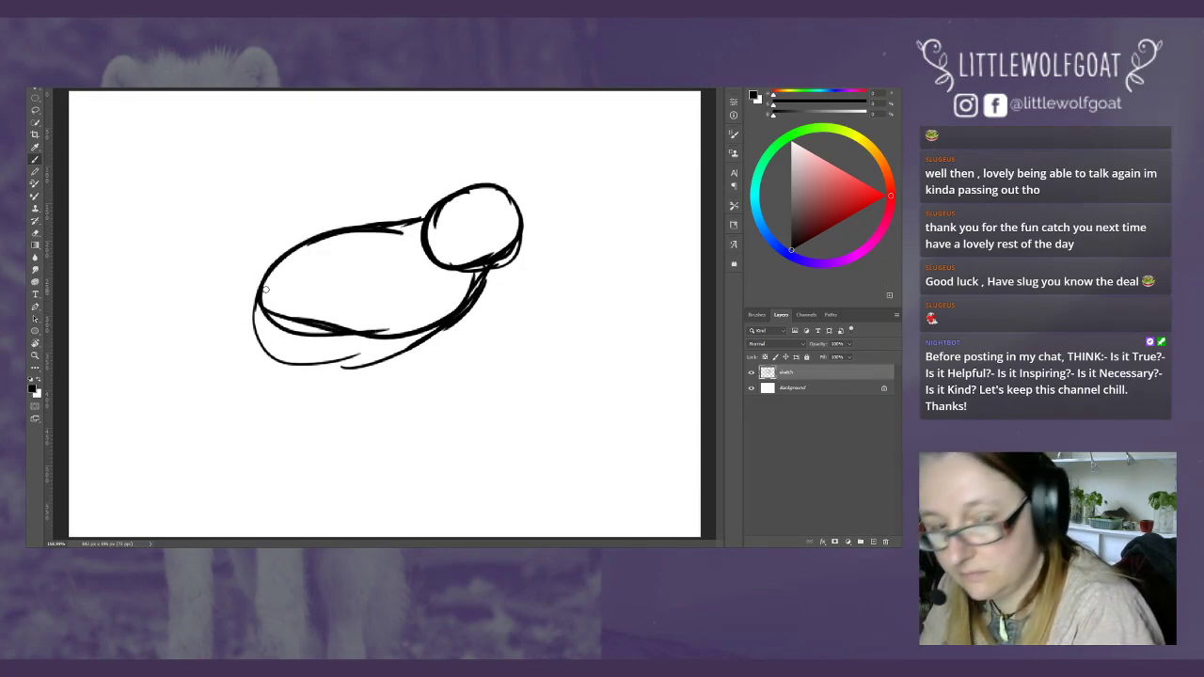
mouse_move(428, 219)
left_mouse_down()
mouse_move(235, 327)
mouse_move(152, 407)
mouse_move(138, 429)
mouse_move(166, 472)
mouse_move(216, 475)
mouse_move(269, 346)
mouse_move(333, 376)
mouse_move(405, 381)
mouse_move(475, 285)
left_mouse_up()
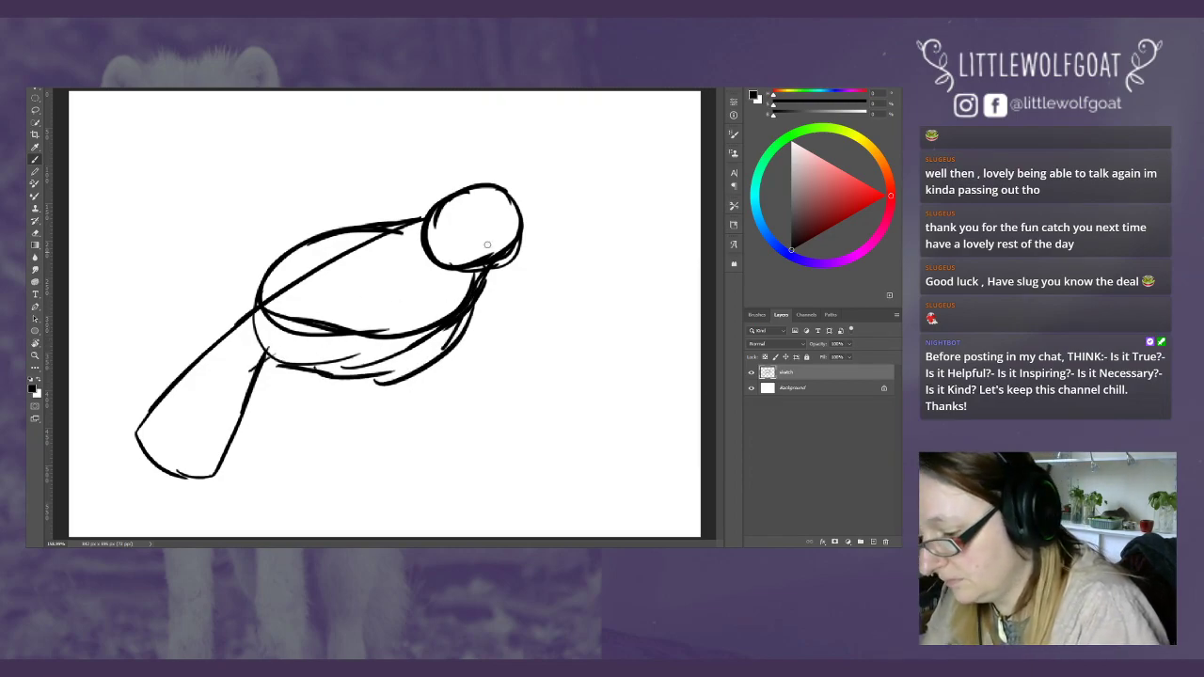
- Sketch the two folded wings over the bird's body and a leg with spread toes beneath it
mouse_move(425, 228)
left_mouse_down()
mouse_move(428, 278)
mouse_move(301, 375)
left_mouse_up()
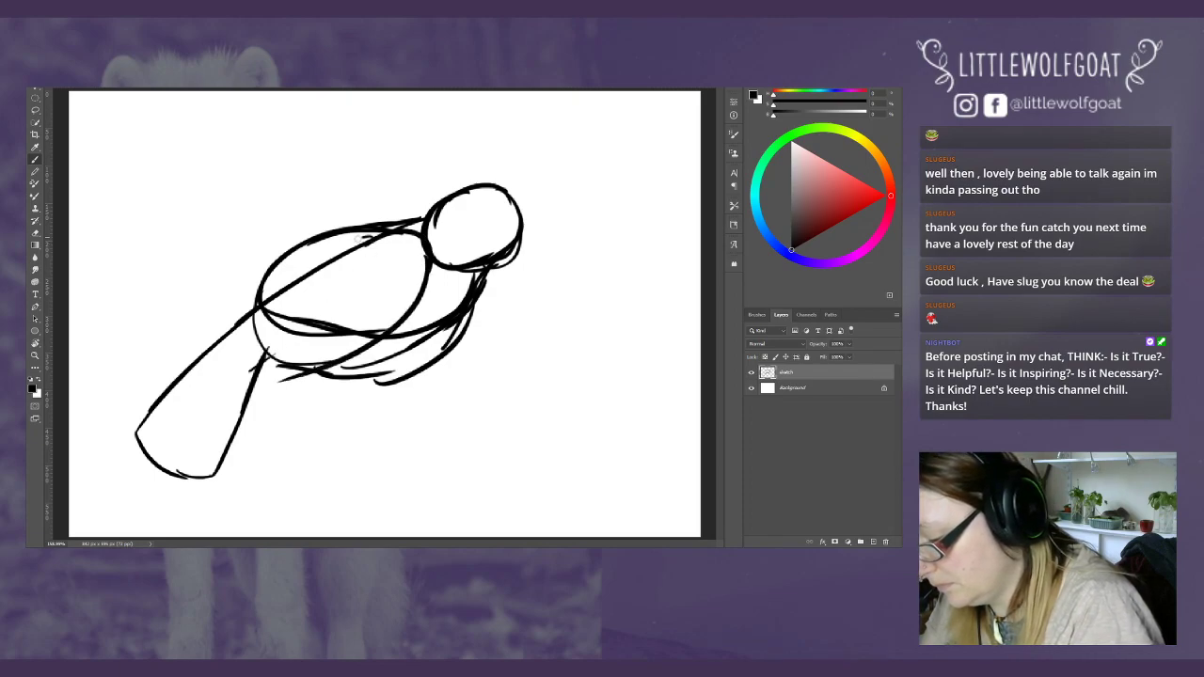
mouse_move(363, 237)
left_mouse_down()
mouse_move(229, 352)
mouse_move(297, 395)
left_mouse_up()
left_click_drag(371, 246, 222, 344)
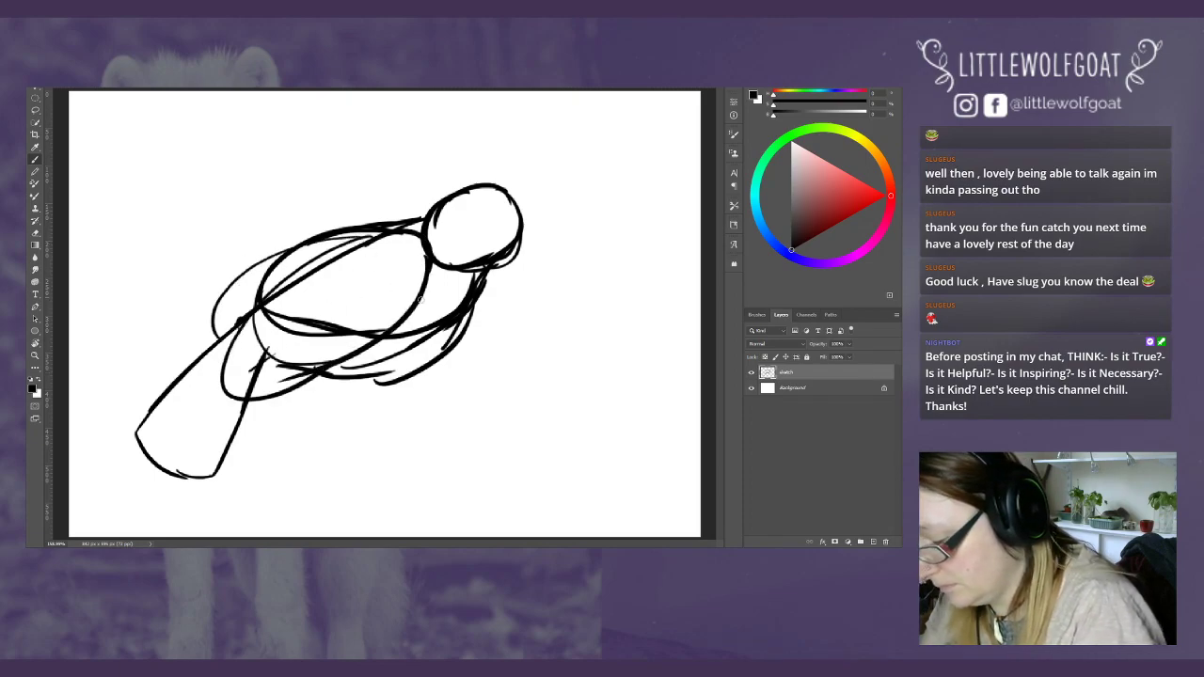
mouse_move(303, 380)
left_mouse_down()
mouse_move(338, 399)
mouse_move(368, 379)
mouse_move(354, 404)
mouse_move(414, 415)
left_mouse_up()
mouse_move(341, 401)
left_mouse_down()
mouse_move(391, 440)
mouse_move(358, 441)
mouse_move(425, 456)
mouse_move(412, 440)
mouse_move(422, 436)
mouse_move(393, 436)
mouse_move(446, 431)
mouse_move(429, 461)
left_mouse_up()
- Add a solid round eye, a pointed triangular beak and feather lines along the tail
mouse_move(486, 214)
left_mouse_down()
mouse_move(484, 226)
mouse_move(562, 243)
mouse_move(487, 265)
left_mouse_up()
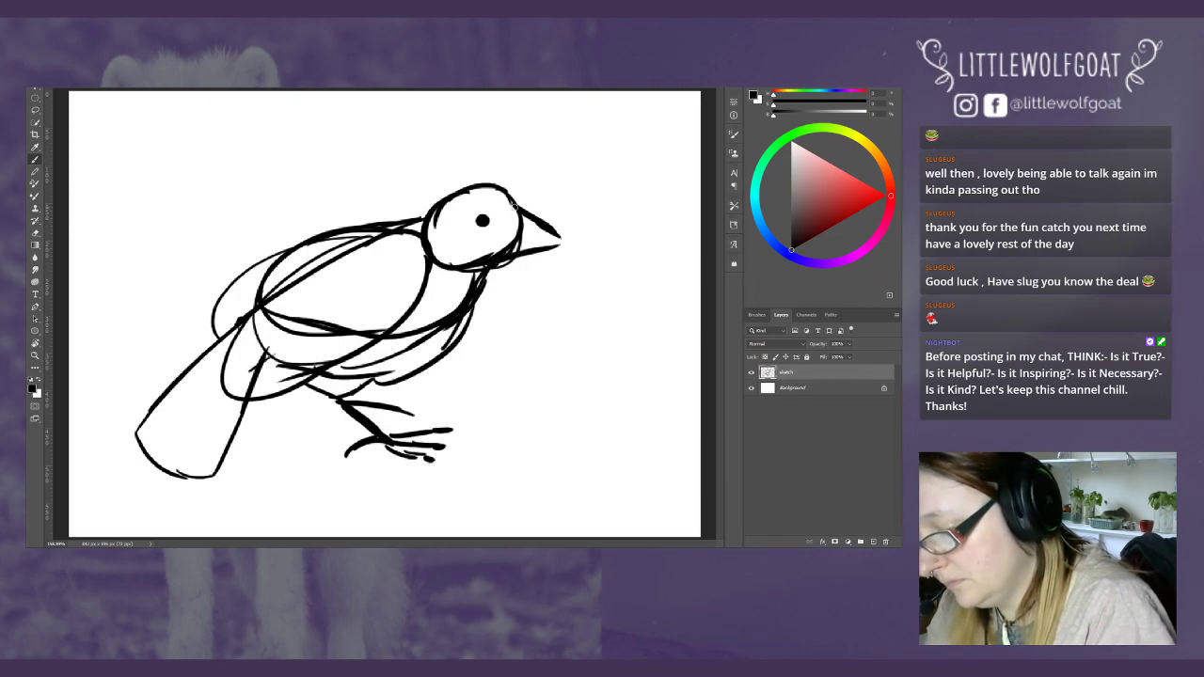
left_click_drag(520, 207, 581, 235)
mouse_move(580, 235)
left_mouse_down()
mouse_move(527, 253)
mouse_move(563, 245)
left_mouse_up()
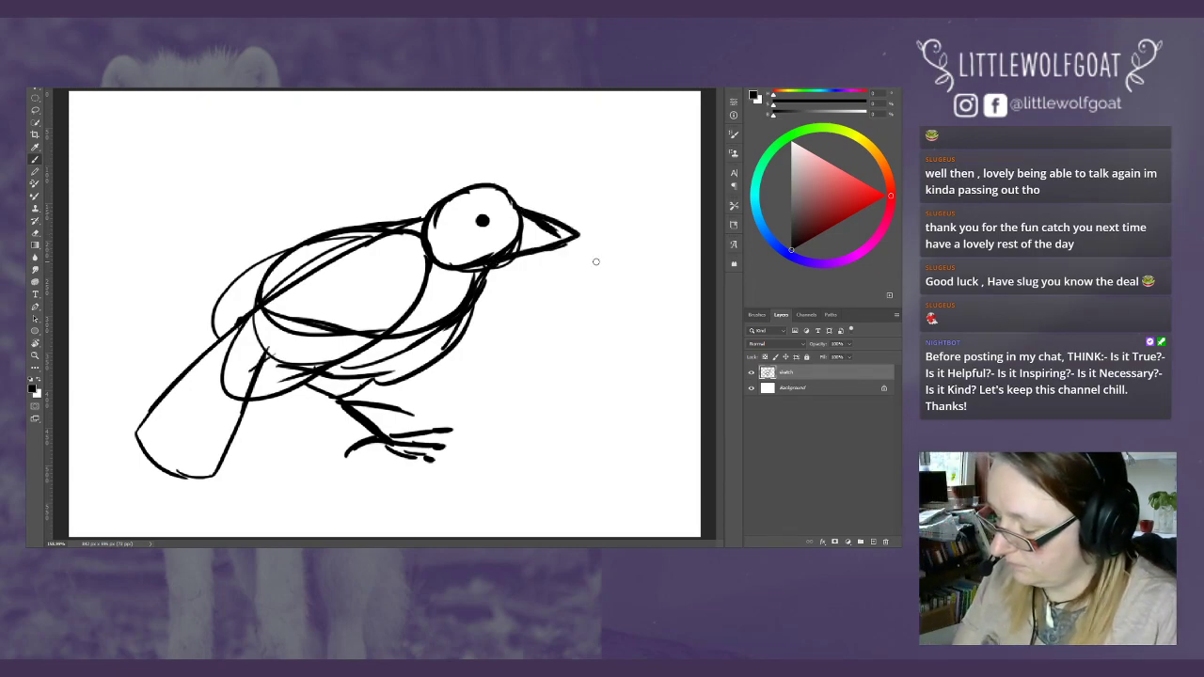
mouse_move(213, 374)
left_mouse_down()
mouse_move(164, 465)
mouse_move(146, 454)
left_mouse_up()
left_click_drag(219, 399, 171, 461)
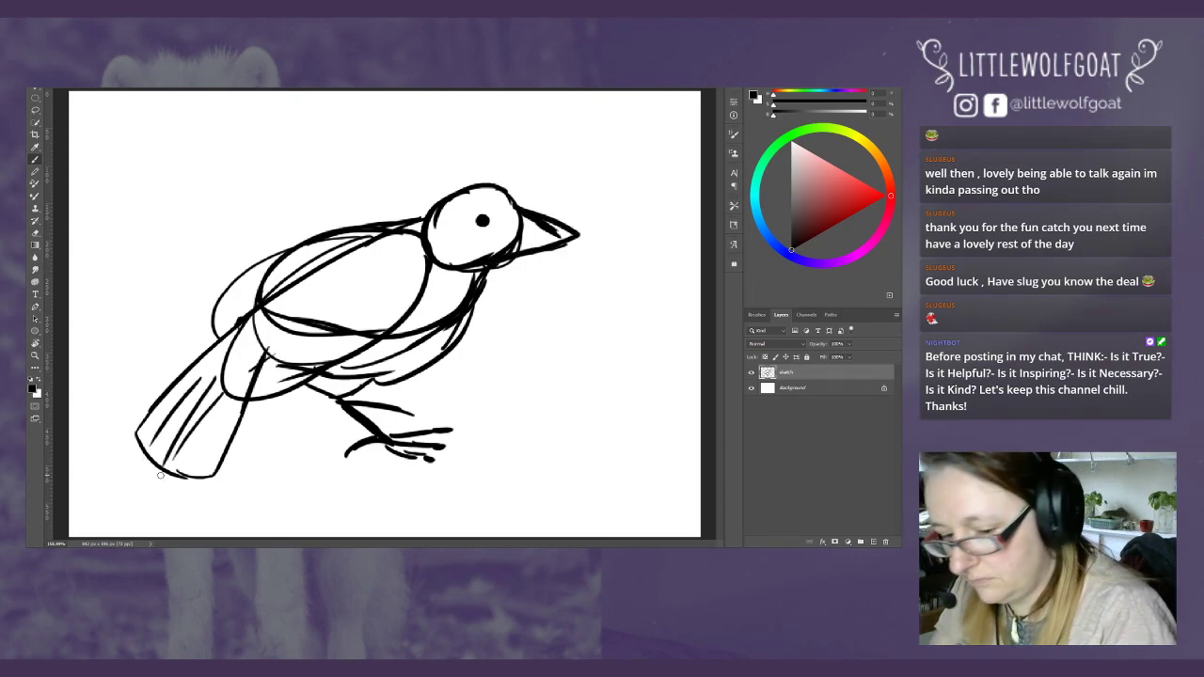
- Lower the sketch layer's opacity to 17%
left_click(851, 348)
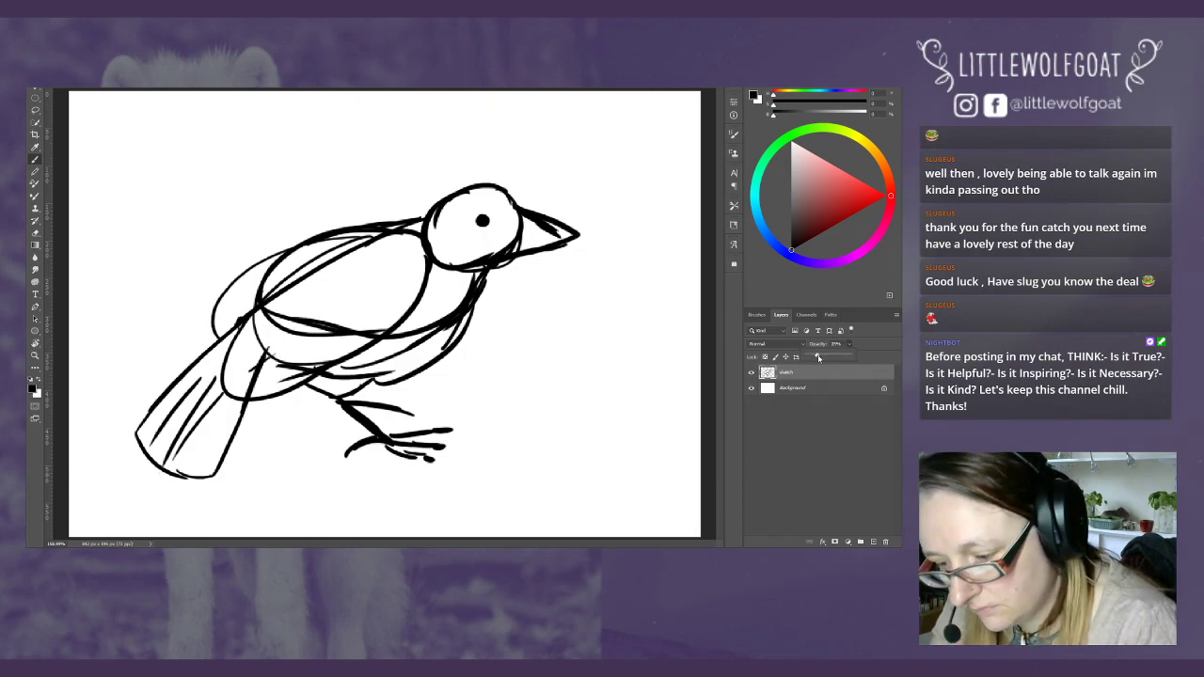
left_click_drag(817, 357, 815, 359)
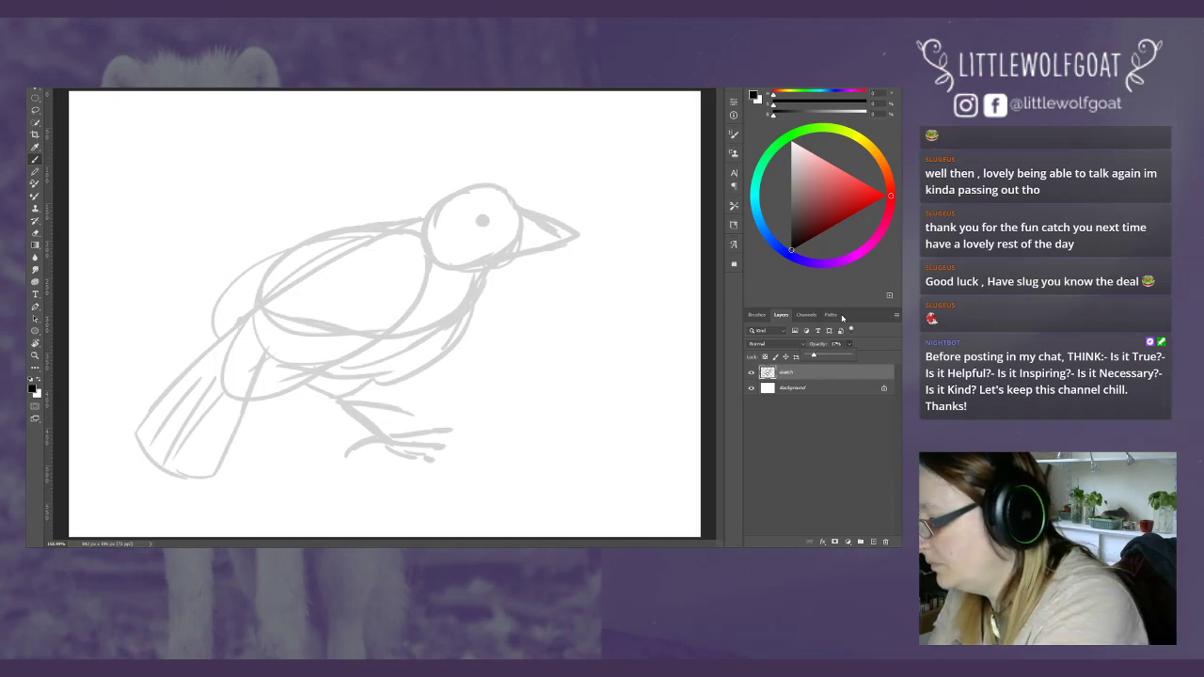
key("alt+v")
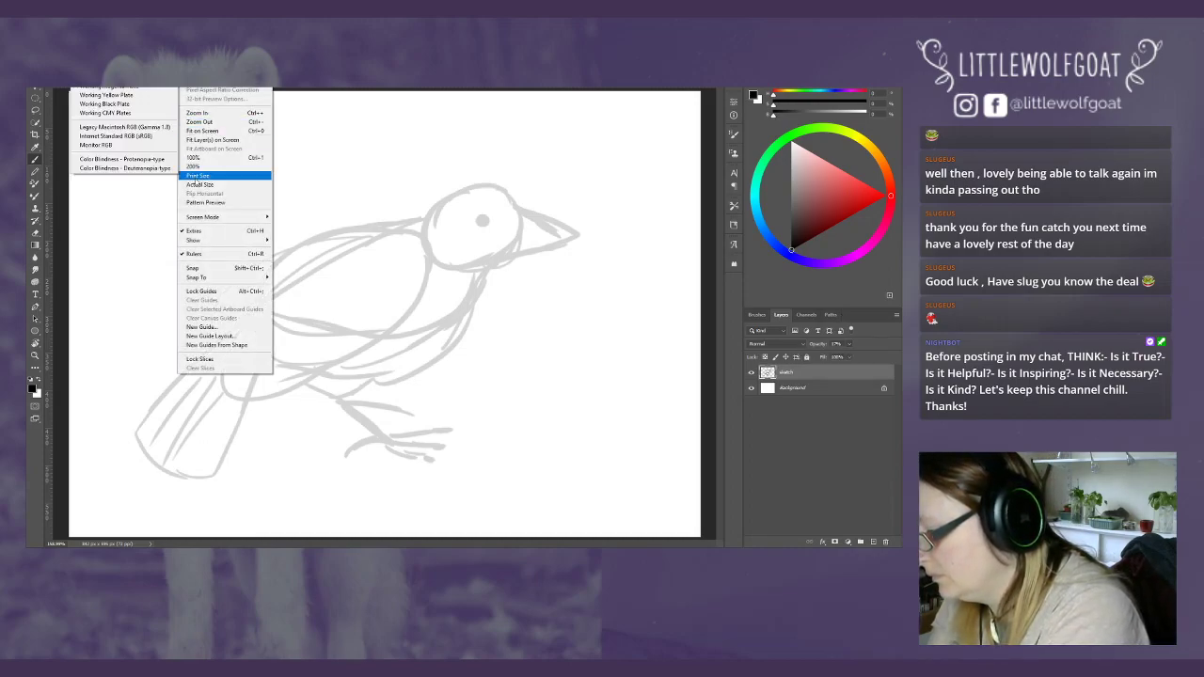
left_click(199, 180)
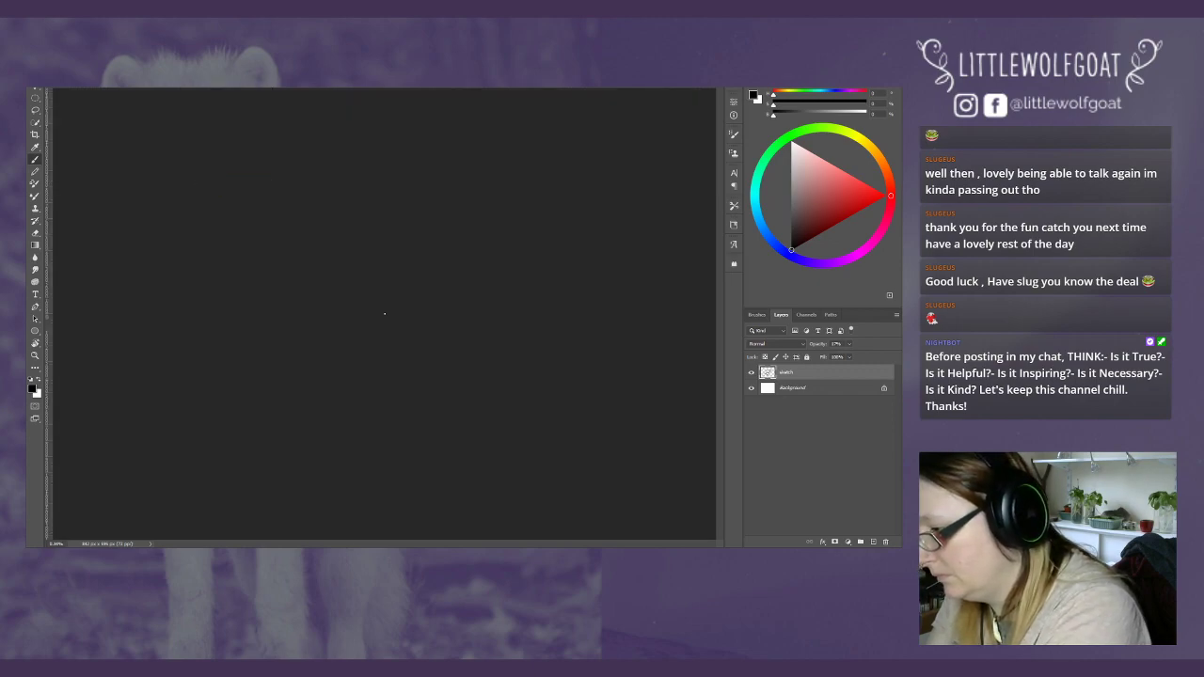
key("alt+v")
key("Escape")
key("alt+v")
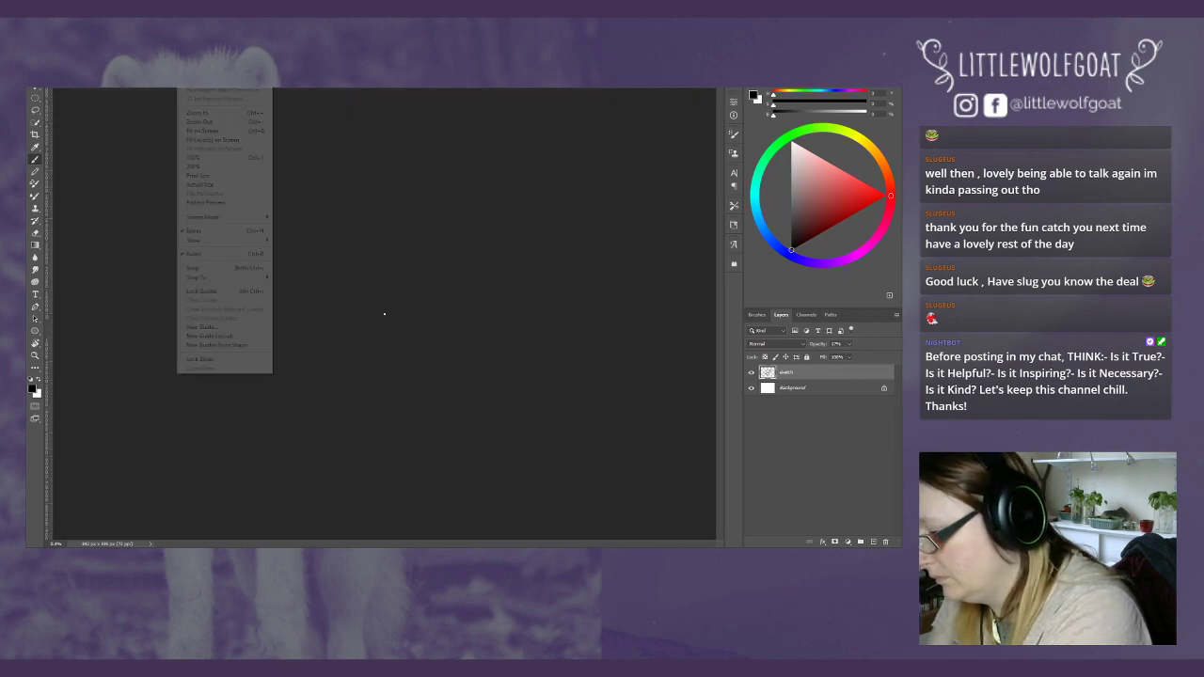
key("Escape")
key("alt+v")
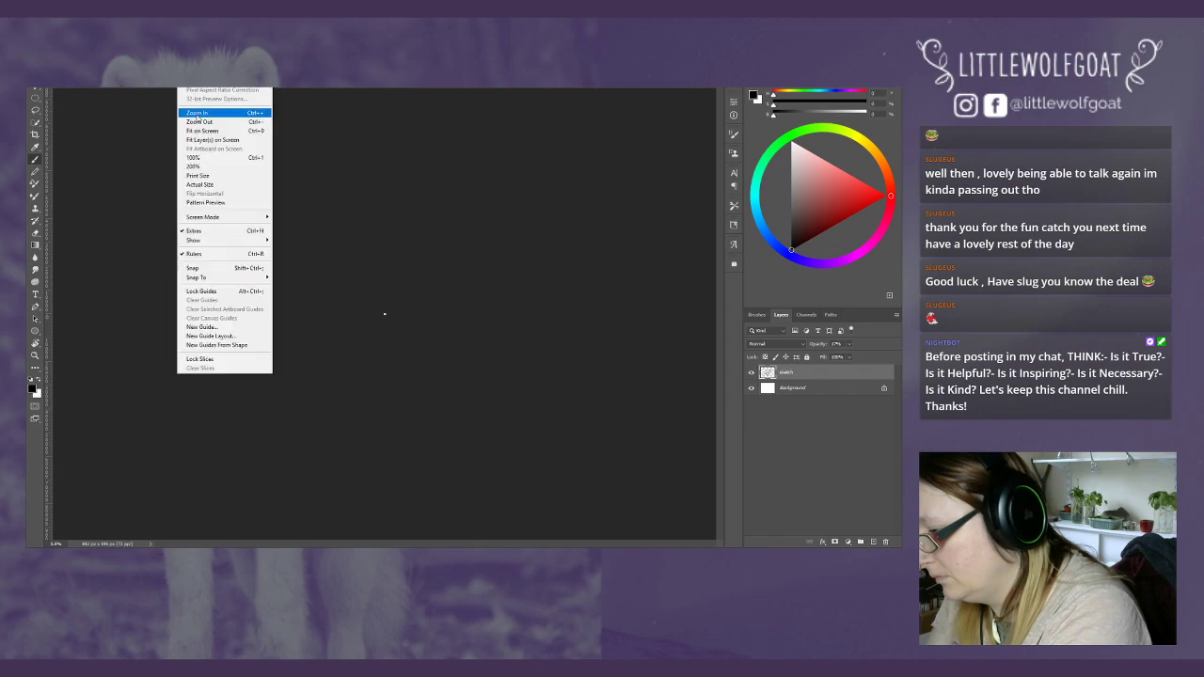
key("Escape")
key("alt+v")
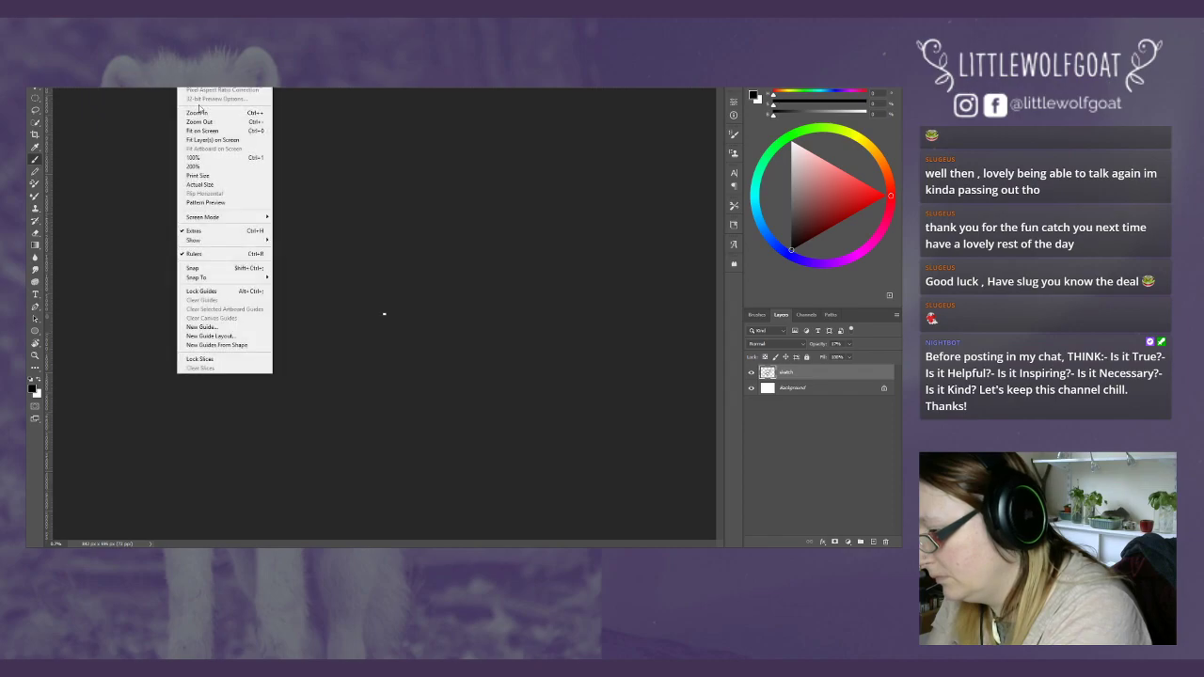
left_click(199, 112)
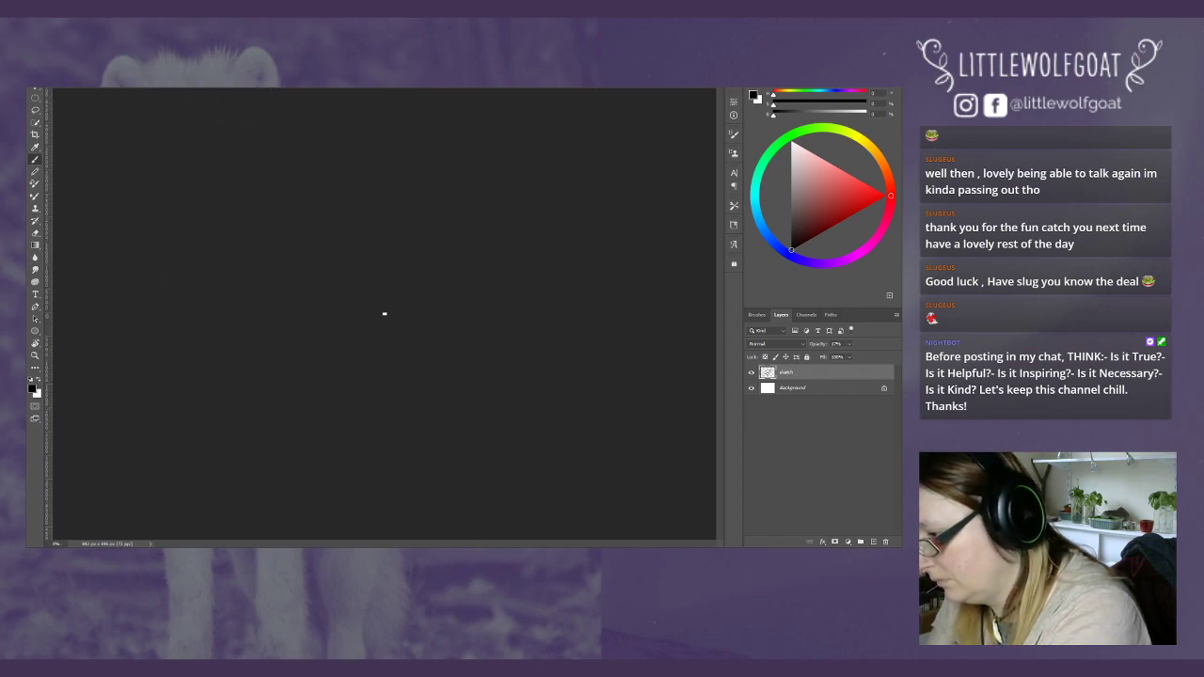
- Fit the whole canvas on screen and zoom out to a 100% view
key("alt+v")
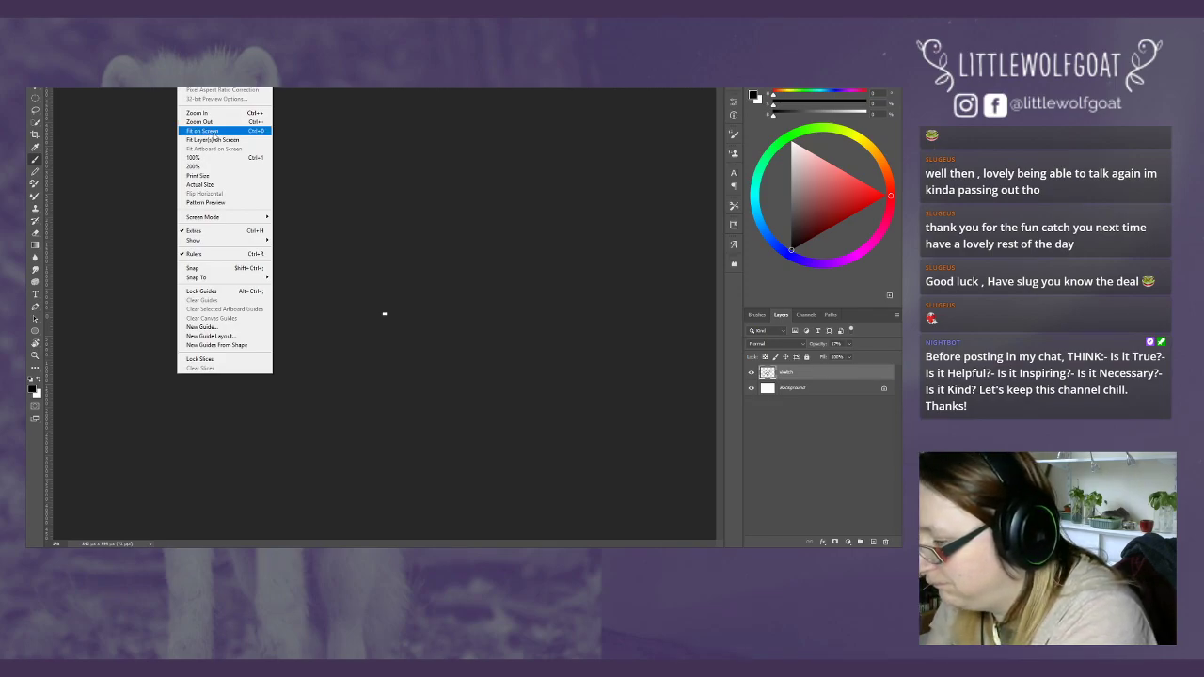
left_click(217, 131)
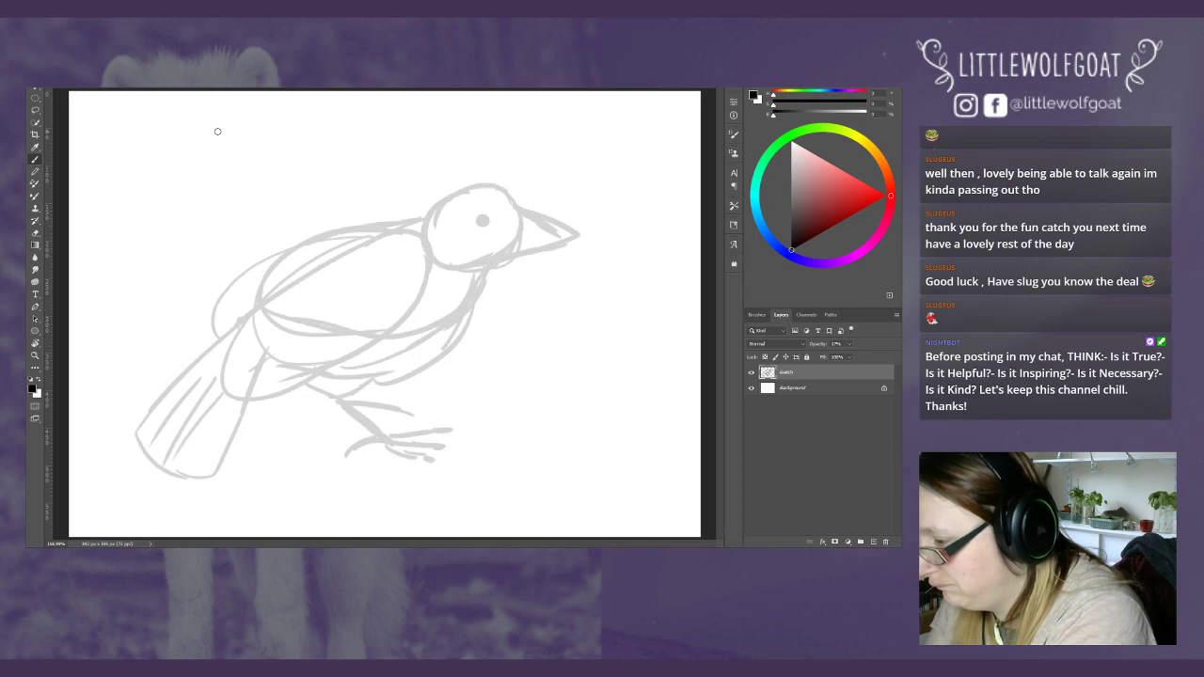
key("alt+v")
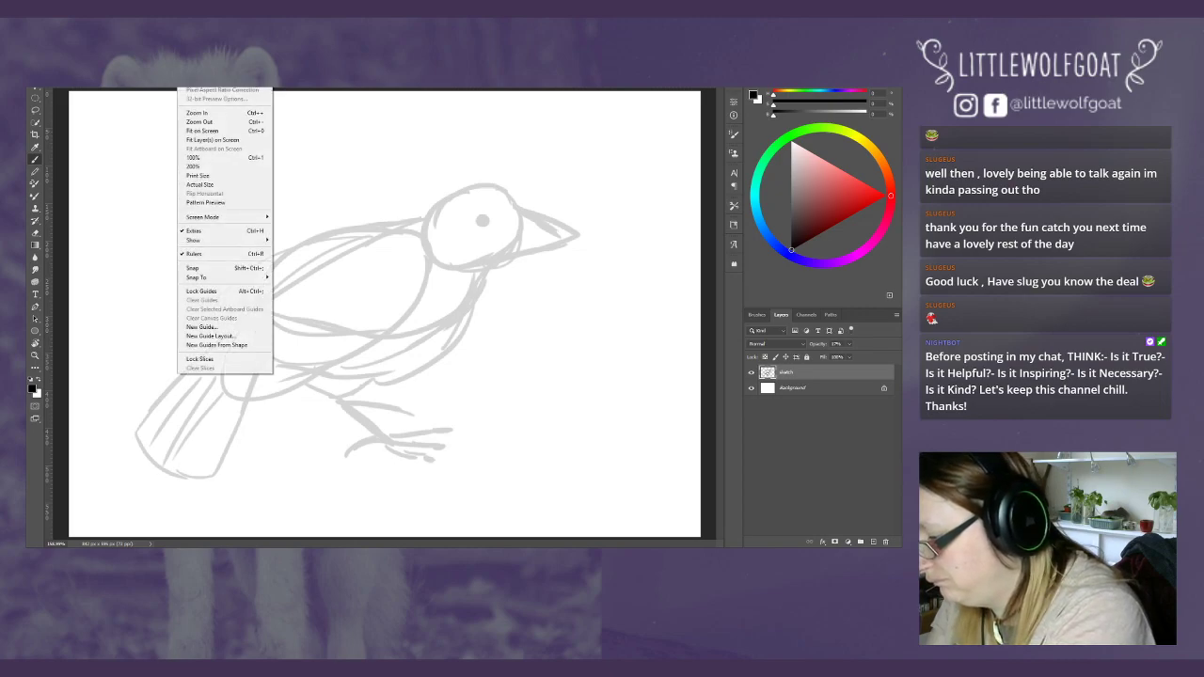
left_click(212, 122)
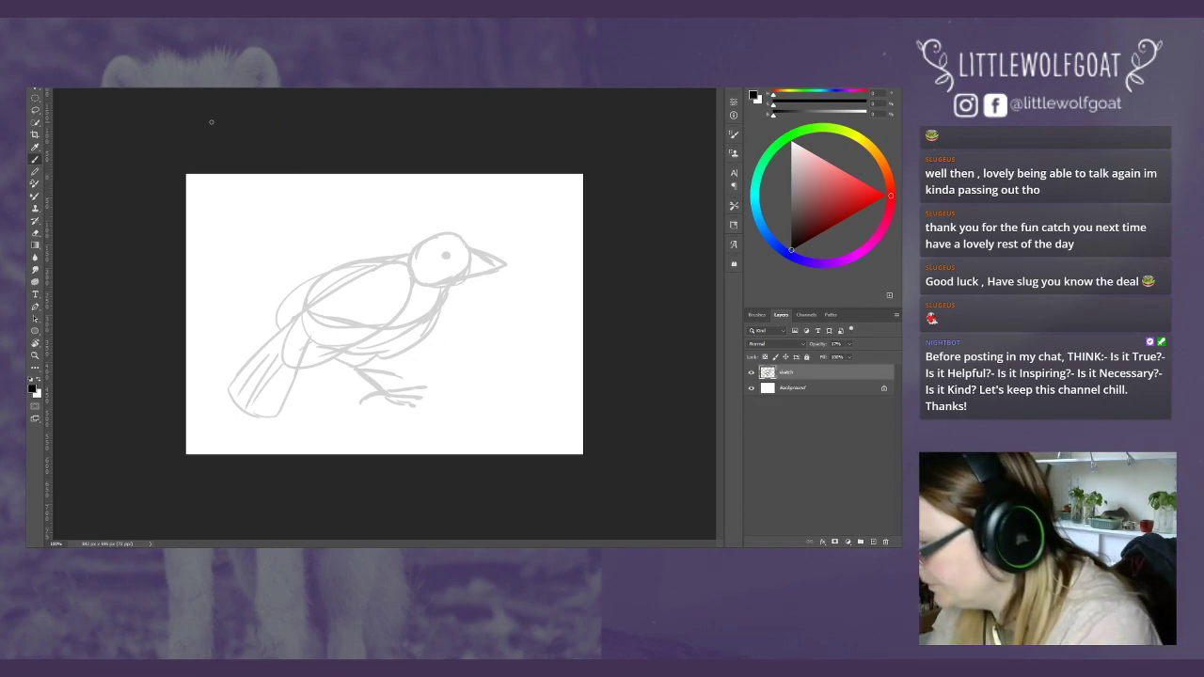
- Reduce the size of the Hard Round Pressure Size brush and add a new Normal-mode layer at 100% opacity above the sketch layer
right_click(88, 91)
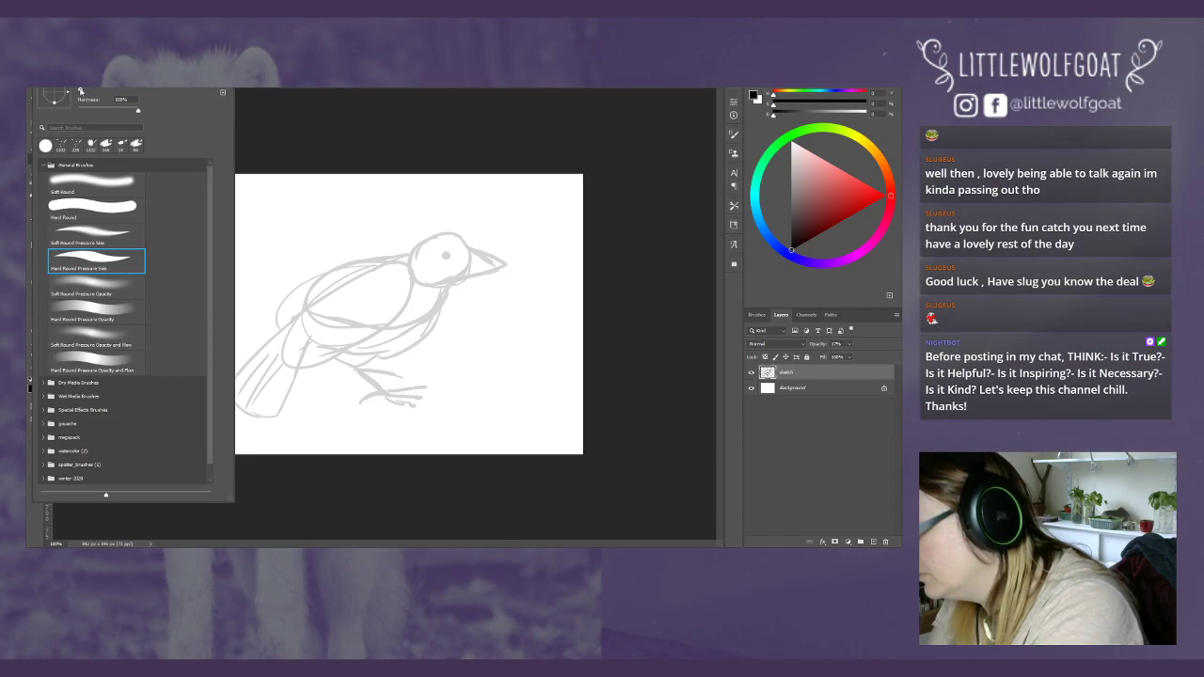
key("Return")
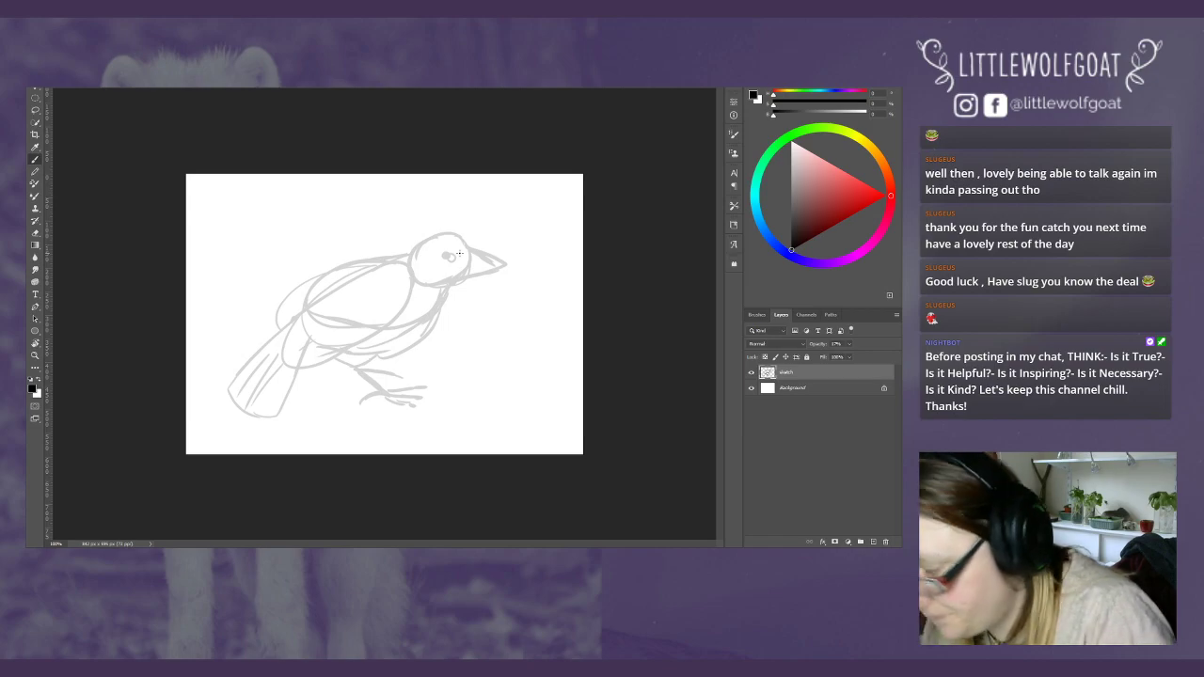
key("alt+l")
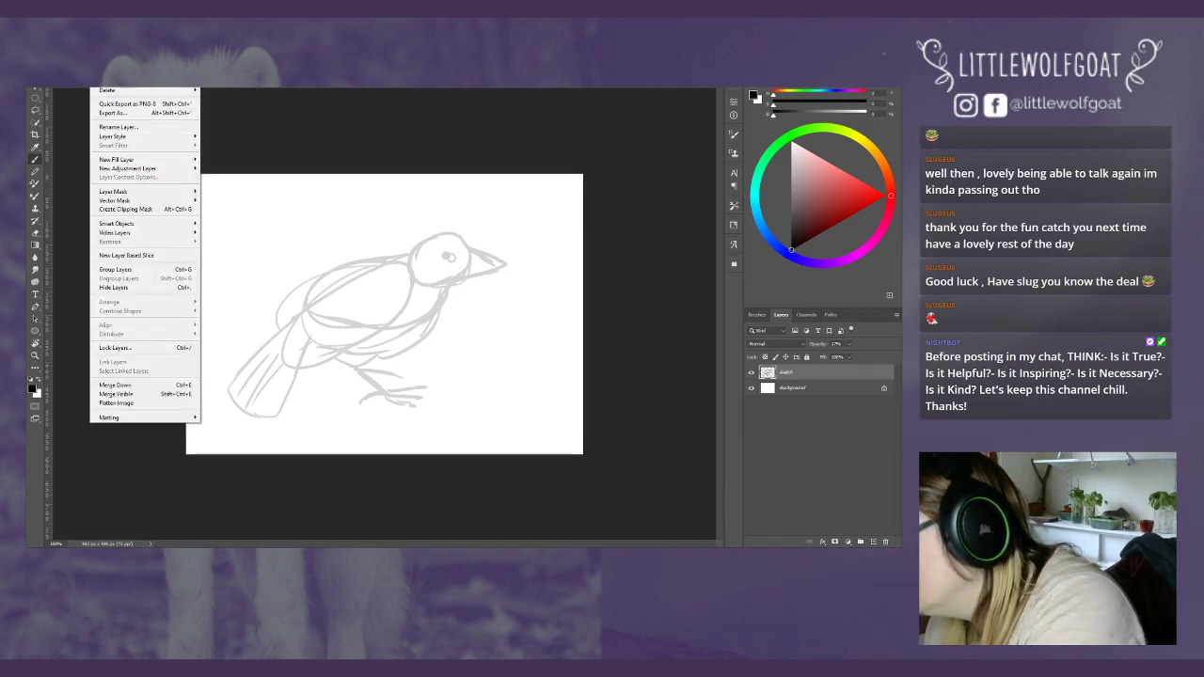
key("n")
key("Return")
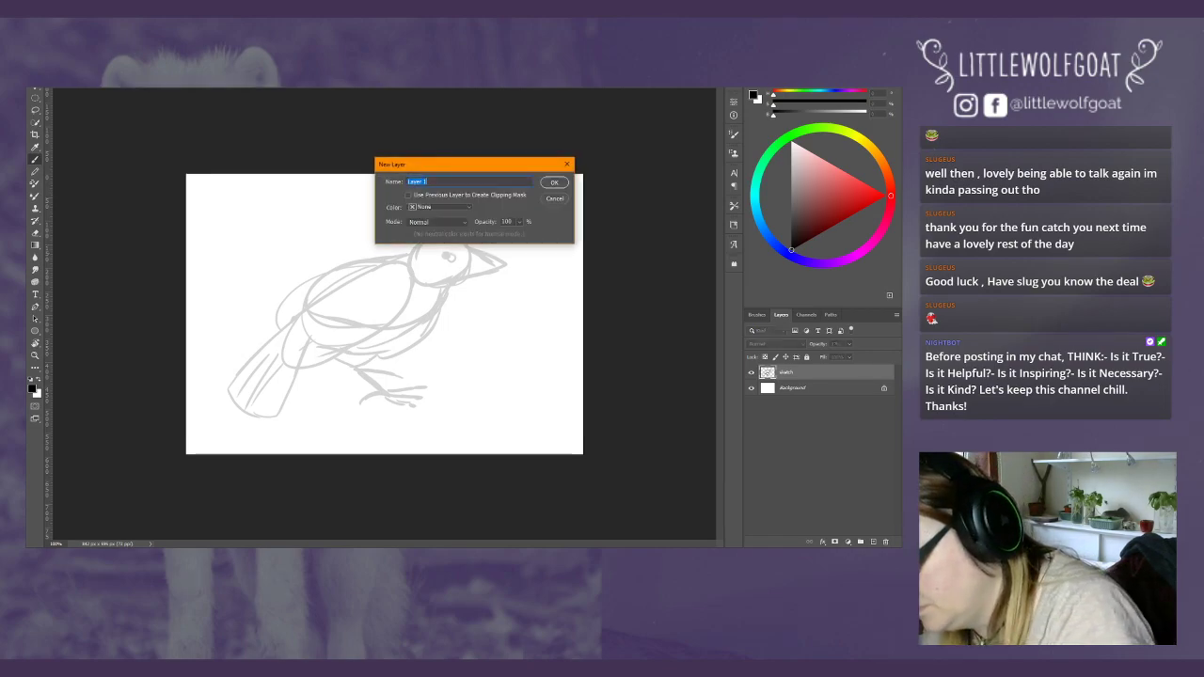
left_click(556, 186)
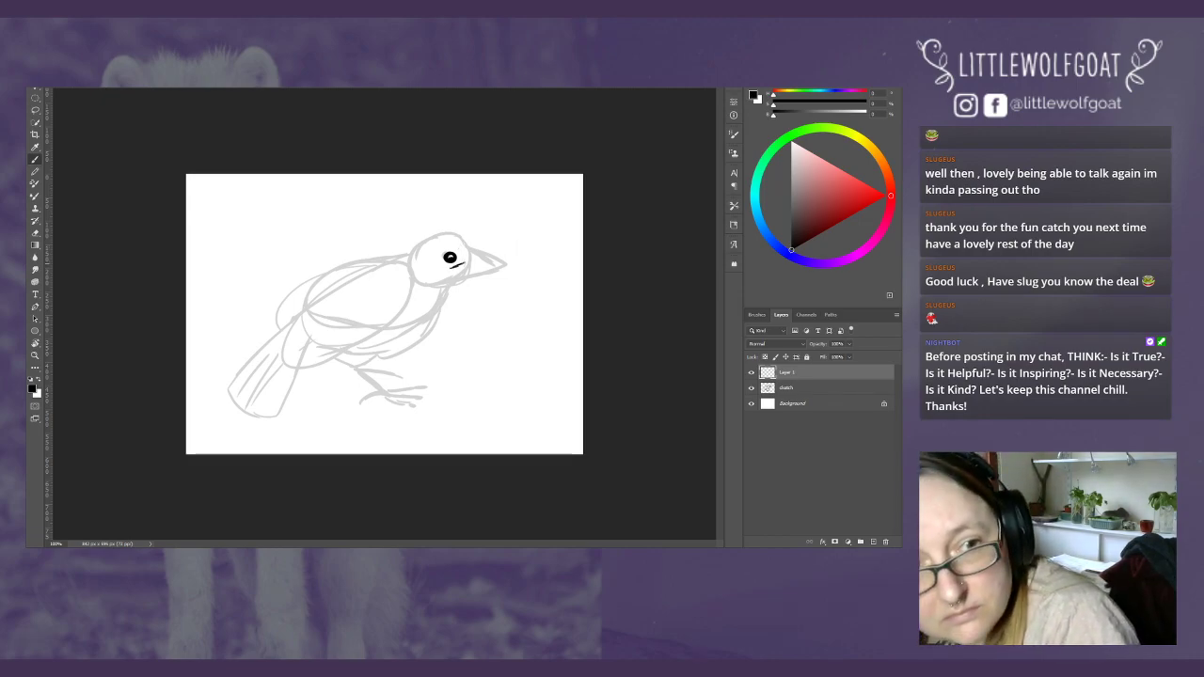
- Ink the beak, crown, nape and throat on the new layer, with short feather strokes around the neck
left_click_drag(475, 262, 491, 265)
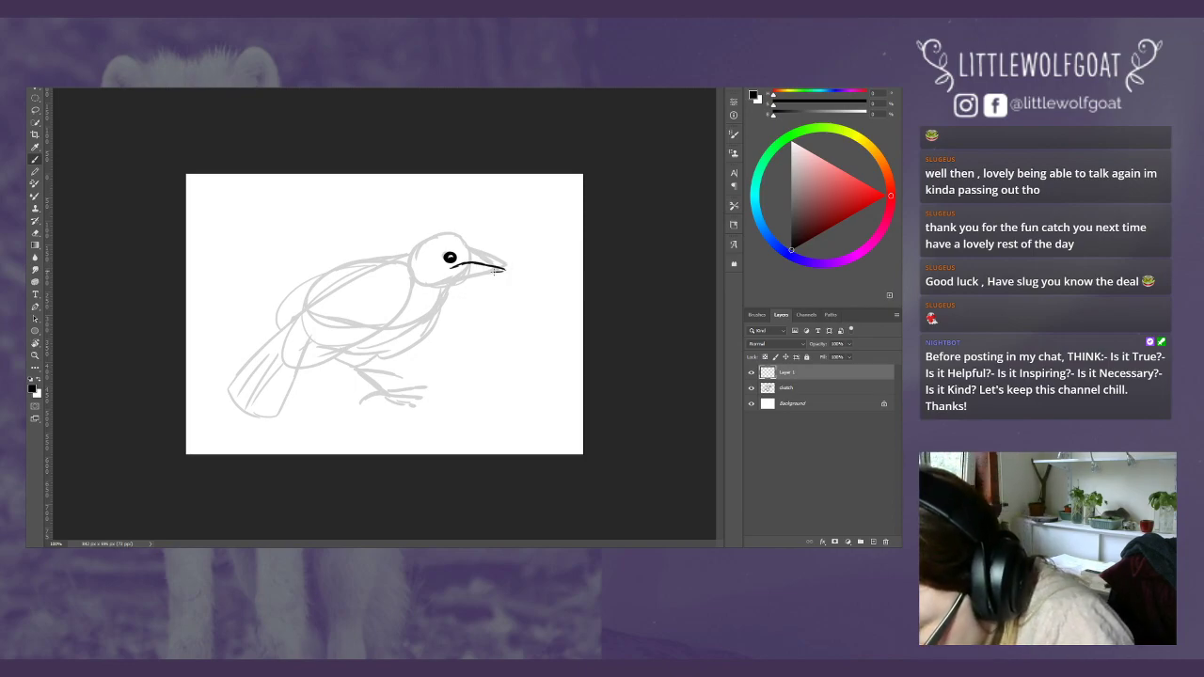
mouse_move(480, 272)
left_mouse_down()
mouse_move(446, 273)
mouse_move(470, 273)
left_mouse_up()
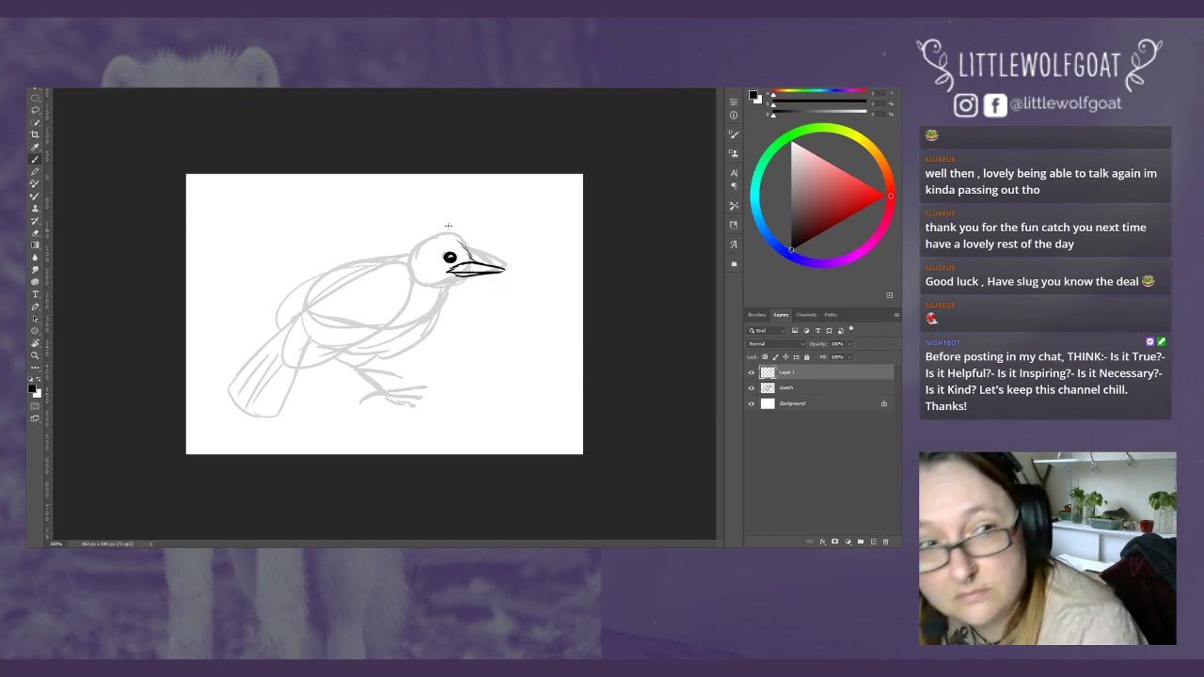
mouse_move(455, 242)
left_mouse_down()
mouse_move(464, 247)
mouse_move(418, 237)
mouse_move(384, 257)
left_mouse_up()
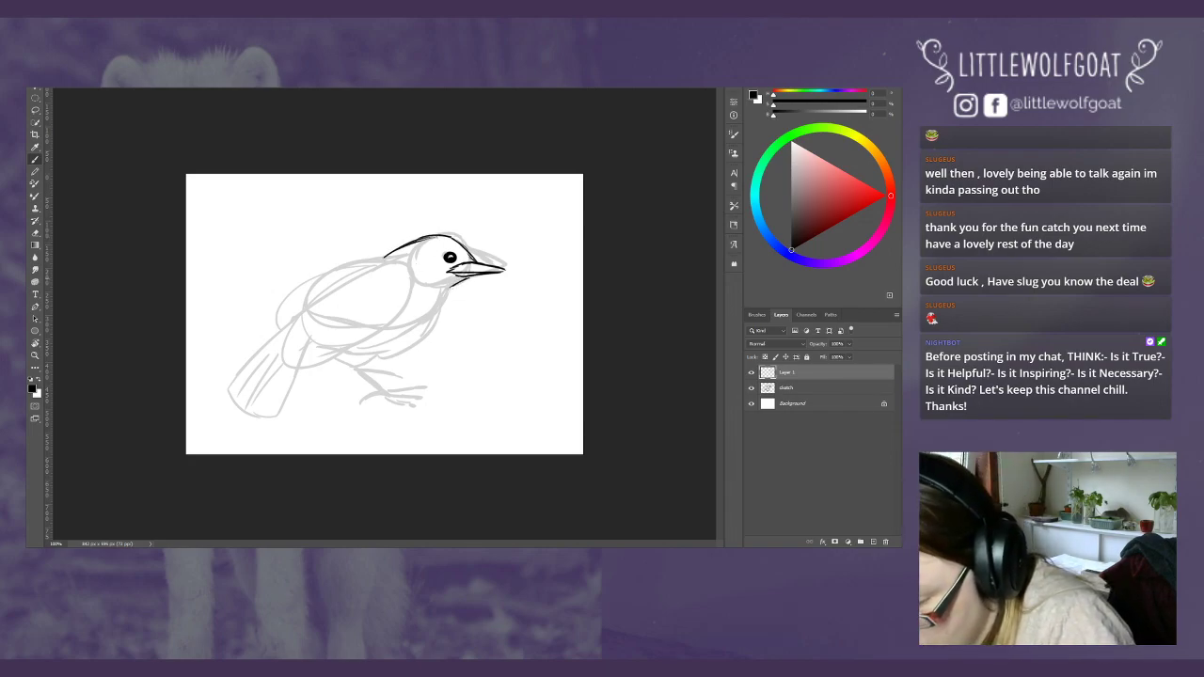
left_click_drag(452, 284, 442, 295)
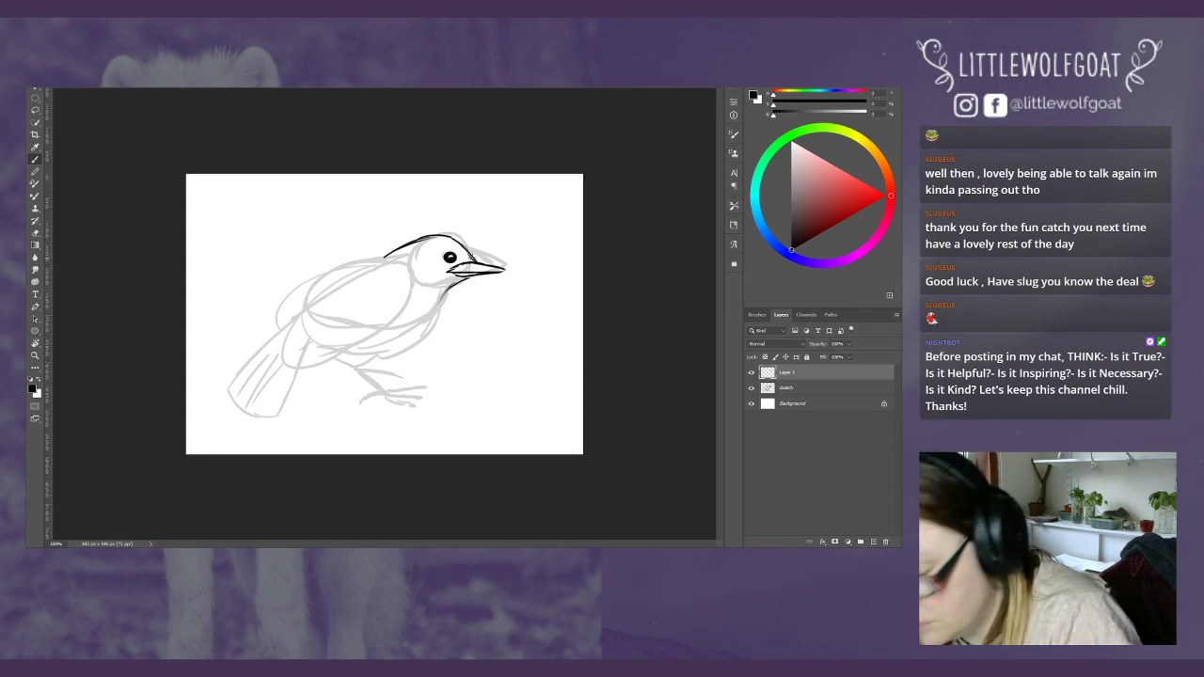
mouse_move(410, 257)
left_mouse_down()
mouse_move(395, 284)
mouse_move(407, 279)
mouse_move(432, 317)
left_mouse_up()
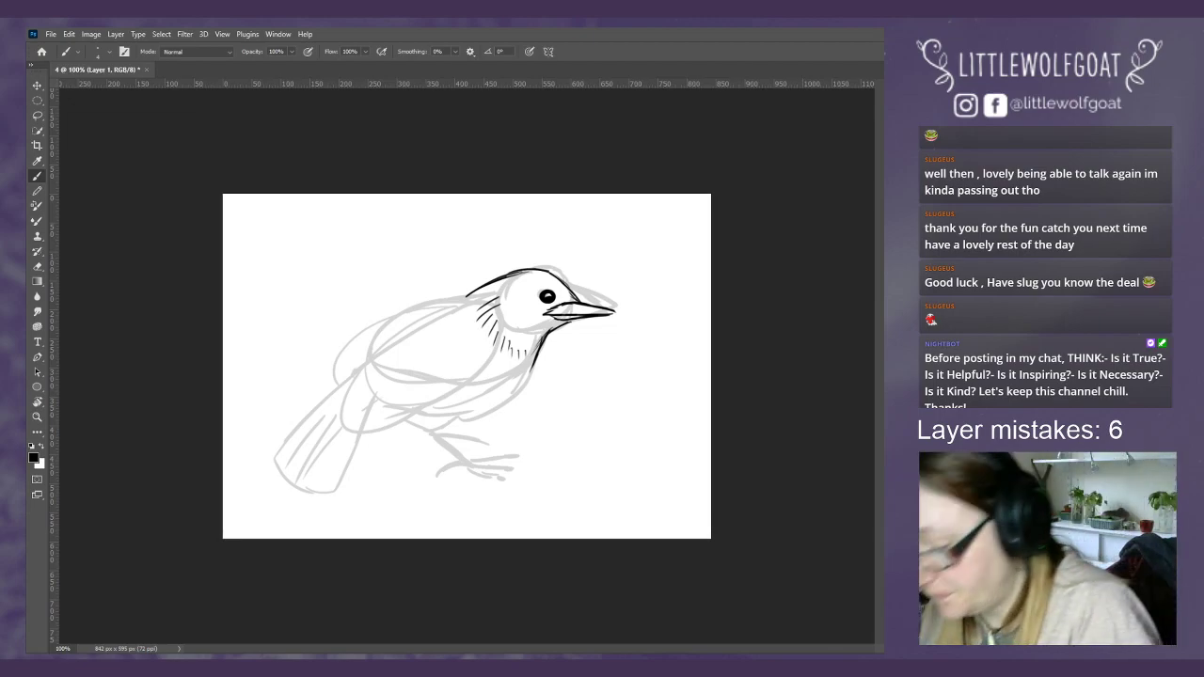
- Ink the curved breast line, the back and the two folded wings with long tips reaching over the tail
left_click_drag(533, 363, 516, 395)
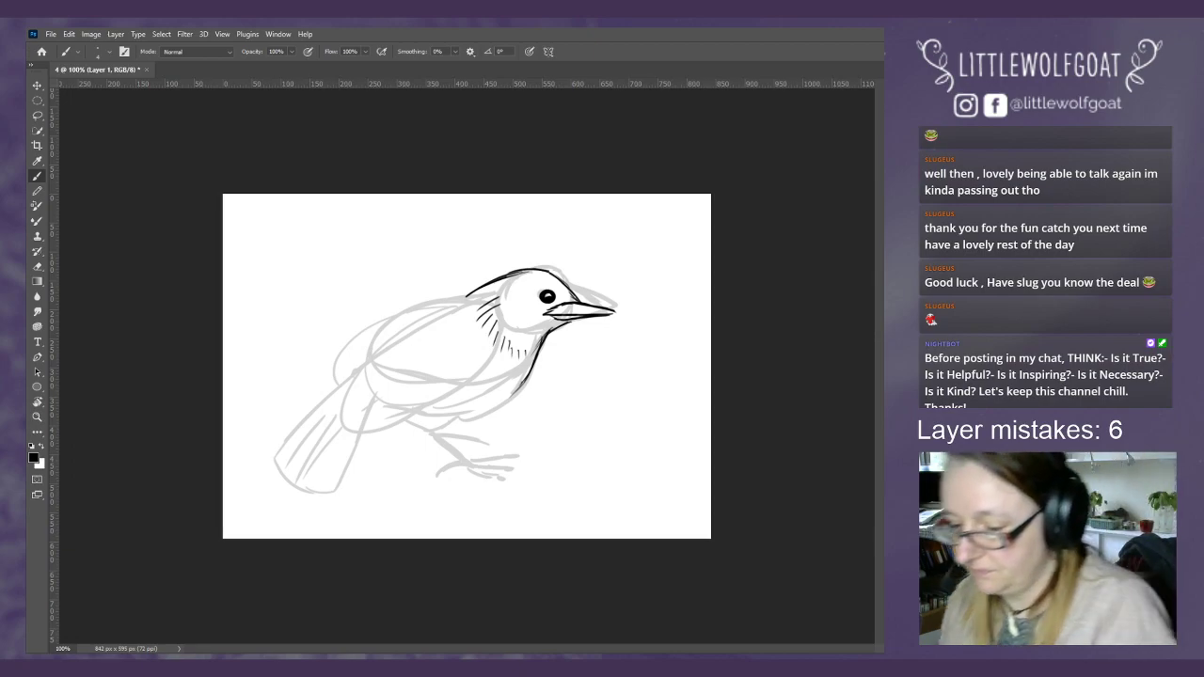
mouse_move(520, 386)
left_mouse_down()
mouse_move(508, 404)
mouse_move(448, 429)
left_mouse_up()
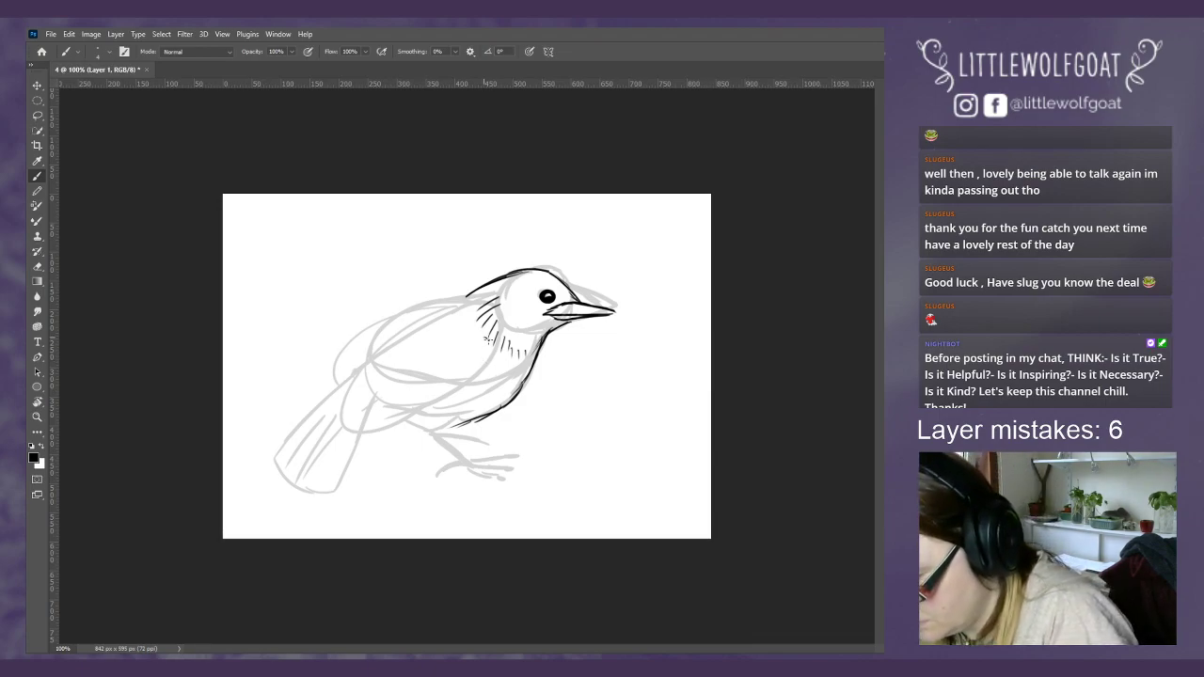
mouse_move(488, 339)
left_mouse_down()
mouse_move(475, 384)
mouse_move(486, 381)
mouse_move(446, 408)
mouse_move(463, 399)
mouse_move(327, 421)
left_mouse_up()
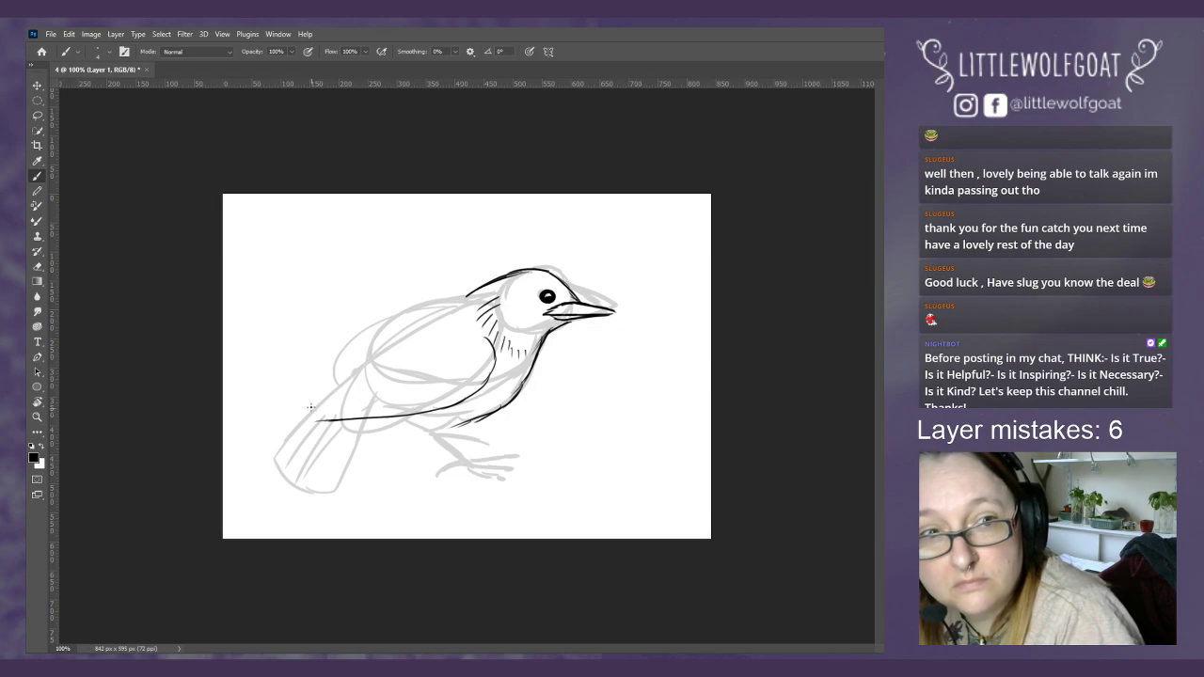
mouse_move(467, 297)
left_mouse_down()
mouse_move(405, 299)
mouse_move(357, 329)
left_mouse_up()
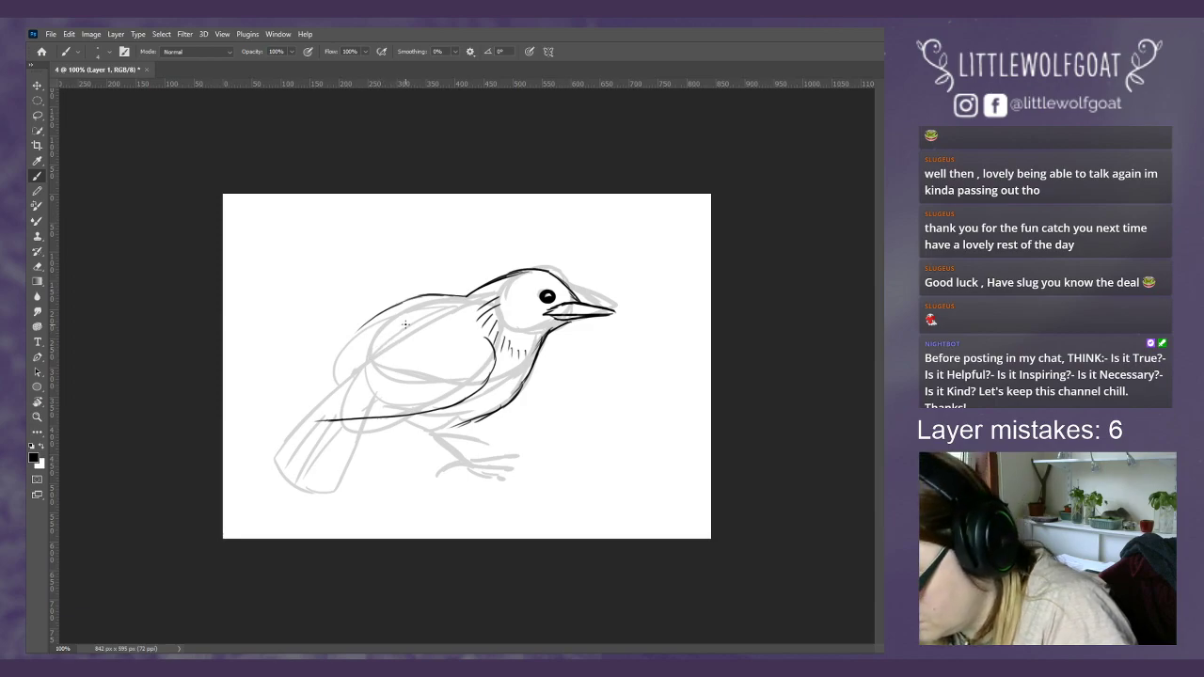
mouse_move(406, 325)
left_mouse_down()
mouse_move(291, 413)
mouse_move(343, 423)
left_mouse_up()
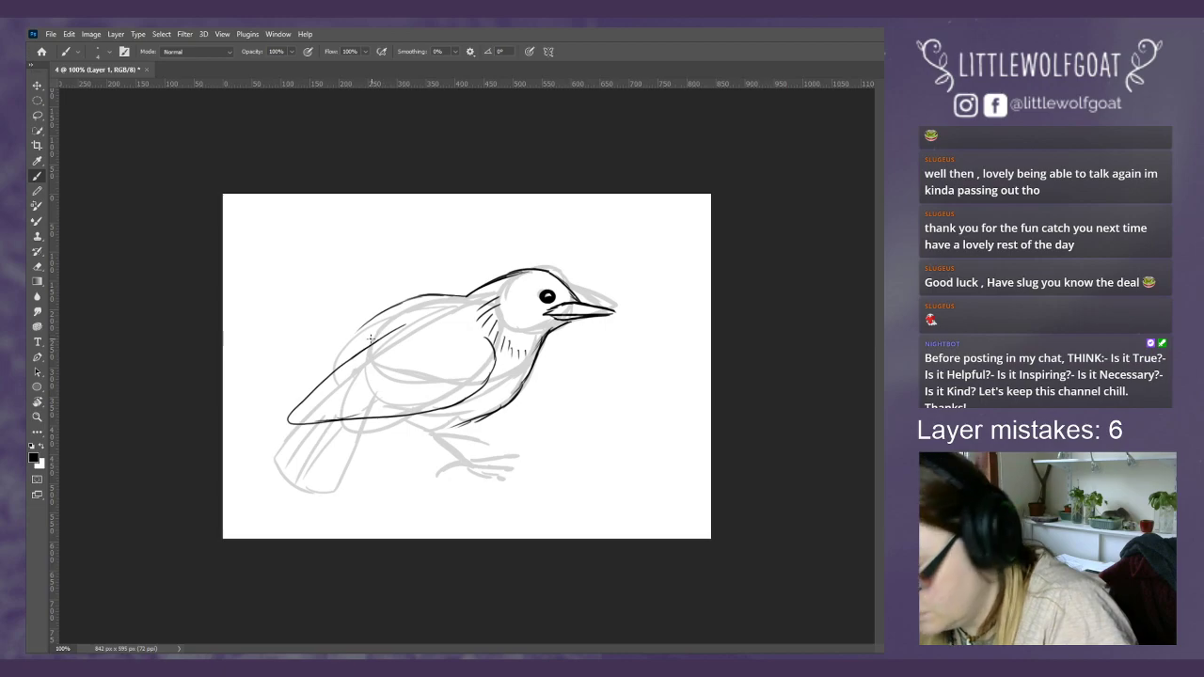
mouse_move(367, 326)
left_mouse_down()
mouse_move(279, 401)
mouse_move(324, 388)
left_mouse_up()
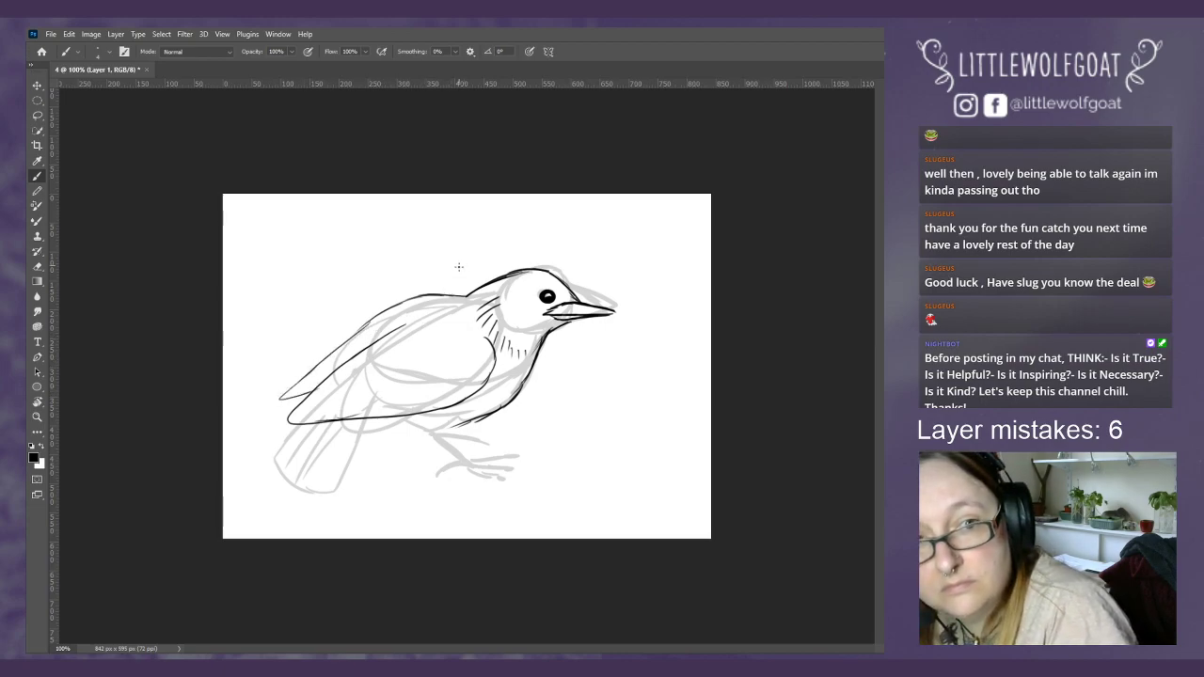
- Add short feather strokes across the back and upper wing, and ink the belly curve below the wing
mouse_move(470, 293)
left_mouse_down()
mouse_move(389, 297)
mouse_move(372, 313)
mouse_move(416, 341)
mouse_move(421, 372)
mouse_move(435, 350)
mouse_move(438, 381)
mouse_move(468, 348)
mouse_move(466, 367)
left_mouse_up()
left_click_drag(481, 338, 475, 352)
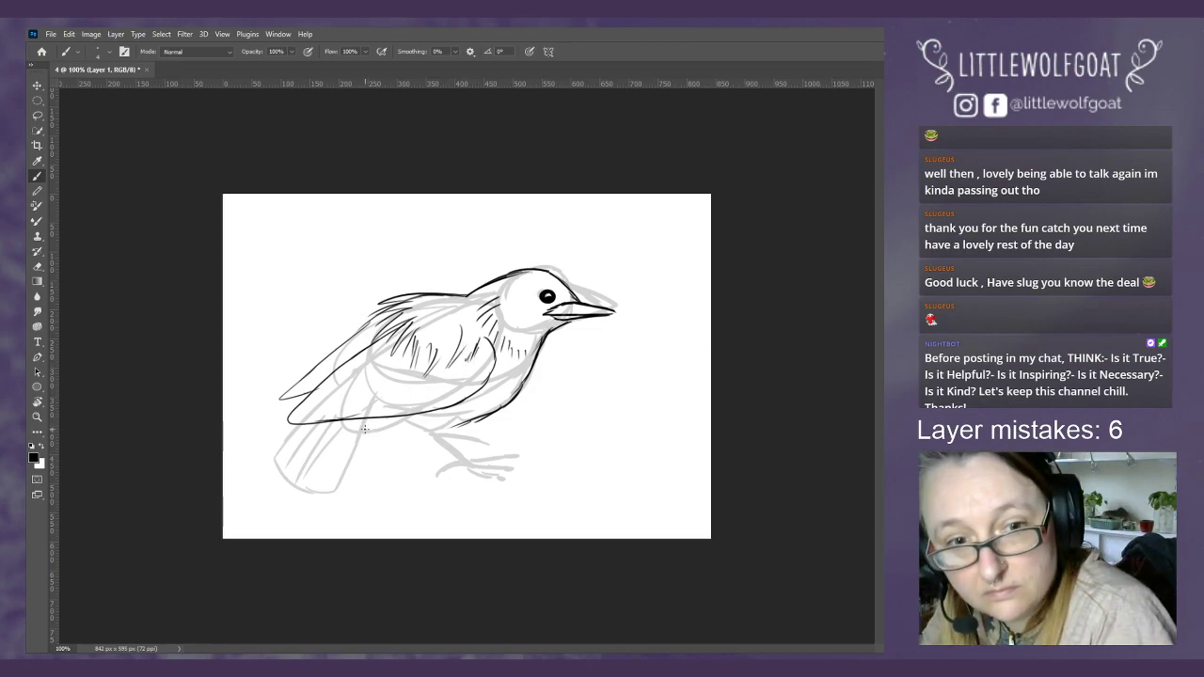
mouse_move(370, 433)
left_mouse_down()
mouse_move(410, 446)
mouse_move(465, 441)
mouse_move(514, 401)
mouse_move(532, 363)
left_mouse_up()
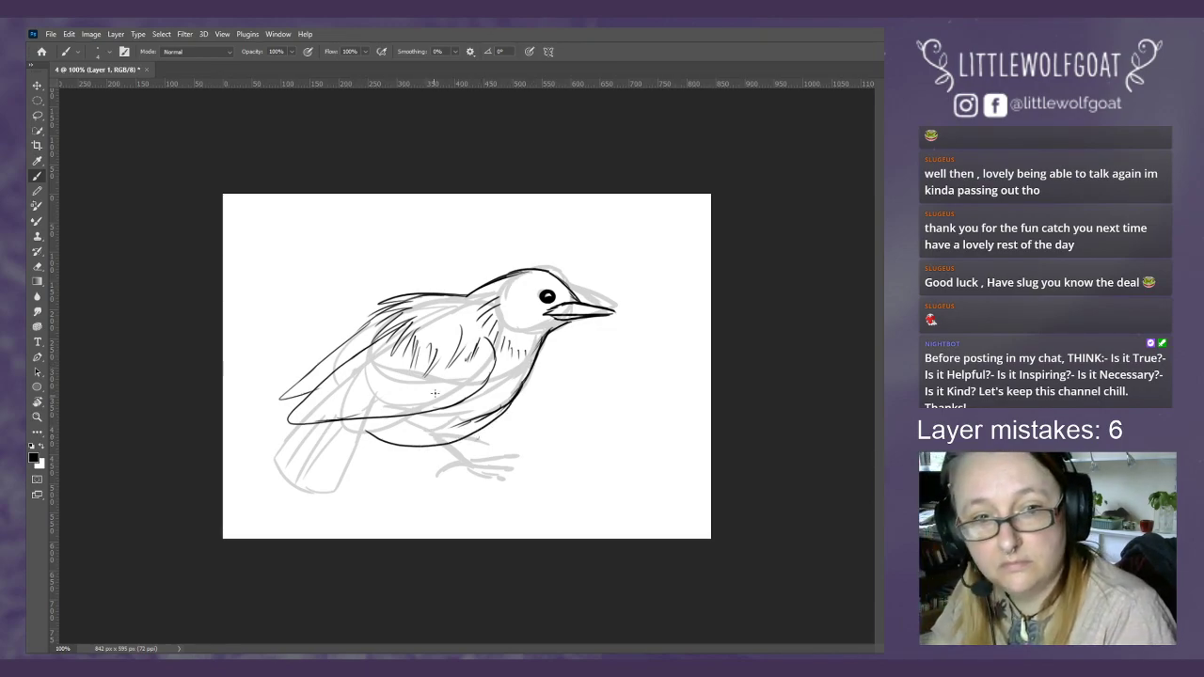
- Ink the fanned tail with its long feather lines and short overlapping feathers at the base, plus a line down from the breast
mouse_move(357, 438)
left_mouse_down()
mouse_move(320, 475)
mouse_move(327, 466)
left_mouse_up()
mouse_move(292, 436)
left_mouse_down()
mouse_move(253, 470)
mouse_move(303, 504)
mouse_move(329, 494)
mouse_move(364, 422)
mouse_move(316, 450)
mouse_move(340, 446)
mouse_move(310, 437)
mouse_move(286, 466)
mouse_move(298, 461)
mouse_move(278, 496)
left_mouse_up()
mouse_move(327, 440)
left_mouse_down()
mouse_move(298, 506)
mouse_move(322, 491)
left_mouse_up()
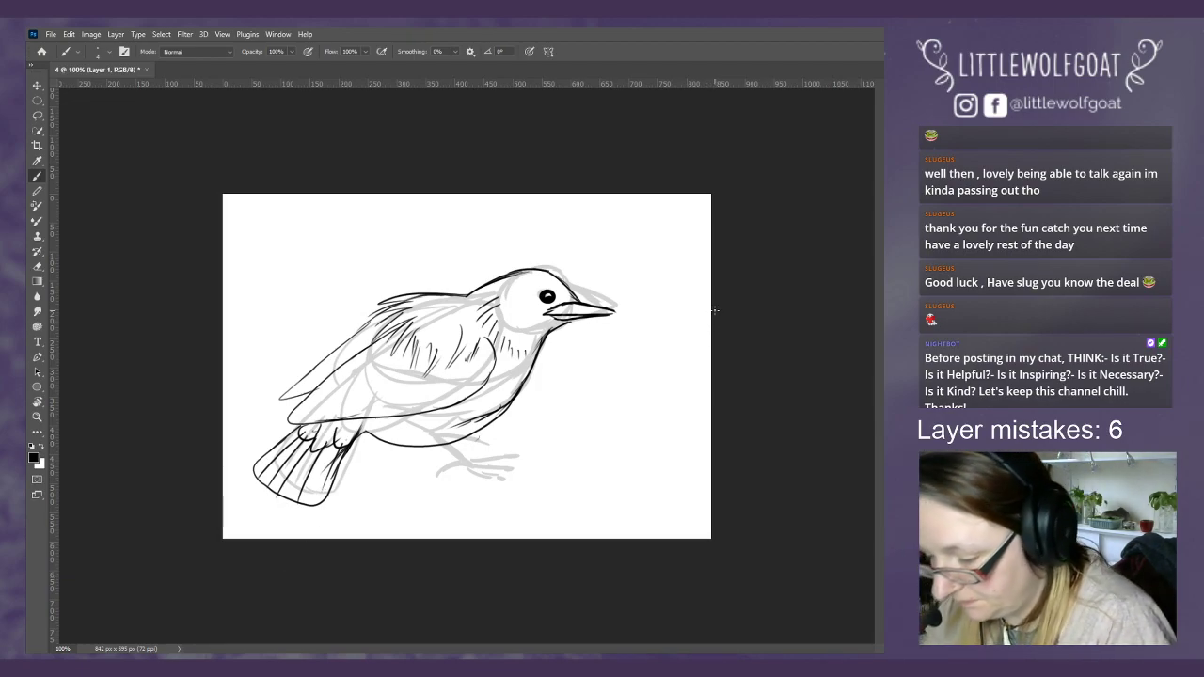
left_click_drag(526, 385, 523, 437)
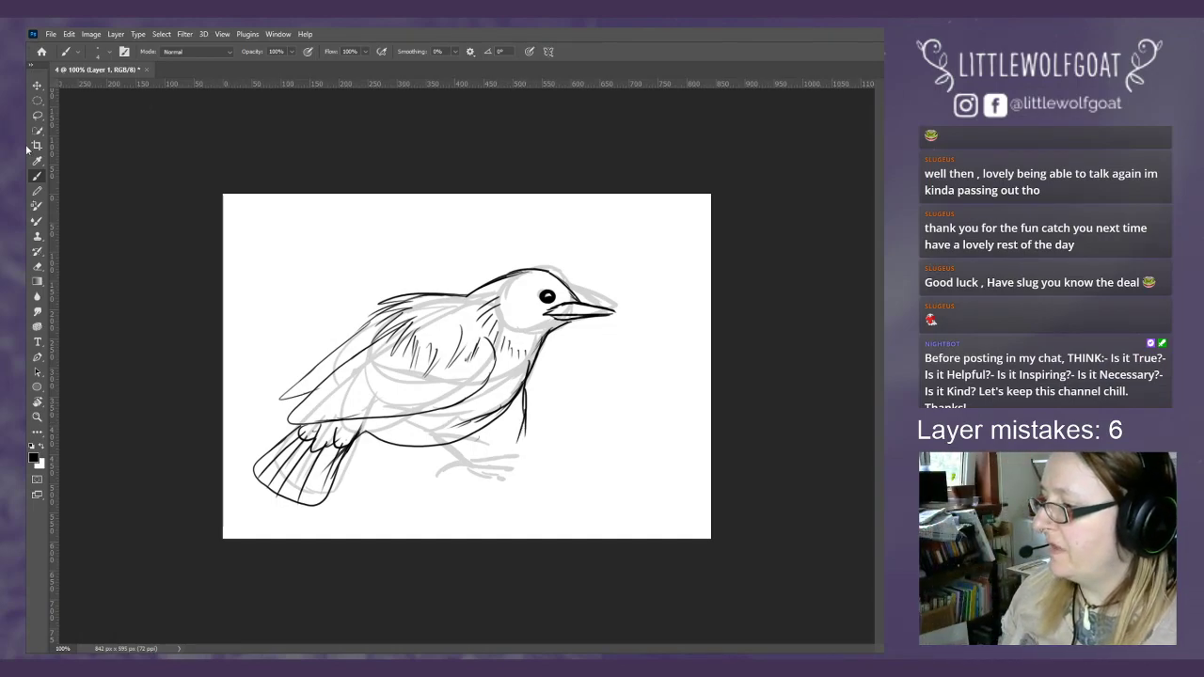
- Close the bird document without saving and create a new document from the recent 60 x 86 cm, 300 ppi preset
left_click(146, 69)
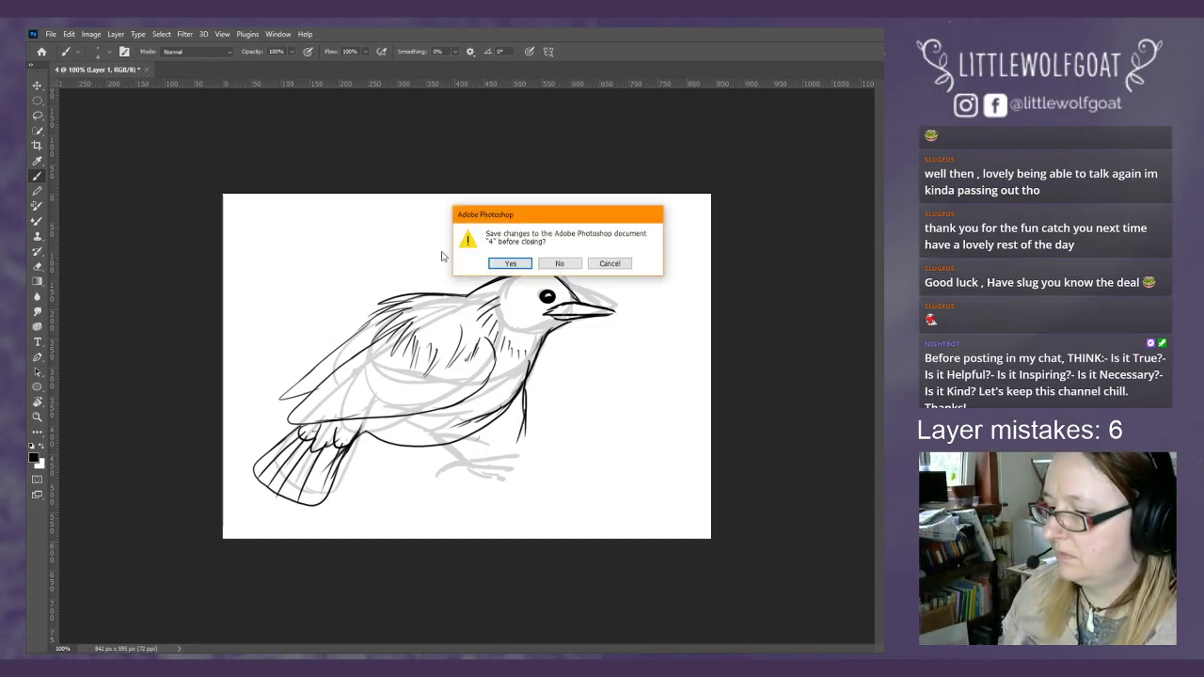
left_click(557, 264)
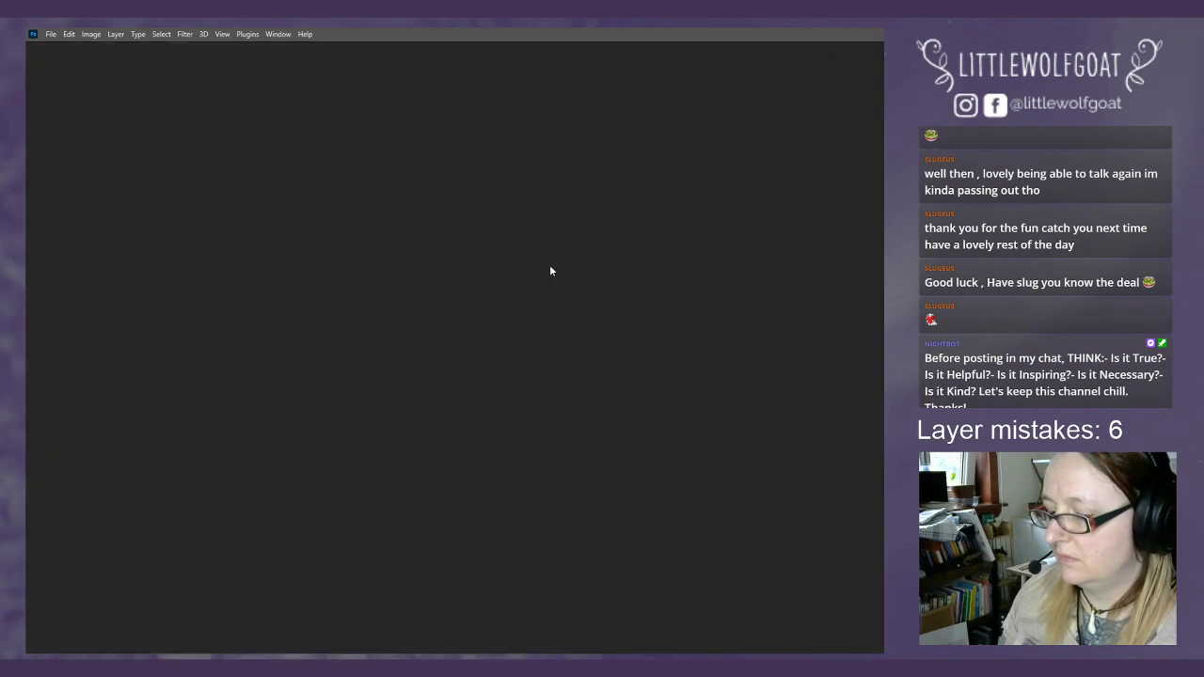
left_click(66, 285)
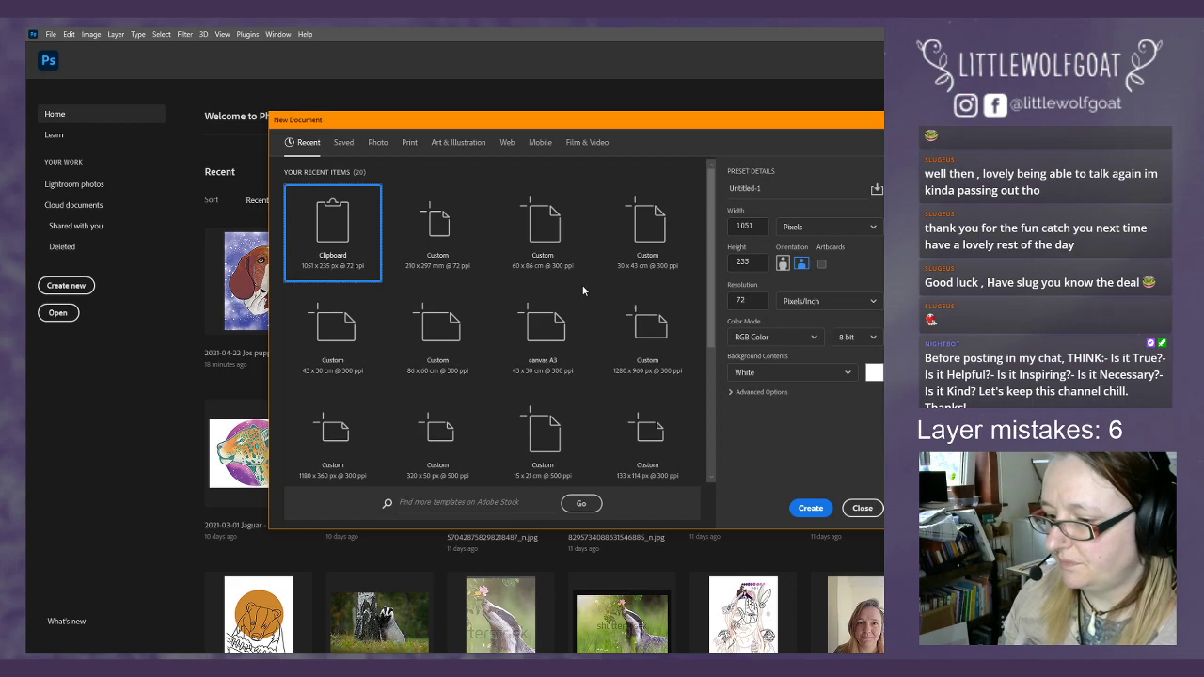
double_click(543, 235)
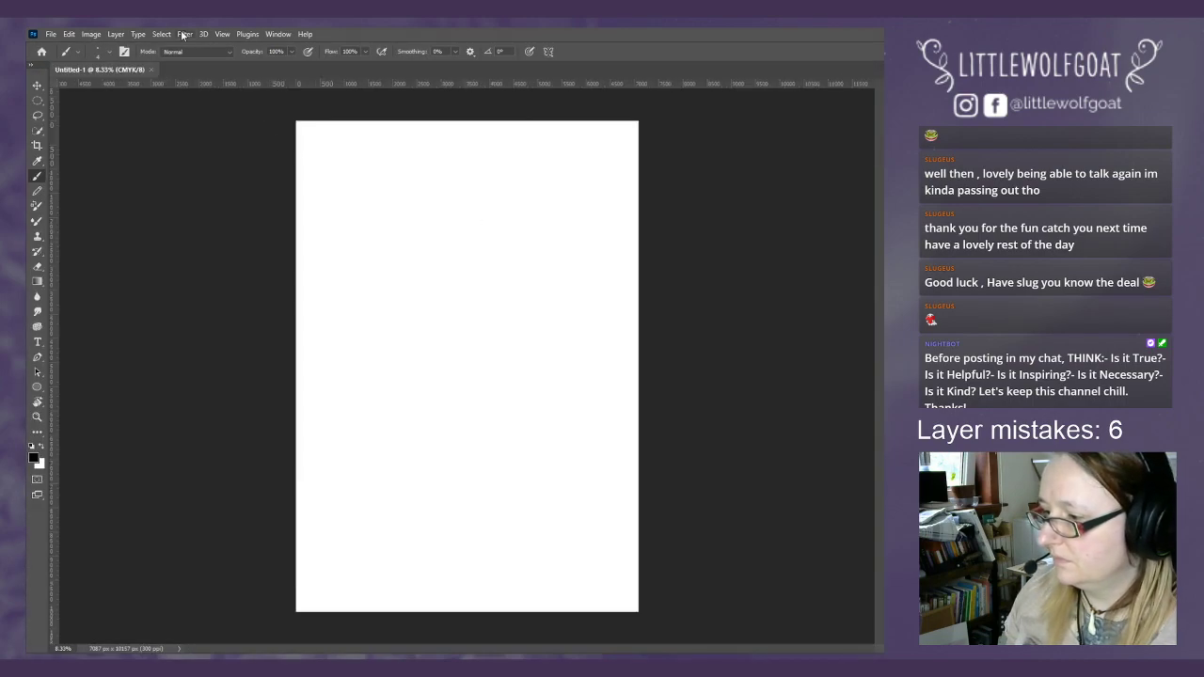
- Rotate the blank canvas 90° clockwise to landscape and fit it on screen
left_click(220, 35)
mouse_move(92, 33)
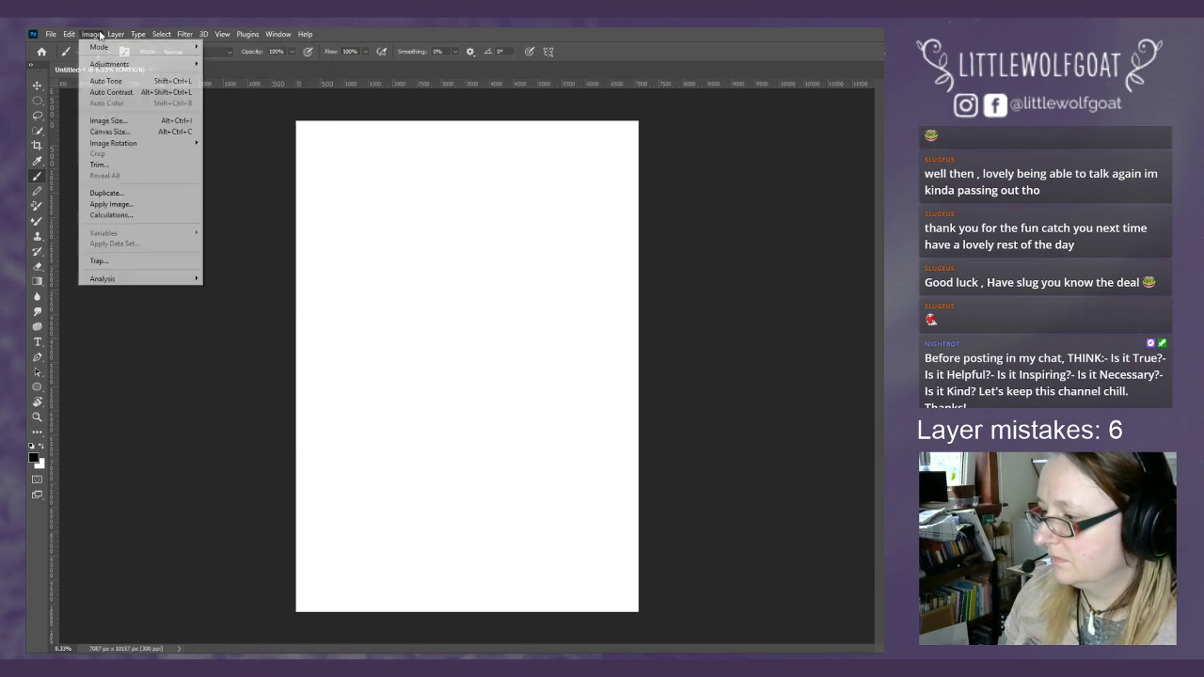
mouse_move(118, 143)
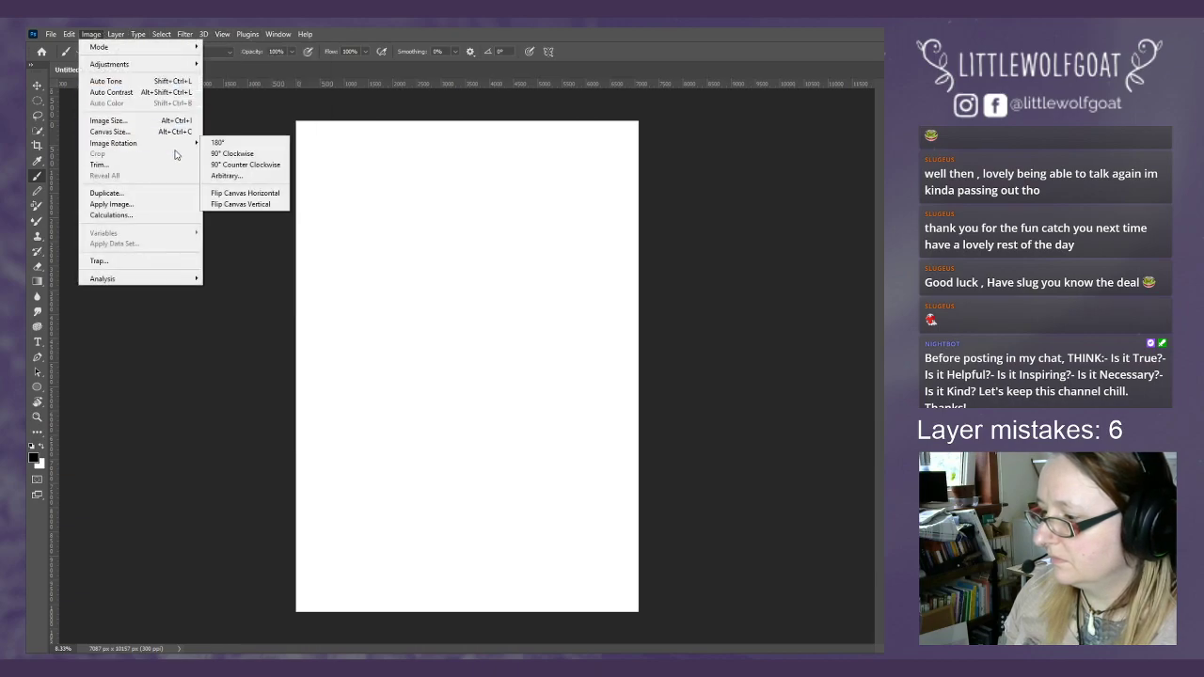
left_click(243, 154)
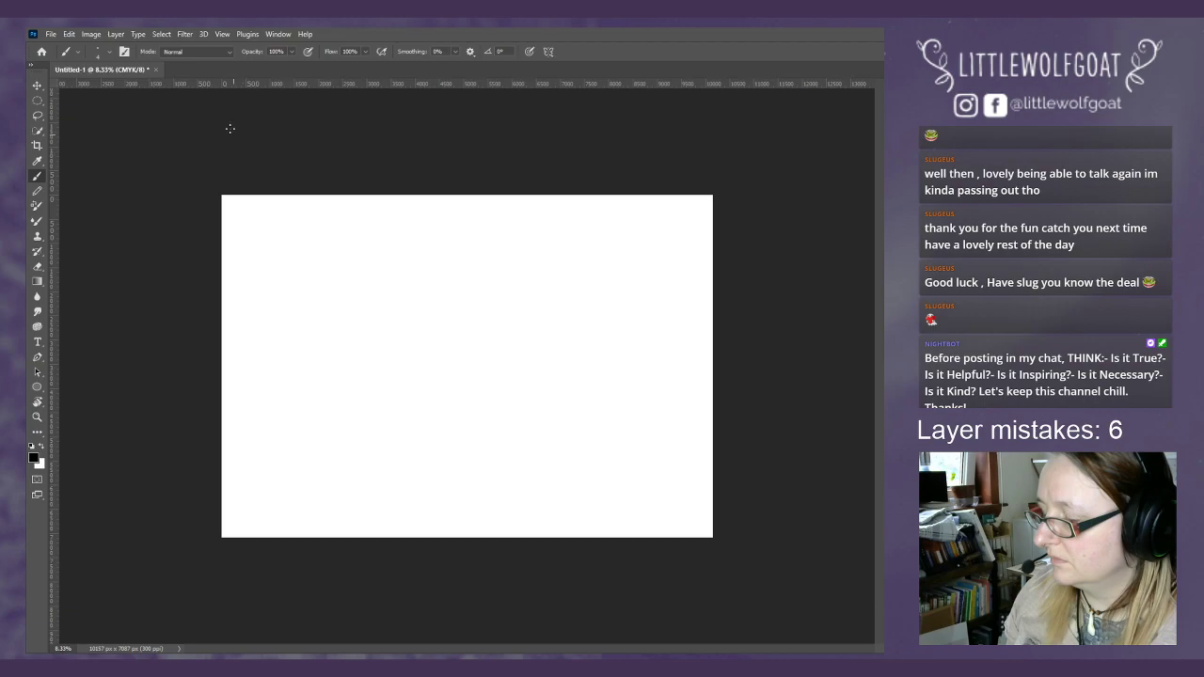
left_click(223, 35)
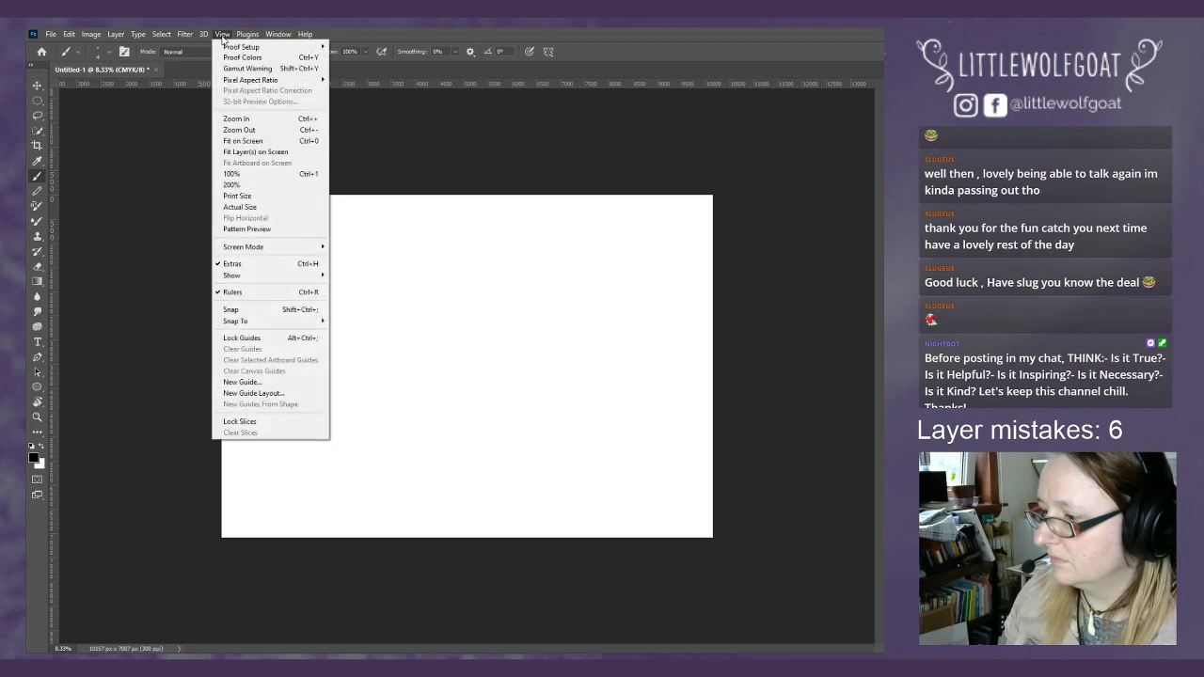
left_click(237, 142)
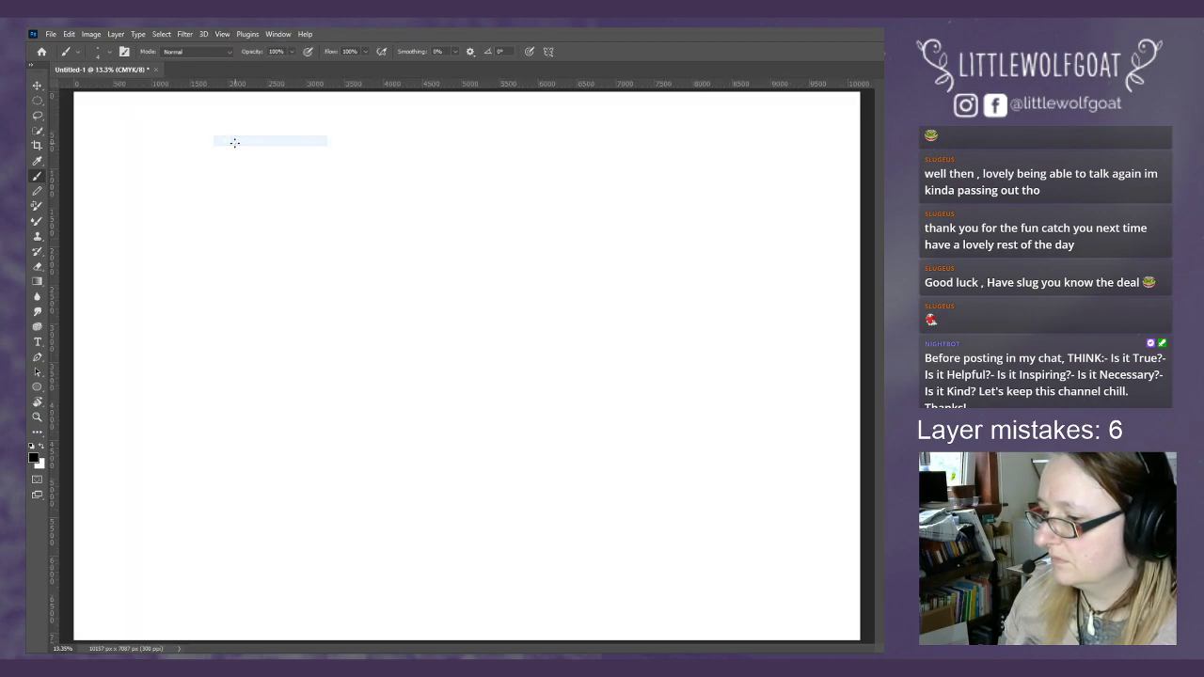
mouse_move(728, 585)
left_mouse_down()
mouse_move(767, 570)
mouse_move(792, 593)
left_mouse_up()
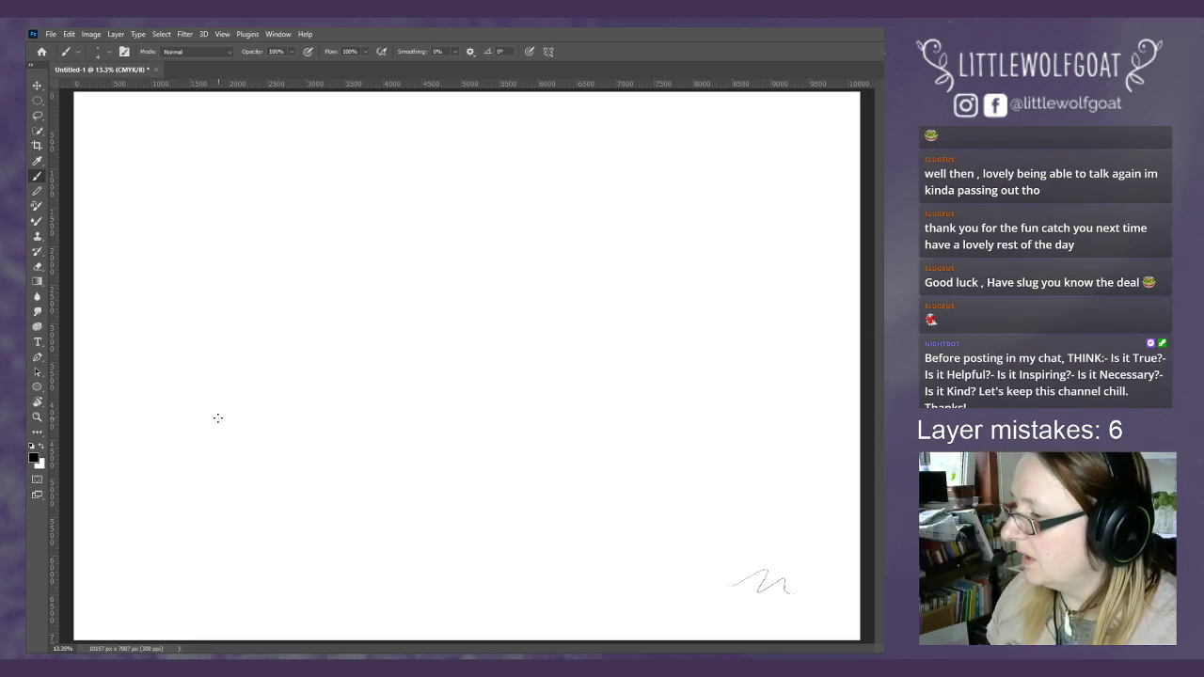
left_click(69, 34)
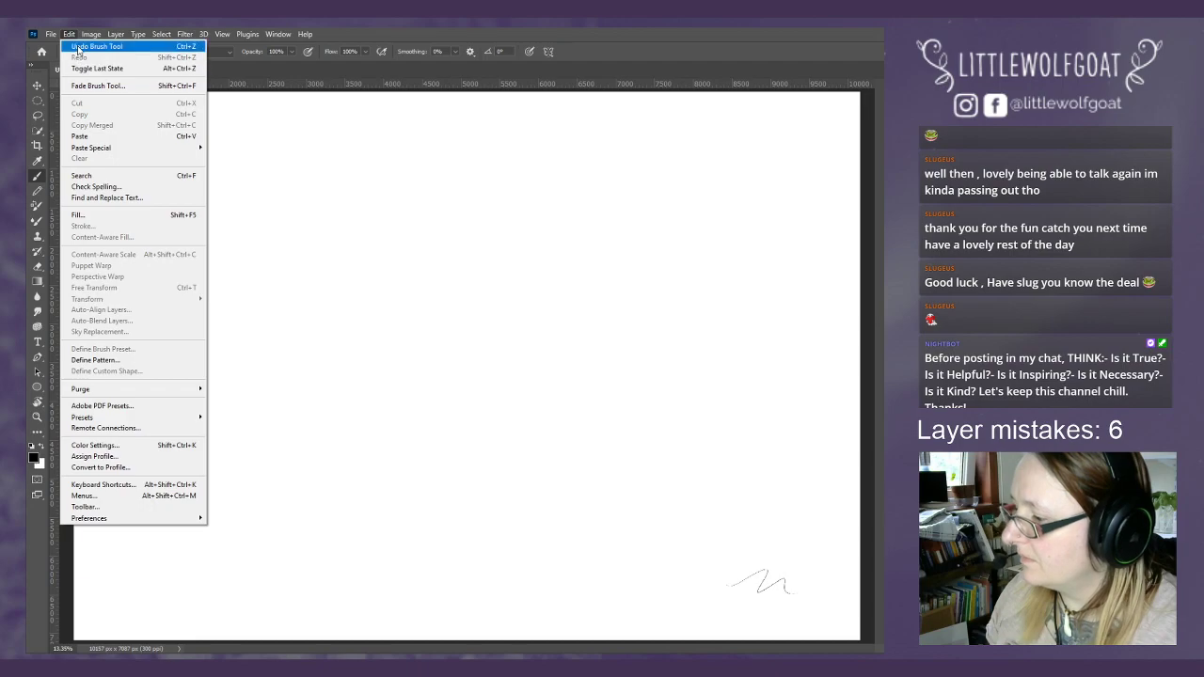
left_click(78, 47)
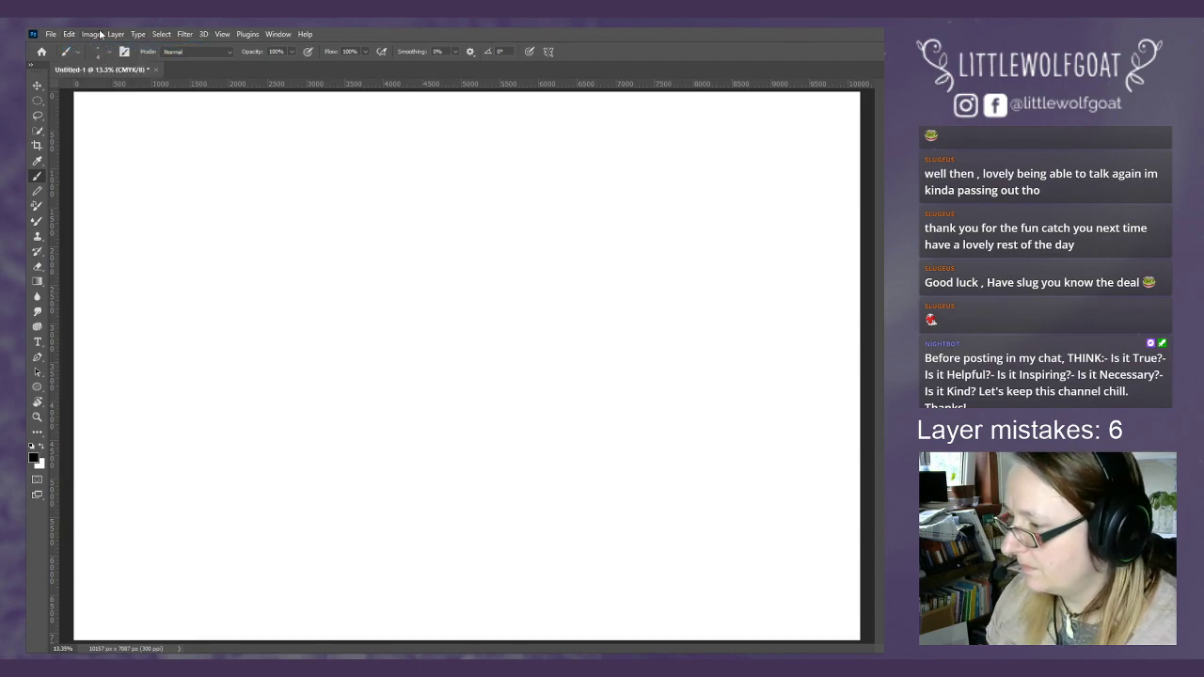
- Add a new layer above the blank background
left_click(100, 34)
mouse_move(121, 49)
left_click(281, 49)
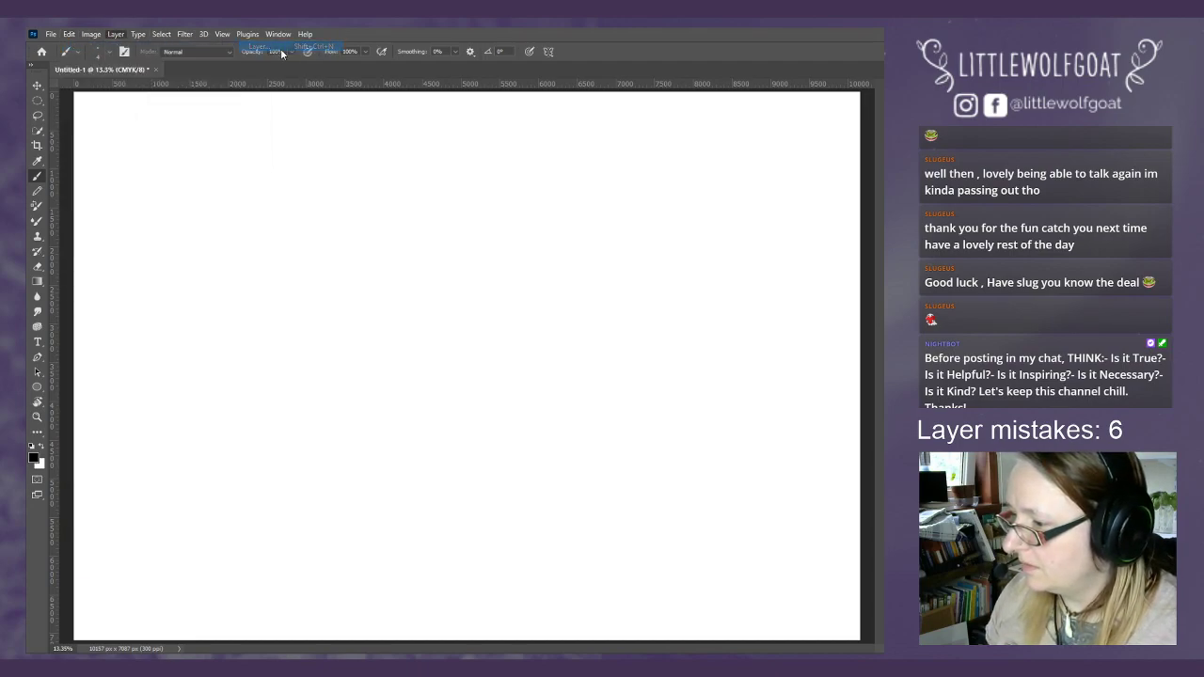
left_click(675, 204)
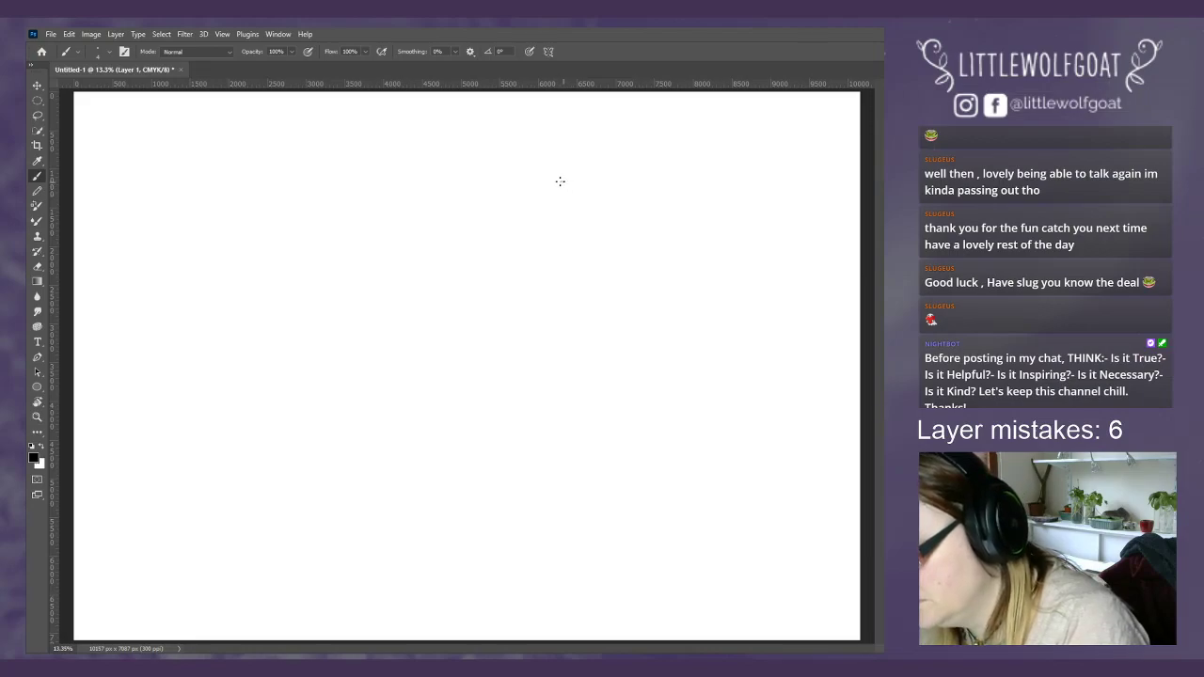
- Sketch the bird's round head with overlapping loose circles, a small eye and a pointed beak facing right
mouse_move(563, 182)
left_mouse_down()
mouse_move(538, 223)
mouse_move(590, 222)
mouse_move(561, 176)
mouse_move(559, 250)
left_mouse_up()
mouse_move(555, 180)
left_mouse_down()
mouse_move(544, 269)
mouse_move(623, 216)
mouse_move(525, 209)
mouse_move(628, 247)
mouse_move(559, 181)
mouse_move(576, 265)
mouse_move(572, 177)
mouse_move(560, 267)
mouse_move(593, 172)
mouse_move(552, 213)
mouse_move(587, 223)
left_mouse_up()
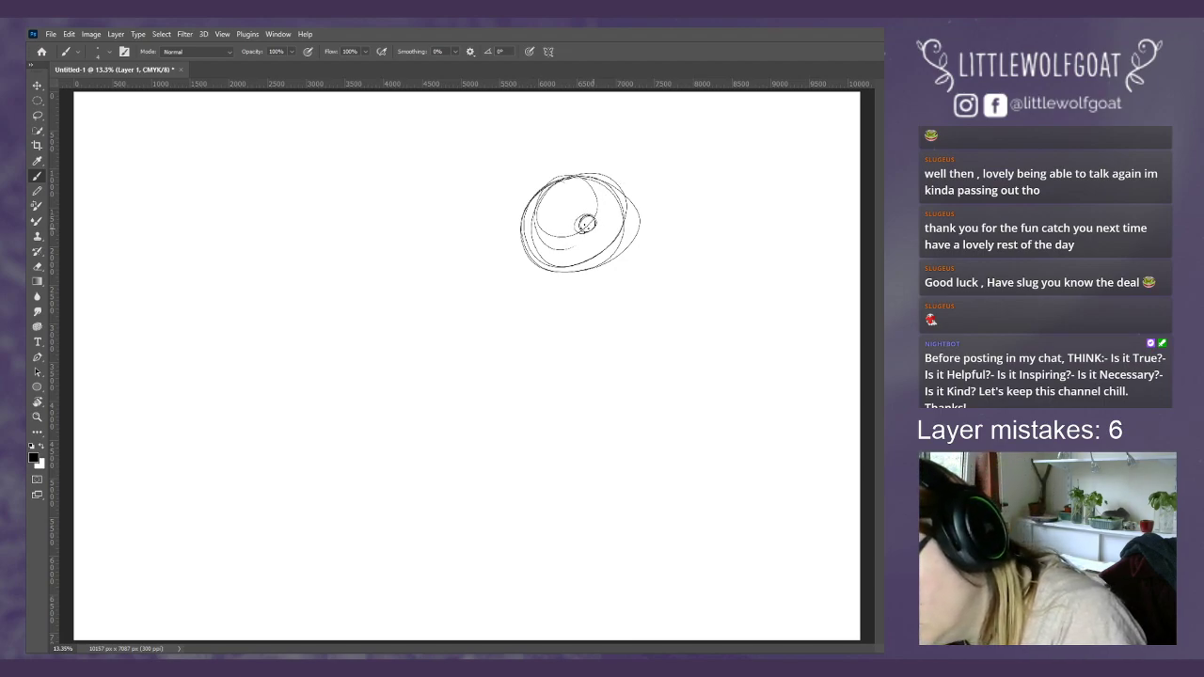
left_click_drag(654, 203, 706, 215)
mouse_move(600, 260)
left_mouse_down()
mouse_move(694, 223)
mouse_move(649, 230)
left_mouse_up()
- Sketch the neck, curved breast, sloping back and long tail, with an oval thigh, a thin leg and a toed foot
mouse_move(544, 188)
left_mouse_down()
mouse_move(517, 220)
mouse_move(505, 269)
left_mouse_up()
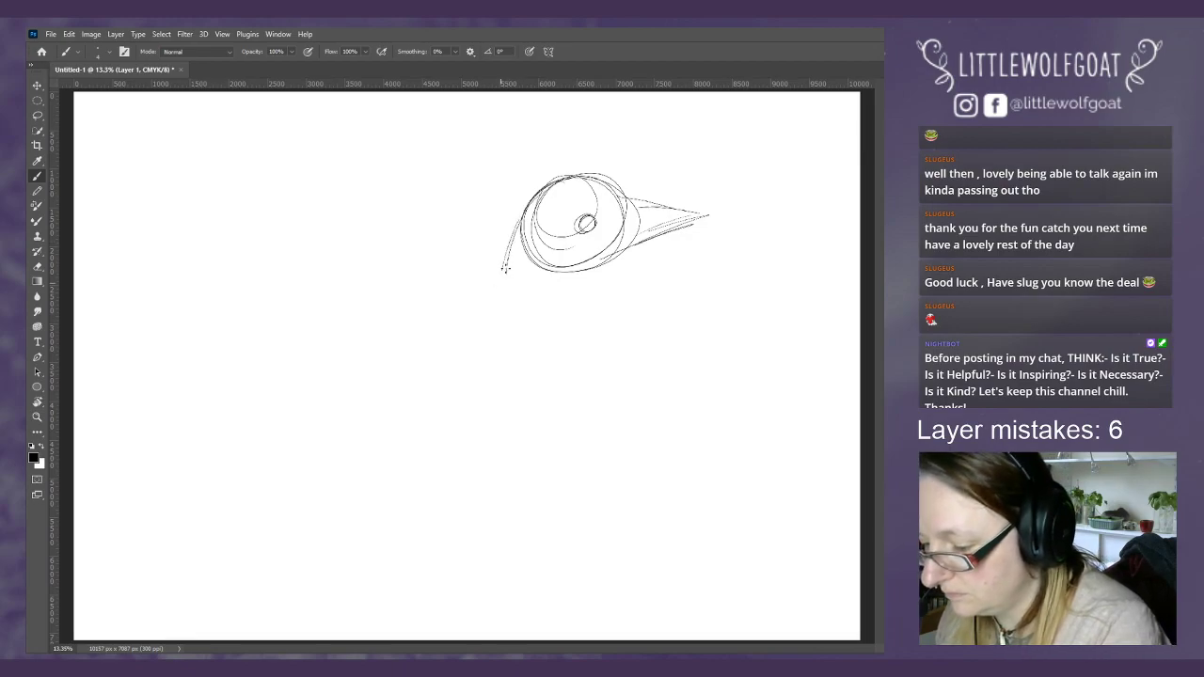
left_click_drag(624, 247, 612, 306)
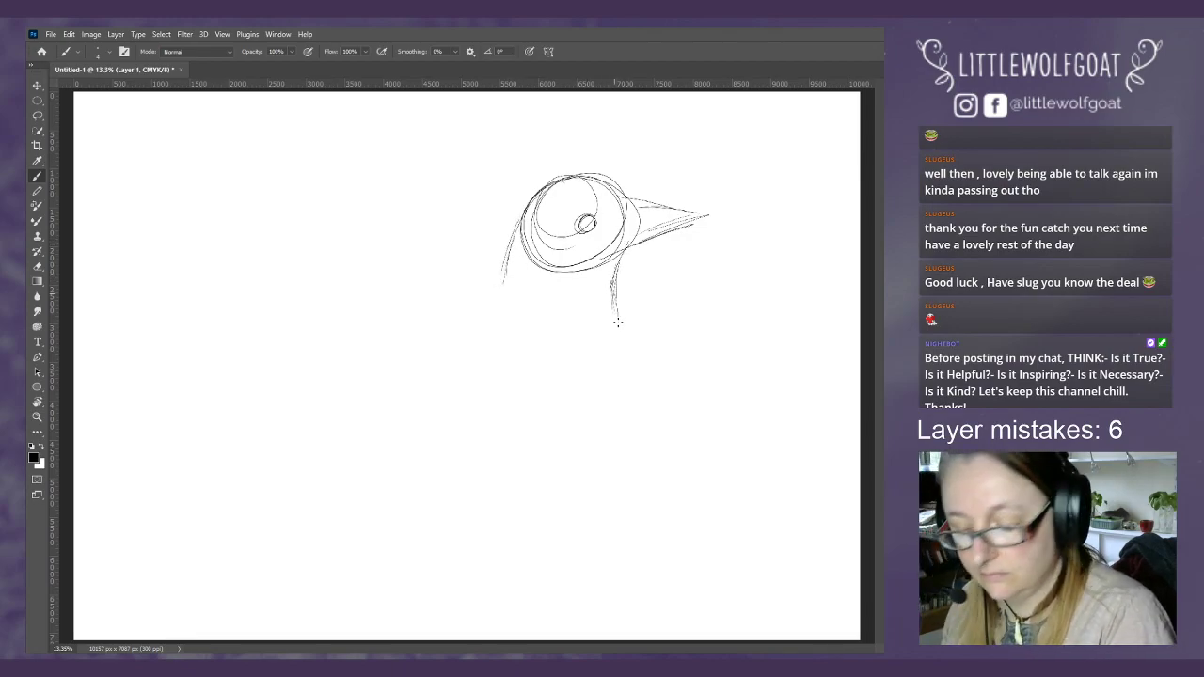
mouse_move(614, 366)
left_mouse_down()
mouse_move(549, 464)
mouse_move(573, 434)
mouse_move(485, 510)
left_mouse_up()
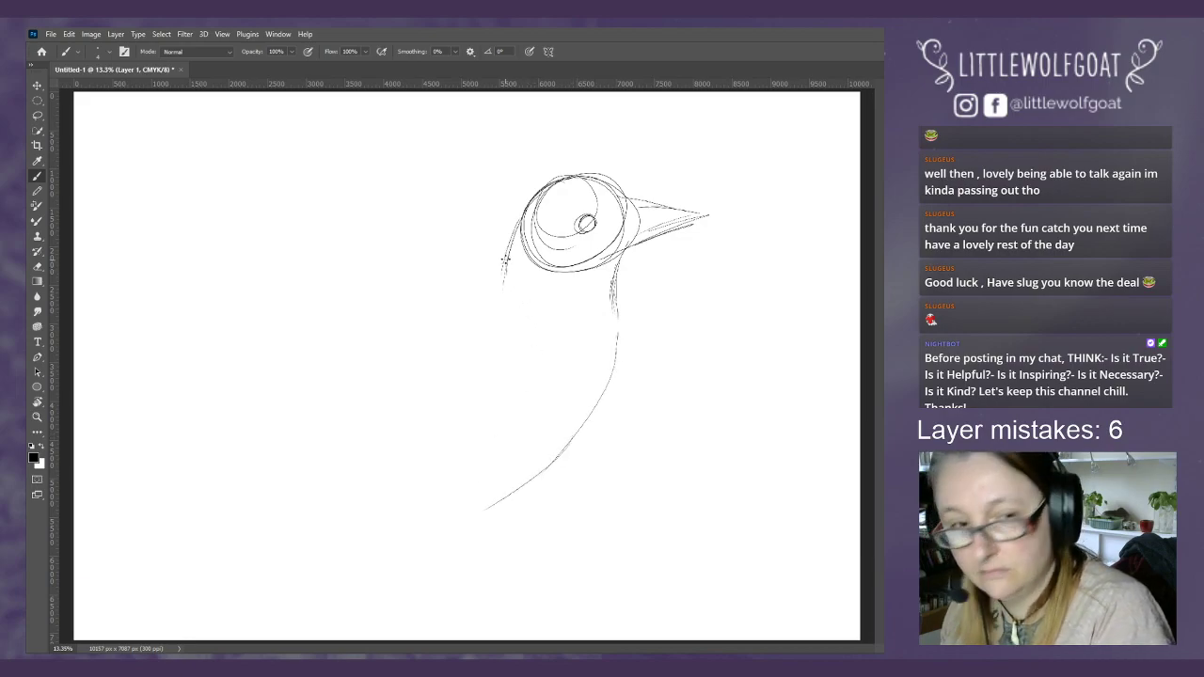
mouse_move(506, 263)
left_mouse_down()
mouse_move(392, 335)
mouse_move(309, 439)
mouse_move(404, 532)
mouse_move(522, 494)
mouse_move(617, 284)
mouse_move(523, 442)
mouse_move(252, 560)
left_mouse_up()
mouse_move(344, 408)
left_mouse_down()
mouse_move(150, 577)
mouse_move(331, 517)
left_mouse_up()
mouse_move(282, 547)
left_mouse_down()
mouse_move(388, 547)
mouse_move(454, 509)
mouse_move(416, 498)
mouse_move(385, 550)
mouse_move(449, 499)
mouse_move(379, 526)
mouse_move(421, 512)
mouse_move(398, 505)
mouse_move(392, 522)
mouse_move(405, 580)
mouse_move(402, 559)
mouse_move(430, 595)
left_mouse_up()
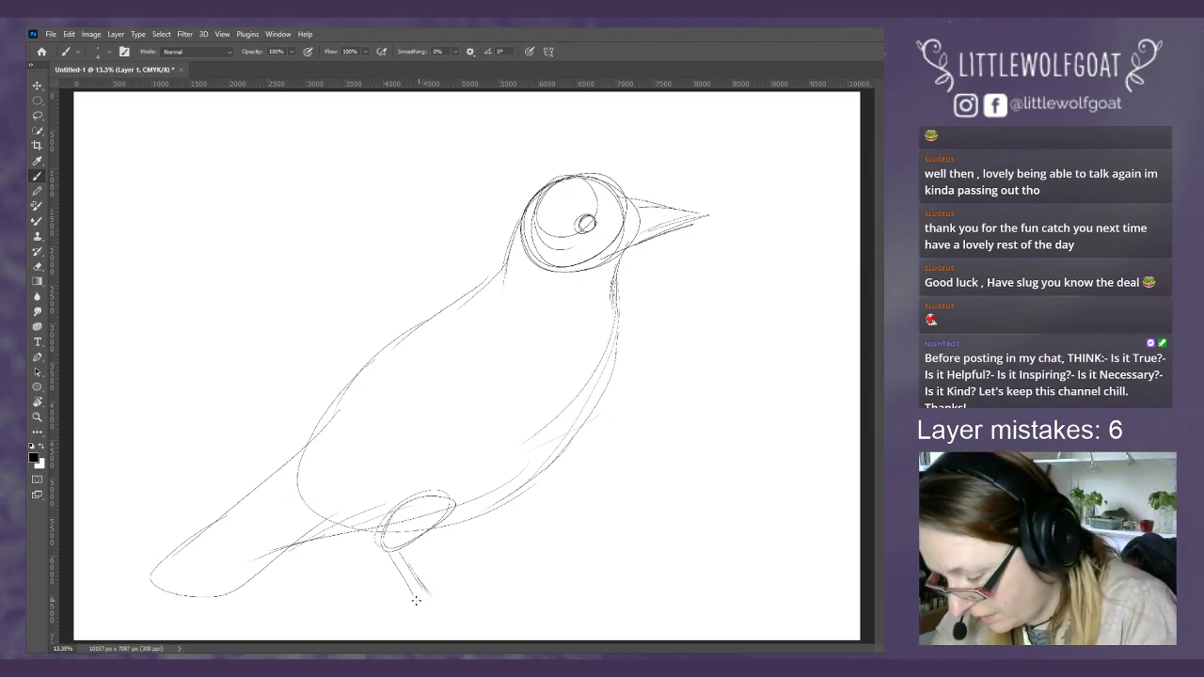
mouse_move(416, 600)
left_mouse_down()
mouse_move(499, 596)
mouse_move(371, 605)
mouse_move(444, 602)
mouse_move(435, 597)
mouse_move(484, 612)
mouse_move(425, 601)
mouse_move(455, 589)
left_mouse_up()
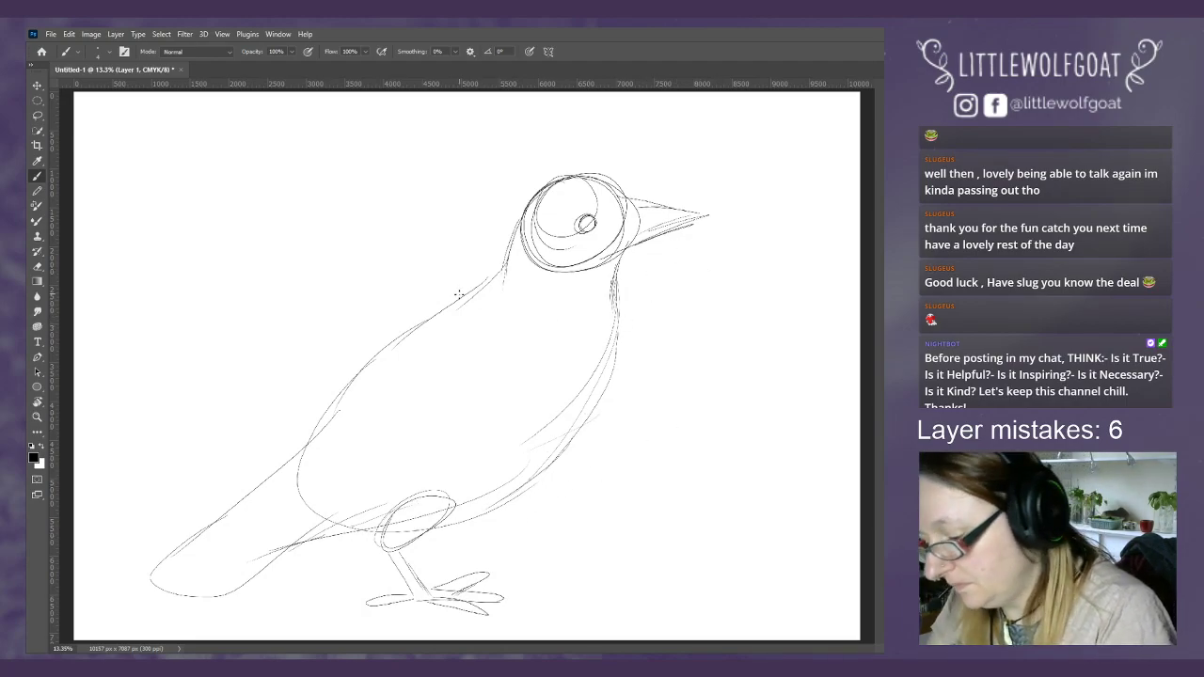
- Add a row of short feather strokes across the shoulder and sketch the folded wing reaching over the tail
mouse_move(391, 350)
left_mouse_down()
mouse_move(389, 380)
mouse_move(413, 344)
mouse_move(402, 406)
left_mouse_up()
left_click_drag(438, 336, 429, 395)
mouse_move(448, 346)
left_mouse_down()
mouse_move(442, 381)
mouse_move(458, 400)
left_mouse_up()
left_click_drag(466, 337, 472, 397)
mouse_move(488, 341)
left_mouse_down()
mouse_move(484, 387)
mouse_move(499, 384)
left_mouse_up()
left_click_drag(516, 325, 509, 358)
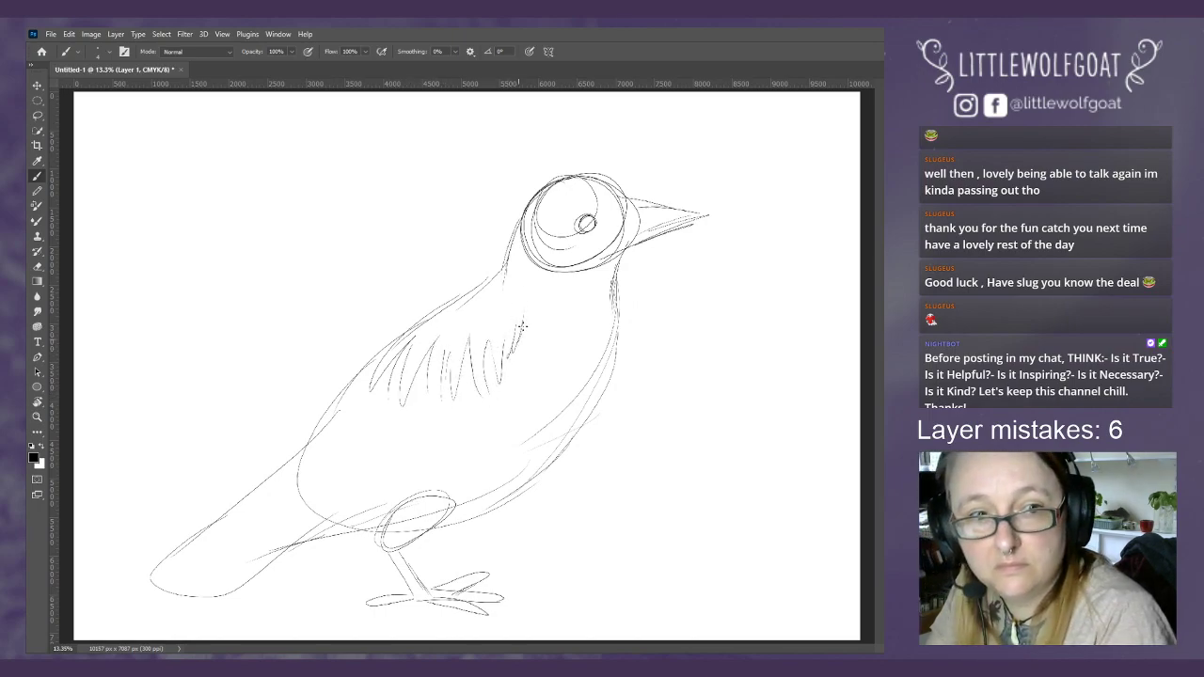
left_click_drag(527, 311, 519, 339)
mouse_move(532, 303)
left_mouse_down()
mouse_move(523, 323)
mouse_move(577, 359)
mouse_move(563, 412)
mouse_move(508, 455)
mouse_move(415, 487)
mouse_move(209, 514)
left_mouse_up()
mouse_move(367, 368)
left_mouse_down()
mouse_move(210, 512)
mouse_move(253, 521)
mouse_move(463, 474)
mouse_move(557, 414)
mouse_move(566, 333)
mouse_move(580, 363)
left_mouse_up()
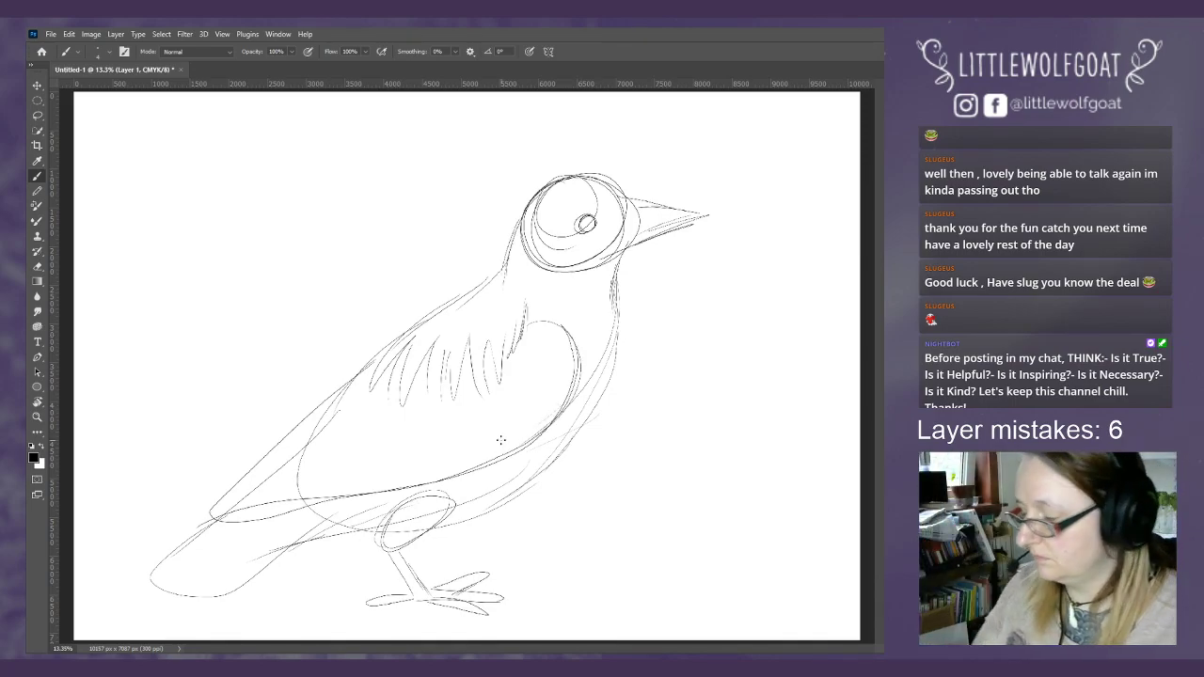
- Move the bird sketch upward and slightly right on the canvas with Free Transform, keeping its size
left_click(86, 35)
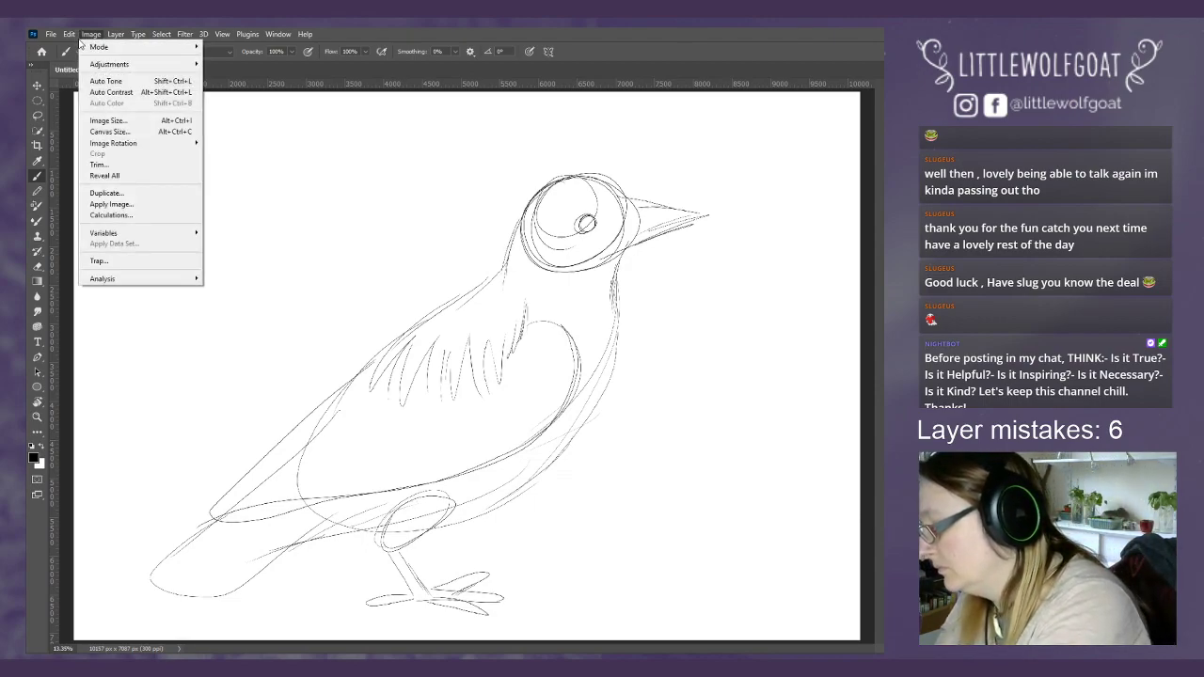
left_click(68, 35)
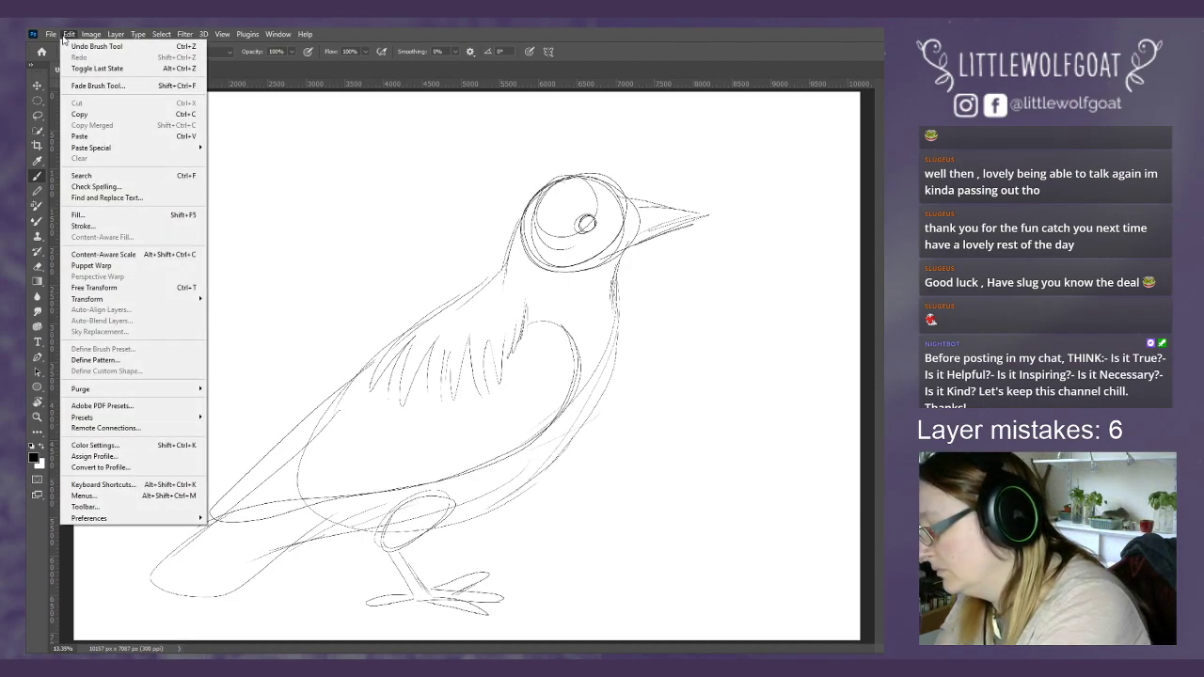
left_click(101, 287)
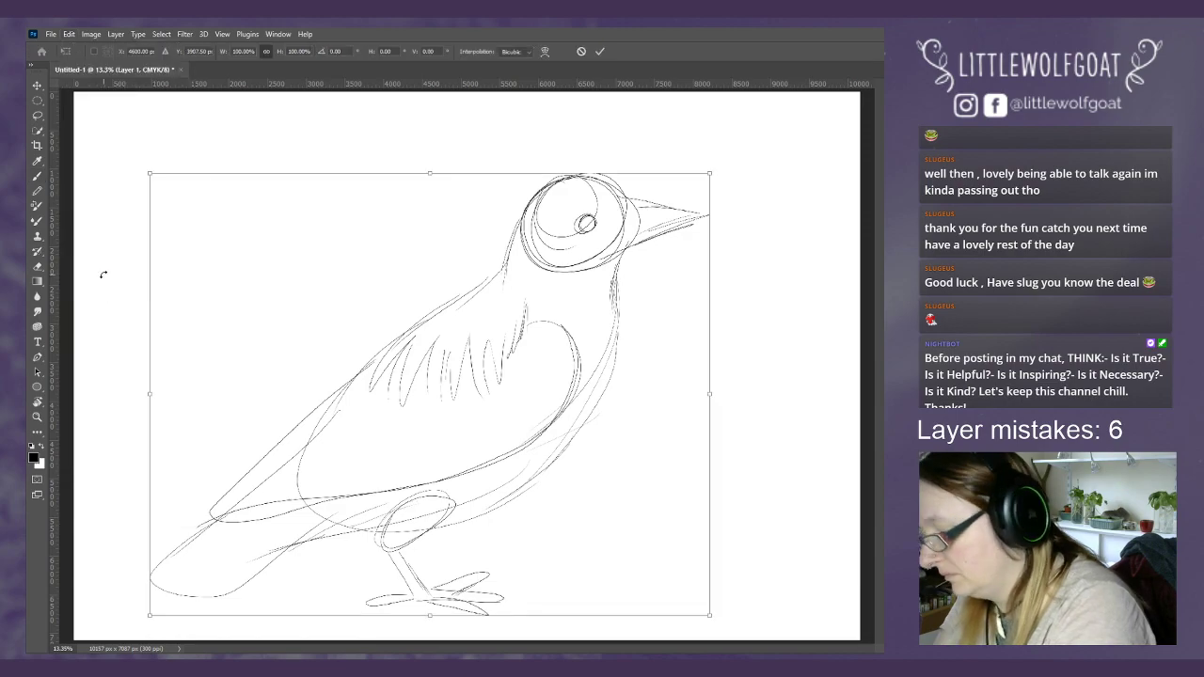
mouse_move(488, 403)
left_mouse_down()
mouse_move(492, 349)
mouse_move(510, 338)
left_mouse_up()
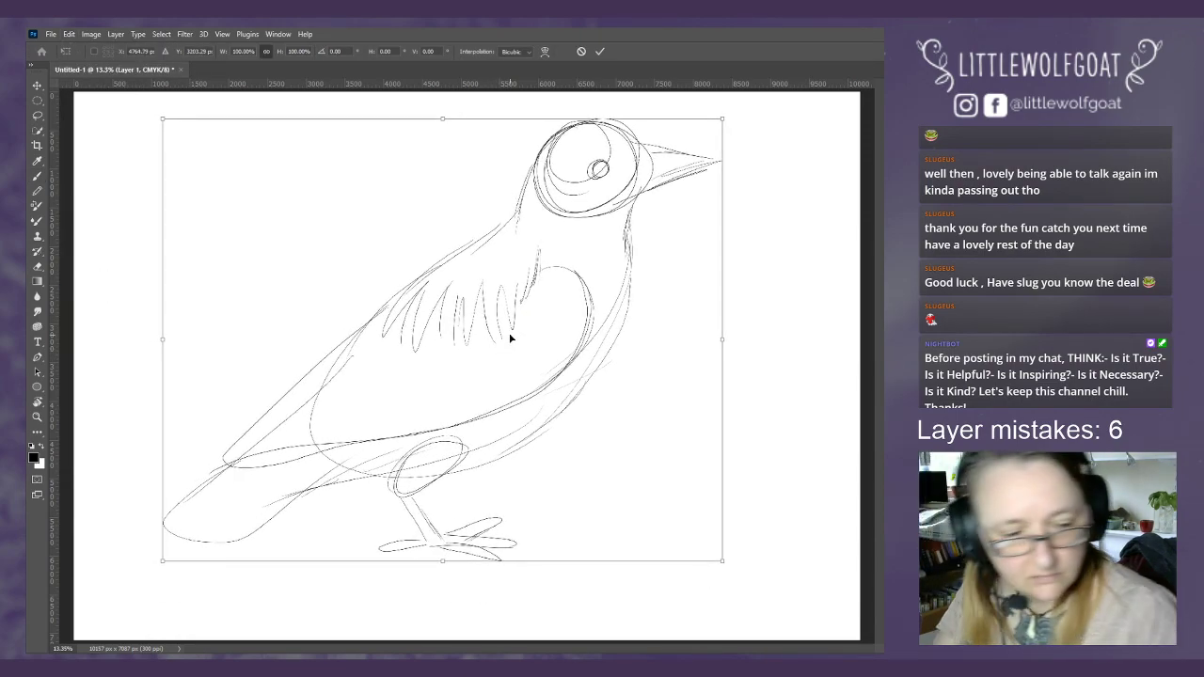
key("Return")
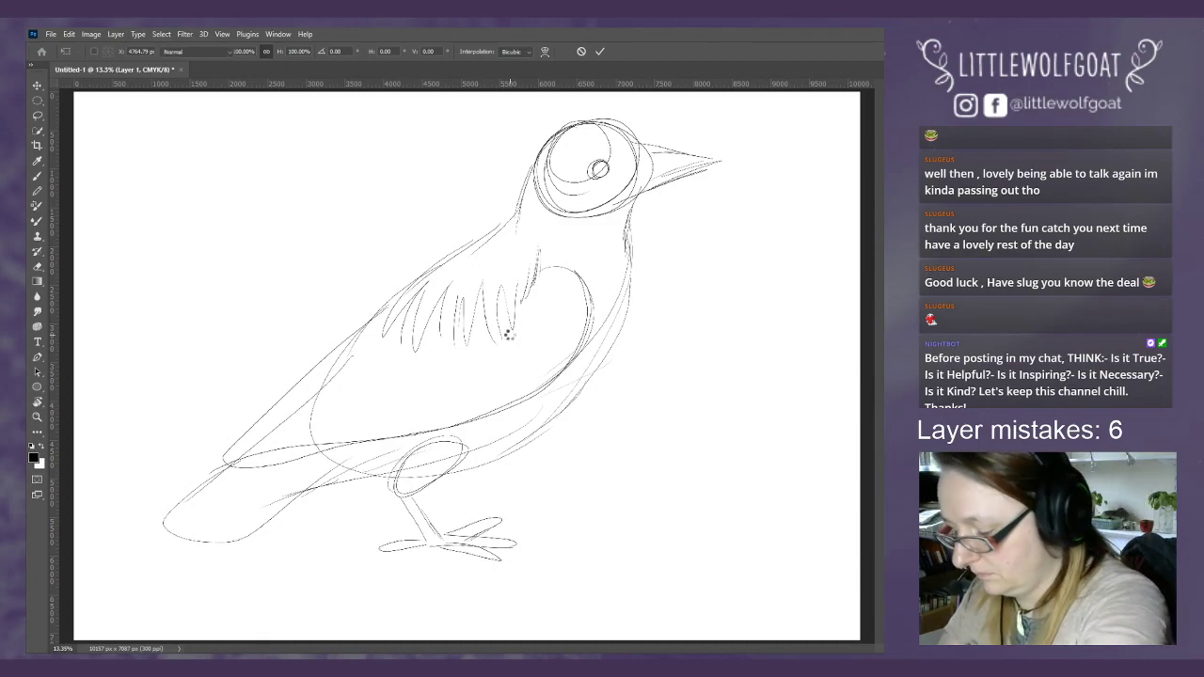
- Erase the lower leg and foot up to the thigh oval
key("b")
left_click(38, 268)
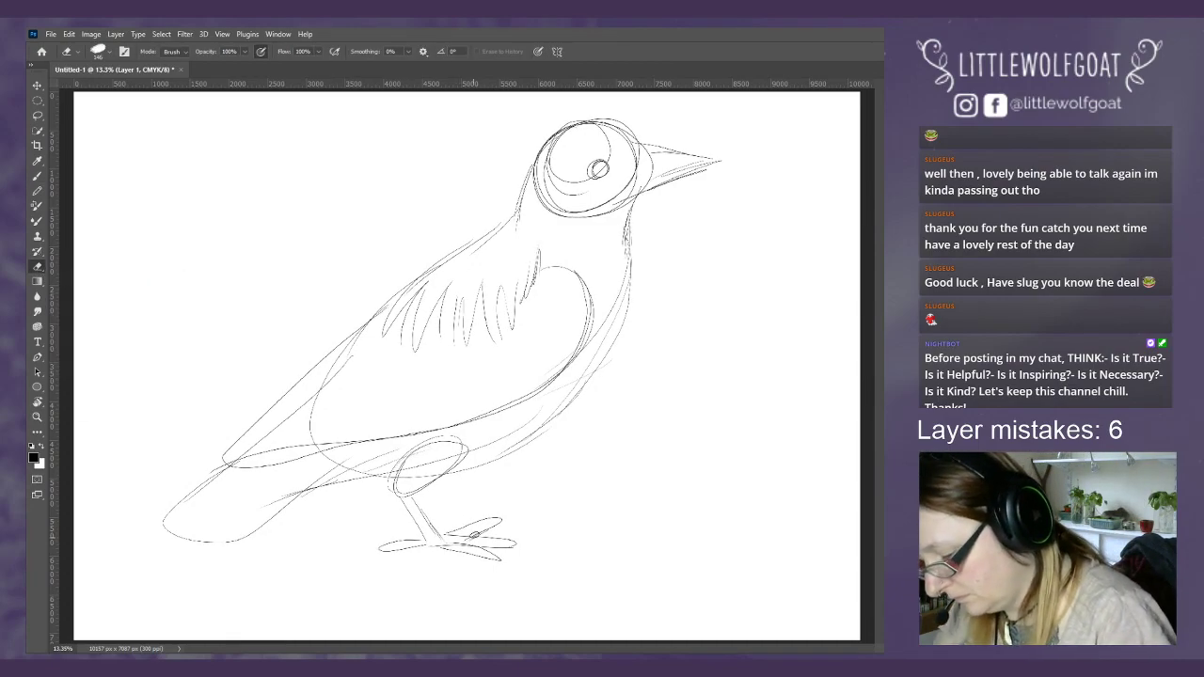
mouse_move(476, 533)
left_mouse_down()
mouse_move(473, 567)
mouse_move(496, 565)
mouse_move(508, 496)
mouse_move(390, 550)
mouse_move(378, 540)
mouse_move(396, 508)
mouse_move(418, 501)
mouse_move(438, 512)
mouse_move(410, 558)
left_mouse_up()
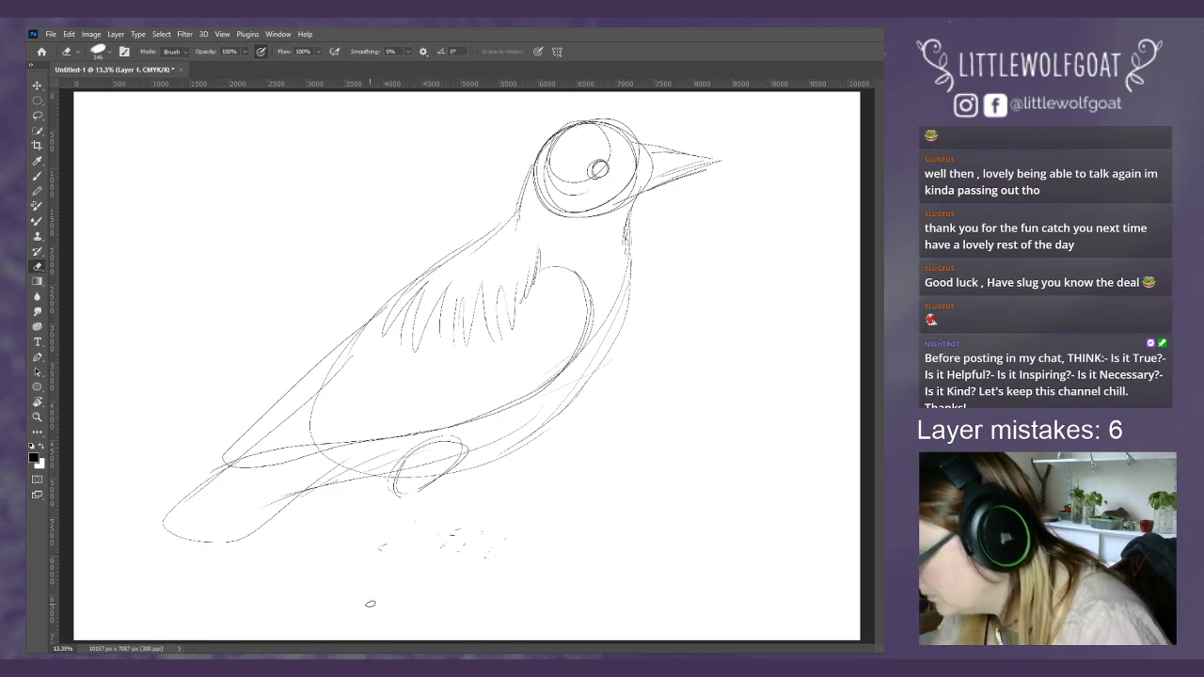
- Redraw the thigh oval with the brush and sketch a longer forward-slanting leg with the first toes of the foot
left_click(39, 175)
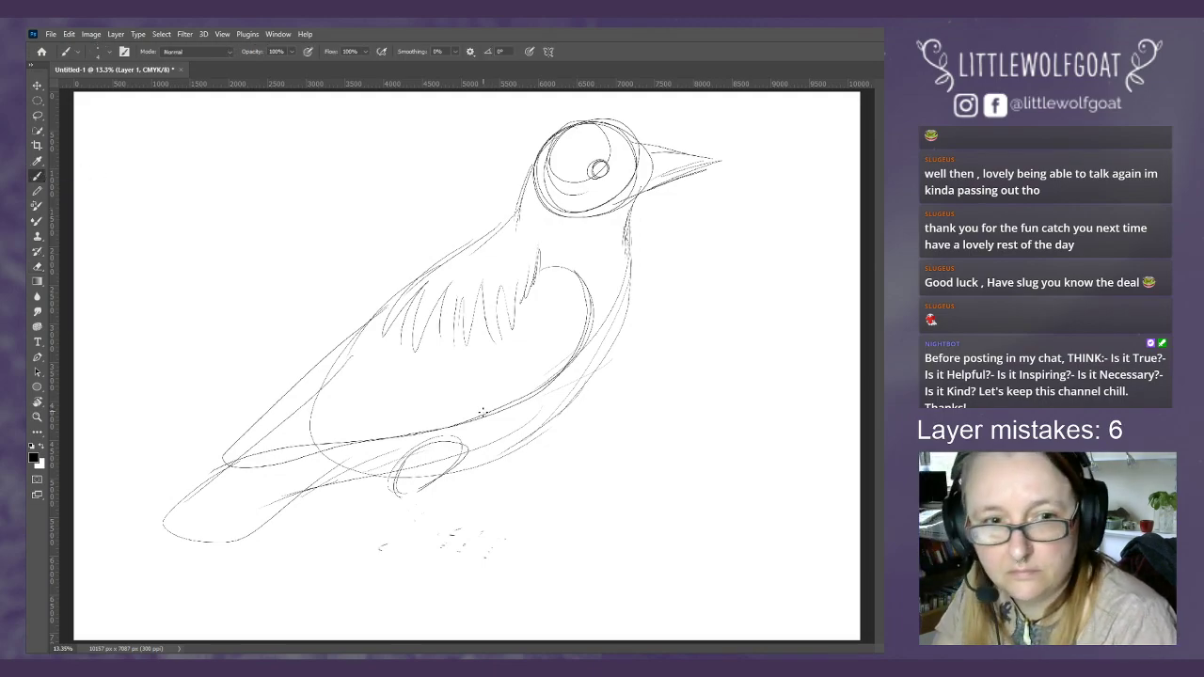
mouse_move(405, 453)
left_mouse_down()
mouse_move(414, 504)
mouse_move(461, 442)
mouse_move(416, 503)
mouse_move(414, 444)
left_mouse_up()
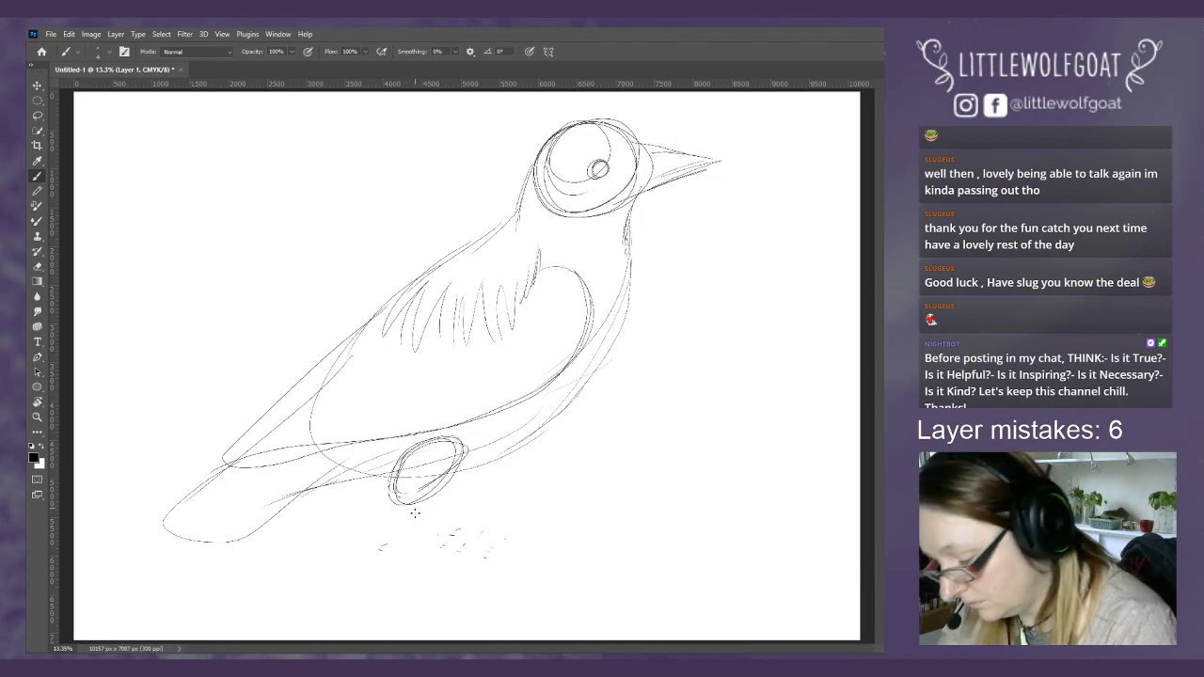
left_click_drag(403, 508, 454, 558)
left_click_drag(424, 505, 468, 550)
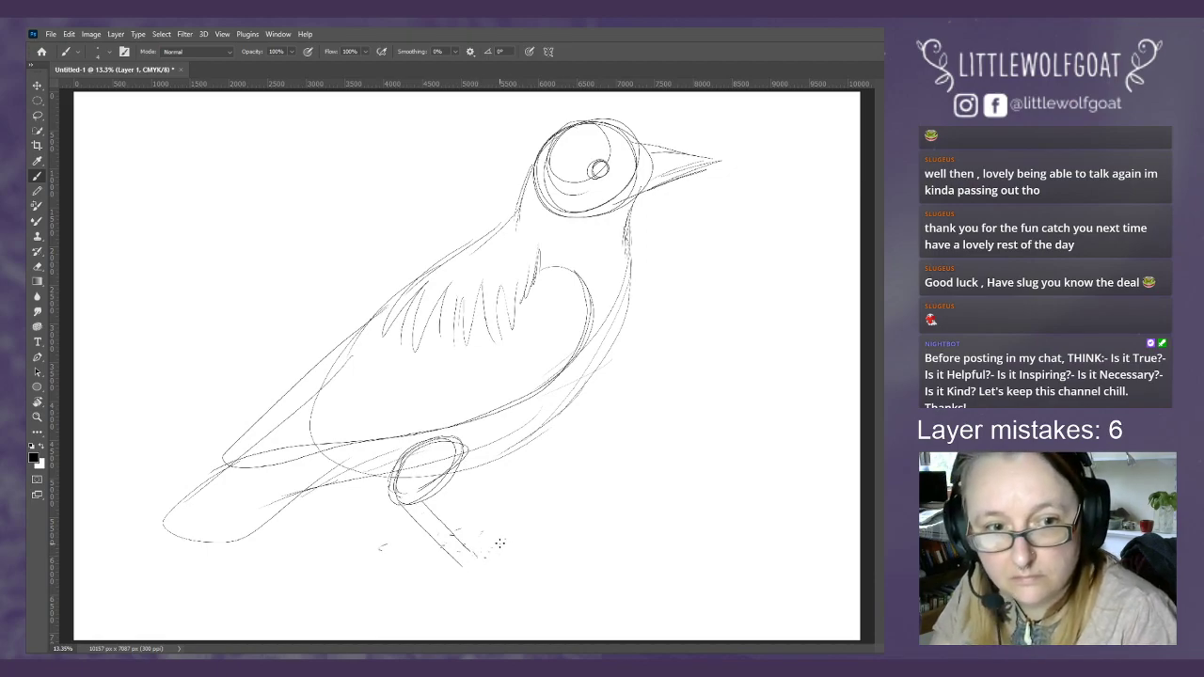
left_click_drag(473, 560, 541, 571)
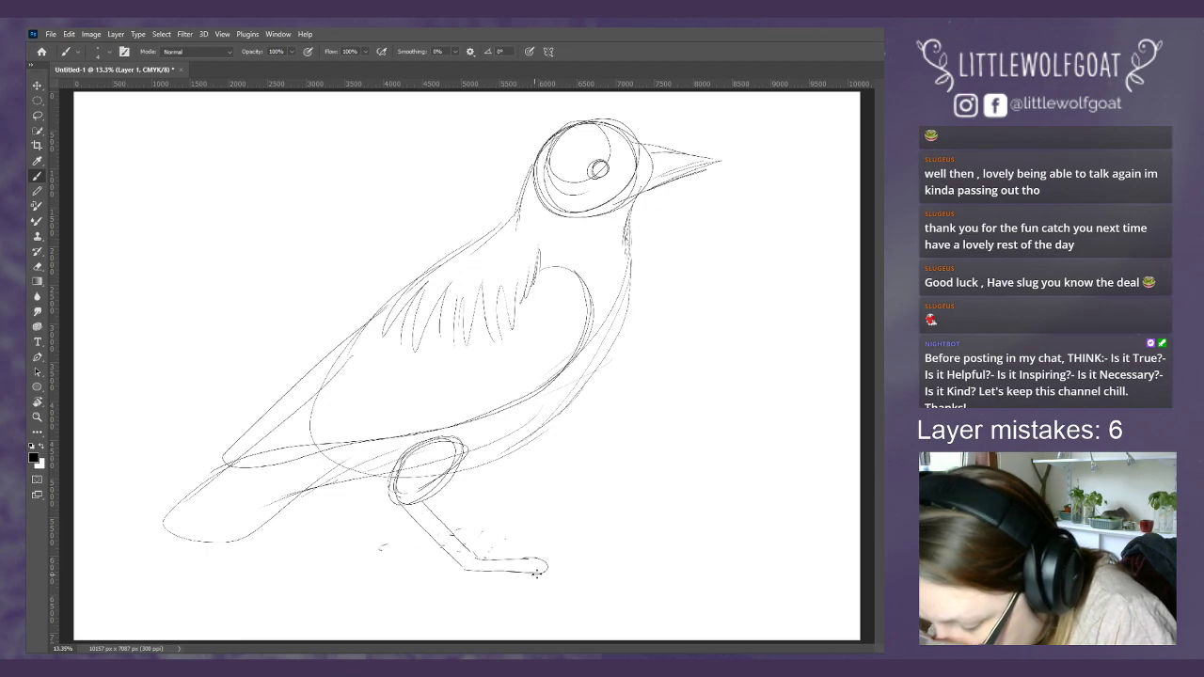
left_click_drag(468, 570, 432, 575)
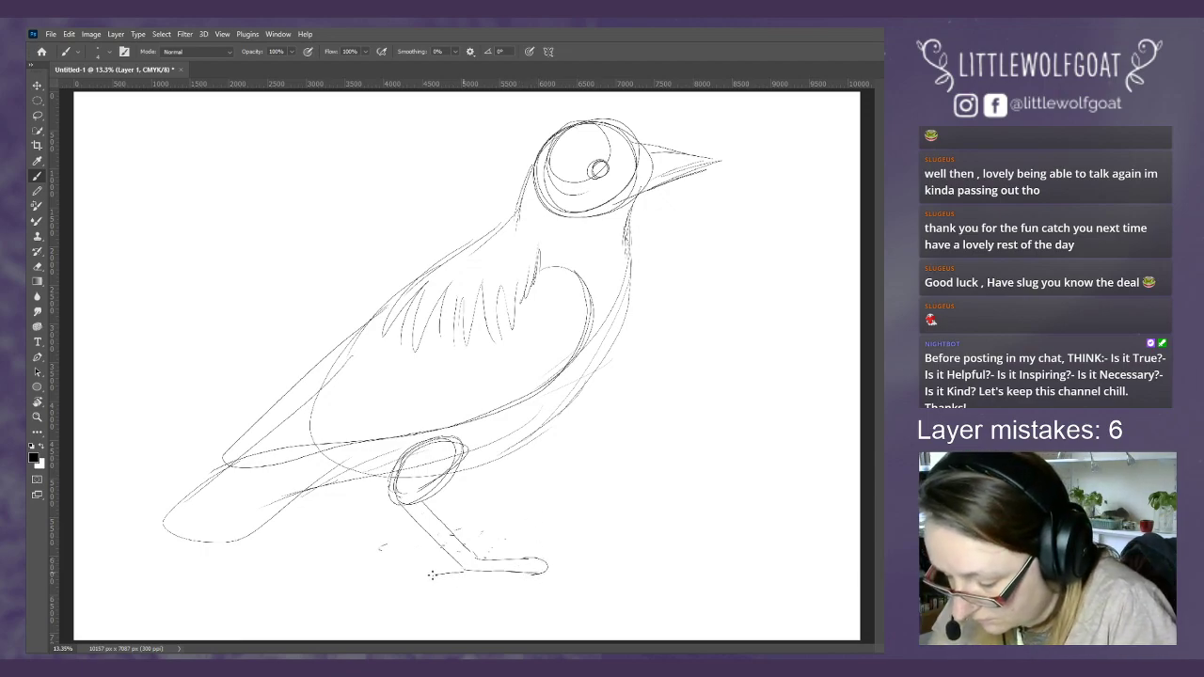